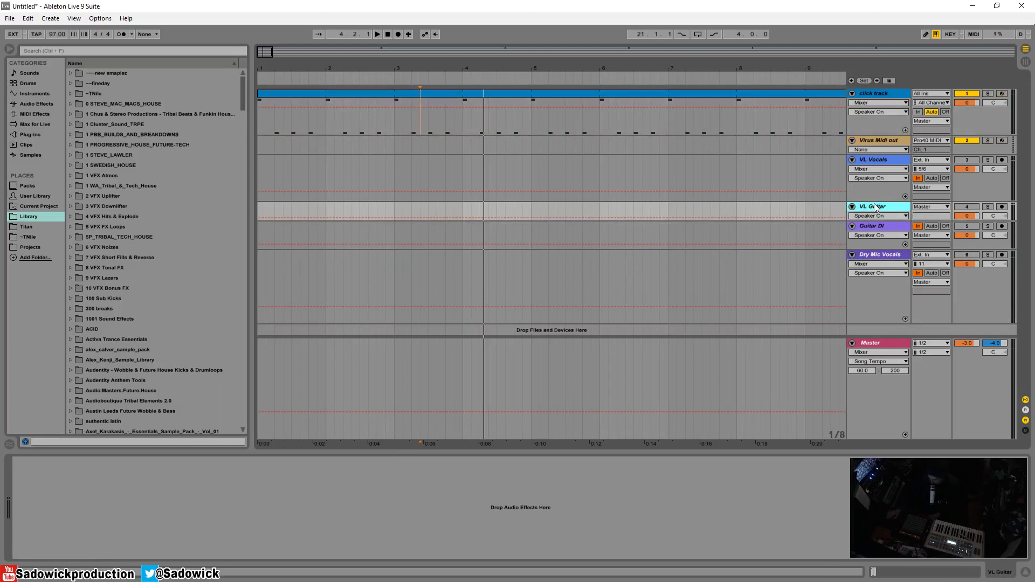
Delete the VL Vocals, VL Guitar, Guitar DI, Dry Mic Vocals and click track tracks, keeping only Virus Midi out
{"action": "left_click", "coordinate": [892, 161]}
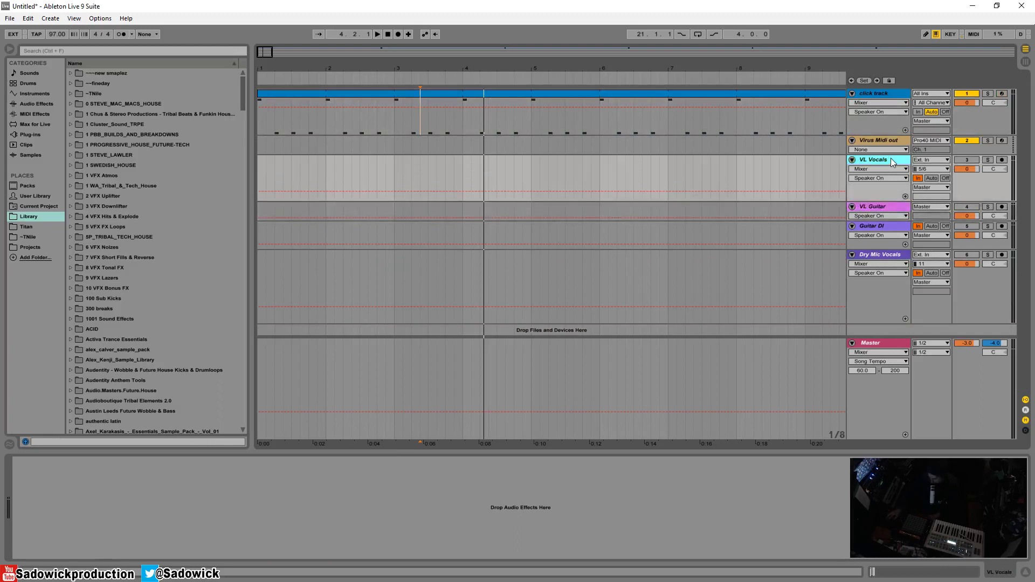
{"action": "key", "text": "Delete"}
{"action": "key", "text": "Delete"}
{"action": "key", "text": "Delete"}
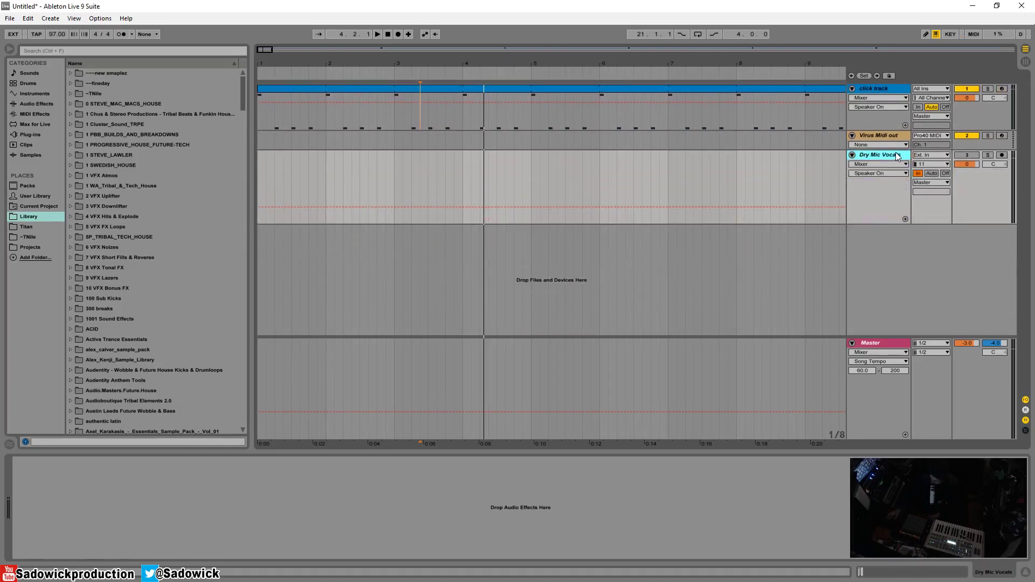
{"action": "key", "text": "Delete"}
{"action": "left_click", "coordinate": [877, 88]}
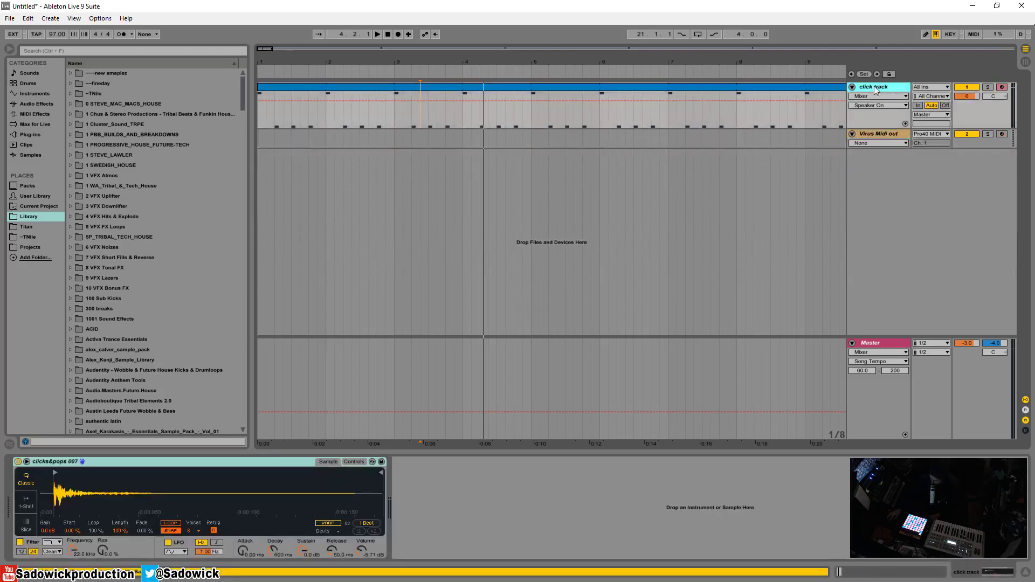
{"action": "key", "text": "Delete"}
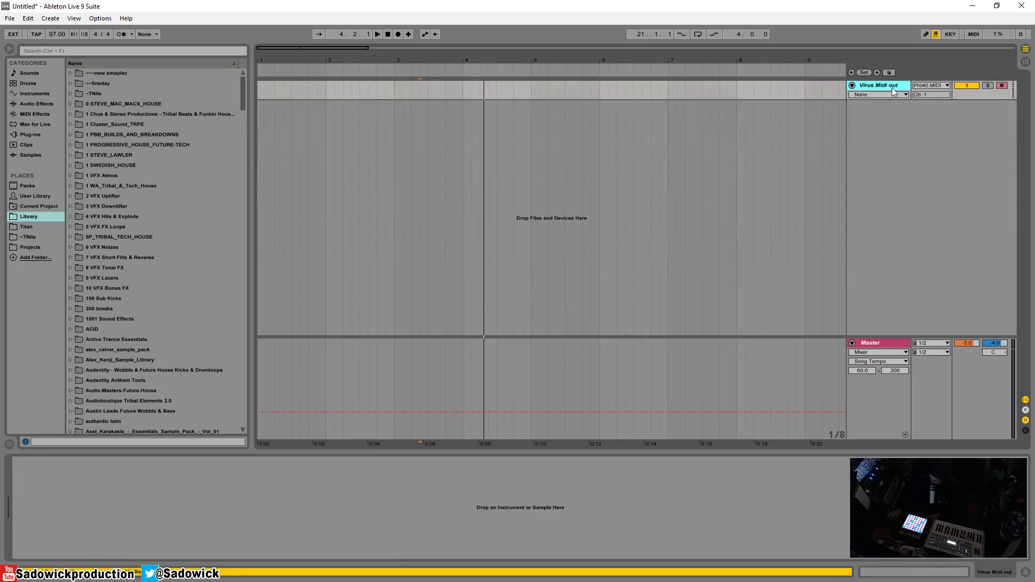
{"action": "right_click", "coordinate": [906, 161]}
{"action": "left_click", "coordinate": [908, 136]}
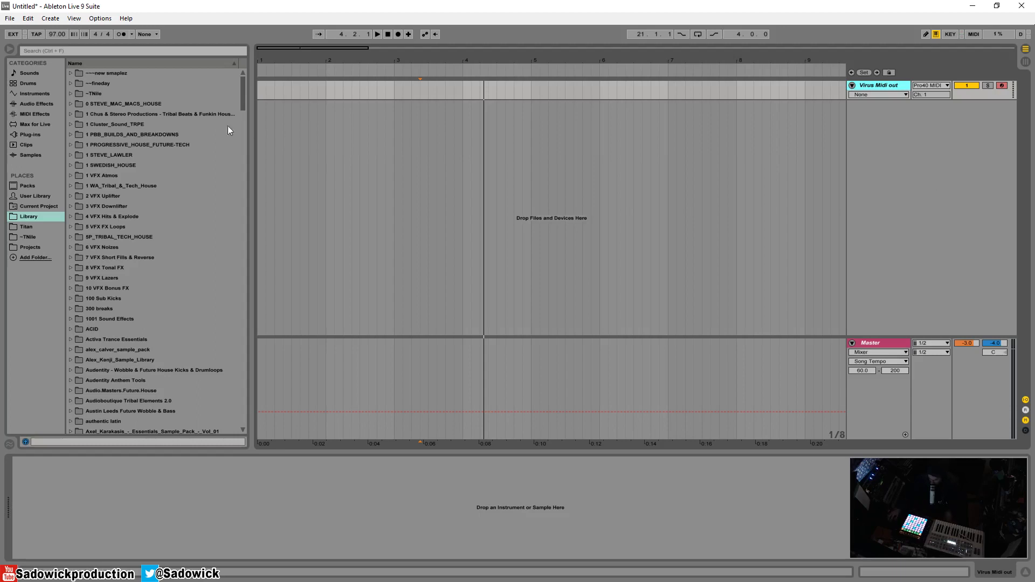
Search the library for "hardcore" and expand the SU_OLD_SCHOOL_BASS_HITS folder in the Monster.Sounds.Sy.and.Unknown.Essential.Hardcore pack
{"action": "left_click", "coordinate": [119, 50]}
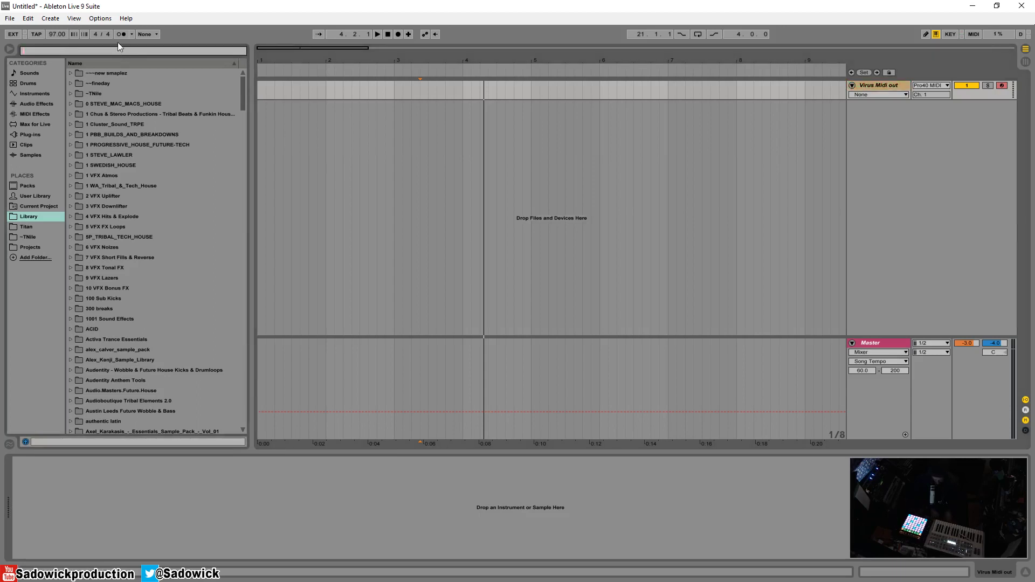
{"action": "type", "text": "hardcore"}
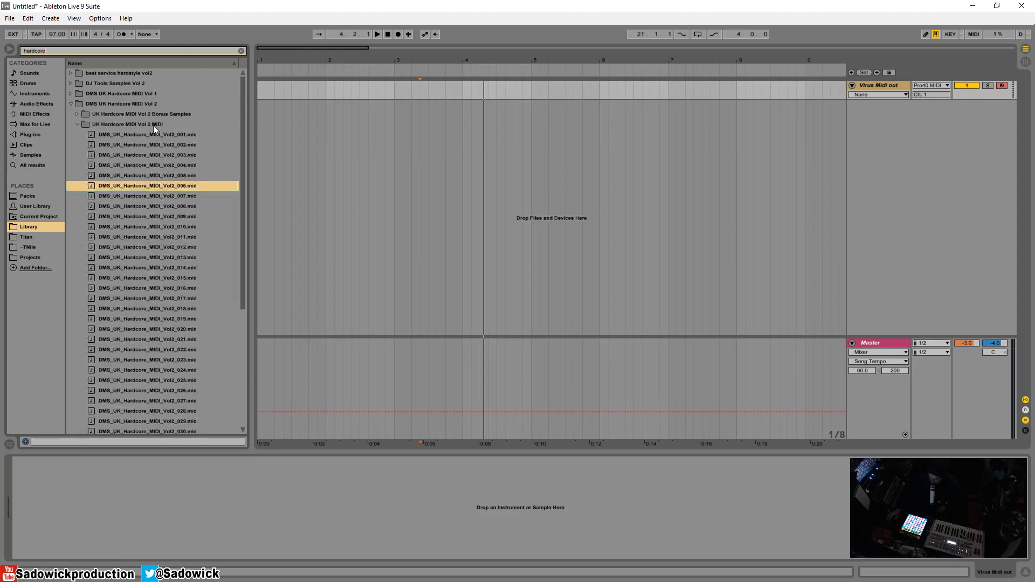
{"action": "left_click", "coordinate": [72, 103]}
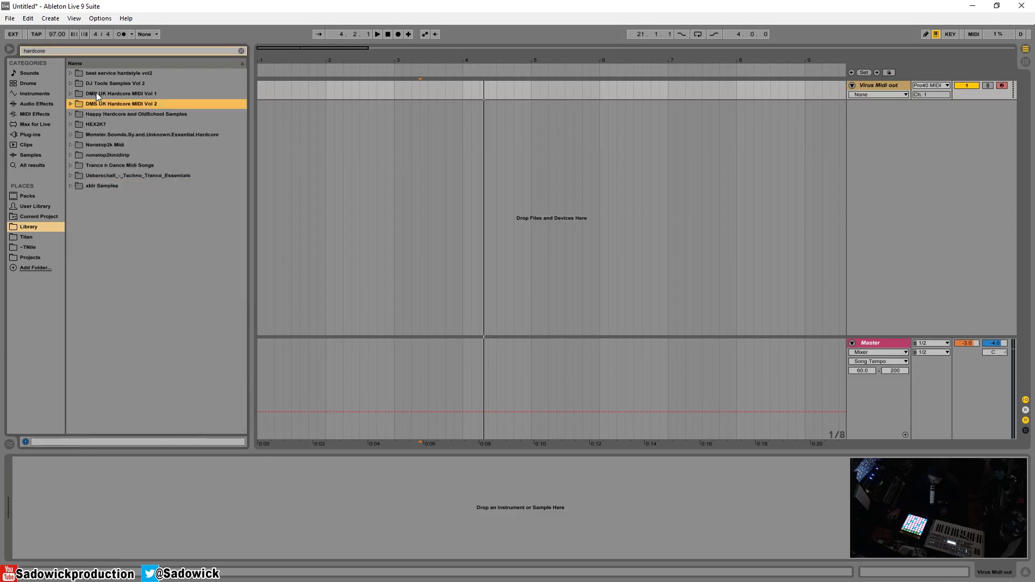
{"action": "left_click", "coordinate": [70, 135]}
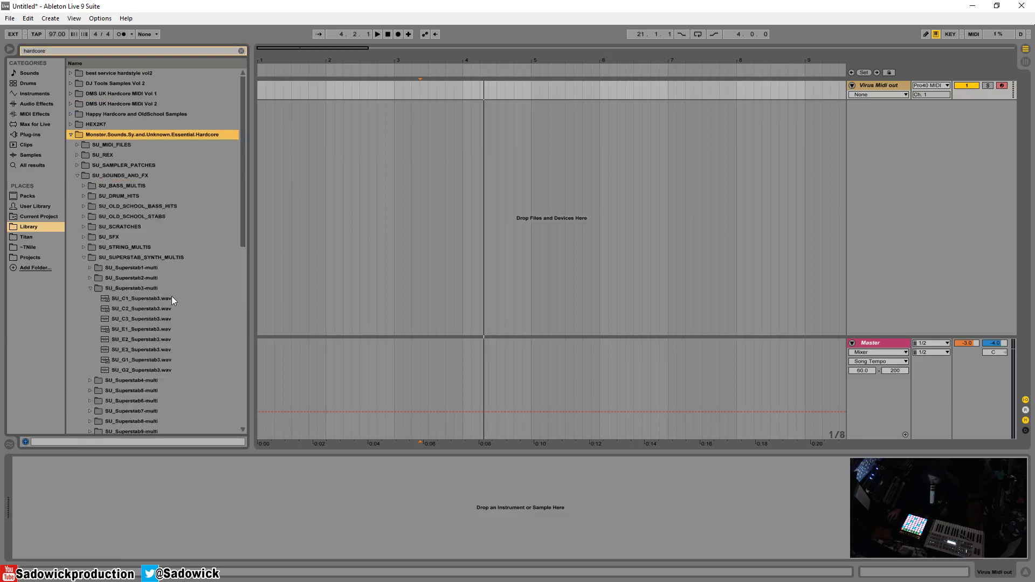
{"action": "left_click", "coordinate": [84, 258]}
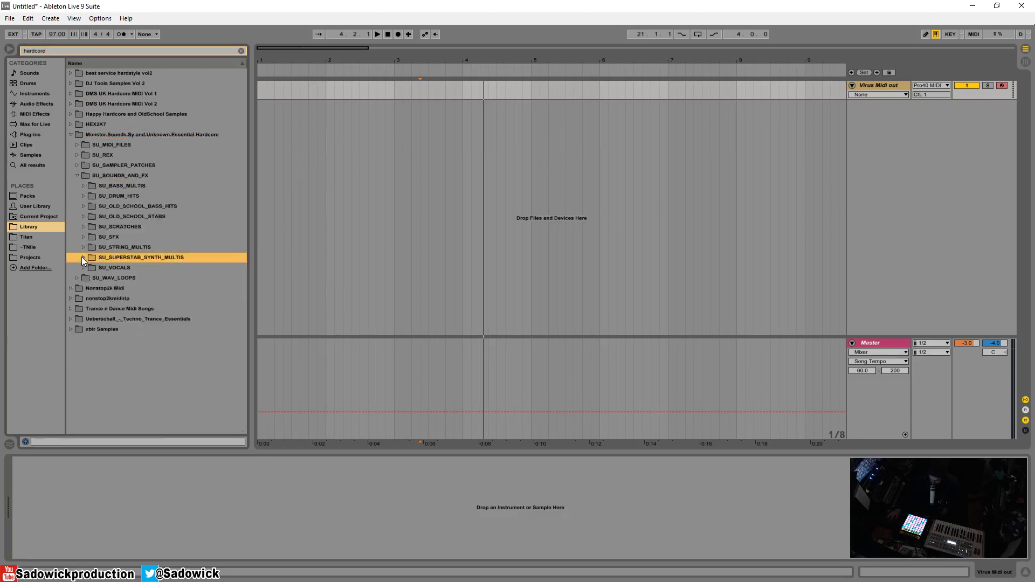
{"action": "left_click", "coordinate": [83, 206]}
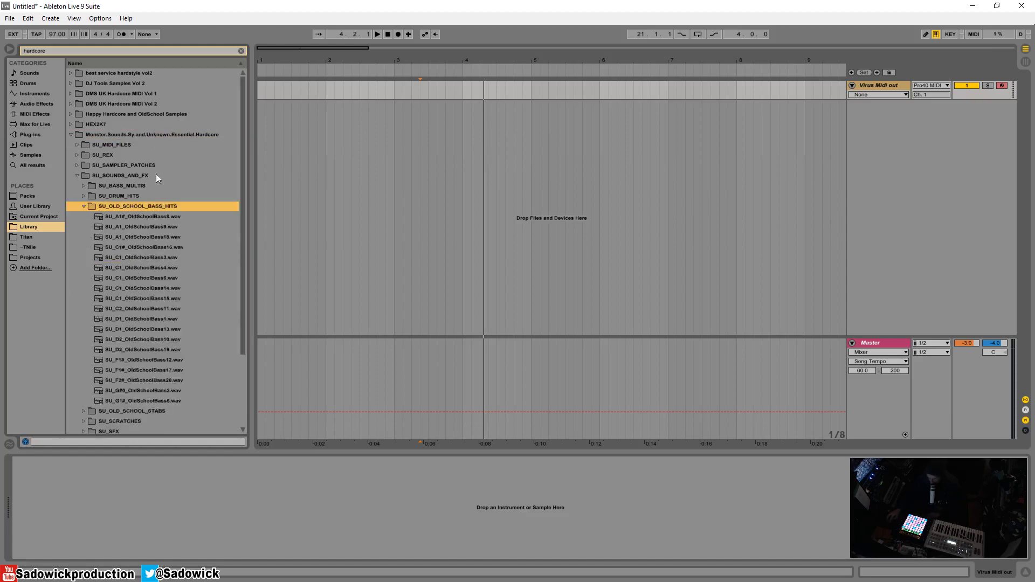
Audition the old school bass hits from SU_C1_OldSchoolBass3.wav through SU_C2_OldSchoolBass11.wav
{"action": "left_click", "coordinate": [134, 256]}
{"action": "key", "text": "Down"}
{"action": "key", "text": "Down"}
{"action": "key", "text": "Down"}
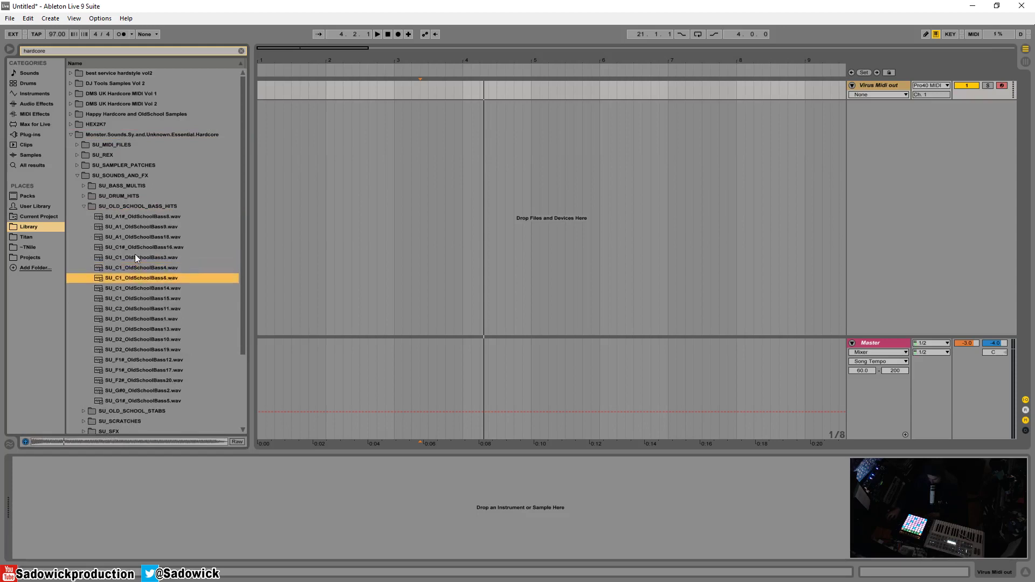
{"action": "key", "text": "Down"}
{"action": "key", "text": "Down"}
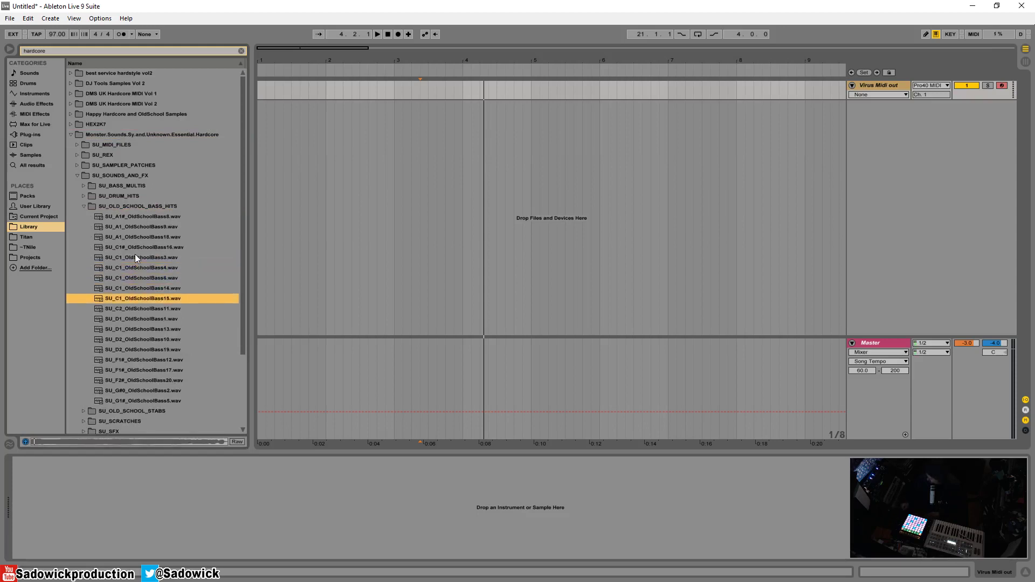
{"action": "key", "text": "Down"}
{"action": "key", "text": "Up"}
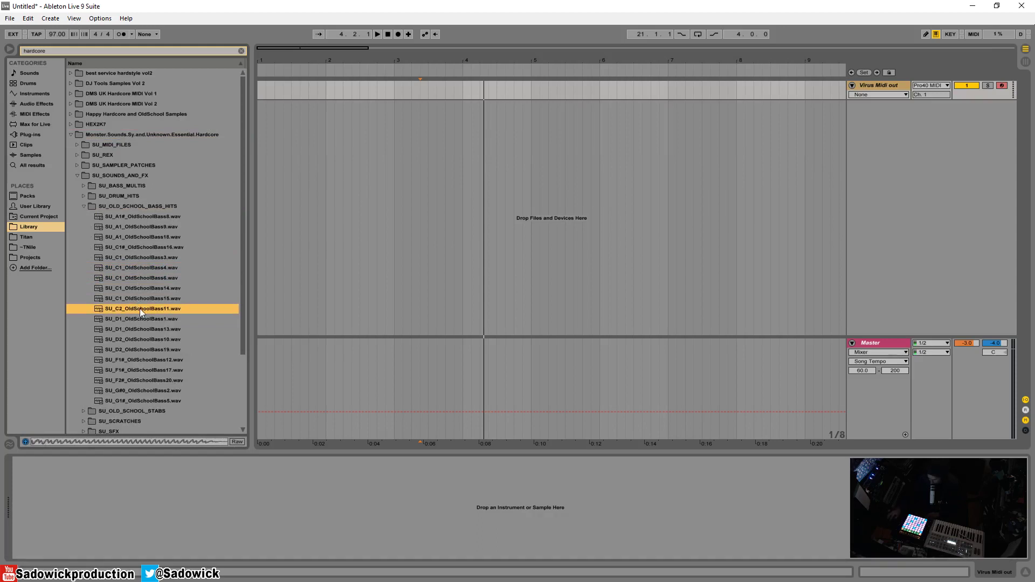
Insert a MIDI track, load SU_C2_OldSchoolBass11.wav into it as a playable instrument, and toggle the sample's Snap option
{"action": "right_click", "coordinate": [906, 132]}
{"action": "left_click", "coordinate": [917, 146]}
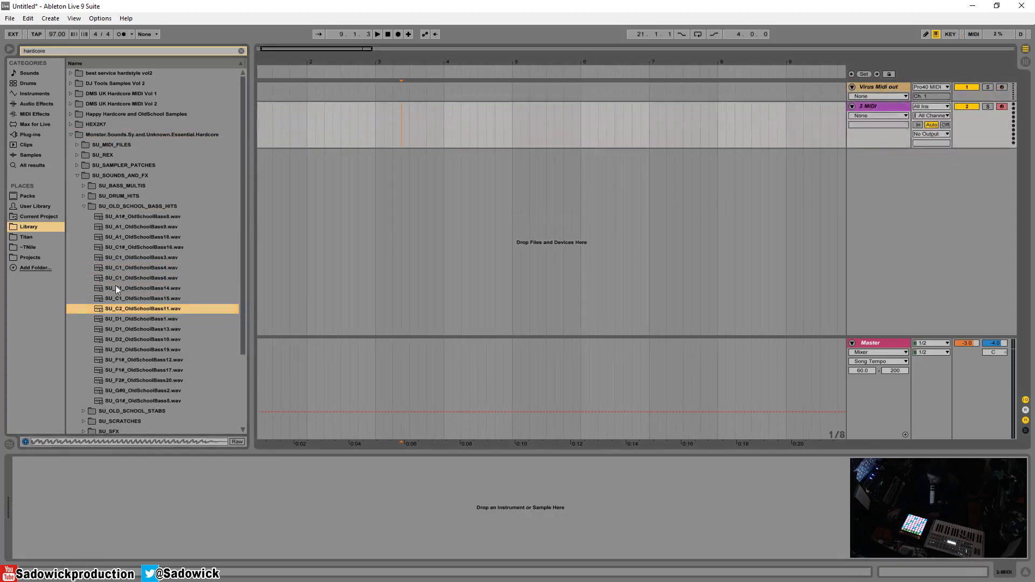
{"action": "left_click_drag", "start_coordinate": [121, 308], "coordinate": [190, 524]}
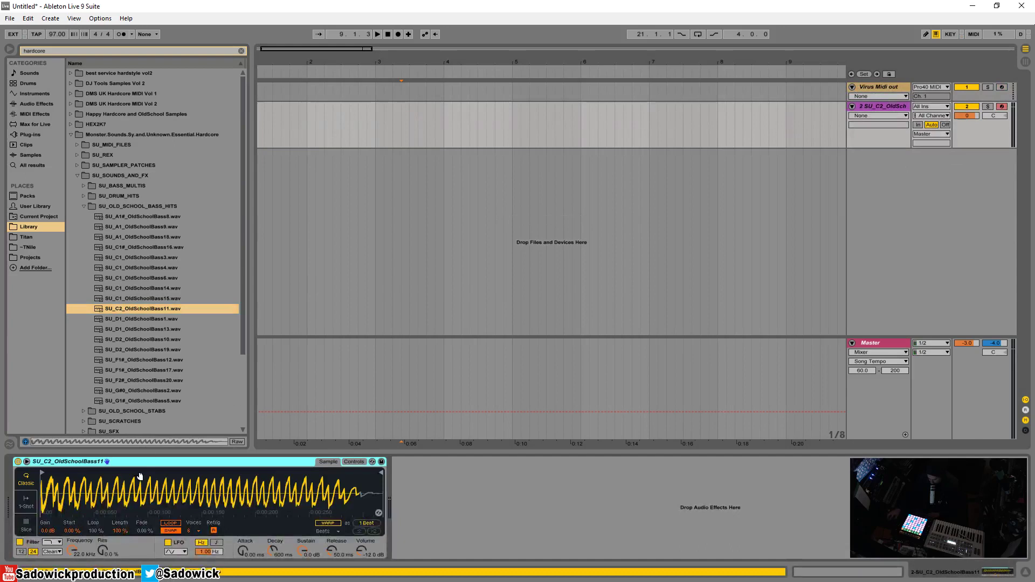
{"action": "left_click", "coordinate": [170, 530]}
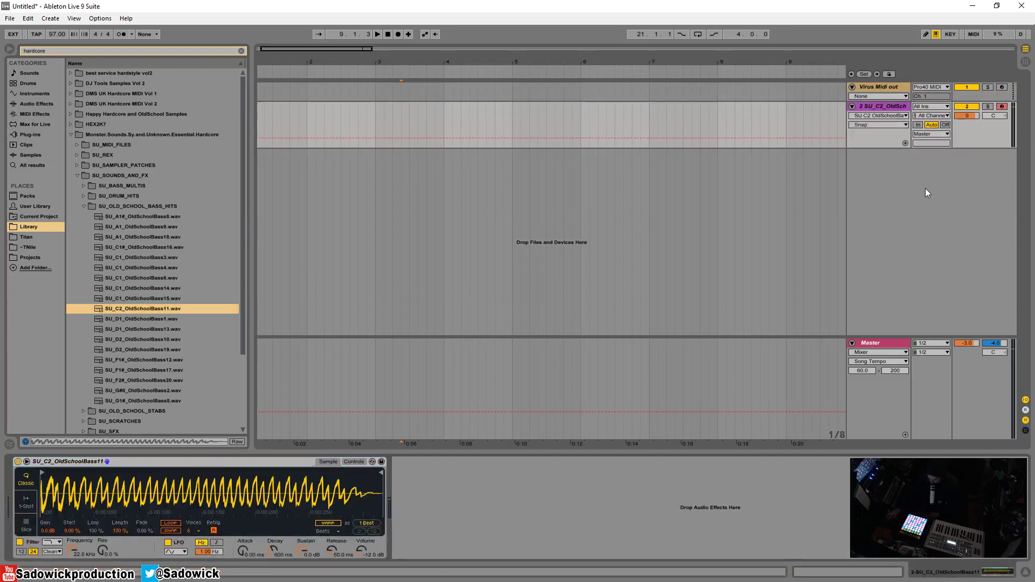
Audition the remaining old school bass hits down to SU_G1#_OldSchoolBass5.wav and collapse their folder
{"action": "key", "text": "Down"}
{"action": "key", "text": "Down"}
{"action": "key", "text": "Down"}
{"action": "key", "text": "Down"}
{"action": "key", "text": "Down"}
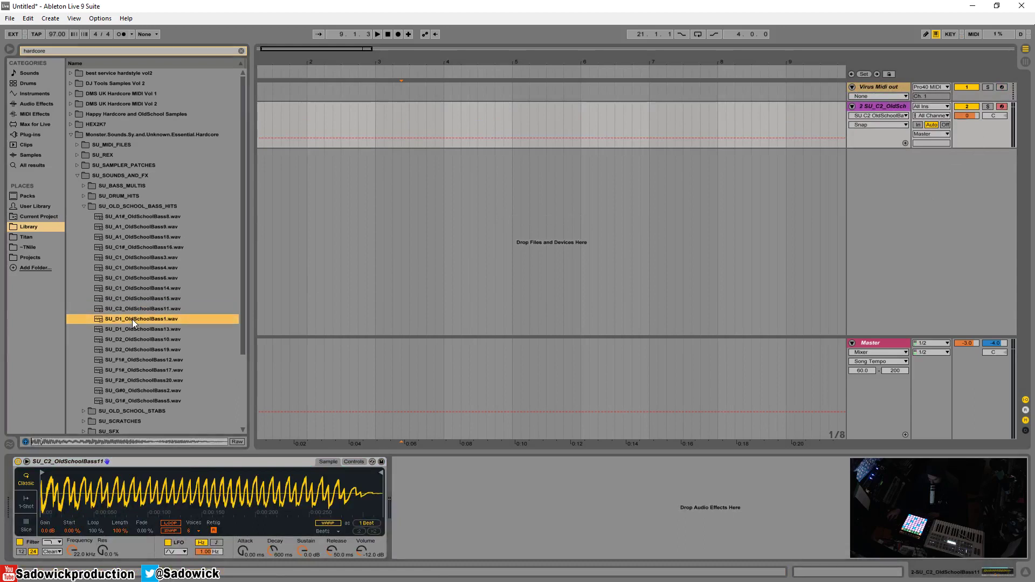
{"action": "key", "text": "Down"}
{"action": "key", "text": "Down"}
{"action": "key", "text": "Down"}
{"action": "key", "text": "Down"}
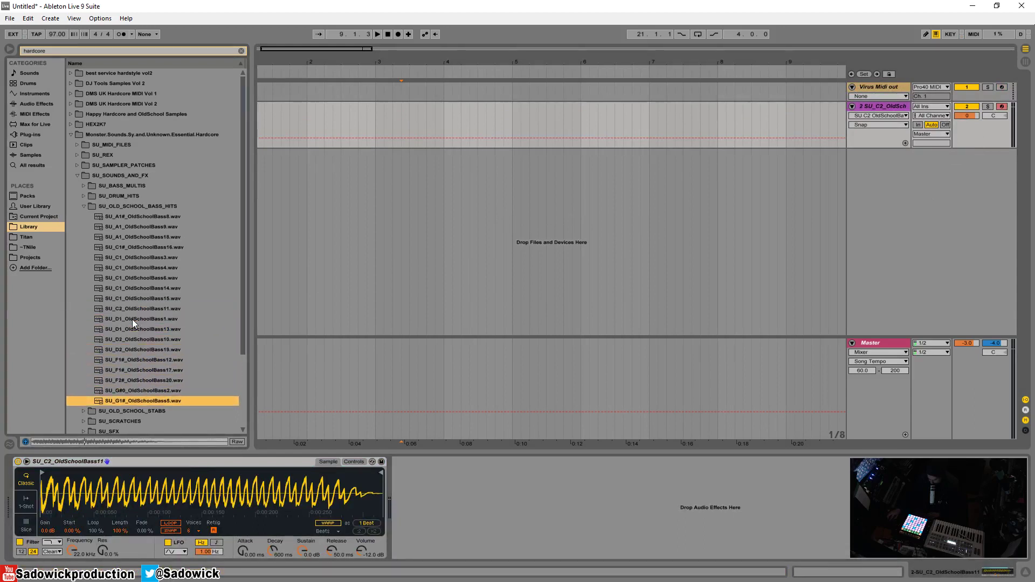
{"action": "key", "text": "Up"}
{"action": "key", "text": "Up"}
{"action": "key", "text": "Up"}
{"action": "left_click", "coordinate": [85, 207]}
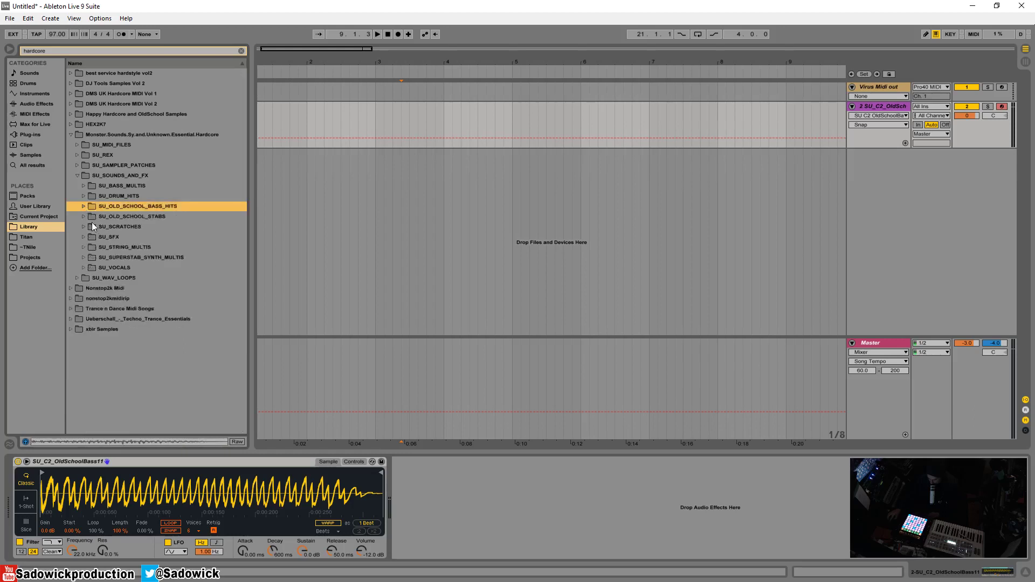
Set the tempo to 155 BPM and preview it with the metronome enabled, playing from bar 3
{"action": "left_click", "coordinate": [419, 125]}
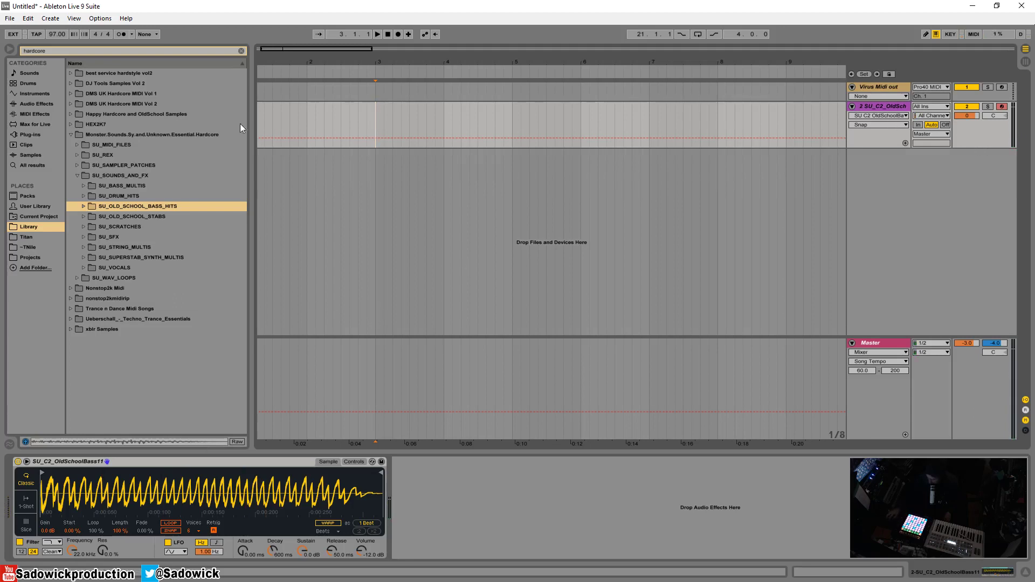
{"action": "left_click_drag", "start_coordinate": [56, 34], "coordinate": [56, 3]}
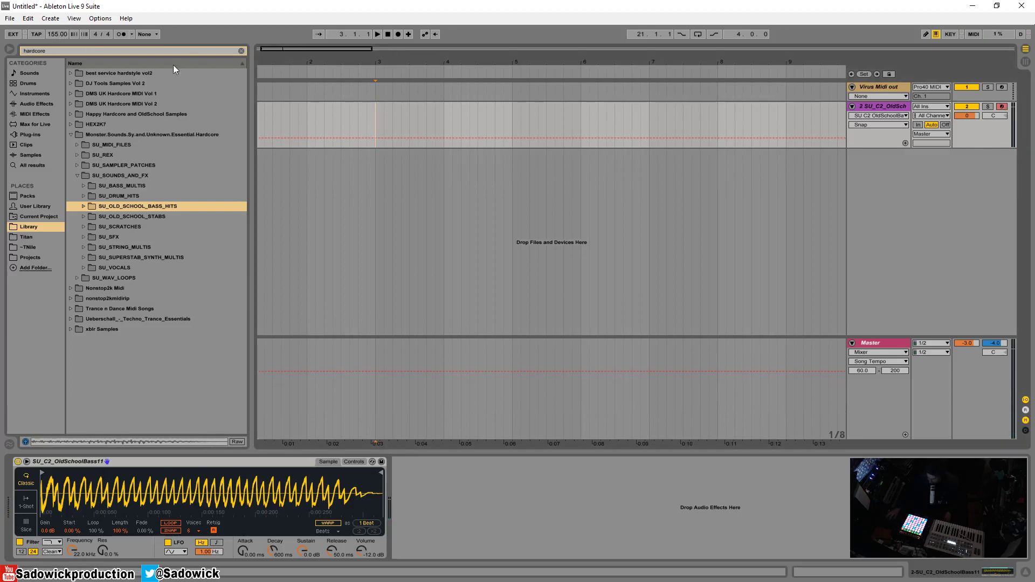
{"action": "left_click", "coordinate": [123, 35]}
{"action": "key", "text": "space"}
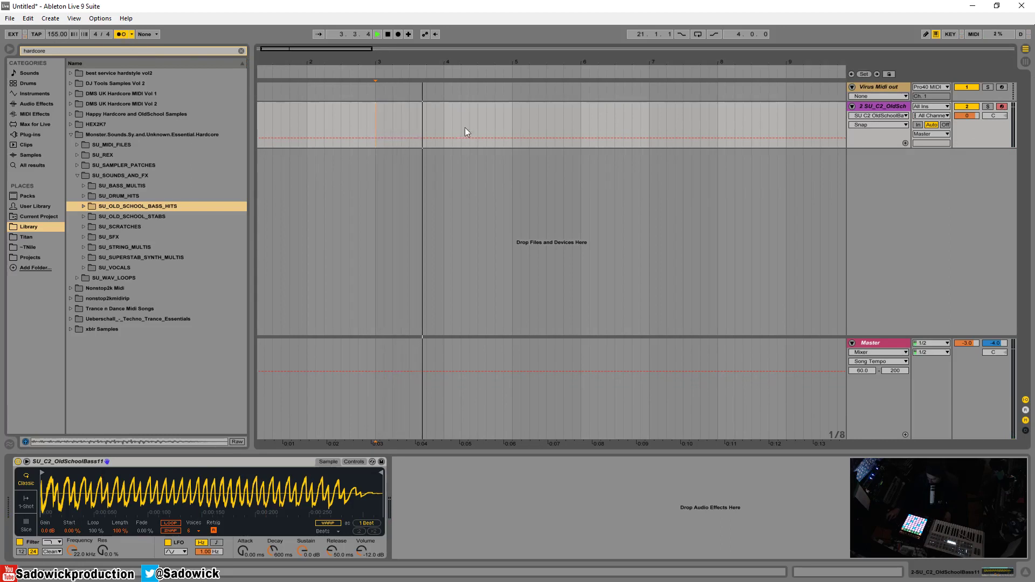
{"action": "key", "text": "space"}
Create a one-bar MIDI clip at bar 3 on the bass sample track and set its note grid to 1/8
{"action": "left_click_drag", "start_coordinate": [375, 124], "coordinate": [443, 126]}
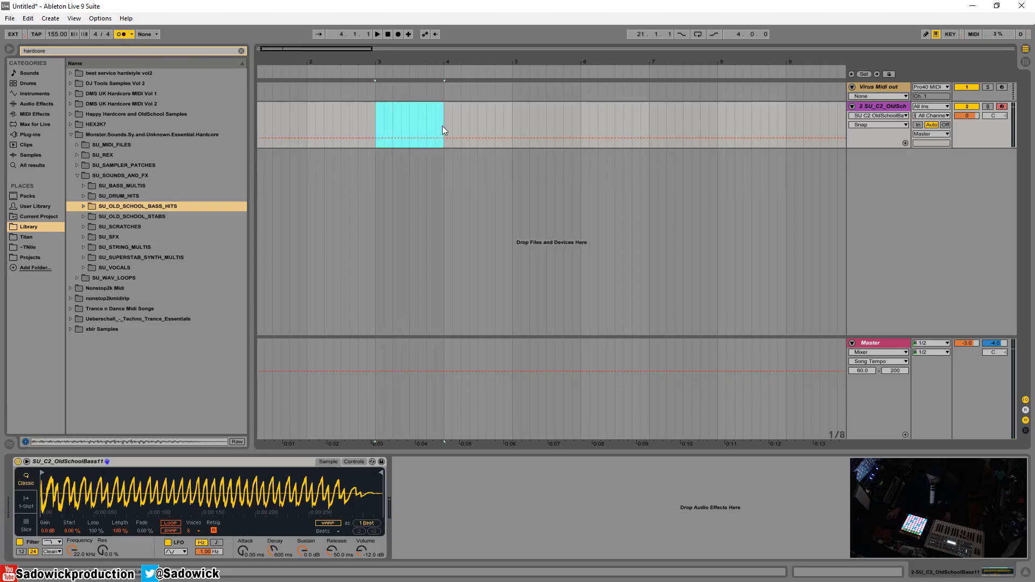
{"action": "right_click", "coordinate": [419, 108]}
{"action": "left_click", "coordinate": [453, 167]}
{"action": "double_click", "coordinate": [399, 106]}
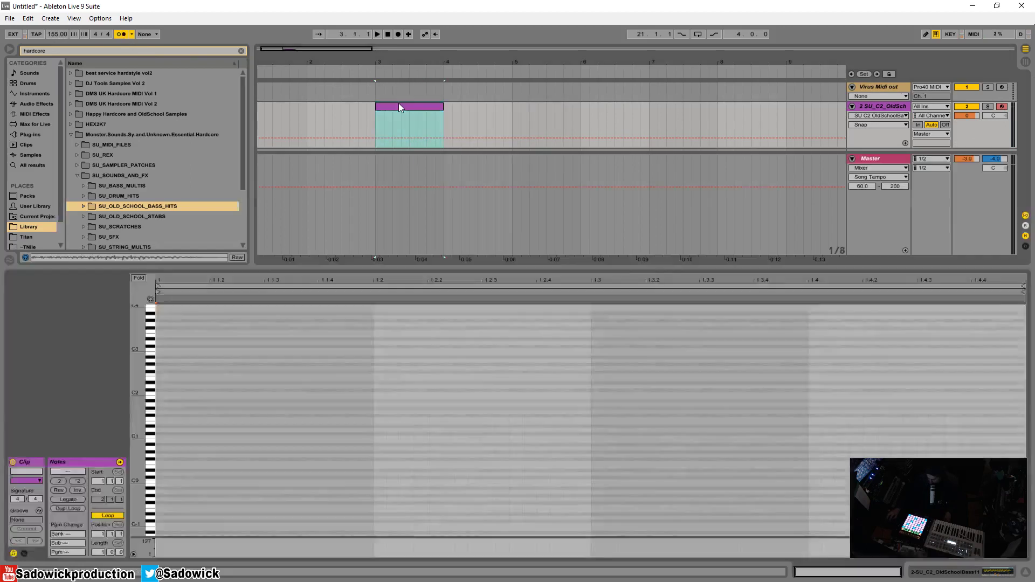
{"action": "right_click", "coordinate": [209, 398]}
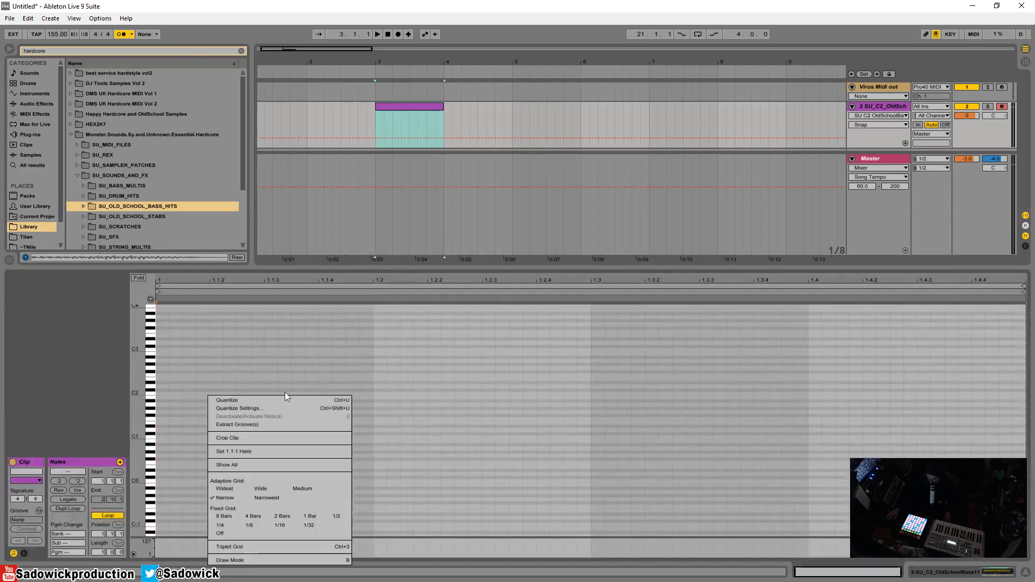
{"action": "left_click", "coordinate": [249, 526]}
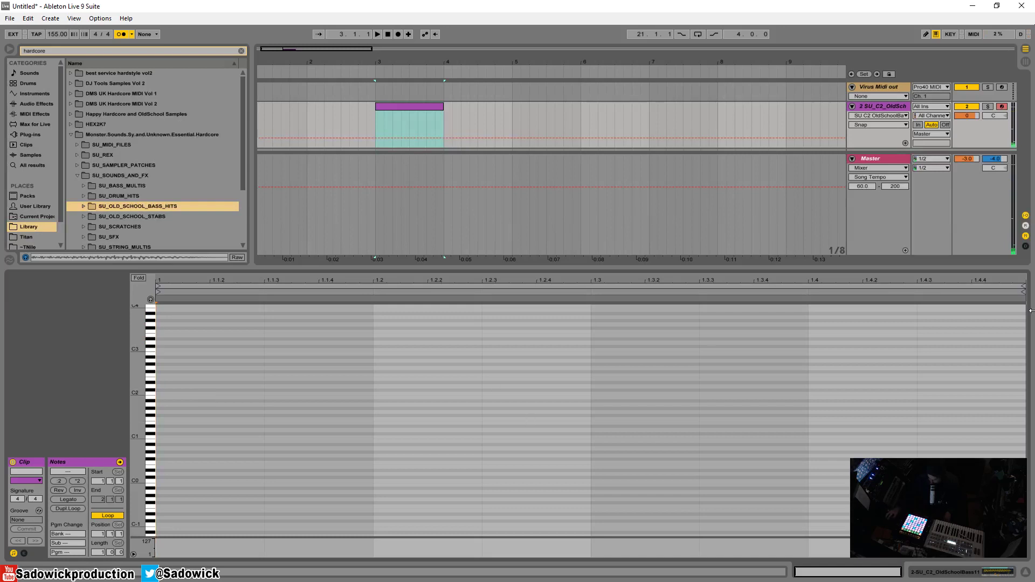
Add four eighth-note A3 notes to the bar 3 clip, one on each offbeat (1.1.3, 1.2.3, 1.3.3 and 1.4.3)
{"action": "left_click", "coordinate": [992, 214]}
{"action": "left_click_drag", "start_coordinate": [920, 268], "coordinate": [920, 288]}
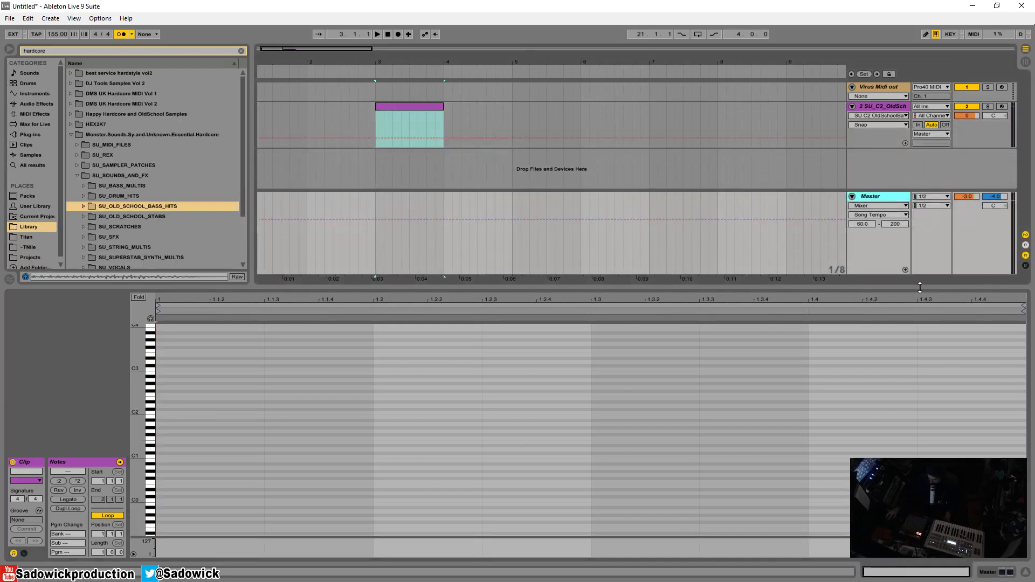
{"action": "left_click", "coordinate": [402, 104]}
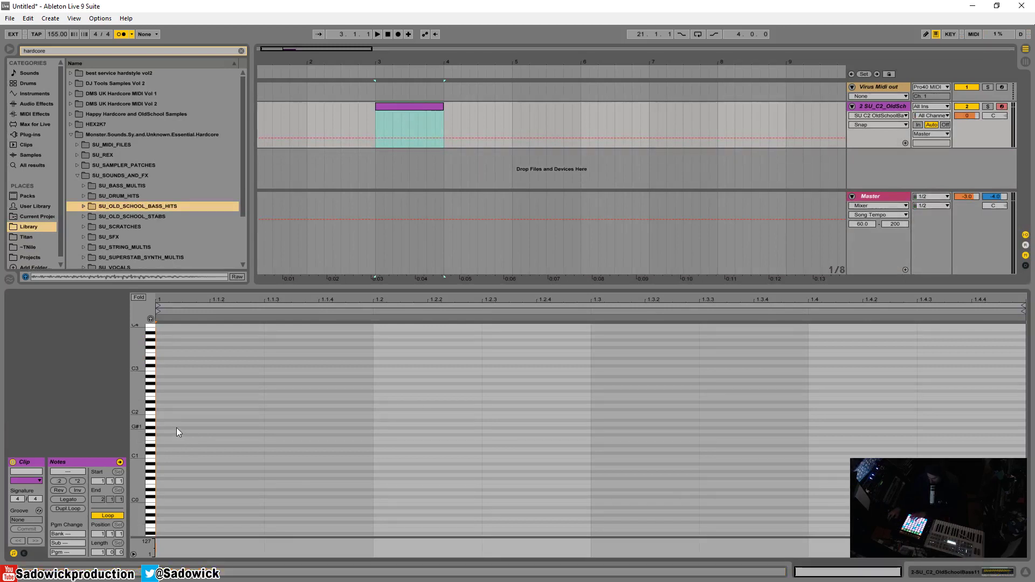
{"action": "left_click_drag", "start_coordinate": [137, 381], "coordinate": [207, 439]}
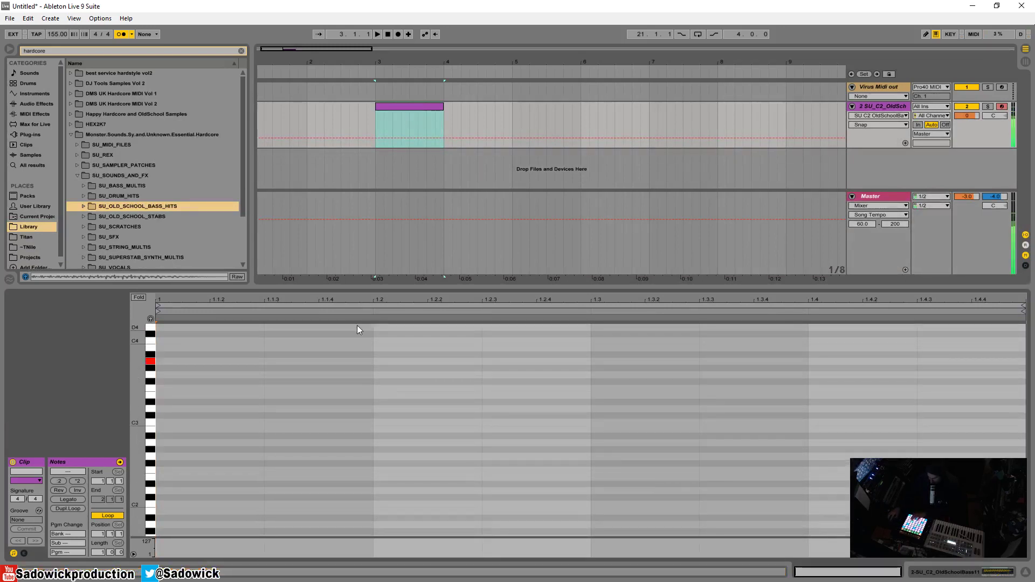
{"action": "double_click", "coordinate": [273, 361]}
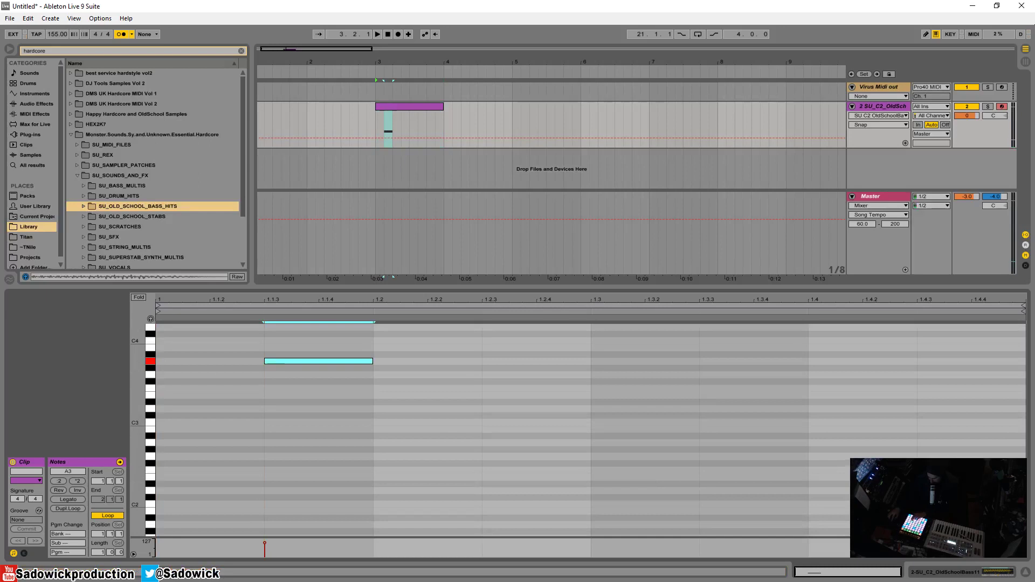
{"action": "double_click", "coordinate": [507, 360]}
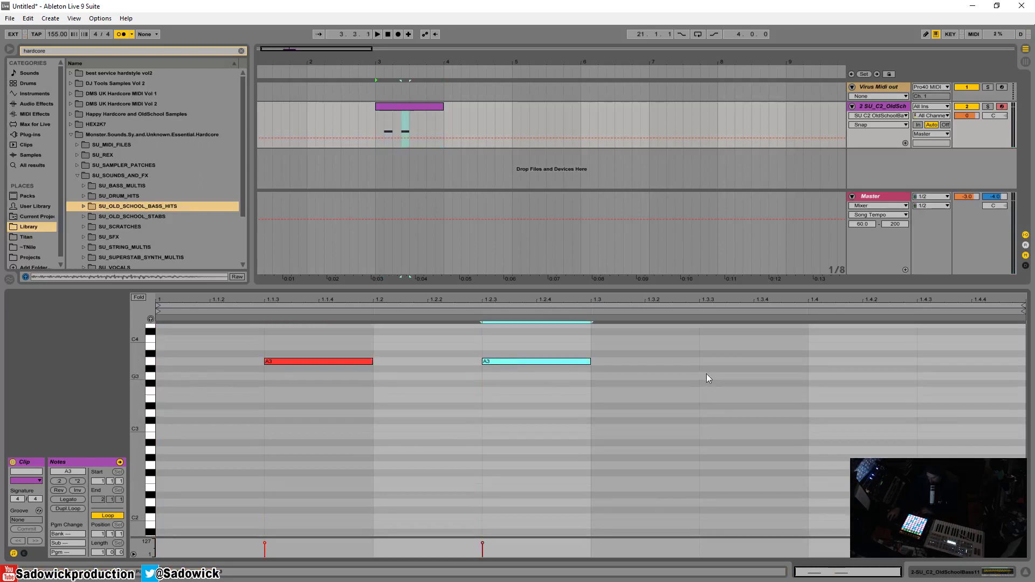
{"action": "left_click", "coordinate": [710, 367]}
{"action": "double_click", "coordinate": [710, 363]}
{"action": "double_click", "coordinate": [921, 361]}
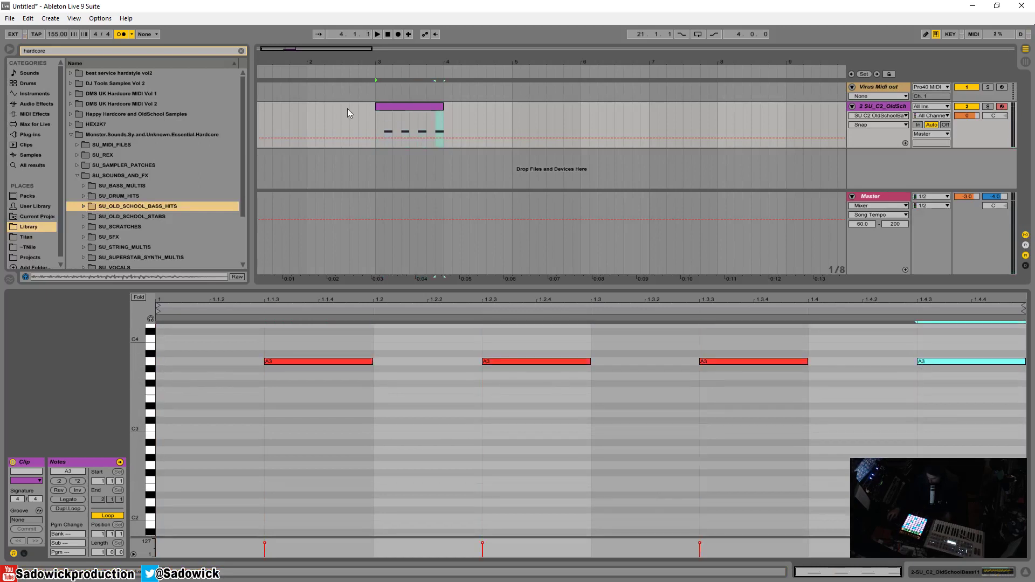
Duplicate the one-bar offbeat bass clip from bar 3 into bar 4
{"action": "left_click", "coordinate": [402, 113]}
{"action": "left_click_drag", "start_coordinate": [377, 63], "coordinate": [376, 52]}
{"action": "left_click_drag", "start_coordinate": [844, 288], "coordinate": [842, 431]}
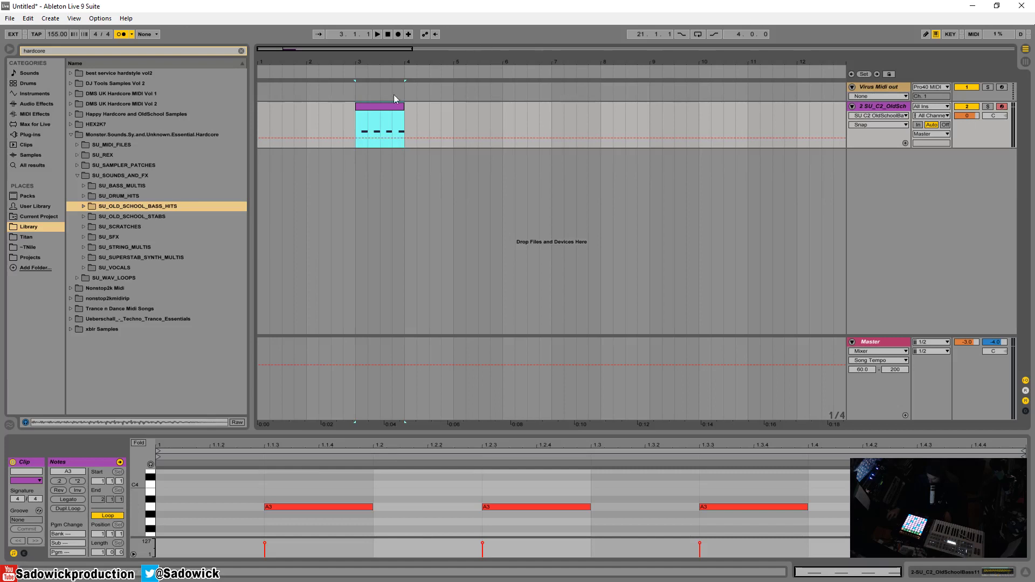
{"action": "key", "text": "ctrl+d"}
{"action": "left_click", "coordinate": [375, 106]}
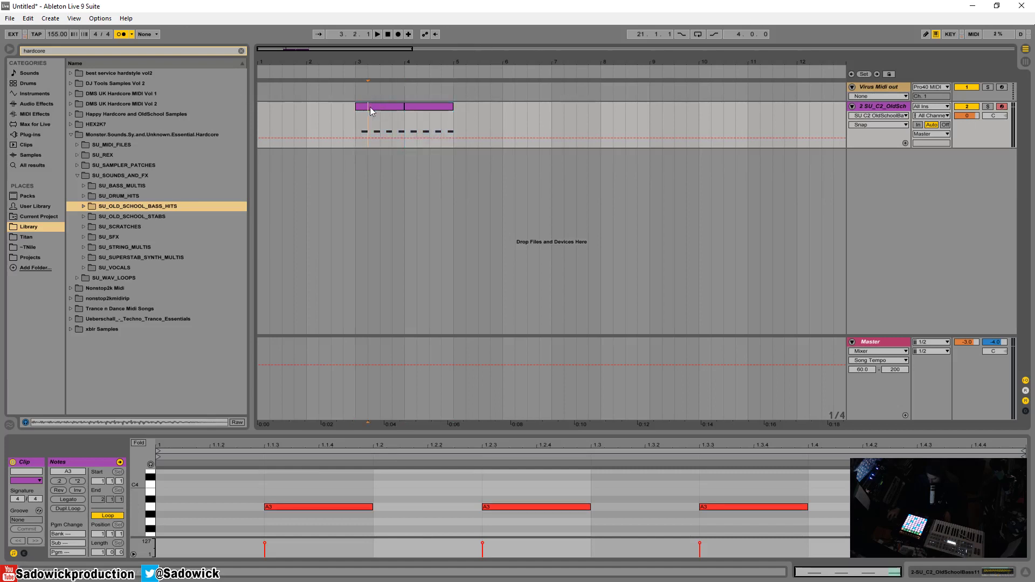
Play back the bass line from bar 3 and duplicate the bar 4 clip into bar 5
{"action": "left_click", "coordinate": [370, 107]}
{"action": "key", "text": "space"}
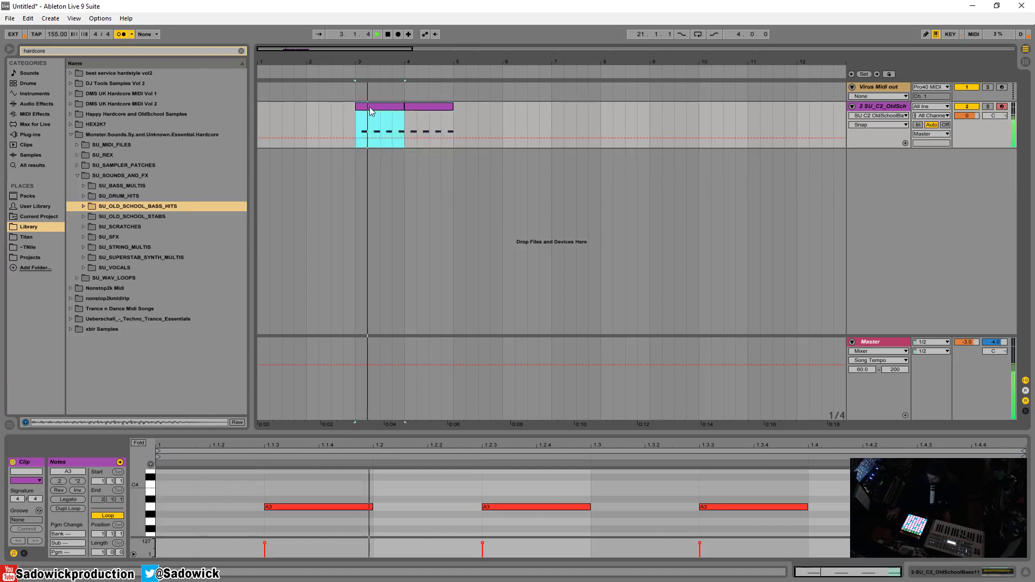
{"action": "left_click", "coordinate": [418, 109]}
{"action": "key", "text": "ctrl+d"}
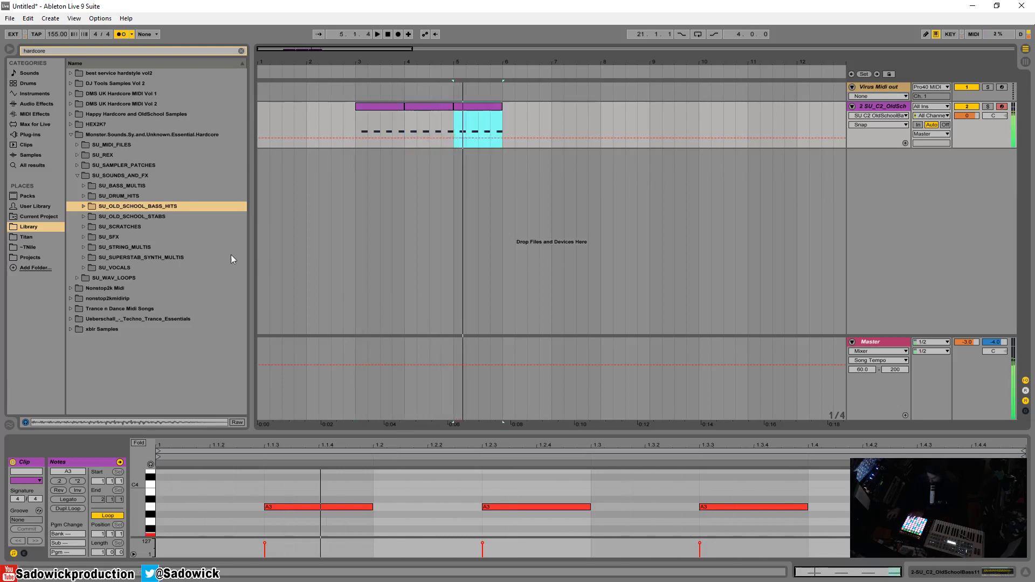
Transpose all the notes of the bar 5 clip down four semitones to F3 and duplicate the clip into bar 6
{"action": "mouse_move", "coordinate": [139, 504]}
{"action": "left_mouse_down"}
{"action": "mouse_move", "coordinate": [146, 467]}
{"action": "mouse_move", "coordinate": [143, 485]}
{"action": "left_mouse_up"}
{"action": "left_click_drag", "start_coordinate": [280, 512], "coordinate": [906, 432]}
{"action": "key", "text": "Down"}
{"action": "key", "text": "Down"}
{"action": "key", "text": "Down"}
{"action": "key", "text": "Down"}
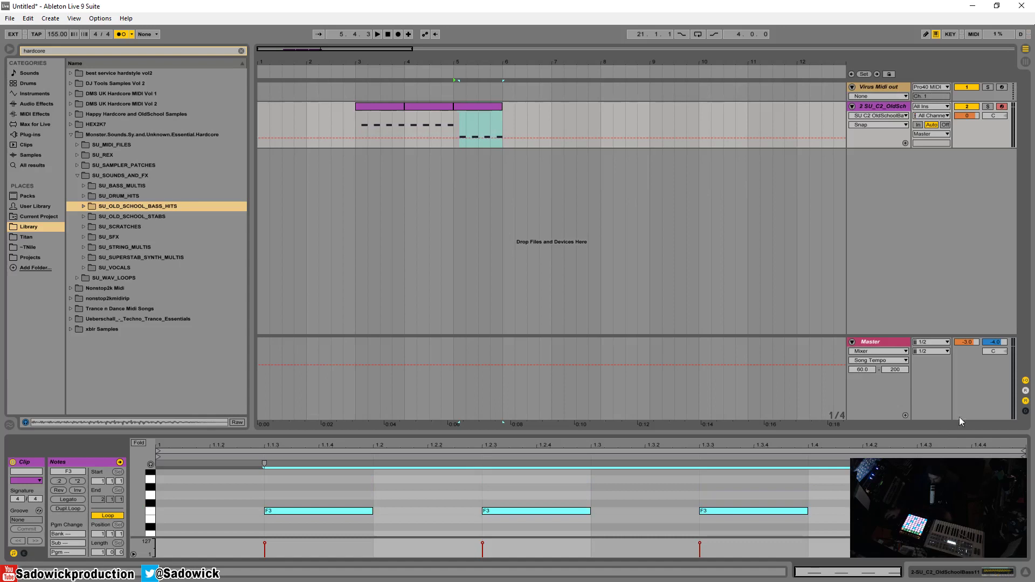
{"action": "key", "text": "ctrl+d"}
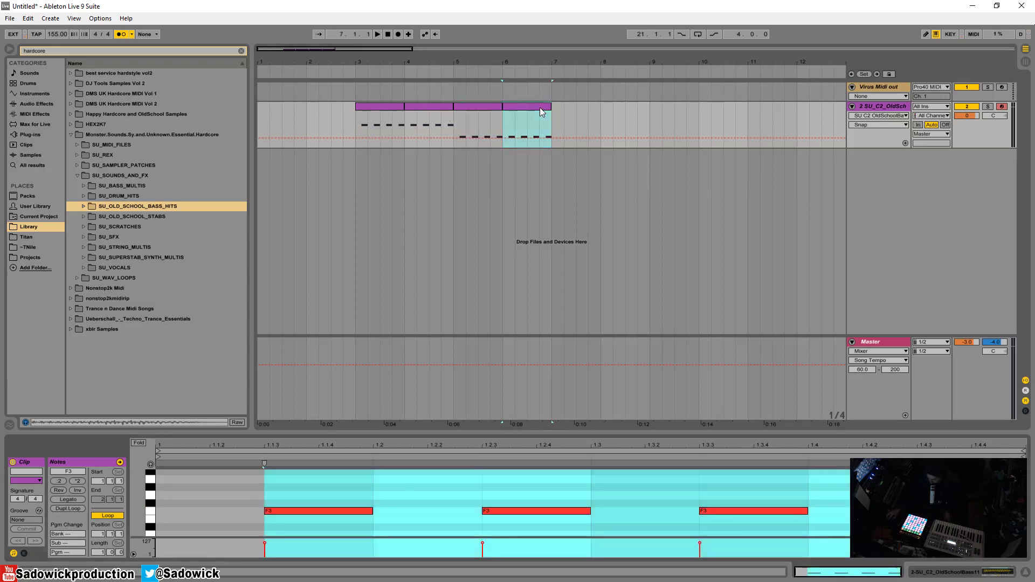
Duplicate the F3 clip into bar 7 and transpose all of that copy's notes down three semitones to D3
{"action": "key", "text": "ctrl+d"}
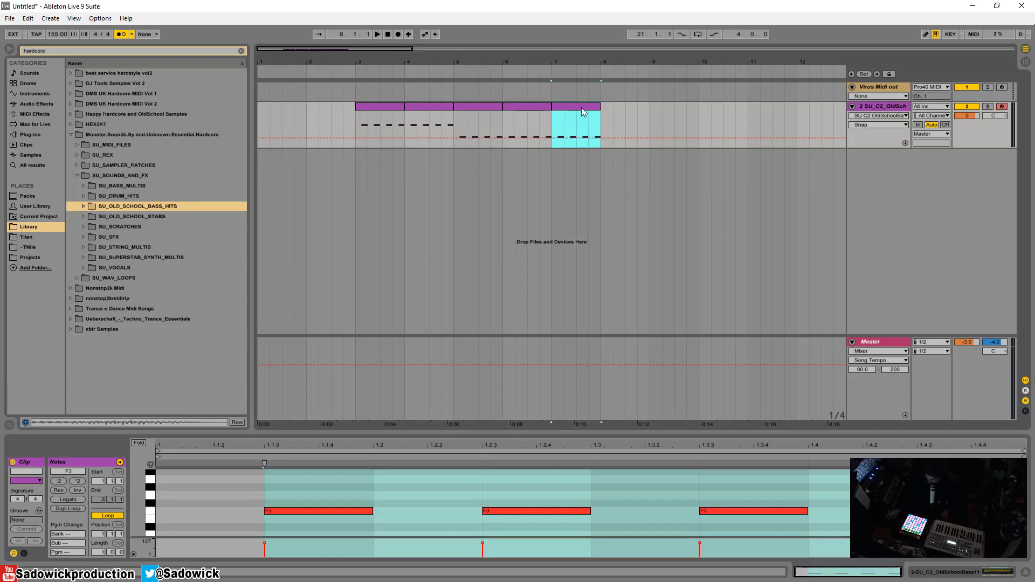
{"action": "left_click", "coordinate": [345, 511]}
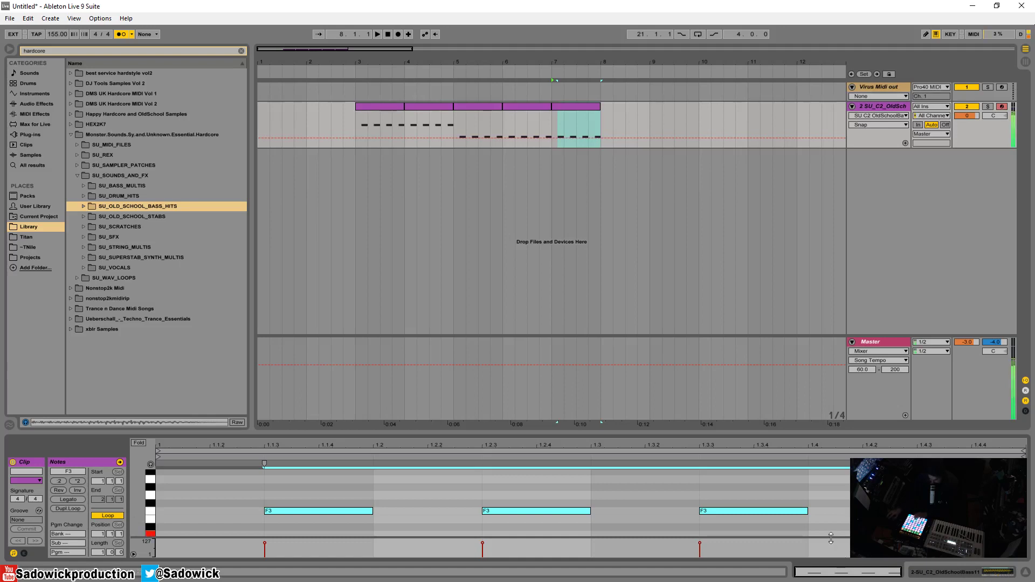
{"action": "scroll", "coordinate": [172, 527], "scroll_direction": "down", "scroll_amount": 2}
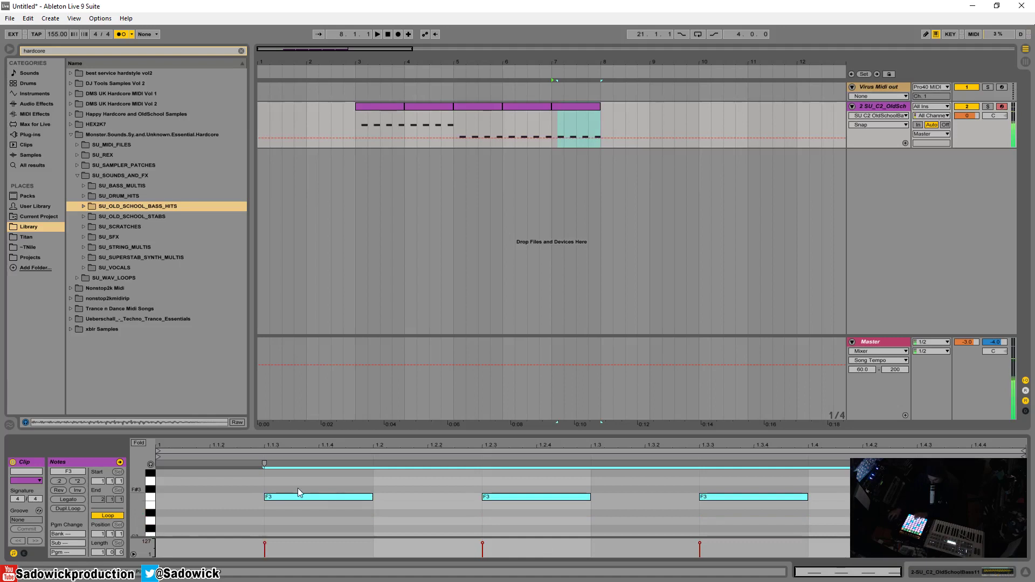
{"action": "left_click_drag", "start_coordinate": [296, 487], "coordinate": [849, 529]}
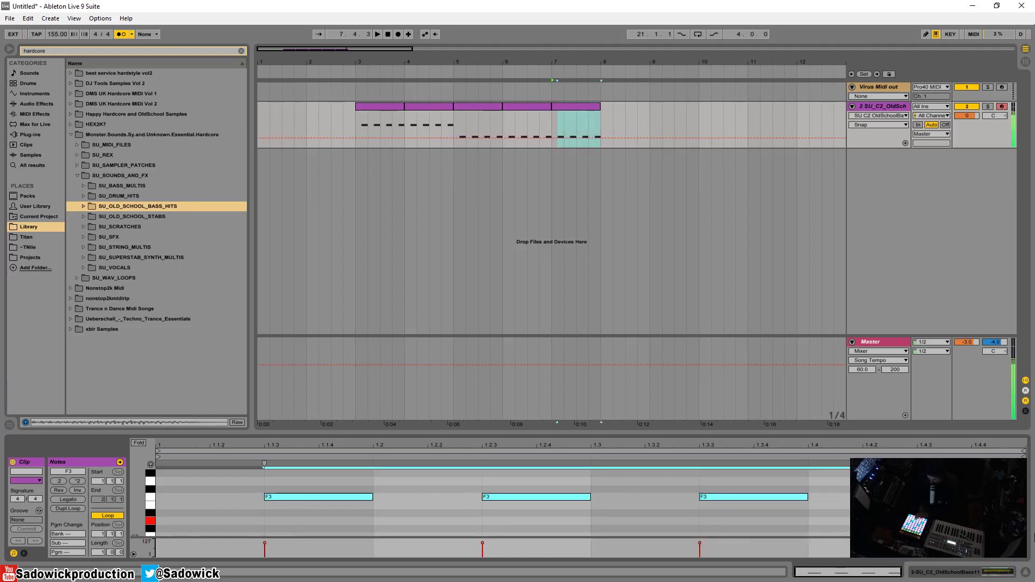
{"action": "key", "text": "Down"}
{"action": "key", "text": "Down"}
{"action": "key", "text": "Down"}
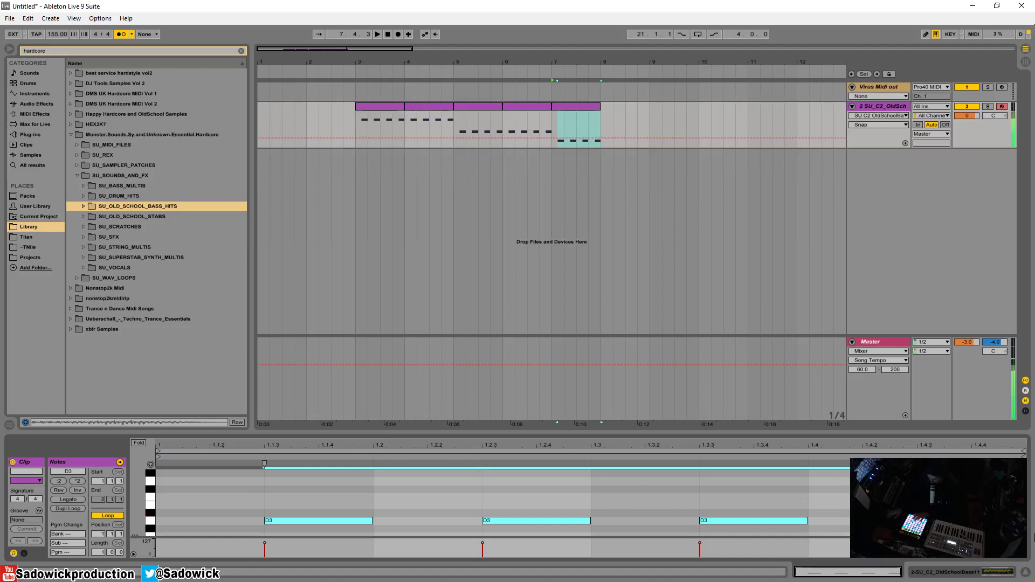
Duplicate the D3 clip into bar 8 and play the whole bass line from bar 3
{"action": "left_click", "coordinate": [576, 109]}
{"action": "key", "text": "ctrl+d"}
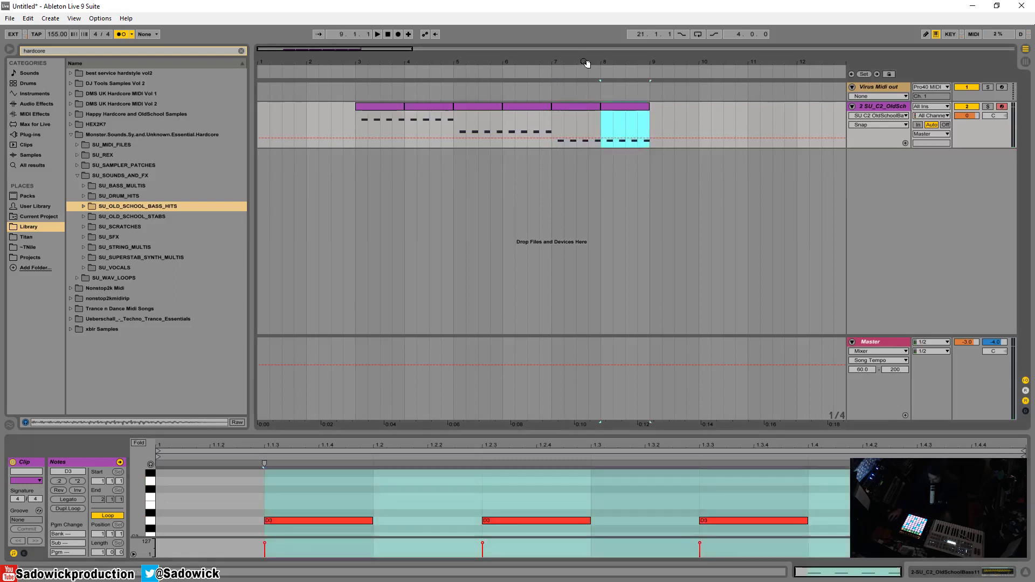
{"action": "key", "text": "minus"}
{"action": "left_click", "coordinate": [318, 107]}
{"action": "key", "text": "space"}
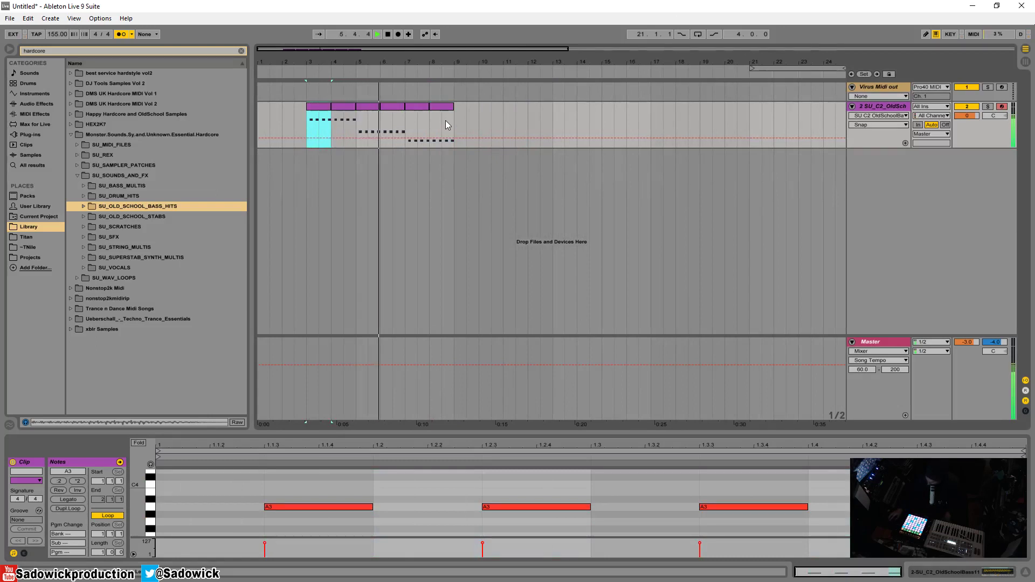
Duplicate the bar 8 clip into bar 9 and transpose all of that copy's notes up five semitones to G3
{"action": "left_click", "coordinate": [447, 107]}
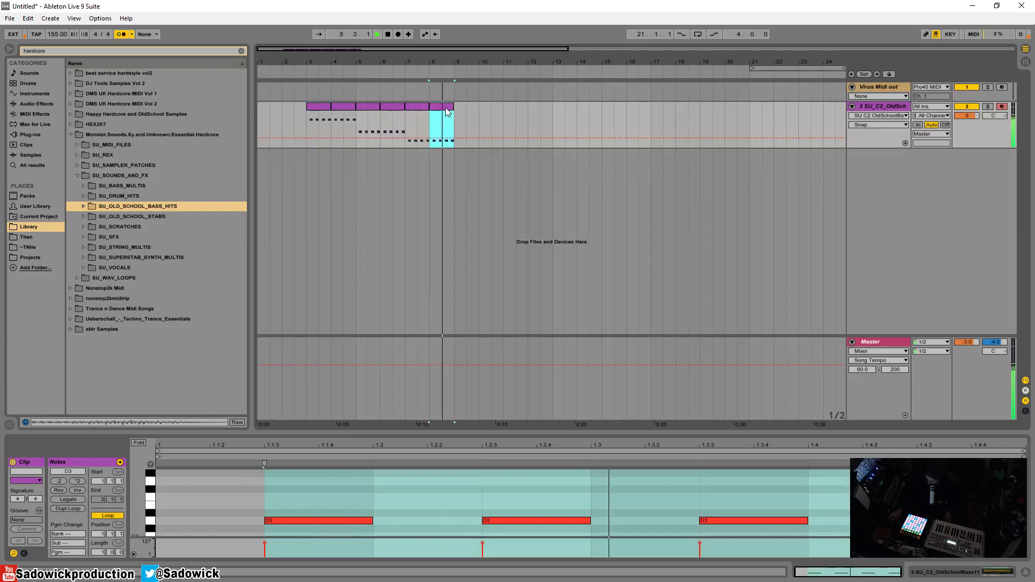
{"action": "key", "text": "ctrl+d"}
{"action": "key", "text": "space"}
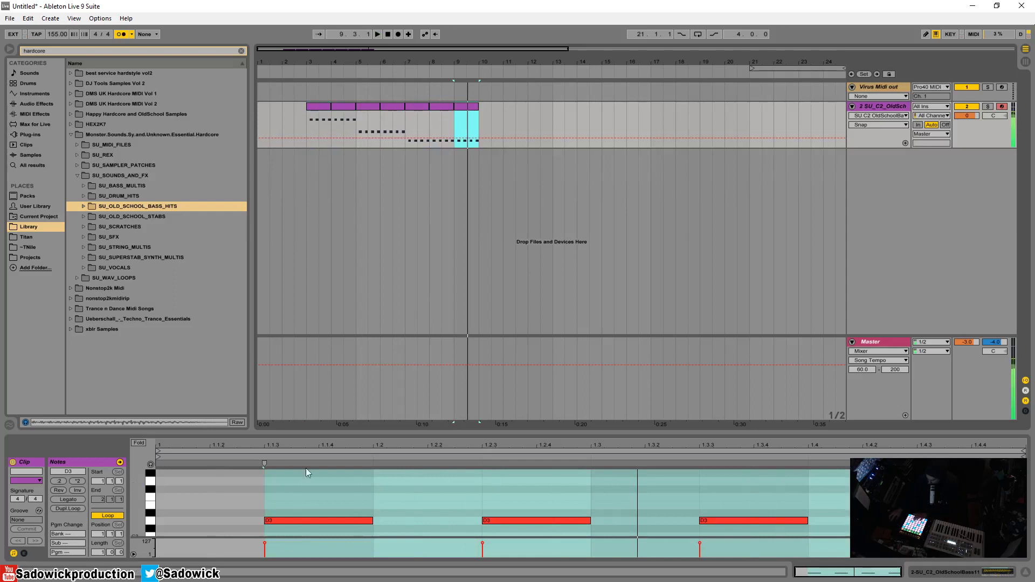
{"action": "left_click_drag", "start_coordinate": [299, 498], "coordinate": [939, 529]}
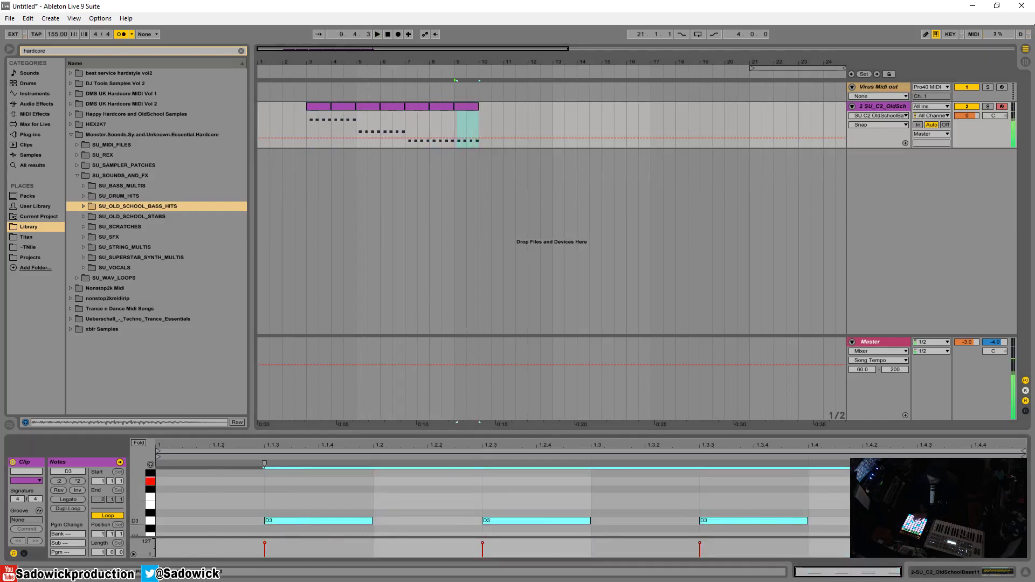
{"action": "key", "text": "Up"}
{"action": "key", "text": "Up"}
{"action": "key", "text": "Up"}
{"action": "key", "text": "Up"}
{"action": "key", "text": "Up"}
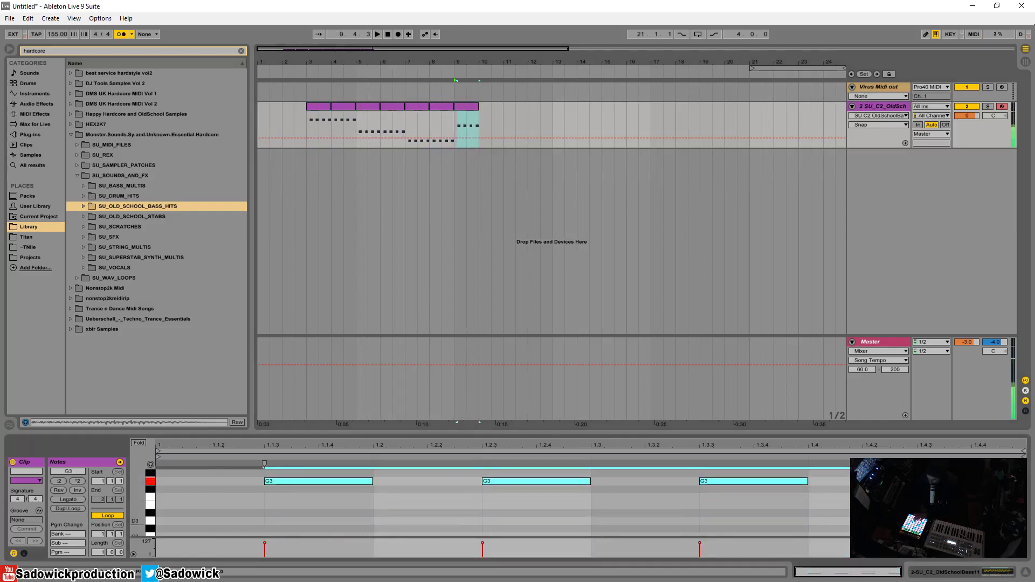
Duplicate the G3 clip into bar 10 and move all eight bass clips so they start at bar 5
{"action": "key", "text": "ctrl+d"}
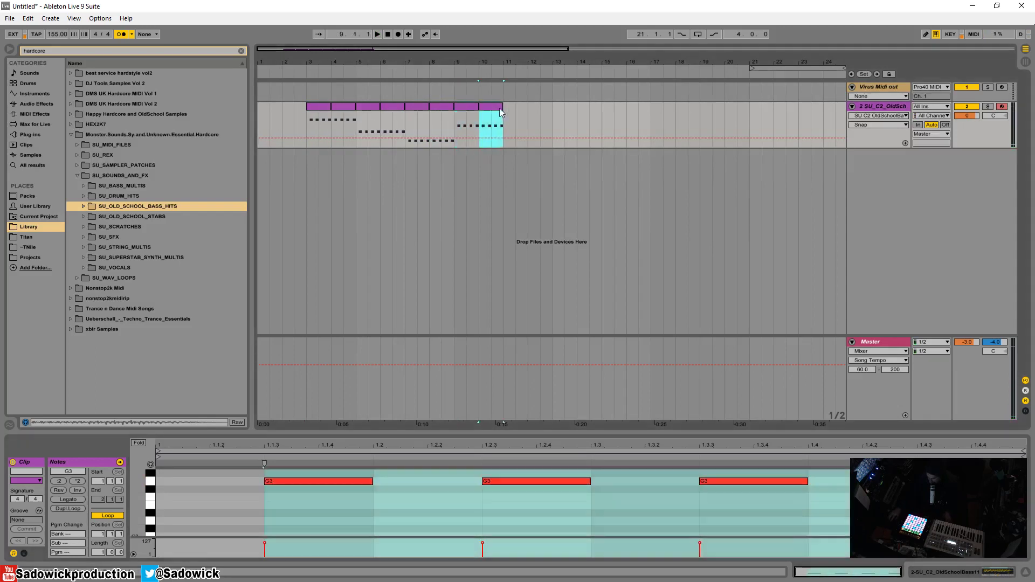
{"action": "left_click", "coordinate": [322, 112], "text": "shift"}
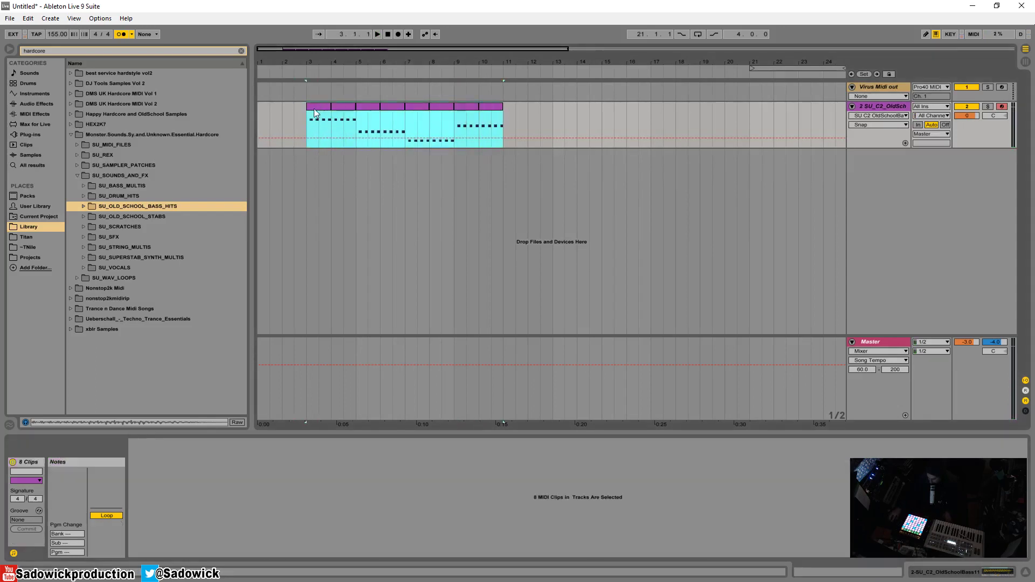
{"action": "left_click_drag", "start_coordinate": [316, 113], "coordinate": [365, 113]}
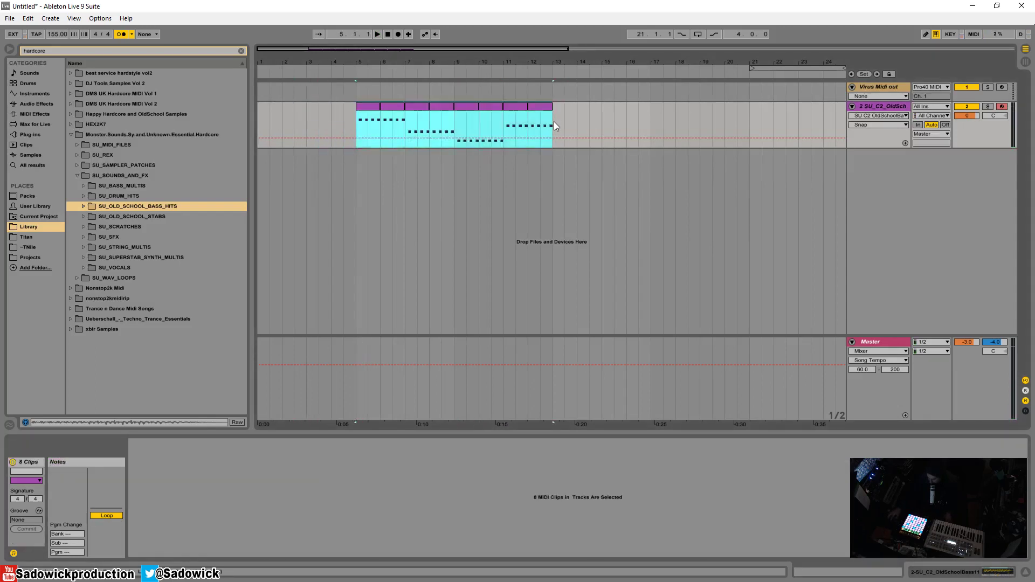
Loop the eight-bar bass section starting at bar 5 and play it back
{"action": "right_click", "coordinate": [379, 115]}
{"action": "left_click", "coordinate": [405, 209]}
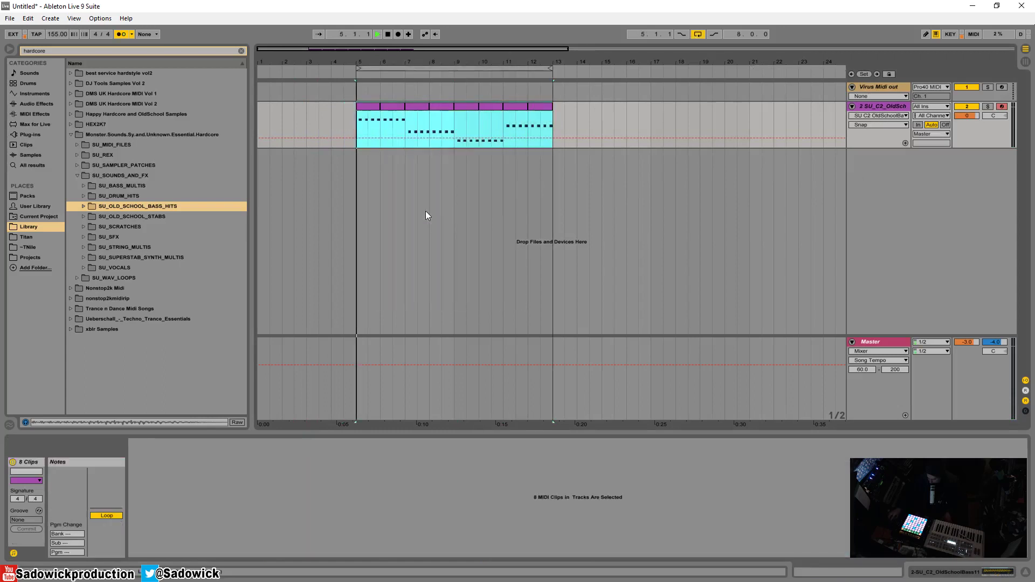
{"action": "key", "text": "space"}
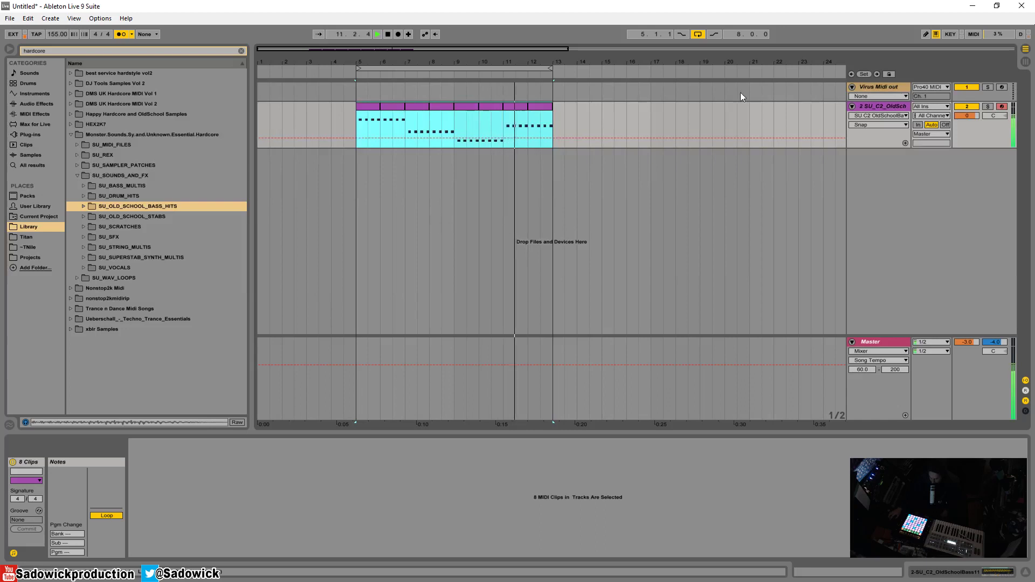
{"action": "left_click", "coordinate": [542, 110]}
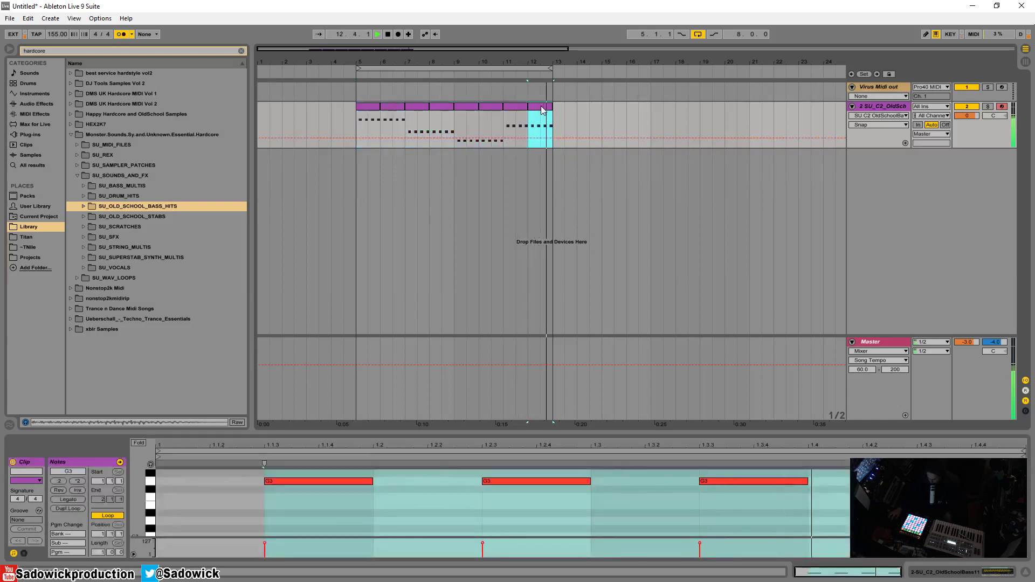
{"action": "key", "text": "space"}
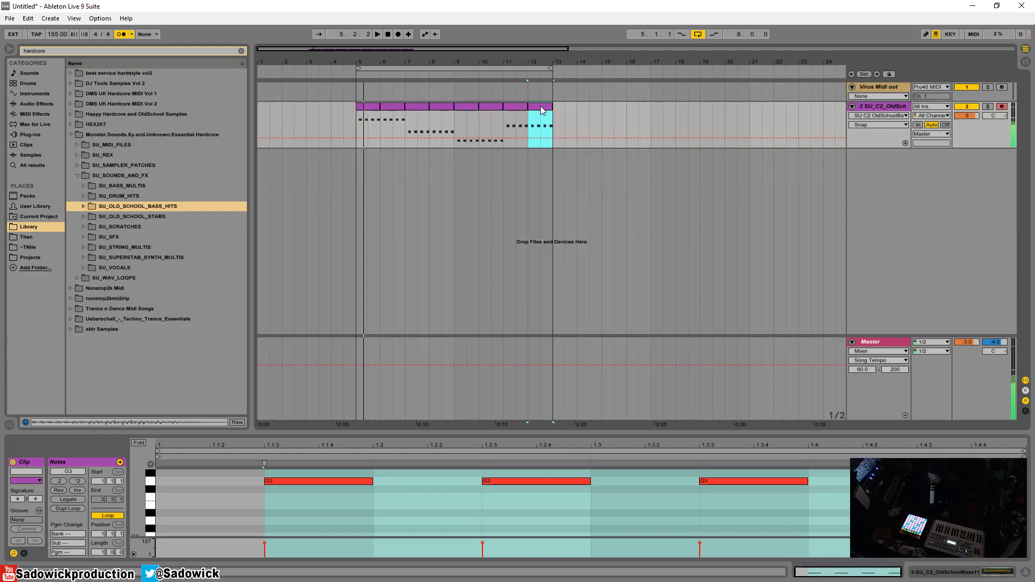
Insert a new audio track and place it above the bass sample track
{"action": "left_click_drag", "start_coordinate": [542, 120], "coordinate": [357, 127]}
{"action": "right_click", "coordinate": [994, 135]}
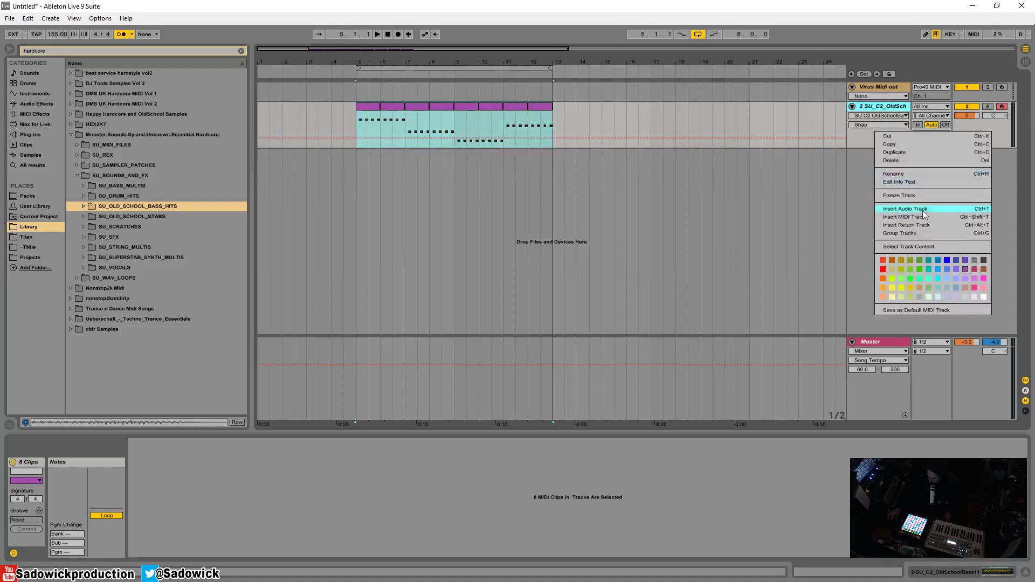
{"action": "left_click", "coordinate": [927, 209]}
{"action": "left_click_drag", "start_coordinate": [878, 159], "coordinate": [879, 119]}
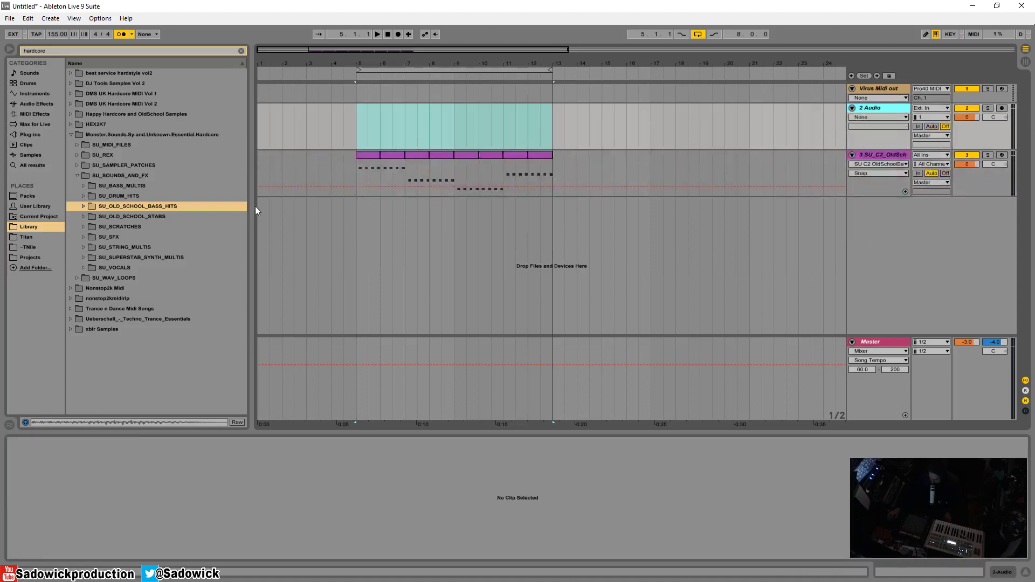
Clear the browser search, load the xfer Serum plug-in onto a new track and close its window
{"action": "left_click", "coordinate": [382, 194]}
{"action": "left_click", "coordinate": [30, 136]}
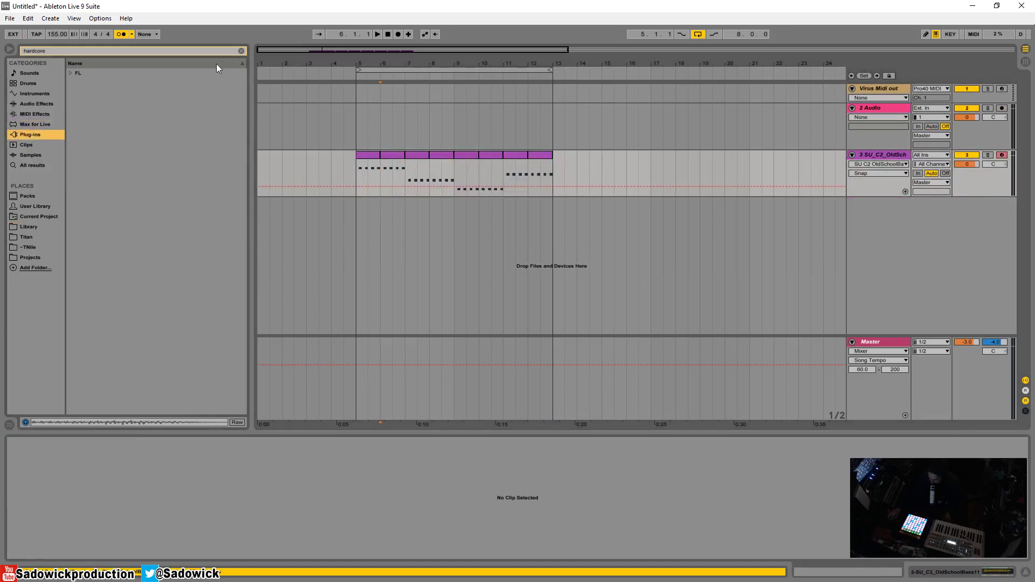
{"action": "left_click", "coordinate": [242, 51]}
{"action": "scroll", "coordinate": [135, 249], "scroll_direction": "down", "scroll_amount": 3}
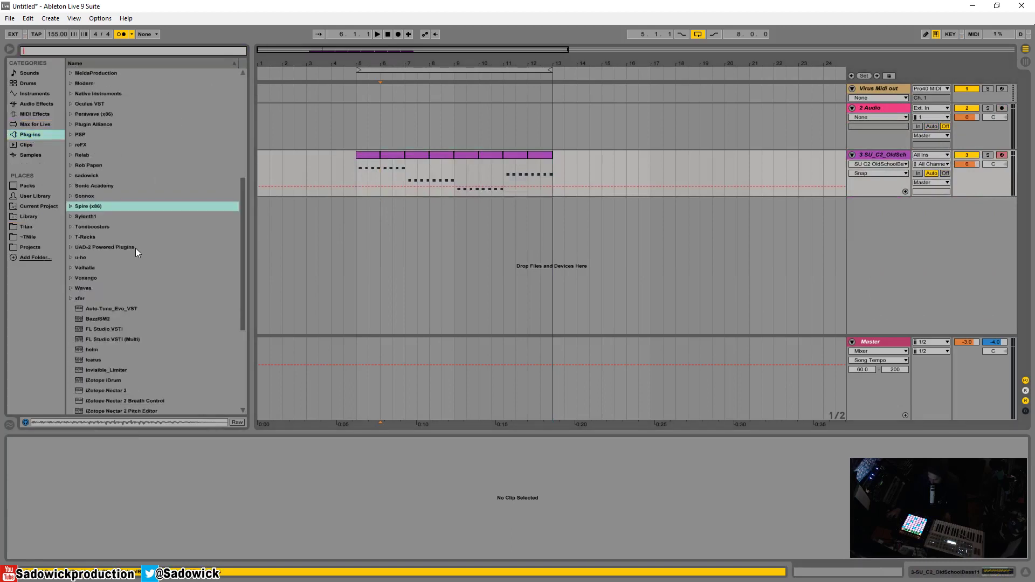
{"action": "left_click", "coordinate": [69, 298]}
{"action": "left_click", "coordinate": [97, 340]}
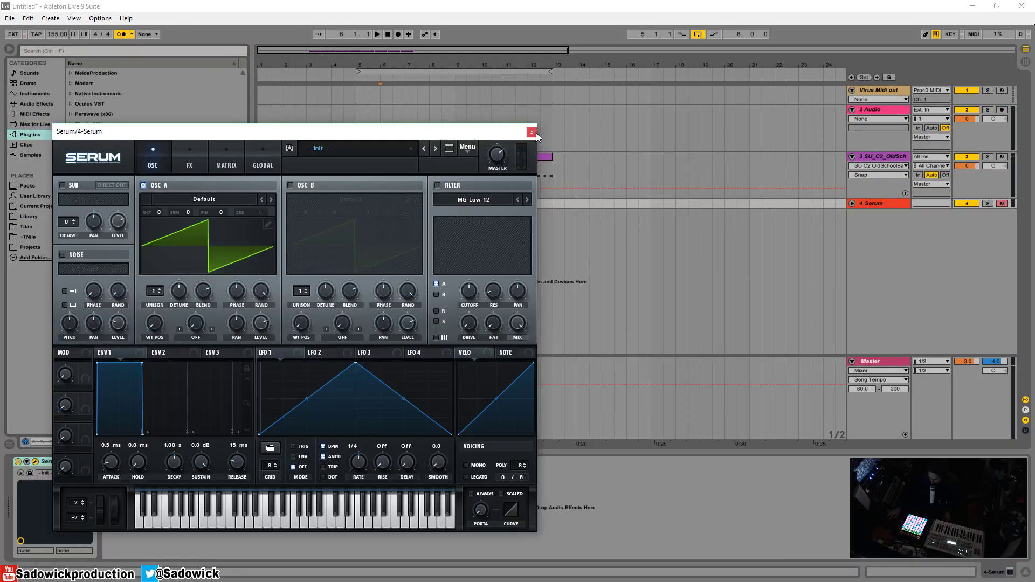
{"action": "left_click", "coordinate": [532, 133]}
Load the Spire-1.1 plug-in onto another new track, then close its window and collapse its plug-in folder
{"action": "left_click", "coordinate": [70, 206]}
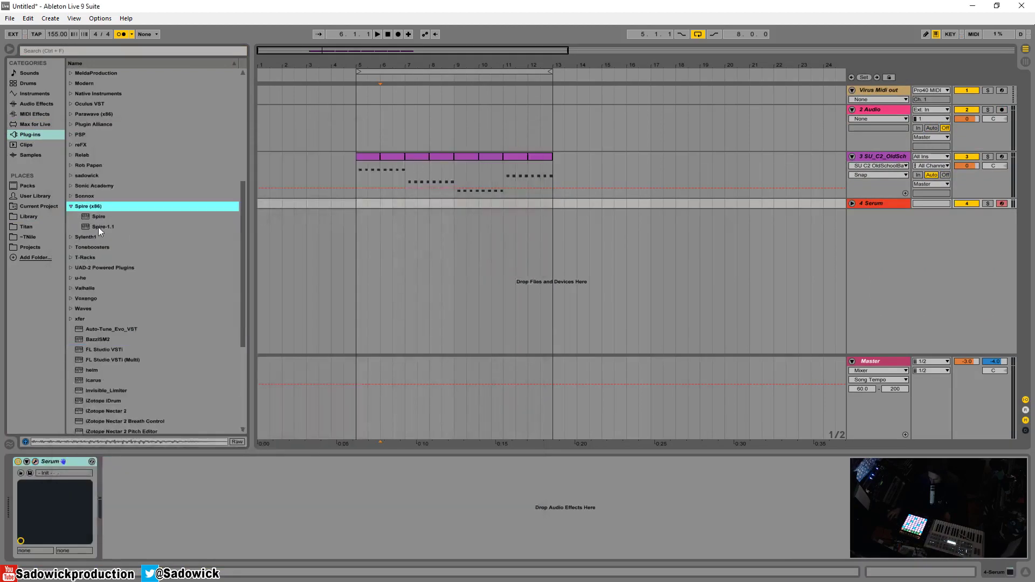
{"action": "left_click_drag", "start_coordinate": [98, 227], "coordinate": [390, 250]}
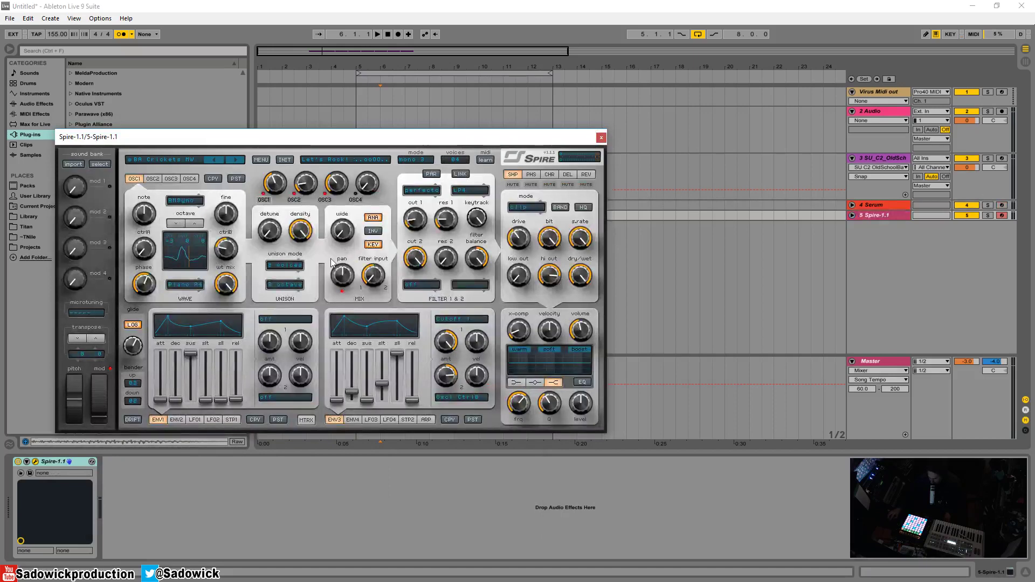
{"action": "left_click", "coordinate": [601, 138]}
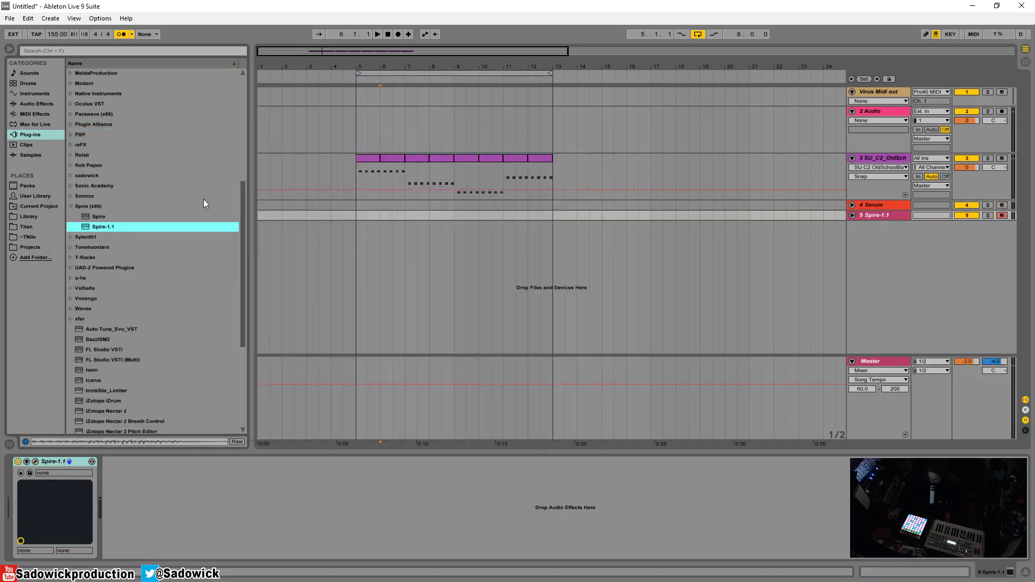
{"action": "left_click", "coordinate": [73, 206]}
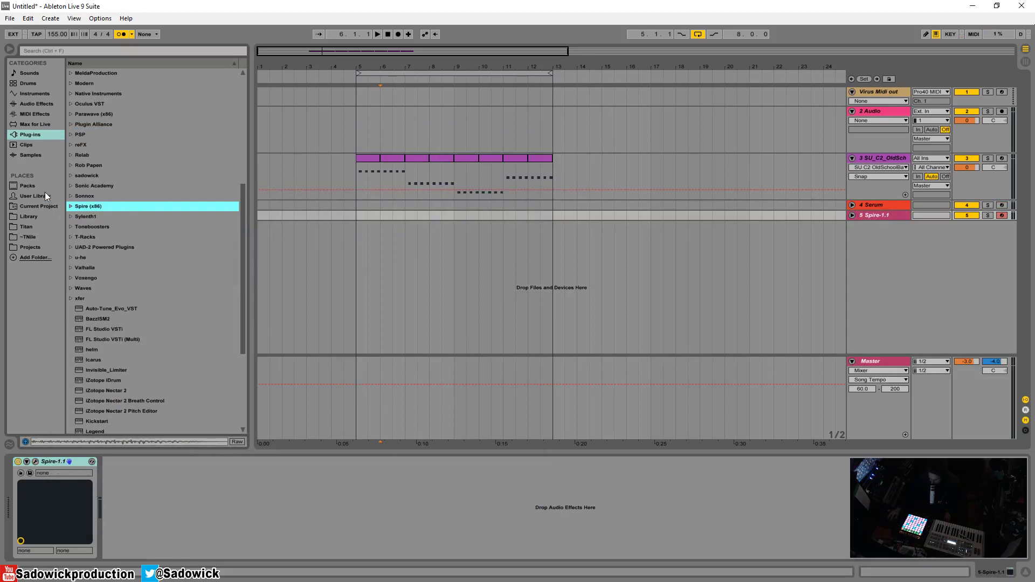
Search the Library folder for "hardcore"
{"action": "left_click", "coordinate": [29, 218]}
{"action": "left_click", "coordinate": [85, 48]}
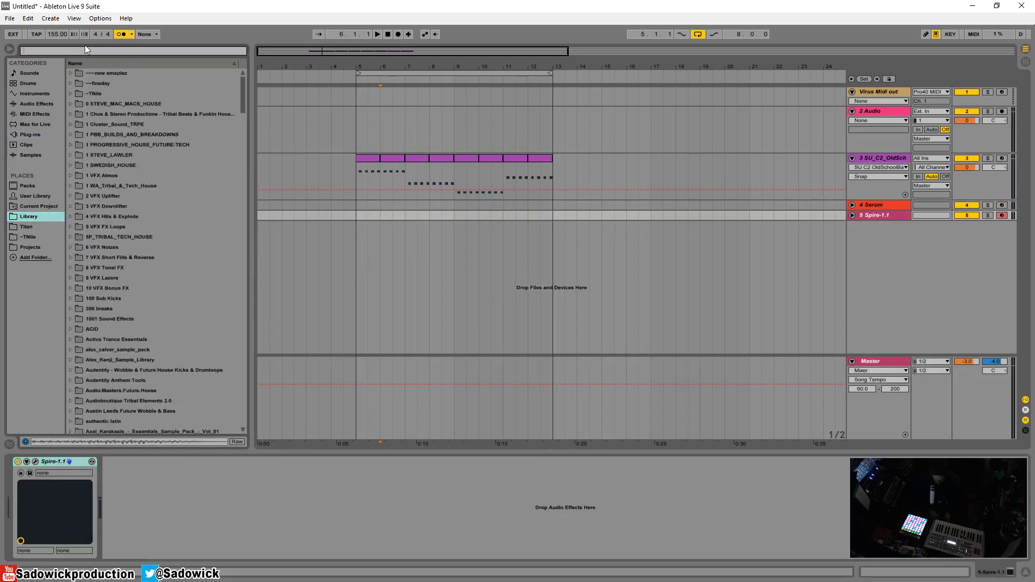
{"action": "type", "text": "hardcore"}
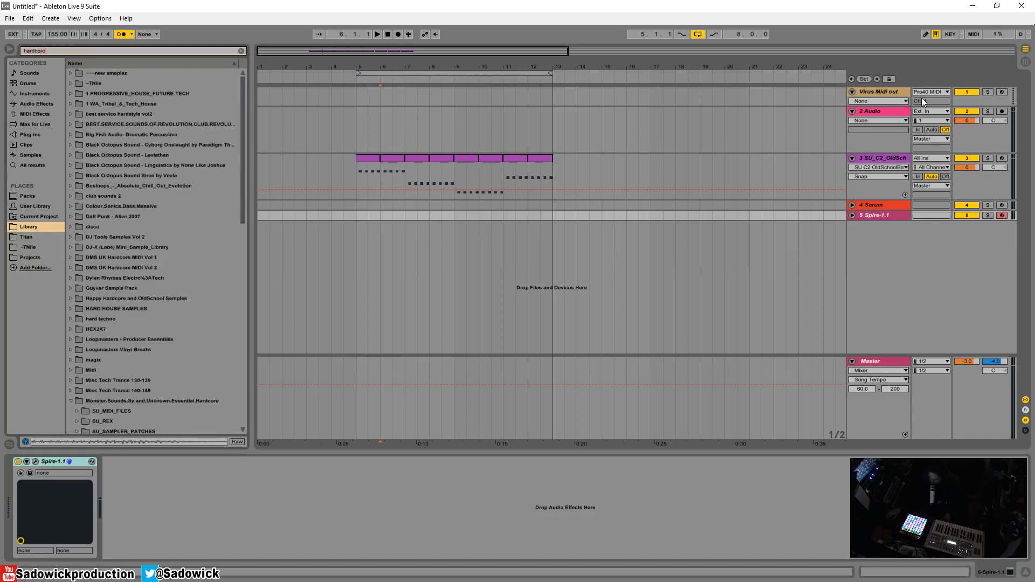
Turn off the metronome and expand the SU_DRUM_HITS sample folder
{"action": "left_click", "coordinate": [129, 35]}
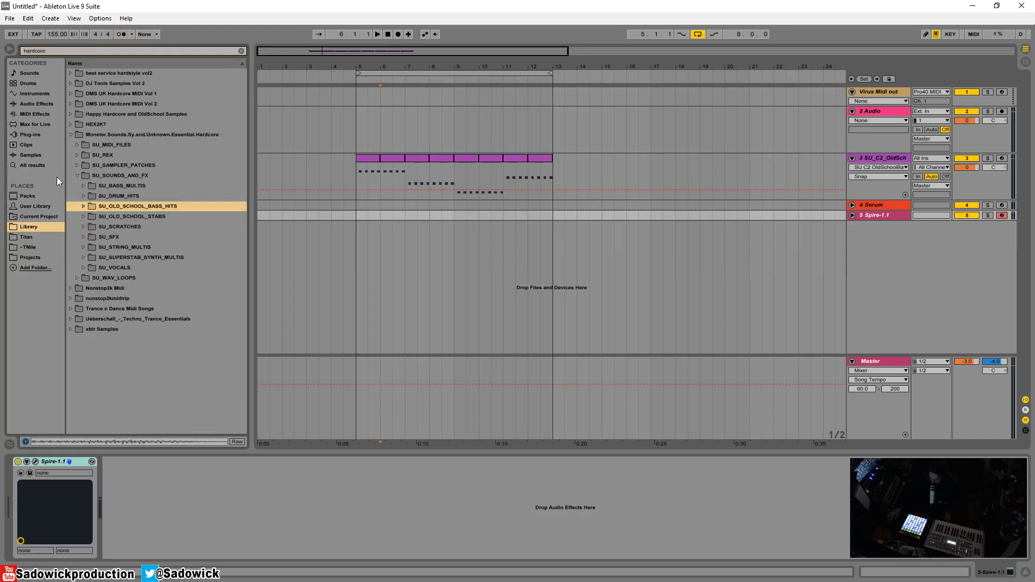
{"action": "left_click", "coordinate": [83, 196]}
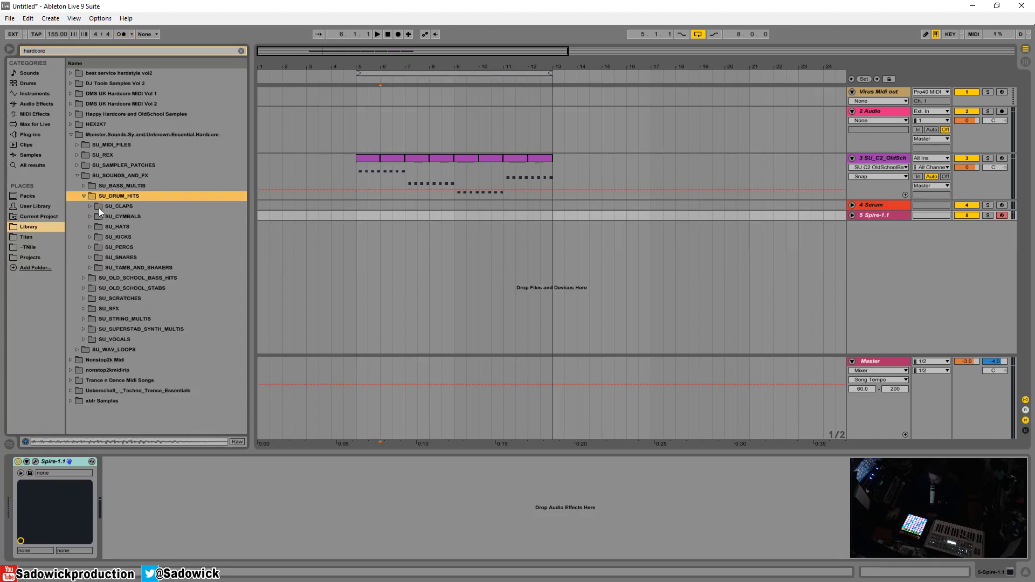
Expand the SU_KICKS folder and audition its kick samples one after another, starting with SU_Kick1.wav
{"action": "left_click", "coordinate": [91, 237]}
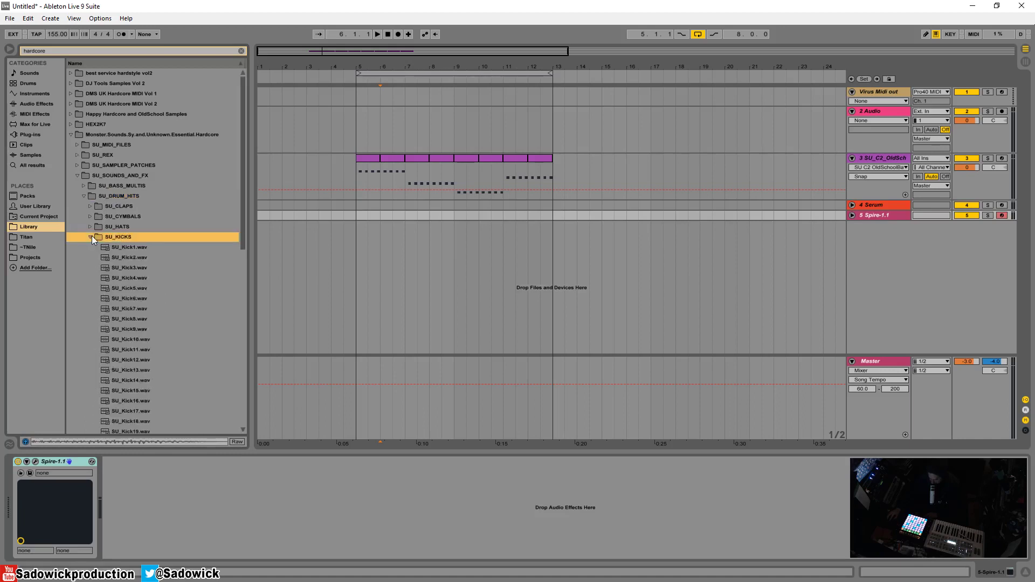
{"action": "left_click", "coordinate": [116, 248]}
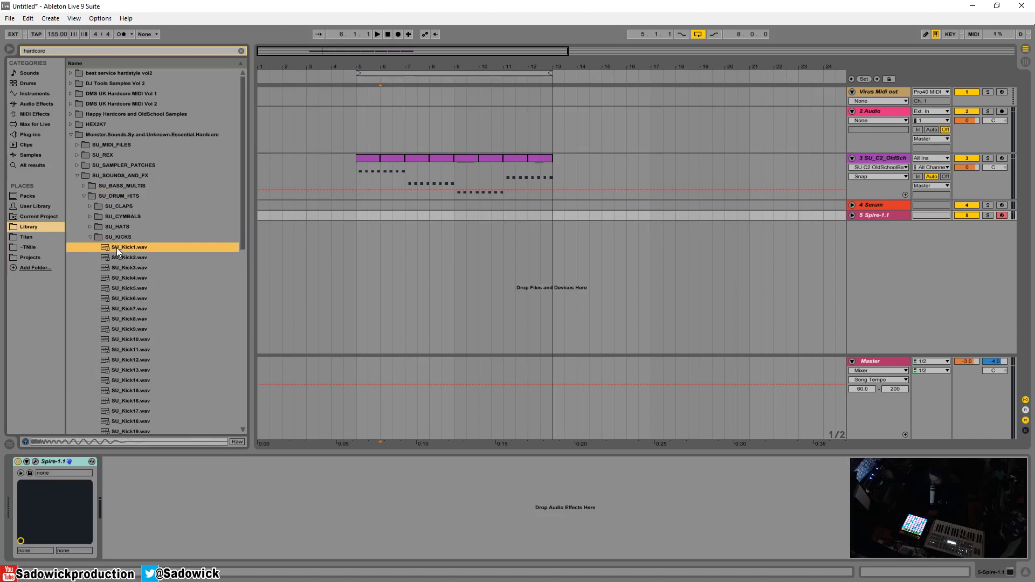
{"action": "key", "text": "Down"}
{"action": "key", "text": "Down"}
{"action": "key", "text": "Down"}
{"action": "key", "text": "Down"}
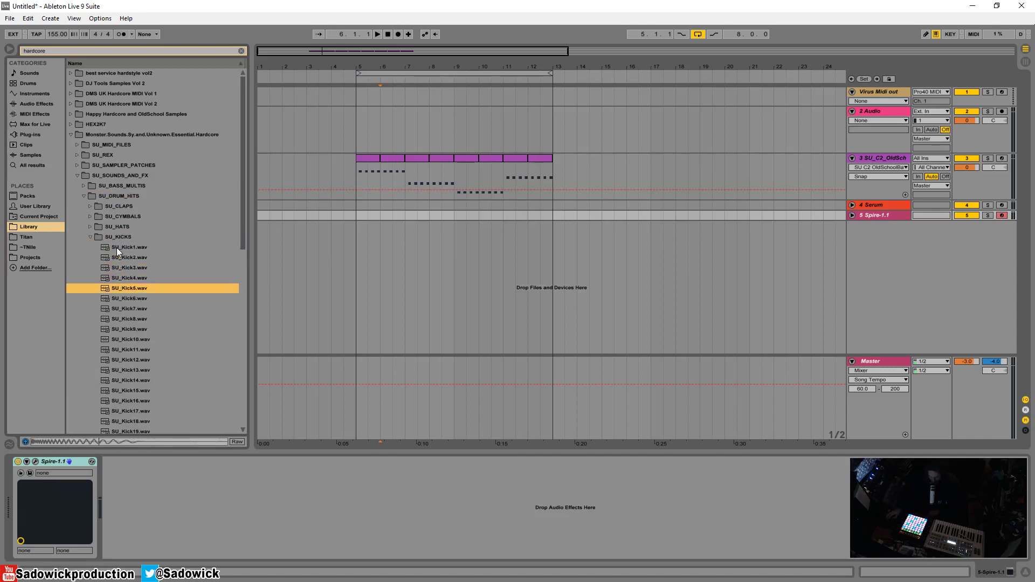
{"action": "key", "text": "Down"}
{"action": "key", "text": "Down"}
{"action": "key", "text": "Down"}
{"action": "key", "text": "Up"}
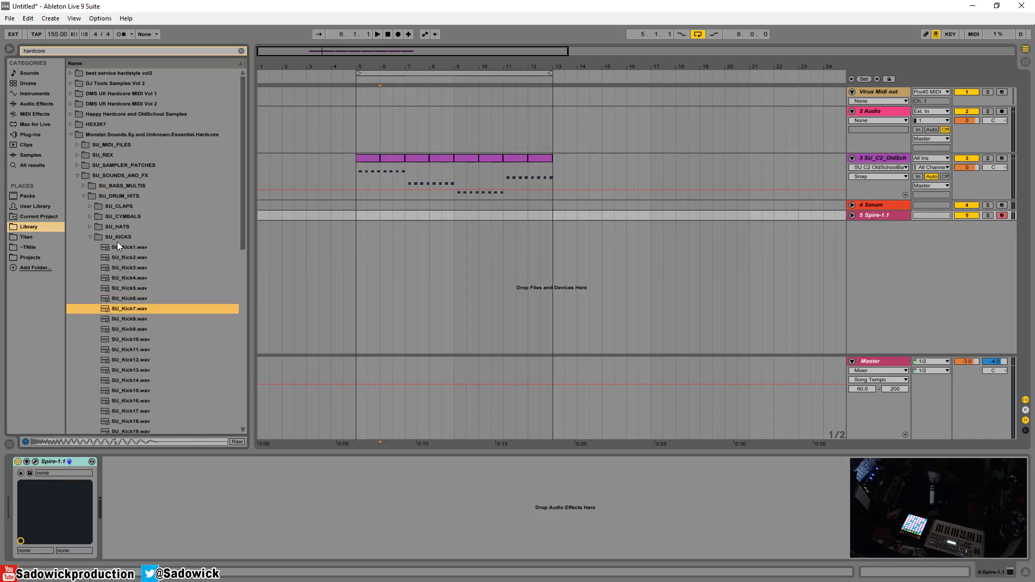
{"action": "key", "text": "Down"}
{"action": "key", "text": "Down"}
{"action": "key", "text": "Down"}
{"action": "key", "text": "Down"}
{"action": "key", "text": "Down"}
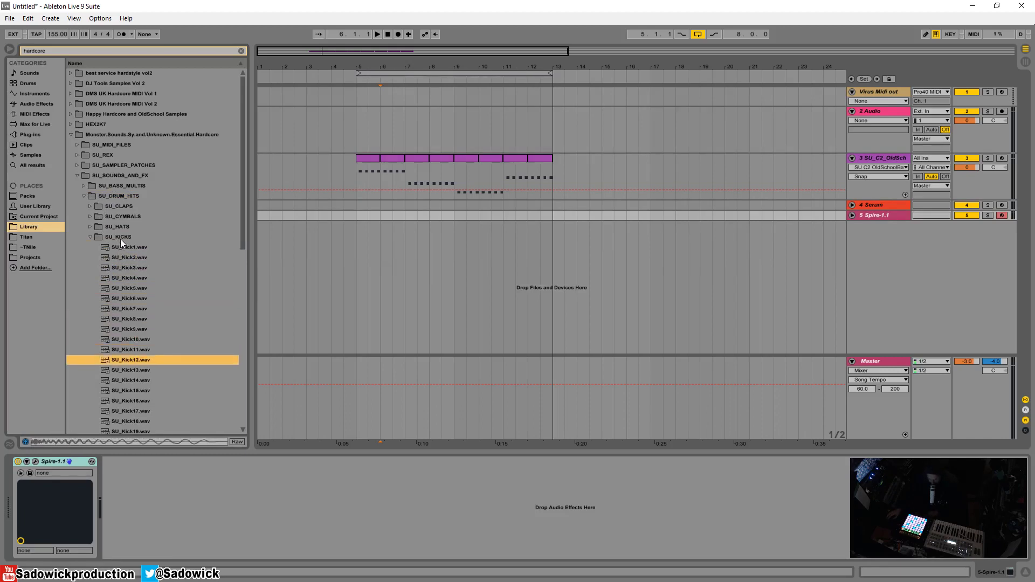
{"action": "key", "text": "Down"}
{"action": "key", "text": "Down"}
{"action": "key", "text": "Down"}
{"action": "key", "text": "Down"}
{"action": "key", "text": "Down"}
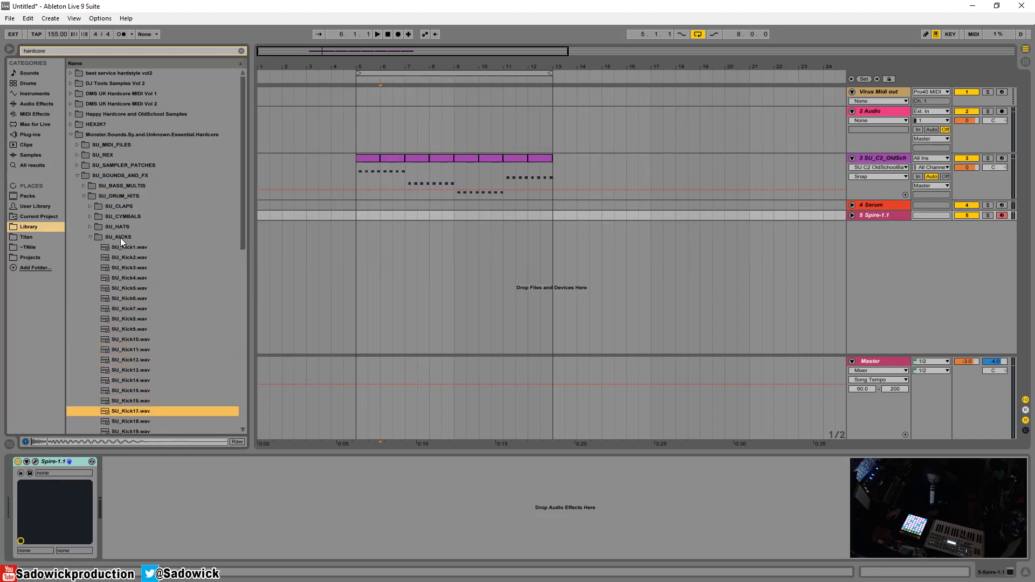
{"action": "key", "text": "Down"}
{"action": "key", "text": "Down"}
{"action": "key", "text": "Down"}
{"action": "key", "text": "Down"}
{"action": "key", "text": "Down"}
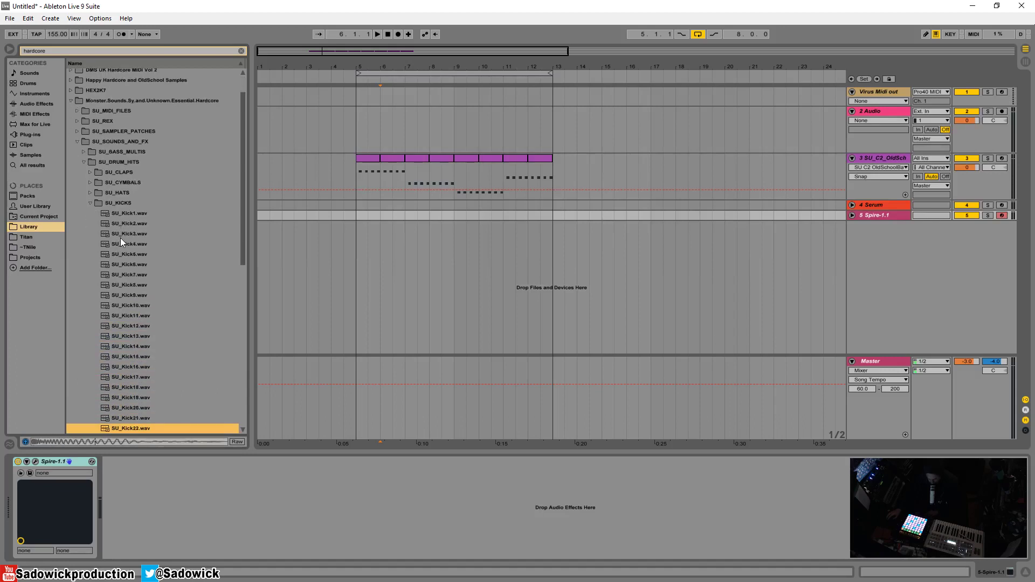
{"action": "key", "text": "Down"}
{"action": "key", "text": "Down"}
{"action": "key", "text": "Down"}
{"action": "key", "text": "Down"}
{"action": "key", "text": "Down"}
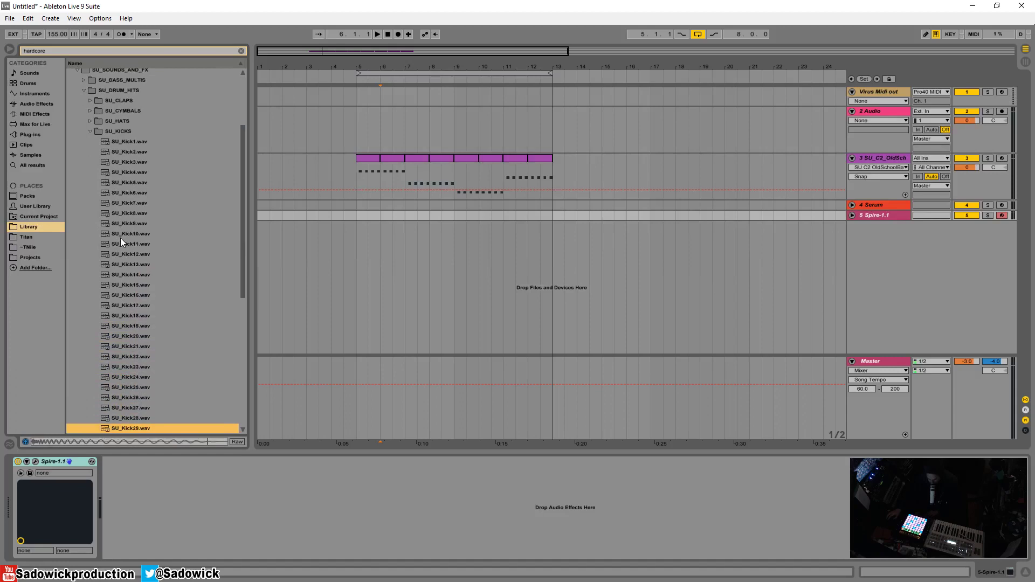
{"action": "key", "text": "Down"}
{"action": "key", "text": "Down"}
Place SU_Kick1.wav on the 2 Audio track at bar 5 and show the clip's fades
{"action": "left_click", "coordinate": [134, 142]}
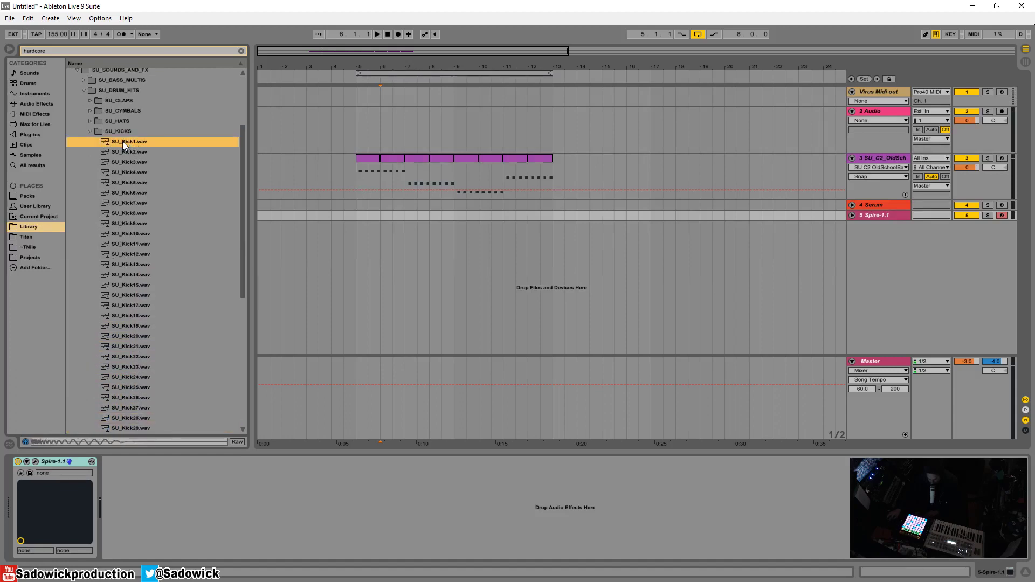
{"action": "left_click_drag", "start_coordinate": [122, 141], "coordinate": [357, 127]}
{"action": "left_click_drag", "start_coordinate": [368, 69], "coordinate": [393, 127]}
{"action": "right_click", "coordinate": [355, 128]}
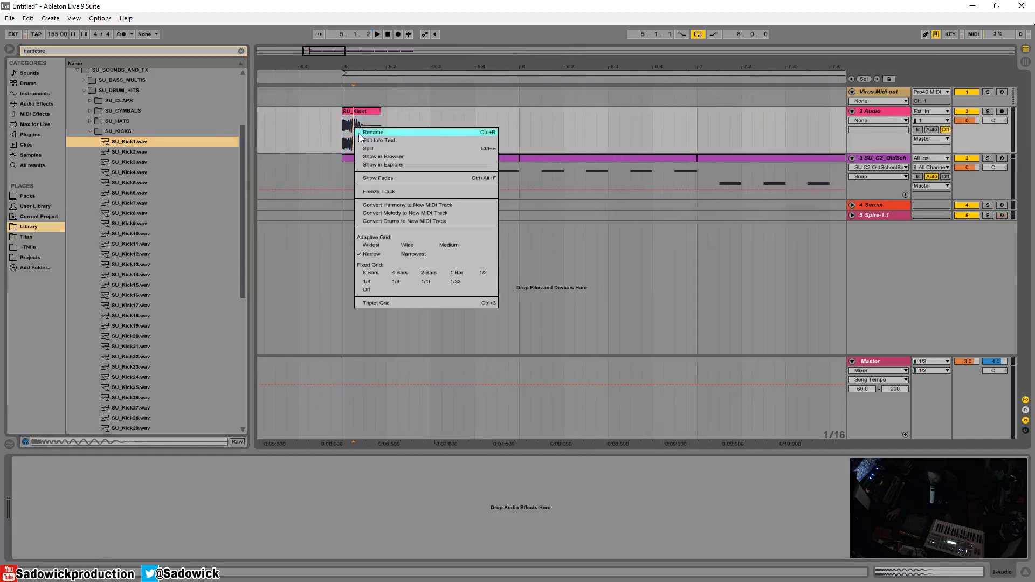
{"action": "left_click", "coordinate": [394, 178]}
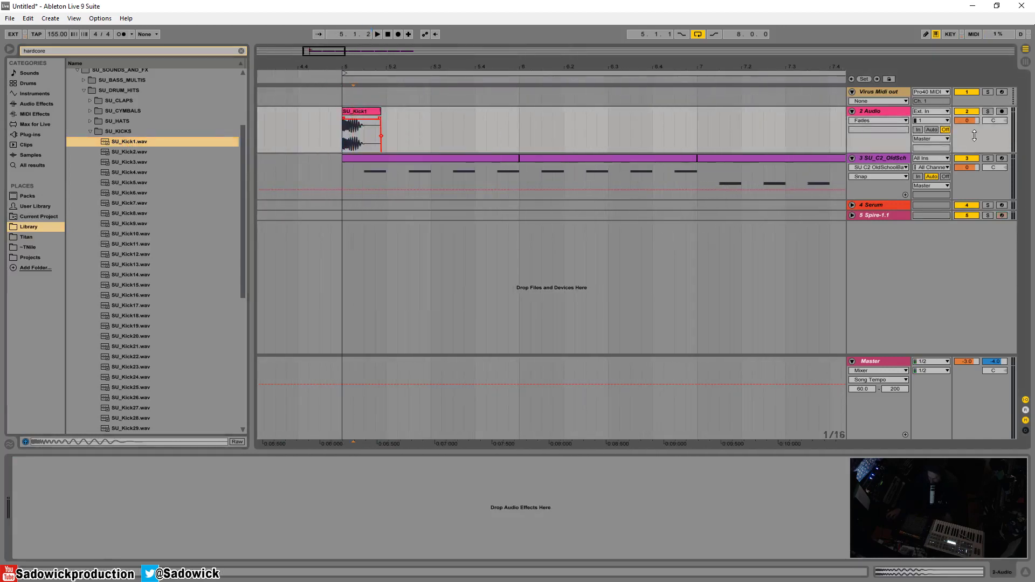
Make the 2 Audio track taller and insert a new audio track below it
{"action": "left_click_drag", "start_coordinate": [975, 136], "coordinate": [699, 181]}
{"action": "right_click", "coordinate": [1001, 159]}
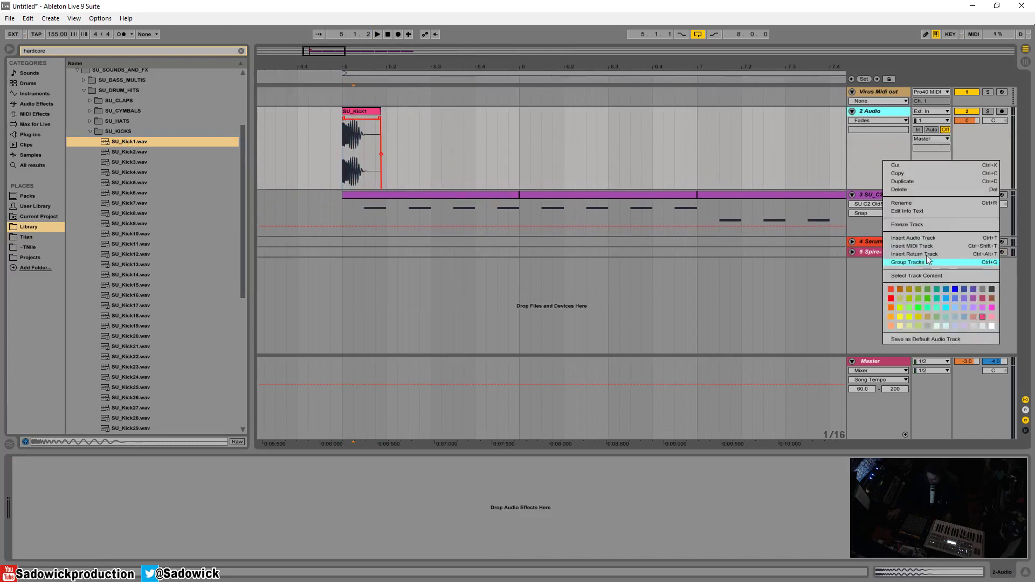
{"action": "left_click", "coordinate": [930, 237]}
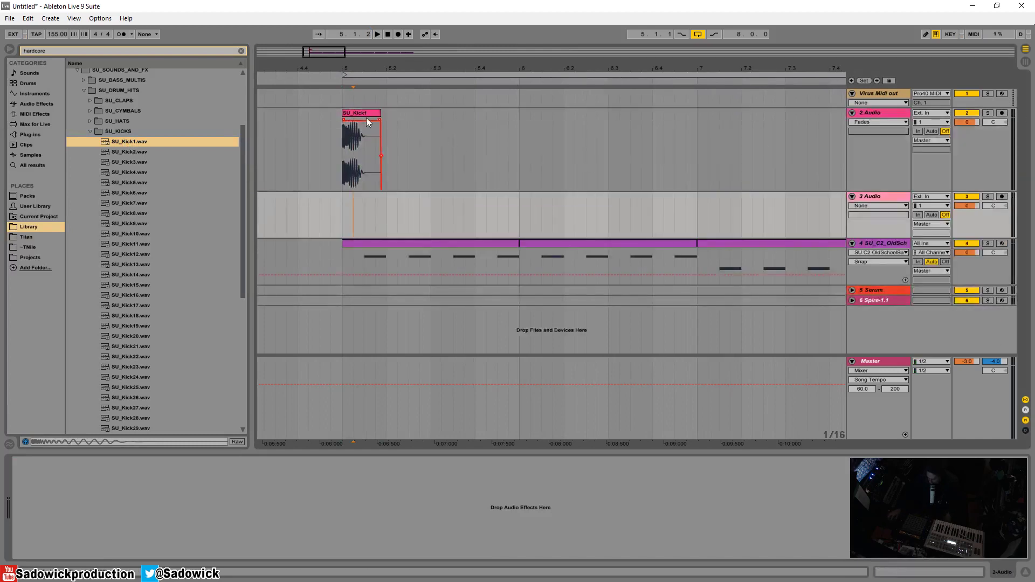
{"action": "left_click", "coordinate": [367, 121]}
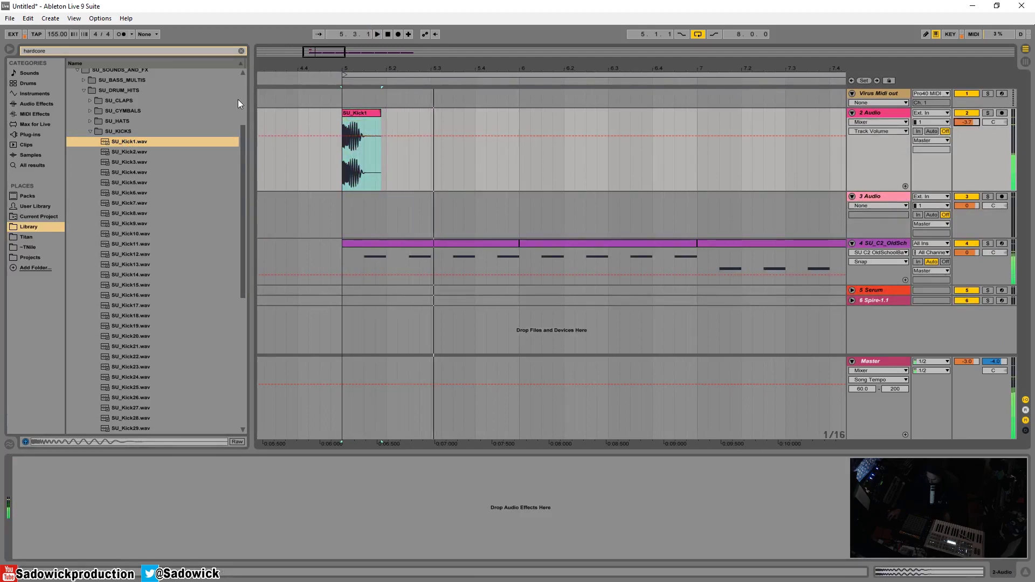
Audition alternative kicks, from SU_Kick2.wav onward and from SU_Kick37.wav to SU_Kick40.wav, then back up to SU_Kick30.wav
{"action": "left_click", "coordinate": [125, 151]}
{"action": "key", "text": "Down"}
{"action": "key", "text": "Down"}
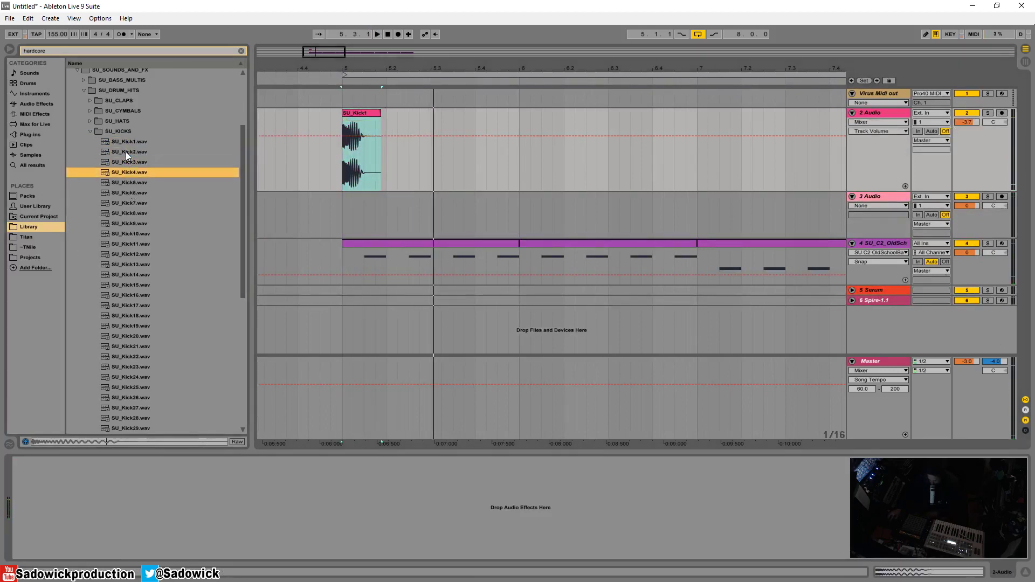
{"action": "key", "text": "Down"}
{"action": "key", "text": "Down"}
{"action": "scroll", "coordinate": [138, 347], "scroll_direction": "down", "scroll_amount": 12}
{"action": "left_click", "coordinate": [120, 246]}
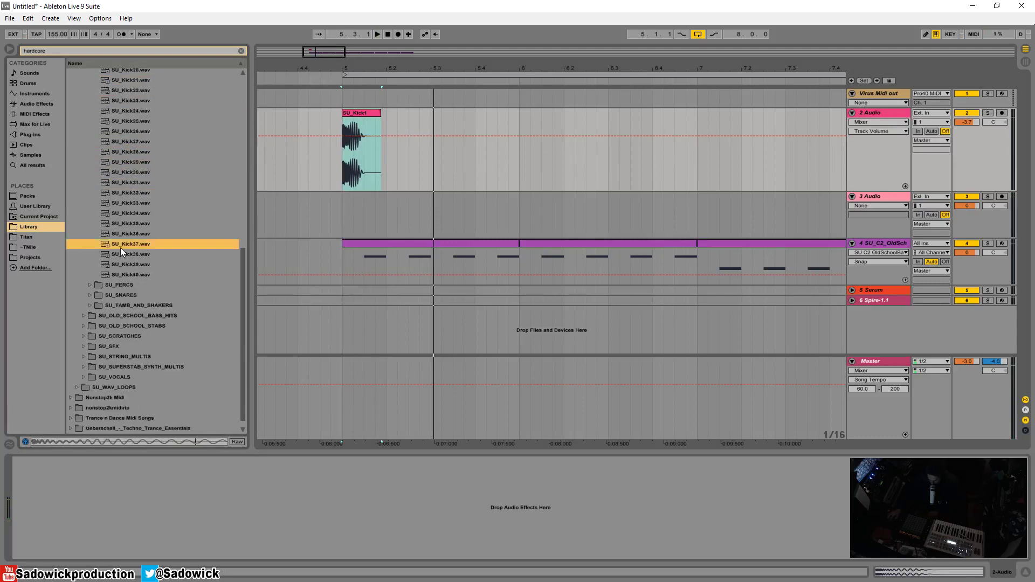
{"action": "key", "text": "Down"}
{"action": "key", "text": "Down"}
{"action": "key", "text": "Down"}
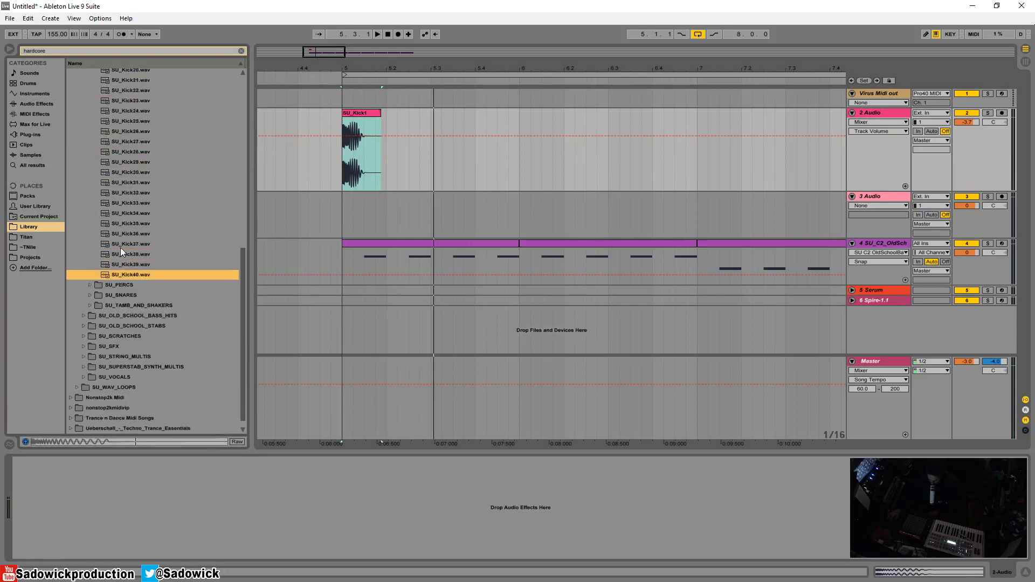
{"action": "key", "text": "Up"}
{"action": "key", "text": "Up"}
{"action": "key", "text": "Up"}
{"action": "key", "text": "Up"}
{"action": "key", "text": "Up"}
{"action": "key", "text": "Up"}
{"action": "key", "text": "Up"}
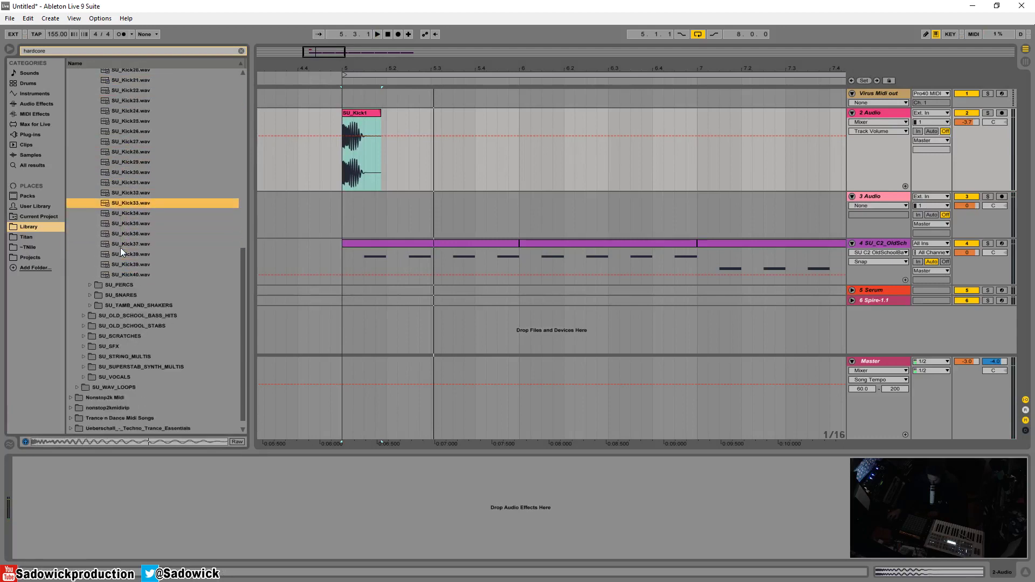
{"action": "key", "text": "Up"}
{"action": "key", "text": "Up"}
{"action": "key", "text": "Up"}
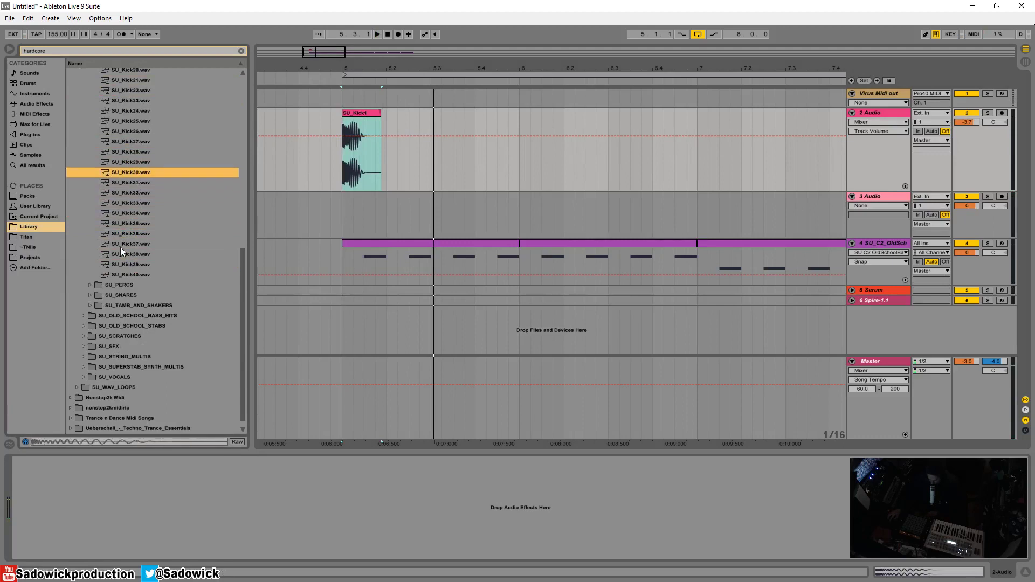
Place SU_Kick30.wav on the 3 Audio track at bar 5 and compare it with SU_Kick1 by muting and soloing the two tracks
{"action": "left_click_drag", "start_coordinate": [114, 172], "coordinate": [344, 204]}
{"action": "left_click", "coordinate": [968, 114]}
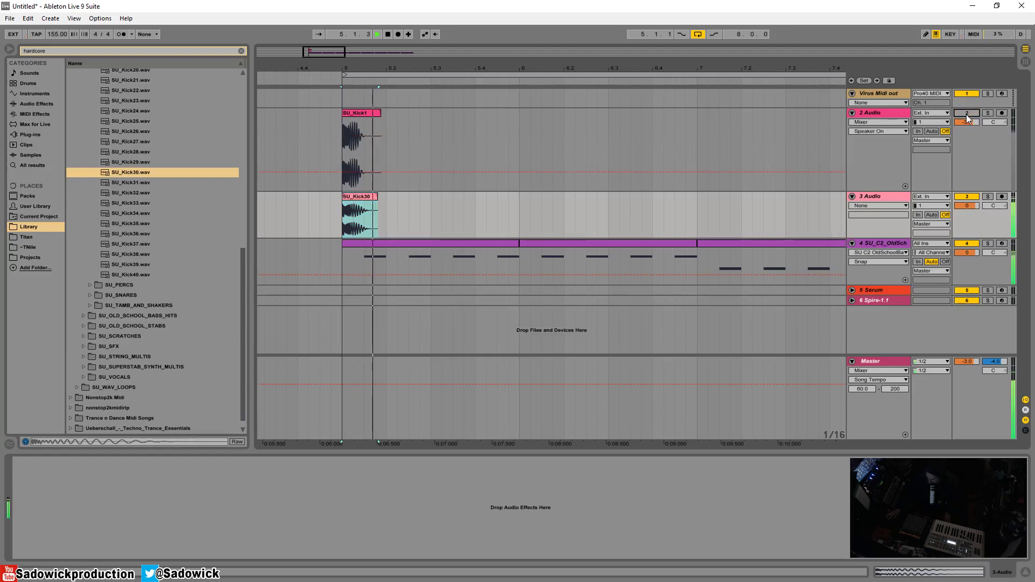
{"action": "left_click", "coordinate": [965, 116]}
{"action": "left_click", "coordinate": [963, 115]}
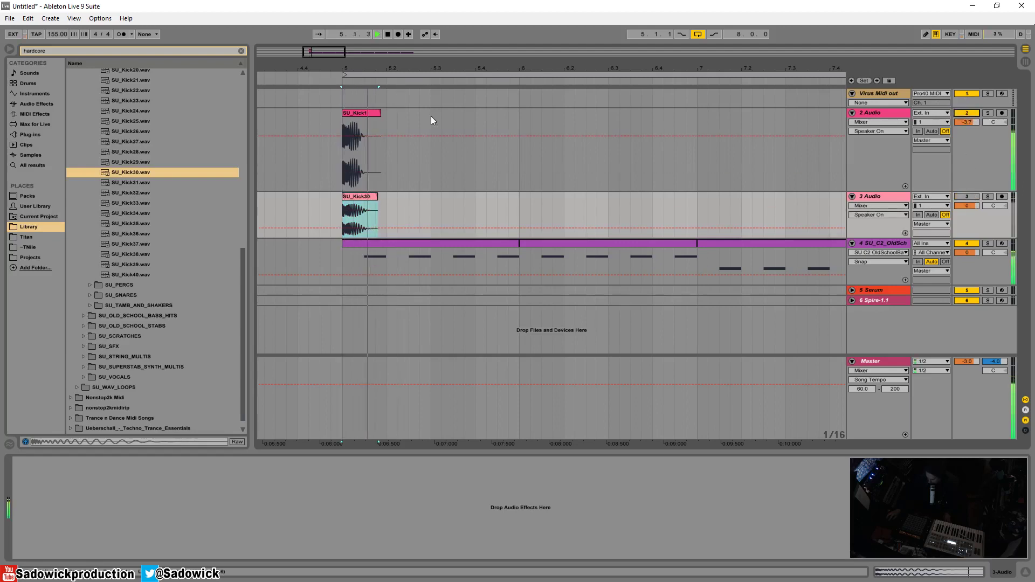
{"action": "key", "text": "plus"}
{"action": "key", "text": "plus"}
{"action": "key", "text": "plus"}
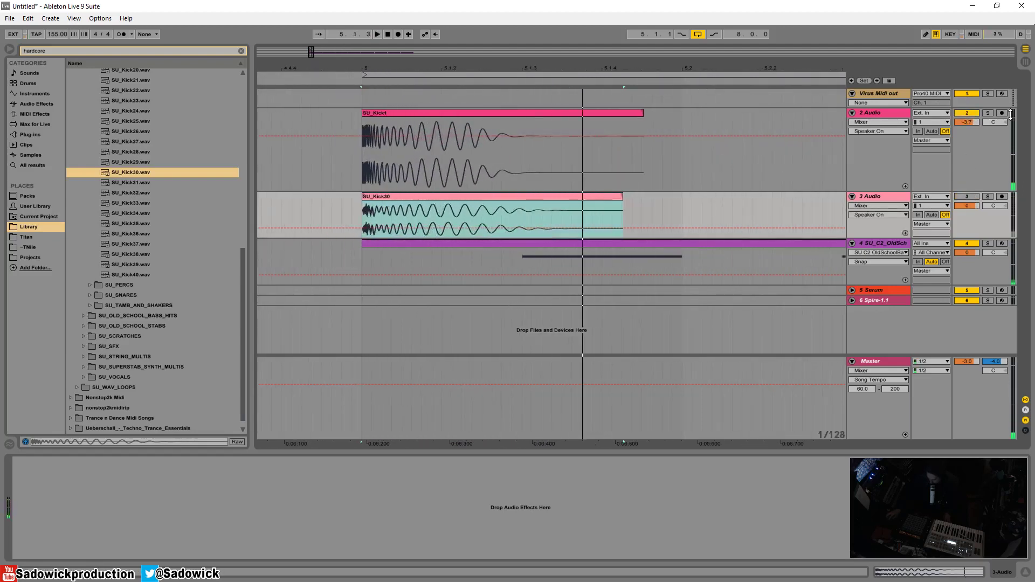
{"action": "left_click", "coordinate": [989, 113]}
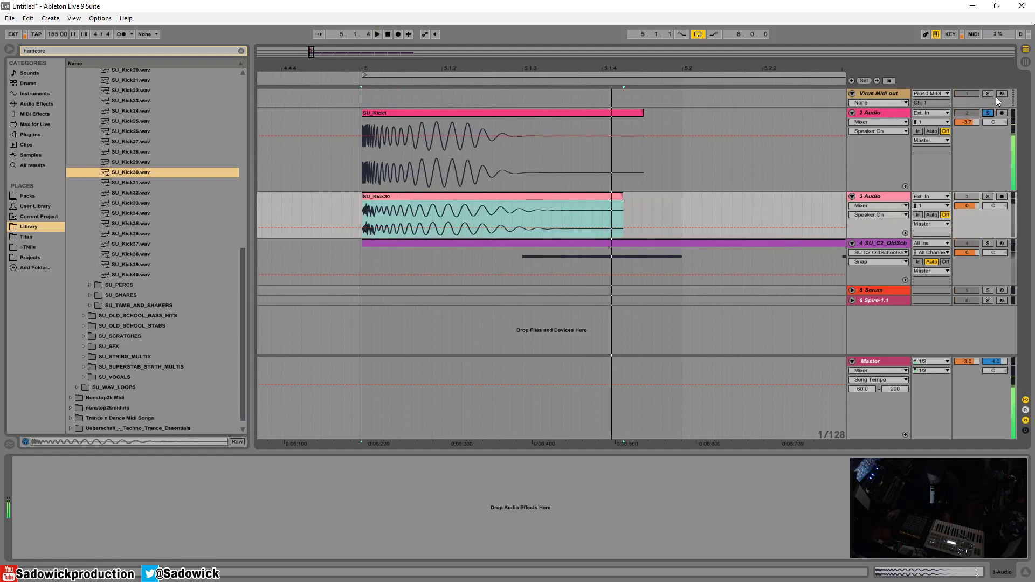
{"action": "left_click", "coordinate": [988, 197]}
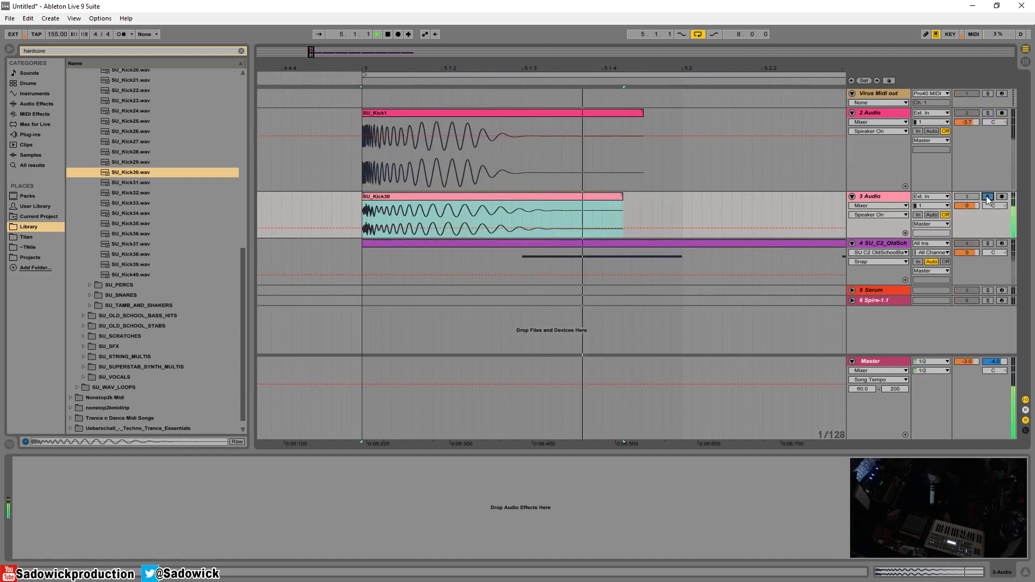
Show the fades on the SU_Kick30 clip and play it against SU_Kick1 by switching the solo between their tracks
{"action": "right_click", "coordinate": [377, 212]}
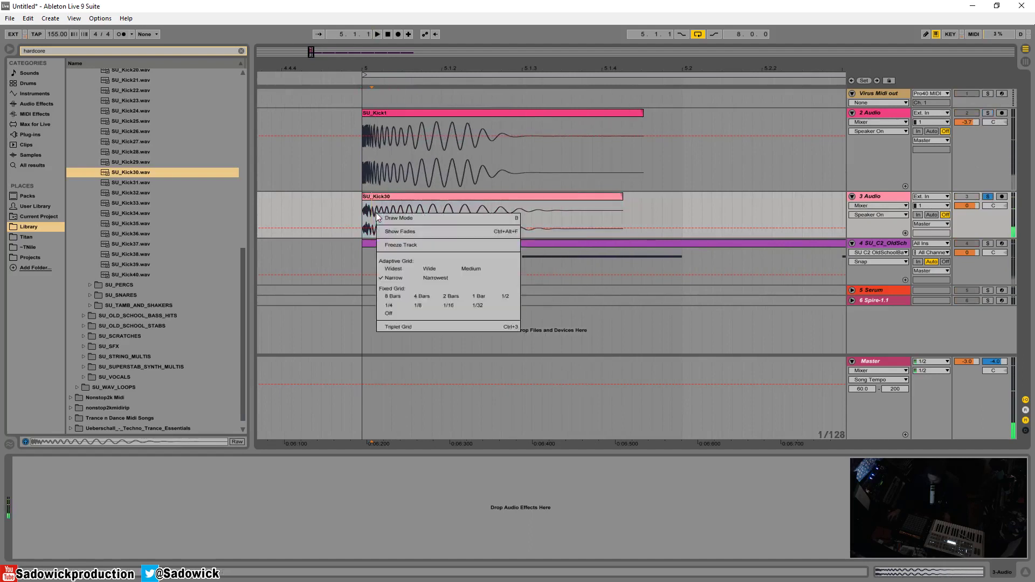
{"action": "left_click", "coordinate": [410, 231]}
{"action": "key", "text": "space"}
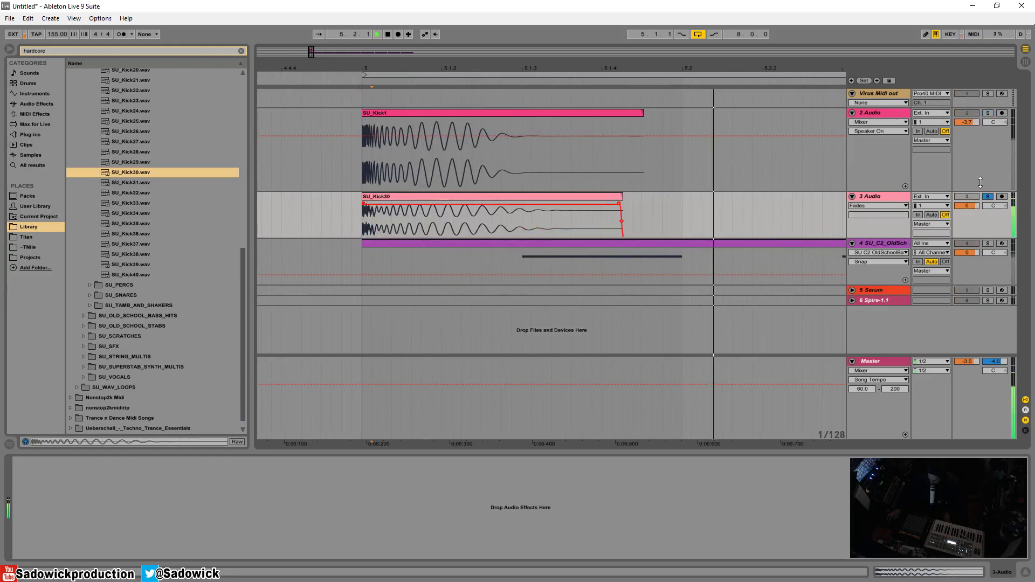
{"action": "left_click", "coordinate": [987, 114]}
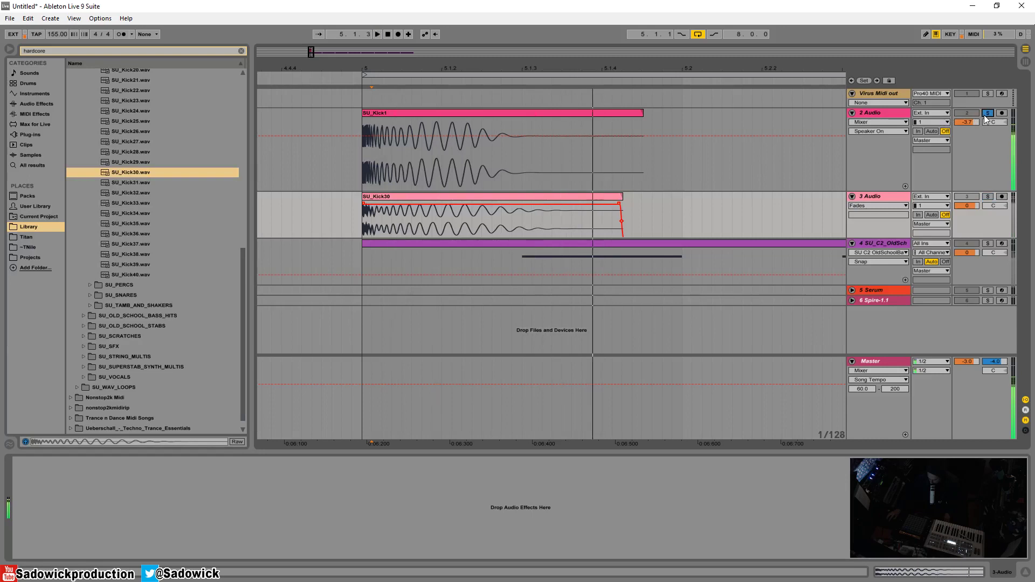
{"action": "left_click", "coordinate": [987, 114]}
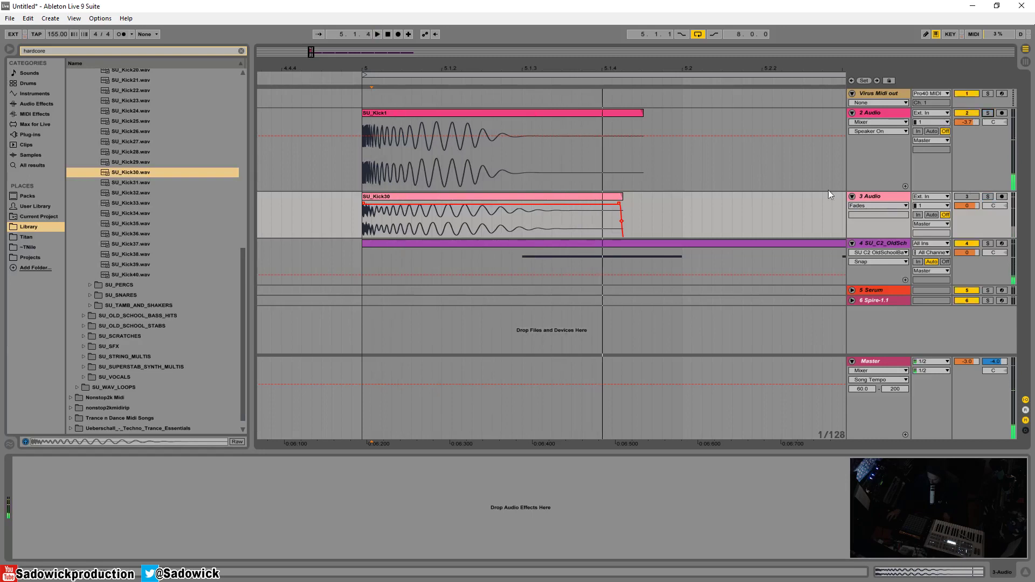
Delete the SU_Kick30 audio track and make the bass track taller
{"action": "right_click", "coordinate": [874, 196]}
{"action": "left_click", "coordinate": [896, 227]}
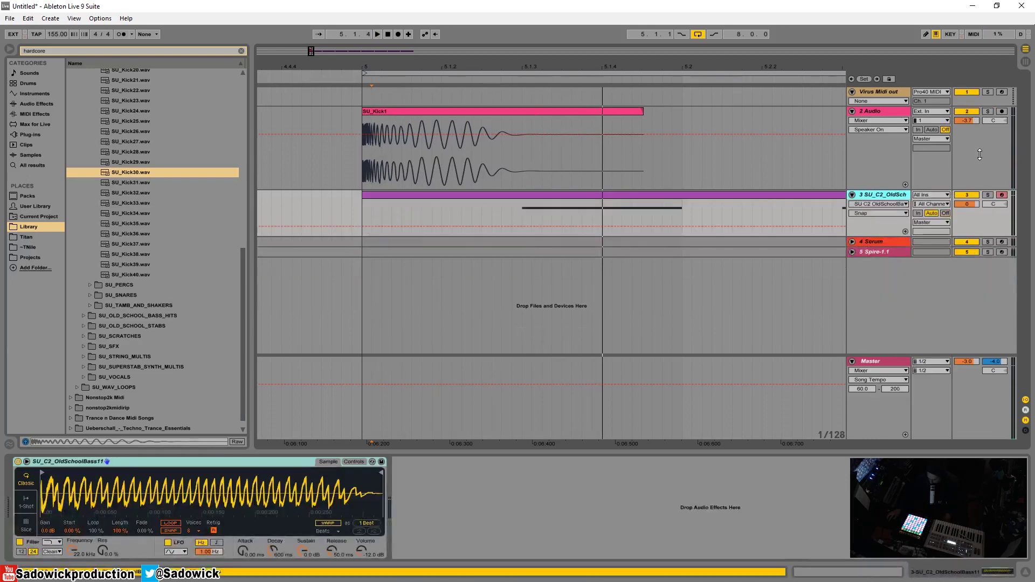
{"action": "left_click", "coordinate": [976, 149]}
{"action": "left_click_drag", "start_coordinate": [979, 212], "coordinate": [979, 267]}
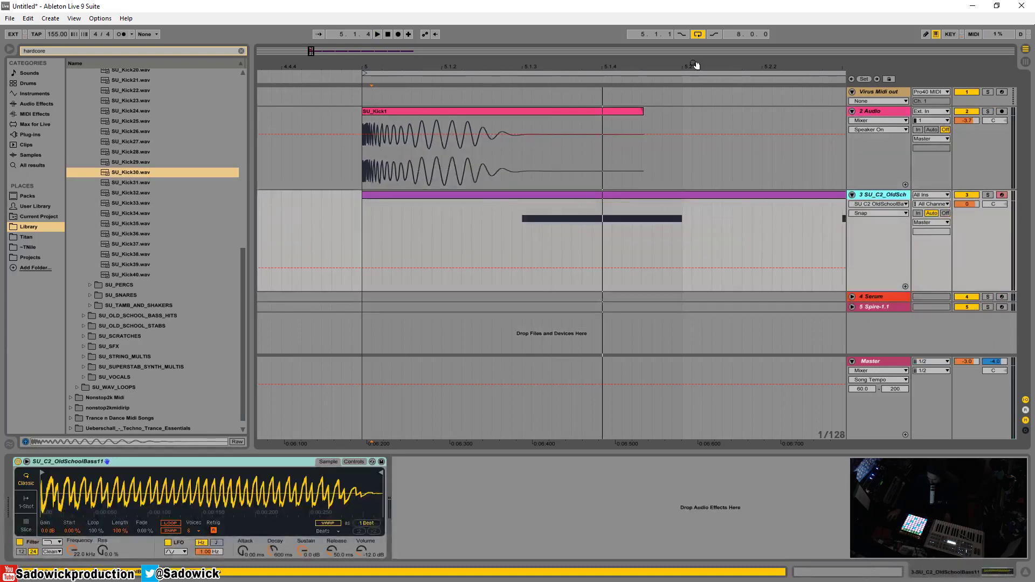
Duplicate the first beat of SU_Kick1 three times so bar 5 holds a kick on every beat
{"action": "left_click_drag", "start_coordinate": [695, 66], "coordinate": [429, 133]}
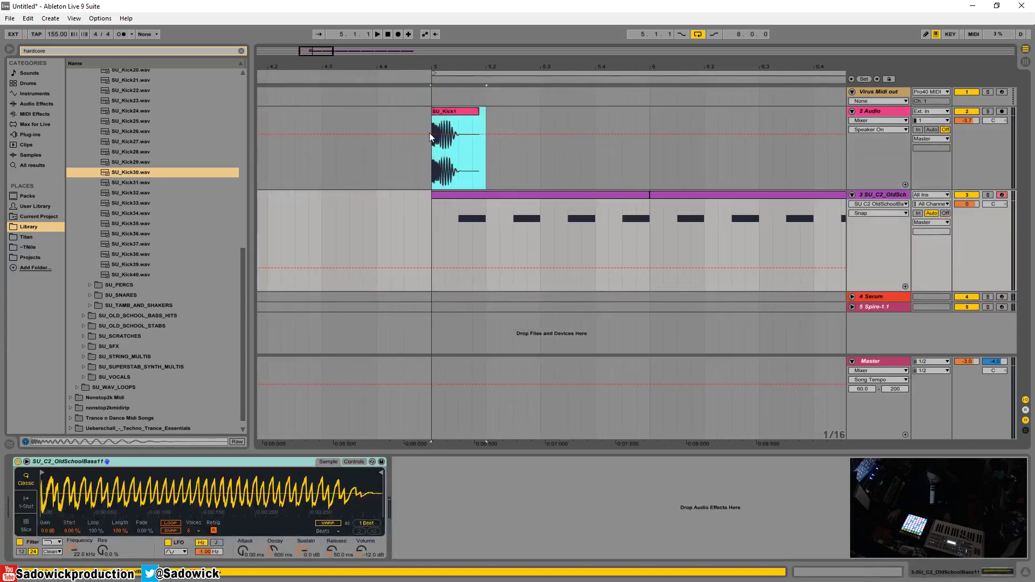
{"action": "key", "text": "ctrl+d"}
{"action": "key", "text": "ctrl+d"}
{"action": "key", "text": "ctrl+d"}
Duplicate the one-bar kick pattern from bar 5 through bar 12 to fill the eight-bar loop
{"action": "left_click_drag", "start_coordinate": [652, 167], "coordinate": [434, 164]}
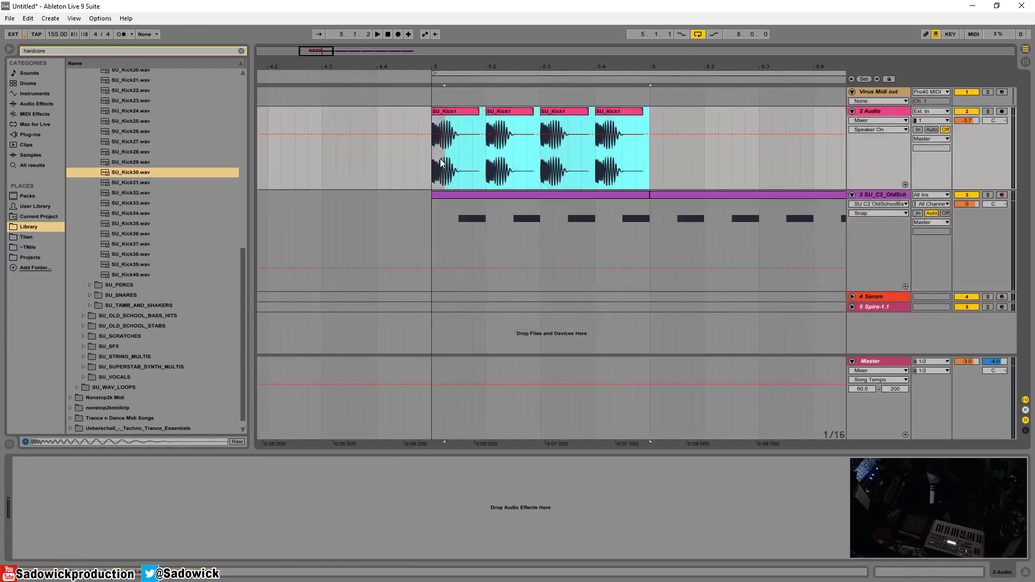
{"action": "key", "text": "ctrl+d"}
{"action": "key", "text": "ctrl+d"}
{"action": "key", "text": "ctrl+d"}
{"action": "key", "text": "ctrl+d"}
{"action": "key", "text": "ctrl+d"}
{"action": "key", "text": "ctrl+d"}
{"action": "key", "text": "ctrl+d"}
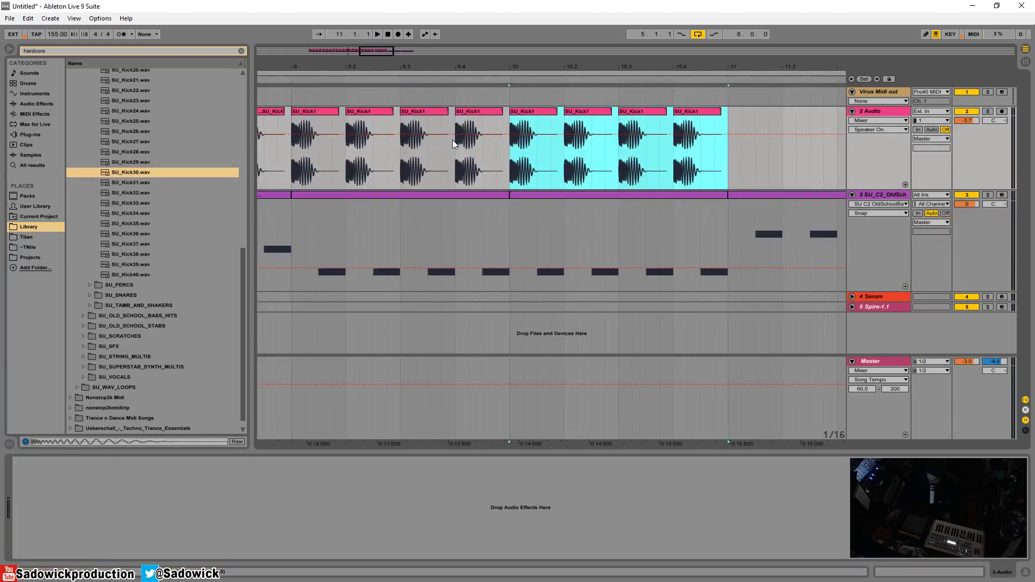
{"action": "key", "text": "ctrl+d"}
{"action": "key", "text": "ctrl+z"}
{"action": "left_click_drag", "start_coordinate": [468, 64], "coordinate": [731, 52]}
Reduce the heights of the kick and bass tracks and unfold the Serum track
{"action": "left_click_drag", "start_coordinate": [869, 189], "coordinate": [868, 154]}
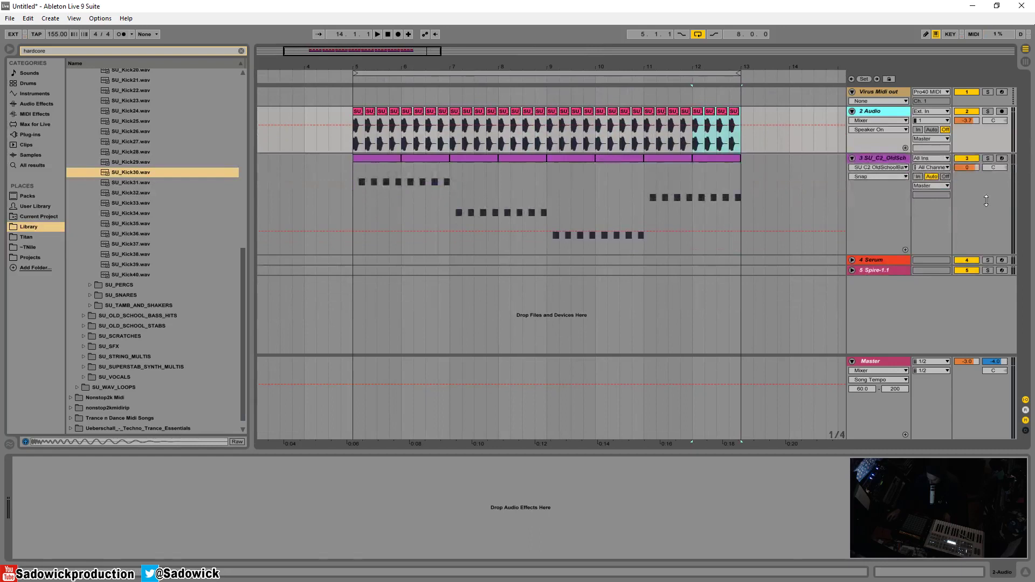
{"action": "left_click_drag", "start_coordinate": [863, 255], "coordinate": [890, 247]}
{"action": "left_click", "coordinate": [840, 216]}
{"action": "left_click", "coordinate": [359, 126]}
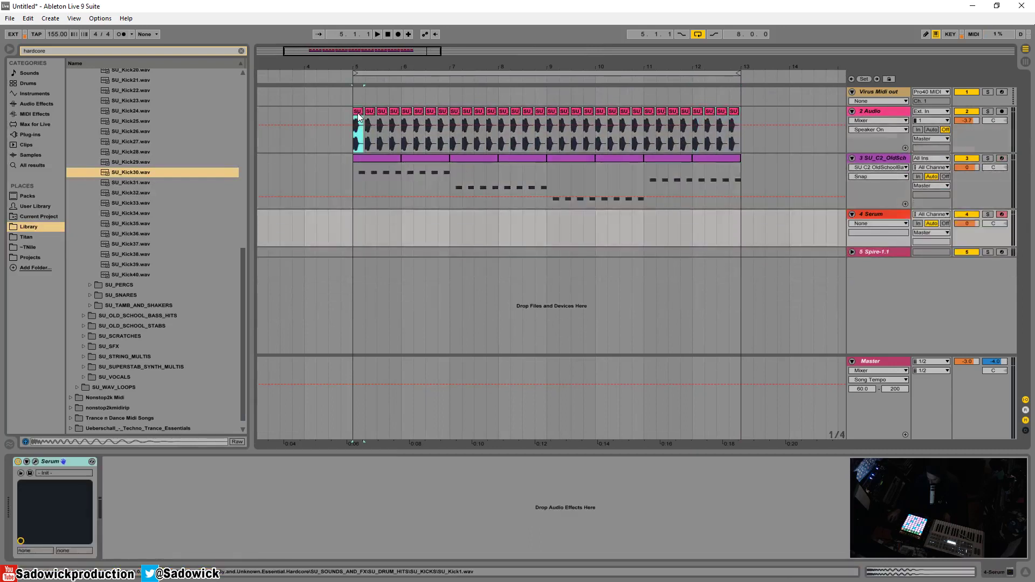
Play the kick pattern together with the bass line and arm the bass track
{"action": "key", "text": "space"}
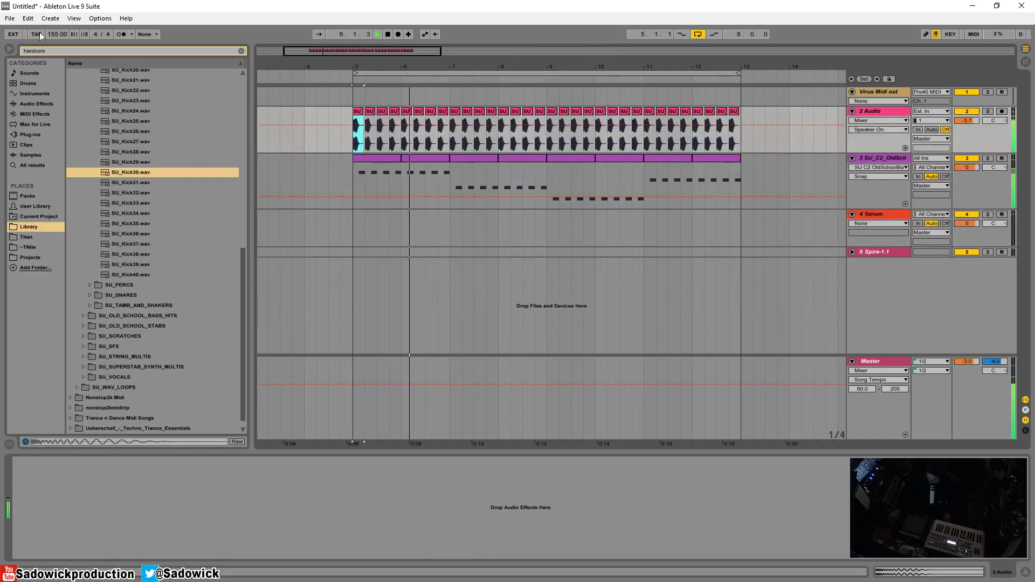
{"action": "left_click", "coordinate": [1002, 158]}
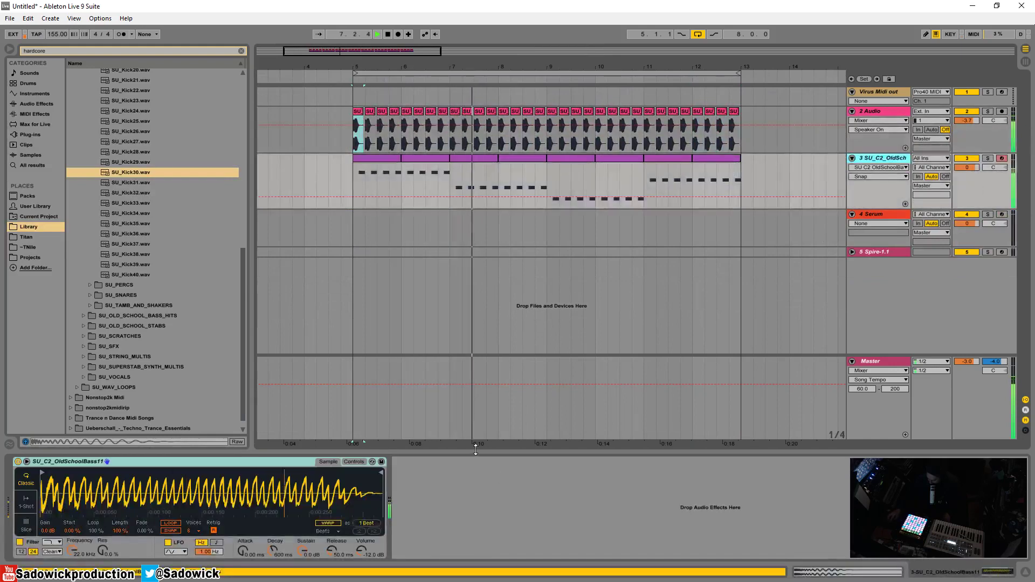
{"action": "key", "text": "space"}
Collapse the Monster Sounds folder and open the Breakbeats folder inside Happy Hardcore and OldSchool Samples
{"action": "scroll", "coordinate": [135, 301], "scroll_direction": "down", "scroll_amount": 1}
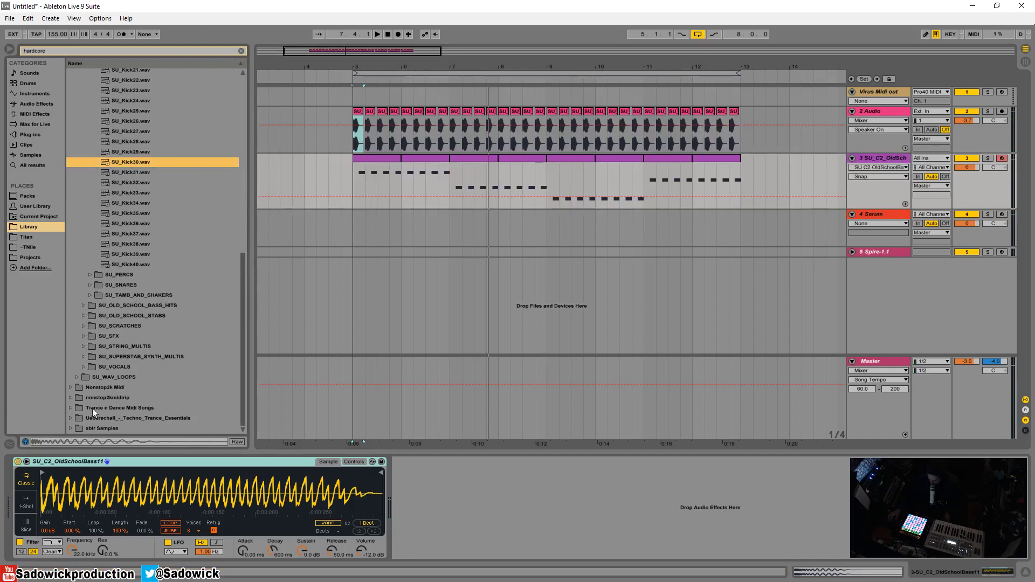
{"action": "scroll", "coordinate": [108, 140], "scroll_direction": "up", "scroll_amount": 12}
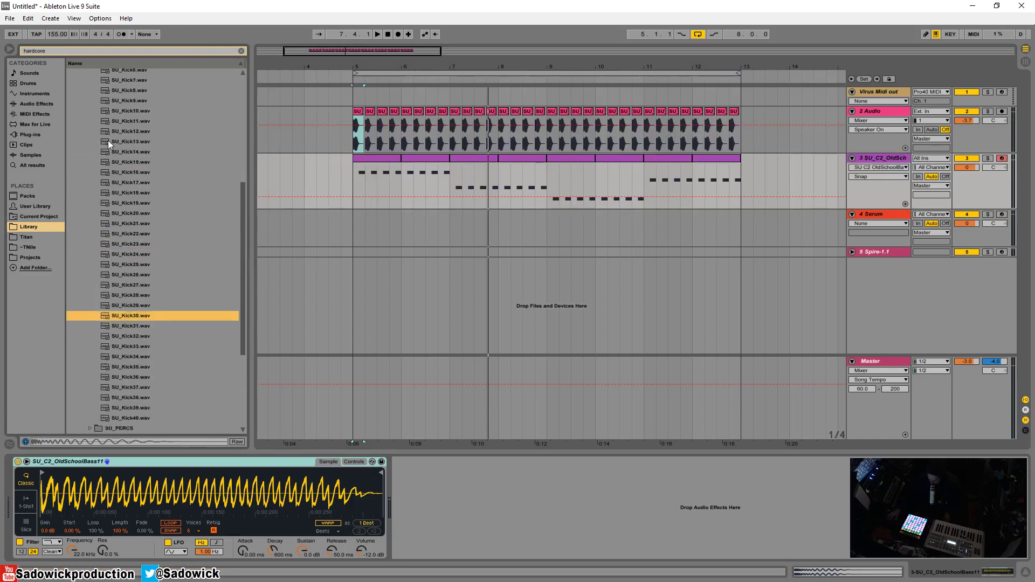
{"action": "left_click", "coordinate": [72, 135]}
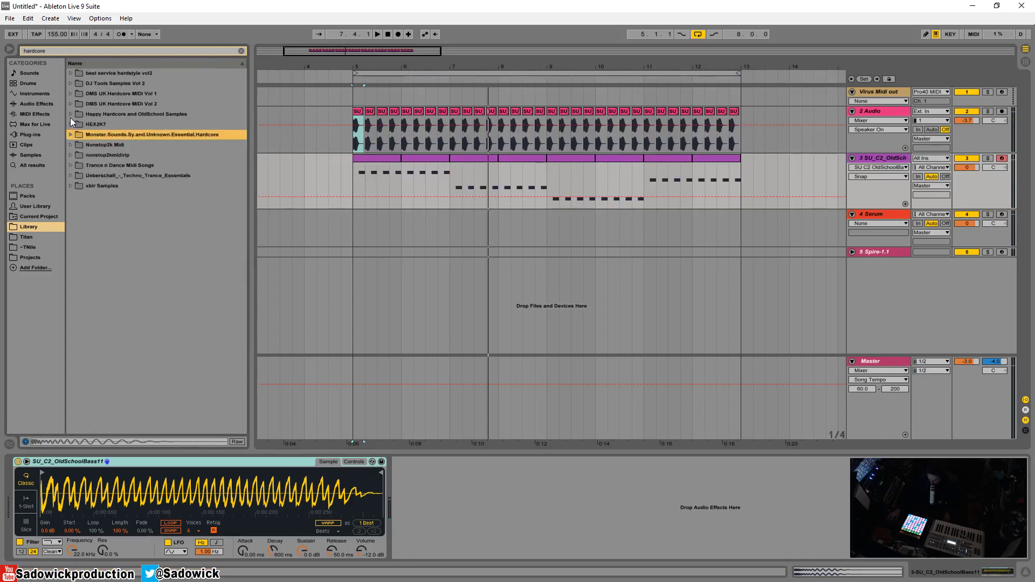
{"action": "left_click", "coordinate": [69, 114]}
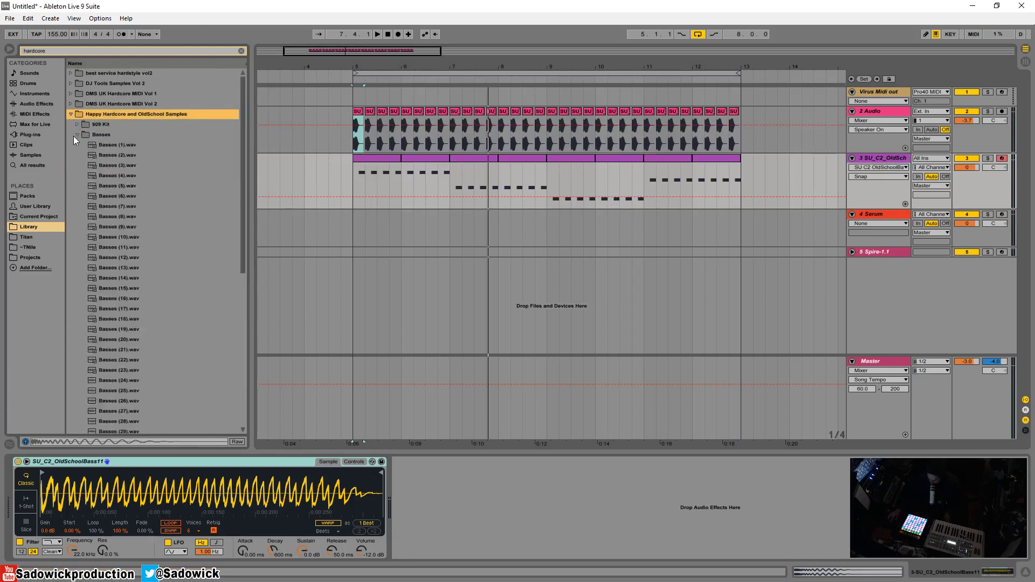
{"action": "left_click", "coordinate": [79, 134]}
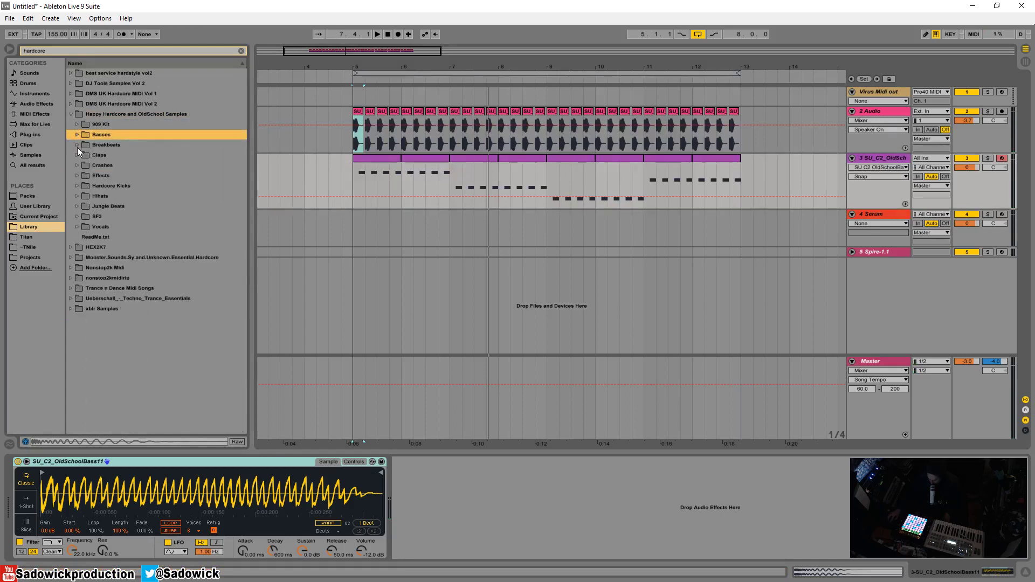
{"action": "left_click", "coordinate": [76, 146]}
Audition the samples in the Breakbeats folder, including Breakbeat (1) through (9) and Breakbeat.wav
{"action": "left_click", "coordinate": [102, 156]}
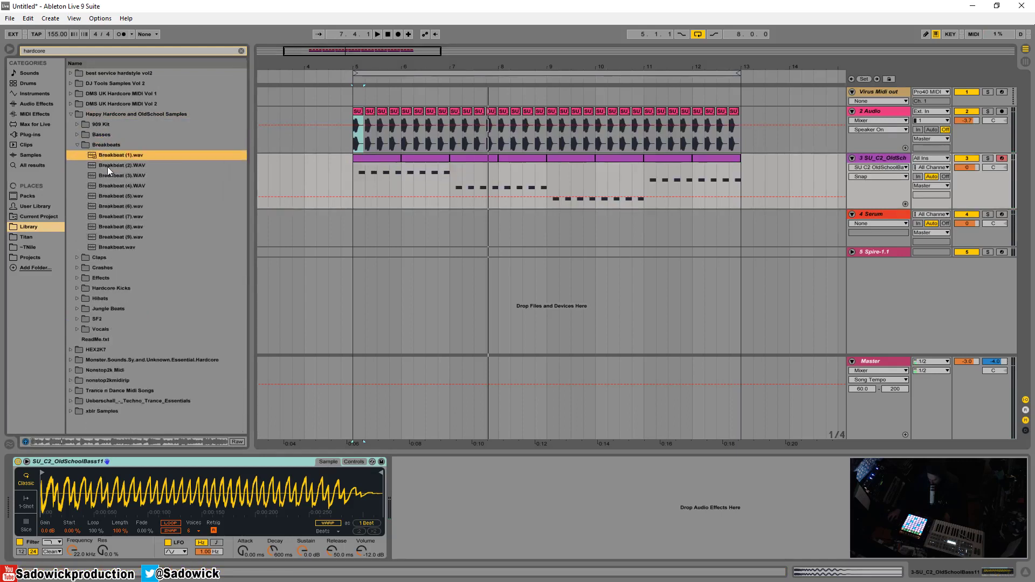
{"action": "left_click", "coordinate": [111, 167]}
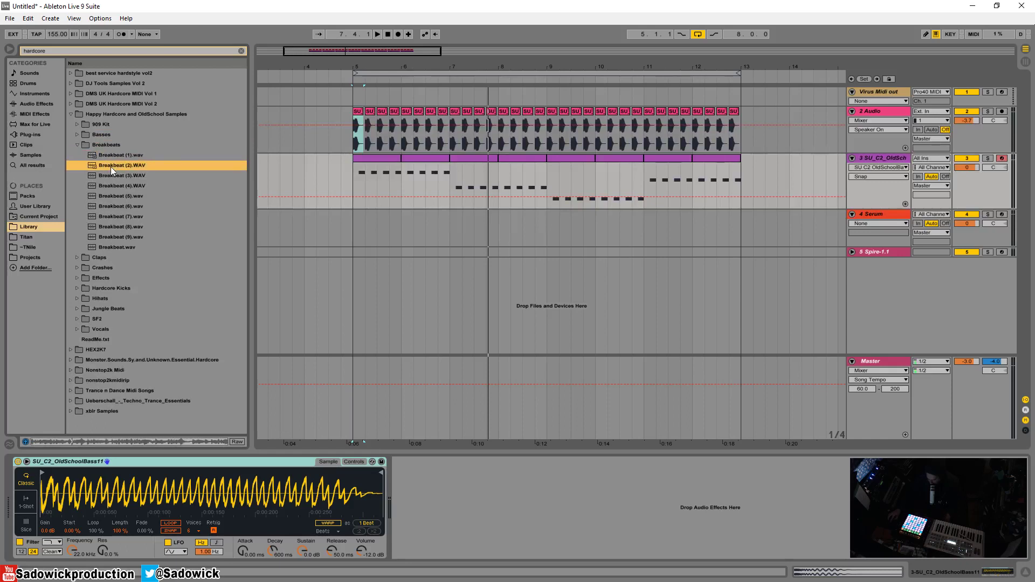
{"action": "left_click", "coordinate": [111, 176]}
{"action": "left_click", "coordinate": [111, 187]}
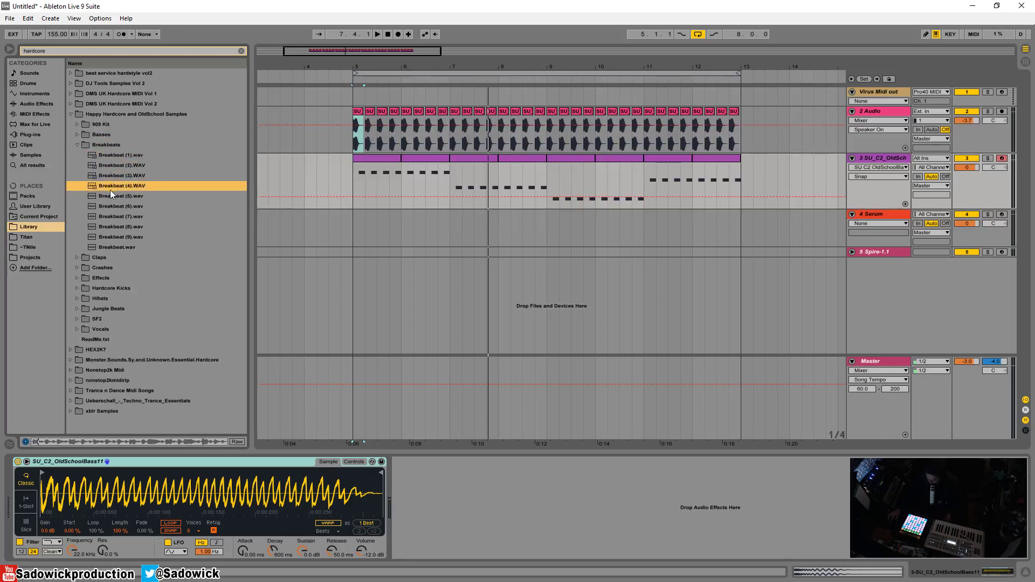
{"action": "left_click", "coordinate": [110, 196]}
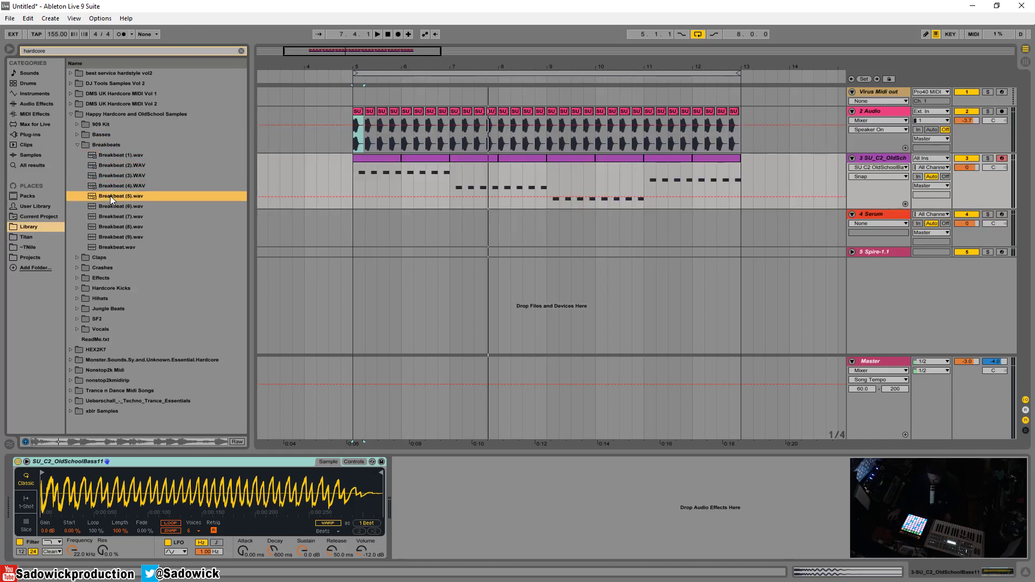
{"action": "left_click", "coordinate": [114, 206]}
{"action": "left_click", "coordinate": [112, 215]}
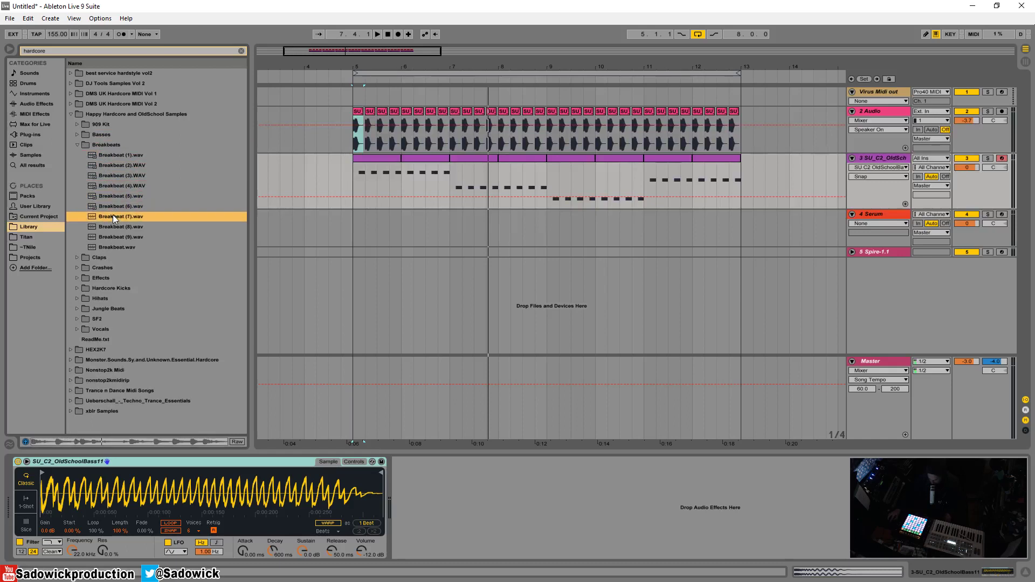
{"action": "left_click", "coordinate": [111, 206]}
{"action": "left_click", "coordinate": [107, 215]}
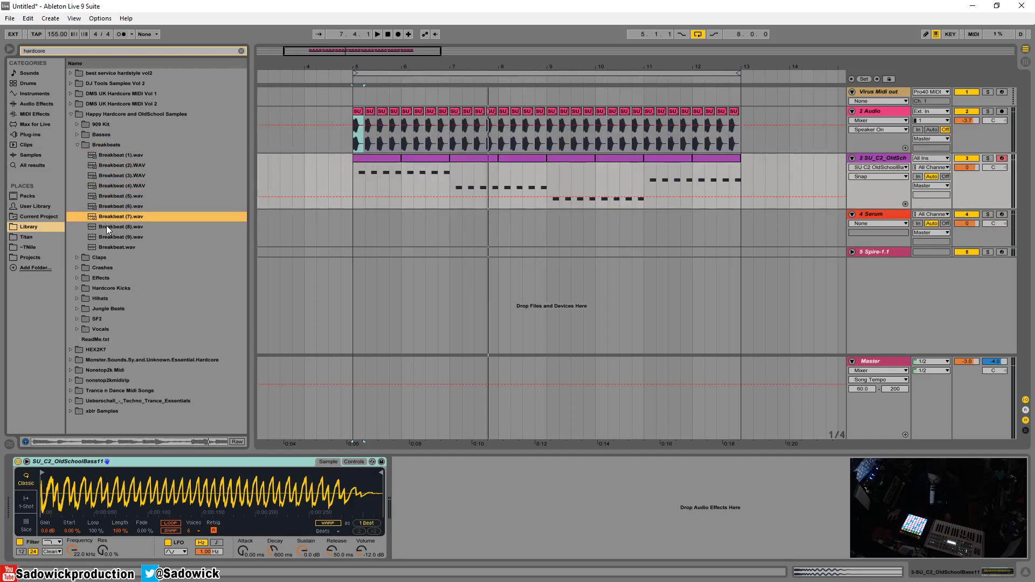
{"action": "left_click", "coordinate": [106, 226]}
{"action": "left_click", "coordinate": [115, 238]}
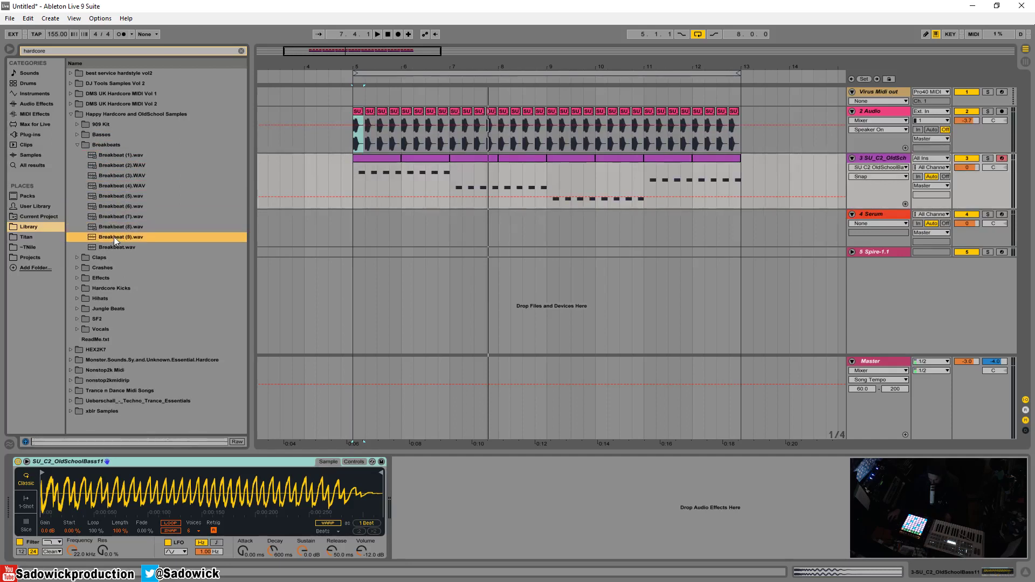
{"action": "left_click", "coordinate": [122, 247]}
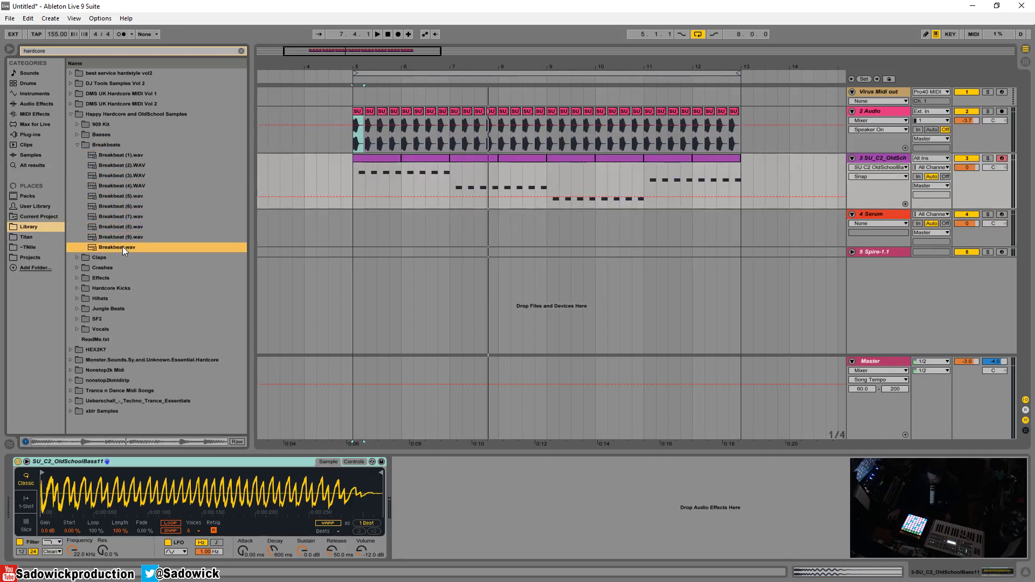
{"action": "left_click", "coordinate": [106, 164]}
{"action": "left_click", "coordinate": [112, 156]}
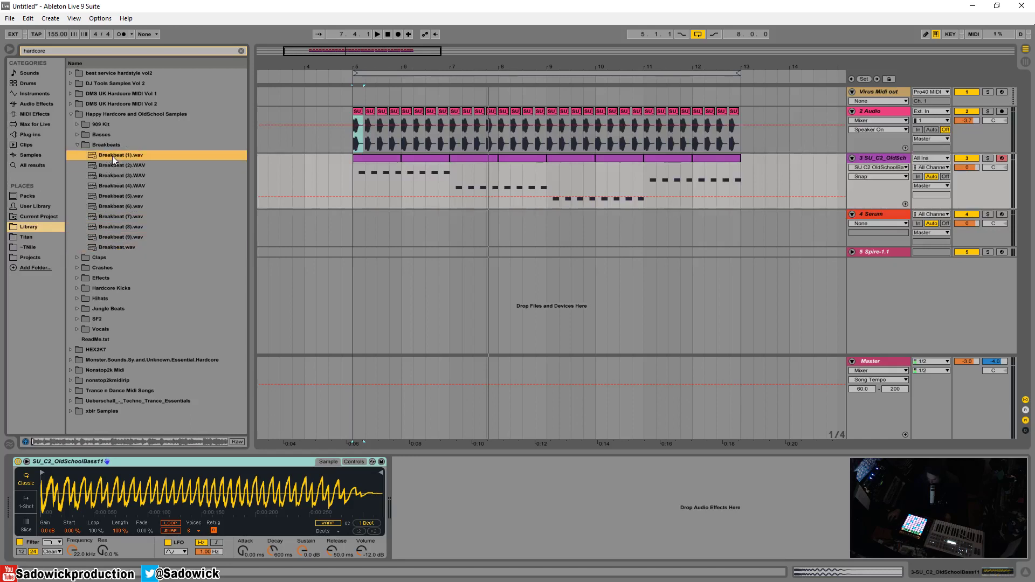
Place Breakbeat (1).wav at bar 5 on a new audio track below the synth tracks
{"action": "left_click_drag", "start_coordinate": [103, 158], "coordinate": [348, 226]}
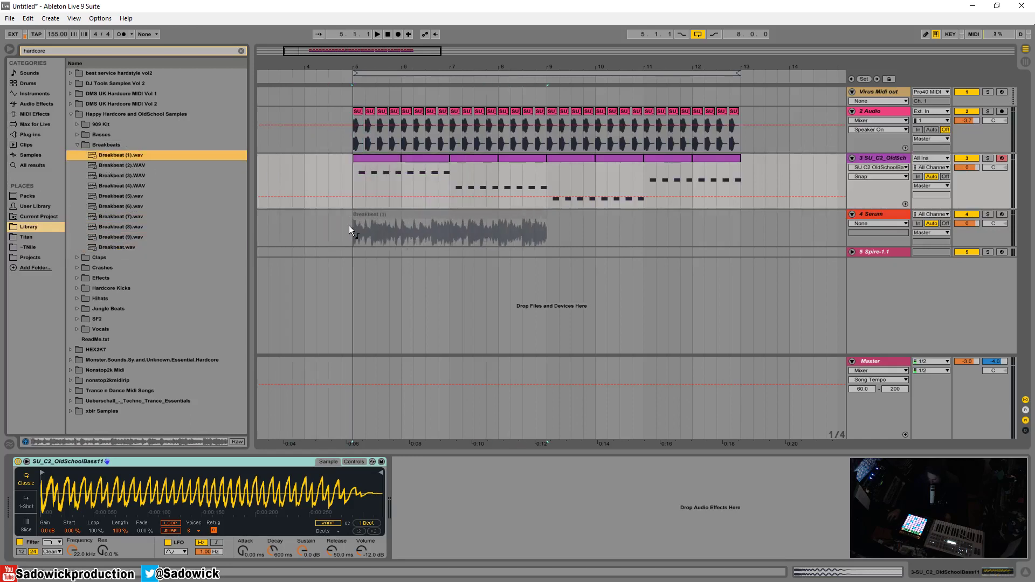
{"action": "left_click", "coordinate": [522, 340]}
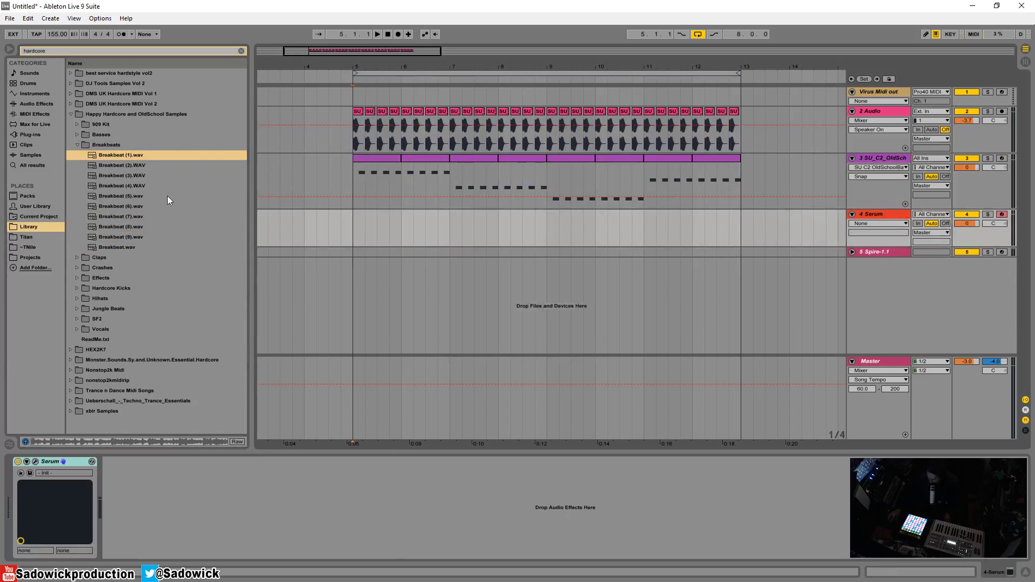
{"action": "left_click_drag", "start_coordinate": [124, 157], "coordinate": [357, 281]}
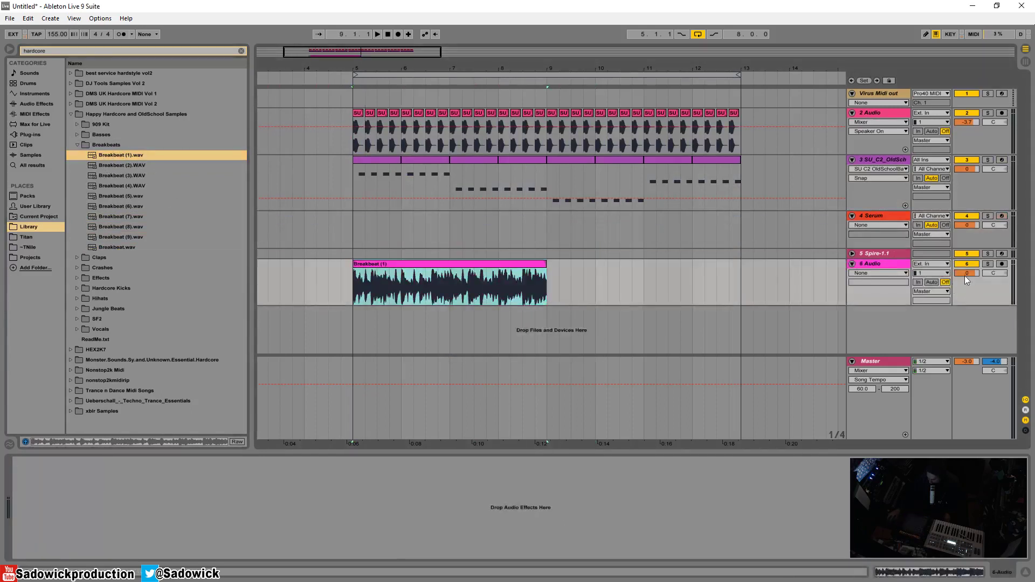
Lower the breakbeat track's volume to about -9 dB and extend its clip to bar 13 during playback
{"action": "left_click_drag", "start_coordinate": [967, 273], "coordinate": [969, 282]}
{"action": "key", "text": "space"}
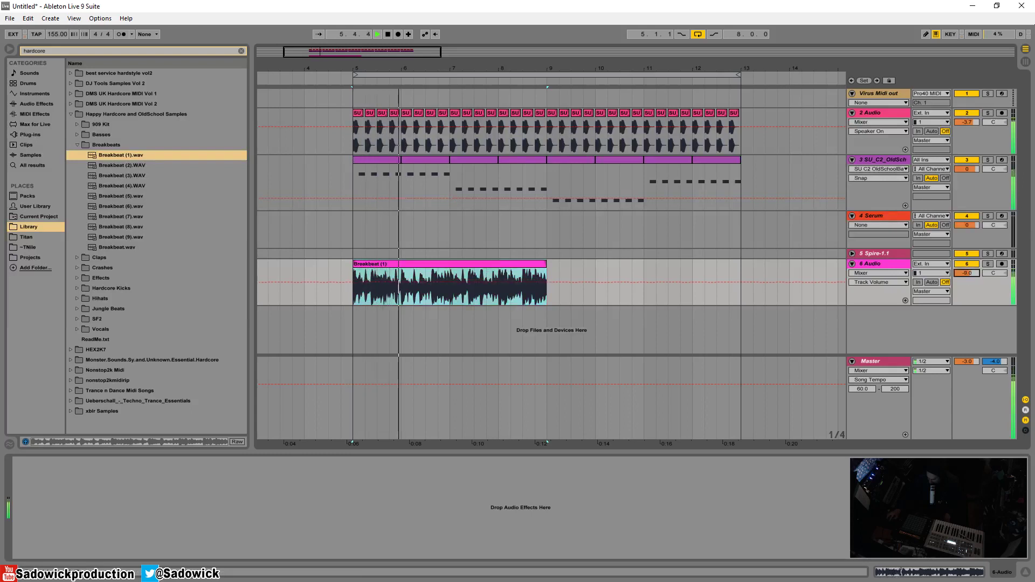
{"action": "left_click_drag", "start_coordinate": [546, 270], "coordinate": [741, 269]}
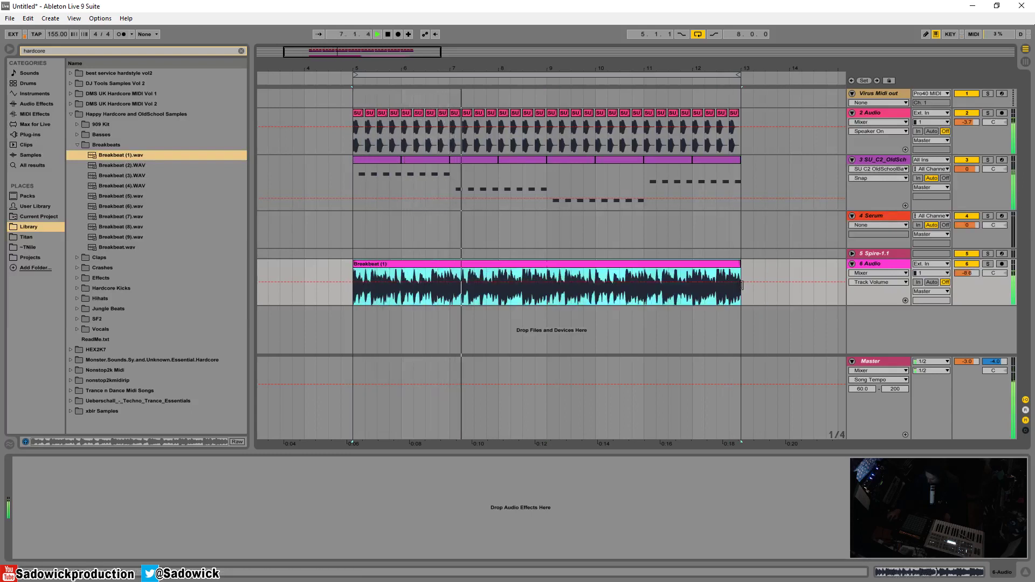
Mute the breakbeat track and move it directly above the Serum track
{"action": "left_click", "coordinate": [966, 263]}
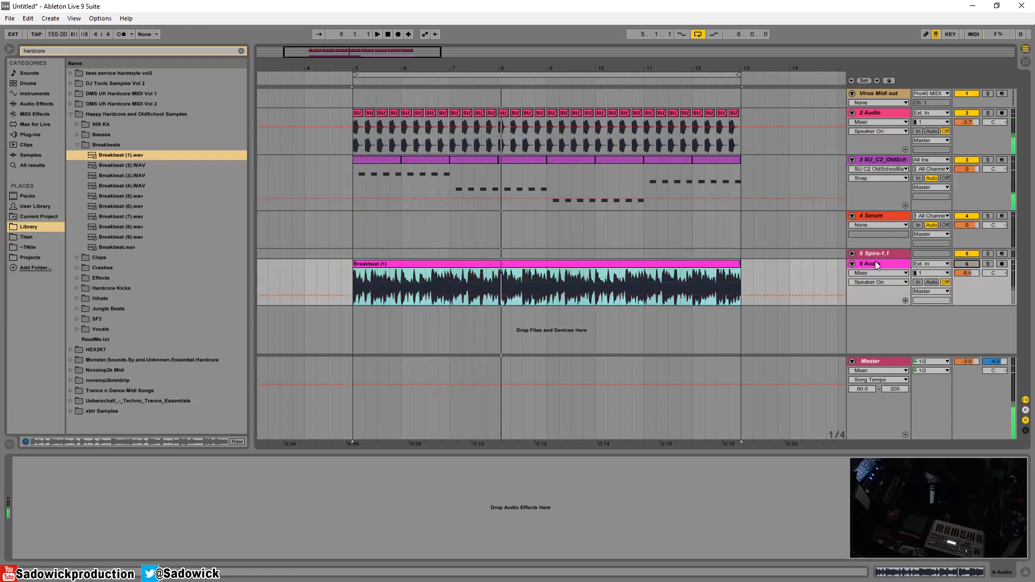
{"action": "left_click_drag", "start_coordinate": [878, 207], "coordinate": [877, 209]}
Open the Serum track's synth window and load the Supersaw wavetable into oscillator A
{"action": "left_click", "coordinate": [915, 291]}
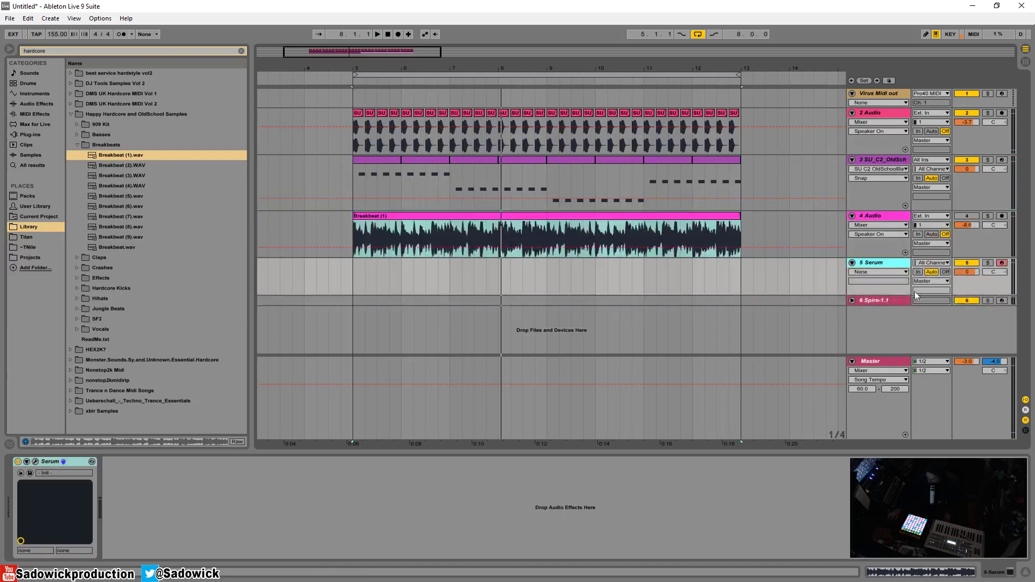
{"action": "left_click", "coordinate": [35, 461]}
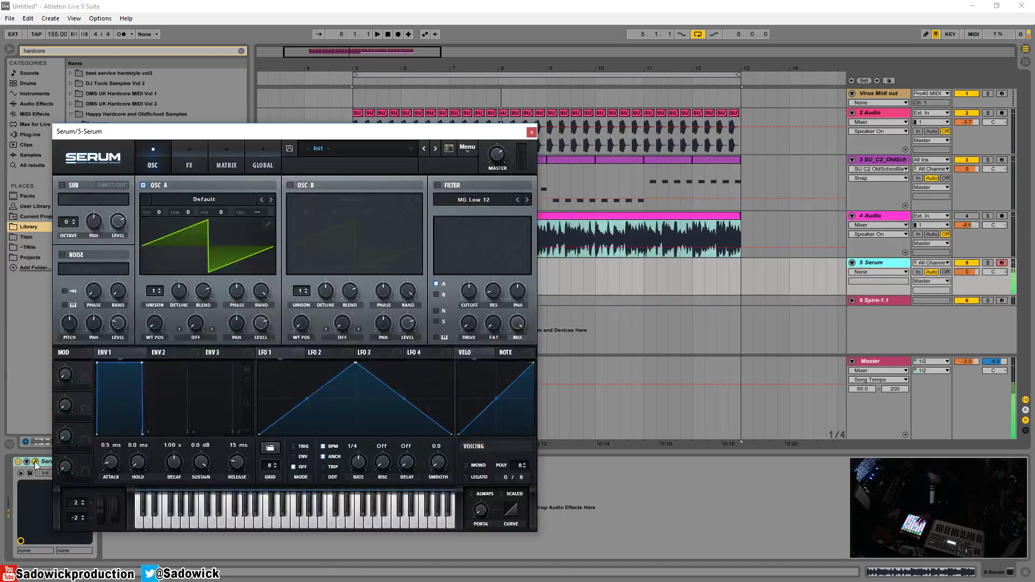
{"action": "left_click", "coordinate": [268, 223]}
{"action": "left_click", "coordinate": [532, 170]}
{"action": "left_click", "coordinate": [188, 201]}
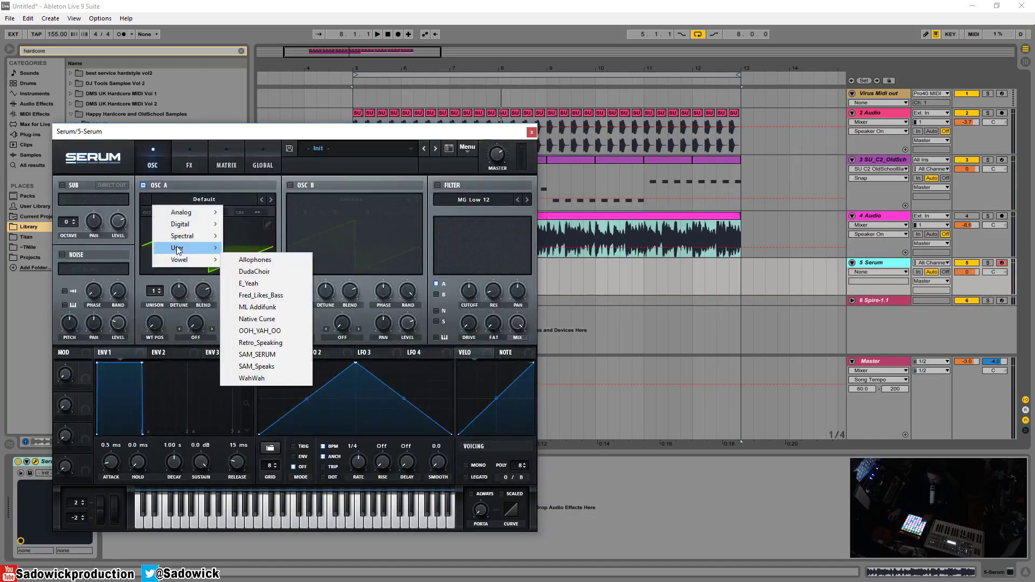
{"action": "mouse_move", "coordinate": [187, 249]}
{"action": "left_click", "coordinate": [251, 259]}
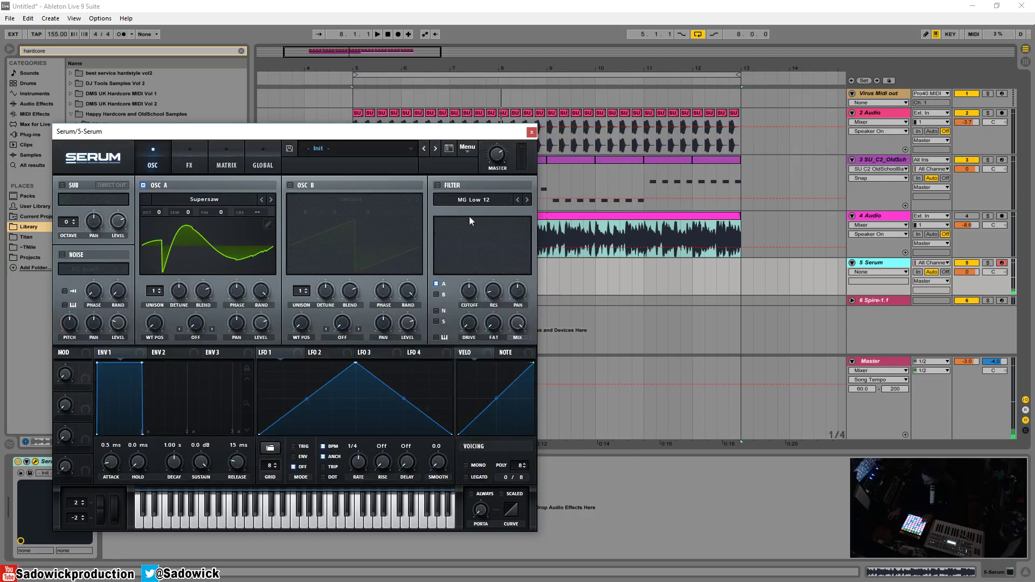
Give oscillator A 7 unison voices, set its unison mode to Super and adjust its detune
{"action": "left_click_drag", "start_coordinate": [155, 291], "coordinate": [185, 282]}
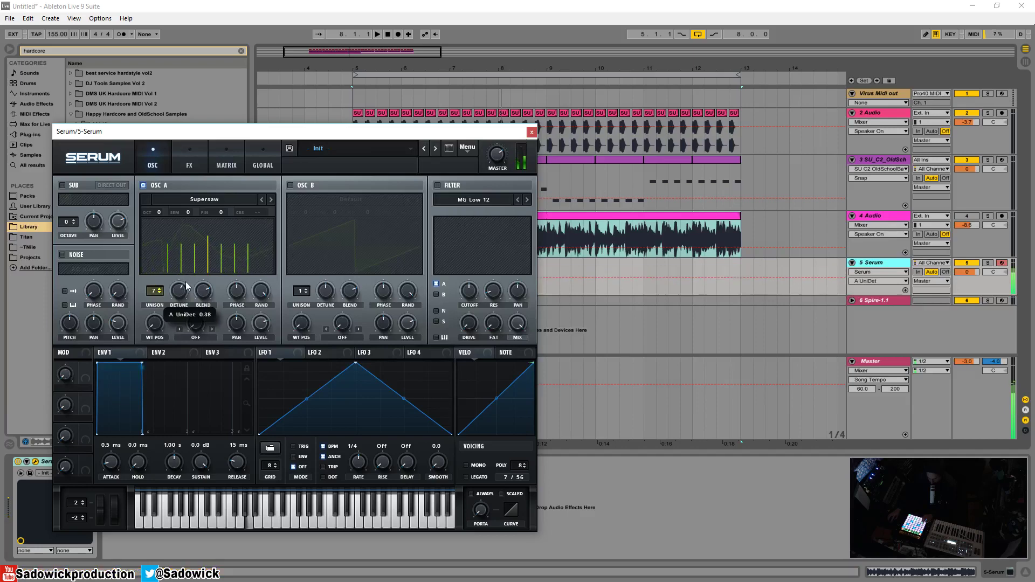
{"action": "left_click", "coordinate": [256, 160]}
{"action": "left_click", "coordinate": [138, 332]}
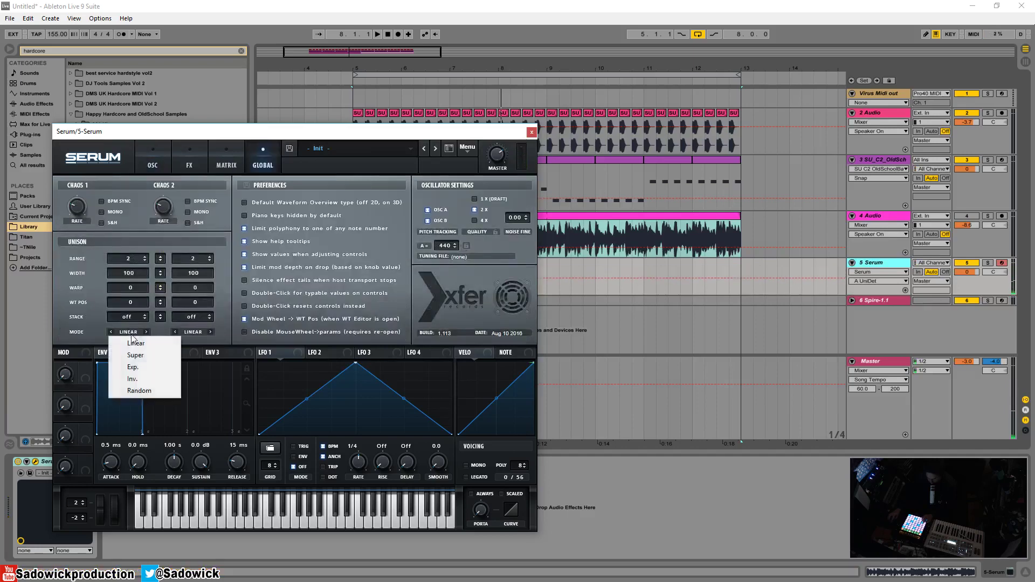
{"action": "left_click", "coordinate": [142, 359]}
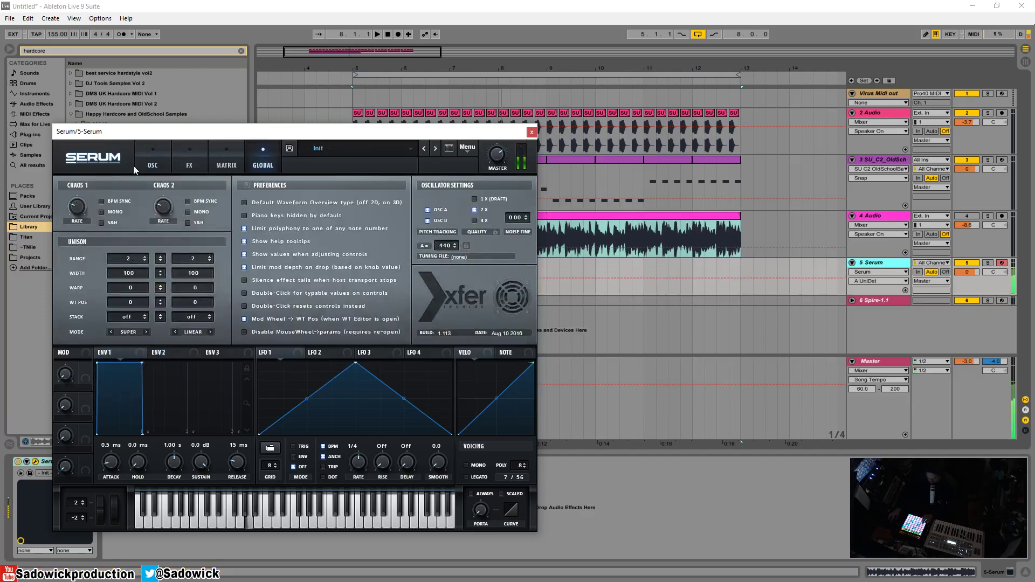
{"action": "left_click", "coordinate": [137, 168]}
{"action": "mouse_move", "coordinate": [179, 293]}
{"action": "left_mouse_down"}
{"action": "mouse_move", "coordinate": [182, 254]}
{"action": "mouse_move", "coordinate": [181, 286]}
{"action": "left_mouse_up"}
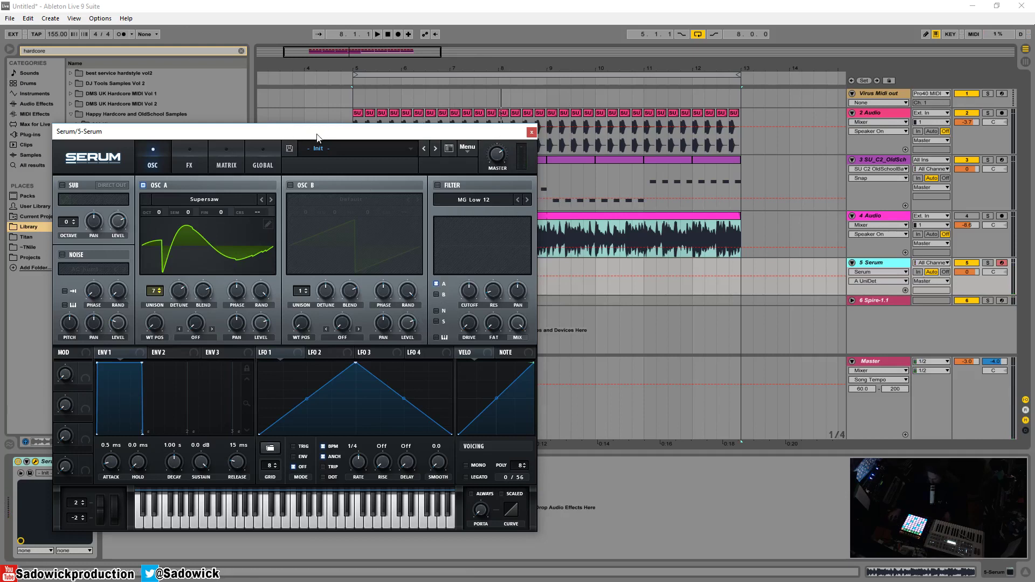
Switch on Serum's delay effect and return to the oscillator page
{"action": "left_click_drag", "start_coordinate": [317, 137], "coordinate": [335, 124]}
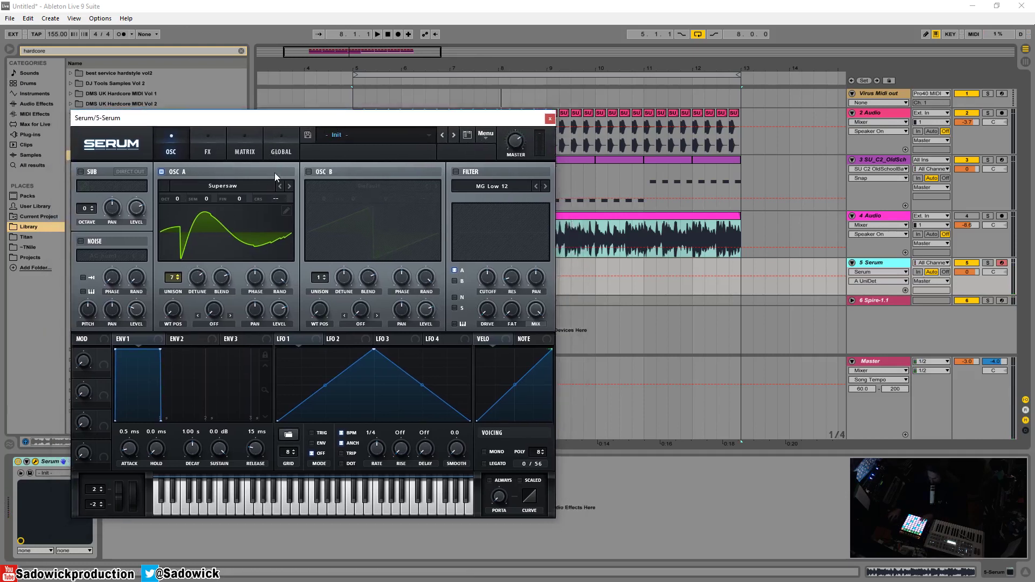
{"action": "left_click", "coordinate": [209, 148]}
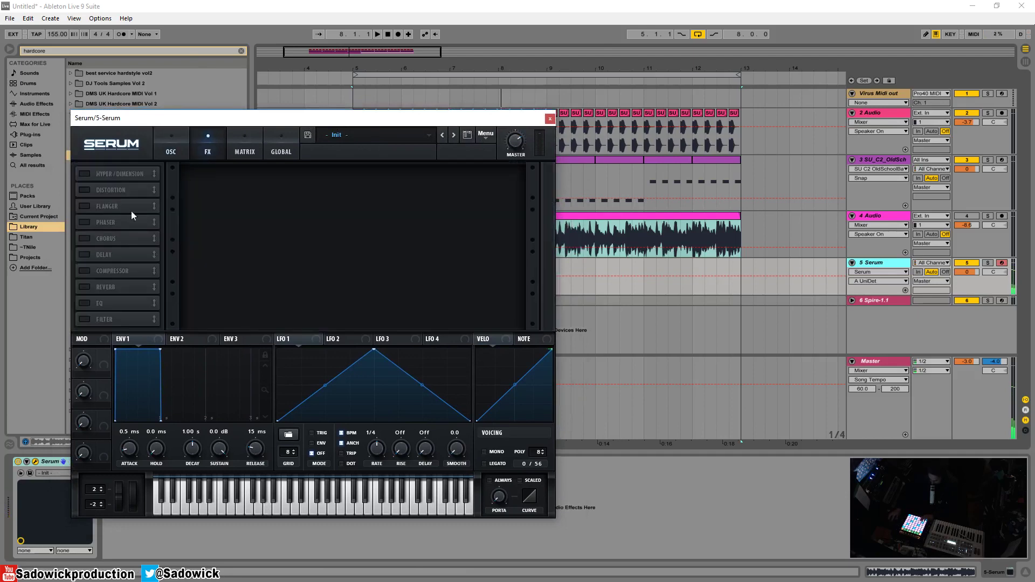
{"action": "left_click", "coordinate": [85, 255]}
{"action": "left_click", "coordinate": [170, 148]}
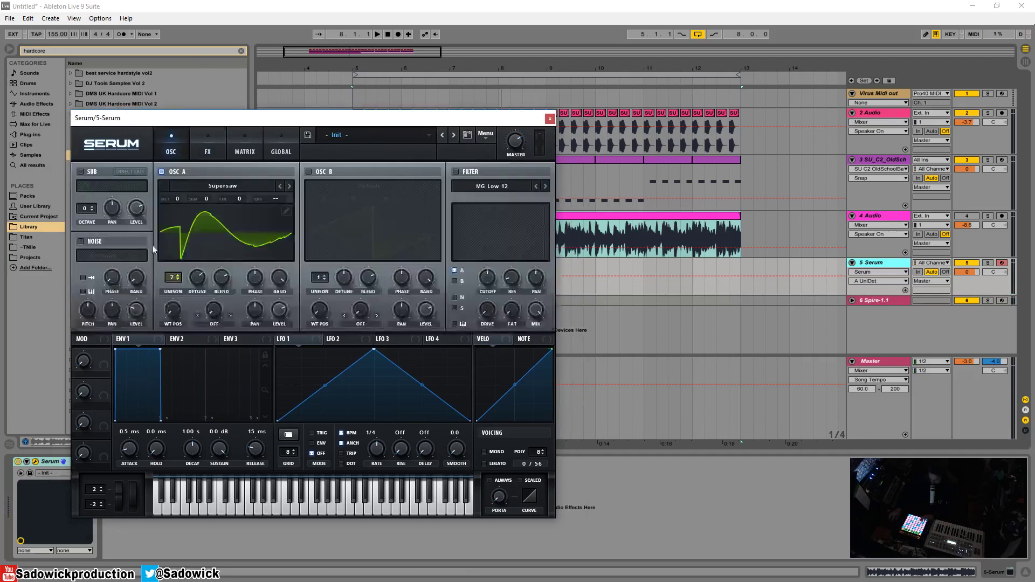
Switch on Serum's noise oscillator, load the BrightWhite analog noise and adjust its level
{"action": "left_click", "coordinate": [80, 241]}
{"action": "left_click", "coordinate": [111, 257]}
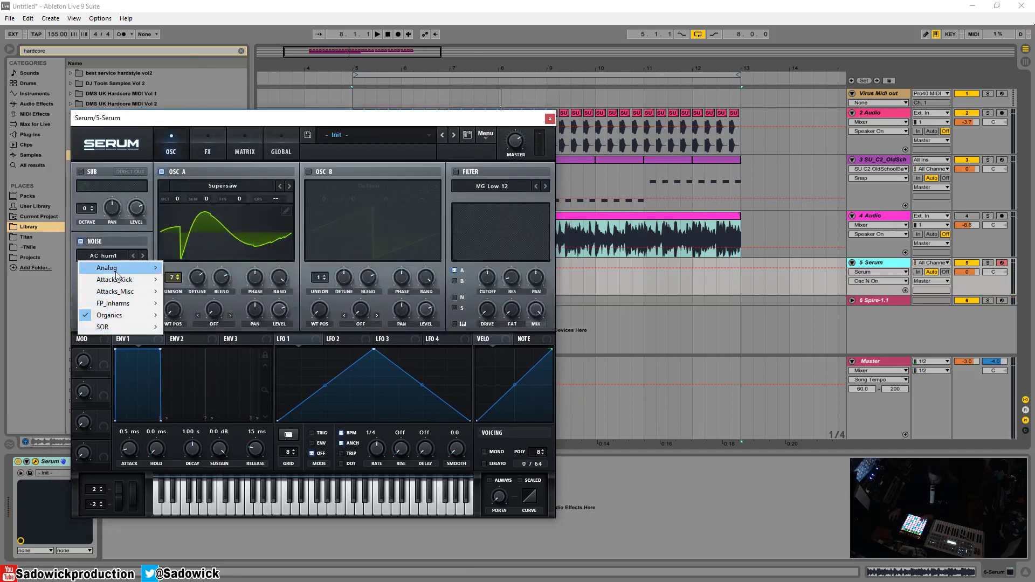
{"action": "mouse_move", "coordinate": [116, 273]}
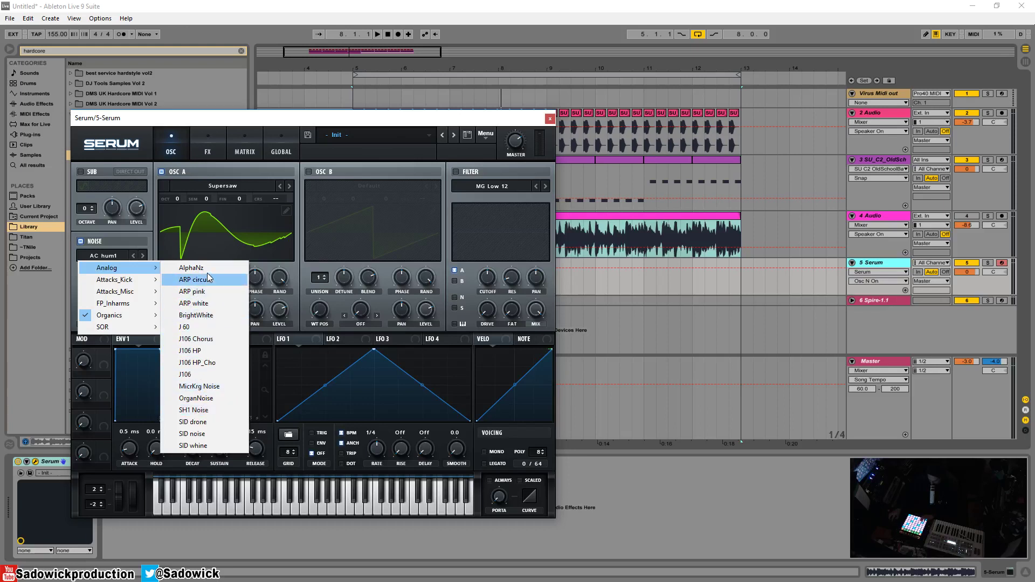
{"action": "left_click", "coordinate": [204, 316]}
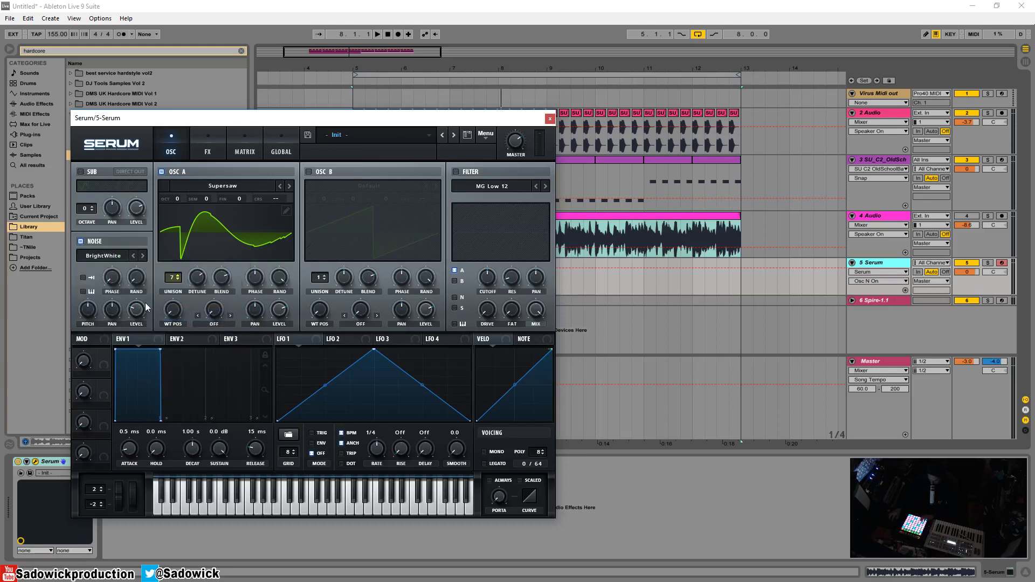
{"action": "left_click_drag", "start_coordinate": [137, 310], "coordinate": [137, 302]}
Change the left time of Serum's delay effect and return to the oscillator page
{"action": "left_click", "coordinate": [207, 151]}
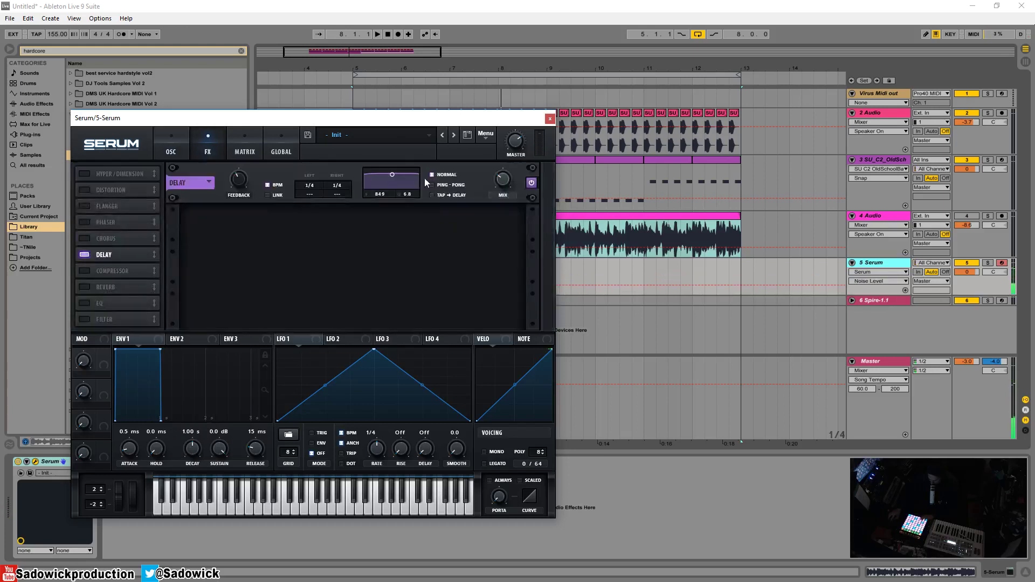
{"action": "mouse_move", "coordinate": [309, 186]}
{"action": "left_mouse_down"}
{"action": "mouse_move", "coordinate": [306, 202]}
{"action": "mouse_move", "coordinate": [315, 186]}
{"action": "left_mouse_up"}
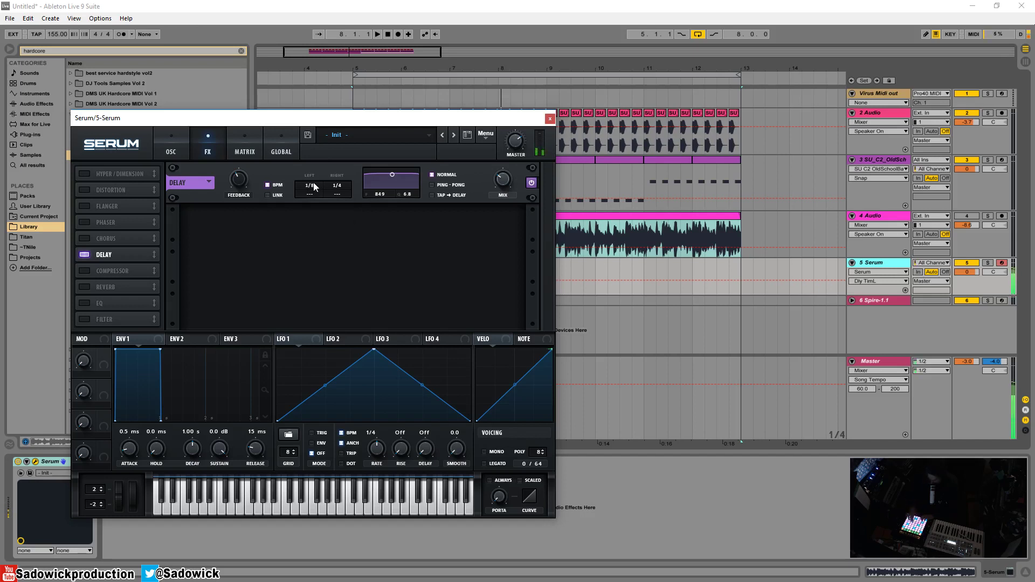
{"action": "left_click", "coordinate": [167, 150]}
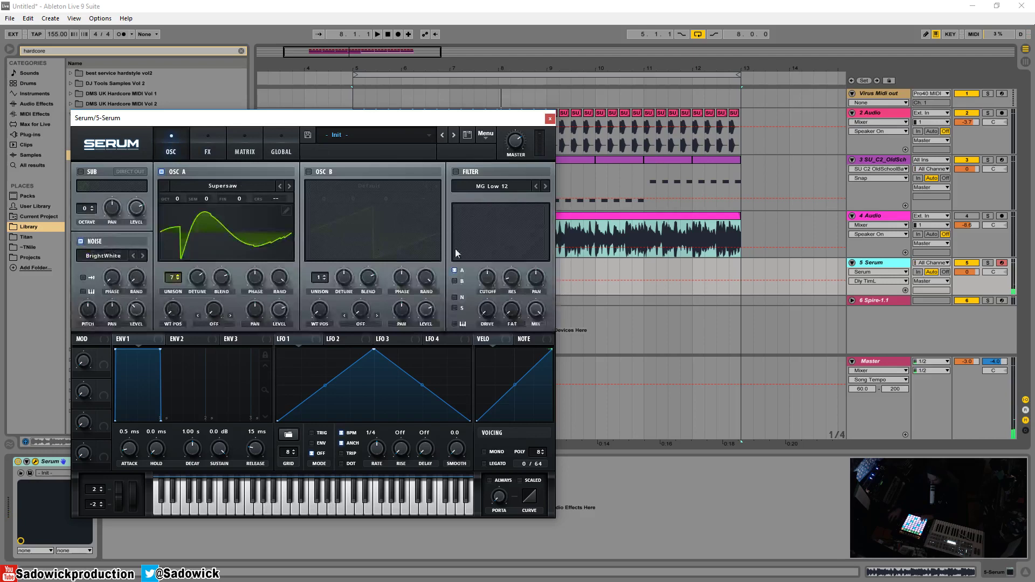
Switch on the filter for oscillator A and noise, and modulate its cutoff with envelope 2 at 464 ms decay and zero sustain
{"action": "left_click", "coordinate": [455, 172]}
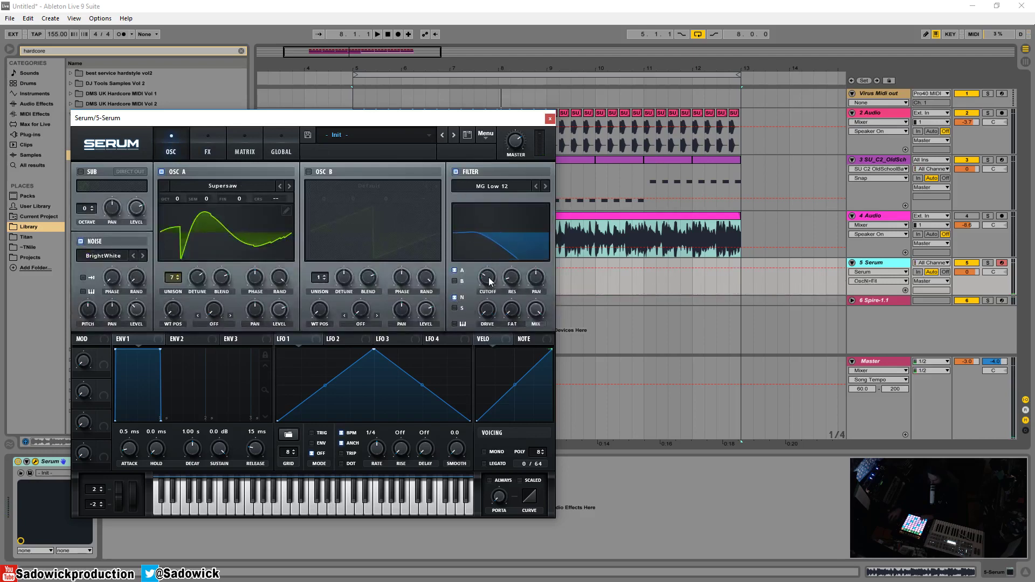
{"action": "mouse_move", "coordinate": [491, 281]}
{"action": "left_mouse_down"}
{"action": "mouse_move", "coordinate": [464, 272]}
{"action": "mouse_move", "coordinate": [488, 279]}
{"action": "left_mouse_up"}
{"action": "left_click", "coordinate": [207, 343]}
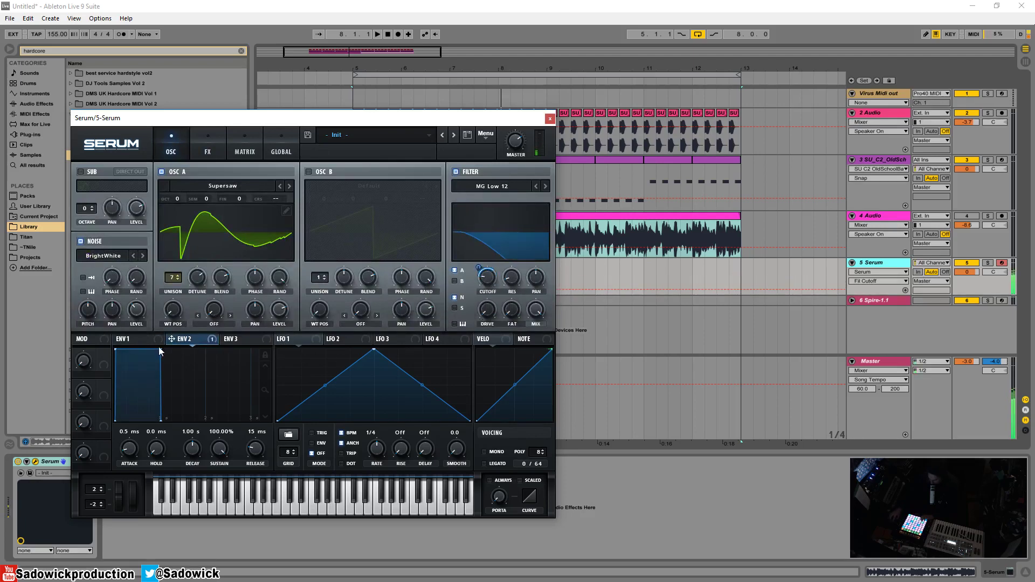
{"action": "left_click_drag", "start_coordinate": [159, 357], "coordinate": [136, 422]}
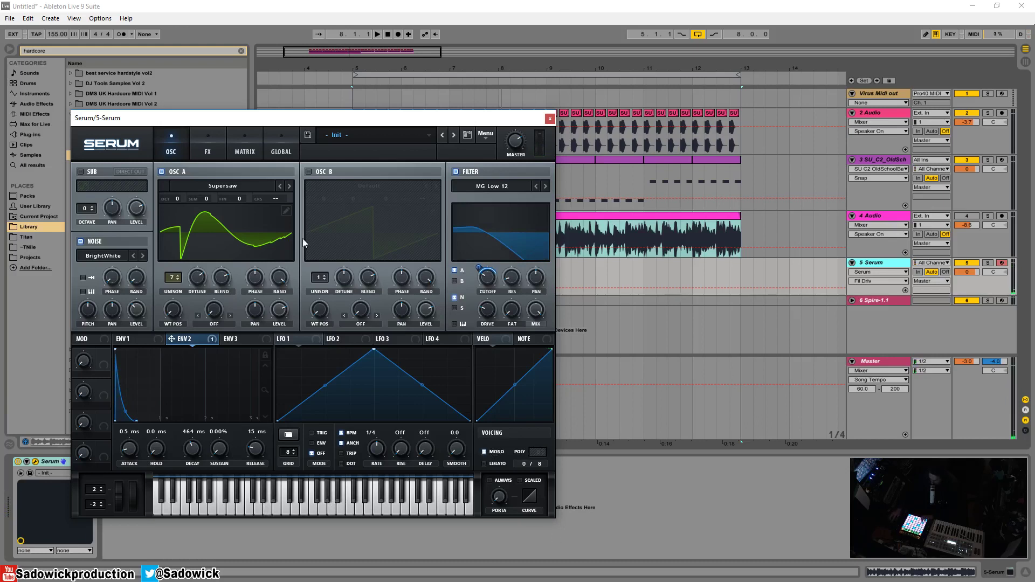
Switch on oscillator B one octave up and close the synth window
{"action": "left_click", "coordinate": [313, 171]}
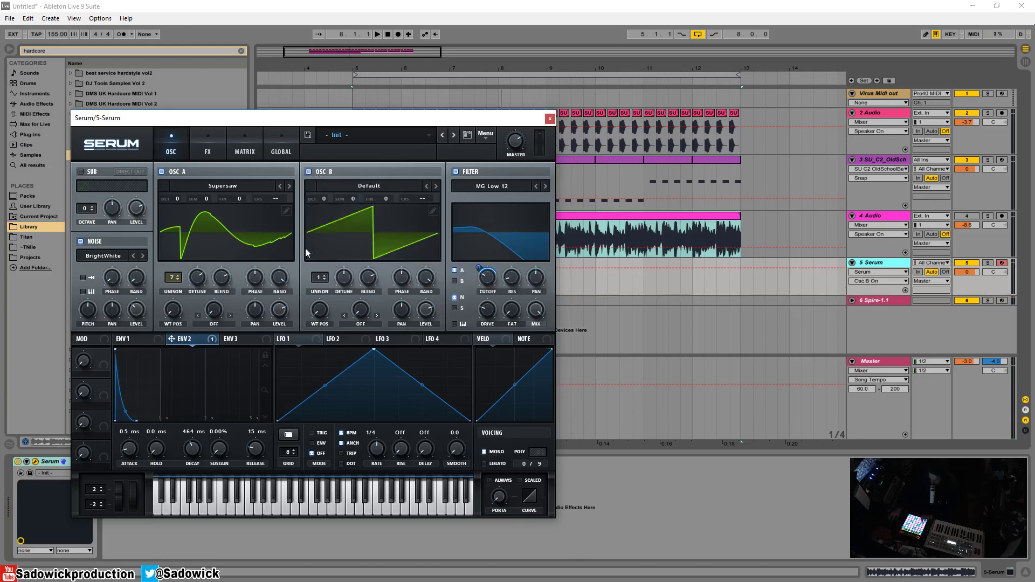
{"action": "left_click_drag", "start_coordinate": [326, 202], "coordinate": [326, 197]}
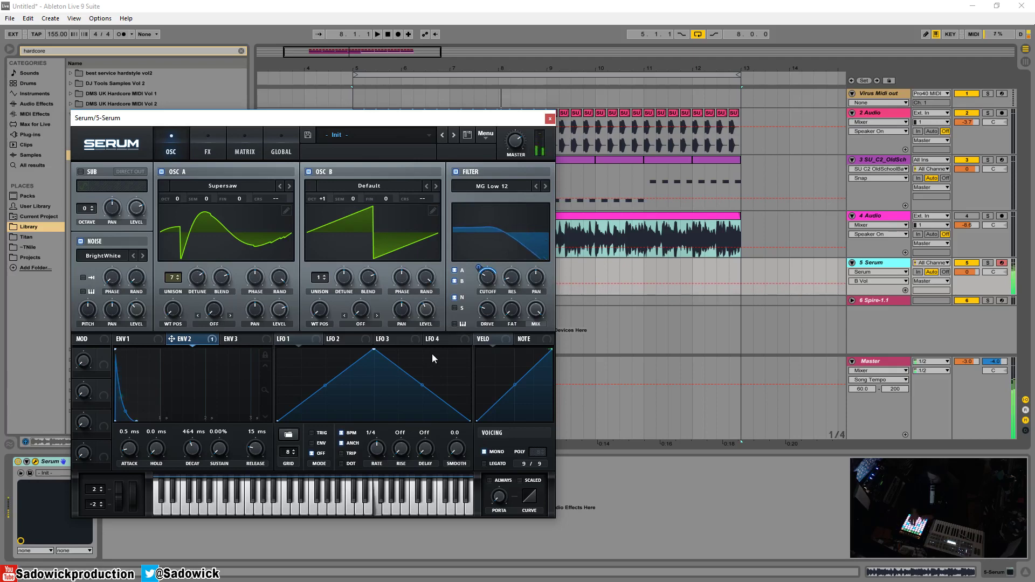
{"action": "left_click", "coordinate": [551, 118]}
Play the loop from bar 5, select the old-school bass track and add an EQ Eight to it
{"action": "left_click", "coordinate": [351, 83]}
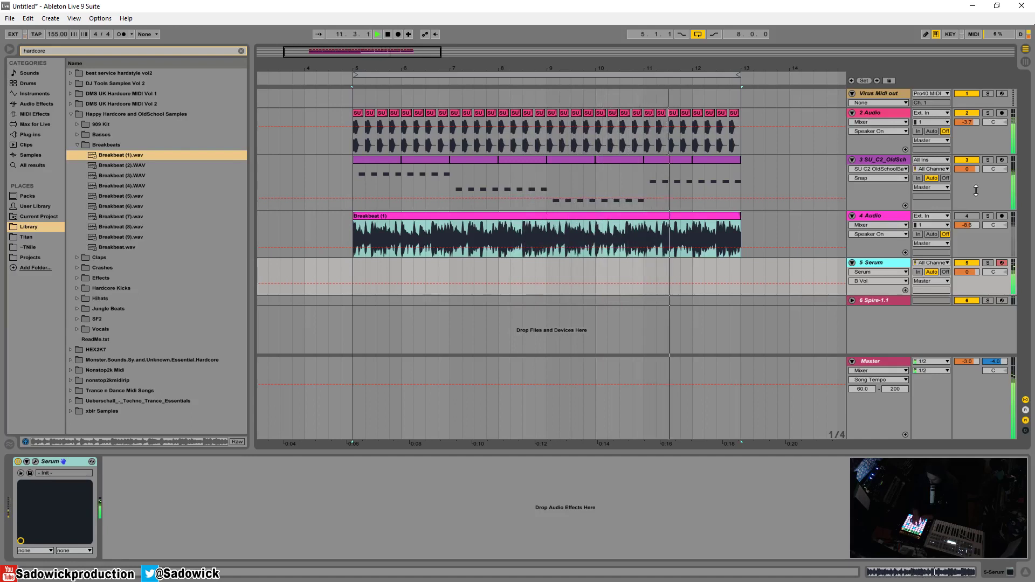
{"action": "left_click", "coordinate": [879, 194]}
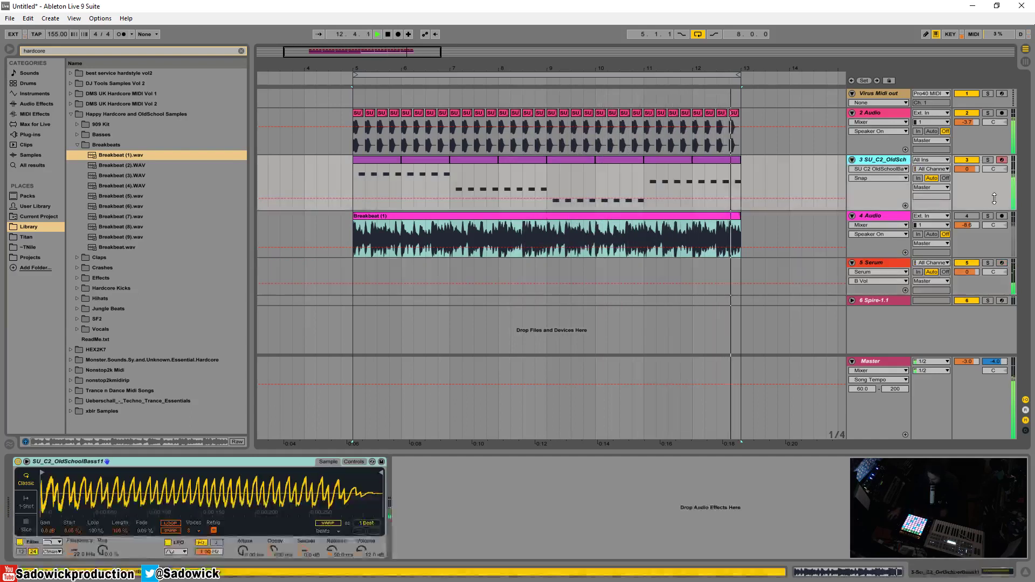
{"action": "key", "text": "space"}
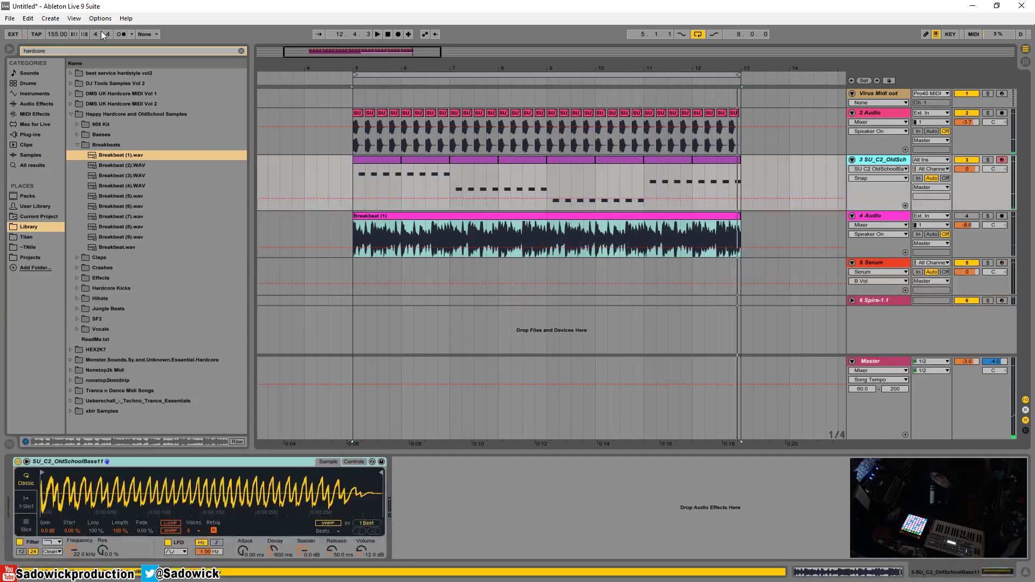
{"action": "left_click", "coordinate": [241, 50]}
{"action": "left_click", "coordinate": [37, 104]}
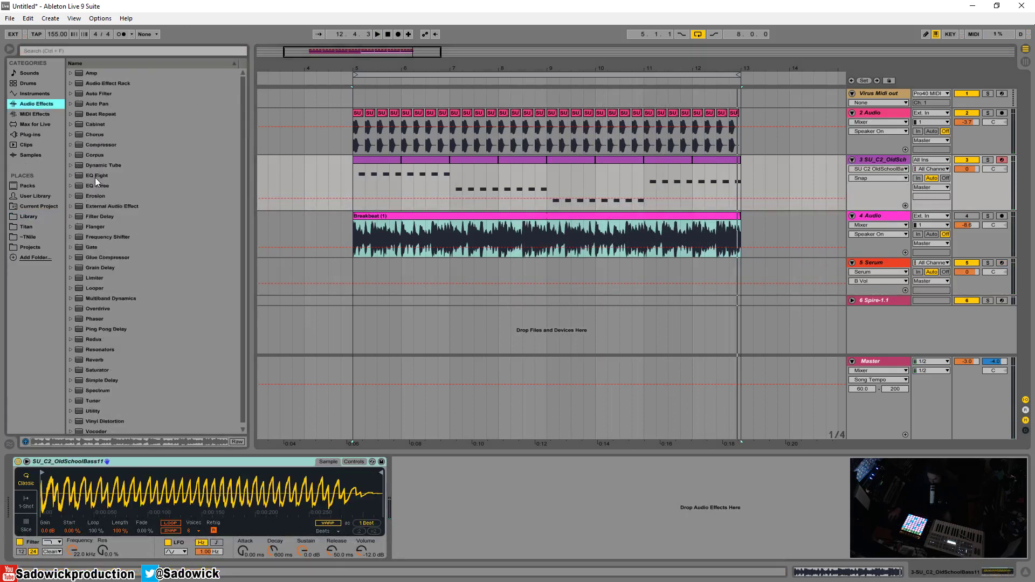
{"action": "left_click_drag", "start_coordinate": [95, 177], "coordinate": [527, 516]}
Shape the bass EQ by enabling band 8 to cut the highs and boosting band 3 at about 82 Hz
{"action": "key", "text": "space"}
{"action": "key", "text": "space"}
{"action": "left_click_drag", "start_coordinate": [593, 503], "coordinate": [549, 513]}
{"action": "left_click", "coordinate": [603, 553]}
{"action": "key", "text": "space"}
{"action": "mouse_move", "coordinate": [458, 502]}
{"action": "left_mouse_down"}
{"action": "mouse_move", "coordinate": [446, 481]}
{"action": "mouse_move", "coordinate": [452, 490]}
{"action": "left_mouse_up"}
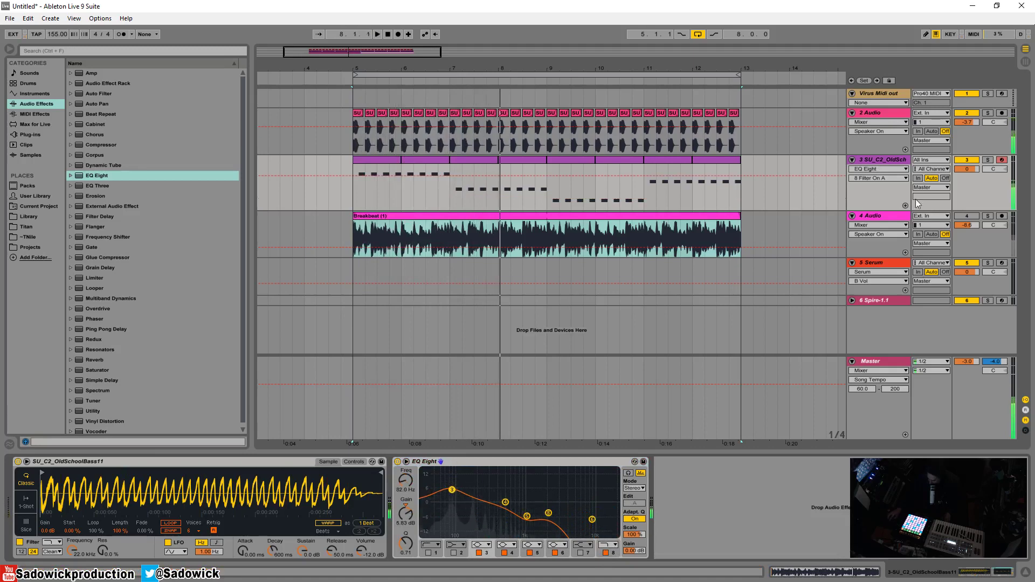
Insert a MIDI track below the bass track and copy the eight-bar bass clips into it at bar 5
{"action": "right_click", "coordinate": [983, 185]}
{"action": "left_click", "coordinate": [889, 292]}
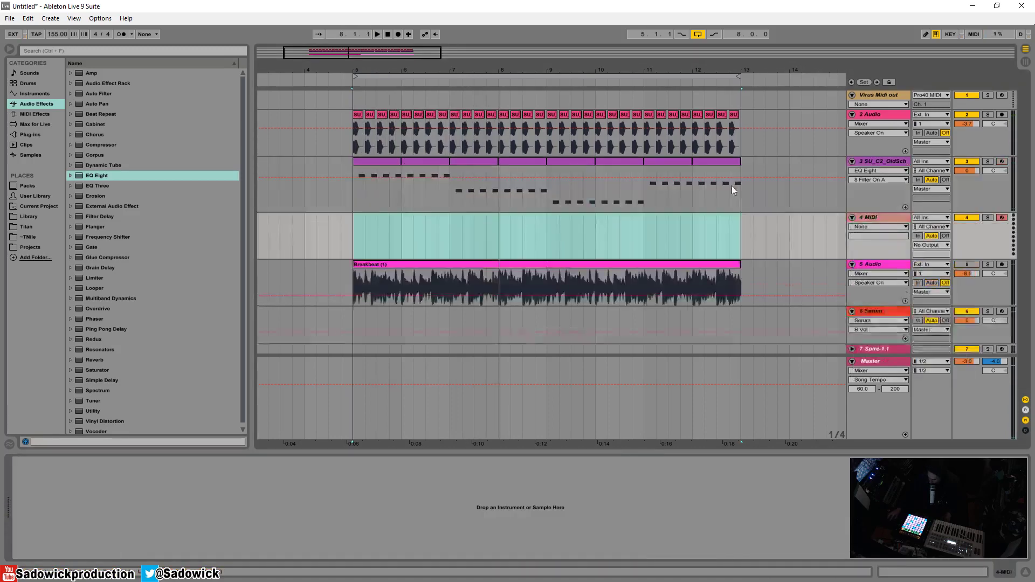
{"action": "left_click_drag", "start_coordinate": [733, 185], "coordinate": [355, 197]}
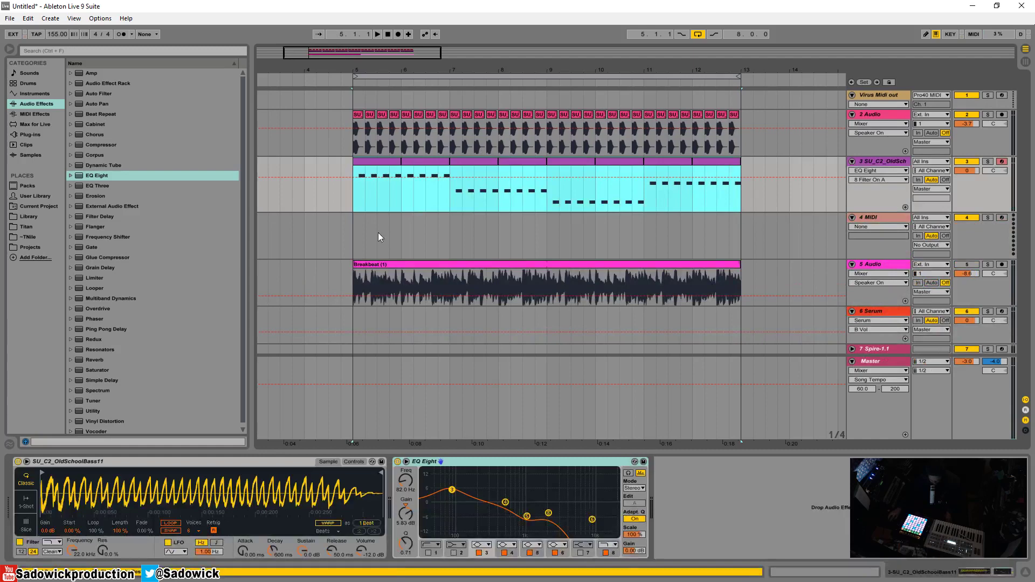
{"action": "left_click", "coordinate": [351, 226]}
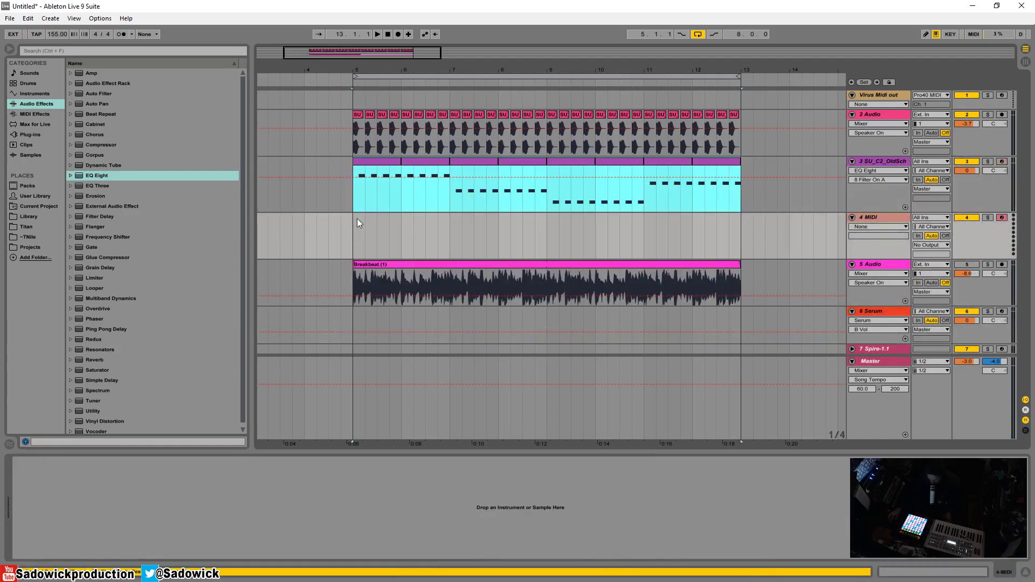
{"action": "left_click", "coordinate": [355, 226]}
{"action": "key", "text": "ctrl+v"}
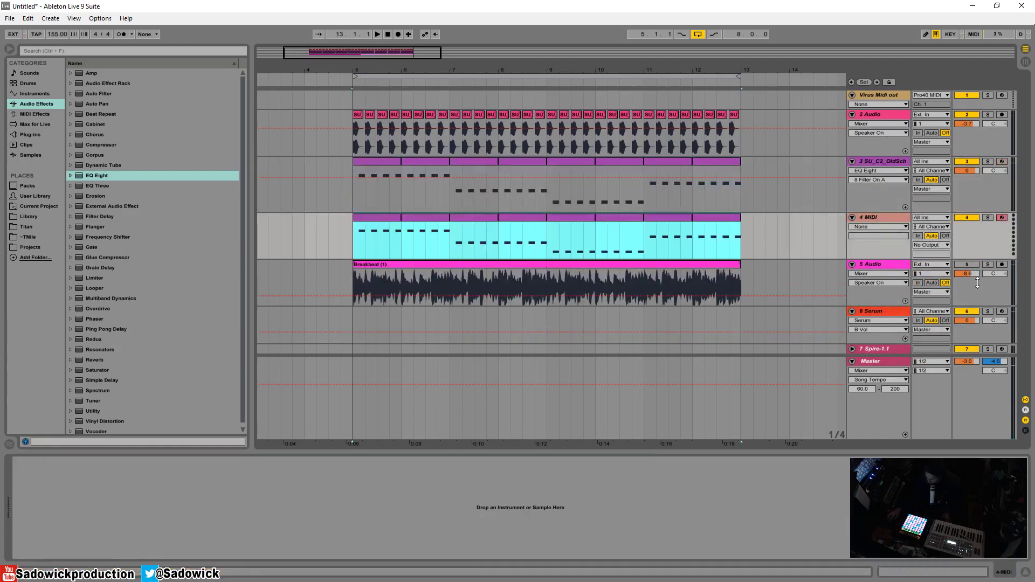
Solo the new MIDI track and load the Serum plug-in from the xfer folder onto it
{"action": "key", "text": "space"}
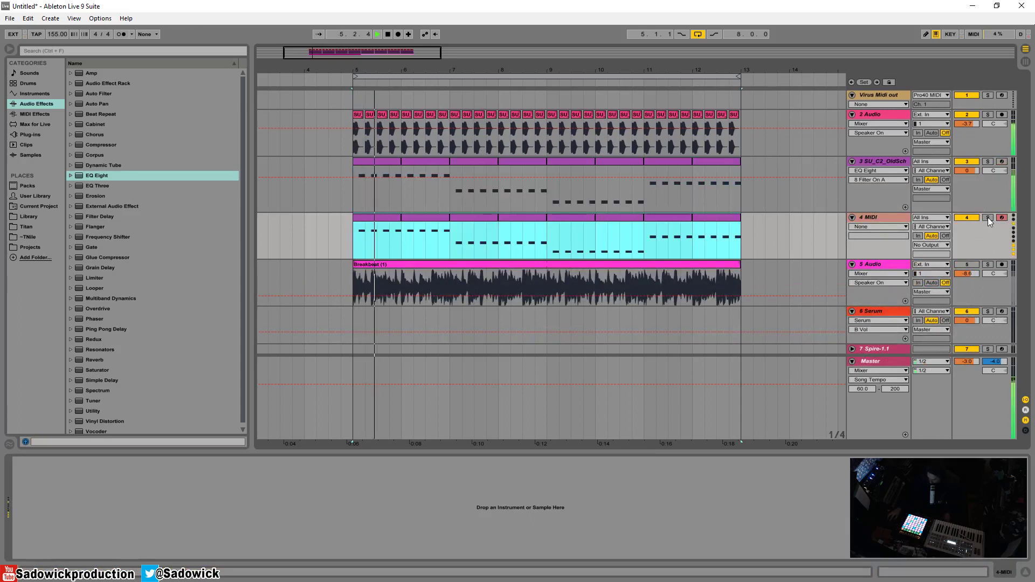
{"action": "left_click", "coordinate": [988, 218]}
{"action": "left_click", "coordinate": [26, 136]}
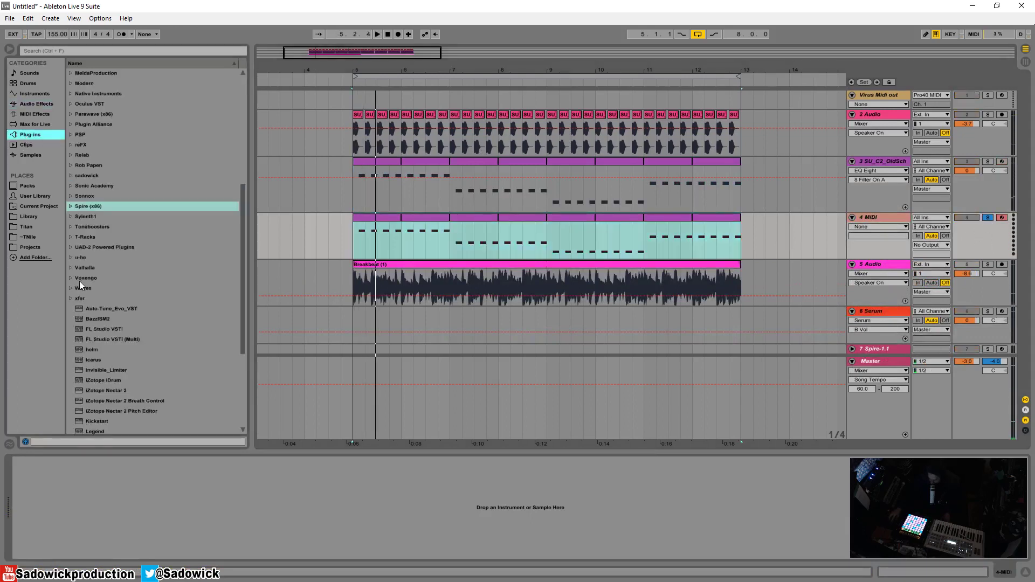
{"action": "left_click", "coordinate": [80, 298]}
{"action": "left_click_drag", "start_coordinate": [100, 340], "coordinate": [403, 235]}
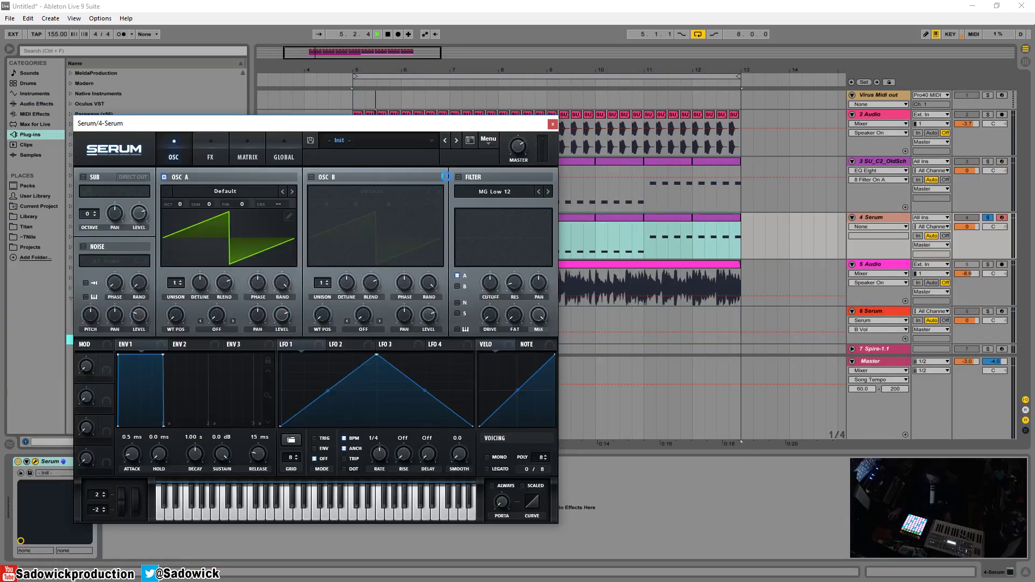
Switch on the new Serum's MG Low 12 filter and set oscillator A's octave to -1
{"action": "left_click", "coordinate": [459, 177]}
{"action": "left_click", "coordinate": [458, 177]}
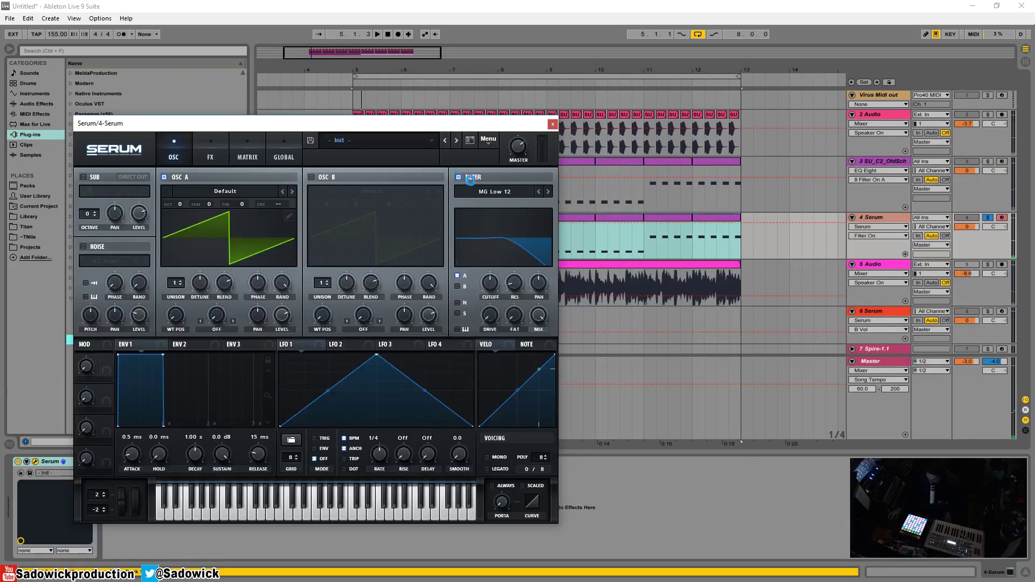
{"action": "left_click_drag", "start_coordinate": [459, 123], "coordinate": [478, 91]}
{"action": "left_click", "coordinate": [514, 254]}
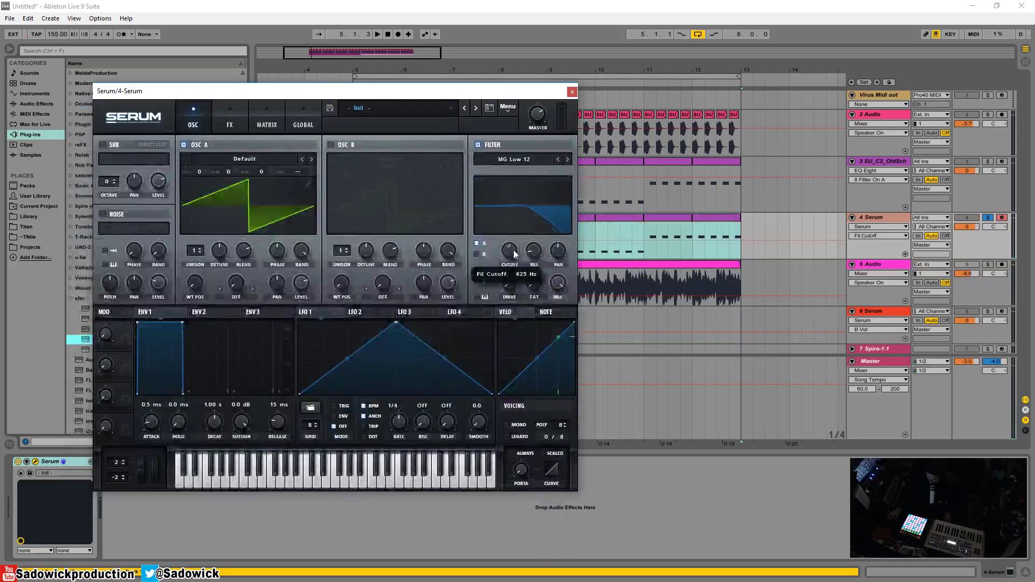
{"action": "left_click_drag", "start_coordinate": [201, 174], "coordinate": [198, 190]}
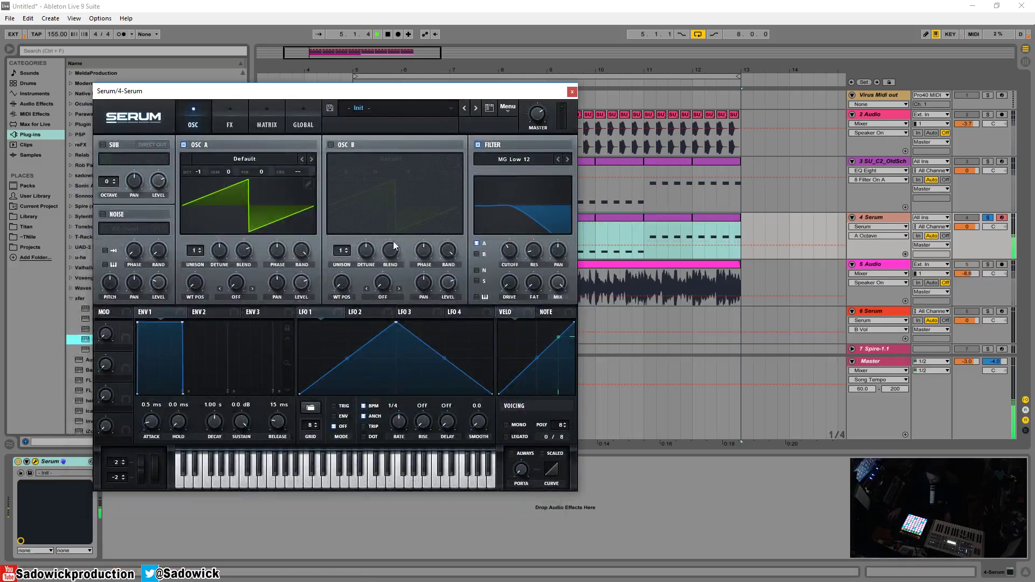
Set envelope 2 to 560 ms decay and zero sustain, assign it to the filter cutoff and lower the cutoff
{"action": "left_click_drag", "start_coordinate": [182, 323], "coordinate": [158, 414]}
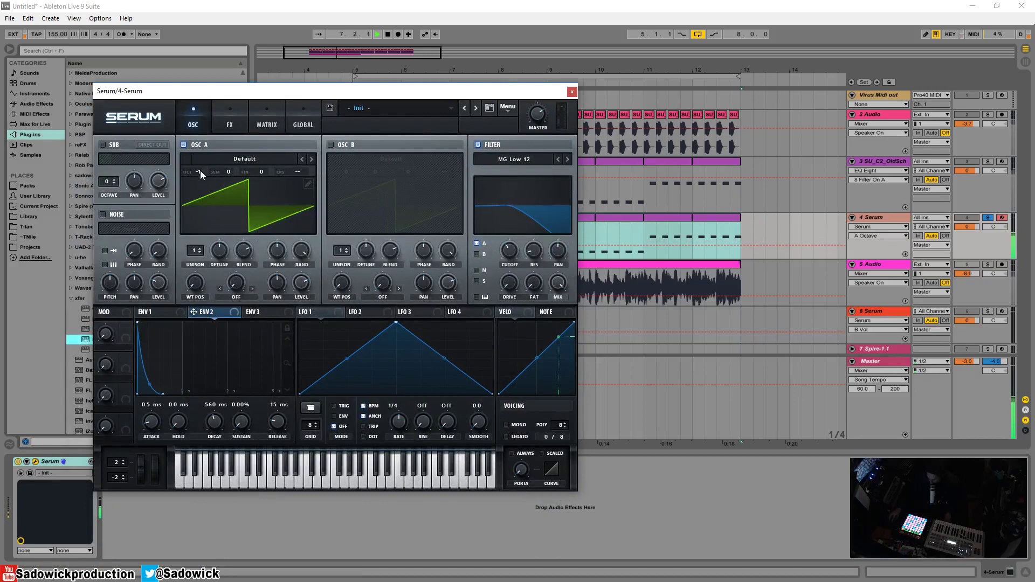
{"action": "mouse_move", "coordinate": [199, 170]}
{"action": "left_mouse_down"}
{"action": "mouse_move", "coordinate": [195, 192]}
{"action": "mouse_move", "coordinate": [198, 182]}
{"action": "left_mouse_up"}
{"action": "left_click_drag", "start_coordinate": [521, 257], "coordinate": [502, 238]}
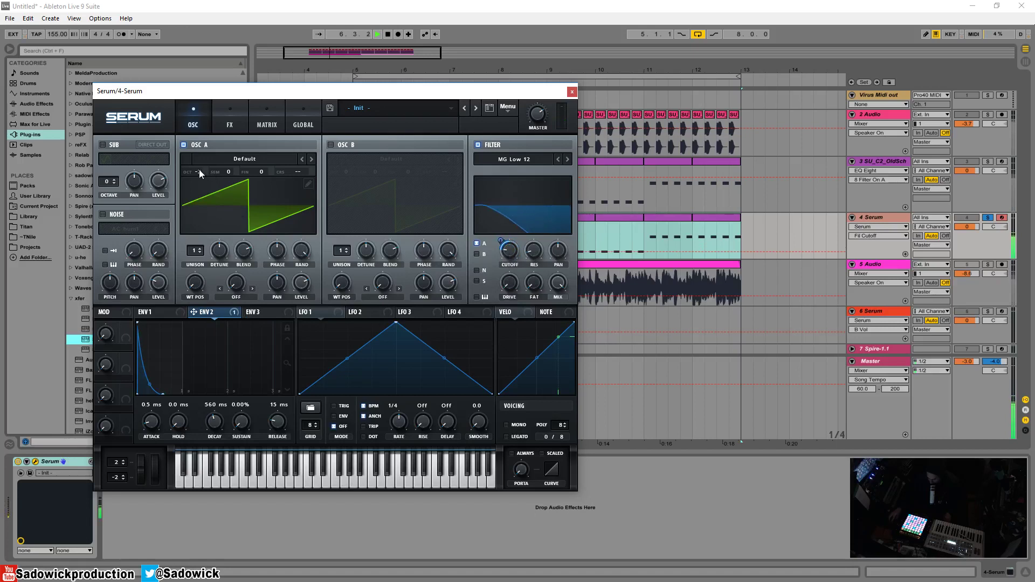
Set oscillator A's octave to -3, adjust the filter drive and close the synth window
{"action": "left_click_drag", "start_coordinate": [199, 169], "coordinate": [199, 181]}
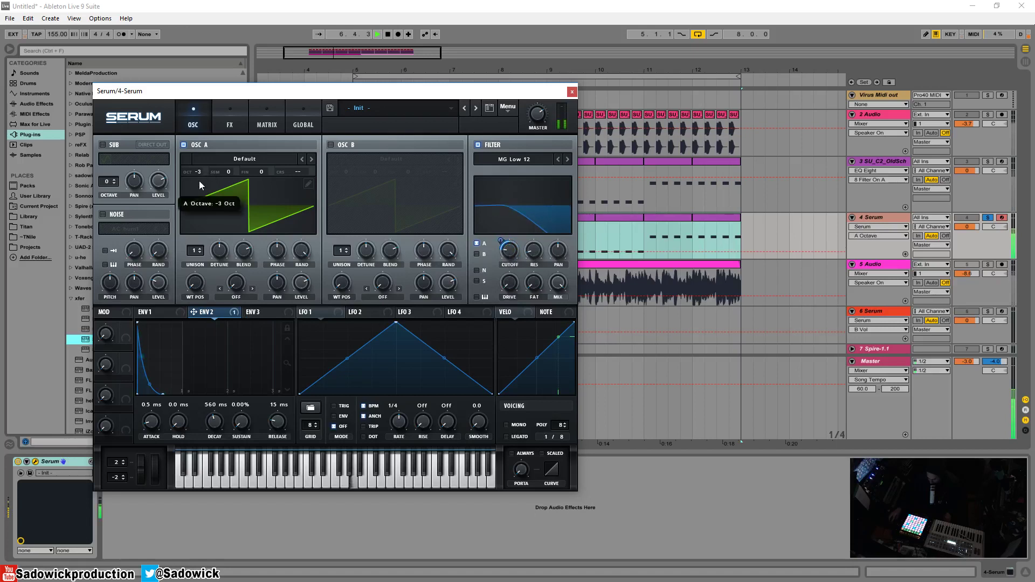
{"action": "left_click", "coordinate": [511, 280]}
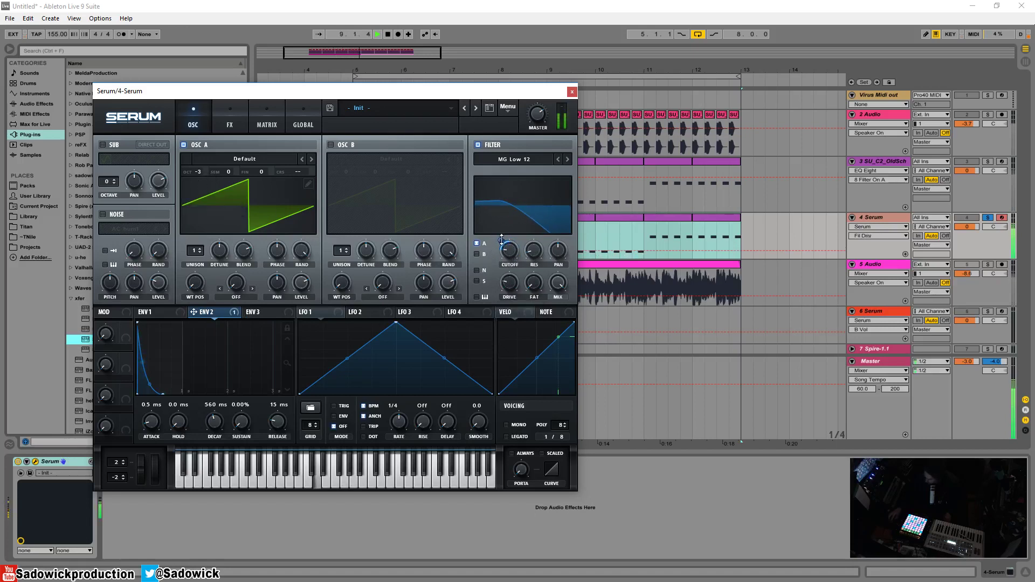
{"action": "left_click", "coordinate": [572, 91]}
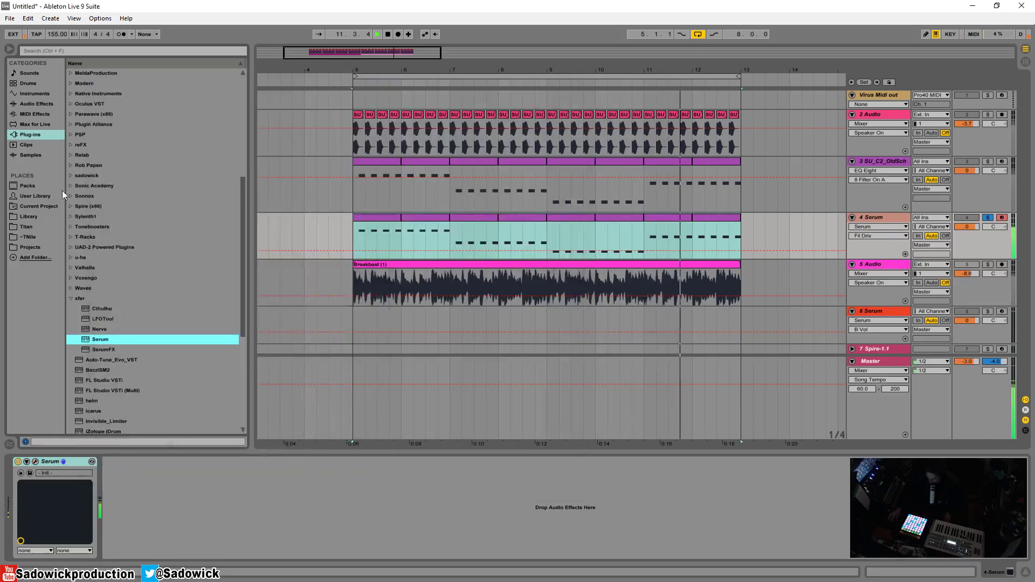
Add an EQ Eight after Serum on the new bass track and cut the low mids with band 4
{"action": "left_click", "coordinate": [30, 101]}
{"action": "left_click", "coordinate": [105, 176]}
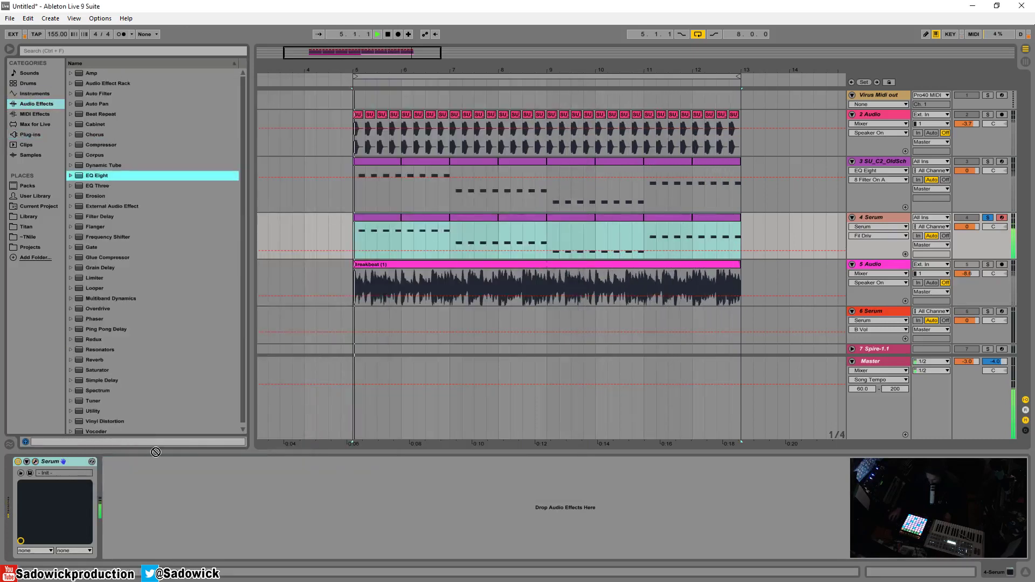
{"action": "left_click_drag", "start_coordinate": [161, 481], "coordinate": [207, 523]}
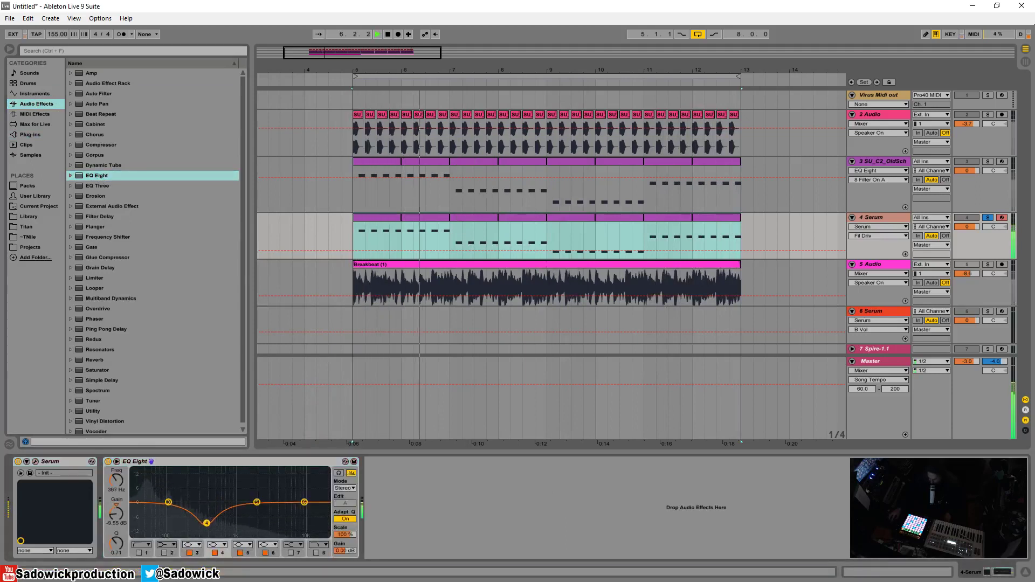
Unsolo the Serum bass track, mute the old-school bass track and move the Serum bass track above it
{"action": "left_click", "coordinate": [988, 218]}
{"action": "key", "text": "space"}
{"action": "left_click", "coordinate": [967, 162]}
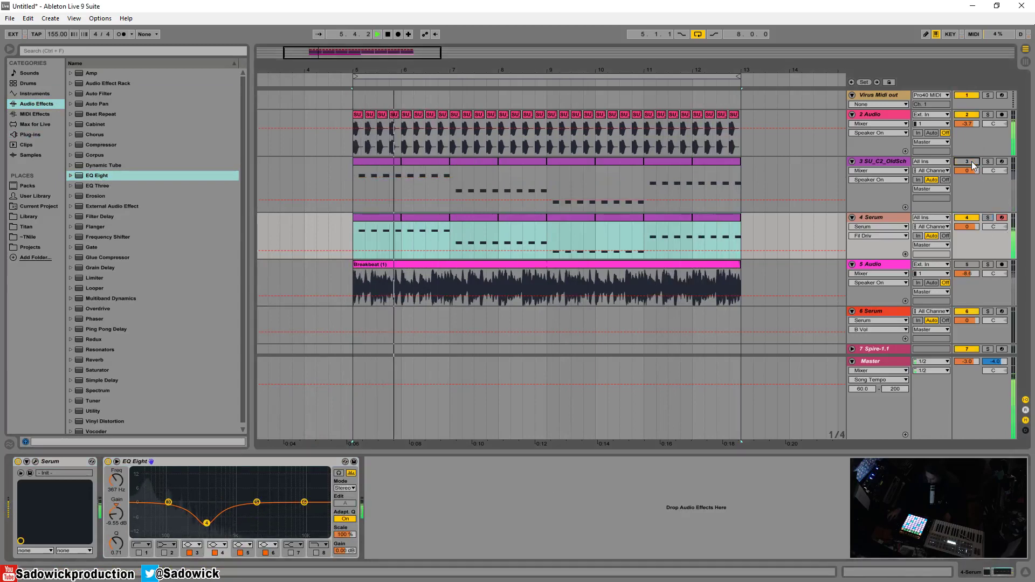
{"action": "left_click_drag", "start_coordinate": [874, 218], "coordinate": [874, 167]}
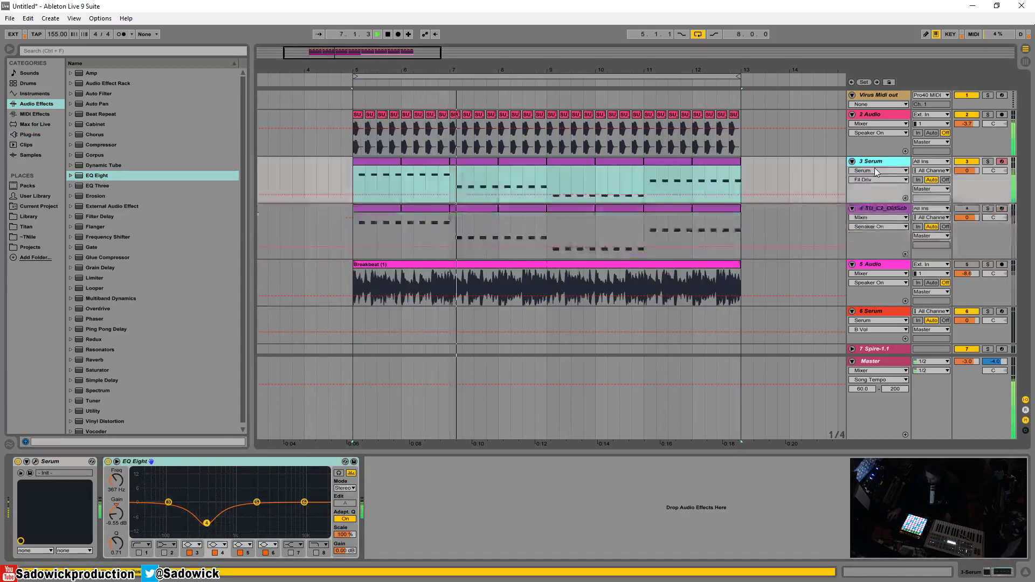
Unmute the old-school bass track and reshape its EQ Eight, cutting band 3 near 75 Hz and band 4 near 510 Hz
{"action": "left_click", "coordinate": [957, 220]}
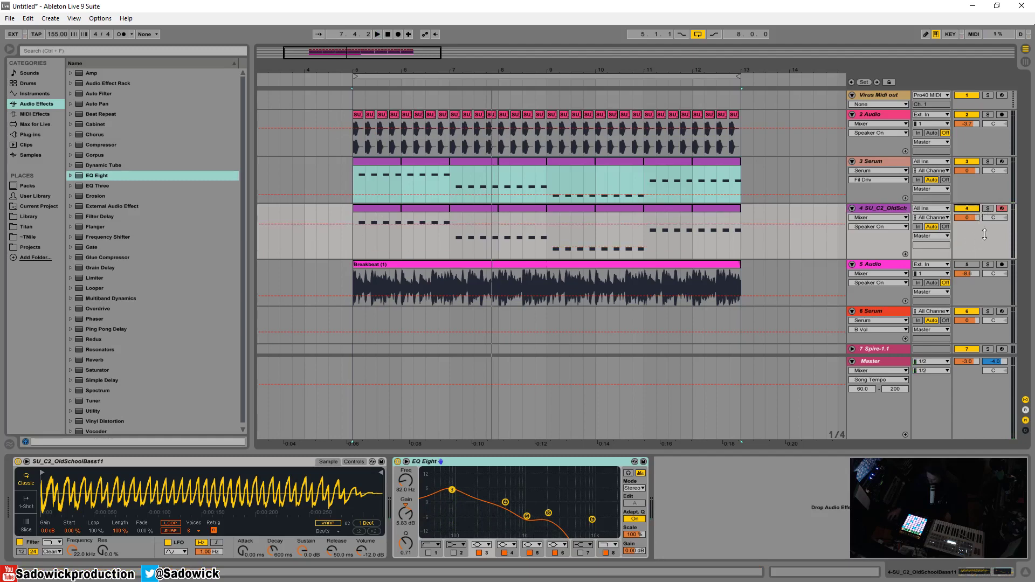
{"action": "key", "text": "space"}
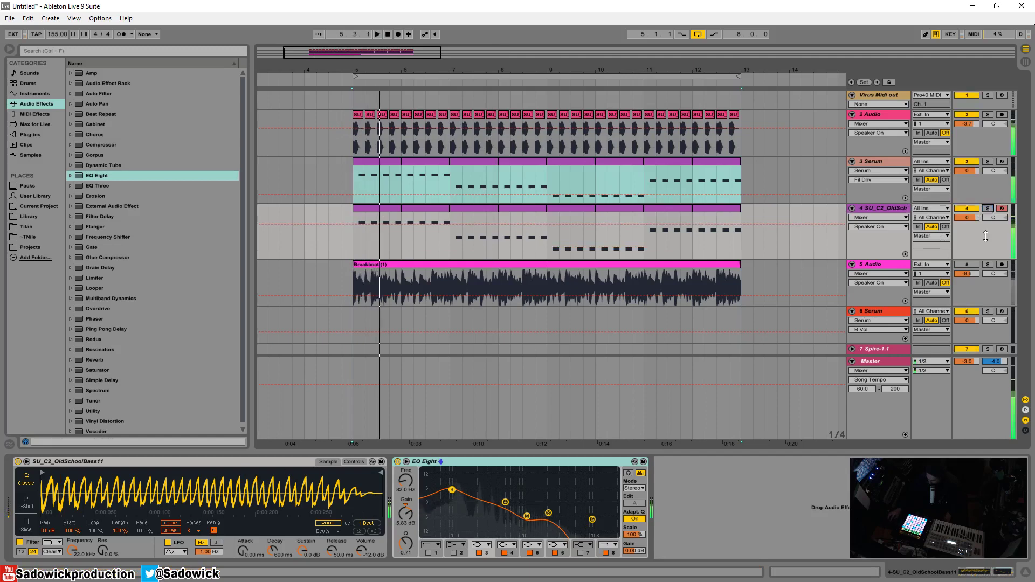
{"action": "left_click", "coordinate": [527, 516]}
{"action": "left_click_drag", "start_coordinate": [548, 513], "coordinate": [575, 506]}
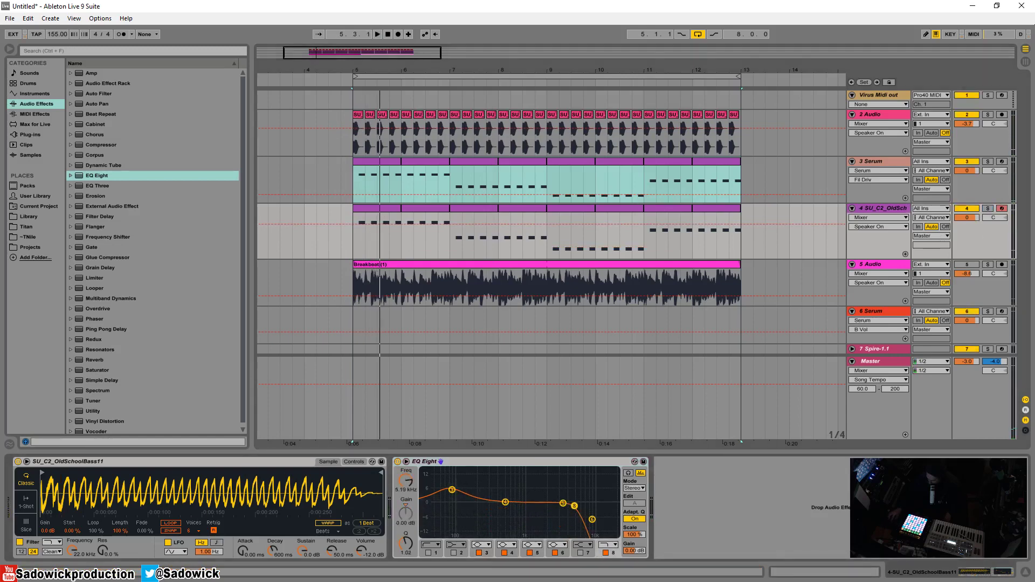
{"action": "left_click_drag", "start_coordinate": [452, 491], "coordinate": [451, 519]}
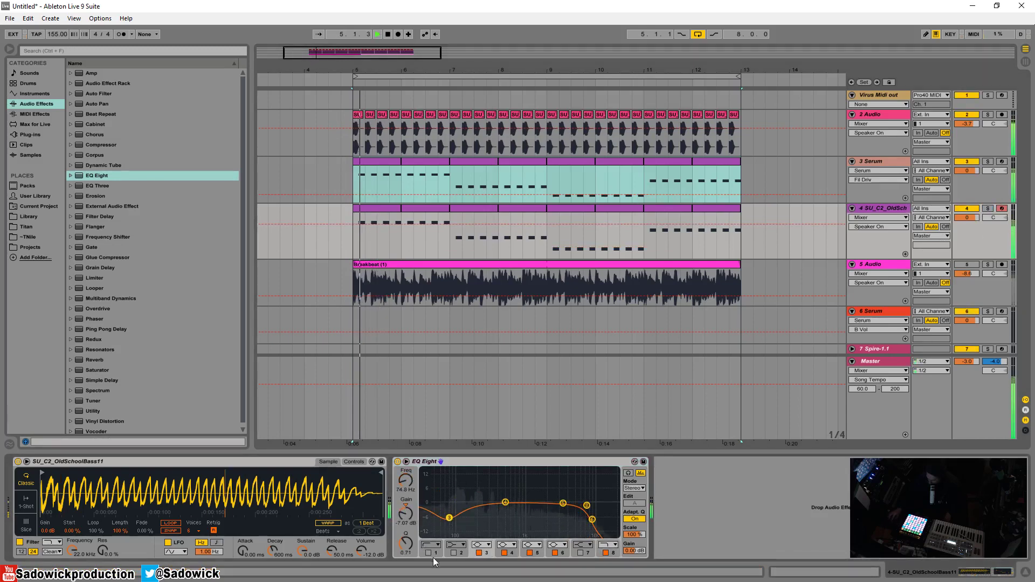
{"action": "left_click_drag", "start_coordinate": [507, 502], "coordinate": [507, 507]}
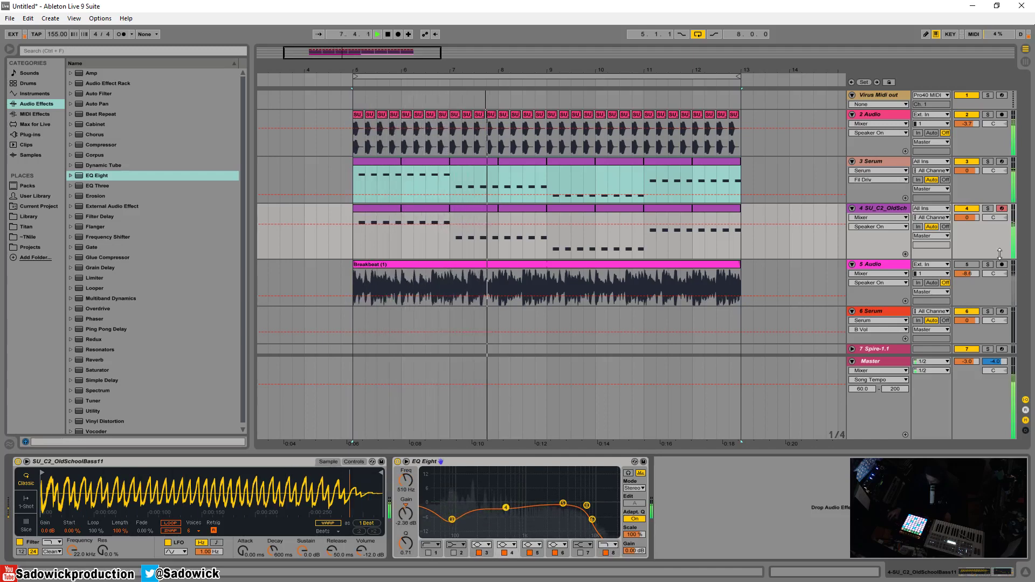
Set the old-school bass track volume to -4.4 dB, then unmute the breakbeat track and lower it to -10.2 dB
{"action": "left_click_drag", "start_coordinate": [973, 216], "coordinate": [967, 277]}
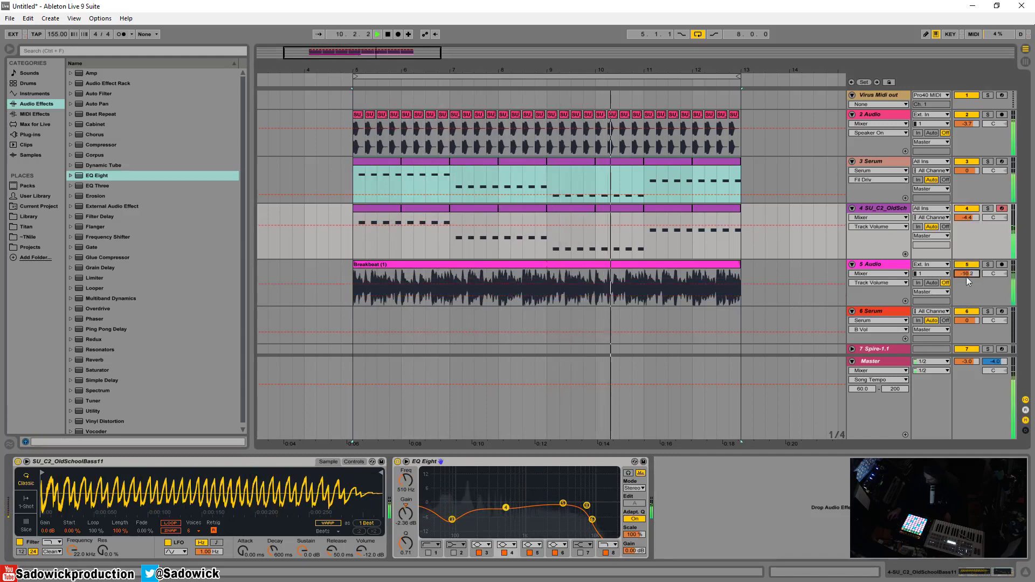
{"action": "left_click", "coordinate": [967, 277]}
Add an EQ Eight to the breakbeat track, enable its low-cut band and dip band 4 about 4.3 dB near 417 Hz
{"action": "double_click", "coordinate": [94, 177]}
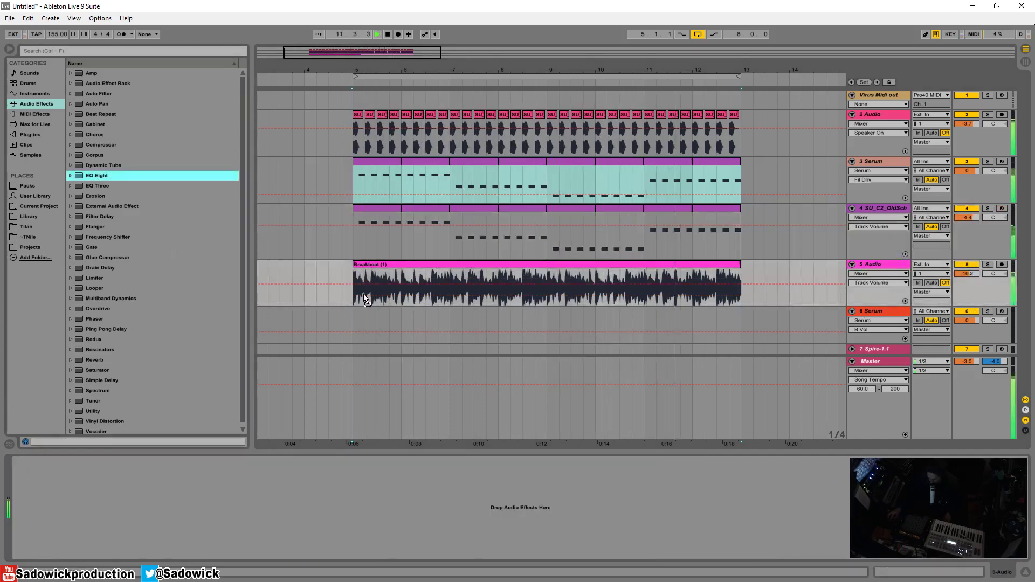
{"action": "left_click_drag", "start_coordinate": [78, 502], "coordinate": [121, 511]}
{"action": "left_click", "coordinate": [49, 553]}
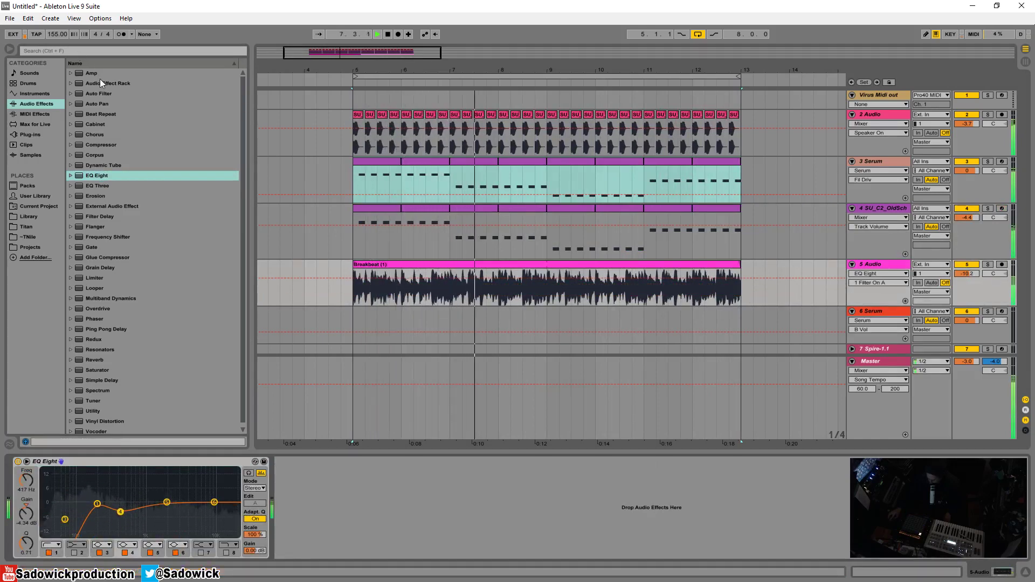
Insert LFOTool after the EQ Eight on the breakbeat track and shape its LFO curve to duck the volume every beat
{"action": "left_click", "coordinate": [41, 136]}
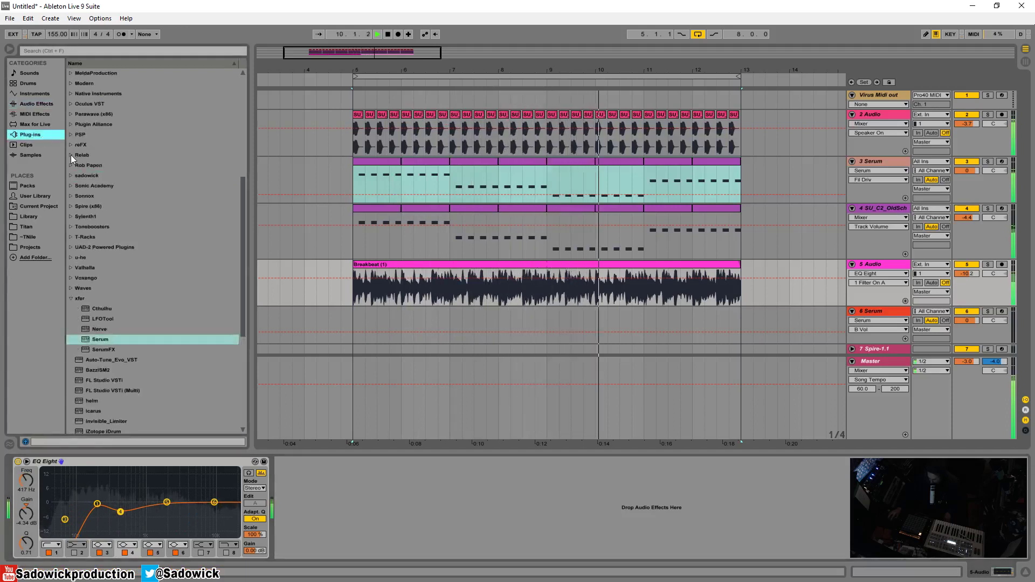
{"action": "left_click_drag", "start_coordinate": [97, 319], "coordinate": [388, 488]}
{"action": "left_click_drag", "start_coordinate": [174, 204], "coordinate": [174, 253]}
{"action": "left_click_drag", "start_coordinate": [278, 140], "coordinate": [279, 103]}
{"action": "left_click_drag", "start_coordinate": [383, 123], "coordinate": [374, 122]}
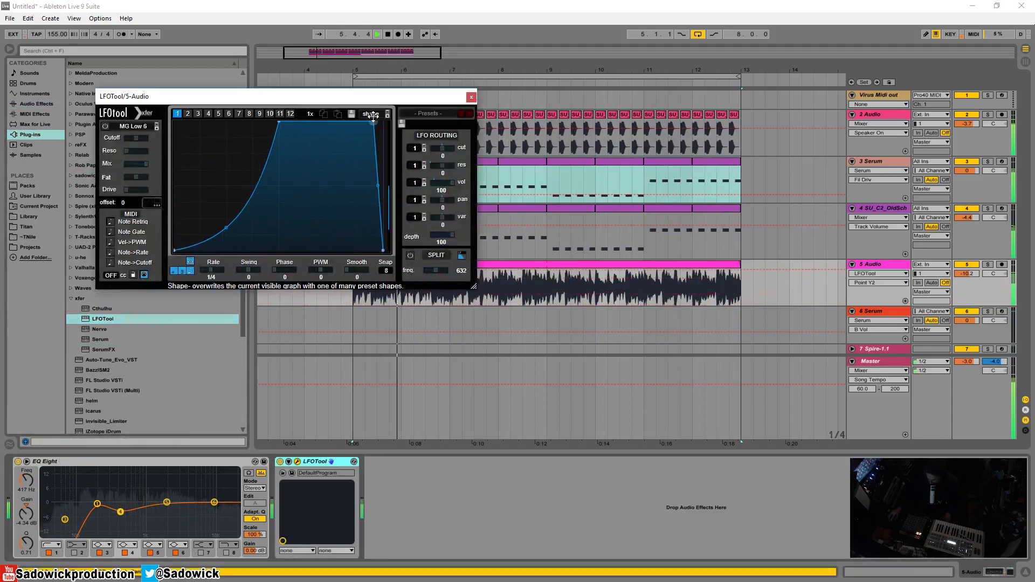
Soften the LFOTool ducking by raising the curve's low end points to about half height, adjust its bend and close the window
{"action": "left_click_drag", "start_coordinate": [178, 248], "coordinate": [157, 185]}
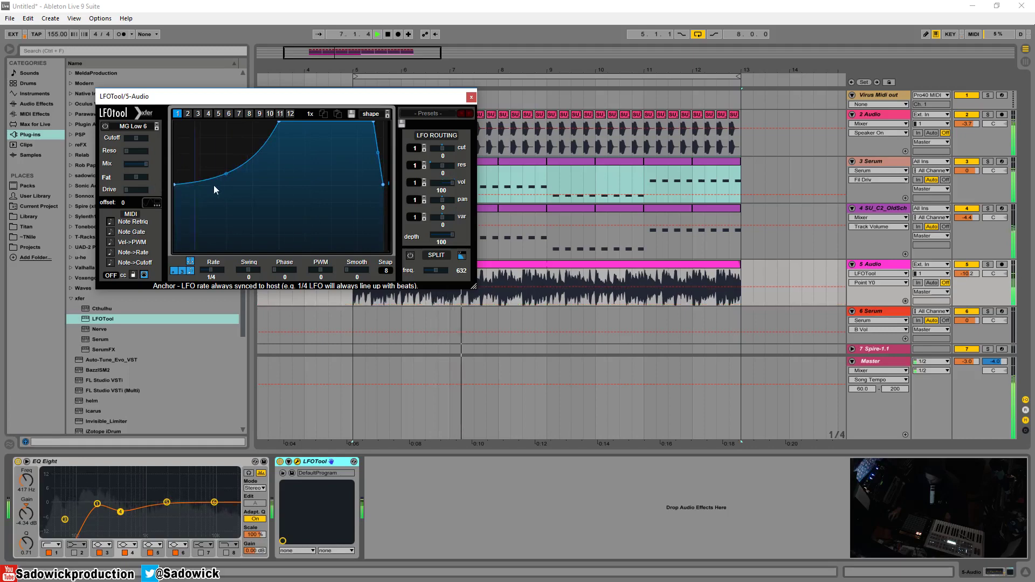
{"action": "left_click_drag", "start_coordinate": [227, 173], "coordinate": [227, 170]}
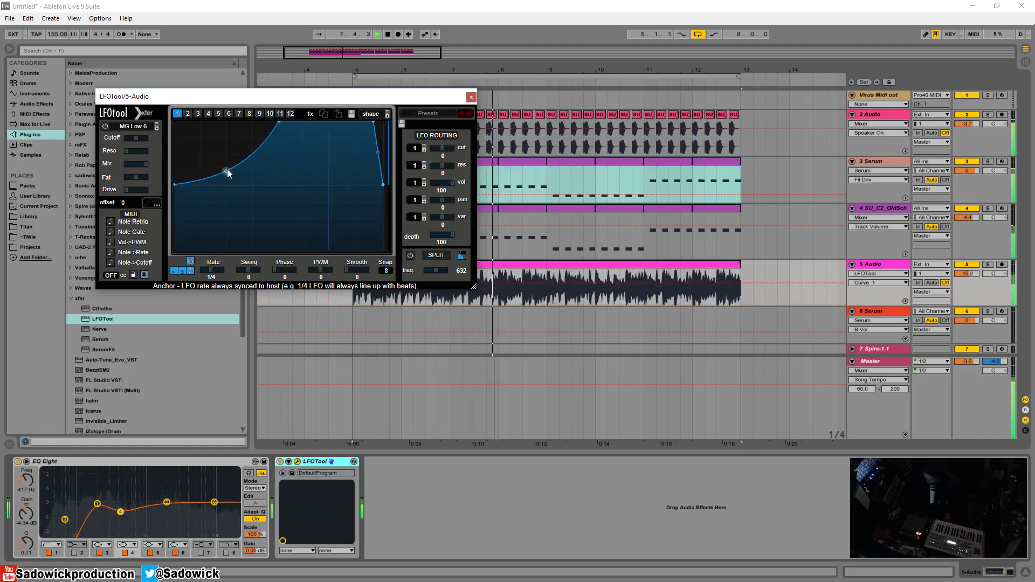
{"action": "left_click", "coordinate": [471, 97]}
Shrink the old-school bass and breakbeat track heights, mute the breakbeat and audition the Serum supersaw track over the loop
{"action": "left_click_drag", "start_coordinate": [971, 305], "coordinate": [970, 239]}
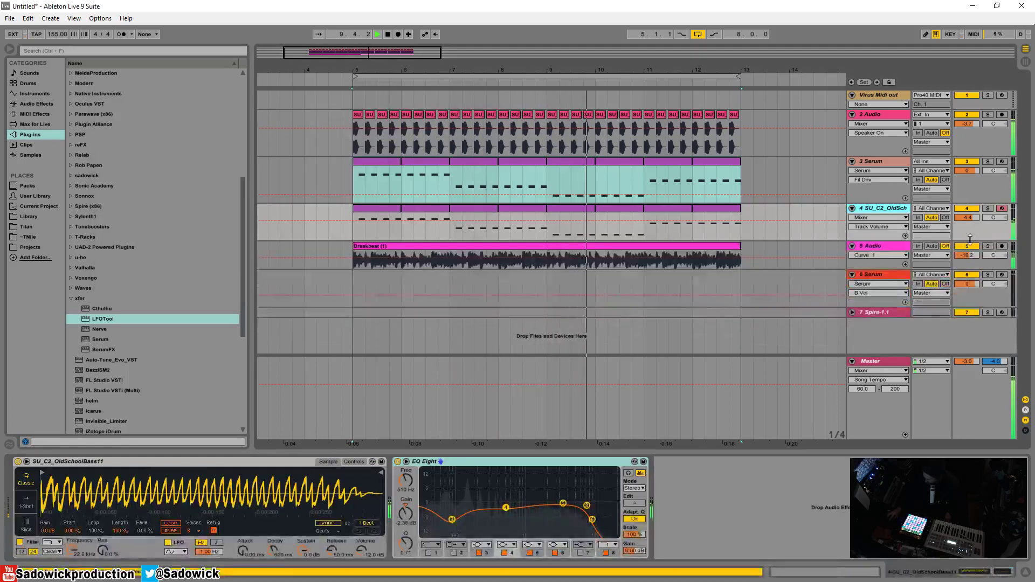
{"action": "left_click", "coordinate": [968, 292]}
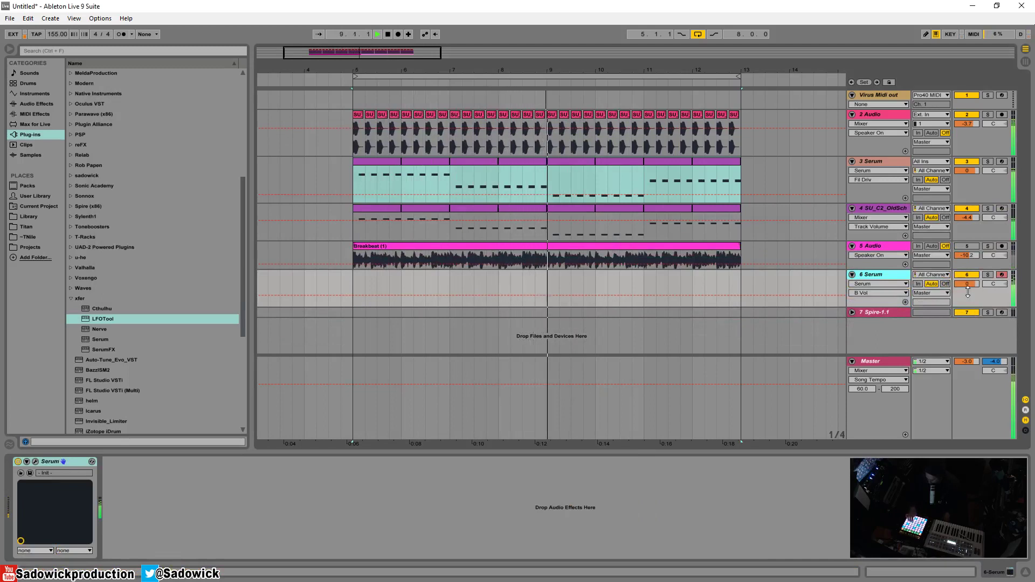
{"action": "key", "text": "space"}
{"action": "key", "text": "space"}
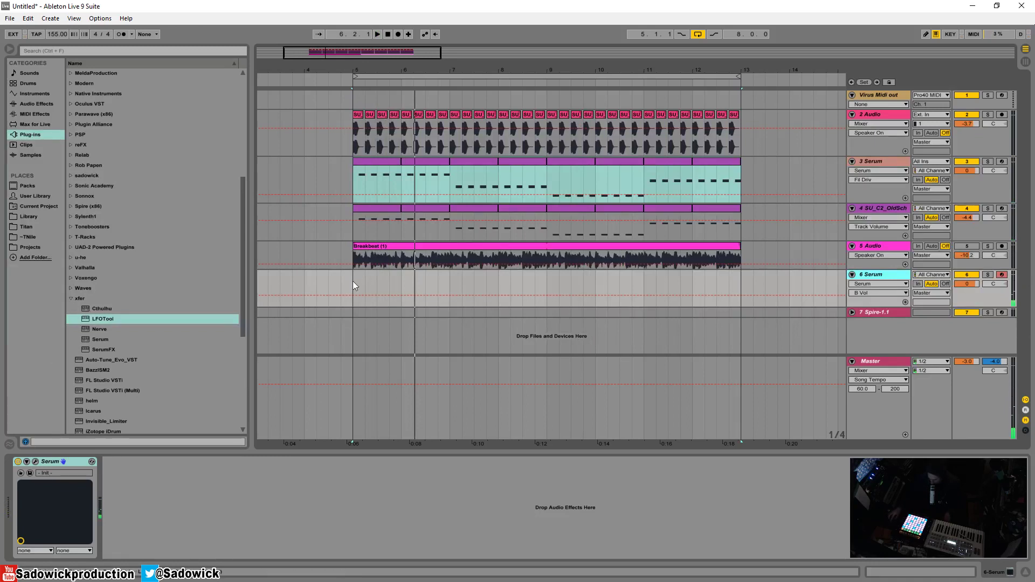
Insert an empty one-bar MIDI clip at bar 5 on the Serum supersaw track
{"action": "left_click", "coordinate": [354, 228]}
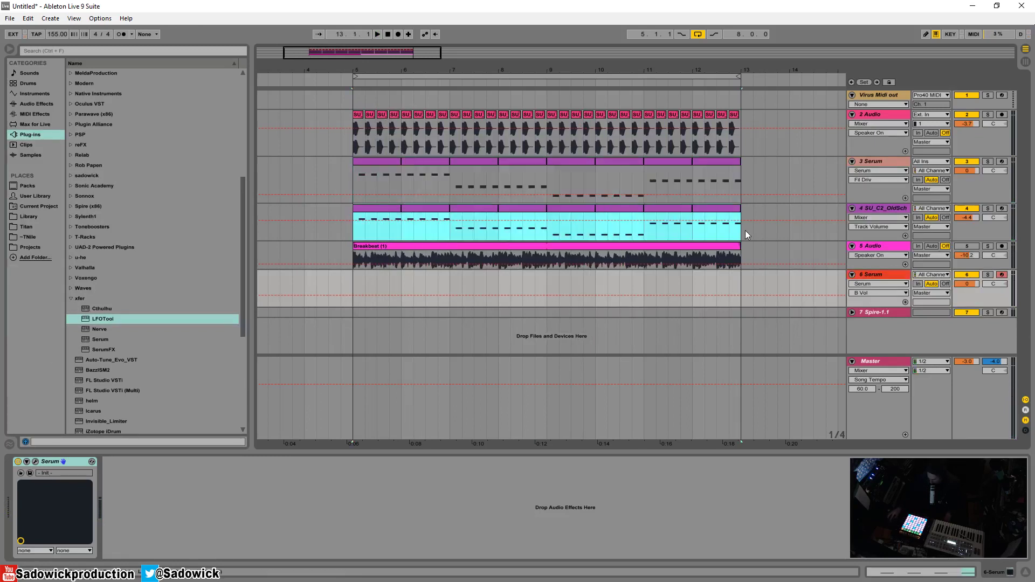
{"action": "left_click", "coordinate": [353, 284]}
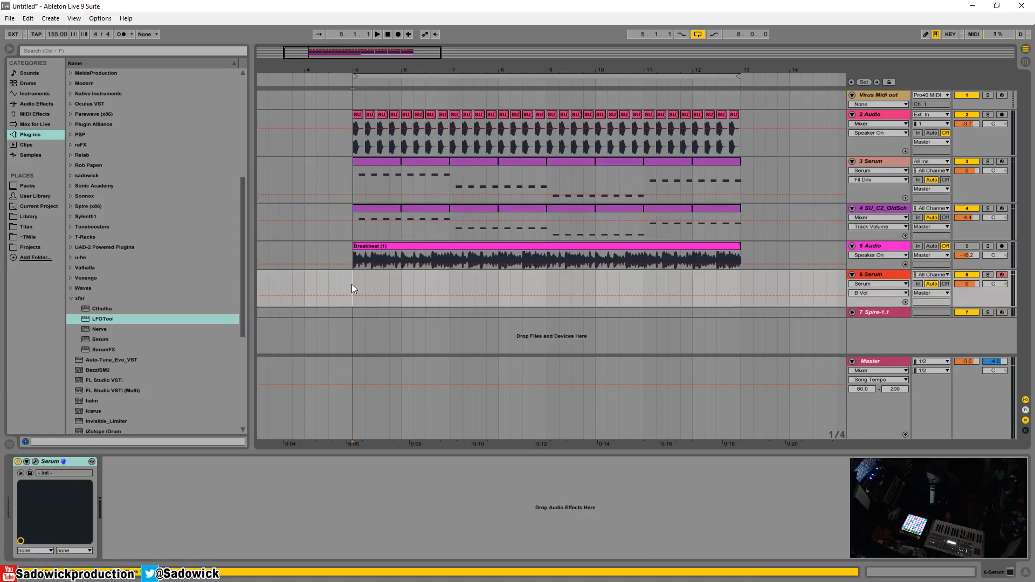
{"action": "left_click_drag", "start_coordinate": [410, 281], "coordinate": [403, 282]}
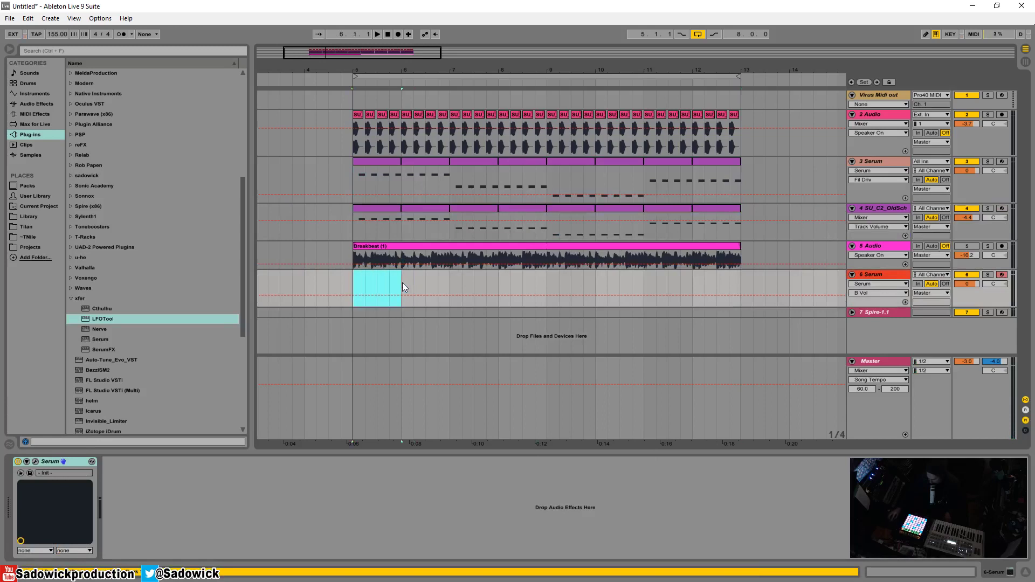
{"action": "right_click", "coordinate": [390, 278]}
{"action": "left_click", "coordinate": [426, 333]}
{"action": "key", "text": "space"}
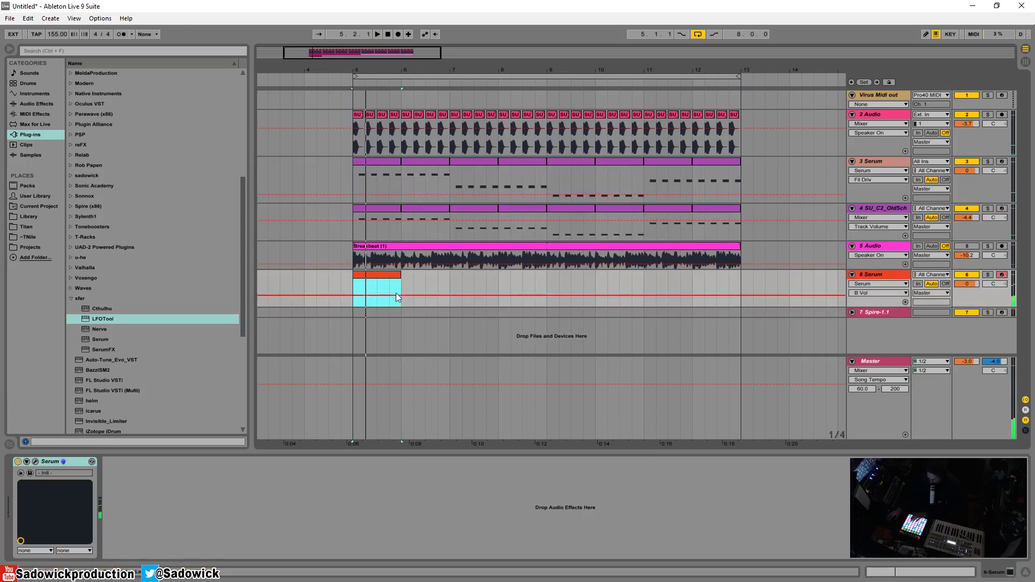
Open the new supersaw clip for note editing around octave 3 and set a fixed 1/16 grid
{"action": "double_click", "coordinate": [381, 275]}
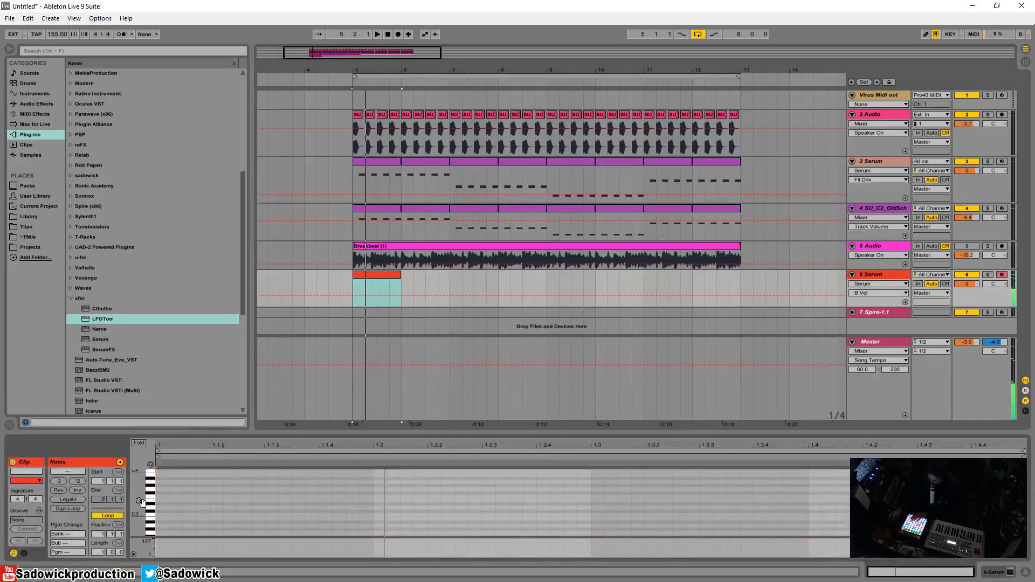
{"action": "left_click_drag", "start_coordinate": [141, 501], "coordinate": [168, 494]}
{"action": "right_click", "coordinate": [281, 506]}
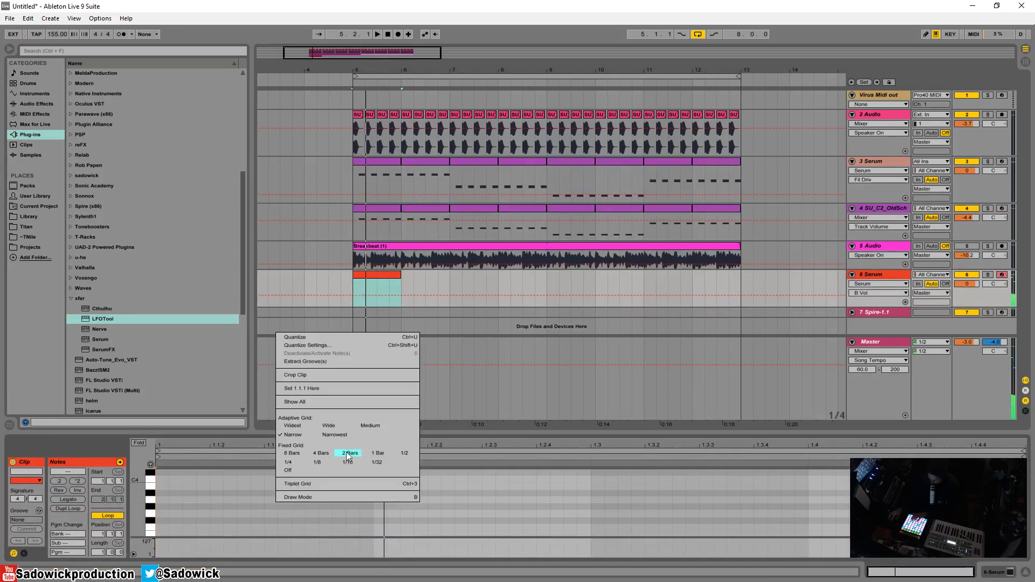
{"action": "left_click", "coordinate": [348, 456]}
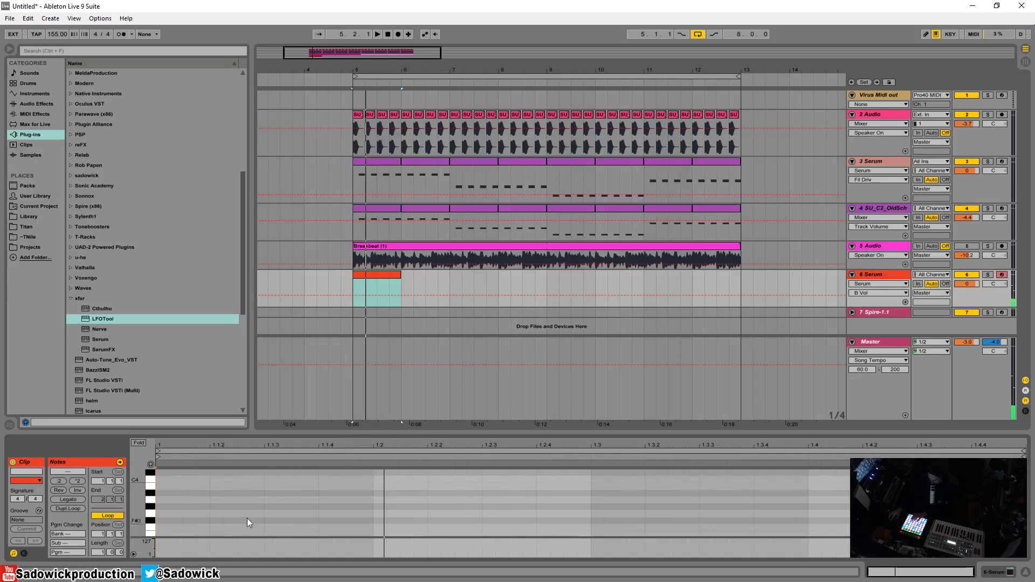
Place sixteenth-long A3 notes at 1.1.2, 1.2.2 and 1.3 in the supersaw clip and play them with the loop
{"action": "double_click", "coordinate": [286, 501]}
{"action": "left_click_drag", "start_coordinate": [287, 501], "coordinate": [242, 503]}
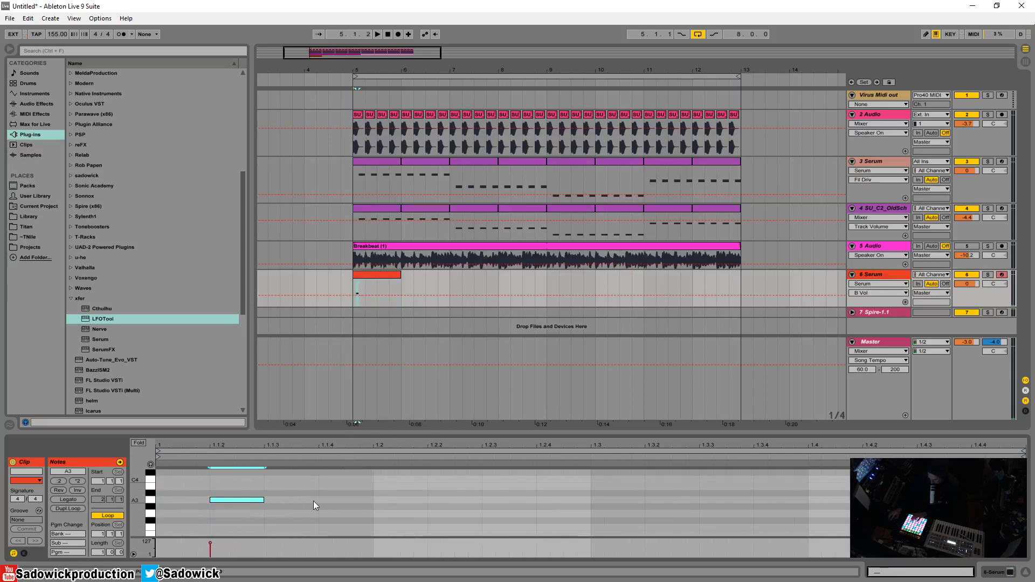
{"action": "double_click", "coordinate": [462, 501]}
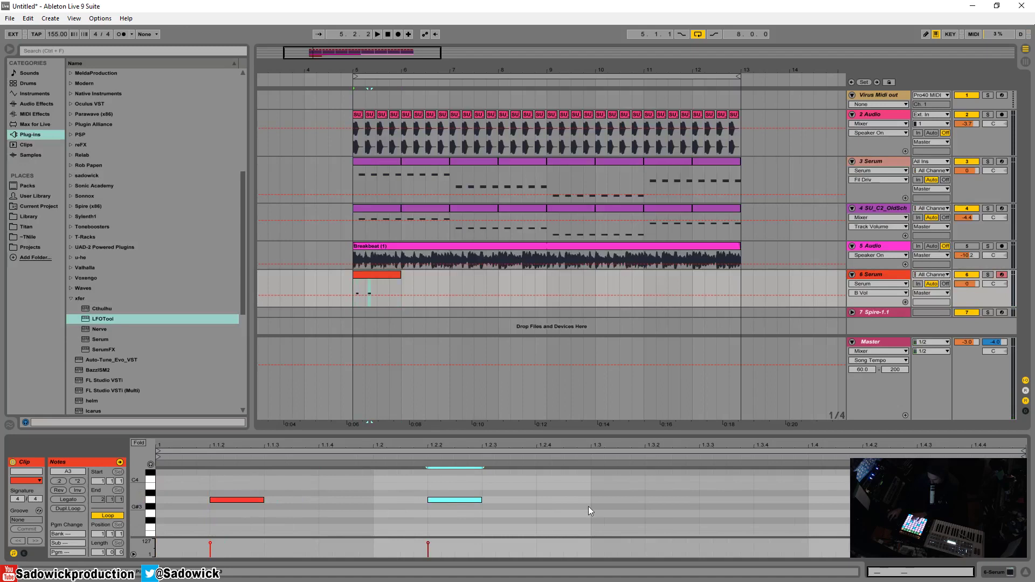
{"action": "double_click", "coordinate": [624, 501]}
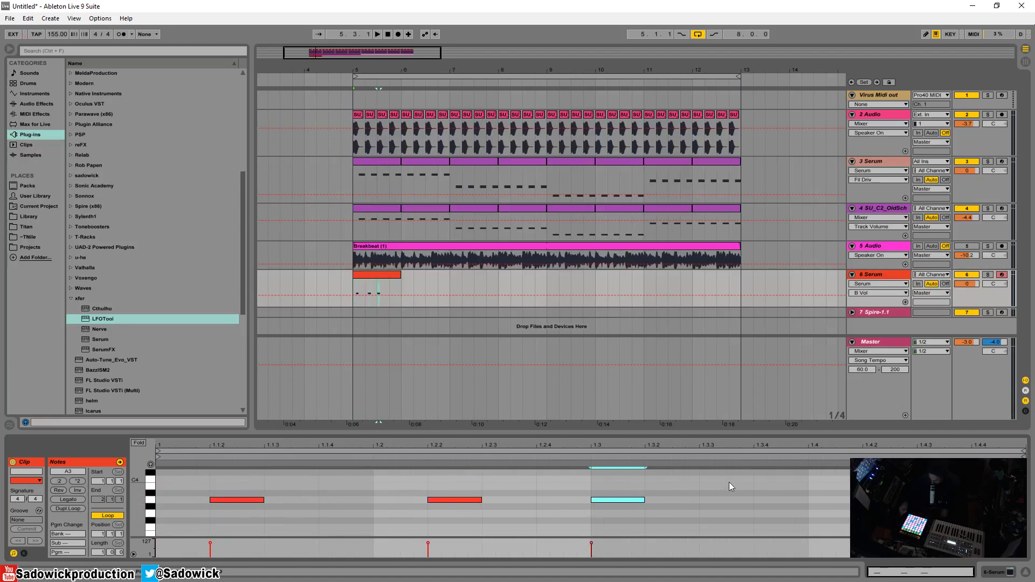
{"action": "key", "text": "space"}
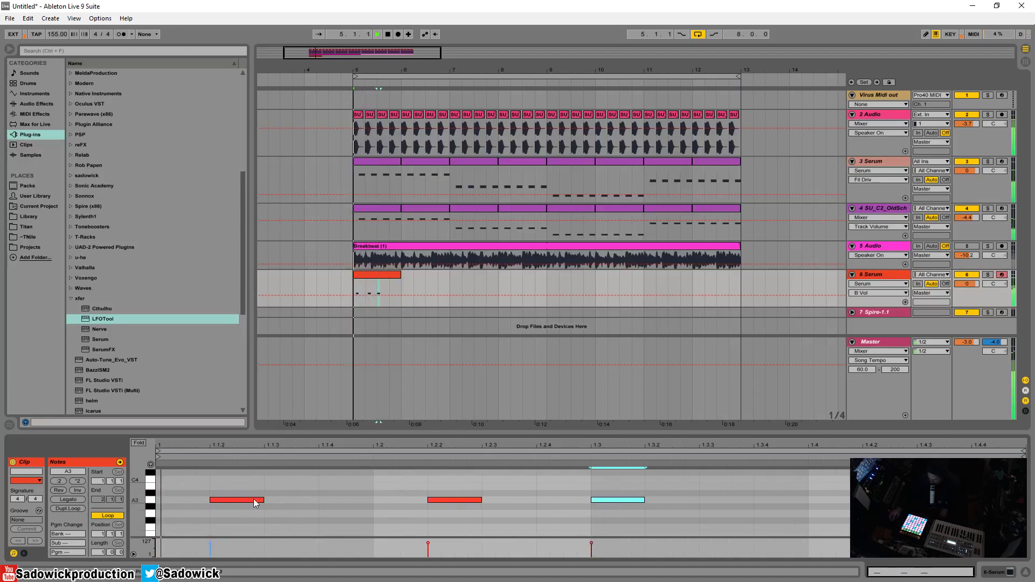
Move the first A3 note to 1.1.4, add A3 notes at 1.3.4 and in beat 4, and check the rhythm
{"action": "mouse_move", "coordinate": [252, 498]}
{"action": "left_mouse_down"}
{"action": "mouse_move", "coordinate": [261, 500]}
{"action": "mouse_move", "coordinate": [235, 499]}
{"action": "mouse_move", "coordinate": [368, 504]}
{"action": "left_mouse_up"}
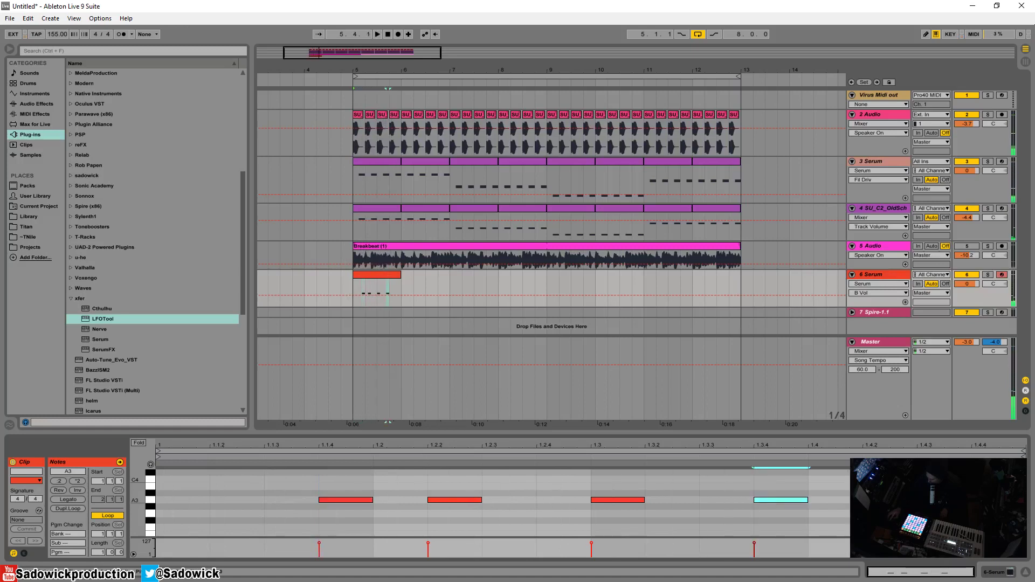
{"action": "key", "text": "space"}
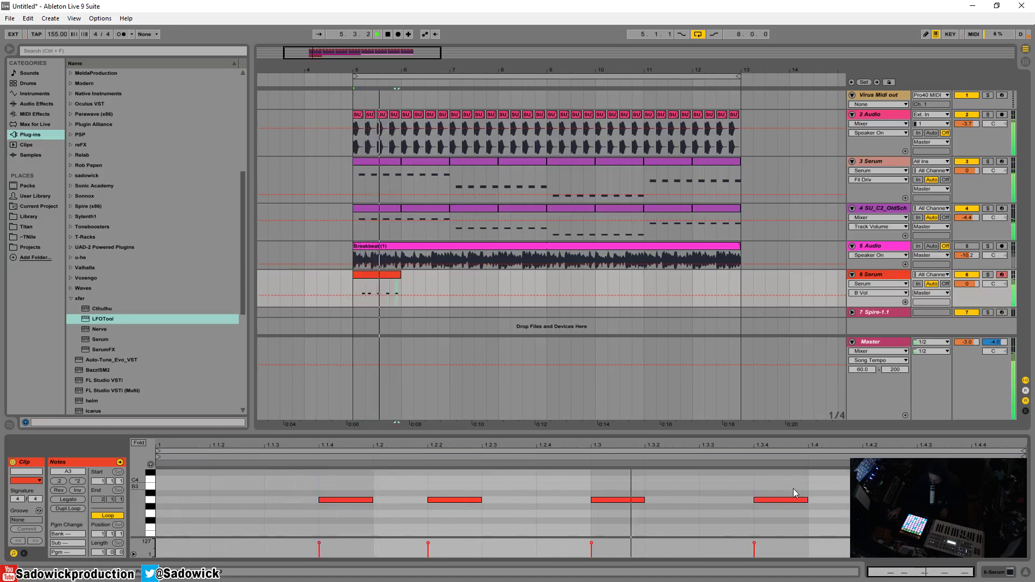
{"action": "key", "text": "space"}
{"action": "key", "text": "space"}
{"action": "key", "text": "Left"}
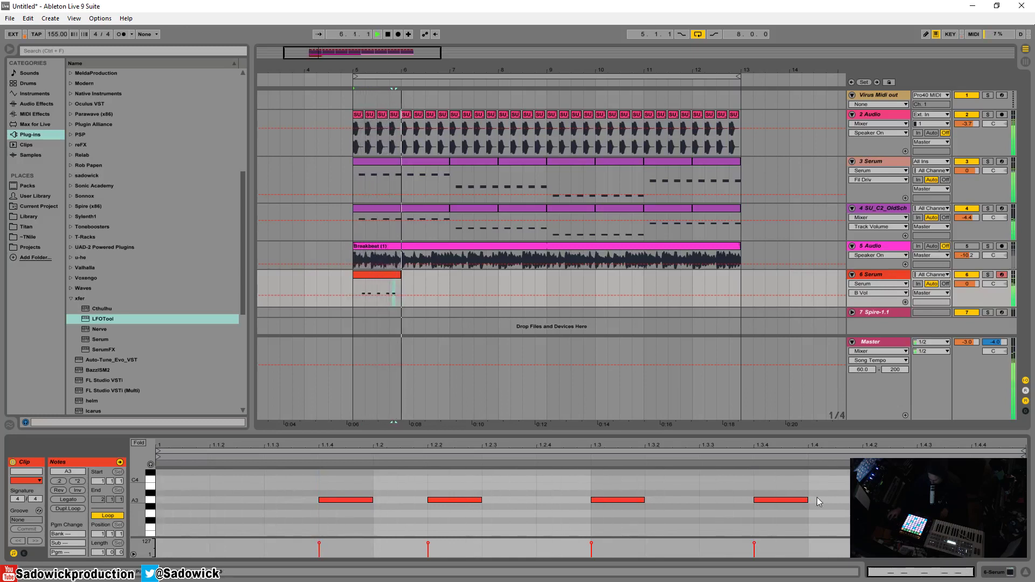
Move the 1.3.4 note one sixteenth earlier to 1.3.3 and shift the last note one sixteenth later
{"action": "key", "text": "space"}
{"action": "left_click_drag", "start_coordinate": [791, 500], "coordinate": [737, 503]}
{"action": "key", "text": "space"}
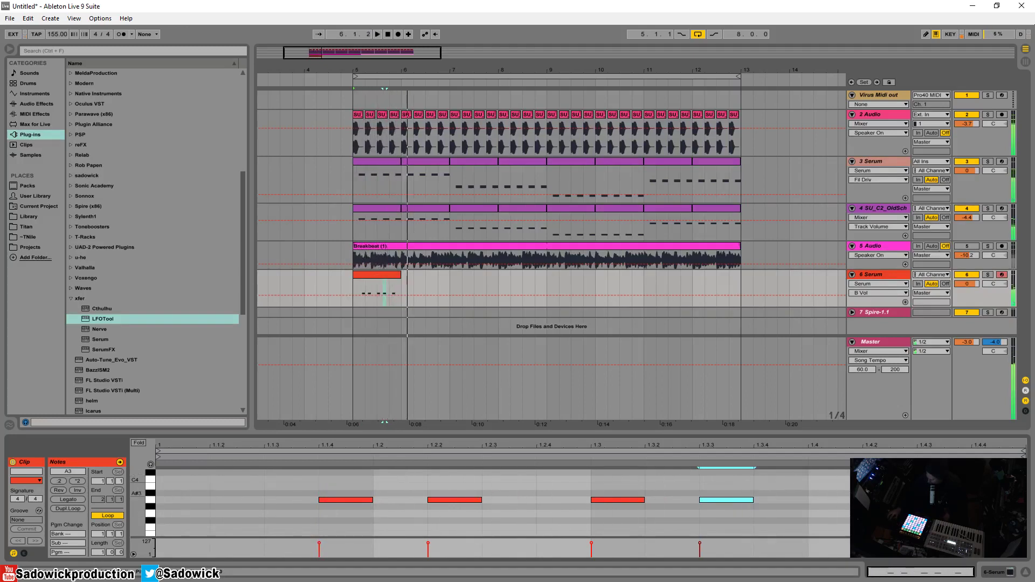
{"action": "left_click_drag", "start_coordinate": [890, 500], "coordinate": [943, 494]}
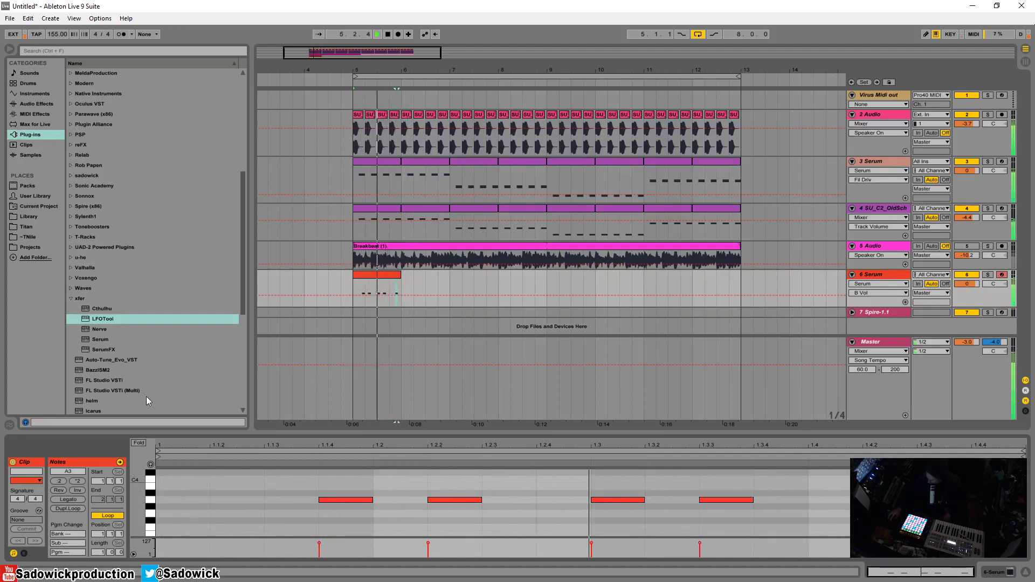
Duplicate the one-bar supersaw clip into bars 6 and 7
{"action": "left_click", "coordinate": [395, 276]}
{"action": "key", "text": "space"}
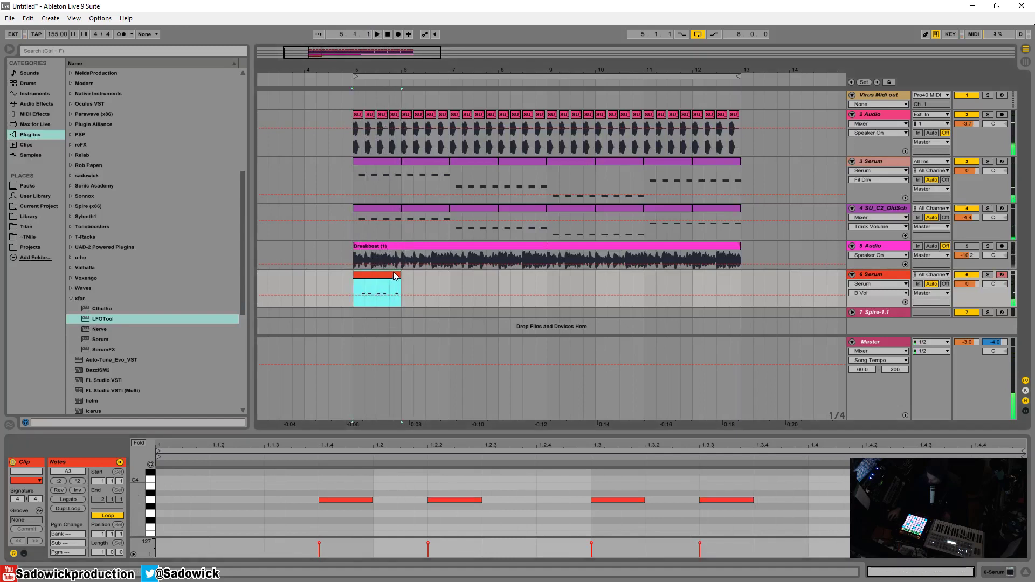
{"action": "key", "text": "ctrl+d"}
{"action": "left_click_drag", "start_coordinate": [452, 283], "coordinate": [353, 282]}
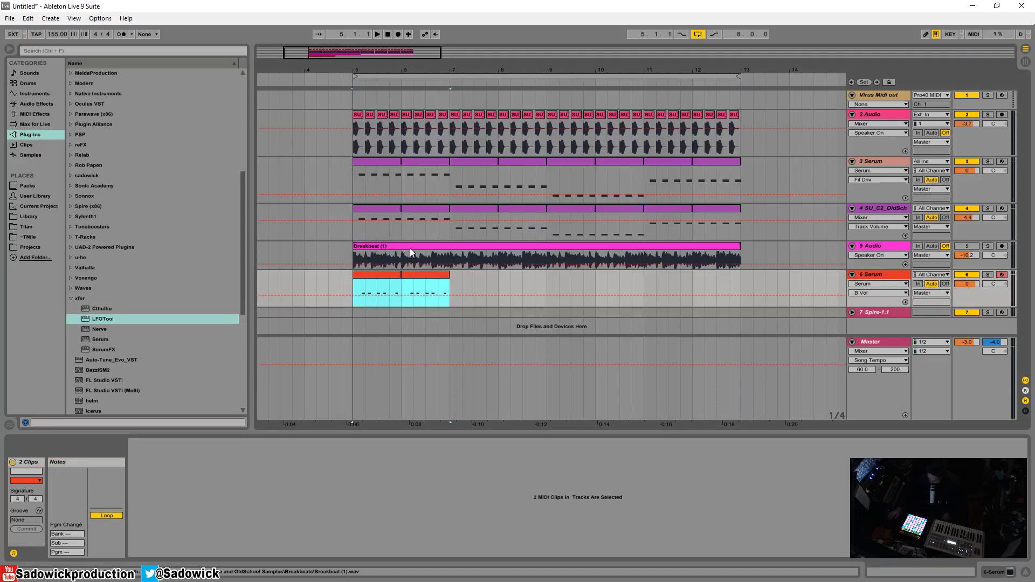
{"action": "key", "text": "space"}
{"action": "left_click", "coordinate": [426, 276]}
{"action": "key", "text": "ctrl+d"}
Raise all notes in the supersaw clip at bar 7 by two semitones to B3 and play the result
{"action": "double_click", "coordinate": [475, 277]}
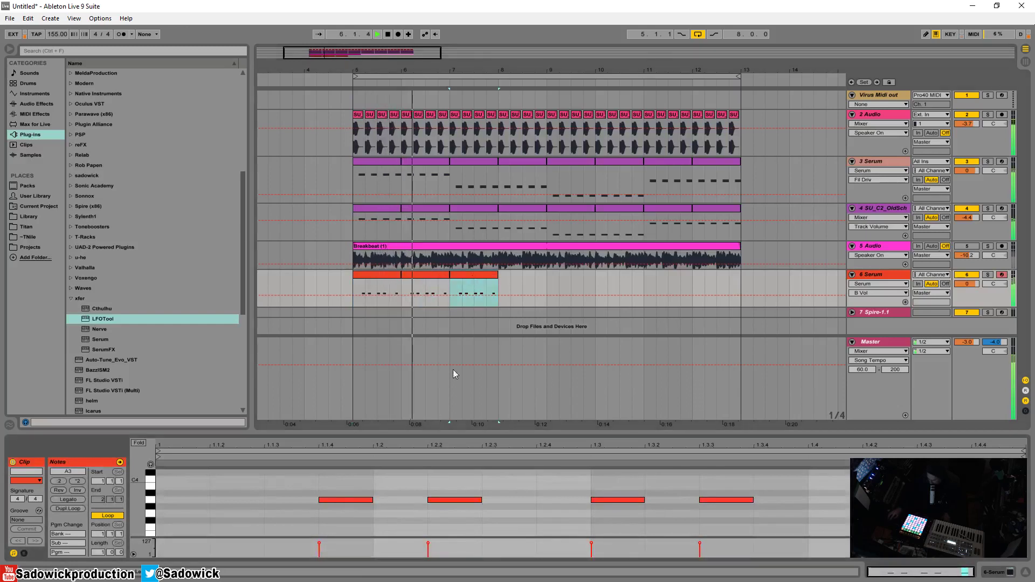
{"action": "left_click_drag", "start_coordinate": [327, 479], "coordinate": [930, 537]}
{"action": "key", "text": "space"}
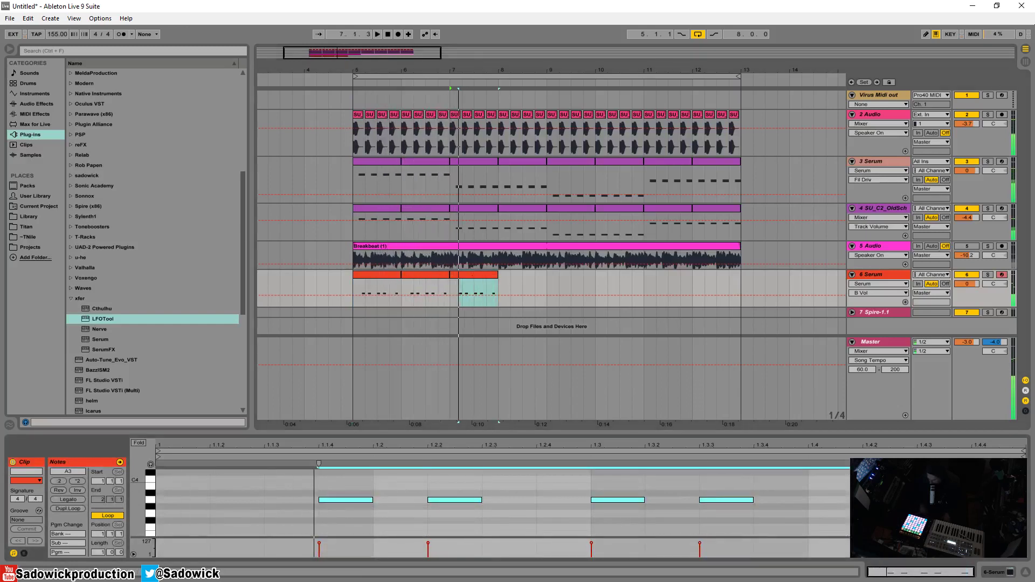
{"action": "key", "text": "Up"}
{"action": "key", "text": "Up"}
{"action": "key", "text": "space"}
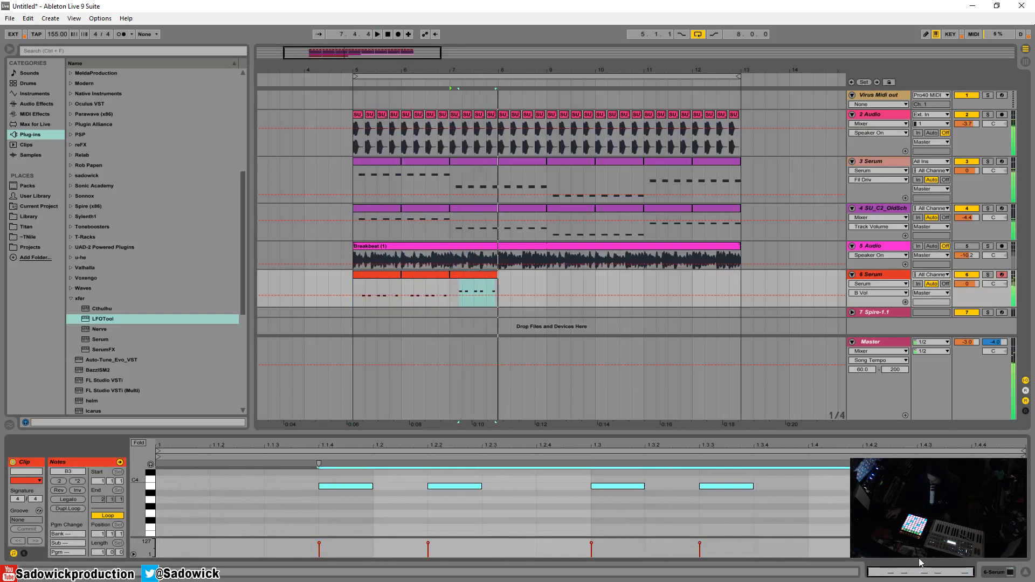
Duplicate the bar 7 supersaw clip into bar 8 and raise all its notes to D4
{"action": "left_click", "coordinate": [489, 275]}
{"action": "key", "text": "ctrl+d"}
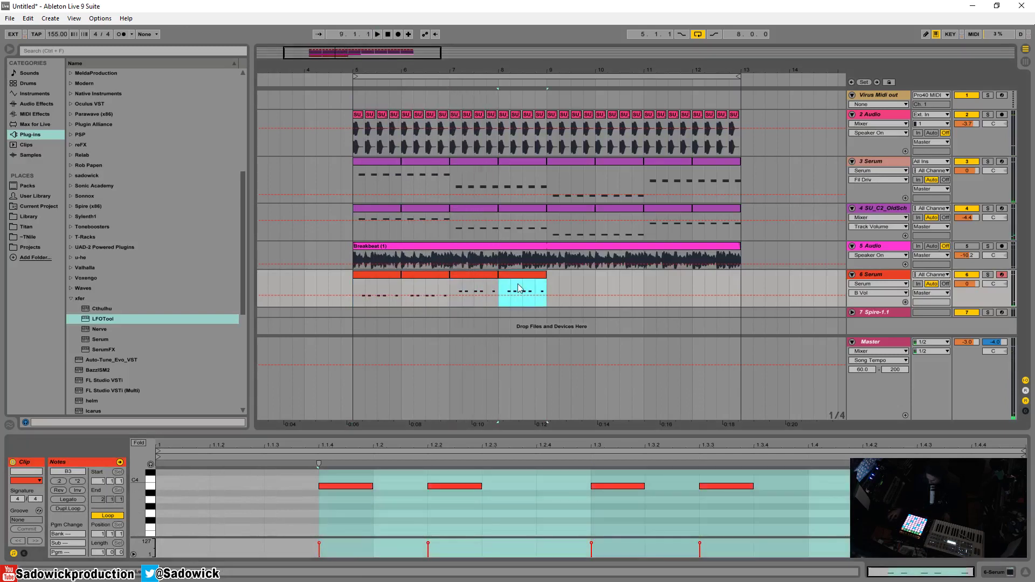
{"action": "left_click", "coordinate": [521, 282]}
{"action": "left_click_drag", "start_coordinate": [329, 505], "coordinate": [828, 456]}
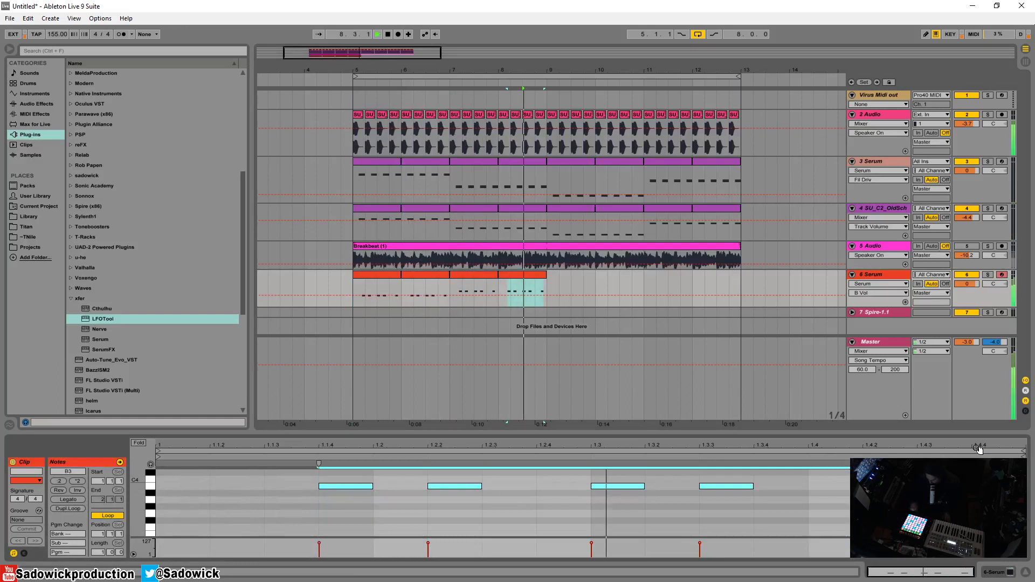
{"action": "key", "text": "Up"}
{"action": "key", "text": "Up"}
{"action": "key", "text": "space"}
{"action": "key", "text": "Up"}
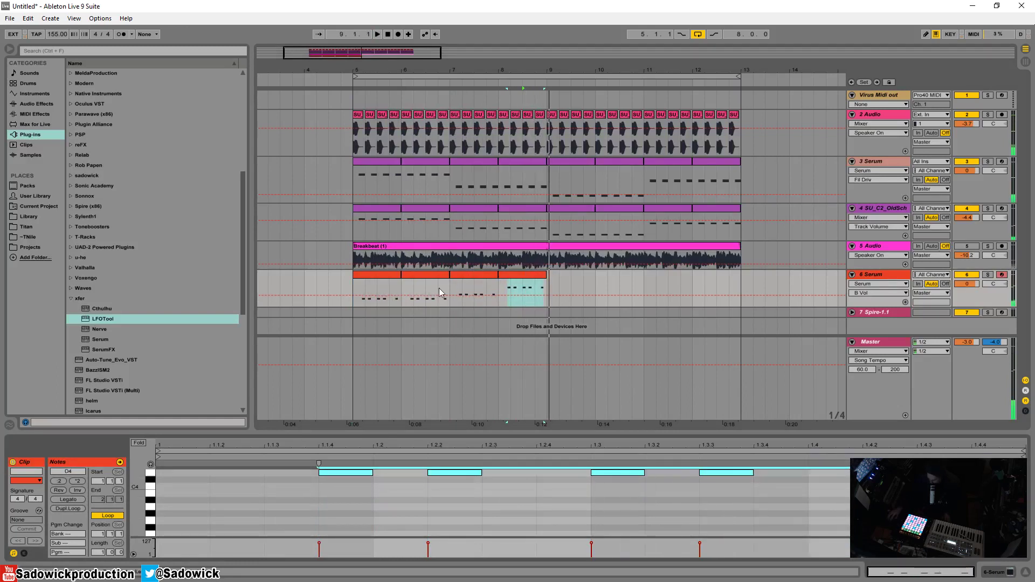
Copy the supersaw clips in bars 5 and 6, paste them at bar 9 and play on from there
{"action": "left_click", "coordinate": [388, 276]}
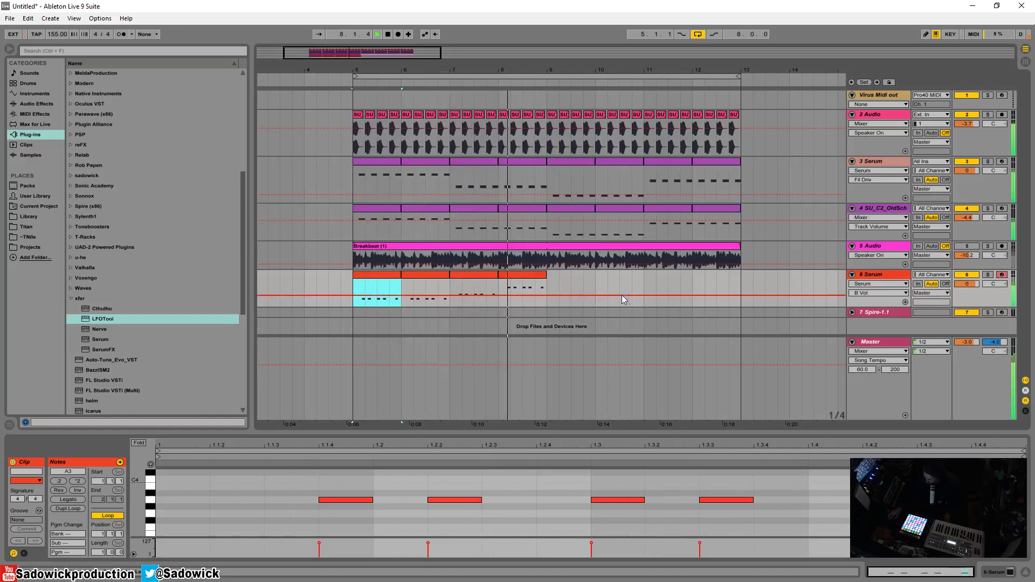
{"action": "key", "text": "space"}
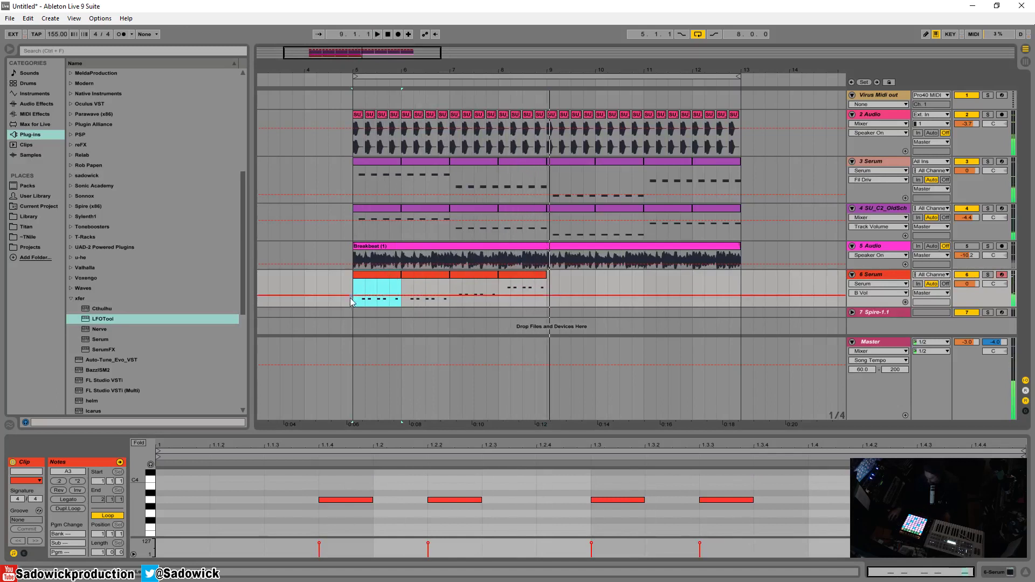
{"action": "left_click_drag", "start_coordinate": [364, 305], "coordinate": [445, 295]}
{"action": "key", "text": "ctrl+c"}
{"action": "left_click", "coordinate": [550, 303]}
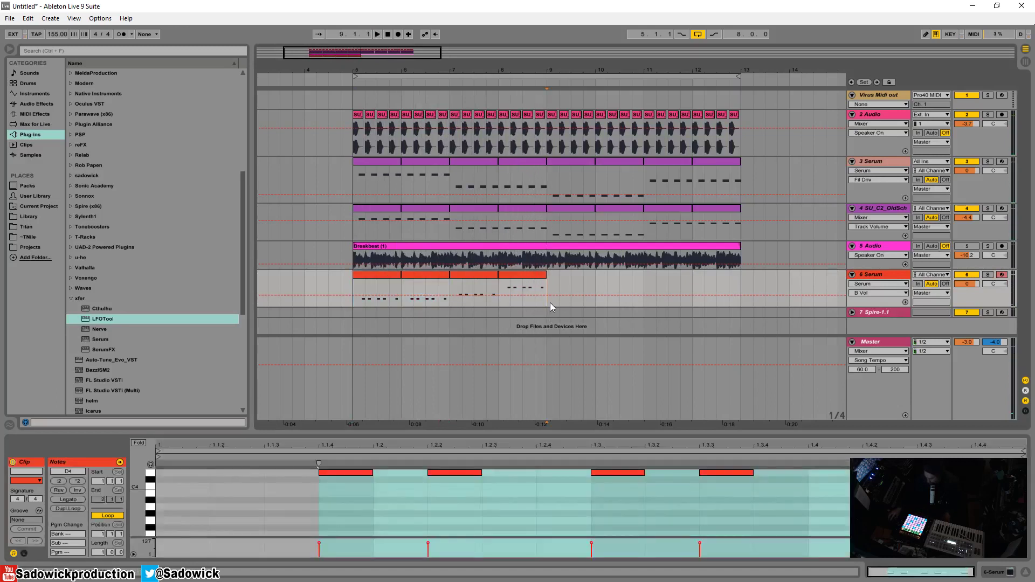
{"action": "key", "text": "ctrl+v"}
{"action": "key", "text": "space"}
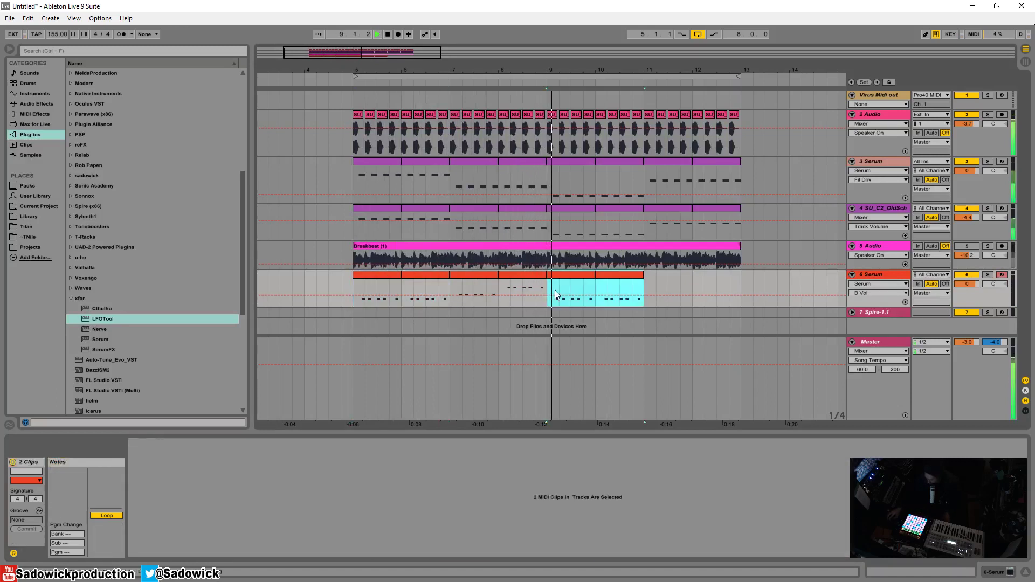
Duplicate the bar 10 supersaw clip into bar 11 and raise all its notes five semitones to D4
{"action": "left_click", "coordinate": [621, 276]}
{"action": "key", "text": "space"}
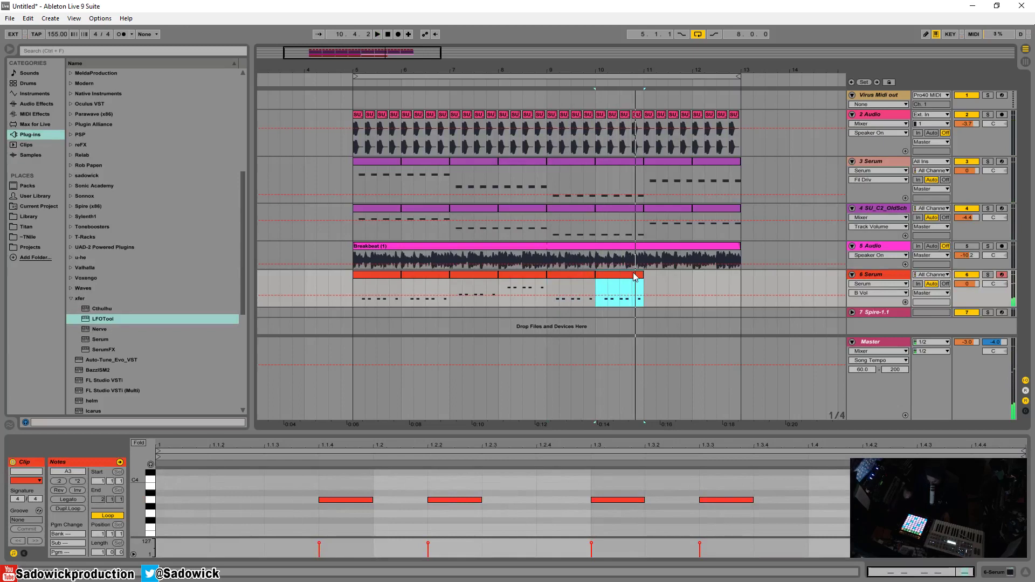
{"action": "key", "text": "ctrl+d"}
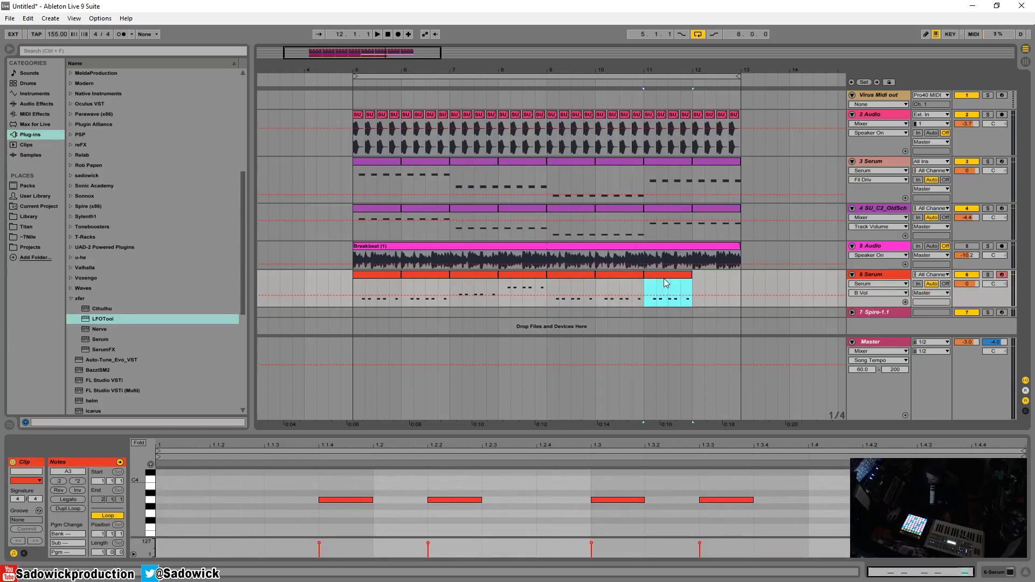
{"action": "key", "text": "space"}
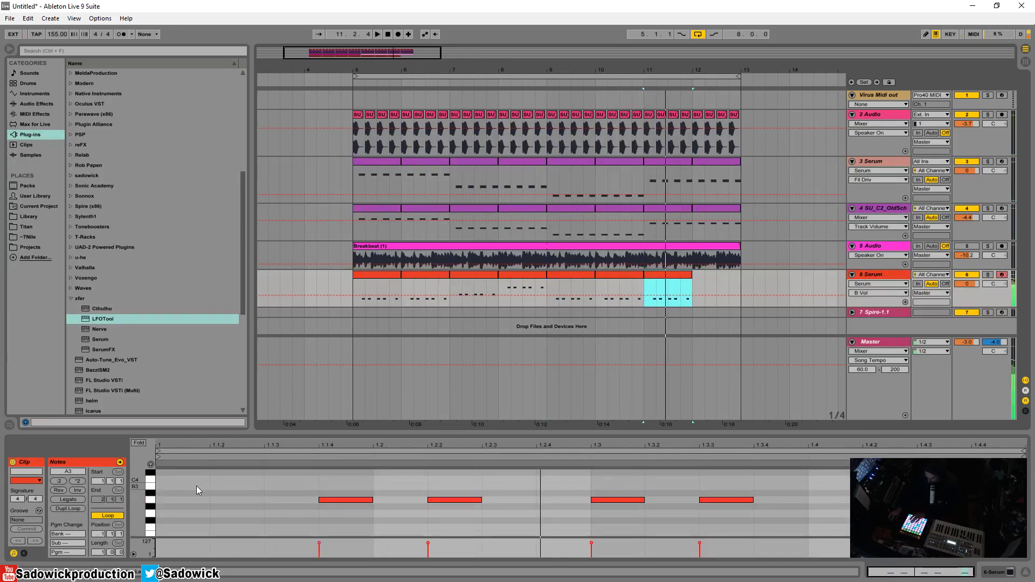
{"action": "left_click_drag", "start_coordinate": [142, 497], "coordinate": [131, 511]}
{"action": "left_click_drag", "start_coordinate": [361, 484], "coordinate": [949, 530]}
{"action": "key", "text": "Up"}
{"action": "key", "text": "Up"}
{"action": "key", "text": "Up"}
{"action": "key", "text": "Up"}
{"action": "key", "text": "Up"}
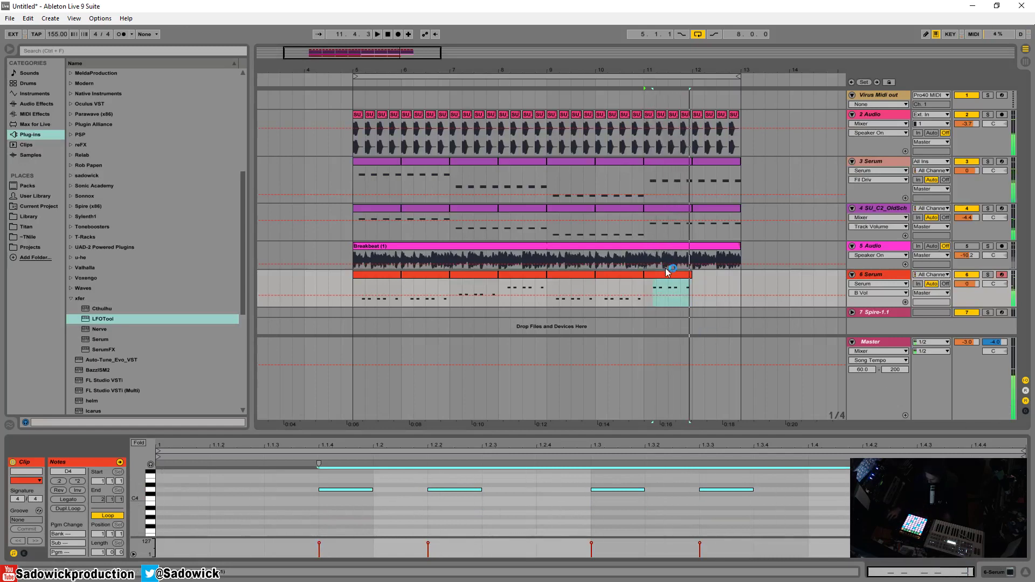
Duplicate the bar 11 supersaw clip into bar 12 and lower all its notes to C4
{"action": "left_click", "coordinate": [726, 279]}
{"action": "key", "text": "space"}
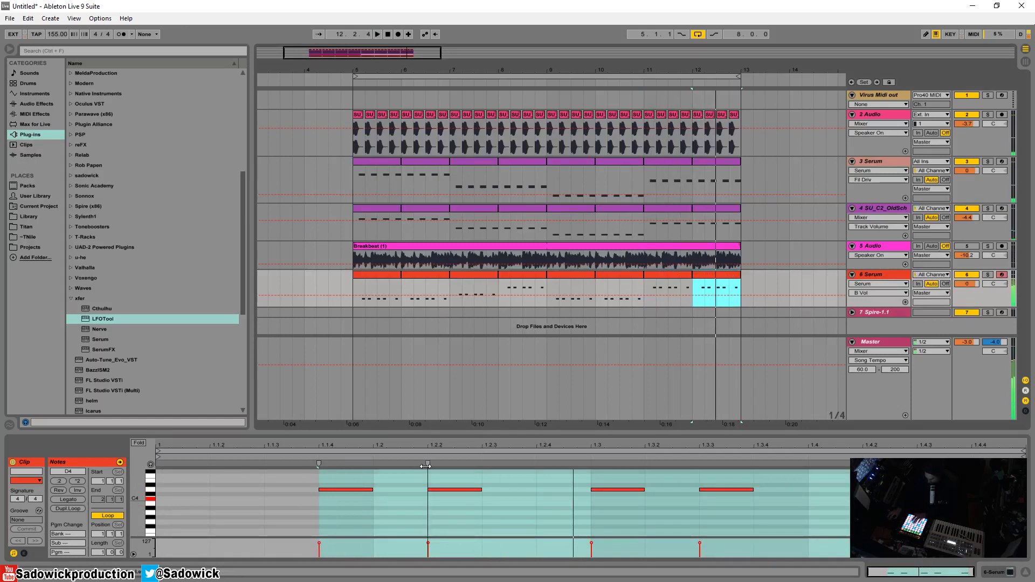
{"action": "left_click_drag", "start_coordinate": [328, 471], "coordinate": [989, 519]}
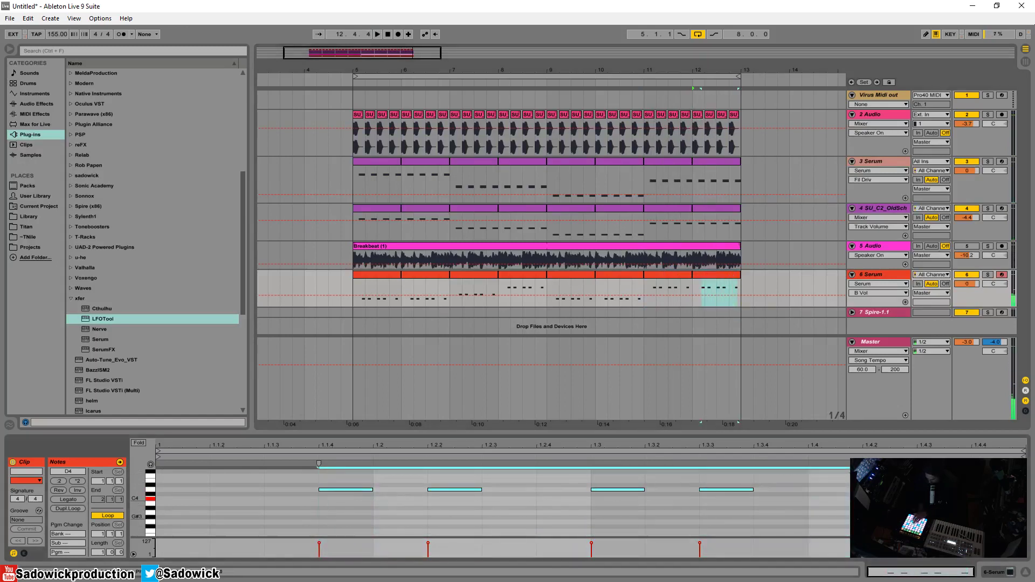
{"action": "key", "text": "Down"}
{"action": "key", "text": "Down"}
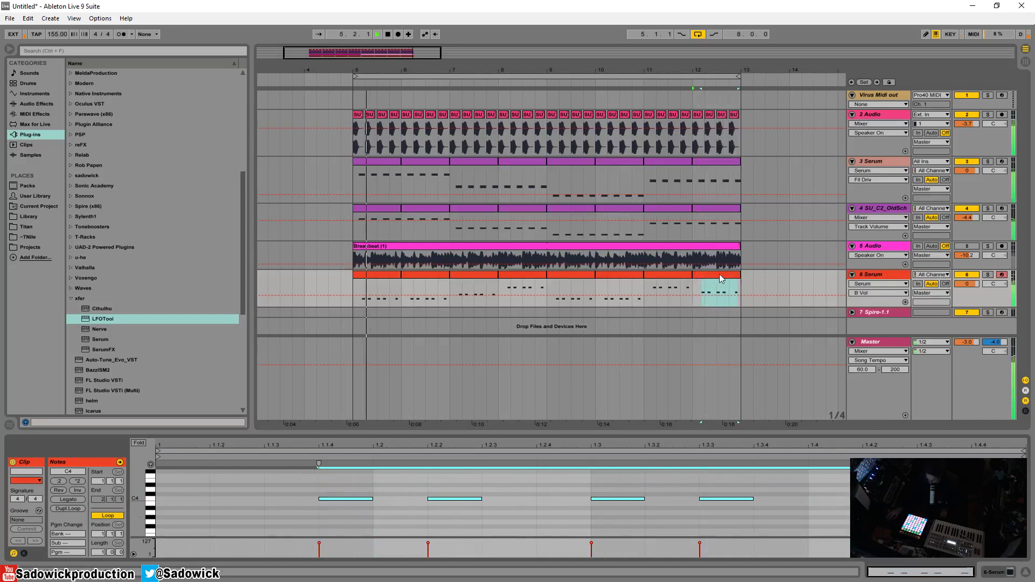
Lower the notes from 1.3 onward in the bar 12 clip to B3 and play the loop from bar 5
{"action": "left_click", "coordinate": [665, 287]}
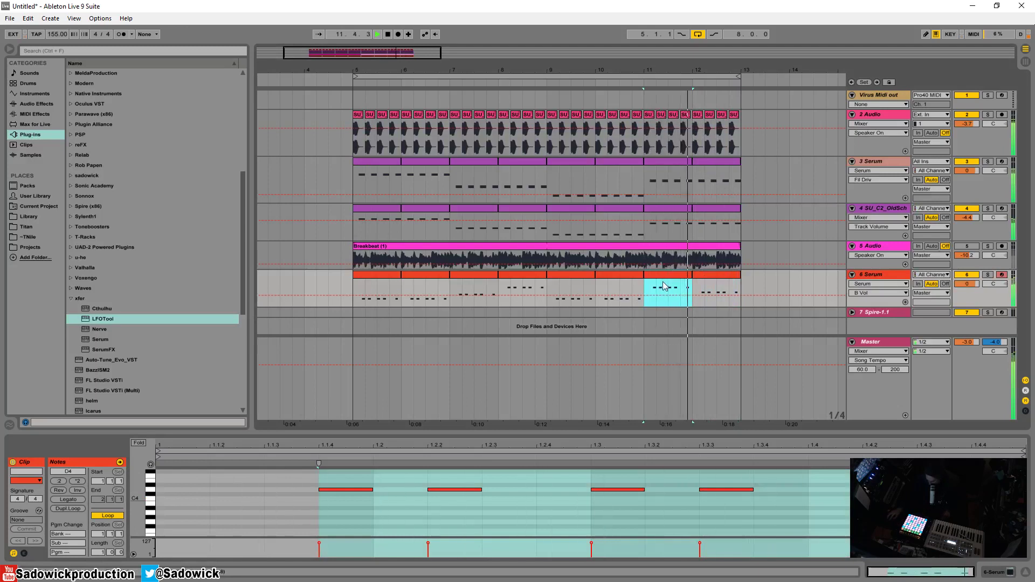
{"action": "left_click", "coordinate": [731, 281]}
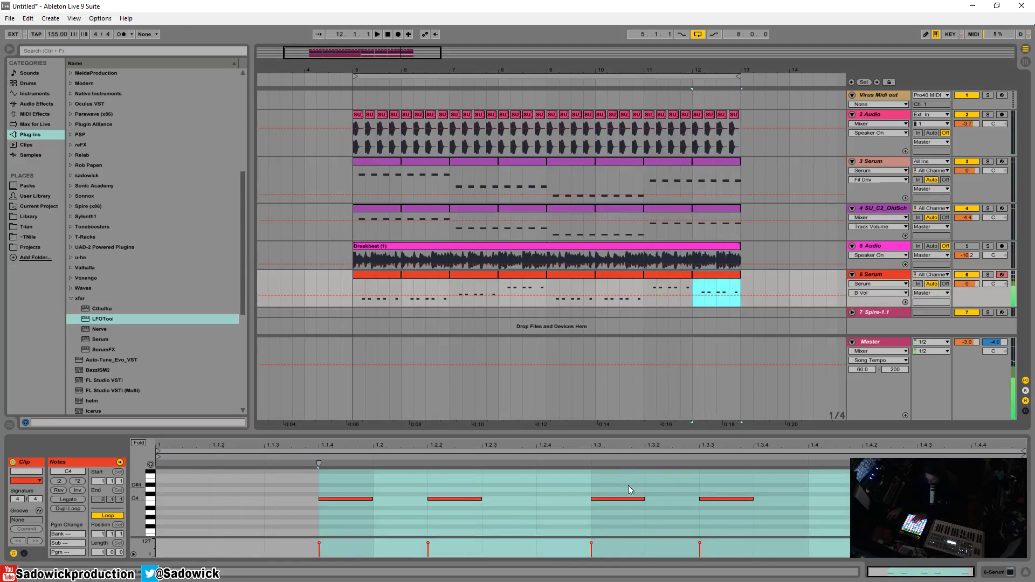
{"action": "left_click_drag", "start_coordinate": [142, 514], "coordinate": [141, 513]}
{"action": "left_click_drag", "start_coordinate": [698, 476], "coordinate": [863, 508]}
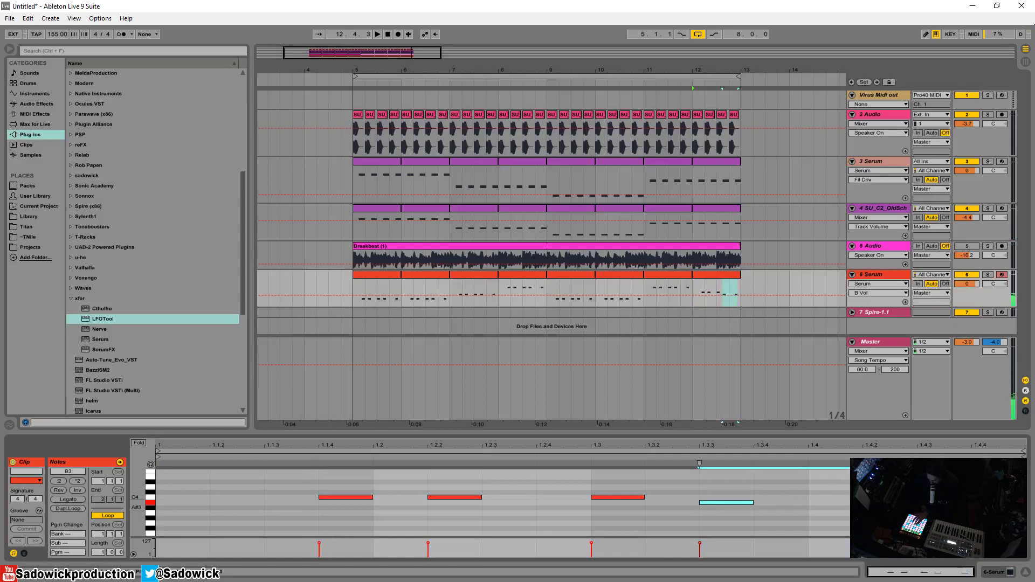
{"action": "key", "text": "space"}
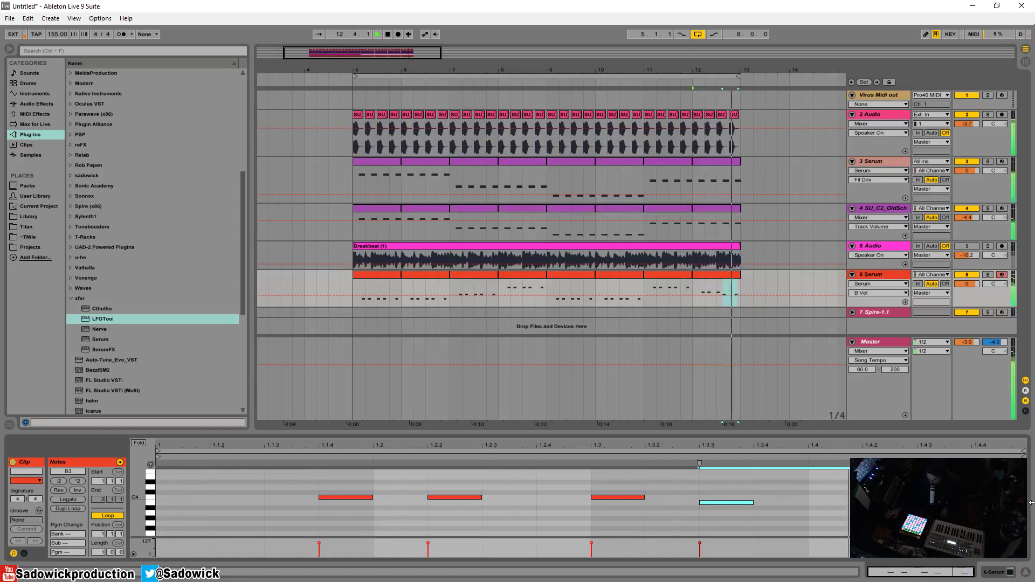
{"action": "key", "text": "space"}
{"action": "left_click", "coordinate": [625, 497]}
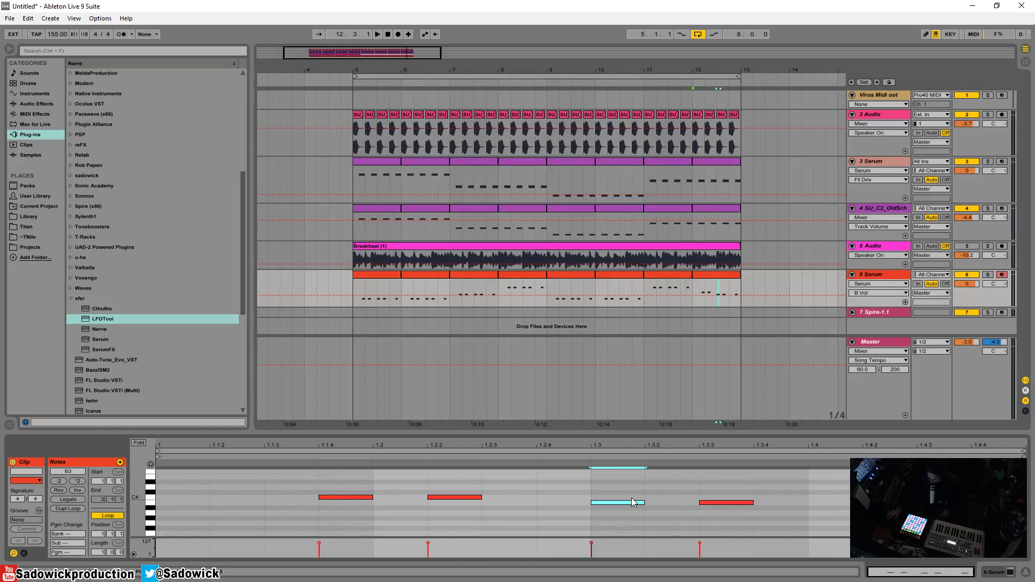
{"action": "left_click_drag", "start_coordinate": [390, 67], "coordinate": [389, 50]}
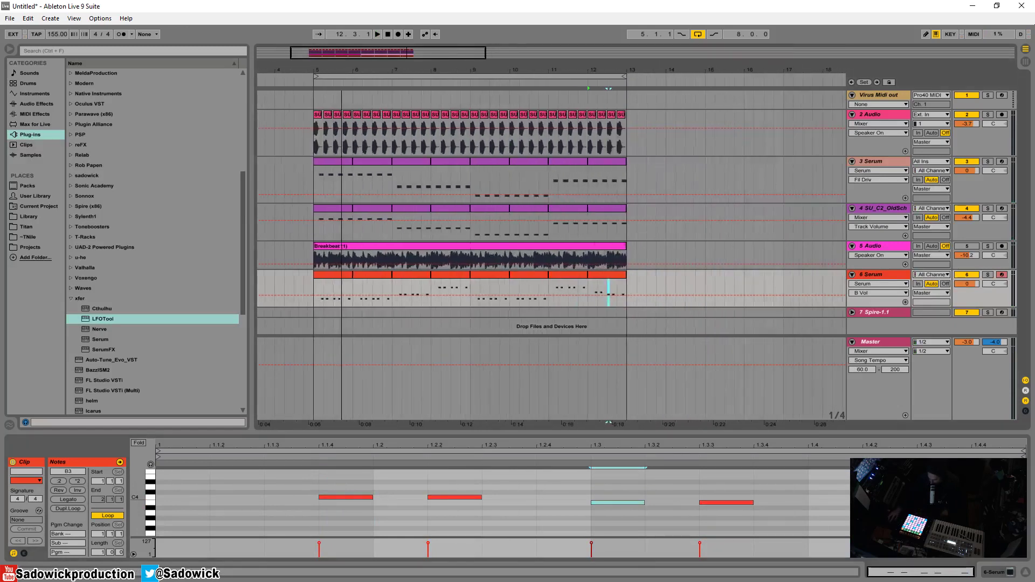
{"action": "left_click", "coordinate": [327, 277]}
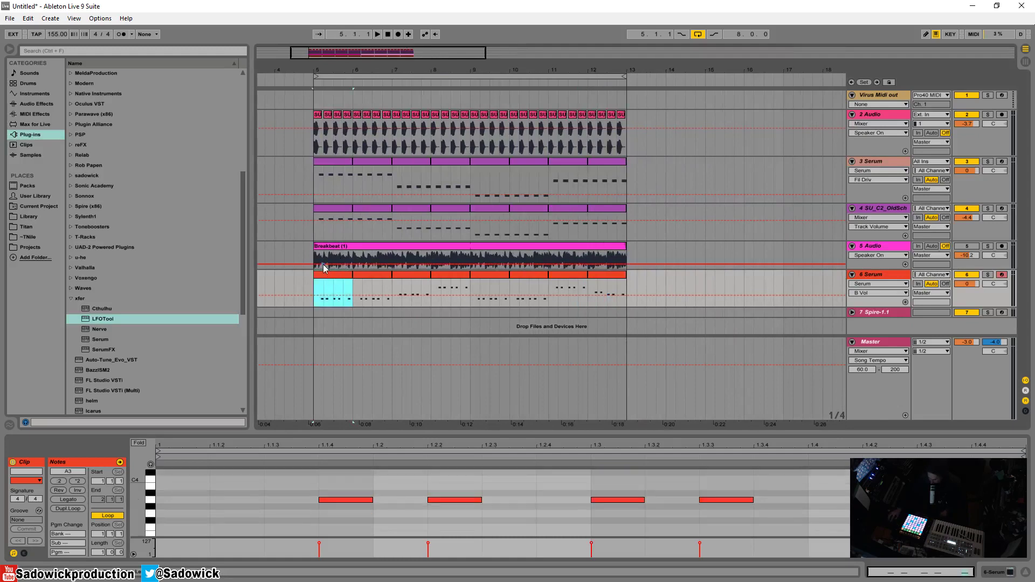
{"action": "key", "text": "space"}
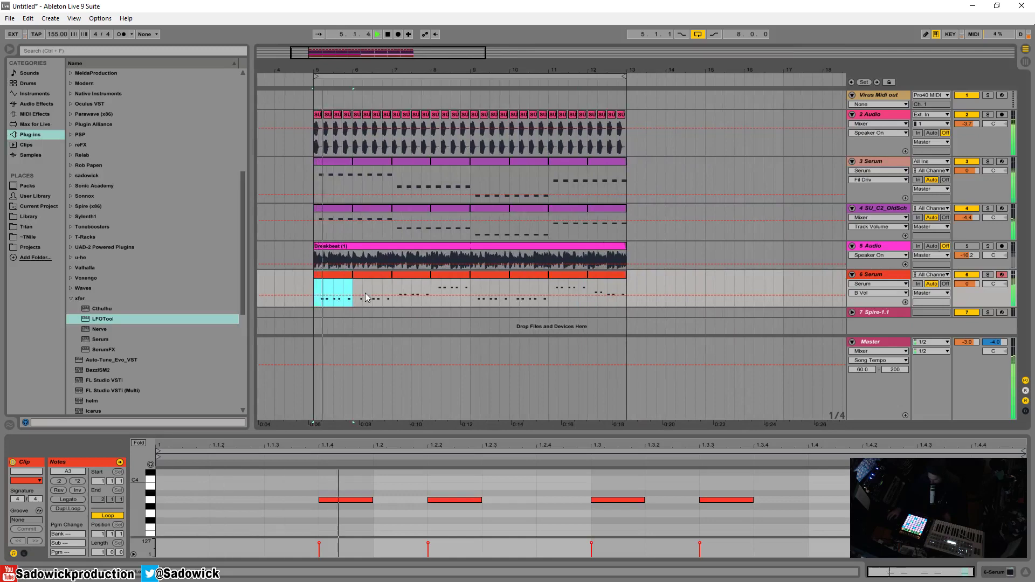
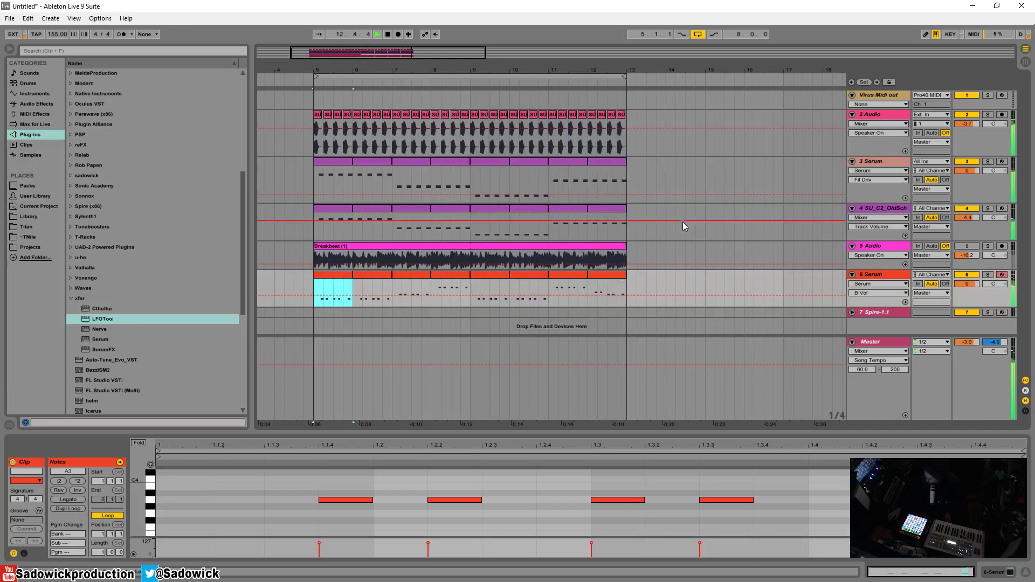
Consolidate the eight supersaw clips in bars 5 to 12 into one clip and place a duplicate of it at bar 17
{"action": "left_click_drag", "start_coordinate": [627, 300], "coordinate": [313, 300]}
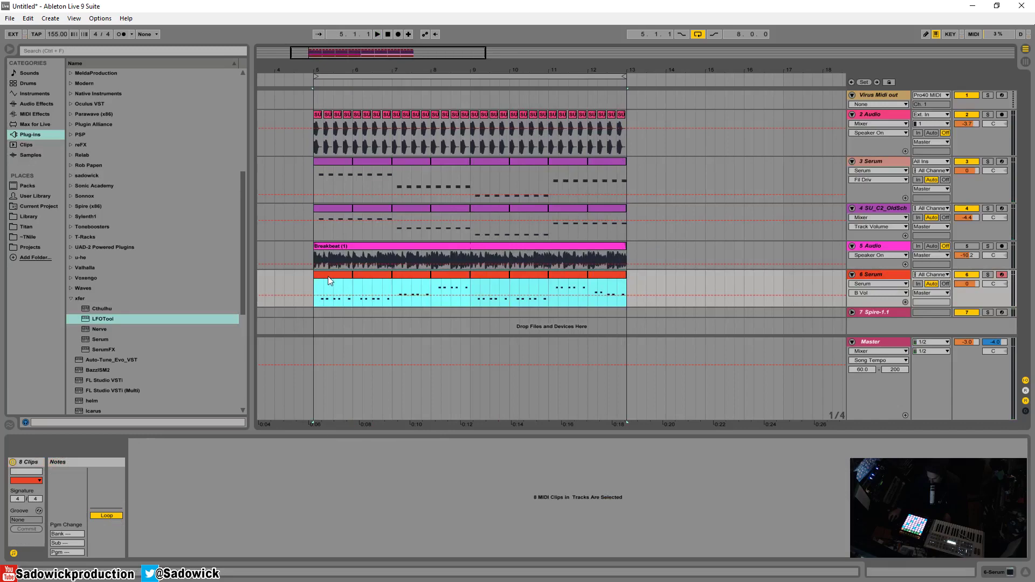
{"action": "right_click", "coordinate": [328, 276]}
{"action": "left_click", "coordinate": [356, 344]}
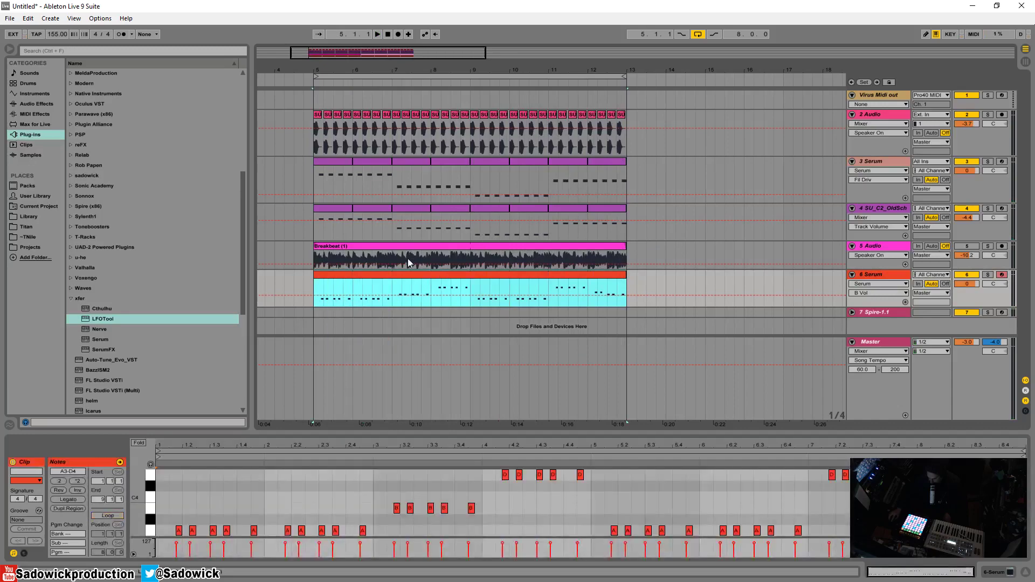
{"action": "key", "text": "ctrl+d"}
{"action": "left_click_drag", "start_coordinate": [398, 71], "coordinate": [397, 30]}
{"action": "left_click_drag", "start_coordinate": [402, 275], "coordinate": [425, 267]}
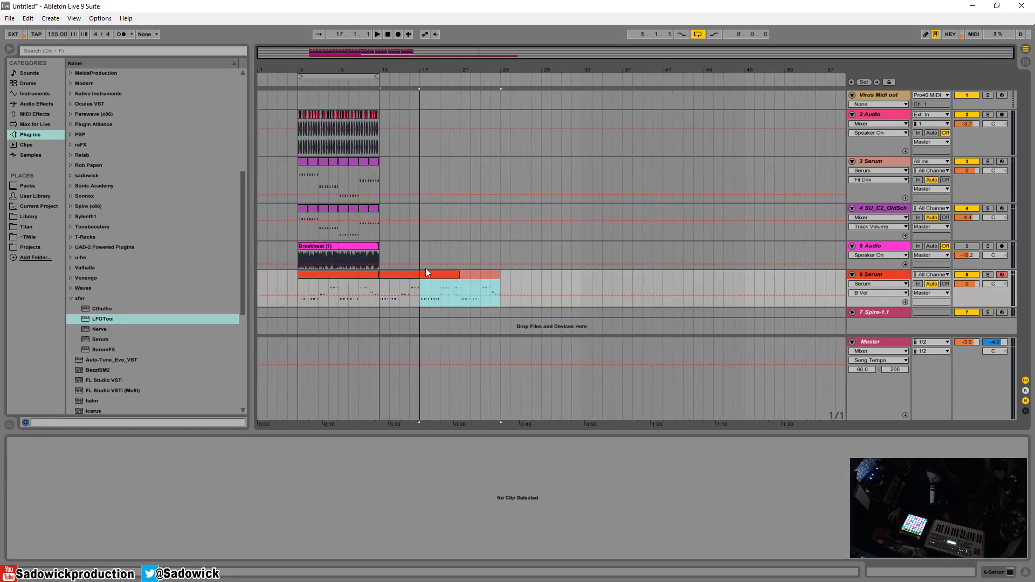
{"action": "left_click_drag", "start_coordinate": [303, 67], "coordinate": [316, 236]}
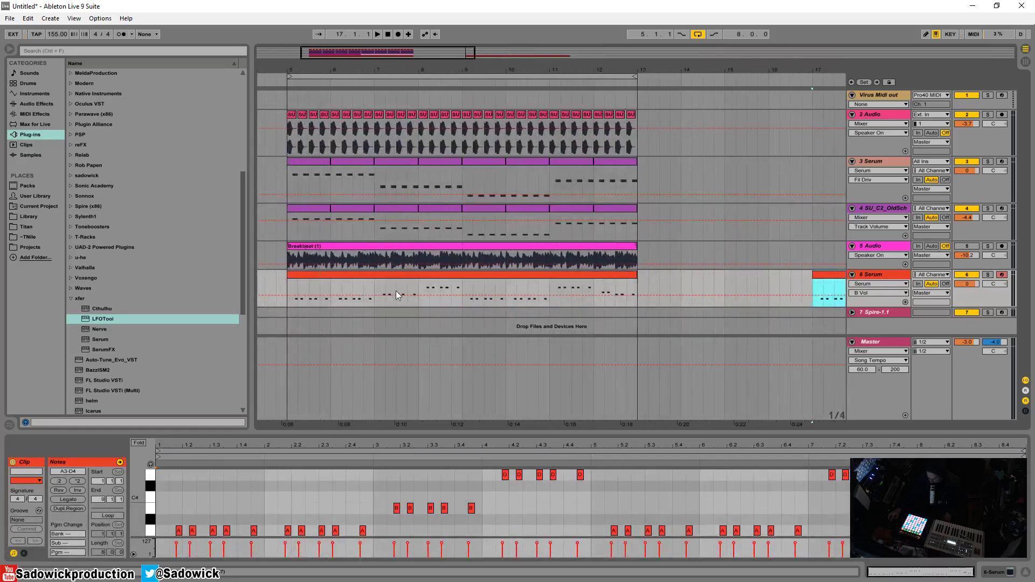
Enlarge the note editor for the consolidated supersaw clip at bar 5 and add a sixteenth-long D4 note at 1.2
{"action": "left_click", "coordinate": [400, 274]}
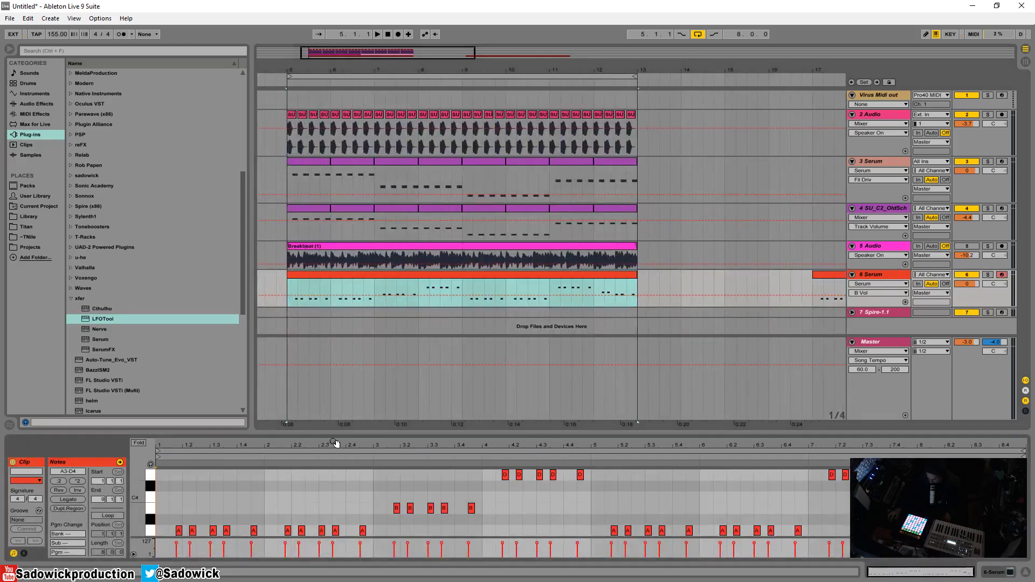
{"action": "left_click_drag", "start_coordinate": [335, 432], "coordinate": [334, 296]}
{"action": "scroll", "coordinate": [237, 335], "scroll_direction": "up", "scroll_amount": 3}
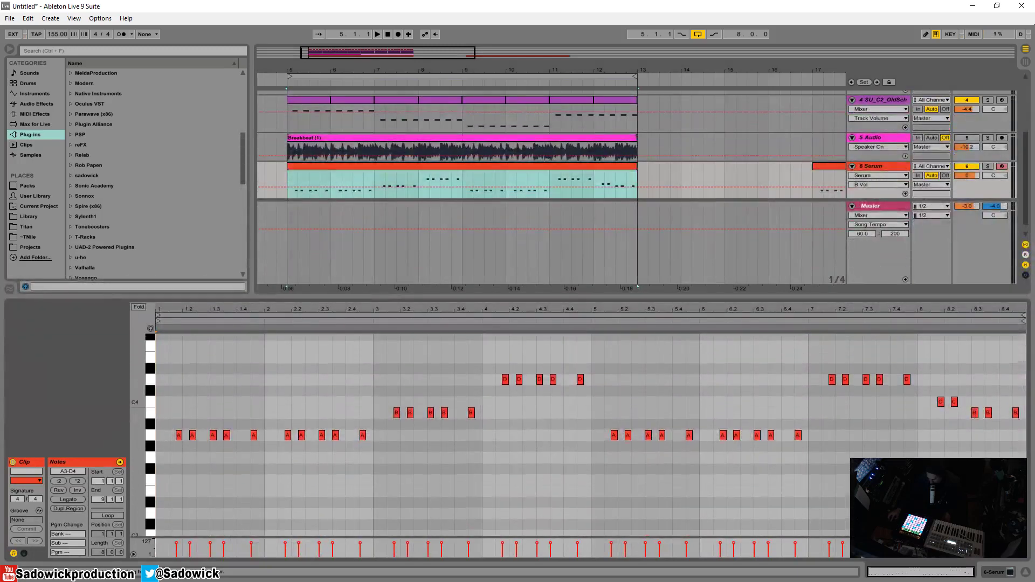
{"action": "right_click", "coordinate": [237, 335]}
{"action": "left_click", "coordinate": [255, 438]}
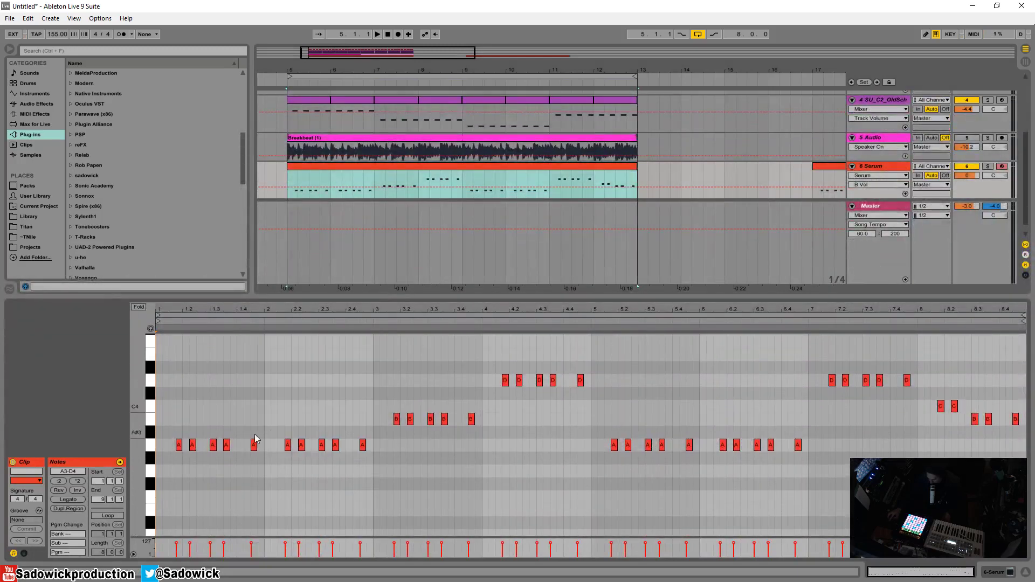
{"action": "left_click_drag", "start_coordinate": [190, 311], "coordinate": [190, 343]}
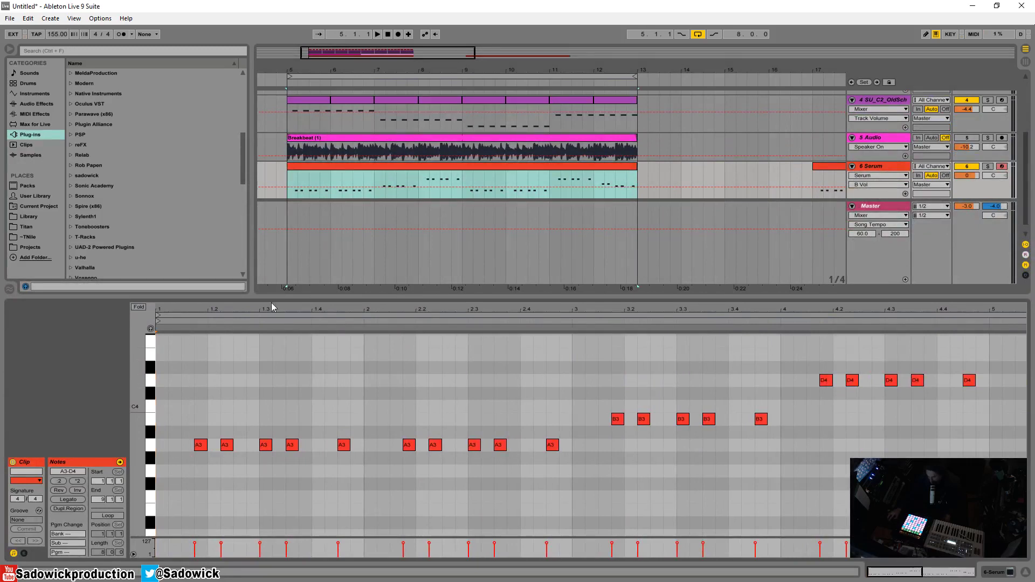
{"action": "double_click", "coordinate": [215, 380]}
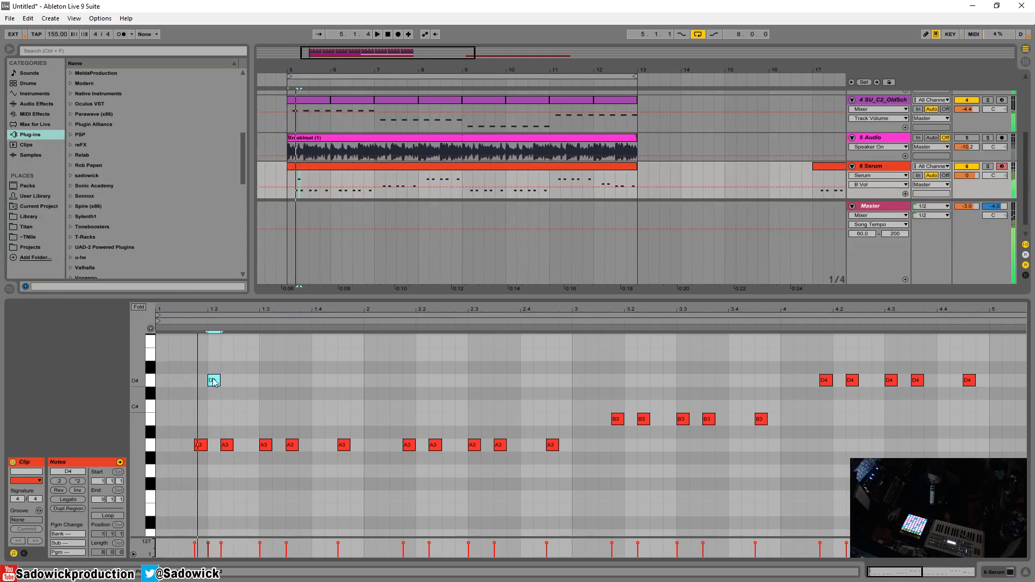
Move the D4 note to C4 at 1.2.3 and add sixteenth-long C4 notes at 1.4.1, 2.2.4 and 2.4.1 in the supersaw clip
{"action": "left_click_drag", "start_coordinate": [221, 384], "coordinate": [241, 409]}
{"action": "key", "text": "space"}
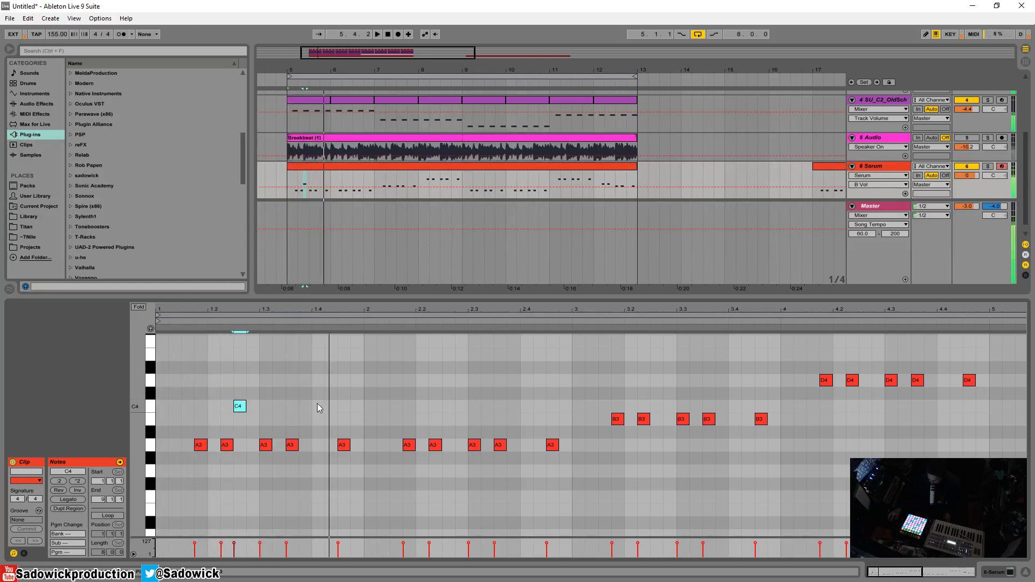
{"action": "double_click", "coordinate": [313, 406]}
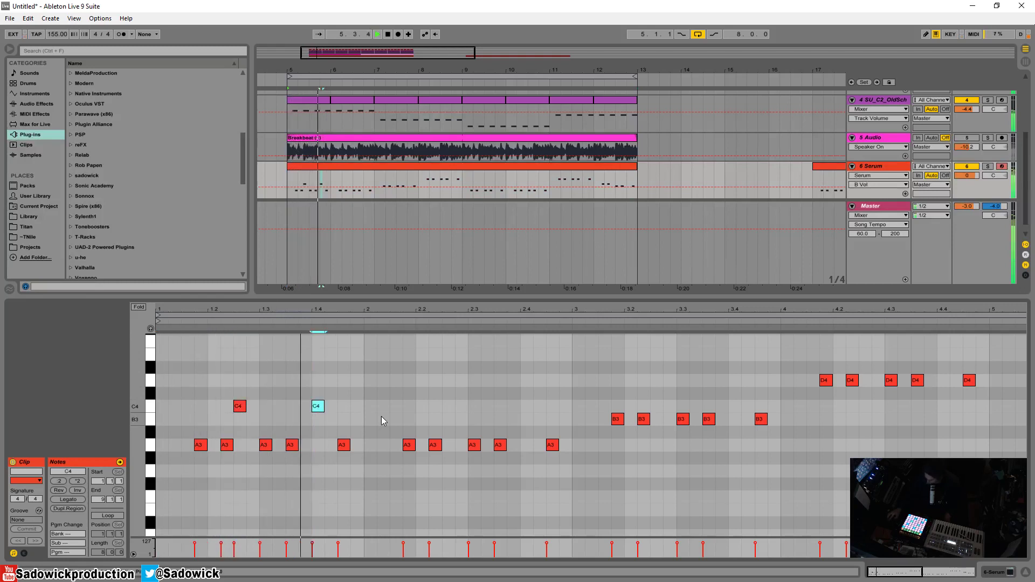
{"action": "double_click", "coordinate": [457, 406]}
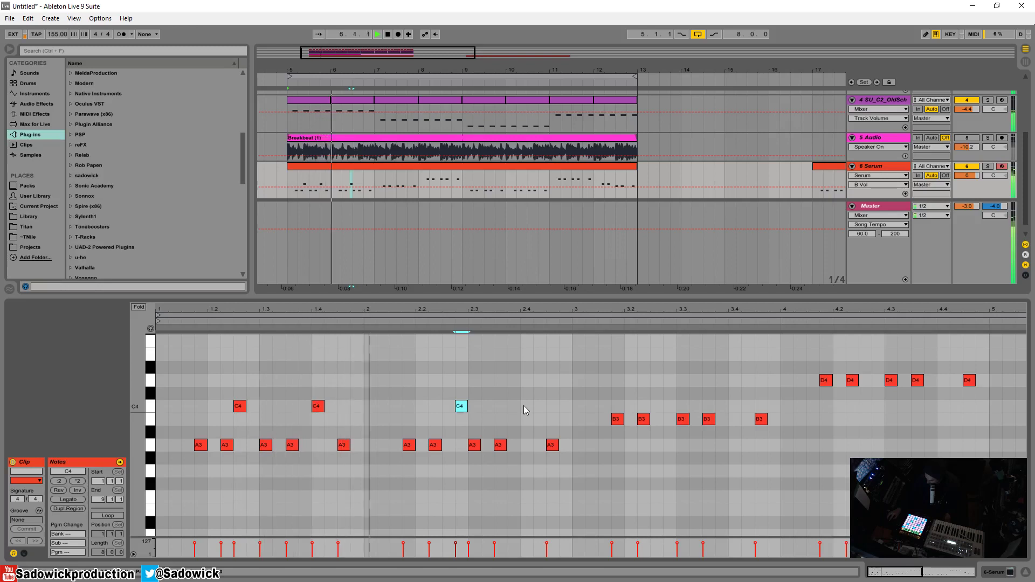
{"action": "double_click", "coordinate": [539, 408]}
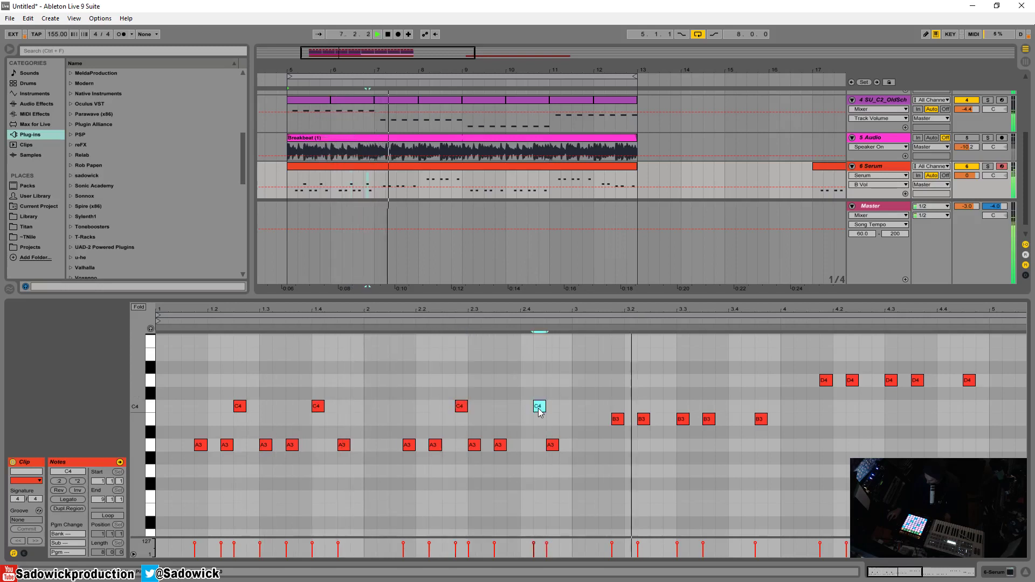
{"action": "left_click_drag", "start_coordinate": [540, 411], "coordinate": [529, 413]}
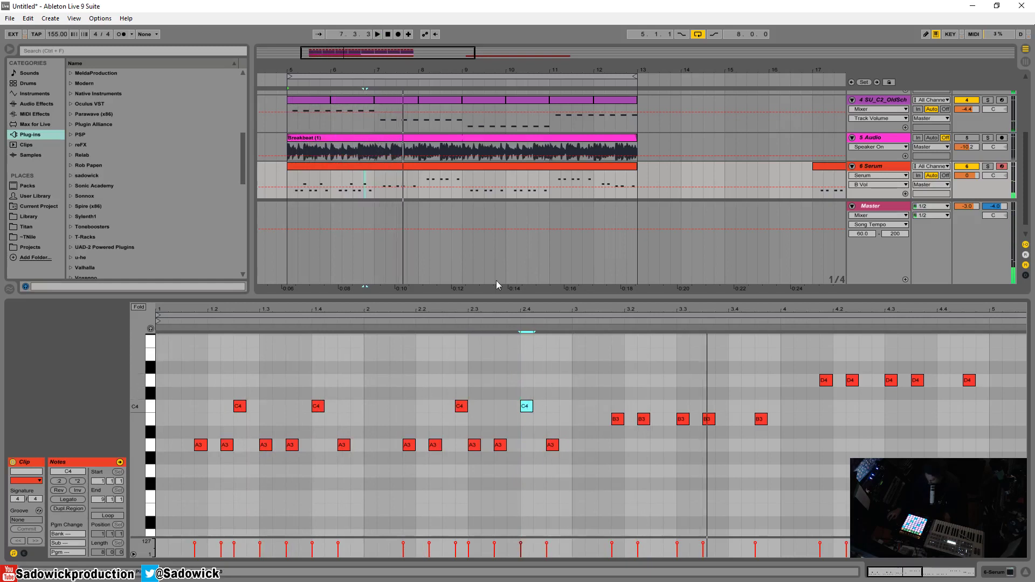
Duplicate the two C4 notes of bar 2 into bar 3 of the supersaw clip and play the result
{"action": "left_click_drag", "start_coordinate": [484, 311], "coordinate": [327, 281]}
{"action": "scroll", "coordinate": [309, 354], "scroll_direction": "up", "scroll_amount": 1}
{"action": "scroll", "coordinate": [310, 356], "scroll_direction": "down", "scroll_amount": 1}
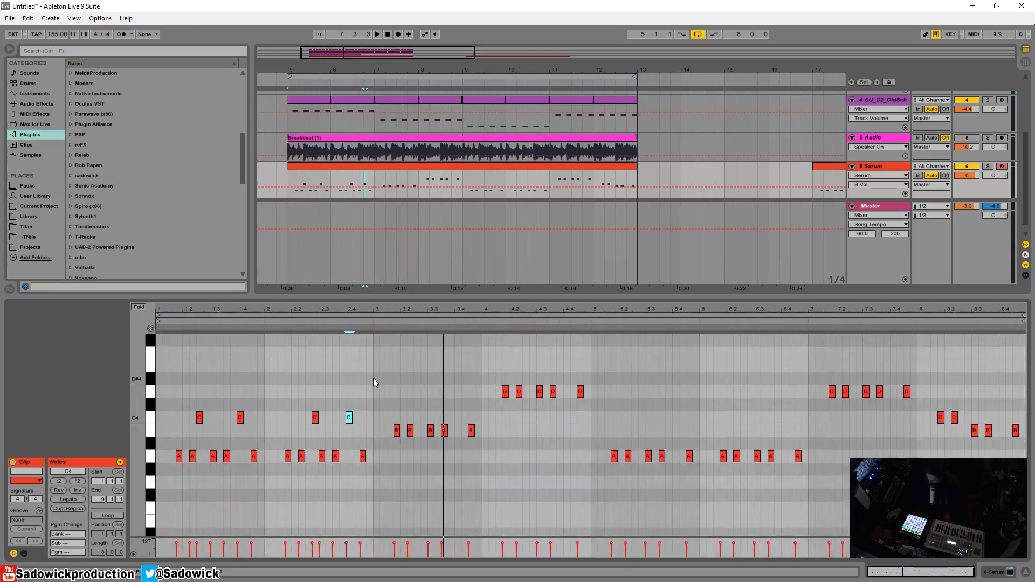
{"action": "left_click_drag", "start_coordinate": [371, 389], "coordinate": [286, 422]}
{"action": "key", "text": "ctrl+d"}
{"action": "key", "text": "space"}
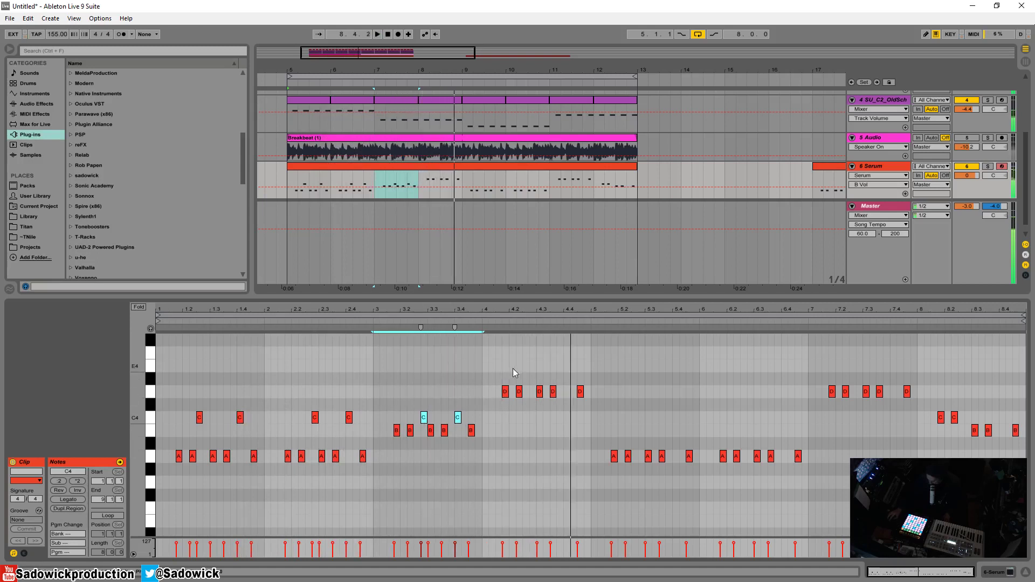
{"action": "double_click", "coordinate": [514, 418]}
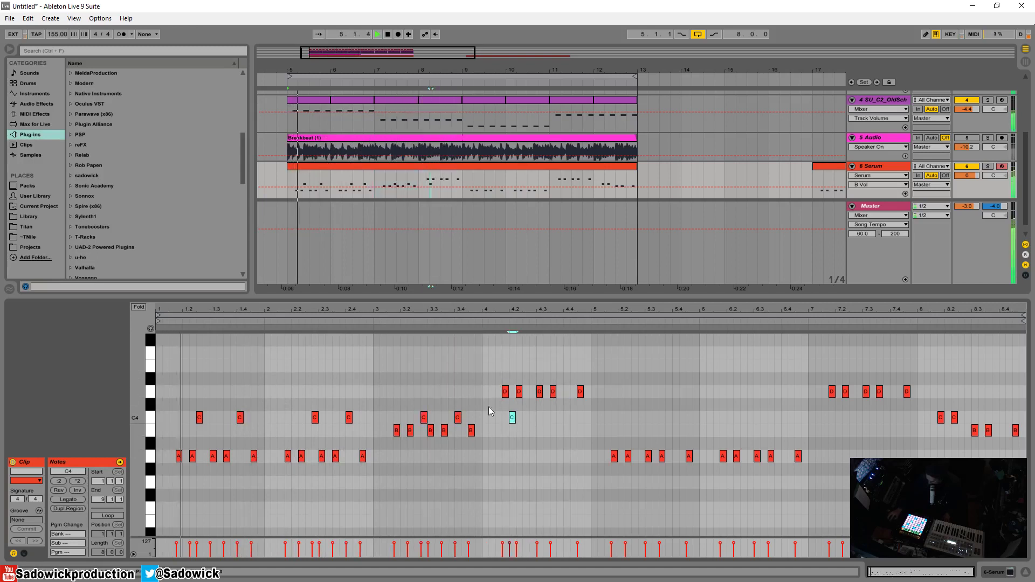
{"action": "left_click", "coordinate": [387, 323]}
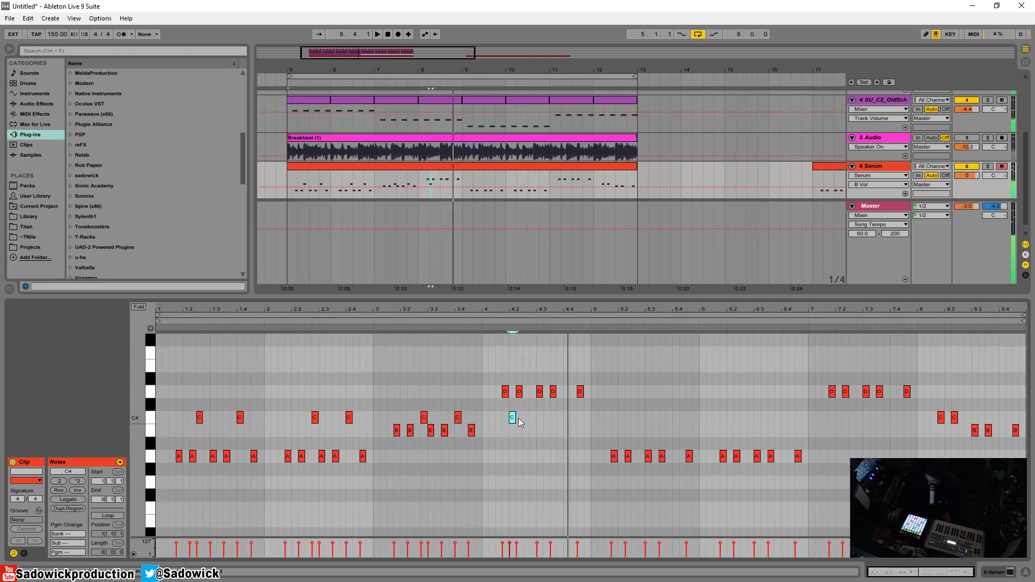
{"action": "key", "text": "space"}
{"action": "key", "text": "Delete"}
Duplicate bar 3's two C4 notes into bar 4, lower the copies to B3 and play the loop
{"action": "left_click_drag", "start_coordinate": [483, 407], "coordinate": [369, 418]}
{"action": "key", "text": "ctrl+d"}
{"action": "key", "text": "Down"}
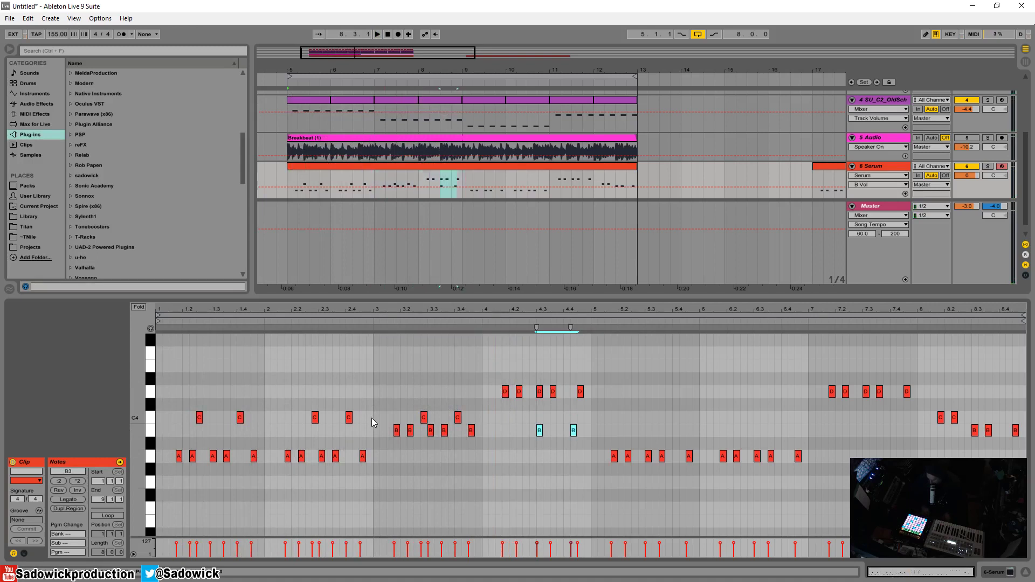
{"action": "key", "text": "space"}
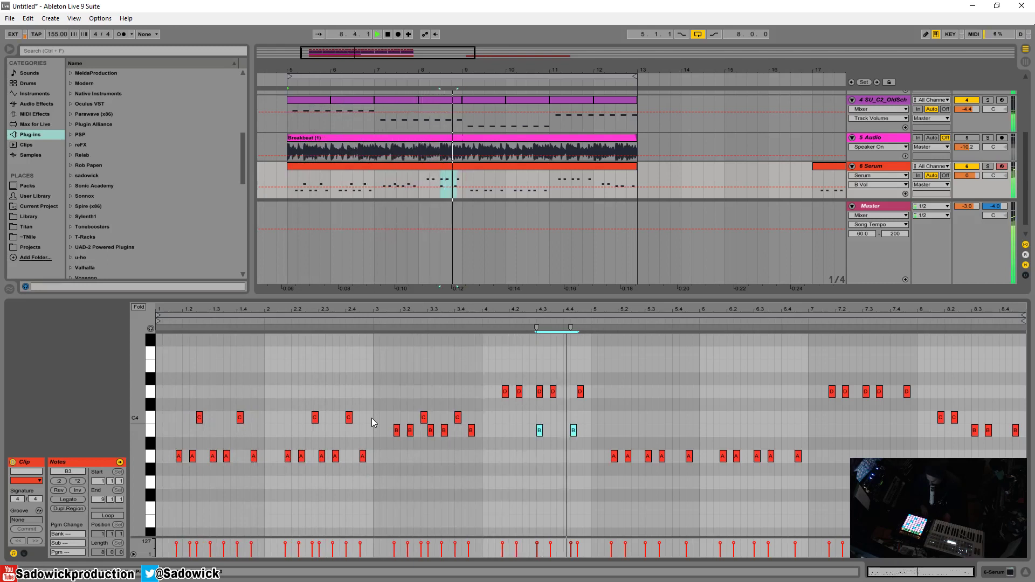
Try the two added bar 4 notes at C#4, shift them one sixteenth earlier and return them to B3, playing from late bar 3
{"action": "key", "text": "Up"}
{"action": "key", "text": "Up"}
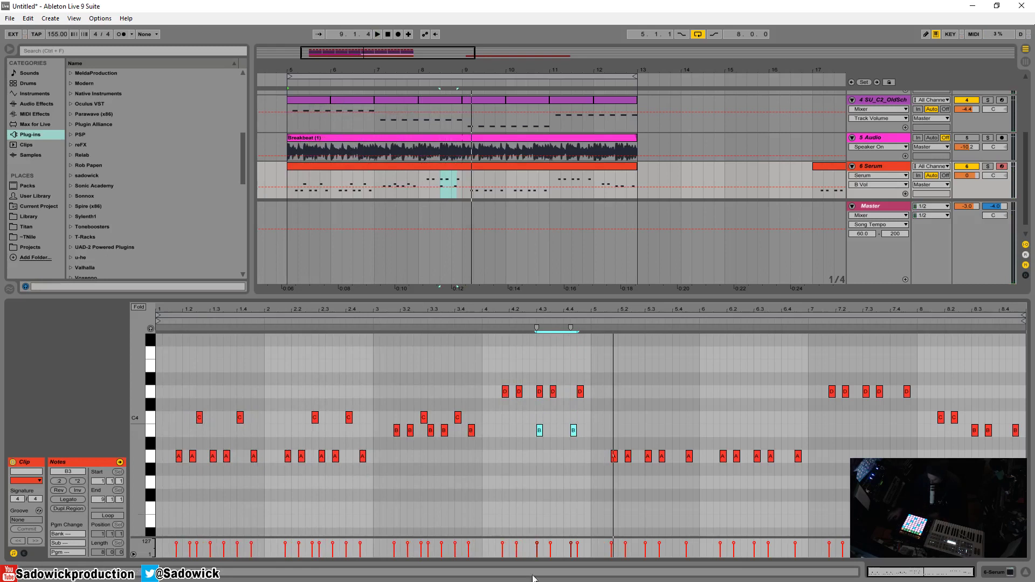
{"action": "key", "text": "Left"}
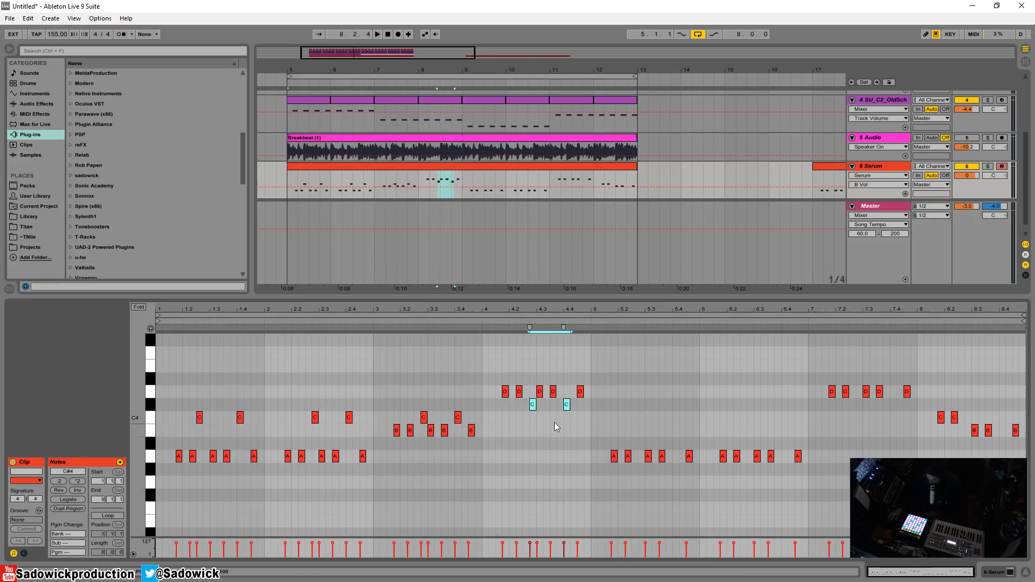
{"action": "key", "text": "Down"}
{"action": "key", "text": "Down"}
{"action": "left_click", "coordinate": [465, 324]}
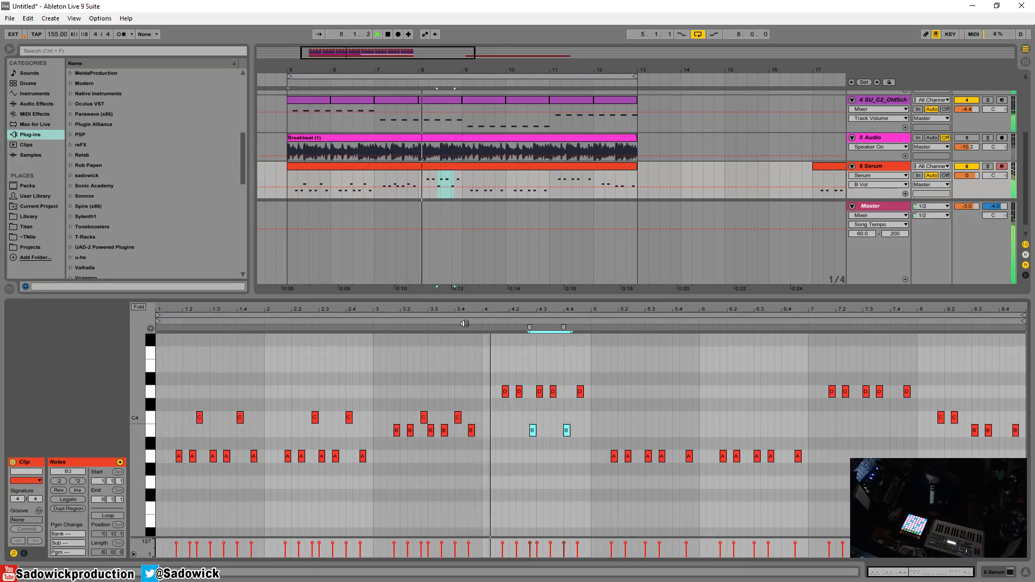
Raise the two added bar 4 notes to E4, auditioning F4 as an alternative, and play the clip from its start
{"action": "key", "text": "Up"}
{"action": "key", "text": "Up"}
{"action": "key", "text": "Up"}
{"action": "key", "text": "Up"}
{"action": "key", "text": "Up"}
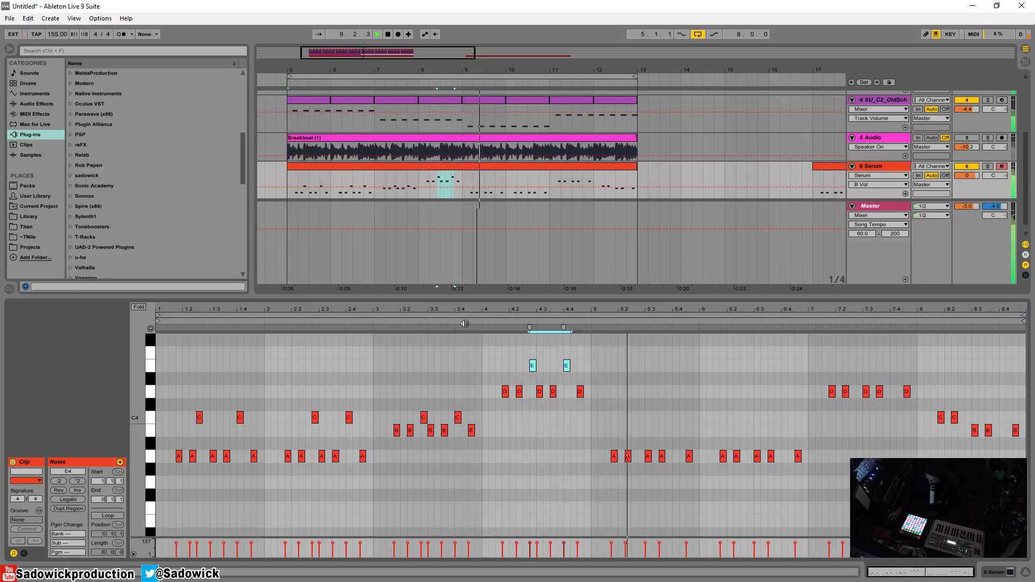
{"action": "left_click", "coordinate": [465, 324]}
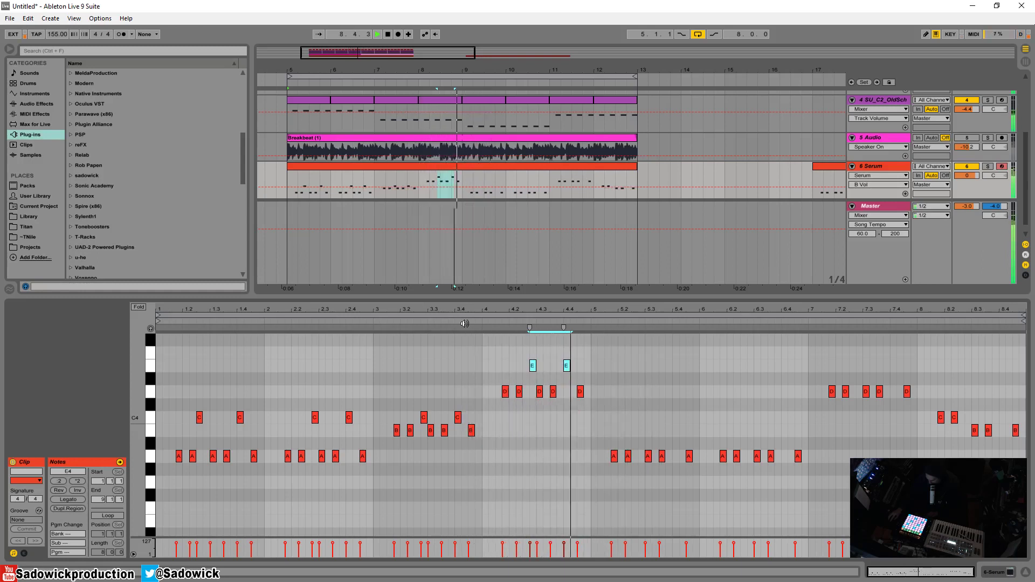
{"action": "left_click", "coordinate": [465, 323]}
{"action": "key", "text": "Up"}
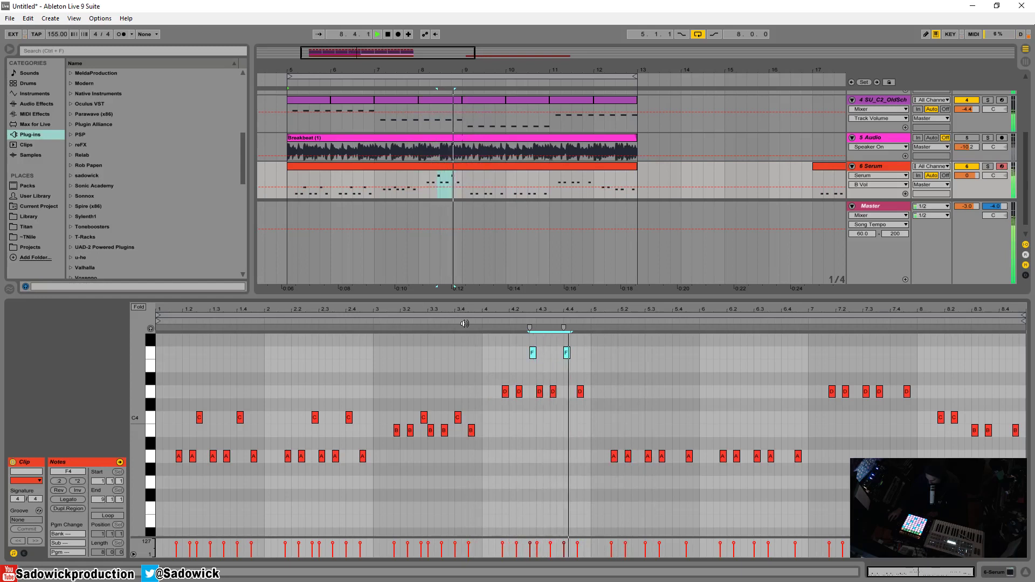
{"action": "key", "text": "Down"}
{"action": "left_click", "coordinate": [157, 324]}
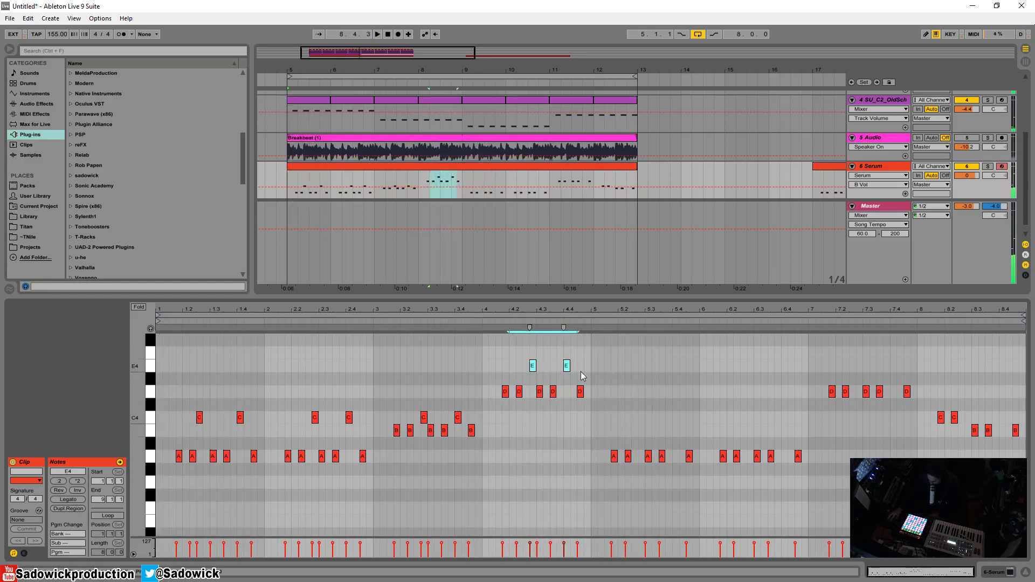
Delete the added E4 notes in bar 4 and the added C4 notes in bars 1 to 3
{"action": "key", "text": "Delete"}
{"action": "left_click_drag", "start_coordinate": [409, 411], "coordinate": [465, 425]}
{"action": "key", "text": "Delete"}
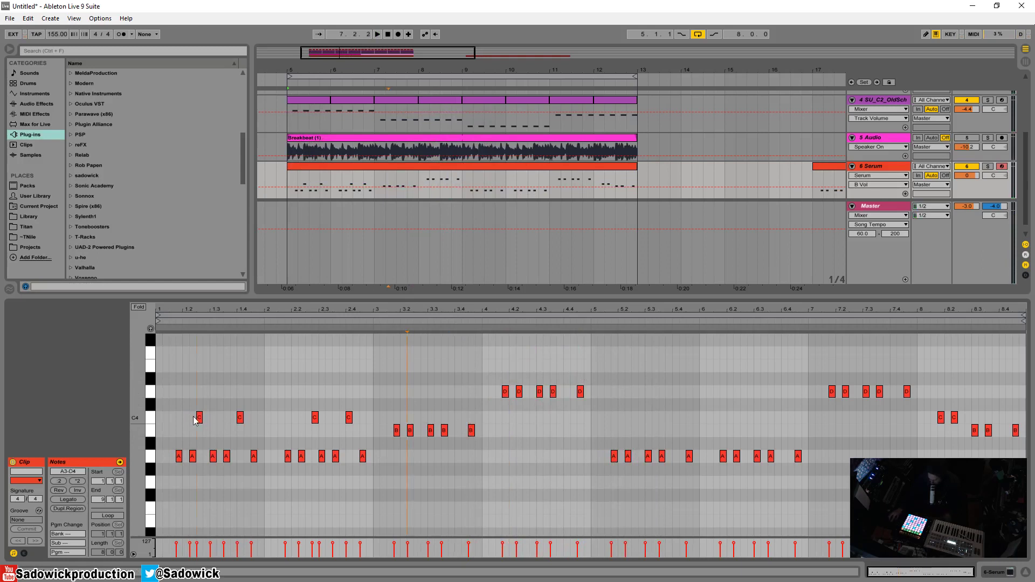
{"action": "left_click_drag", "start_coordinate": [195, 421], "coordinate": [361, 419]}
{"action": "key", "text": "Delete"}
Add a sixteenth-long A2 note at the very start of the supersaw clip and play it
{"action": "scroll", "coordinate": [280, 409], "scroll_direction": "down", "scroll_amount": 3}
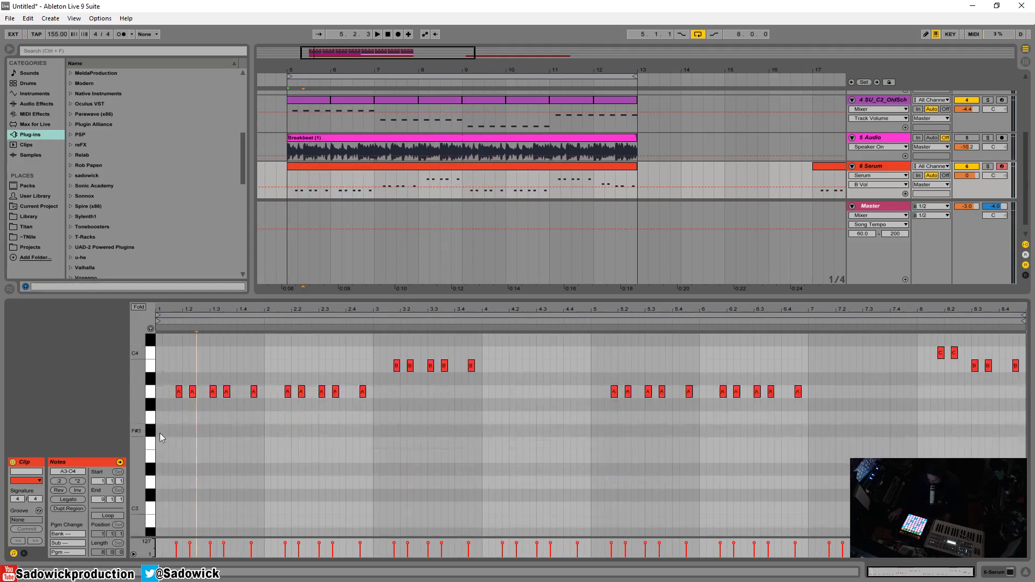
{"action": "mouse_move", "coordinate": [139, 440]}
{"action": "left_mouse_down"}
{"action": "mouse_move", "coordinate": [125, 440]}
{"action": "mouse_move", "coordinate": [139, 441]}
{"action": "left_mouse_up"}
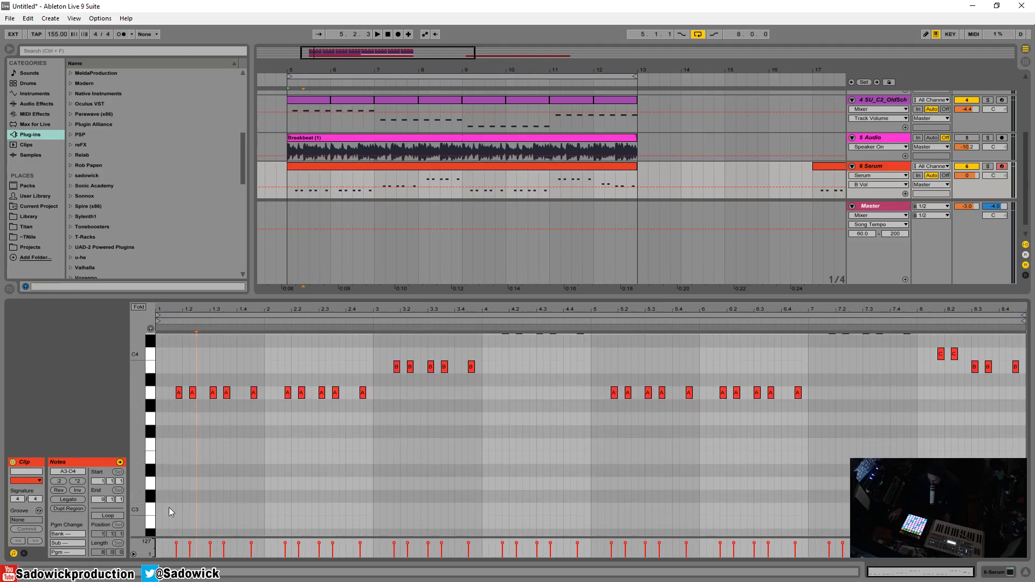
{"action": "scroll", "coordinate": [177, 528], "scroll_direction": "down", "scroll_amount": 2}
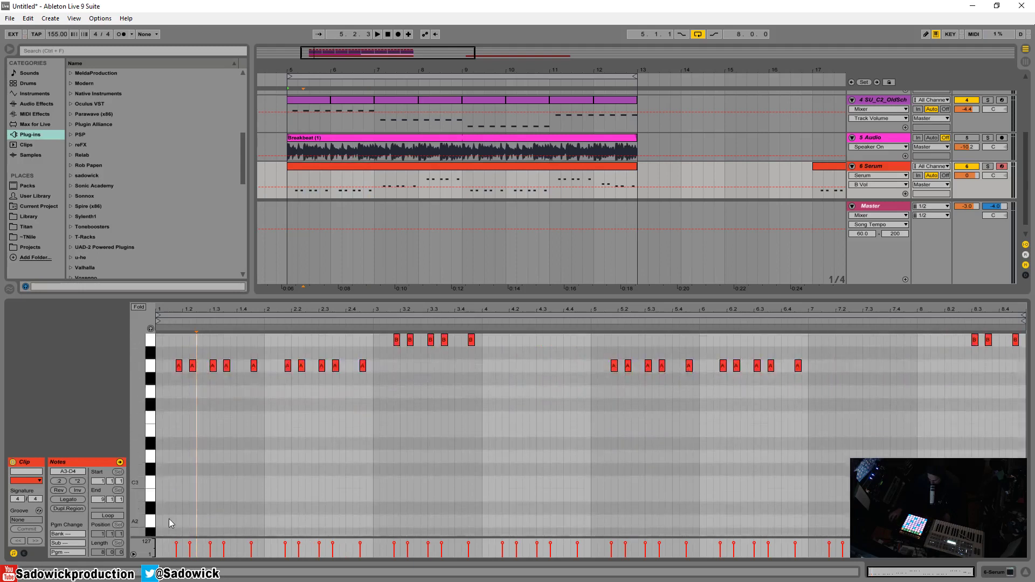
{"action": "double_click", "coordinate": [173, 520]}
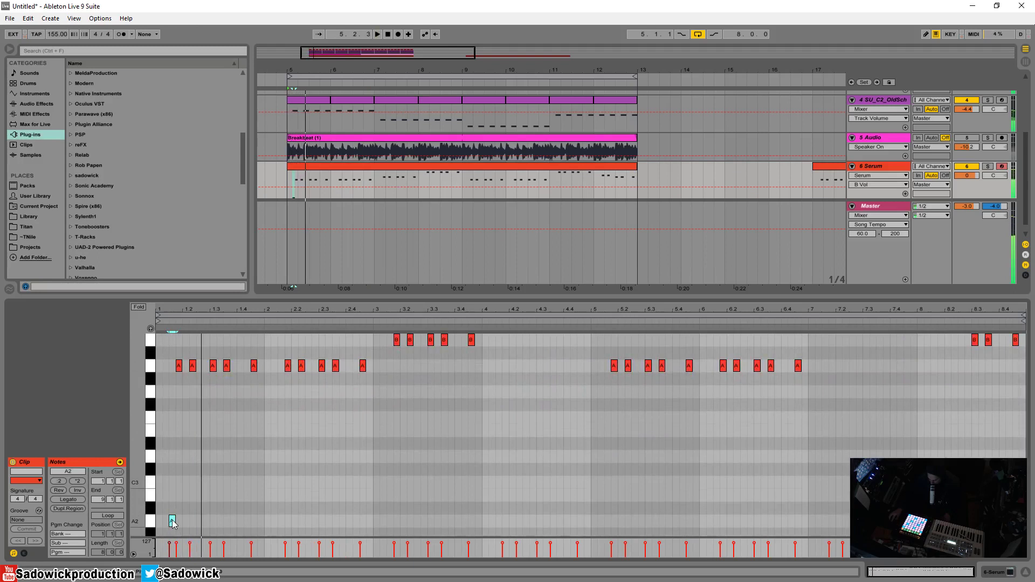
{"action": "left_click_drag", "start_coordinate": [173, 522], "coordinate": [160, 523]}
{"action": "key", "text": "space"}
{"action": "key", "text": "space"}
{"action": "key", "text": "space"}
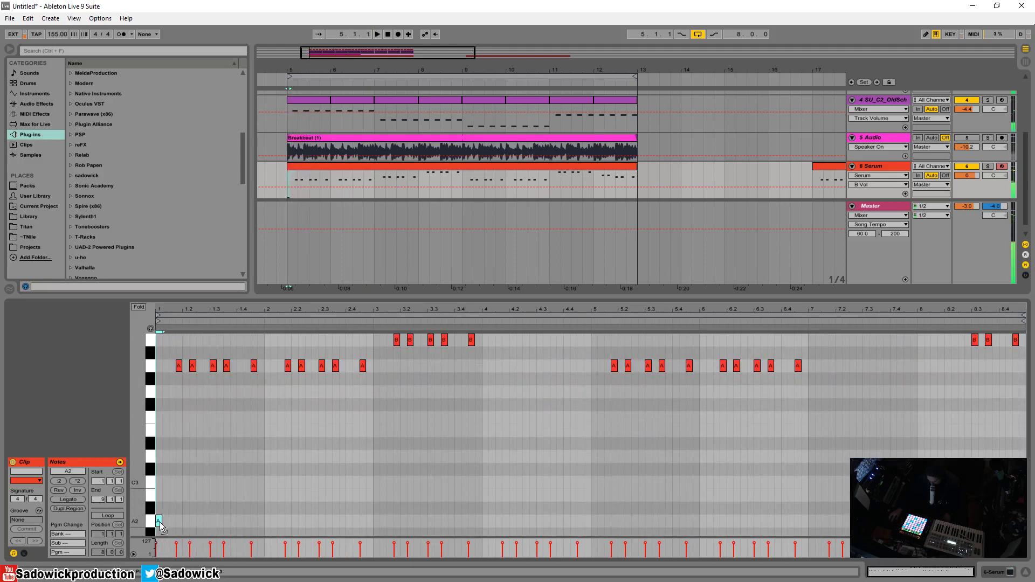
Add sixteenth-long A2 notes at 1.1.3, 1.2.3 and 1.3.3, playing the clip between additions
{"action": "double_click", "coordinate": [173, 522]}
{"action": "key", "text": "space"}
{"action": "key", "text": "space"}
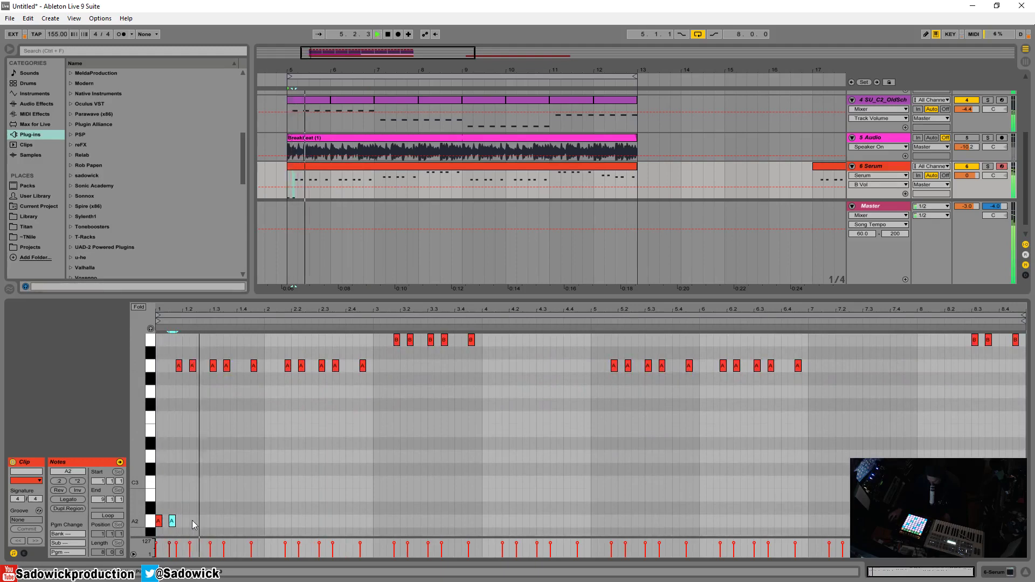
{"action": "key", "text": "space"}
{"action": "left_click", "coordinate": [199, 522]}
{"action": "double_click", "coordinate": [198, 522]}
{"action": "key", "text": "space"}
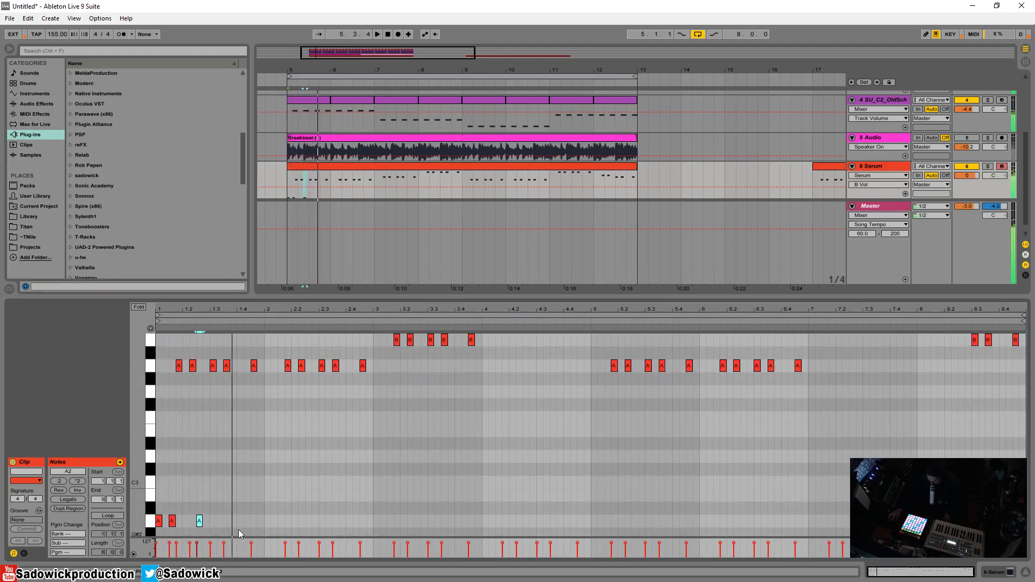
{"action": "key", "text": "space"}
{"action": "double_click", "coordinate": [227, 521]}
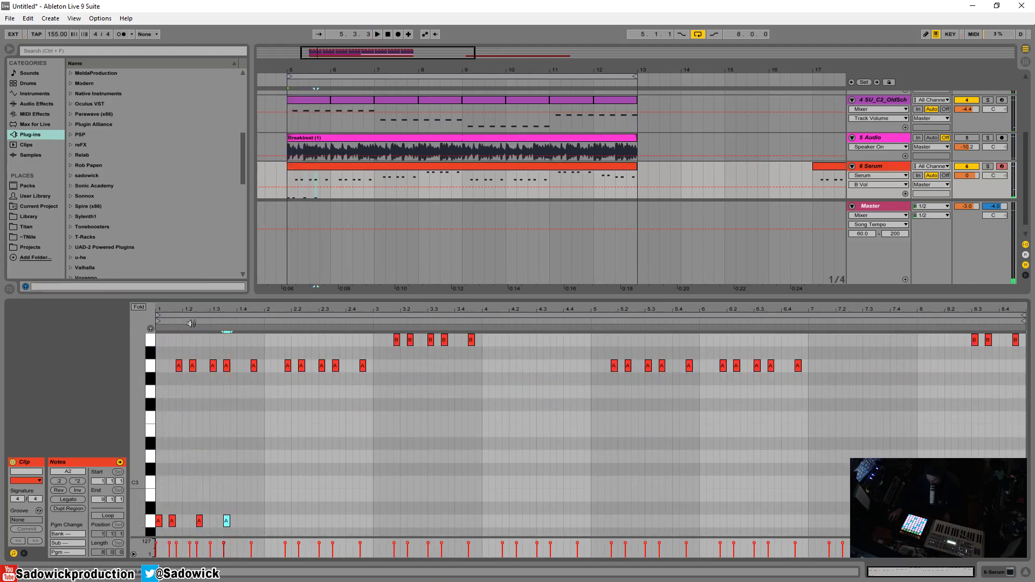
Fold the note editor to the used pitches, move the last A2 note to 1.4.1 and play the loop
{"action": "left_click_drag", "start_coordinate": [180, 306], "coordinate": [180, 323]}
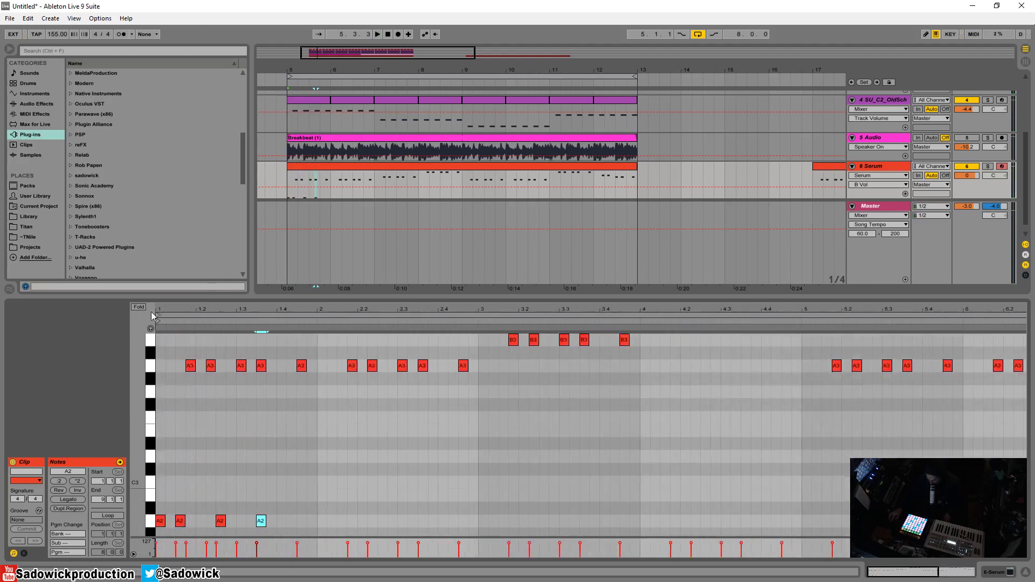
{"action": "left_click", "coordinate": [139, 307]}
{"action": "left_click_drag", "start_coordinate": [262, 397], "coordinate": [286, 404]}
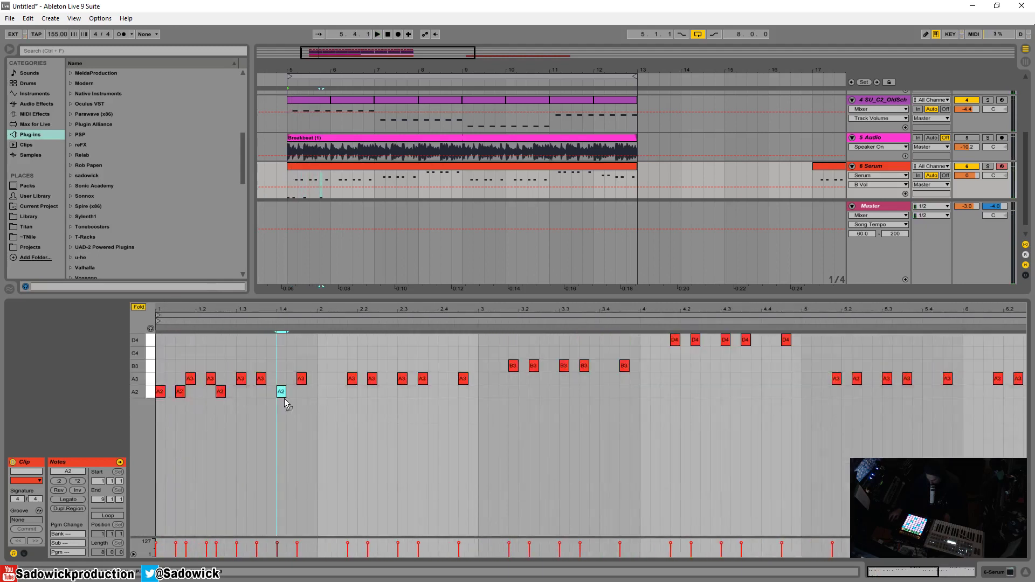
{"action": "key", "text": "space"}
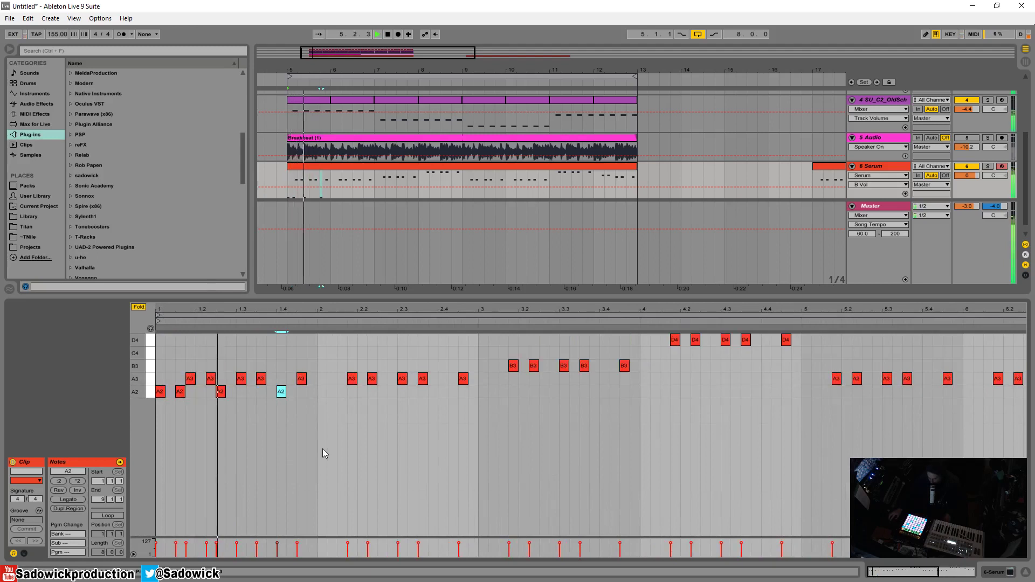
{"action": "key", "text": "space"}
{"action": "key", "text": "space"}
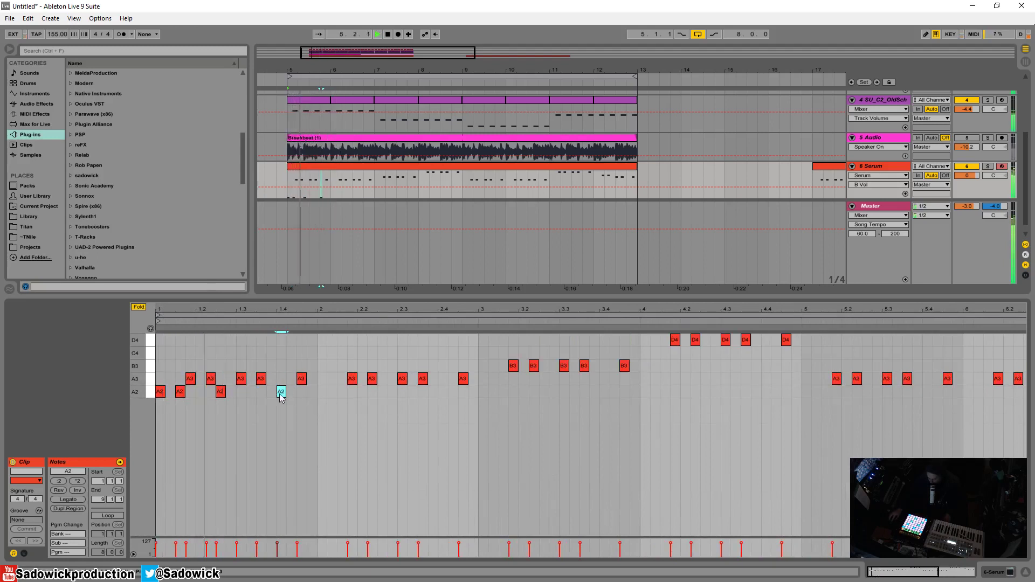
Move the last A2 note to 1.3.4 and add another sixteenth-long A2 note at 1.4.2
{"action": "left_click_drag", "start_coordinate": [281, 394], "coordinate": [272, 396]}
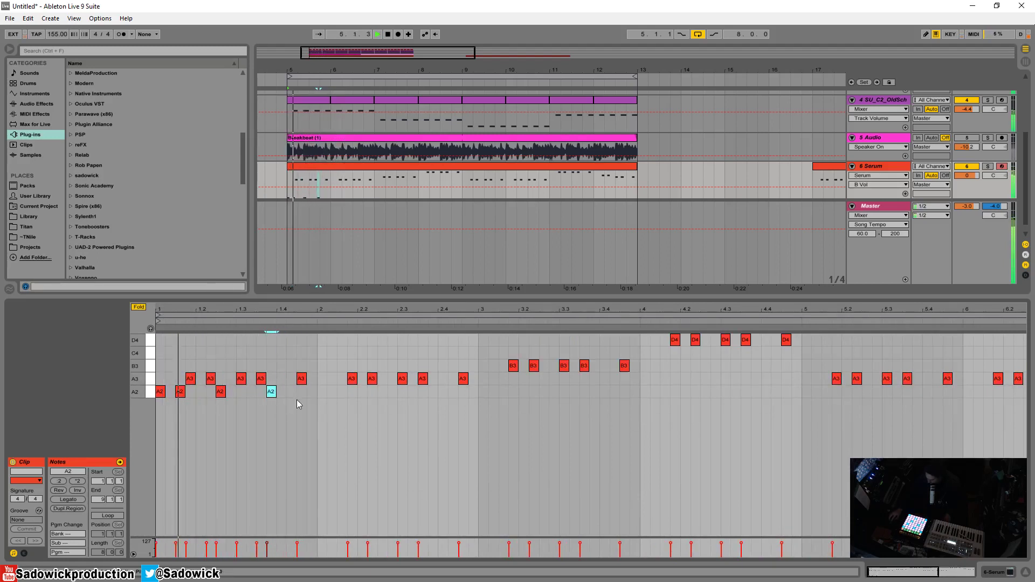
{"action": "double_click", "coordinate": [291, 394]}
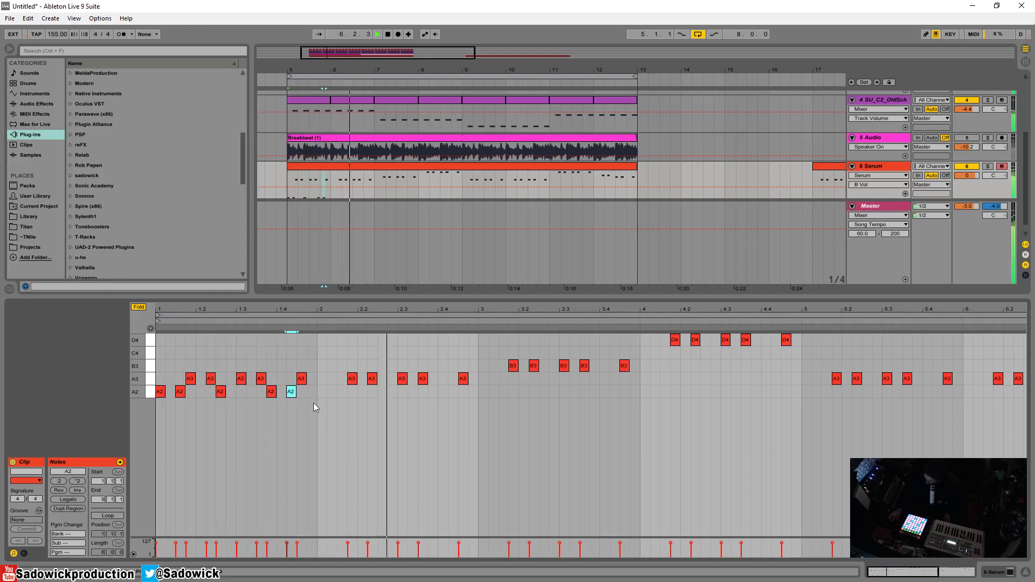
{"action": "key", "text": "space"}
Duplicate bar 1's five A2 notes, undo the misaligned copy, and duplicate them again aligned to the start of bar 2
{"action": "left_click_drag", "start_coordinate": [311, 405], "coordinate": [160, 393]}
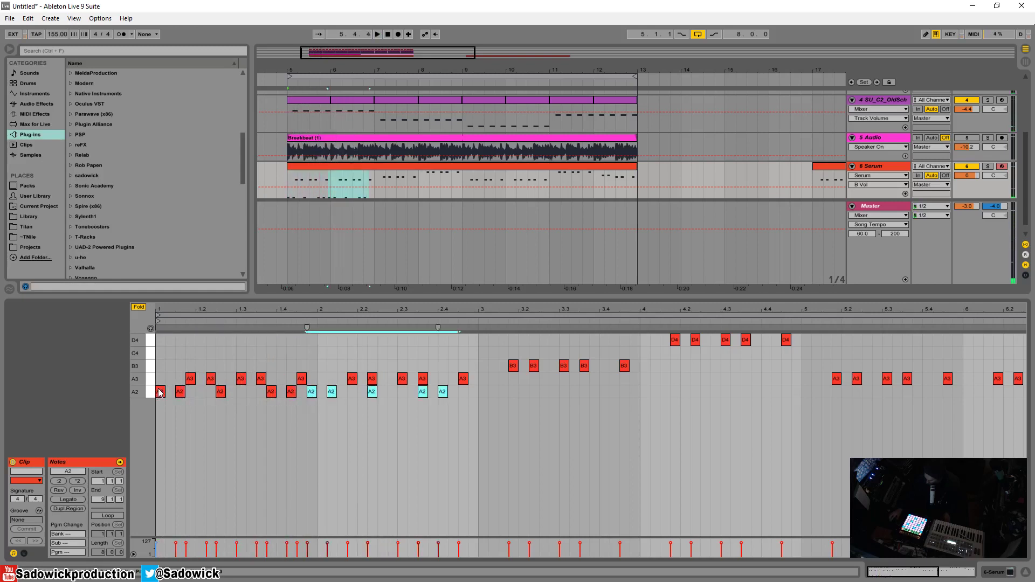
{"action": "key", "text": "ctrl+z"}
{"action": "left_click_drag", "start_coordinate": [316, 403], "coordinate": [156, 390]}
{"action": "key", "text": "ctrl+d"}
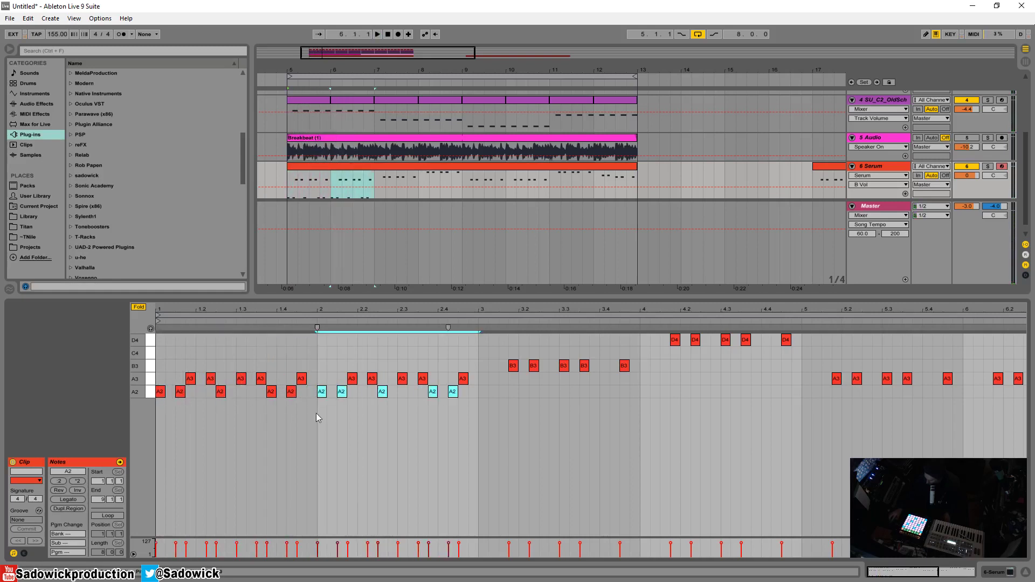
Duplicate the five-note A2 pattern bar by bar from bar 3 through bar 8 while the loop plays
{"action": "key", "text": "space"}
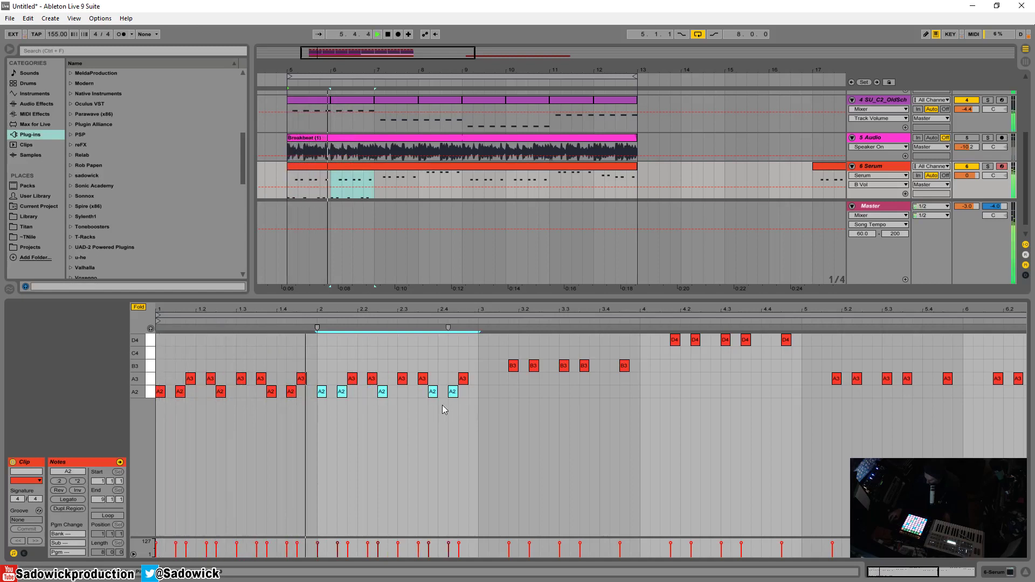
{"action": "key", "text": "ctrl+d"}
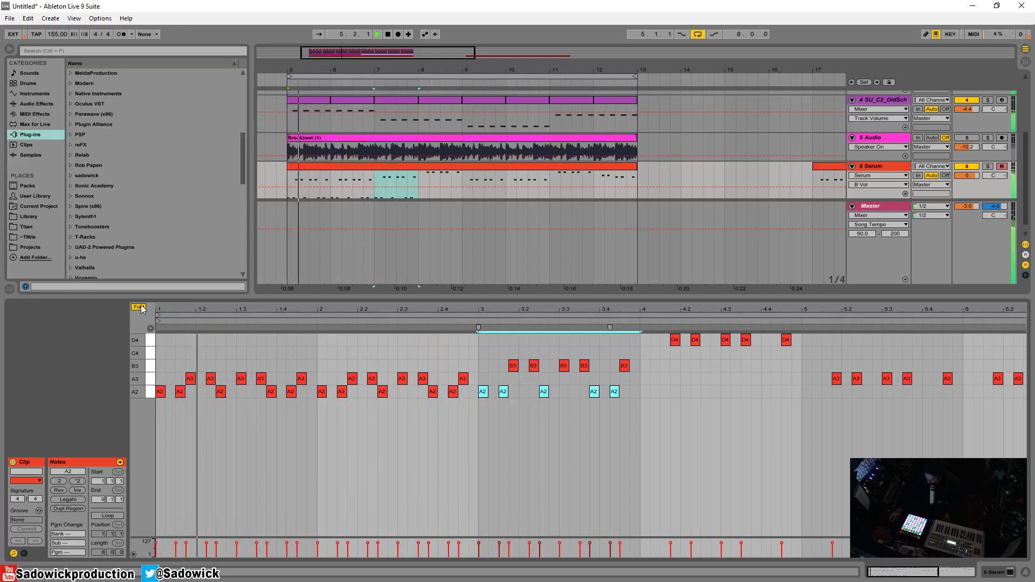
{"action": "left_click_drag", "start_coordinate": [638, 409], "coordinate": [479, 384]}
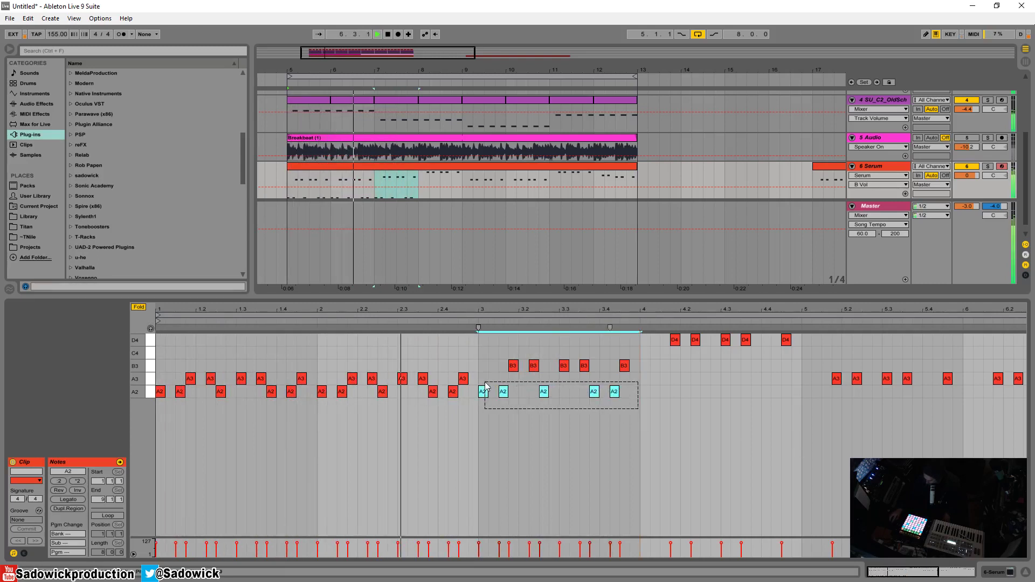
{"action": "key", "text": "ctrl+d"}
{"action": "key", "text": "ctrl+d"}
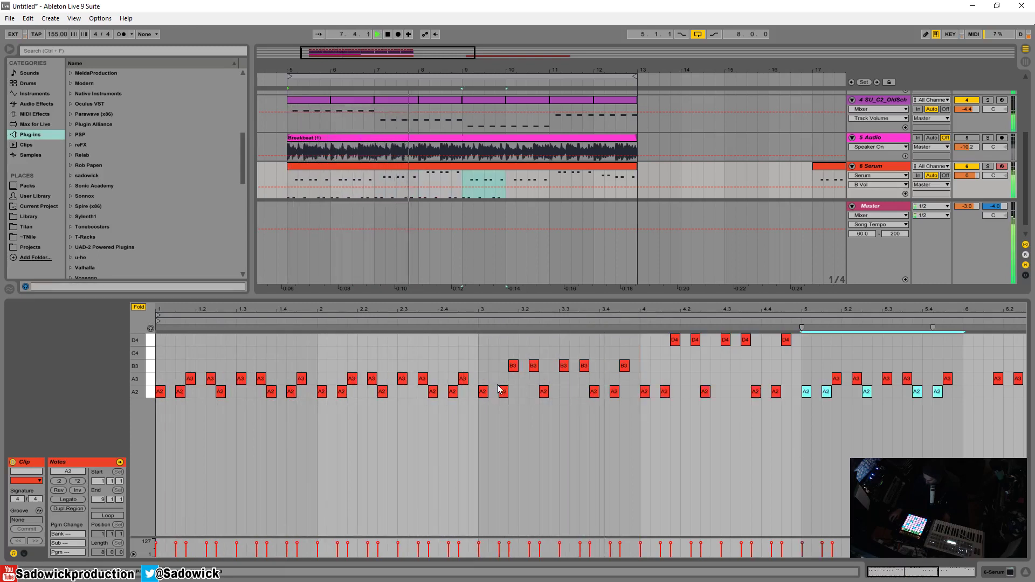
{"action": "left_click_drag", "start_coordinate": [947, 310], "coordinate": [947, 285]}
{"action": "key", "text": "ctrl+d"}
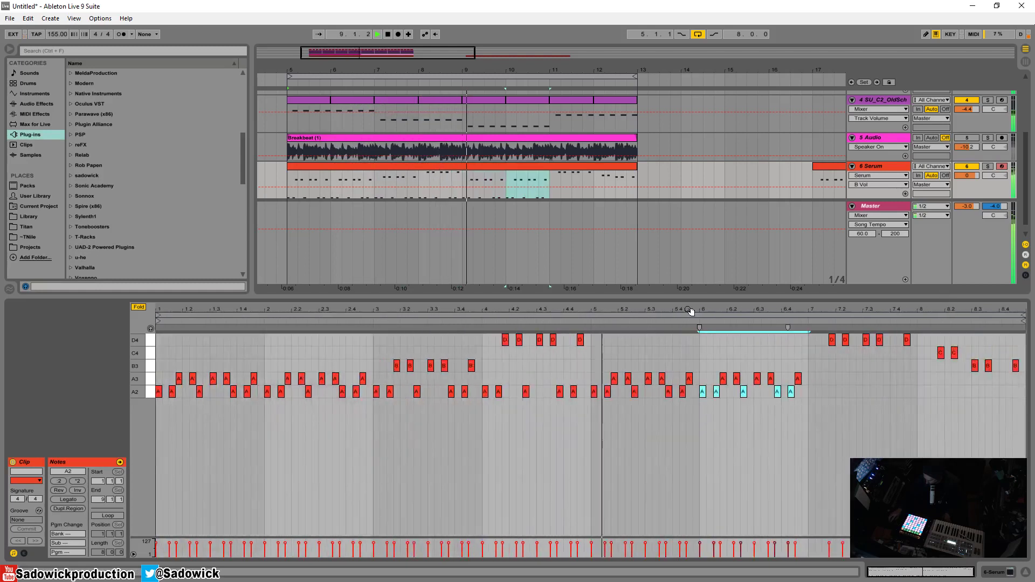
{"action": "key", "text": "ctrl+d"}
{"action": "key", "text": "ctrl+d"}
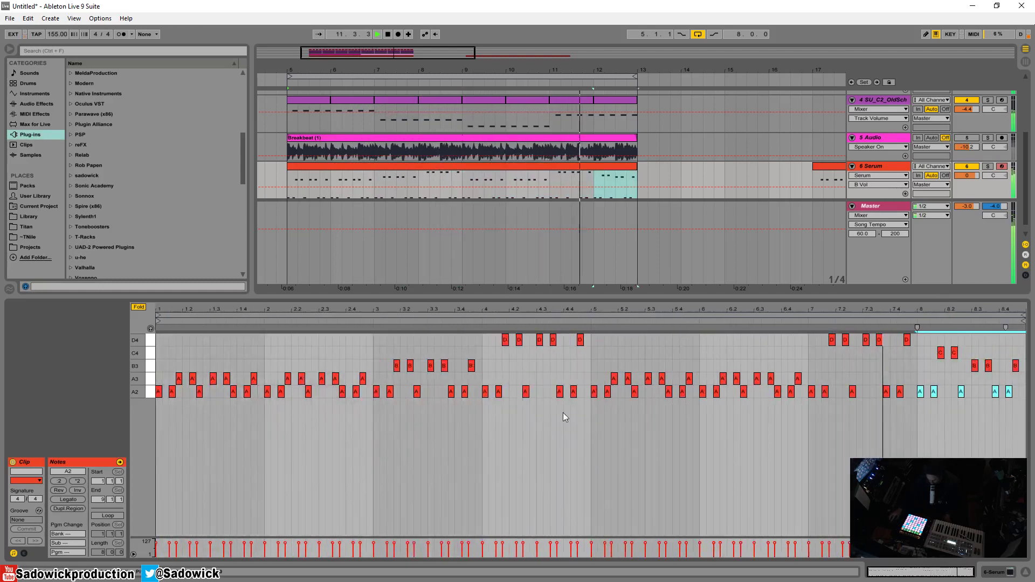
Unfold the note editor to show all pitches and raise bar 3's five low notes to B2
{"action": "left_click", "coordinate": [138, 307]}
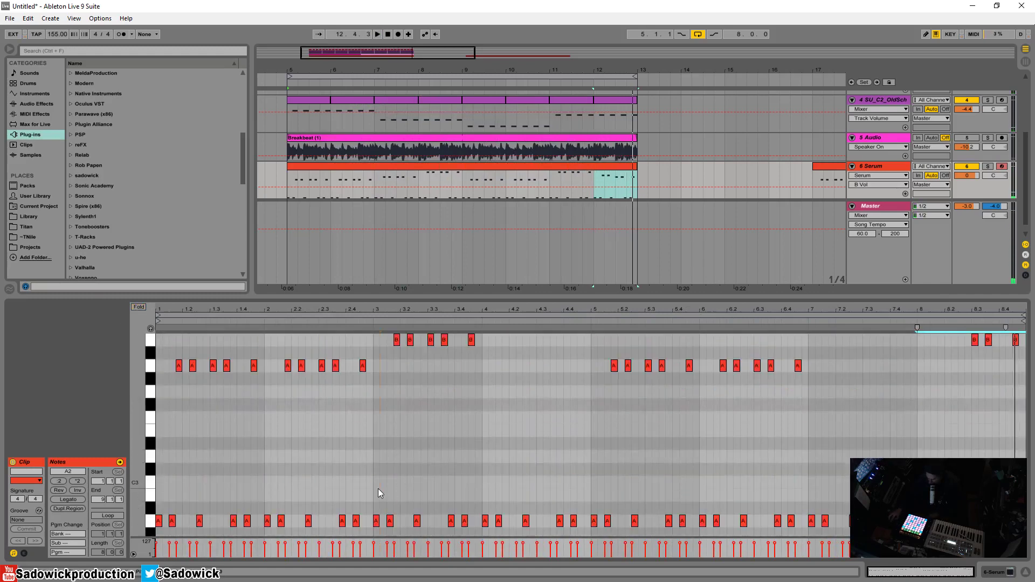
{"action": "left_click_drag", "start_coordinate": [379, 493], "coordinate": [587, 530]}
{"action": "key", "text": "Up"}
{"action": "key", "text": "Up"}
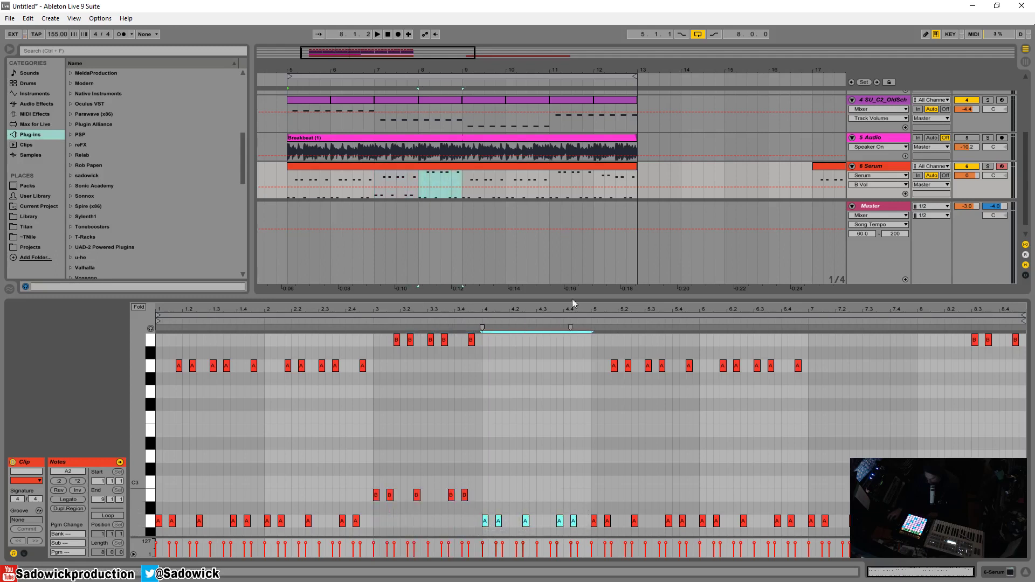
Raise bar 4's five low notes to D3 and play the loop to check them against the melody
{"action": "scroll", "coordinate": [554, 401], "scroll_direction": "down", "scroll_amount": 3}
{"action": "scroll", "coordinate": [553, 400], "scroll_direction": "up", "scroll_amount": 2}
{"action": "key", "text": "Up"}
{"action": "key", "text": "Up"}
{"action": "key", "text": "Up"}
{"action": "key", "text": "Up"}
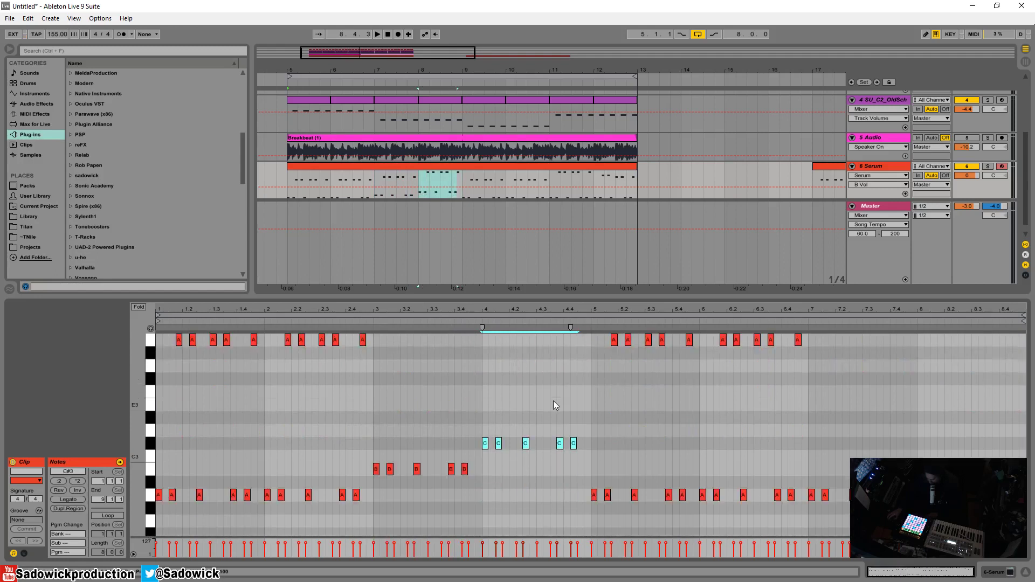
{"action": "key", "text": "Up"}
{"action": "scroll", "coordinate": [686, 479], "scroll_direction": "up", "scroll_amount": 2}
{"action": "scroll", "coordinate": [686, 479], "scroll_direction": "down", "scroll_amount": 3}
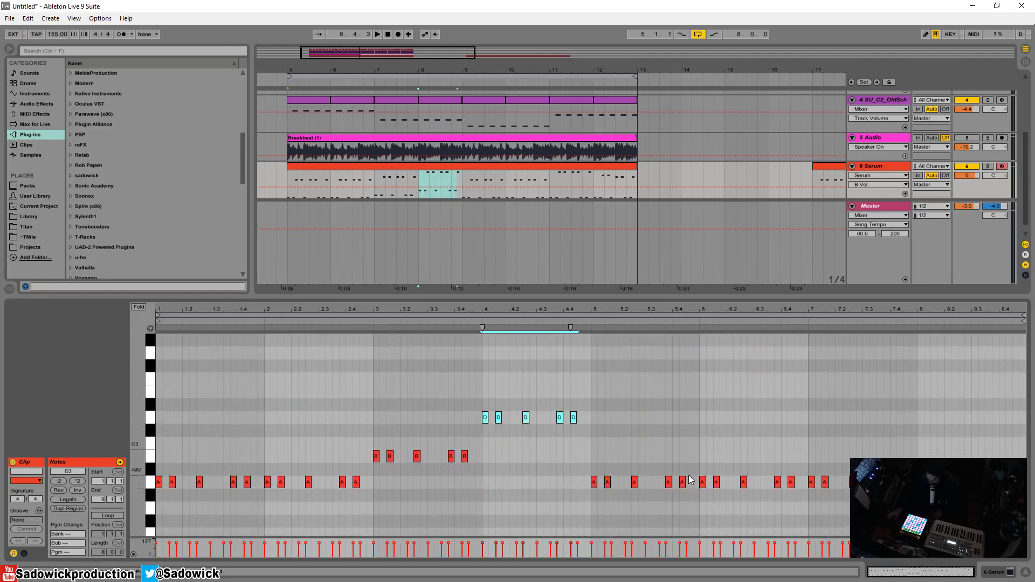
{"action": "key", "text": "space"}
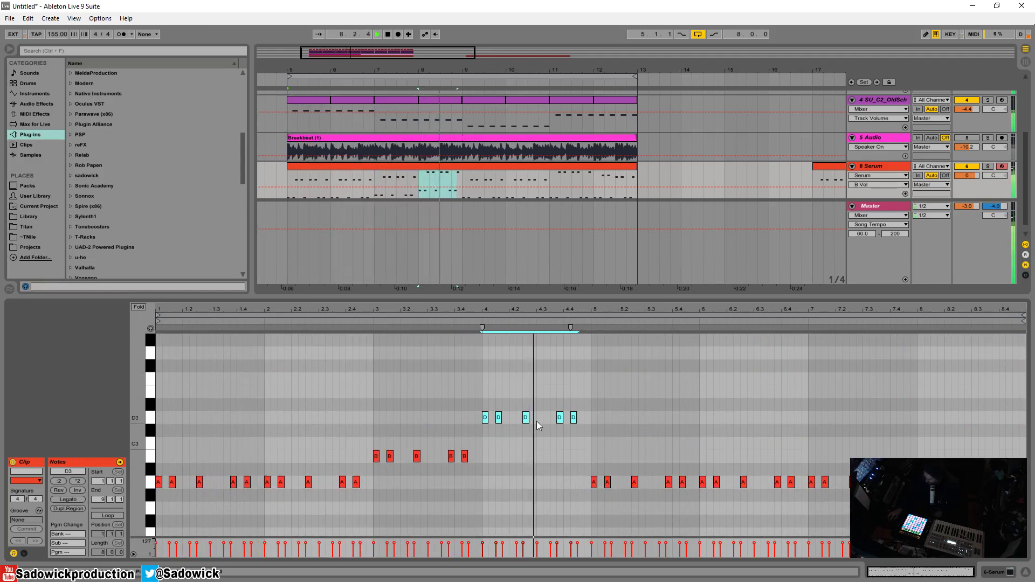
{"action": "scroll", "coordinate": [723, 437], "scroll_direction": "up", "scroll_amount": 3}
{"action": "scroll", "coordinate": [846, 378], "scroll_direction": "down", "scroll_amount": 2}
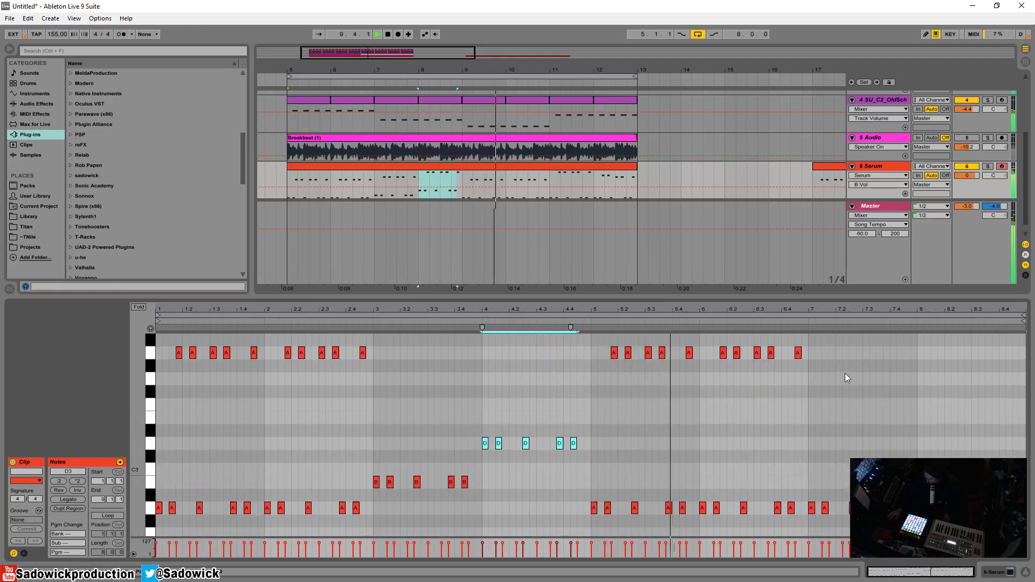
Raise bar 7's five low notes to D3 and stop playback
{"action": "left_click_drag", "start_coordinate": [824, 308], "coordinate": [825, 307]}
{"action": "scroll", "coordinate": [855, 457], "scroll_direction": "up", "scroll_amount": 2}
{"action": "scroll", "coordinate": [856, 457], "scroll_direction": "down", "scroll_amount": 2}
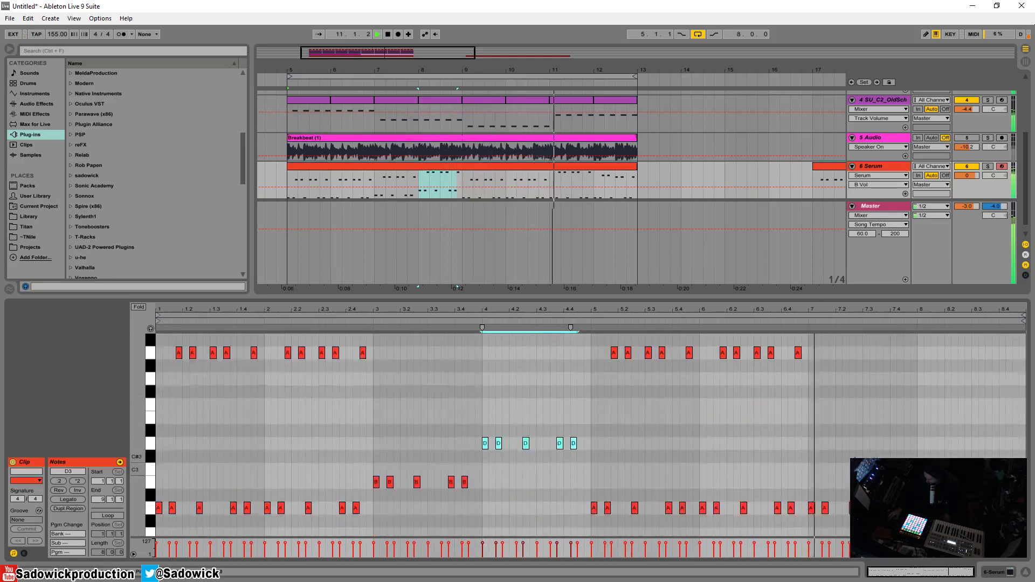
{"action": "left_click_drag", "start_coordinate": [812, 484], "coordinate": [912, 522]}
{"action": "key", "text": "Up"}
{"action": "key", "text": "Up"}
{"action": "key", "text": "Up"}
{"action": "key", "text": "Up"}
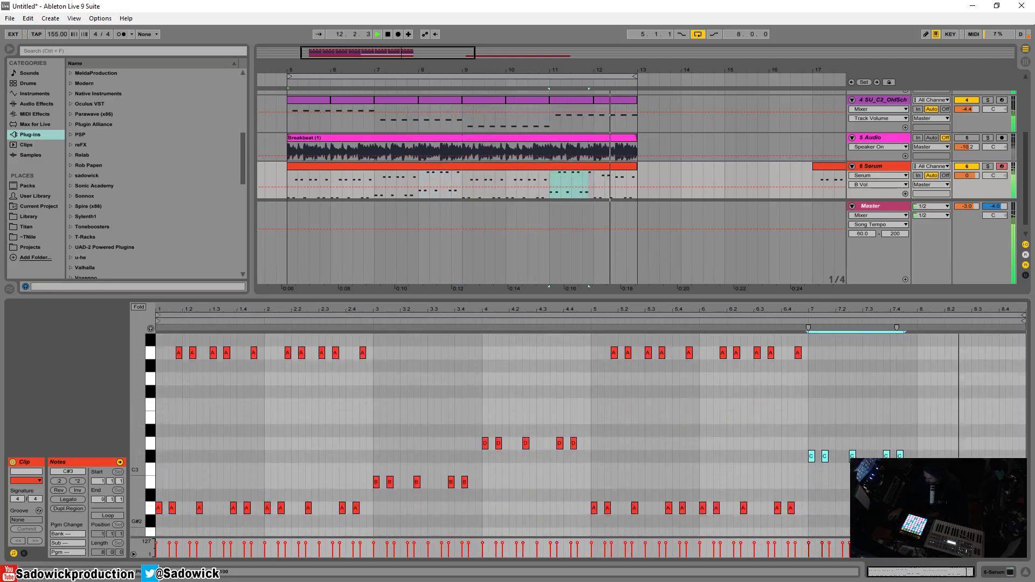
{"action": "key", "text": "Up"}
{"action": "key", "text": "space"}
Duplicate bar 7's low notes into bar 8 and transpose the copies to C3
{"action": "scroll", "coordinate": [591, 432], "scroll_direction": "up", "scroll_amount": 4}
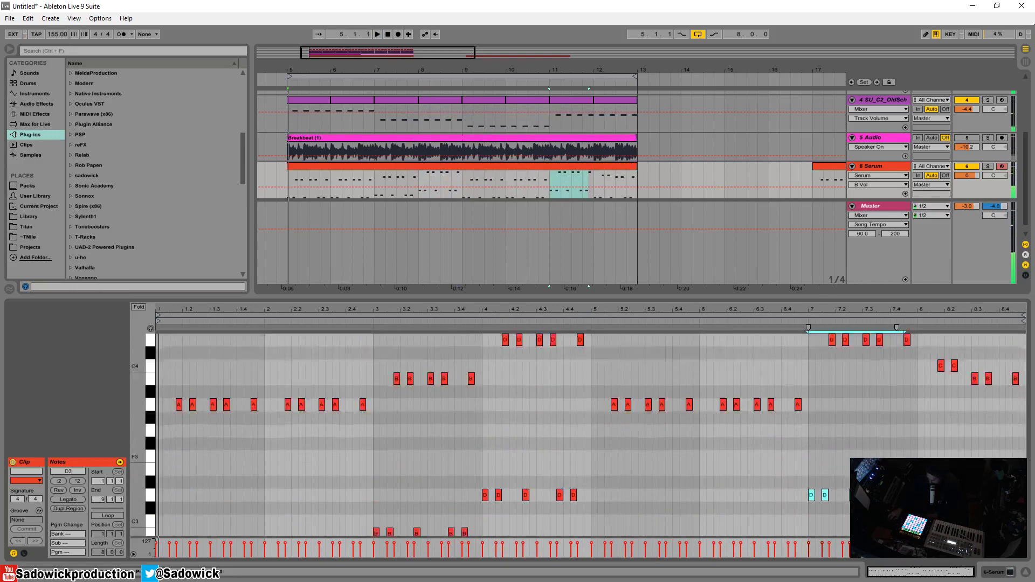
{"action": "scroll", "coordinate": [591, 431], "scroll_direction": "down", "scroll_amount": 4}
{"action": "key", "text": "ctrl+d"}
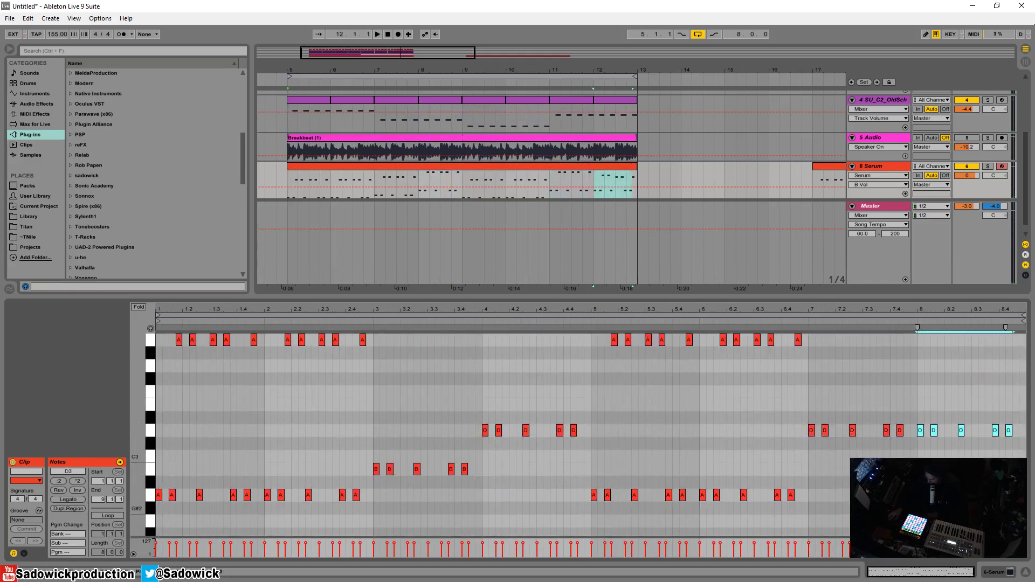
{"action": "key", "text": "Up"}
{"action": "key", "text": "Up"}
{"action": "key", "text": "Down"}
{"action": "key", "text": "Down"}
{"action": "key", "text": "Down"}
{"action": "key", "text": "Down"}
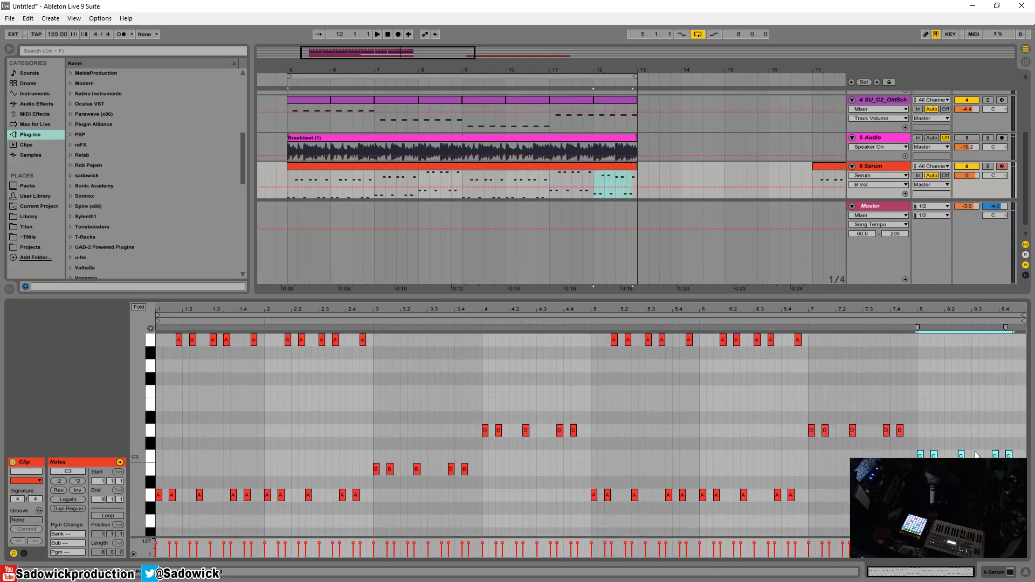
Lower the last two low notes of bar 8 to B2 and show the Serum track's device
{"action": "scroll", "coordinate": [979, 455], "scroll_direction": "up", "scroll_amount": 5}
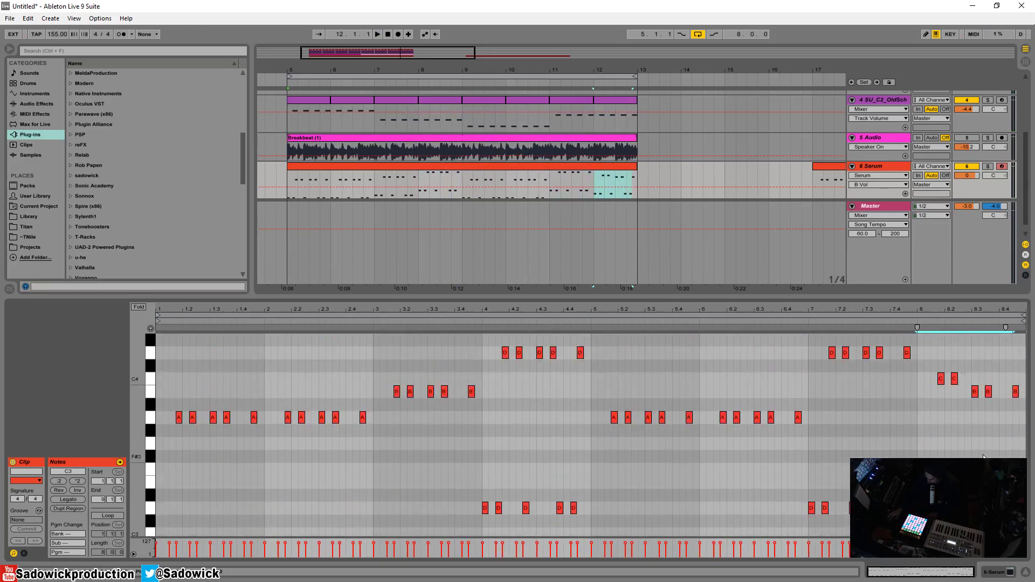
{"action": "scroll", "coordinate": [984, 457], "scroll_direction": "down", "scroll_amount": 2}
{"action": "left_click", "coordinate": [1020, 485]}
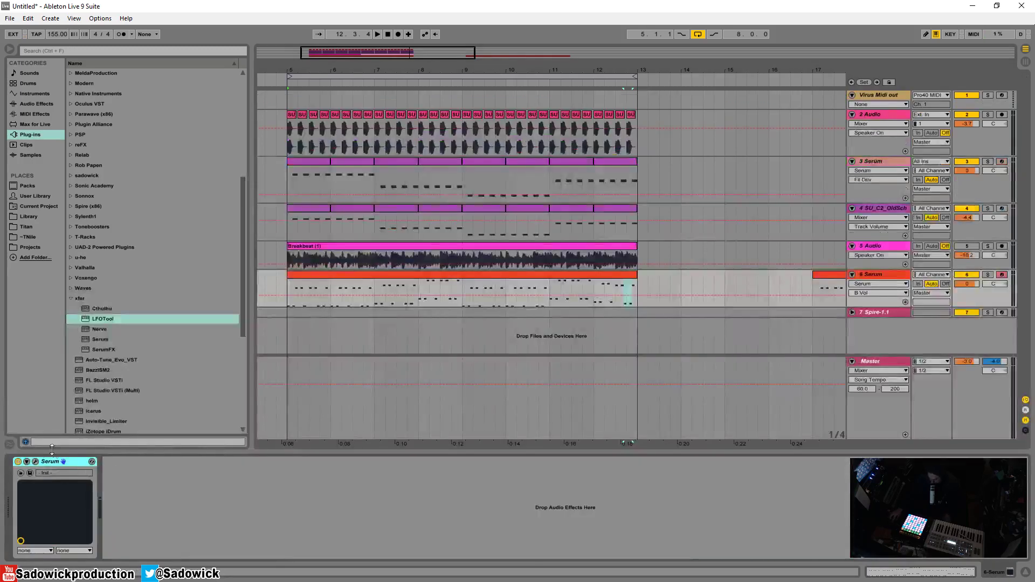
Open track 6's Serum editor, raise the filter cutoff during playback and set the track volume to -6.8
{"action": "left_click", "coordinate": [36, 462]}
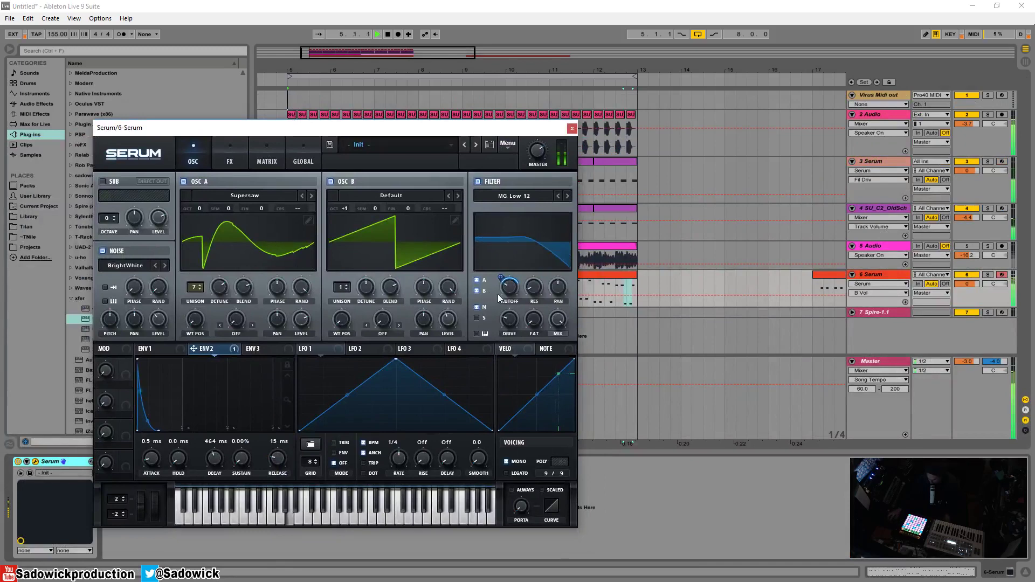
{"action": "left_click_drag", "start_coordinate": [497, 293], "coordinate": [509, 260]}
{"action": "left_click", "coordinate": [344, 102]}
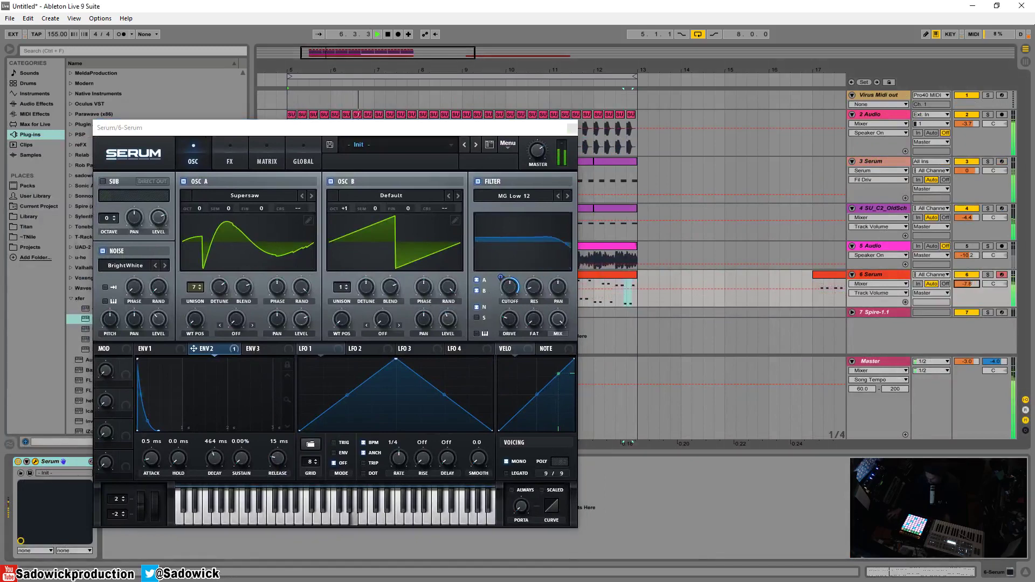
Enable Serum's reverb, adjust its mix, and set the delay to 1/16 left and 1/8 right with 30% mix
{"action": "left_click", "coordinate": [230, 158]}
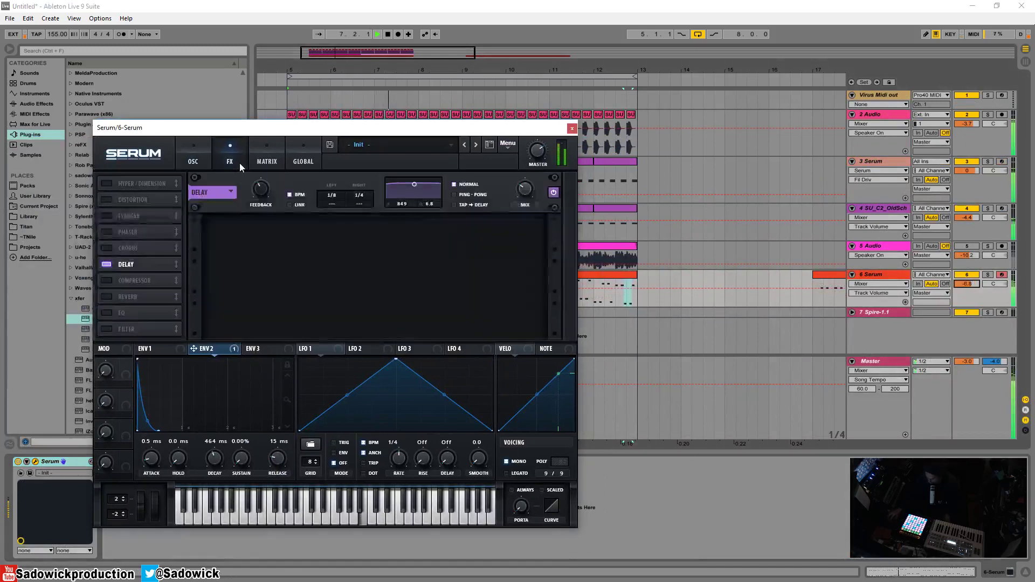
{"action": "left_click", "coordinate": [107, 297]}
{"action": "left_click", "coordinate": [524, 241]}
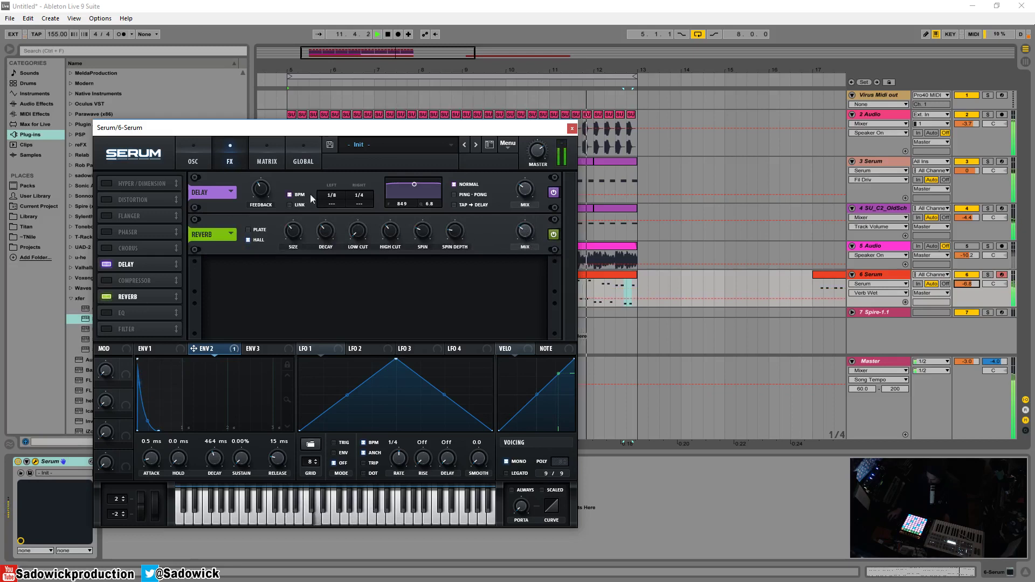
{"action": "left_click_drag", "start_coordinate": [331, 196], "coordinate": [364, 205]}
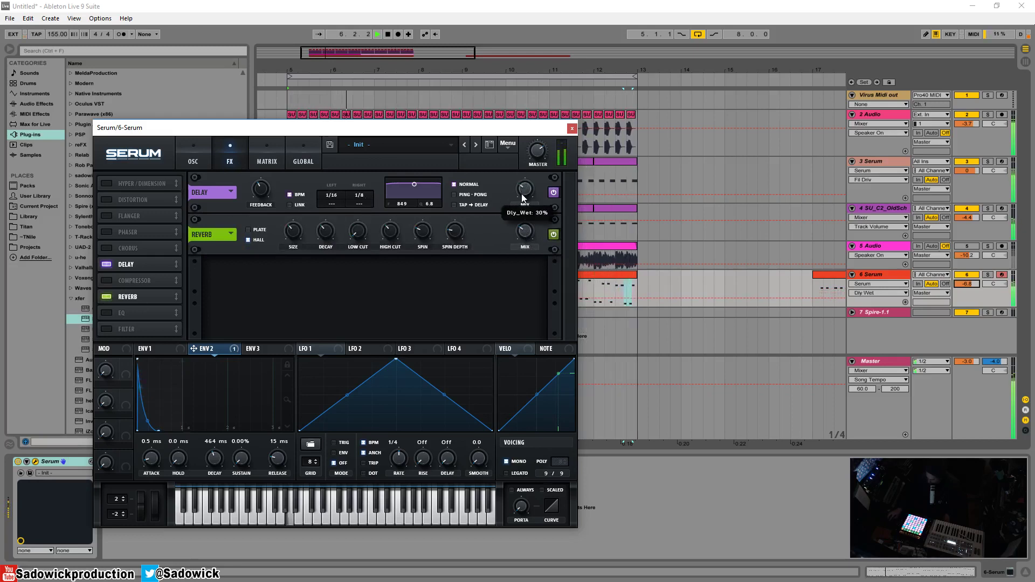
Adjust Serum's noise level, turn off oscillator B and set oscillator A's unison detune to 0.50
{"action": "left_click", "coordinate": [193, 156]}
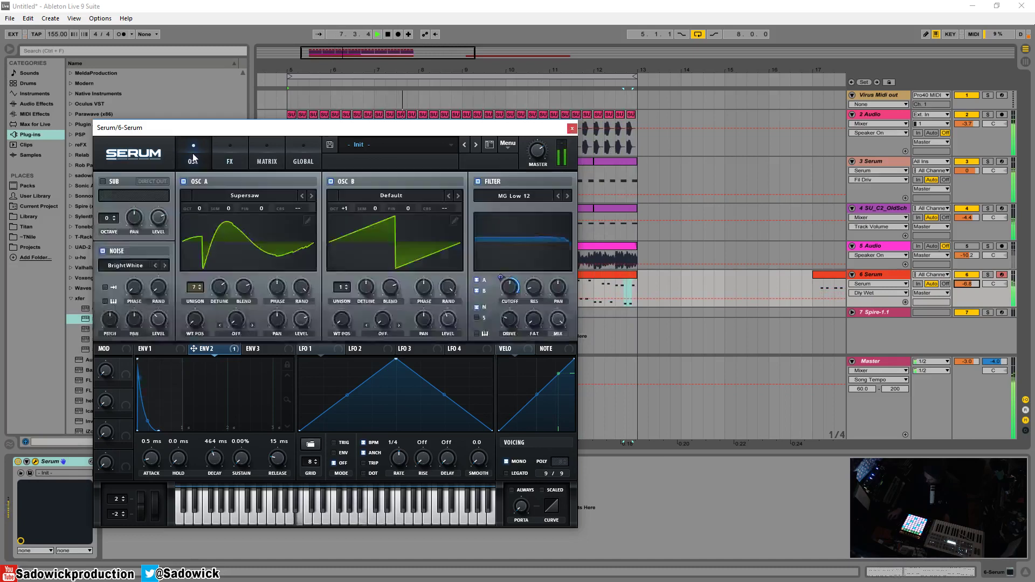
{"action": "left_click", "coordinate": [158, 319]}
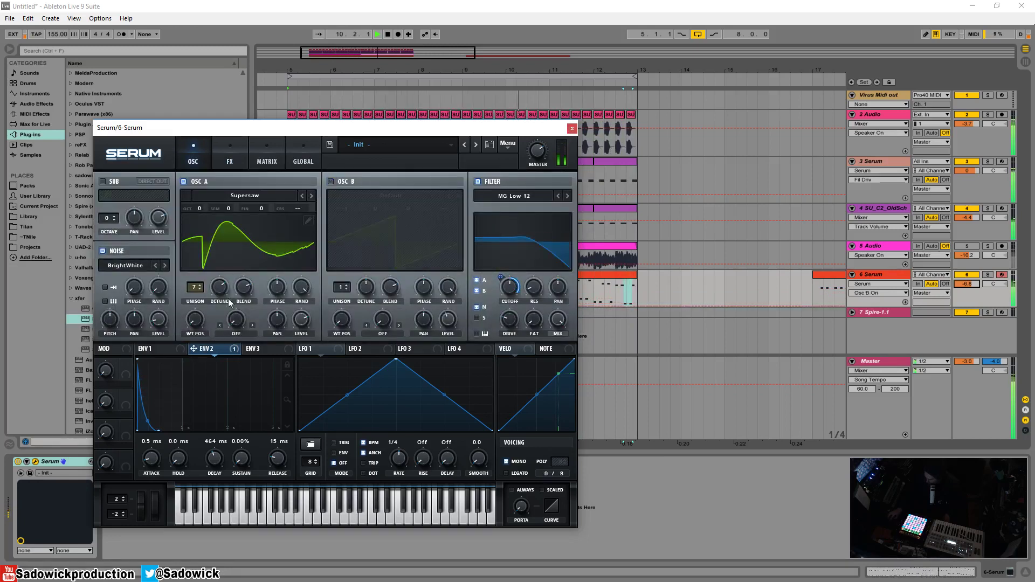
{"action": "mouse_move", "coordinate": [227, 296]}
{"action": "left_mouse_down"}
{"action": "mouse_move", "coordinate": [221, 272]}
{"action": "mouse_move", "coordinate": [229, 296]}
{"action": "left_mouse_up"}
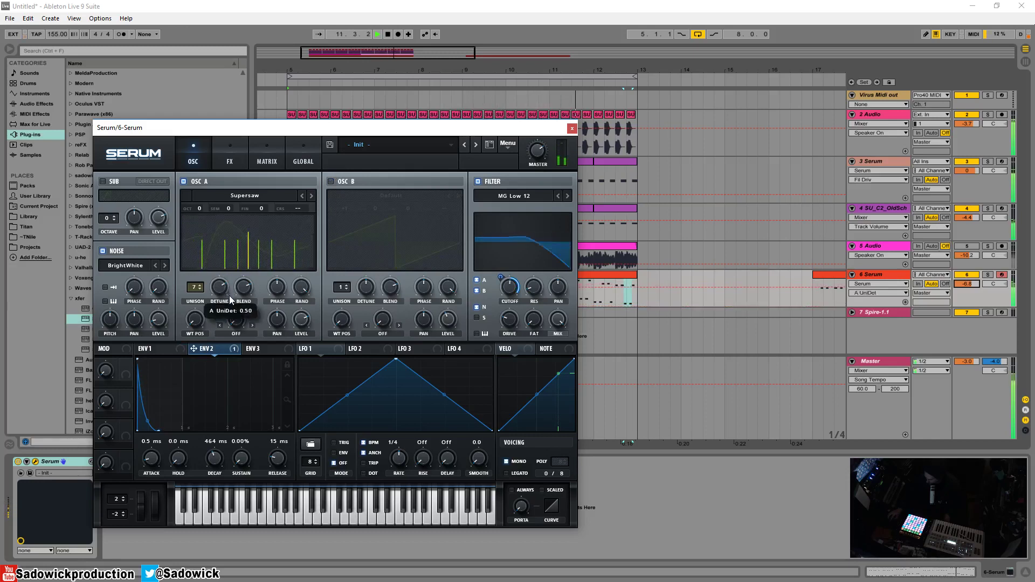
Switch bass track 4 off and on to compare, lower its volume to -6.1 and close the Serum editor
{"action": "left_click", "coordinate": [968, 208]}
{"action": "left_click", "coordinate": [969, 208]}
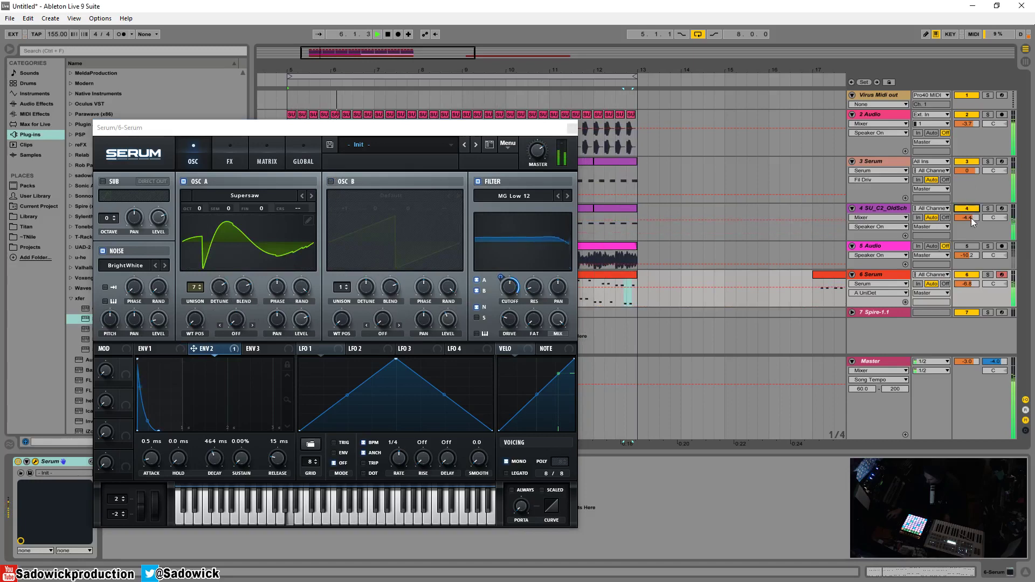
{"action": "left_click_drag", "start_coordinate": [972, 218], "coordinate": [971, 221]}
{"action": "left_click", "coordinate": [573, 129]}
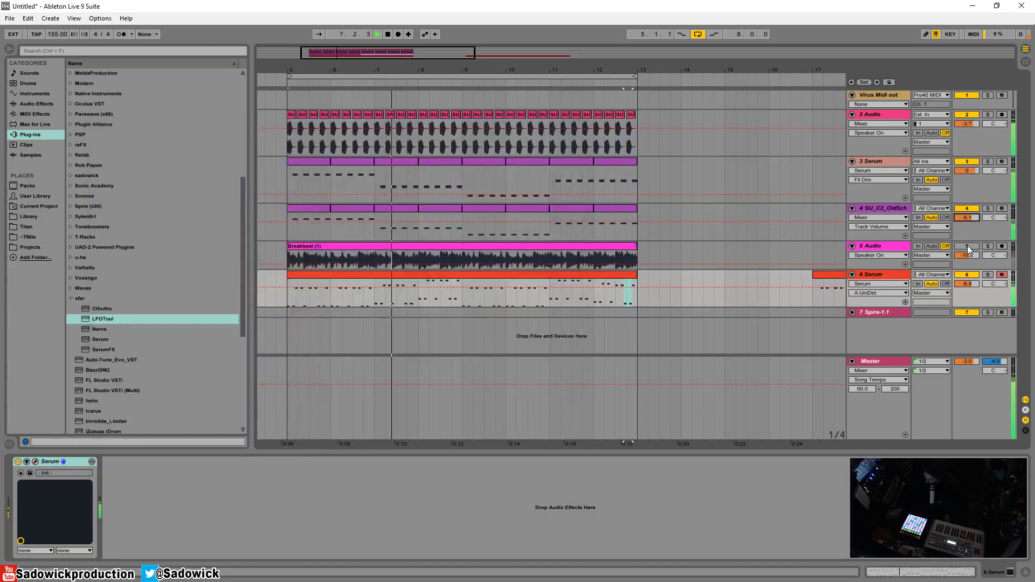
Solo Serum track 6, open its melody clip in the note editor and listen to it alone
{"action": "left_click", "coordinate": [988, 274]}
{"action": "left_click", "coordinate": [328, 284]}
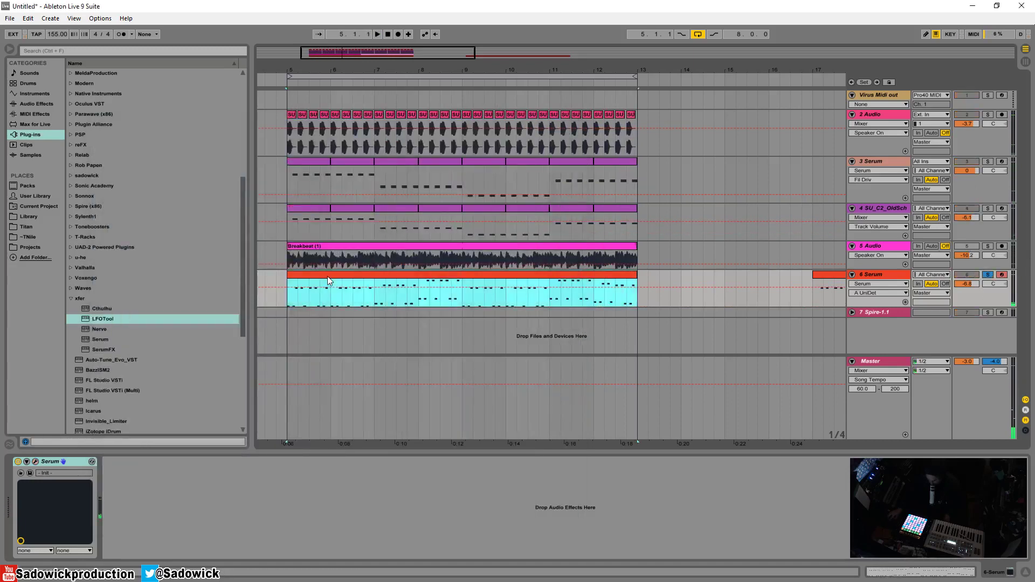
{"action": "double_click", "coordinate": [355, 276]}
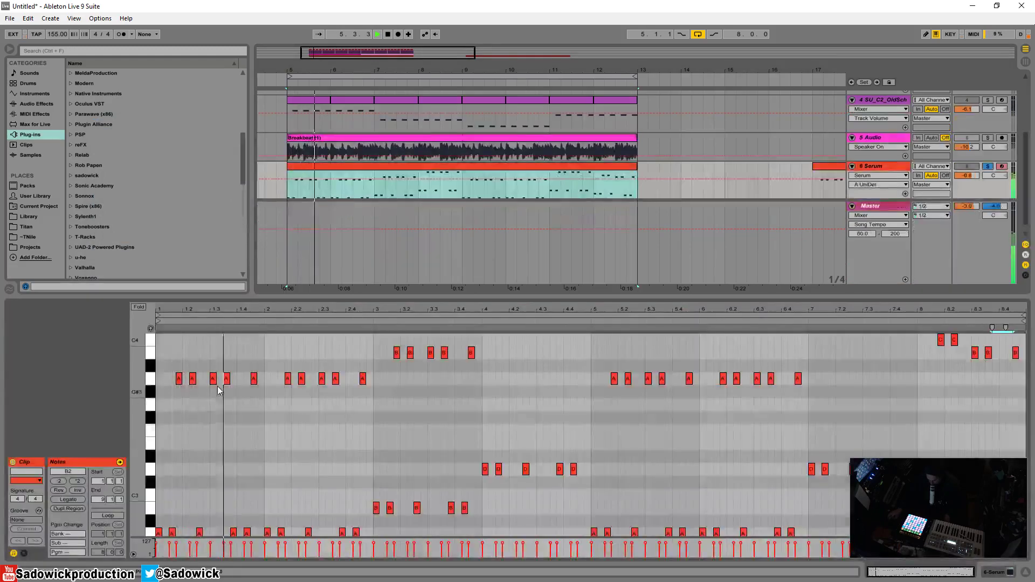
Enlarge the arrangement area and reduce the heights of tracks 4 and 6
{"action": "left_click_drag", "start_coordinate": [319, 294], "coordinate": [319, 415]}
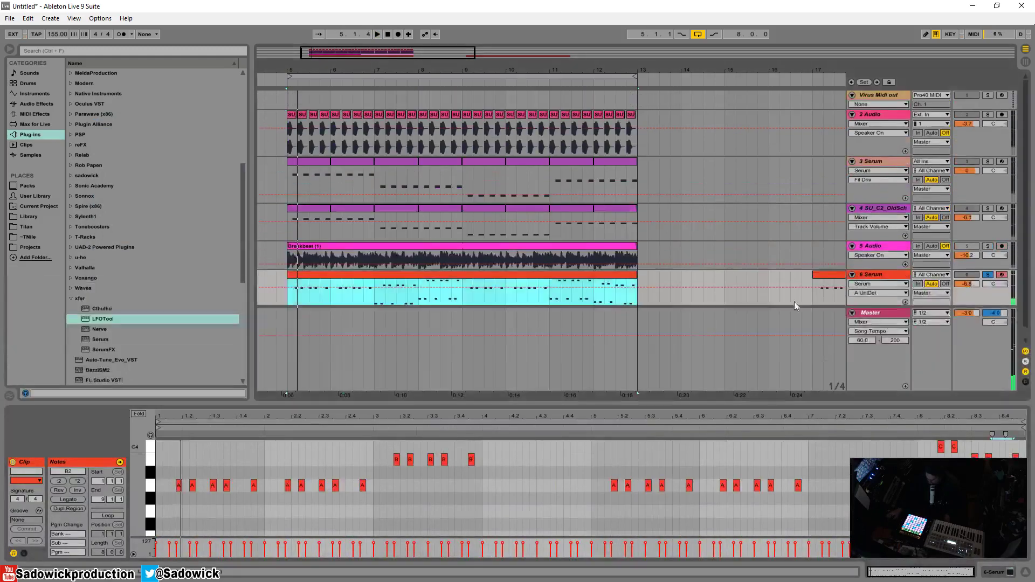
{"action": "left_click_drag", "start_coordinate": [986, 306], "coordinate": [983, 290]}
{"action": "left_click_drag", "start_coordinate": [963, 241], "coordinate": [961, 224]}
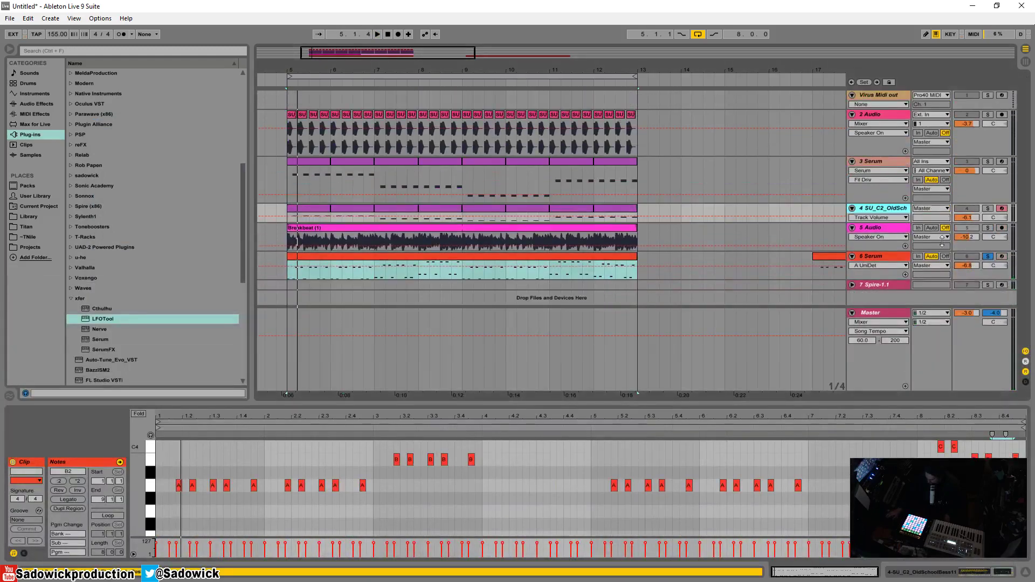
Unfold and arm the Spire-1.1 track, clear the solo on track 6 and play the loop
{"action": "left_click", "coordinate": [854, 285]}
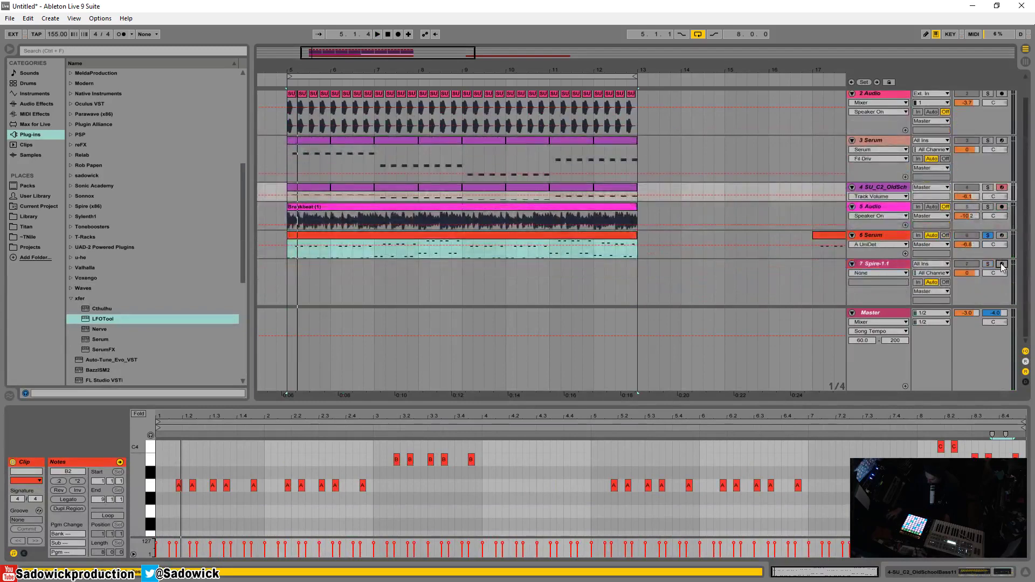
{"action": "left_click", "coordinate": [997, 289]}
{"action": "left_click", "coordinate": [989, 265]}
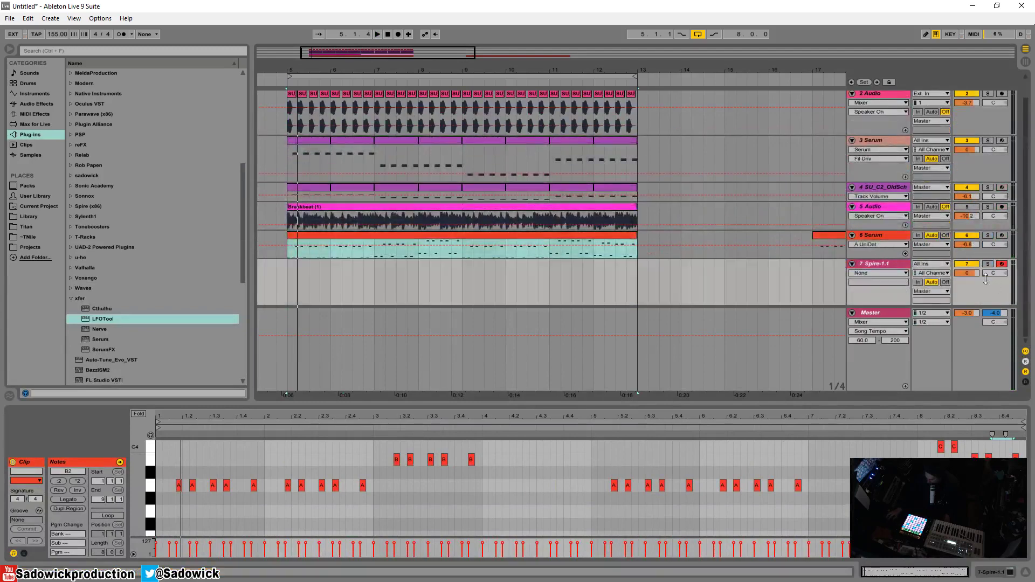
{"action": "key", "text": "space"}
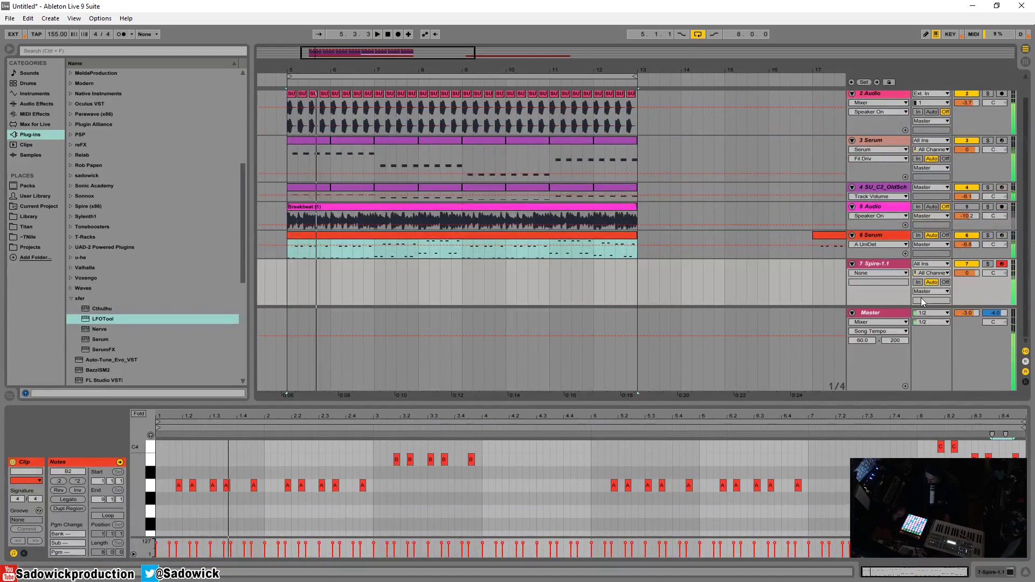
Open Spire's editor on track 7, load the LD Metro preset and advance to LD HouseChord MW during playback
{"action": "left_click", "coordinate": [872, 263]}
{"action": "left_click", "coordinate": [995, 576]}
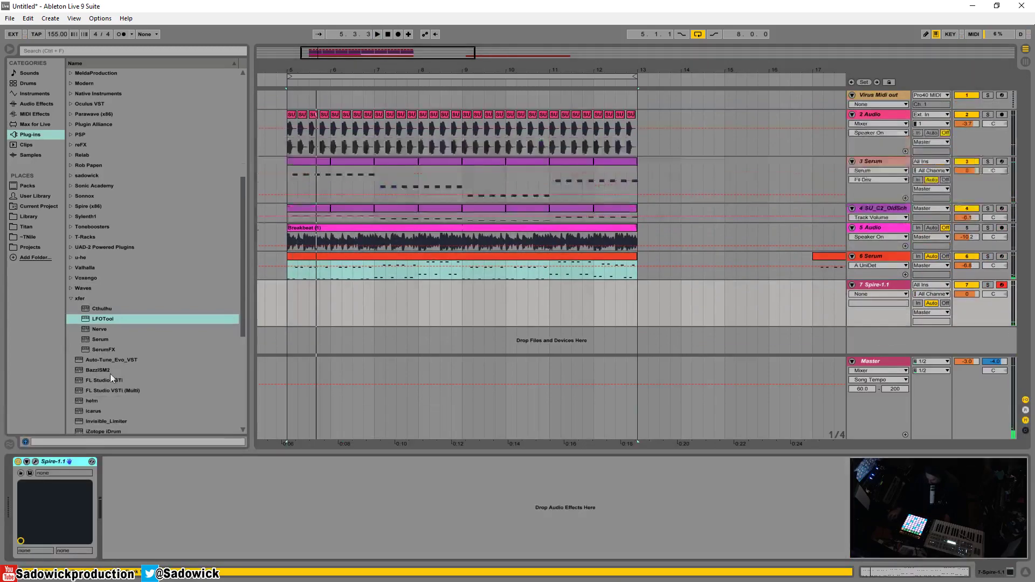
{"action": "left_click", "coordinate": [35, 461]}
{"action": "left_click", "coordinate": [168, 159]}
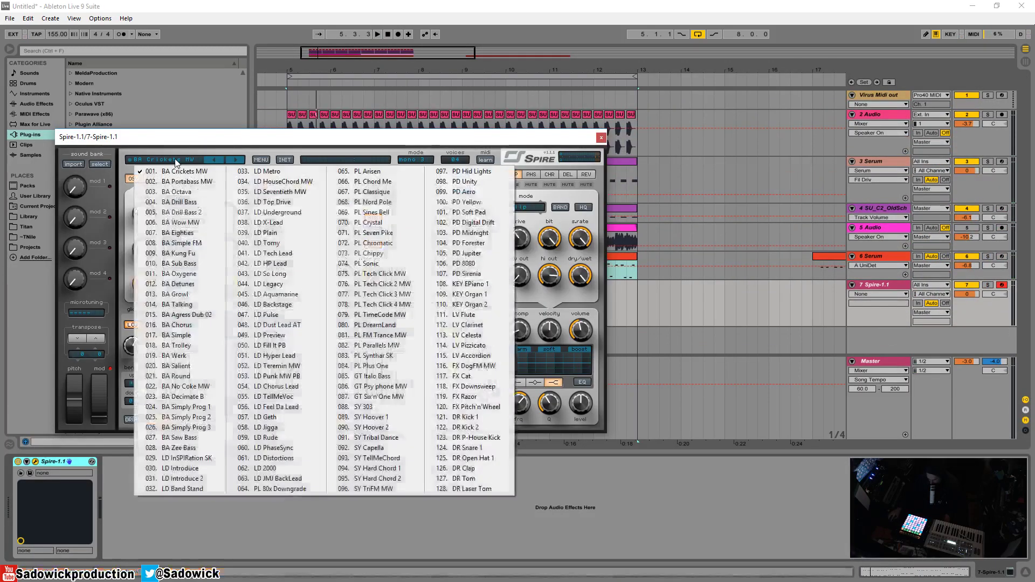
{"action": "left_click", "coordinate": [263, 171]}
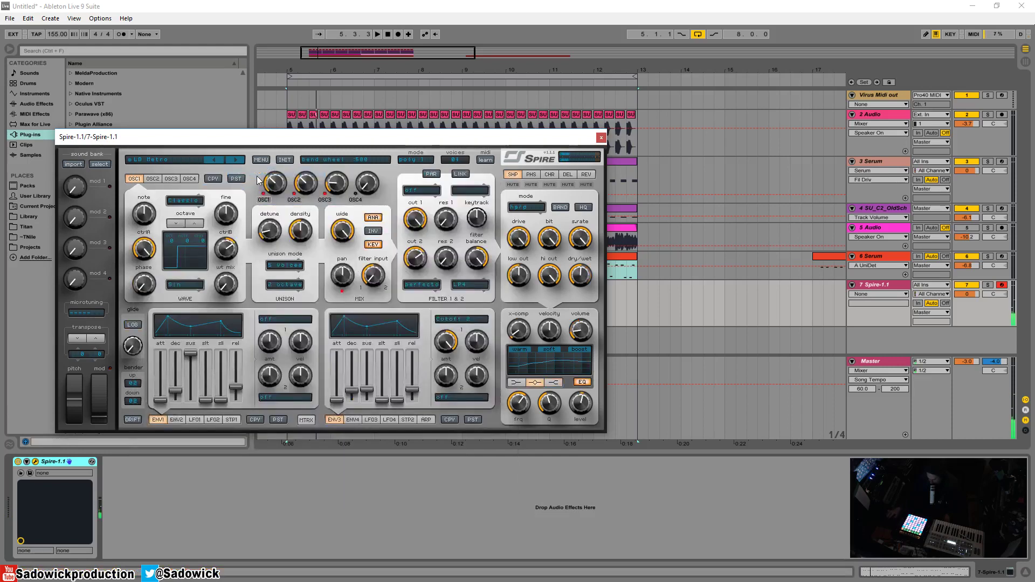
{"action": "left_click", "coordinate": [236, 159]}
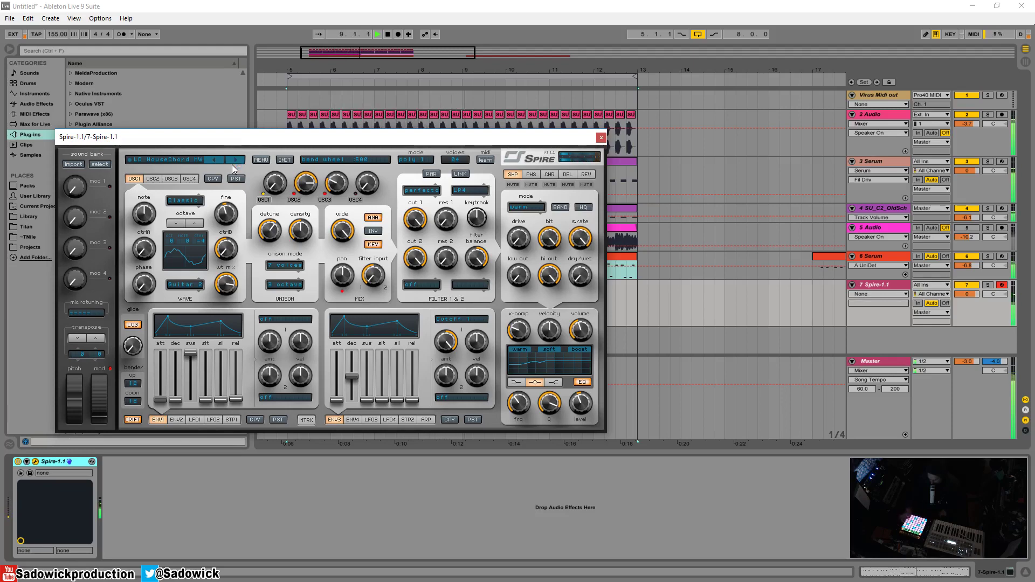
Stop playback, switch on Spire's arpeggiator and set its end step to 08
{"action": "key", "text": "space"}
{"action": "left_click", "coordinate": [426, 420]}
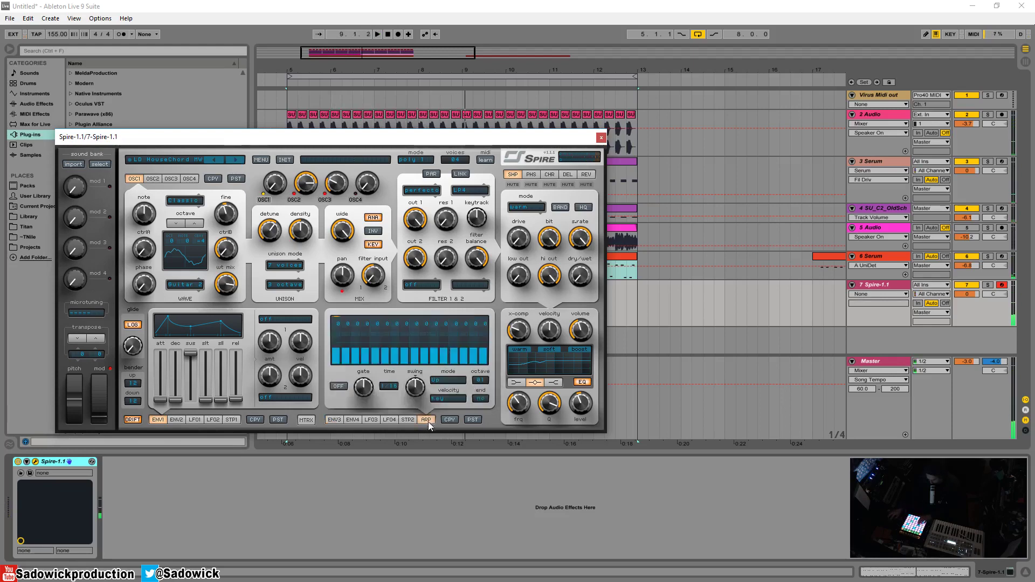
{"action": "left_click", "coordinate": [344, 387]}
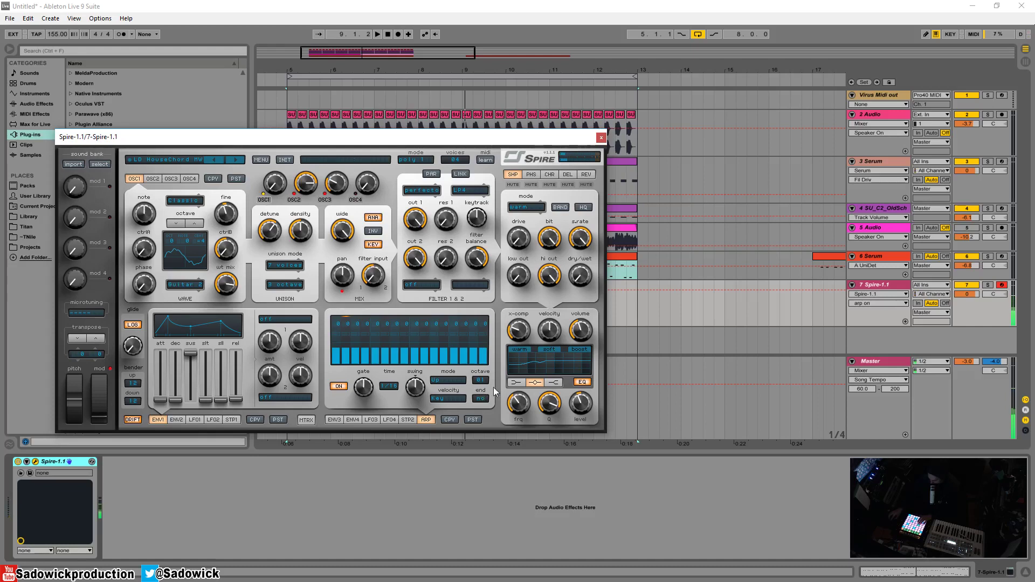
{"action": "left_click", "coordinate": [480, 399]}
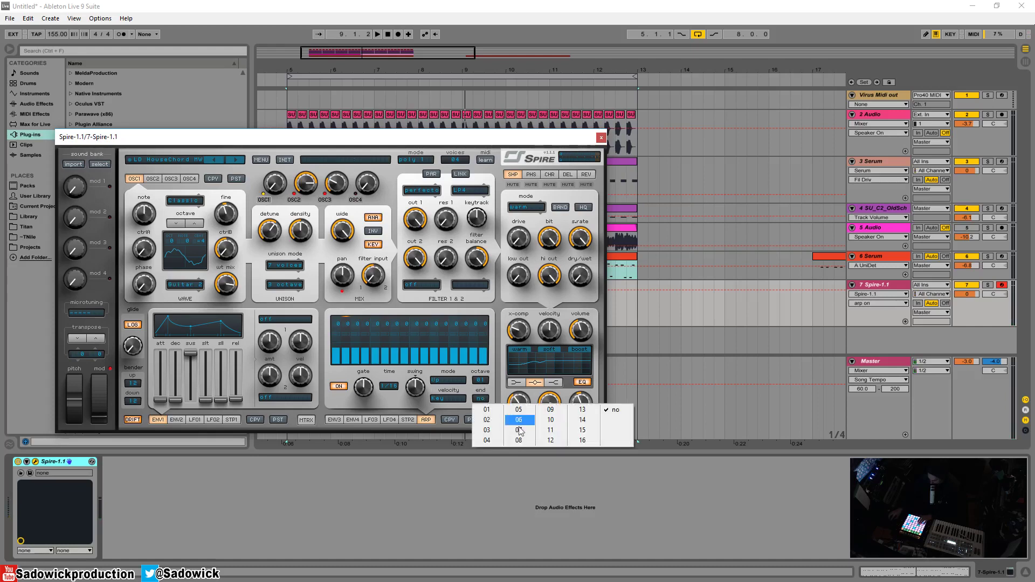
{"action": "left_click", "coordinate": [516, 442]}
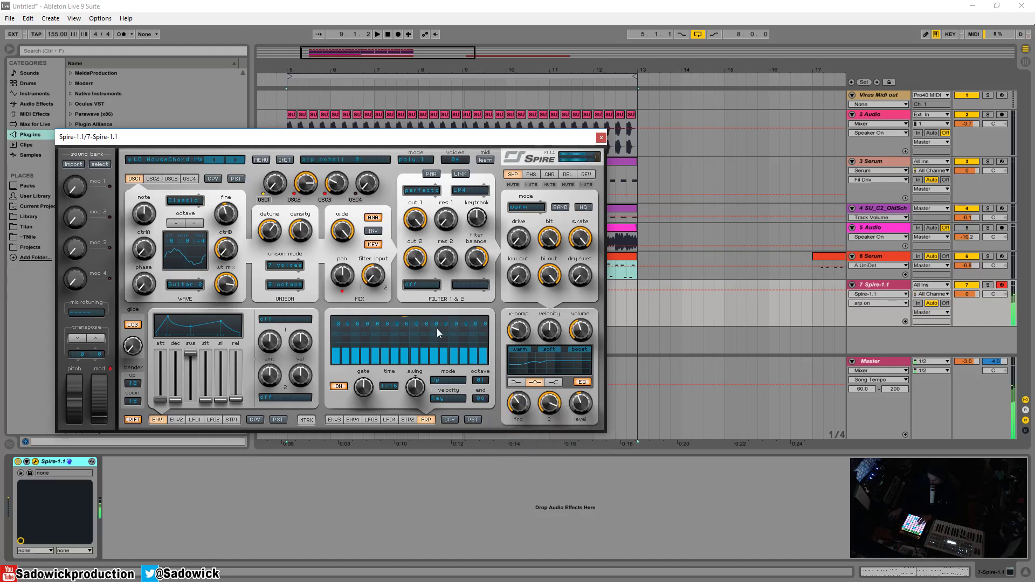
Set the arpeggiator mode to Step, with held steps at note 12 on step three and -12 on step six
{"action": "left_click", "coordinate": [440, 381]}
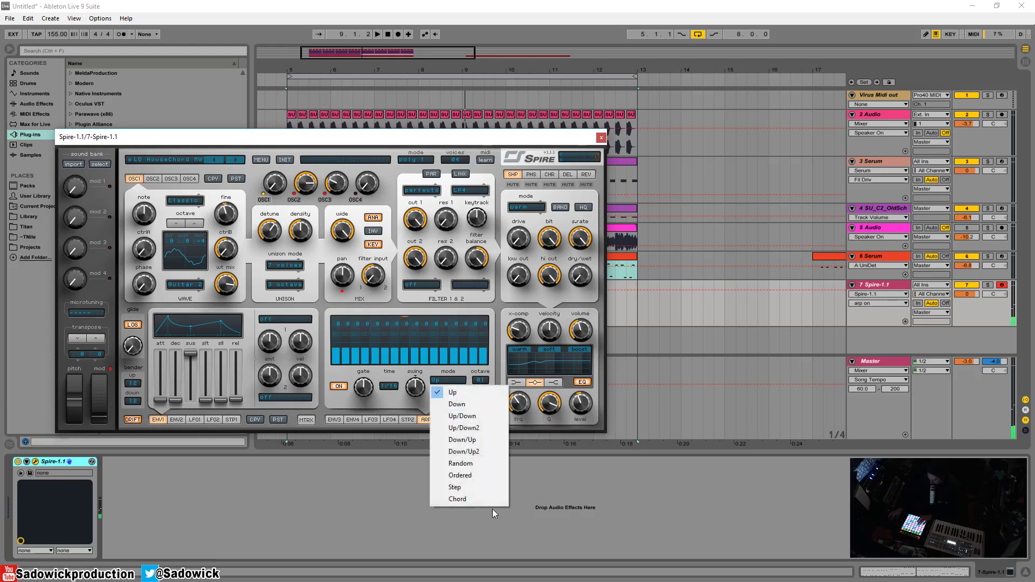
{"action": "left_click", "coordinate": [459, 487]}
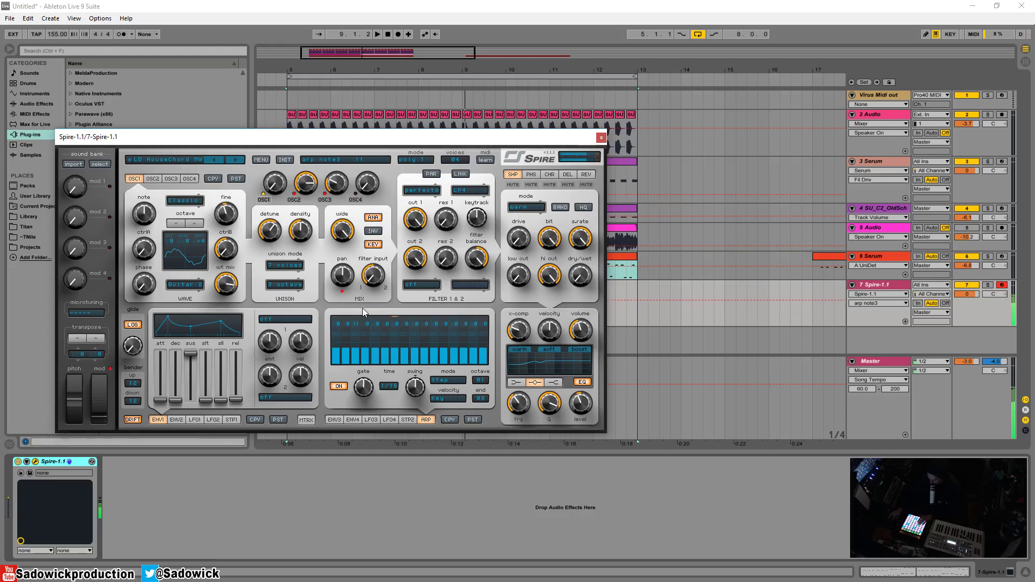
{"action": "left_click_drag", "start_coordinate": [362, 309], "coordinate": [364, 304]}
{"action": "left_click", "coordinate": [357, 334]}
Play the loop from bar 5 to hear the arpeggio, switch the arpeggiator off and close the Spire window
{"action": "left_click", "coordinate": [287, 84]}
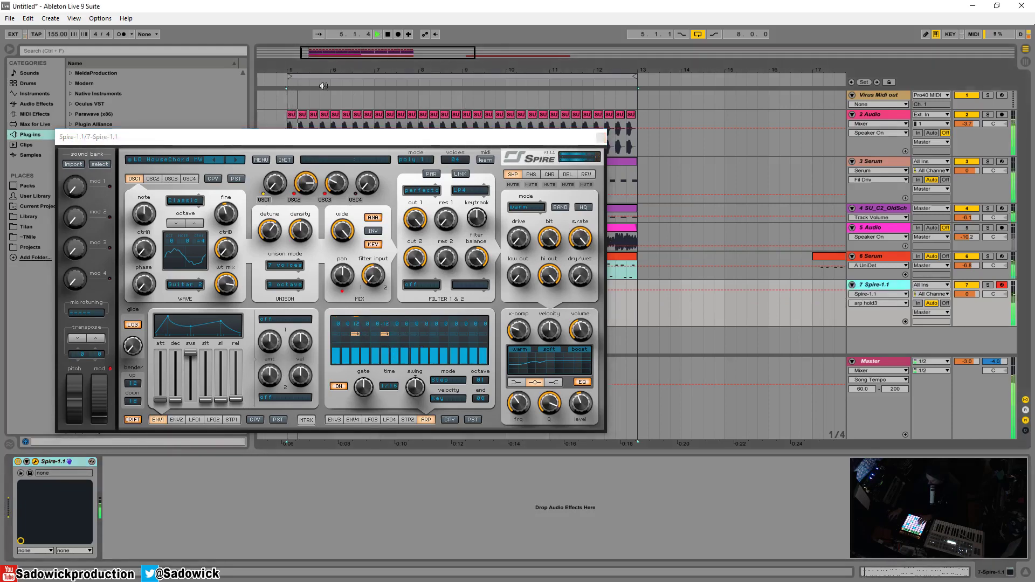
{"action": "left_click", "coordinate": [340, 386]}
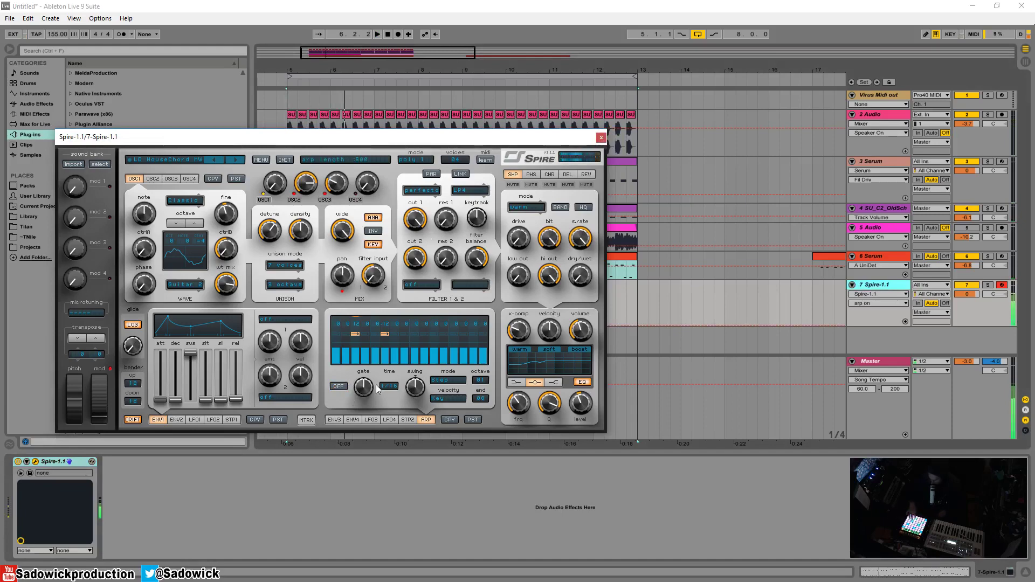
{"action": "left_click", "coordinate": [601, 138]}
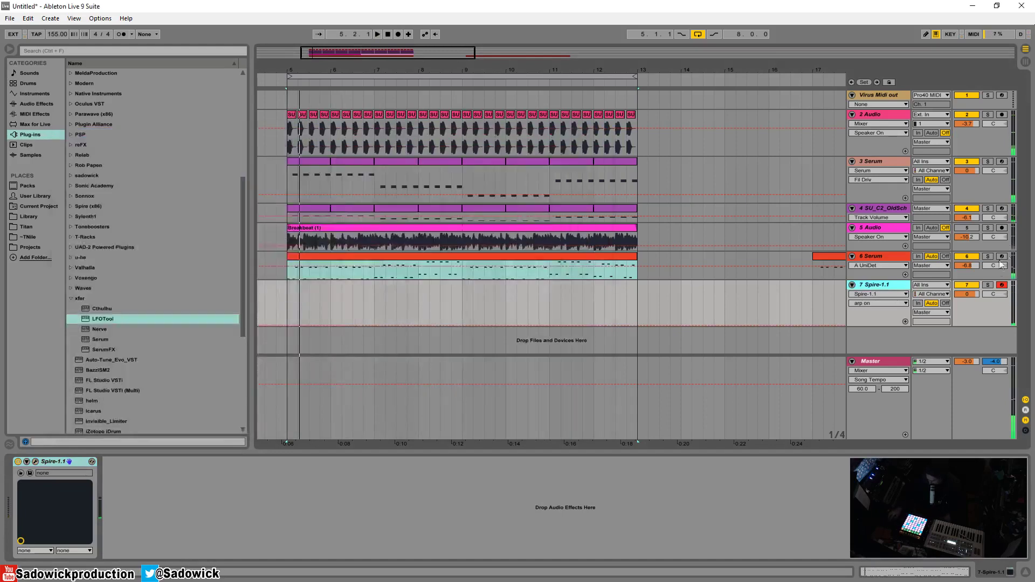
Mute the 6 Serum track, enlarge the tracks' height and play the loop to audition the Spire part
{"action": "left_click_drag", "start_coordinate": [998, 279], "coordinate": [977, 268]}
{"action": "left_click", "coordinate": [970, 258]}
{"action": "left_click_drag", "start_coordinate": [989, 315], "coordinate": [990, 333]}
{"action": "key", "text": "space"}
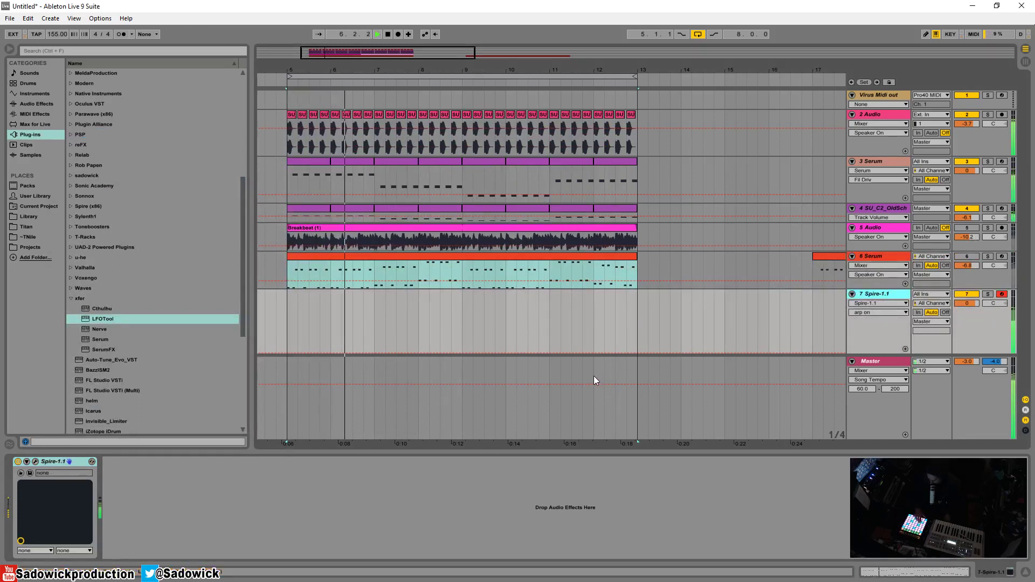
{"action": "key", "text": "space"}
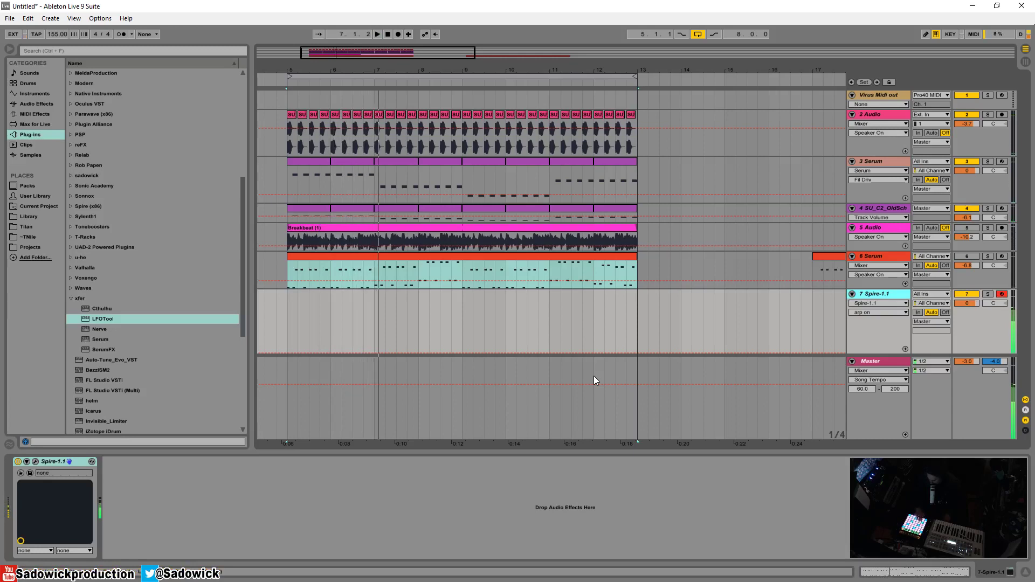
{"action": "key", "text": "space"}
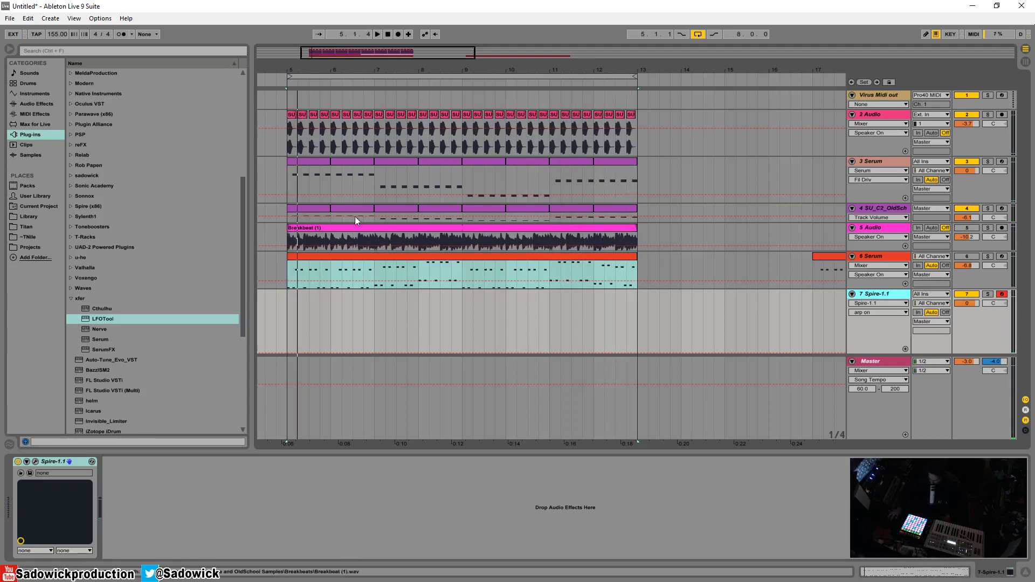
Select the 6 Serum clip, unmute and solo its track, and play it with the track enlarged
{"action": "left_click", "coordinate": [335, 259]}
{"action": "left_click", "coordinate": [988, 262]}
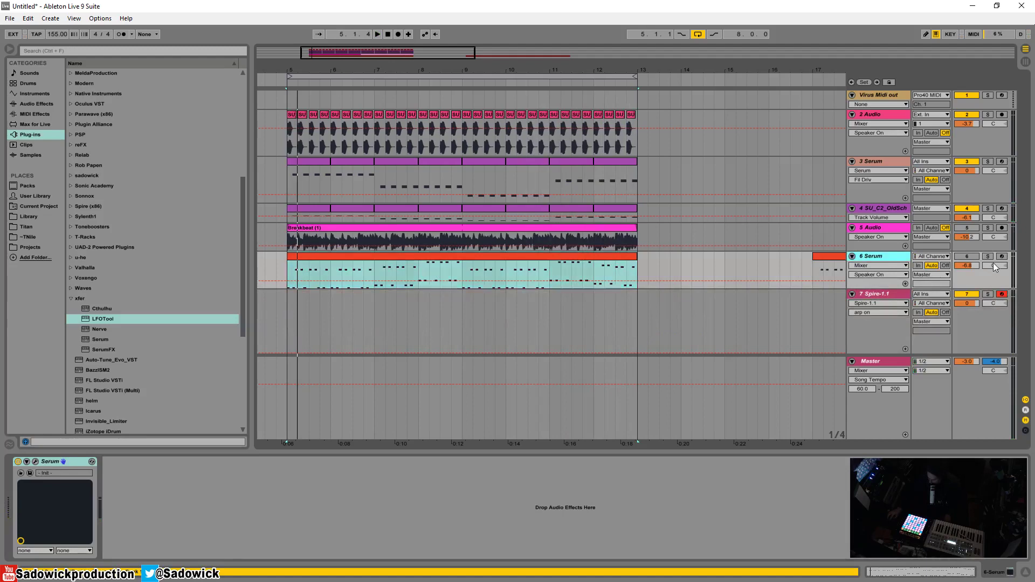
{"action": "left_click", "coordinate": [964, 259]}
{"action": "left_click", "coordinate": [988, 256]}
{"action": "key", "text": "space"}
{"action": "left_click_drag", "start_coordinate": [975, 289], "coordinate": [975, 317]}
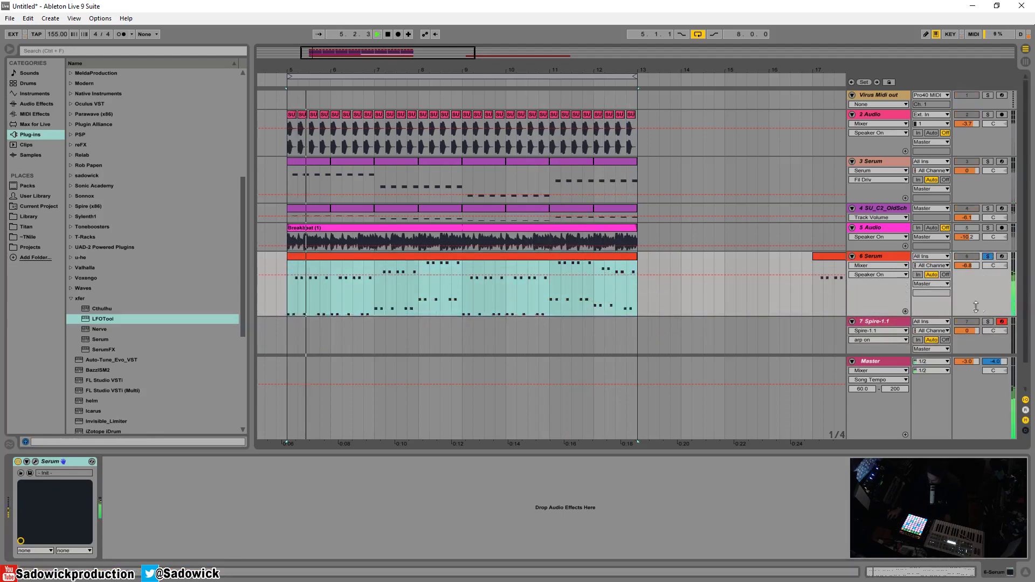
Open the Serum instrument on track 6, examine its patch settings and close its window
{"action": "left_click", "coordinate": [35, 462]}
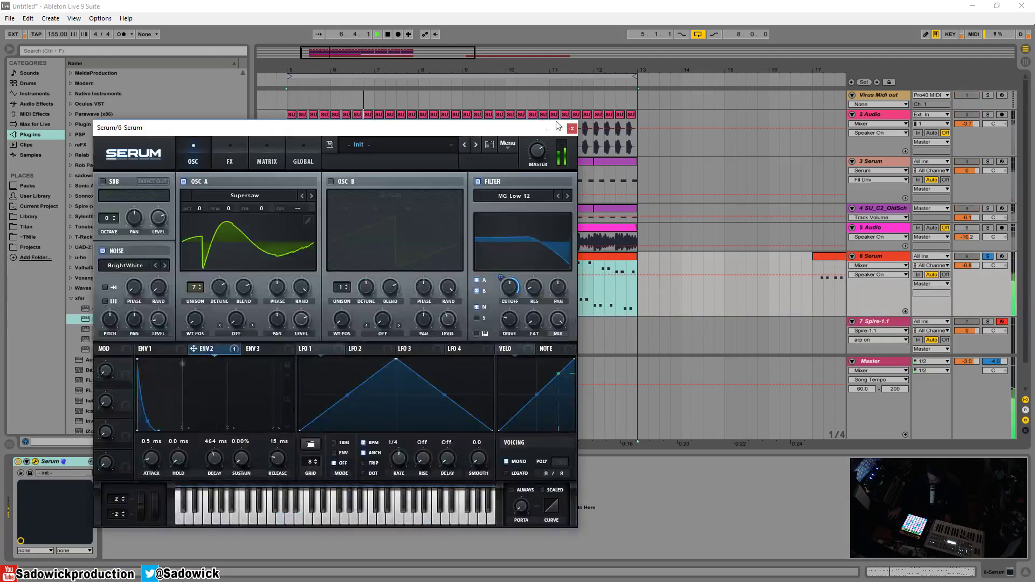
{"action": "left_click_drag", "start_coordinate": [510, 127], "coordinate": [566, 128]}
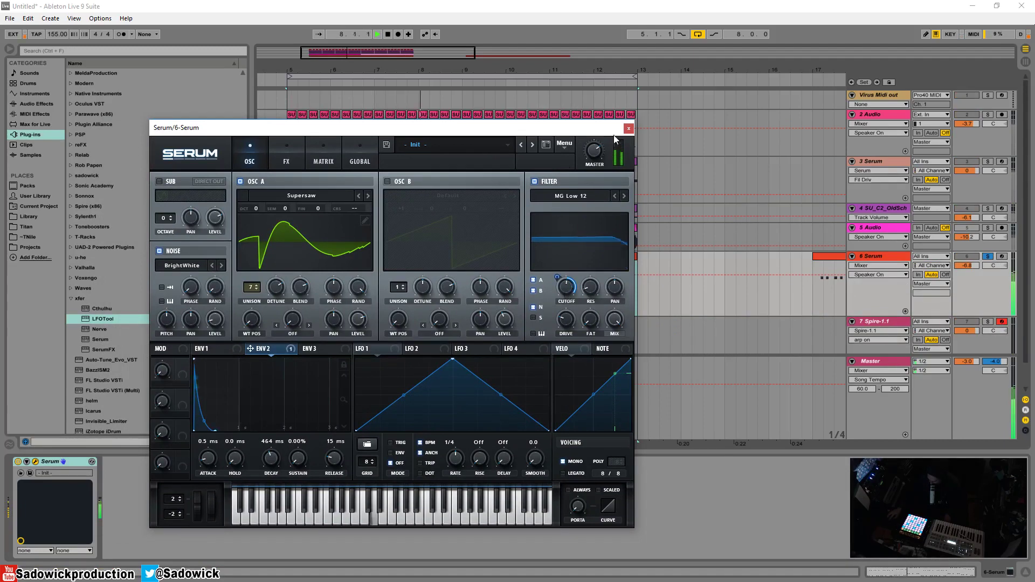
{"action": "left_click", "coordinate": [629, 129]}
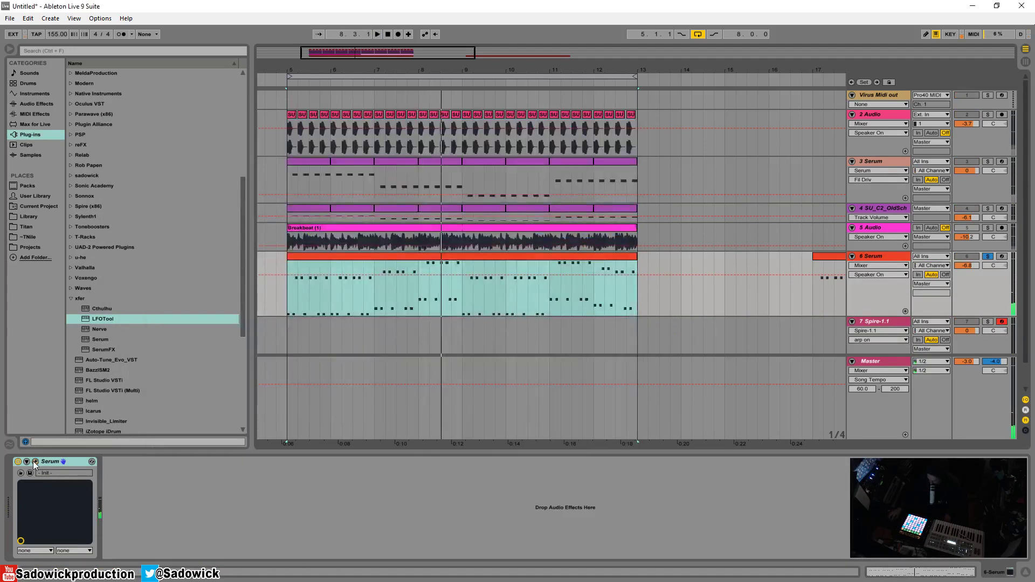
{"action": "left_click", "coordinate": [35, 462]}
{"action": "left_click", "coordinate": [628, 129]}
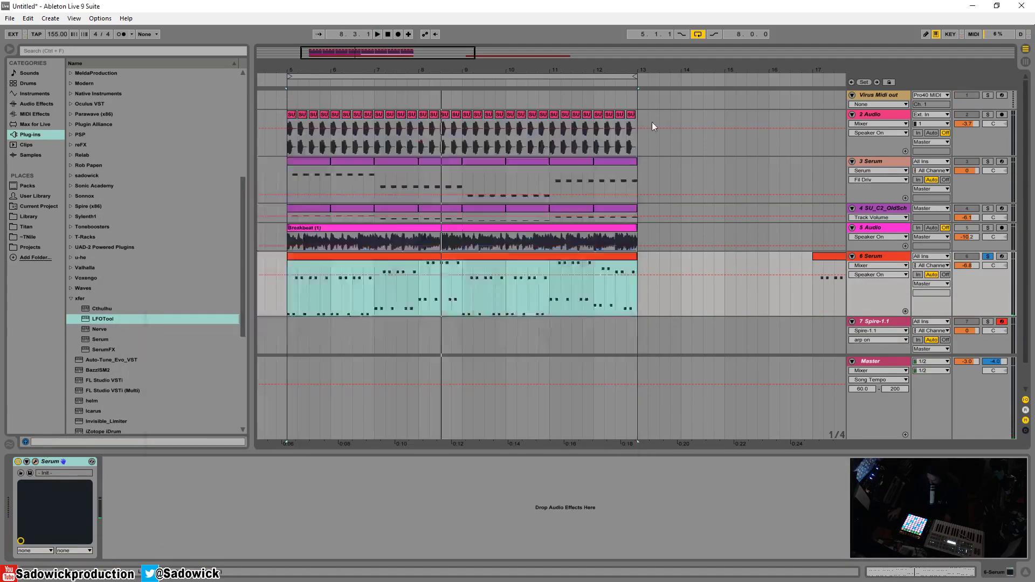
Unsolo and mute the 6 Serum track, and rehearse the Spire part by playing the loop from bar 5
{"action": "left_click_drag", "start_coordinate": [990, 305], "coordinate": [989, 298]}
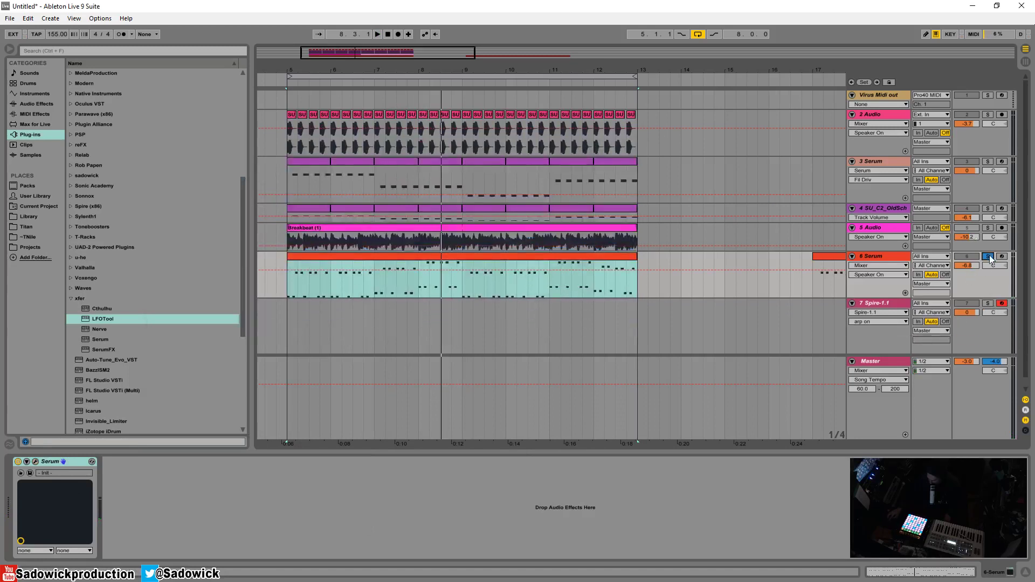
{"action": "left_click", "coordinate": [986, 330]}
{"action": "left_click", "coordinate": [286, 321]}
{"action": "key", "text": "space"}
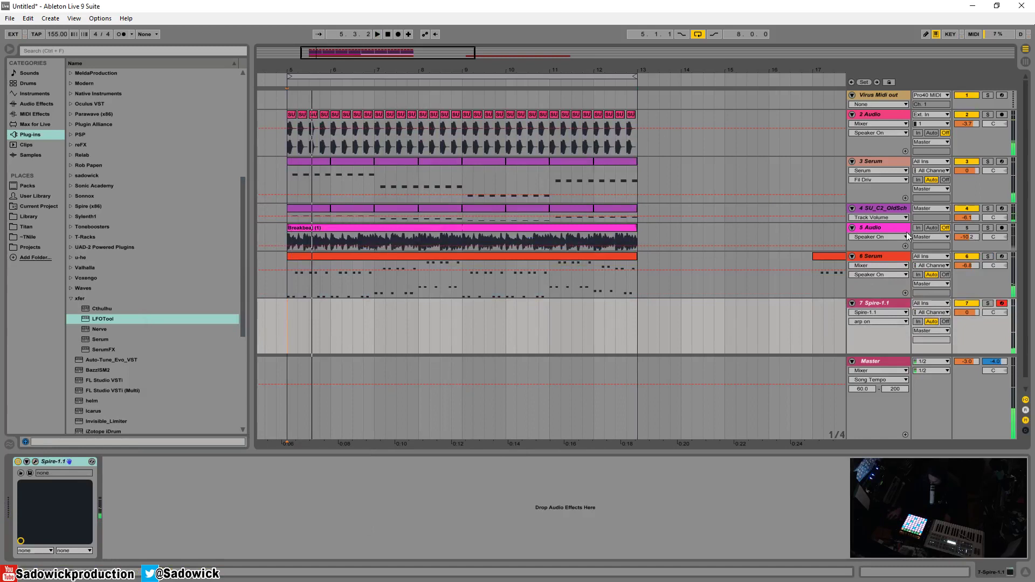
{"action": "key", "text": "space"}
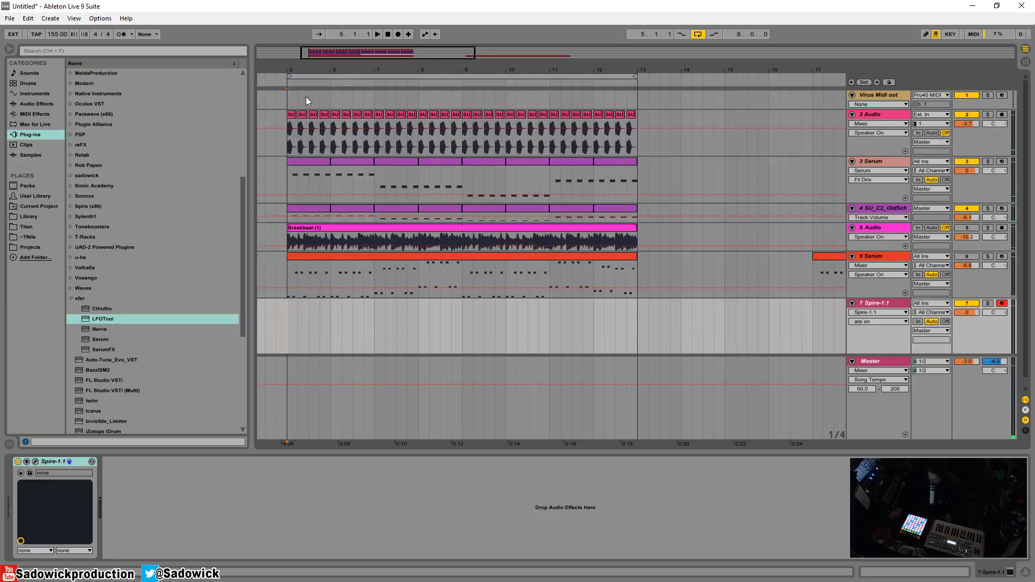
Record a melody clip from bar 5 on the 7 Spire-1.1 track, spanning the eight-bar loop
{"action": "left_click", "coordinate": [286, 138]}
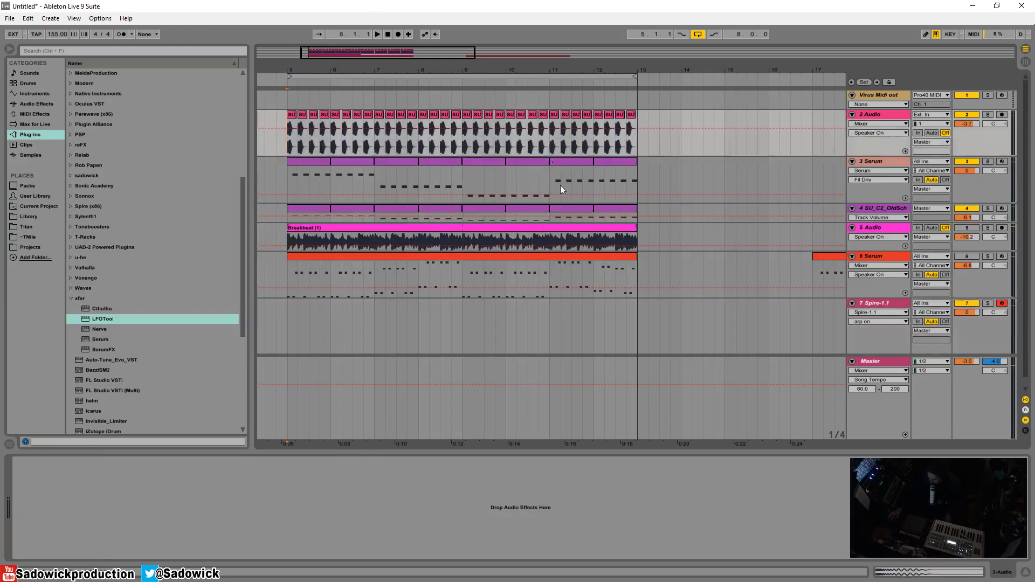
{"action": "left_click", "coordinate": [995, 348]}
{"action": "left_click", "coordinate": [398, 34]}
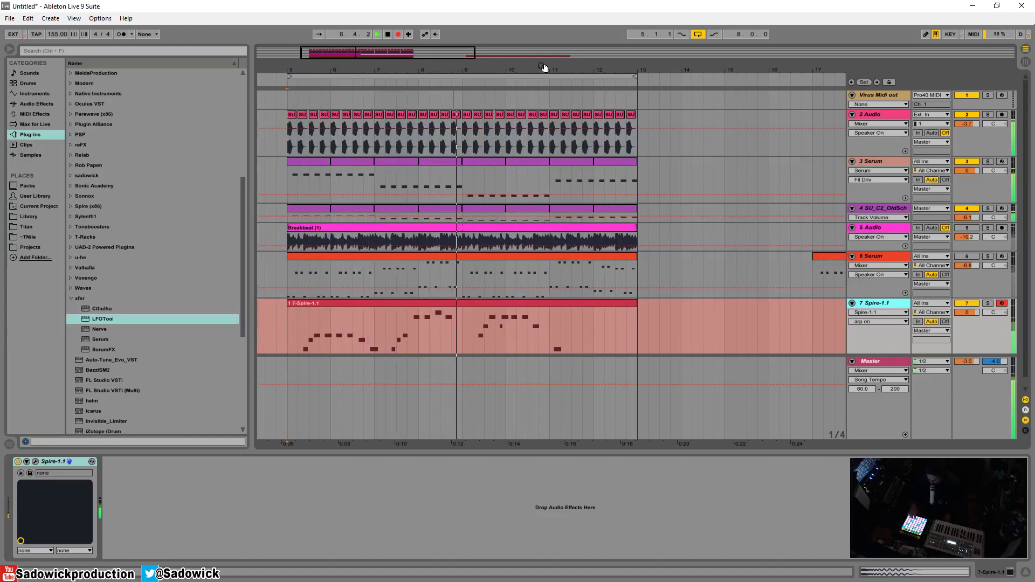
{"action": "key", "text": "space"}
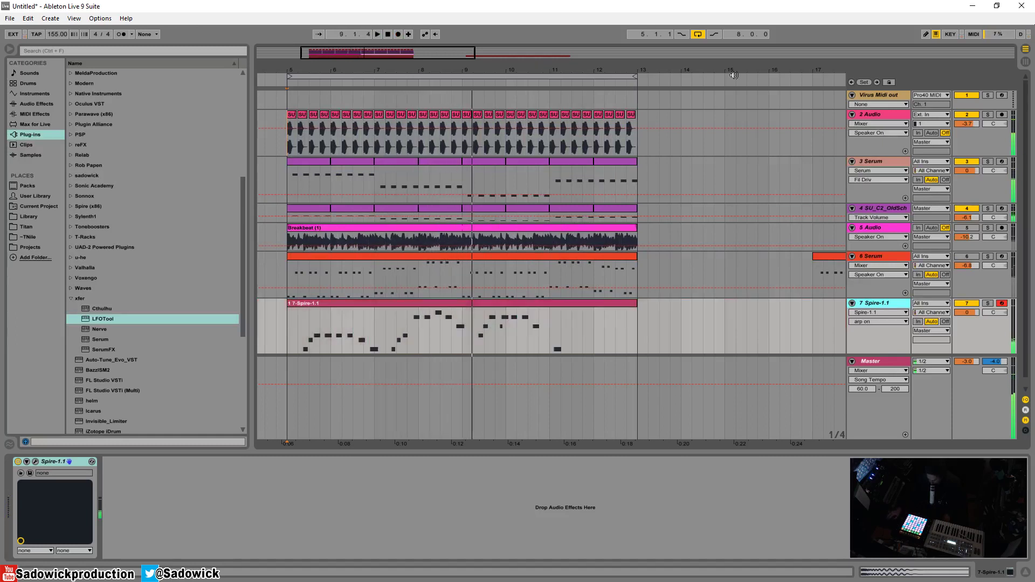
Select the recorded Spire clip, play it back and display its notes for editing
{"action": "left_click", "coordinate": [412, 302]}
{"action": "key", "text": "space"}
{"action": "left_click", "coordinate": [955, 573]}
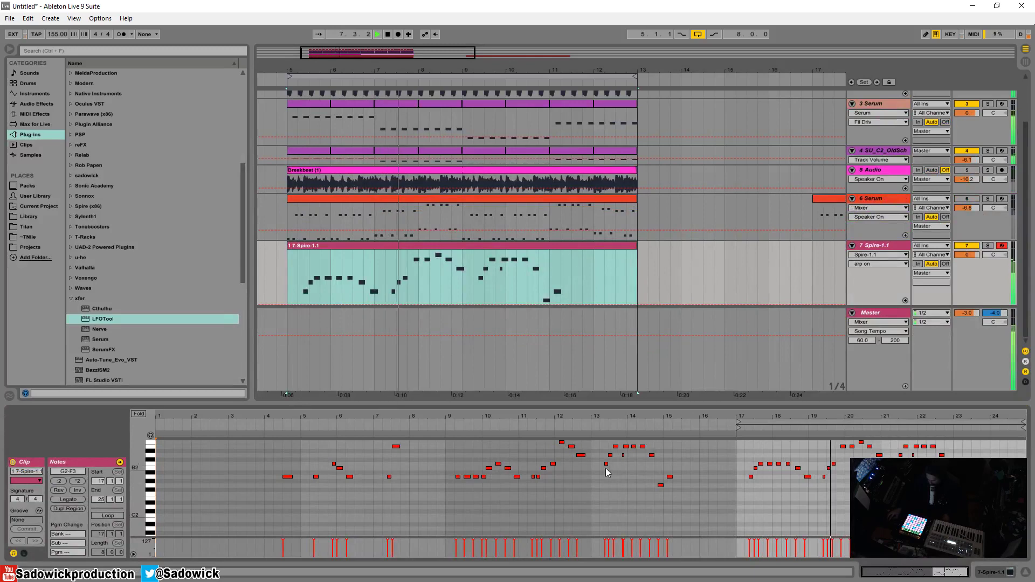
Consolidate the recorded Spire clip and play it from the start
{"action": "right_click", "coordinate": [449, 246]}
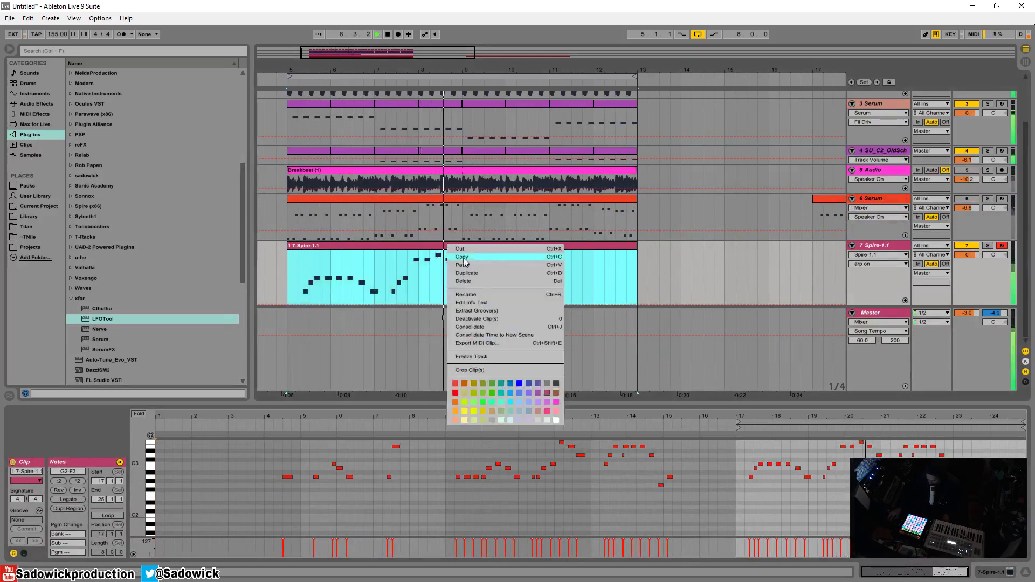
{"action": "left_click", "coordinate": [496, 334]}
{"action": "left_click", "coordinate": [541, 325]}
{"action": "right_click", "coordinate": [490, 246]}
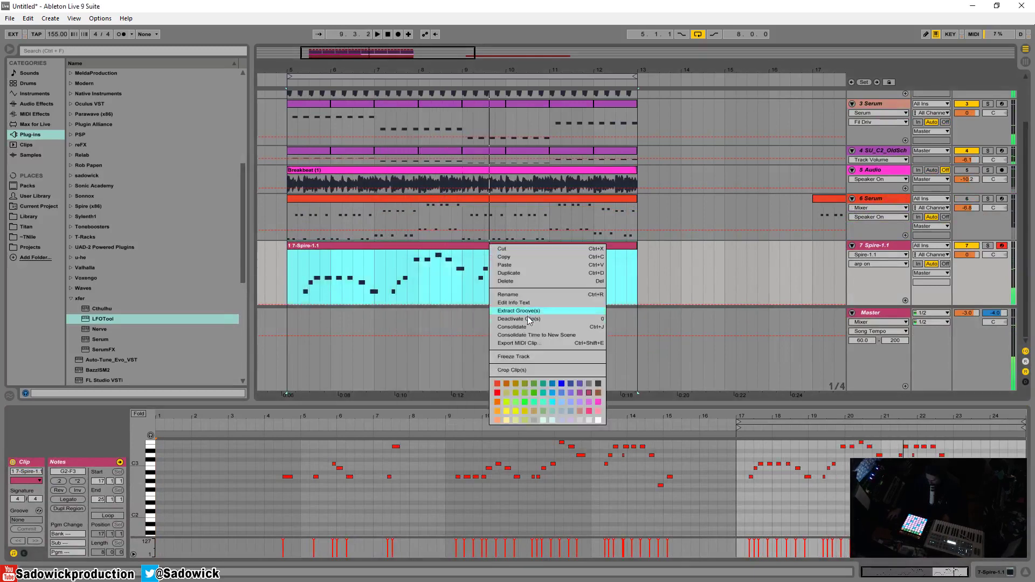
{"action": "left_click", "coordinate": [529, 327]}
{"action": "key", "text": "space"}
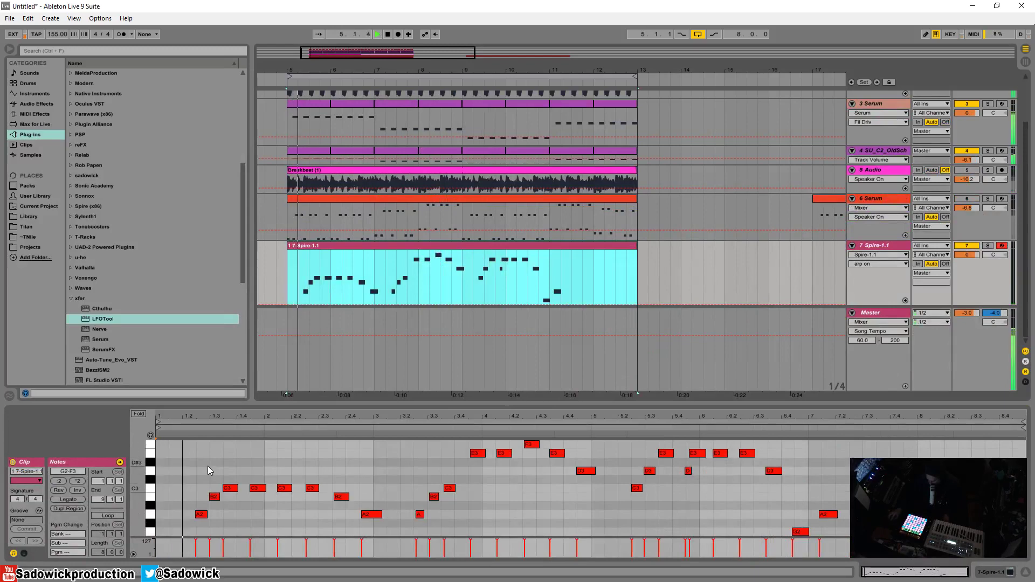
Quantize the Spire clip's opening phrase, from the first A2 to the A2 near bar 3, and play it
{"action": "left_click", "coordinate": [211, 454]}
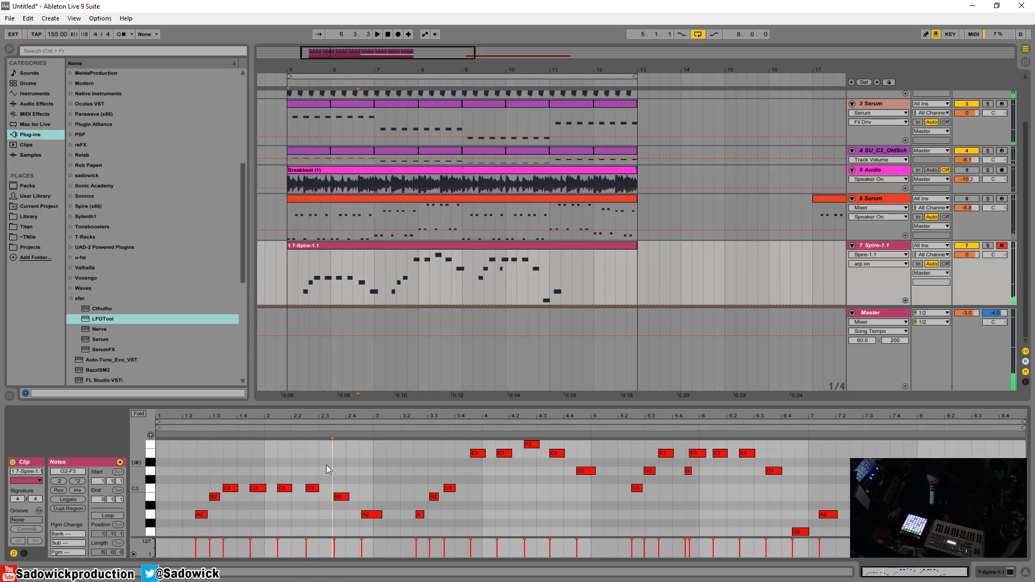
{"action": "left_click_drag", "start_coordinate": [189, 461], "coordinate": [378, 542]}
{"action": "right_click", "coordinate": [363, 457]}
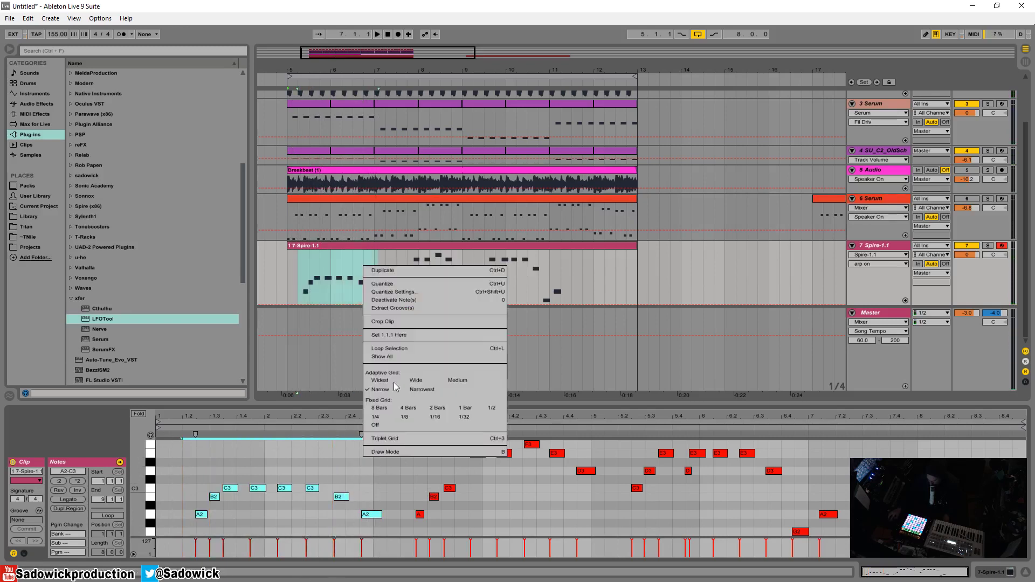
{"action": "left_click", "coordinate": [398, 284]}
{"action": "key", "text": "space"}
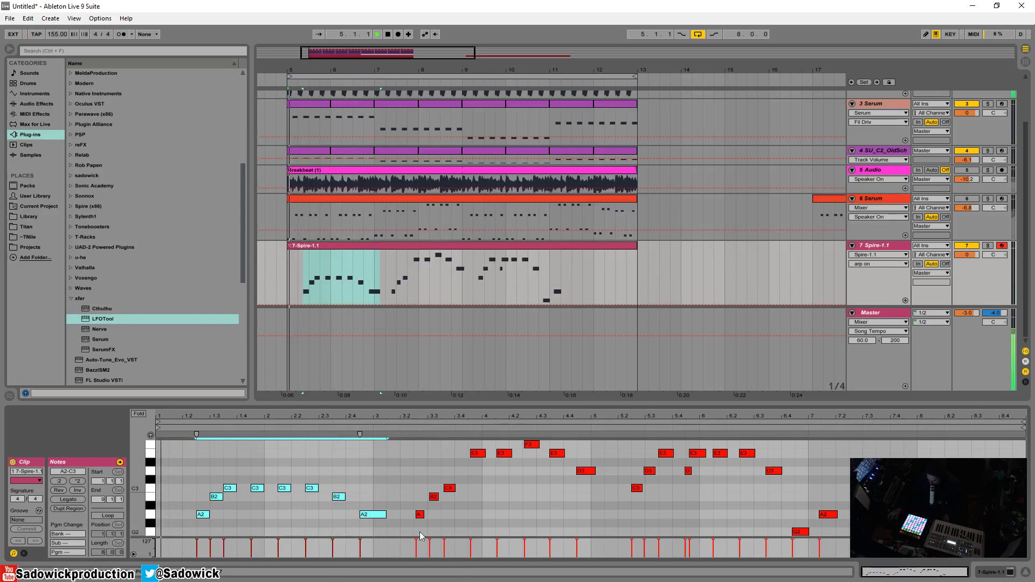
Try to shorten the A2 note near bar 3, undo that edit and check the playback
{"action": "left_click_drag", "start_coordinate": [386, 514], "coordinate": [373, 517]}
{"action": "key", "text": "ctrl+z"}
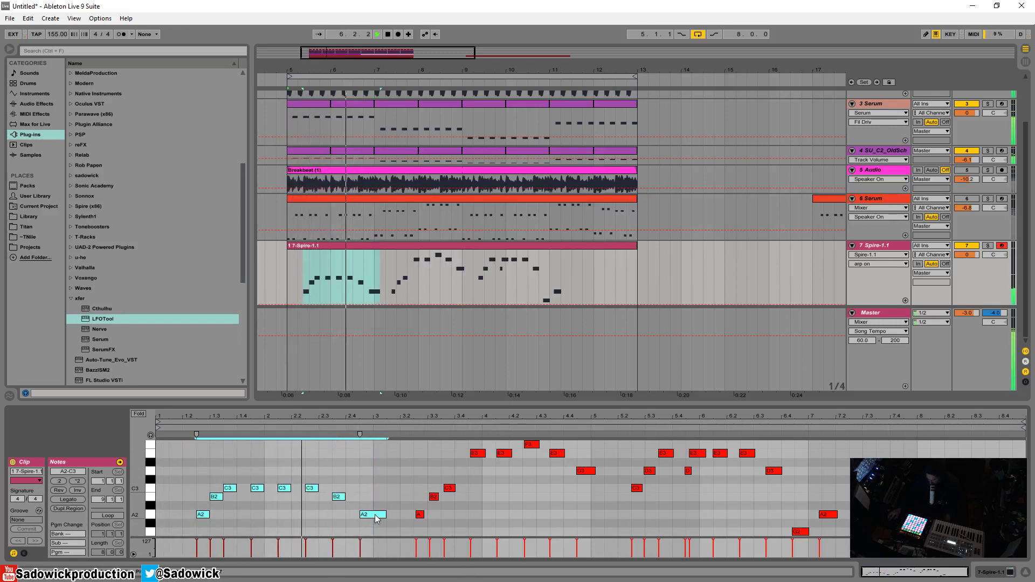
{"action": "key", "text": "space"}
{"action": "key", "text": "space"}
{"action": "left_click", "coordinate": [358, 480]}
{"action": "key", "text": "space"}
Undo the quantization of the opening phrase in the Spire clip
{"action": "right_click", "coordinate": [343, 465]}
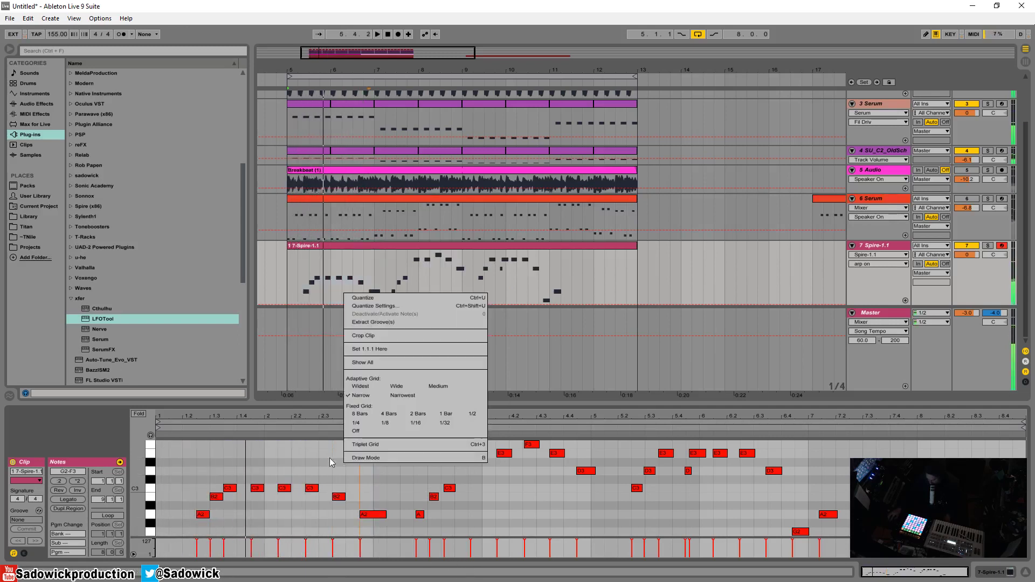
{"action": "left_click", "coordinate": [329, 458]}
{"action": "left_click", "coordinate": [30, 20]}
{"action": "left_click", "coordinate": [37, 34]}
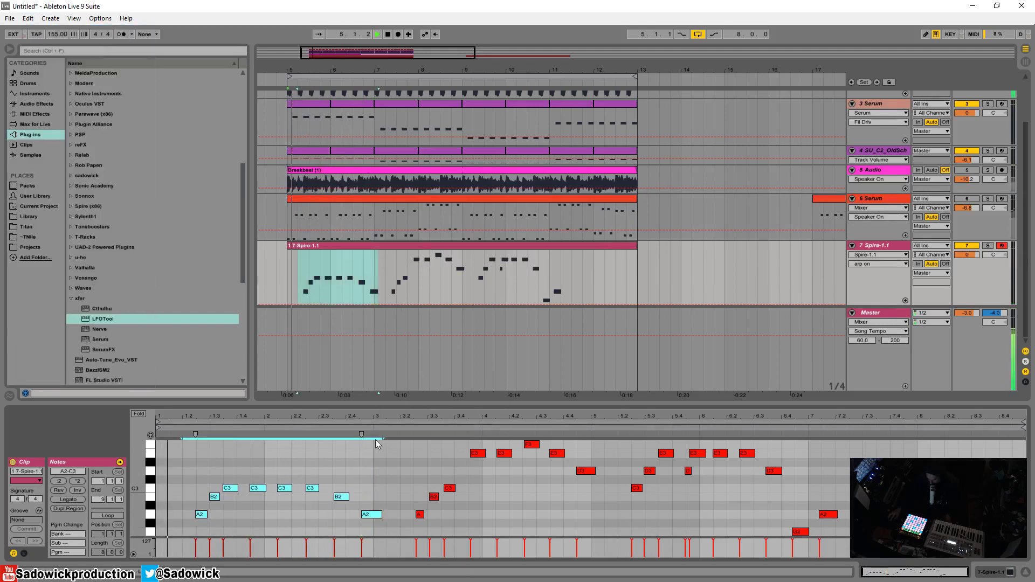
Quantize all notes in the Spire clip to the current grid at 100 %, adjusting only the note starts, and play it
{"action": "left_click", "coordinate": [342, 465]}
{"action": "key", "text": "space"}
{"action": "right_click", "coordinate": [296, 459]}
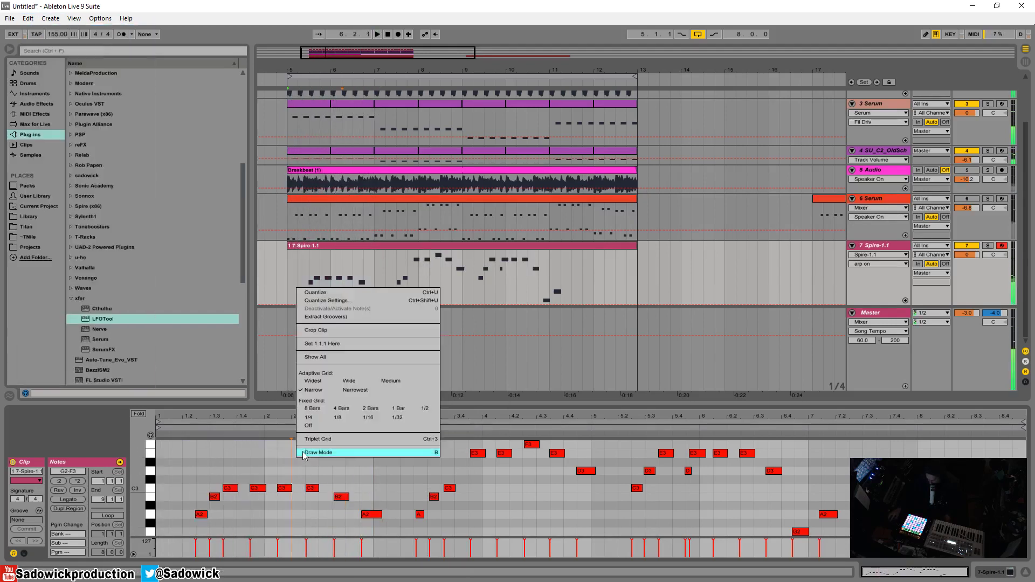
{"action": "left_click", "coordinate": [349, 301]}
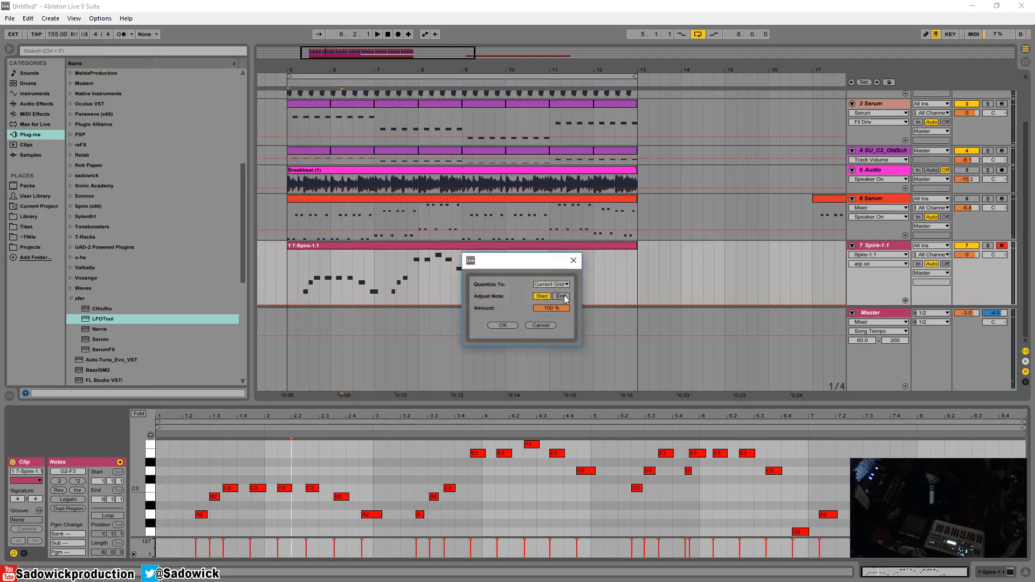
{"action": "left_click", "coordinate": [503, 326]}
{"action": "key", "text": "space"}
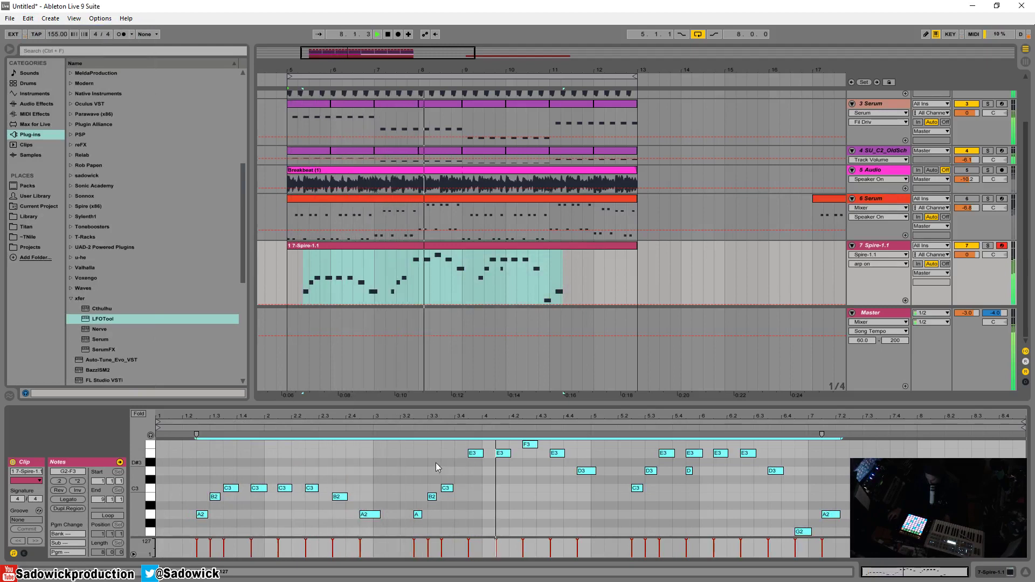
Replay the Spire clip and delete the stray short D3 note beneath the E3 just before bar 6
{"action": "key", "text": "space"}
{"action": "key", "text": "space"}
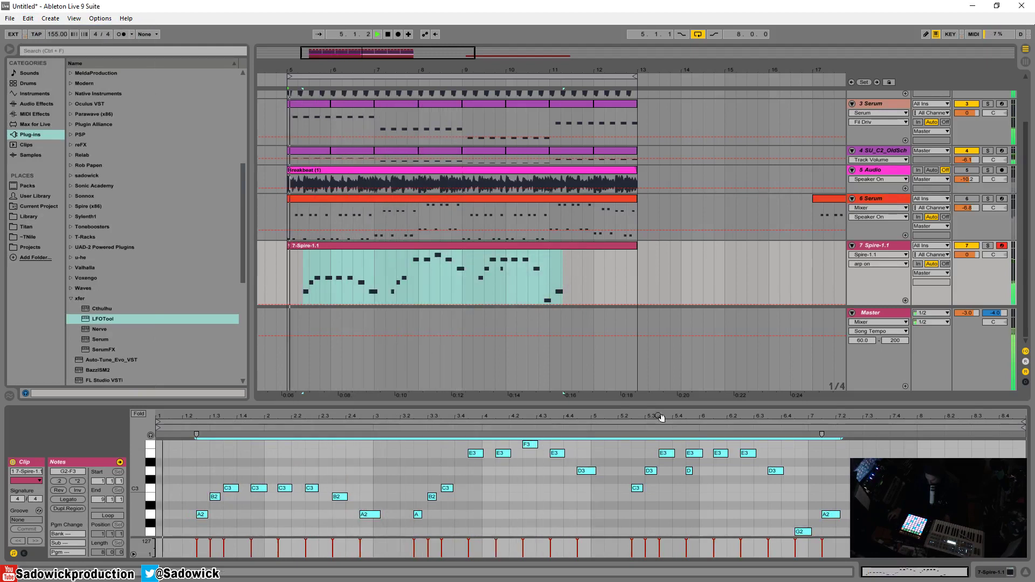
{"action": "key", "text": "space"}
{"action": "left_click", "coordinate": [600, 428]}
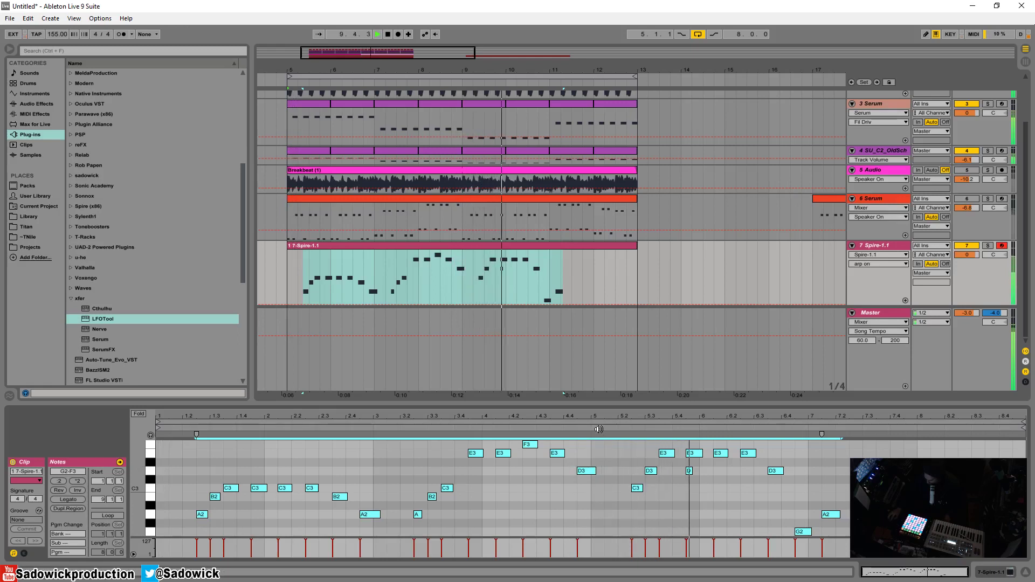
{"action": "key", "text": "ctrl+a"}
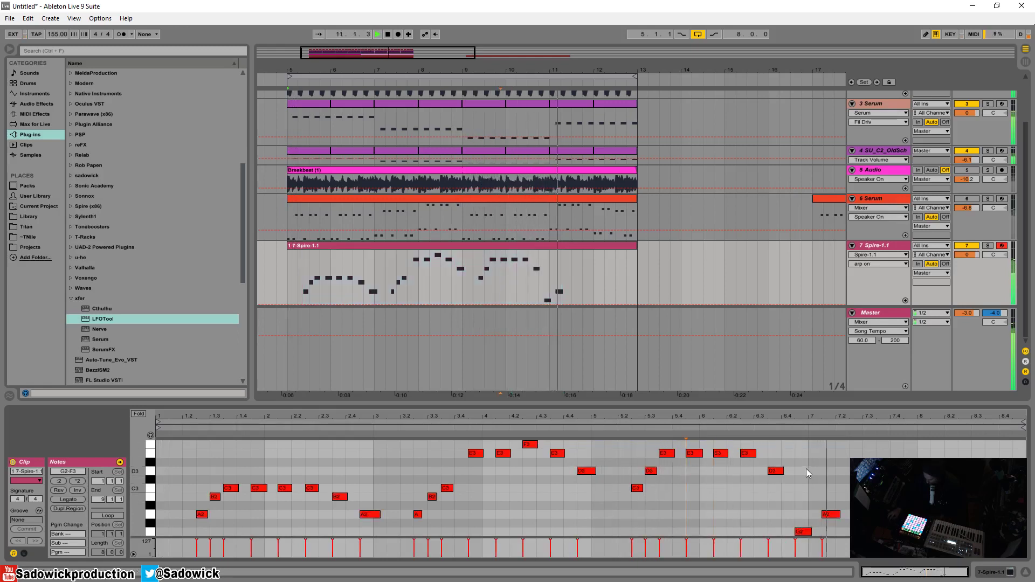
Stop playback and delete the final A2 note just after bar 7 in the Spire clip
{"action": "key", "text": "space"}
{"action": "left_click", "coordinate": [803, 531]}
{"action": "left_click", "coordinate": [837, 516]}
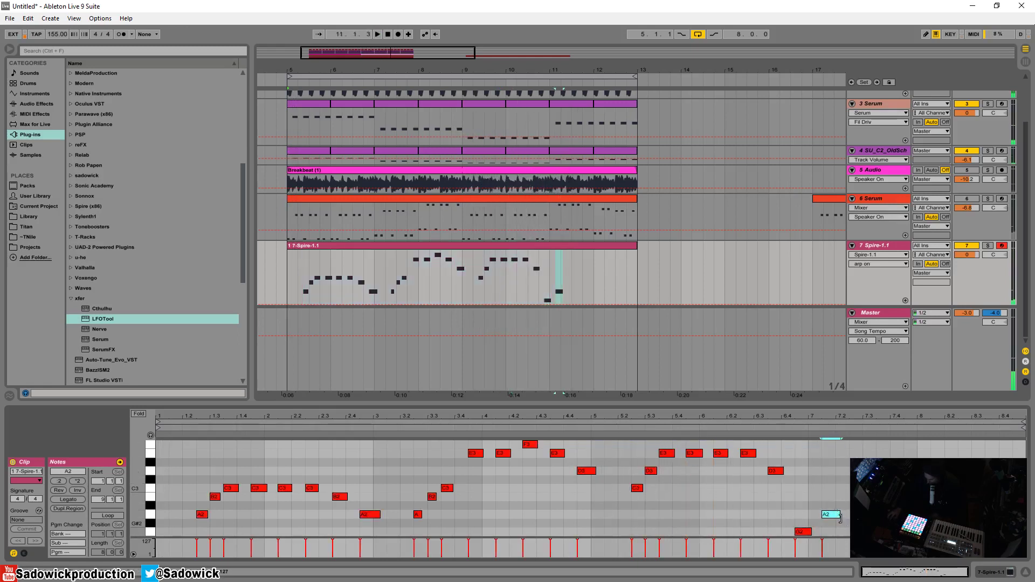
{"action": "key", "text": "Delete"}
Play the loop and reduce the heights of the 7 Spire and 6 Serum tracks in the arrangement
{"action": "key", "text": "space"}
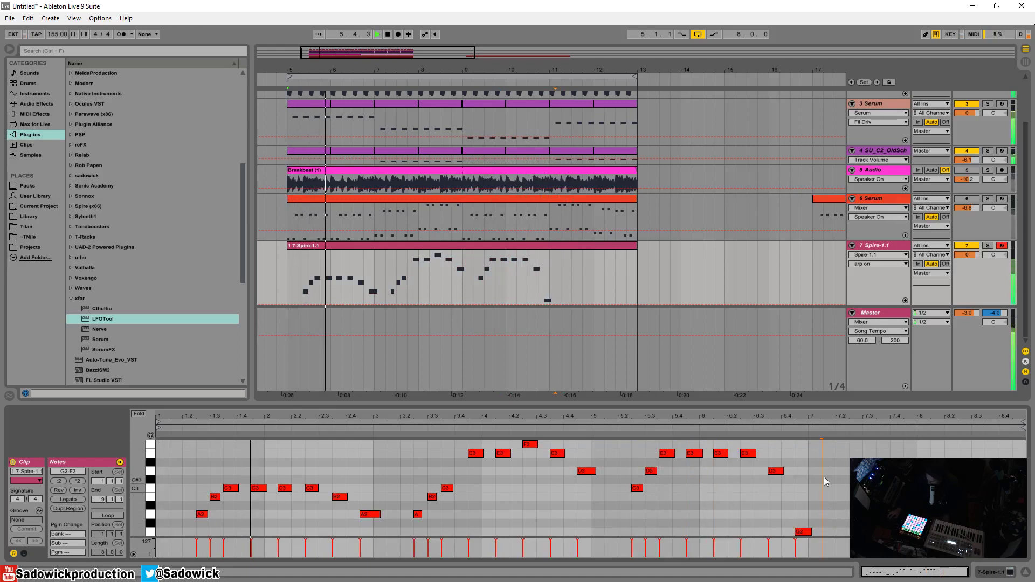
{"action": "left_click_drag", "start_coordinate": [986, 306], "coordinate": [986, 286]}
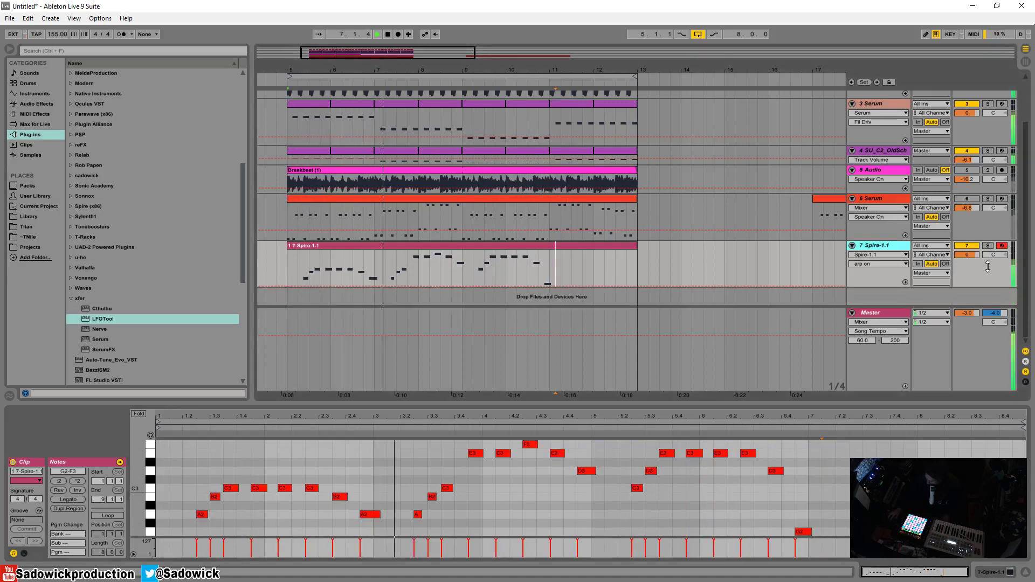
{"action": "left_click_drag", "start_coordinate": [982, 241], "coordinate": [981, 221]}
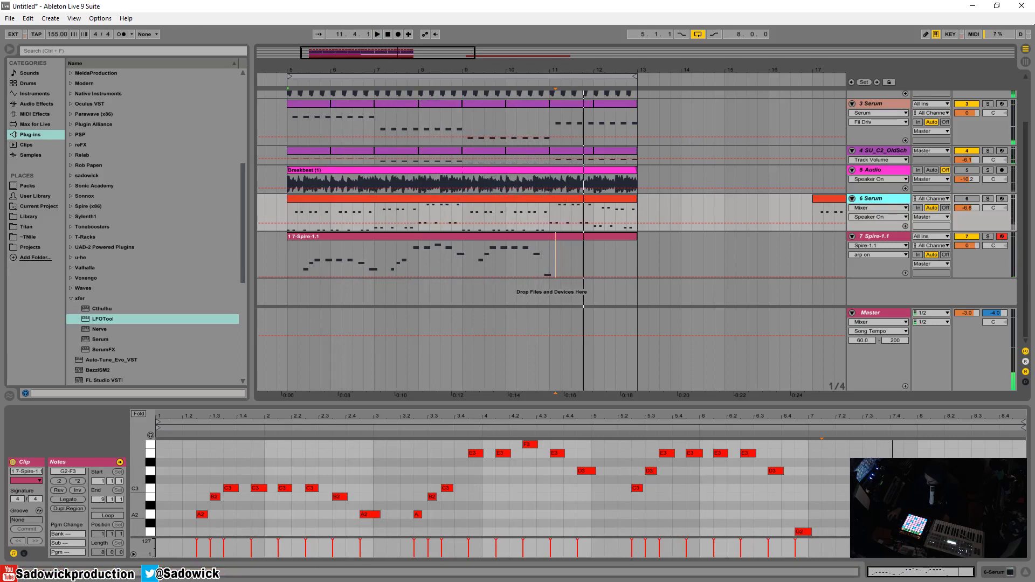
Add a single A2 note half a beat after 7.2 in the Spire clip and play it
{"action": "left_click", "coordinate": [851, 515]}
{"action": "left_click", "coordinate": [852, 426]}
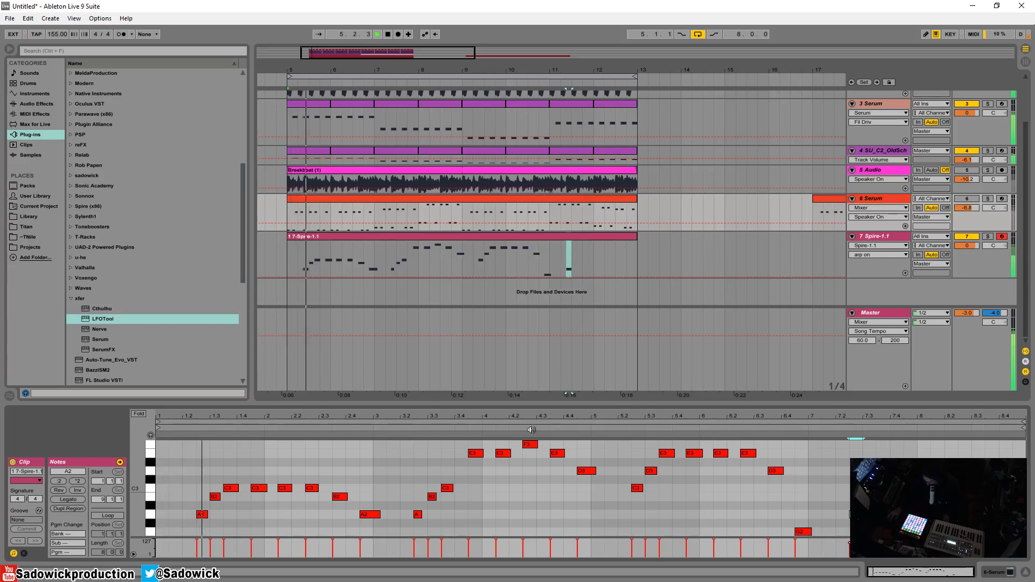
Copy the Spire clip's opening phrase, from the first A2 to the B2 near 2.4, and paste it just after bar 7
{"action": "left_click_drag", "start_coordinate": [364, 458], "coordinate": [201, 522]}
{"action": "left_click_drag", "start_coordinate": [354, 455], "coordinate": [183, 519]}
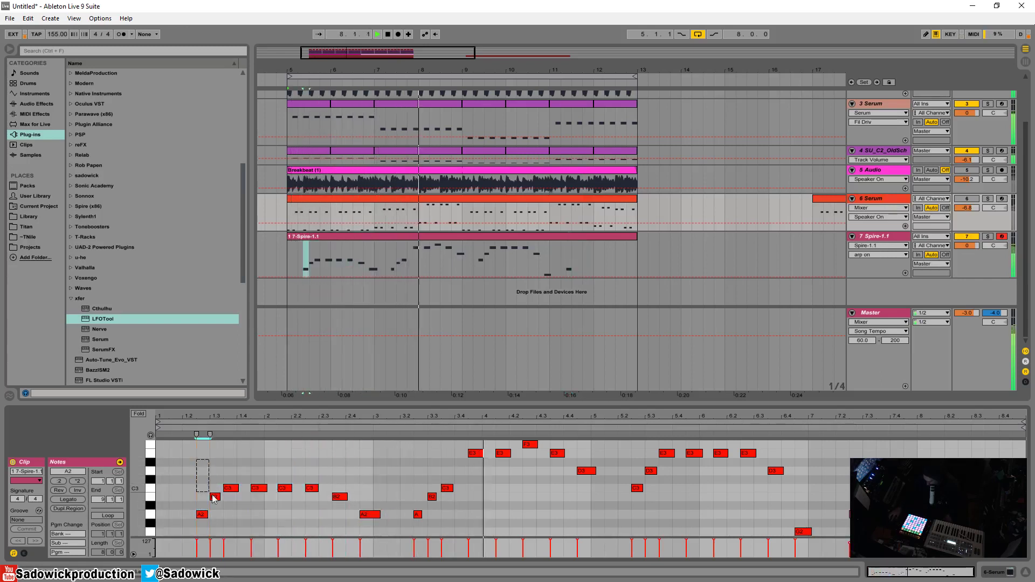
{"action": "key", "text": "space"}
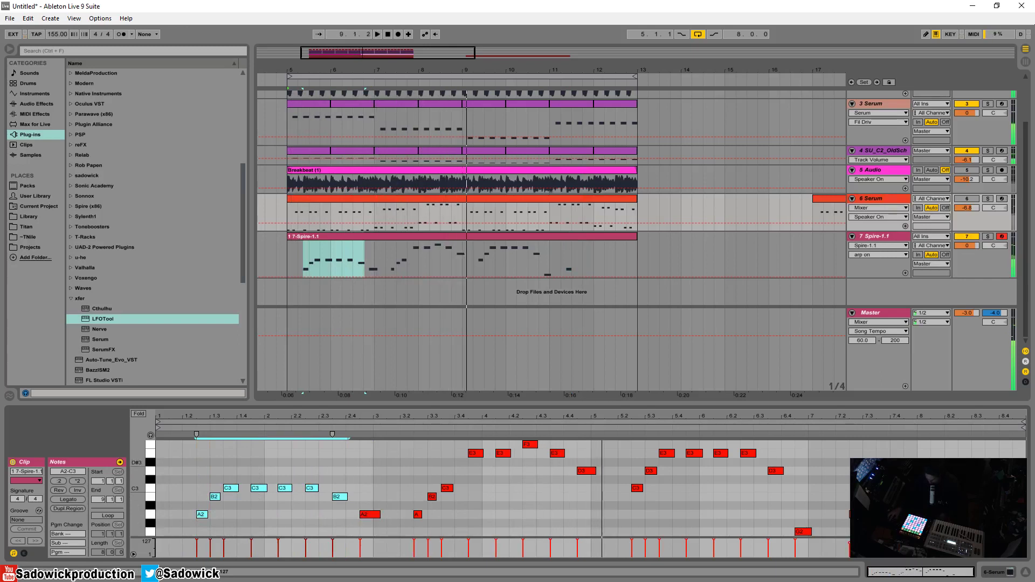
{"action": "mouse_move", "coordinate": [879, 447]}
{"action": "left_mouse_down"}
{"action": "mouse_move", "coordinate": [849, 469]}
{"action": "mouse_move", "coordinate": [158, 530]}
{"action": "left_mouse_up"}
{"action": "left_click", "coordinate": [818, 486]}
{"action": "key", "text": "ctrl+v"}
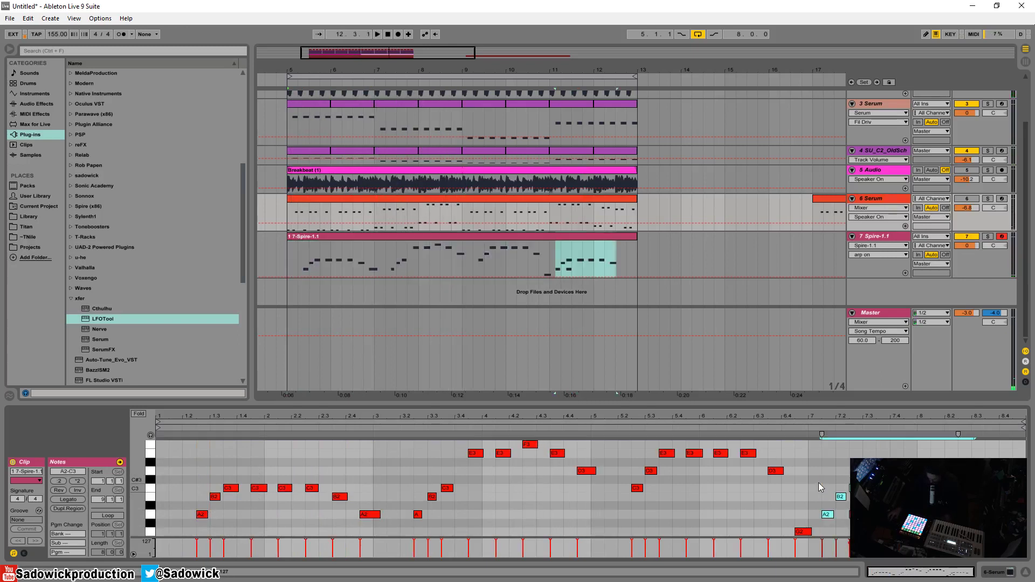
Move the pasted phrase one beat later so it starts half a beat after 7.2, and play it
{"action": "left_click", "coordinate": [856, 515]}
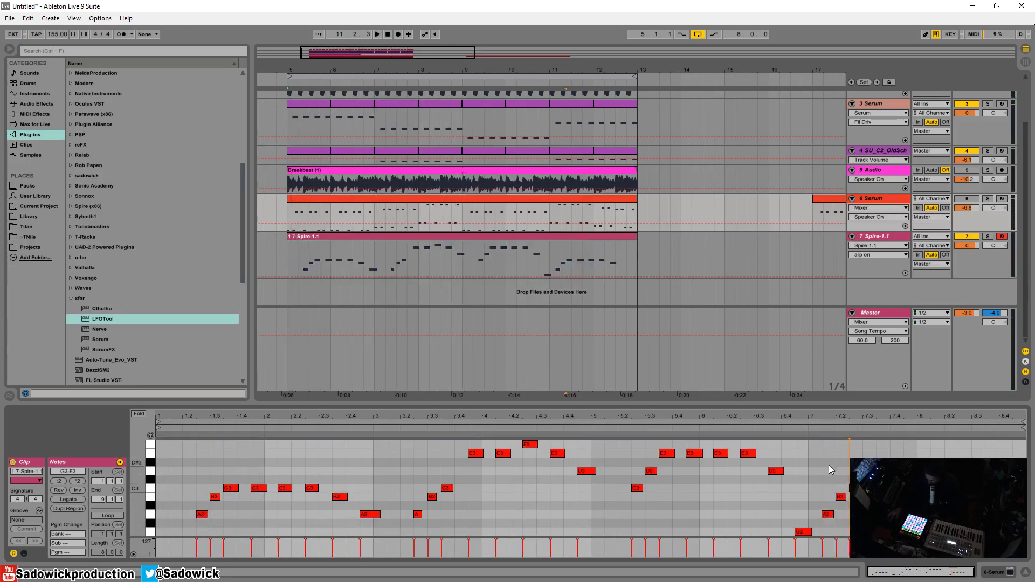
{"action": "left_click_drag", "start_coordinate": [829, 465], "coordinate": [958, 524]}
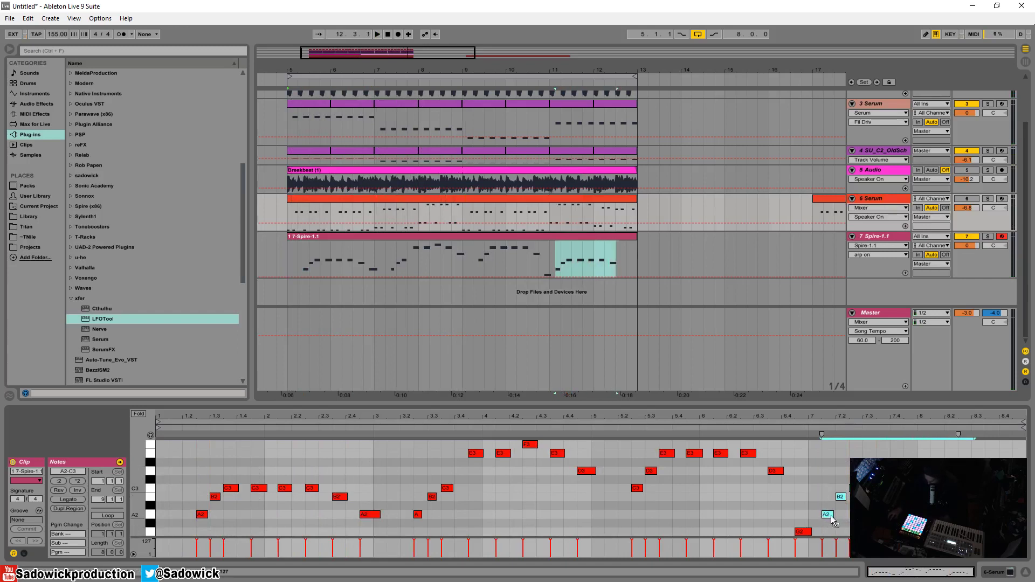
{"action": "left_click_drag", "start_coordinate": [832, 519], "coordinate": [861, 519]}
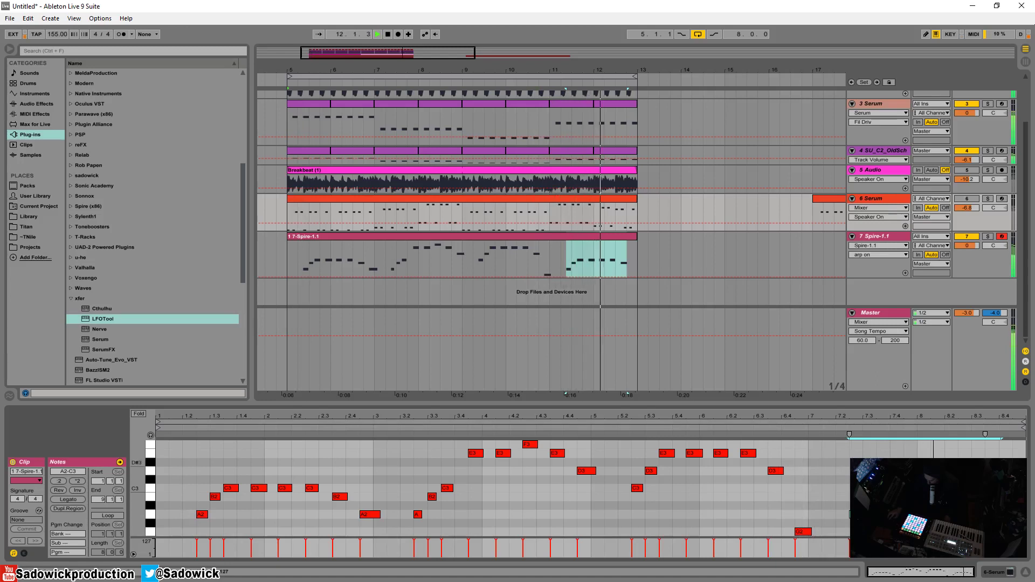
{"action": "key", "text": "space"}
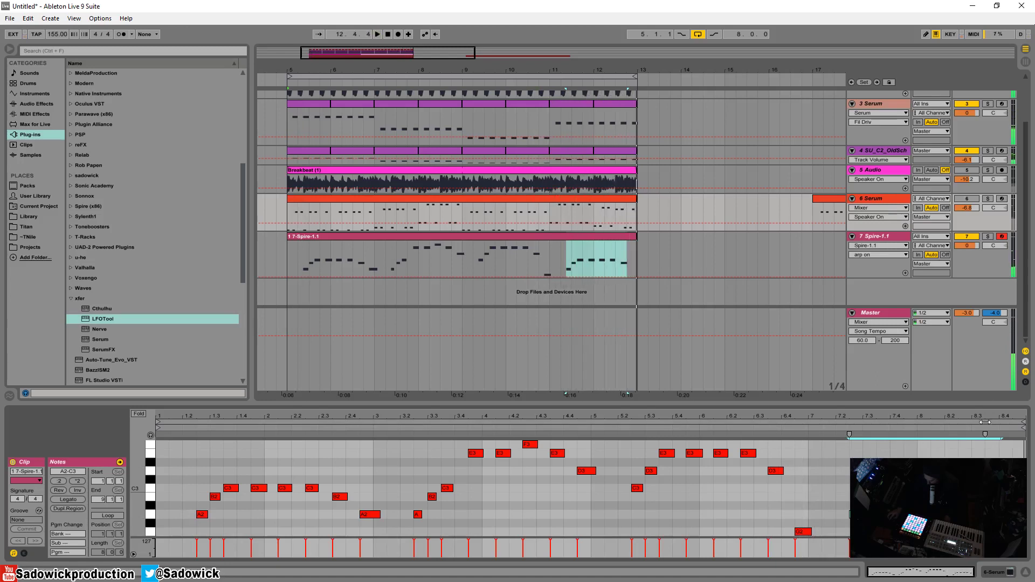
Add an A2 note in the last half beat of bar 8 in the Spire clip and play the result
{"action": "double_click", "coordinate": [1019, 515]}
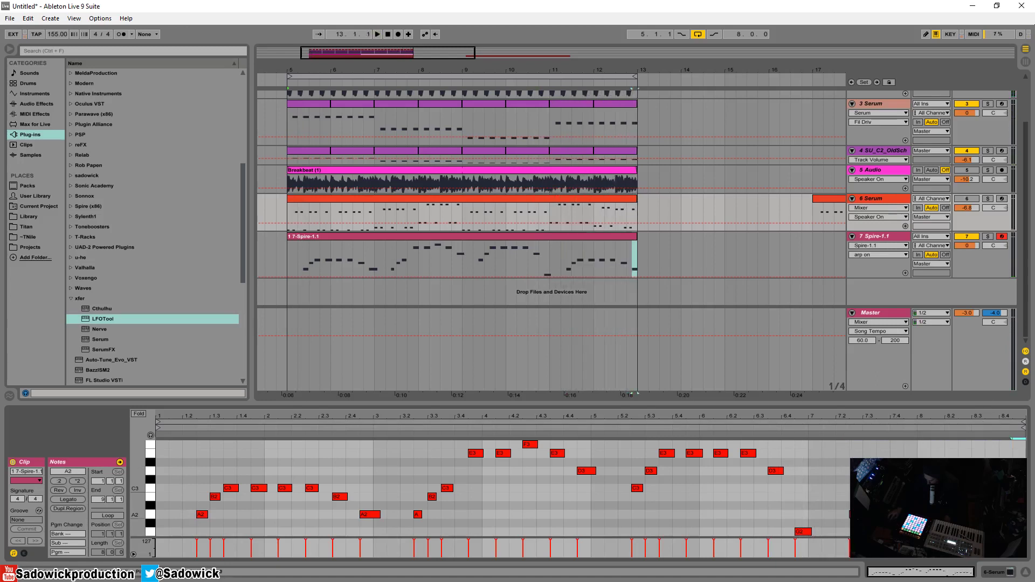
{"action": "key", "text": "space"}
{"action": "left_click", "coordinate": [841, 424]}
{"action": "left_click", "coordinate": [842, 430]}
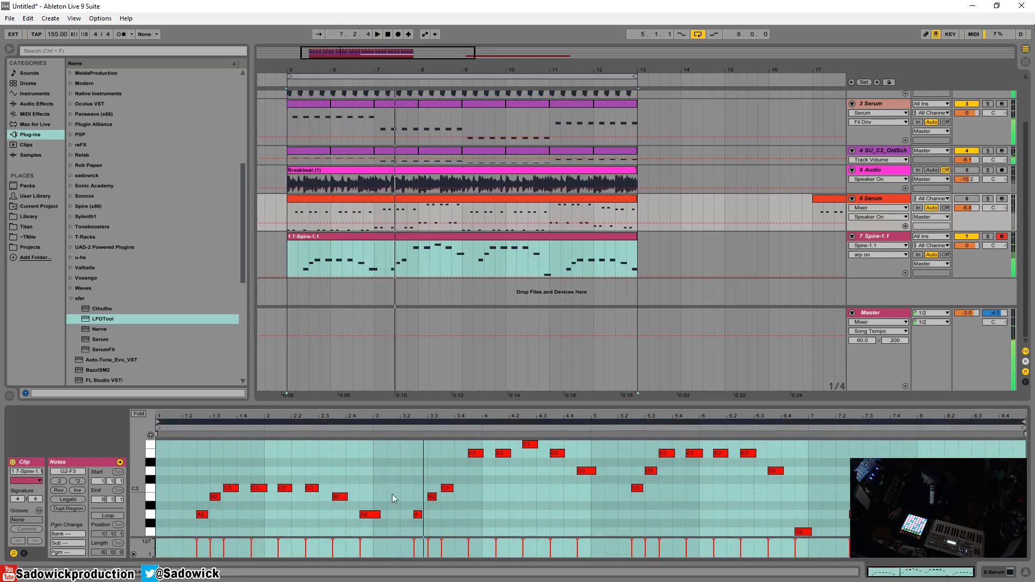
Shorten the A2 note just before bar 3 and the D3 note just before bar 5 during playback
{"action": "left_click", "coordinate": [311, 427]}
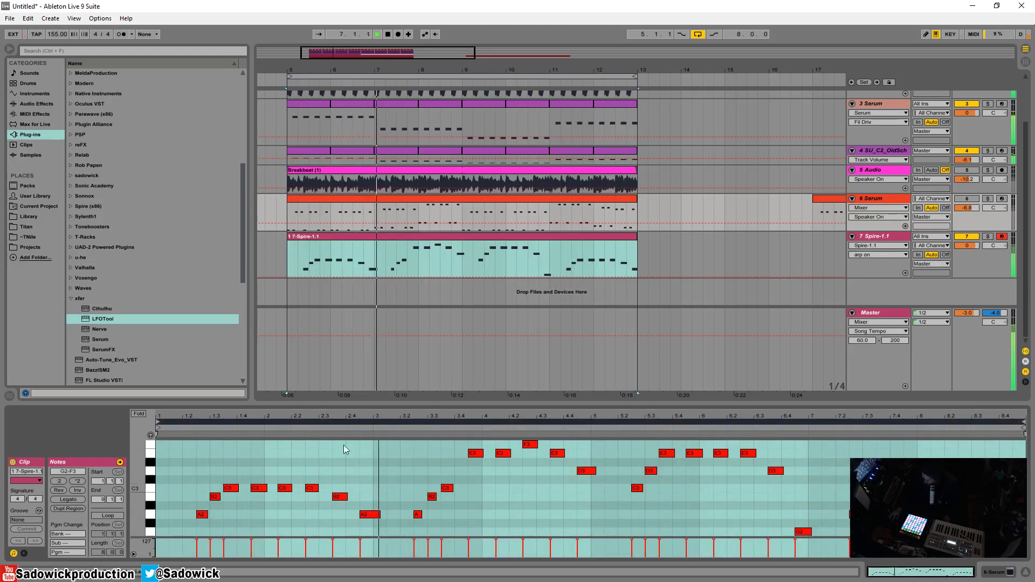
{"action": "left_click_drag", "start_coordinate": [379, 517], "coordinate": [372, 516]}
{"action": "left_click", "coordinate": [388, 500]}
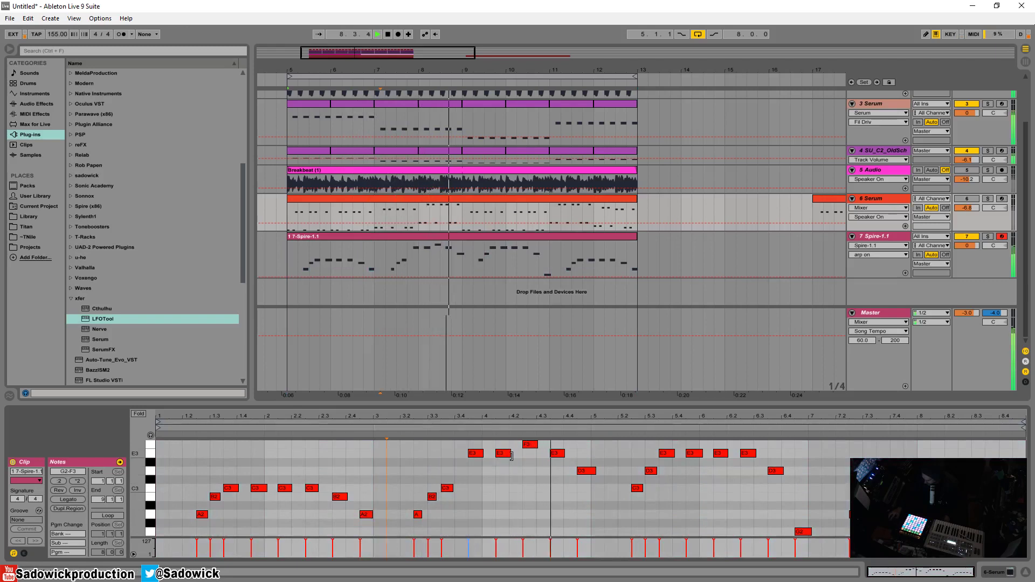
{"action": "left_click", "coordinate": [586, 471]}
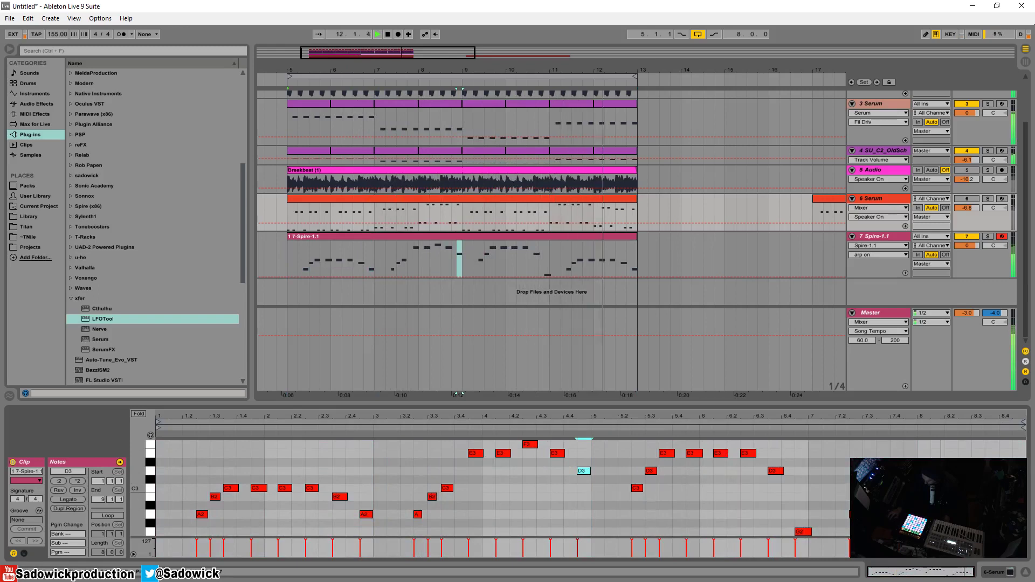
Raise the last C3 of the pasted phrase, just after 8.2, to D3 and listen to the change
{"action": "left_click", "coordinate": [852, 426]}
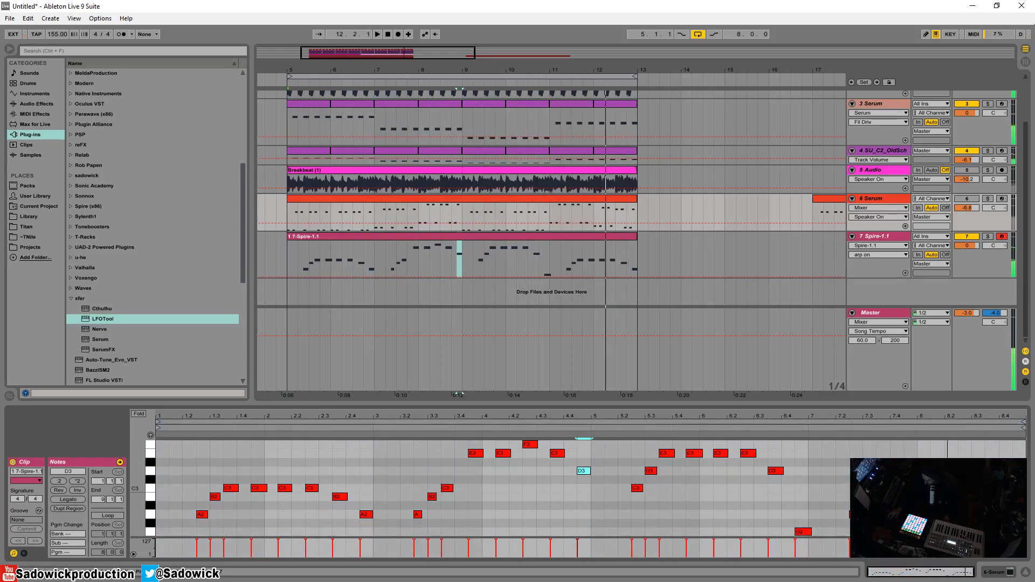
{"action": "left_click", "coordinate": [816, 427]}
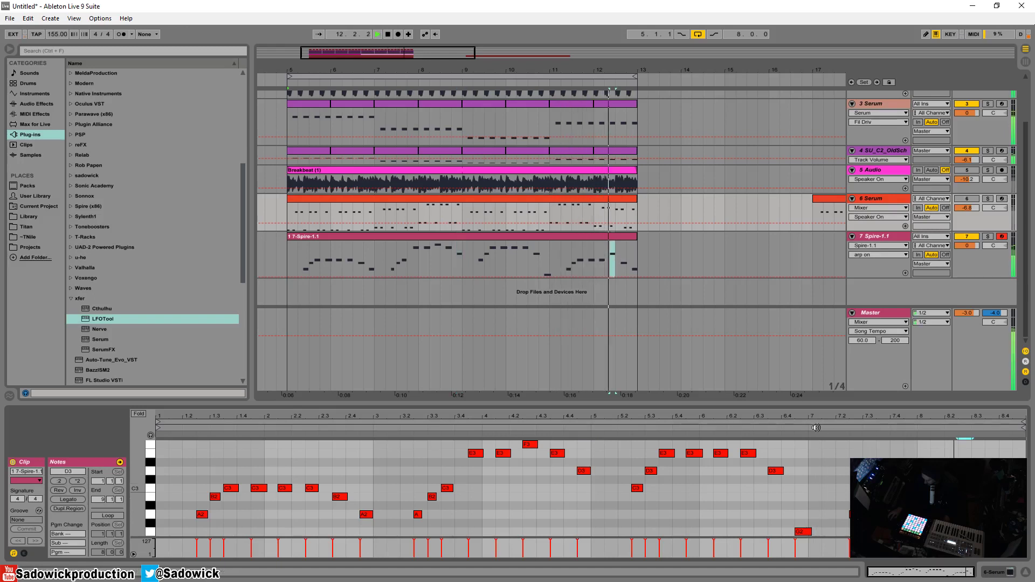
{"action": "key", "text": "space"}
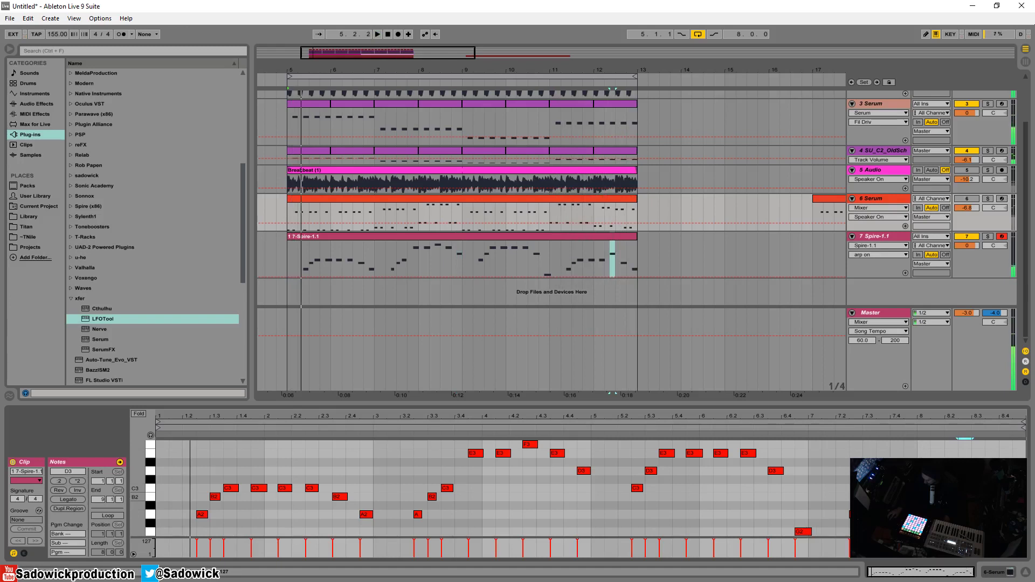
Raise the pasted phrase's closing B2 after 8.3 to C3 and set the clip's final note to G2, checking by playback
{"action": "left_click_drag", "start_coordinate": [993, 498], "coordinate": [993, 489]}
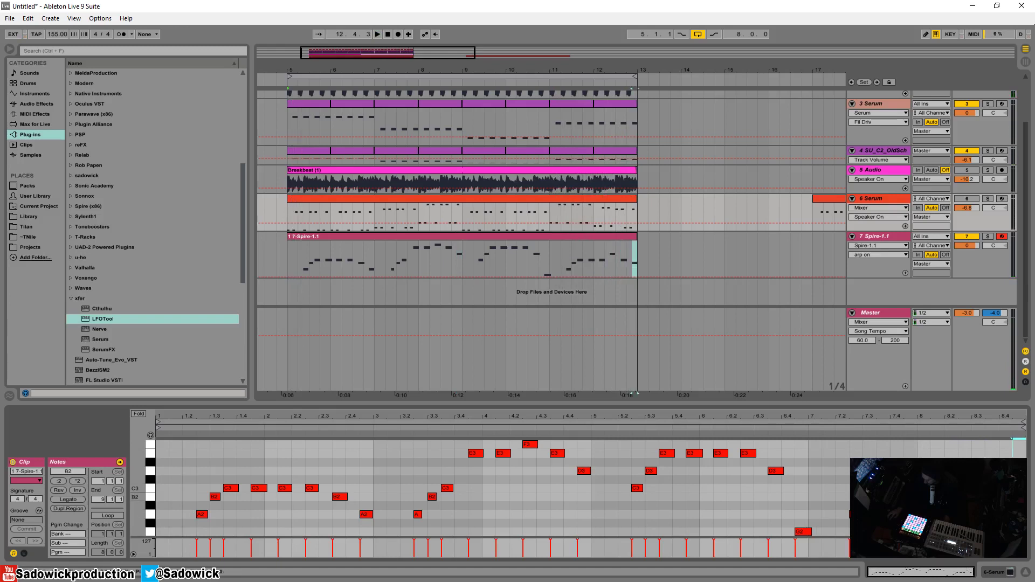
{"action": "left_click", "coordinate": [814, 428]}
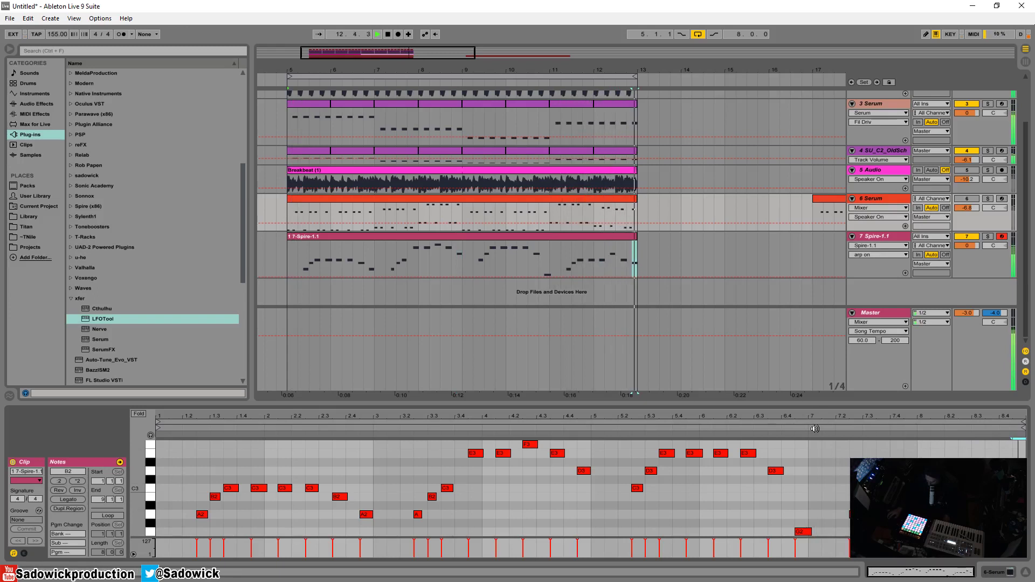
{"action": "key", "text": "ctrl+a"}
{"action": "left_click", "coordinate": [910, 432]}
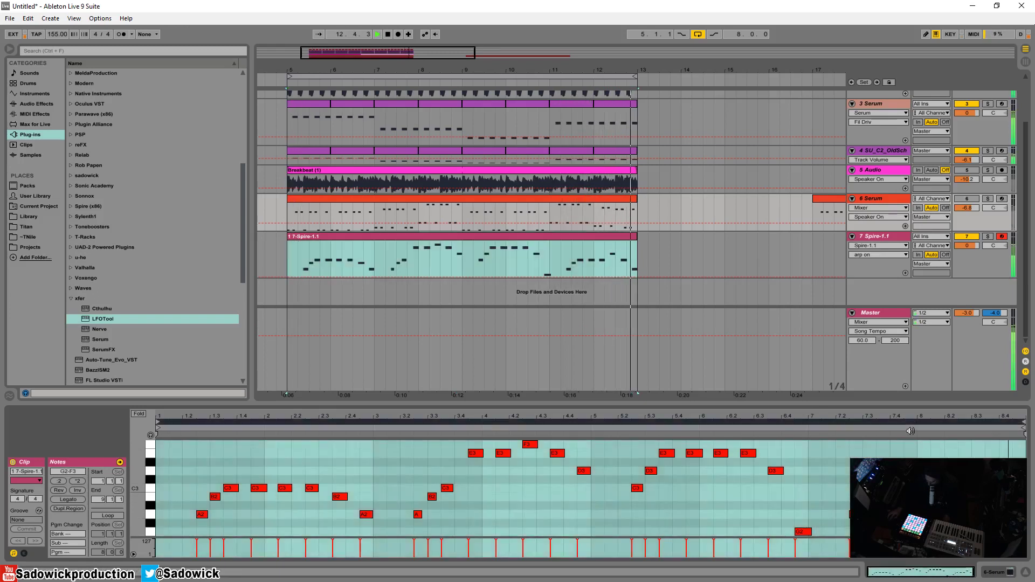
{"action": "key", "text": "space"}
{"action": "left_click_drag", "start_coordinate": [1018, 515], "coordinate": [1018, 532]}
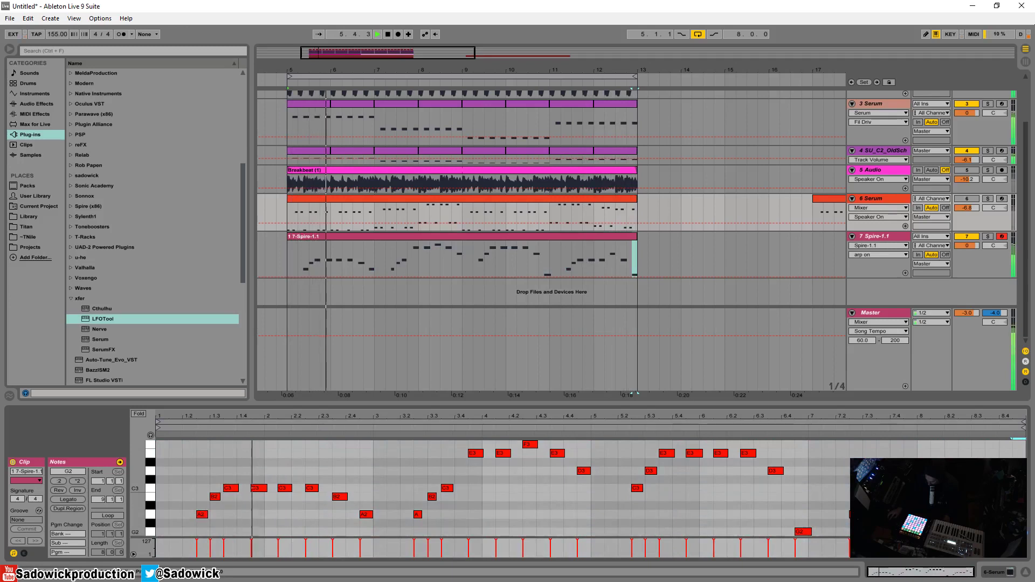
Lengthen the A2 before bar 3 to end at 3.2 and the D3 before bar 5 to end at 5.2
{"action": "left_click_drag", "start_coordinate": [371, 515], "coordinate": [400, 520]}
{"action": "key", "text": "space"}
{"action": "left_click", "coordinate": [353, 427]}
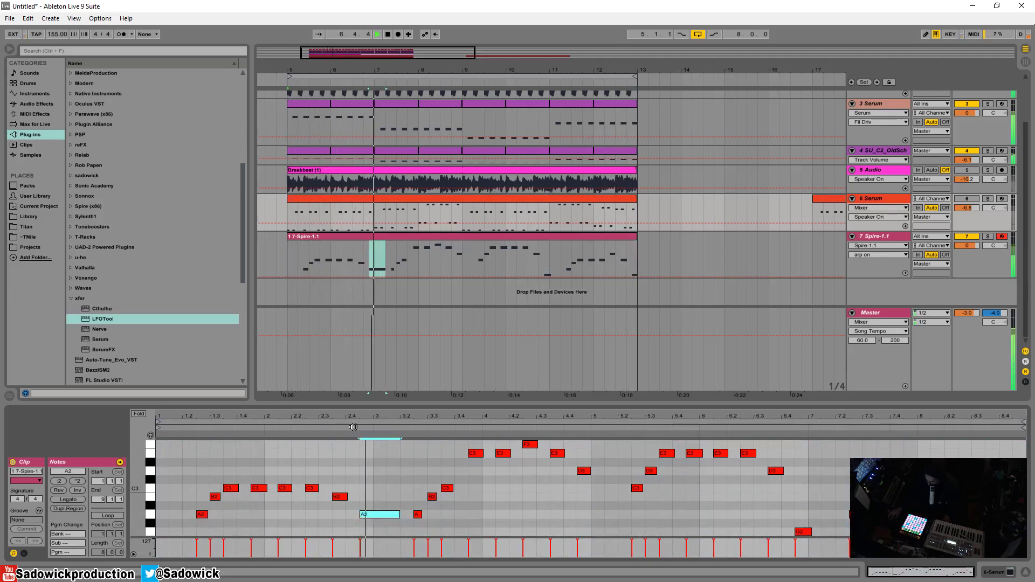
{"action": "left_click_drag", "start_coordinate": [592, 470], "coordinate": [618, 470]}
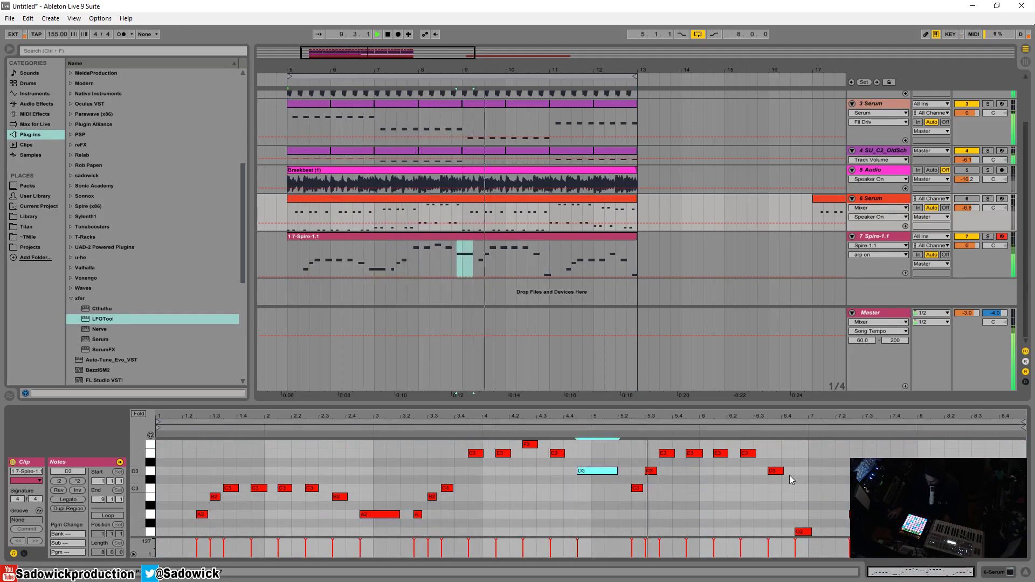
Slightly shorten the D3 after 6.3 and lengthen the G2 before bar 7 to end at about 7.2
{"action": "left_click_drag", "start_coordinate": [783, 472], "coordinate": [795, 473]}
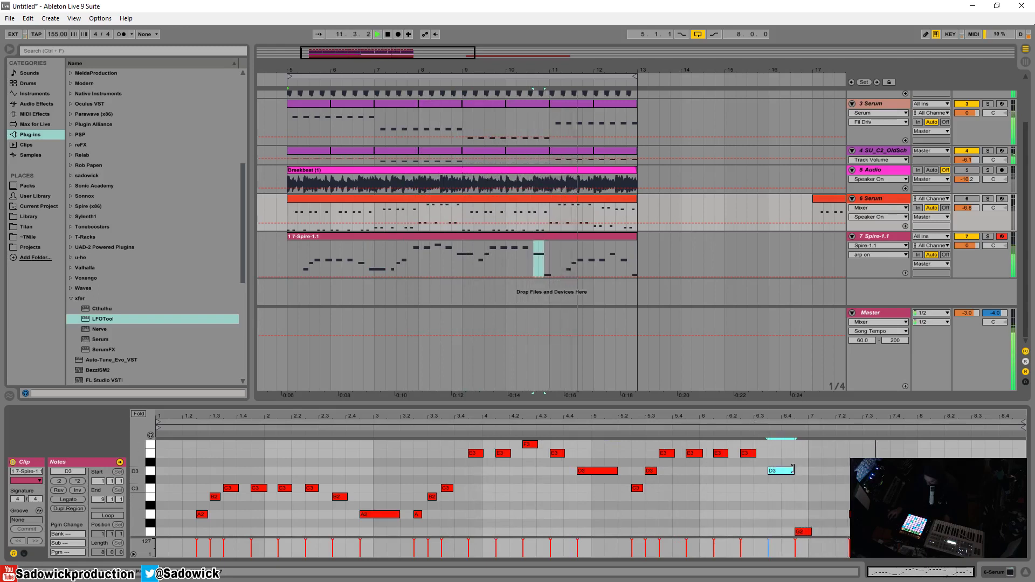
{"action": "left_click_drag", "start_coordinate": [792, 471], "coordinate": [781, 471]}
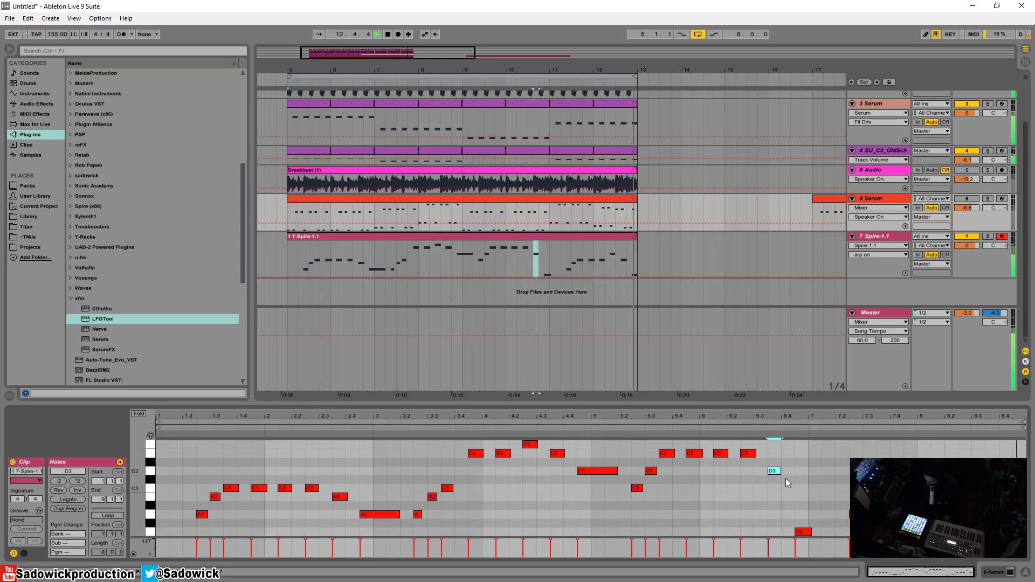
{"action": "left_click_drag", "start_coordinate": [811, 532], "coordinate": [841, 533]}
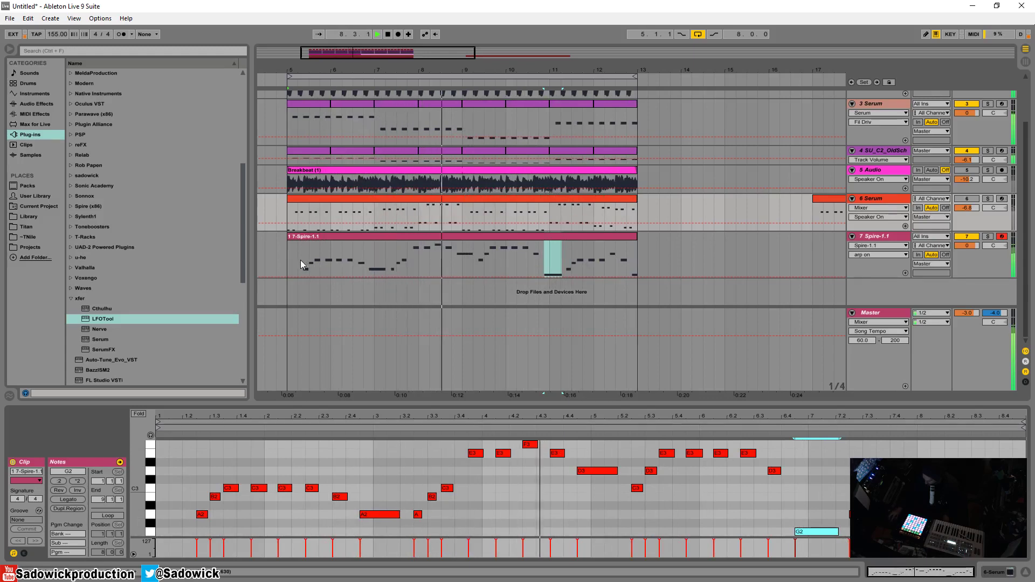
Trim the start of the Spire clip to 5.2, cutting off its empty opening beat
{"action": "left_click_drag", "start_coordinate": [302, 68], "coordinate": [303, 80]}
{"action": "left_click_drag", "start_coordinate": [305, 268], "coordinate": [638, 264]}
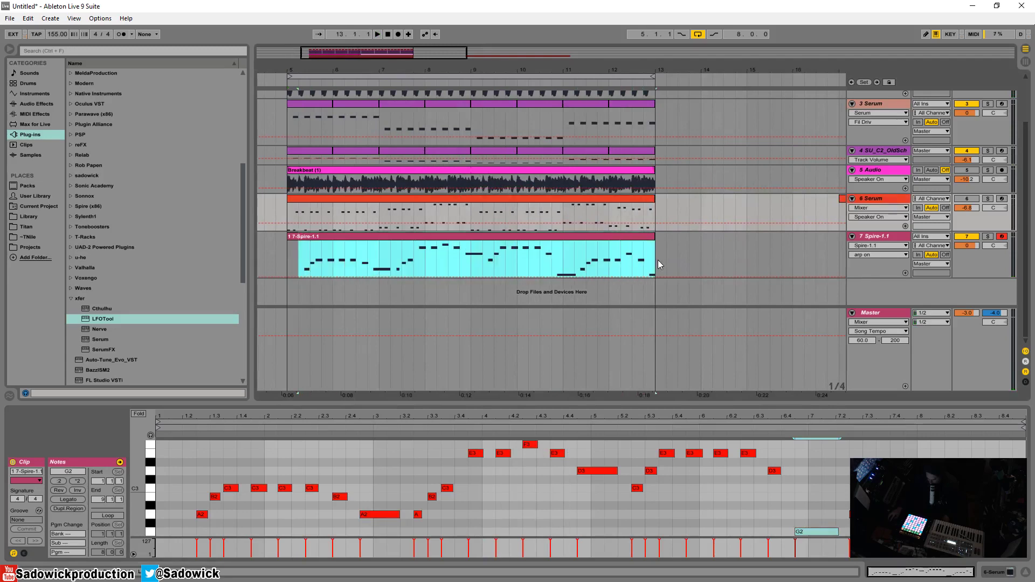
{"action": "left_click", "coordinate": [607, 239]}
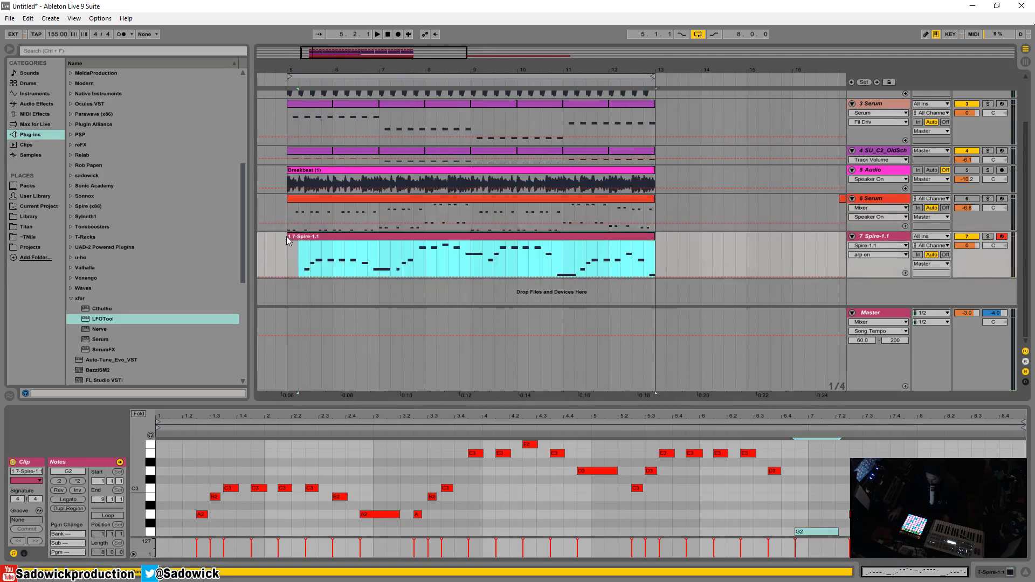
{"action": "left_click_drag", "start_coordinate": [289, 233], "coordinate": [299, 235]}
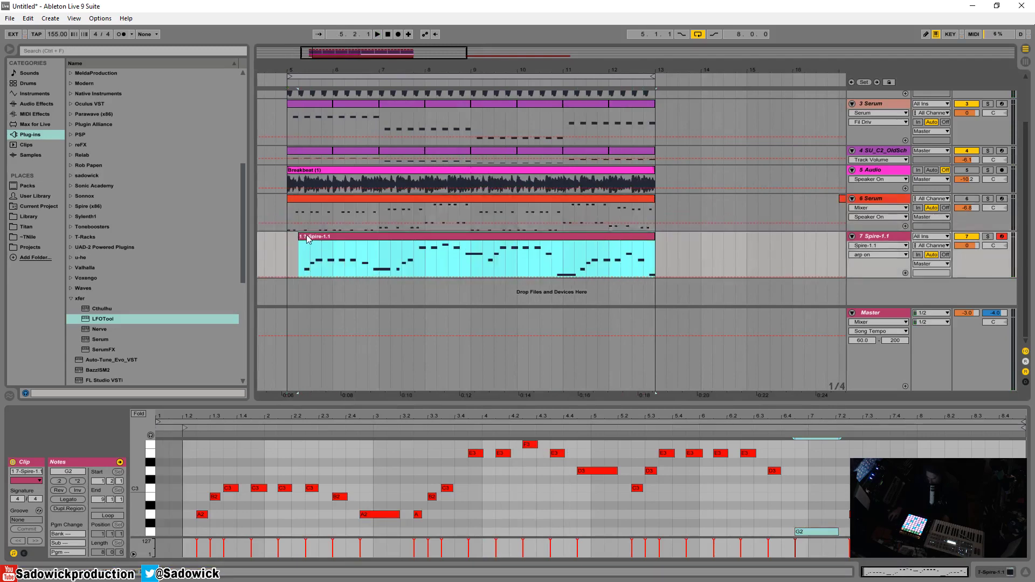
Consolidate the trimmed Spire clip and turn on its loop, extending the clip's start back to bar 5
{"action": "right_click", "coordinate": [311, 239]}
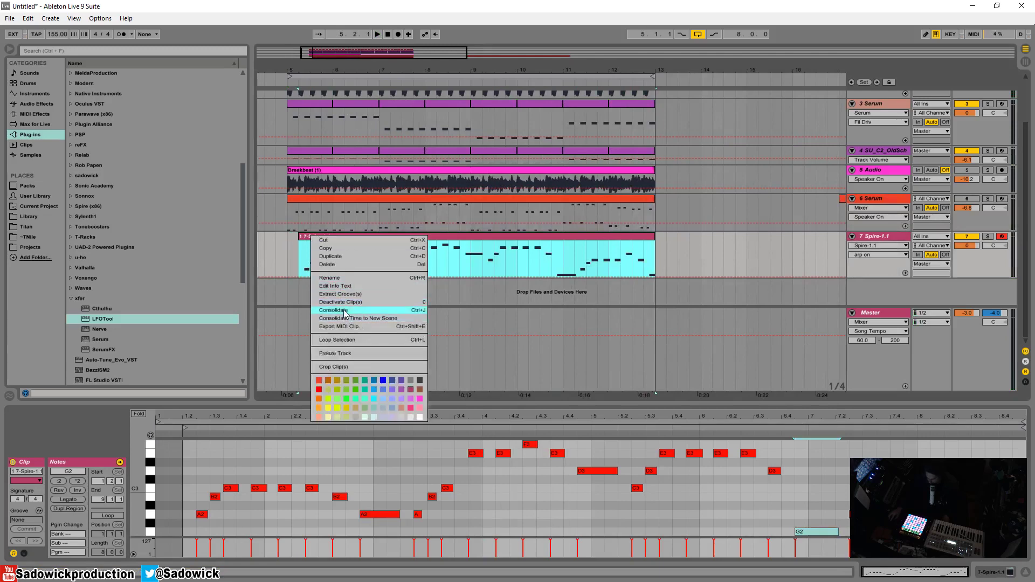
{"action": "left_click", "coordinate": [345, 311]}
{"action": "left_click", "coordinate": [106, 516]}
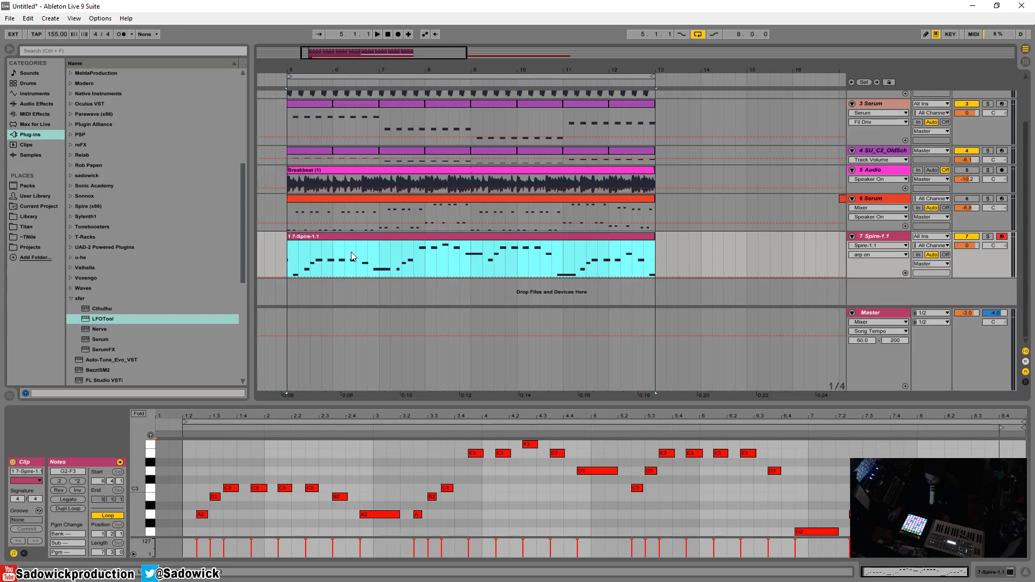
{"action": "key", "text": "space"}
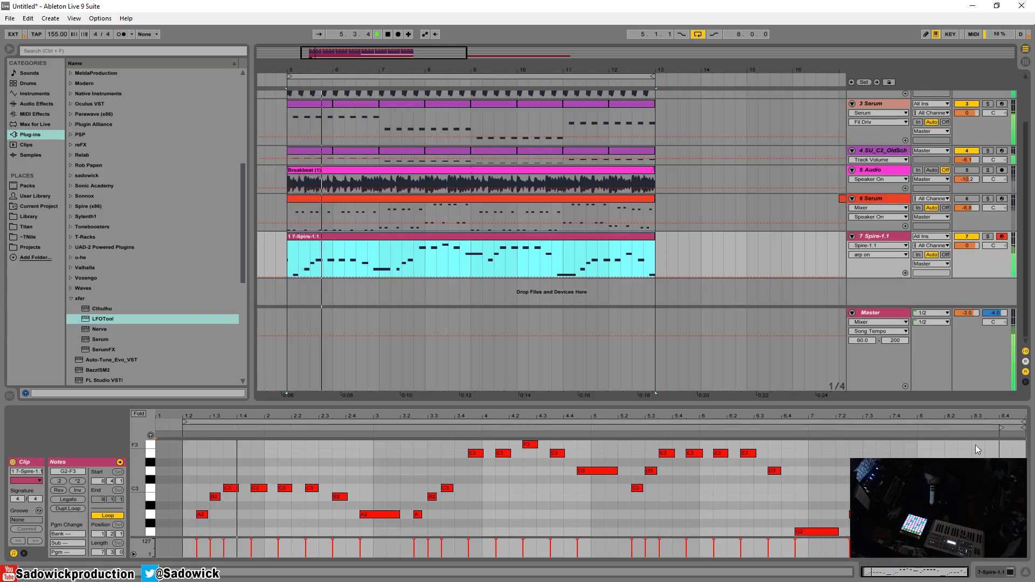
Check the last notes of the Spire clip and shift its loop to start at 1.2.3, on the first A2
{"action": "left_click_drag", "start_coordinate": [1010, 420], "coordinate": [993, 458]}
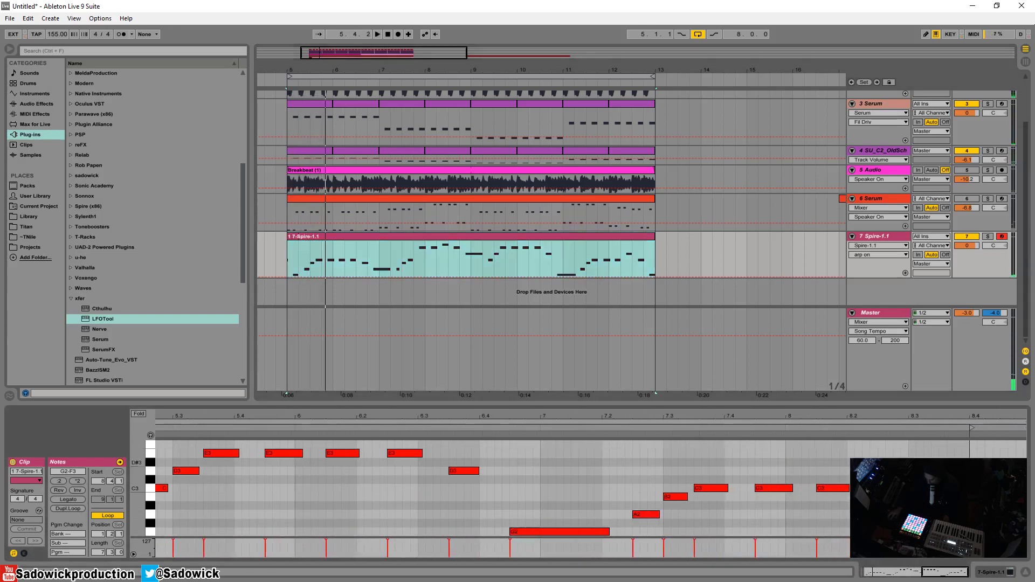
{"action": "left_click", "coordinate": [954, 488]}
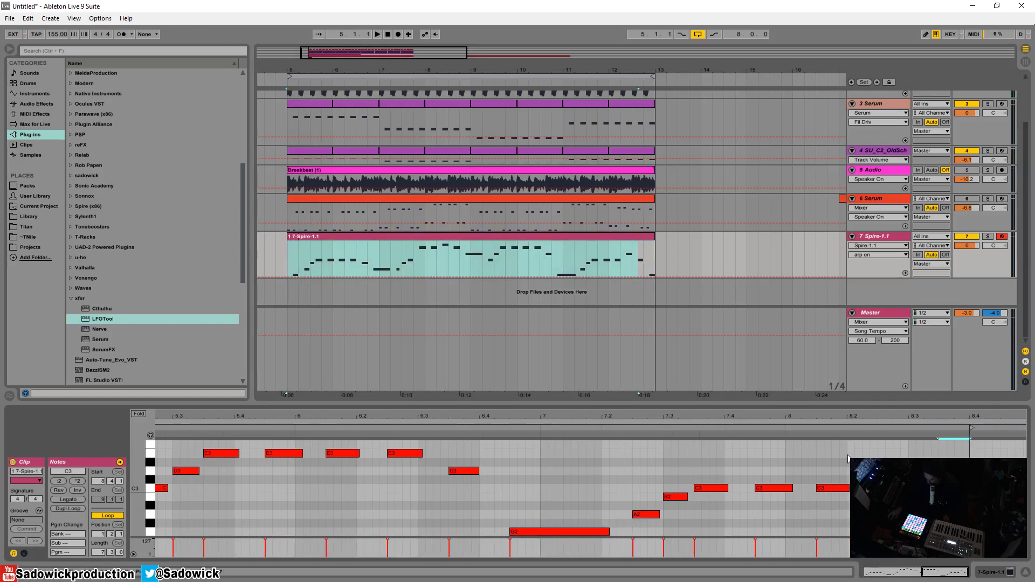
{"action": "left_click", "coordinate": [1019, 533]}
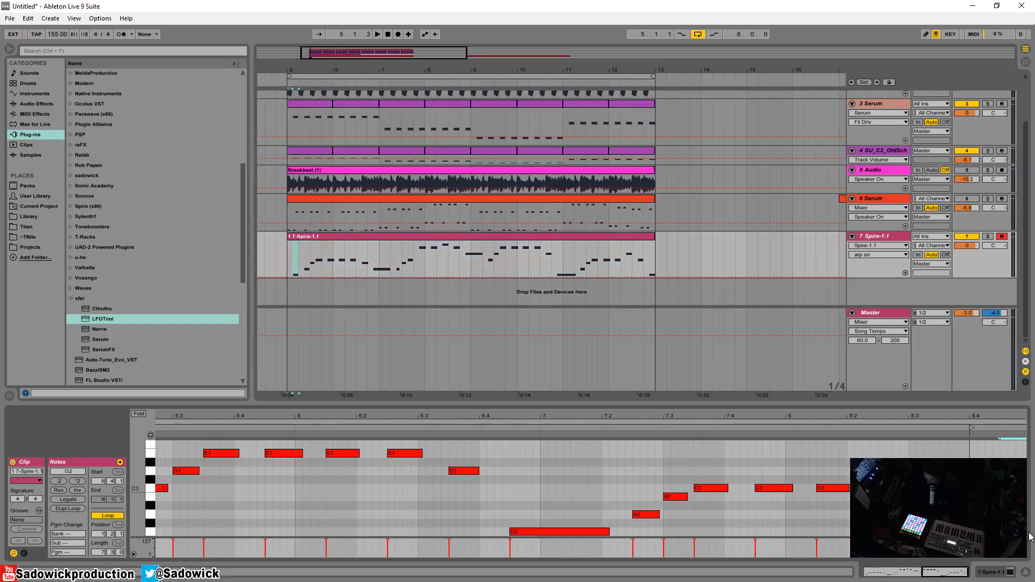
{"action": "mouse_move", "coordinate": [1027, 412]}
{"action": "left_mouse_down"}
{"action": "mouse_move", "coordinate": [1028, 427]}
{"action": "mouse_move", "coordinate": [1027, 405]}
{"action": "left_mouse_up"}
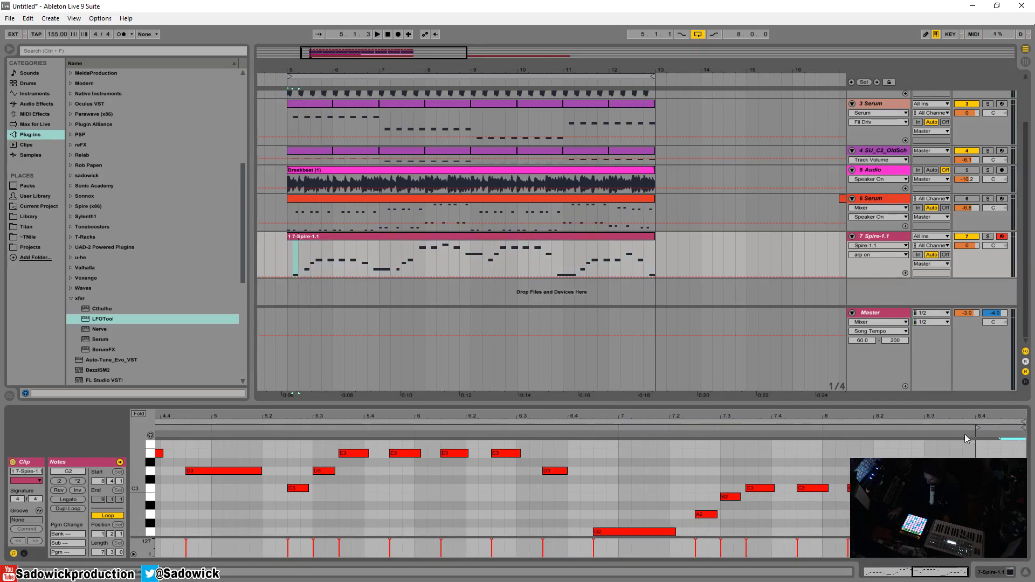
{"action": "left_click_drag", "start_coordinate": [1028, 404], "coordinate": [1028, 393]}
{"action": "left_click_drag", "start_coordinate": [714, 413], "coordinate": [715, 407]}
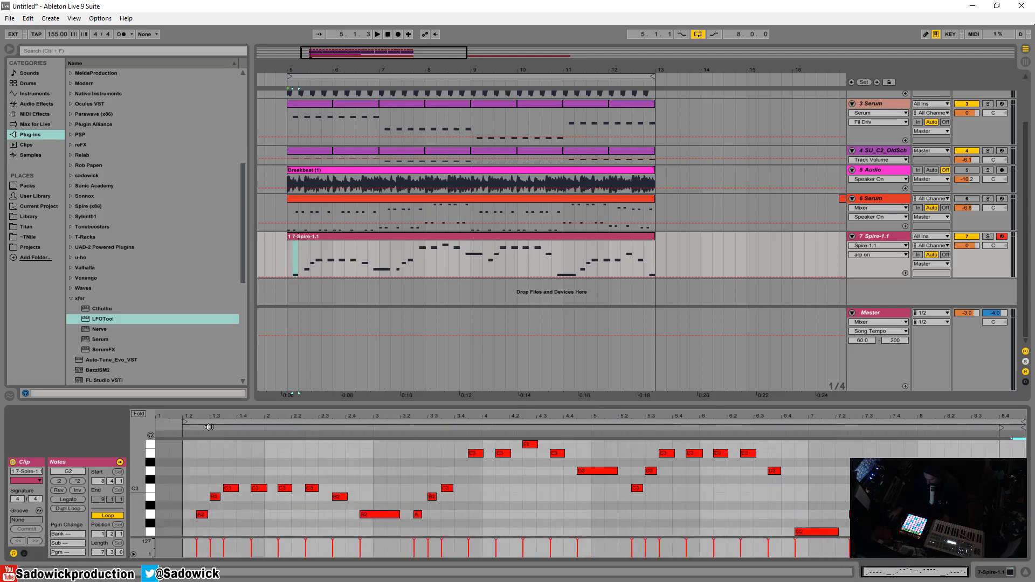
{"action": "left_click_drag", "start_coordinate": [221, 421], "coordinate": [199, 416]}
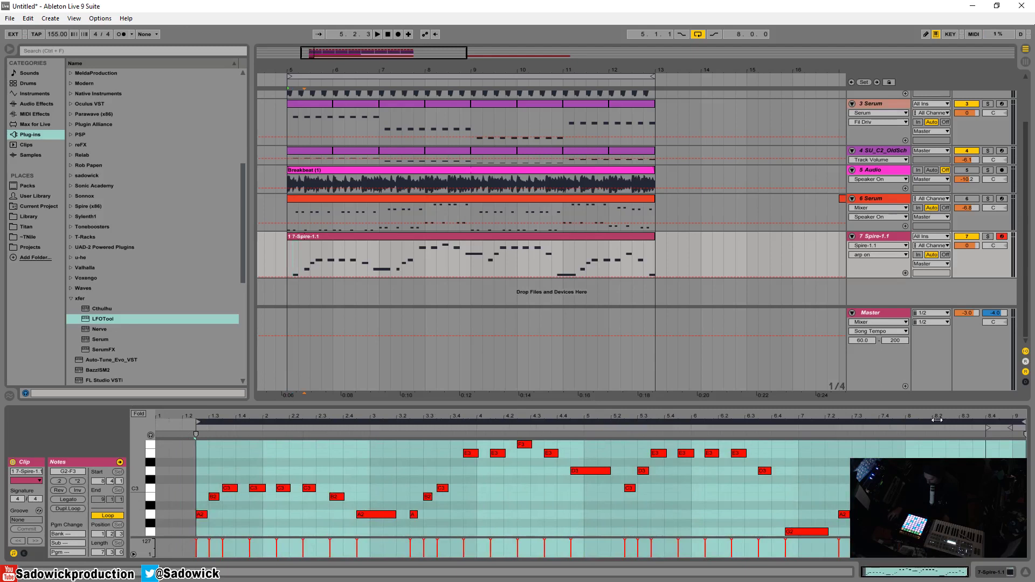
Lengthen the clip's final G2 to end at about 9.1.3 and move the start marker to 1.2.3
{"action": "left_click_drag", "start_coordinate": [654, 236], "coordinate": [656, 238]}
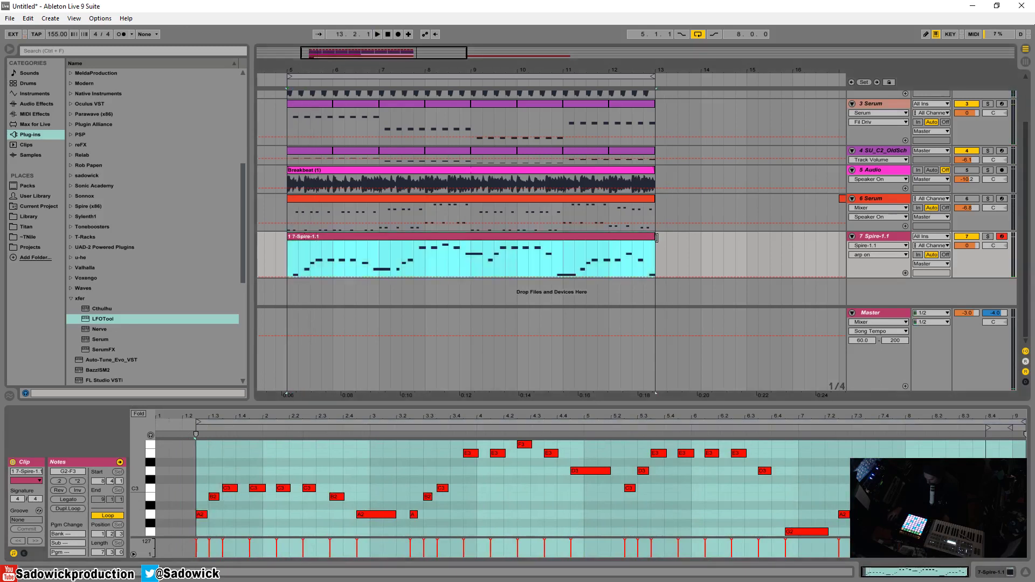
{"action": "left_click", "coordinate": [1011, 427]}
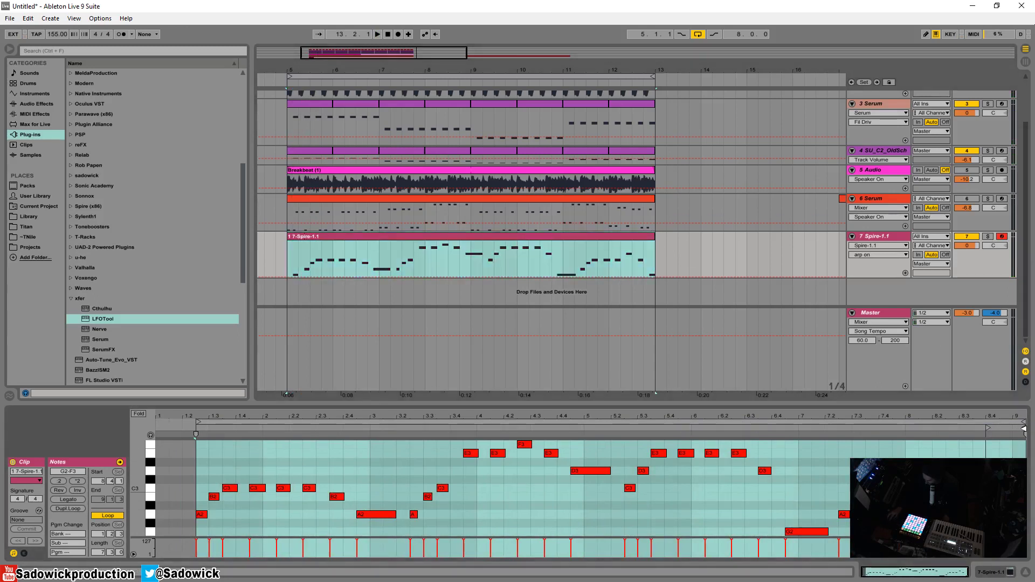
{"action": "left_click_drag", "start_coordinate": [1012, 532], "coordinate": [1034, 534]}
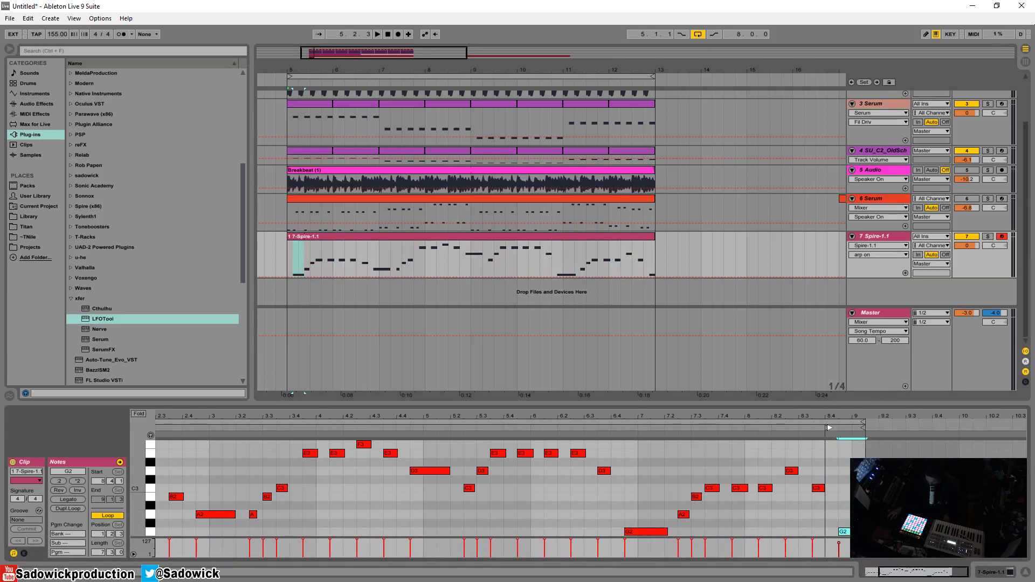
{"action": "mouse_move", "coordinate": [826, 415]}
{"action": "left_mouse_down"}
{"action": "mouse_move", "coordinate": [860, 407]}
{"action": "mouse_move", "coordinate": [414, 427]}
{"action": "mouse_move", "coordinate": [189, 418]}
{"action": "left_mouse_up"}
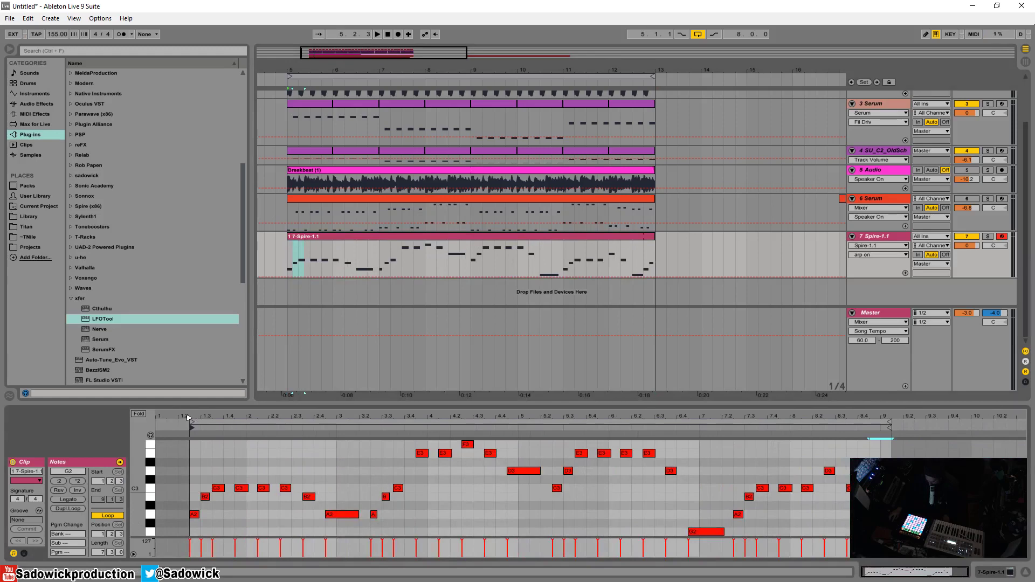
Start the Spire clip at 5.2.3 in the arrangement and play from bar 5 to check its timing
{"action": "key", "text": "space"}
{"action": "left_click_drag", "start_coordinate": [308, 237], "coordinate": [324, 237]}
{"action": "left_click", "coordinate": [287, 252]}
{"action": "left_click", "coordinate": [288, 257]}
{"action": "key", "text": "space"}
{"action": "left_click_drag", "start_coordinate": [306, 70], "coordinate": [413, 129]}
{"action": "left_click_drag", "start_coordinate": [454, 236], "coordinate": [439, 238]}
{"action": "left_click", "coordinate": [364, 248]}
{"action": "key", "text": "space"}
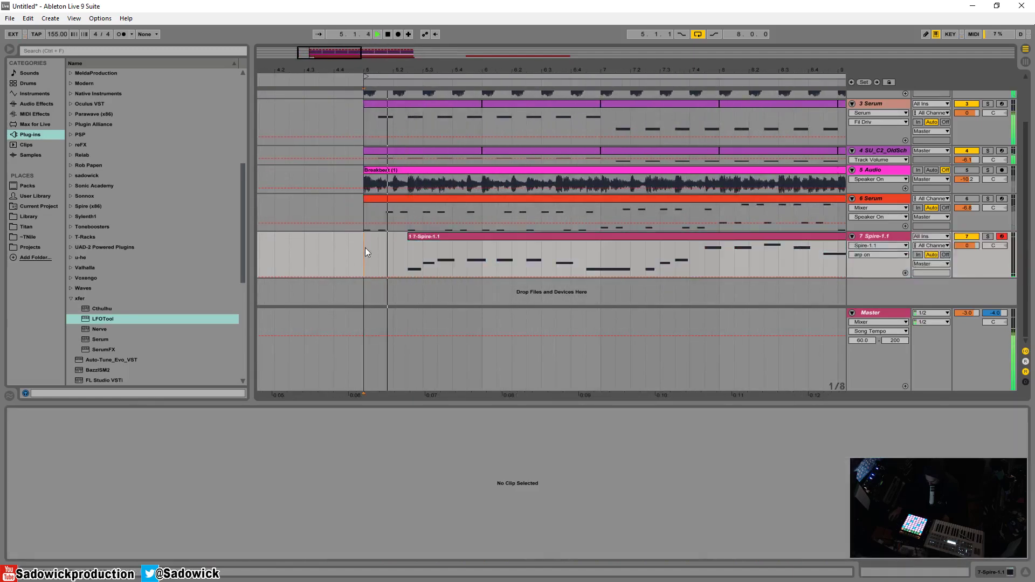
{"action": "left_click_drag", "start_coordinate": [481, 70], "coordinate": [482, 40]}
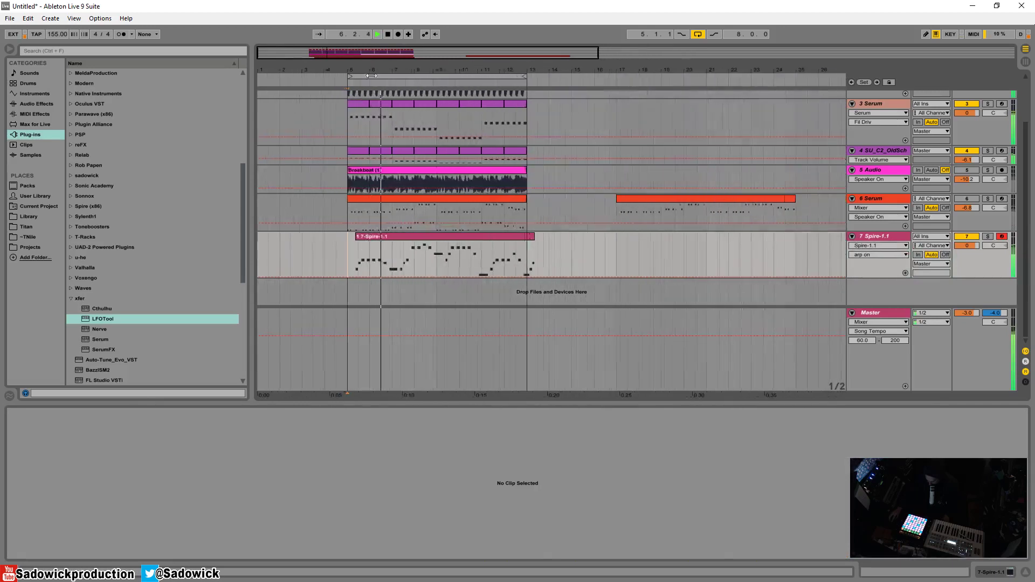
Trim the end of the Spire clip back to bar 13, in line with the other tracks
{"action": "left_click", "coordinate": [476, 235]}
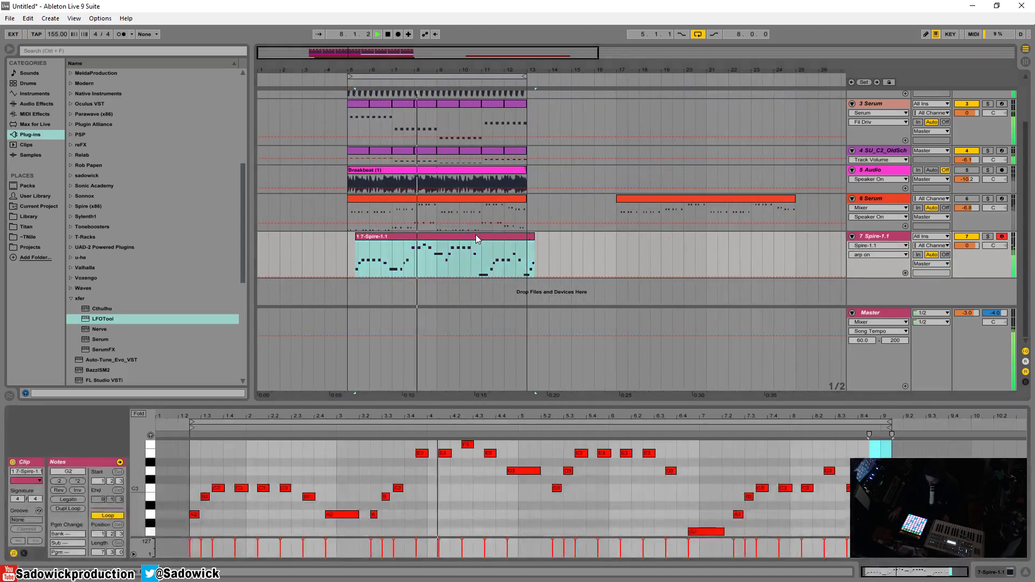
{"action": "left_click", "coordinate": [533, 238]}
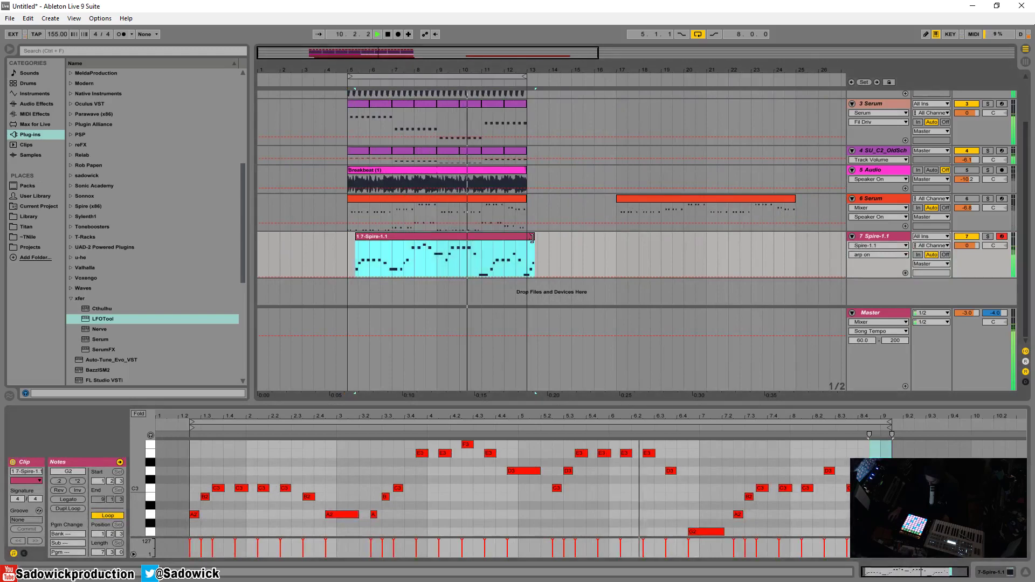
{"action": "left_click_drag", "start_coordinate": [533, 238], "coordinate": [527, 238]}
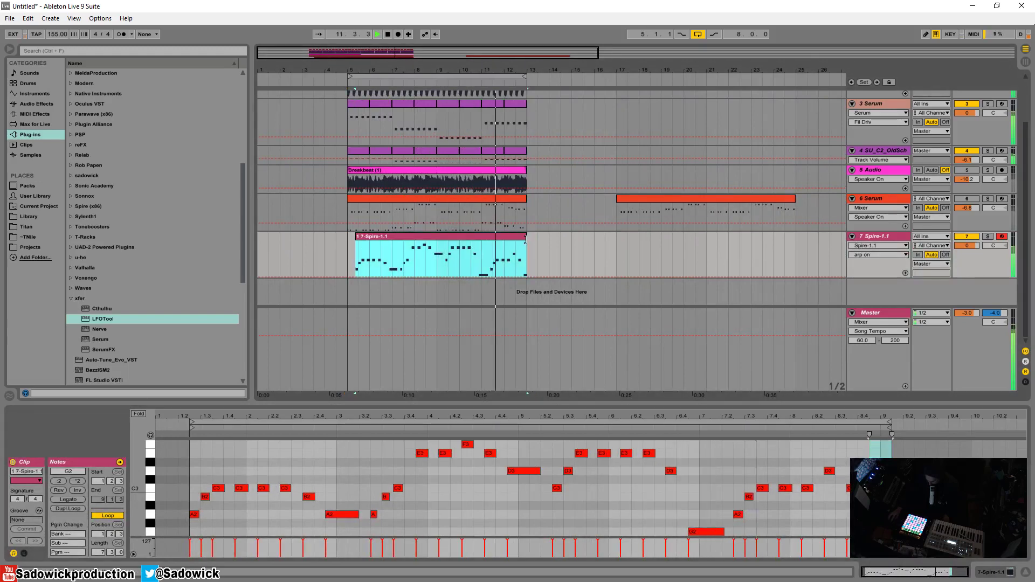
{"action": "left_click", "coordinate": [893, 413]}
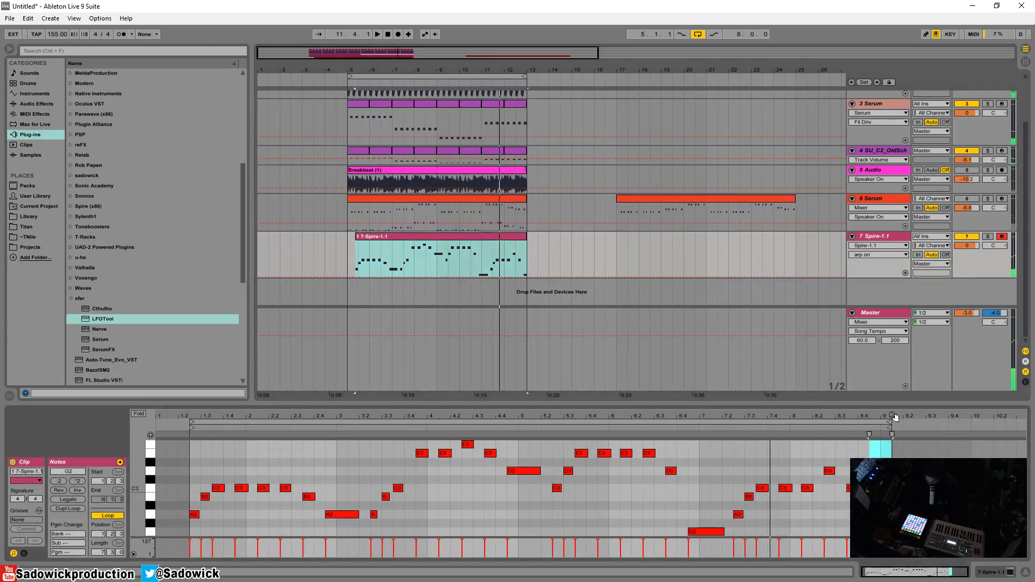
{"action": "left_click", "coordinate": [421, 241]}
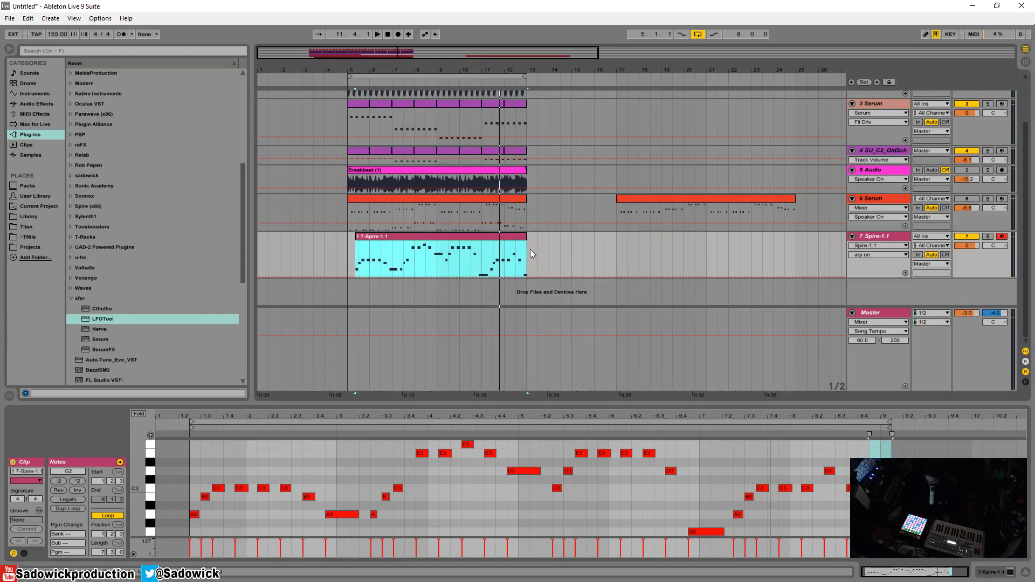
Consolidate the Spire track from 5.2.3 to 13.2.3 into one eight-bar clip, including the empty space after bar 13
{"action": "left_click_drag", "start_coordinate": [370, 64], "coordinate": [388, 73]}
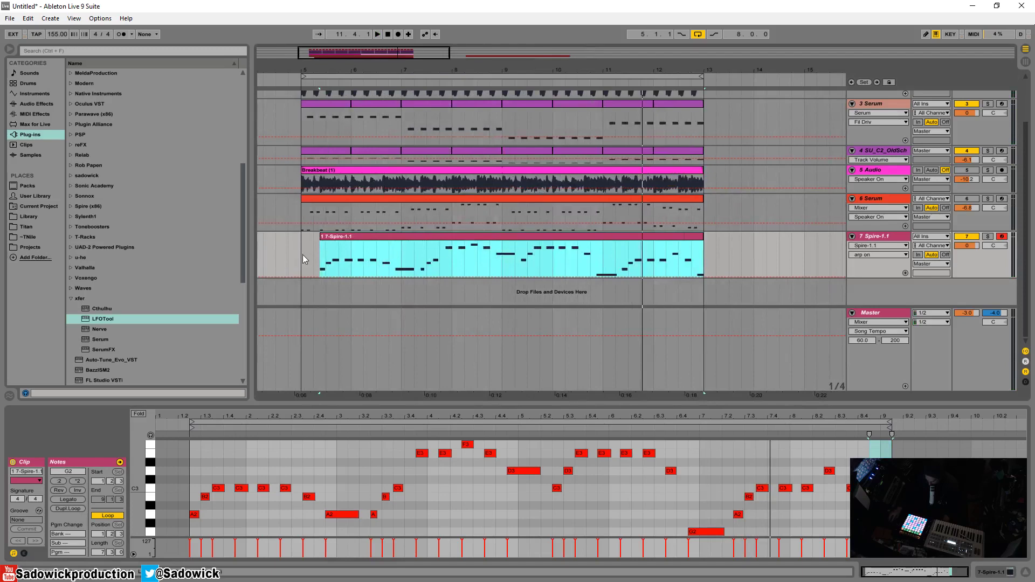
{"action": "left_click_drag", "start_coordinate": [695, 84], "coordinate": [695, 97]}
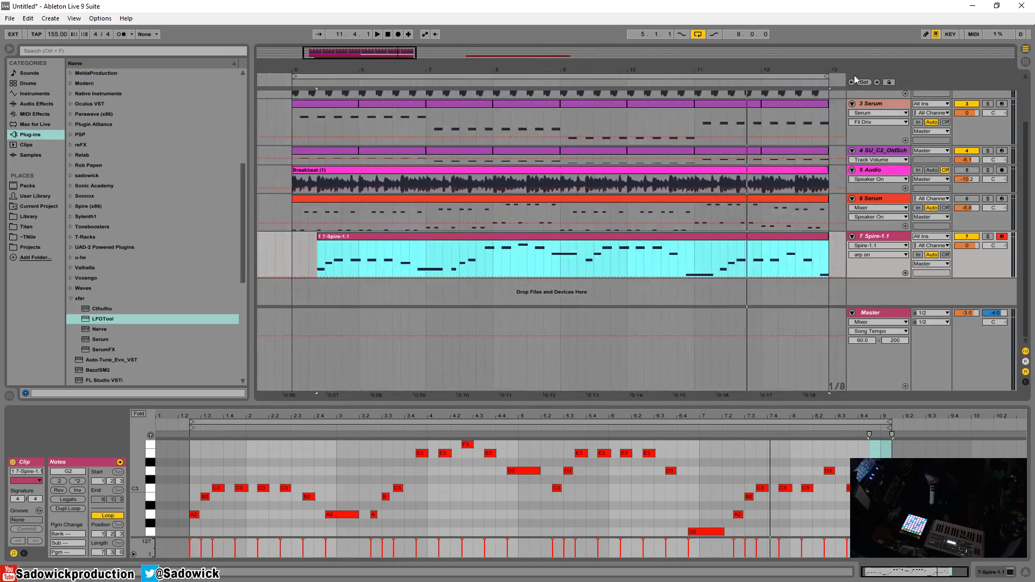
{"action": "left_click_drag", "start_coordinate": [839, 70], "coordinate": [798, 85]}
{"action": "left_click_drag", "start_coordinate": [804, 254], "coordinate": [281, 247]}
{"action": "right_click", "coordinate": [286, 242]}
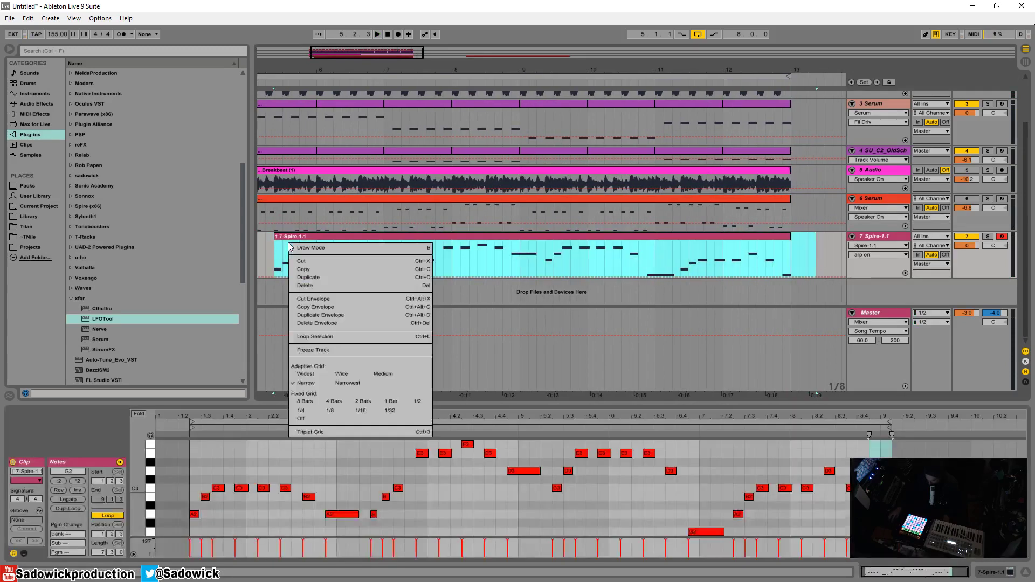
{"action": "right_click", "coordinate": [290, 235]}
{"action": "left_click", "coordinate": [313, 309]}
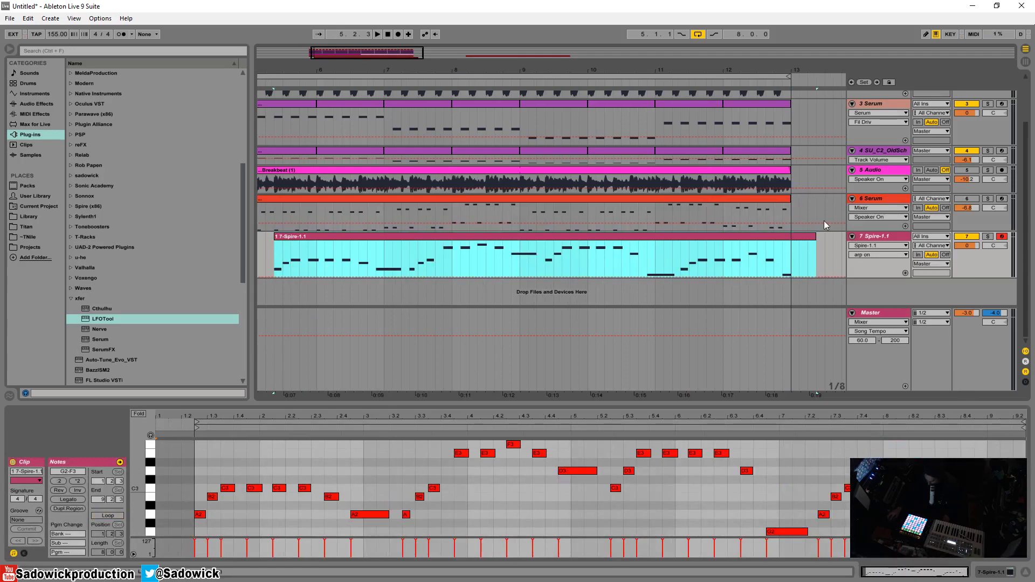
Lengthen the final G2 of the consolidated clip to end at about 9.2
{"action": "left_click_drag", "start_coordinate": [987, 532], "coordinate": [1030, 532]}
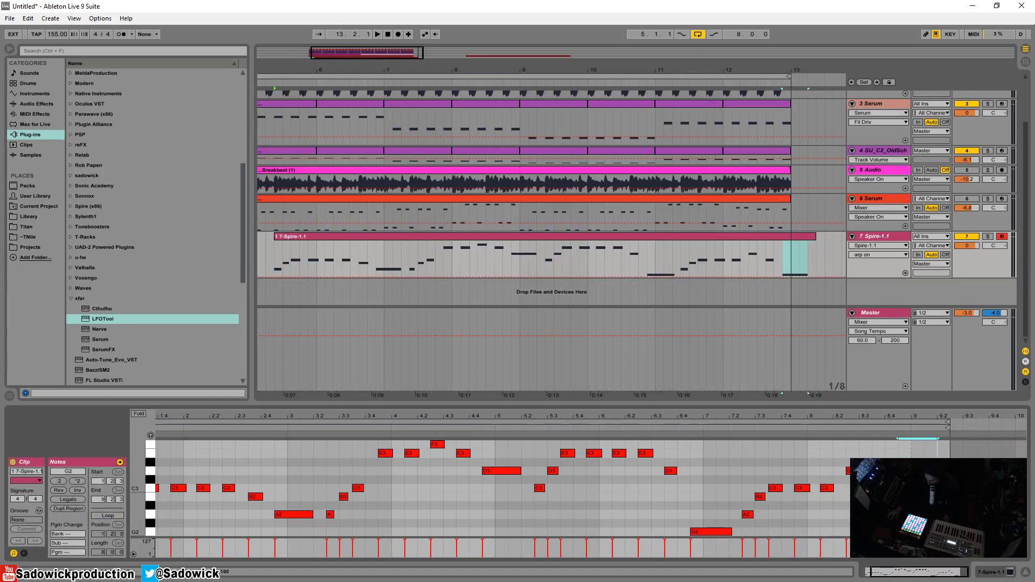
{"action": "double_click", "coordinate": [937, 413]}
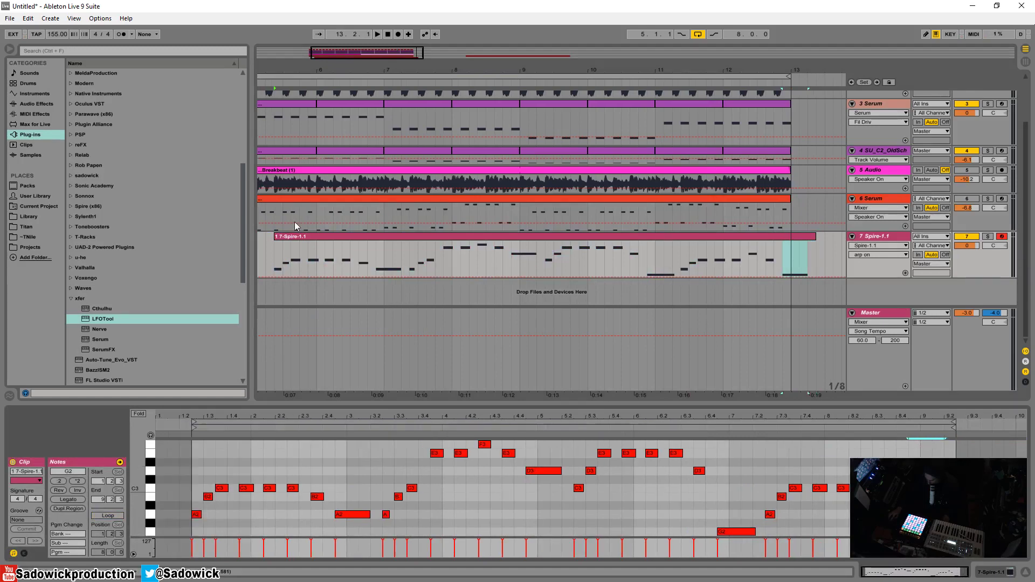
{"action": "left_click_drag", "start_coordinate": [308, 66], "coordinate": [344, 61]}
Turn on looping for the consolidated Spire clip and extend its start back to bar 5
{"action": "left_click", "coordinate": [319, 237]}
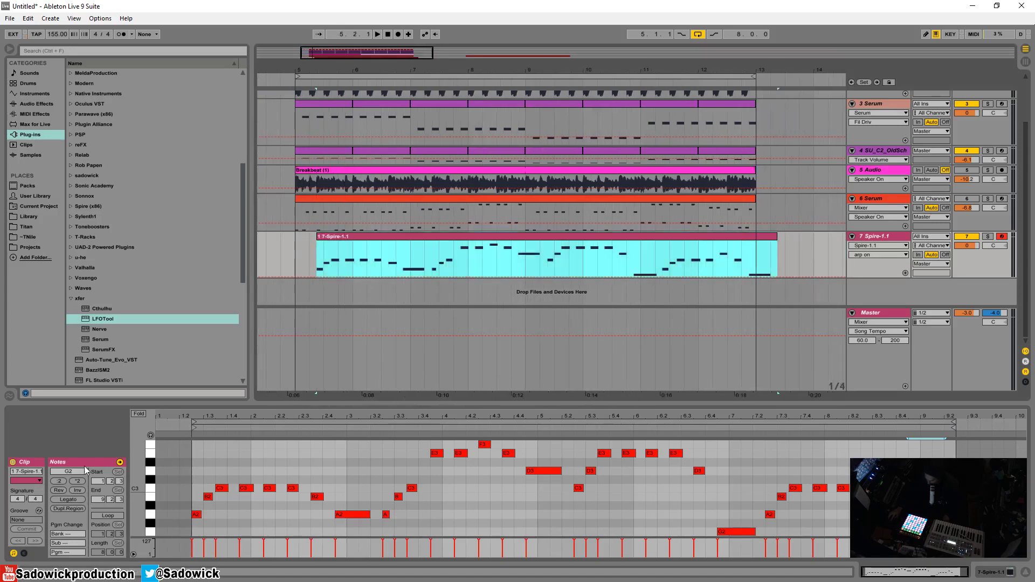
{"action": "left_click", "coordinate": [104, 515]}
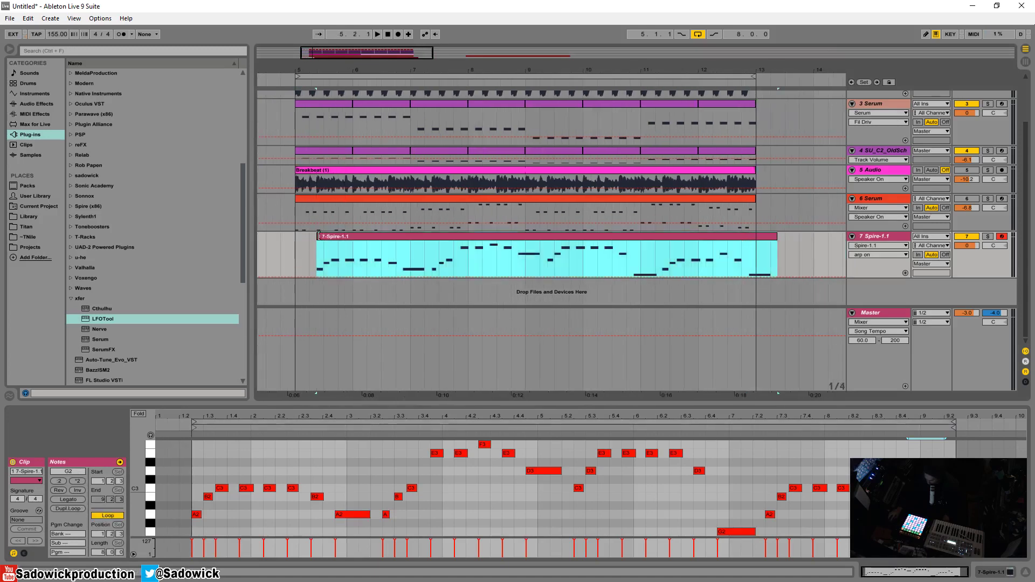
{"action": "left_click_drag", "start_coordinate": [319, 237], "coordinate": [294, 240]}
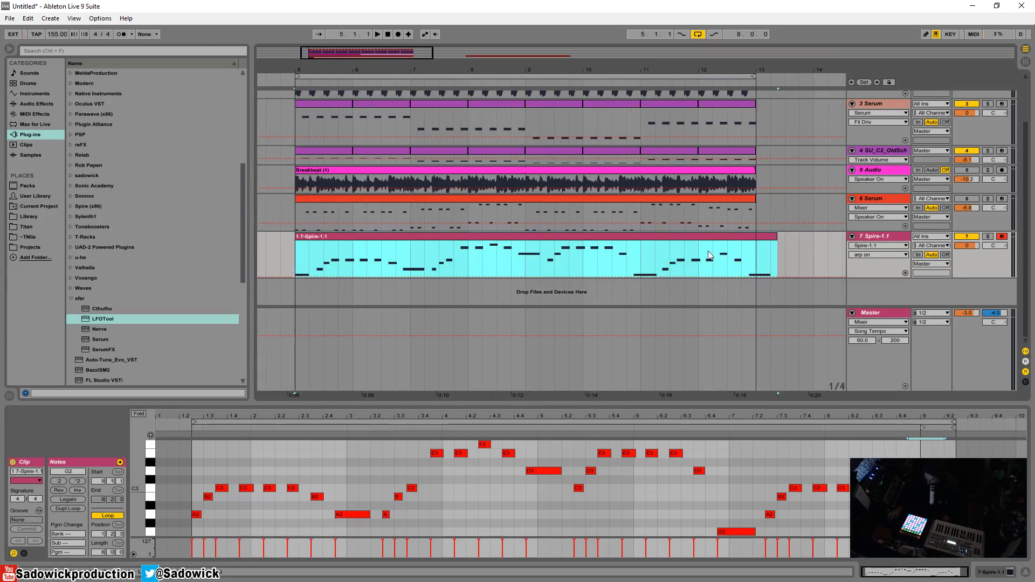
Trim the looped Spire clip's end to bar 13 and play the full eight-bar loop
{"action": "left_click", "coordinate": [727, 256]}
{"action": "key", "text": "space"}
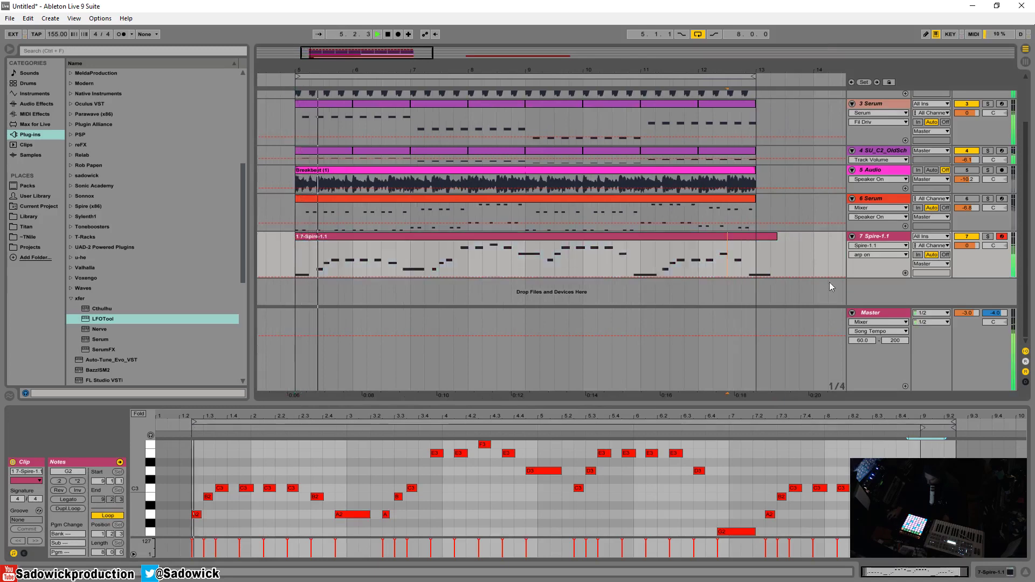
{"action": "key", "text": "space"}
{"action": "left_click_drag", "start_coordinate": [778, 239], "coordinate": [756, 239]}
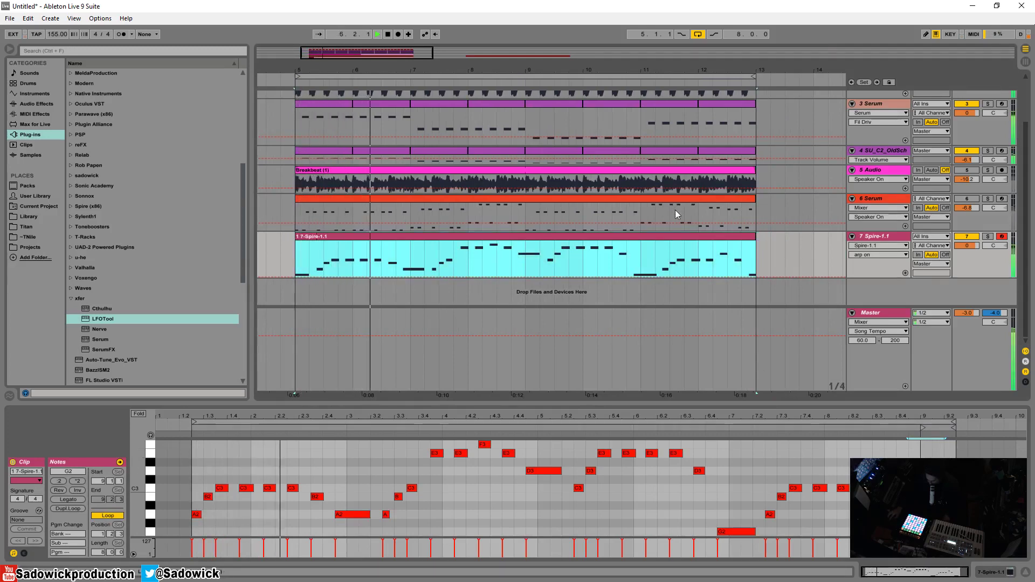
{"action": "left_click_drag", "start_coordinate": [492, 51], "coordinate": [506, 41]}
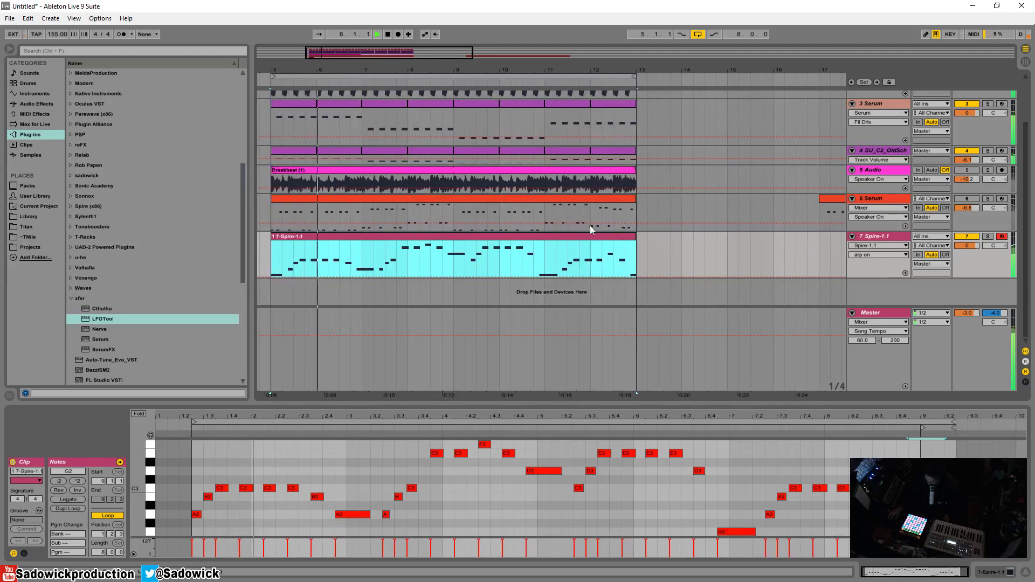
Extend the looped Spire clip to about bar 22 and play it across the loop point at bar 13
{"action": "key", "text": "minus"}
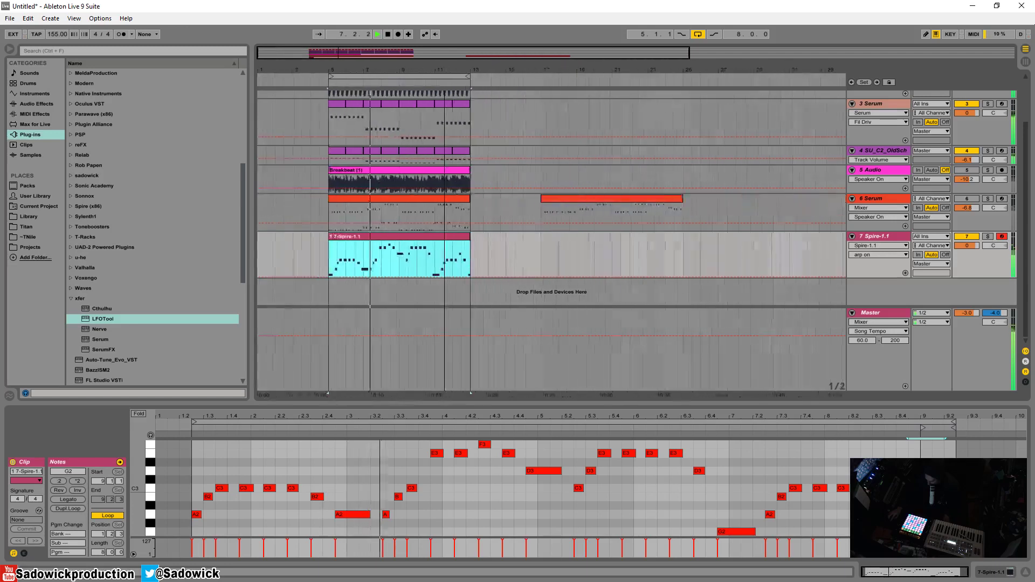
{"action": "key", "text": "space"}
{"action": "left_click_drag", "start_coordinate": [470, 249], "coordinate": [625, 257]}
{"action": "left_click", "coordinate": [467, 257]}
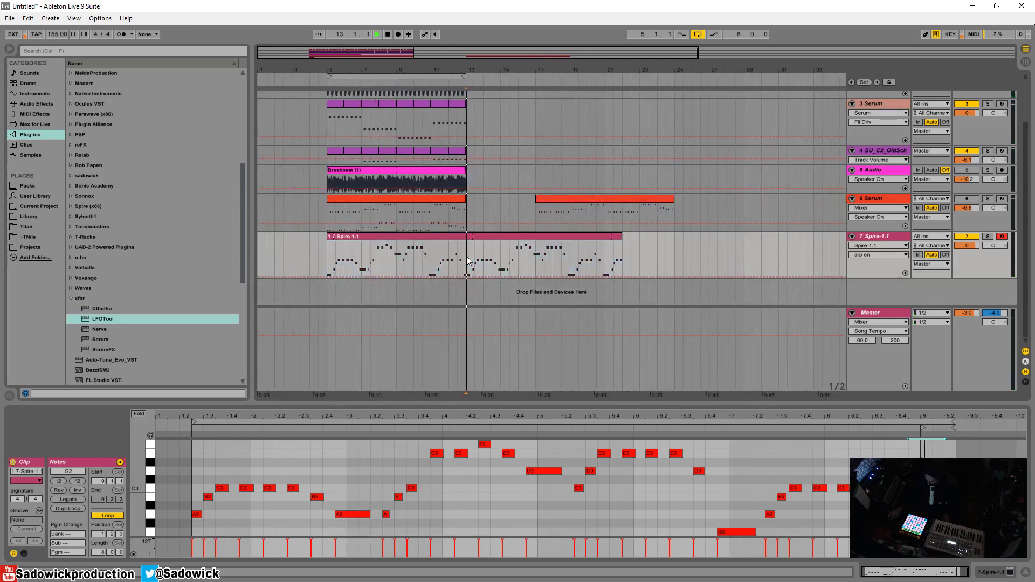
{"action": "key", "text": "space"}
Move the spare Serum clip to about bar 26 and trim the Spire clip's end to bar 13
{"action": "left_click_drag", "start_coordinate": [633, 199], "coordinate": [790, 200]}
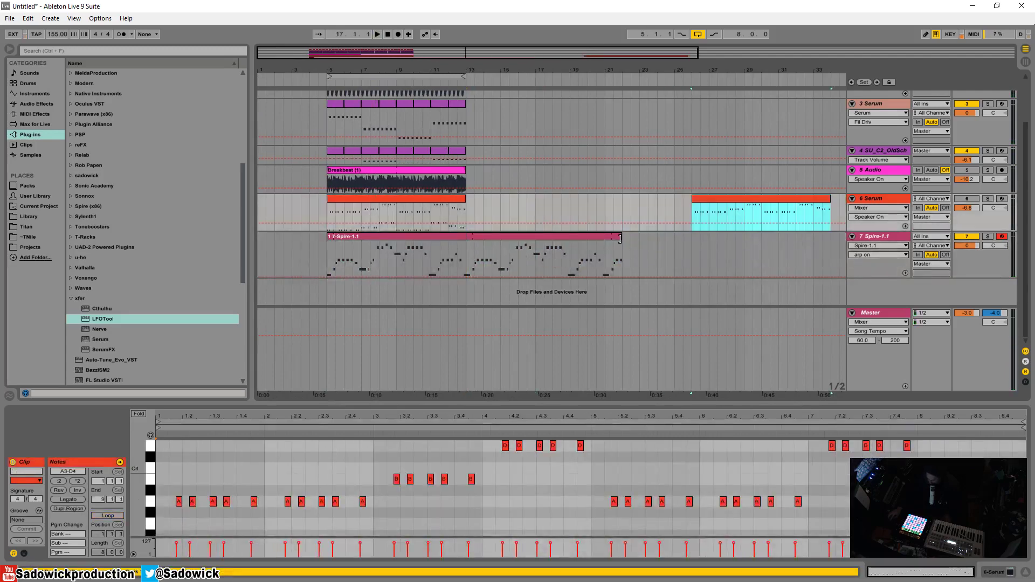
{"action": "left_click_drag", "start_coordinate": [620, 239], "coordinate": [468, 248]}
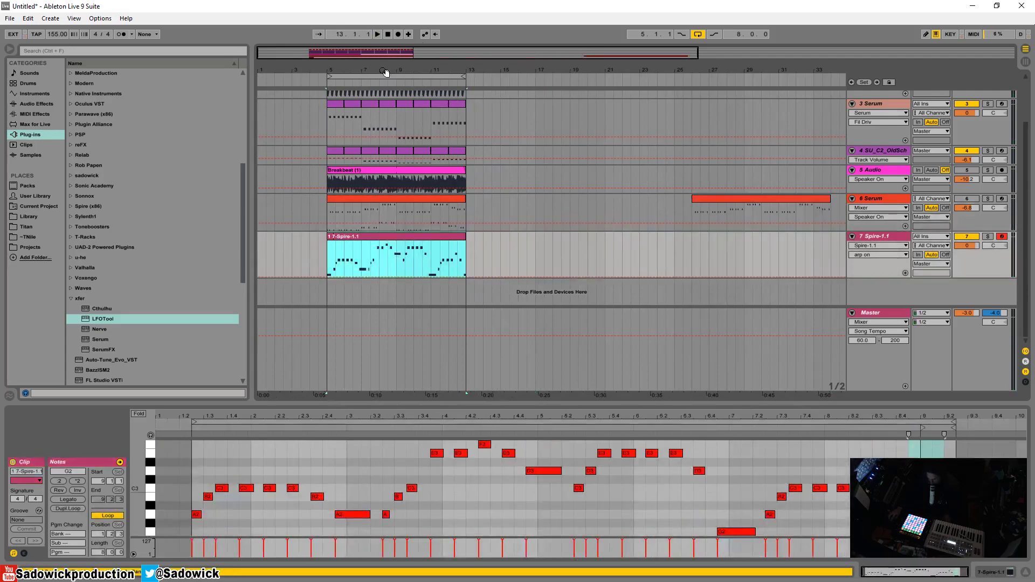
{"action": "left_click_drag", "start_coordinate": [386, 73], "coordinate": [385, 95]}
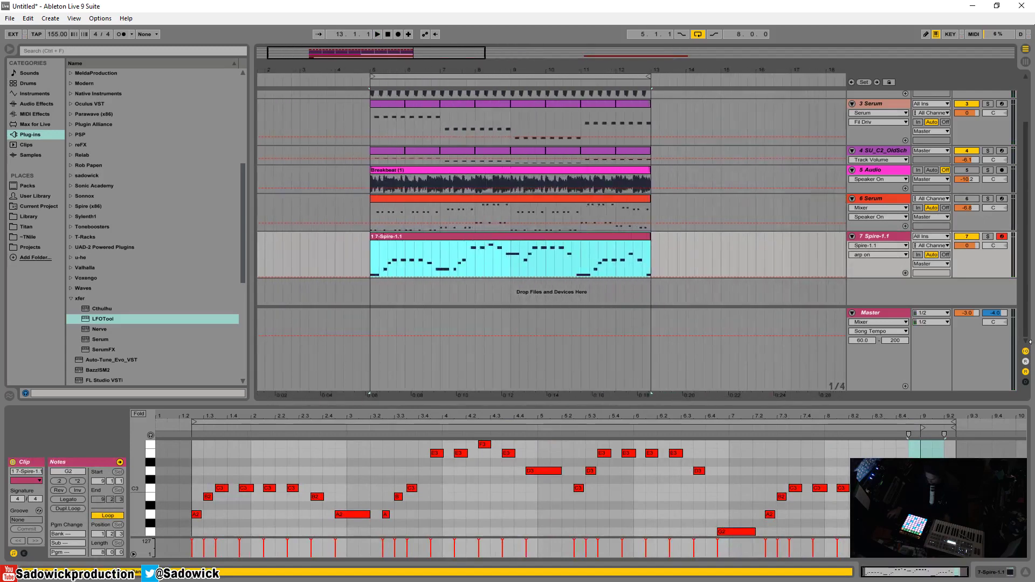
Open the Spire synth on track 7 and test bending its pitch wheel
{"action": "left_click", "coordinate": [997, 573]}
{"action": "left_click", "coordinate": [36, 462]}
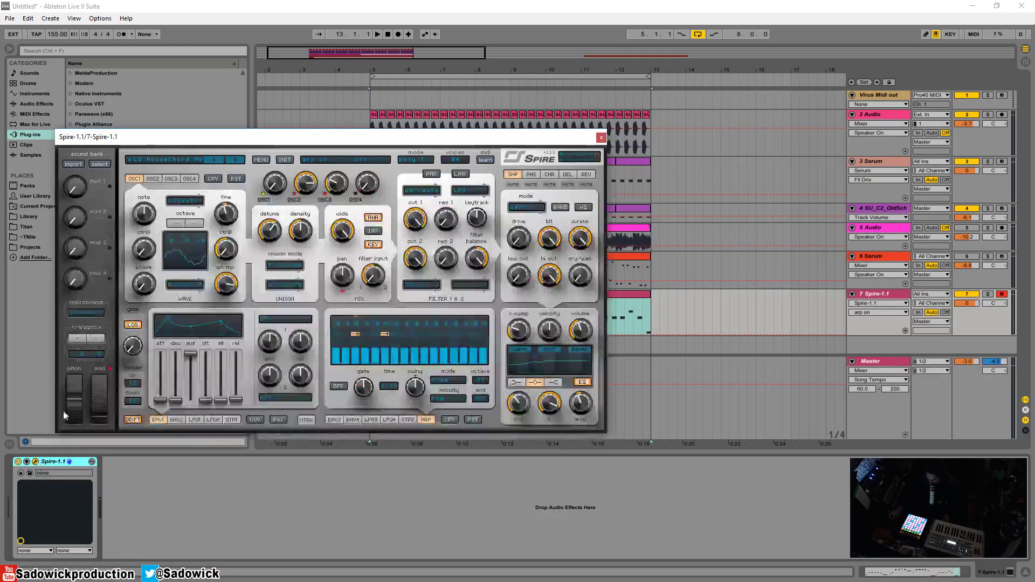
{"action": "left_click_drag", "start_coordinate": [77, 398], "coordinate": [83, 440]}
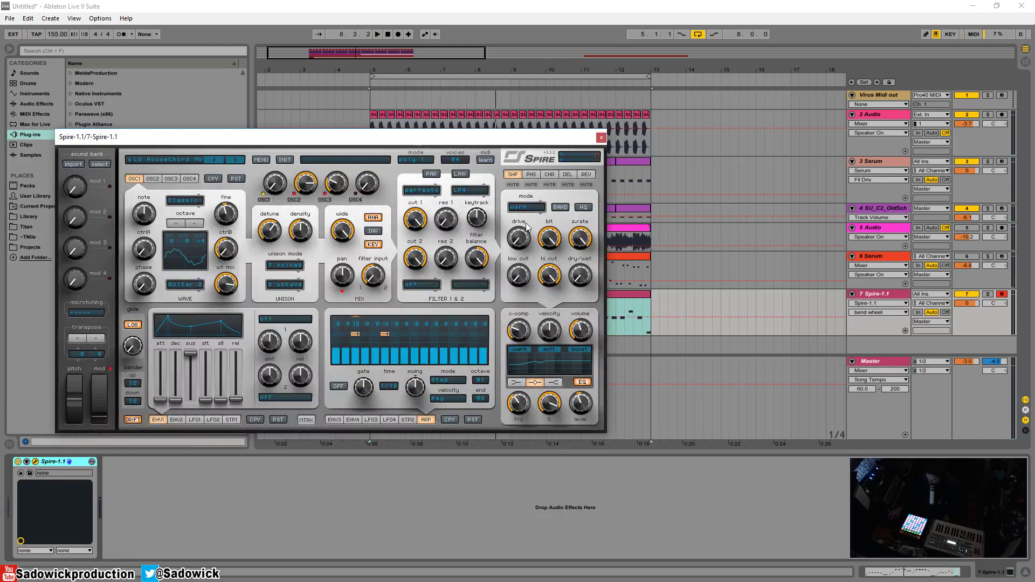
Route Spire's LFO2 to Osc2 Pitch and raise the modulation amount during playback
{"action": "left_click", "coordinate": [195, 420]}
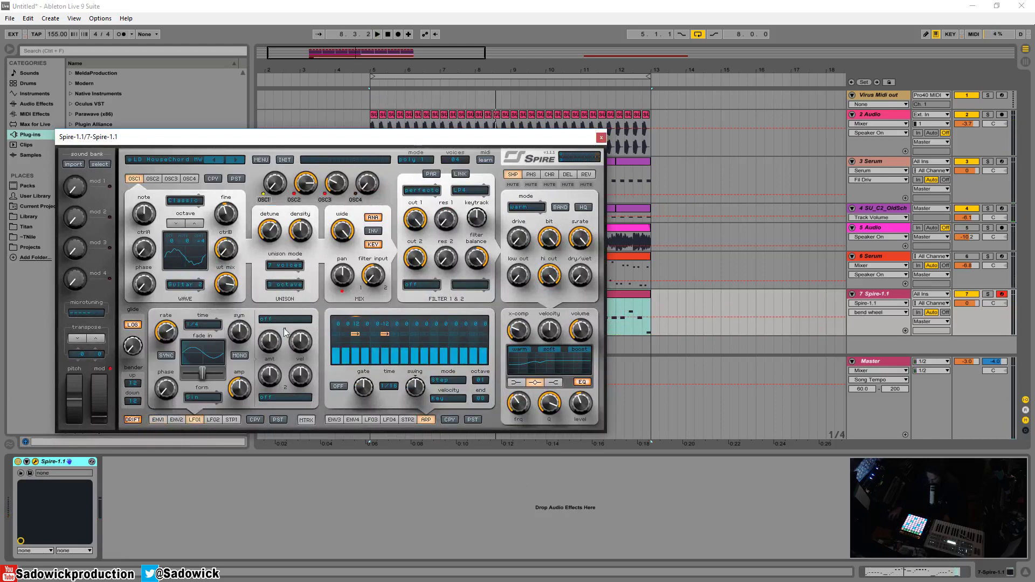
{"action": "left_click", "coordinate": [209, 419]}
{"action": "key", "text": "space"}
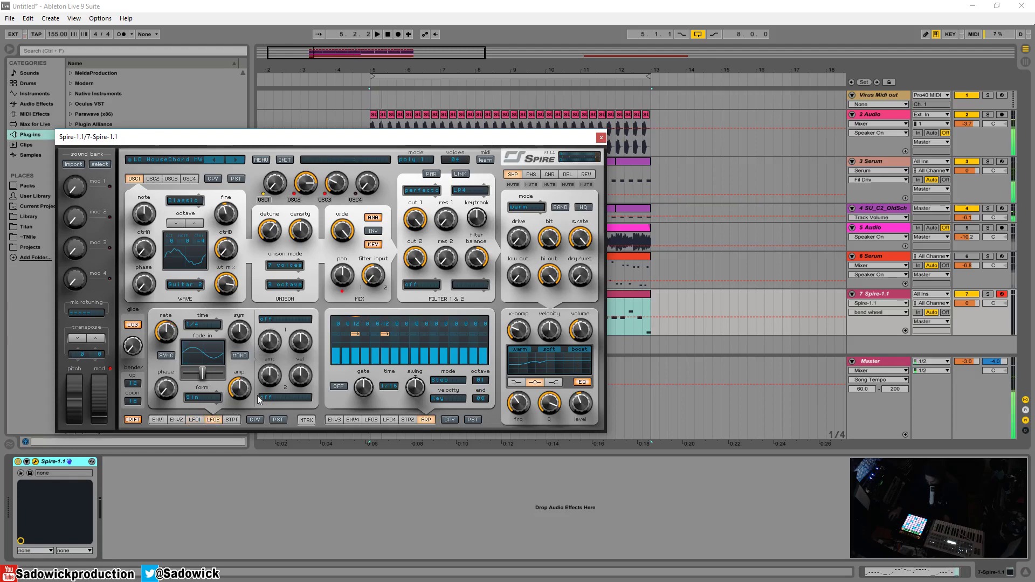
{"action": "left_click", "coordinate": [270, 320]}
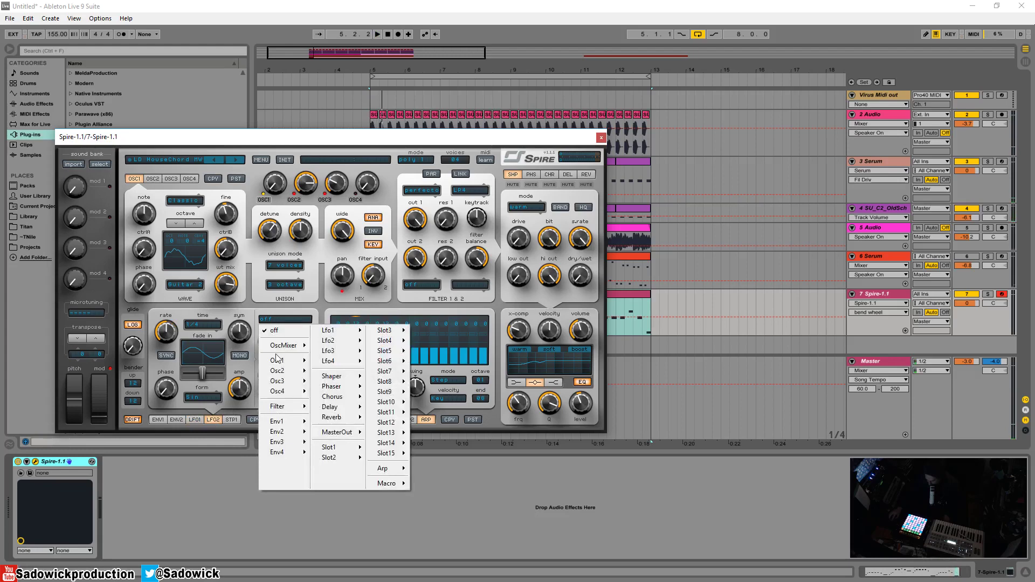
{"action": "mouse_move", "coordinate": [277, 365]}
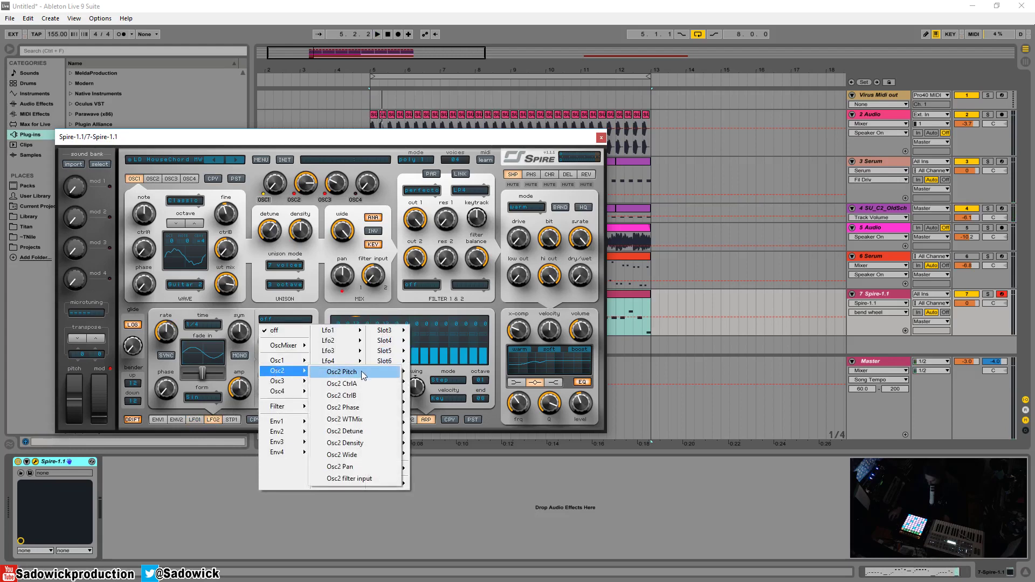
{"action": "left_click", "coordinate": [361, 372]}
{"action": "left_click_drag", "start_coordinate": [260, 347], "coordinate": [268, 312]}
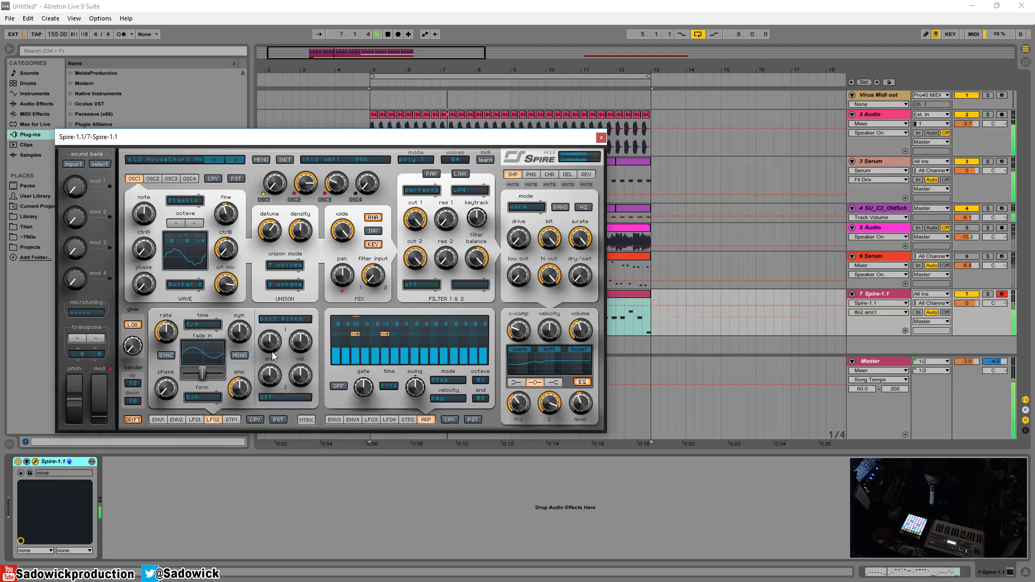
Adjust the LFO2 rate by ear and reset its Osc2 Pitch amount to no modulation
{"action": "left_click", "coordinate": [168, 323]}
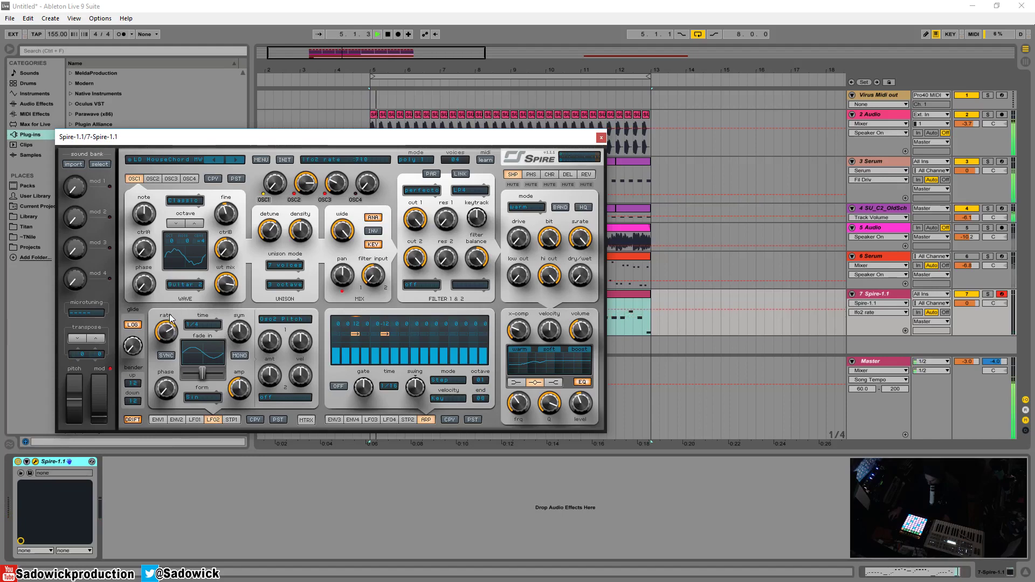
{"action": "left_click", "coordinate": [202, 325]}
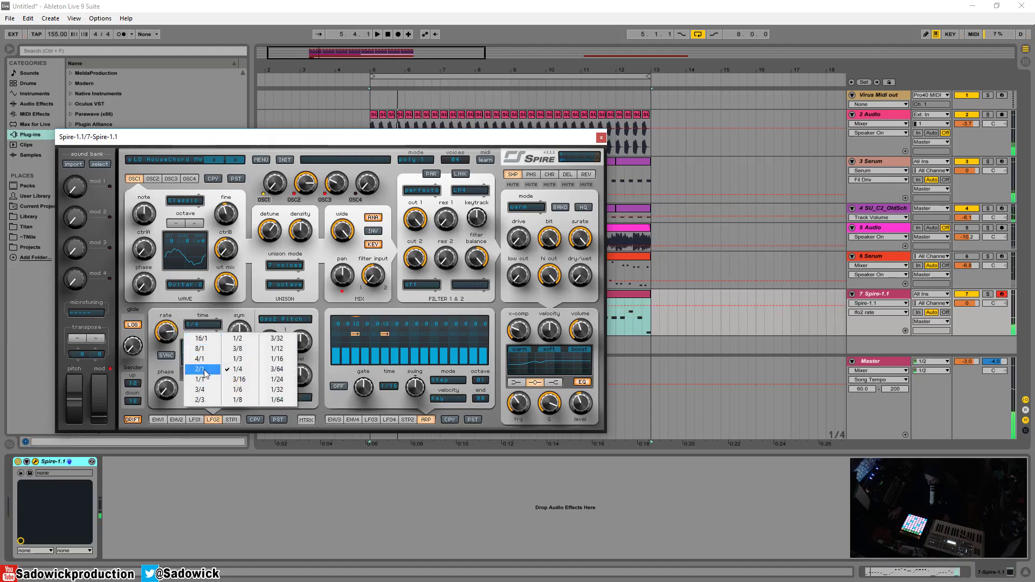
{"action": "left_click", "coordinate": [169, 318]}
{"action": "left_click", "coordinate": [269, 336]}
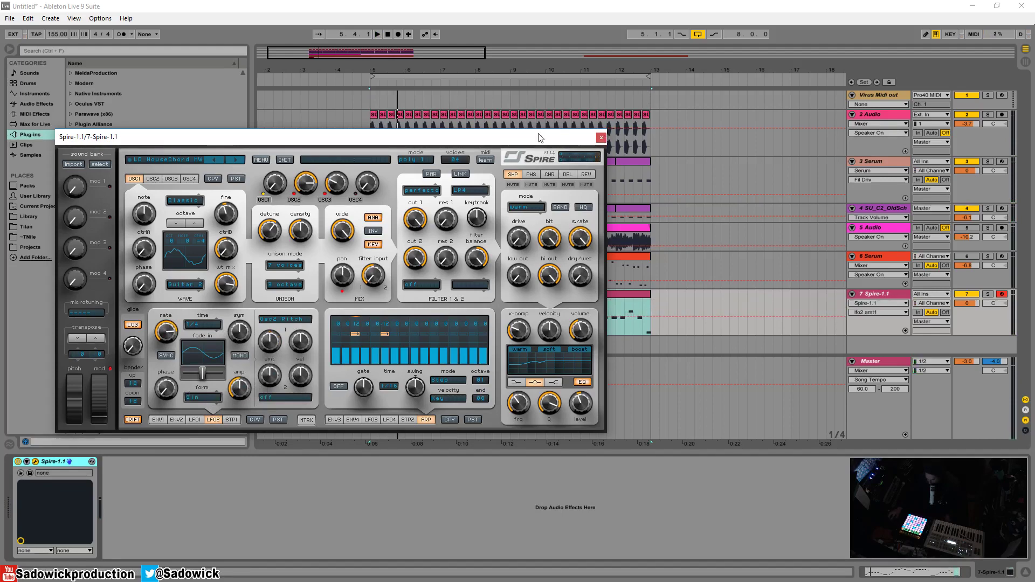
Close Spire, raise the LFO2 amount automation to 742 over the long note just before bar 7, and play it
{"action": "left_click", "coordinate": [601, 139]}
{"action": "left_click_drag", "start_coordinate": [434, 68], "coordinate": [435, 130]}
{"action": "mouse_move", "coordinate": [443, 306]}
{"action": "left_mouse_down"}
{"action": "mouse_move", "coordinate": [467, 312]}
{"action": "mouse_move", "coordinate": [458, 308]}
{"action": "left_mouse_up"}
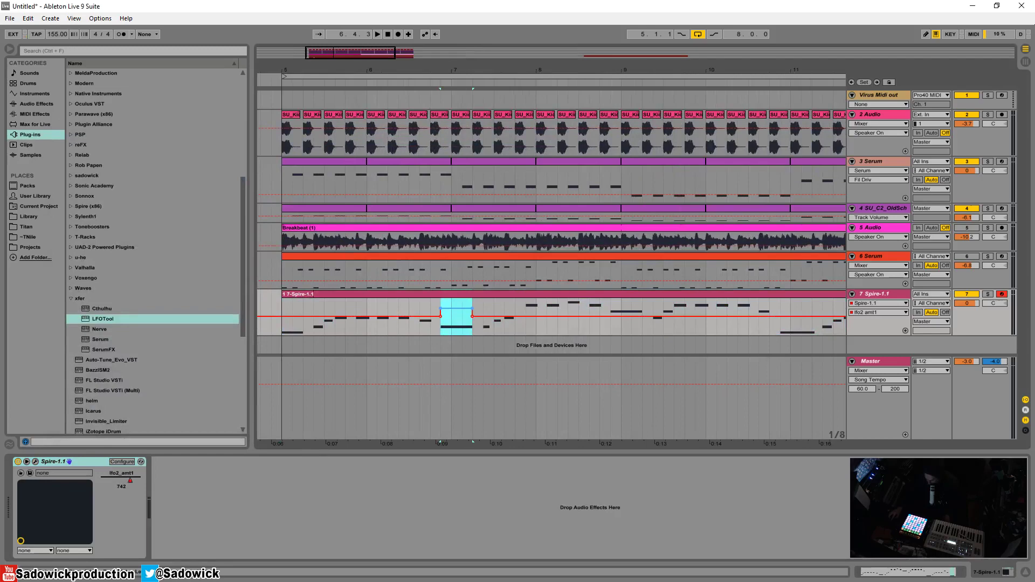
{"action": "left_click", "coordinate": [313, 305]}
{"action": "key", "text": "space"}
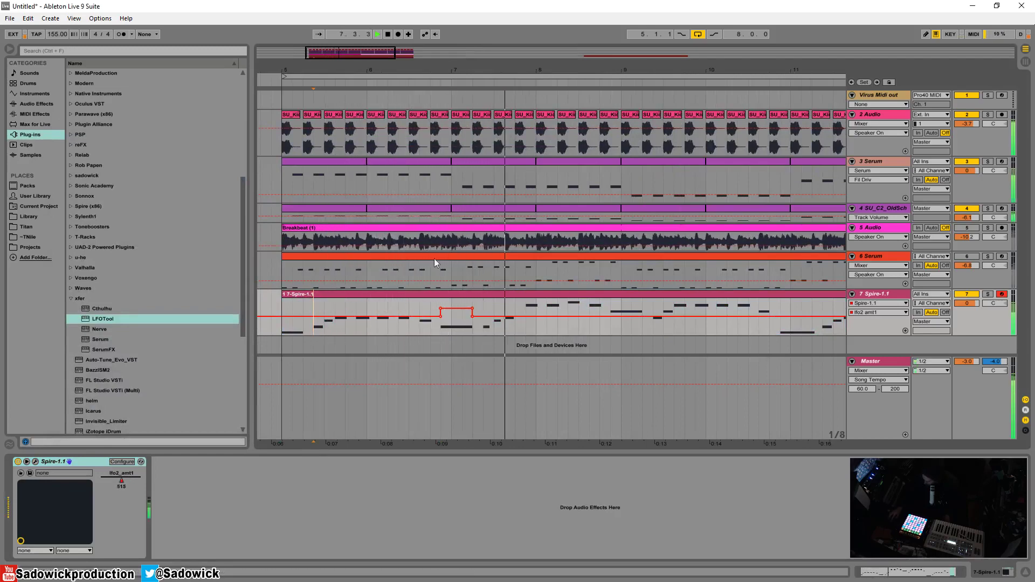
Remove the first raised automation point to form a ramp and shift its peak slightly earlier to about 0.92
{"action": "left_click", "coordinate": [439, 308]}
{"action": "key", "text": "space"}
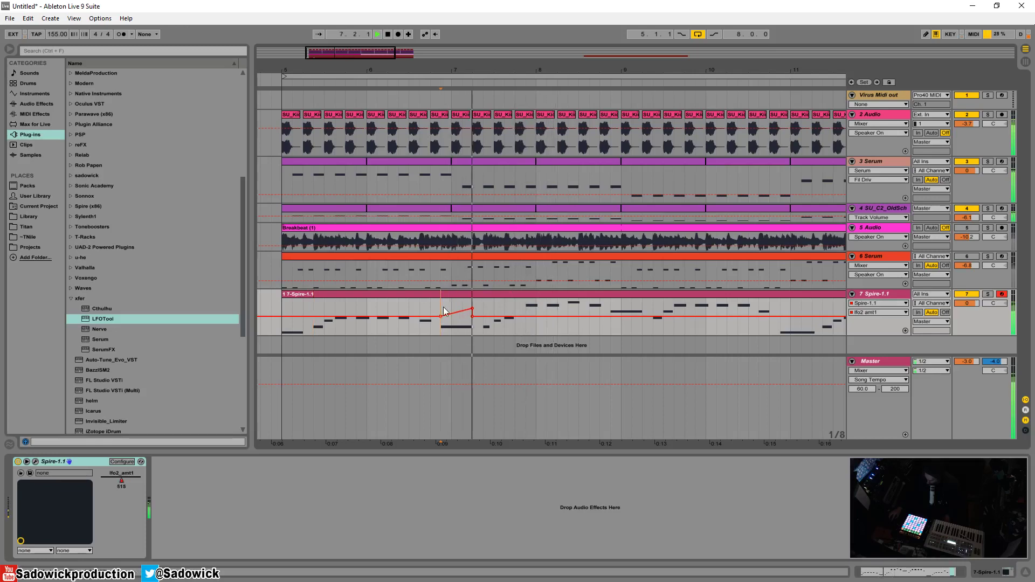
{"action": "left_click_drag", "start_coordinate": [472, 309], "coordinate": [464, 303]}
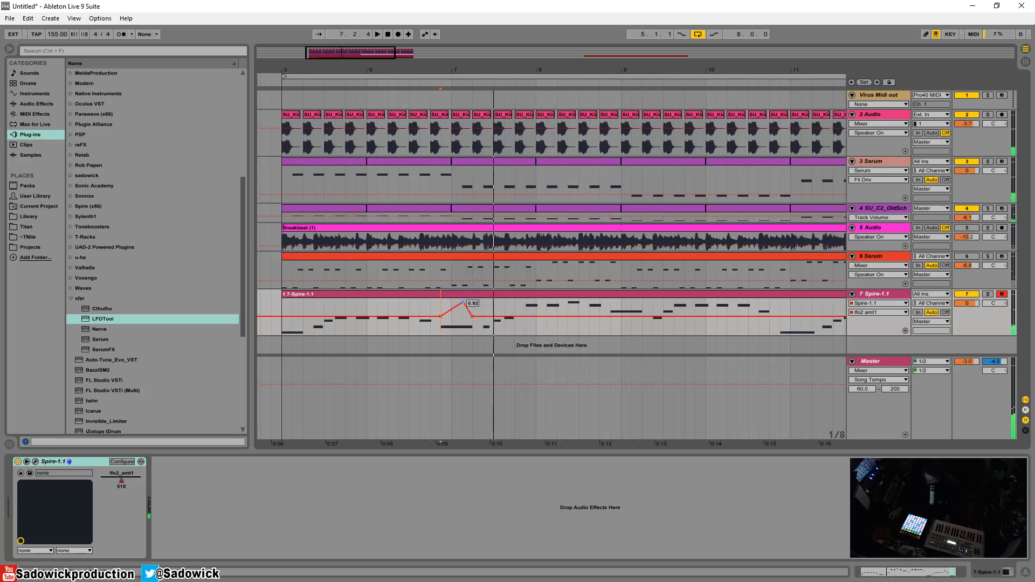
Solo the Spire track and fine-tune the LFO2 amount peak to about 0.83 while replaying the long note
{"action": "left_click", "coordinate": [435, 304]}
{"action": "key", "text": "space"}
{"action": "key", "text": "space"}
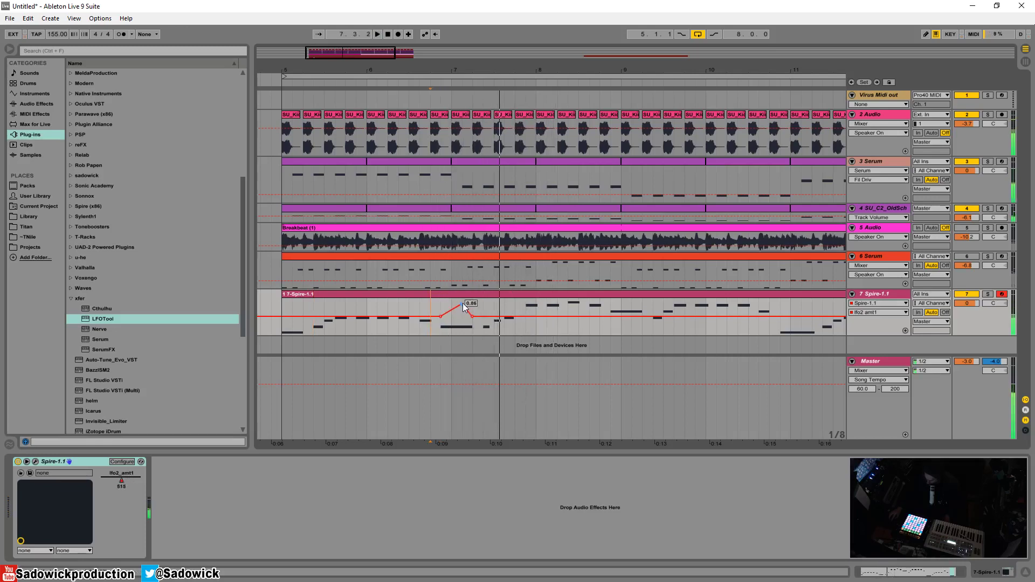
{"action": "key", "text": "space"}
{"action": "mouse_move", "coordinate": [463, 304]}
{"action": "left_mouse_down"}
{"action": "mouse_move", "coordinate": [441, 307]}
{"action": "mouse_move", "coordinate": [459, 307]}
{"action": "left_mouse_up"}
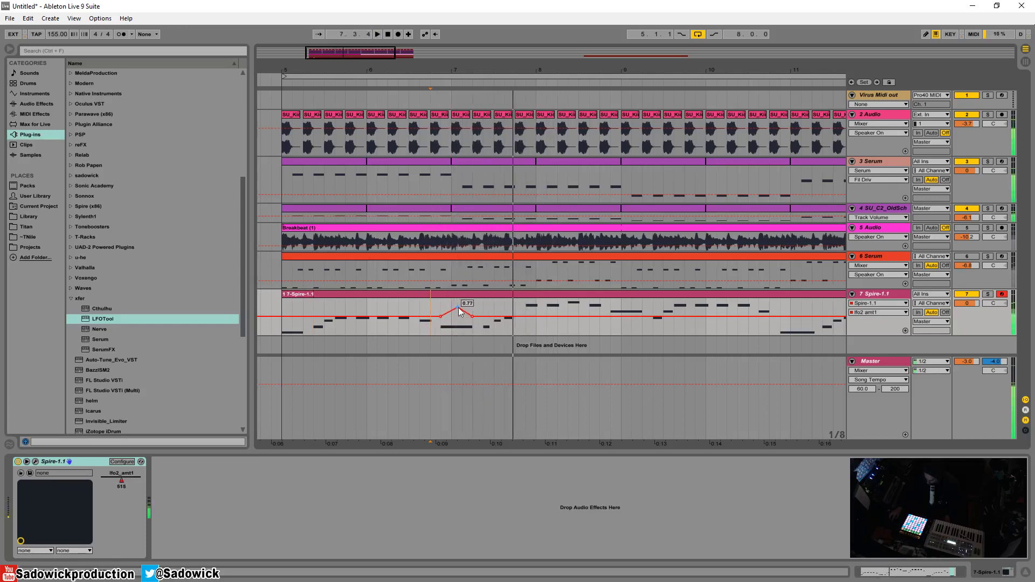
{"action": "left_click", "coordinate": [988, 294]}
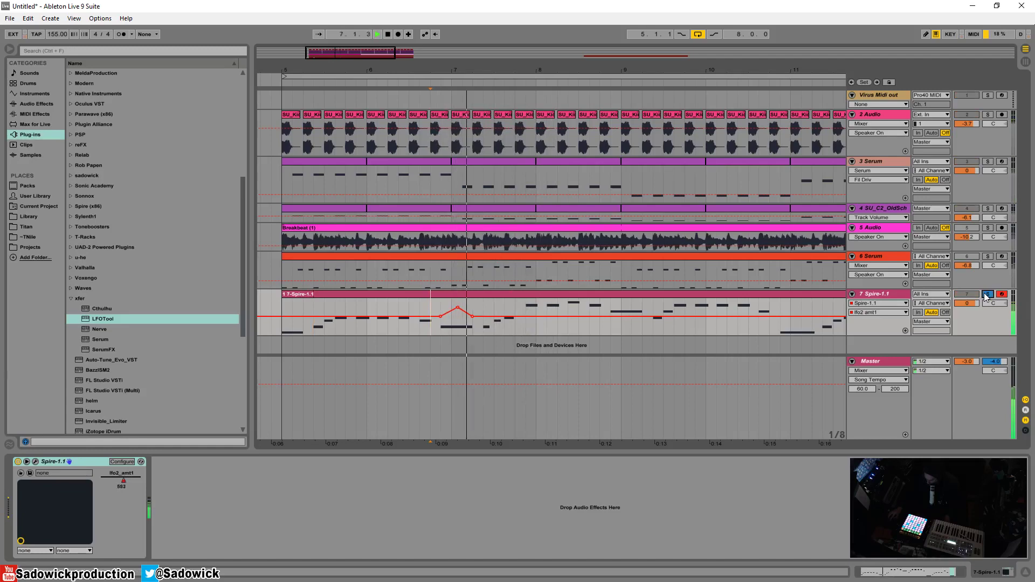
{"action": "left_click_drag", "start_coordinate": [458, 306], "coordinate": [463, 305]}
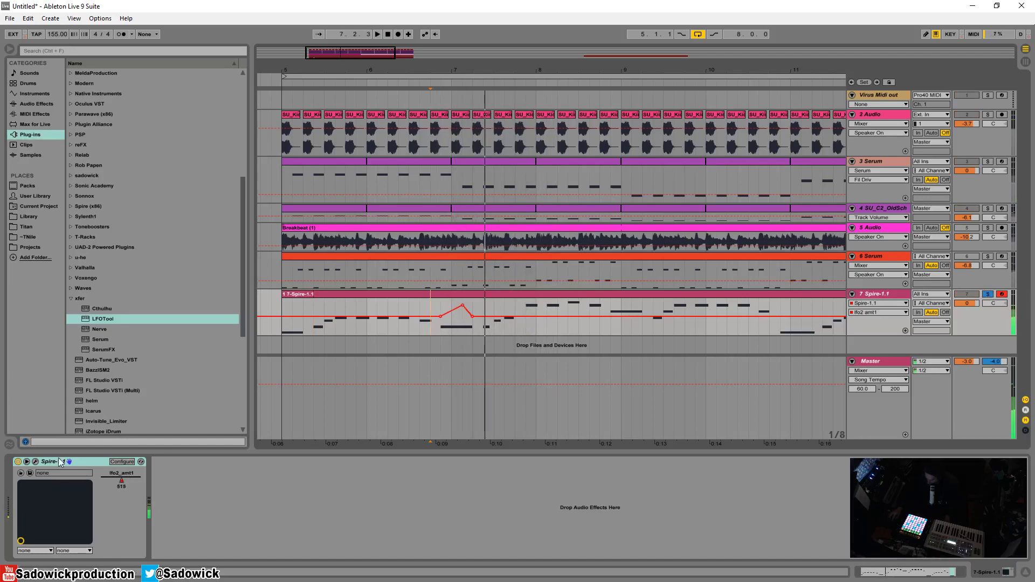
Readjust Spire's LFO2 rate while replaying the automated note, and close the synth
{"action": "left_click", "coordinate": [34, 462]}
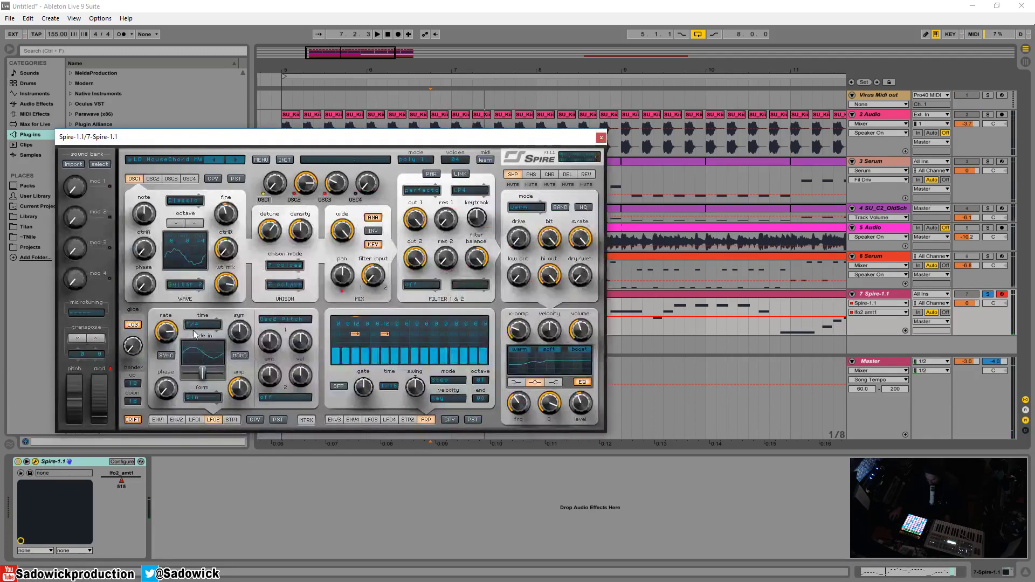
{"action": "left_click_drag", "start_coordinate": [170, 332], "coordinate": [172, 345]}
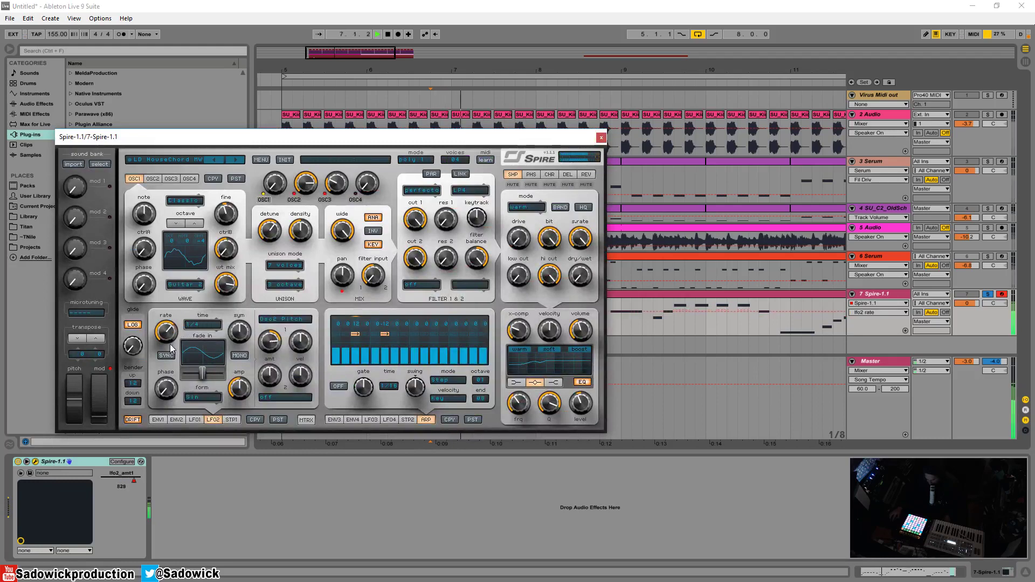
{"action": "key", "text": "space"}
{"action": "key", "text": "space"}
{"action": "left_click_drag", "start_coordinate": [168, 336], "coordinate": [169, 330]}
{"action": "key", "text": "space"}
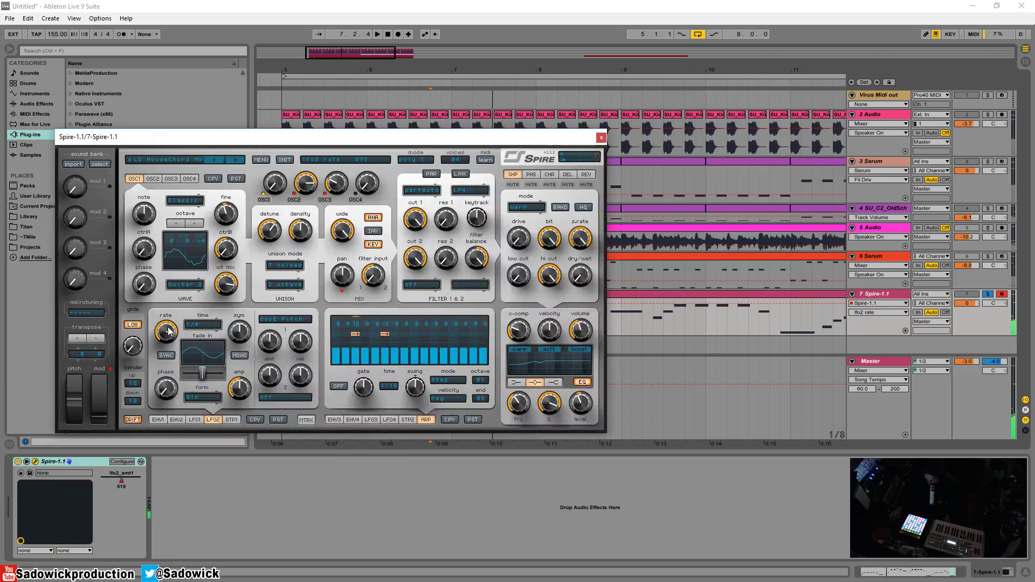
{"action": "key", "text": "space"}
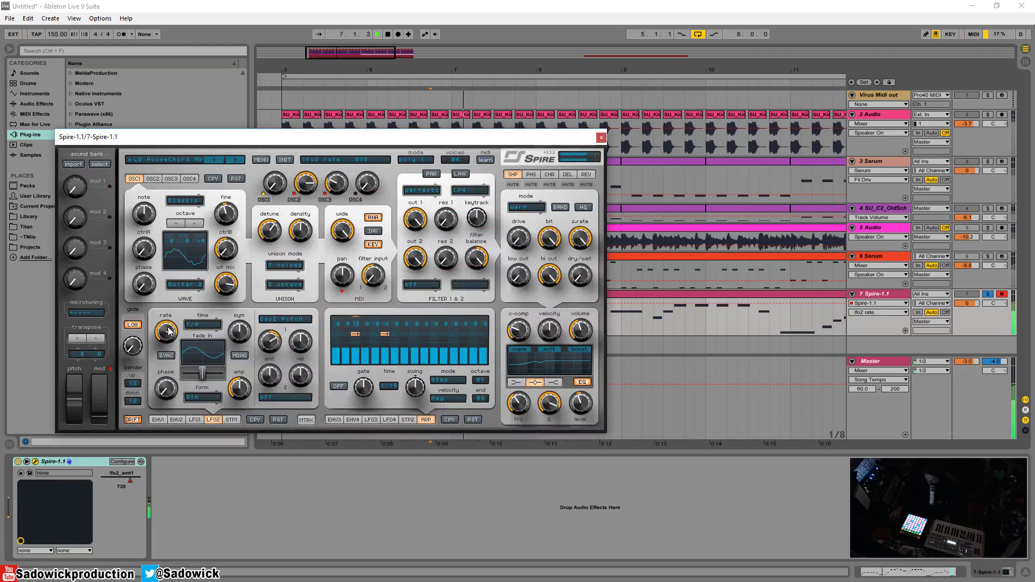
{"action": "left_click", "coordinate": [601, 138]}
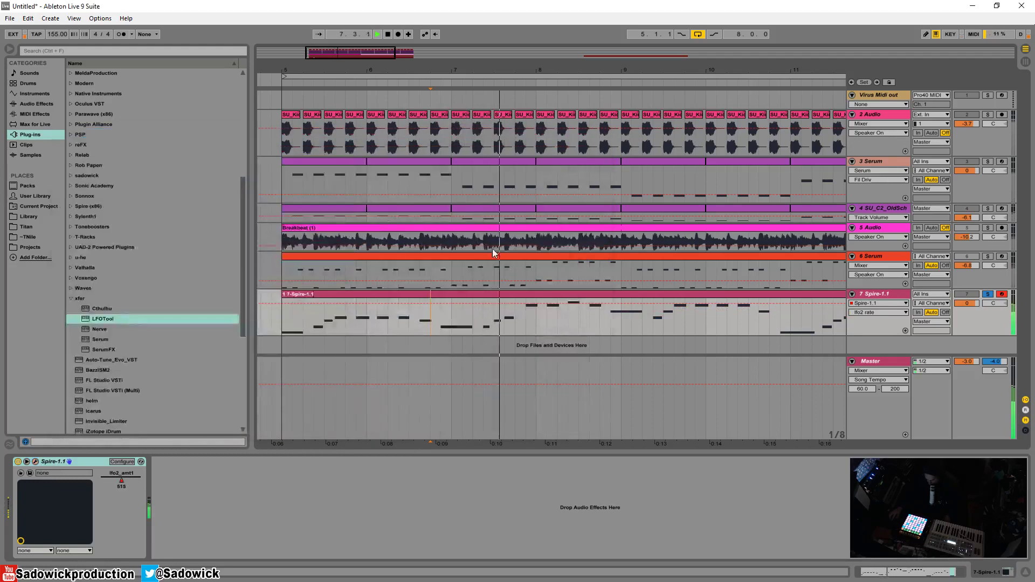
{"action": "key", "text": "space"}
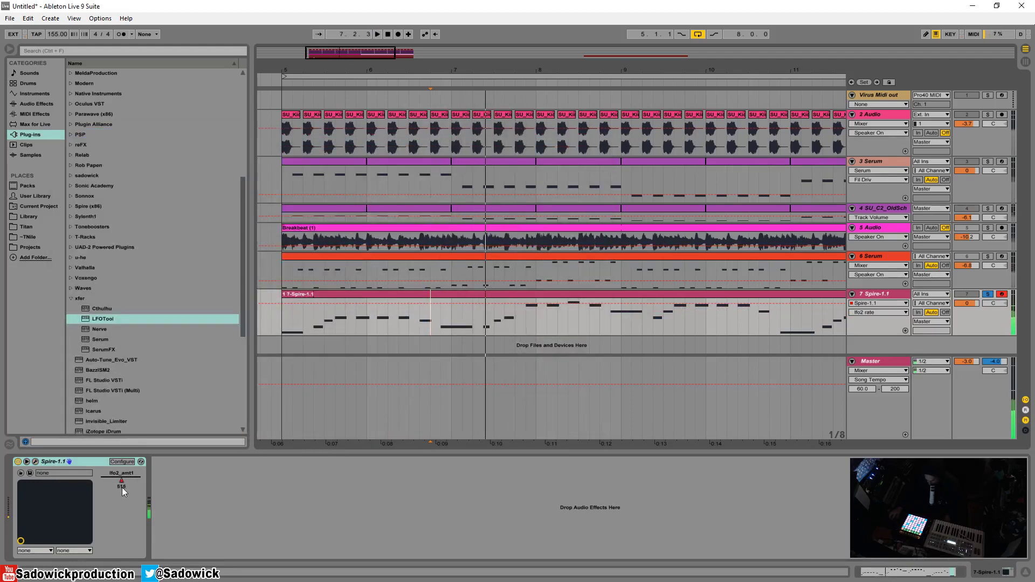
Show the LFO2 amount automation and try a raised peak over the long note around bar 9, removing it after playback
{"action": "left_click", "coordinate": [121, 479]}
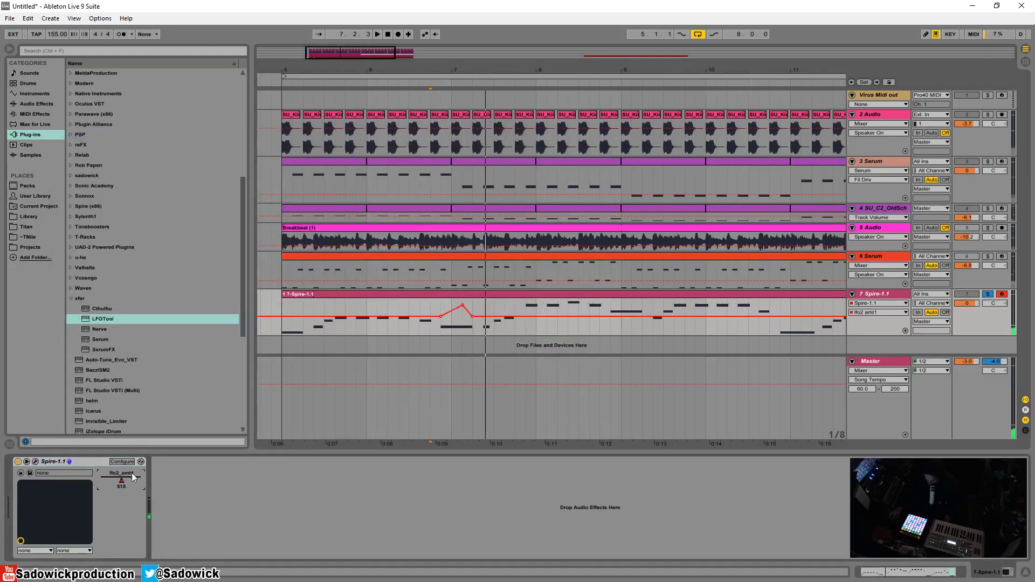
{"action": "mouse_move", "coordinate": [609, 306]}
{"action": "left_mouse_down"}
{"action": "mouse_move", "coordinate": [637, 312]}
{"action": "mouse_move", "coordinate": [610, 302]}
{"action": "mouse_move", "coordinate": [621, 302]}
{"action": "left_mouse_up"}
{"action": "key", "text": "space"}
{"action": "key", "text": "space"}
{"action": "key", "text": "space"}
{"action": "key", "text": "space"}
{"action": "key", "text": "space"}
{"action": "left_click", "coordinate": [621, 303]}
{"action": "key", "text": "space"}
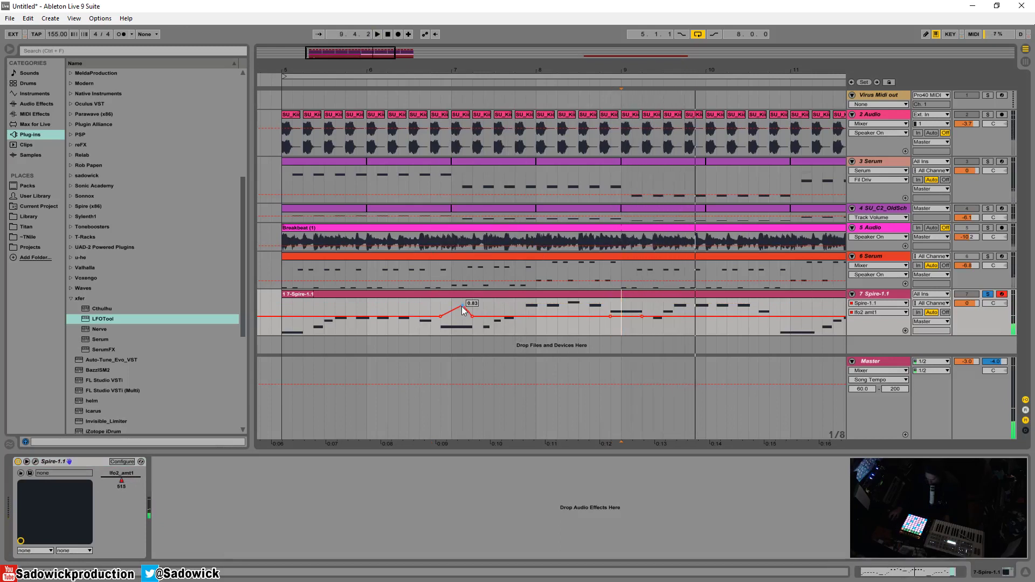
Replace the ramp over the long note near bar 7 with a constant LFO2 amount of 818 and play it
{"action": "left_click", "coordinate": [461, 307]}
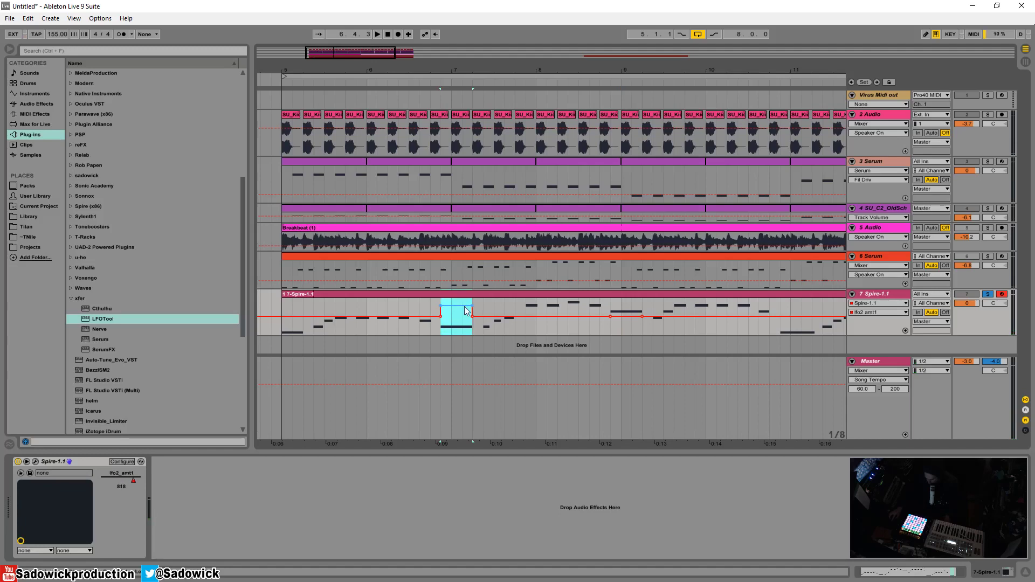
{"action": "key", "text": "space"}
Reopen Spire and fine-tune the LFO2 rate while listening to the note with constant pitch modulation
{"action": "left_click", "coordinate": [36, 461]}
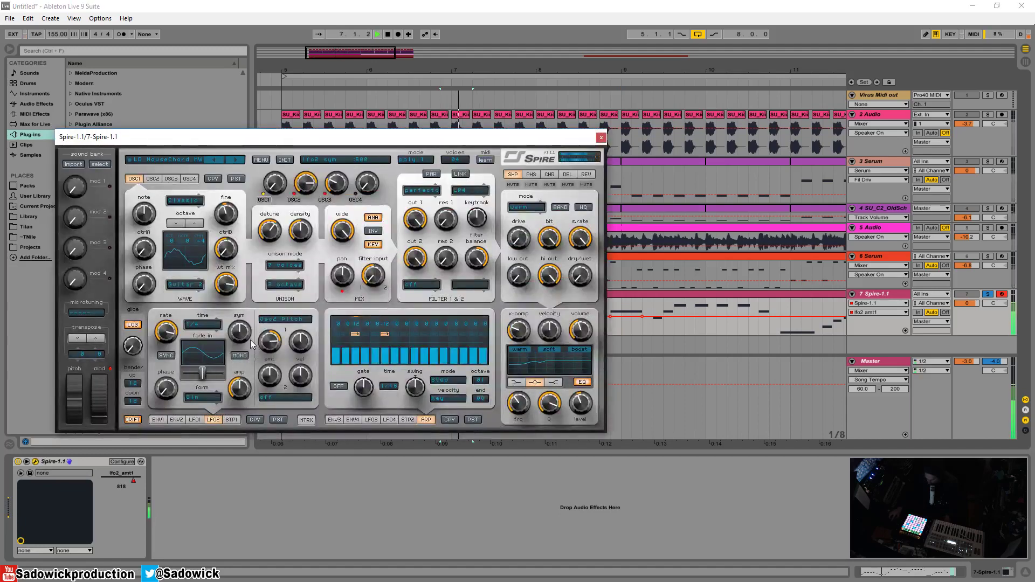
{"action": "mouse_move", "coordinate": [272, 350]}
{"action": "left_click", "coordinate": [162, 335]}
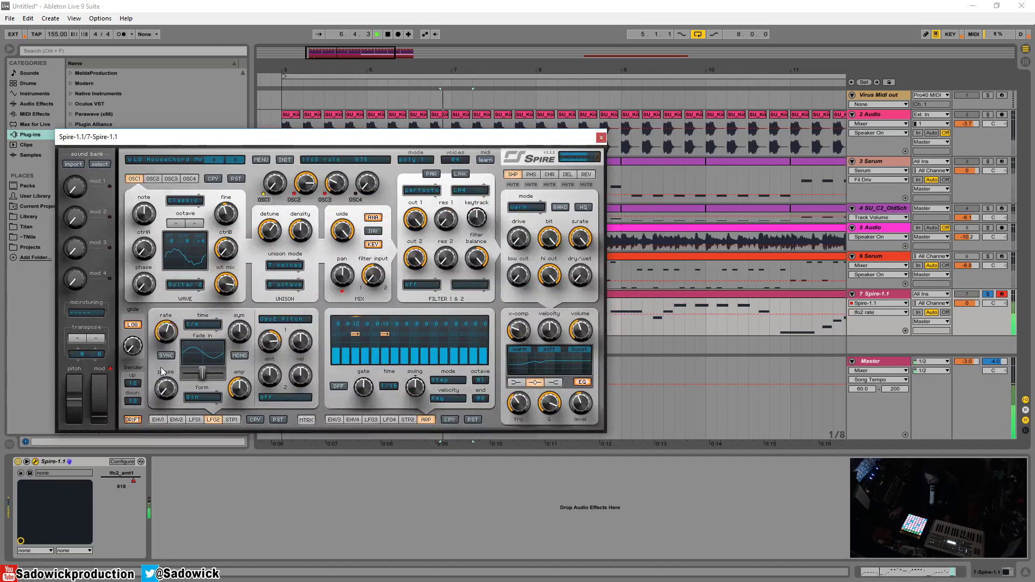
{"action": "left_click_drag", "start_coordinate": [168, 339], "coordinate": [171, 318]}
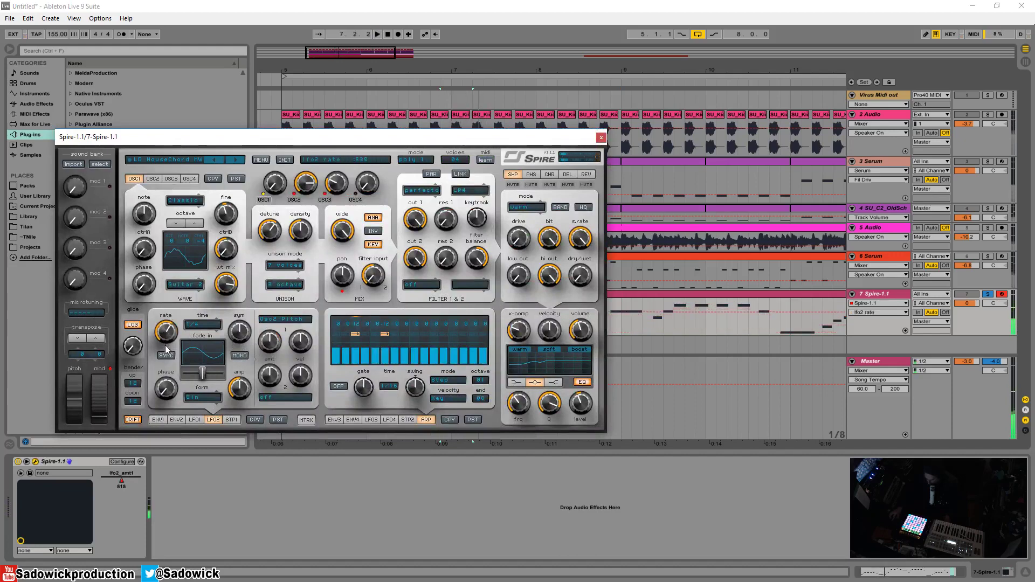
Fine-tune Spire's LFO2 rate, replay the long note near bar 7, and move the synth window clear of the melody clip
{"action": "left_click_drag", "start_coordinate": [170, 333], "coordinate": [170, 330]}
{"action": "key", "text": "space"}
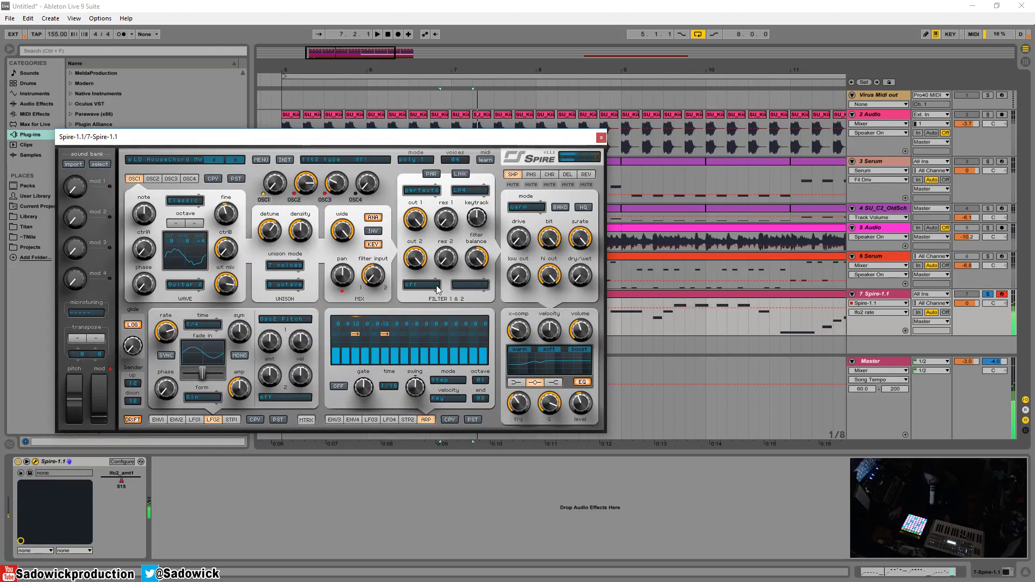
{"action": "key", "text": "space"}
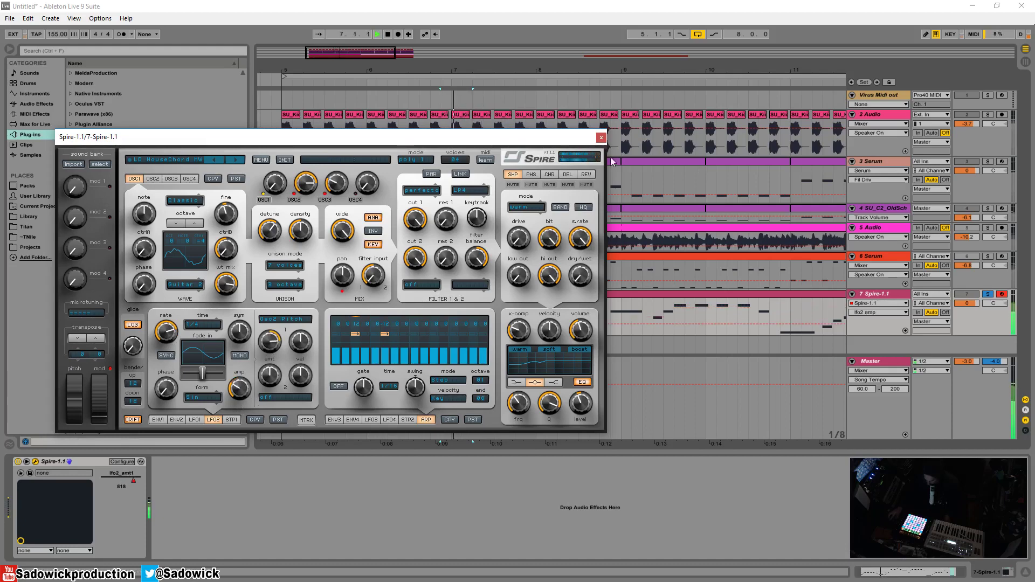
{"action": "mouse_move", "coordinate": [559, 141]}
{"action": "left_mouse_down"}
{"action": "mouse_move", "coordinate": [584, 179]}
{"action": "mouse_move", "coordinate": [581, 359]}
{"action": "left_mouse_up"}
{"action": "key", "text": "space"}
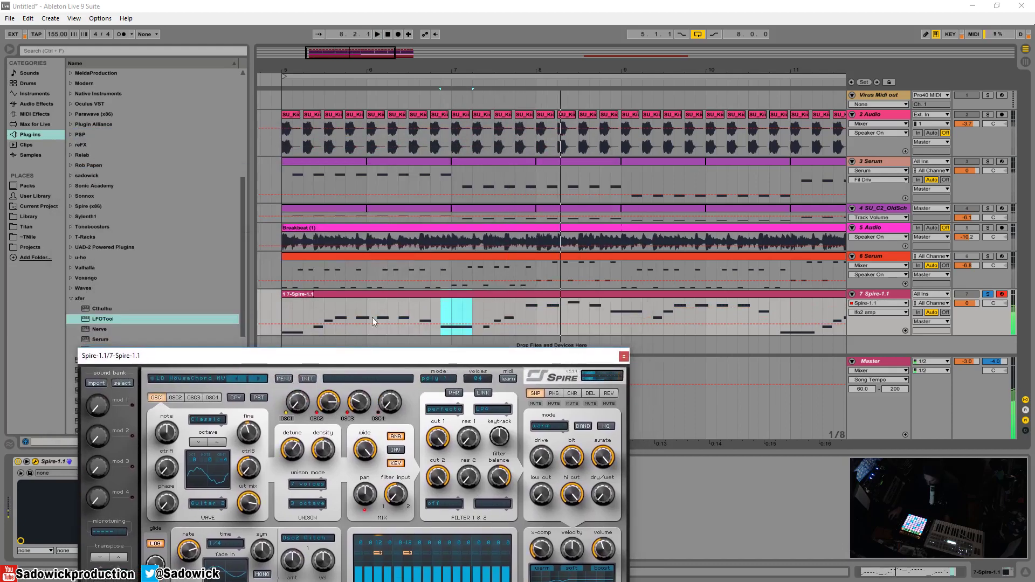
Play the melody from just before bar 5 and readjust Spire's LFO2 rate while listening to the modulated note
{"action": "left_click", "coordinate": [276, 309]}
{"action": "key", "text": "space"}
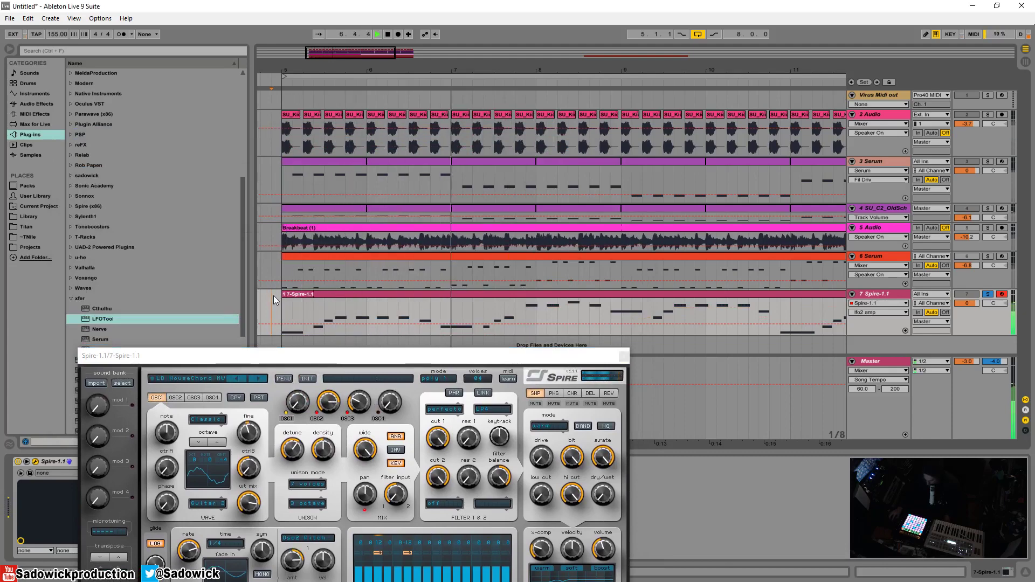
{"action": "key", "text": "space"}
{"action": "left_click_drag", "start_coordinate": [337, 355], "coordinate": [361, 257]}
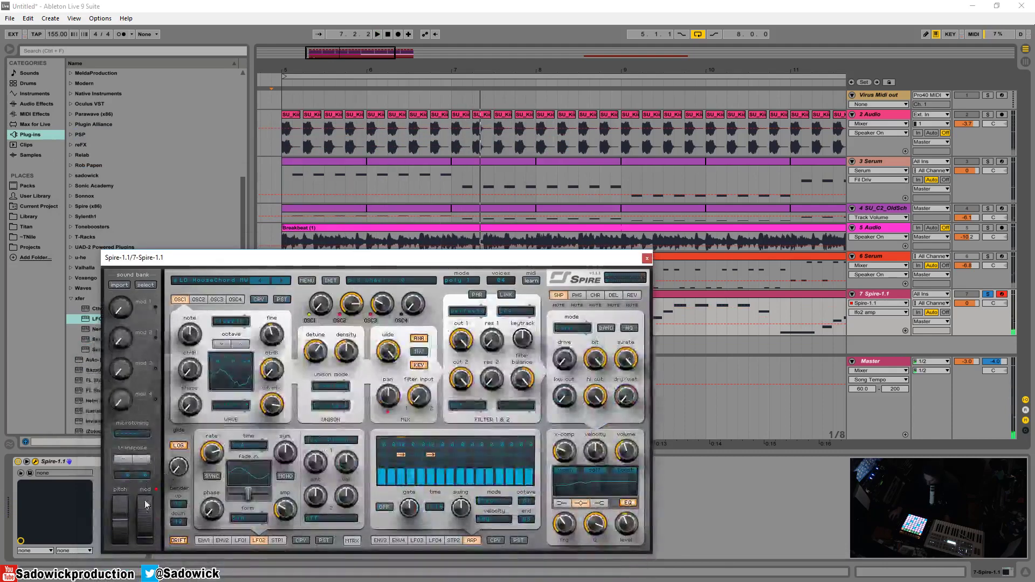
{"action": "key", "text": "space"}
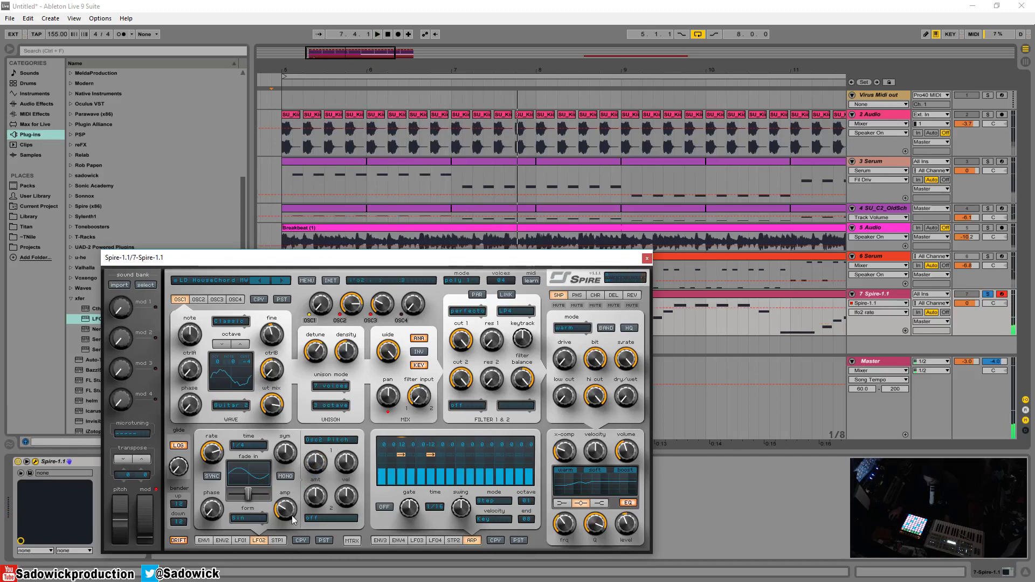
{"action": "key", "text": "space"}
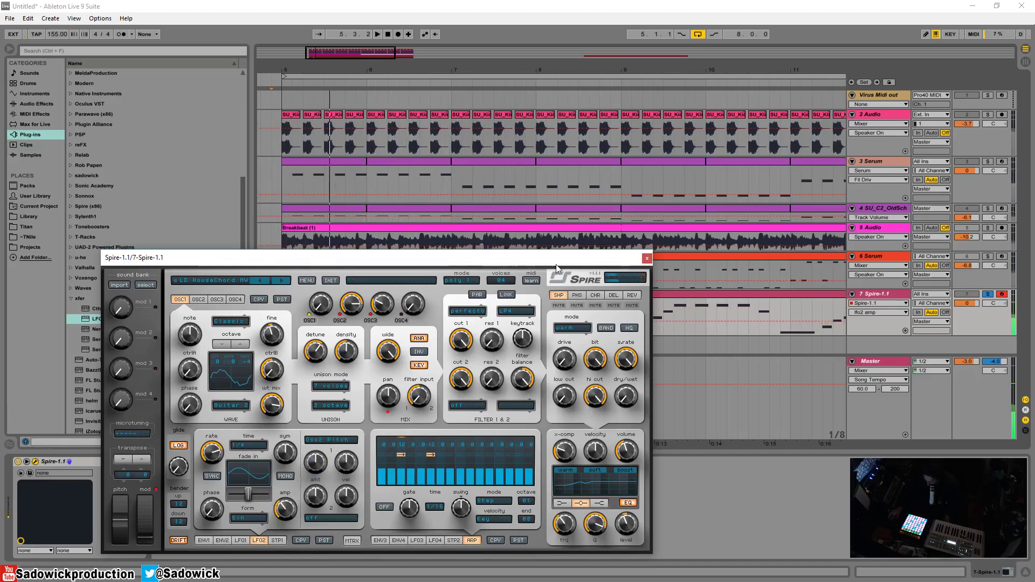
Bring up the LFO2 amount automation by trying another amount in Spire, then close the synth and re-enable the automation
{"action": "mouse_move", "coordinate": [573, 257]}
{"action": "left_mouse_down"}
{"action": "mouse_move", "coordinate": [483, 432]}
{"action": "mouse_move", "coordinate": [494, 386]}
{"action": "mouse_move", "coordinate": [470, 224]}
{"action": "mouse_move", "coordinate": [484, 193]}
{"action": "left_mouse_up"}
{"action": "left_click", "coordinate": [442, 307]}
{"action": "left_click", "coordinate": [436, 389]}
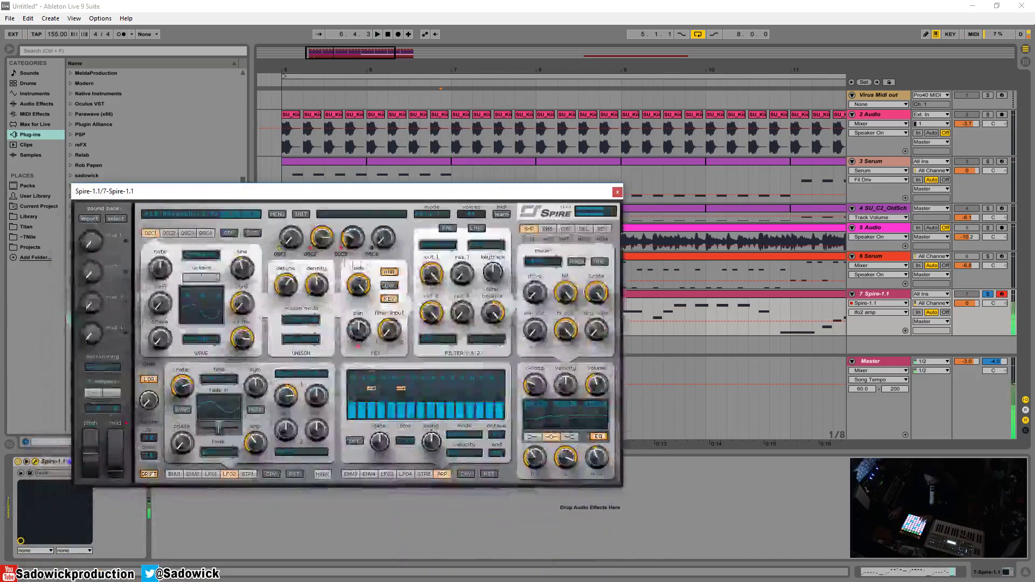
{"action": "left_click_drag", "start_coordinate": [287, 393], "coordinate": [290, 387]}
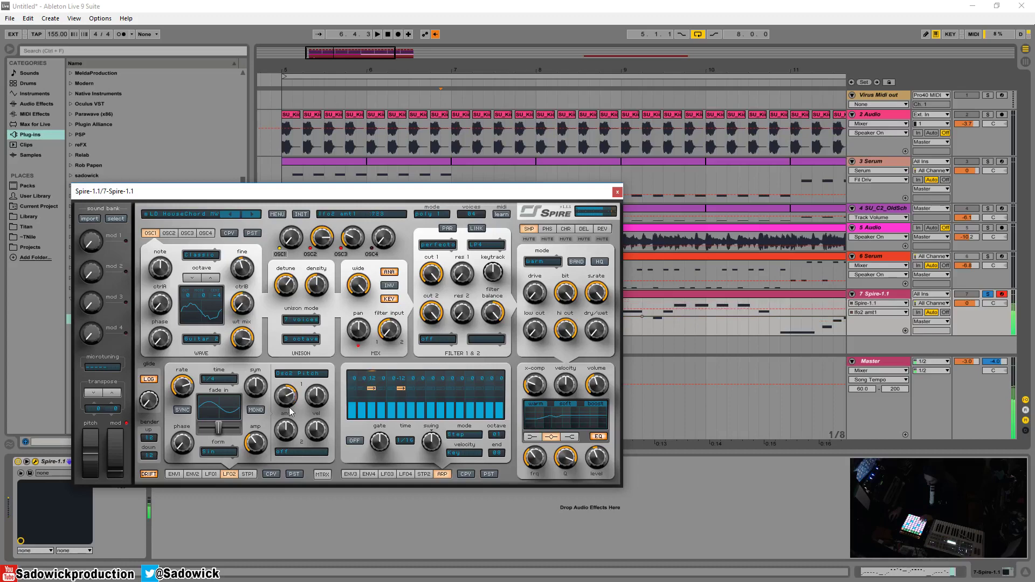
{"action": "key", "text": "space"}
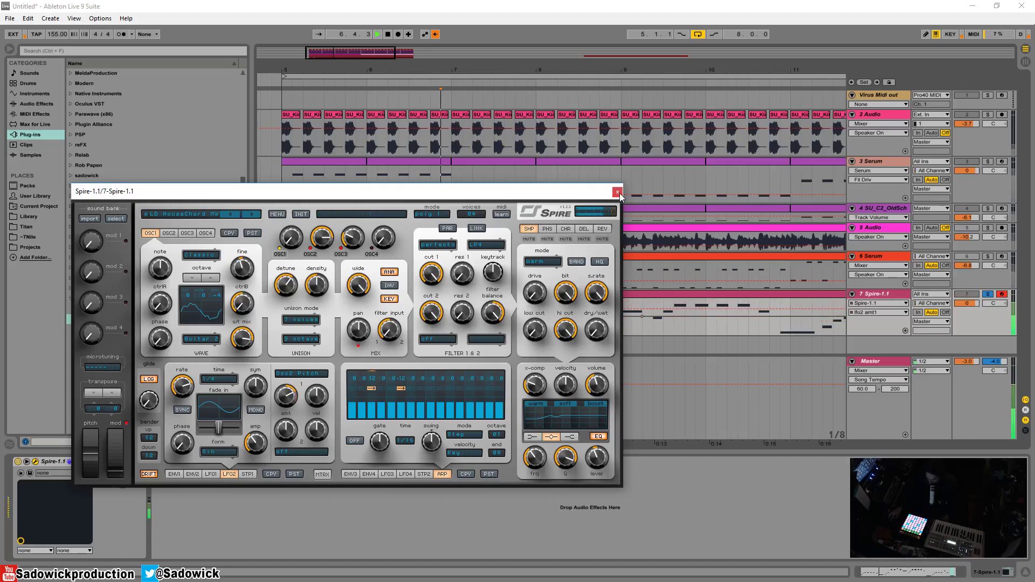
{"action": "left_click", "coordinate": [618, 192]}
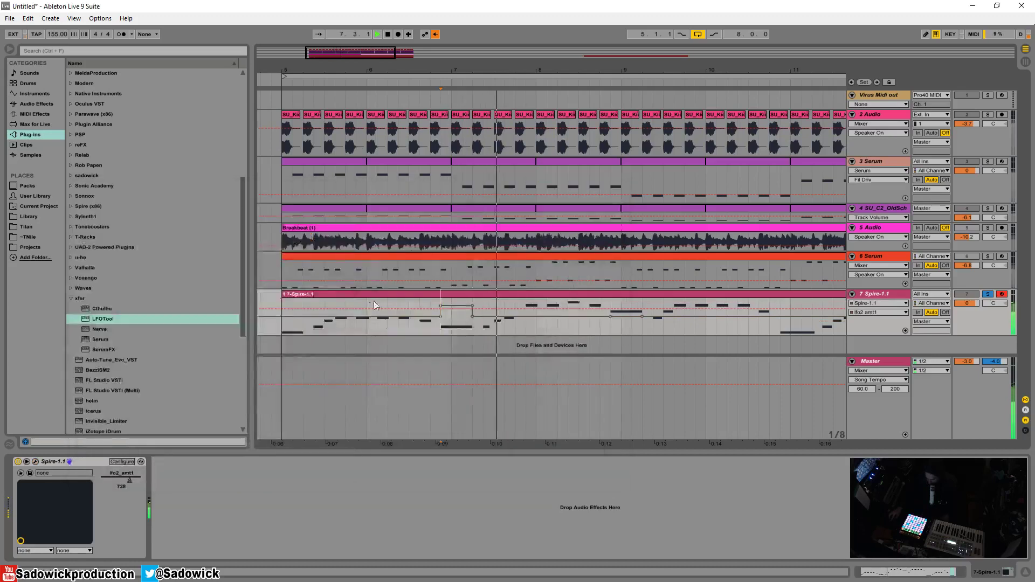
{"action": "left_click", "coordinate": [436, 34]}
Adjust the raised LFO2 amount automation over the long note near bar 7 to about 758 while replaying it
{"action": "left_click", "coordinate": [389, 327]}
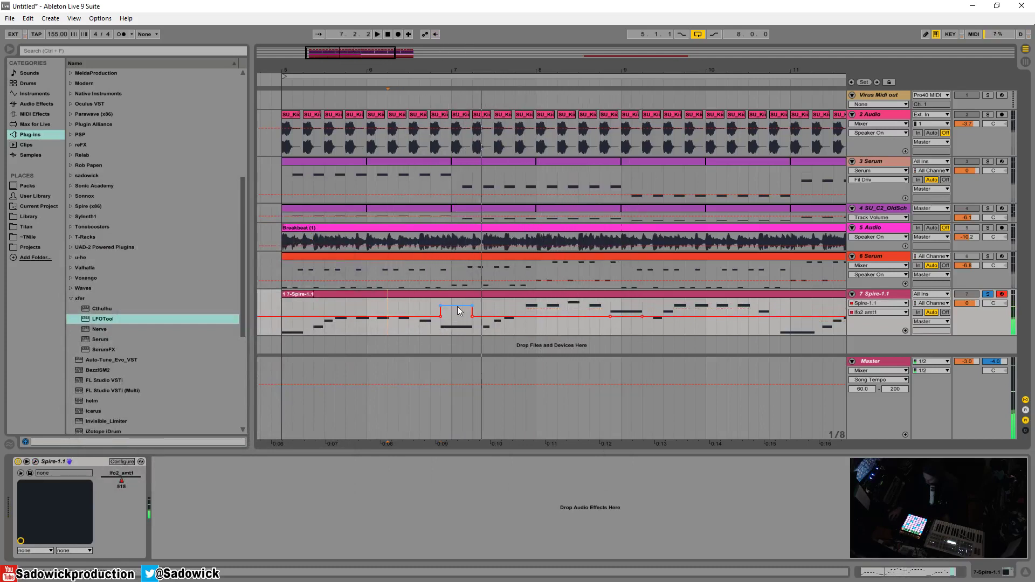
{"action": "key", "text": "space"}
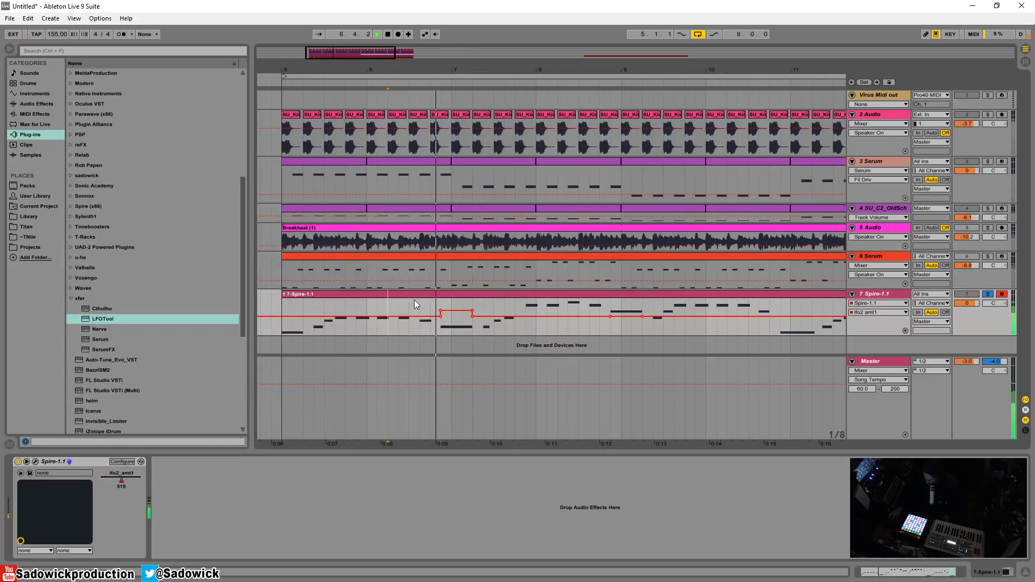
{"action": "left_click_drag", "start_coordinate": [460, 318], "coordinate": [467, 315]}
{"action": "key", "text": "space"}
{"action": "key", "text": "space"}
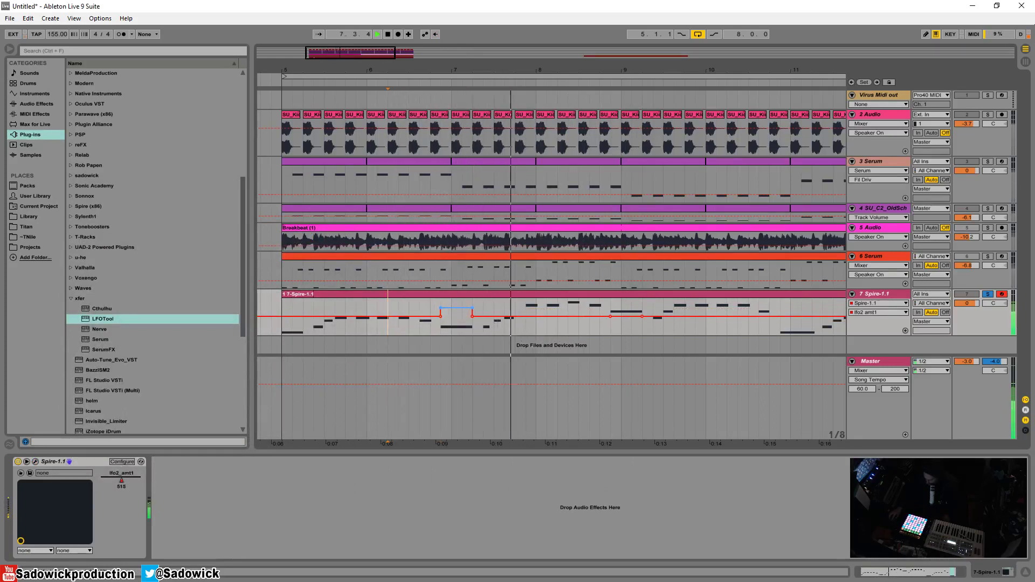
{"action": "key", "text": "ctrl+z"}
{"action": "key", "text": "space"}
{"action": "key", "text": "space"}
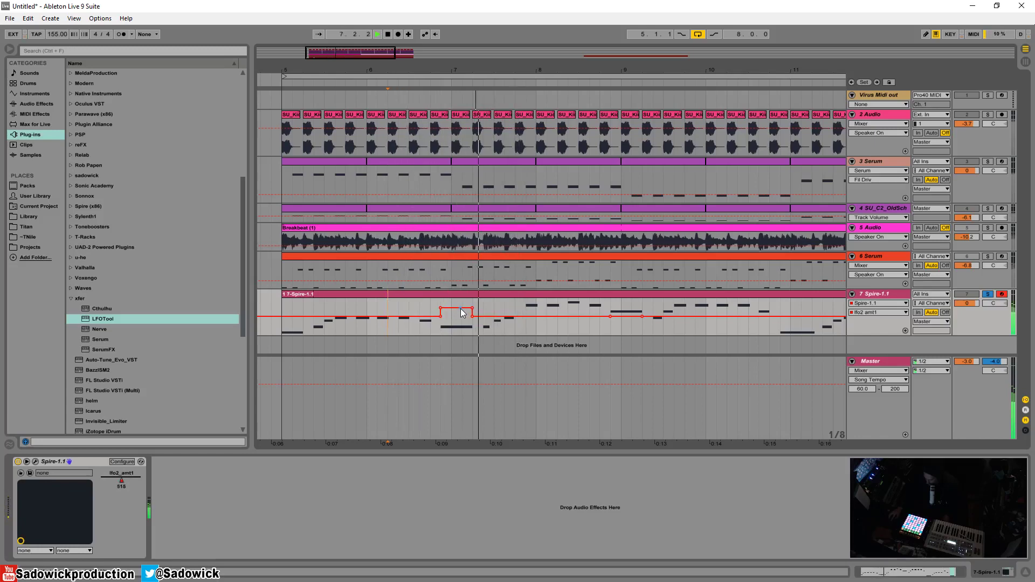
{"action": "key", "text": "space"}
Enlarge the Spire track and copy the raised LFO2 amount envelope near bar 7 onto the long note near bar 9
{"action": "left_click_drag", "start_coordinate": [970, 335], "coordinate": [970, 399]}
{"action": "scroll", "coordinate": [696, 322], "scroll_direction": "down", "scroll_amount": 2}
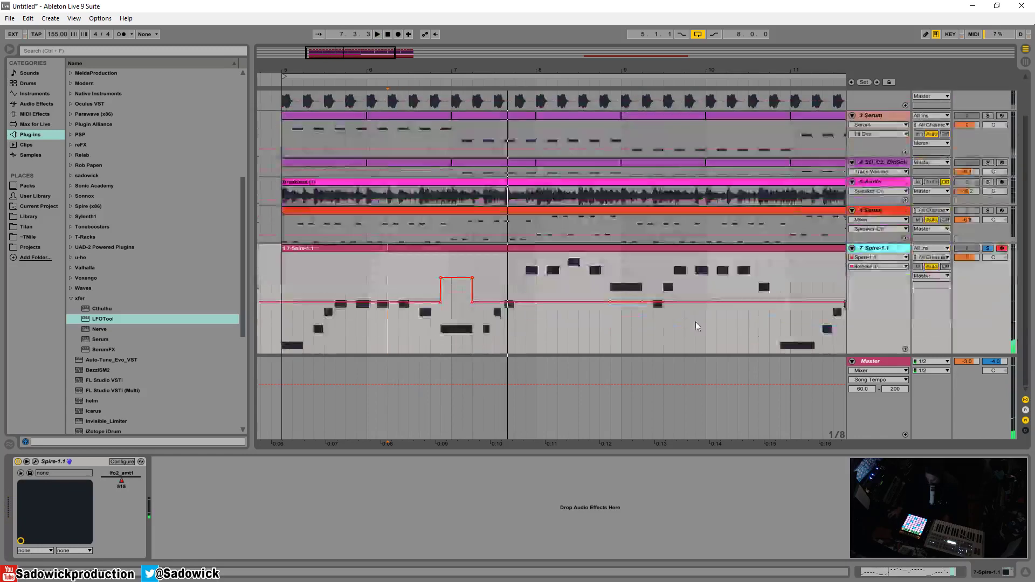
{"action": "left_click_drag", "start_coordinate": [440, 262], "coordinate": [471, 263]}
{"action": "right_click", "coordinate": [456, 262]}
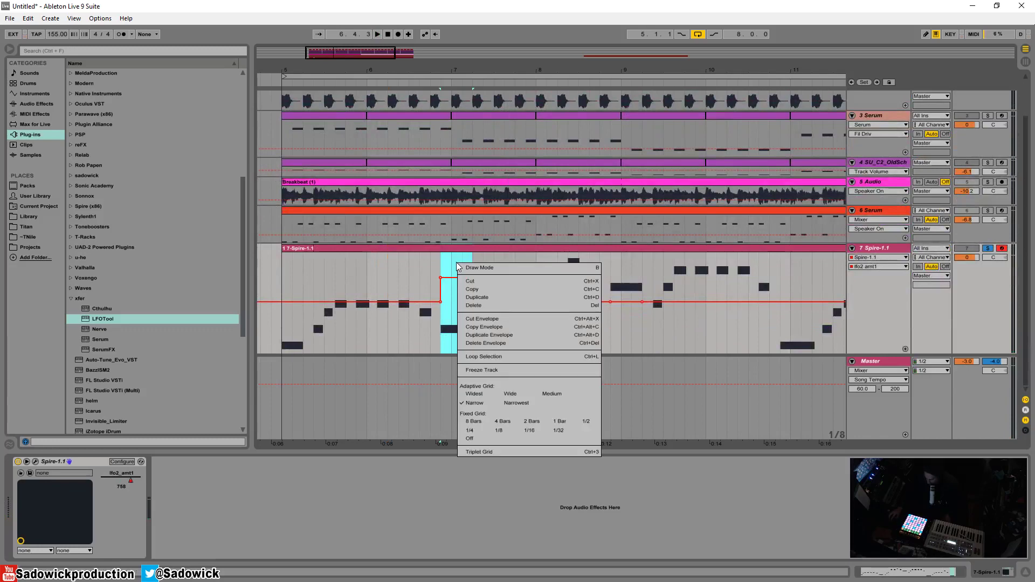
{"action": "left_click", "coordinate": [494, 328]}
{"action": "left_click", "coordinate": [612, 277]}
{"action": "right_click", "coordinate": [613, 277]}
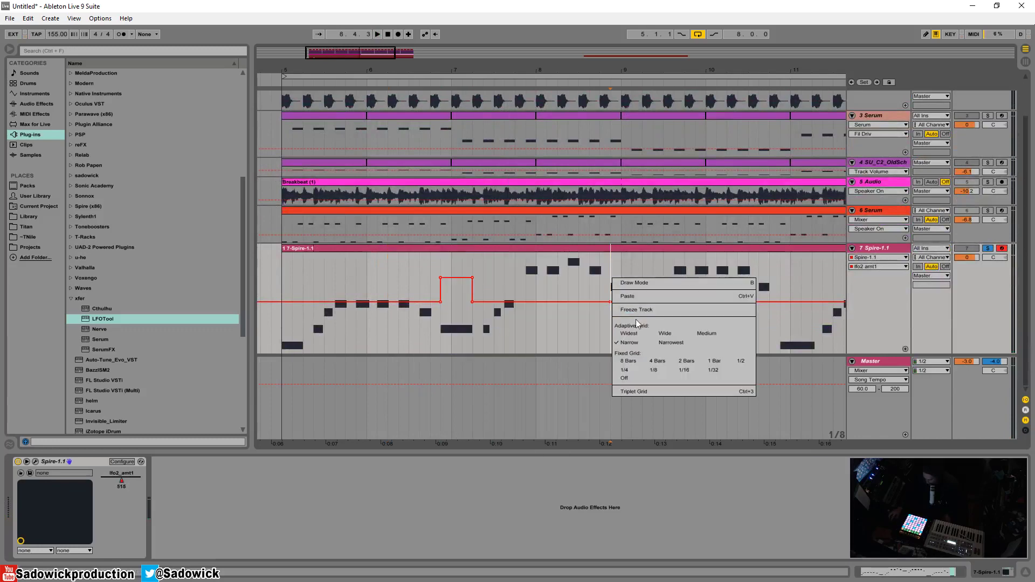
{"action": "left_click", "coordinate": [637, 297]}
Paste the copied LFO2 amount envelope onto the long note near bar 11
{"action": "mouse_move", "coordinate": [702, 70]}
{"action": "left_mouse_down"}
{"action": "mouse_move", "coordinate": [725, 71]}
{"action": "mouse_move", "coordinate": [539, 73]}
{"action": "left_mouse_up"}
{"action": "right_click", "coordinate": [588, 275]}
{"action": "left_click", "coordinate": [605, 294]}
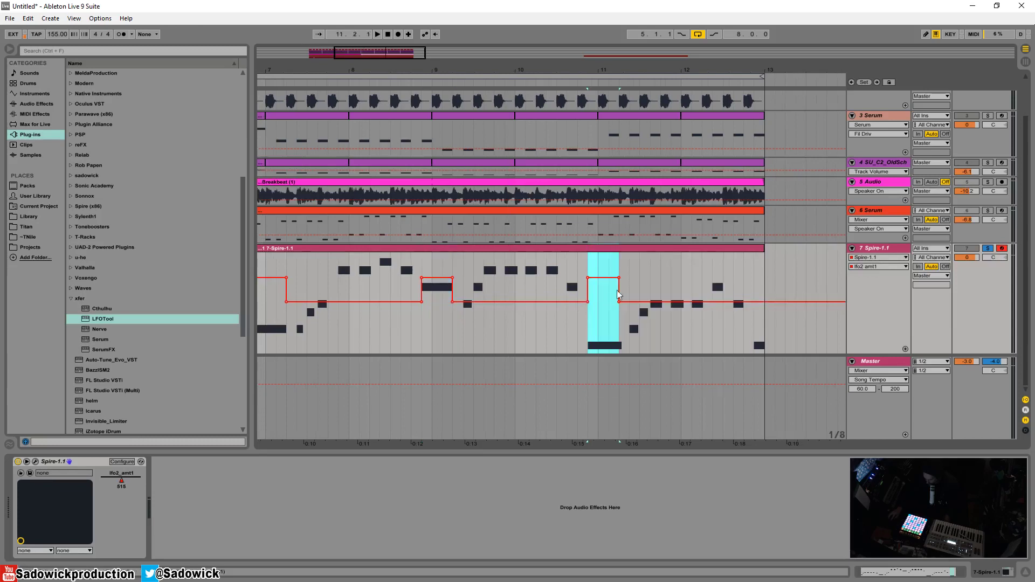
{"action": "left_click_drag", "start_coordinate": [669, 75], "coordinate": [666, 83]}
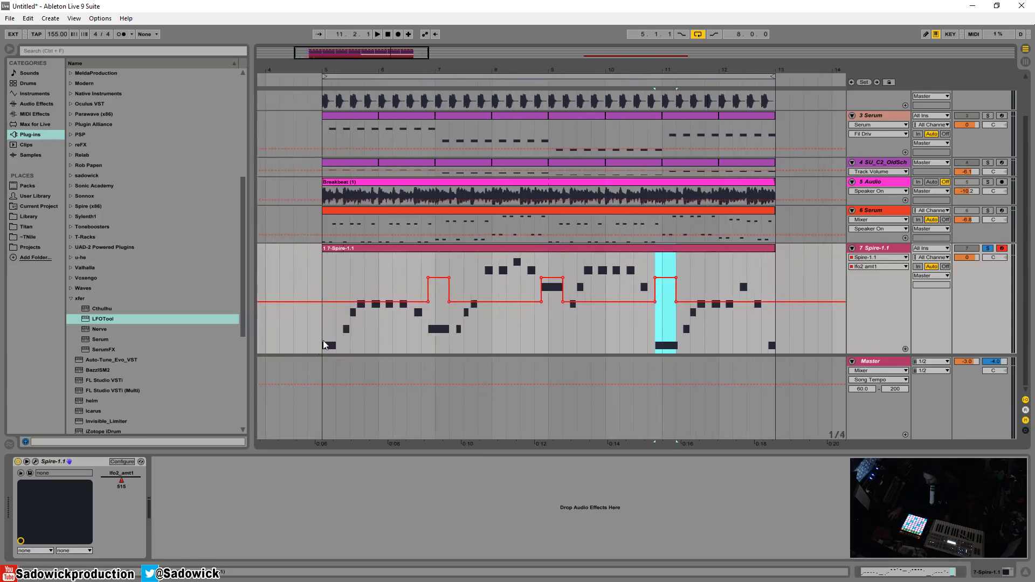
Reopen Spire briefly, start playback, close the synth, and unsolo the Spire track to hear it in the mix
{"action": "left_click", "coordinate": [36, 462]}
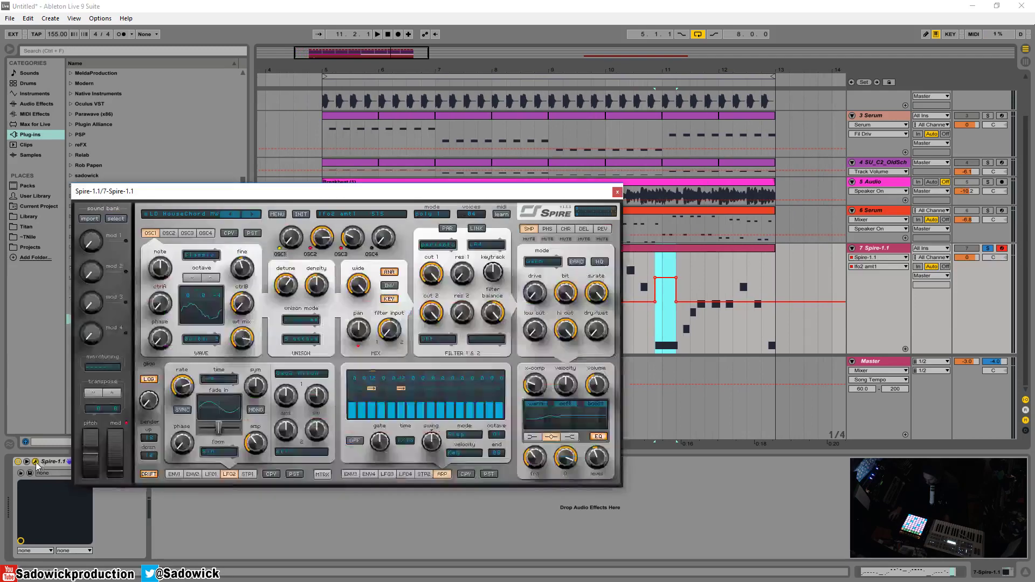
{"action": "key", "text": "space"}
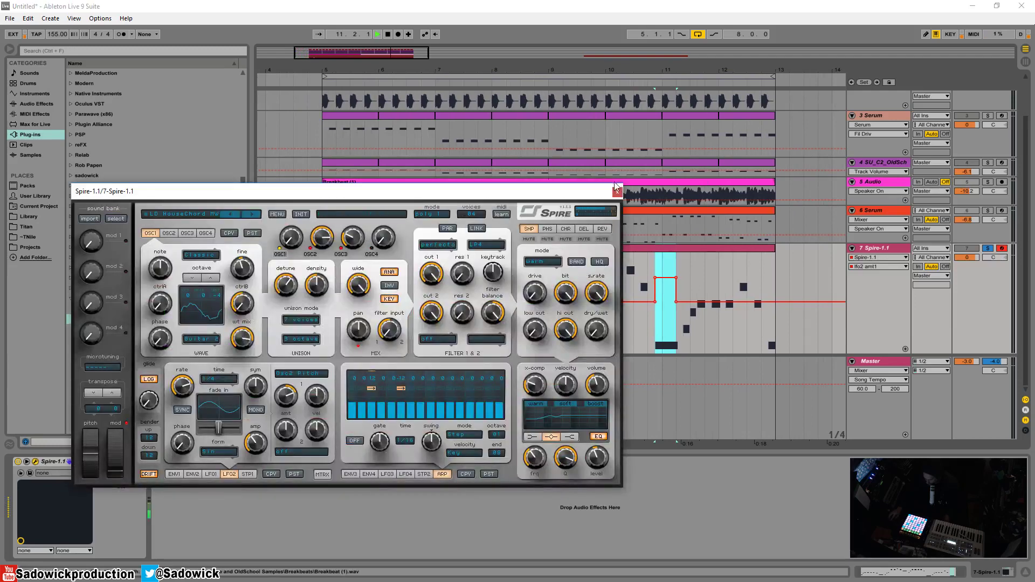
{"action": "left_click", "coordinate": [617, 192]}
{"action": "left_click", "coordinate": [987, 250]}
{"action": "left_click", "coordinate": [985, 252]}
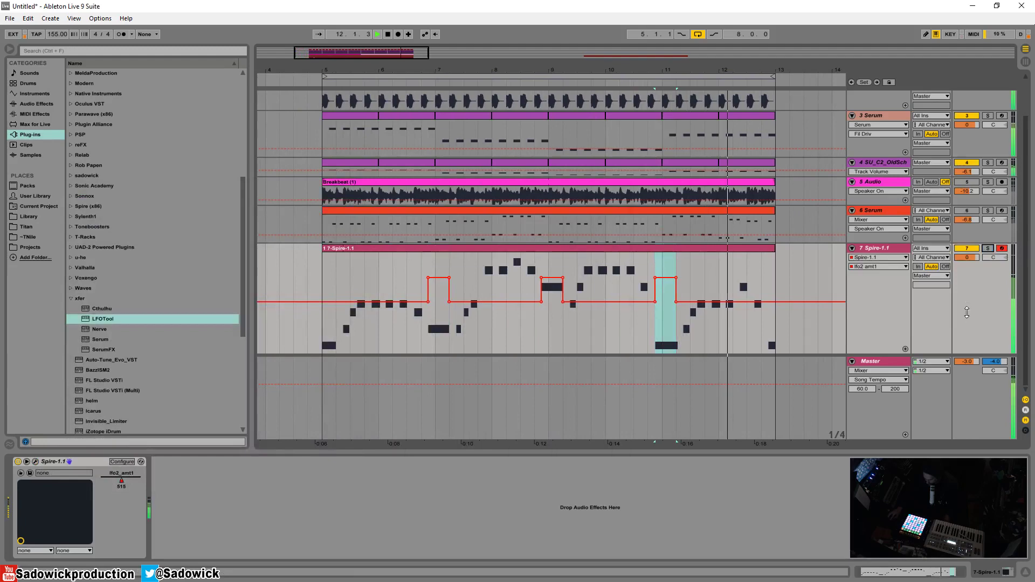
Reduce the Spire track's height, then set the 6 Serum track's volume to -9.2 and solo it
{"action": "left_click_drag", "start_coordinate": [966, 353], "coordinate": [966, 272]}
{"action": "left_click", "coordinate": [968, 259]}
{"action": "left_click", "coordinate": [990, 257]}
{"action": "left_click", "coordinate": [989, 257]}
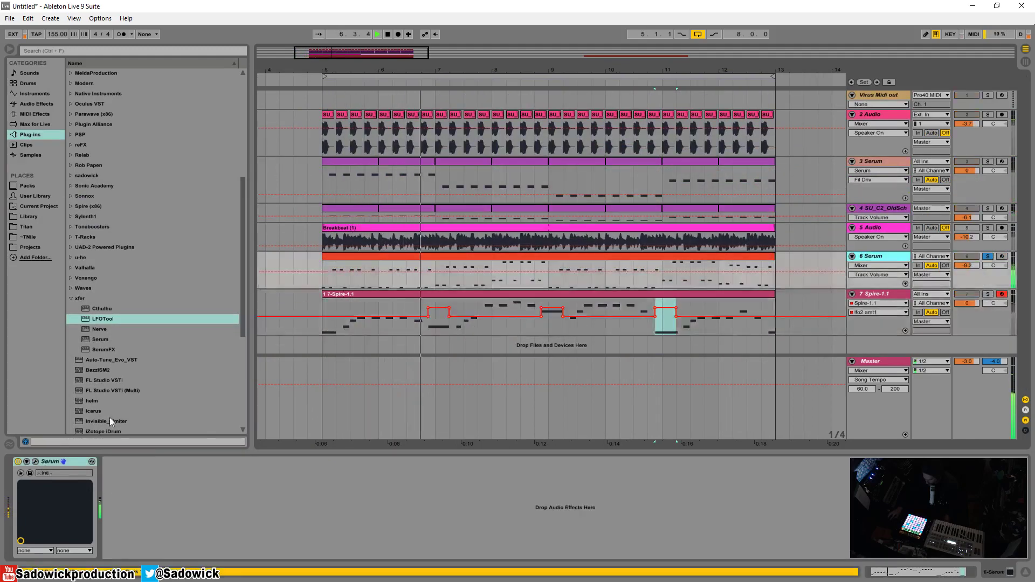
Add EQ Eight to the 6 Serum track and shape a low cut at about 417 Hz while playing it
{"action": "left_click", "coordinate": [37, 104]}
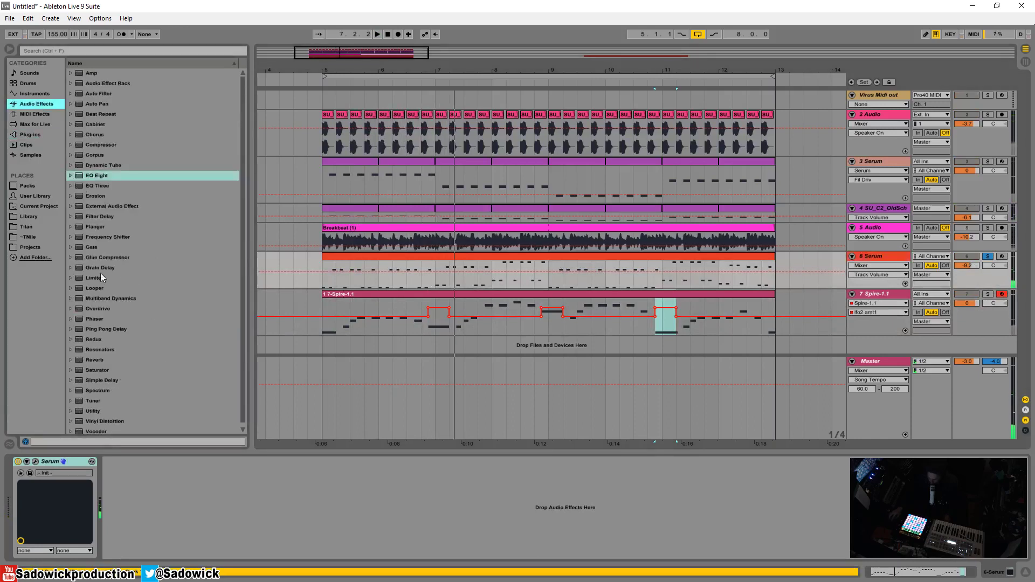
{"action": "left_click_drag", "start_coordinate": [97, 175], "coordinate": [211, 503]}
{"action": "left_click", "coordinate": [139, 553]}
{"action": "key", "text": "space"}
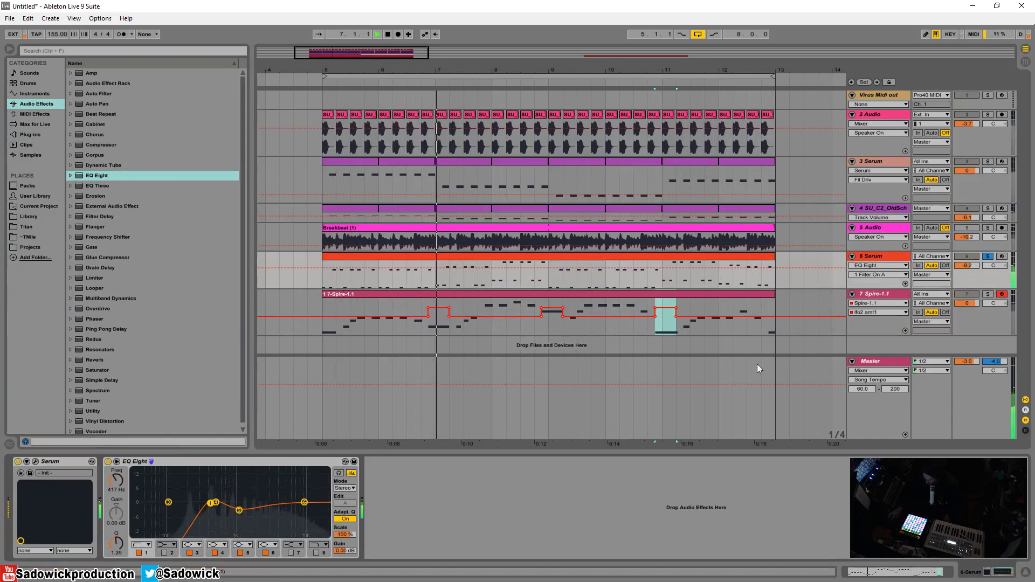
Unsolo the 6 Serum track, mute it, and audition the breakbeat track in the mix
{"action": "left_click", "coordinate": [988, 257]}
{"action": "left_click", "coordinate": [967, 257]}
{"action": "left_click", "coordinate": [967, 228]}
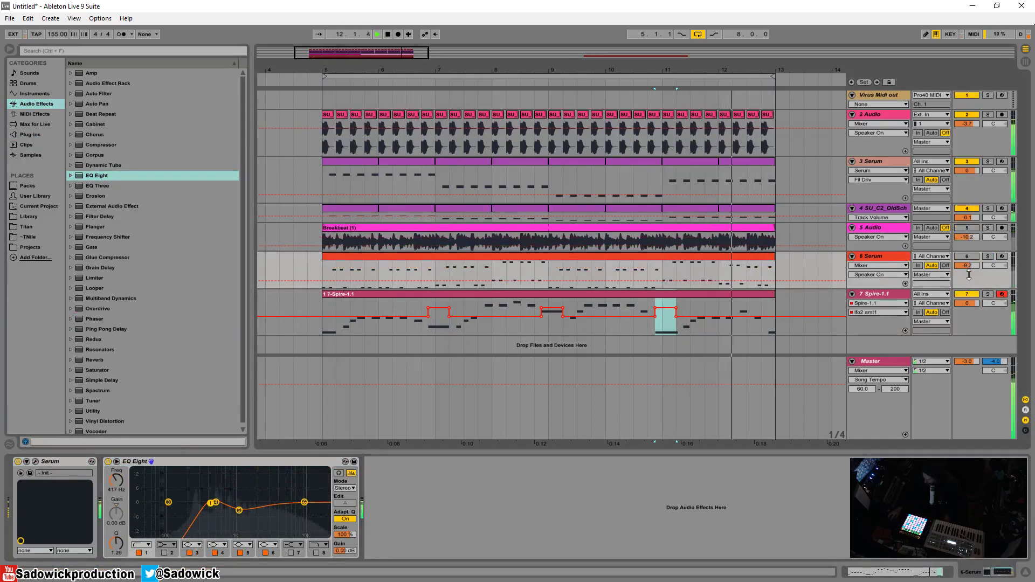
Reduce the heights of the Serum tracks and compare the Spire melody in the full mix with it soloed
{"action": "left_click_drag", "start_coordinate": [969, 275], "coordinate": [969, 266]}
{"action": "left_click_drag", "start_coordinate": [969, 189], "coordinate": [969, 170]}
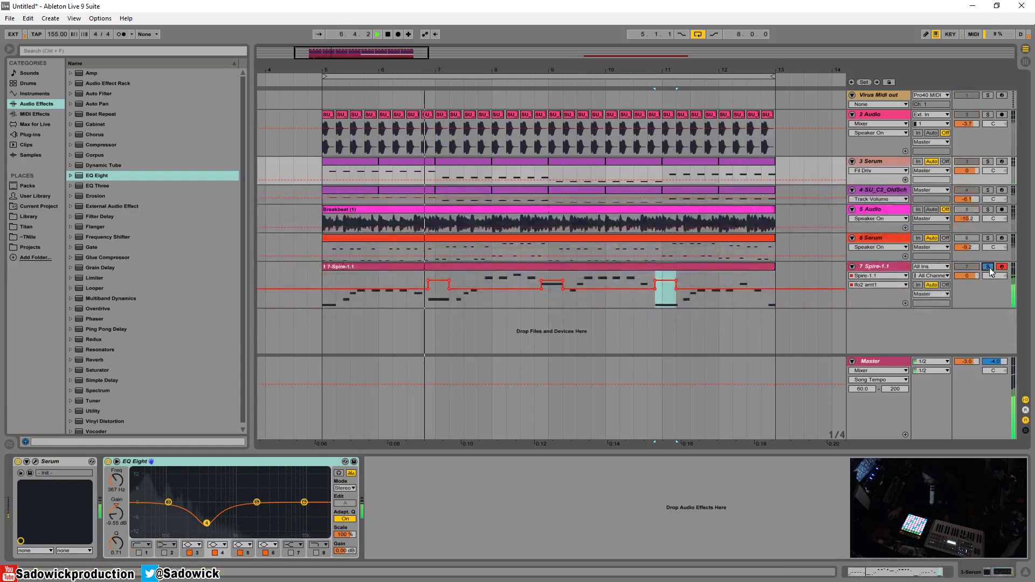
{"action": "left_click", "coordinate": [988, 267]}
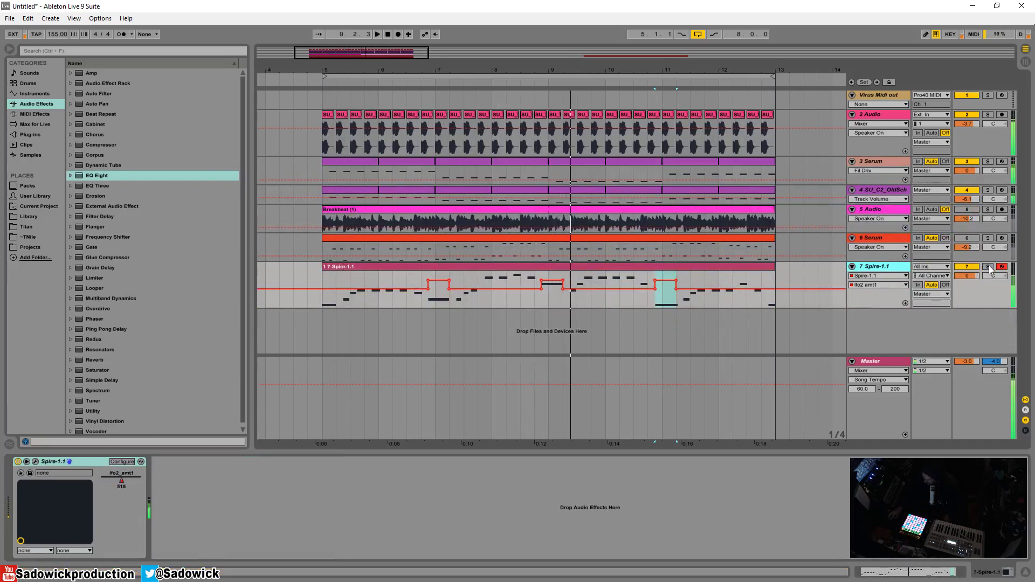
{"action": "left_click", "coordinate": [989, 268]}
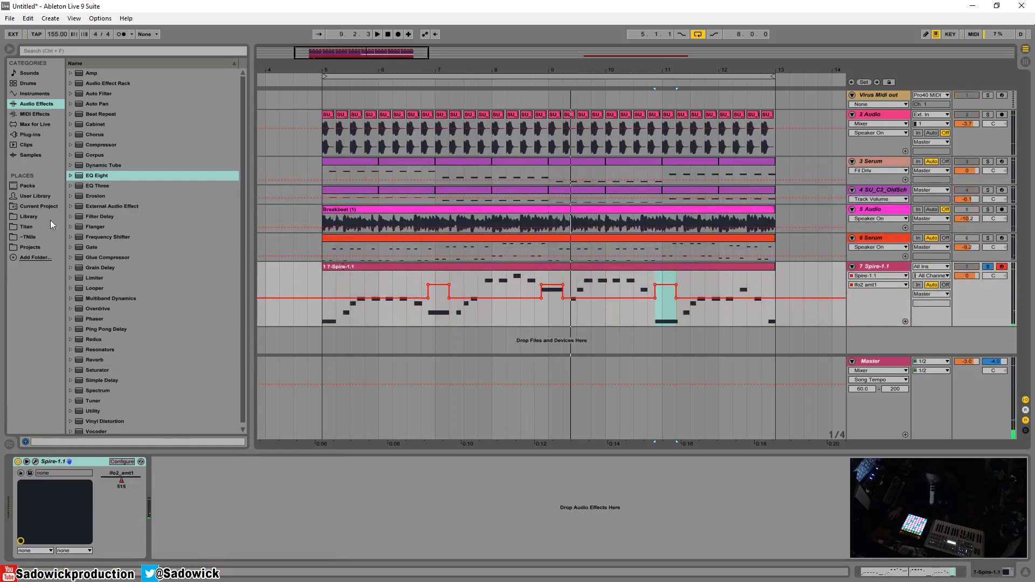
Find FabFilter Pro-R among the FabFilter plug-ins and add it after Spire on the soloed melody track
{"action": "left_click", "coordinate": [31, 135]}
{"action": "left_click", "coordinate": [71, 299]}
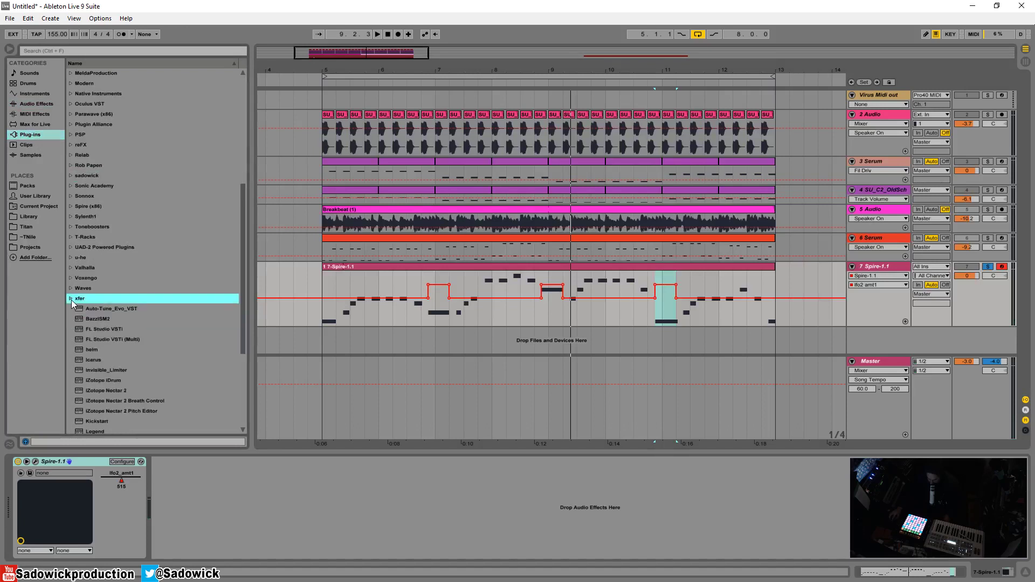
{"action": "left_click", "coordinate": [67, 267]}
{"action": "scroll", "coordinate": [81, 222], "scroll_direction": "up", "scroll_amount": 2}
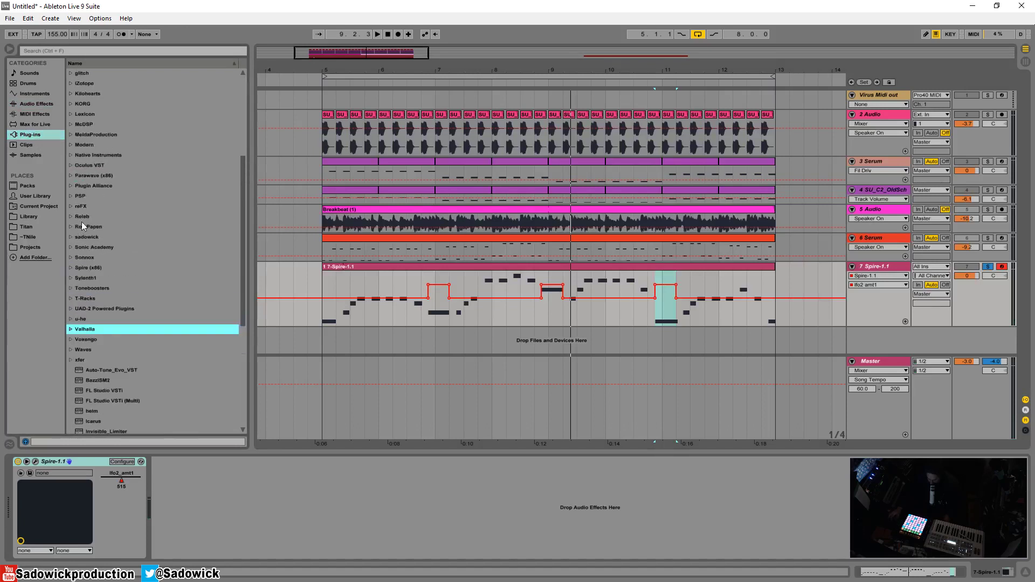
{"action": "scroll", "coordinate": [75, 107], "scroll_direction": "up", "scroll_amount": 2}
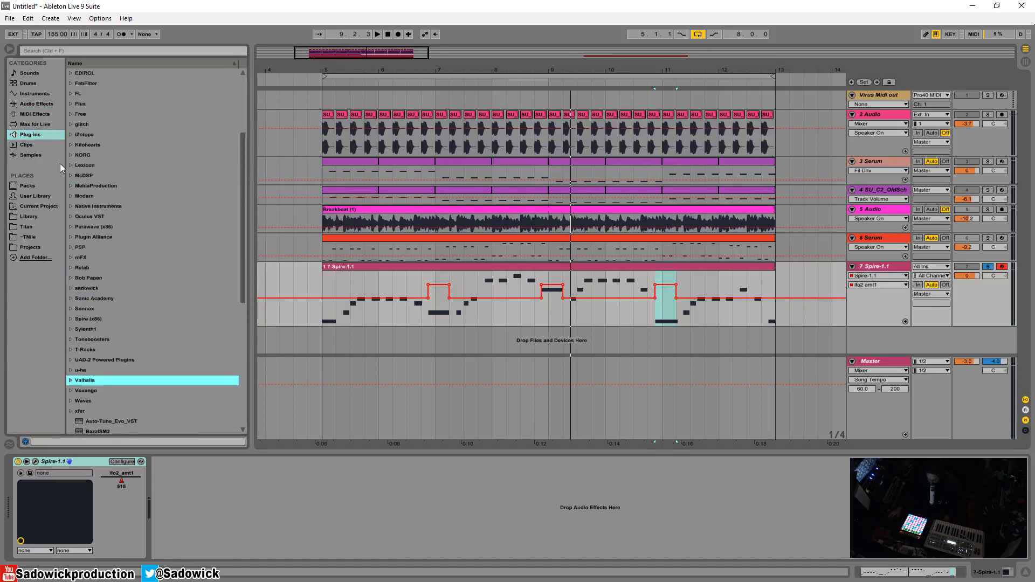
{"action": "left_click", "coordinate": [71, 84]}
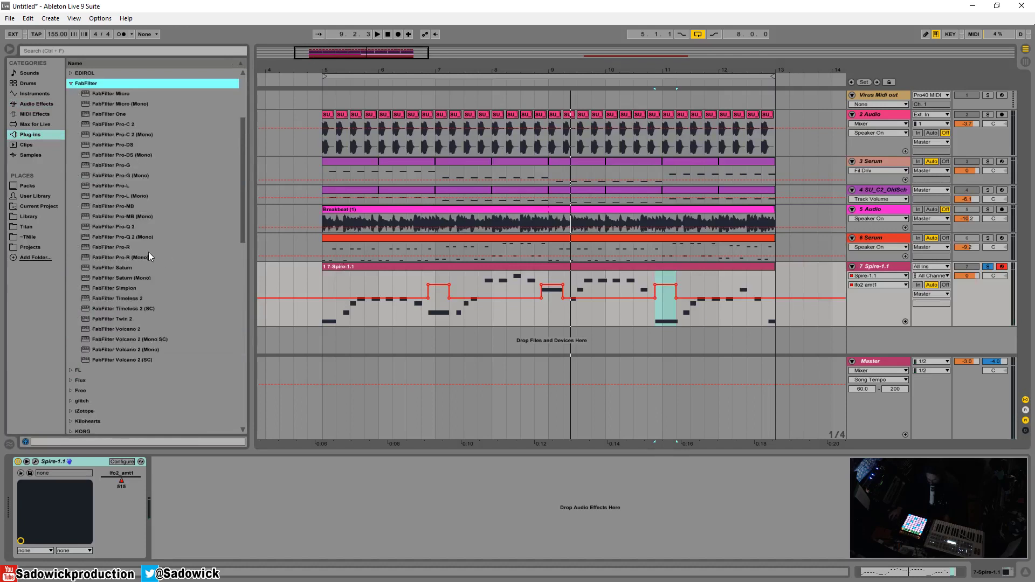
{"action": "left_click", "coordinate": [119, 248]}
{"action": "left_click_drag", "start_coordinate": [284, 515], "coordinate": [285, 514]}
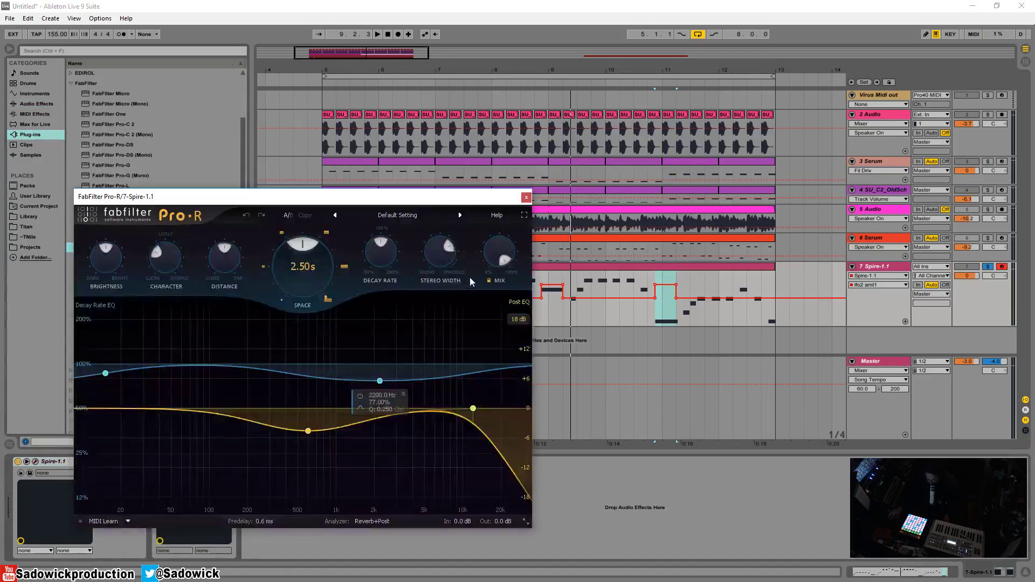
Set FabFilter Pro-R on the Spire track to about 38% mix and a 3.50 s space while the melody plays
{"action": "left_click_drag", "start_coordinate": [492, 303], "coordinate": [492, 312]}
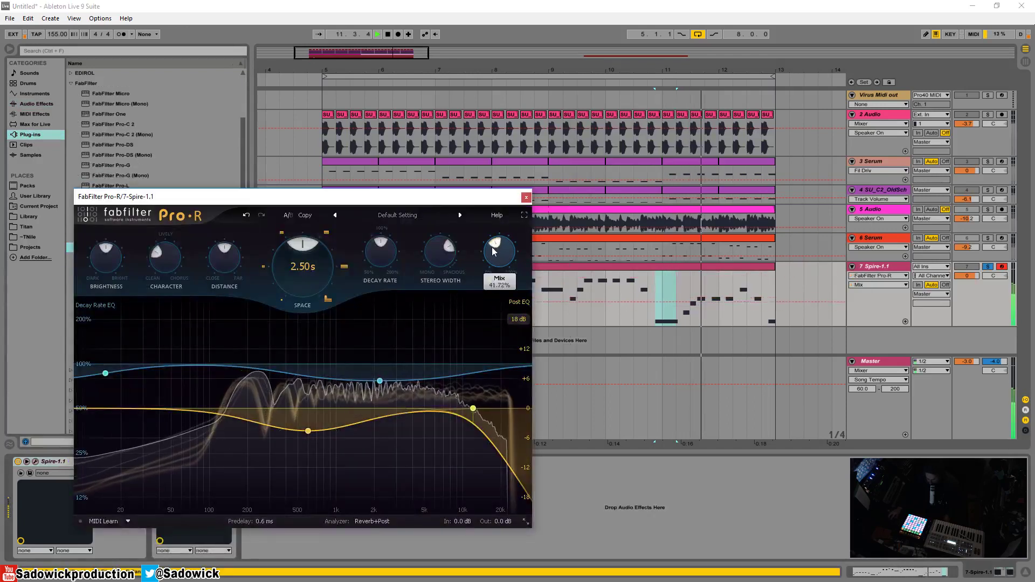
{"action": "mouse_move", "coordinate": [318, 259]}
{"action": "left_mouse_down"}
{"action": "mouse_move", "coordinate": [321, 238]}
{"action": "mouse_move", "coordinate": [332, 267]}
{"action": "left_mouse_up"}
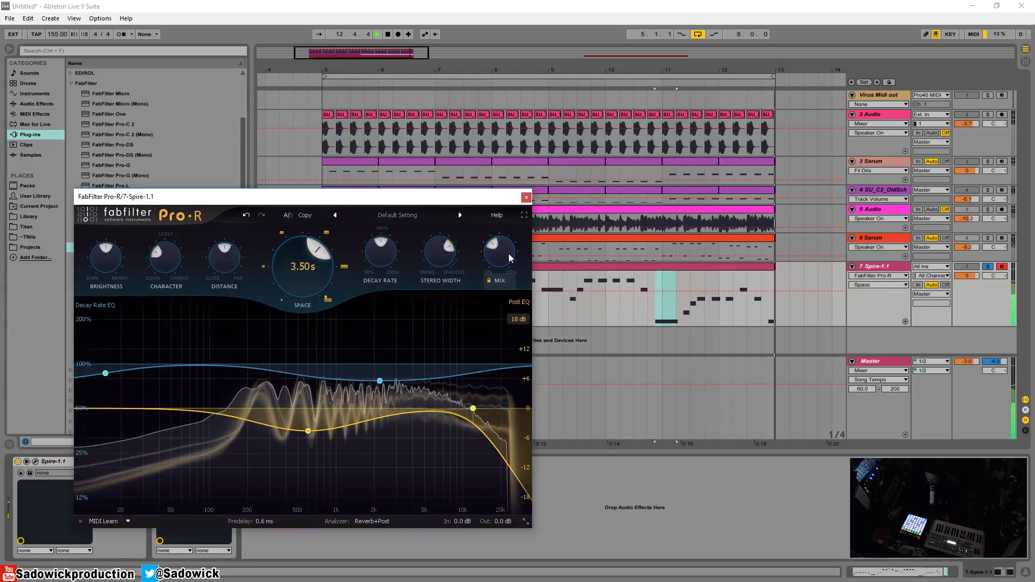
{"action": "left_click_drag", "start_coordinate": [507, 255], "coordinate": [501, 248]}
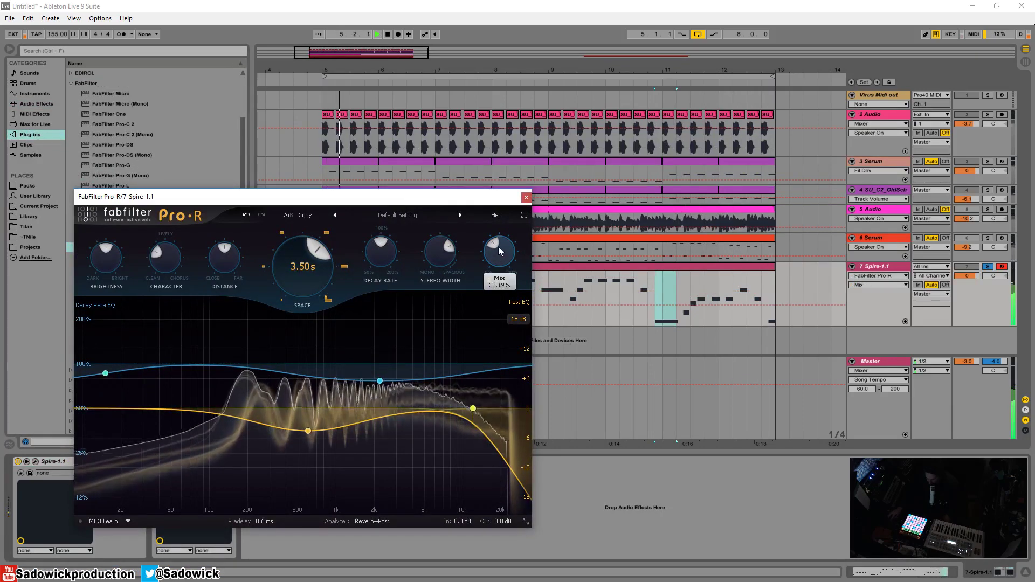
{"action": "left_click", "coordinate": [525, 199]}
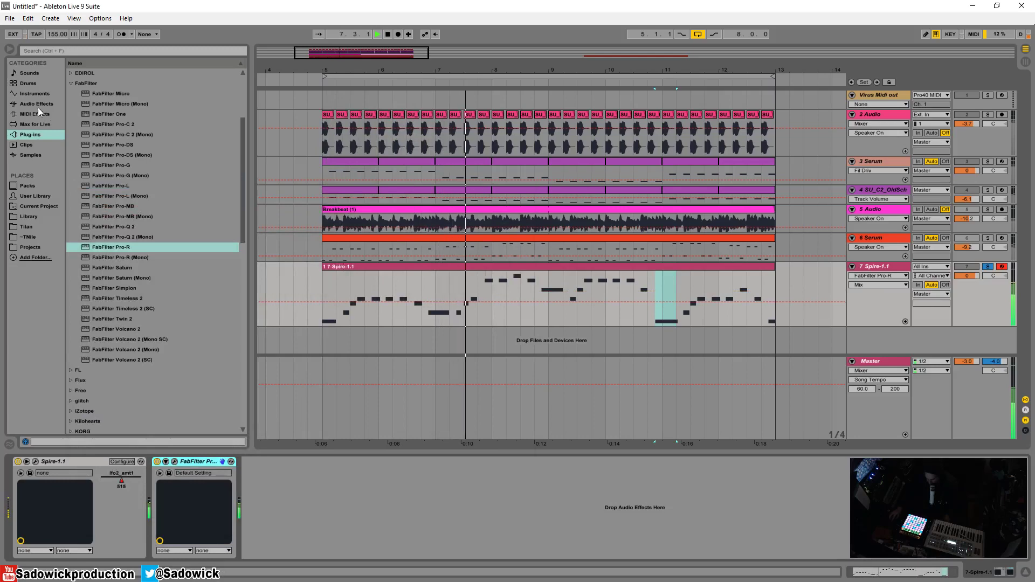
Adjust Spire's filter 1 cutoff while playing, comparing the melody soloed and in the full mix
{"action": "left_click", "coordinate": [35, 462]}
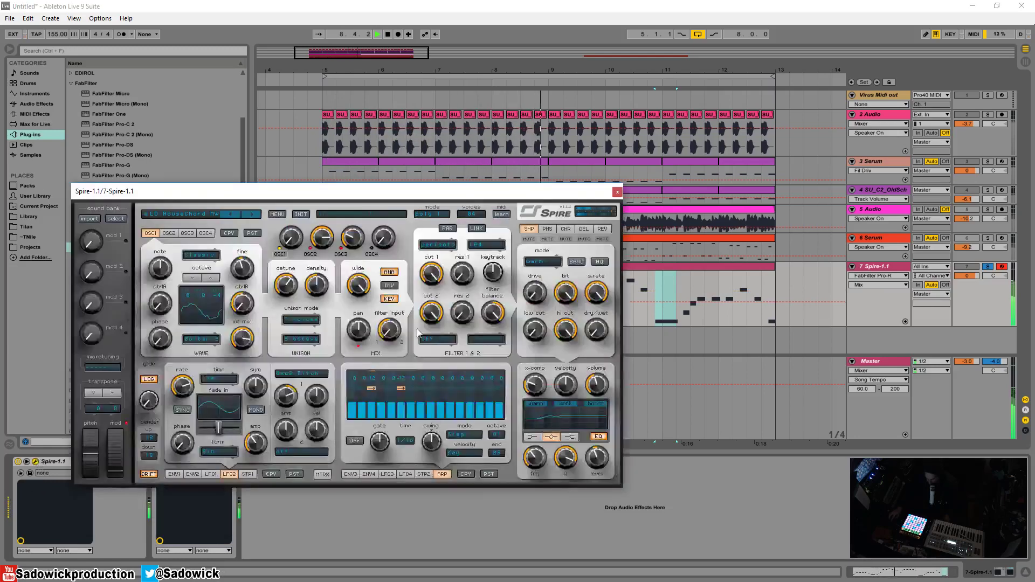
{"action": "left_click_drag", "start_coordinate": [435, 276], "coordinate": [432, 330]}
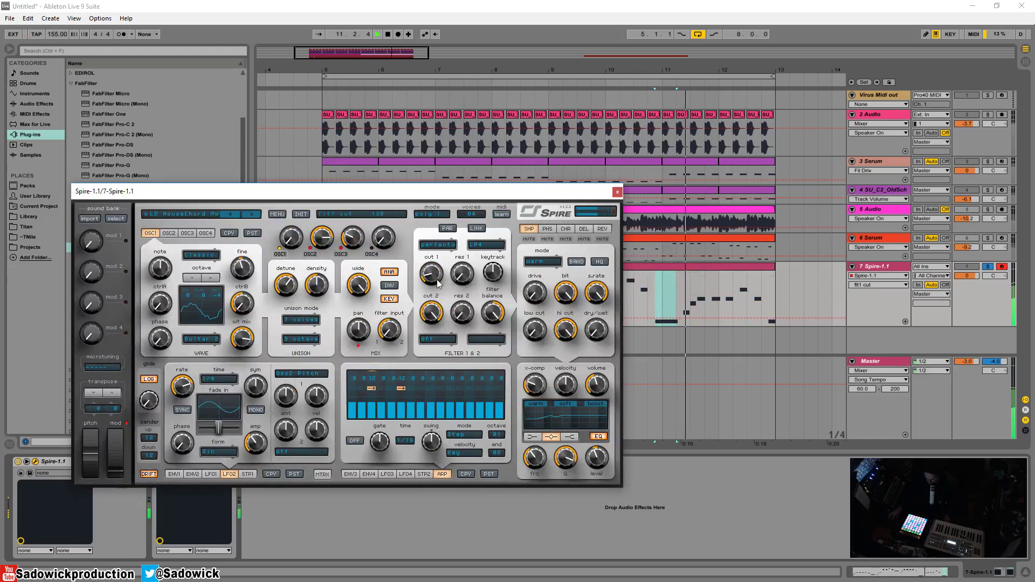
{"action": "left_click", "coordinate": [617, 192]}
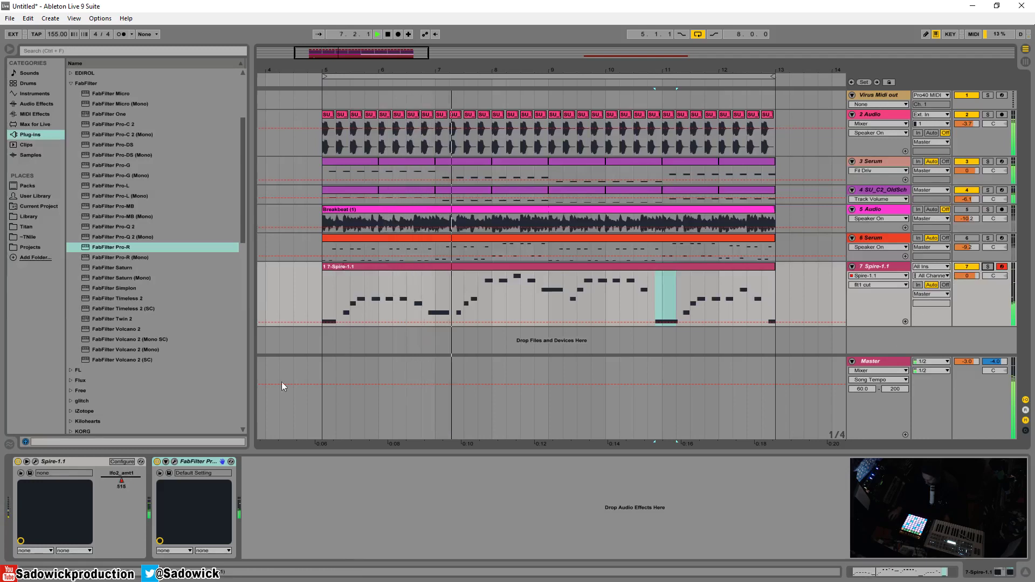
{"action": "left_click", "coordinate": [35, 462]}
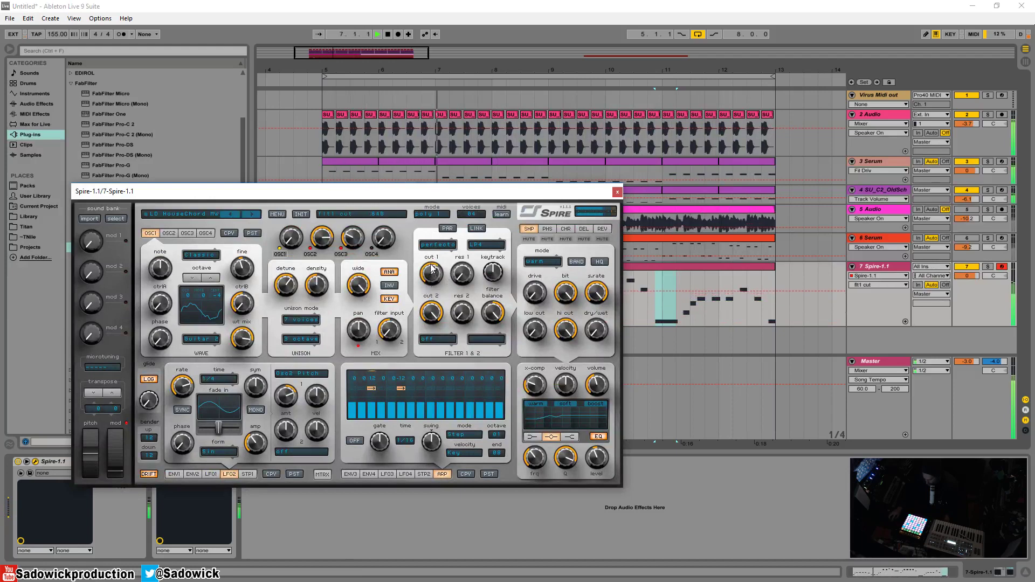
{"action": "left_click", "coordinate": [618, 192]}
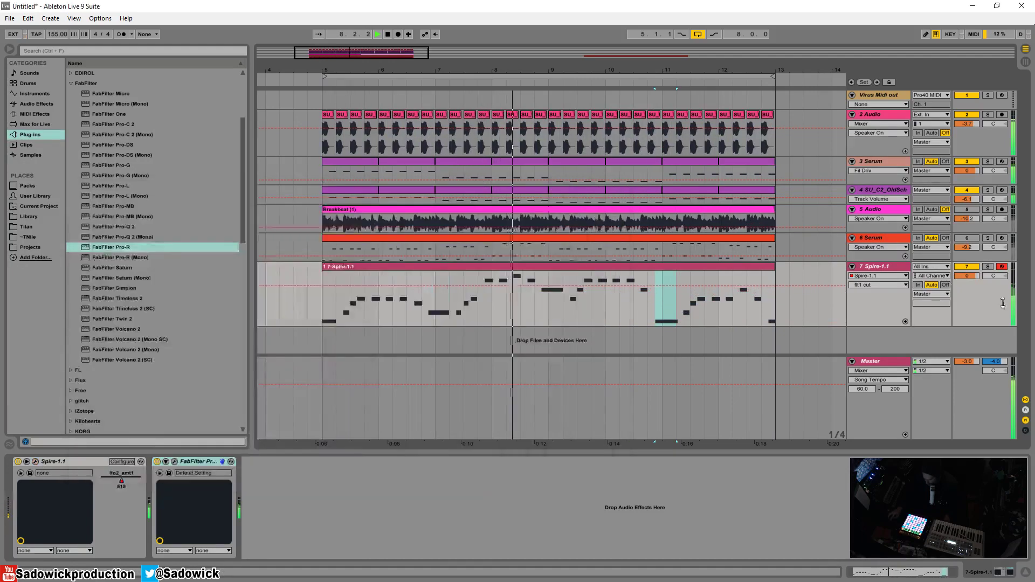
Reactivate the muted 6 Serum track, stop playback and select the Spire track
{"action": "left_click", "coordinate": [965, 238]}
{"action": "key", "text": "space"}
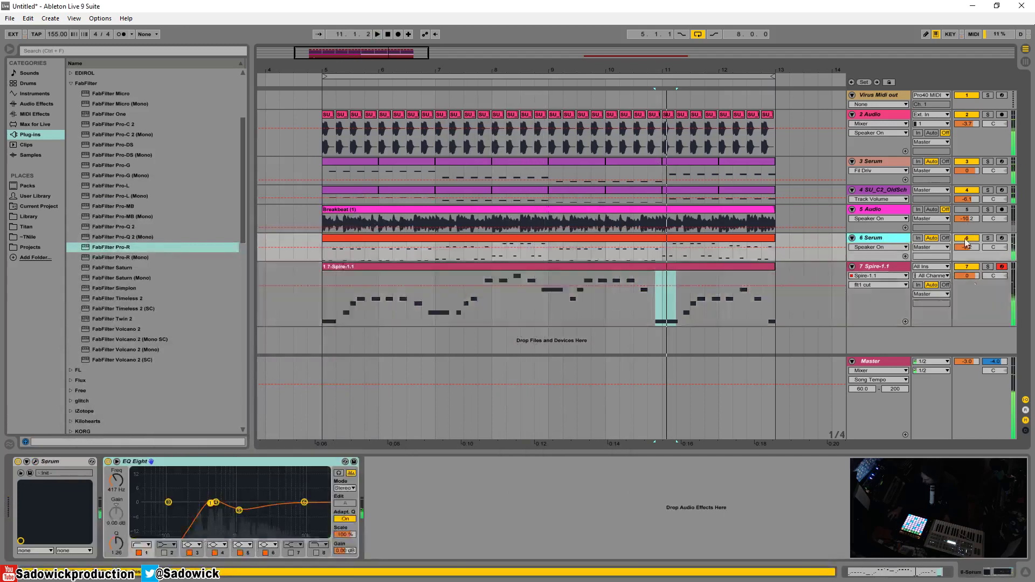
{"action": "left_click", "coordinate": [878, 267]}
Search the sample library for "hardcore" and audition claps in the Happy Hardcore and OldSchool Samples folder
{"action": "left_click", "coordinate": [31, 217]}
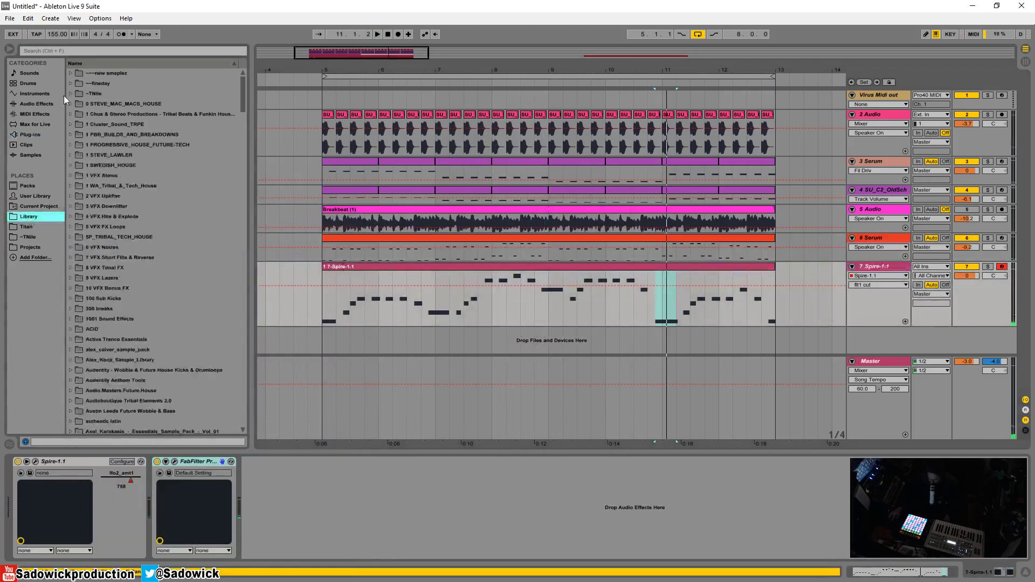
{"action": "left_click", "coordinate": [115, 52]}
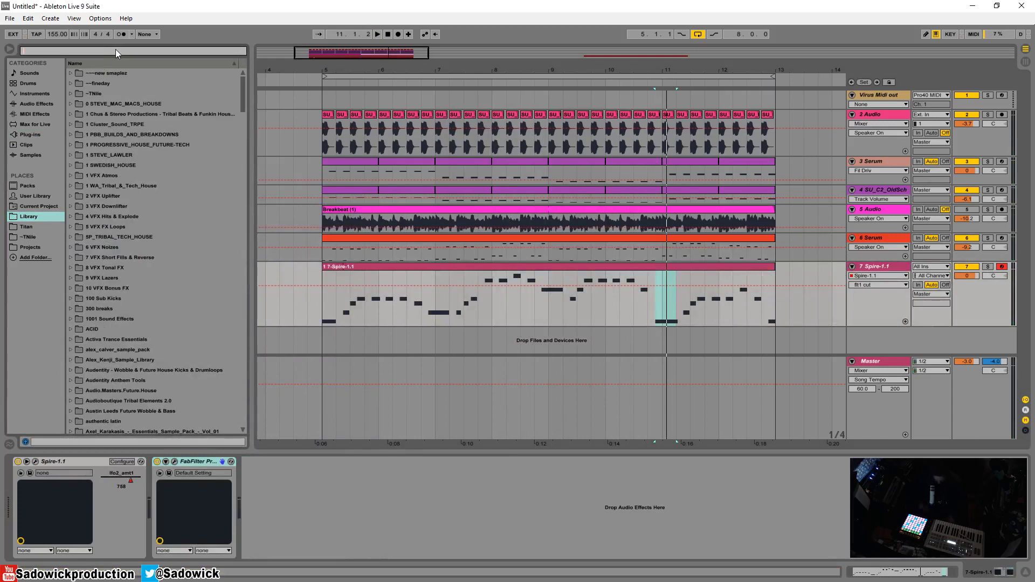
{"action": "type", "text": "hardcore"}
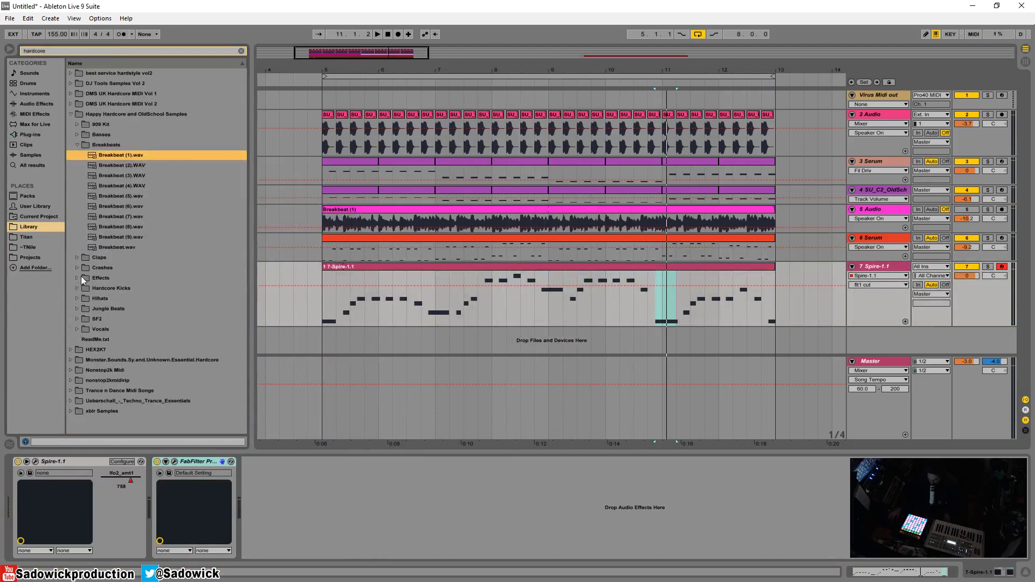
{"action": "left_click", "coordinate": [77, 257]}
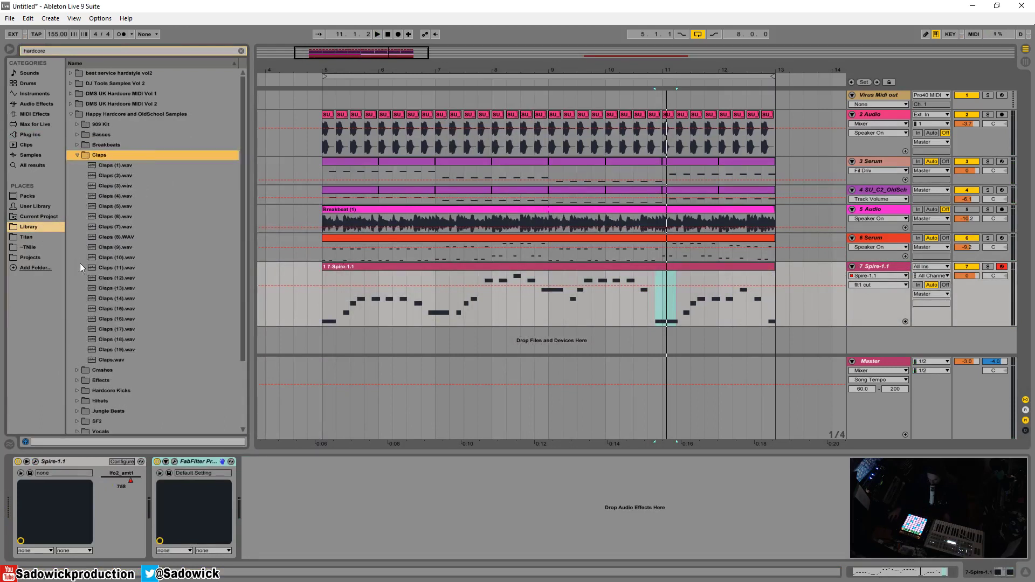
{"action": "left_click", "coordinate": [91, 247]}
{"action": "left_click", "coordinate": [112, 174]}
{"action": "left_click", "coordinate": [71, 114]}
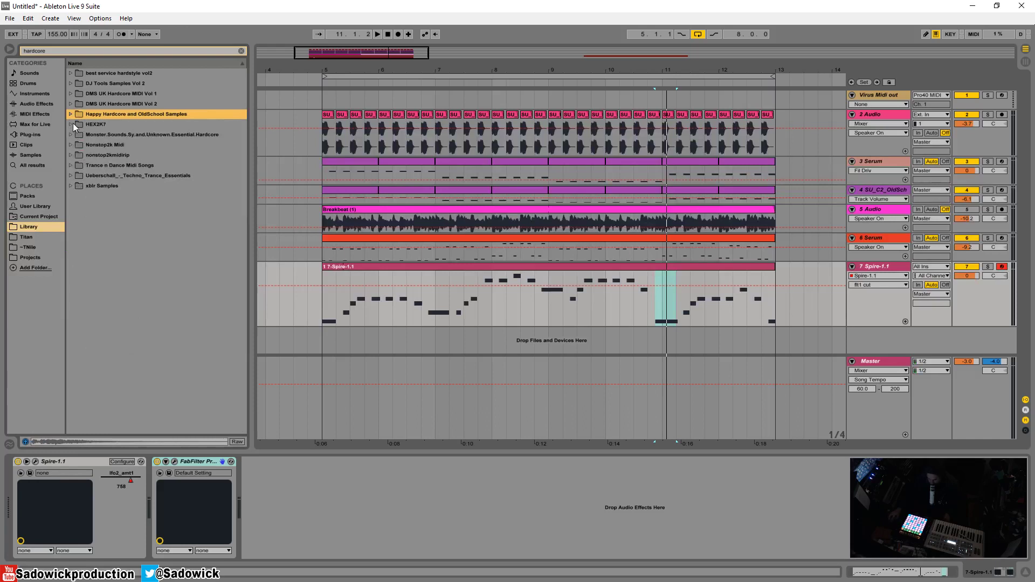
Open the SU_PERCUSSION_AND_TOPS drum loop folder inside the Monster Sounds Essential Hardcore pack
{"action": "left_click", "coordinate": [71, 135]}
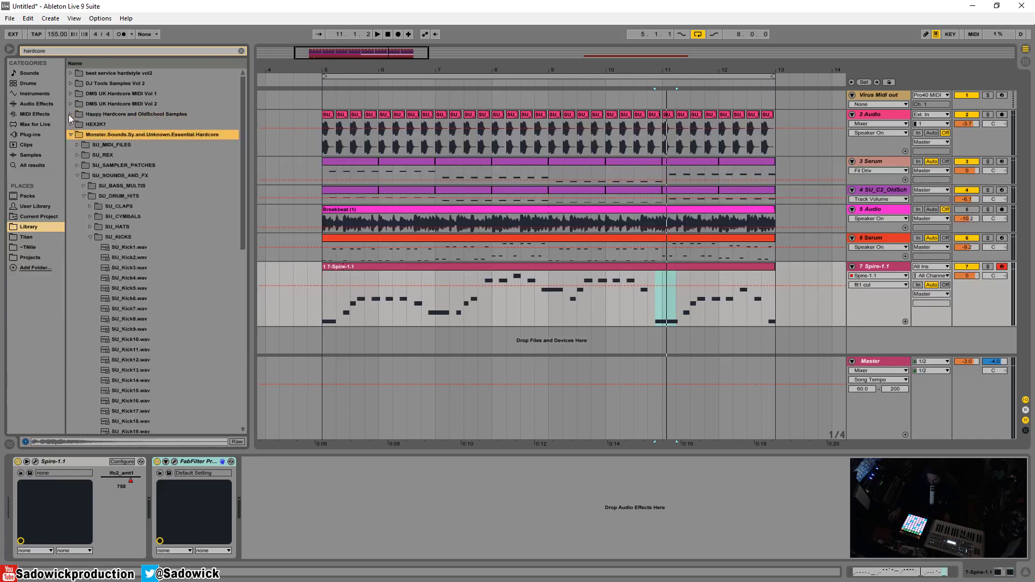
{"action": "left_click", "coordinate": [77, 176]}
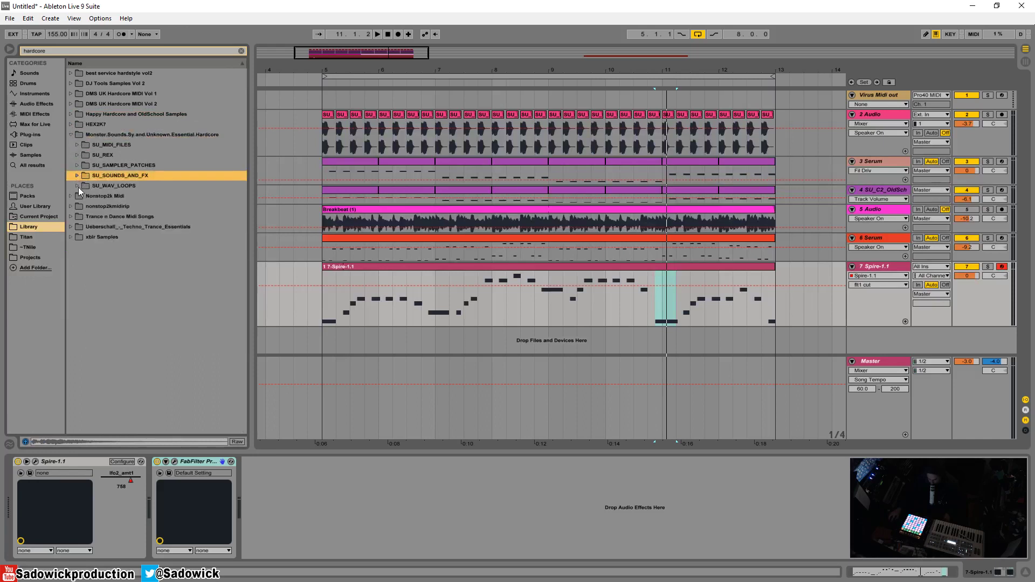
{"action": "left_click", "coordinate": [77, 186]}
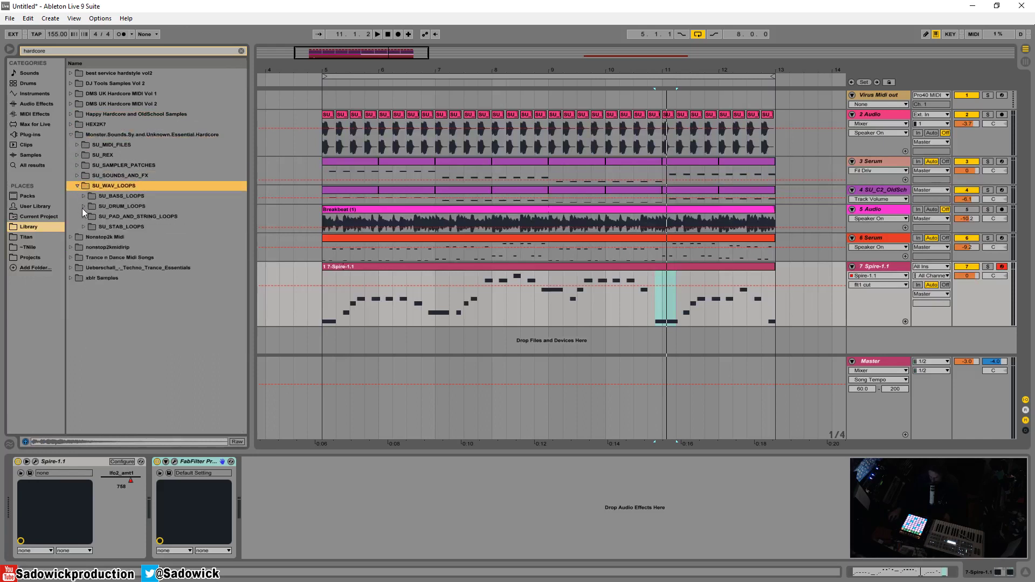
{"action": "left_click", "coordinate": [83, 207]}
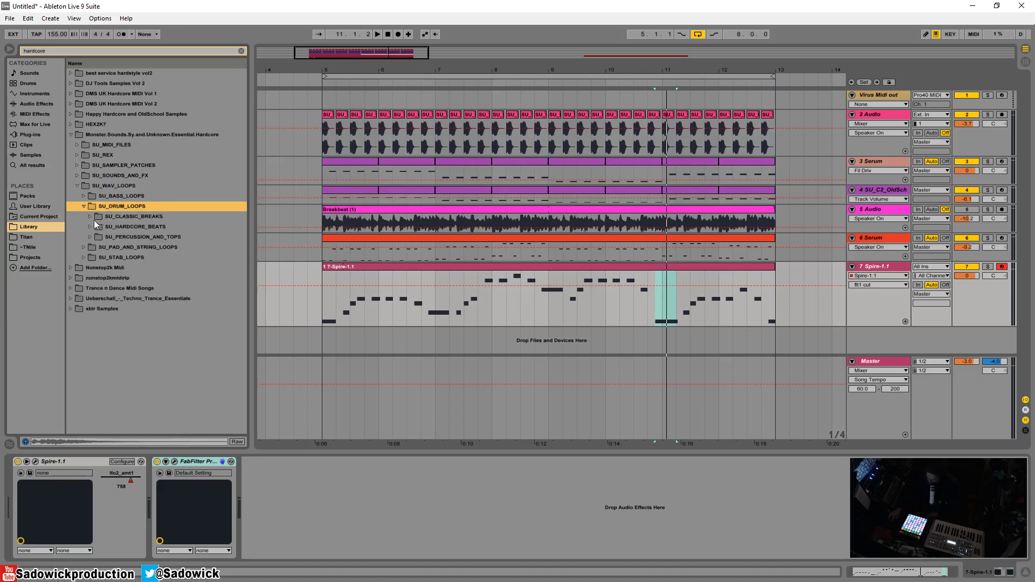
{"action": "left_click", "coordinate": [88, 238]}
Audition the percussion loops one by one from SU_170_Loop1 to SU_170_Loop7
{"action": "key", "text": "Down"}
{"action": "key", "text": "Down"}
{"action": "key", "text": "Down"}
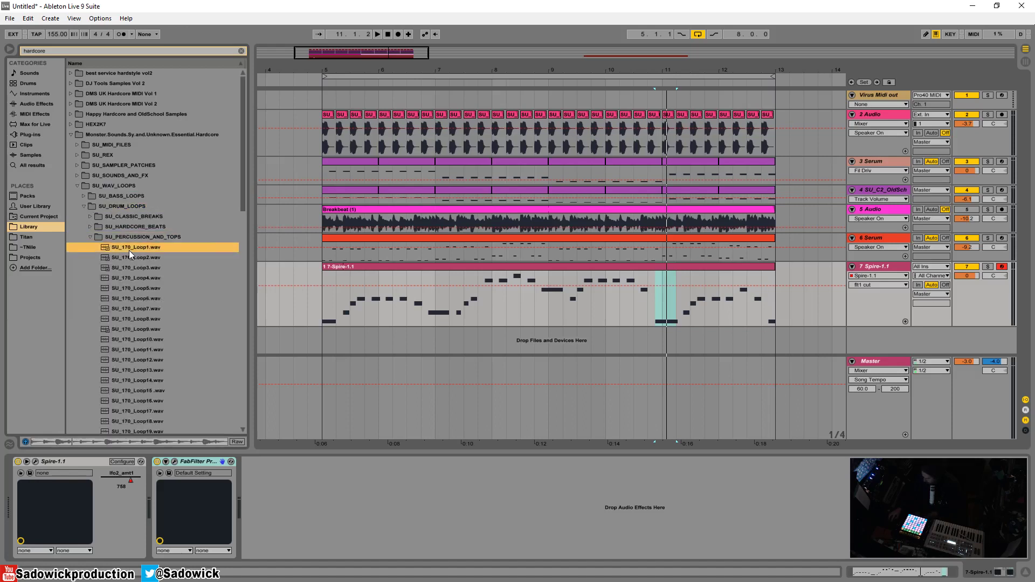
{"action": "key", "text": "Down"}
{"action": "key", "text": "Down"}
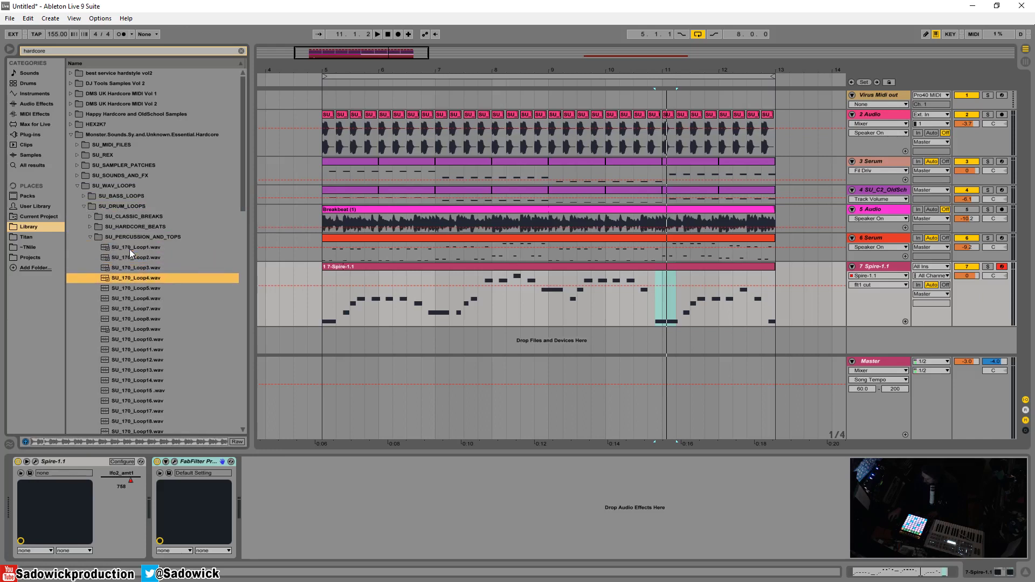
{"action": "key", "text": "Down"}
{"action": "scroll", "coordinate": [175, 300], "scroll_direction": "down", "scroll_amount": 3}
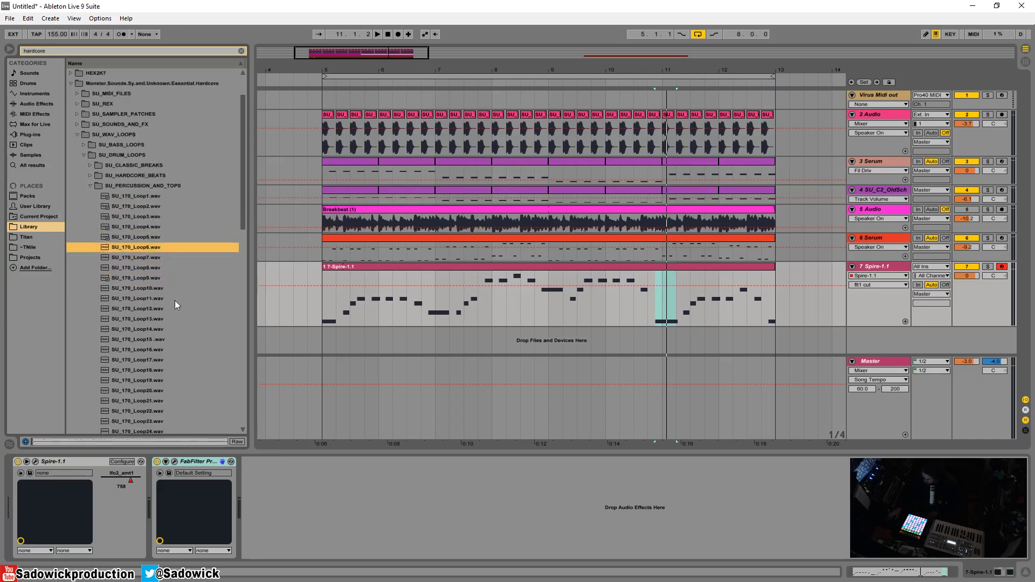
{"action": "key", "text": "Down"}
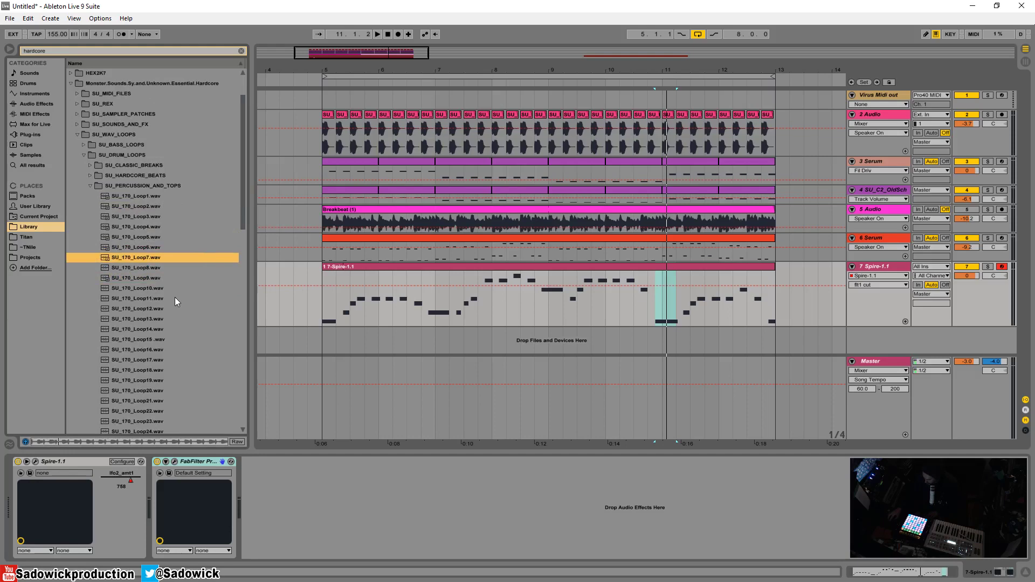
Place SU_170_Loop8 on a new audio track at bar 5 and extend the clip to bar 13
{"action": "key", "text": "Down"}
{"action": "left_click_drag", "start_coordinate": [137, 228], "coordinate": [325, 341]}
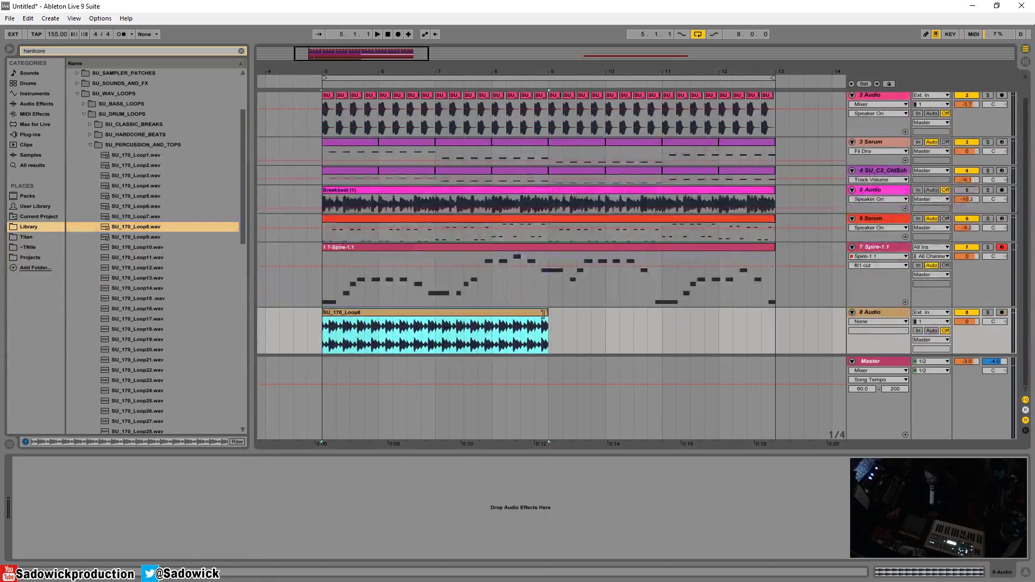
{"action": "left_click_drag", "start_coordinate": [551, 322], "coordinate": [769, 323]}
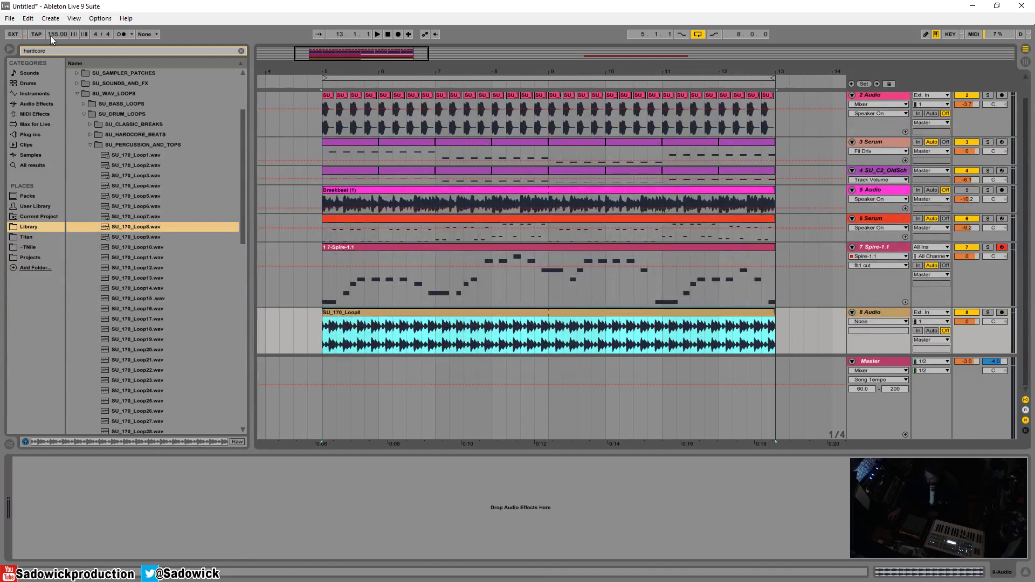
Set the project tempo to 166 BPM and lower the new loop track's volume to -1.7 dB during playback
{"action": "left_click_drag", "start_coordinate": [53, 37], "coordinate": [53, 32]}
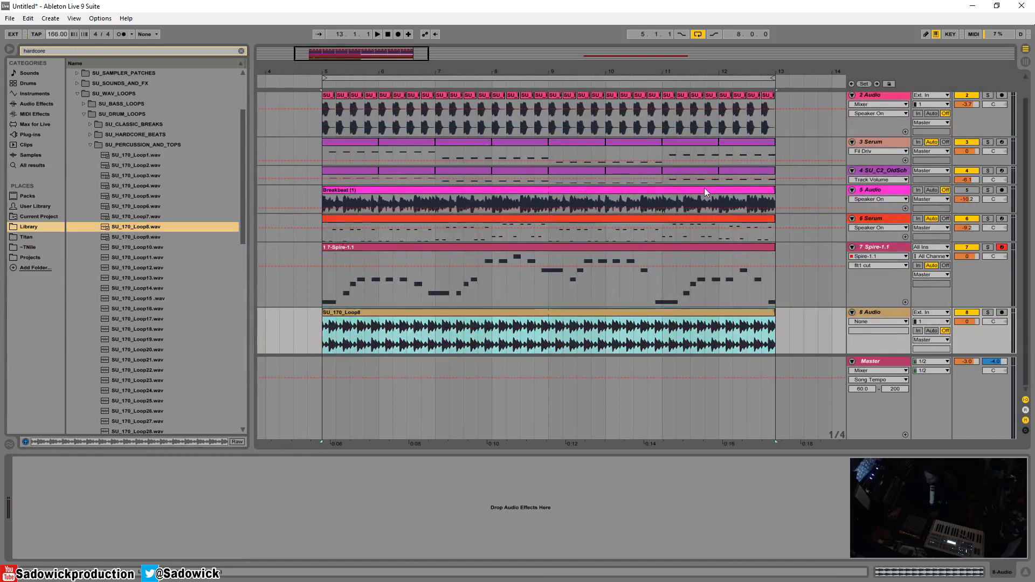
{"action": "key", "text": "space"}
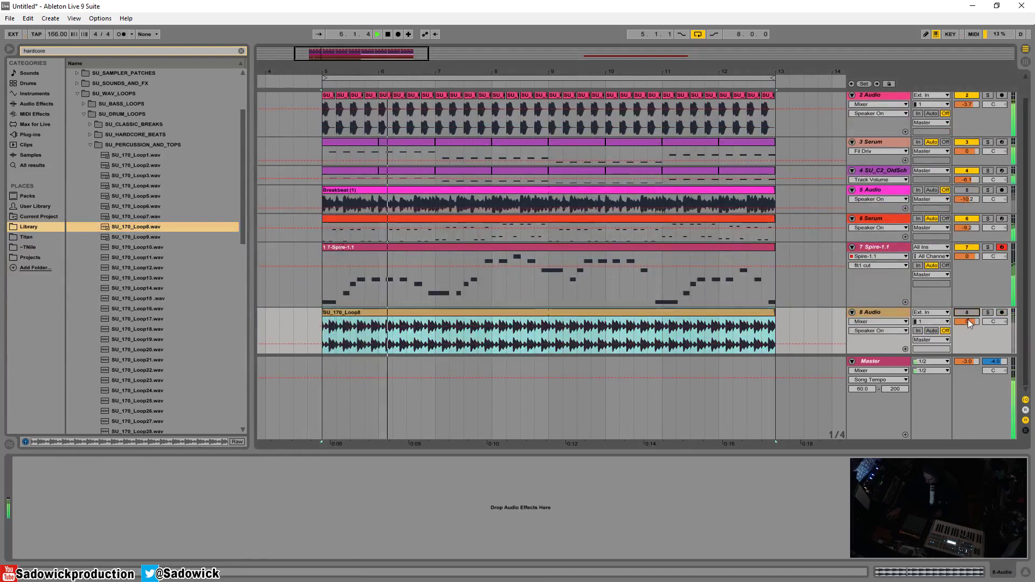
{"action": "left_click_drag", "start_coordinate": [970, 322], "coordinate": [969, 329]}
Mute the 6 Serum track while auditioning the percussion loop with the Spire melody
{"action": "left_click", "coordinate": [979, 287]}
{"action": "left_click", "coordinate": [973, 221]}
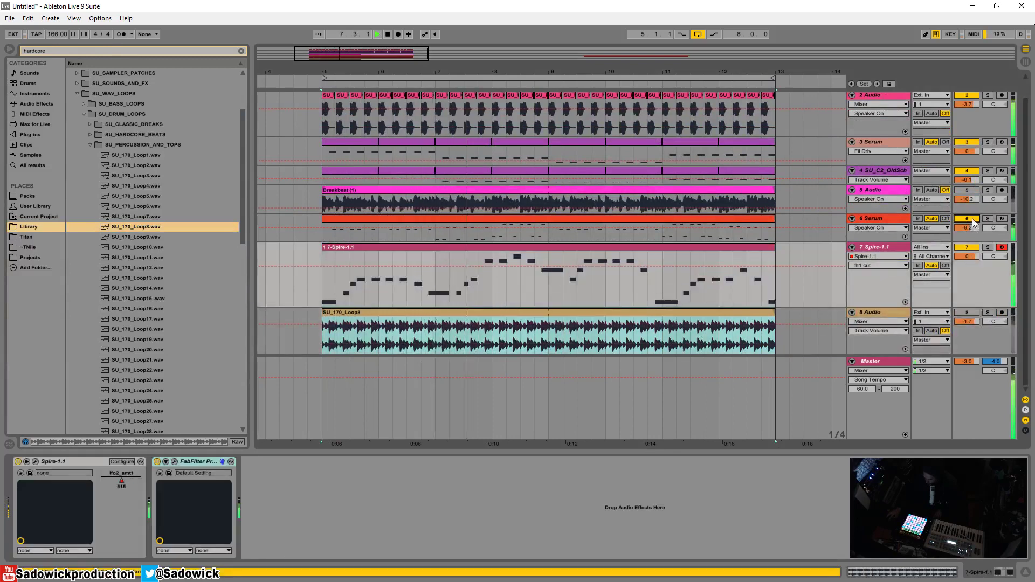
{"action": "left_click", "coordinate": [973, 221]}
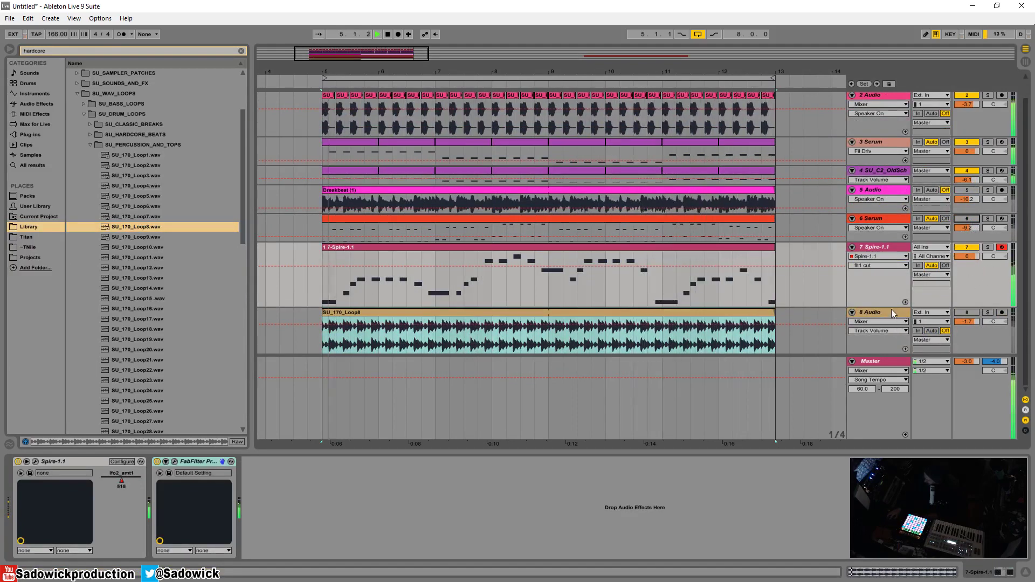
Move the percussion loop track directly below the breakbeat track, insert a new audio track under it and adjust their heights
{"action": "left_click_drag", "start_coordinate": [883, 311], "coordinate": [903, 221]}
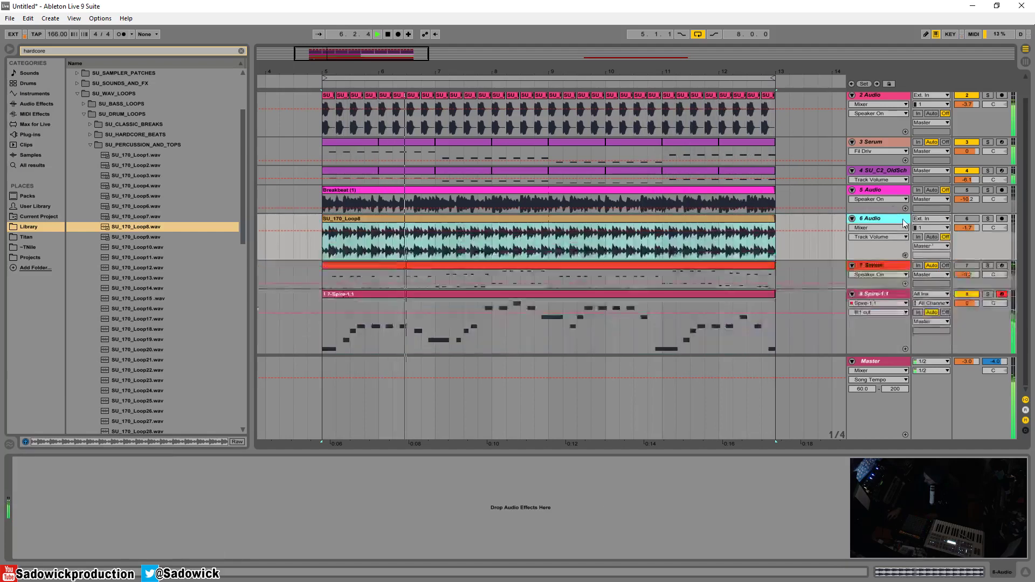
{"action": "right_click", "coordinate": [851, 241]}
{"action": "left_click", "coordinate": [907, 322]}
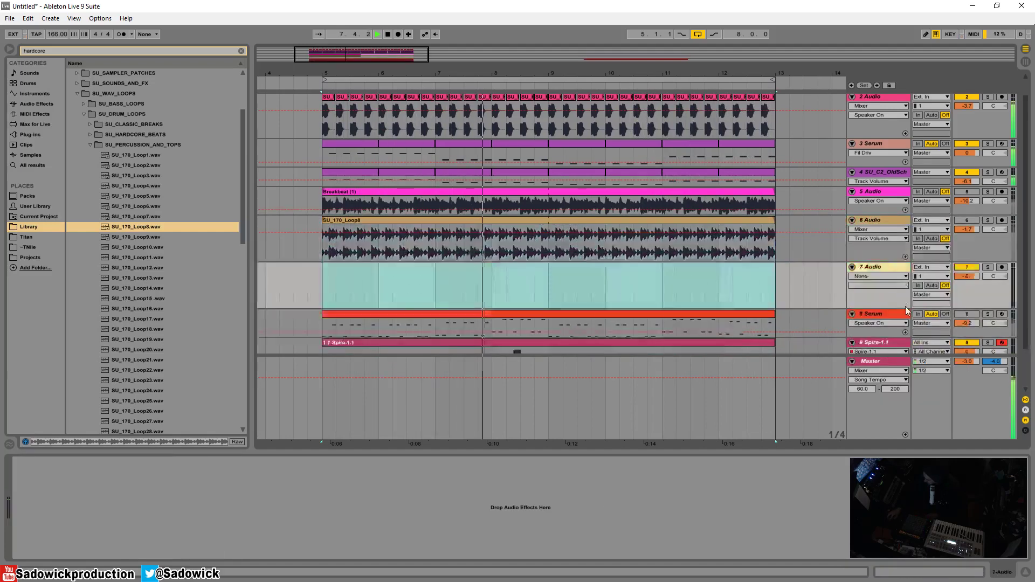
{"action": "left_click_drag", "start_coordinate": [904, 309], "coordinate": [904, 318]}
{"action": "left_click_drag", "start_coordinate": [899, 262], "coordinate": [900, 253]}
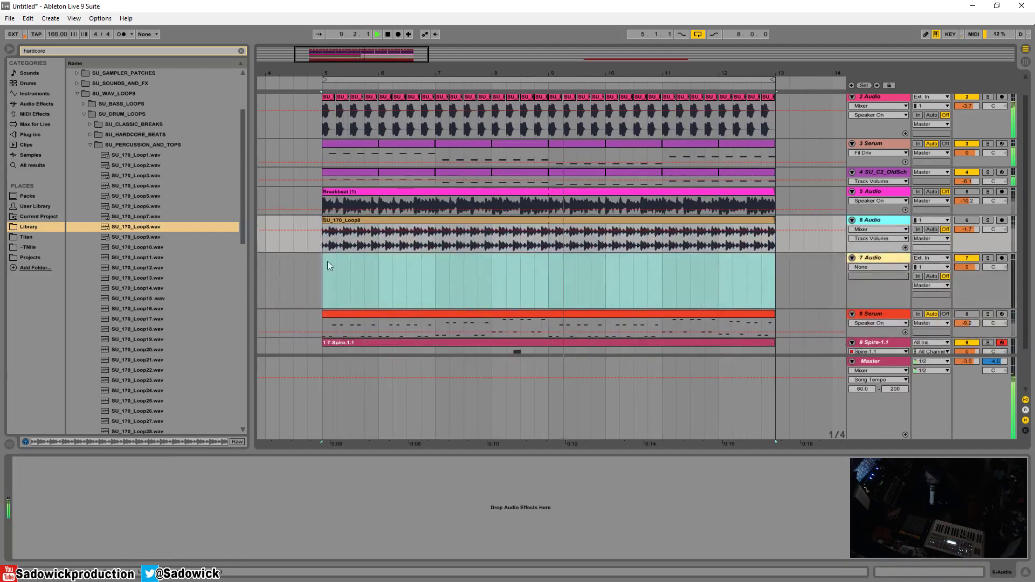
Stop playback, collapse the SU_WAV_LOOPS folders and reach the SU_DRUM_HITS samples inside SU_SOUNDS_AND_FX, with SU_KICKS collapsed
{"action": "key", "text": "space"}
{"action": "left_click", "coordinate": [90, 145]}
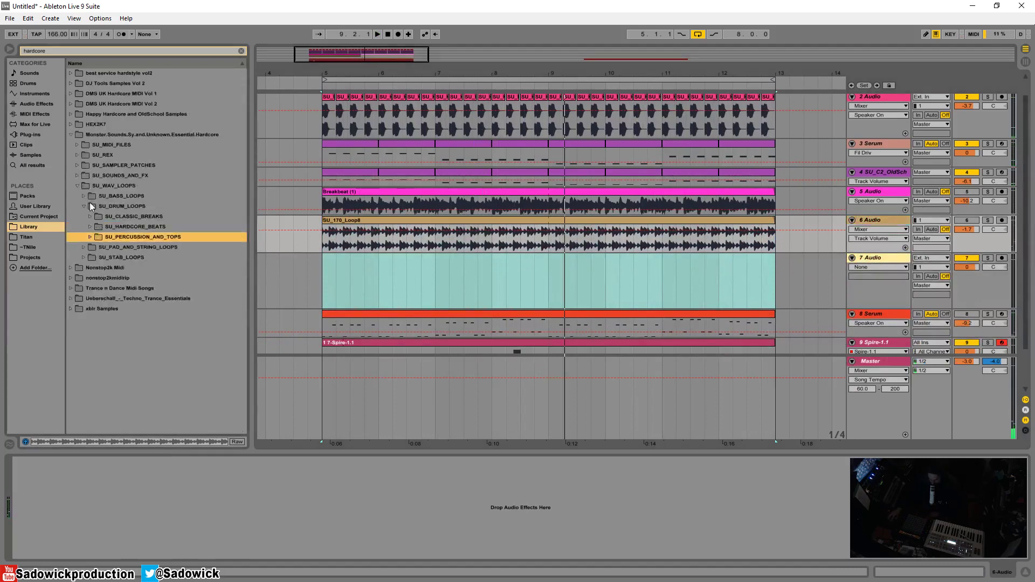
{"action": "left_click", "coordinate": [78, 186]}
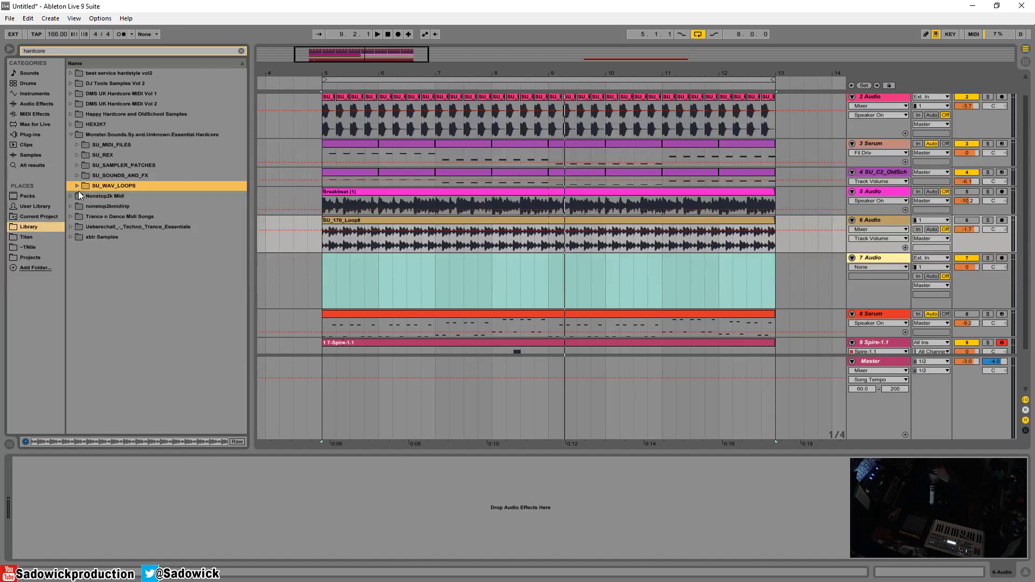
{"action": "left_click", "coordinate": [77, 175]}
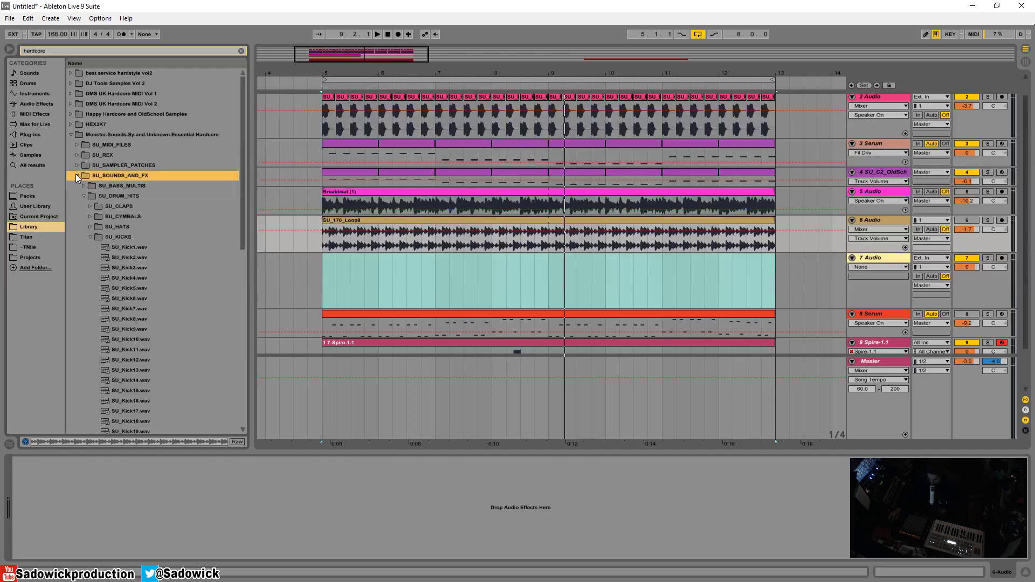
{"action": "left_click", "coordinate": [91, 237]}
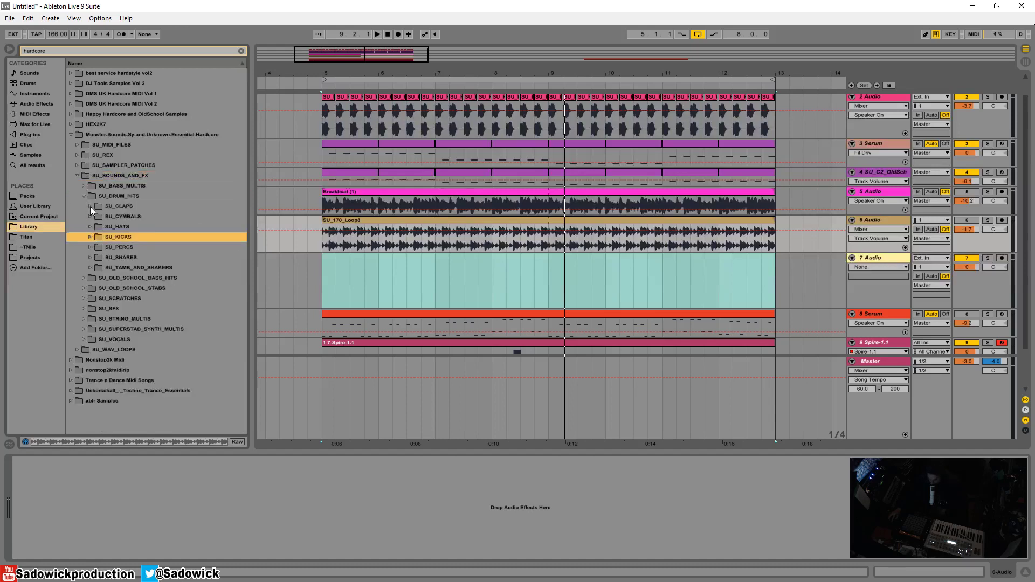
Audition the first clap samples in the SU_CLAPS folder, ending on SU_Clap4
{"action": "left_click", "coordinate": [118, 207]}
{"action": "key", "text": "Down"}
{"action": "key", "text": "Down"}
{"action": "key", "text": "Down"}
{"action": "key", "text": "Down"}
{"action": "key", "text": "Down"}
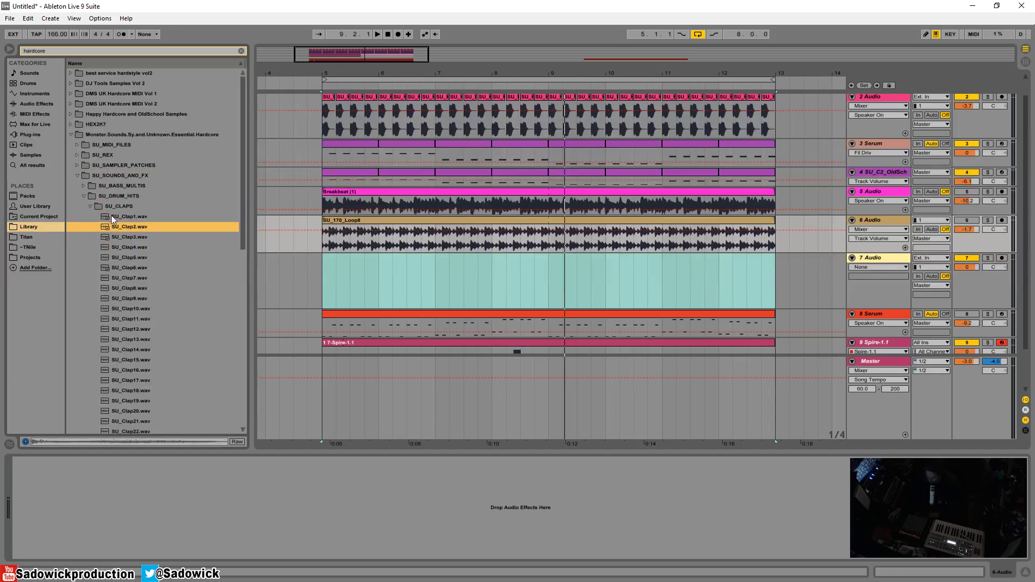
{"action": "key", "text": "Up"}
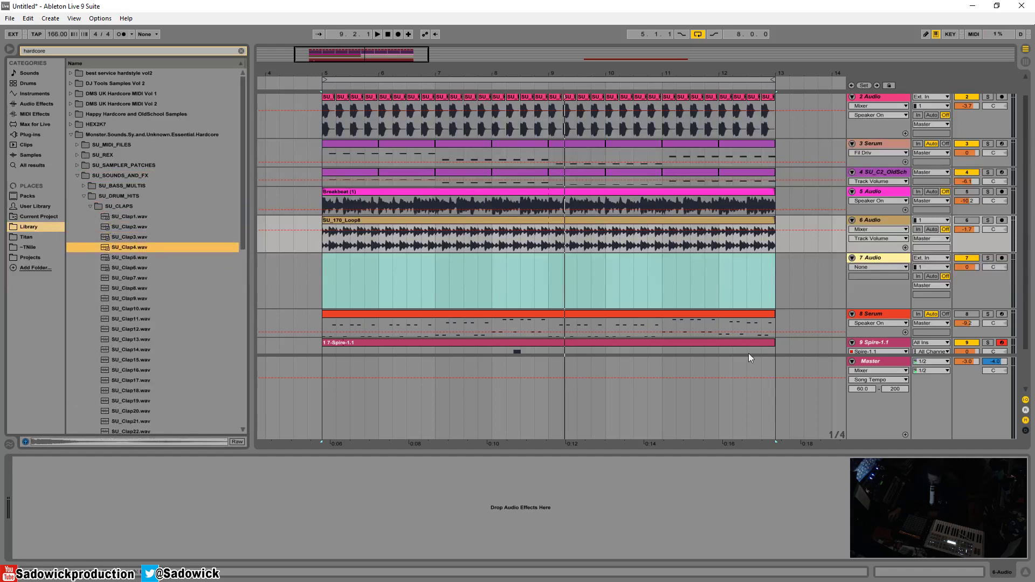
Insert another audio track, place SU_Clap4 at beat 5.2 on the empty track 7 and lower that track's volume during playback
{"action": "right_click", "coordinate": [985, 247]}
{"action": "left_click", "coordinate": [925, 330]}
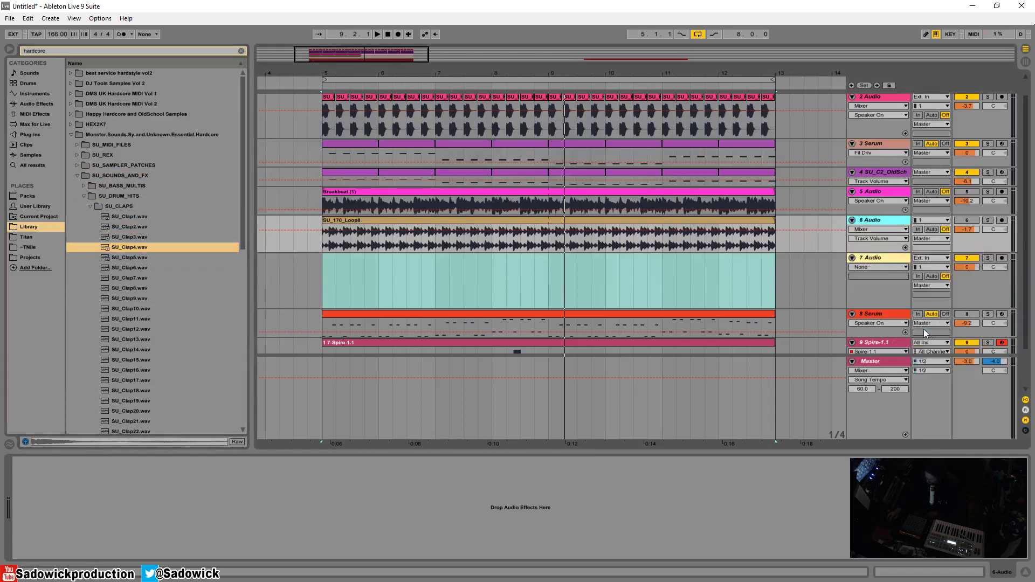
{"action": "left_click", "coordinate": [134, 250]}
{"action": "left_click_drag", "start_coordinate": [127, 247], "coordinate": [341, 284]}
{"action": "key", "text": "space"}
{"action": "left_click_drag", "start_coordinate": [977, 268], "coordinate": [978, 278]}
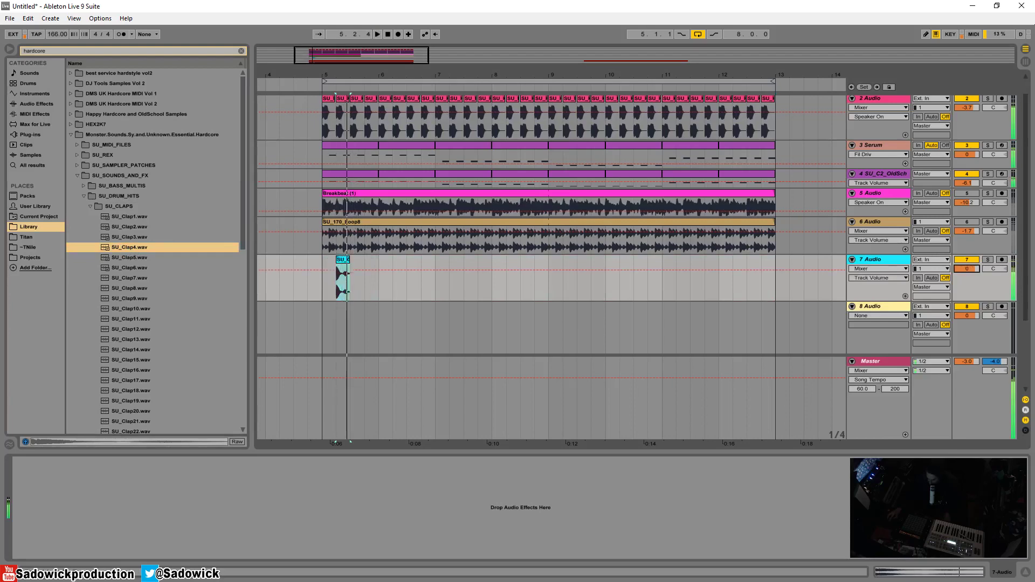
Show the fades of the SU_Clap4 clip and nudge the clip slightly ahead of the kick at beat 5.2
{"action": "left_click_drag", "start_coordinate": [338, 71], "coordinate": [339, 296]}
{"action": "right_click", "coordinate": [338, 293]}
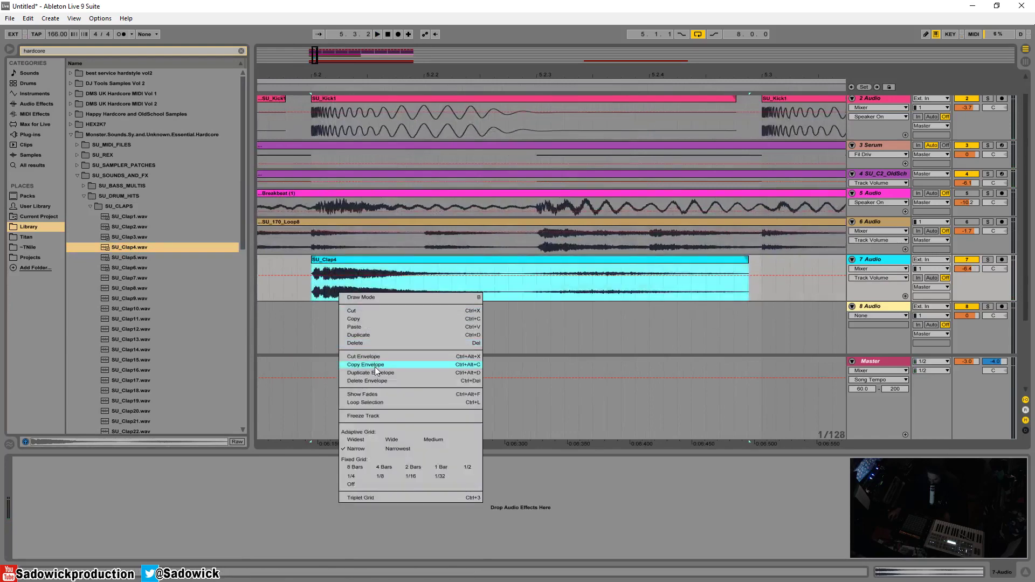
{"action": "left_click", "coordinate": [370, 394]}
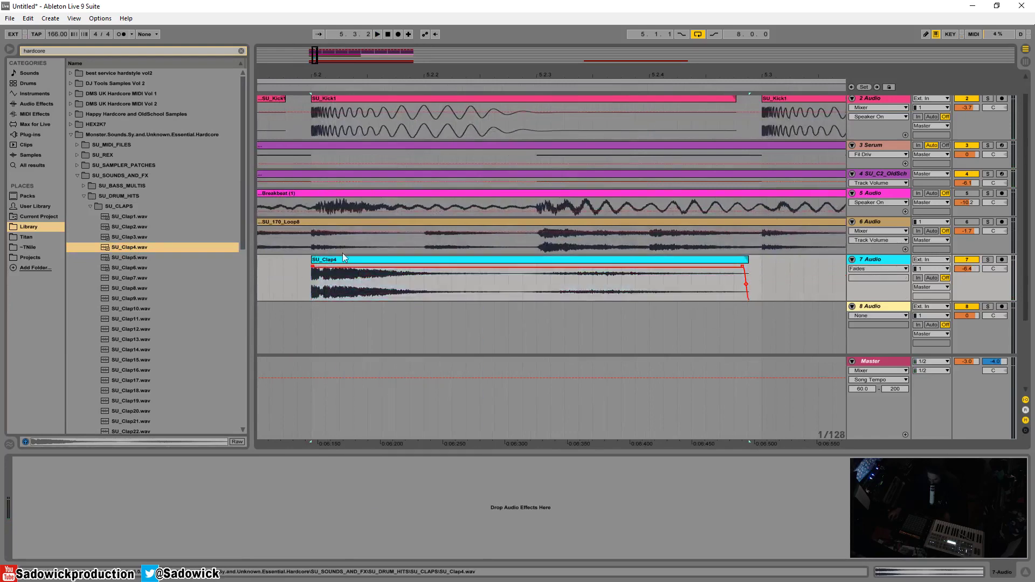
{"action": "left_click_drag", "start_coordinate": [308, 70], "coordinate": [322, 74]}
{"action": "left_click_drag", "start_coordinate": [369, 260], "coordinate": [345, 268]}
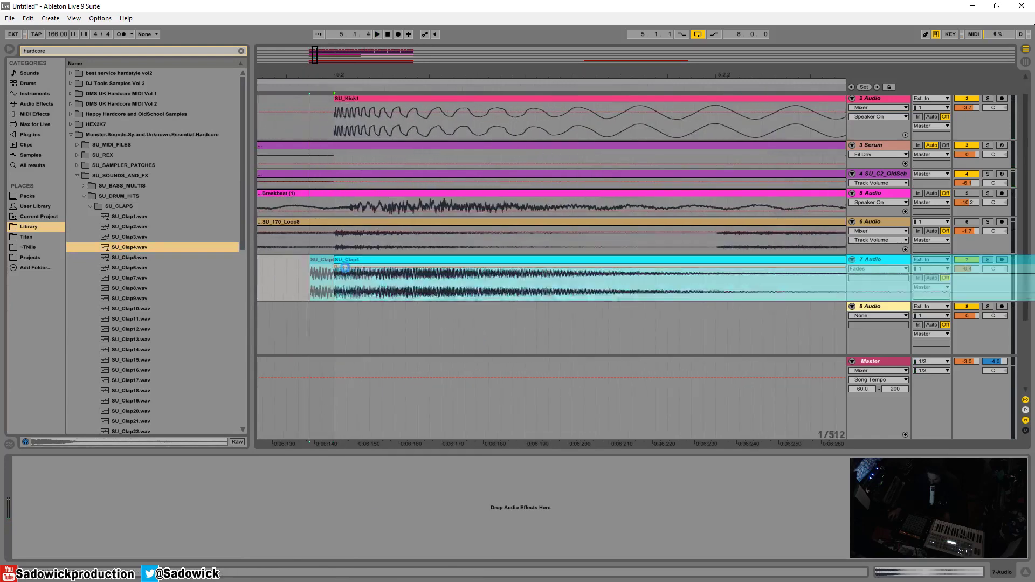
Loop bar 5 only, using the first four kicks as the selection, and play it back
{"action": "key", "text": "space"}
{"action": "left_click_drag", "start_coordinate": [349, 72], "coordinate": [394, 41]}
{"action": "left_click", "coordinate": [363, 99]}
{"action": "key", "text": "space"}
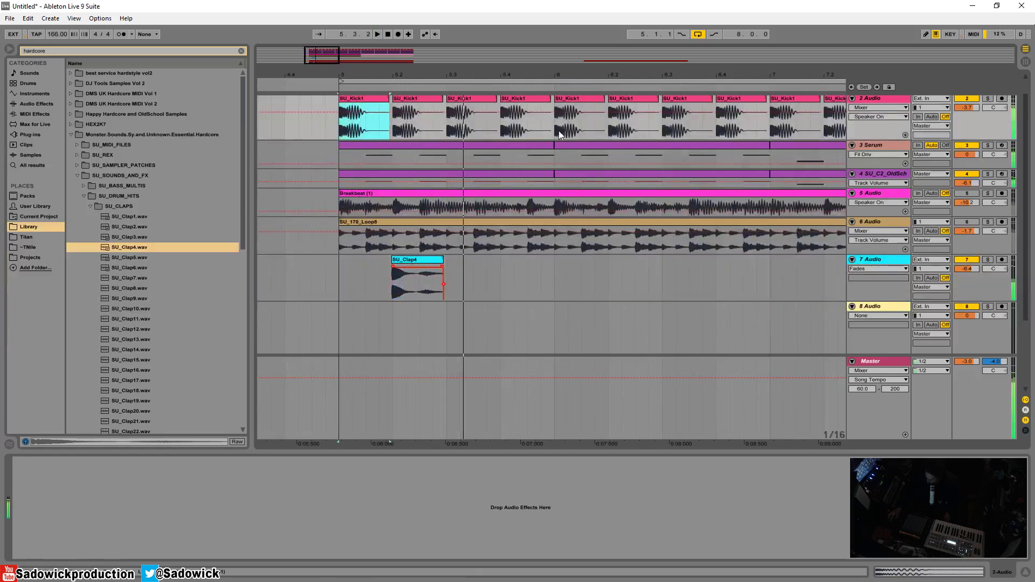
{"action": "left_click_drag", "start_coordinate": [559, 131], "coordinate": [346, 131]}
{"action": "right_click", "coordinate": [345, 130]}
{"action": "left_click", "coordinate": [419, 232]}
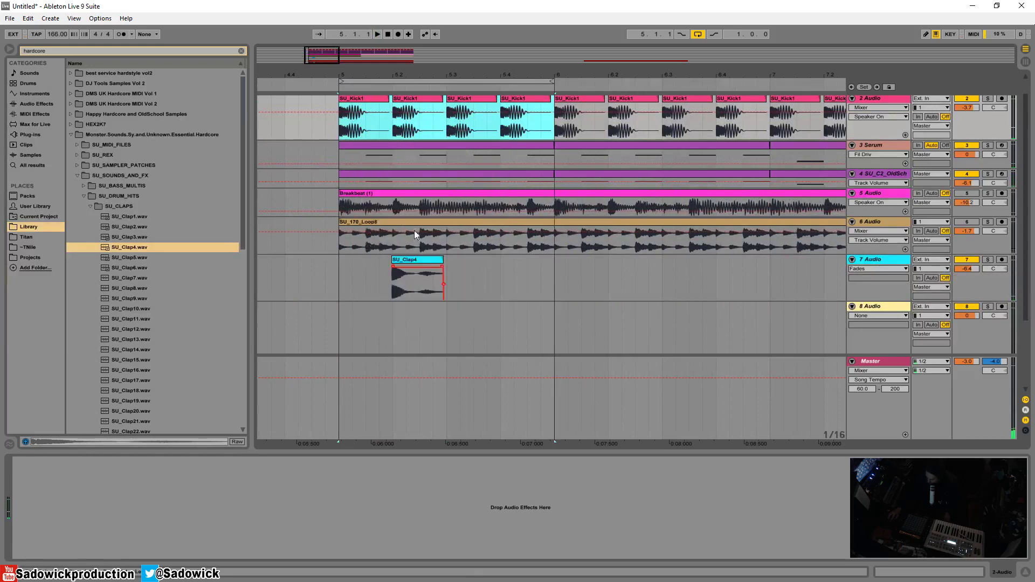
{"action": "key", "text": "space"}
While the bar loops, set the SU_170_Loop8 track's volume to -7.0 dB and the clap track's volume to -9.1 dB
{"action": "scroll", "coordinate": [973, 290], "scroll_direction": "down", "scroll_amount": 4}
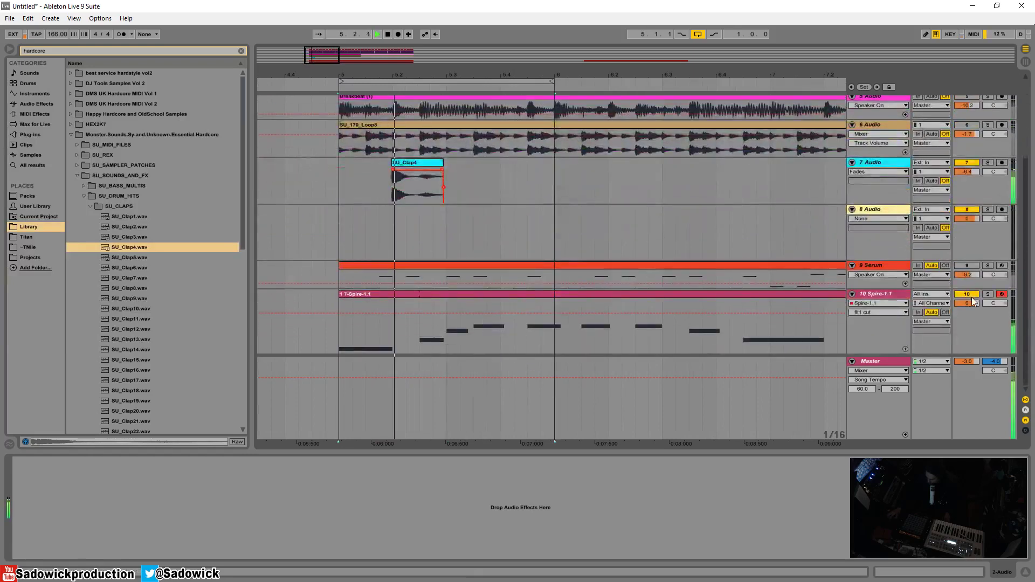
{"action": "scroll", "coordinate": [983, 271], "scroll_direction": "up", "scroll_amount": 3}
{"action": "left_click", "coordinate": [969, 201]}
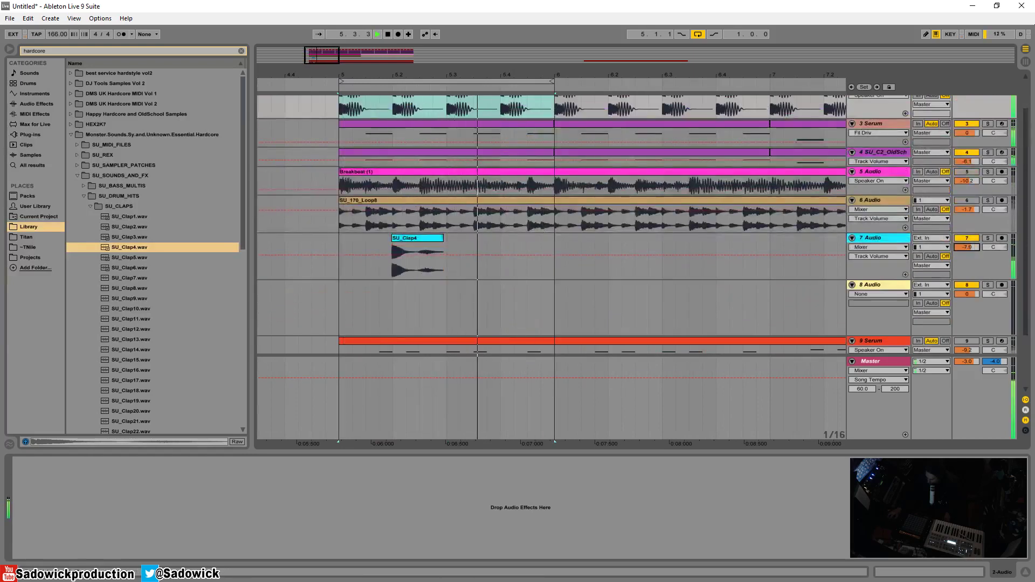
{"action": "left_click", "coordinate": [970, 201]}
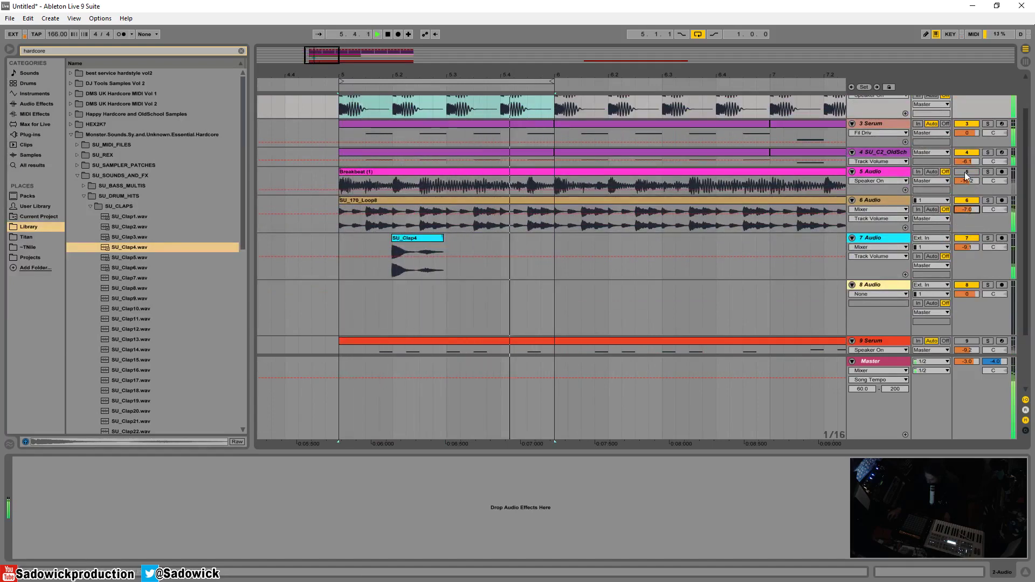
{"action": "left_click", "coordinate": [978, 221]}
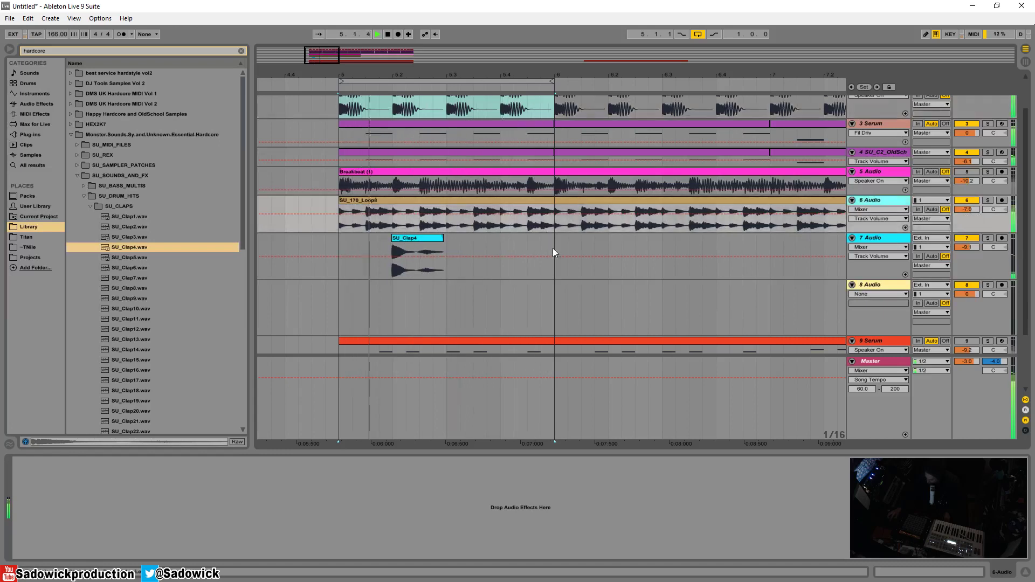
Stop playback and duplicate the first two beats of the clap track so a second clap falls on beat 5.4
{"action": "key", "text": "space"}
{"action": "left_click_drag", "start_coordinate": [446, 248], "coordinate": [340, 247]}
{"action": "key", "text": "ctrl+d"}
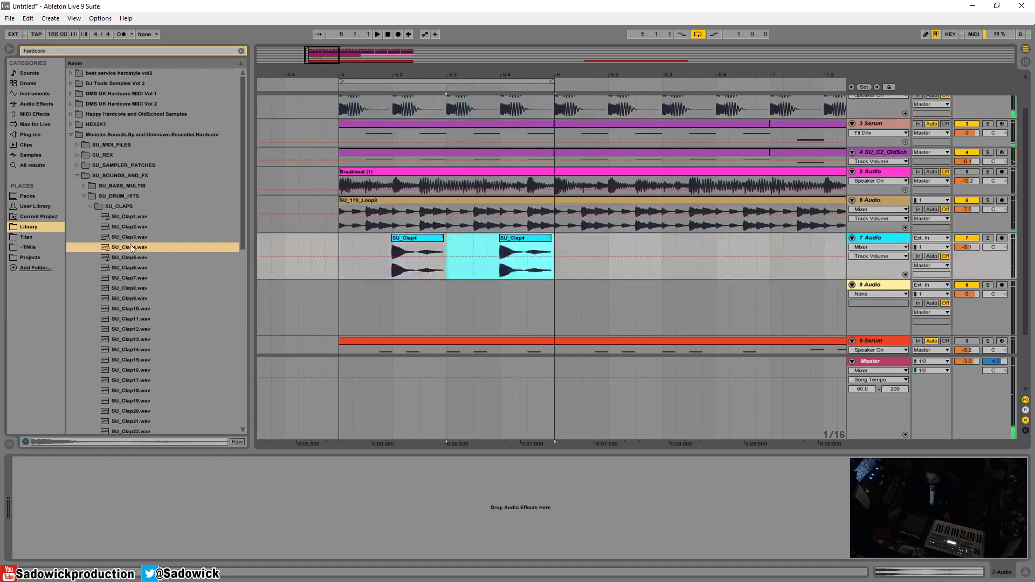
Audition more of the SU_CLAPS samples, from the low teens up to about SU_Clap24
{"action": "left_click", "coordinate": [115, 270]}
{"action": "scroll", "coordinate": [116, 269], "scroll_direction": "down", "scroll_amount": 3}
{"action": "left_click", "coordinate": [130, 267]}
{"action": "key", "text": "Down"}
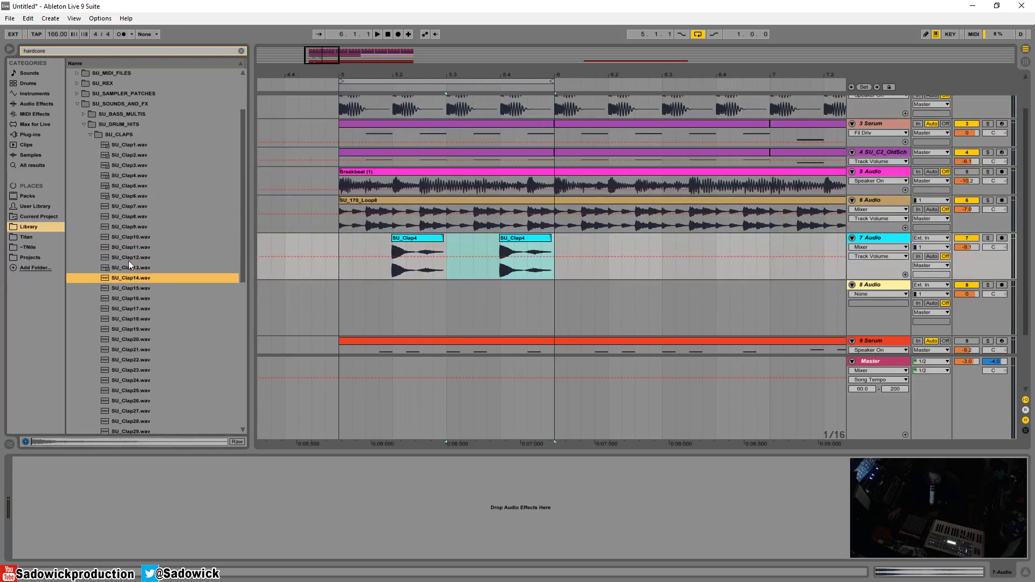
{"action": "key", "text": "Down"}
{"action": "key", "text": "Down"}
{"action": "key", "text": "Down"}
{"action": "key", "text": "Down"}
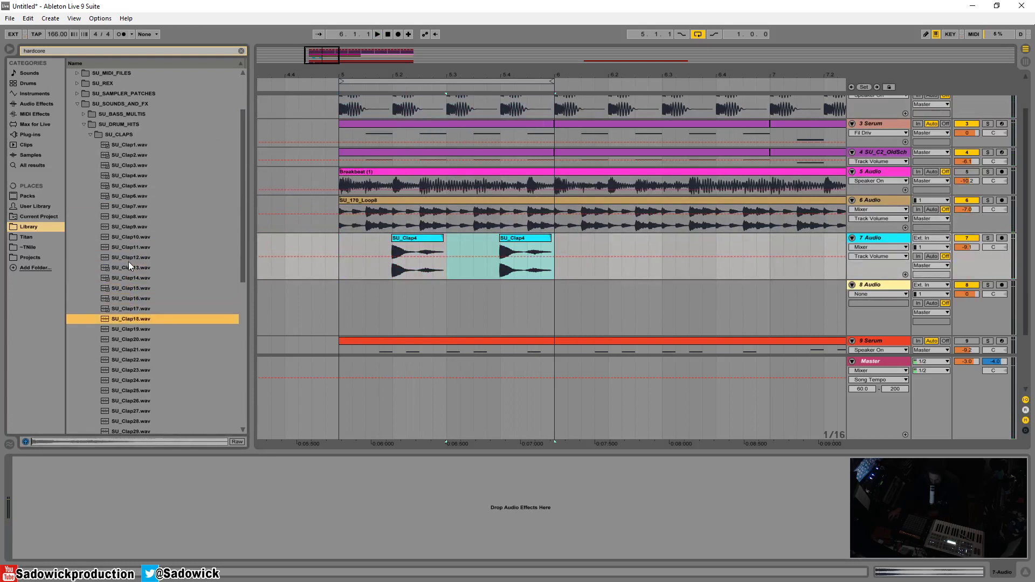
{"action": "key", "text": "Up"}
{"action": "key", "text": "Down"}
{"action": "key", "text": "Down"}
{"action": "key", "text": "Down"}
{"action": "key", "text": "Down"}
{"action": "key", "text": "Down"}
{"action": "key", "text": "Down"}
{"action": "key", "text": "Down"}
{"action": "key", "text": "Down"}
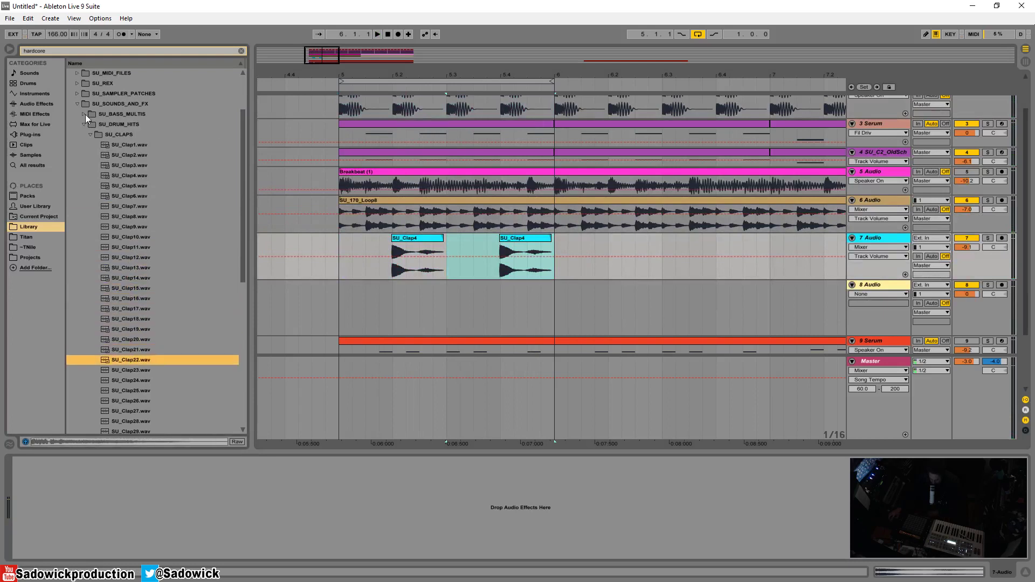
{"action": "key", "text": "Up"}
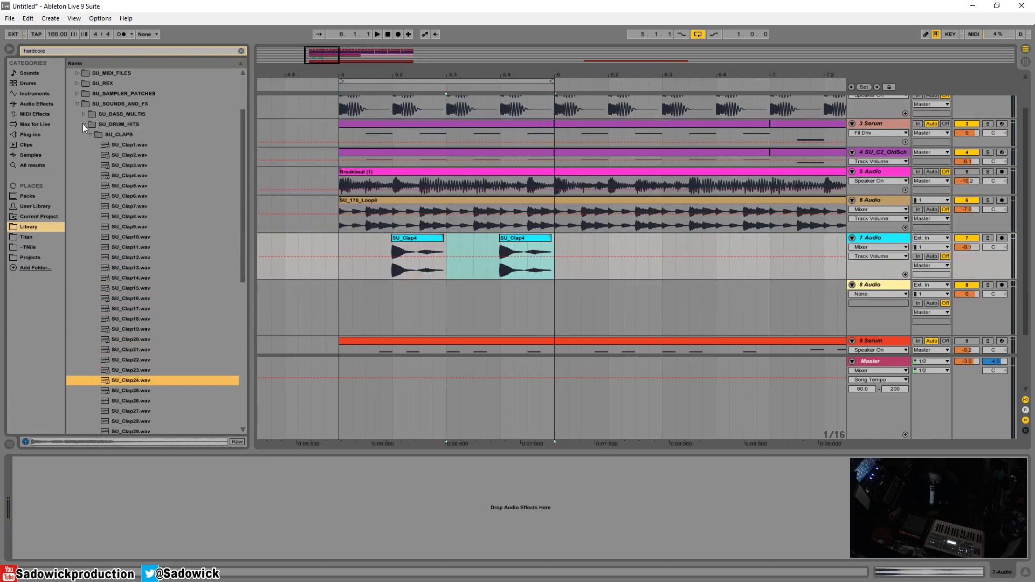
Collapse the SU_CLAPS folder, audition SU_Cymbal1 in the SU_CYMBALS folder and close that folder again
{"action": "left_click", "coordinate": [83, 124]}
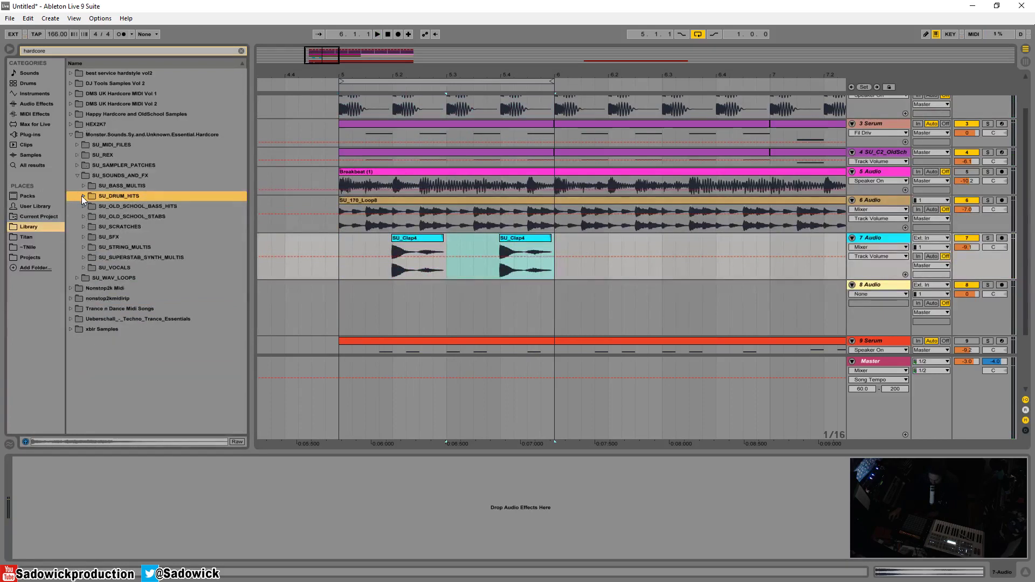
{"action": "left_click", "coordinate": [83, 195]}
{"action": "left_click", "coordinate": [90, 207]}
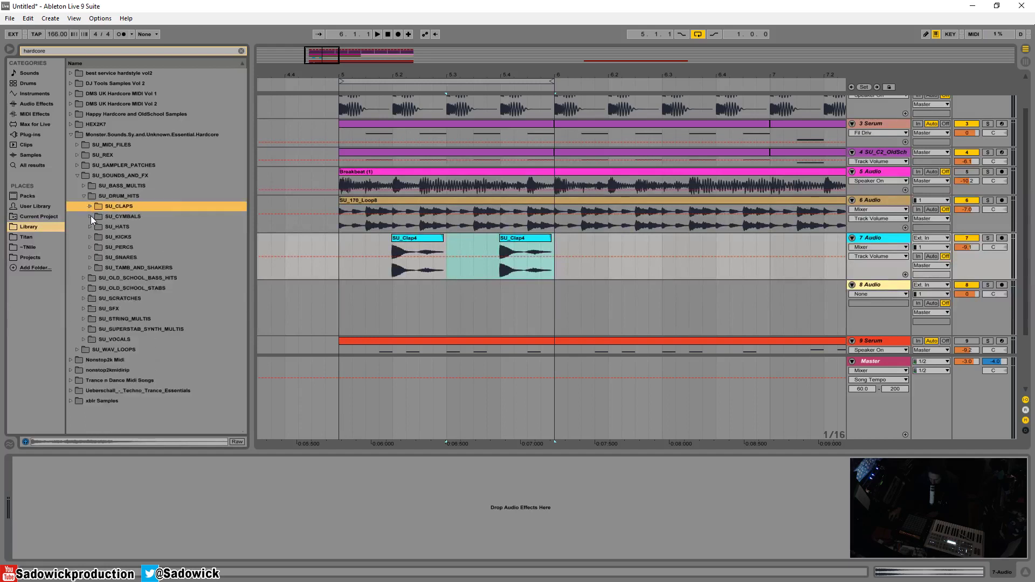
{"action": "left_click", "coordinate": [91, 215]}
{"action": "left_click", "coordinate": [102, 228]}
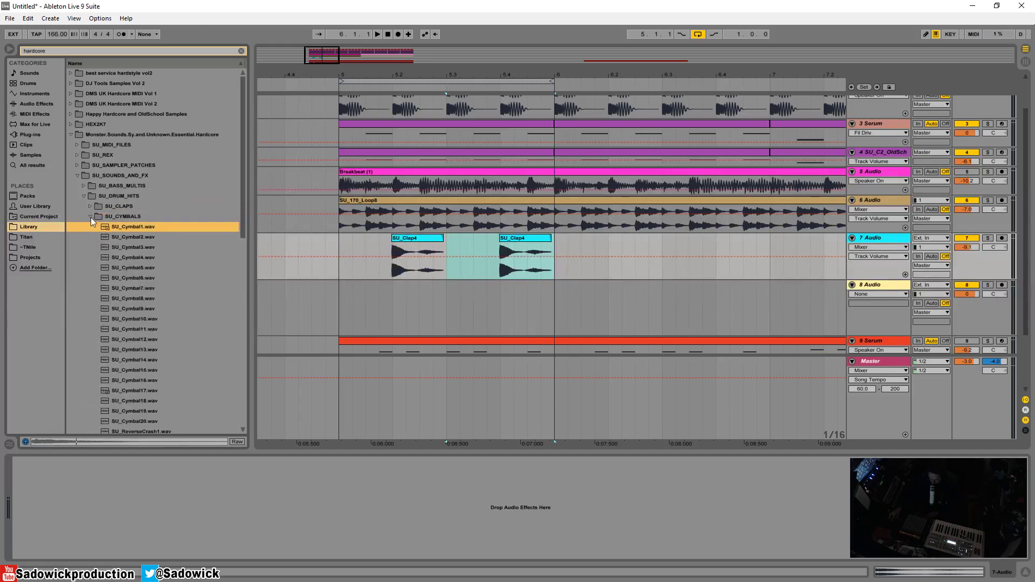
{"action": "left_click", "coordinate": [90, 216]}
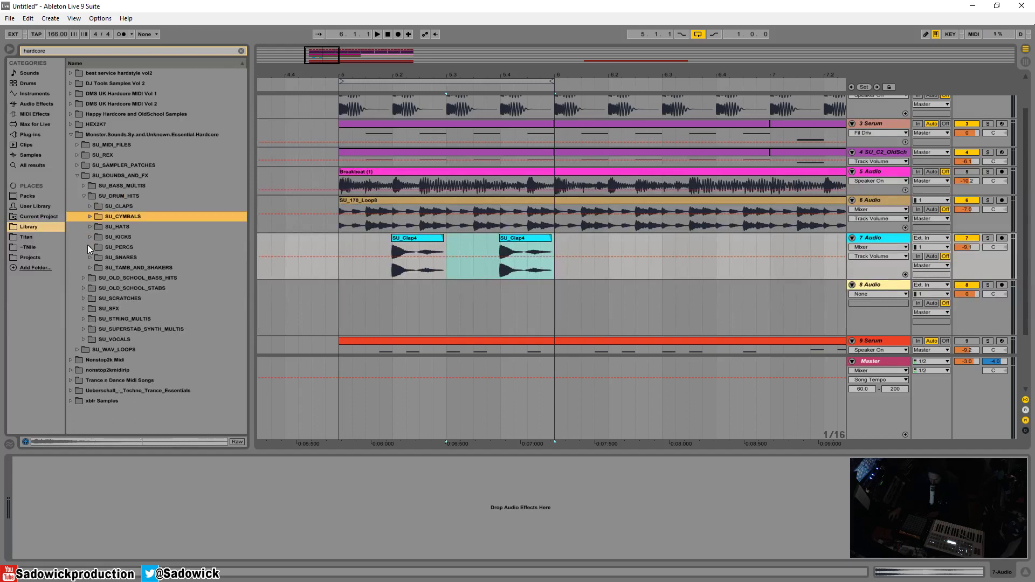
Audition closed hats in the SU_HATS folder up to SU_ClosedHat15, and briefly play the looped bar for comparison
{"action": "left_click", "coordinate": [111, 227]}
{"action": "left_click", "coordinate": [89, 226]}
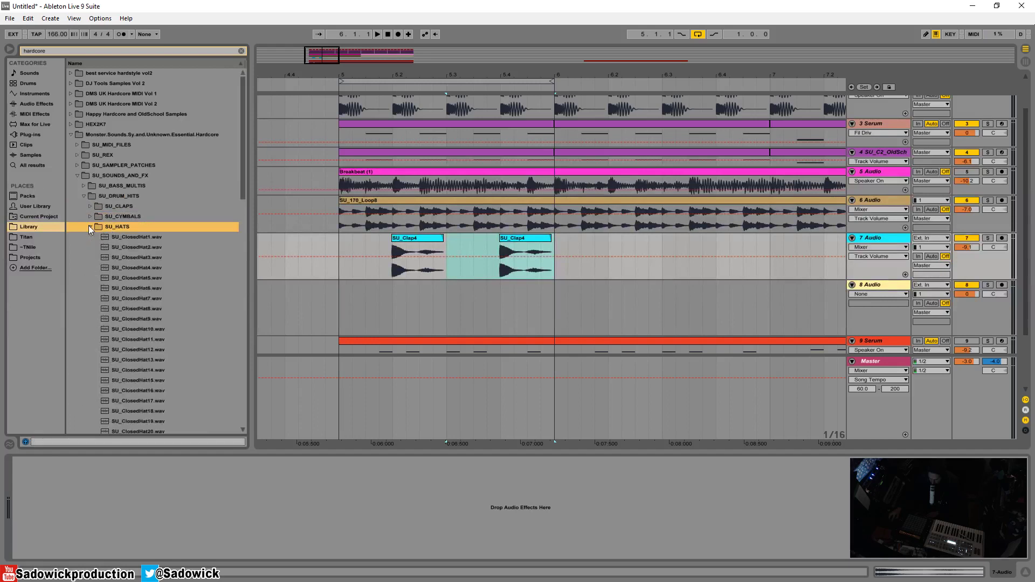
{"action": "left_click", "coordinate": [118, 244]}
{"action": "key", "text": "Down"}
{"action": "key", "text": "Down"}
{"action": "key", "text": "Down"}
{"action": "scroll", "coordinate": [150, 315], "scroll_direction": "down", "scroll_amount": 2}
{"action": "left_click", "coordinate": [151, 308]}
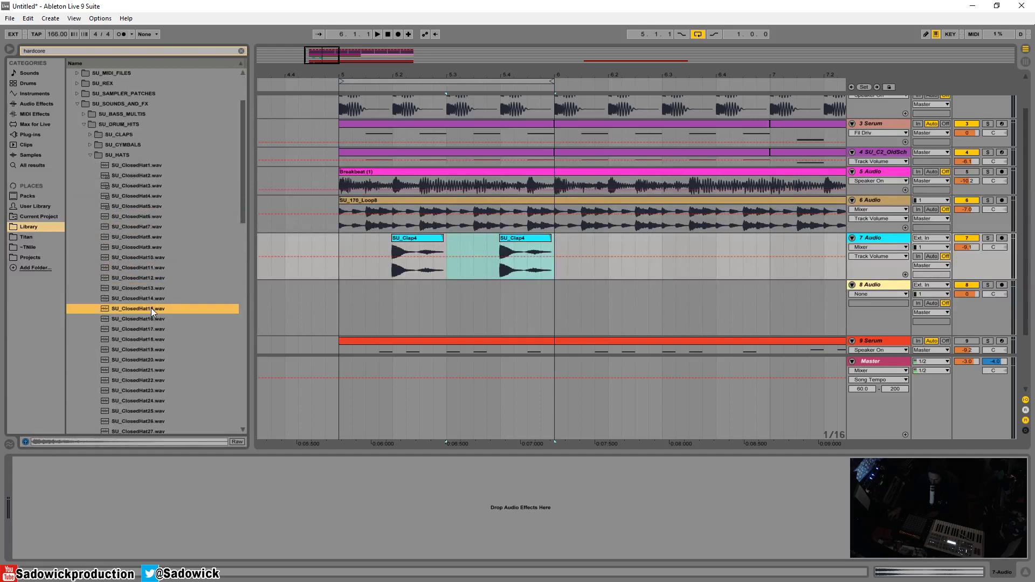
{"action": "left_click", "coordinate": [463, 203]}
{"action": "key", "text": "space"}
{"action": "key", "text": "space"}
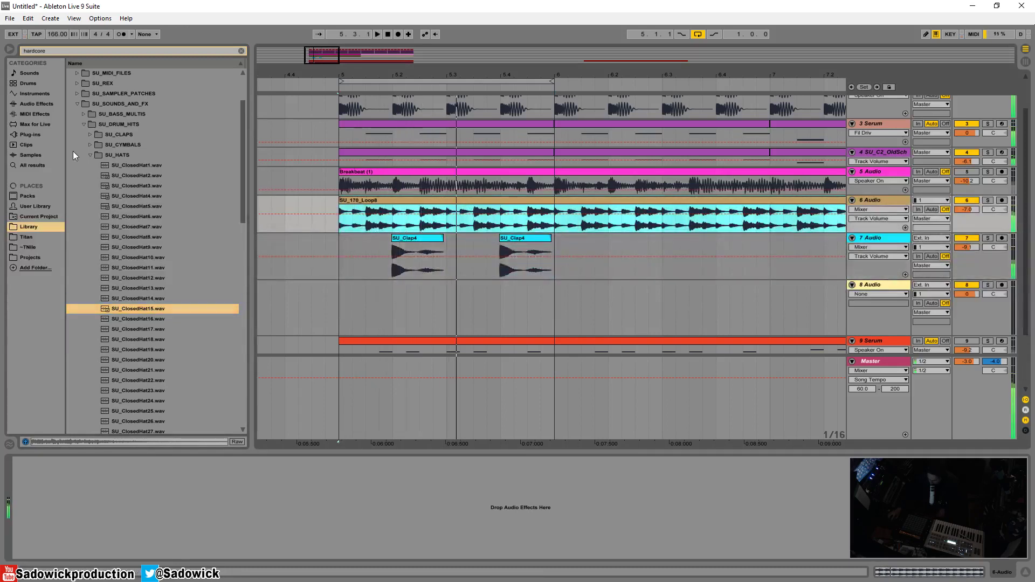
Switch from the SU_HATS folder to SU_SNARES and audition SU_Snare1, SU_Snare2 and SU_Snare3
{"action": "left_click", "coordinate": [91, 155]}
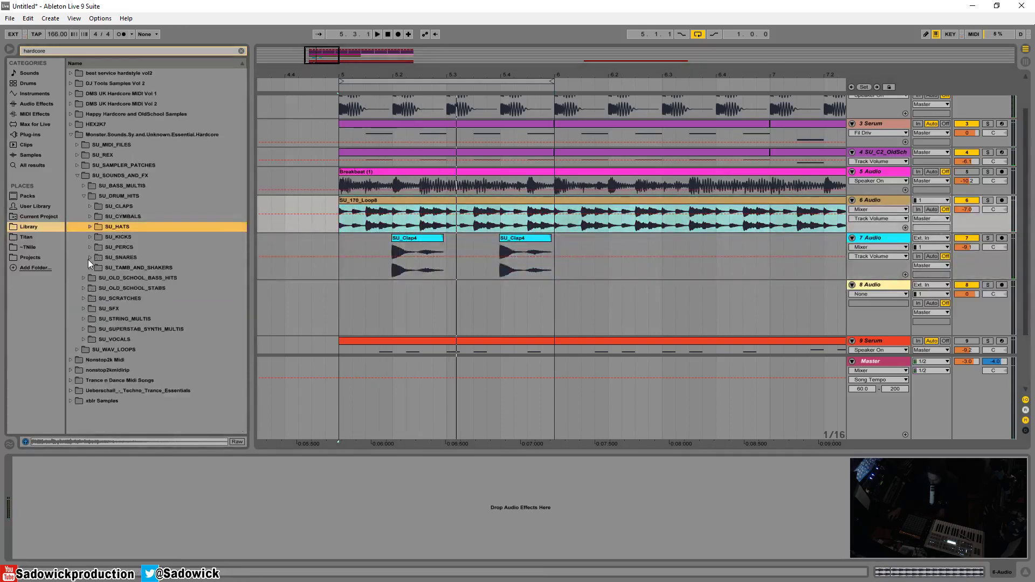
{"action": "left_click", "coordinate": [89, 258]}
{"action": "left_click", "coordinate": [138, 267]}
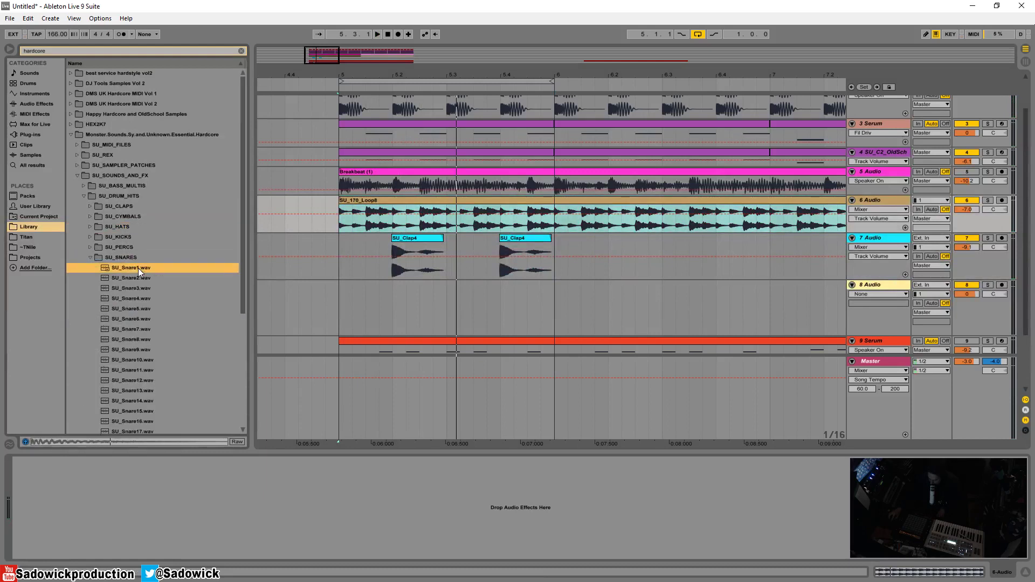
{"action": "left_click", "coordinate": [123, 280]}
{"action": "left_click", "coordinate": [127, 289]}
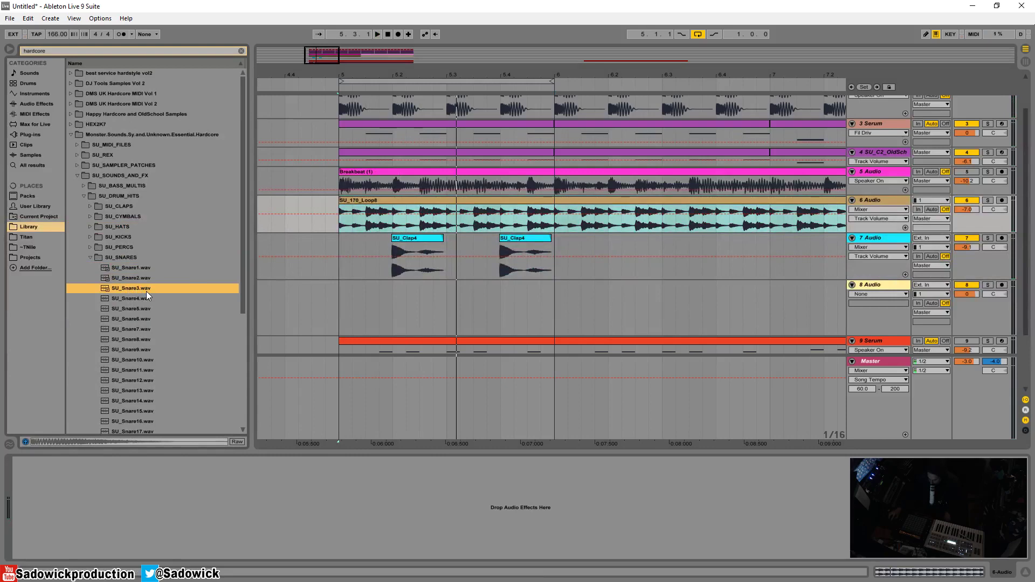
Play the looped bar and lower the clap track's volume to -10.6 dB
{"action": "key", "text": "space"}
{"action": "scroll", "coordinate": [435, 277], "scroll_direction": "down", "scroll_amount": 6}
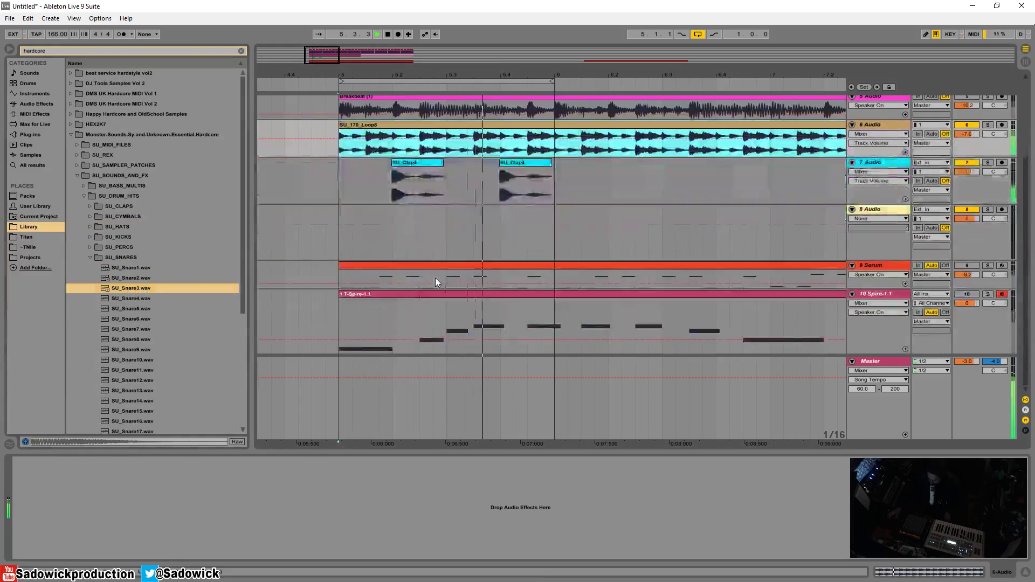
{"action": "scroll", "coordinate": [435, 277], "scroll_direction": "up", "scroll_amount": 1}
{"action": "scroll", "coordinate": [671, 295], "scroll_direction": "down", "scroll_amount": 1}
{"action": "scroll", "coordinate": [643, 281], "scroll_direction": "up", "scroll_amount": 4}
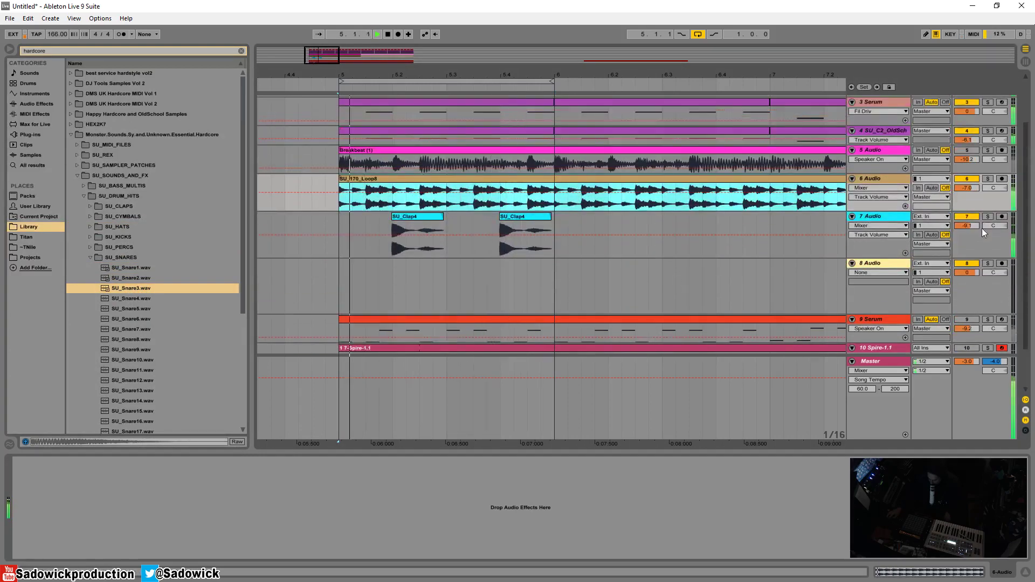
{"action": "key", "text": "space"}
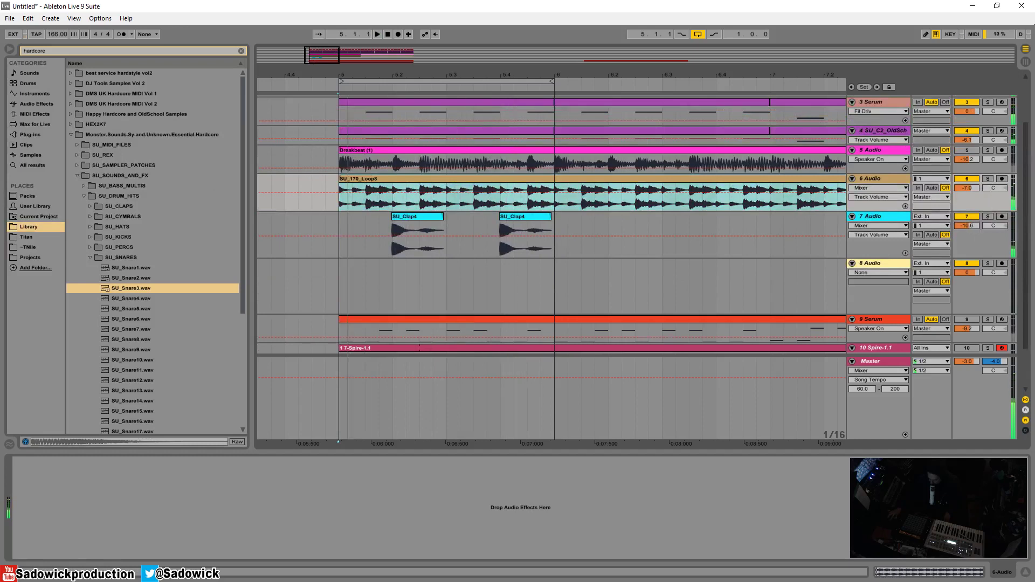
Clear the browser search and load Xfer's LFOTool plug-in onto the SU_170_Loop8 track
{"action": "scroll", "coordinate": [109, 256], "scroll_direction": "down", "scroll_amount": 2}
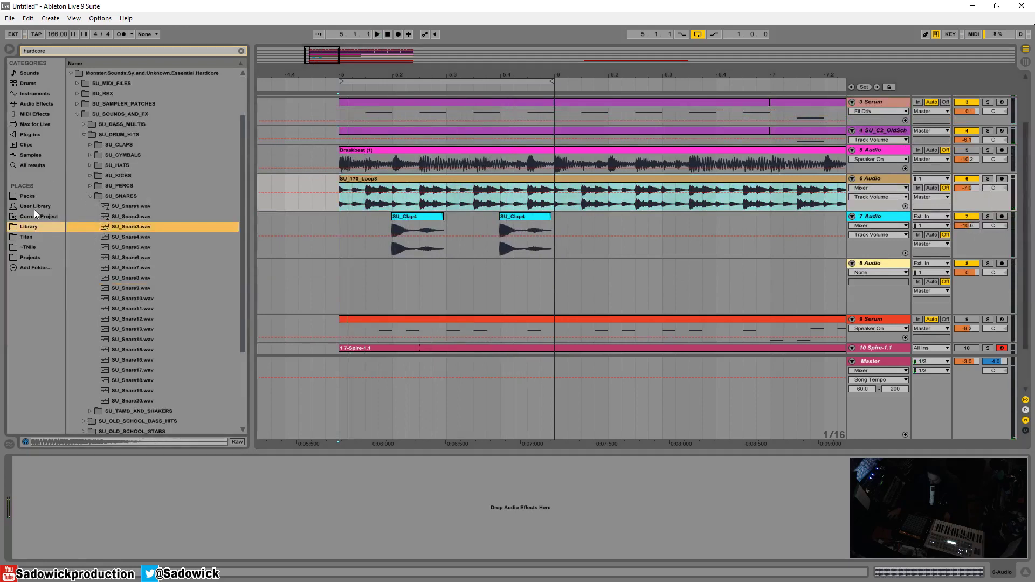
{"action": "left_click", "coordinate": [241, 51]}
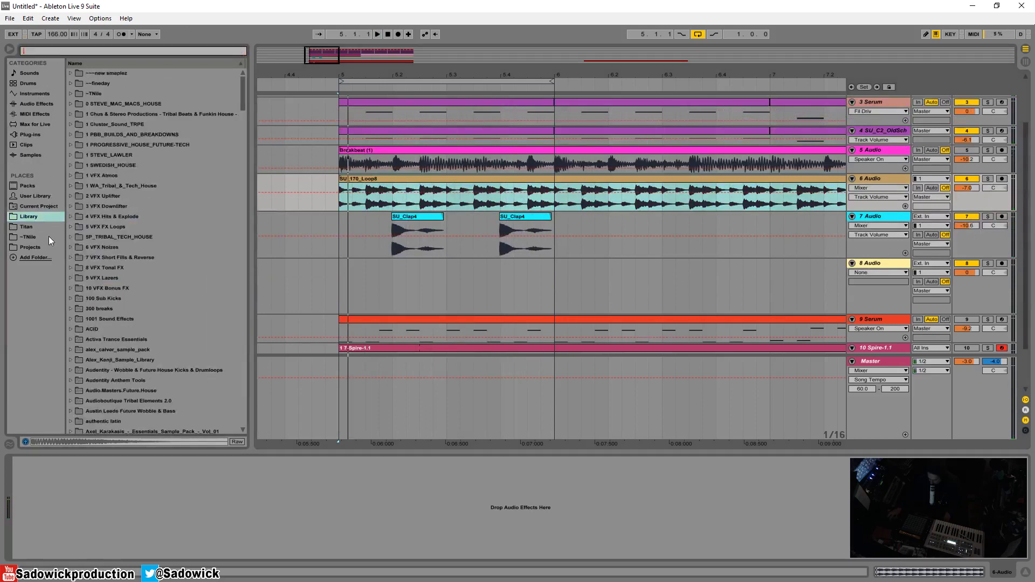
{"action": "left_click", "coordinate": [30, 135]}
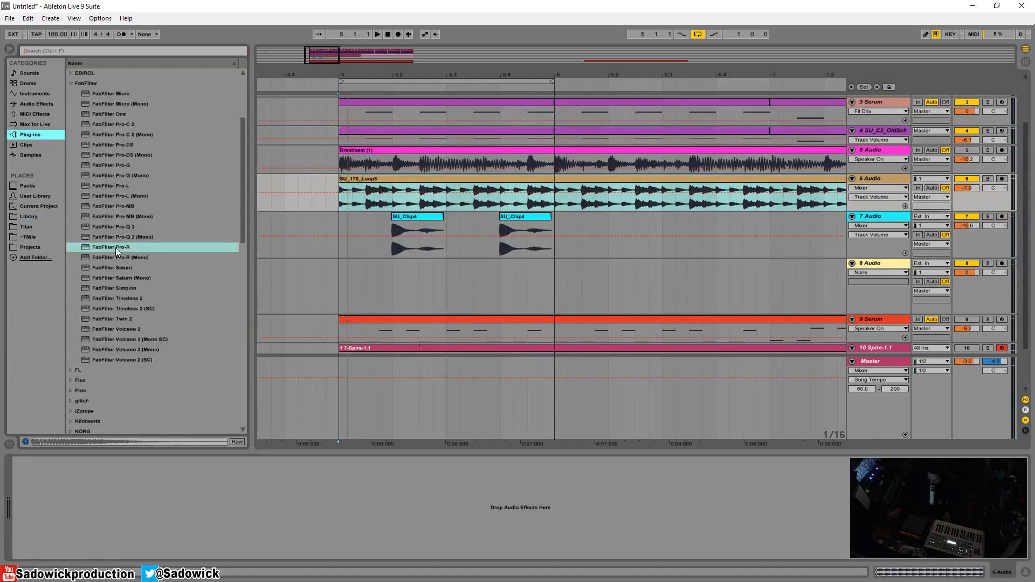
{"action": "scroll", "coordinate": [115, 324], "scroll_direction": "down", "scroll_amount": 10}
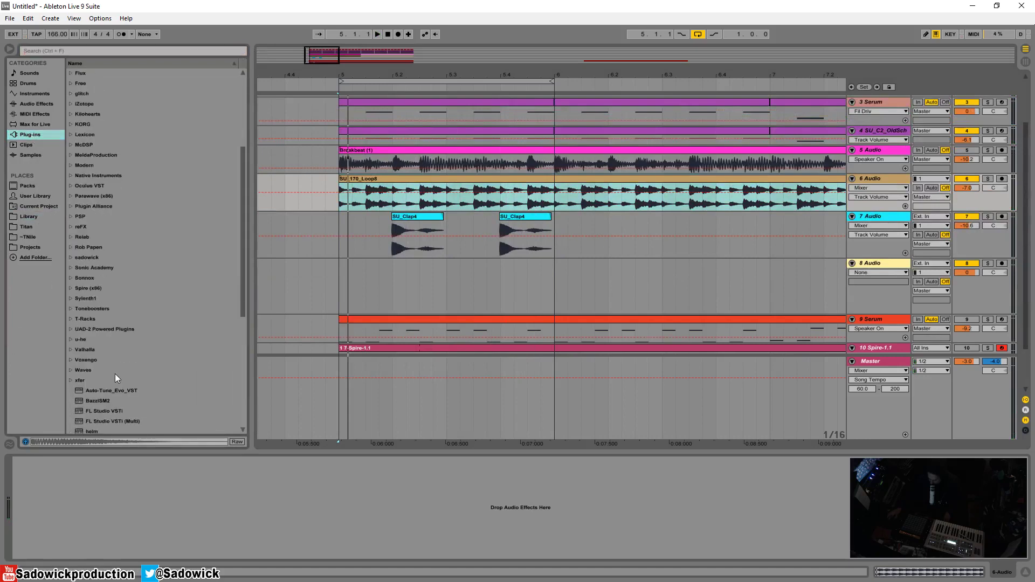
{"action": "left_click", "coordinate": [72, 381]}
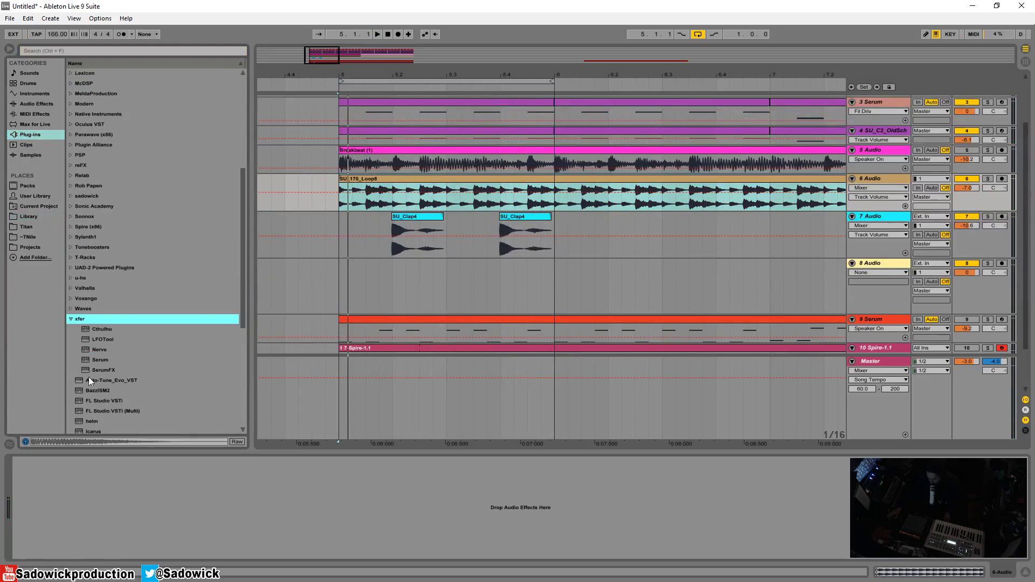
{"action": "left_click", "coordinate": [96, 339]}
{"action": "left_click_drag", "start_coordinate": [460, 208], "coordinate": [460, 208]}
Deepen the start of LFOTool's volume curve and raise its midpoint with the waveform shown, and lower the loop track to -9.2 dB
{"action": "key", "text": "space"}
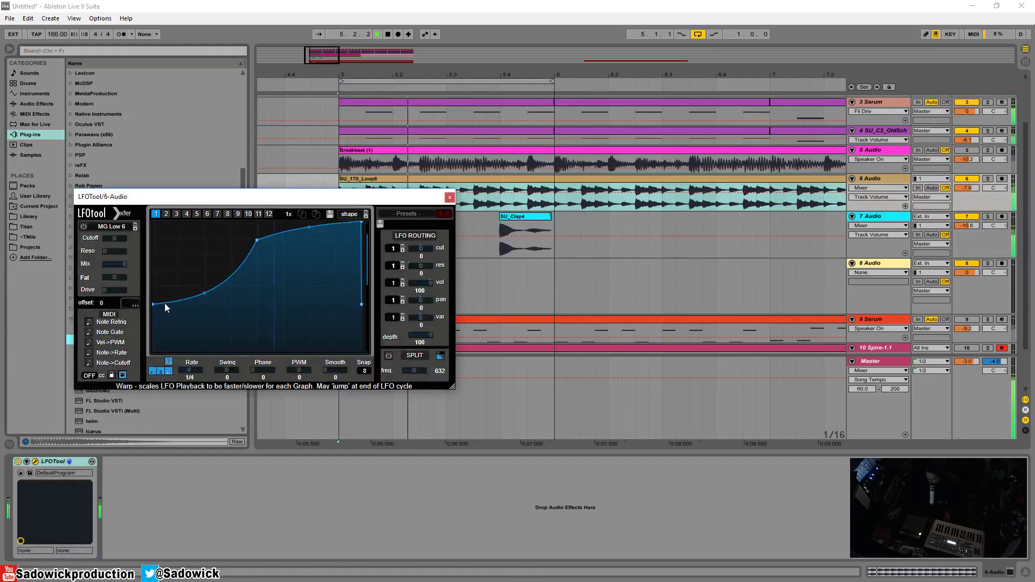
{"action": "left_click_drag", "start_coordinate": [155, 305], "coordinate": [154, 343]}
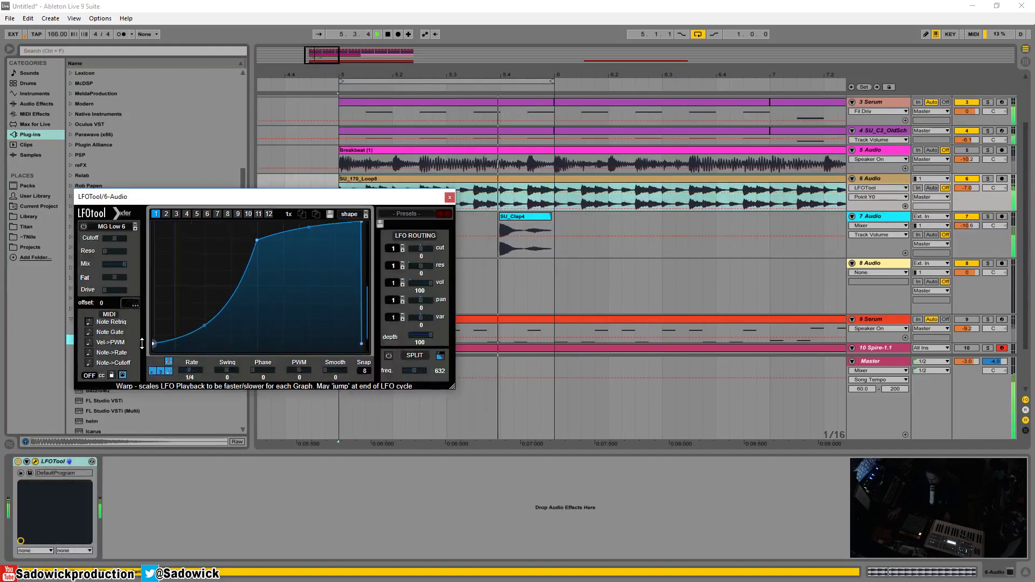
{"action": "left_click", "coordinate": [126, 304]}
{"action": "left_click_drag", "start_coordinate": [257, 240], "coordinate": [258, 231]}
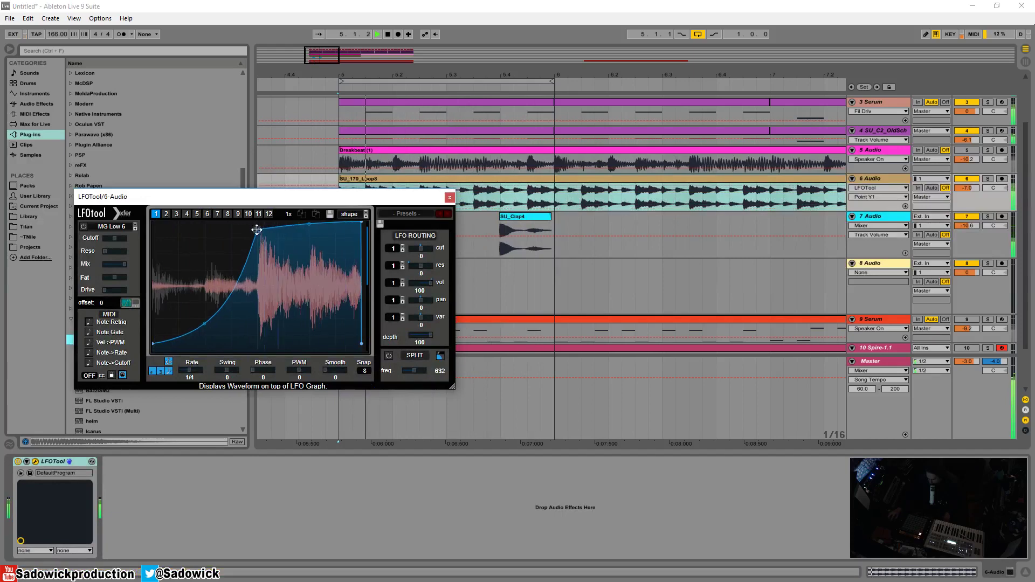
{"action": "left_click_drag", "start_coordinate": [361, 223], "coordinate": [357, 222]}
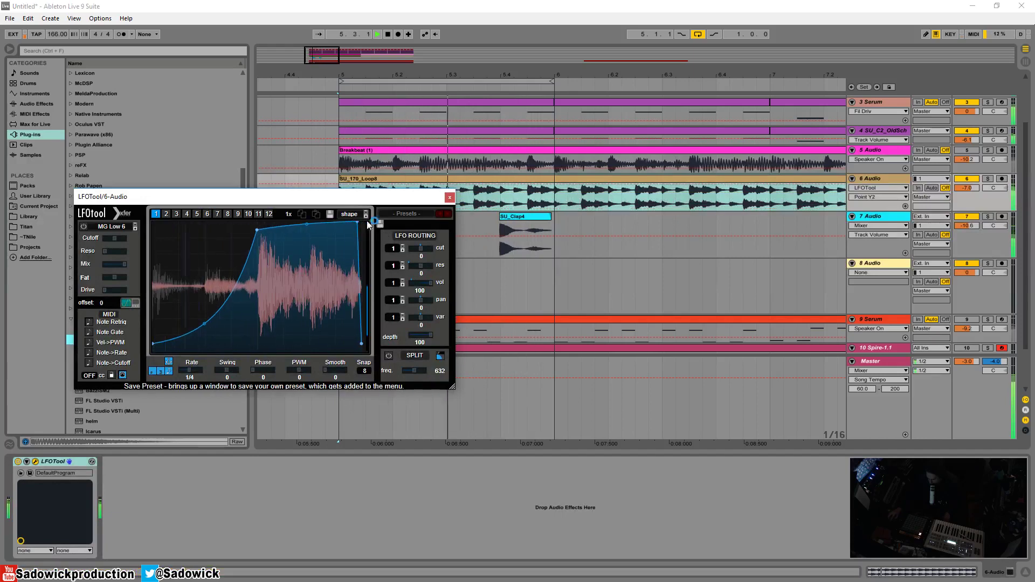
{"action": "left_click", "coordinate": [450, 199]}
{"action": "left_click_drag", "start_coordinate": [976, 188], "coordinate": [976, 195]}
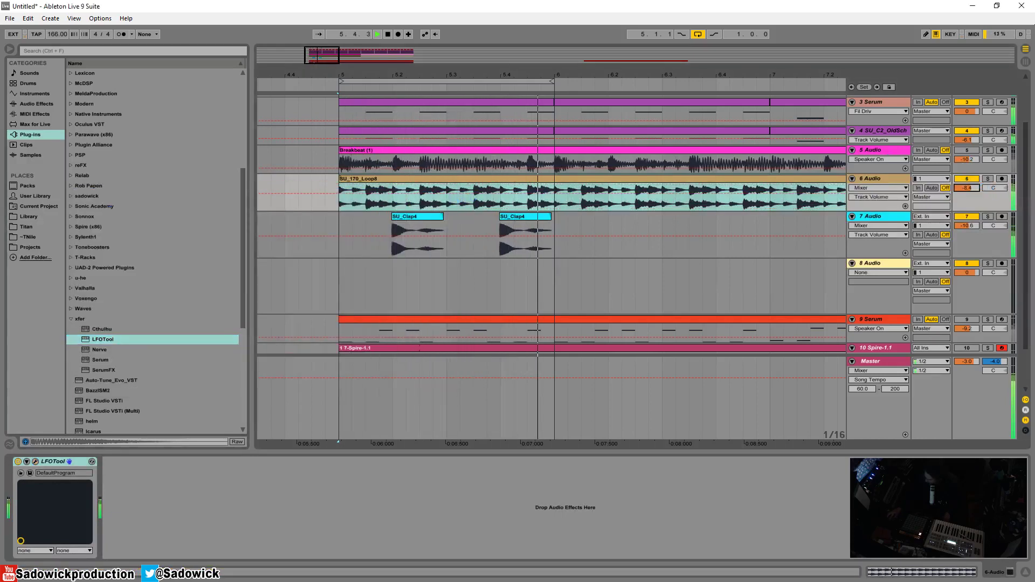
Insert EQ Eight ahead of LFOTool on the SU_170_Loop8 track and cut band 4 by about 4.3 dB near 354 Hz
{"action": "left_click", "coordinate": [37, 105]}
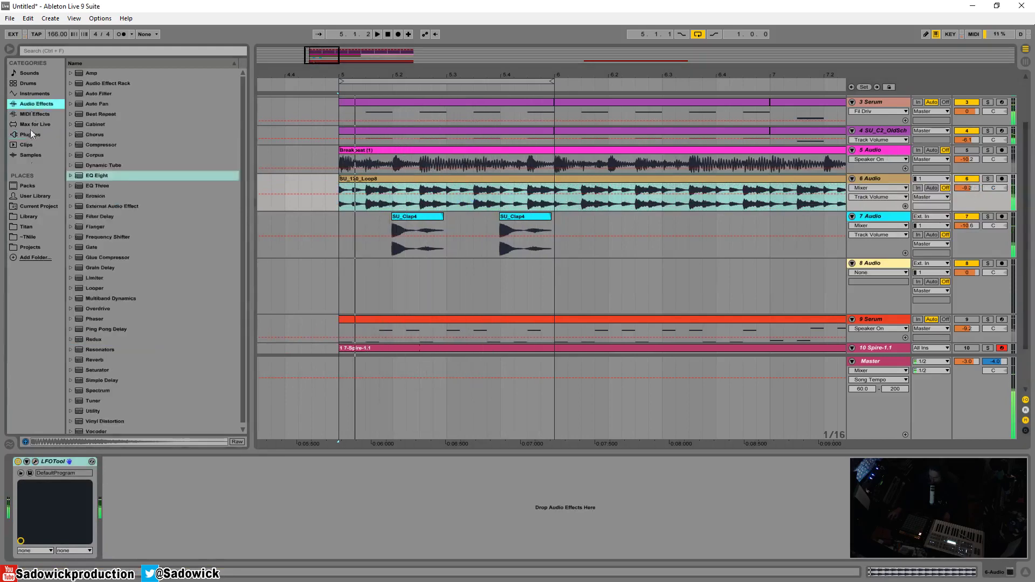
{"action": "left_click_drag", "start_coordinate": [97, 175], "coordinate": [104, 192]}
{"action": "left_click_drag", "start_coordinate": [52, 507], "coordinate": [54, 506]}
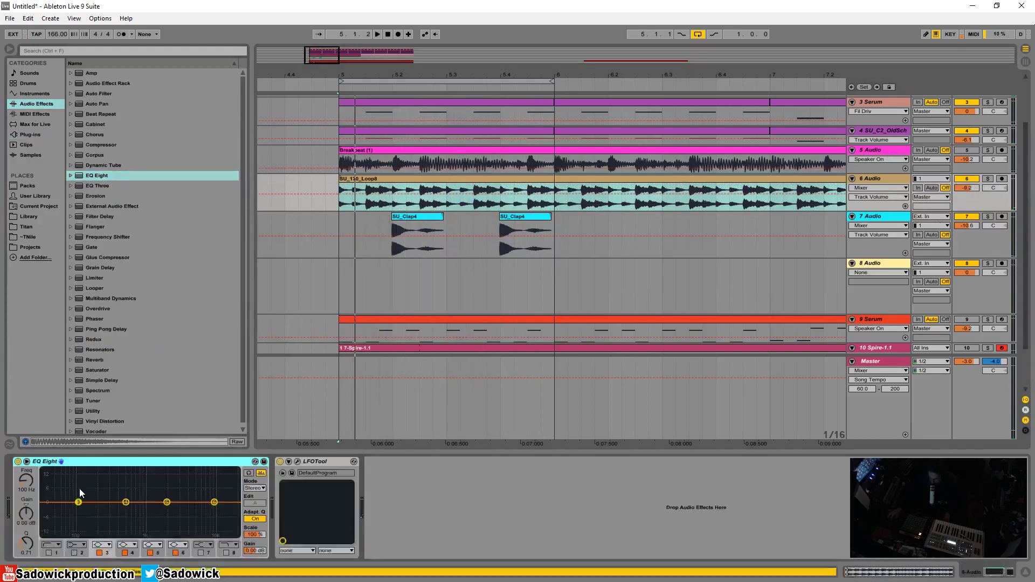
{"action": "left_click_drag", "start_coordinate": [122, 509], "coordinate": [116, 512]}
{"action": "key", "text": "space"}
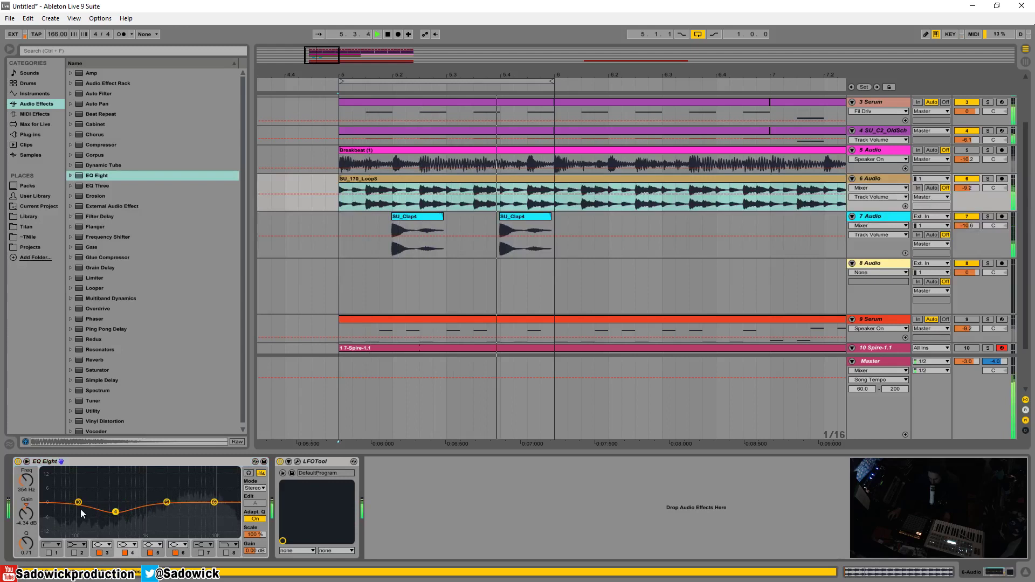
Enable the low-cut filter near 510 Hz in the loop's EQ Eight and lower band 5 to about -3.1 dB
{"action": "key", "text": "space"}
{"action": "left_click", "coordinate": [49, 554]}
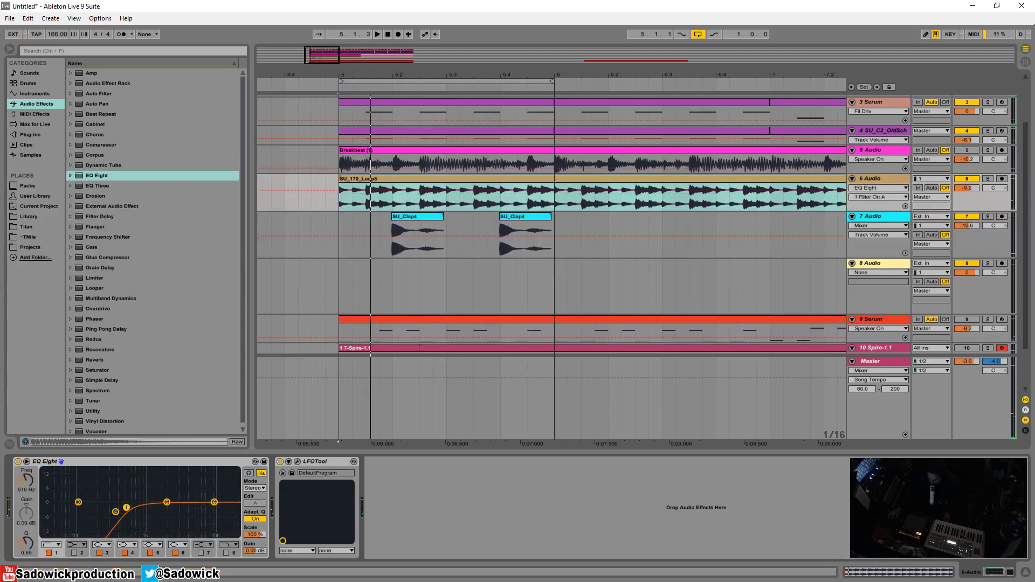
{"action": "key", "text": "space"}
{"action": "left_click_drag", "start_coordinate": [126, 507], "coordinate": [165, 509]}
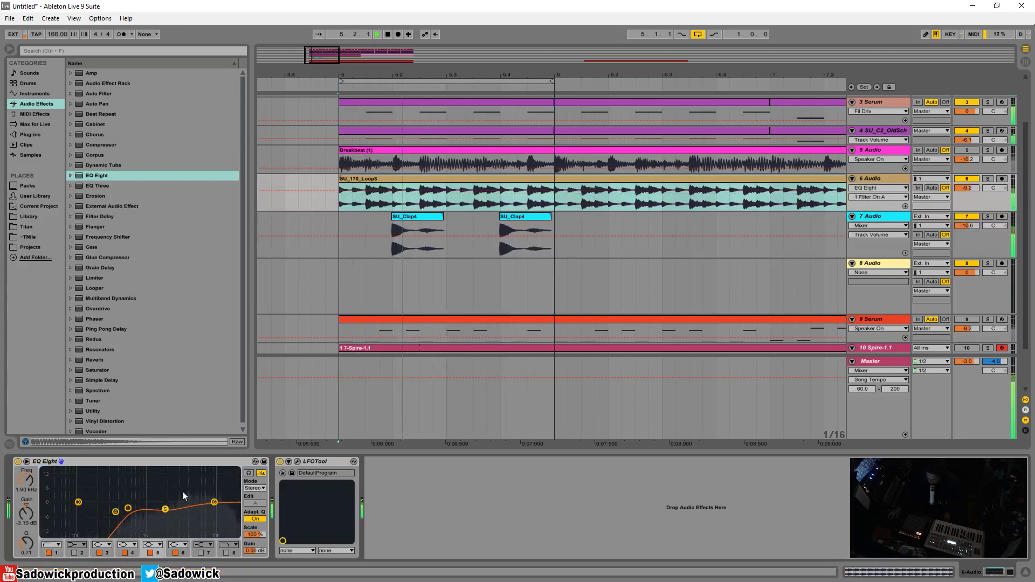
Switch on the breakbeat track and solo it to hear it in isolation
{"action": "left_click", "coordinate": [968, 150]}
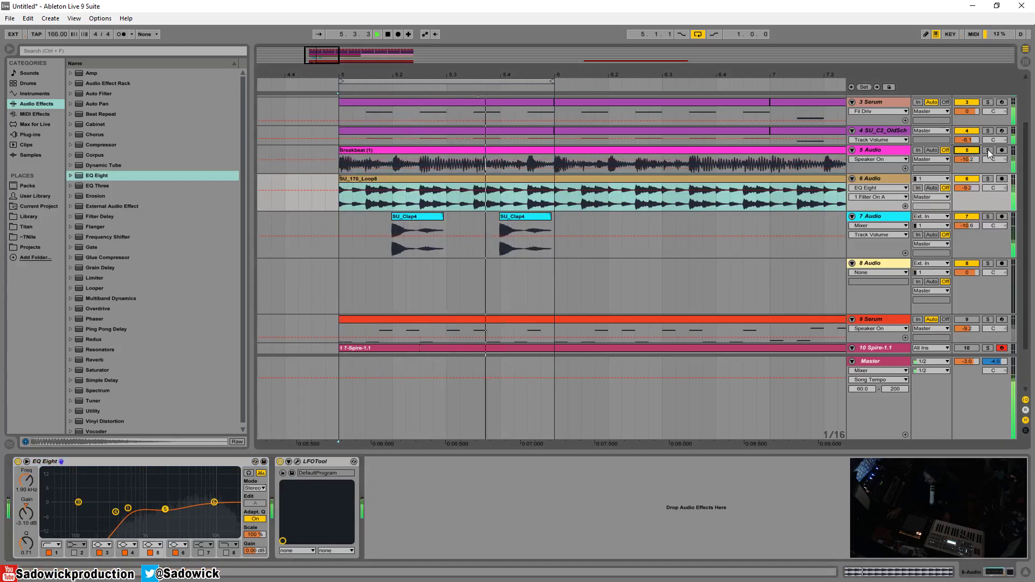
{"action": "left_click_drag", "start_coordinate": [981, 167], "coordinate": [981, 176]}
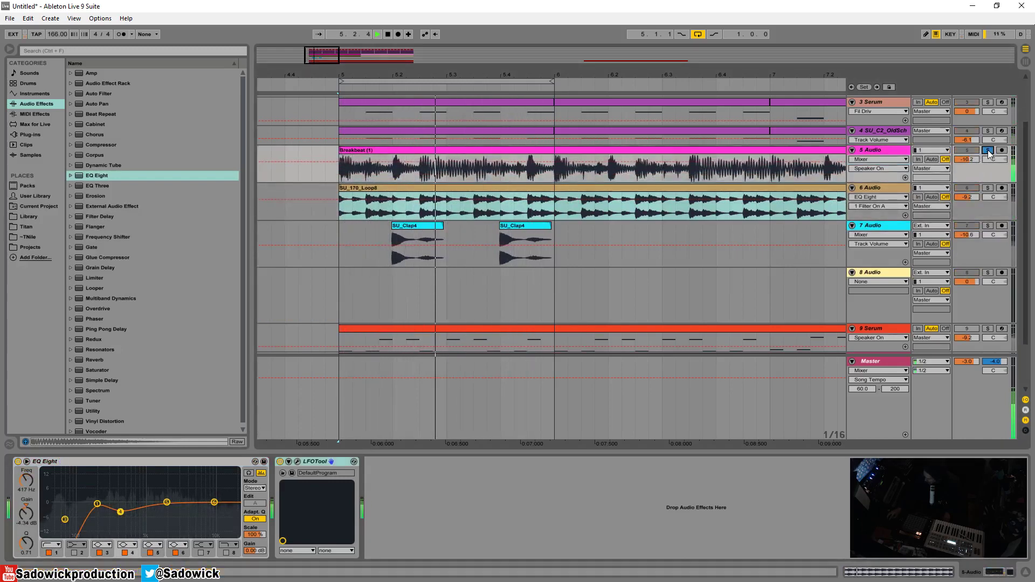
{"action": "scroll", "coordinate": [977, 172], "scroll_direction": "up", "scroll_amount": 3}
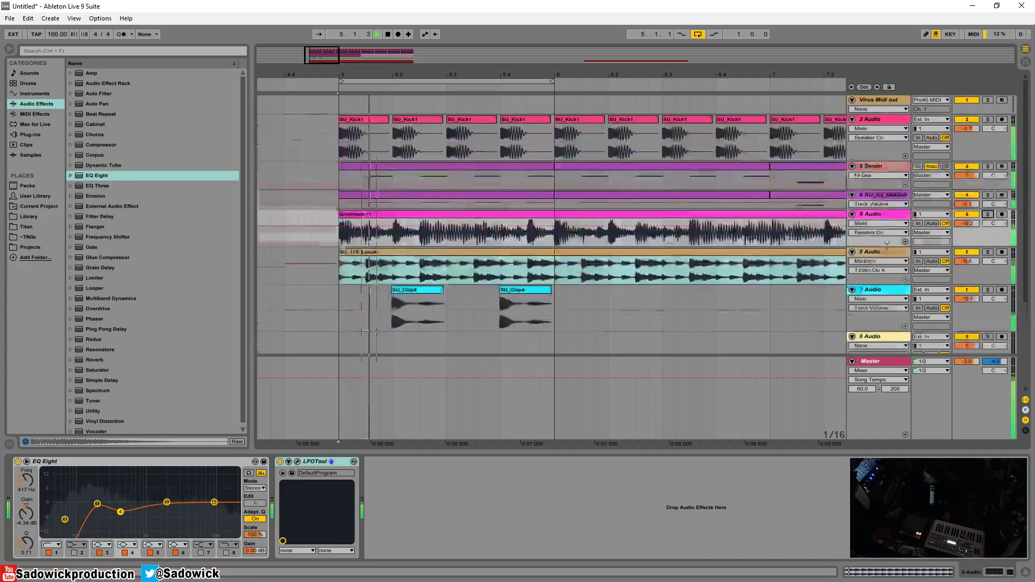
Solo the SU_C2_OldSchoolBass track and add Ping Pong Delay after its EQ Eight with Dry/Wet at 23%
{"action": "left_click", "coordinate": [988, 195]}
{"action": "left_click_drag", "start_coordinate": [969, 209], "coordinate": [969, 227]}
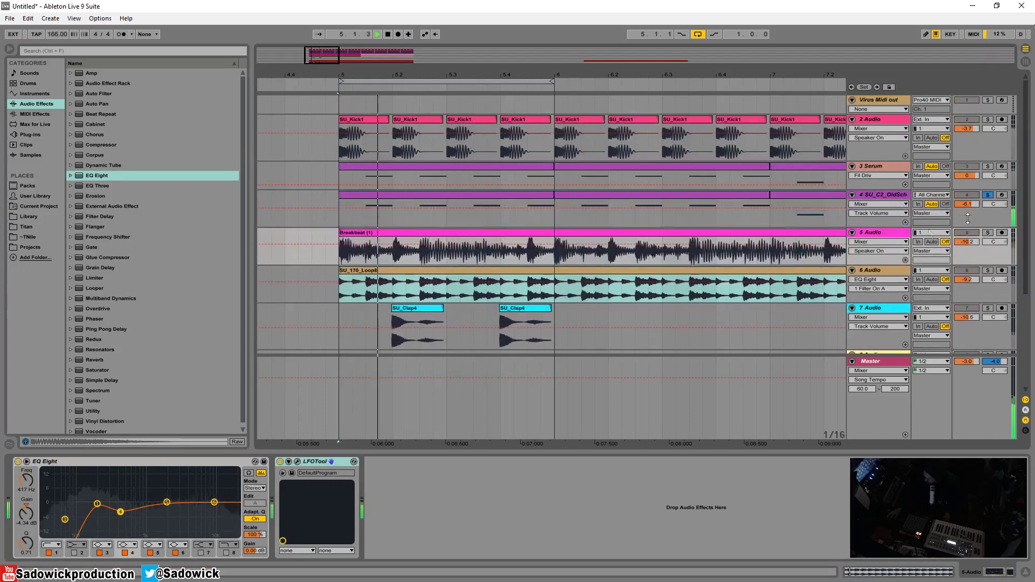
{"action": "left_click", "coordinate": [882, 195]}
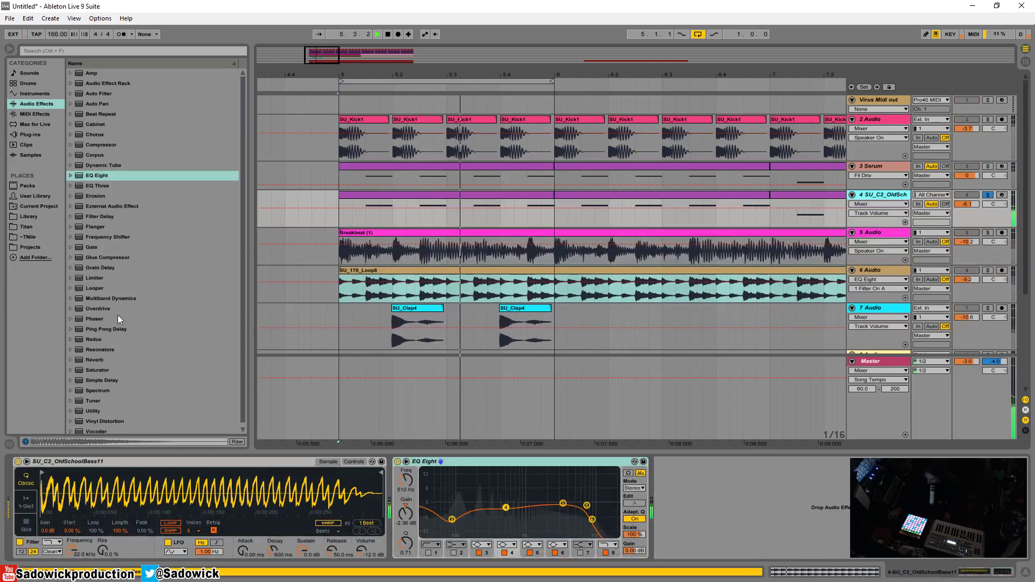
{"action": "left_click_drag", "start_coordinate": [115, 329], "coordinate": [688, 504]}
{"action": "left_click_drag", "start_coordinate": [708, 541], "coordinate": [708, 561]}
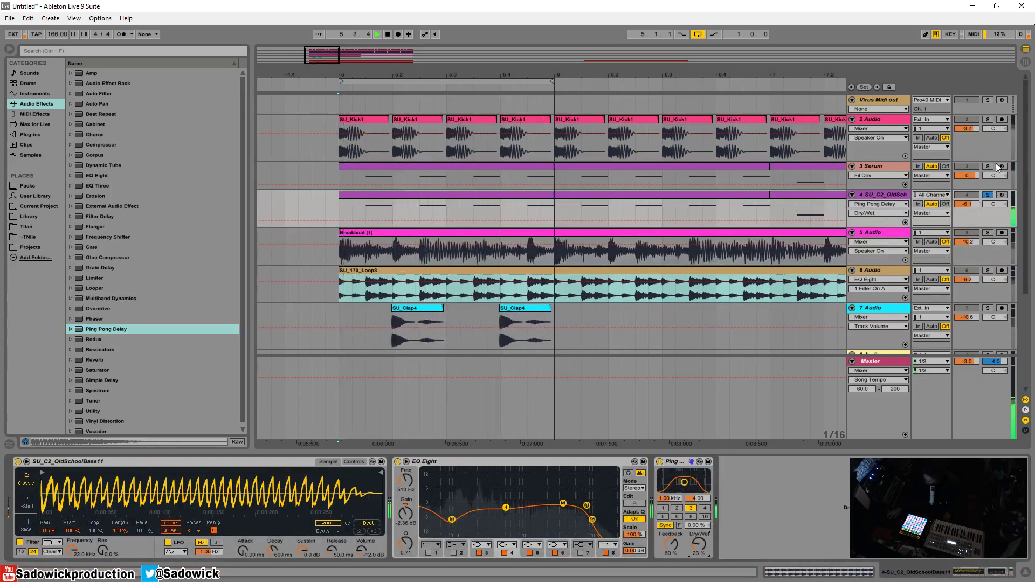
Solo the kick track and add EQ Eight, cutting about 13.3 dB at 187 Hz with Q 1.01 and about 3.6 dB at 601 Hz
{"action": "left_click", "coordinate": [988, 120]}
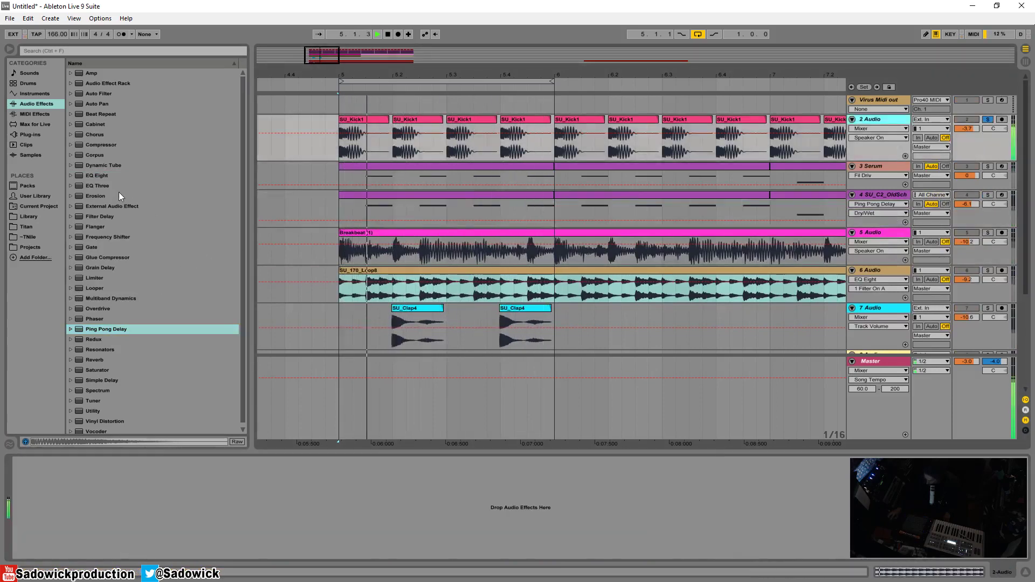
{"action": "left_click_drag", "start_coordinate": [98, 175], "coordinate": [215, 463]}
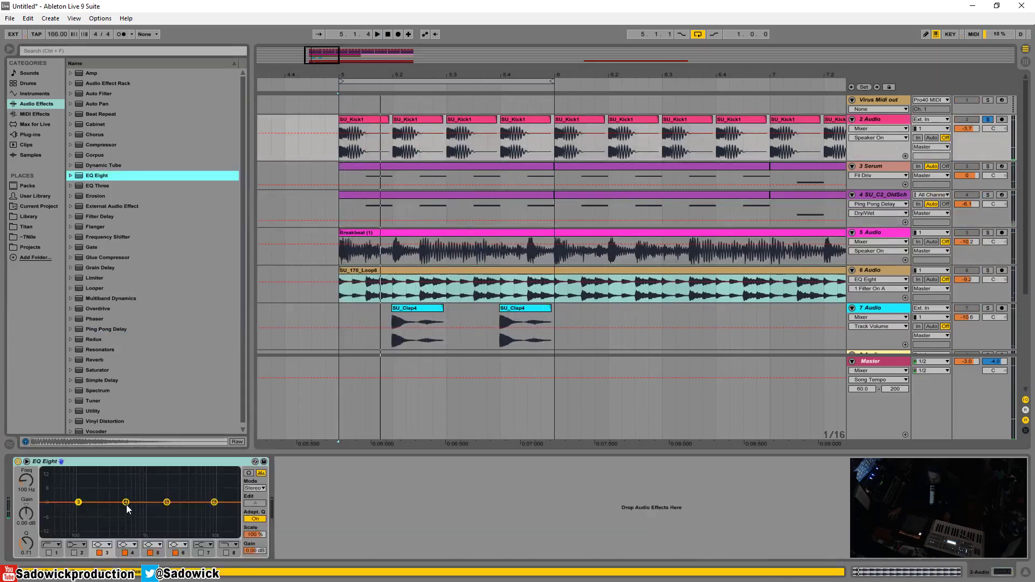
{"action": "left_click_drag", "start_coordinate": [126, 503], "coordinate": [95, 535]}
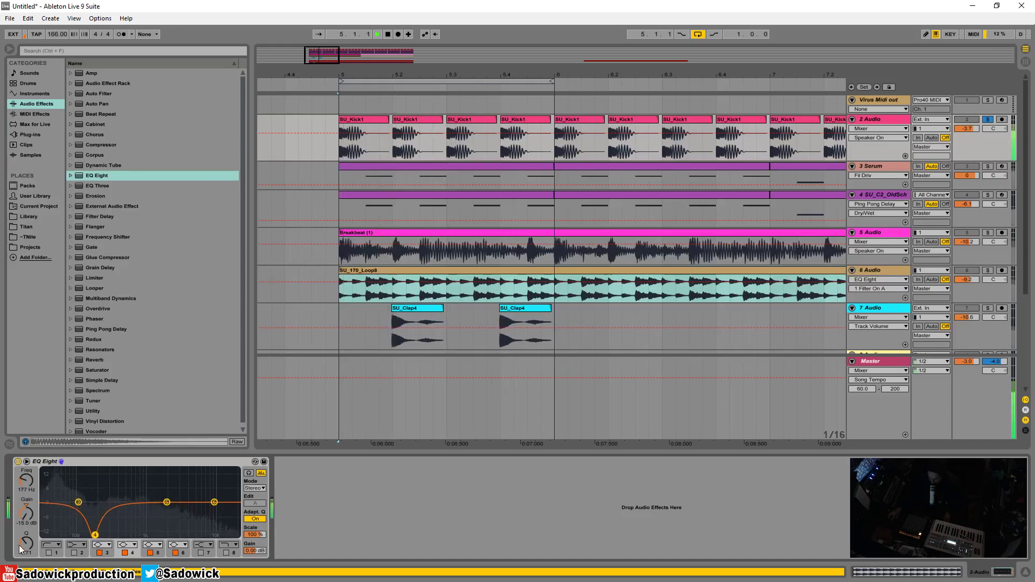
{"action": "left_click_drag", "start_coordinate": [25, 544], "coordinate": [25, 537]}
{"action": "left_click_drag", "start_coordinate": [95, 535], "coordinate": [98, 531]}
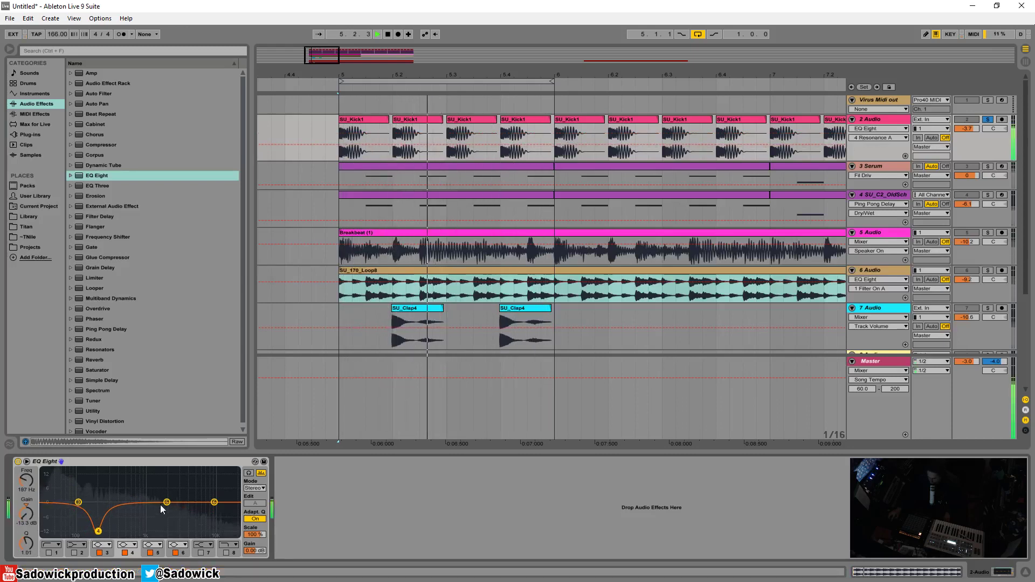
{"action": "left_click_drag", "start_coordinate": [166, 502], "coordinate": [131, 510]}
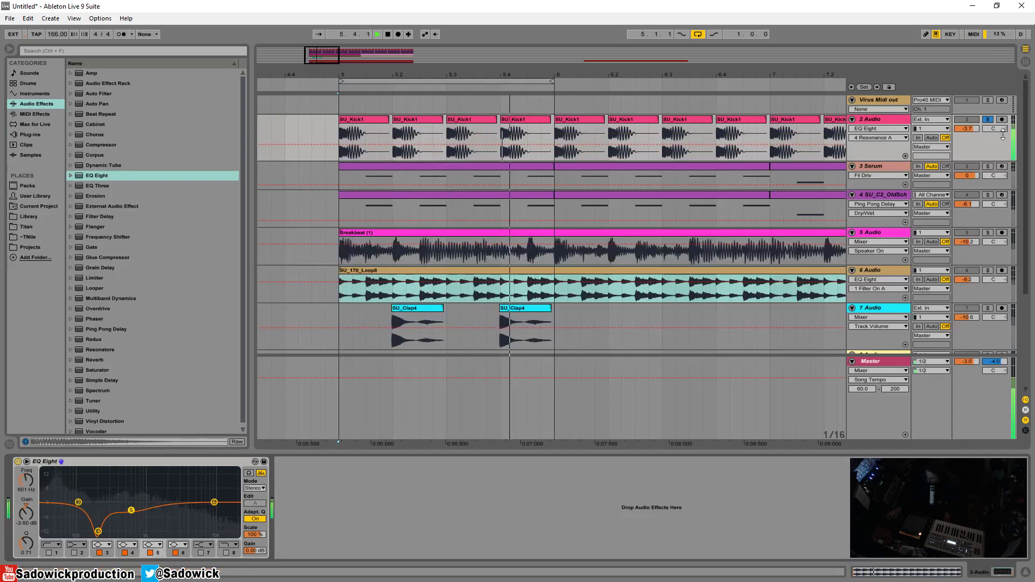
Mute the breakbeat, lower the SU_170_Loop8 track to -11.0 dB, and pan that loop 7R and the clap track 5L
{"action": "scroll", "coordinate": [916, 264], "scroll_direction": "down", "scroll_amount": 3}
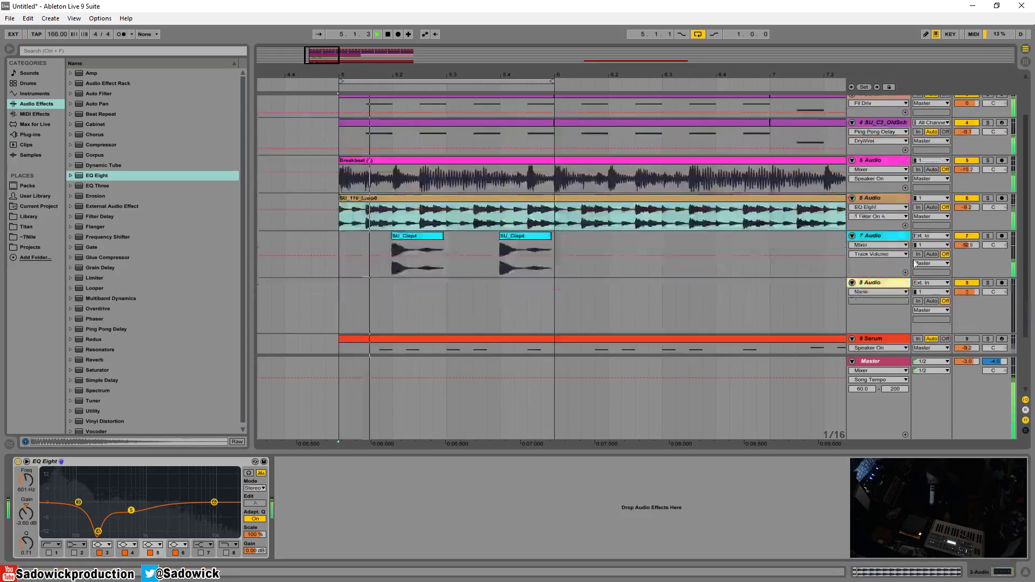
{"action": "left_click", "coordinate": [970, 168]}
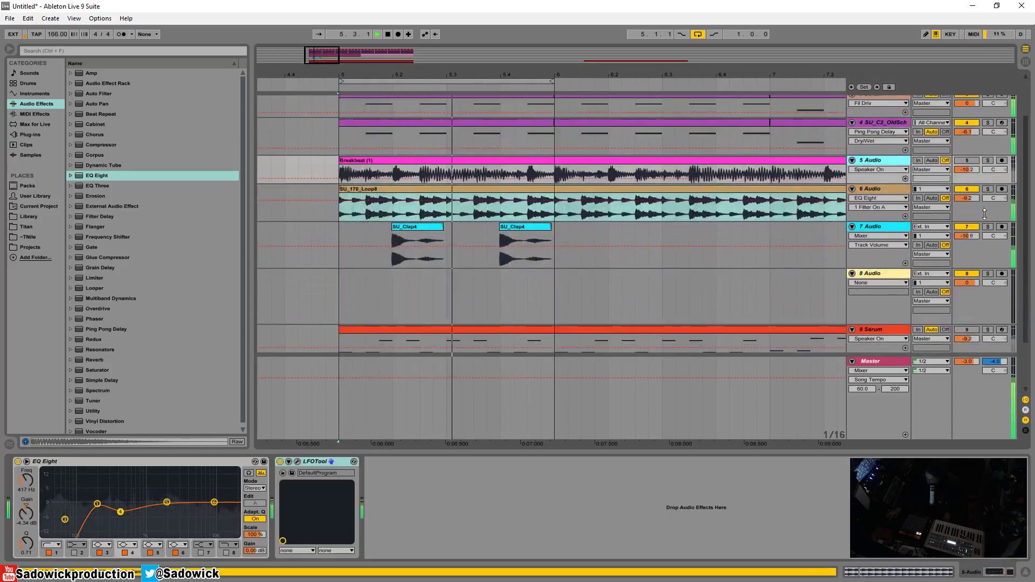
{"action": "left_click", "coordinate": [985, 294]}
{"action": "left_click_drag", "start_coordinate": [985, 214], "coordinate": [993, 195]}
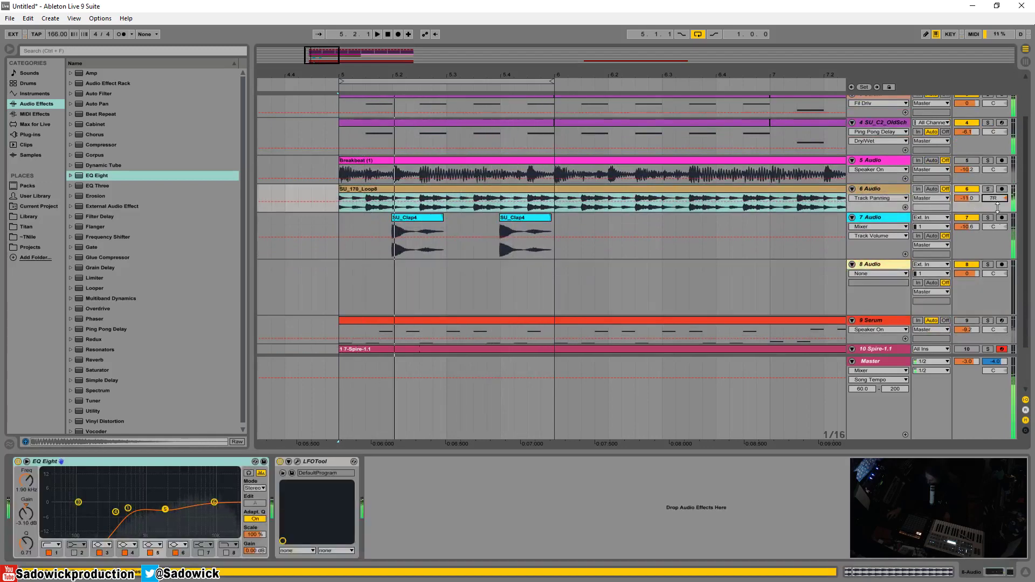
Insert a new audio track below the empty track 8
{"action": "right_click", "coordinate": [998, 298]}
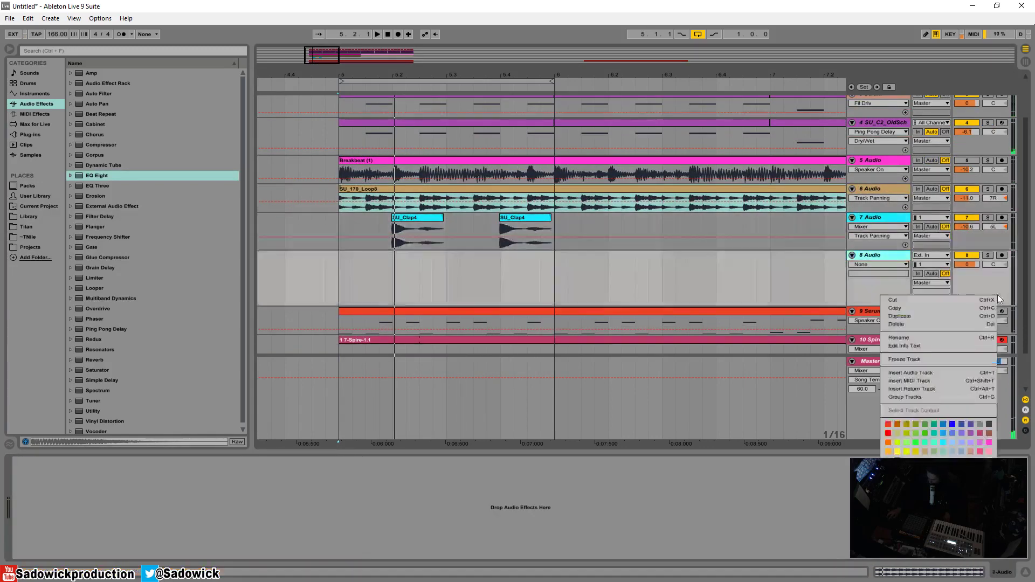
{"action": "left_click", "coordinate": [909, 374]}
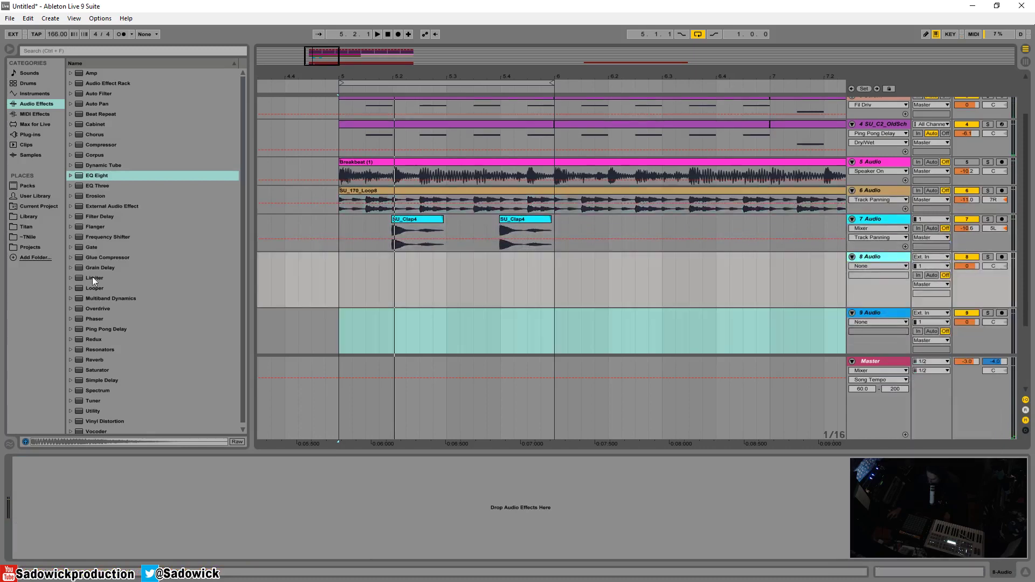
Browse the Library to SU_OLD_SCHOOL_STABS in the Monster Sounds hardcore pack and audition SU_OldSchoolStab 1
{"action": "left_click", "coordinate": [27, 217]}
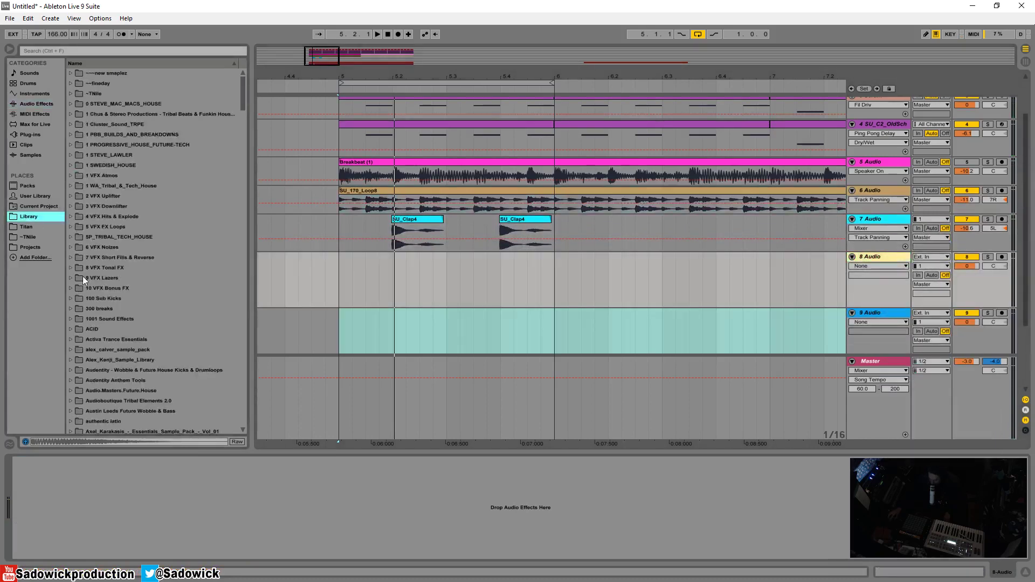
{"action": "left_click_drag", "start_coordinate": [241, 86], "coordinate": [236, 222]}
{"action": "left_click", "coordinate": [77, 249]}
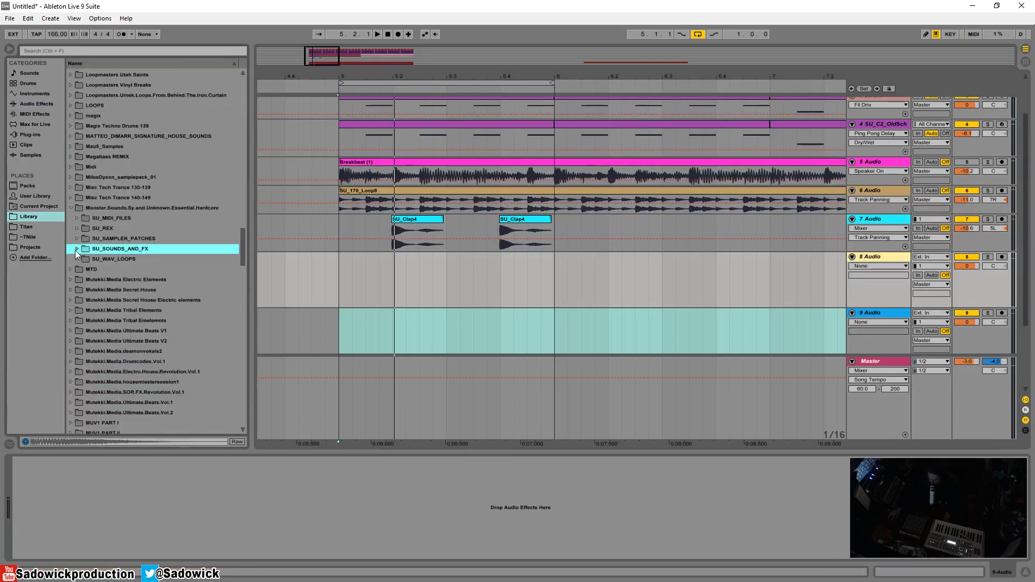
{"action": "left_click", "coordinate": [76, 249]}
{"action": "left_click", "coordinate": [85, 269]}
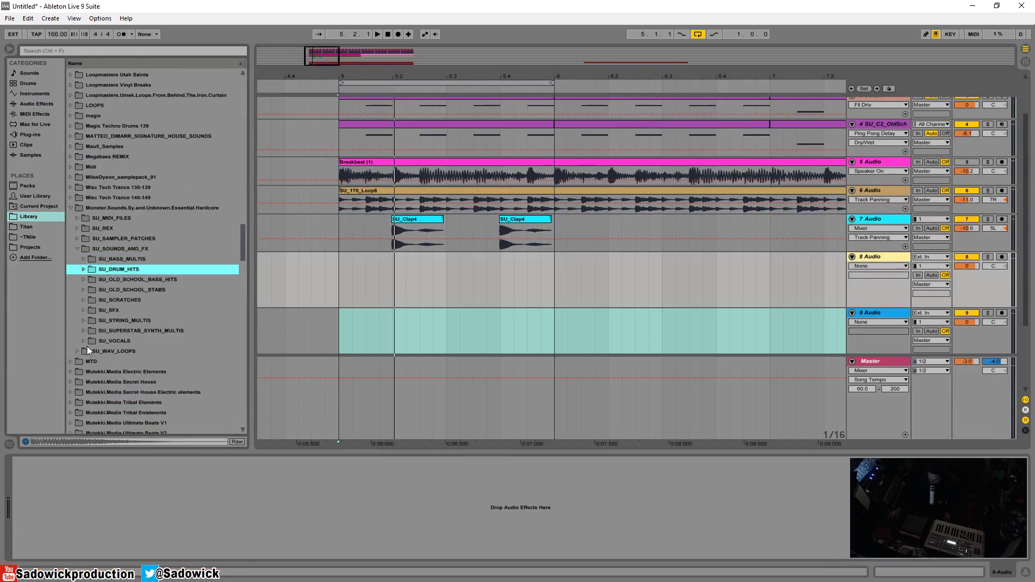
{"action": "left_click", "coordinate": [83, 290]}
{"action": "left_click", "coordinate": [120, 300]}
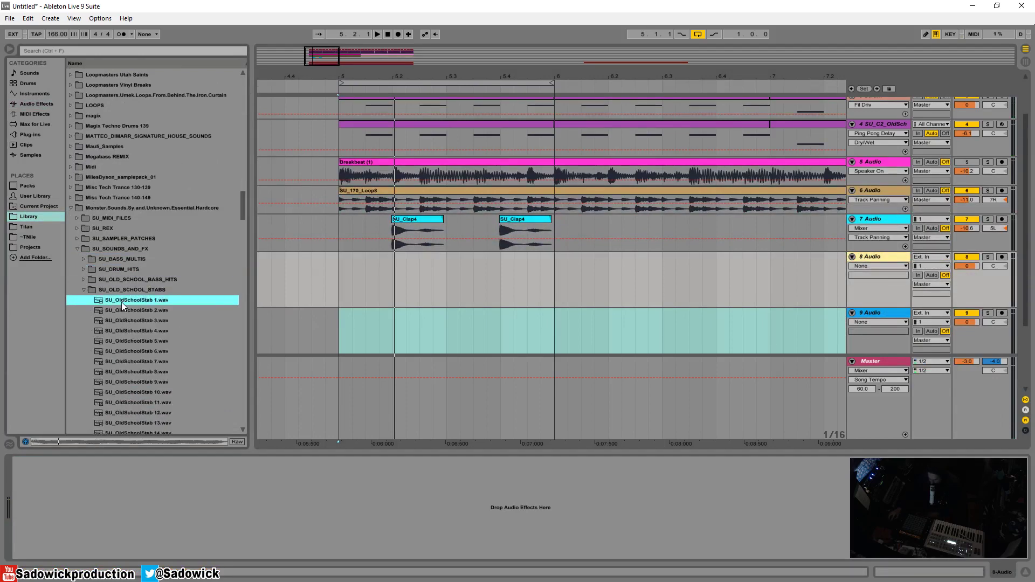
Audition the samples in SU_OLD_SCHOOL_STABS one after another, from SU_OldSchoolStab 2 past number 35
{"action": "key", "text": "Down"}
{"action": "key", "text": "Down"}
{"action": "key", "text": "Down"}
{"action": "key", "text": "Down"}
{"action": "key", "text": "Down"}
{"action": "key", "text": "Down"}
{"action": "key", "text": "Down"}
{"action": "key", "text": "Down"}
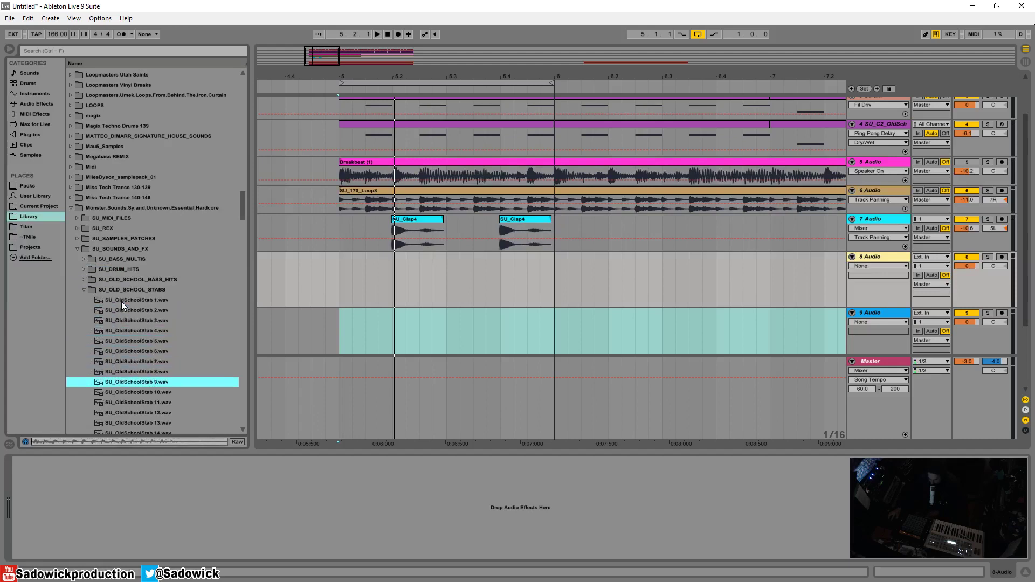
{"action": "key", "text": "Down"}
{"action": "key", "text": "Down"}
{"action": "key", "text": "Down"}
{"action": "key", "text": "Down"}
{"action": "key", "text": "Down"}
{"action": "key", "text": "Up"}
{"action": "key", "text": "Up"}
{"action": "key", "text": "Up"}
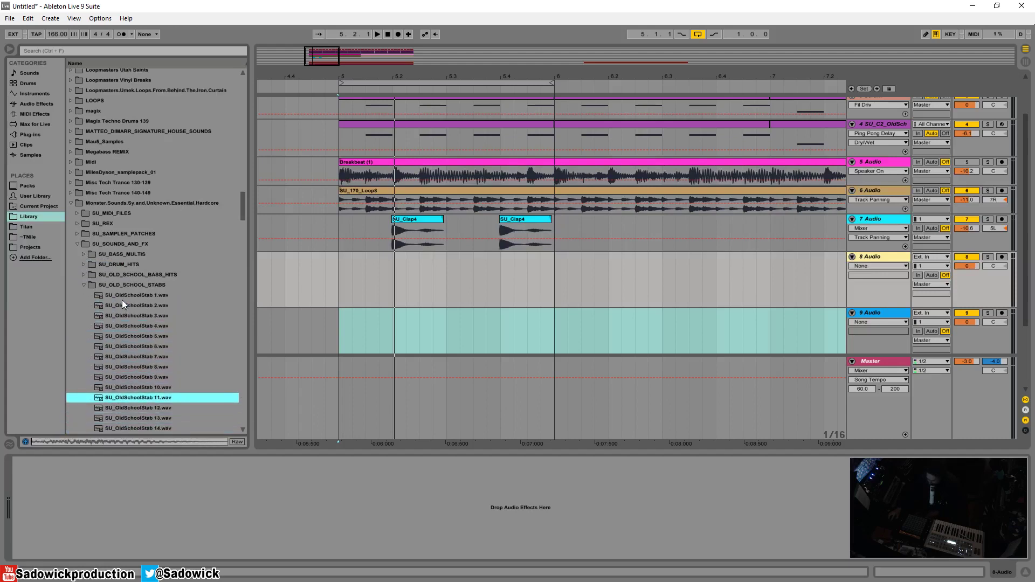
{"action": "key", "text": "Up"}
{"action": "key", "text": "Down"}
{"action": "key", "text": "Down"}
{"action": "key", "text": "Down"}
{"action": "key", "text": "Down"}
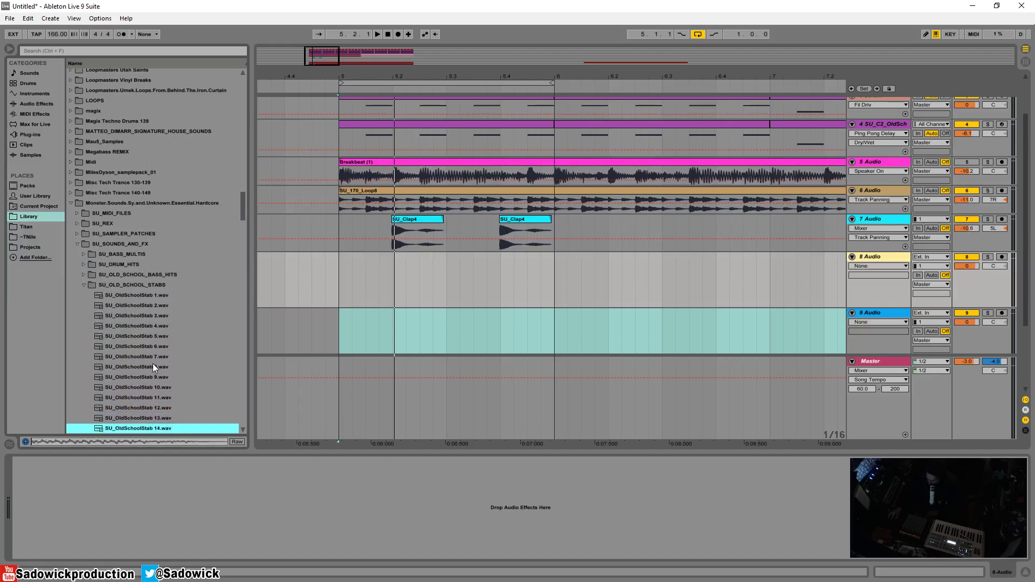
{"action": "key", "text": "Down"}
{"action": "key", "text": "Down"}
{"action": "key", "text": "Down"}
{"action": "key", "text": "Down"}
{"action": "key", "text": "Down"}
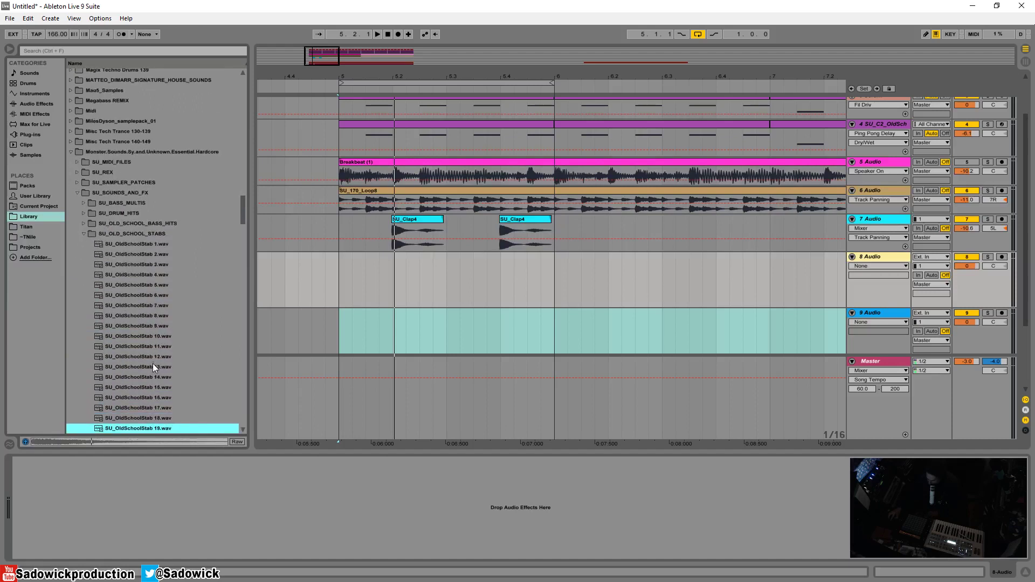
{"action": "key", "text": "Down"}
{"action": "key", "text": "Down"}
{"action": "key", "text": "Down"}
{"action": "key", "text": "Down"}
{"action": "key", "text": "Down"}
{"action": "key", "text": "Down"}
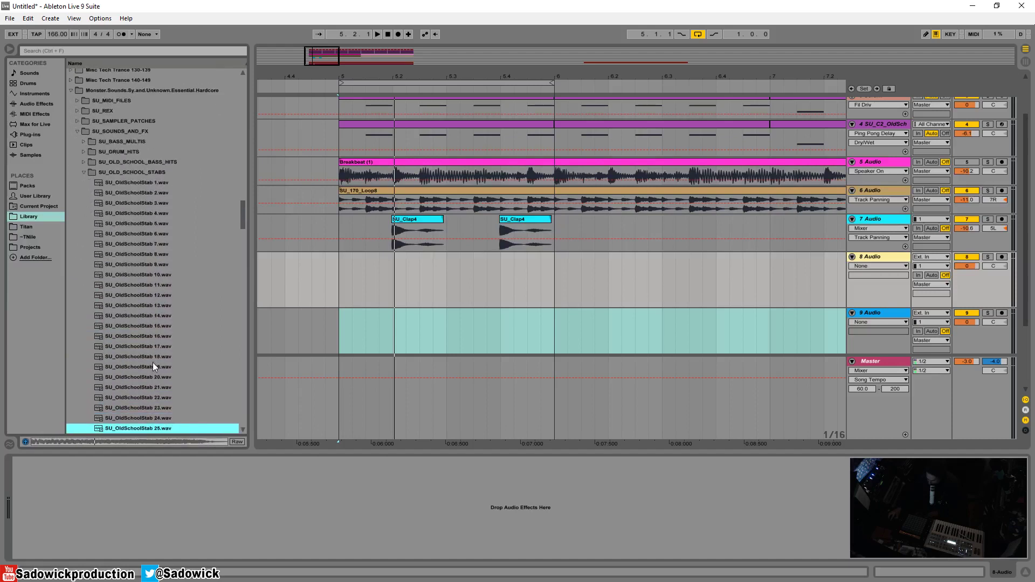
{"action": "key", "text": "Down"}
{"action": "key", "text": "Down"}
{"action": "key", "text": "Down"}
{"action": "key", "text": "Down"}
{"action": "key", "text": "Down"}
{"action": "key", "text": "Down"}
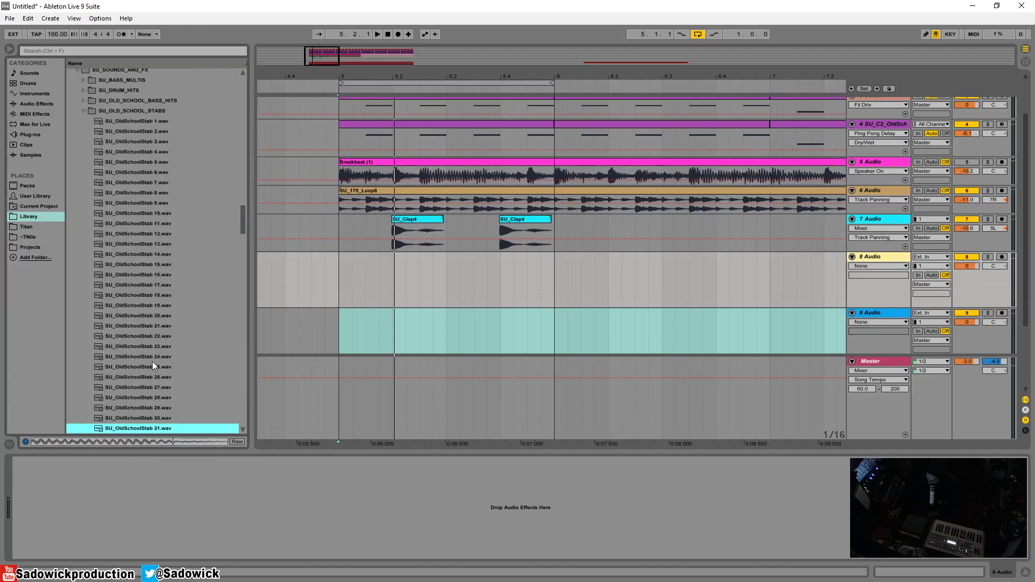
{"action": "key", "text": "Down"}
{"action": "key", "text": "Down"}
{"action": "key", "text": "Down"}
{"action": "key", "text": "Down"}
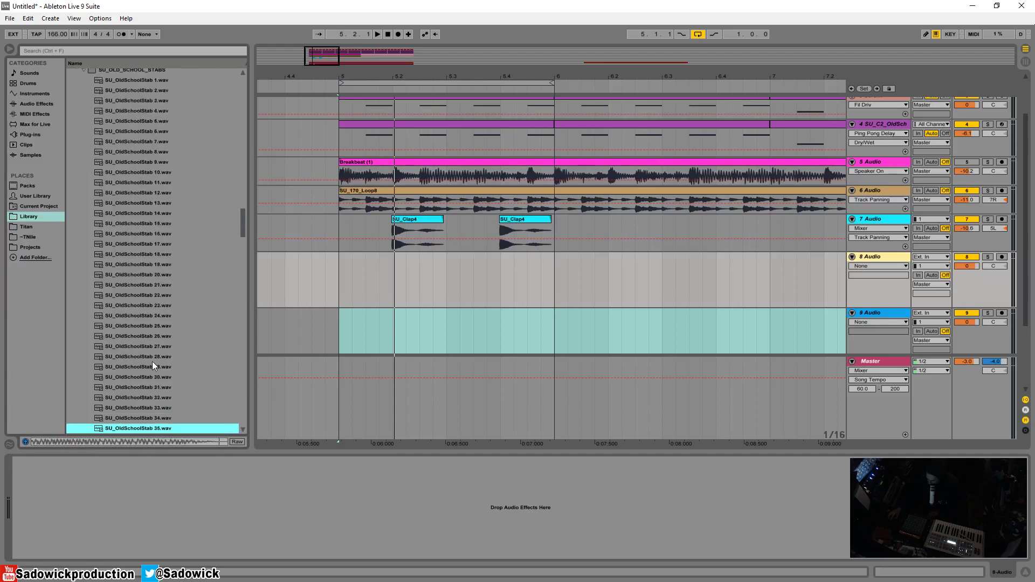
{"action": "key", "text": "Down"}
{"action": "key", "text": "Down"}
{"action": "key", "text": "Down"}
{"action": "key", "text": "Down"}
{"action": "key", "text": "Down"}
{"action": "key", "text": "Down"}
{"action": "key", "text": "Down"}
Skip further down the old-school stab samples and audition those around SU_OldSchoolStab 50 to 57
{"action": "left_click_drag", "start_coordinate": [241, 228], "coordinate": [247, 266]}
{"action": "key", "text": "Down"}
{"action": "key", "text": "Down"}
{"action": "key", "text": "Down"}
{"action": "key", "text": "Down"}
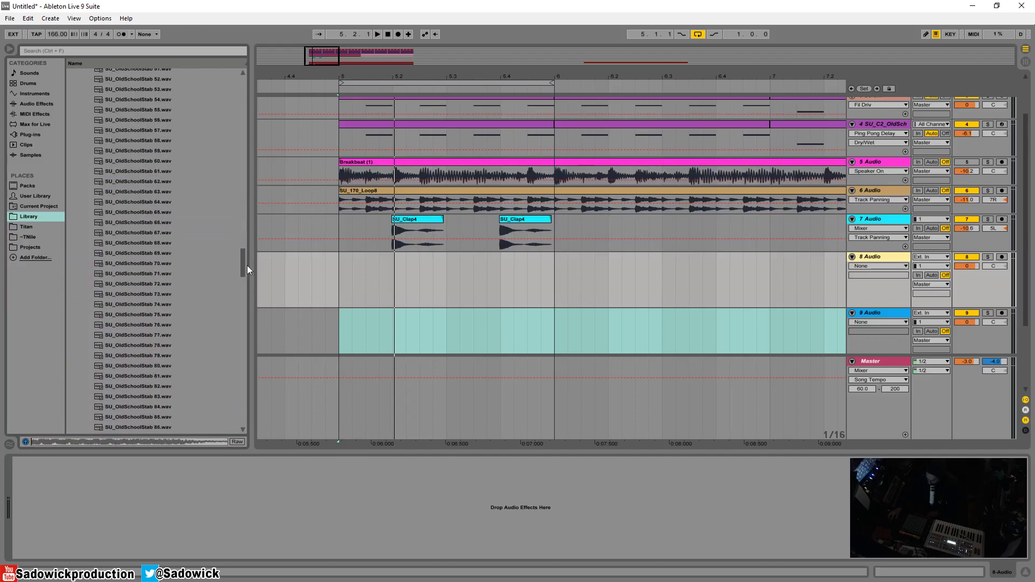
{"action": "key", "text": "Down"}
{"action": "key", "text": "Down"}
{"action": "key", "text": "Down"}
{"action": "key", "text": "Down"}
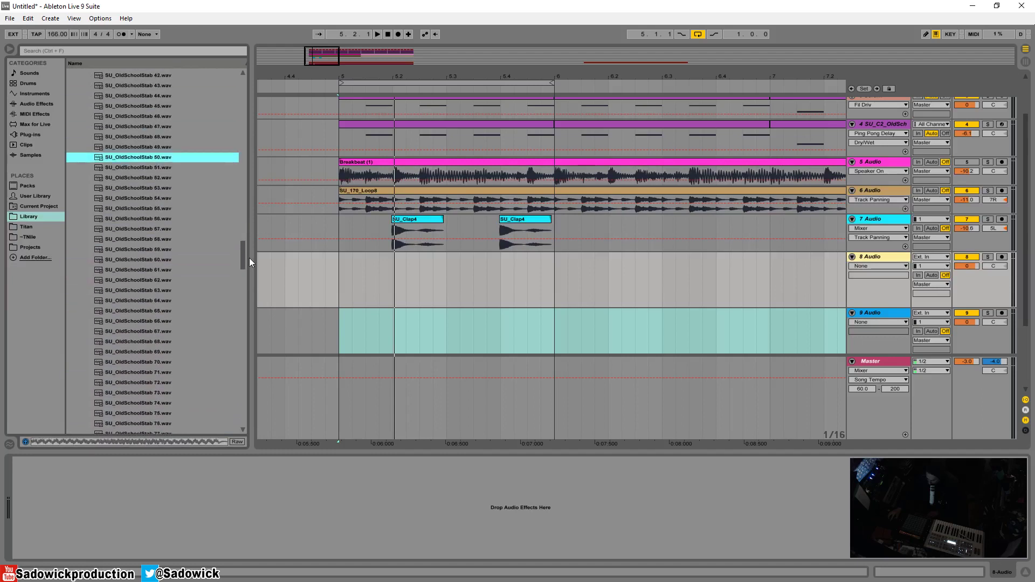
{"action": "key", "text": "Down"}
{"action": "key", "text": "Down"}
{"action": "key", "text": "Down"}
{"action": "key", "text": "Up"}
{"action": "key", "text": "Up"}
{"action": "key", "text": "Down"}
{"action": "key", "text": "Down"}
{"action": "key", "text": "Down"}
{"action": "key", "text": "Down"}
{"action": "key", "text": "Down"}
{"action": "key", "text": "Down"}
{"action": "key", "text": "Down"}
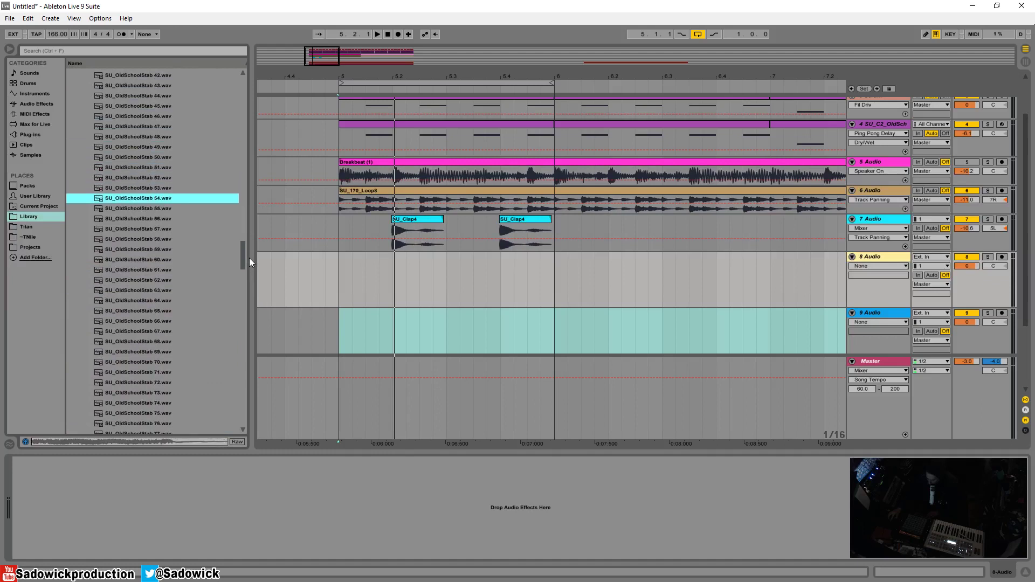
{"action": "key", "text": "Up"}
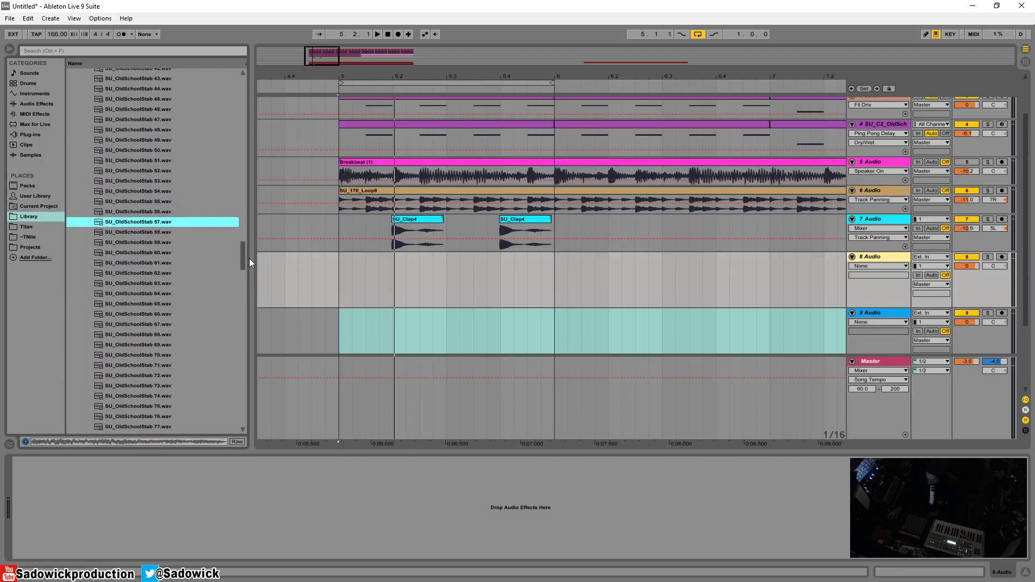
Collapse the SU_OLD_SCHOOL_STABS folder and open SU_STAB_LOOPS inside SU_WAV_LOOPS of the hardcore pack
{"action": "left_click_drag", "start_coordinate": [249, 257], "coordinate": [251, 214]}
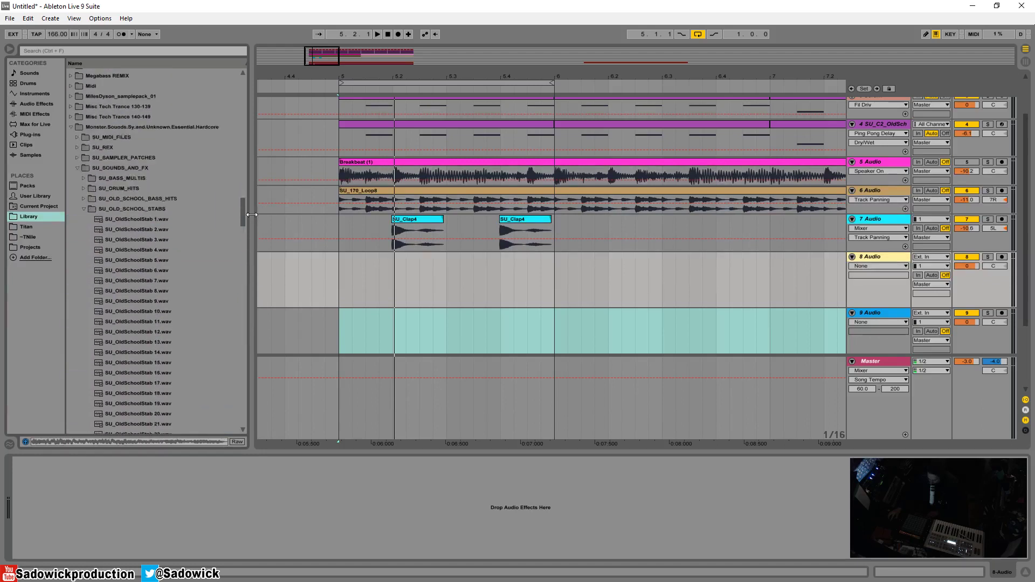
{"action": "left_click", "coordinate": [83, 210]}
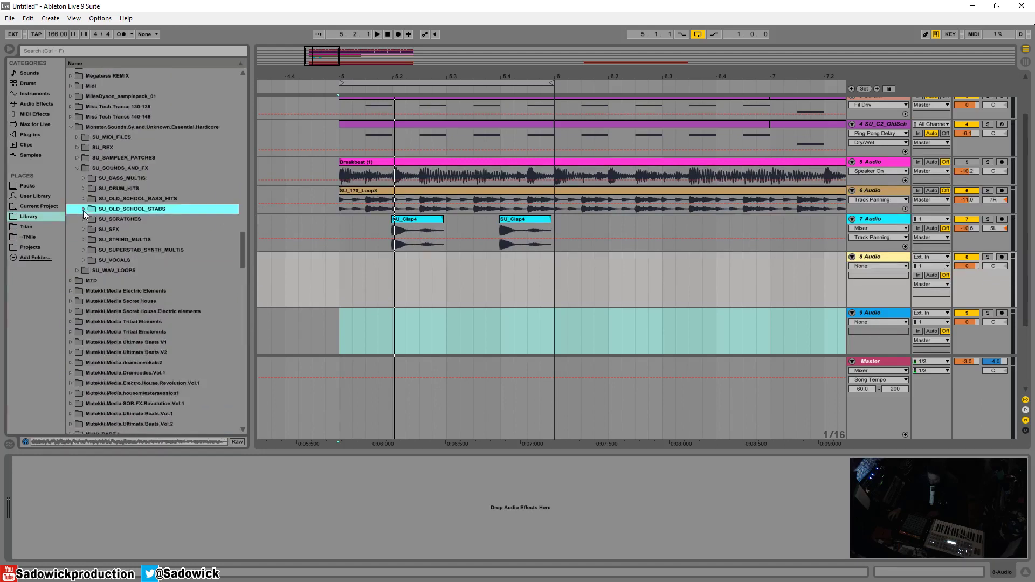
{"action": "left_click", "coordinate": [84, 261]}
{"action": "left_click", "coordinate": [85, 261]}
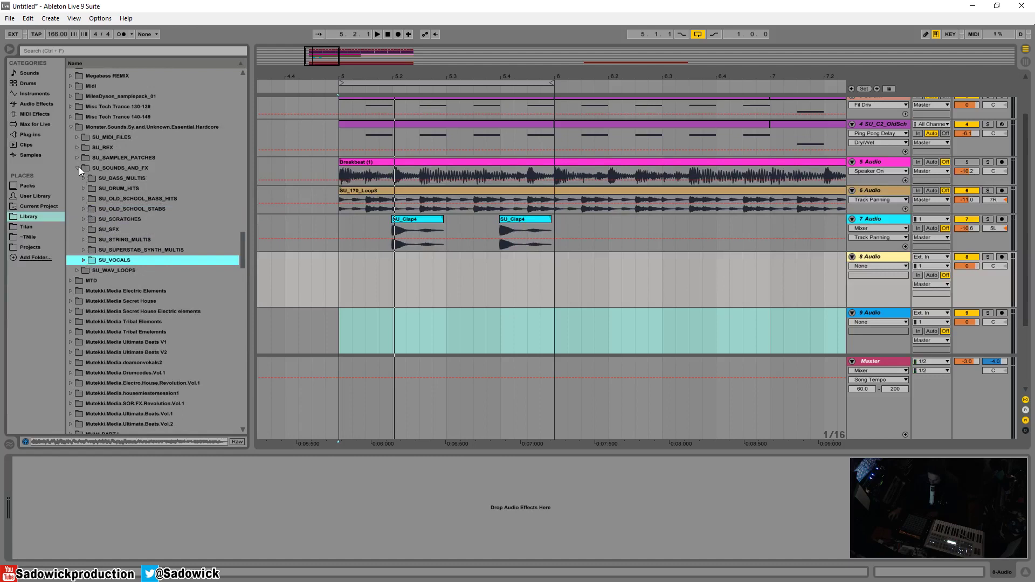
{"action": "left_click", "coordinate": [77, 270]}
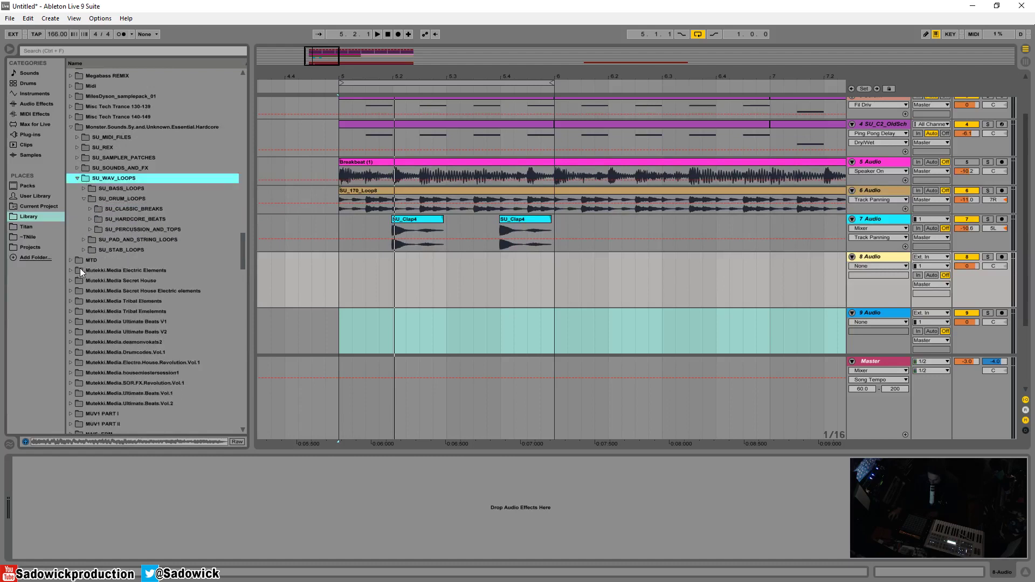
{"action": "left_click", "coordinate": [84, 199]}
{"action": "left_click", "coordinate": [83, 220]}
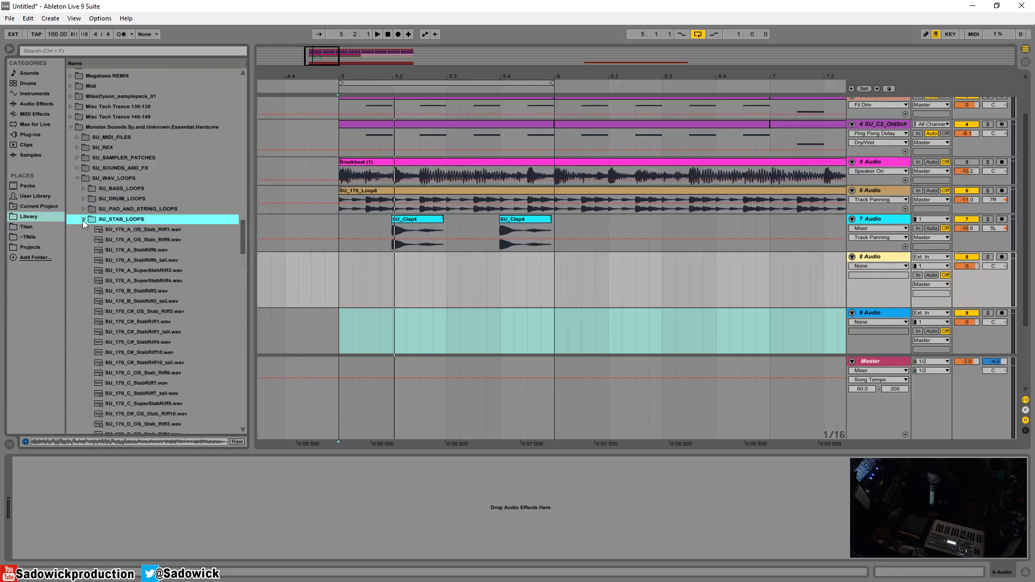
Audition several stab loops, including SU_170_A_OS_Stab_Riff1, SU_170_D_SuperStabRiff3, SU_170_A_SuperStabRiff2 and SU_170_A_SuperStabRiff4
{"action": "left_click", "coordinate": [140, 230]}
{"action": "scroll", "coordinate": [152, 234], "scroll_direction": "down", "scroll_amount": 3}
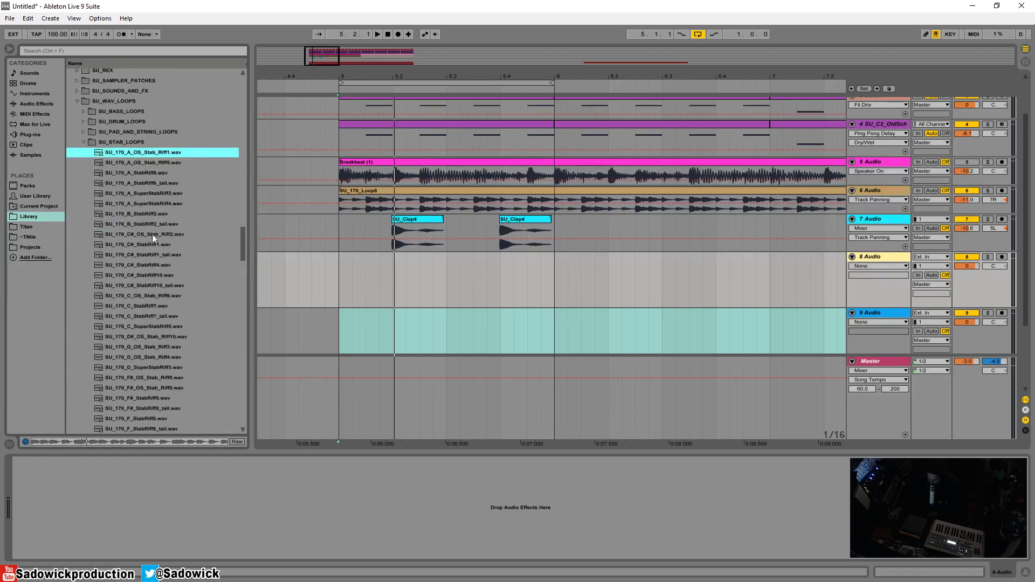
{"action": "scroll", "coordinate": [185, 266], "scroll_direction": "down", "scroll_amount": 2}
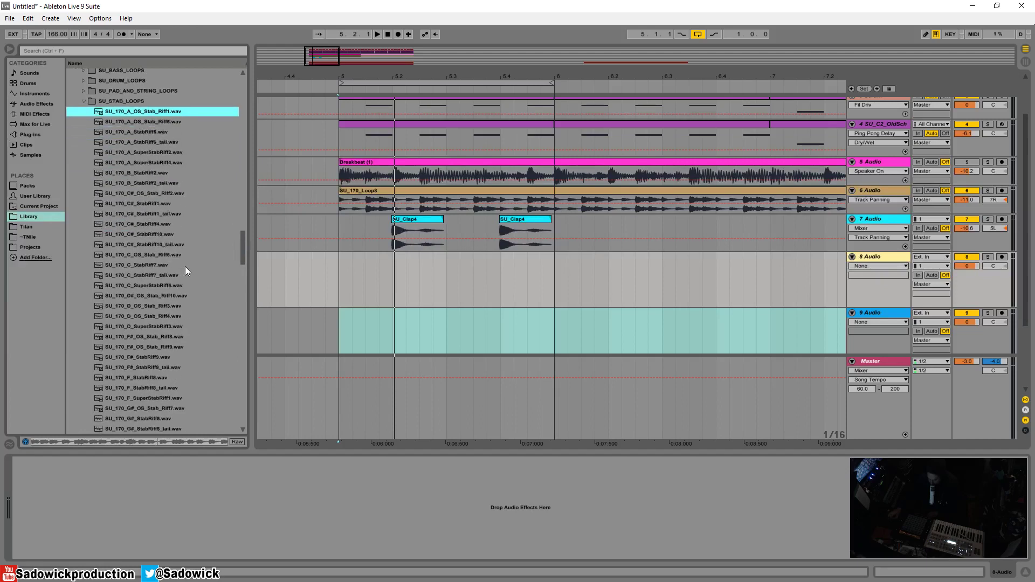
{"action": "left_click", "coordinate": [174, 267]}
{"action": "scroll", "coordinate": [174, 270], "scroll_direction": "down", "scroll_amount": 2}
{"action": "left_click", "coordinate": [164, 285]}
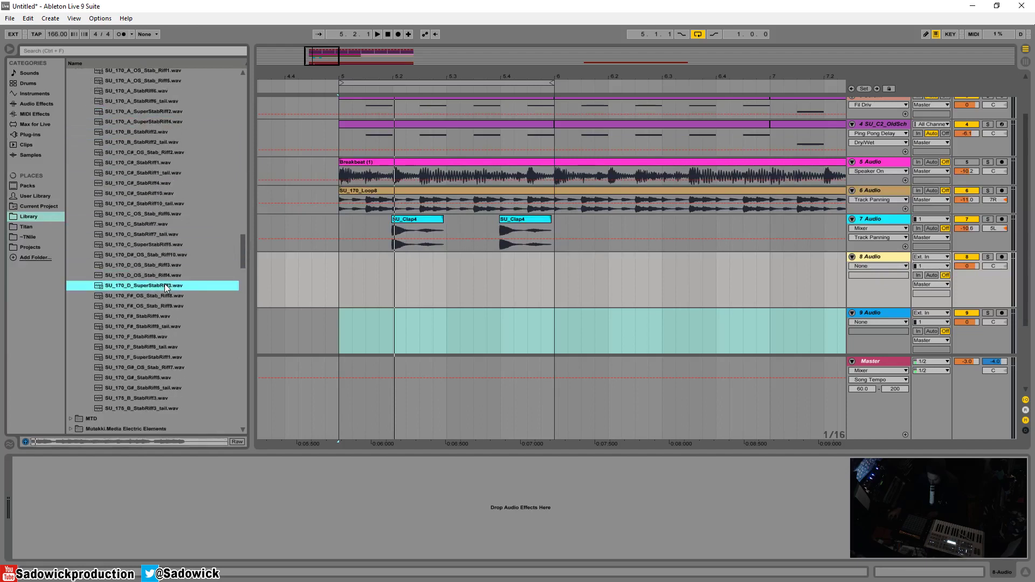
{"action": "scroll", "coordinate": [170, 205], "scroll_direction": "up", "scroll_amount": 1}
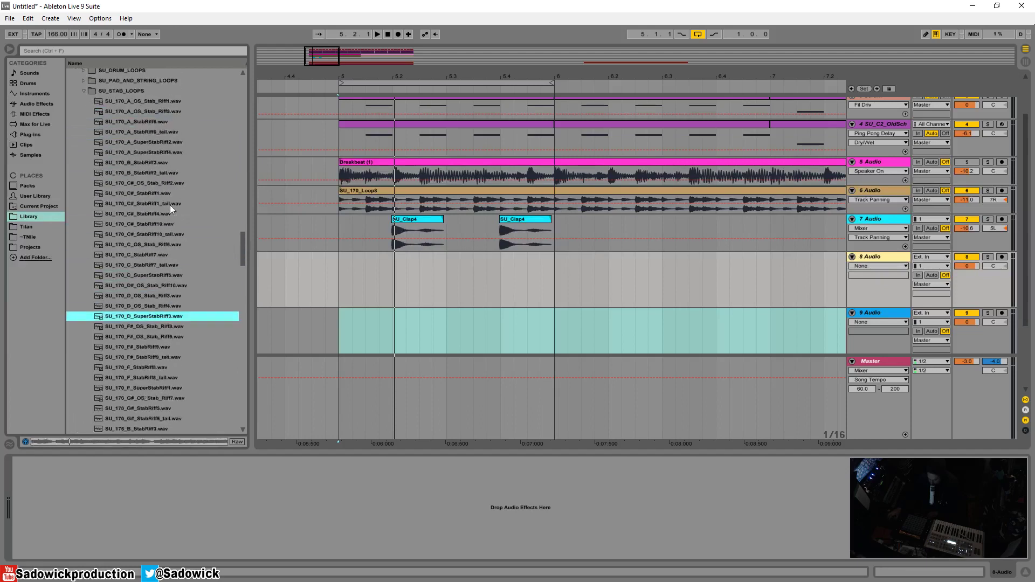
{"action": "left_click", "coordinate": [150, 141]}
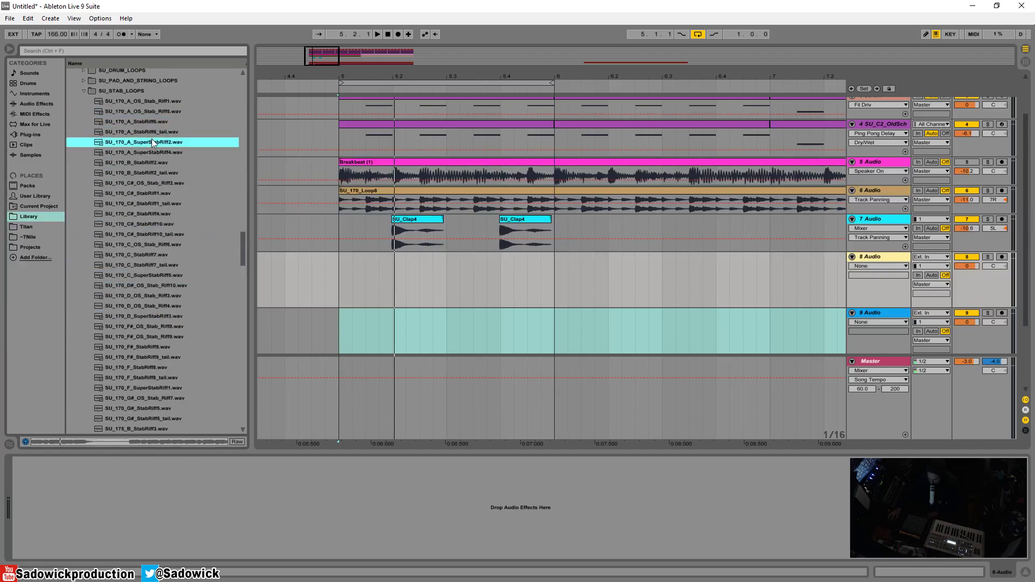
{"action": "key", "text": "Down"}
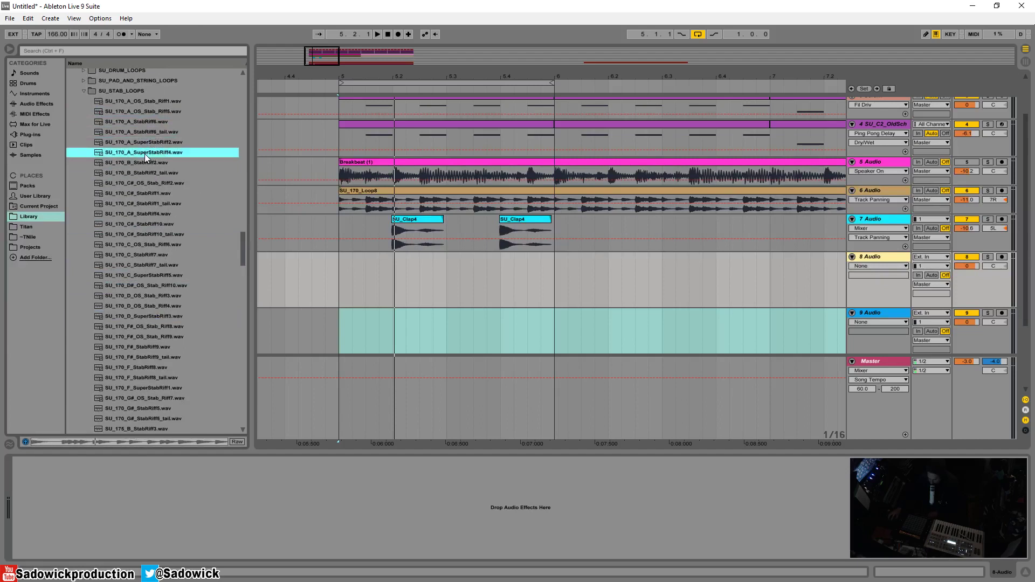
Place SU_170_A_SuperStabRiff4 on audio track 8 at bar 5 and delete everything after its first stab
{"action": "left_click_drag", "start_coordinate": [144, 154], "coordinate": [343, 276]}
{"action": "left_click_drag", "start_coordinate": [459, 289], "coordinate": [594, 289]}
{"action": "key", "text": "Delete"}
{"action": "left_click", "coordinate": [621, 256]}
{"action": "key", "text": "Delete"}
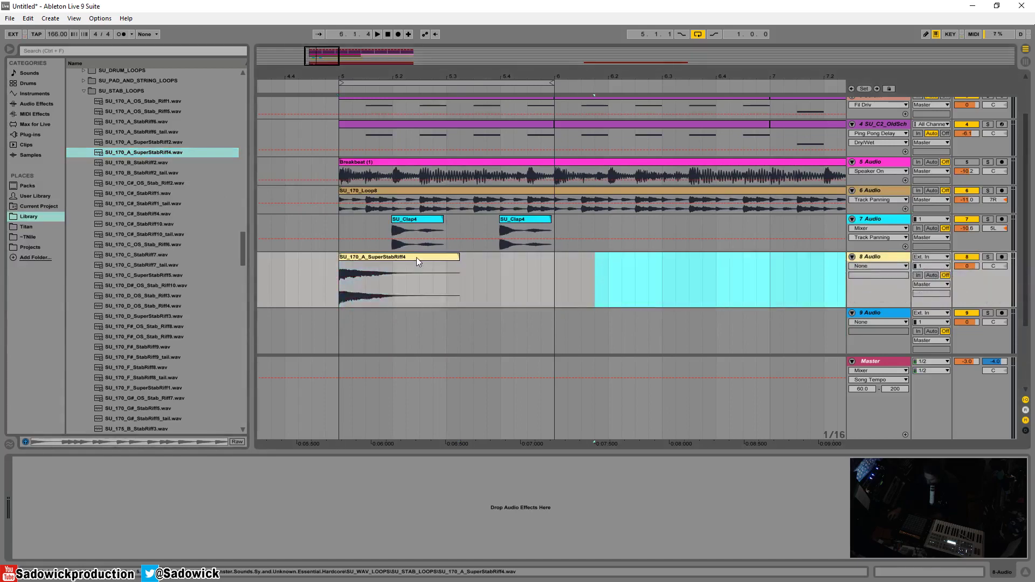
Play the stab with the loop and lower audio track 8 to -9.5 dB
{"action": "left_click", "coordinate": [419, 257]}
{"action": "key", "text": "space"}
{"action": "key", "text": "space"}
{"action": "key", "text": "space"}
{"action": "left_click_drag", "start_coordinate": [967, 266], "coordinate": [967, 286]}
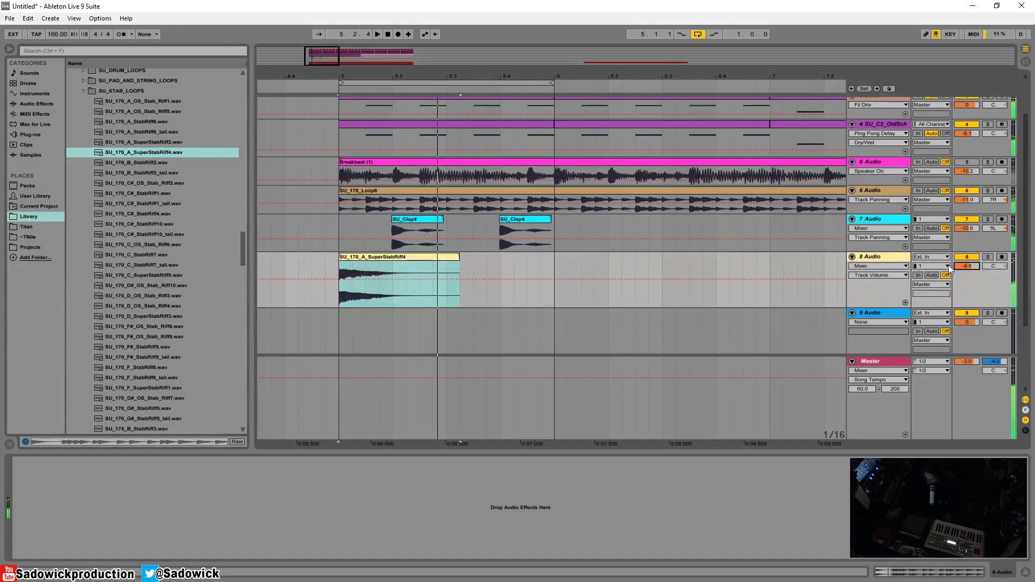
Retrigger the stab an eighth note after its start, let the repeat run to beat 5.3, and lower track 8 to -10.5 dB
{"action": "left_click_drag", "start_coordinate": [339, 302], "coordinate": [361, 297]}
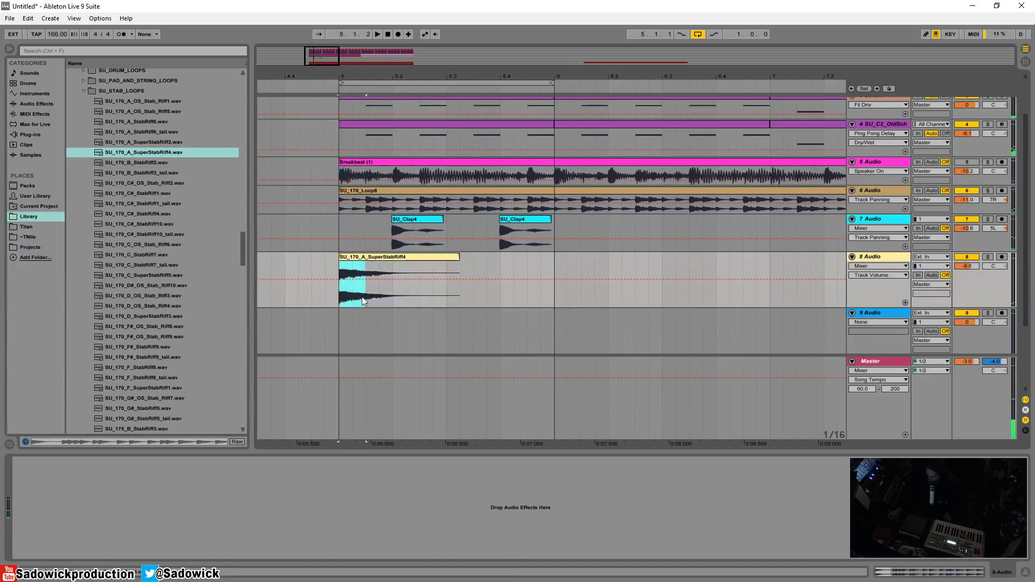
{"action": "key", "text": "ctrl+d"}
{"action": "left_click_drag", "start_coordinate": [394, 258], "coordinate": [445, 278]}
{"action": "key", "text": "space"}
{"action": "left_click", "coordinate": [347, 258]}
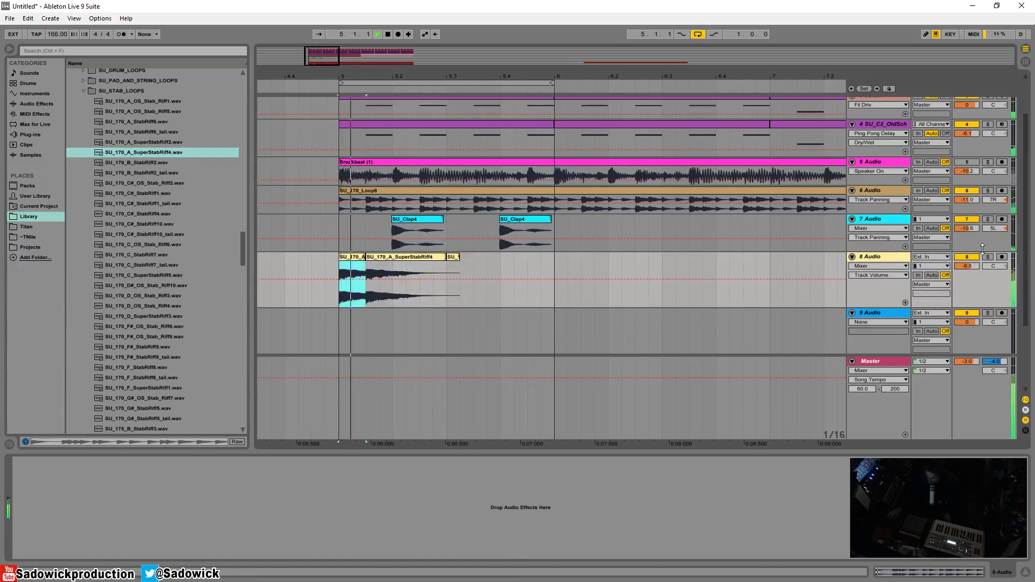
{"action": "key", "text": "space"}
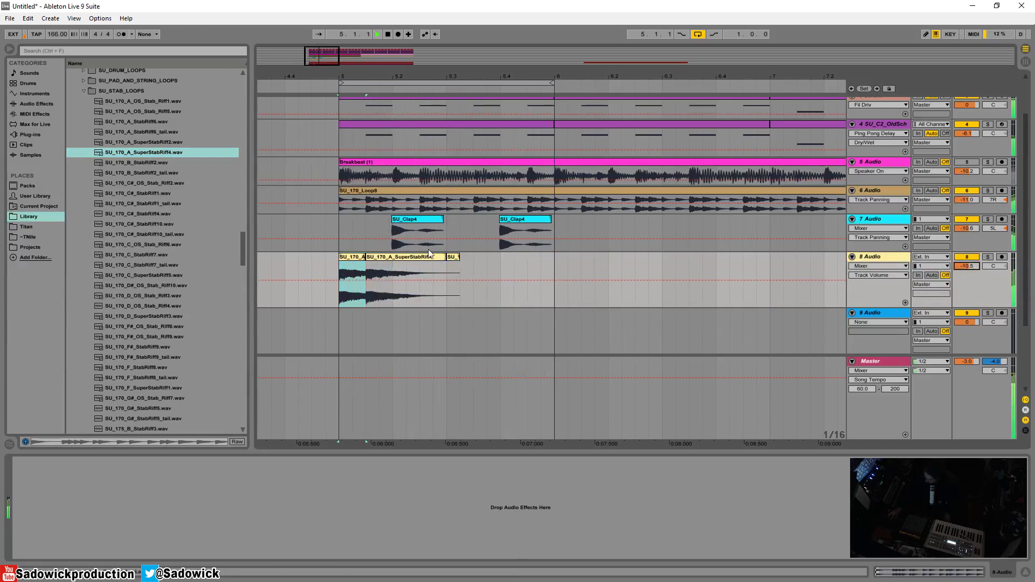
{"action": "left_click", "coordinate": [409, 256]}
{"action": "key", "text": "space"}
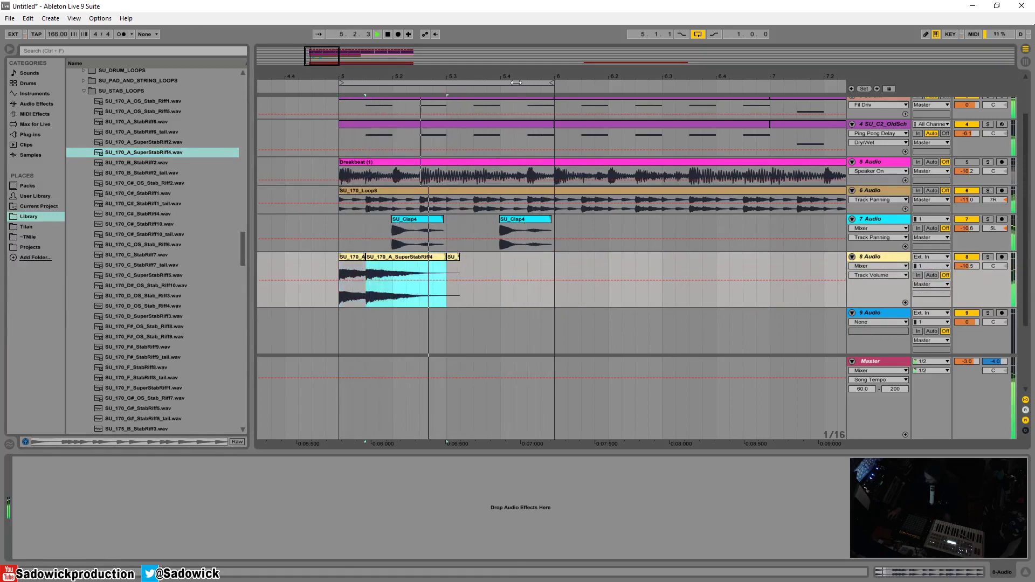
Duplicate the one-bar clap pattern on track 7 three times so it fills bars 5 to 8
{"action": "left_click_drag", "start_coordinate": [516, 77], "coordinate": [513, 57]}
{"action": "key", "text": "space"}
{"action": "left_click_drag", "start_coordinate": [529, 259], "coordinate": [428, 269]}
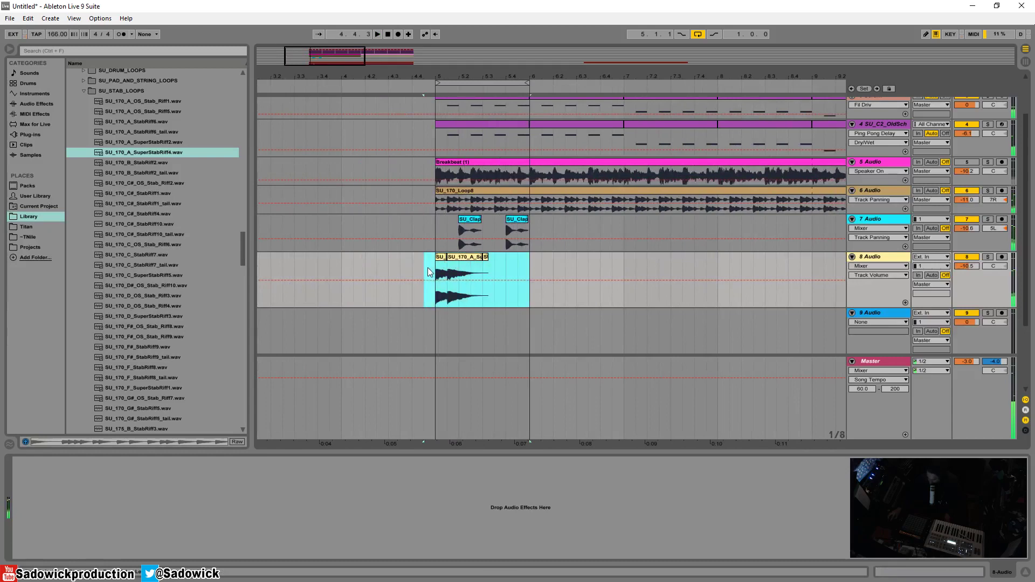
{"action": "left_click_drag", "start_coordinate": [535, 226], "coordinate": [441, 232]}
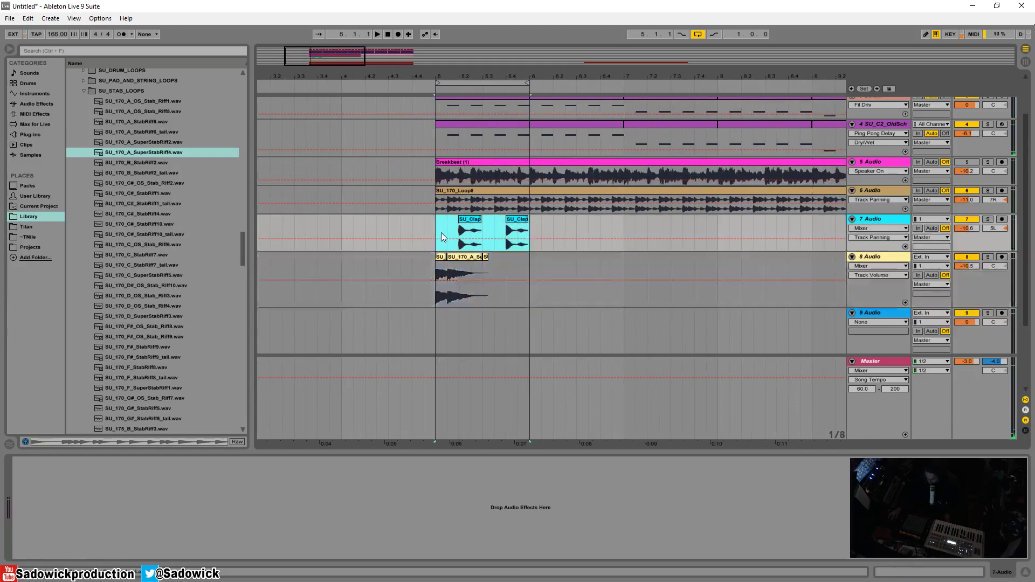
{"action": "key", "text": "ctrl+d"}
{"action": "key", "text": "ctrl+d"}
{"action": "key", "text": "ctrl+d"}
{"action": "left_click_drag", "start_coordinate": [515, 82], "coordinate": [483, 79]}
{"action": "key", "text": "space"}
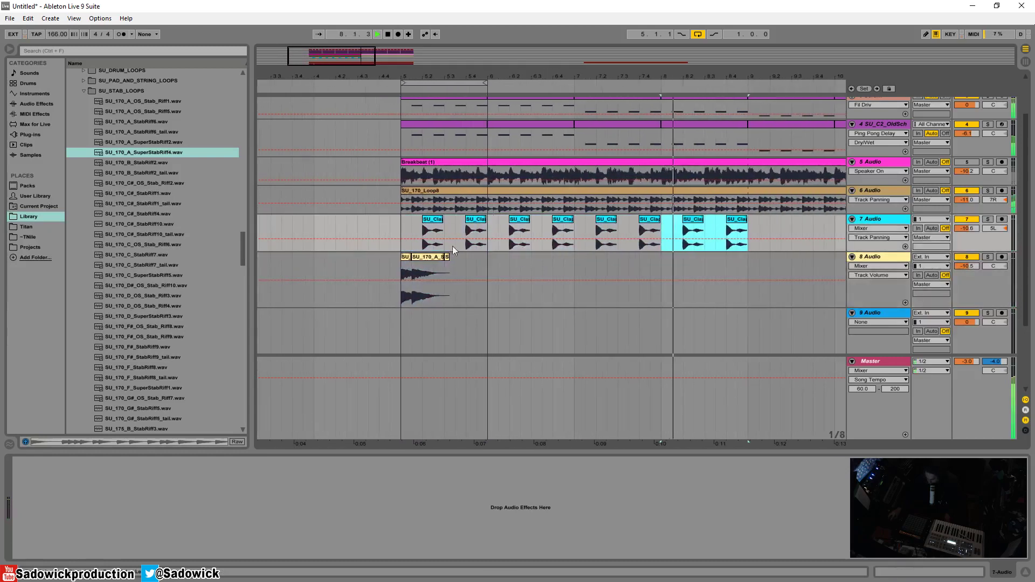
Duplicate the bar 5 stab pattern on track 8 three times to fill bars 6 to 8
{"action": "left_click", "coordinate": [400, 265]}
{"action": "left_click_drag", "start_coordinate": [494, 274], "coordinate": [404, 273]}
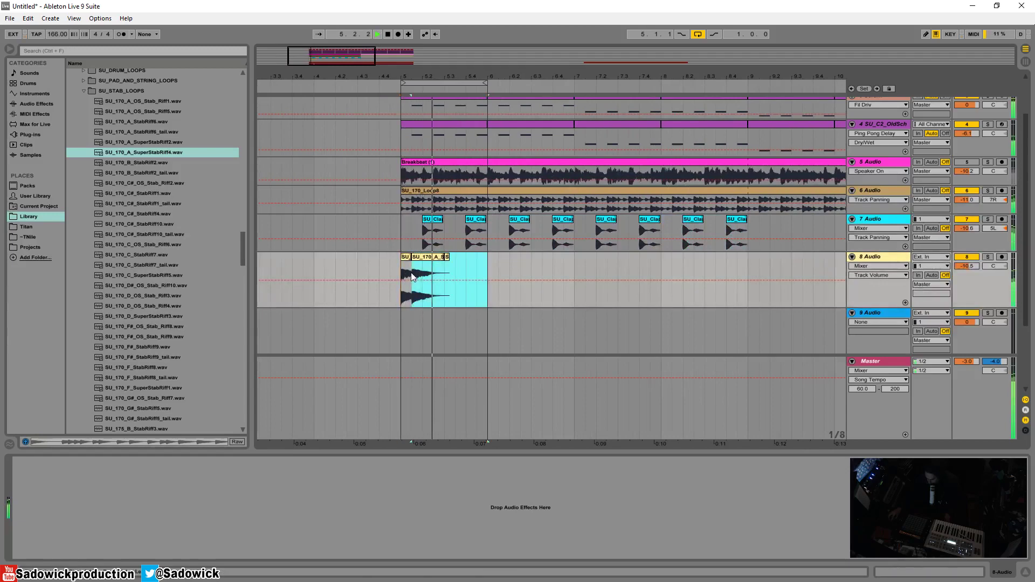
{"action": "key", "text": "ctrl+d"}
{"action": "key", "text": "ctrl+d"}
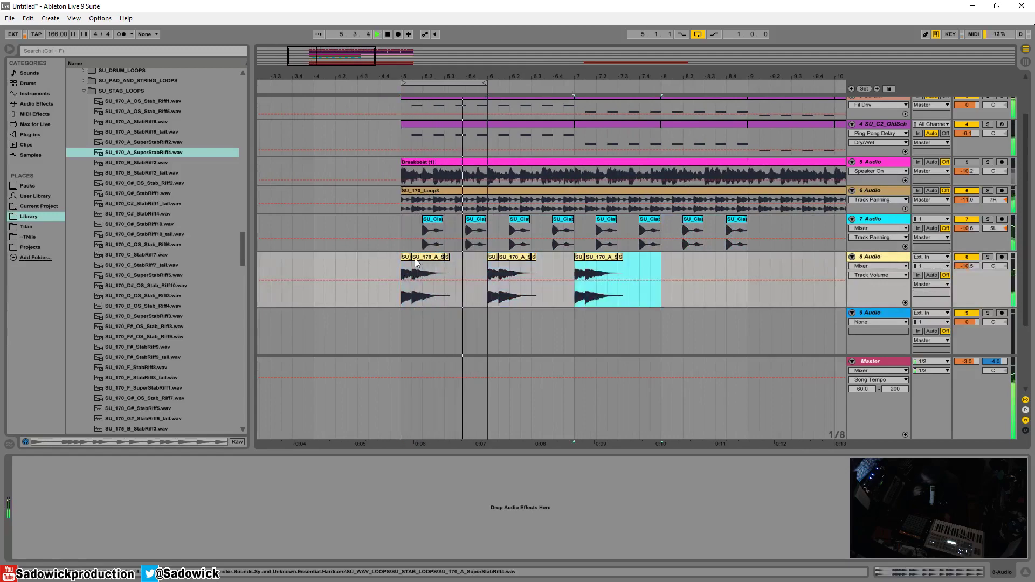
{"action": "key", "text": "ctrl+d"}
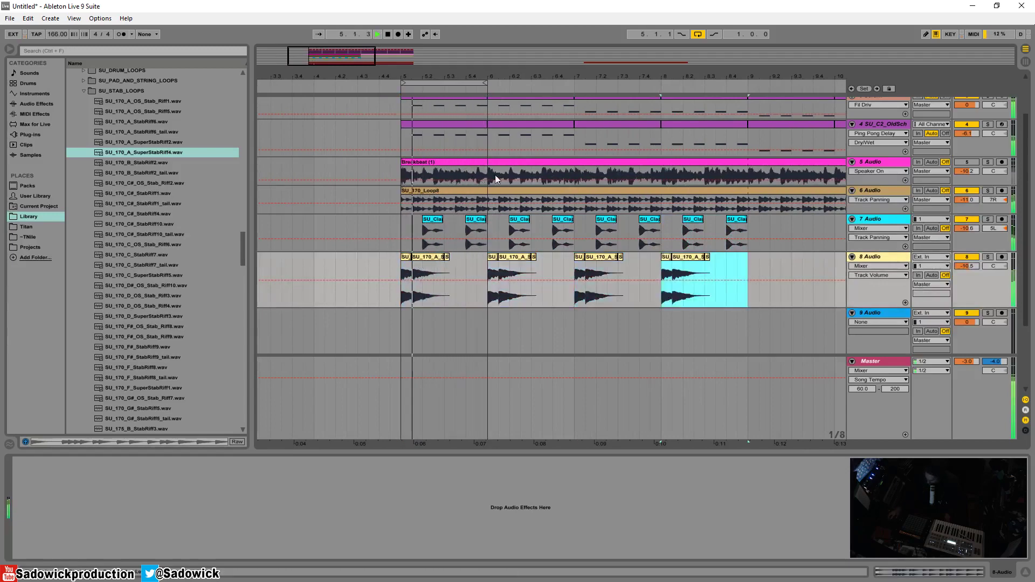
Loop bar 8 and repeat the first three sixteenths of its second stab directly after themselves
{"action": "mouse_move", "coordinate": [447, 80]}
{"action": "left_mouse_down"}
{"action": "mouse_move", "coordinate": [707, 80]}
{"action": "mouse_move", "coordinate": [527, 125]}
{"action": "left_mouse_up"}
{"action": "left_click", "coordinate": [693, 259]}
{"action": "key", "text": "space"}
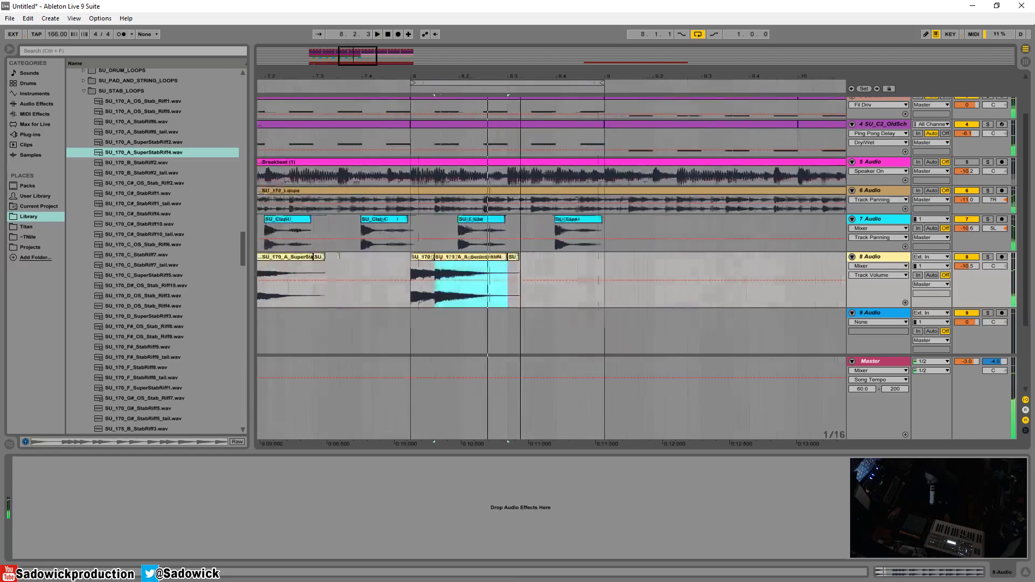
{"action": "left_click", "coordinate": [445, 272]}
{"action": "left_click_drag", "start_coordinate": [445, 271], "coordinate": [468, 275]}
{"action": "key", "text": "ctrl+d"}
{"action": "left_click", "coordinate": [457, 258]}
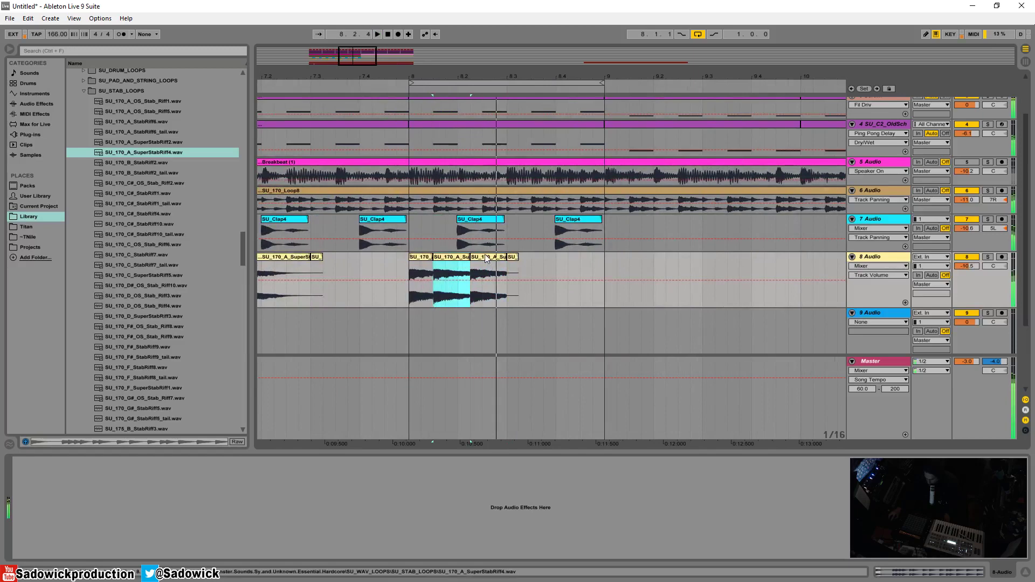
Reverse the third stab clip in bar 8 and play back the result
{"action": "left_click", "coordinate": [486, 257]}
{"action": "key", "text": "space"}
{"action": "left_click", "coordinate": [945, 578]}
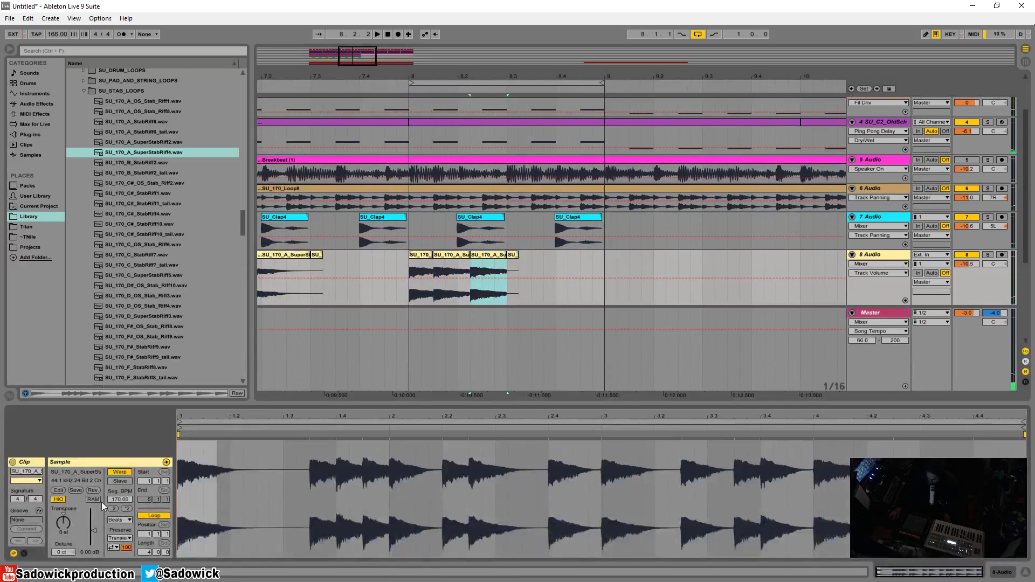
{"action": "key", "text": "space"}
{"action": "left_click", "coordinate": [419, 256]}
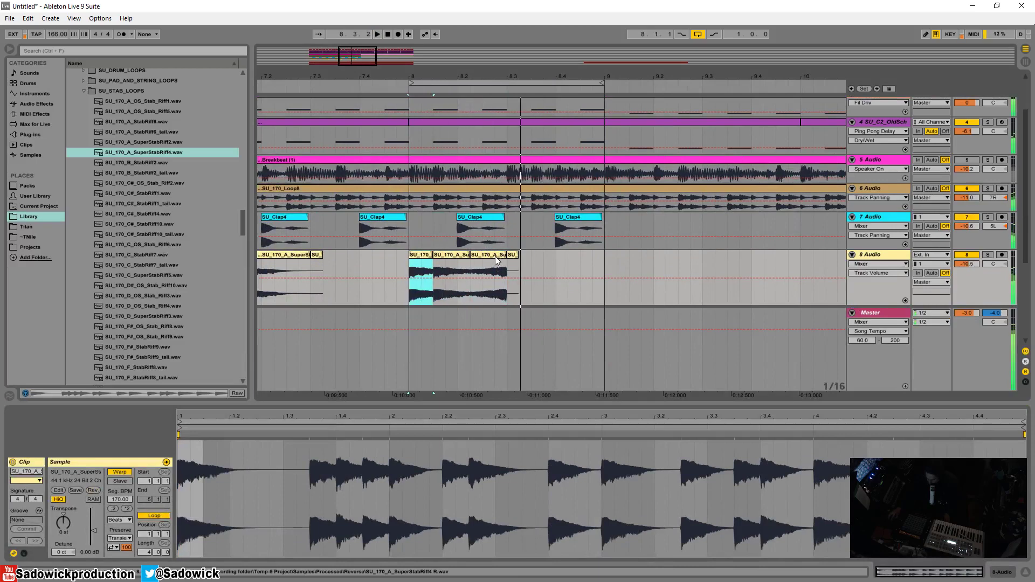
{"action": "left_click", "coordinate": [453, 255]}
{"action": "left_click_drag", "start_coordinate": [452, 278], "coordinate": [452, 280]}
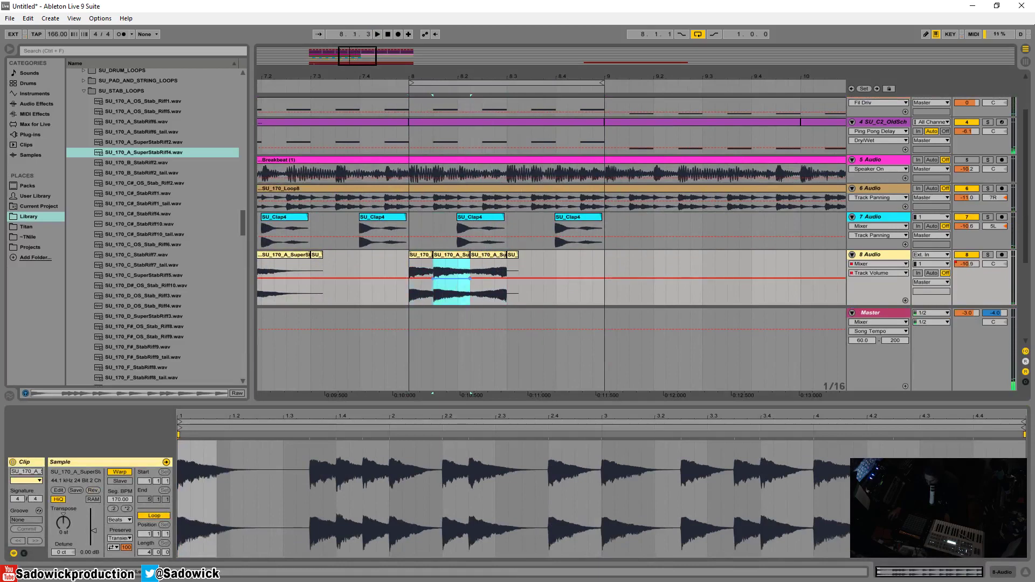
{"action": "key", "text": "ctrl+z"}
Select the first sixteenth of the second stab clip in bar 8 on track 8
{"action": "left_click", "coordinate": [444, 267]}
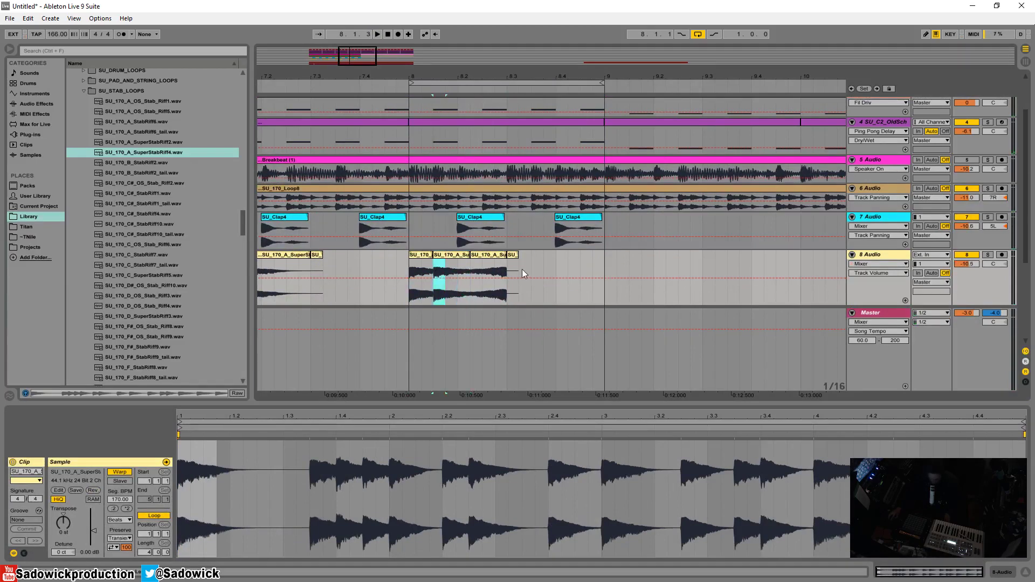
Paste another short SuperStabRiff4 slice just after the bar 8 stabs on track 8 and play the result
{"action": "left_click", "coordinate": [522, 272]}
{"action": "key", "text": "ctrl+v"}
{"action": "left_click", "coordinate": [421, 255]}
{"action": "key", "text": "space"}
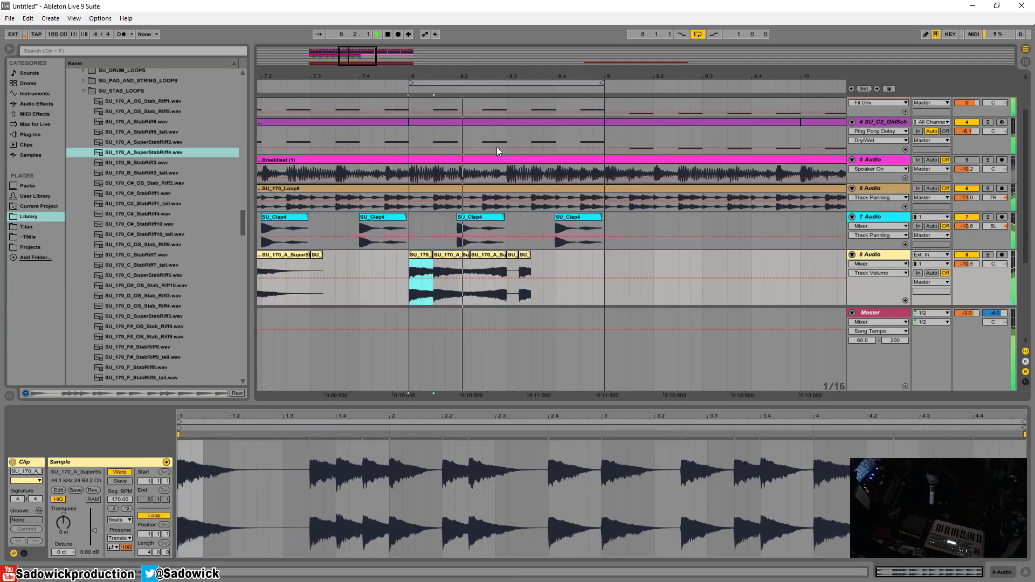
{"action": "left_click_drag", "start_coordinate": [518, 75], "coordinate": [519, 110]}
{"action": "key", "text": "space"}
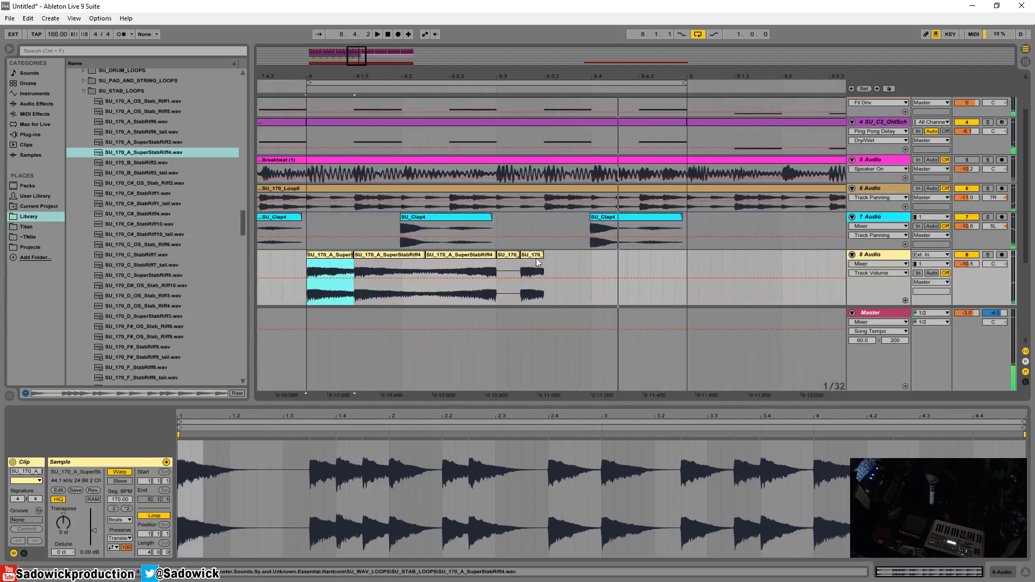
Trim the last two short stab slices in bar 8 to 1/32-note hits separated by a gap and audition them
{"action": "left_click_drag", "start_coordinate": [536, 256], "coordinate": [492, 263]}
{"action": "key", "text": "ctrl+d"}
{"action": "left_click", "coordinate": [333, 255]}
{"action": "key", "text": "space"}
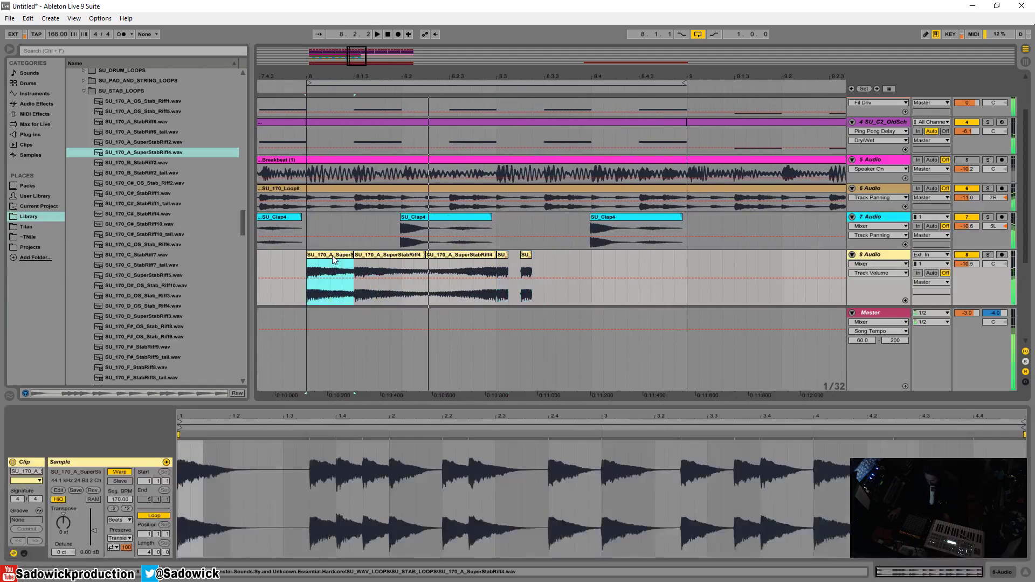
{"action": "key", "text": "space"}
{"action": "key", "text": "space"}
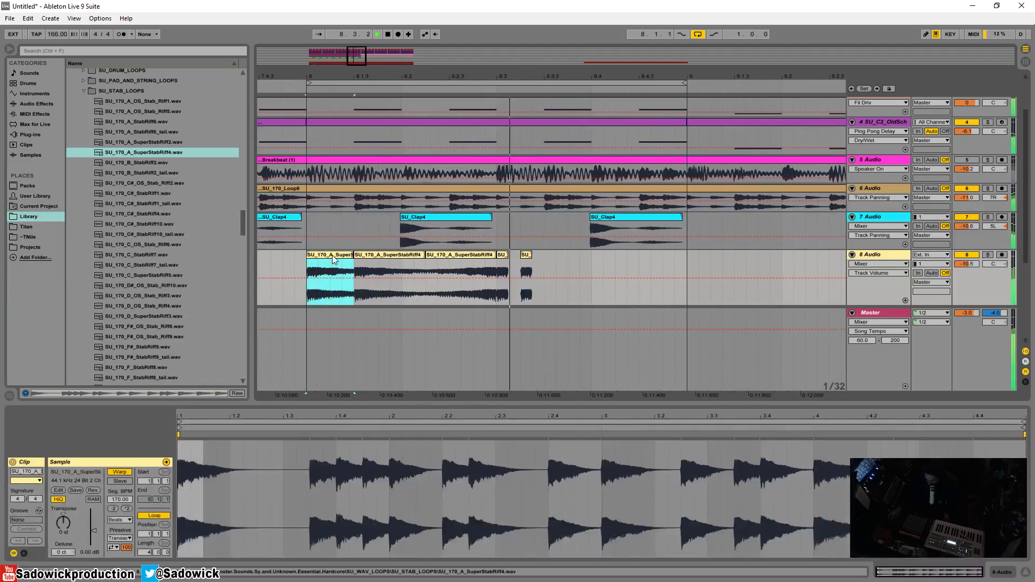
{"action": "key", "text": "space"}
Duplicate the short stab slice to make three spaced 1/32-note hits from beat 8.3 and audition them
{"action": "left_click_drag", "start_coordinate": [526, 256], "coordinate": [554, 258]}
{"action": "key", "text": "space"}
{"action": "left_click", "coordinate": [509, 257]}
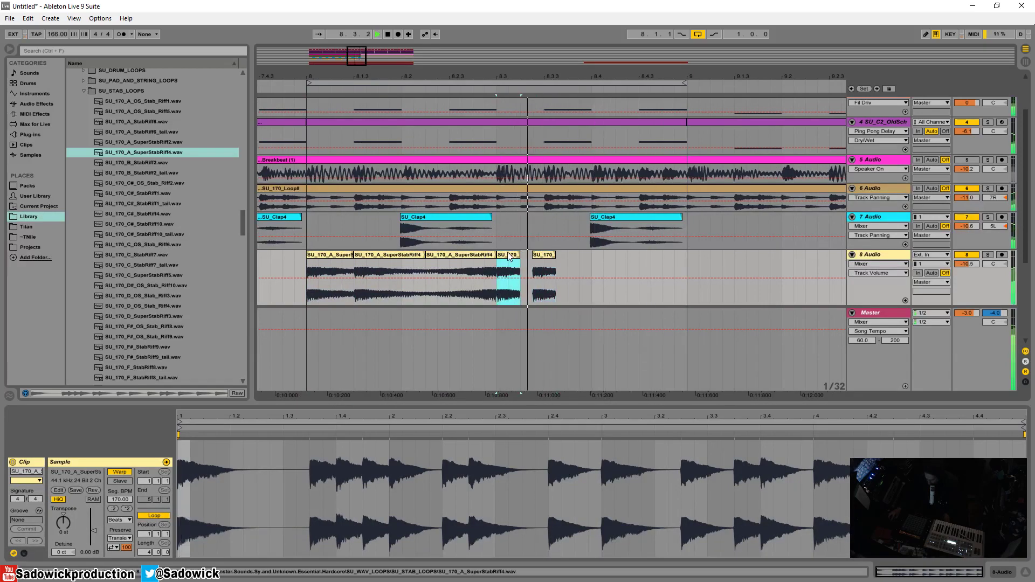
{"action": "left_click_drag", "start_coordinate": [521, 258], "coordinate": [548, 262]}
{"action": "key", "text": "ctrl+d"}
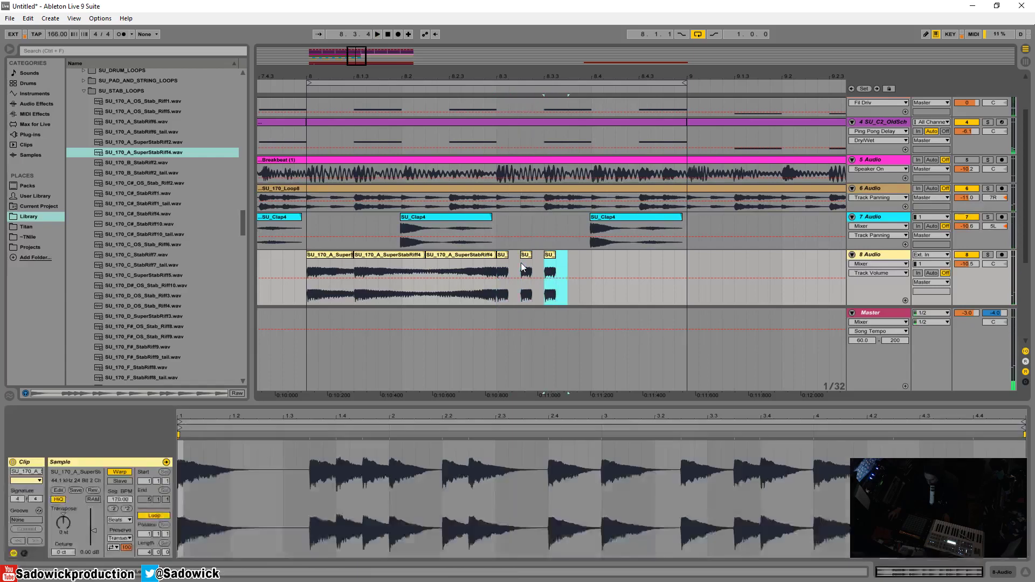
{"action": "left_click", "coordinate": [332, 255]}
{"action": "key", "text": "space"}
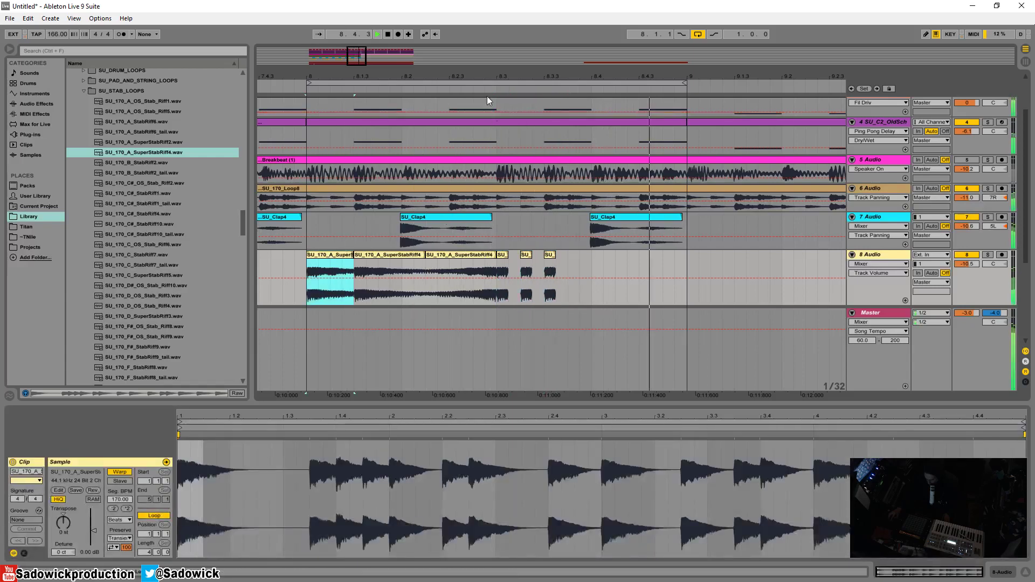
Lengthen the first two short stab slices to close the gaps between the hits and play the bar
{"action": "left_click_drag", "start_coordinate": [507, 254], "coordinate": [544, 255]}
{"action": "left_click", "coordinate": [512, 257]}
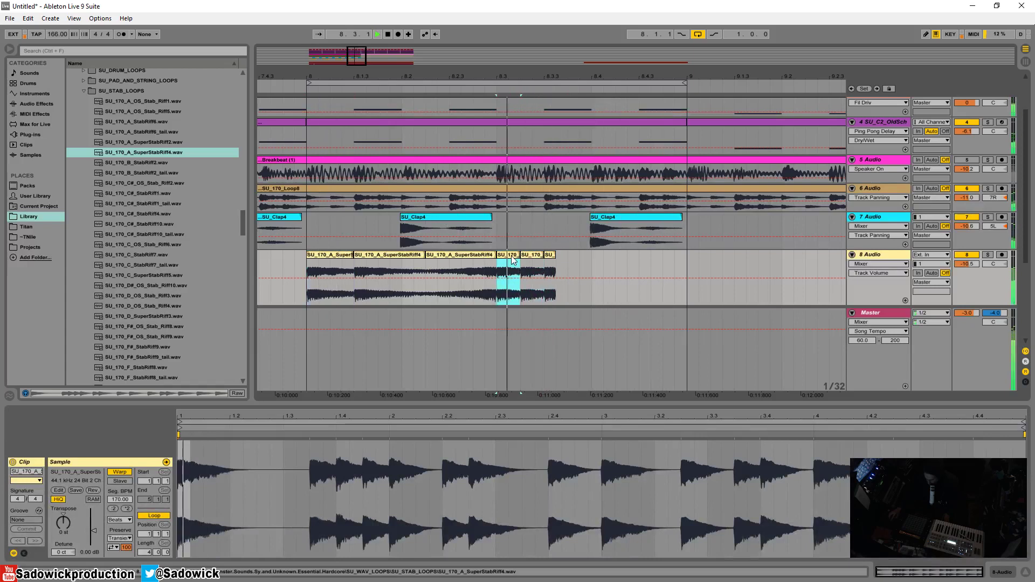
{"action": "left_click", "coordinate": [334, 255]}
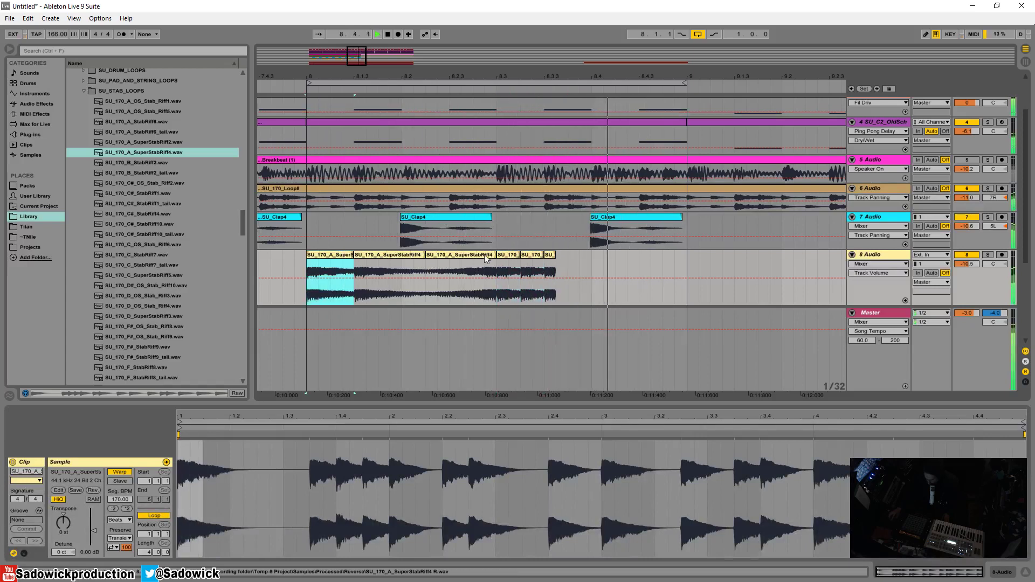
Delete the reversed SuperStabRiff4 clip before the short slices in bar 8 and play from the bar's start
{"action": "left_click", "coordinate": [477, 257]}
{"action": "key", "text": "Delete"}
{"action": "left_click", "coordinate": [318, 252]}
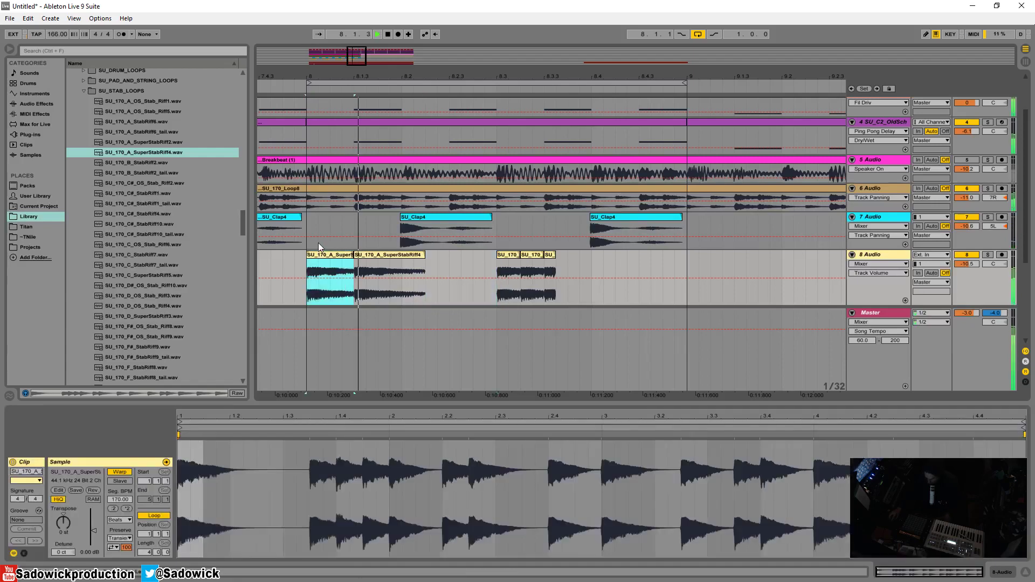
Move the first short slice earlier to 8.2.4, trim it and the following slice to 1/32 notes, and audition
{"action": "left_click_drag", "start_coordinate": [509, 256], "coordinate": [484, 256]}
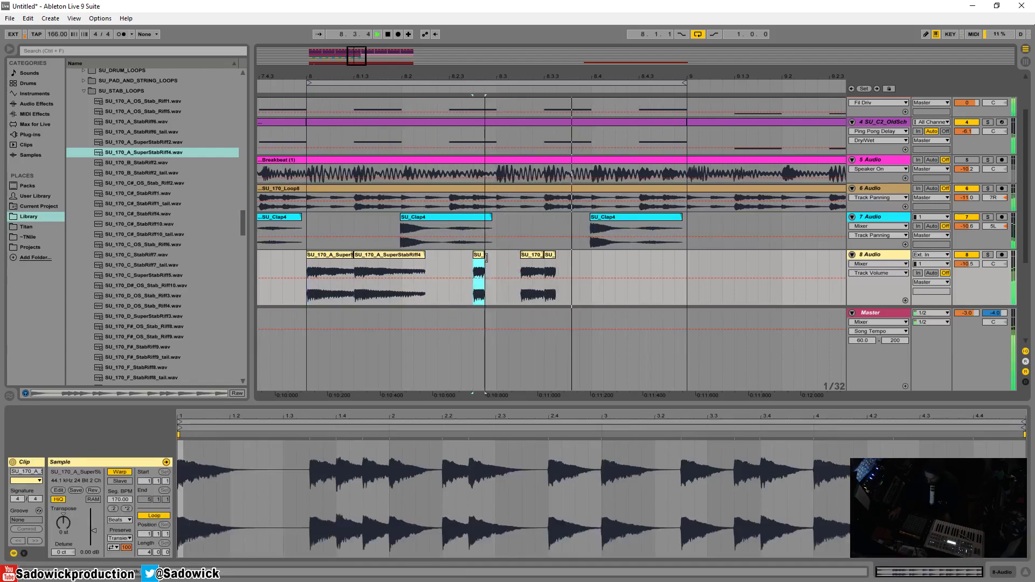
{"action": "left_click", "coordinate": [328, 254]}
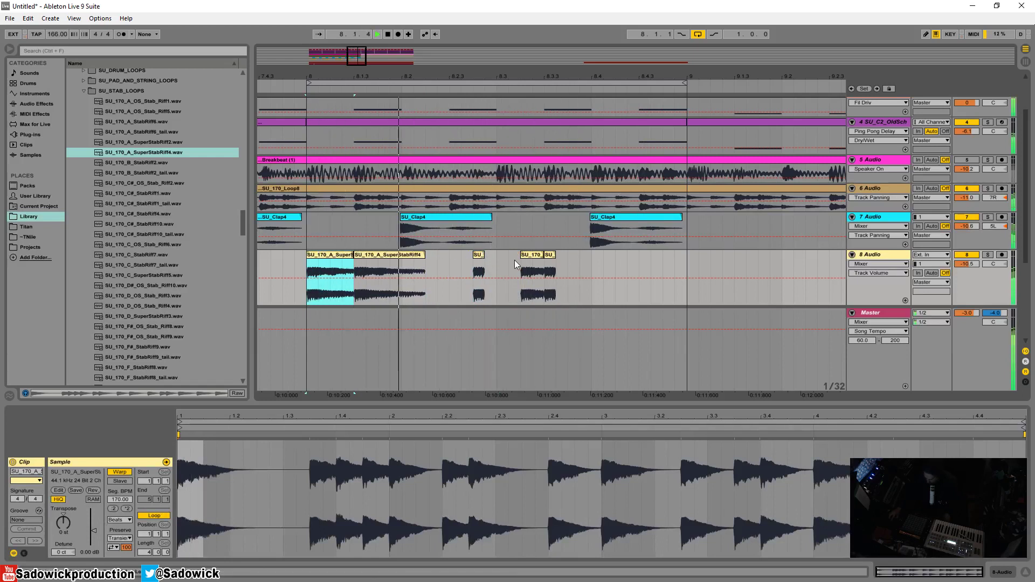
{"action": "left_click_drag", "start_coordinate": [543, 259], "coordinate": [535, 260]}
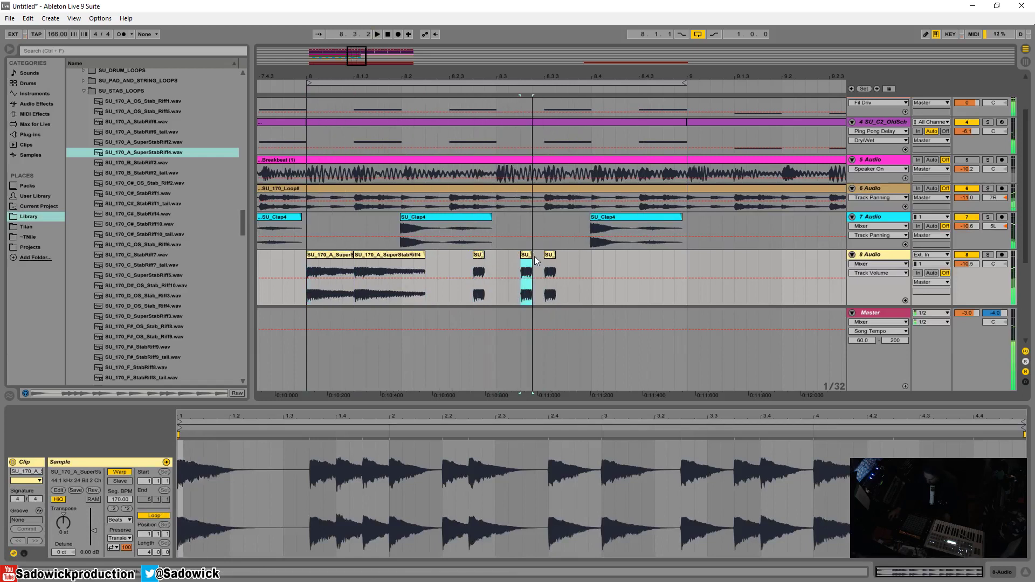
{"action": "left_click", "coordinate": [326, 254]}
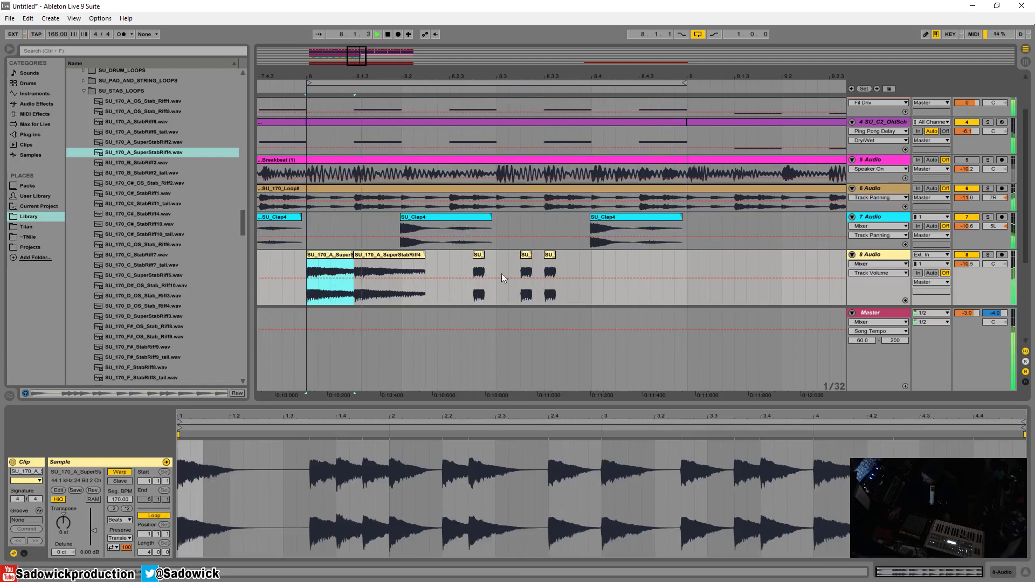
Lengthen the last short slice to a 1/16 note and place a copy of it at 8.4.2
{"action": "left_click_drag", "start_coordinate": [555, 256], "coordinate": [531, 270]}
{"action": "key", "text": "ctrl+d"}
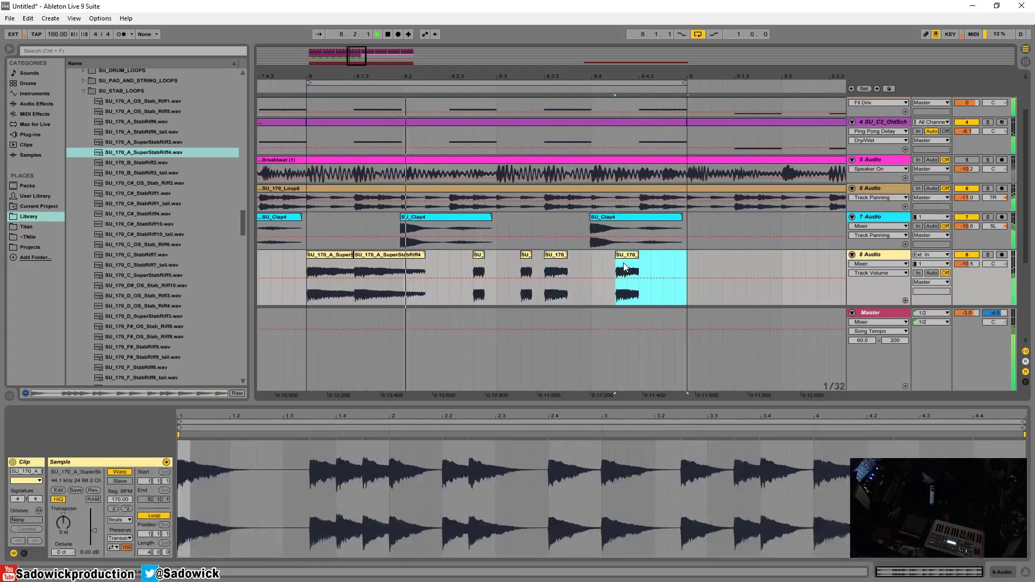
{"action": "mouse_move", "coordinate": [625, 256]}
{"action": "left_mouse_down"}
{"action": "mouse_move", "coordinate": [613, 256]}
{"action": "mouse_move", "coordinate": [626, 259]}
{"action": "left_mouse_up"}
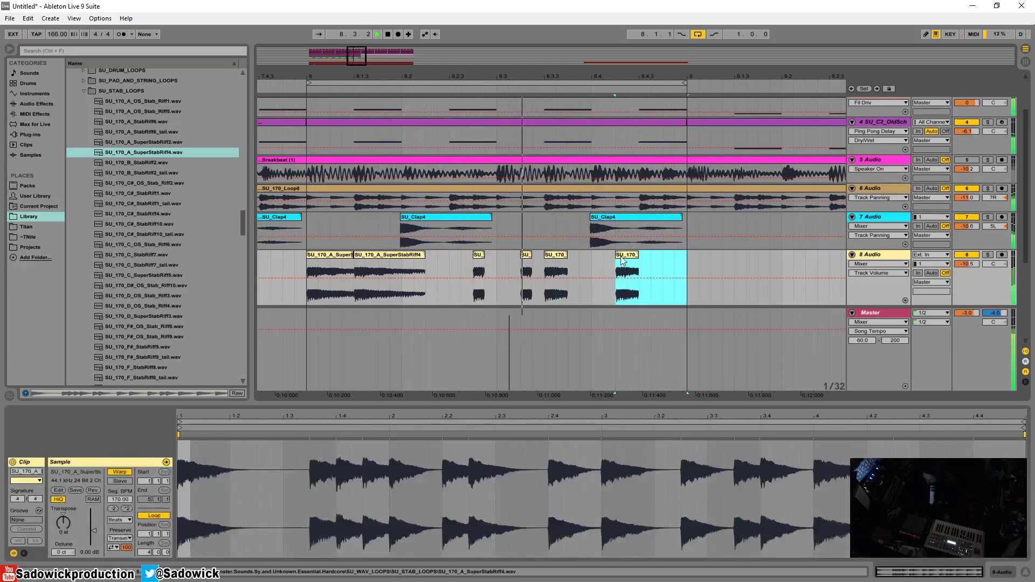
Duplicate the stab clips on track 8 and the claps on track 7 from bars 5–8 into bars 9–12
{"action": "left_click_drag", "start_coordinate": [546, 75], "coordinate": [546, 16]}
{"action": "left_click_drag", "start_coordinate": [537, 267], "coordinate": [397, 270]}
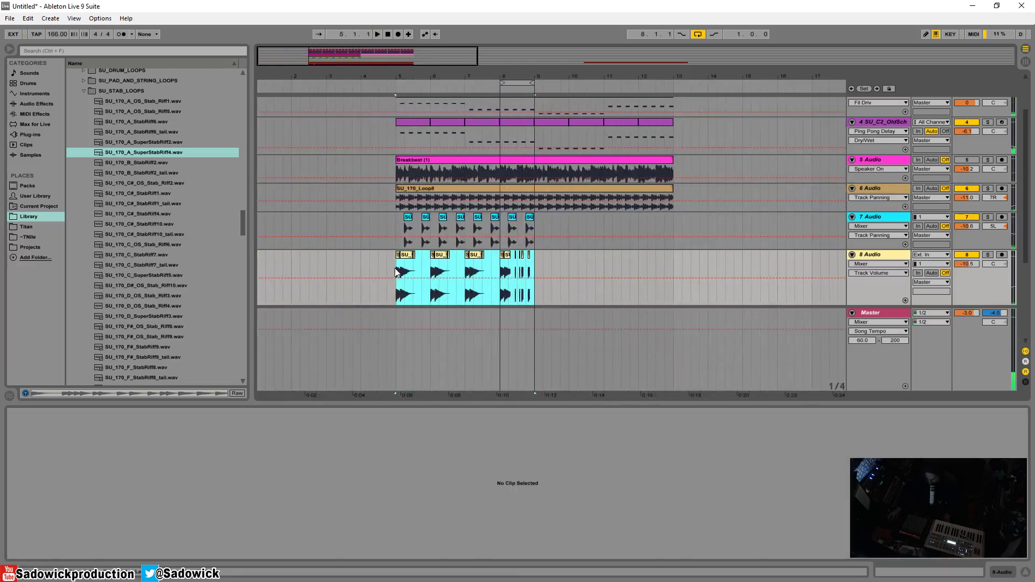
{"action": "key", "text": "ctrl+d"}
{"action": "left_click_drag", "start_coordinate": [537, 225], "coordinate": [416, 229]}
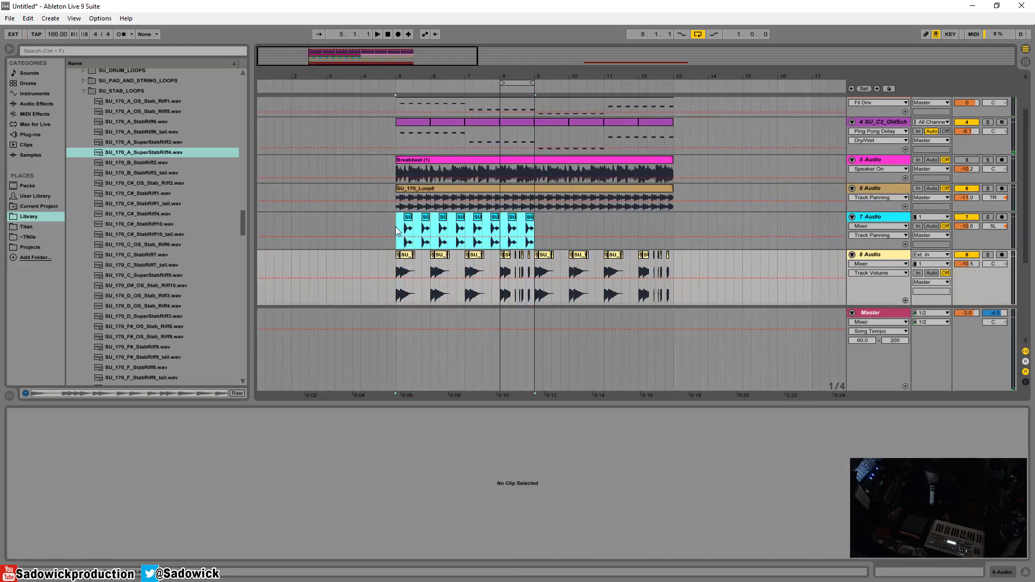
{"action": "key", "text": "ctrl+d"}
Extend the arrangement loop to eight bars starting at bar 5 and play it
{"action": "left_click_drag", "start_coordinate": [503, 84], "coordinate": [398, 83]}
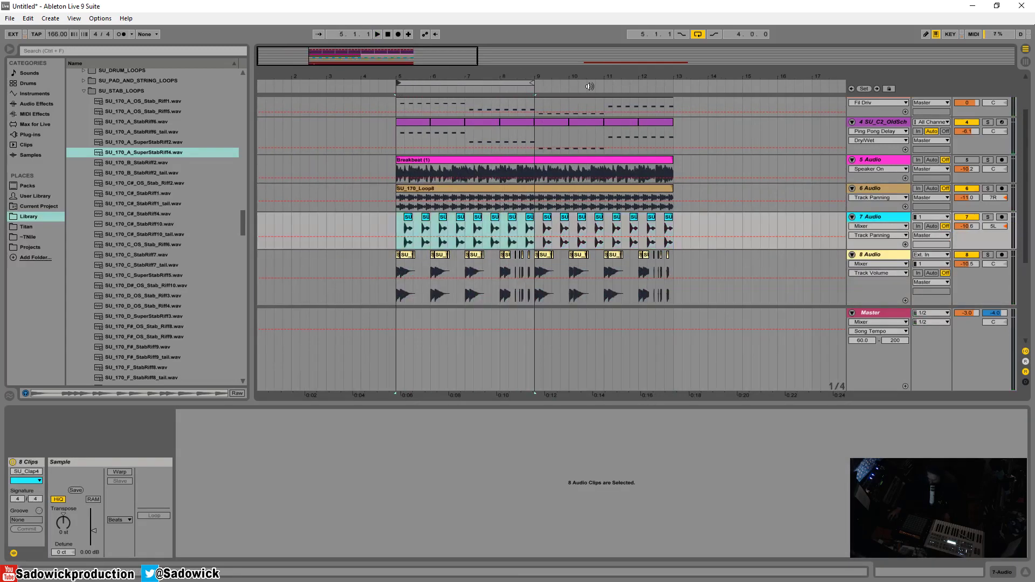
{"action": "left_click_drag", "start_coordinate": [533, 84], "coordinate": [674, 83]}
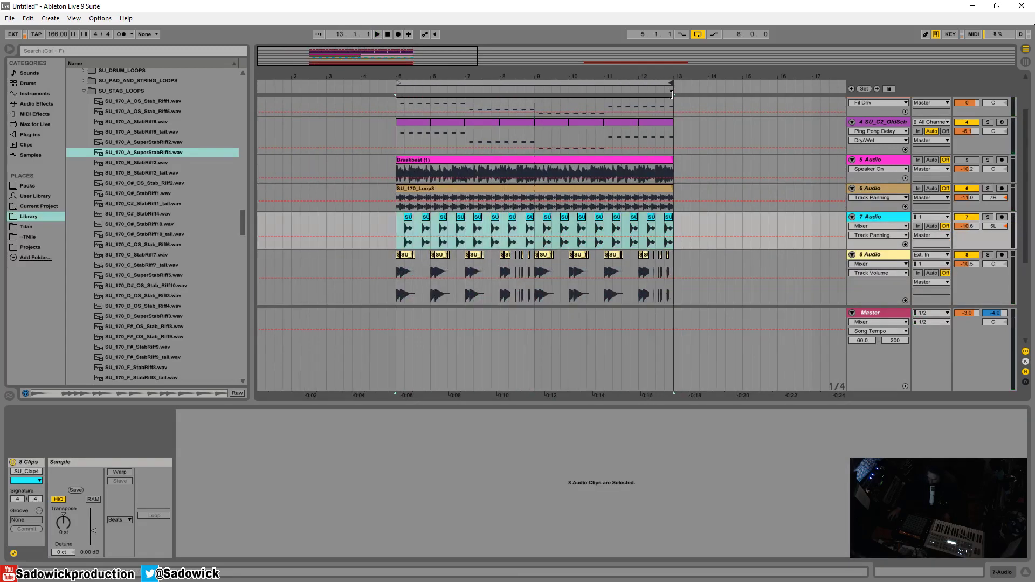
{"action": "key", "text": "space"}
{"action": "scroll", "coordinate": [526, 216], "scroll_direction": "up", "scroll_amount": 3}
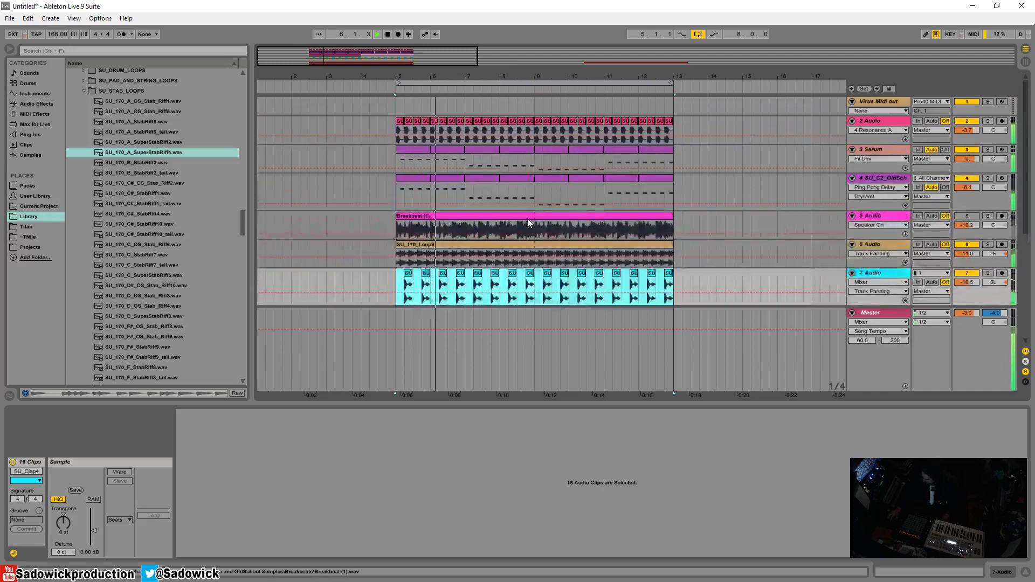
{"action": "key", "text": "ctrl+t"}
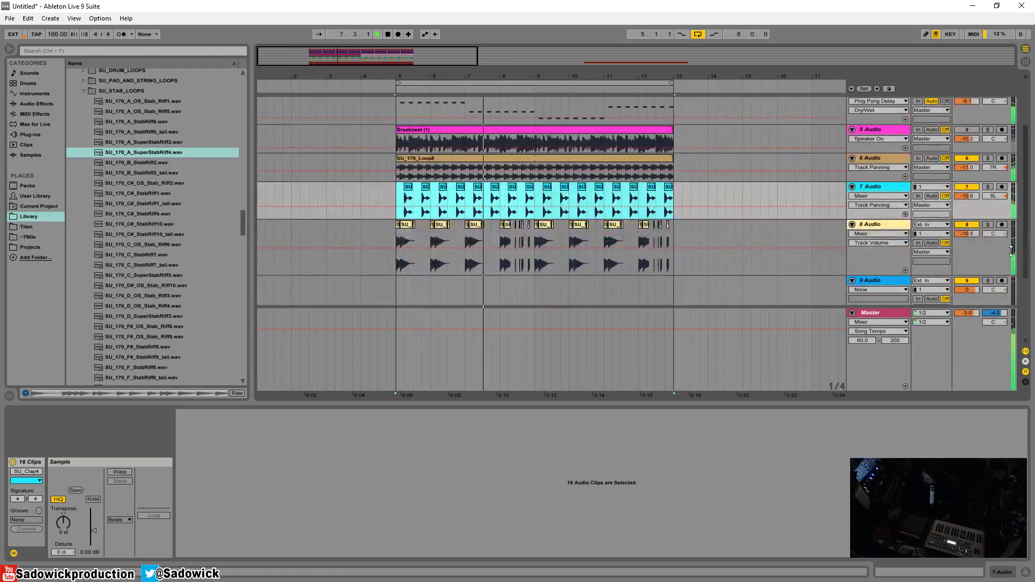
Preview the SU_170_A_SuperStabRiff2 and SU_170_A_StabRiff6_tail stab loops from the library
{"action": "left_click", "coordinate": [984, 257]}
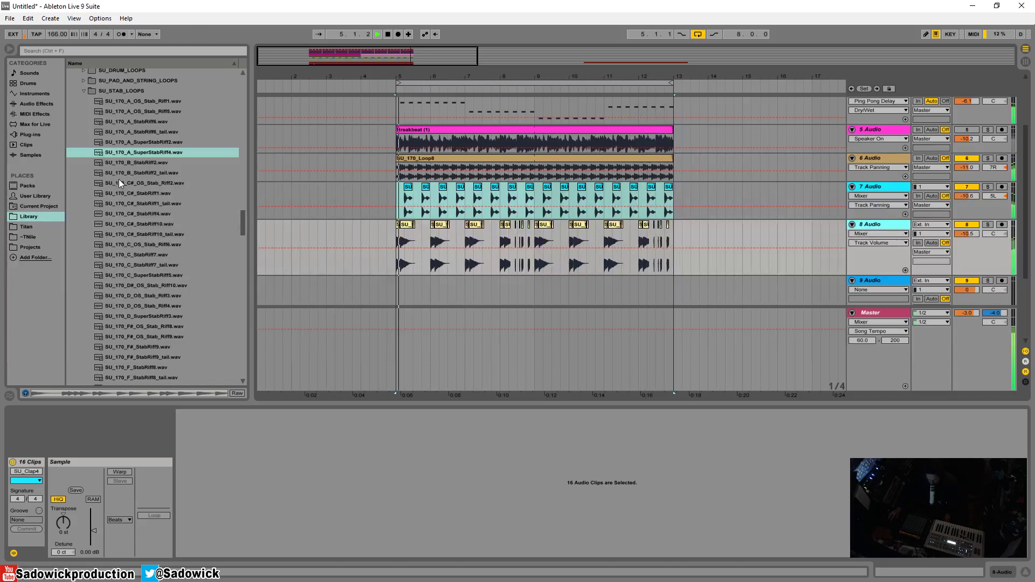
{"action": "left_click", "coordinate": [135, 142]}
{"action": "left_click", "coordinate": [143, 132]}
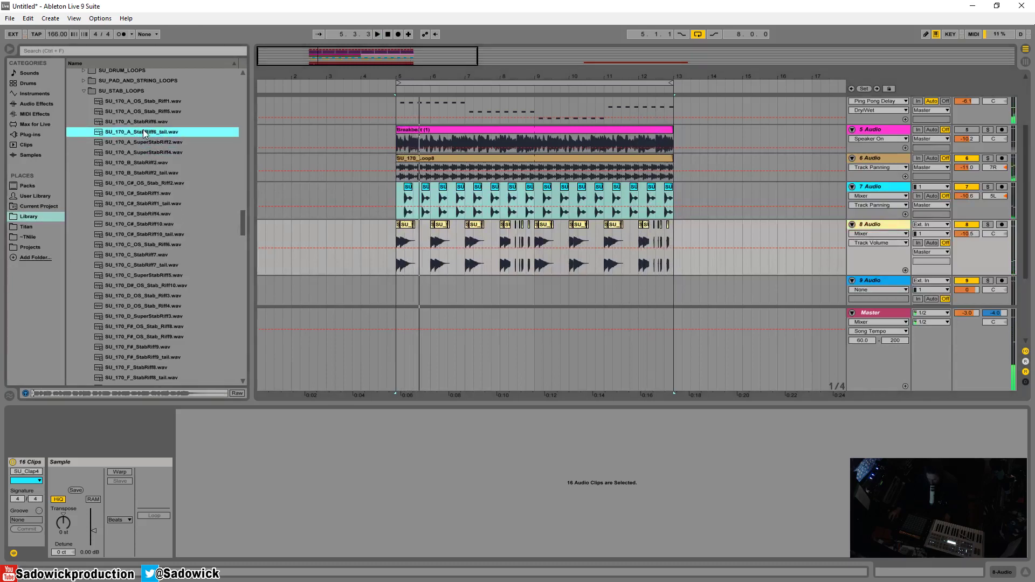
{"action": "key", "text": "space"}
Insert a new audio track below track 8 and place SU_170_A_StabRiff6_tail.wav on it at bar 5
{"action": "left_click_drag", "start_coordinate": [358, 255], "coordinate": [399, 280]}
{"action": "right_click", "coordinate": [990, 258]}
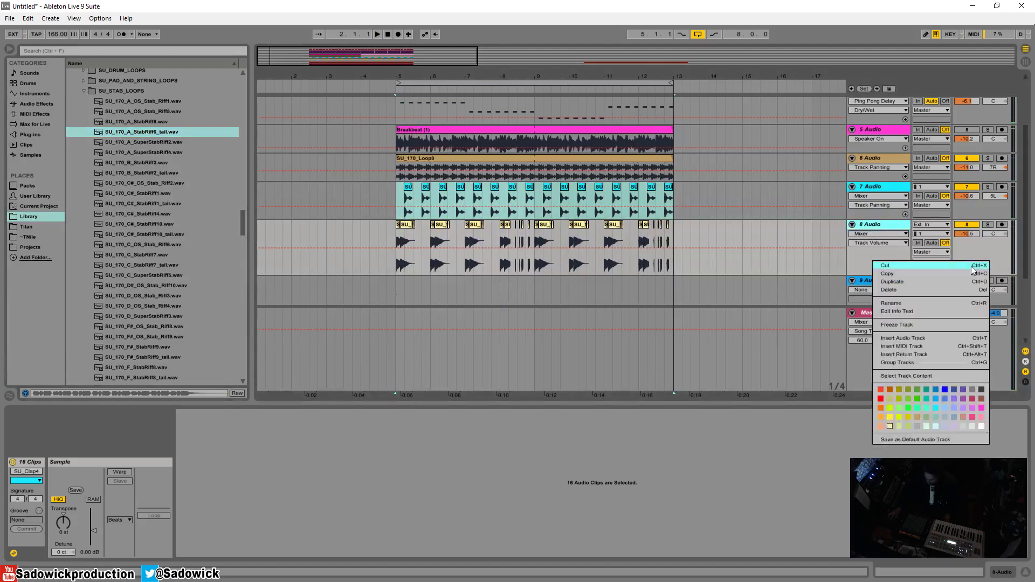
{"action": "left_click", "coordinate": [939, 339]}
{"action": "left_click_drag", "start_coordinate": [157, 128], "coordinate": [398, 276]}
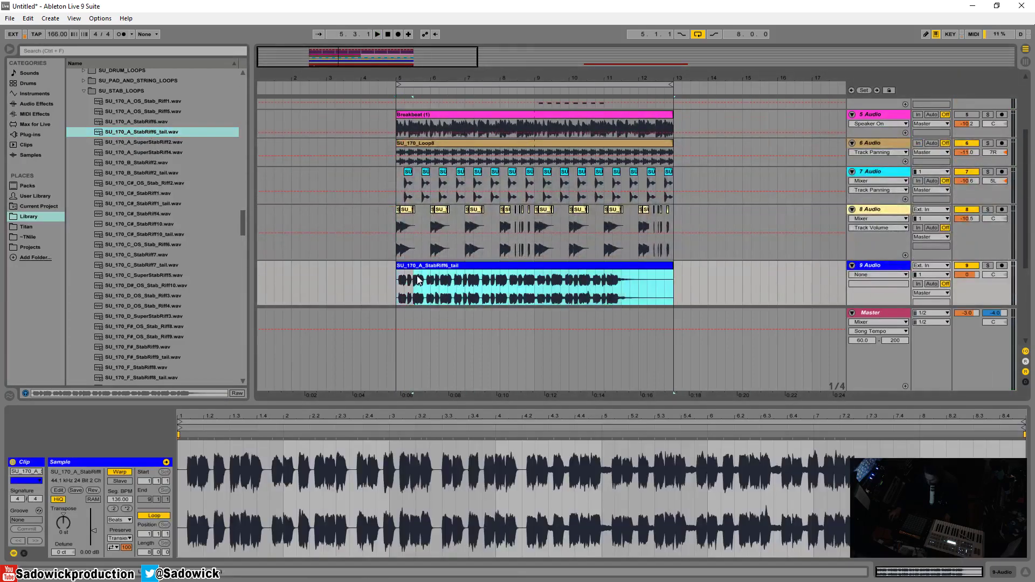
Audition the StabRiff6_tail clip and trim its start to beat 5.2
{"action": "left_click", "coordinate": [402, 267]}
{"action": "key", "text": "space"}
{"action": "left_click_drag", "start_coordinate": [402, 264], "coordinate": [410, 264]}
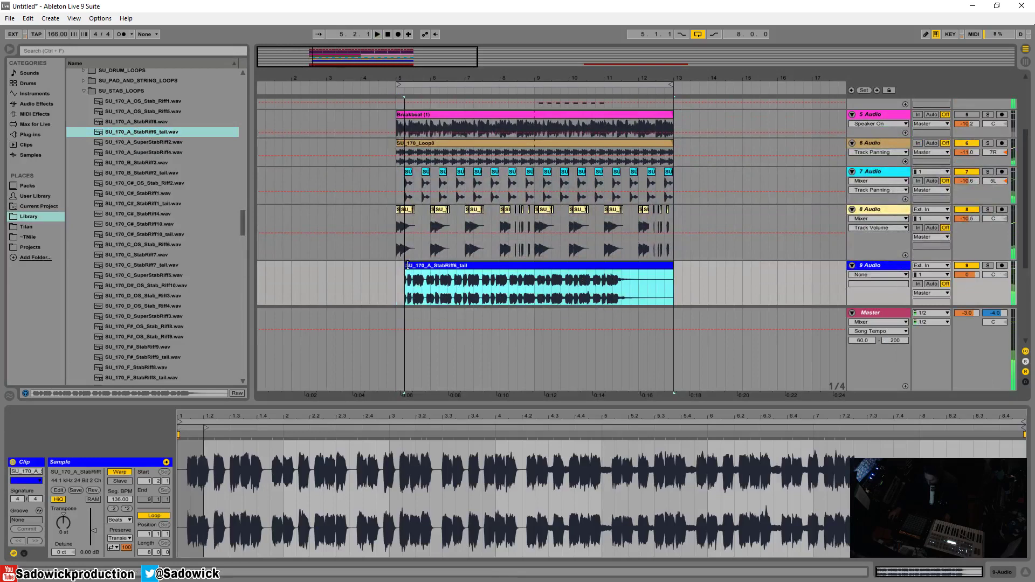
Lower track 9's volume to about -5.5 dB and turn off warping for the StabRiff6_tail clip
{"action": "left_click_drag", "start_coordinate": [206, 428], "coordinate": [210, 427]}
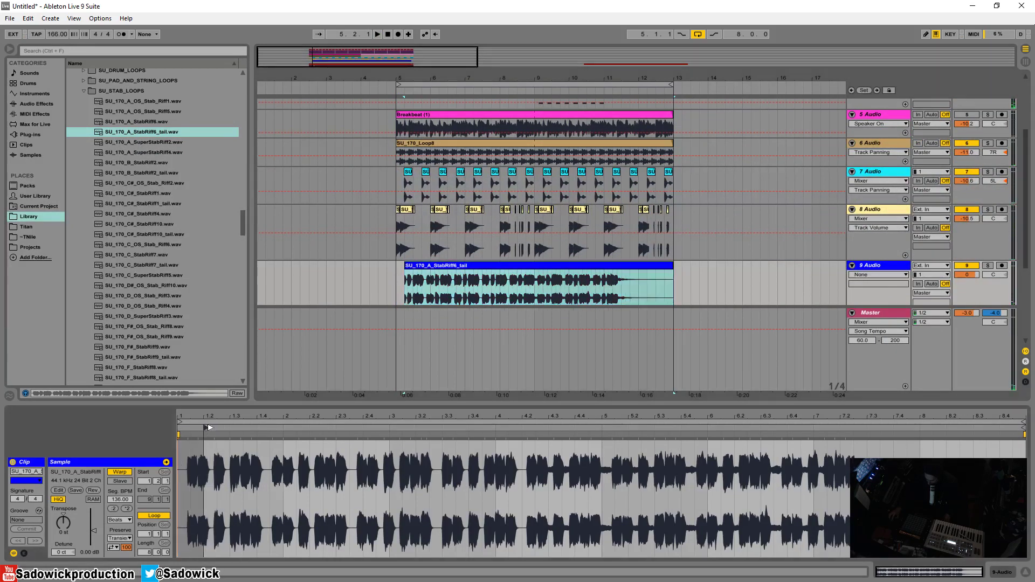
{"action": "left_click_drag", "start_coordinate": [977, 278], "coordinate": [977, 302]}
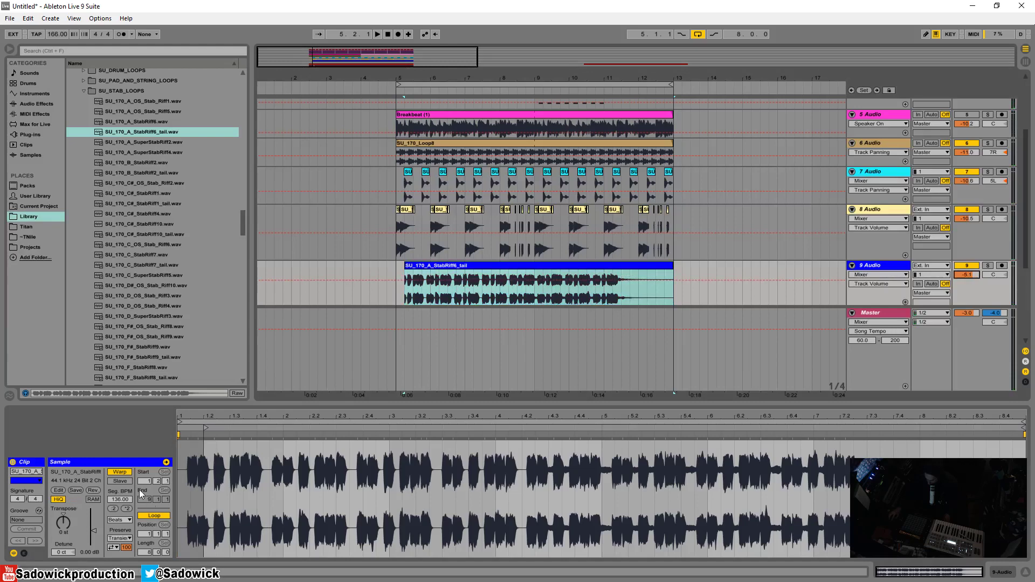
{"action": "left_click", "coordinate": [121, 472]}
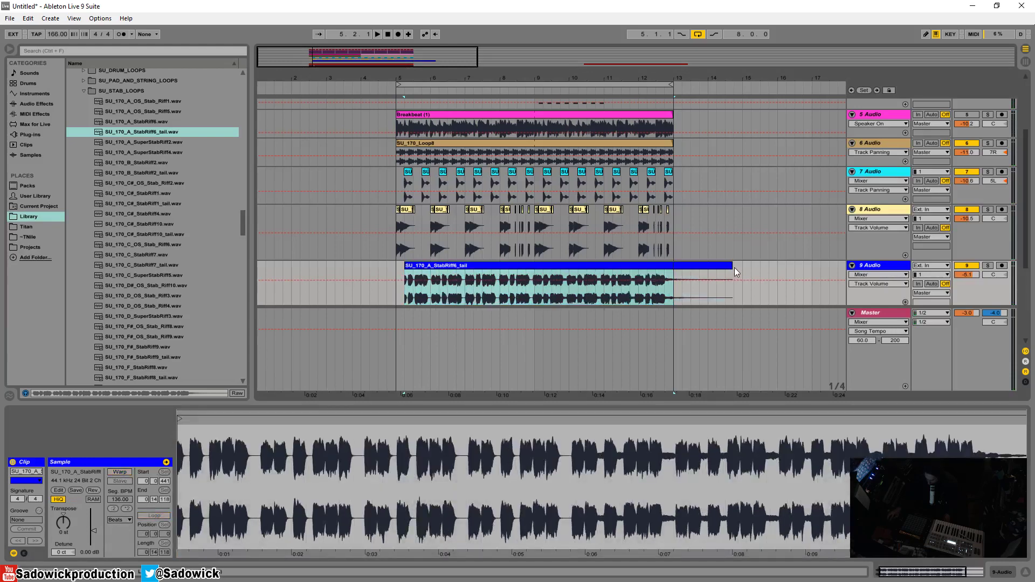
Trim the StabRiff6_tail clip from both ends to one short stab between beats 5.3 and 5.4 and audition it
{"action": "left_click_drag", "start_coordinate": [732, 266], "coordinate": [420, 266]}
{"action": "left_click_drag", "start_coordinate": [417, 79], "coordinate": [526, 215]}
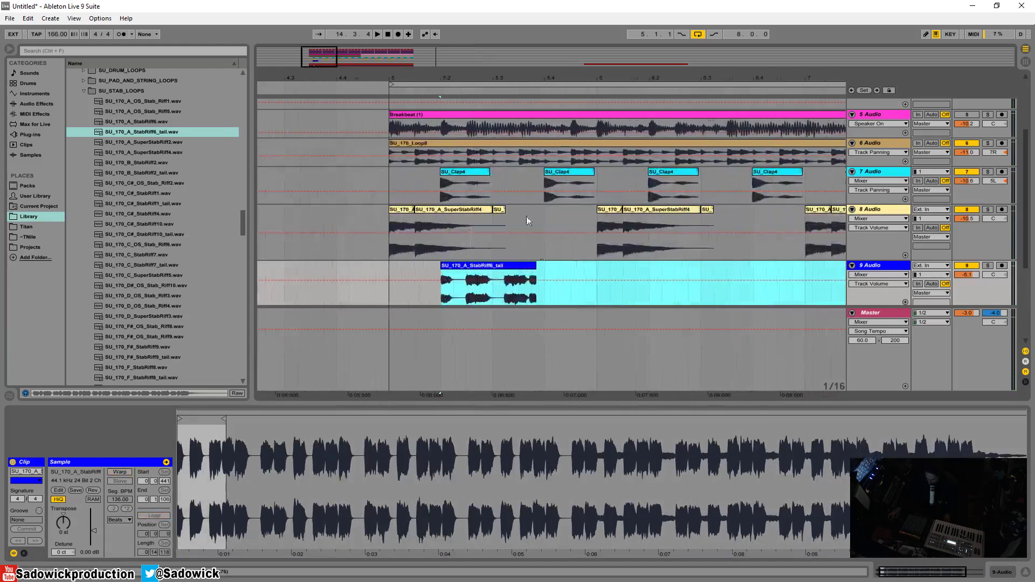
{"action": "mouse_move", "coordinate": [535, 265]}
{"action": "left_mouse_down"}
{"action": "mouse_move", "coordinate": [465, 268]}
{"action": "mouse_move", "coordinate": [526, 270]}
{"action": "left_mouse_up"}
{"action": "key", "text": "space"}
{"action": "left_click", "coordinate": [402, 232]}
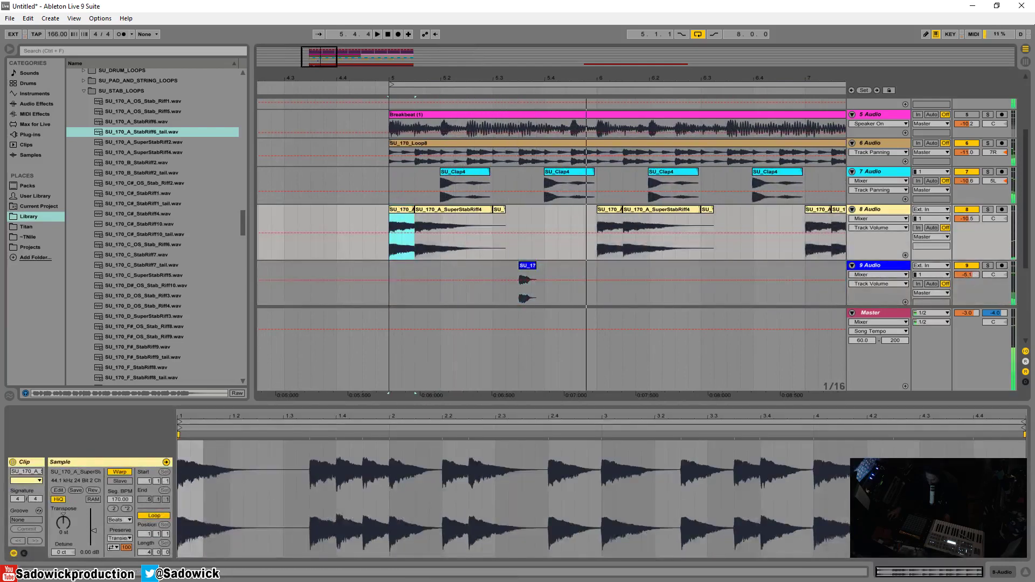
Lower track 9's volume slightly and extend the StabRiff6_tail slice's start back to 5.3.2, playing from bar 5
{"action": "left_click_drag", "start_coordinate": [967, 275], "coordinate": [967, 278]}
{"action": "mouse_move", "coordinate": [520, 266]}
{"action": "left_mouse_down"}
{"action": "mouse_move", "coordinate": [494, 272]}
{"action": "mouse_move", "coordinate": [506, 272]}
{"action": "left_mouse_up"}
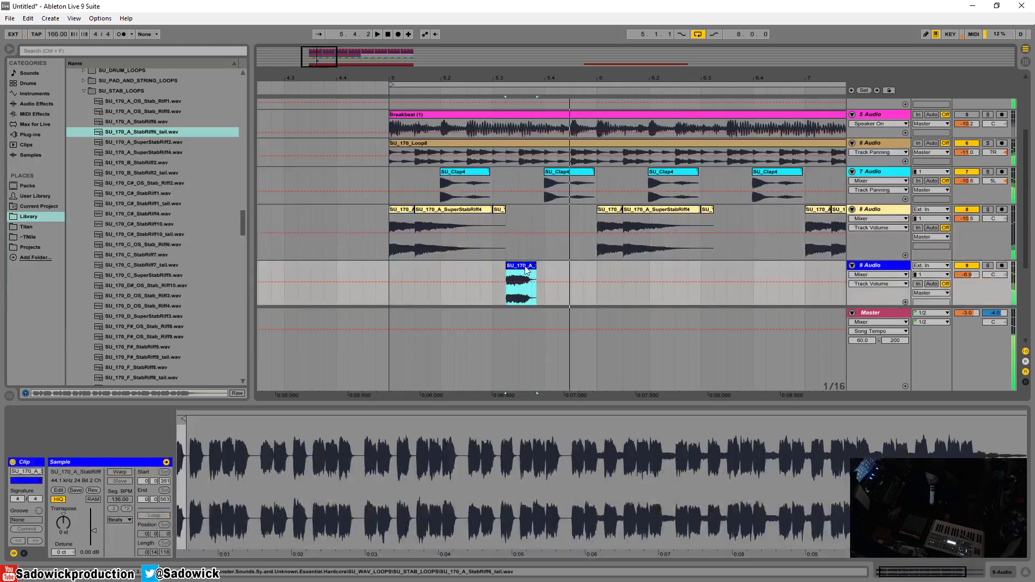
{"action": "left_click", "coordinate": [387, 265]}
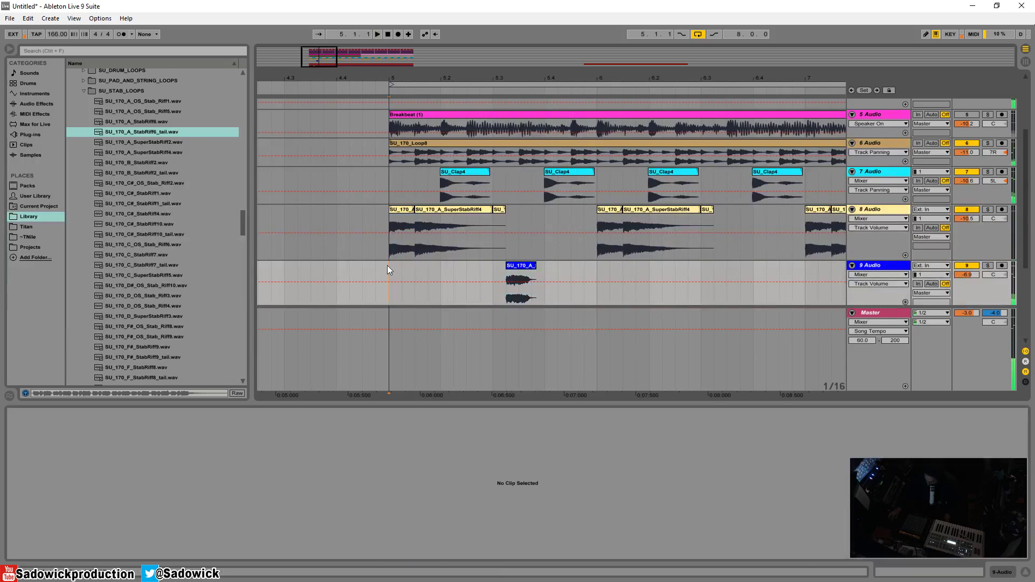
{"action": "key", "text": "space"}
Move the StabRiff6_tail slice earlier to 5.2.3 and play from bar 5
{"action": "left_click_drag", "start_coordinate": [519, 267], "coordinate": [481, 273]}
{"action": "left_click", "coordinate": [390, 272]}
{"action": "left_click", "coordinate": [390, 269]}
{"action": "key", "text": "space"}
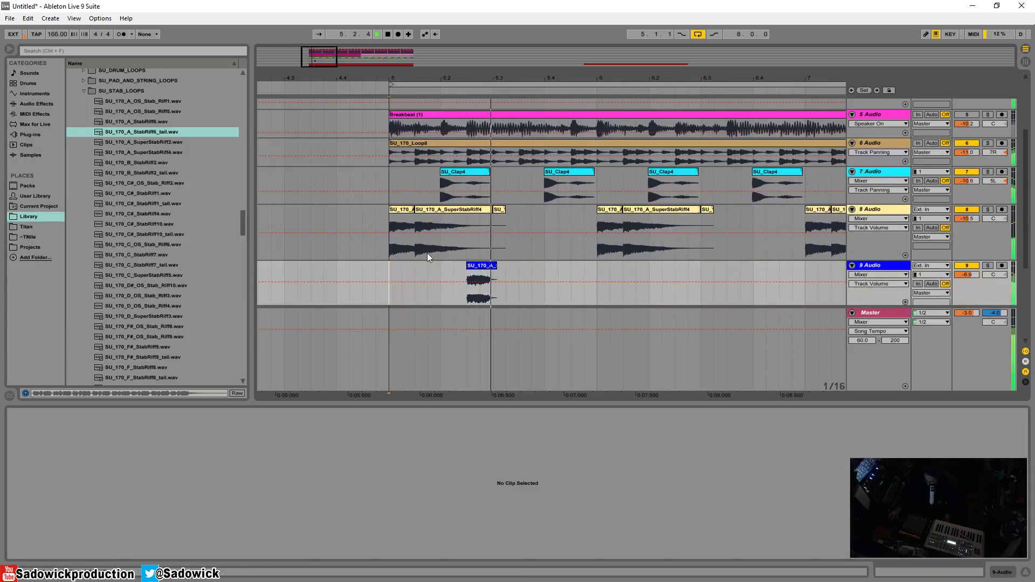
Repeat the StabRiff6_tail stab half a bar further on track 9 and duplicate bar 5's two-stab pattern into bar 6
{"action": "left_click", "coordinate": [492, 269]}
{"action": "left_click_drag", "start_coordinate": [491, 270], "coordinate": [391, 274]}
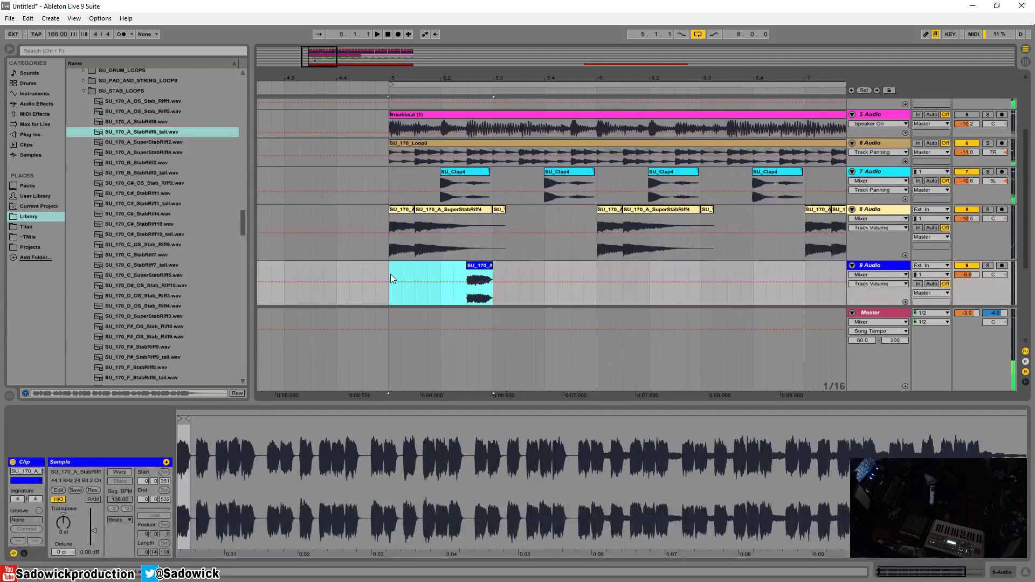
{"action": "key", "text": "ctrl+d"}
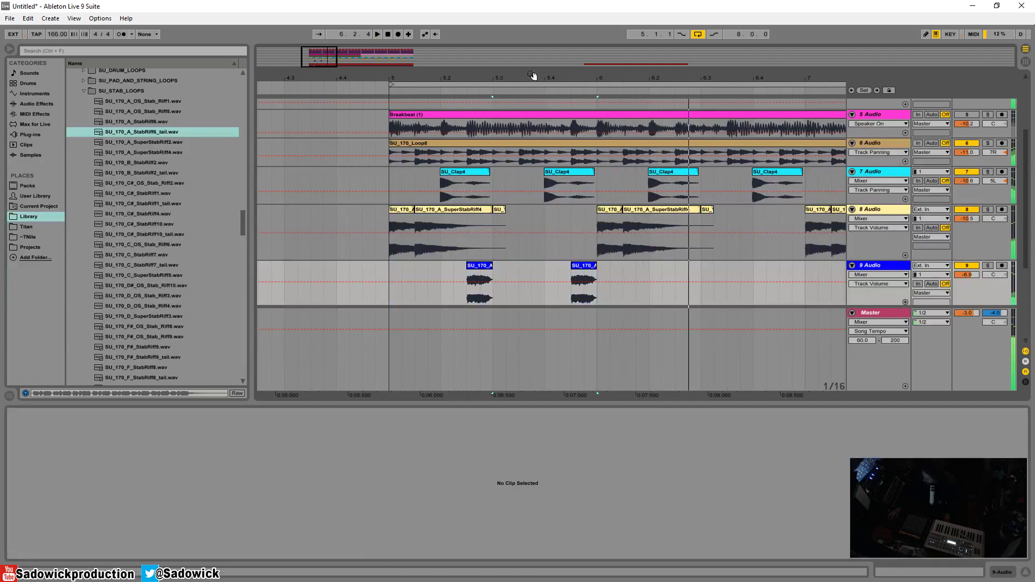
{"action": "left_click_drag", "start_coordinate": [348, 95], "coordinate": [348, 95]}
{"action": "left_click", "coordinate": [348, 95]}
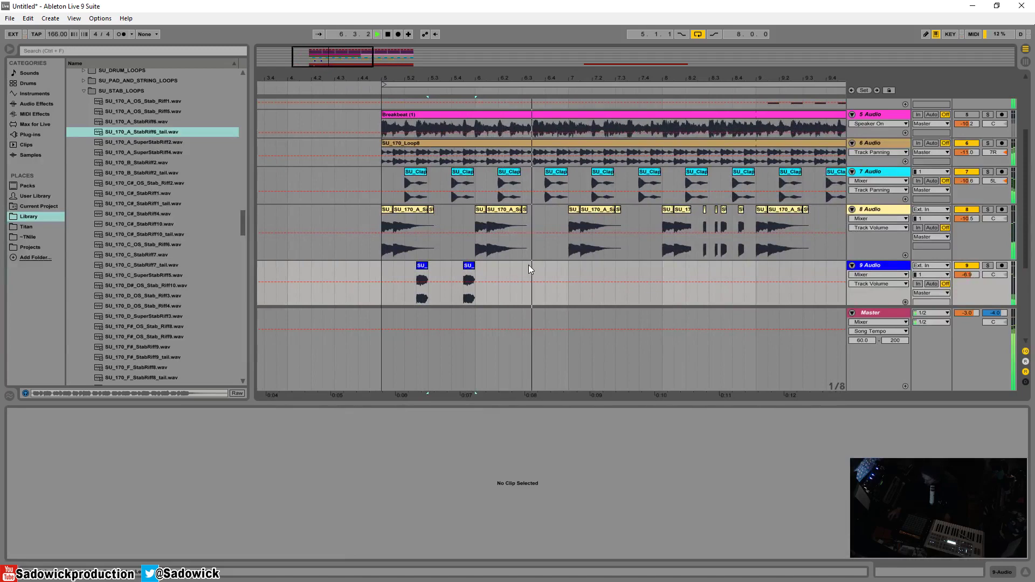
{"action": "left_click_drag", "start_coordinate": [474, 270], "coordinate": [381, 273]}
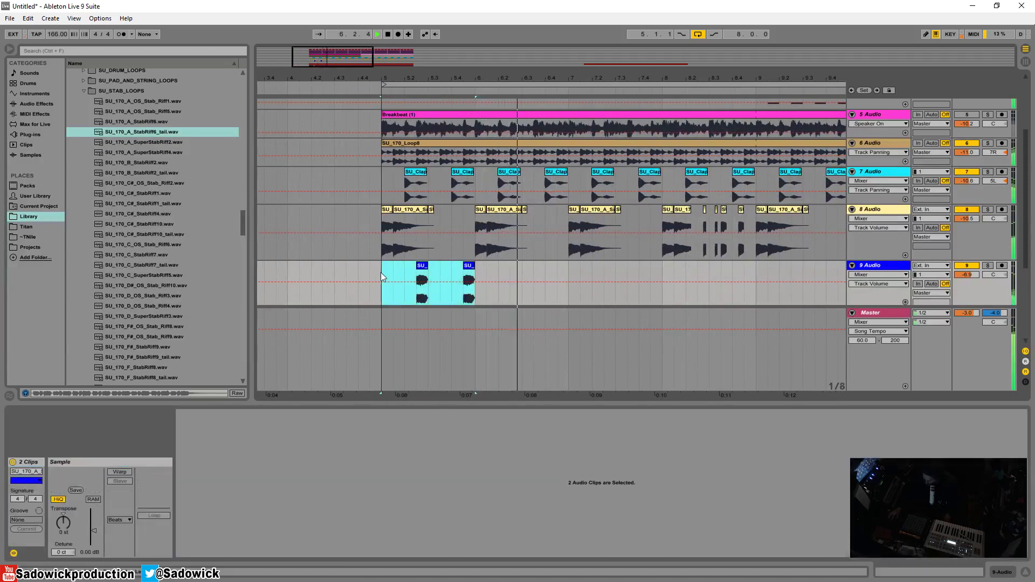
{"action": "key", "text": "ctrl+d"}
Move the second StabRiff6_tail stab earlier to 5.4 and play from bar 5
{"action": "left_click_drag", "start_coordinate": [468, 266], "coordinate": [457, 266]}
{"action": "left_click", "coordinate": [384, 266]}
{"action": "key", "text": "space"}
{"action": "key", "text": "space"}
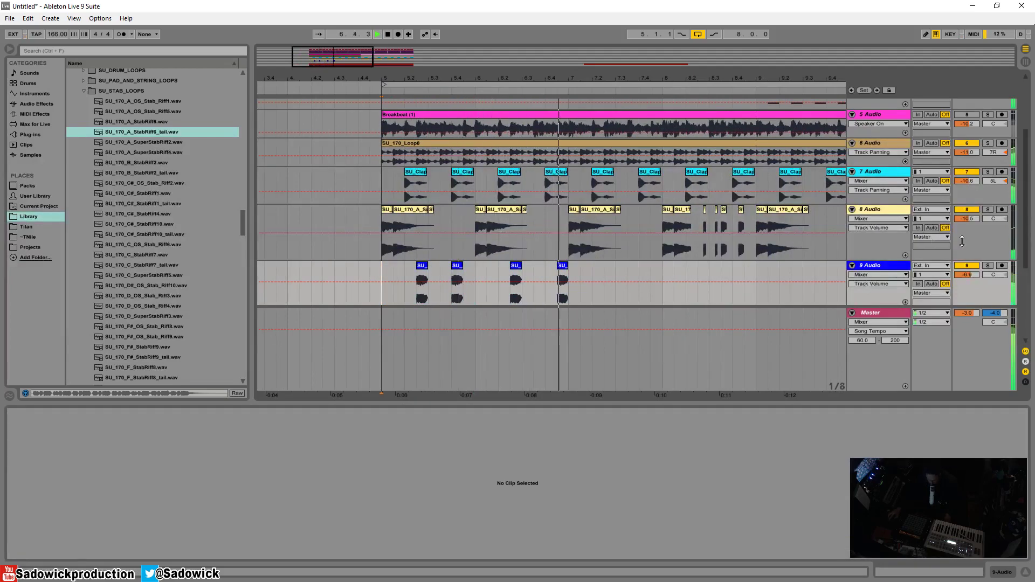
Lower track 9's volume to -8.2 dB and move the last stab of bar 6 earlier to 6.3.3
{"action": "left_click_drag", "start_coordinate": [968, 275], "coordinate": [969, 277]}
{"action": "left_click_drag", "start_coordinate": [561, 267], "coordinate": [535, 269]}
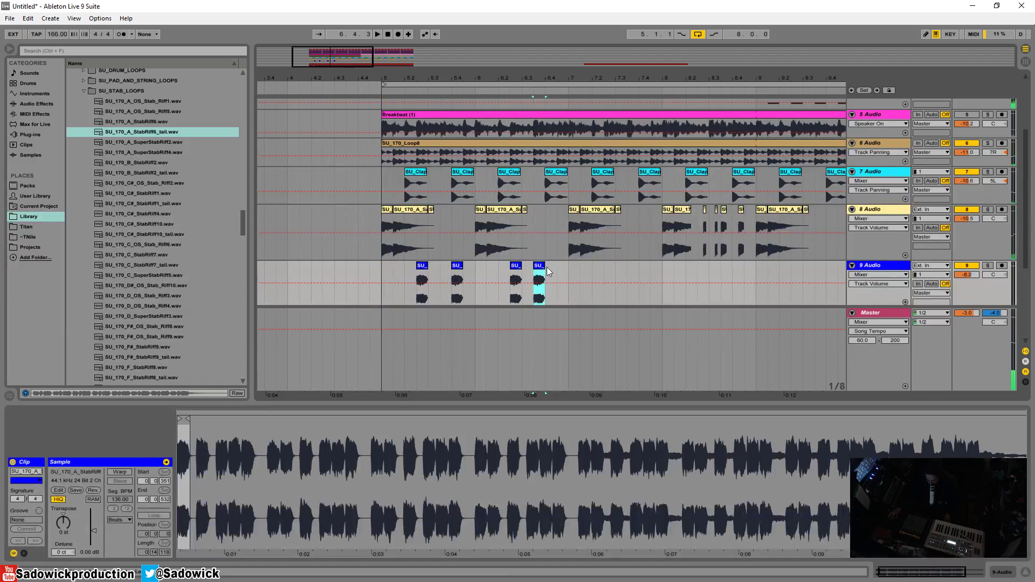
{"action": "left_click", "coordinate": [500, 271]}
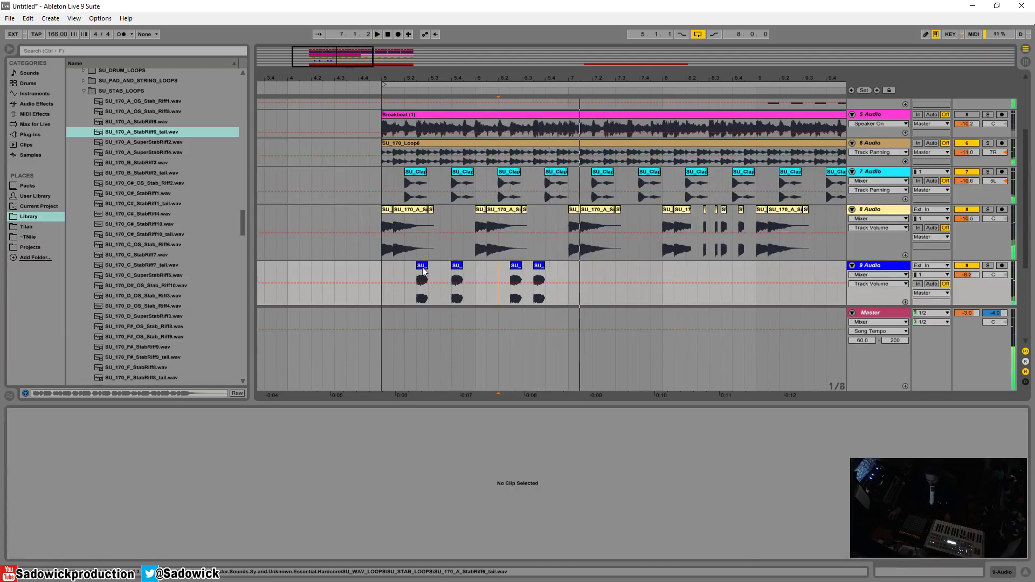
Move the first stab to 5.2 and repeat that half-bar pattern three times through bar 6, replacing the other stabs
{"action": "left_click_drag", "start_coordinate": [422, 267], "coordinate": [413, 274]}
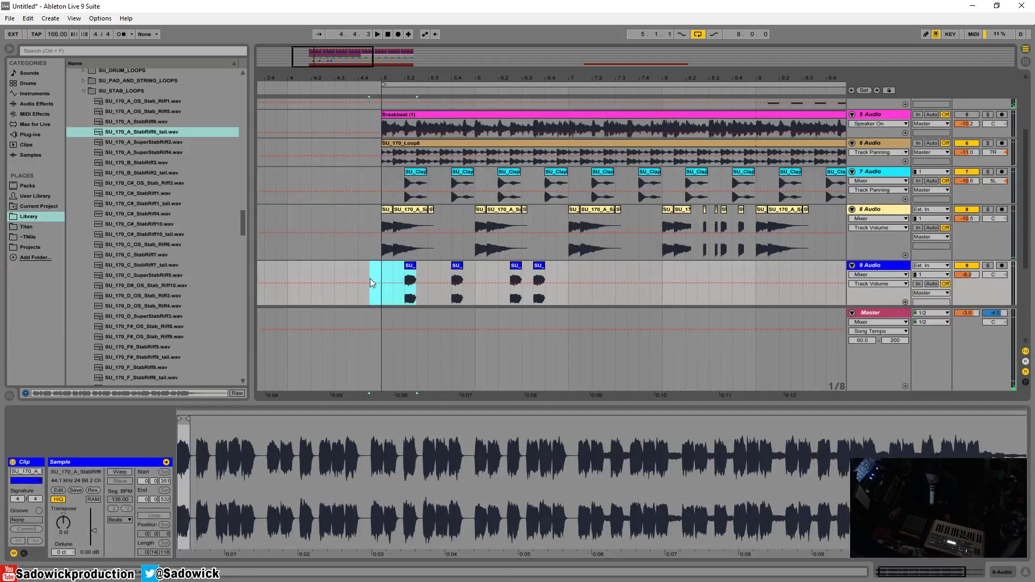
{"action": "left_click_drag", "start_coordinate": [567, 276], "coordinate": [385, 276]}
{"action": "key", "text": "Delete"}
{"action": "key", "text": "ctrl+d"}
{"action": "key", "text": "ctrl+d"}
{"action": "key", "text": "ctrl+d"}
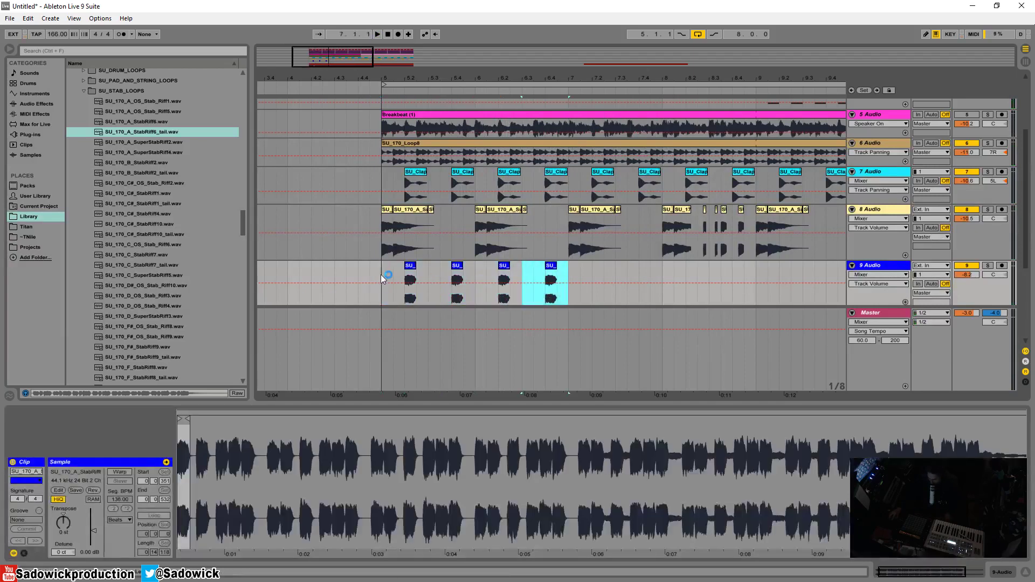
{"action": "left_click", "coordinate": [381, 275]}
{"action": "key", "text": "space"}
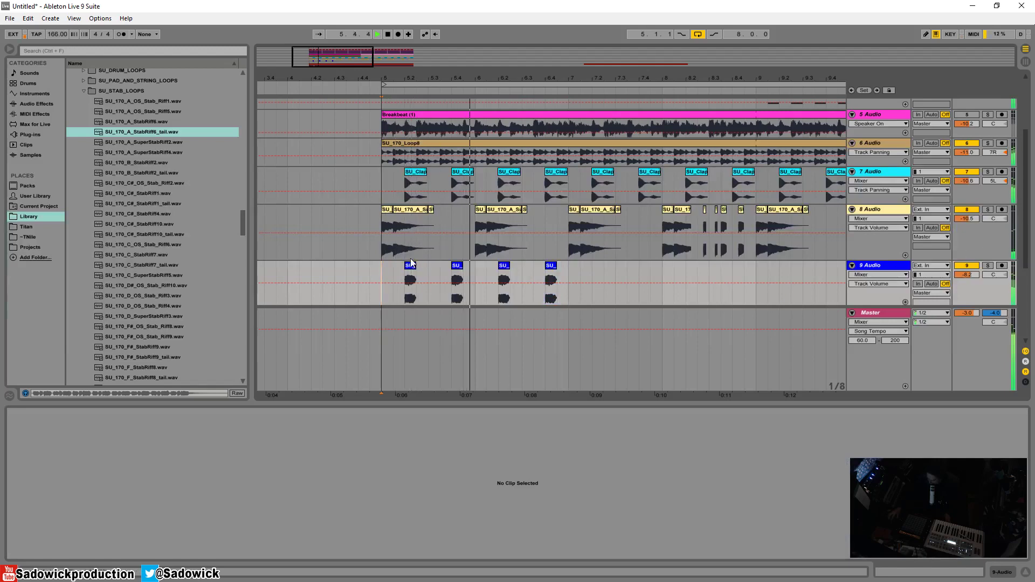
Move the first stab in bar 5 earlier to 5.1.3 and play from bar 5
{"action": "key", "text": "space"}
{"action": "mouse_move", "coordinate": [409, 265]}
{"action": "left_mouse_down"}
{"action": "mouse_move", "coordinate": [398, 266]}
{"action": "mouse_move", "coordinate": [403, 277]}
{"action": "left_mouse_up"}
{"action": "left_click", "coordinate": [381, 272]}
{"action": "key", "text": "space"}
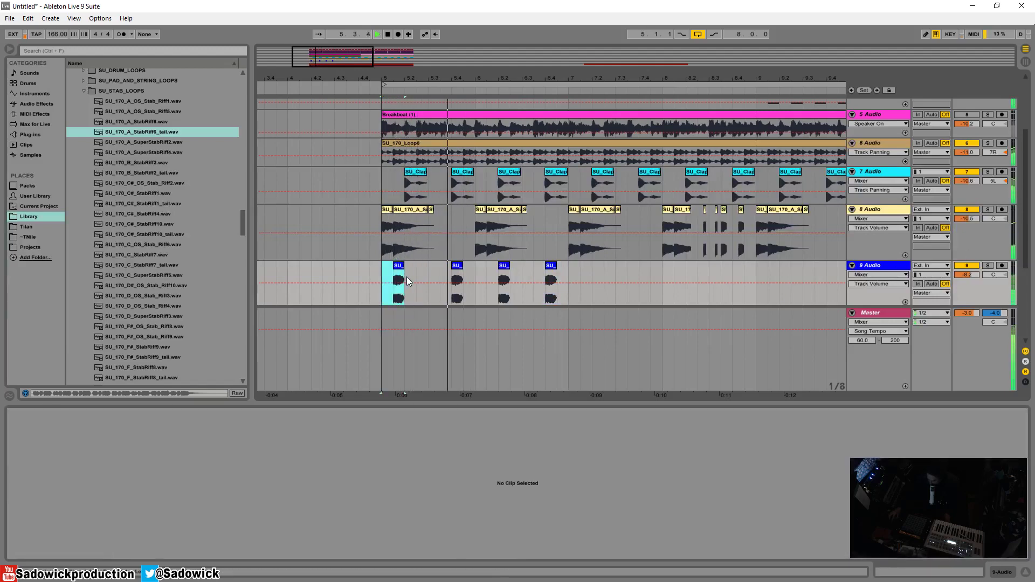
Duplicate the one-beat stab pattern twice, onto beats 5.2 and 5.3, and play from bar 5
{"action": "key", "text": "ctrl+d"}
{"action": "key", "text": "ctrl+d"}
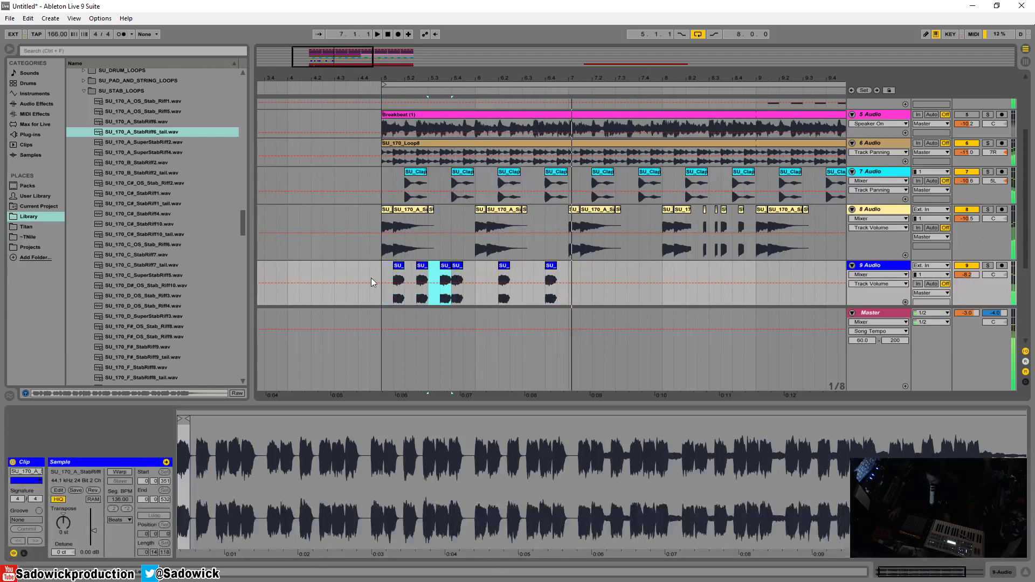
{"action": "left_click", "coordinate": [380, 273]}
{"action": "key", "text": "space"}
Move the stab at 5.4 to the offbeat at 5.4.3 and audition the pattern from bar 5
{"action": "left_click", "coordinate": [458, 266]}
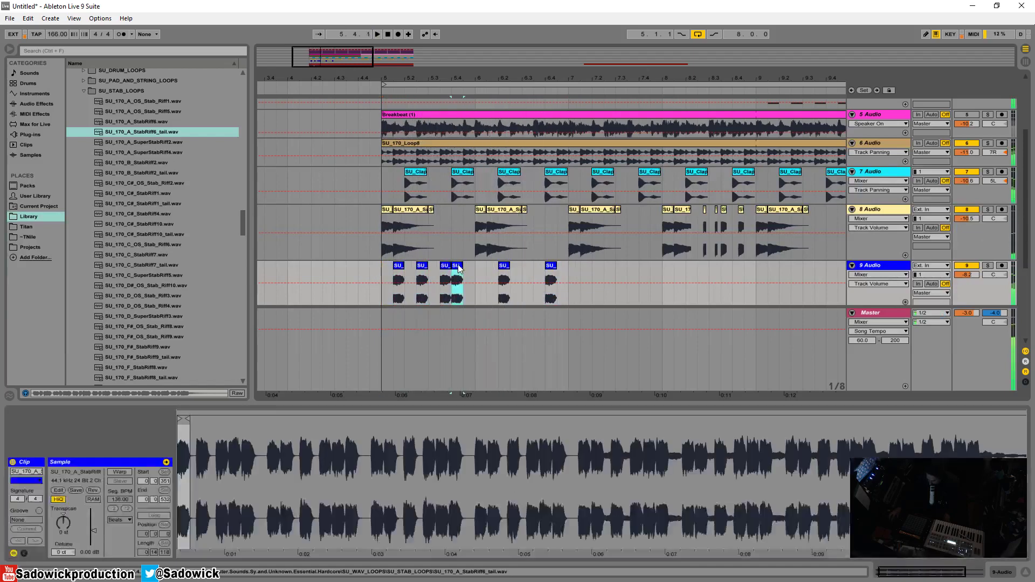
{"action": "left_click_drag", "start_coordinate": [458, 265], "coordinate": [469, 265]}
{"action": "left_click", "coordinate": [374, 272]}
{"action": "left_click", "coordinate": [382, 273]}
{"action": "key", "text": "space"}
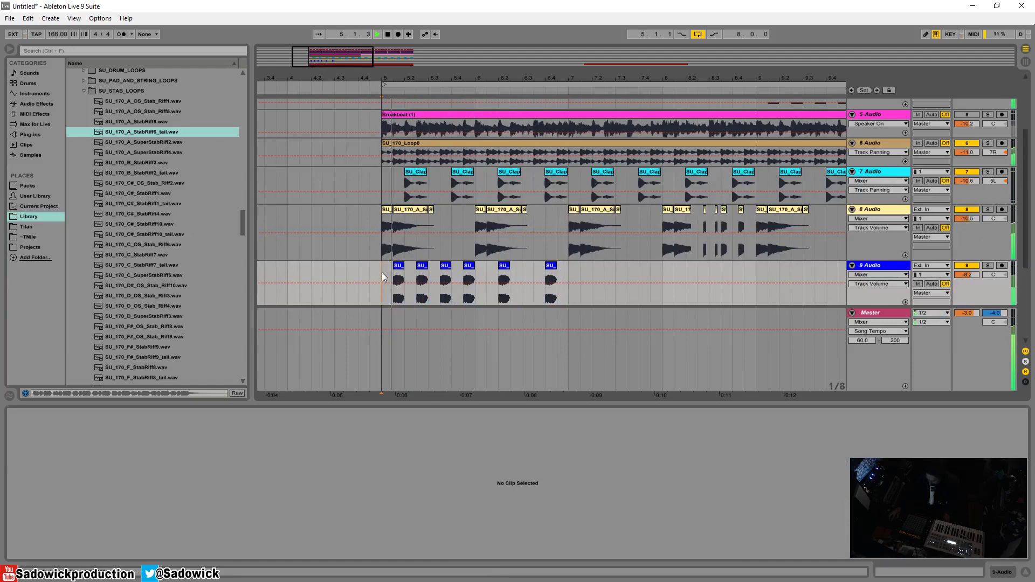
Clear the leftover stabs in bar 6 and duplicate bar 5's four-stab offbeat pattern through the end of bar 12
{"action": "left_click_drag", "start_coordinate": [576, 272], "coordinate": [379, 282]}
{"action": "key", "text": "Delete"}
{"action": "key", "text": "ctrl+d"}
{"action": "key", "text": "ctrl+d"}
{"action": "key", "text": "ctrl+d"}
{"action": "key", "text": "ctrl+d"}
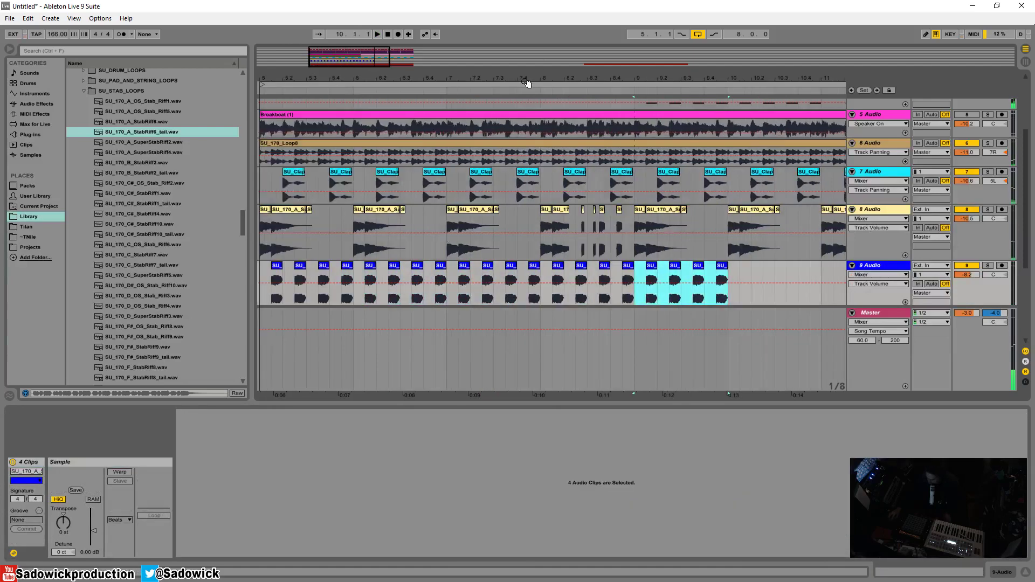
{"action": "key", "text": "ctrl+d"}
{"action": "key", "text": "ctrl+d"}
{"action": "key", "text": "ctrl+d"}
{"action": "left_click_drag", "start_coordinate": [696, 79], "coordinate": [712, 48]}
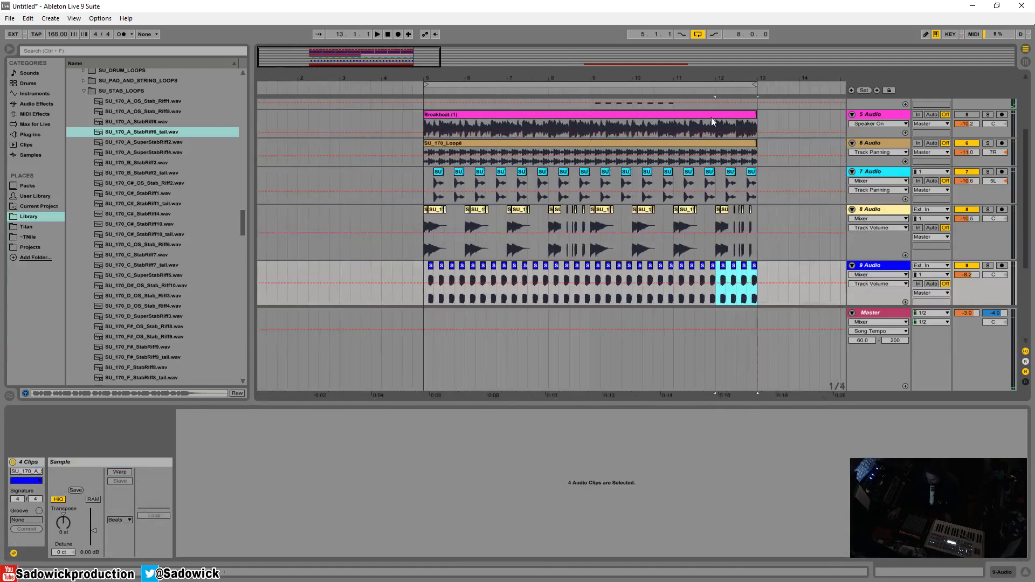
Move the stab track directly above the Breakbeat track and group it with 2 Audio, Serum and SU_C2_OldSch, playing the loop
{"action": "left_click_drag", "start_coordinate": [869, 264], "coordinate": [876, 145]}
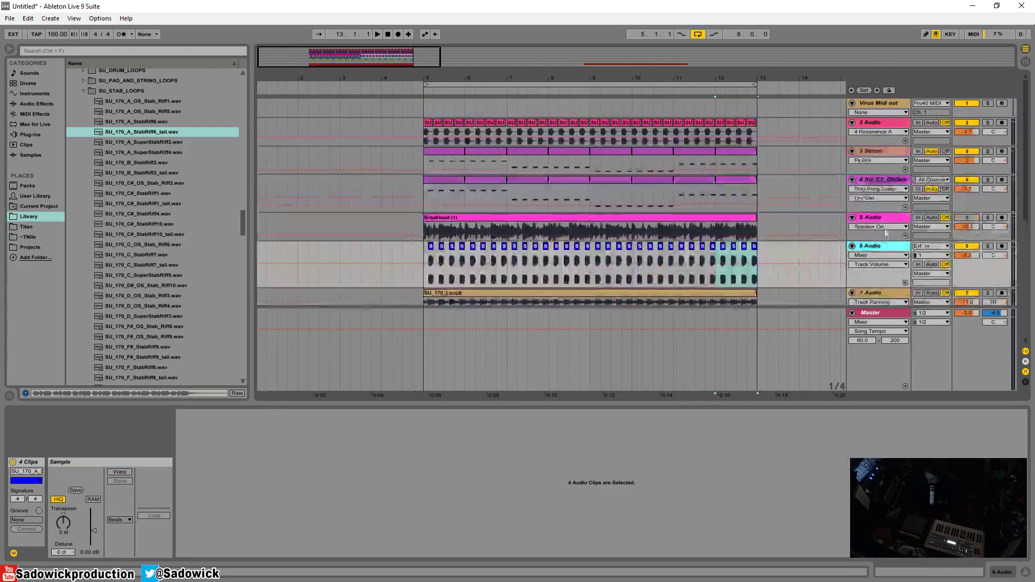
{"action": "left_click_drag", "start_coordinate": [876, 212], "coordinate": [876, 213]}
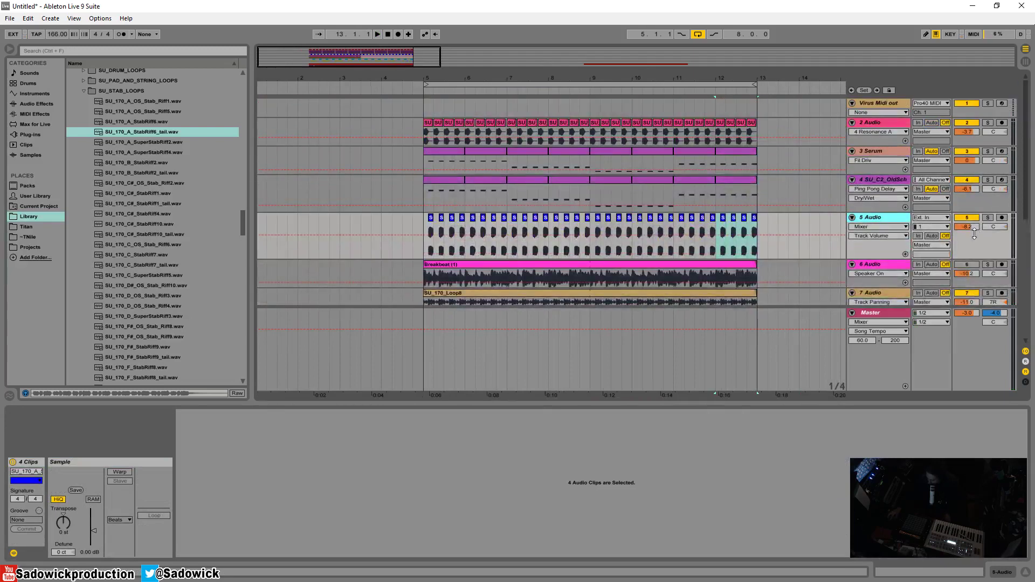
{"action": "left_click", "coordinate": [879, 120], "text": "shift"}
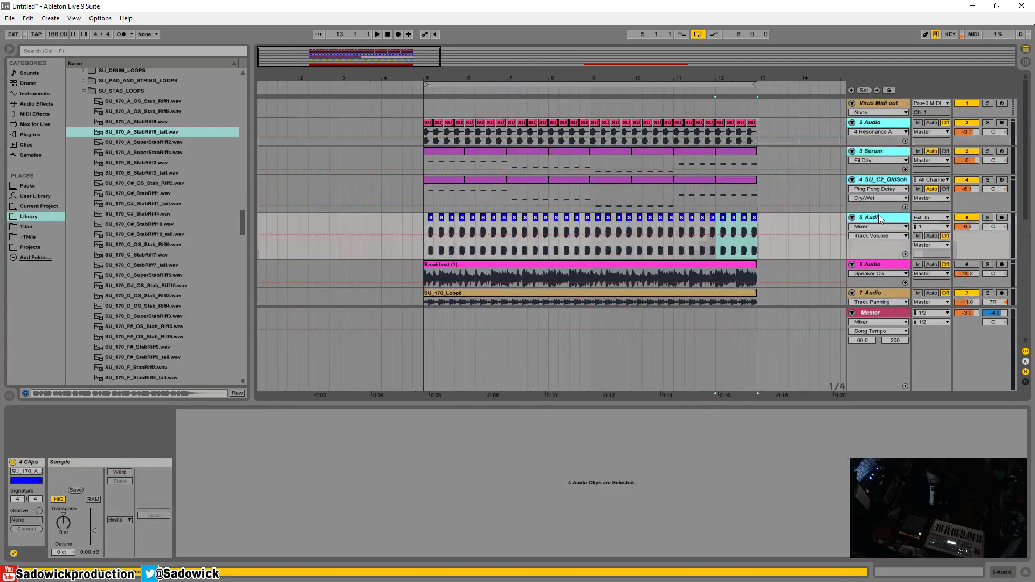
{"action": "right_click", "coordinate": [880, 217]}
{"action": "left_click", "coordinate": [904, 296]}
{"action": "key", "text": "space"}
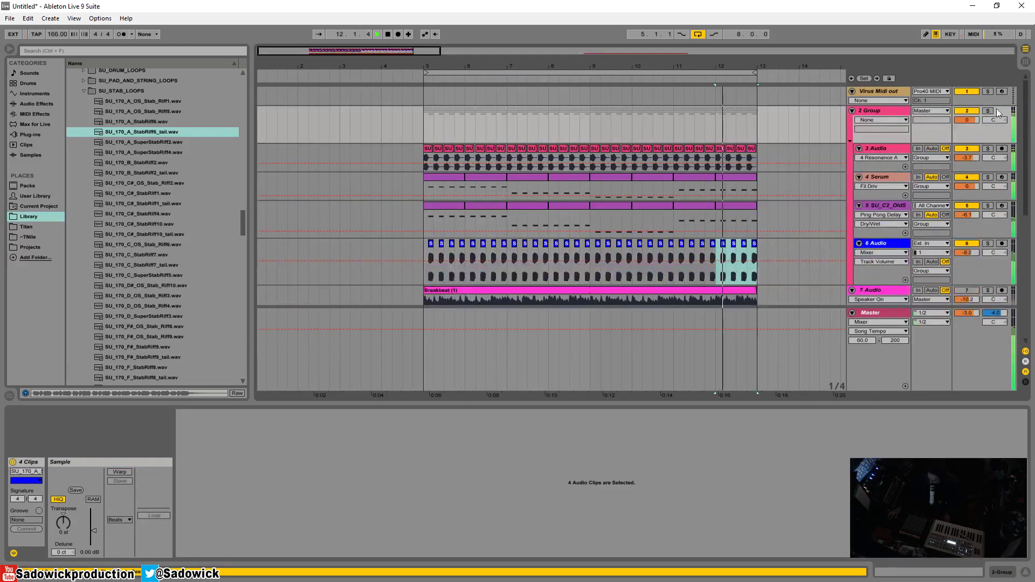
{"action": "scroll", "coordinate": [942, 237], "scroll_direction": "down", "scroll_amount": 2}
{"action": "scroll", "coordinate": [701, 270], "scroll_direction": "up", "scroll_amount": 1}
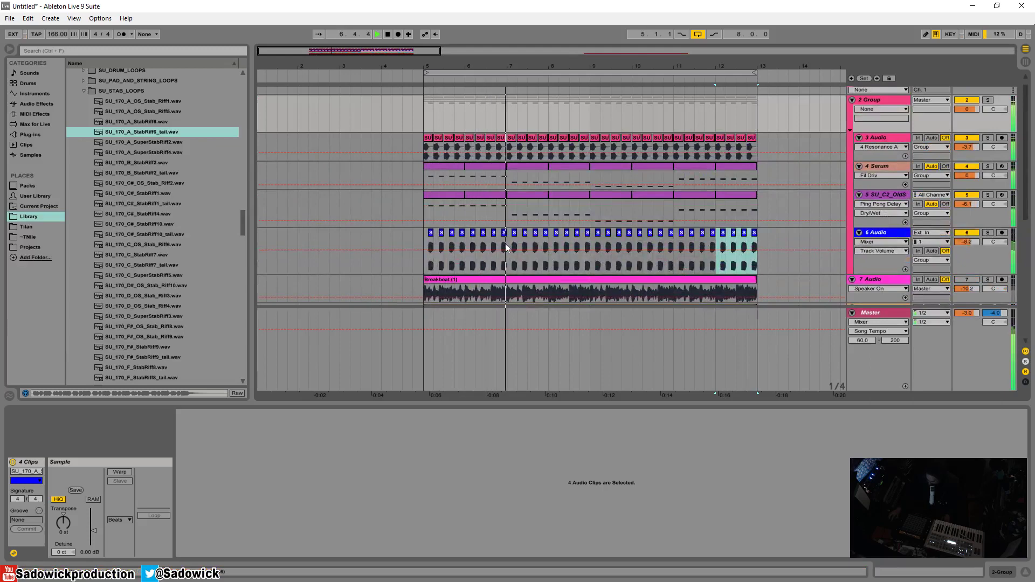
Move the stab track out of the group, placing it just above the Breakbeat track
{"action": "left_click_drag", "start_coordinate": [509, 239], "coordinate": [591, 241]}
{"action": "scroll", "coordinate": [991, 239], "scroll_direction": "down", "scroll_amount": 2}
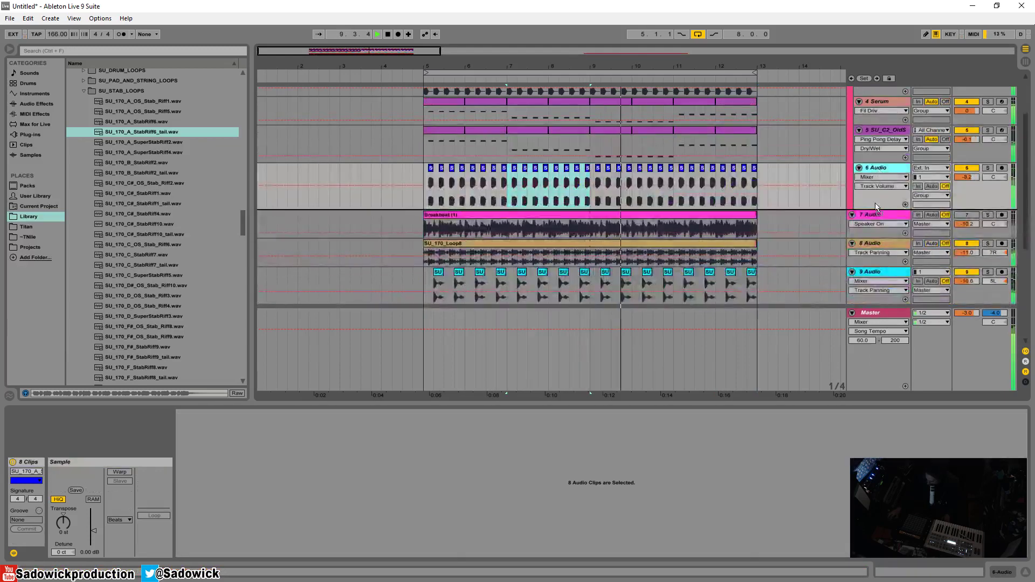
{"action": "key", "text": "space"}
{"action": "mouse_move", "coordinate": [872, 168]}
{"action": "left_mouse_down"}
{"action": "mouse_move", "coordinate": [872, 229]}
{"action": "mouse_move", "coordinate": [872, 169]}
{"action": "left_mouse_up"}
{"action": "scroll", "coordinate": [994, 167], "scroll_direction": "up", "scroll_amount": 2}
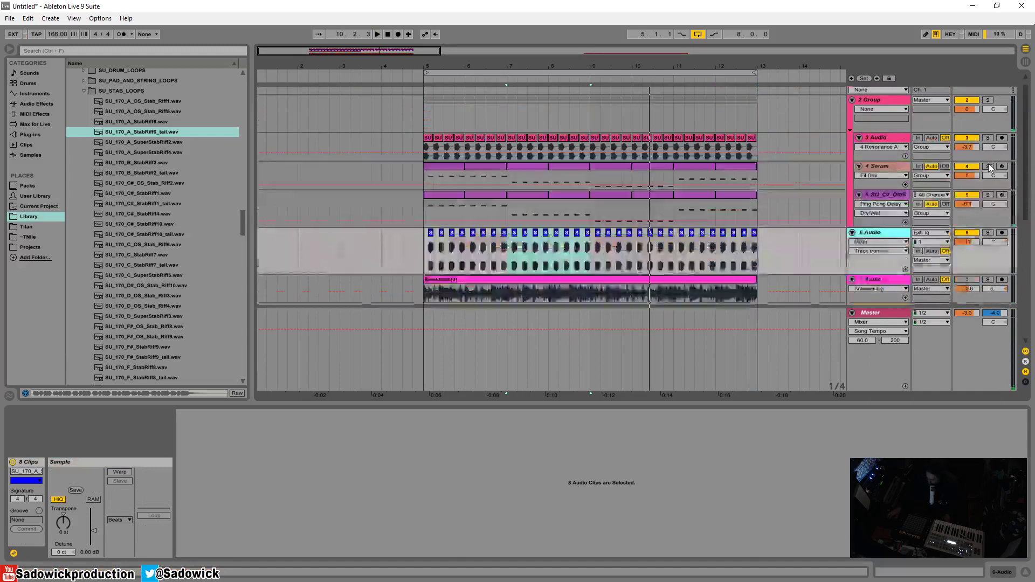
Solo the synth group and load FabFilter Pro-C 2 onto it with the loop playing
{"action": "key", "text": "space"}
{"action": "left_click", "coordinate": [988, 100]}
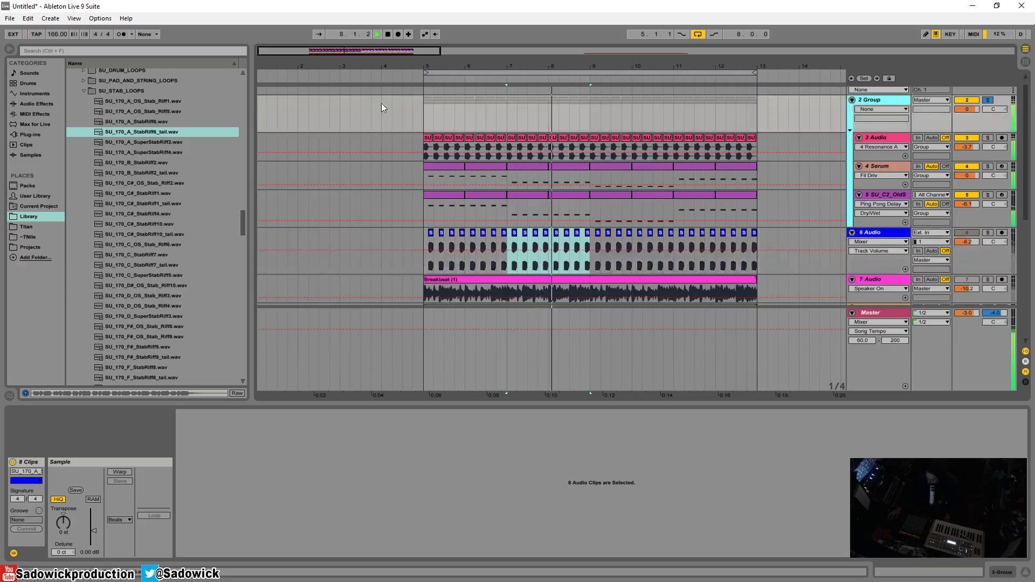
{"action": "left_click", "coordinate": [31, 134]}
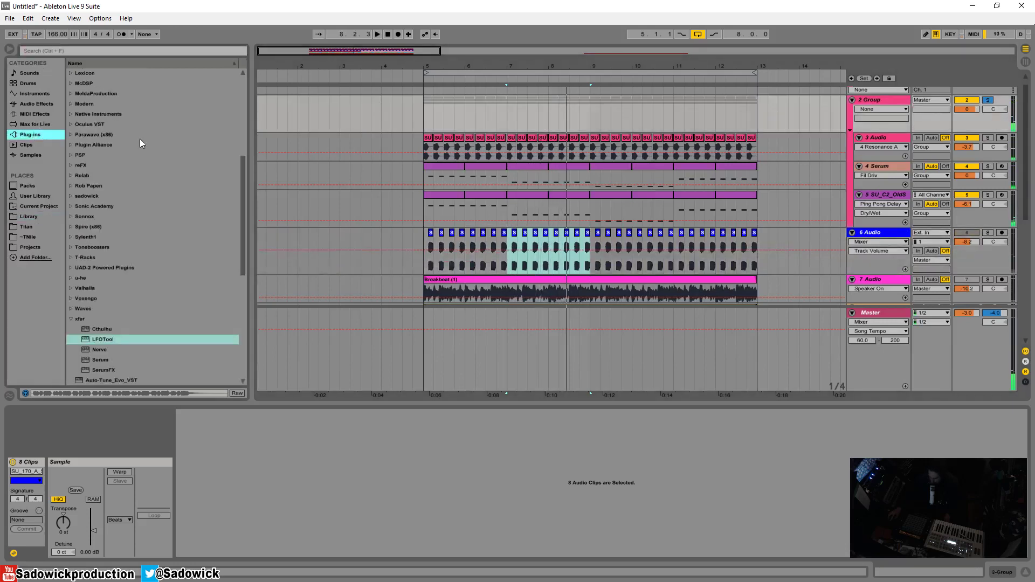
{"action": "scroll", "coordinate": [121, 151], "scroll_direction": "up", "scroll_amount": 7}
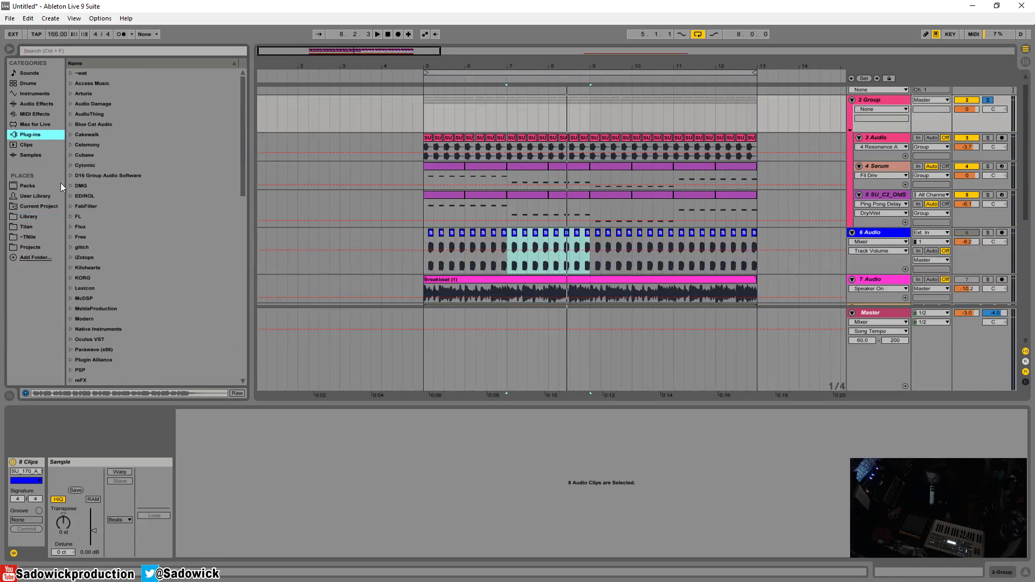
{"action": "left_click", "coordinate": [71, 206]}
{"action": "left_click", "coordinate": [106, 248]}
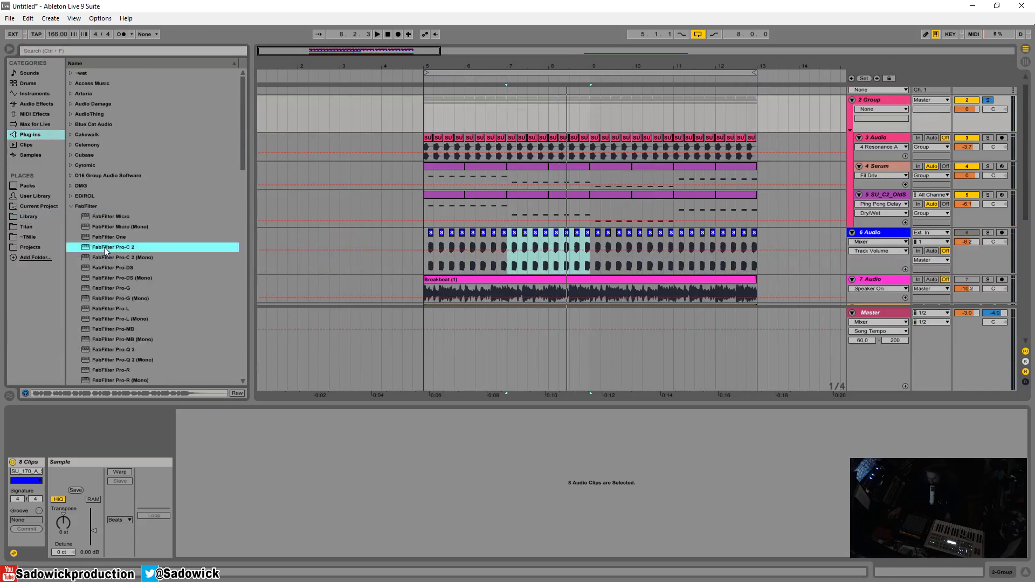
{"action": "key", "text": "space"}
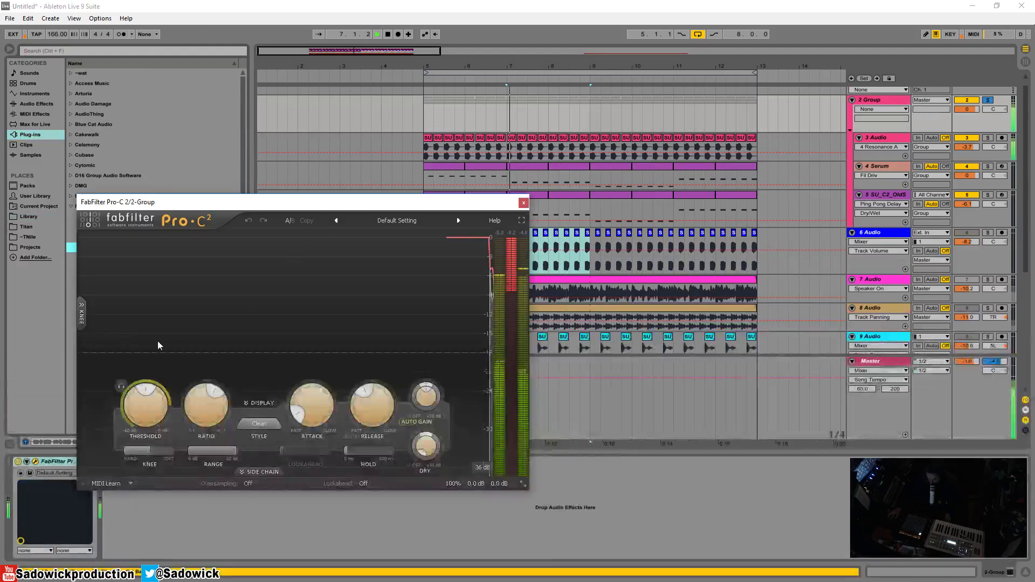
Set the Pro-C 2 threshold to -7.76 dB, the style to Bus and the attack to 60.42 ms
{"action": "left_click_drag", "start_coordinate": [144, 393], "coordinate": [166, 405]}
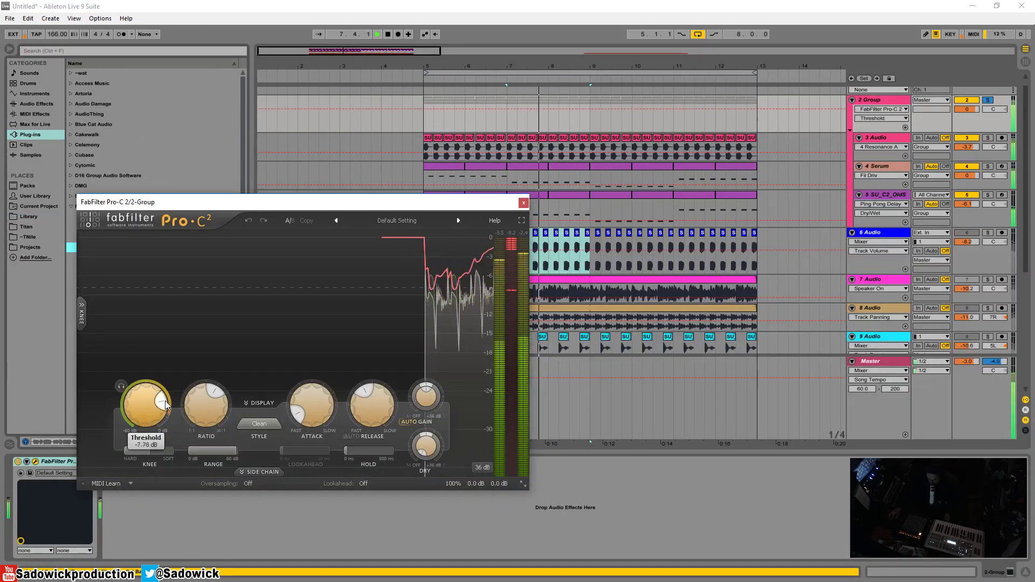
{"action": "left_click", "coordinate": [259, 424]}
{"action": "left_click", "coordinate": [263, 497]}
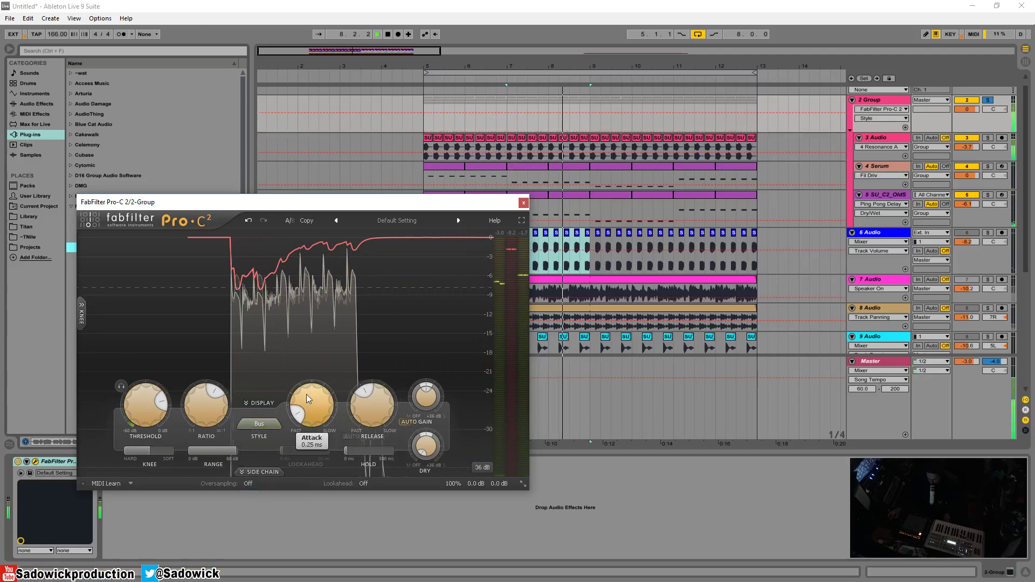
{"action": "left_click", "coordinate": [310, 421]}
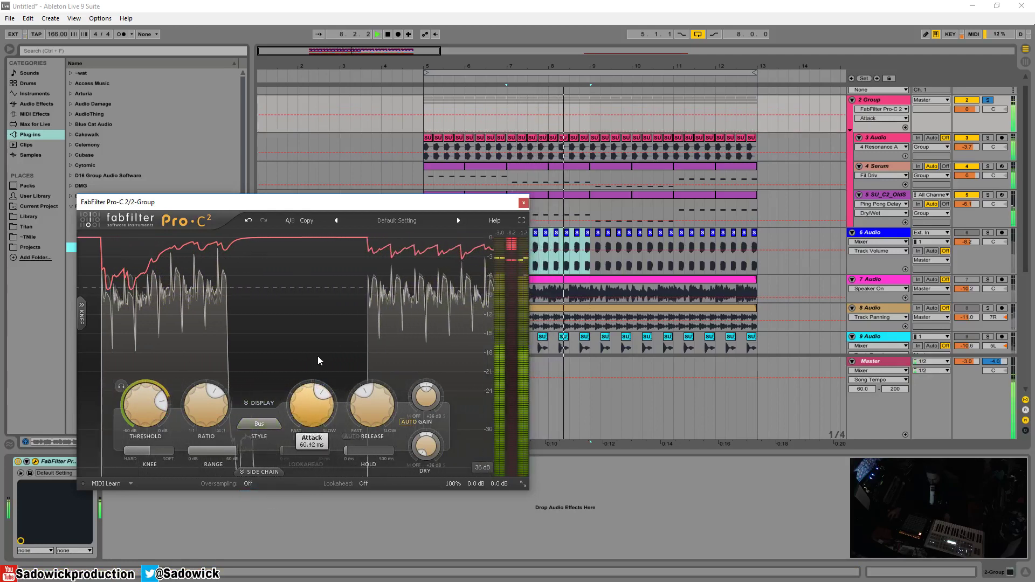
Shorten the Pro-C 2 attack with the threshold lowered, and bring the threshold back up
{"action": "left_click_drag", "start_coordinate": [147, 398], "coordinate": [147, 423]}
{"action": "left_click_drag", "start_coordinate": [316, 406], "coordinate": [310, 375]}
{"action": "left_click_drag", "start_coordinate": [149, 390], "coordinate": [164, 404]}
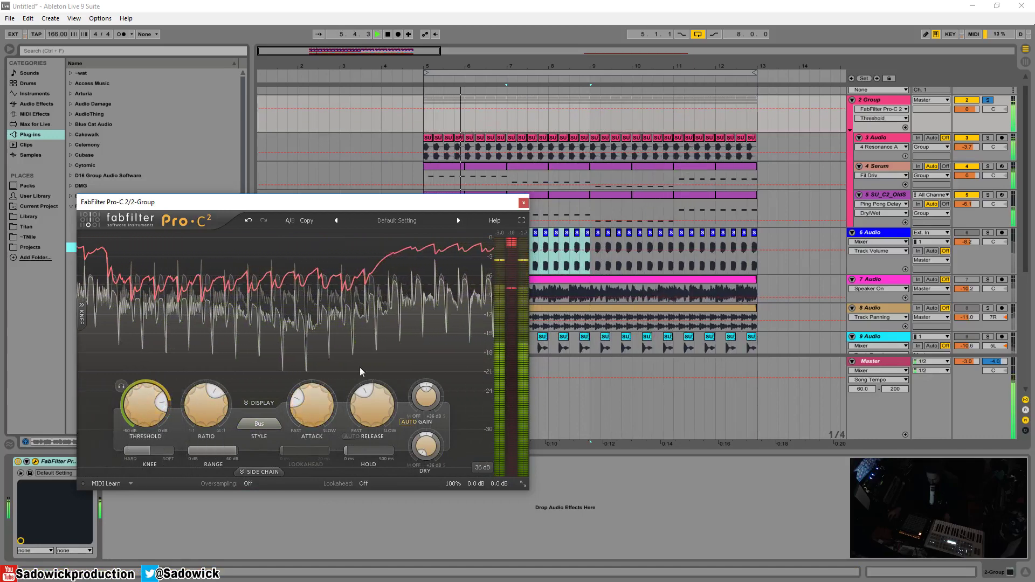
Unsolo the synth group, close the Pro-C 2 window and solo the stab track
{"action": "left_click", "coordinate": [988, 101]}
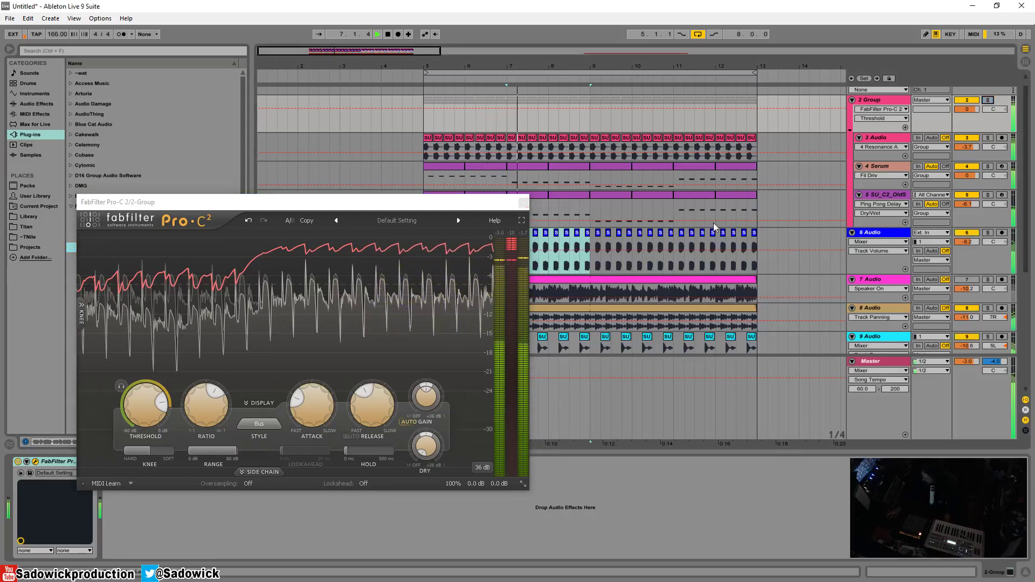
{"action": "left_click", "coordinate": [524, 202]}
{"action": "left_click", "coordinate": [991, 234]}
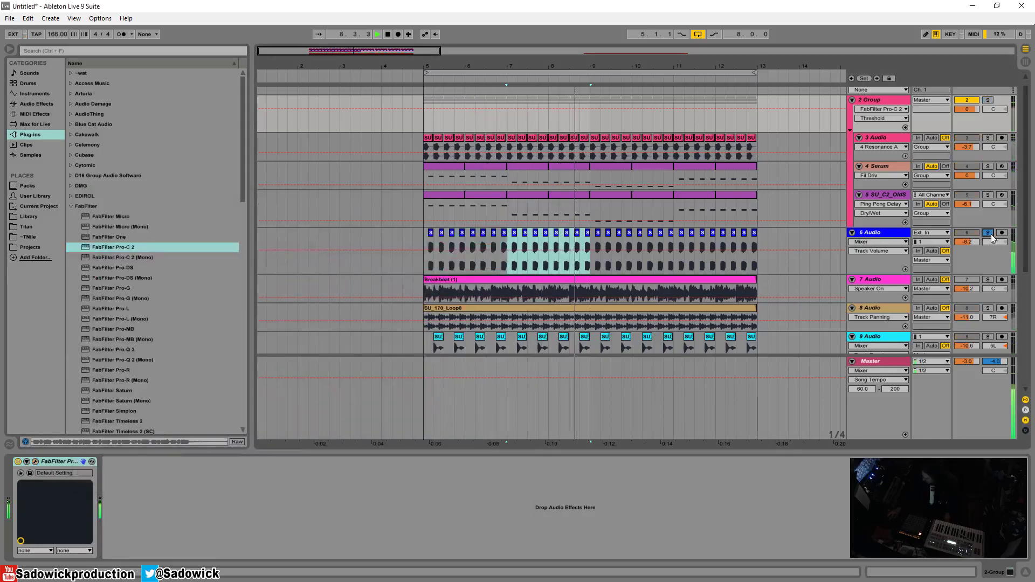
Consolidate the first two bars of stab clips on track 6 into one clip and delete the track's remaining stab clips up to bar 13
{"action": "left_click_drag", "start_coordinate": [422, 244], "coordinate": [504, 243]}
{"action": "right_click", "coordinate": [505, 232]}
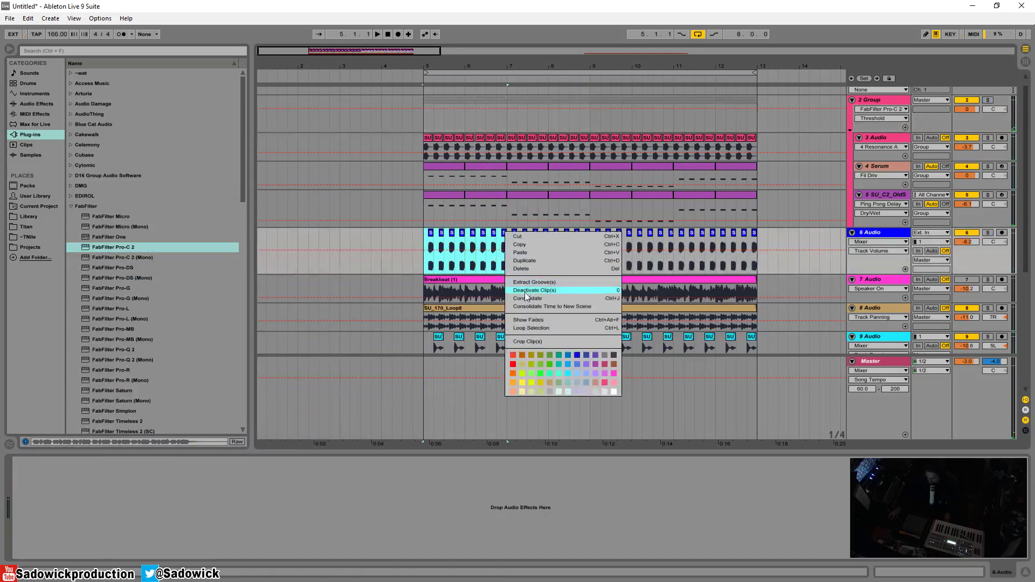
{"action": "left_click", "coordinate": [559, 298]}
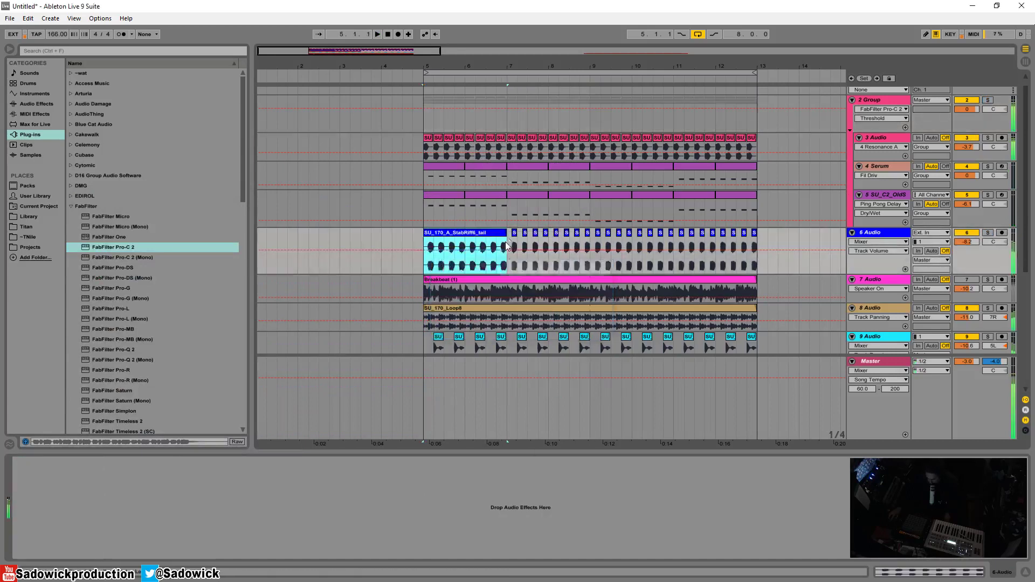
{"action": "left_click_drag", "start_coordinate": [506, 242], "coordinate": [757, 244]}
{"action": "key", "text": "Delete"}
Consolidate the clap clips of bars 5 and 6 on track 9 into one clip
{"action": "scroll", "coordinate": [428, 264], "scroll_direction": "down", "scroll_amount": 3}
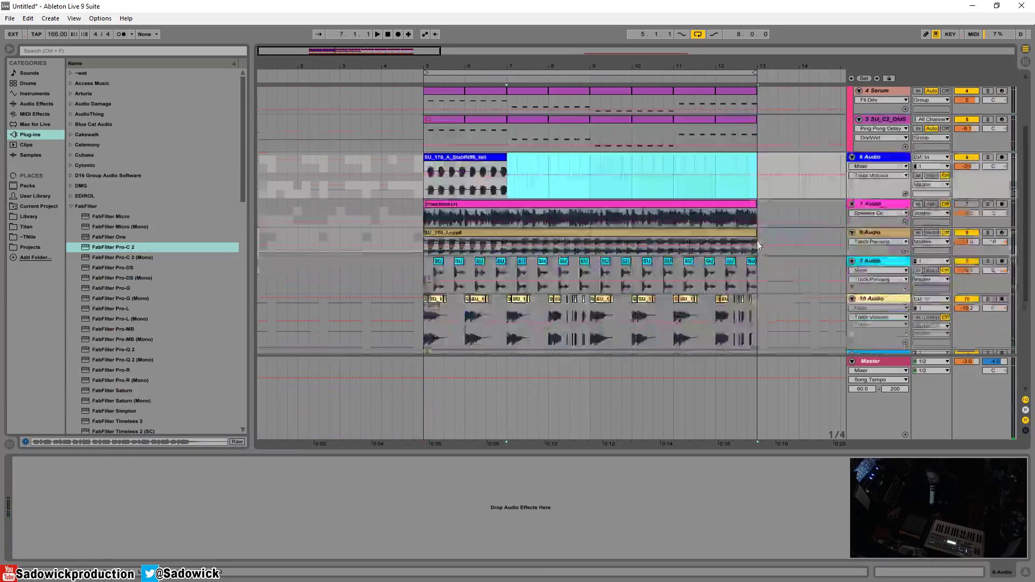
{"action": "left_click_drag", "start_coordinate": [428, 268], "coordinate": [502, 274]}
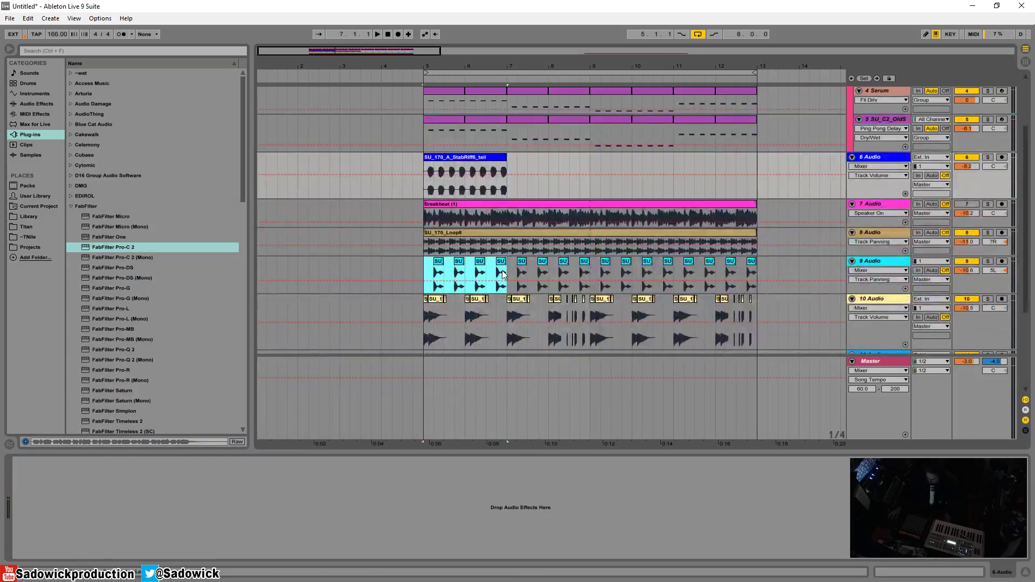
{"action": "right_click", "coordinate": [502, 264]}
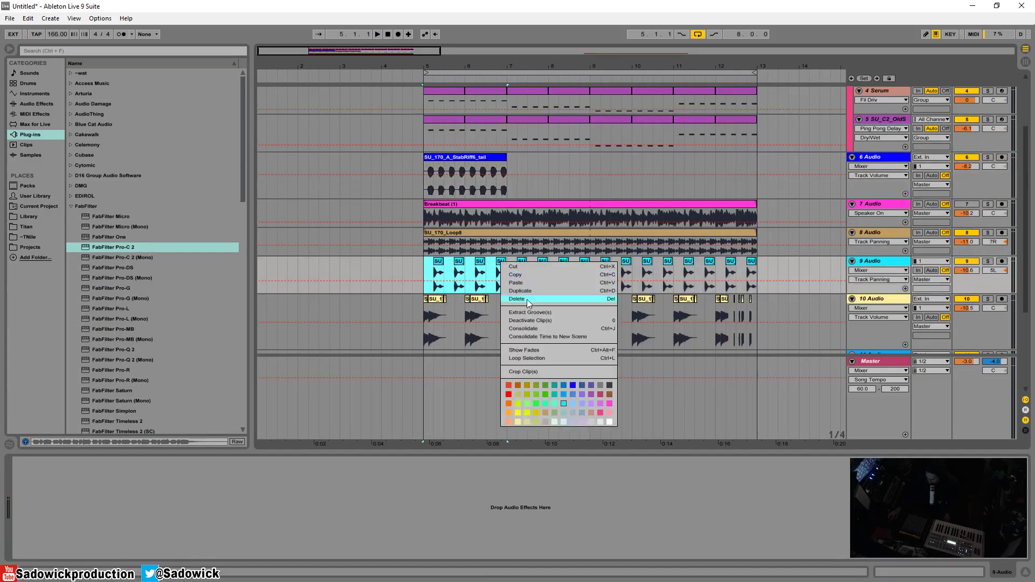
{"action": "left_click", "coordinate": [531, 322]}
Consolidate the first four bars of super stab clips on track 10 into one clip
{"action": "left_click_drag", "start_coordinate": [422, 315], "coordinate": [589, 317]}
{"action": "right_click", "coordinate": [484, 303]}
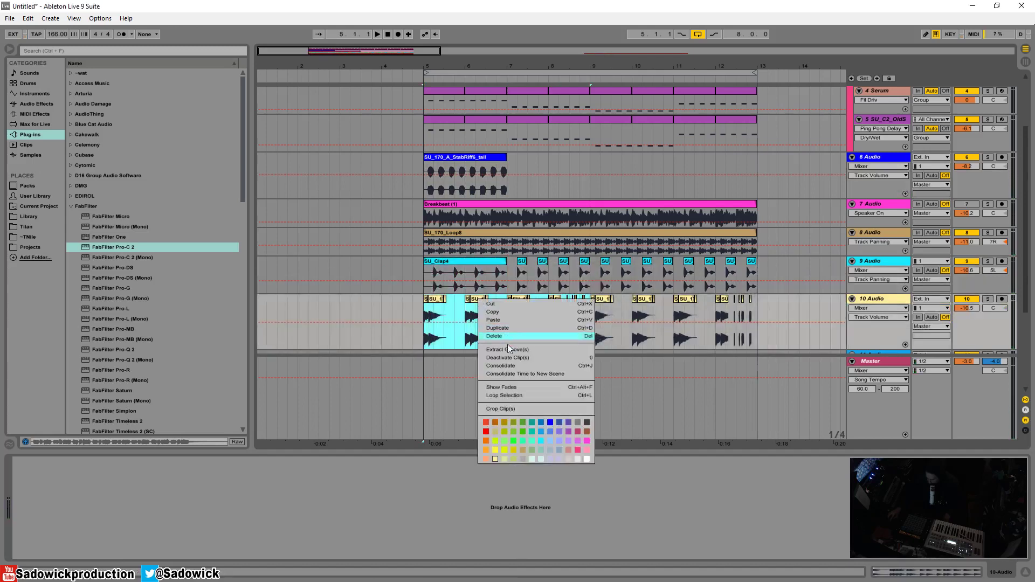
{"action": "left_click", "coordinate": [510, 358]}
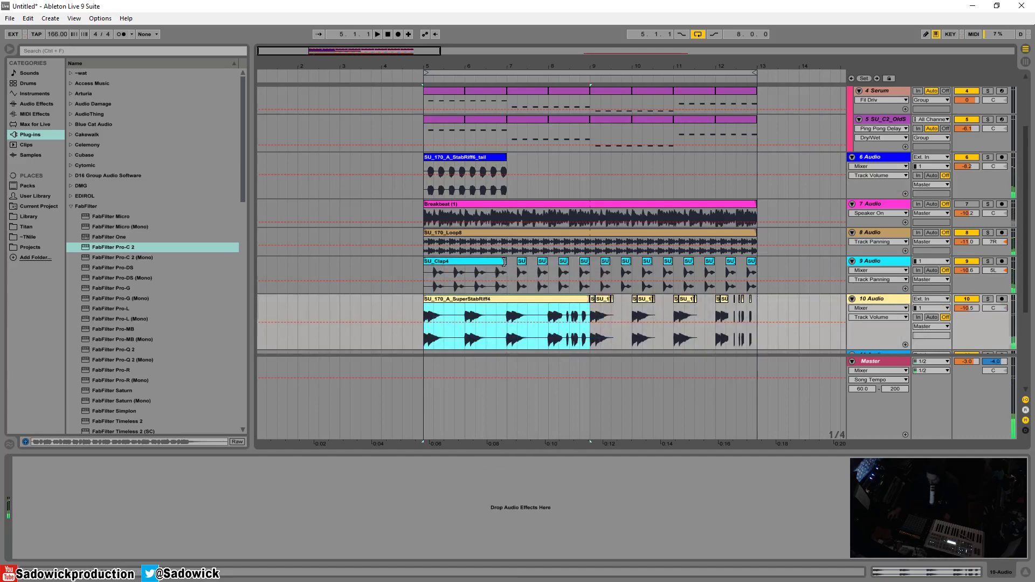
Turn on looping for the consolidated SU_Clap4 clip and extend it to bar 13 over the separate claps
{"action": "left_click", "coordinate": [507, 267]}
{"action": "left_click", "coordinate": [896, 571]}
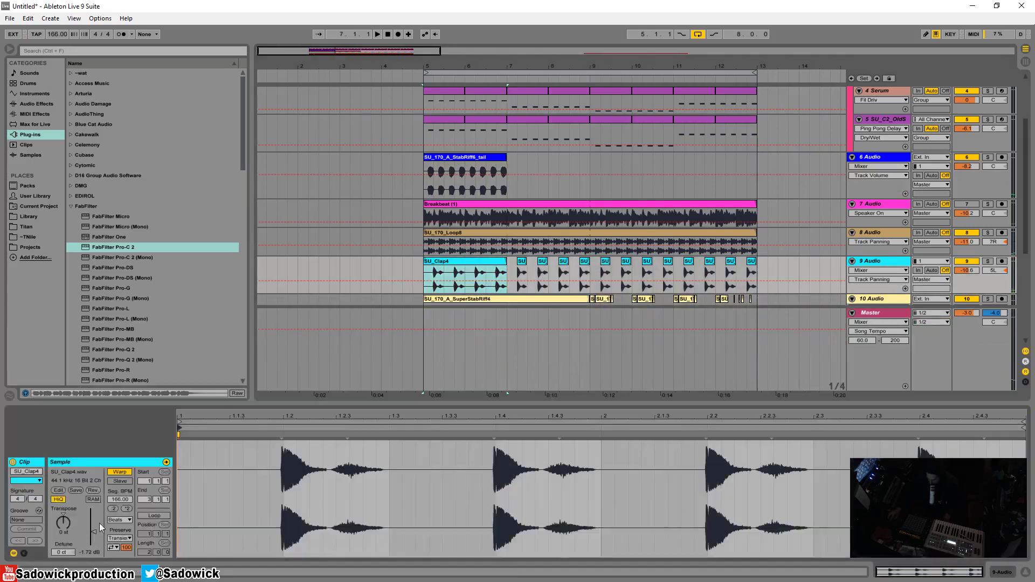
{"action": "left_click", "coordinate": [154, 516]}
{"action": "left_click_drag", "start_coordinate": [507, 267], "coordinate": [759, 270]}
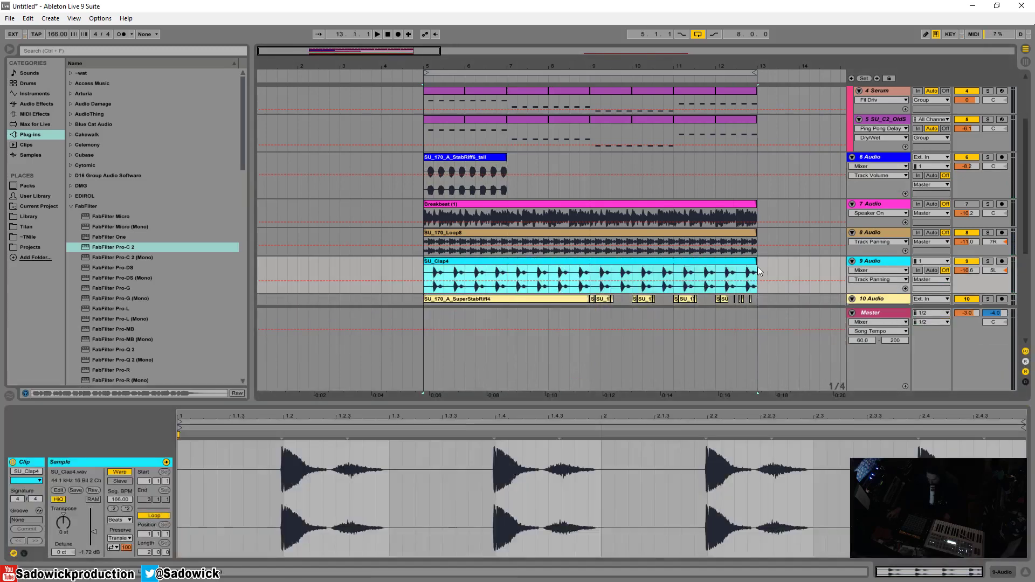
Extend the looped SU_170_A_SuperStabRiff4 clip to bar 13 over the remaining stab pieces
{"action": "scroll", "coordinate": [759, 271], "scroll_direction": "down", "scroll_amount": 2}
{"action": "left_click", "coordinate": [512, 223]}
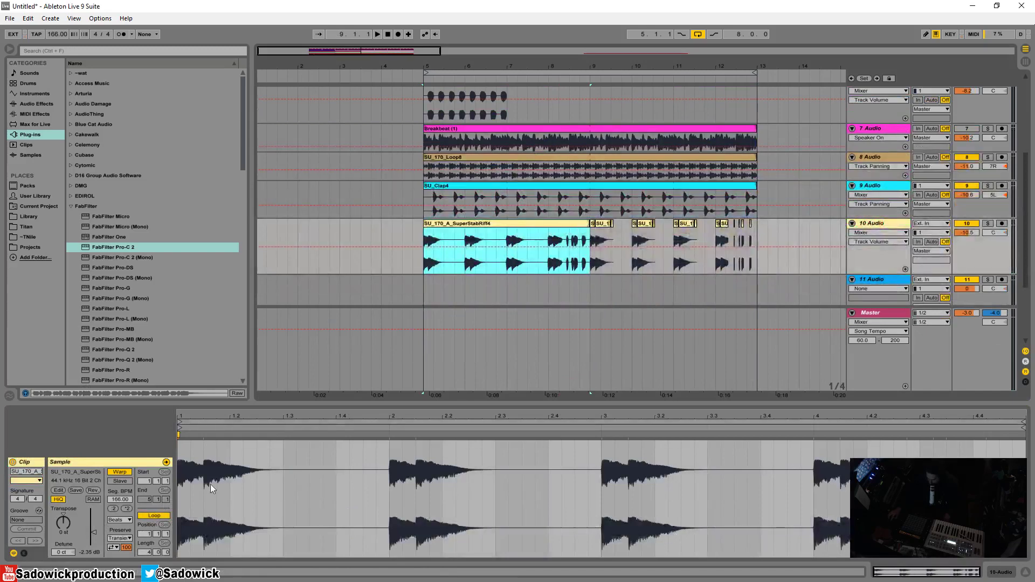
{"action": "left_click_drag", "start_coordinate": [587, 226], "coordinate": [758, 226]}
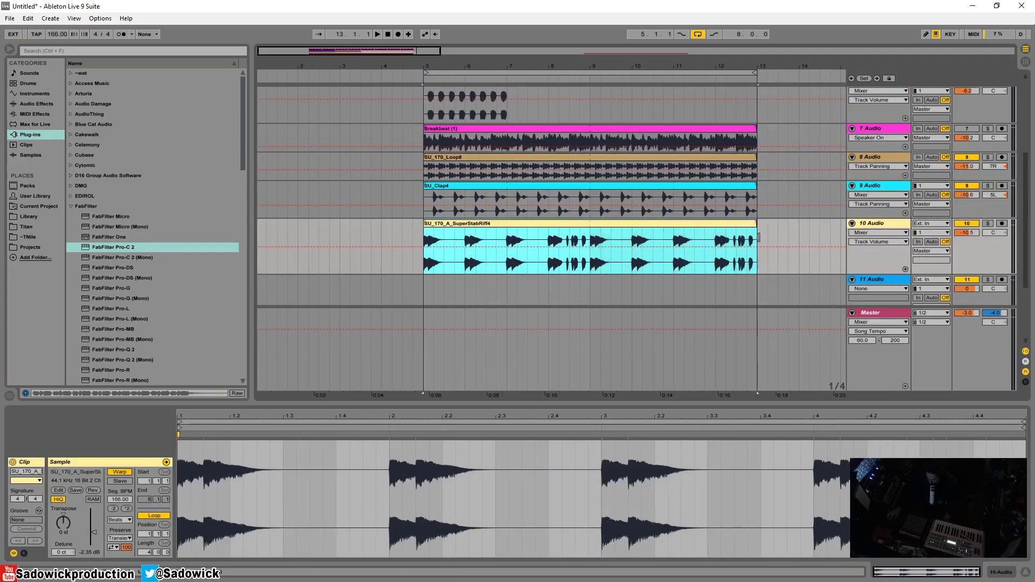
Consolidate the four kick clips of the first bar on track 3 into one clip
{"action": "scroll", "coordinate": [753, 259], "scroll_direction": "down", "scroll_amount": 3}
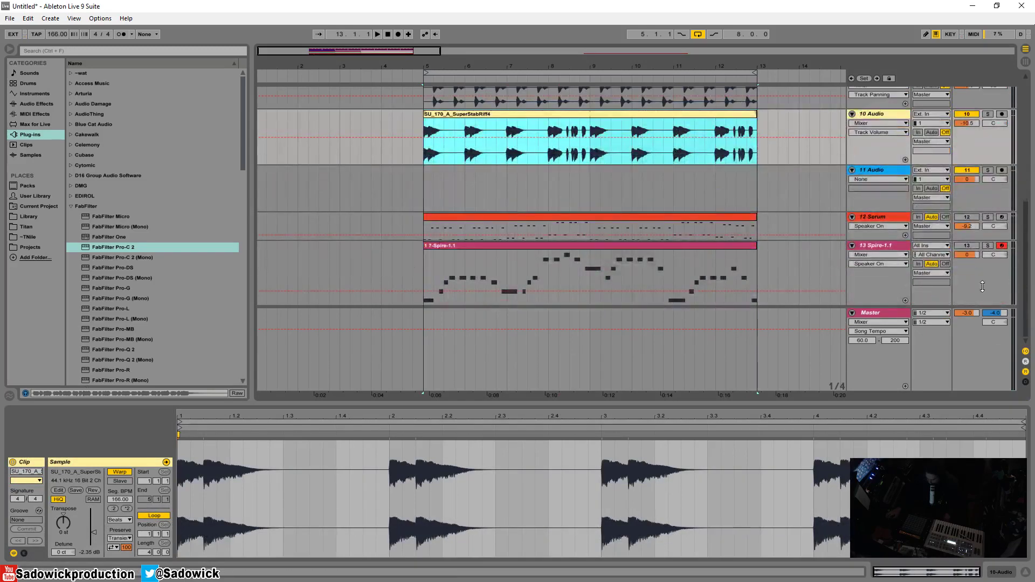
{"action": "scroll", "coordinate": [982, 286], "scroll_direction": "up", "scroll_amount": 6}
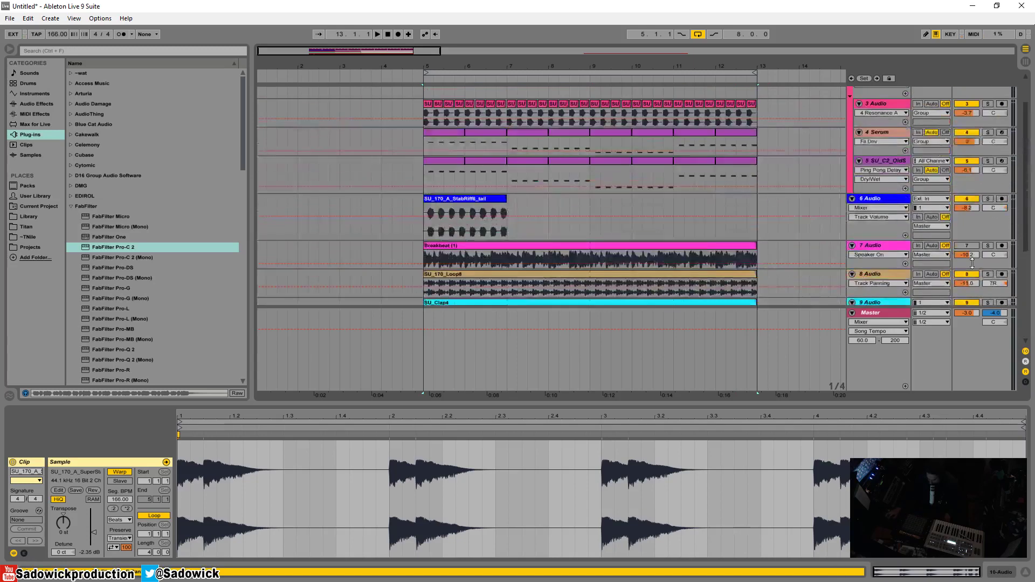
{"action": "left_click", "coordinate": [429, 118]}
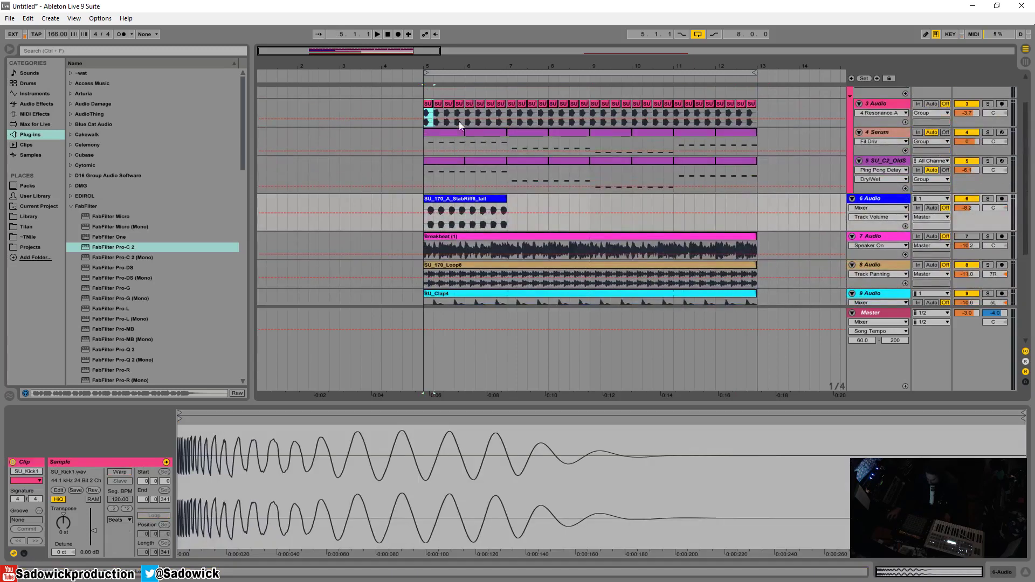
{"action": "left_click", "coordinate": [467, 122], "text": "shift"}
{"action": "right_click", "coordinate": [450, 102]}
{"action": "left_click", "coordinate": [474, 166]}
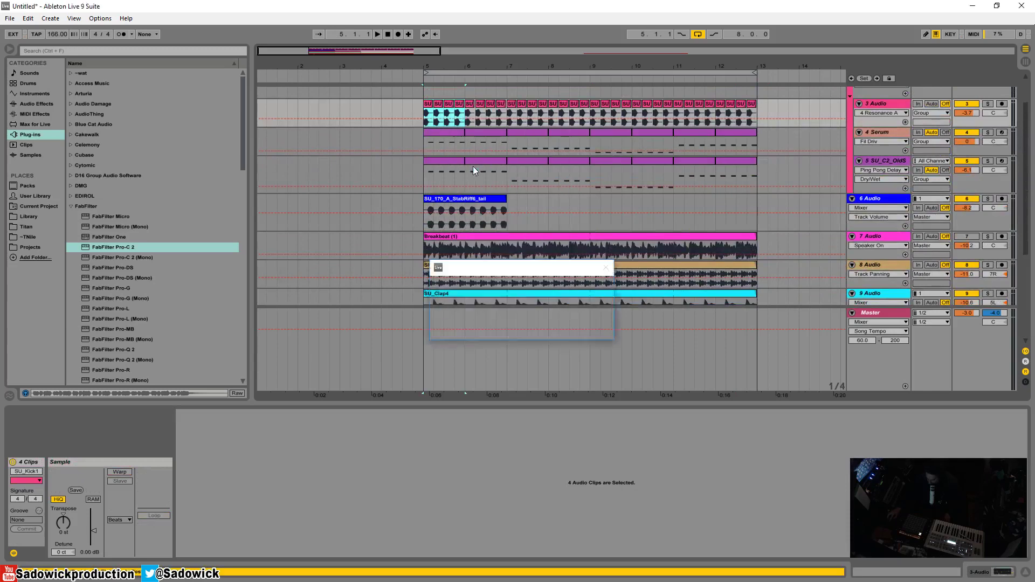
Show the fades on the kick track and remove the fade at the start of the consolidated kick clip
{"action": "right_click", "coordinate": [430, 123]}
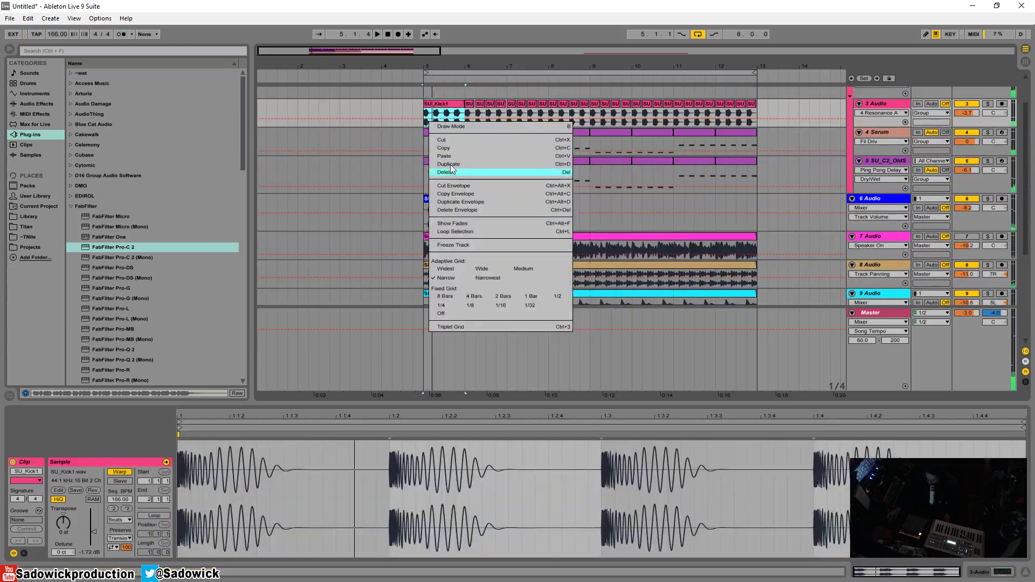
{"action": "left_click", "coordinate": [464, 224]}
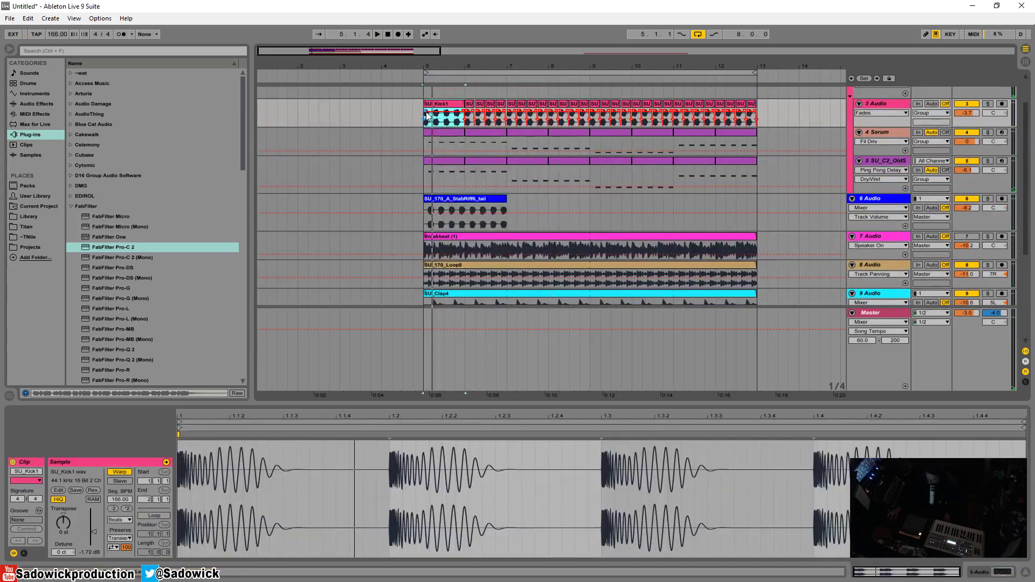
{"action": "left_click", "coordinate": [426, 112]}
{"action": "key", "text": "Delete"}
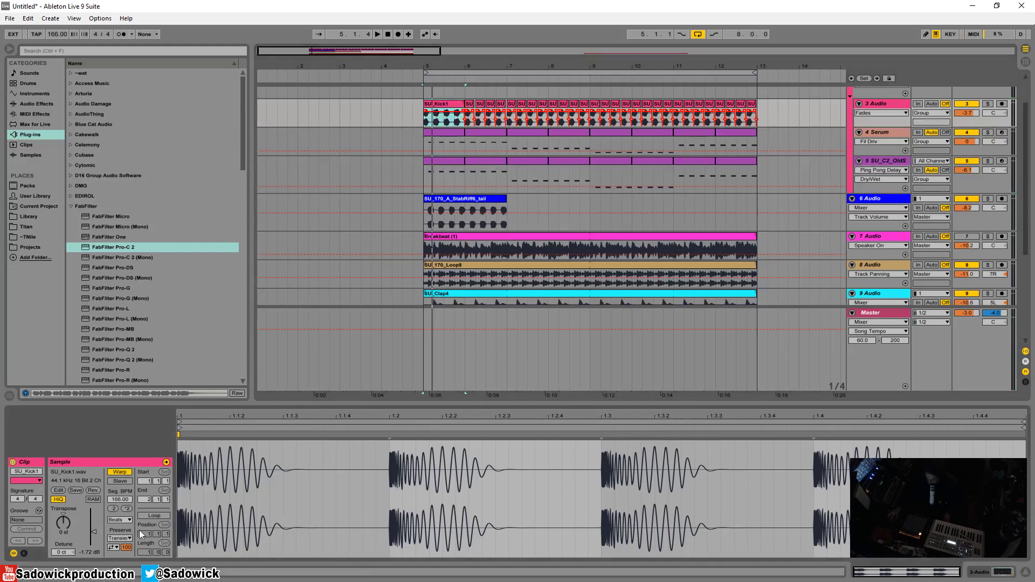
Turn on looping for the SU_Kick1 clip and extend it to bar 13
{"action": "left_click", "coordinate": [153, 515]}
{"action": "left_click_drag", "start_coordinate": [464, 110], "coordinate": [754, 119]}
Hide the clip detail view and reduce the heights of the lower tracks so the whole arrangement fits
{"action": "left_click_drag", "start_coordinate": [738, 63], "coordinate": [438, 62]}
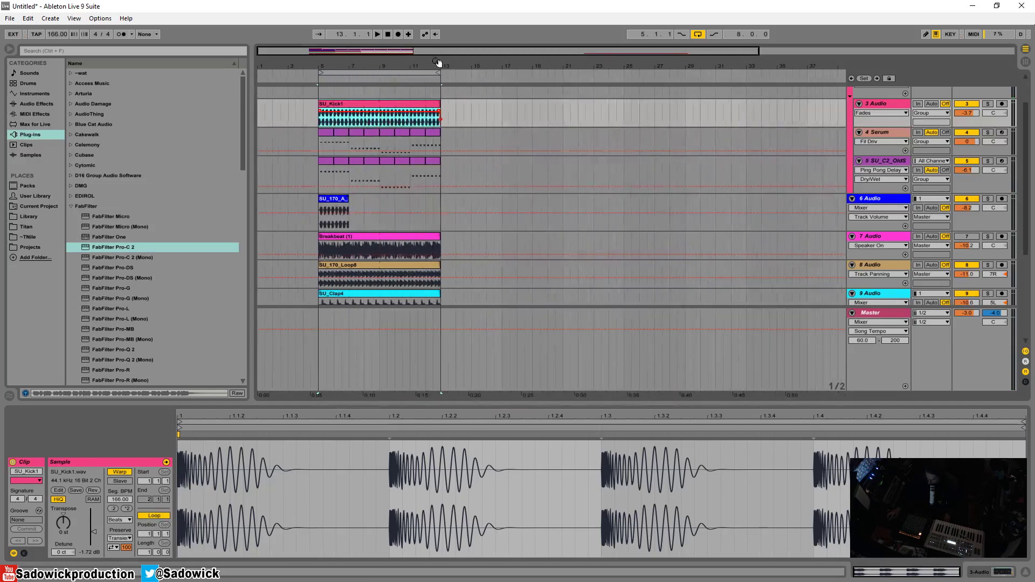
{"action": "scroll", "coordinate": [512, 125], "scroll_direction": "up", "scroll_amount": 3}
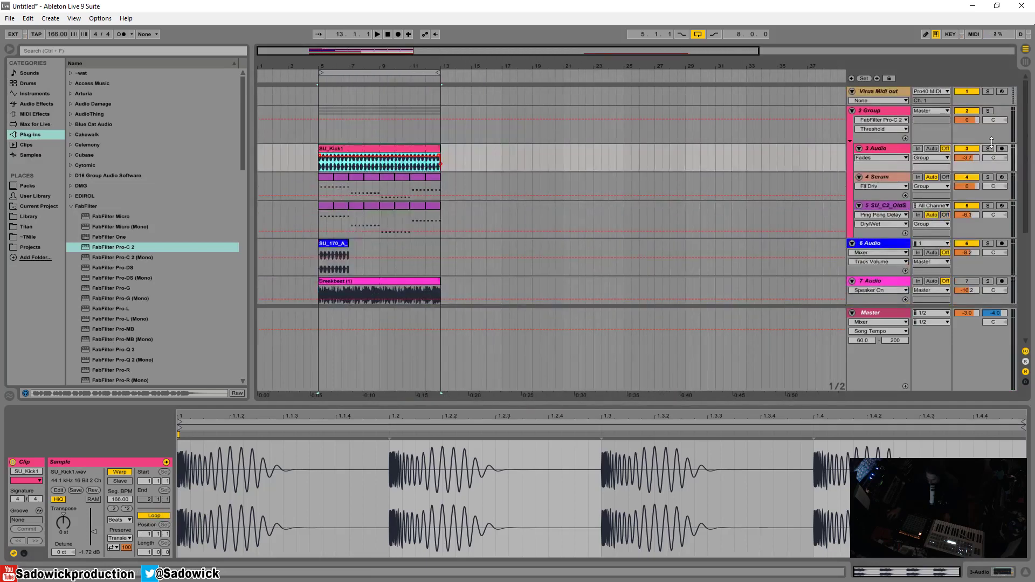
{"action": "key", "text": "ctrl+z"}
{"action": "left_click_drag", "start_coordinate": [968, 404], "coordinate": [968, 559]}
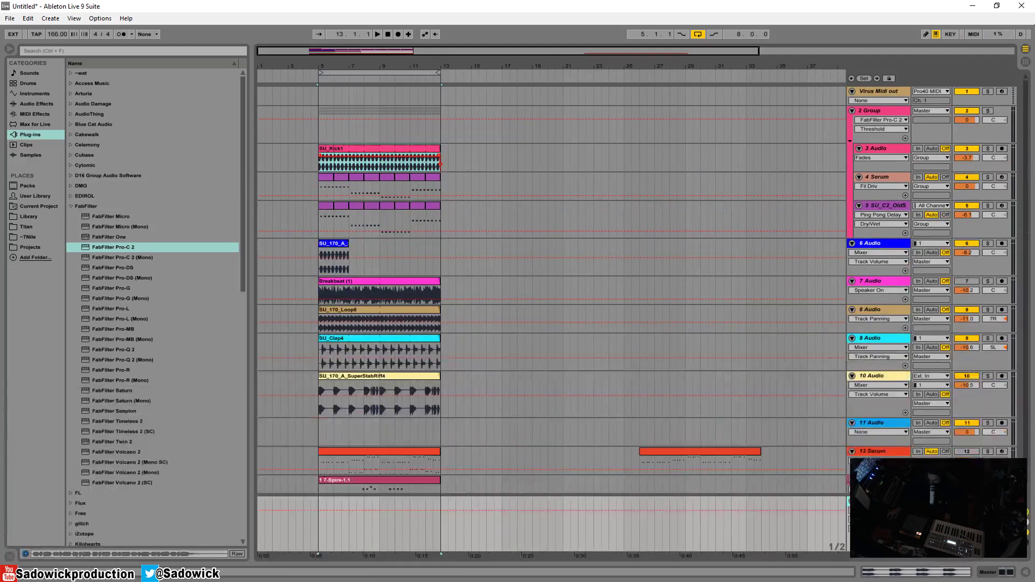
{"action": "left_click_drag", "start_coordinate": [971, 418], "coordinate": [983, 361]}
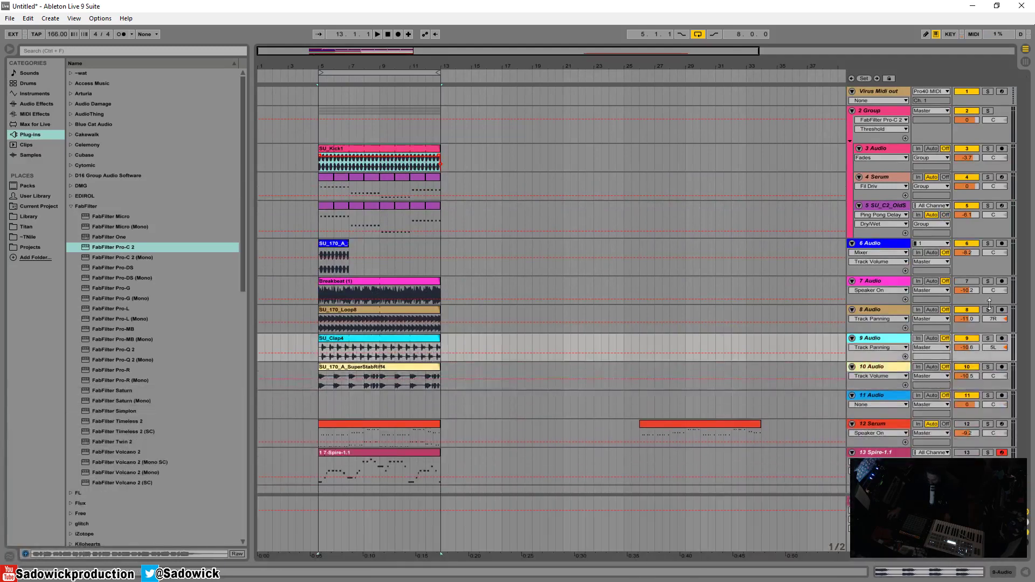
{"action": "left_click_drag", "start_coordinate": [991, 304], "coordinate": [991, 294]}
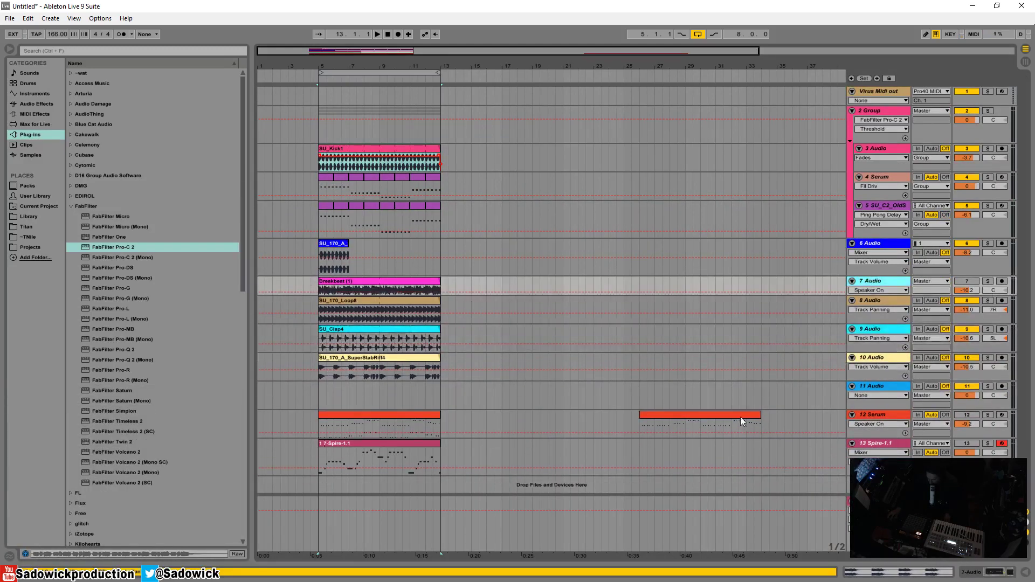
Bring the spare Serum clip closer to the loop and move all the clips together so the loop starts at bar 65
{"action": "left_click_drag", "start_coordinate": [740, 418], "coordinate": [593, 426]}
{"action": "left_click_drag", "start_coordinate": [667, 463], "coordinate": [304, 160]}
{"action": "left_click_drag", "start_coordinate": [369, 56], "coordinate": [369, 76]}
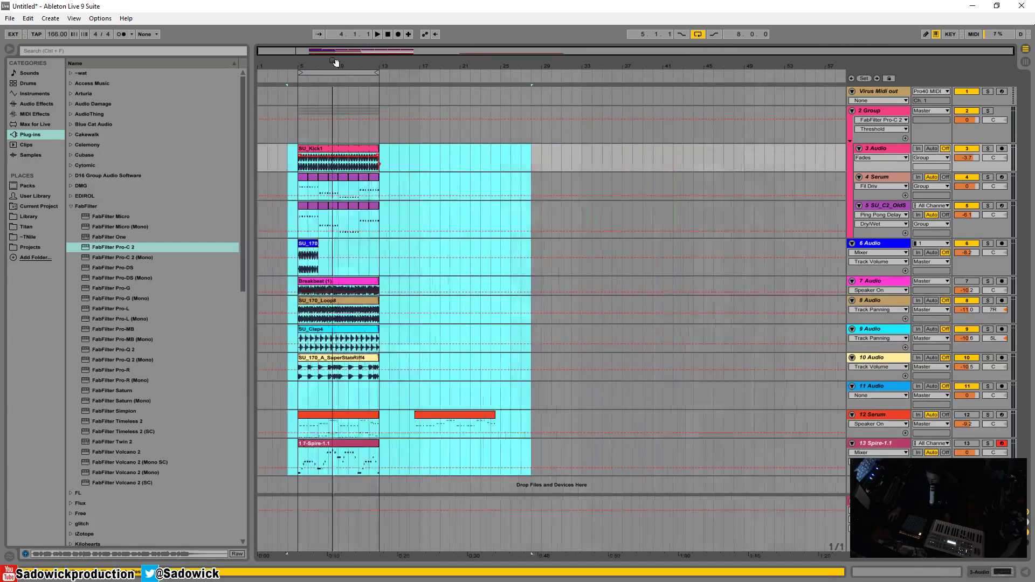
{"action": "left_click_drag", "start_coordinate": [315, 167], "coordinate": [782, 168]}
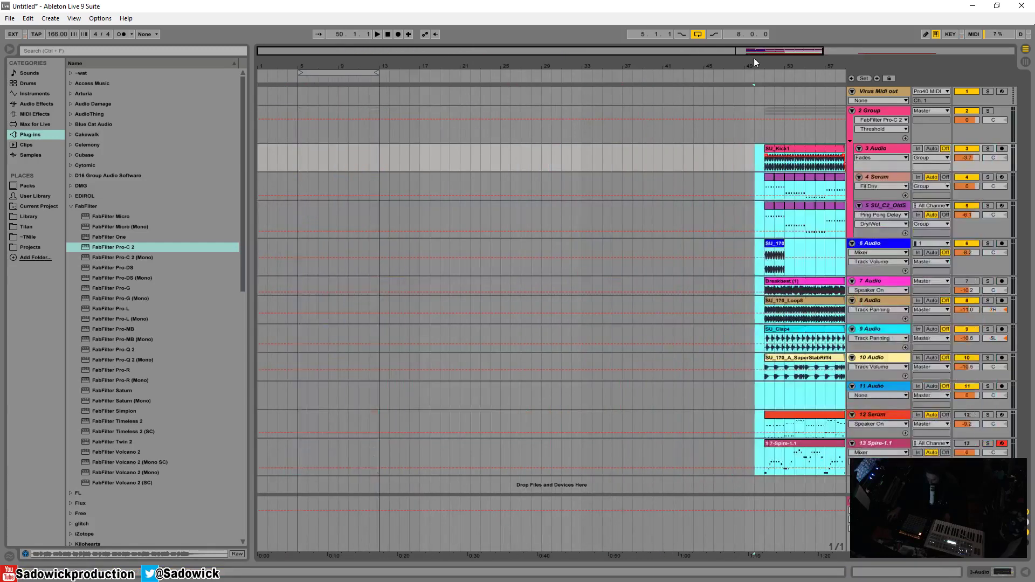
{"action": "left_click_drag", "start_coordinate": [754, 57], "coordinate": [754, 34]}
{"action": "left_click_drag", "start_coordinate": [665, 154], "coordinate": [774, 154]}
Paste a copy of the Breakbeat clip at bar 1 on track 7 and turn off the arrangement loop
{"action": "left_click", "coordinate": [764, 281]}
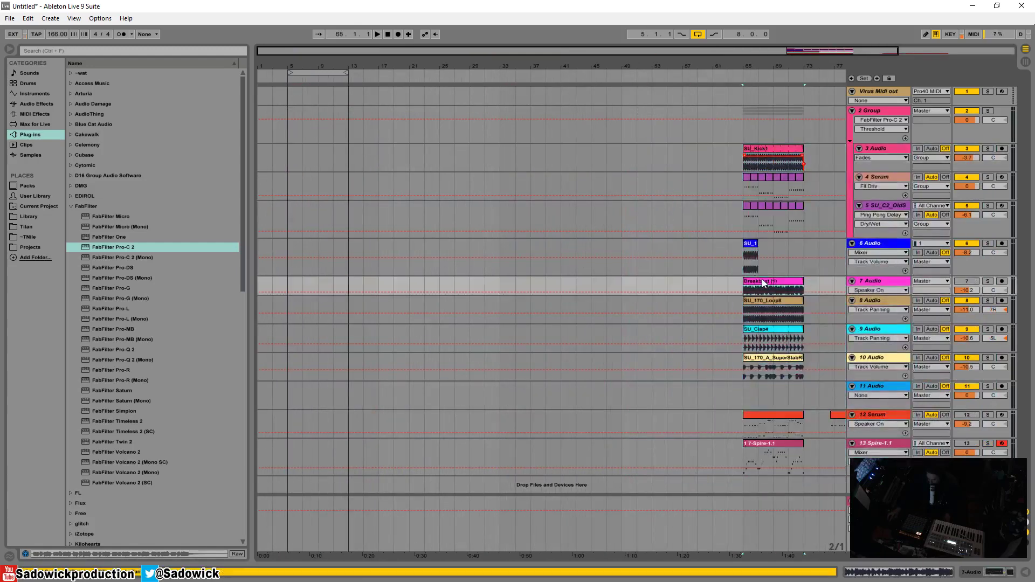
{"action": "left_click", "coordinate": [259, 286]}
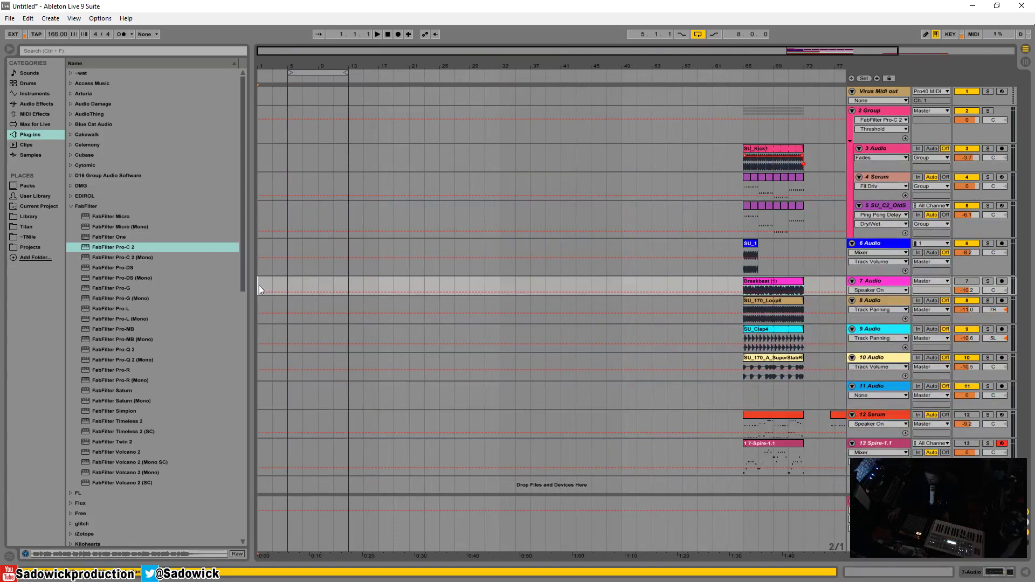
{"action": "key", "text": "ctrl+v"}
{"action": "right_click", "coordinate": [335, 73]}
{"action": "left_click", "coordinate": [340, 79]}
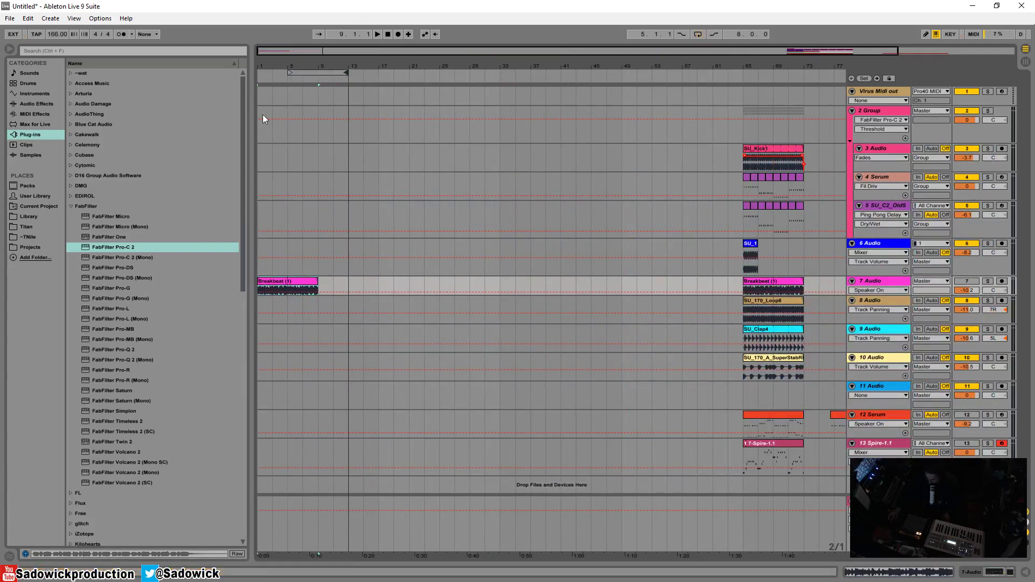
Narrow the browser, start playback and activate the Breakbeat track
{"action": "left_click_drag", "start_coordinate": [254, 121], "coordinate": [215, 178]}
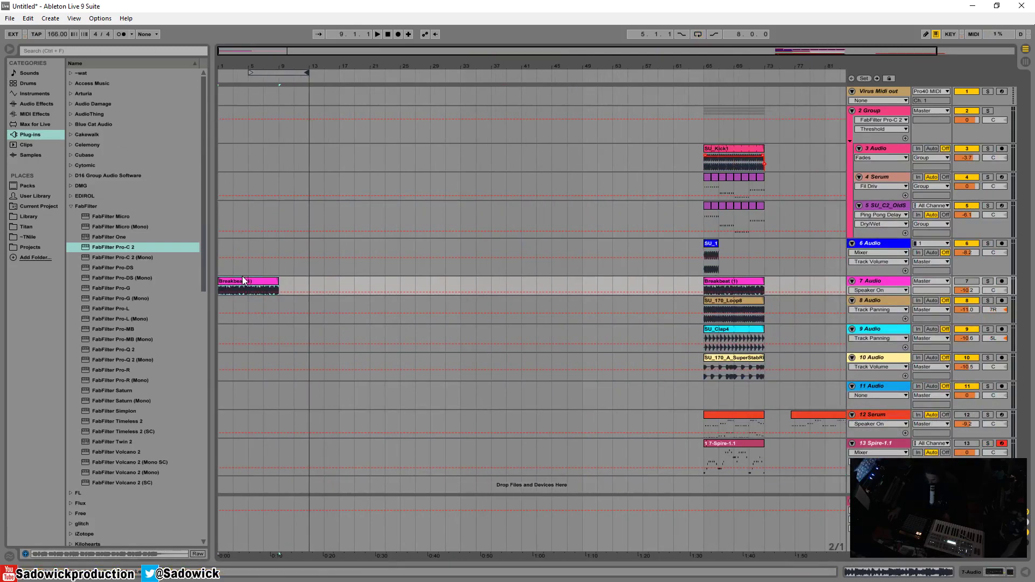
{"action": "key", "text": "space"}
{"action": "left_click", "coordinate": [967, 281]}
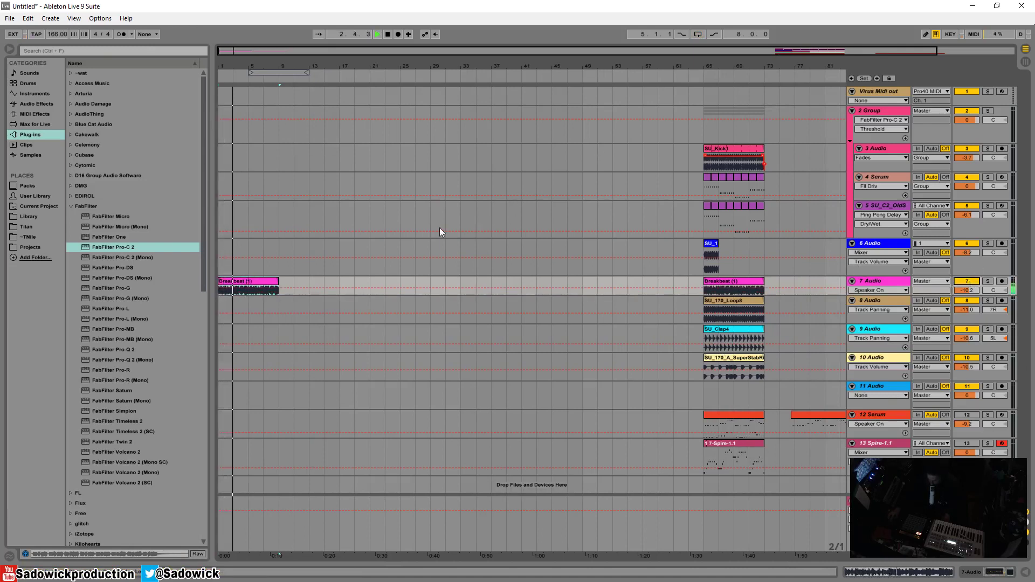
Paste a copy of the SU_Kick1 clip at bar 9 and extend the intro Breakbeat clip to bar 17
{"action": "left_click", "coordinate": [746, 155]}
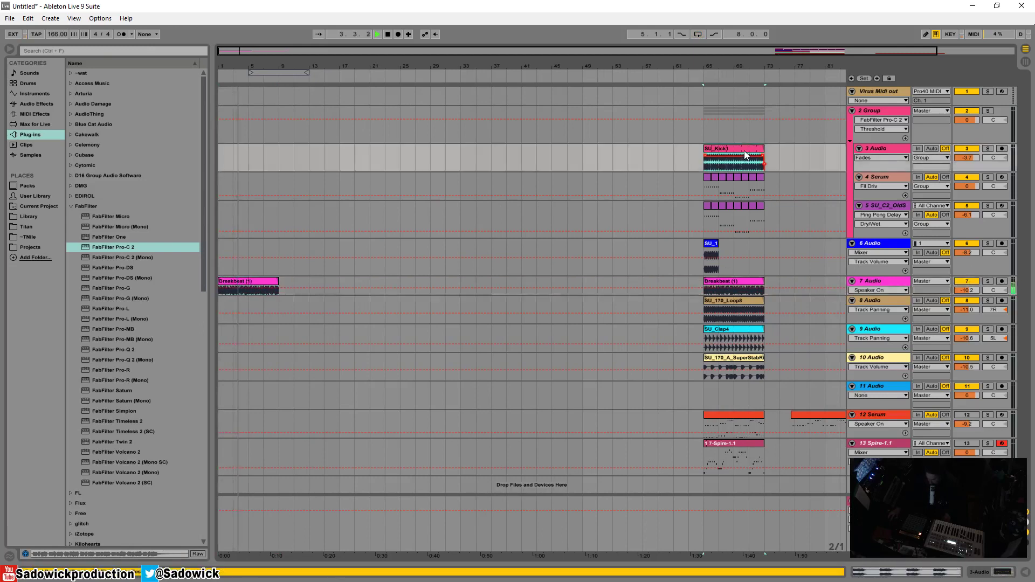
{"action": "left_click", "coordinate": [281, 150]}
{"action": "key", "text": "ctrl+v"}
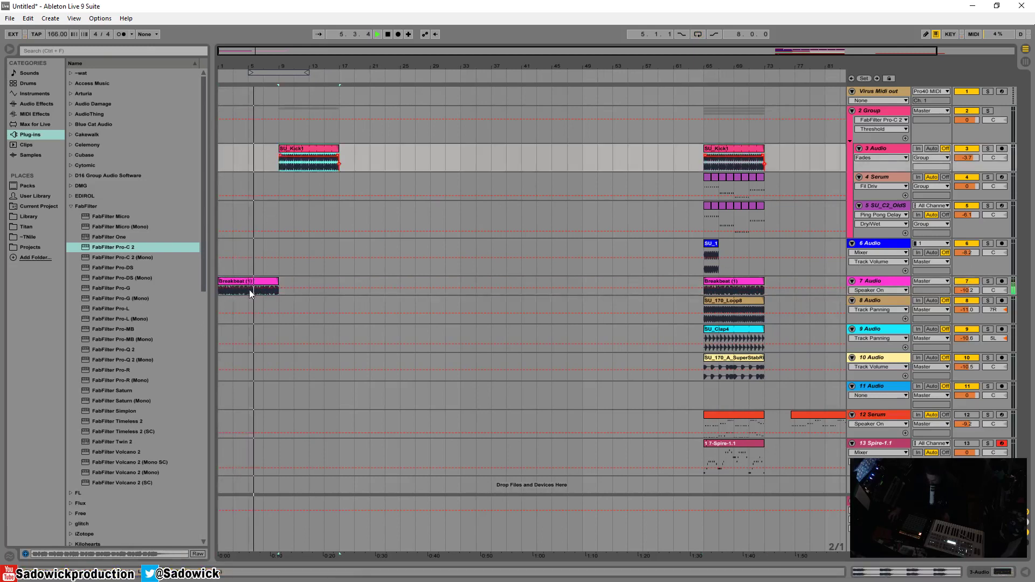
{"action": "left_click_drag", "start_coordinate": [277, 286], "coordinate": [338, 287]}
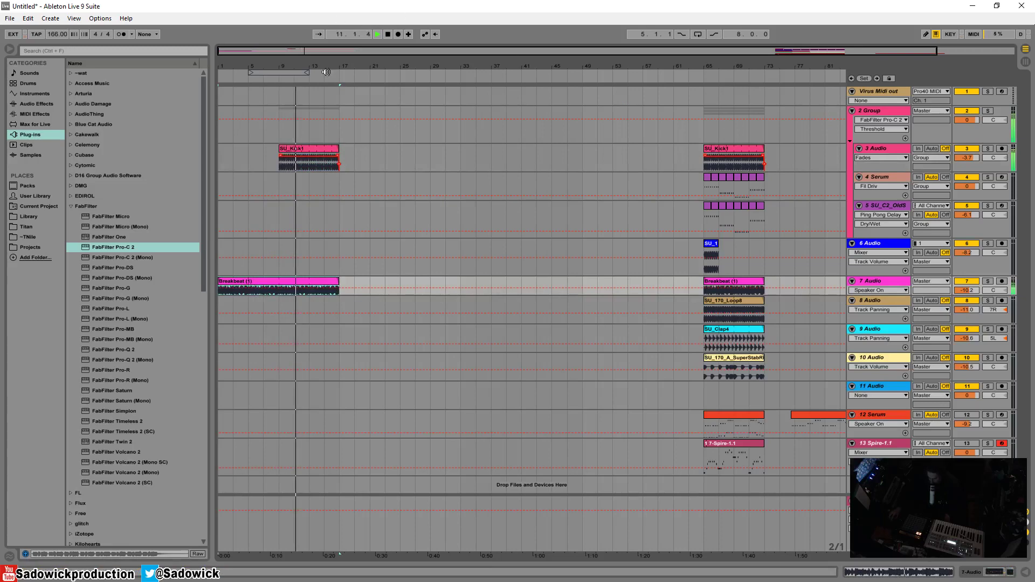
Trim the end of the copied SU_Kick1 clip by one beat before bar 17
{"action": "left_click_drag", "start_coordinate": [327, 66], "coordinate": [419, 119]}
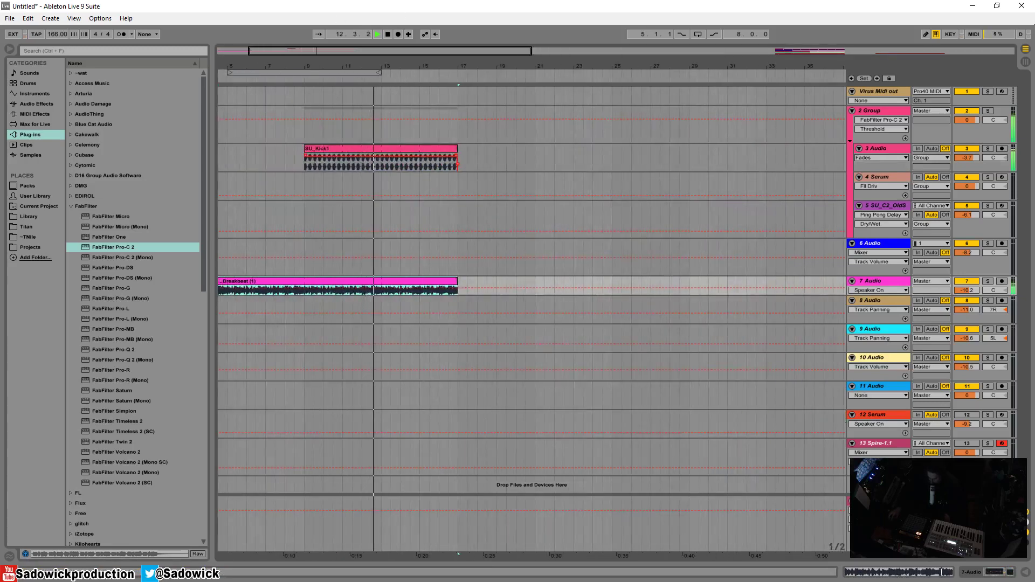
{"action": "scroll", "coordinate": [457, 149], "scroll_direction": "up", "scroll_amount": 2}
{"action": "left_click_drag", "start_coordinate": [460, 153], "coordinate": [450, 153]}
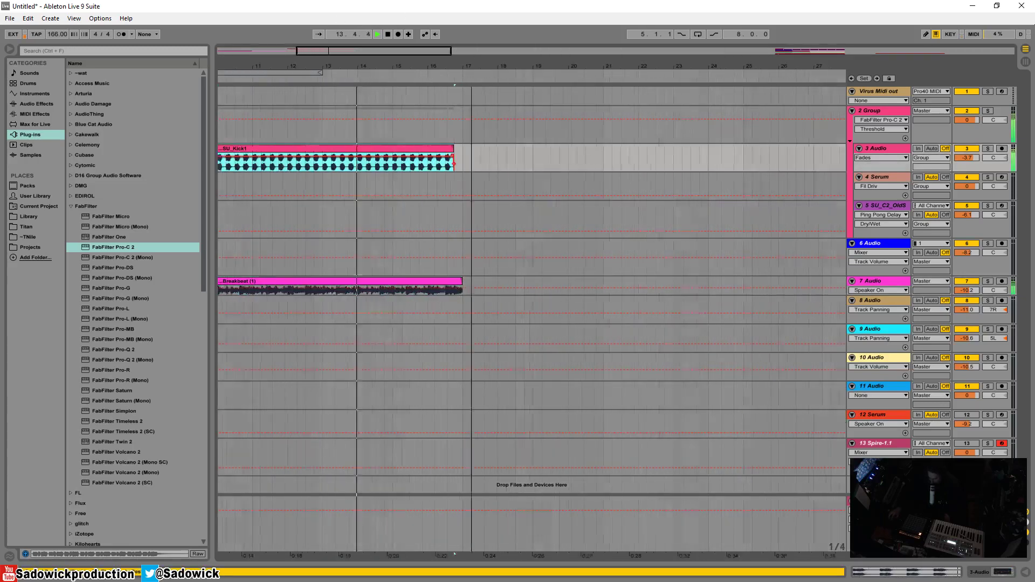
Shorten the copied SU_Kick1 clip to end at bar 16 and split the Breakbeat clip on track 7 at bar 16
{"action": "left_click_drag", "start_coordinate": [361, 76], "coordinate": [328, 87]}
{"action": "key", "text": "space"}
{"action": "left_click_drag", "start_coordinate": [326, 151], "coordinate": [314, 150]}
{"action": "left_click", "coordinate": [315, 266]}
{"action": "left_click_drag", "start_coordinate": [315, 254], "coordinate": [332, 301]}
{"action": "key", "text": "space"}
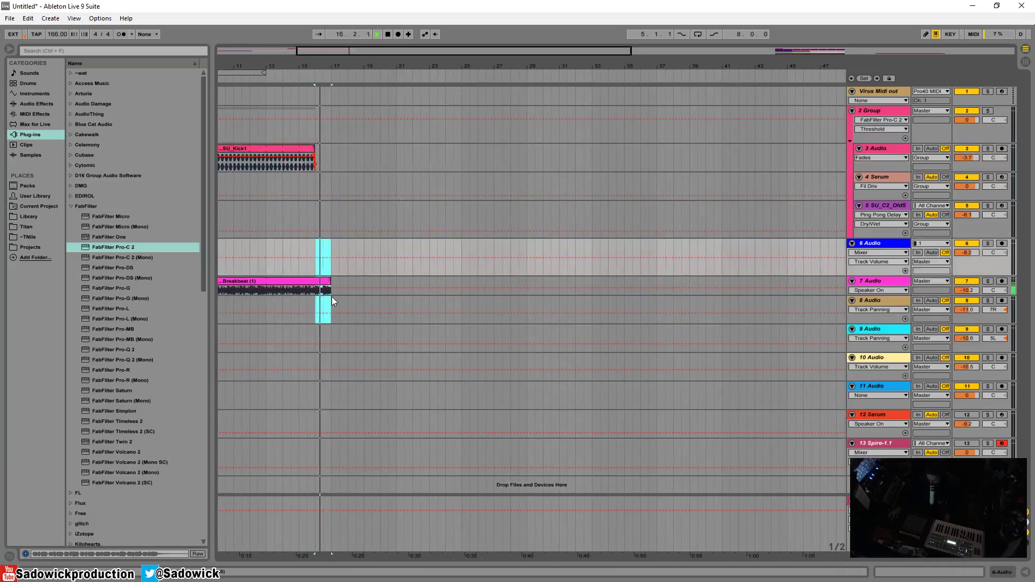
{"action": "key", "text": "ctrl+e"}
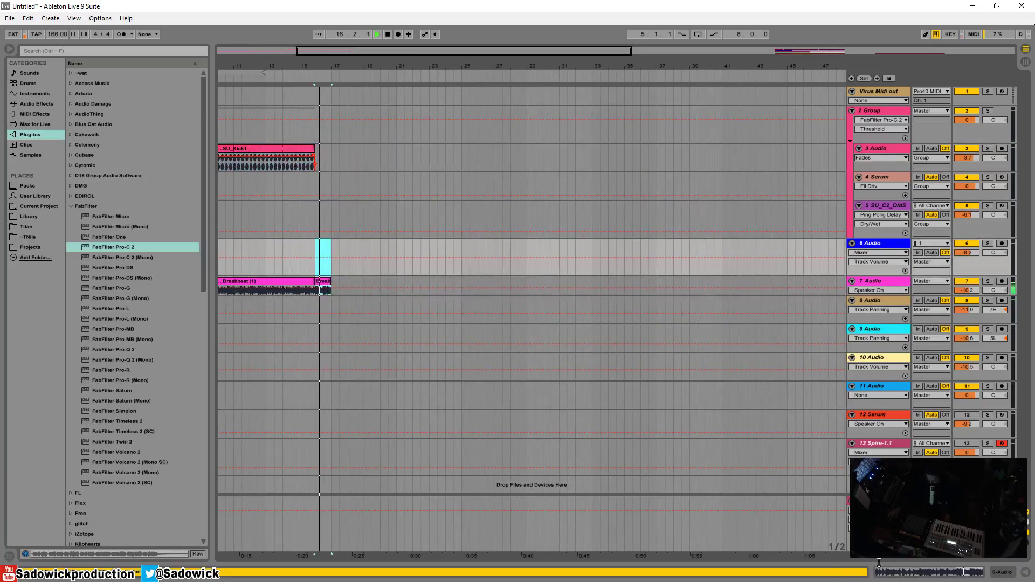
Reverse the one-bar Breakbeat slice between bars 16 and 17 and colour it orange
{"action": "left_click", "coordinate": [895, 573]}
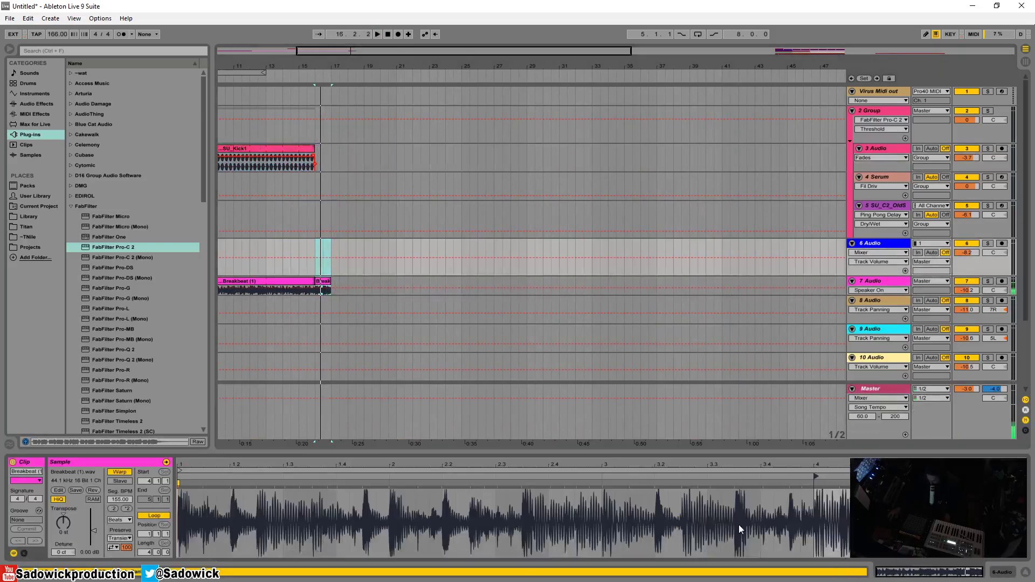
{"action": "left_click", "coordinate": [94, 491]}
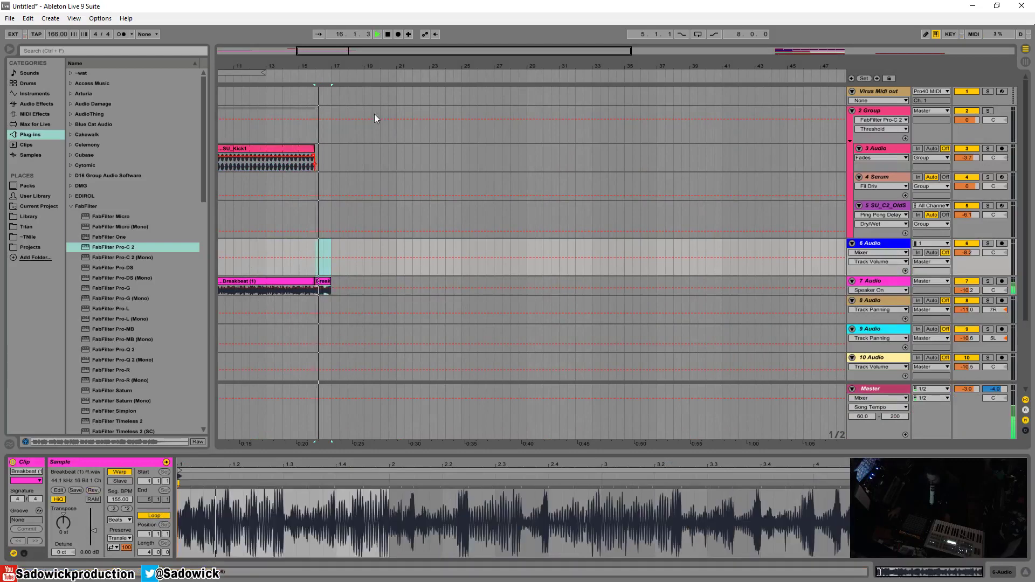
{"action": "key", "text": "minus"}
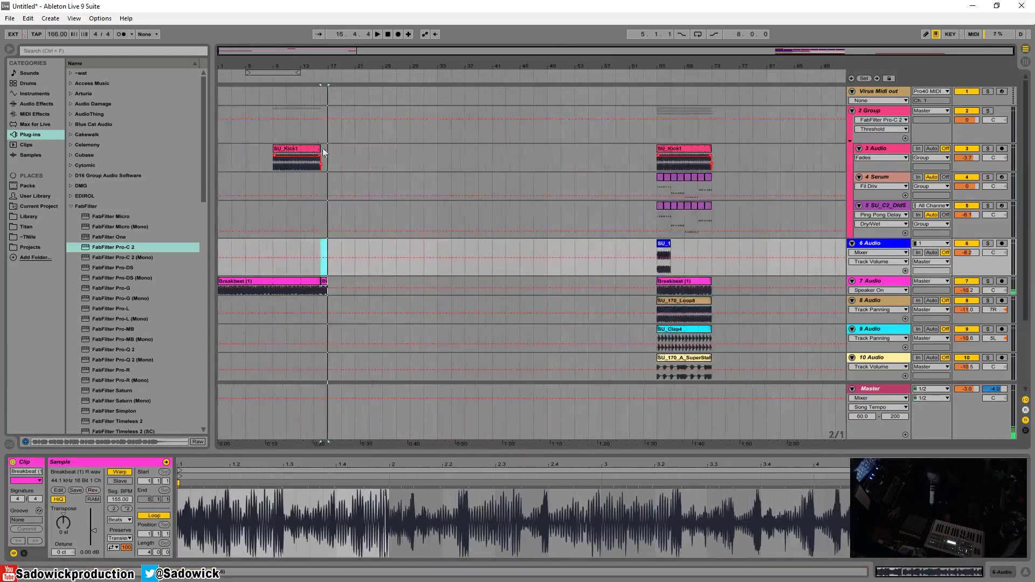
{"action": "right_click", "coordinate": [324, 282]}
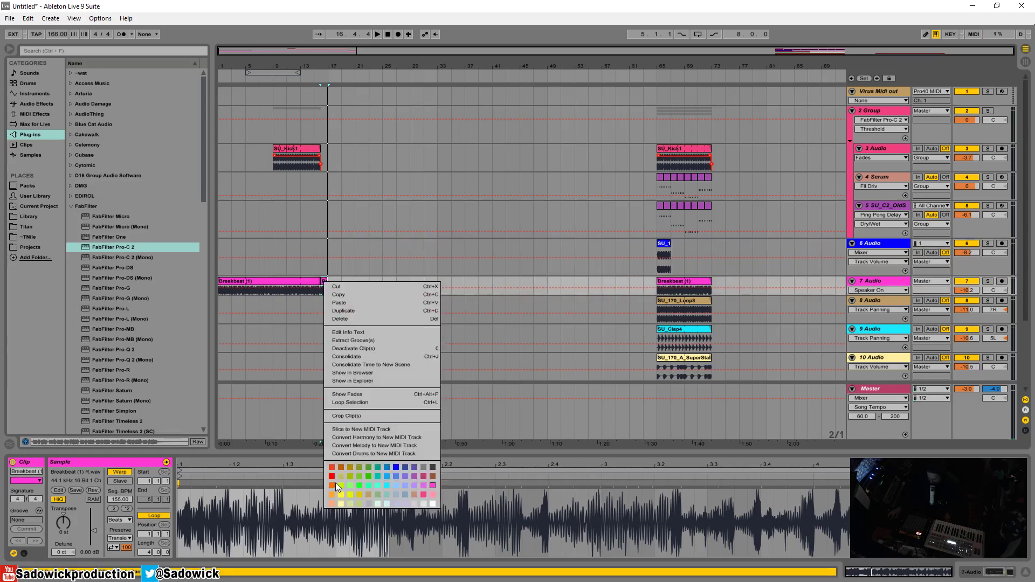
{"action": "left_click", "coordinate": [335, 485]}
Copy the SU_Kick1 clip from bar 65 and paste it at bar 17 on track 3
{"action": "left_click", "coordinate": [705, 153]}
{"action": "key", "text": "ctrl+c"}
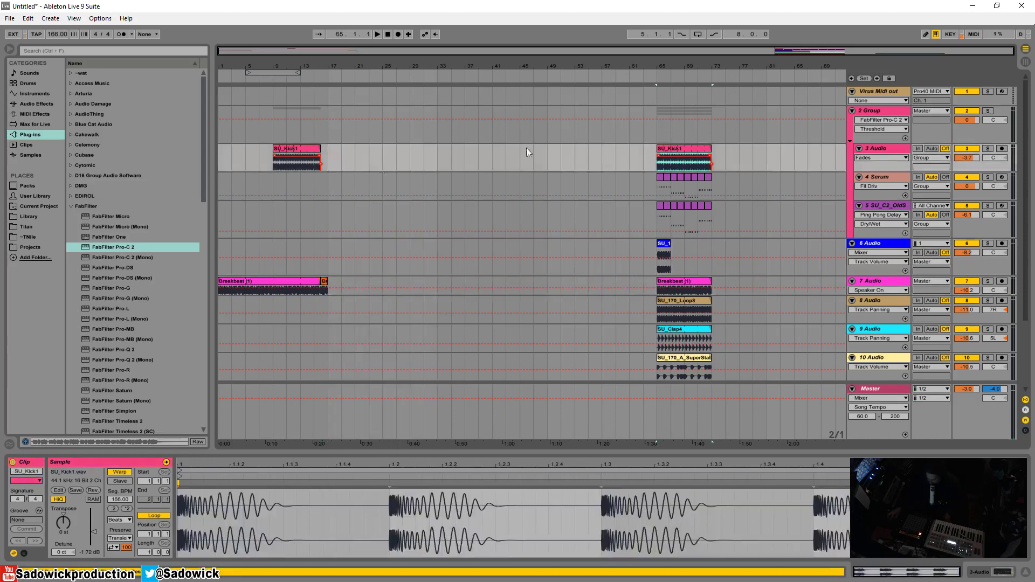
{"action": "left_click", "coordinate": [332, 150]}
{"action": "key", "text": "ctrl+v"}
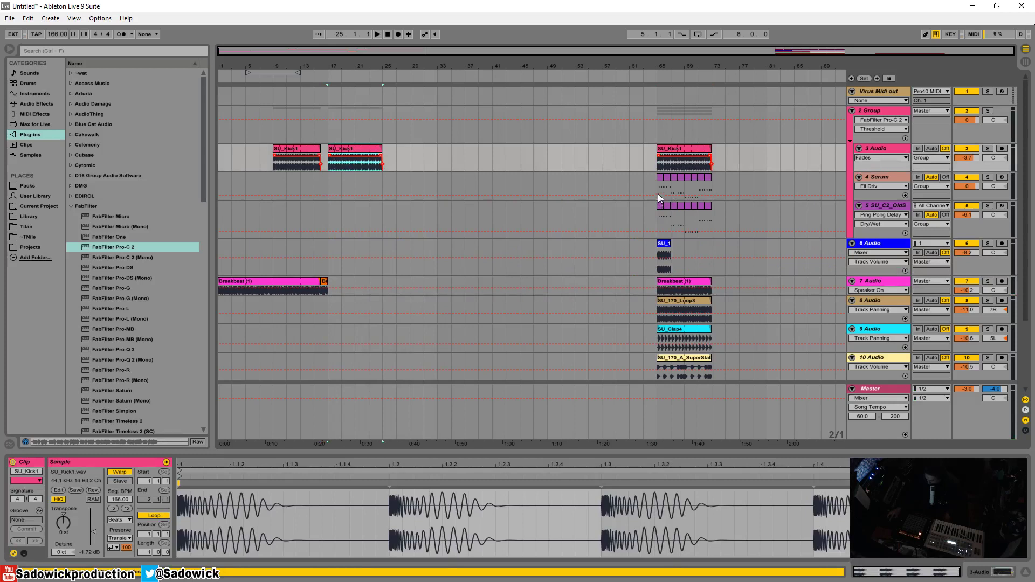
Copy the first two bars of the Serum and SU_C2 bass clips from bar 65 to bar 17
{"action": "left_click_drag", "start_coordinate": [658, 194], "coordinate": [674, 215]}
{"action": "key", "text": "ctrl+c"}
{"action": "left_click", "coordinate": [334, 184]}
{"action": "key", "text": "ctrl+v"}
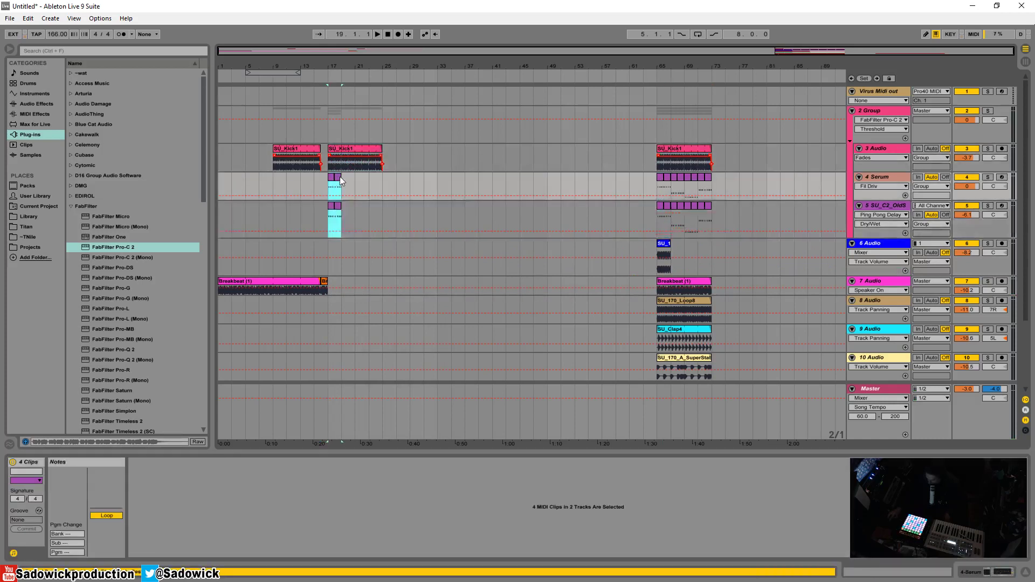
Play the new section and duplicate the 16-bar intro Breakbeat, including its reversed slice, to bar 17
{"action": "key", "text": "space"}
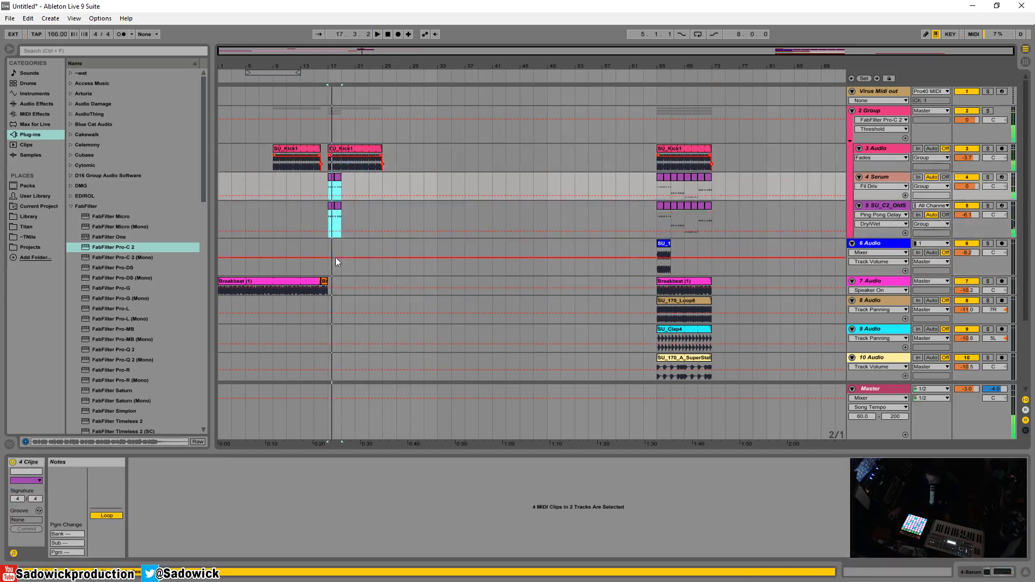
{"action": "left_click_drag", "start_coordinate": [335, 261], "coordinate": [219, 285]}
{"action": "key", "text": "ctrl+d"}
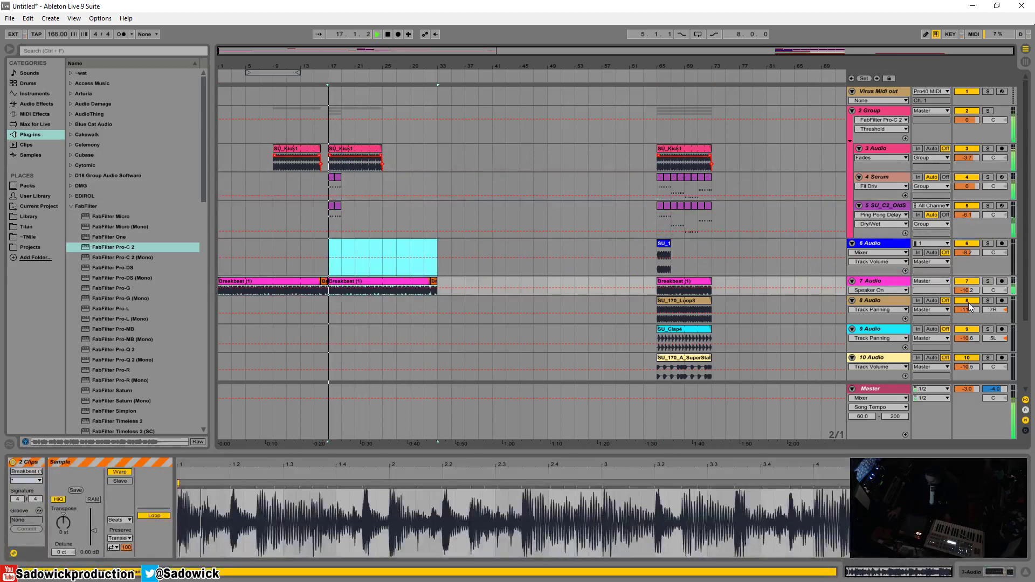
Paste a copy of the SU_170_A_StabRiff clip on track 6, audition it, and move it to bar 33
{"action": "left_click", "coordinate": [664, 256]}
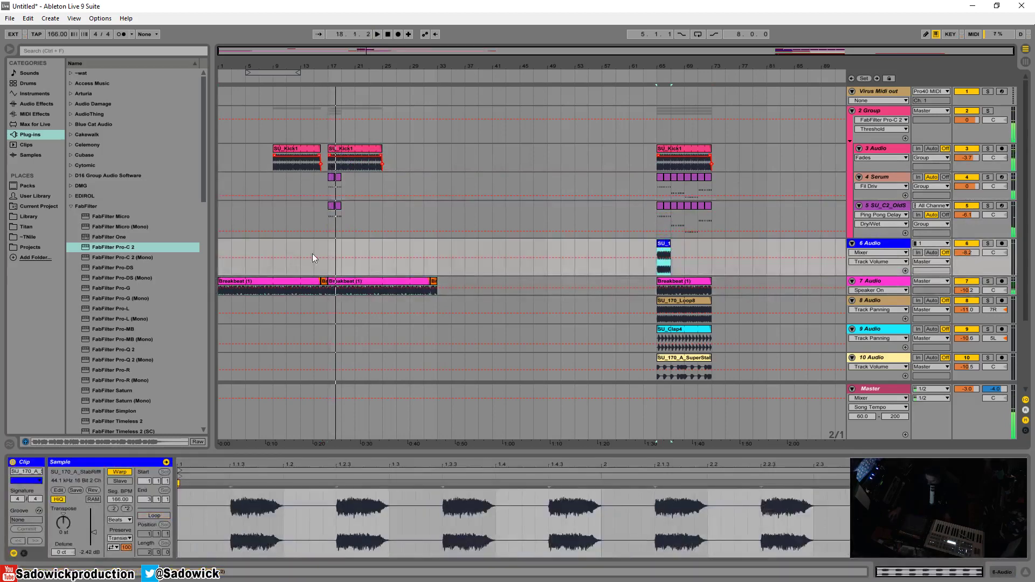
{"action": "left_click", "coordinate": [223, 246]}
{"action": "key", "text": "ctrl+v"}
{"action": "key", "text": "space"}
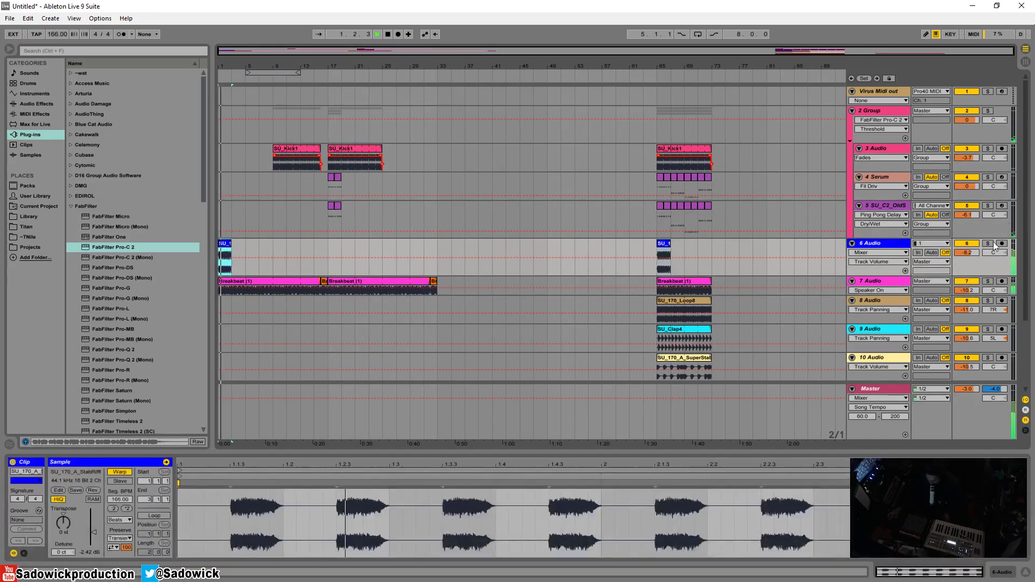
{"action": "key", "text": "space"}
{"action": "left_click_drag", "start_coordinate": [224, 245], "coordinate": [444, 259]}
Duplicate the two-bar Serum and bass clips three times to reach bar 25 and play from bar 17
{"action": "left_click", "coordinate": [343, 175]}
{"action": "left_click", "coordinate": [326, 219], "text": "shift"}
{"action": "key", "text": "ctrl+d"}
{"action": "key", "text": "ctrl+d"}
{"action": "key", "text": "ctrl+d"}
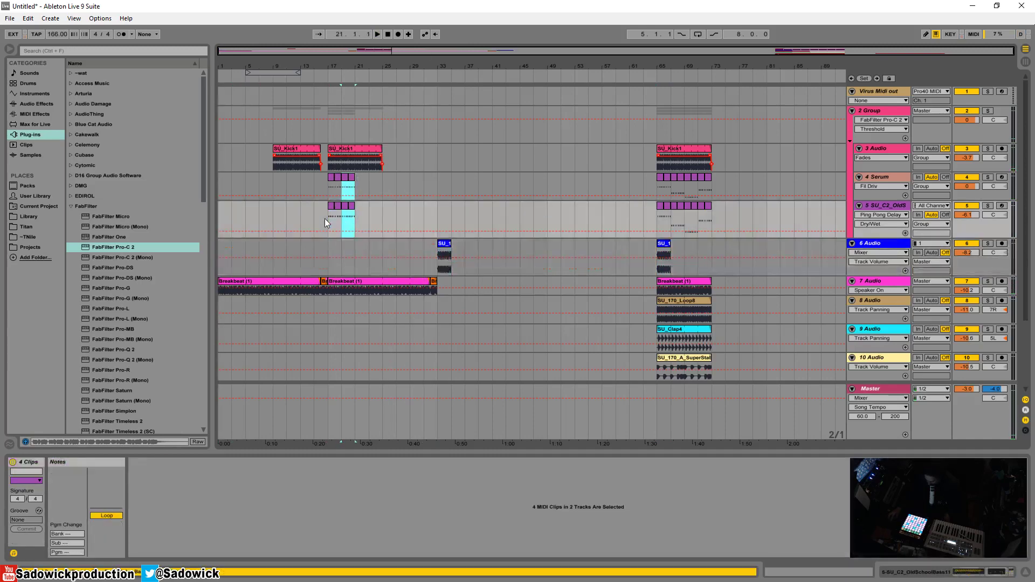
{"action": "left_click", "coordinate": [326, 75]}
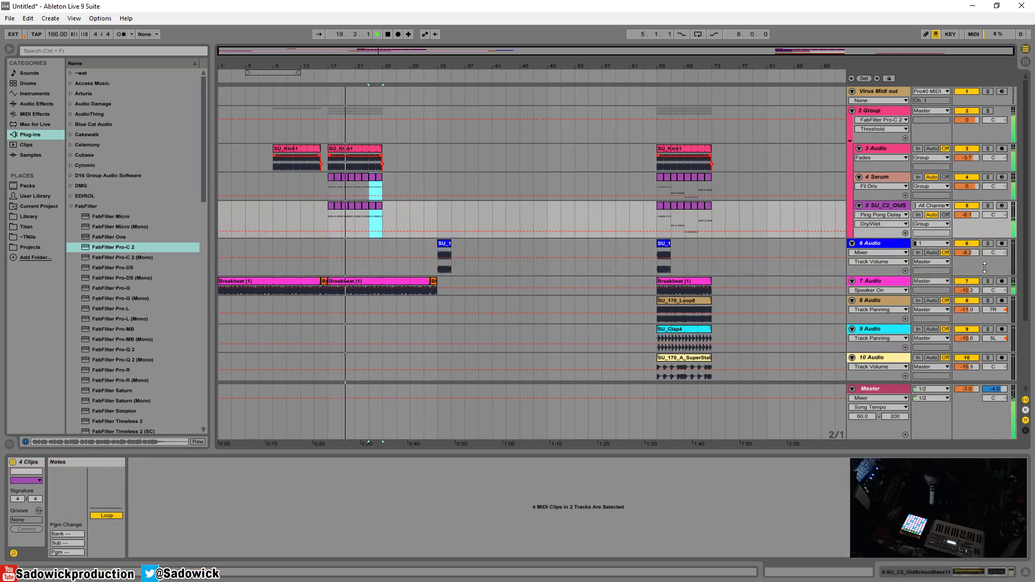
Make track 6 taller and duplicate the kick, Serum and bass clips of bars 17 to 25 to bar 25
{"action": "mouse_move", "coordinate": [936, 276]}
{"action": "left_mouse_down"}
{"action": "mouse_move", "coordinate": [936, 267]}
{"action": "mouse_move", "coordinate": [935, 285]}
{"action": "left_mouse_up"}
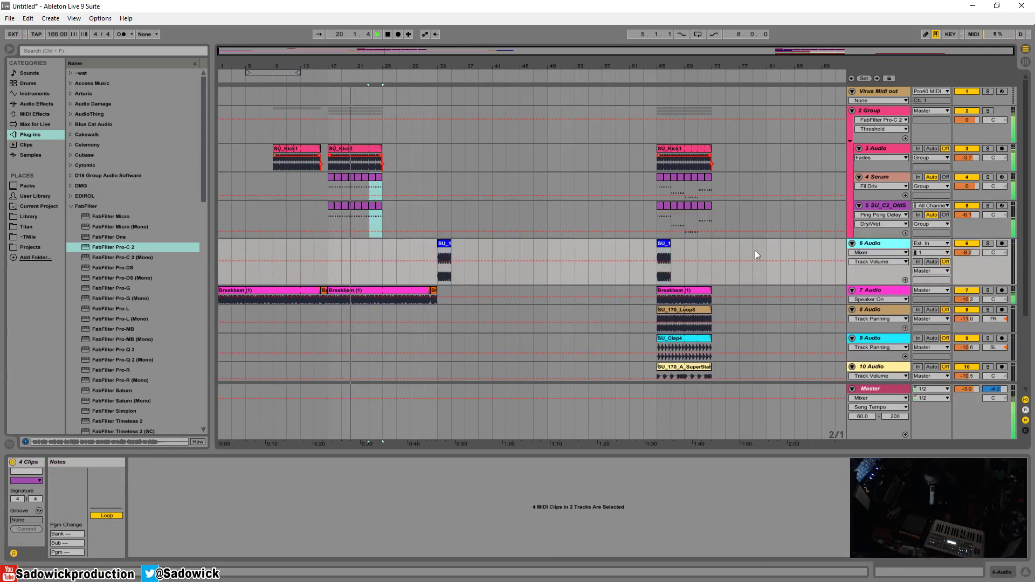
{"action": "left_click", "coordinate": [382, 205]}
{"action": "left_click_drag", "start_coordinate": [387, 217], "coordinate": [329, 158]}
{"action": "key", "text": "ctrl+d"}
Trim one beat off the end of the SU_Kick1 clip before bar 25
{"action": "left_click_drag", "start_coordinate": [382, 66], "coordinate": [415, 155]}
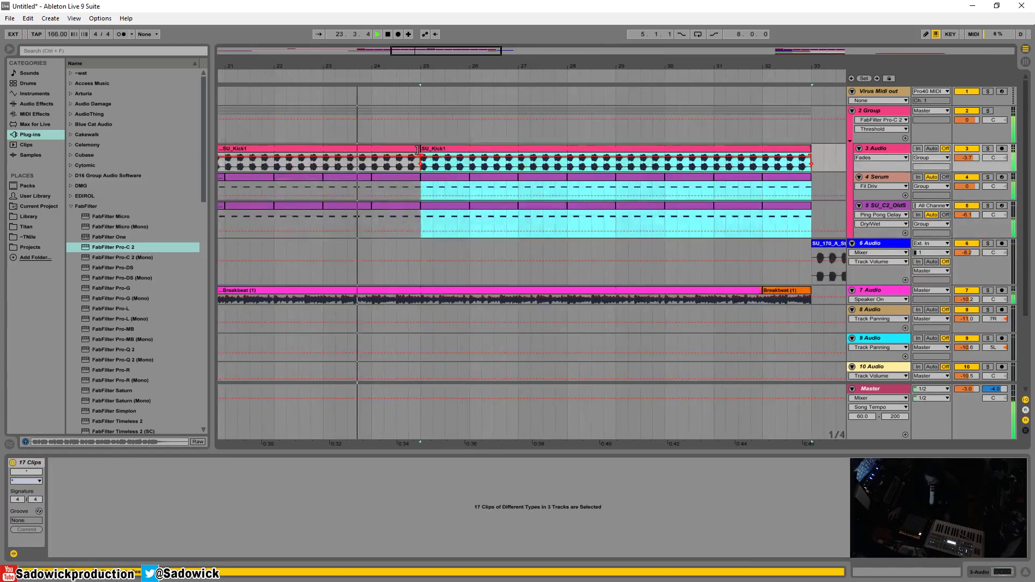
{"action": "left_click", "coordinate": [416, 157]}
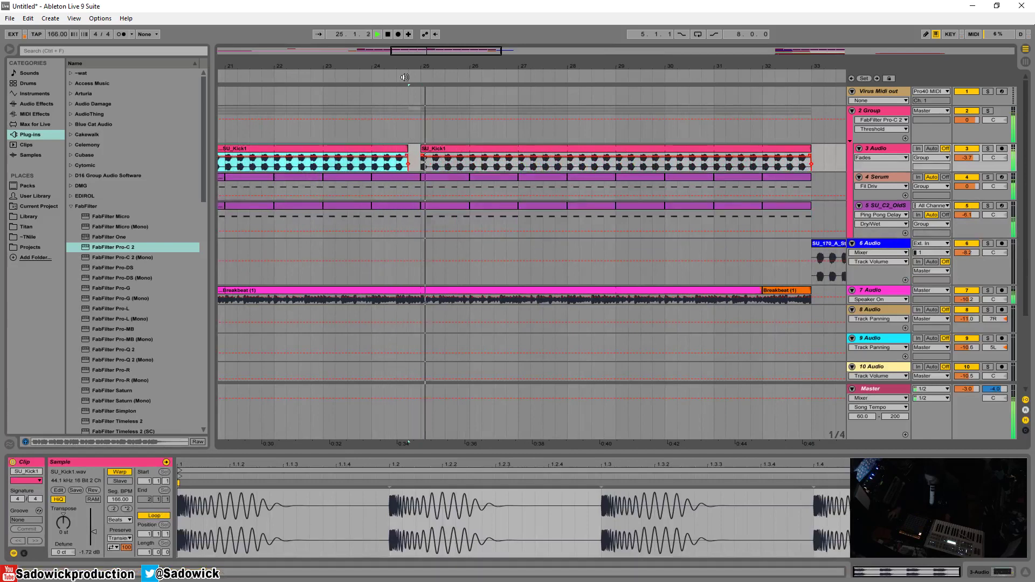
{"action": "key", "text": "minus"}
{"action": "key", "text": "minus"}
Replace the SU_Kick1 clip at bar 25 with a duplicate of the trimmed one and shorten it to end at bar 32
{"action": "left_click", "coordinate": [496, 151]}
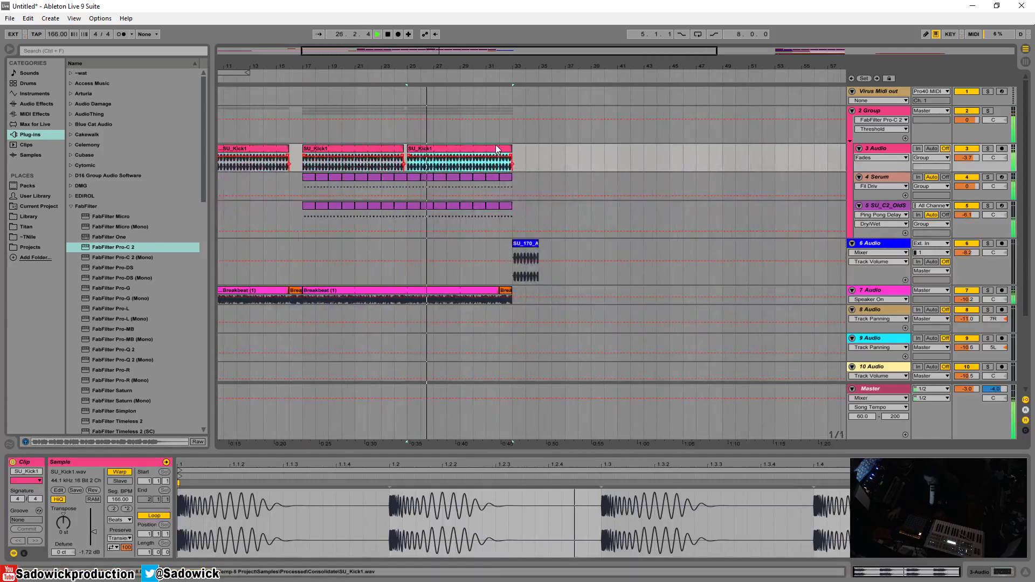
{"action": "key", "text": "Delete"}
{"action": "left_click_drag", "start_coordinate": [409, 155], "coordinate": [306, 161]}
{"action": "key", "text": "ctrl+d"}
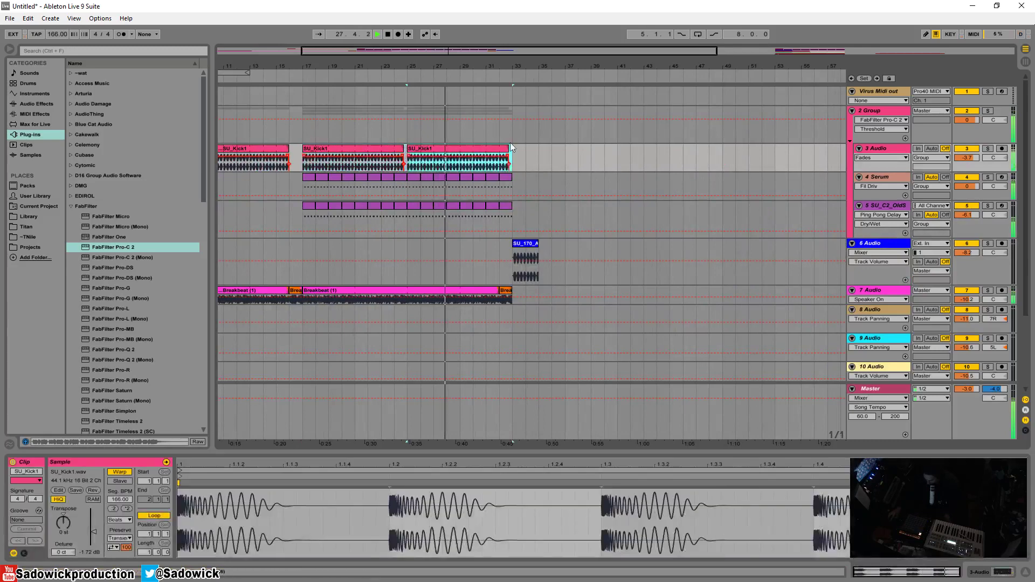
{"action": "left_click_drag", "start_coordinate": [511, 150], "coordinate": [499, 150]}
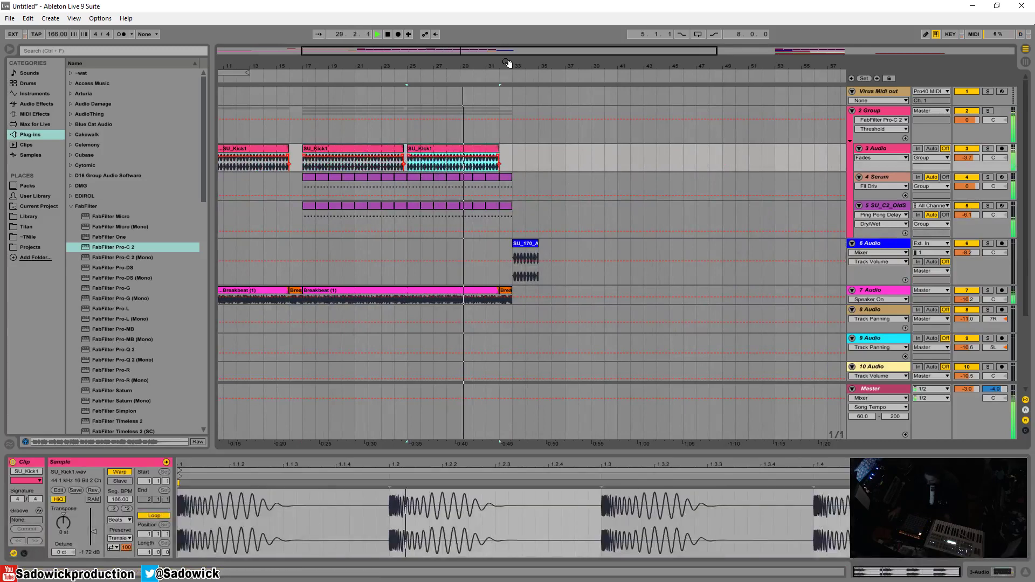
Stop playback and duplicate the kick, Serum and bass clips of bars 17 to 33 to bar 33
{"action": "left_click_drag", "start_coordinate": [509, 64], "coordinate": [486, 49]}
{"action": "key", "text": "space"}
{"action": "left_click_drag", "start_coordinate": [491, 215], "coordinate": [329, 151]}
{"action": "key", "text": "ctrl+d"}
{"action": "left_click_drag", "start_coordinate": [491, 69], "coordinate": [491, 64]}
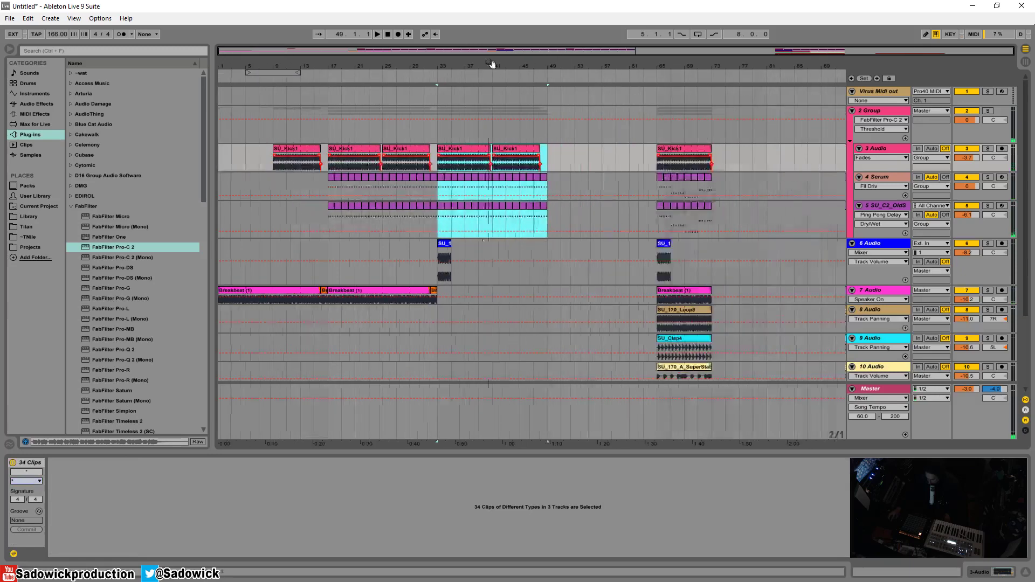
Duplicate the two-bar StabRiff clip on track 6 seven times to fill bars 33 to 49
{"action": "left_click", "coordinate": [445, 258]}
{"action": "key", "text": "ctrl+d"}
{"action": "key", "text": "ctrl+d"}
{"action": "key", "text": "ctrl+d"}
{"action": "key", "text": "ctrl+d"}
{"action": "key", "text": "ctrl+d"}
{"action": "key", "text": "ctrl+d"}
{"action": "key", "text": "ctrl+d"}
Copy the Breakbeat, SU_170_Loop8 and SU_Clap4 clips from bar 65 to bar 33 and play them
{"action": "scroll", "coordinate": [708, 227], "scroll_direction": "down", "scroll_amount": 3}
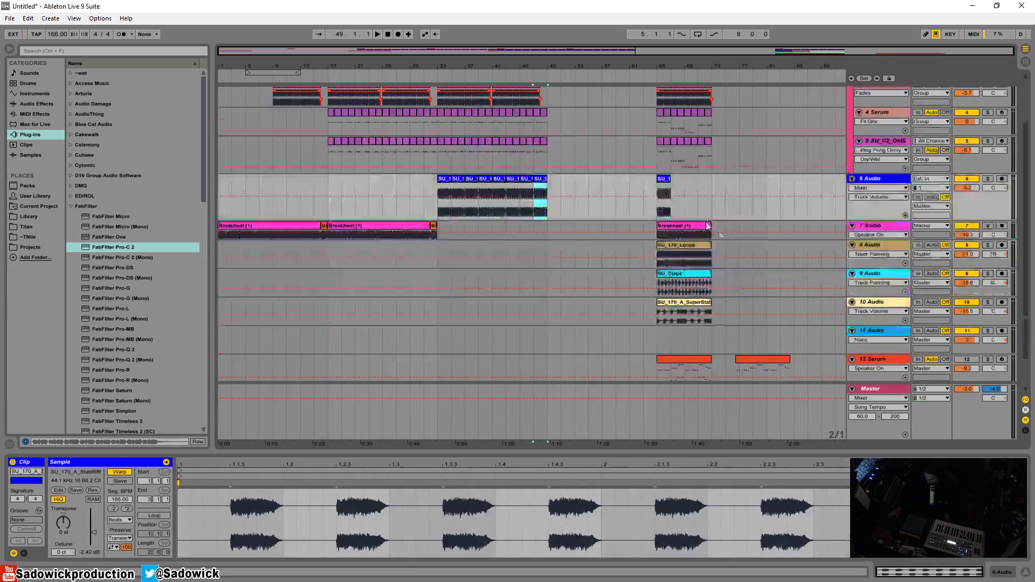
{"action": "left_click_drag", "start_coordinate": [720, 228], "coordinate": [664, 278]}
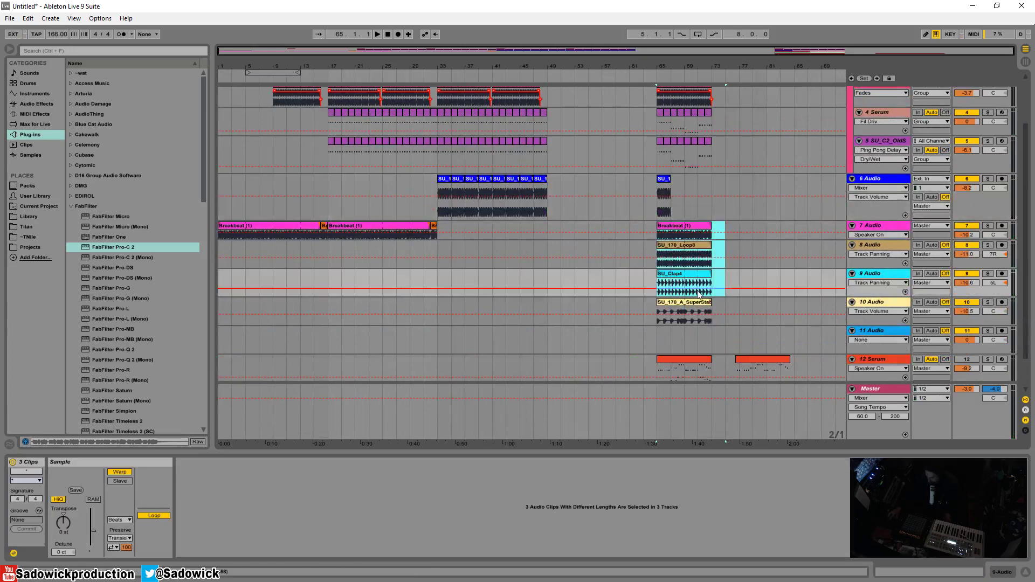
{"action": "left_click", "coordinate": [441, 233]}
{"action": "key", "text": "ctrl+v"}
{"action": "key", "text": "space"}
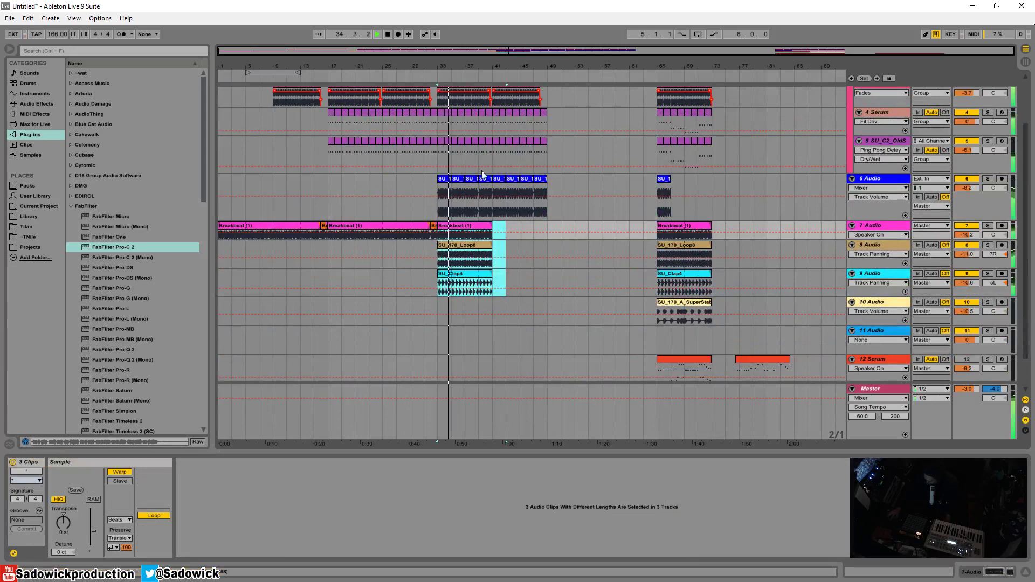
Listen to the transition into bar 33, then solo the Serum track and audition it from bar 25
{"action": "left_click", "coordinate": [417, 78]}
{"action": "scroll", "coordinate": [589, 213], "scroll_direction": "up", "scroll_amount": 5}
{"action": "key", "text": "space"}
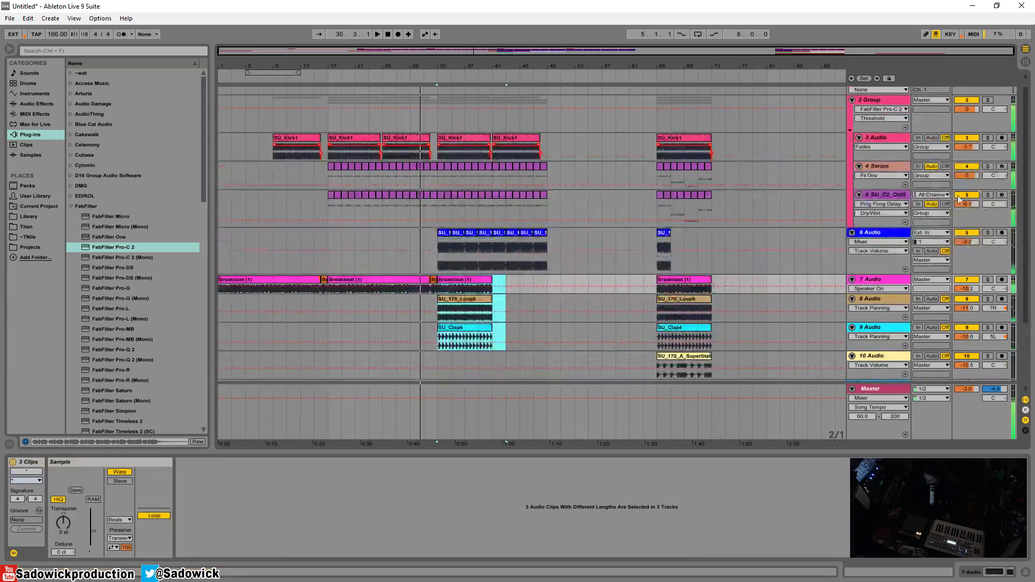
{"action": "left_click", "coordinate": [898, 171]}
{"action": "left_click", "coordinate": [988, 166]}
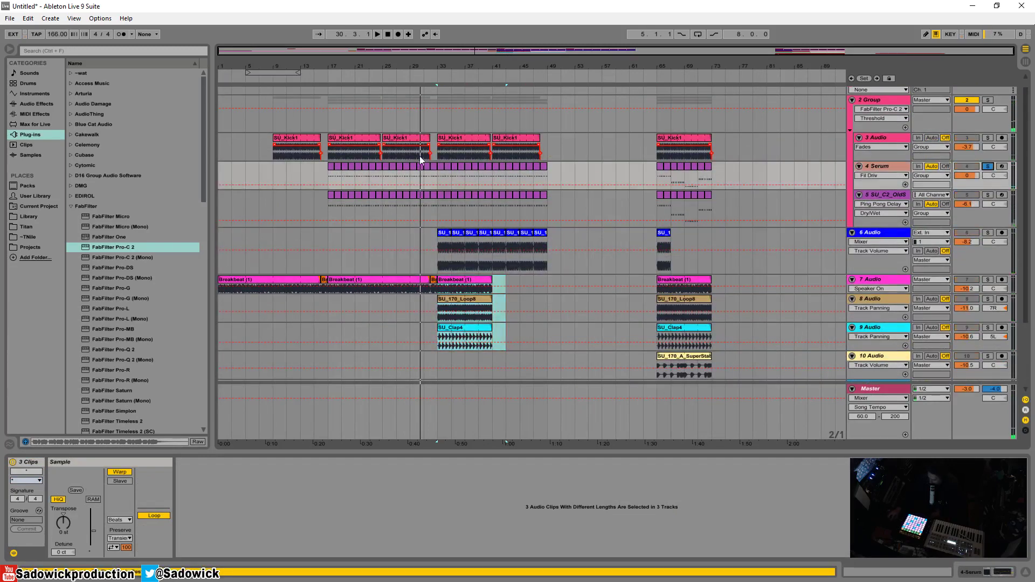
{"action": "left_click", "coordinate": [383, 171]}
{"action": "key", "text": "space"}
Delete the Serum clips between bars 17 and 33, turn off the track's solo and play from bar 17
{"action": "left_click_drag", "start_coordinate": [324, 186], "coordinate": [429, 172]}
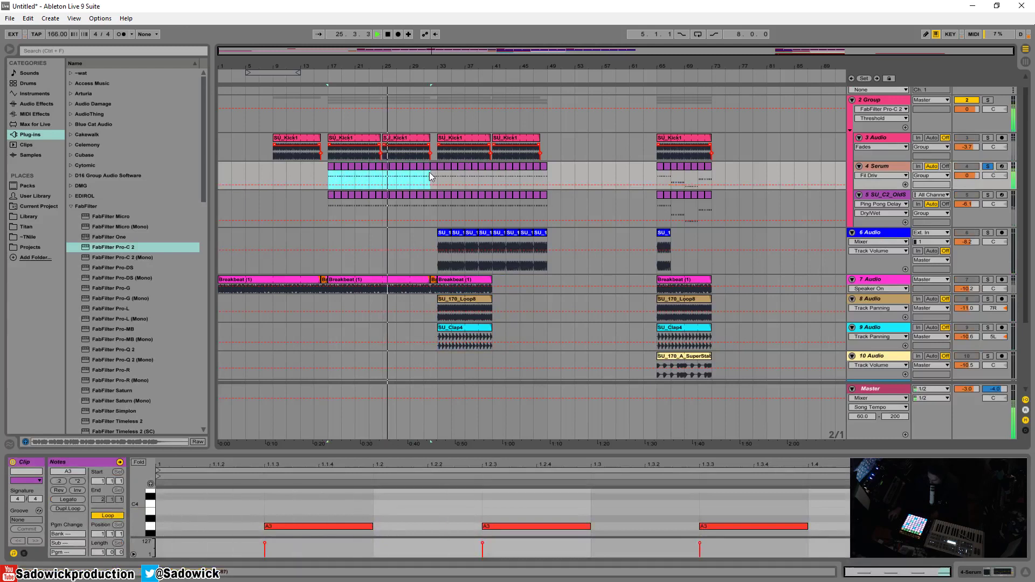
{"action": "key", "text": "Delete"}
{"action": "left_click", "coordinate": [988, 167]}
{"action": "key", "text": "space"}
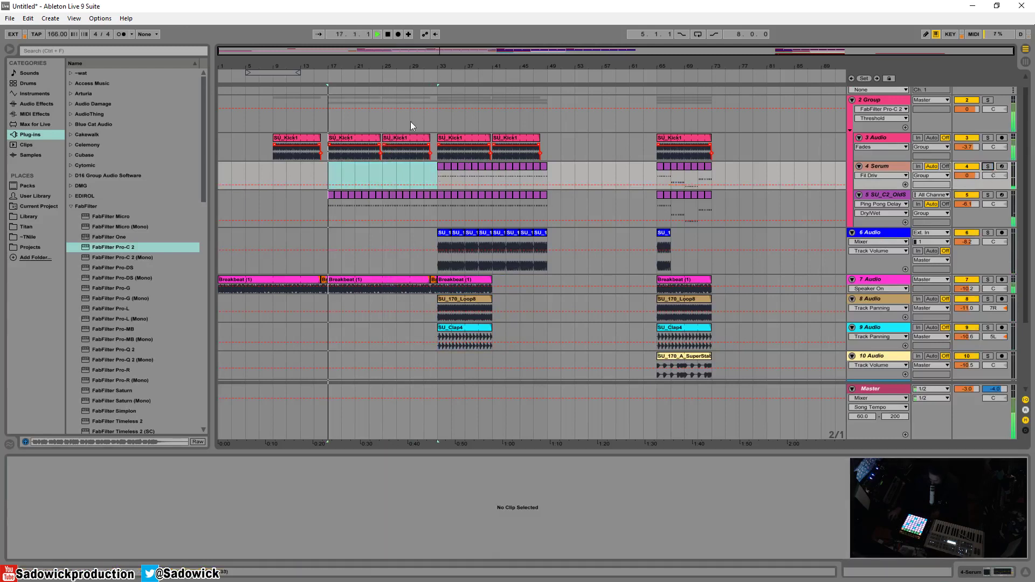
{"action": "left_click", "coordinate": [325, 79]}
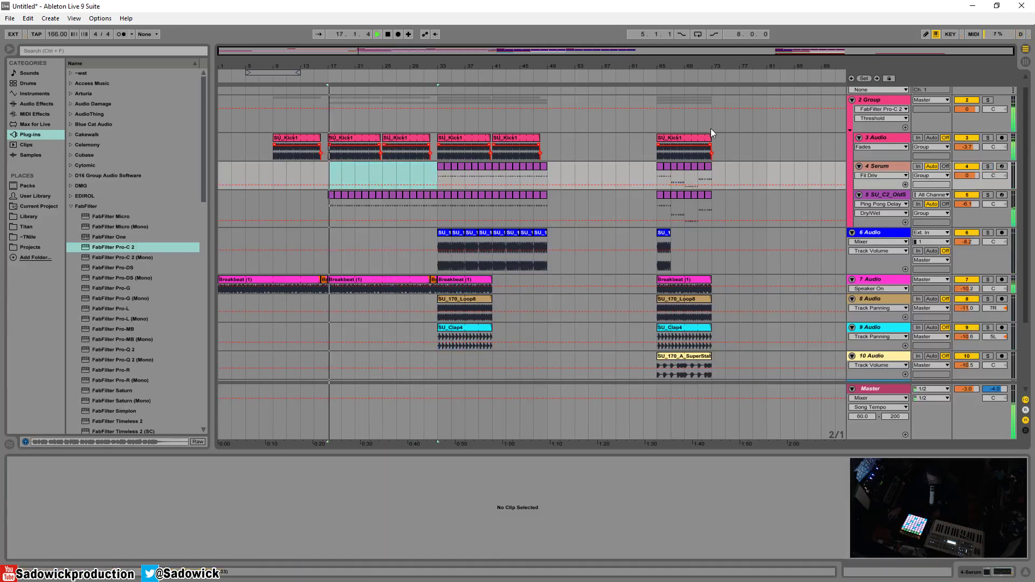
Add an Auto Filter audio effect to the group on track 2
{"action": "left_click", "coordinate": [875, 100]}
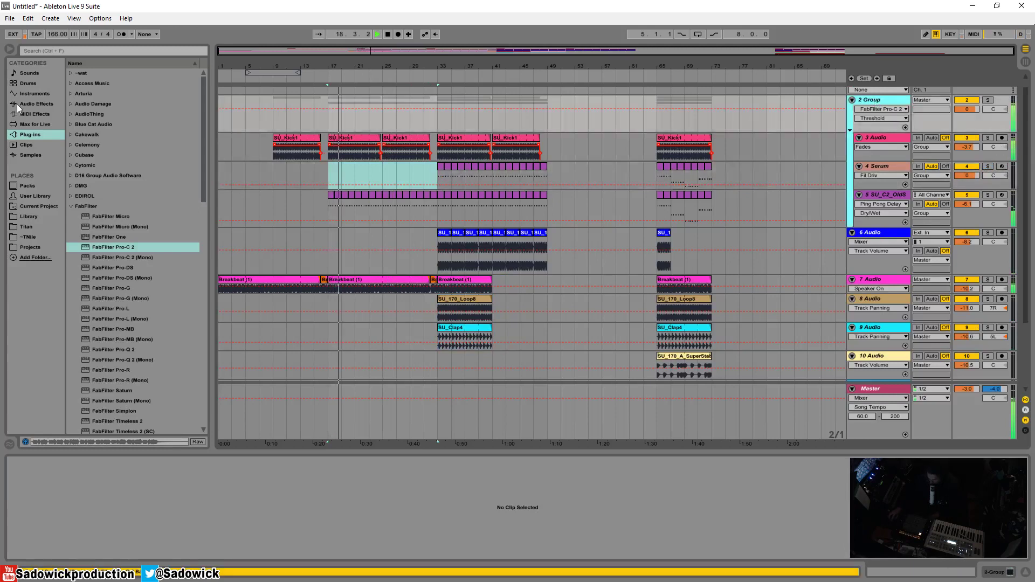
{"action": "left_click", "coordinate": [36, 103]}
{"action": "left_click", "coordinate": [92, 94]}
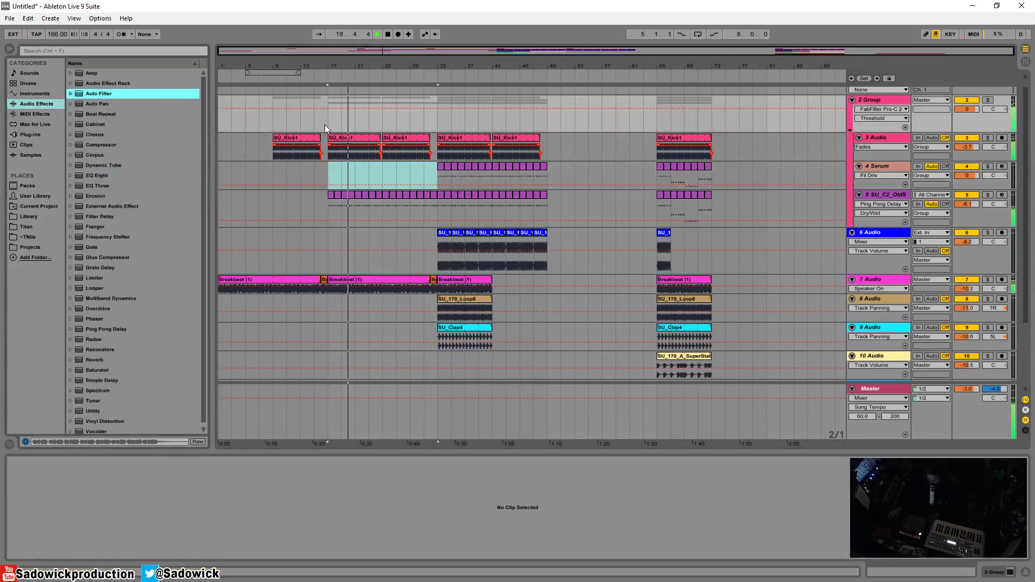
{"action": "key", "text": "Return"}
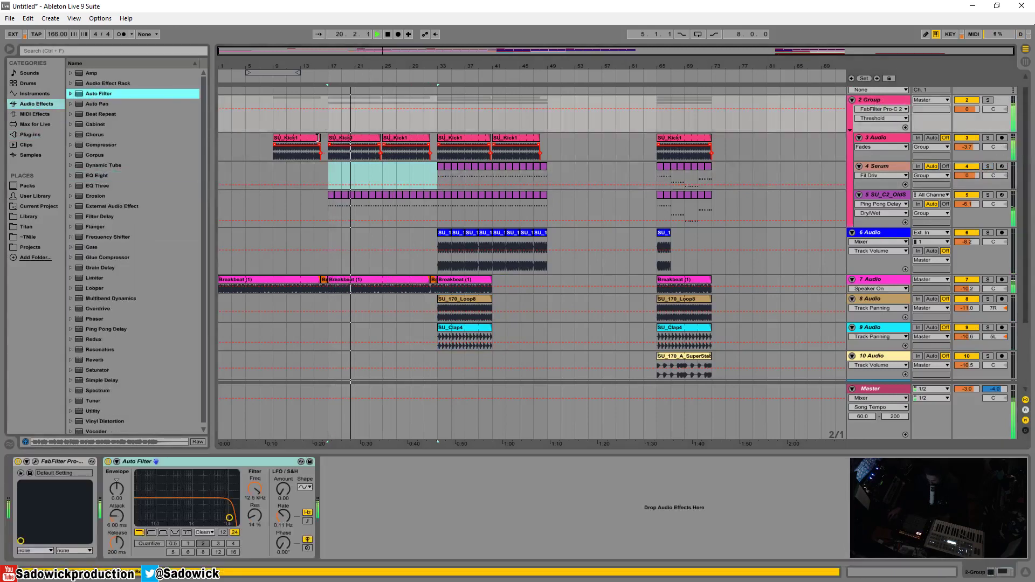
Save the Live Set as Patreon UK Hardcore and delete the temporary recording files
{"action": "left_click", "coordinate": [10, 19]}
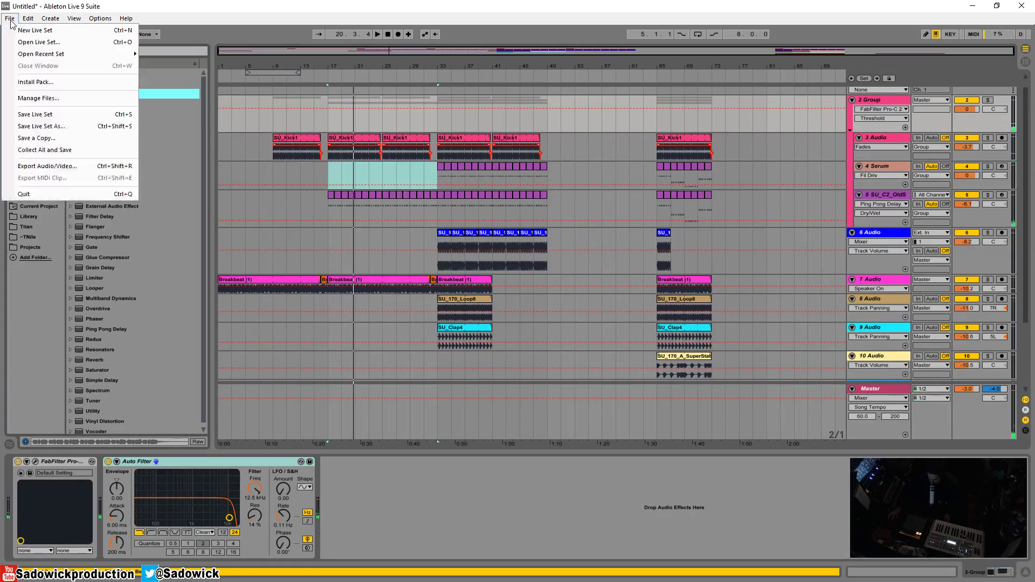
{"action": "left_click", "coordinate": [41, 128]}
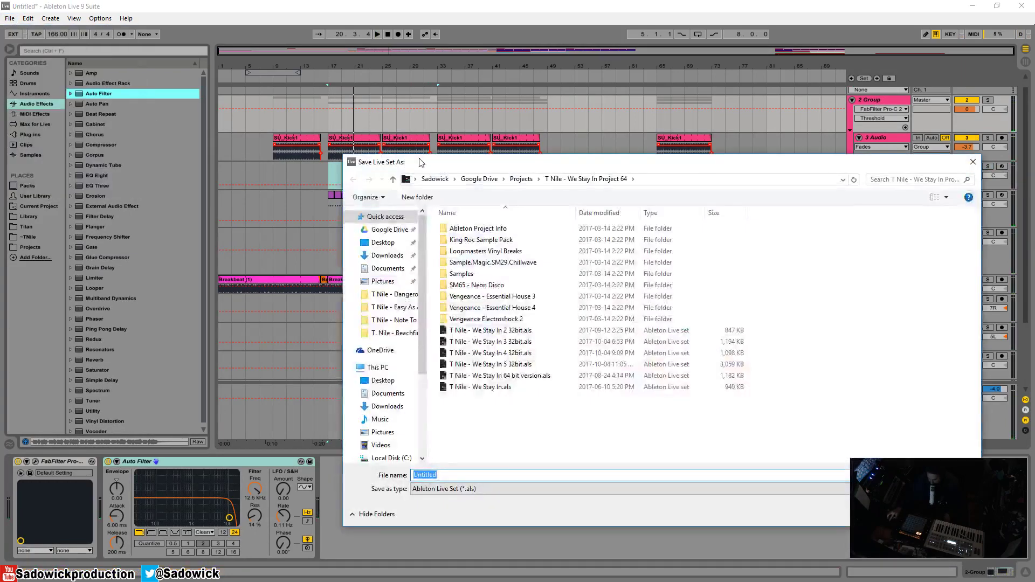
{"action": "left_click_drag", "start_coordinate": [421, 161], "coordinate": [1034, 162]}
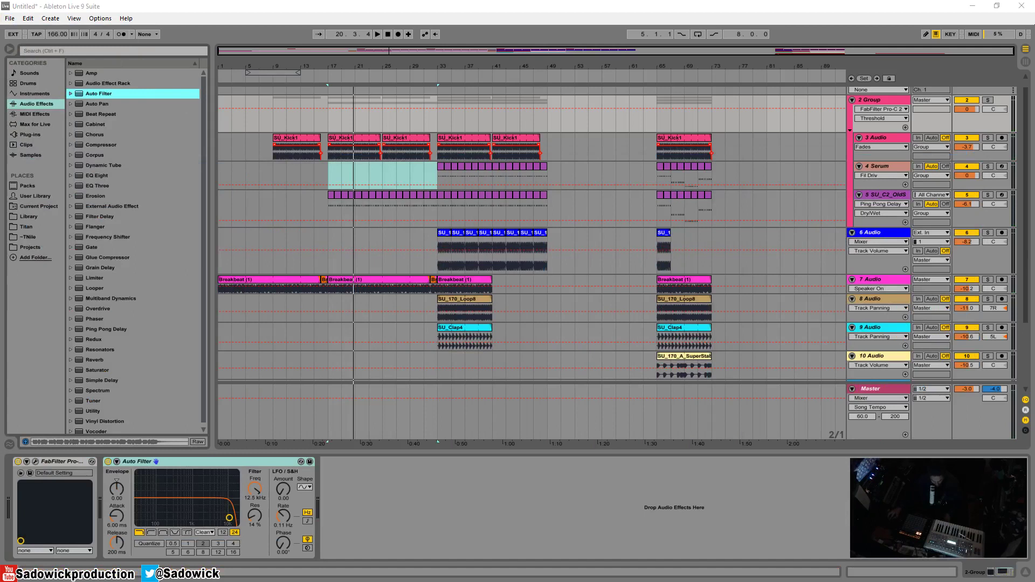
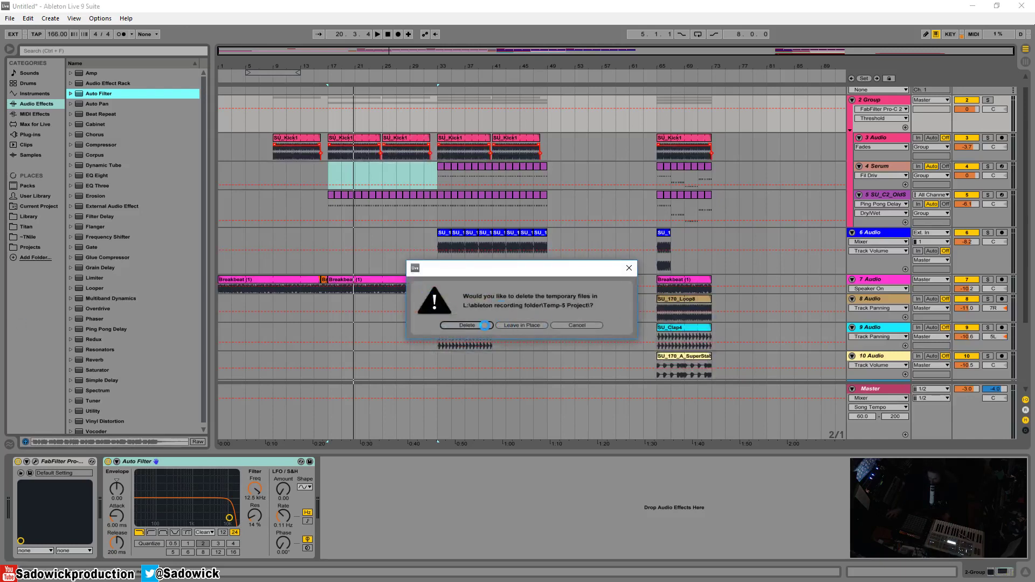
{"action": "key", "text": "Return"}
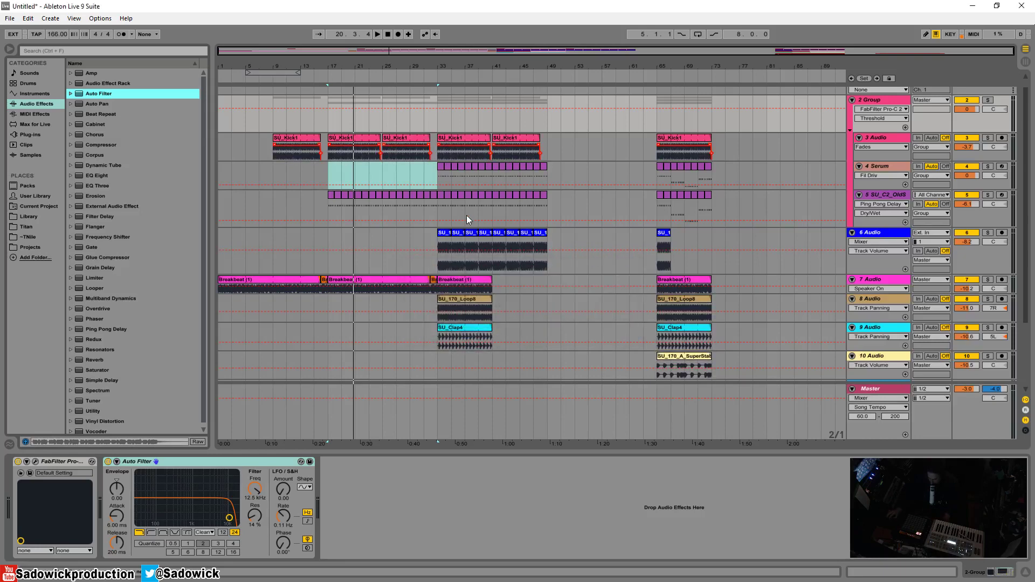
Set the group's Auto Filter to high-pass at 497 Hz with 37% resonance while auditioning the transition into bar 33
{"action": "left_click", "coordinate": [442, 233]}
{"action": "key", "text": "space"}
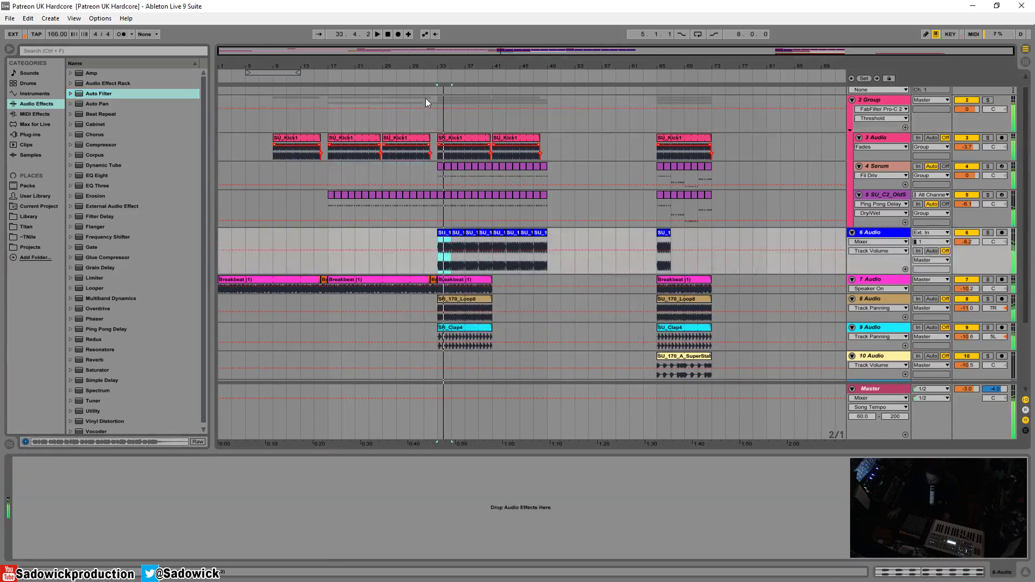
{"action": "left_click", "coordinate": [987, 130]}
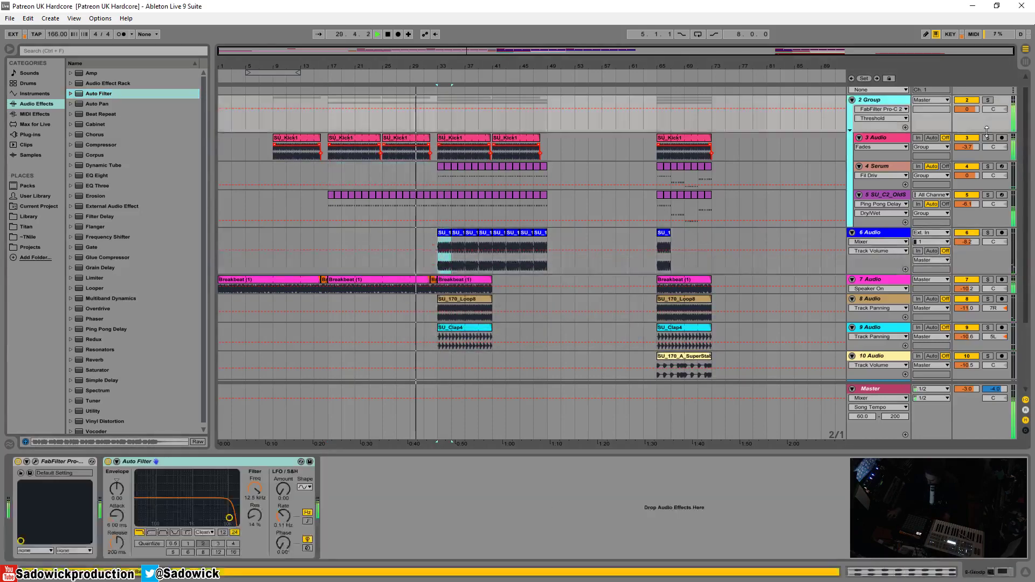
{"action": "left_click_drag", "start_coordinate": [256, 493], "coordinate": [255, 512]}
{"action": "left_click", "coordinate": [151, 533]}
{"action": "left_click_drag", "start_coordinate": [167, 518], "coordinate": [179, 499]}
{"action": "left_click_drag", "start_coordinate": [255, 515], "coordinate": [255, 532]}
{"action": "mouse_move", "coordinate": [255, 489]}
{"action": "left_mouse_down"}
{"action": "mouse_move", "coordinate": [255, 523]}
{"action": "mouse_move", "coordinate": [255, 489]}
{"action": "left_mouse_up"}
{"action": "key", "text": "space"}
{"action": "key", "text": "space"}
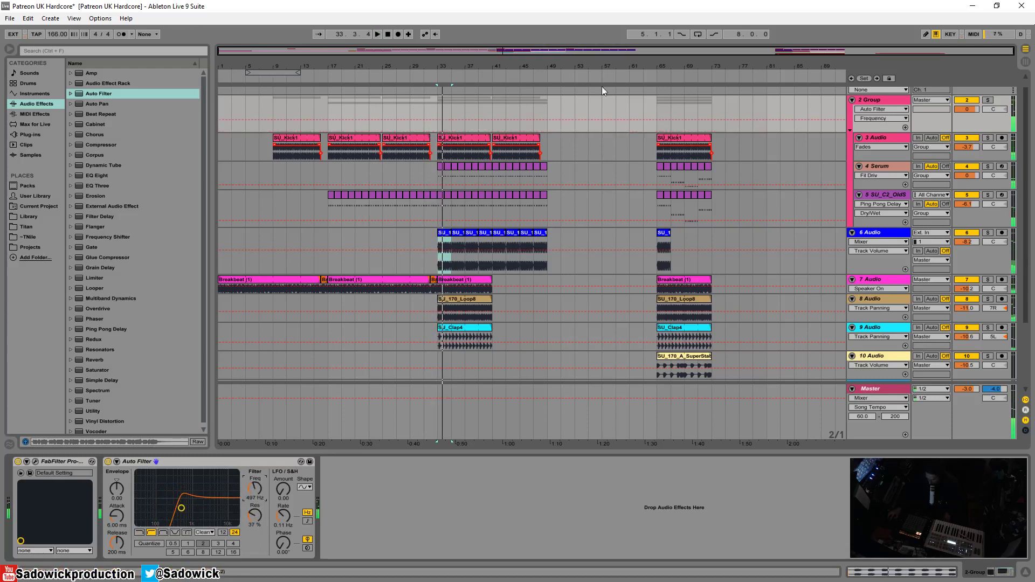
Automate the Auto Filter's Device On parameter to stay on until bar 33 and off from there, and play from bar 7
{"action": "left_click", "coordinate": [109, 462]}
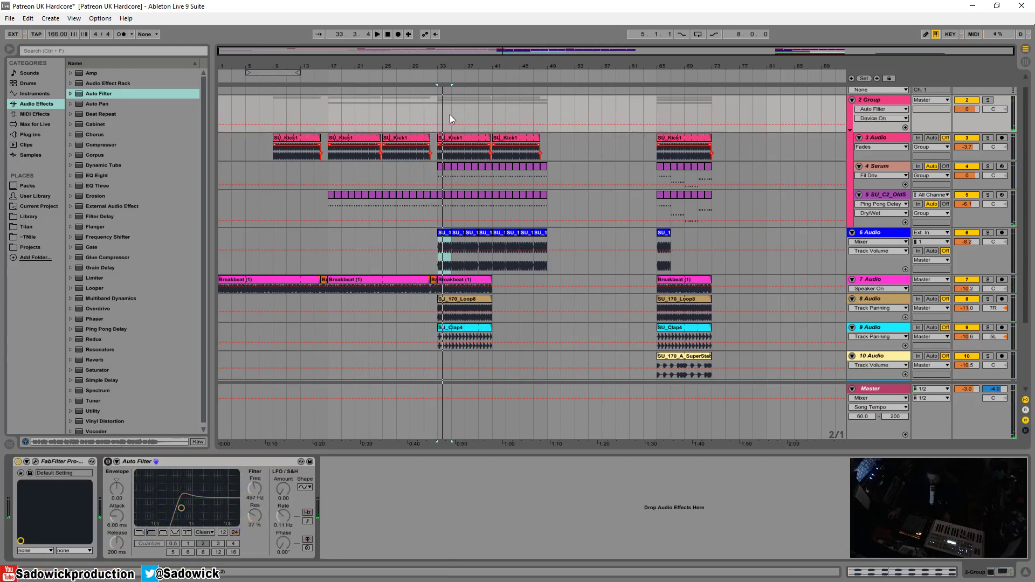
{"action": "key", "text": "ctrl+b"}
{"action": "left_click", "coordinate": [431, 111]}
{"action": "key", "text": "ctrl+b"}
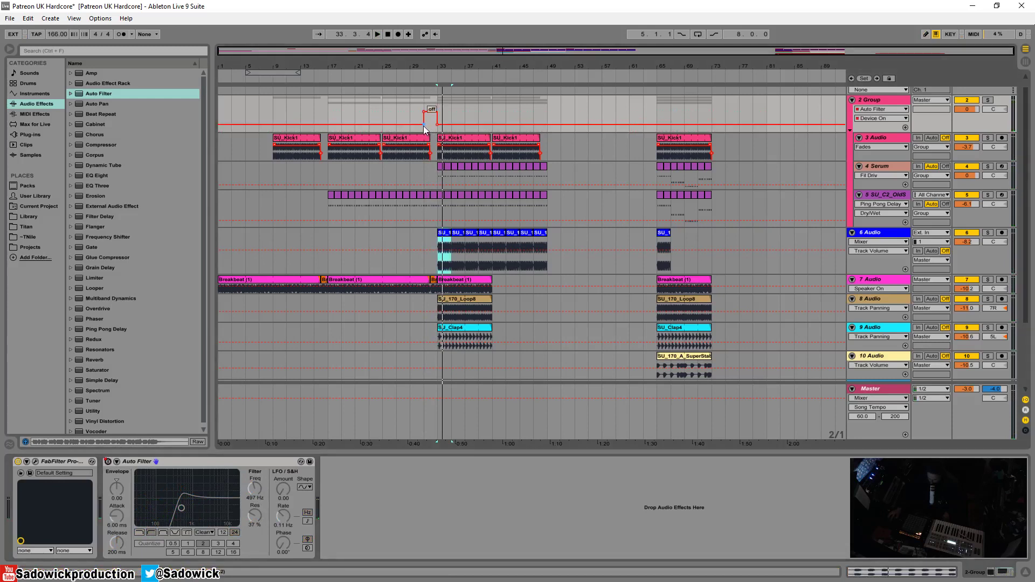
{"action": "left_click", "coordinate": [424, 124]}
{"action": "left_click", "coordinate": [260, 121]}
{"action": "key", "text": "space"}
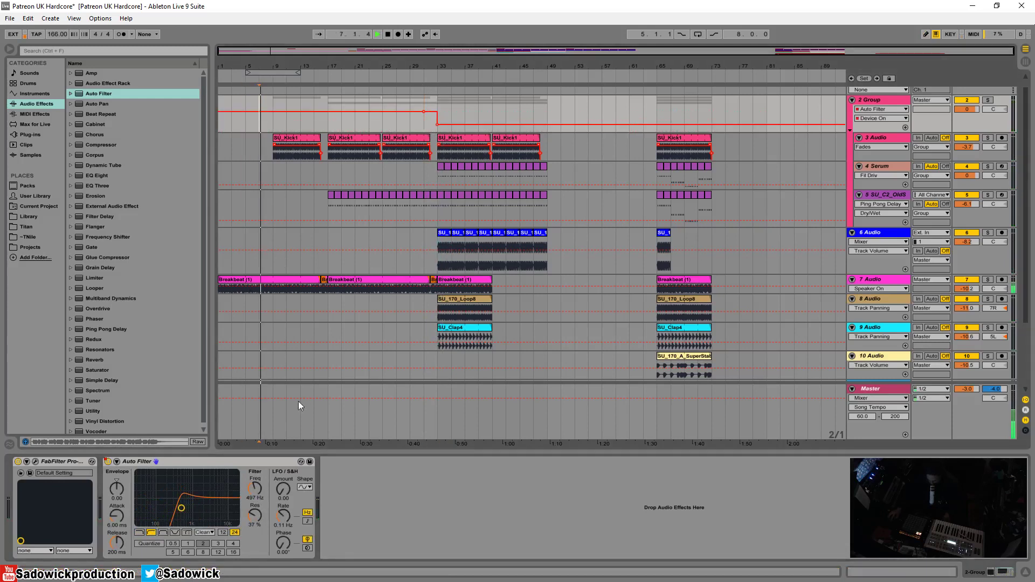
Retune the group's Auto Filter against the kick from bar 9, lowering its frequency to 26 Hz and resonance to 15%
{"action": "left_click_drag", "start_coordinate": [255, 486], "coordinate": [257, 493]}
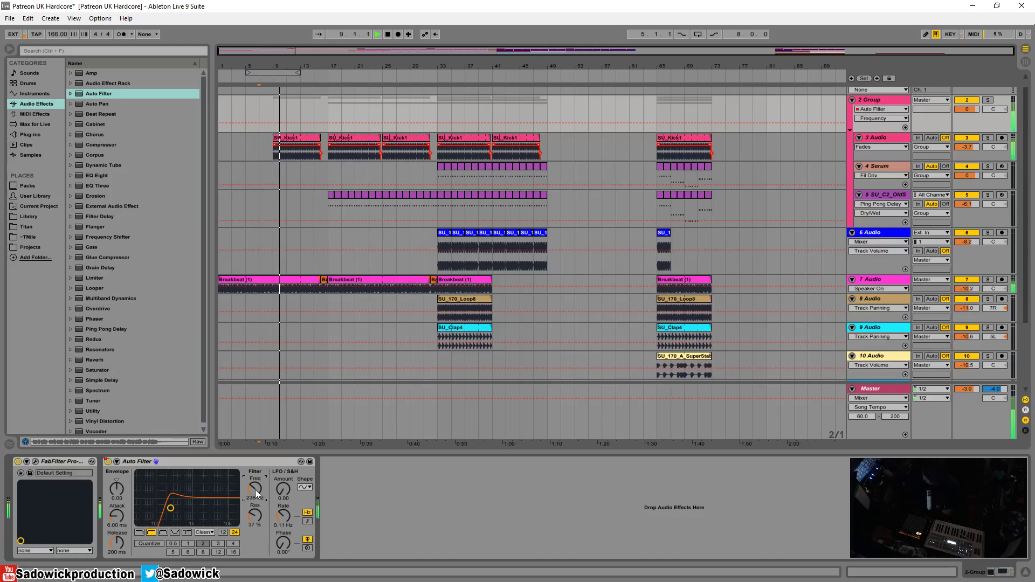
{"action": "left_click_drag", "start_coordinate": [254, 516], "coordinate": [255, 523]}
{"action": "left_click_drag", "start_coordinate": [255, 488], "coordinate": [257, 491]}
{"action": "key", "text": "space"}
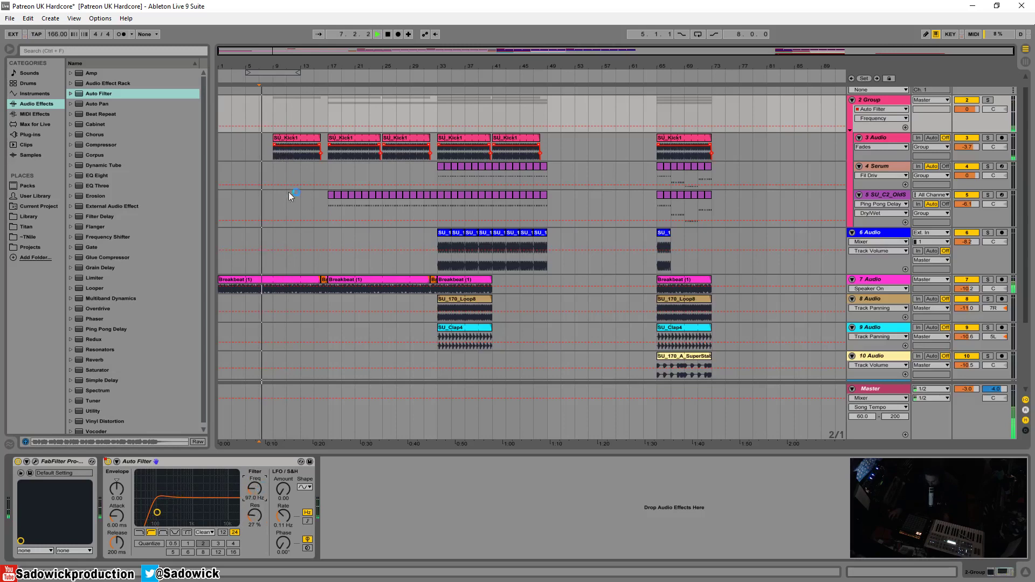
{"action": "left_click", "coordinate": [297, 151]}
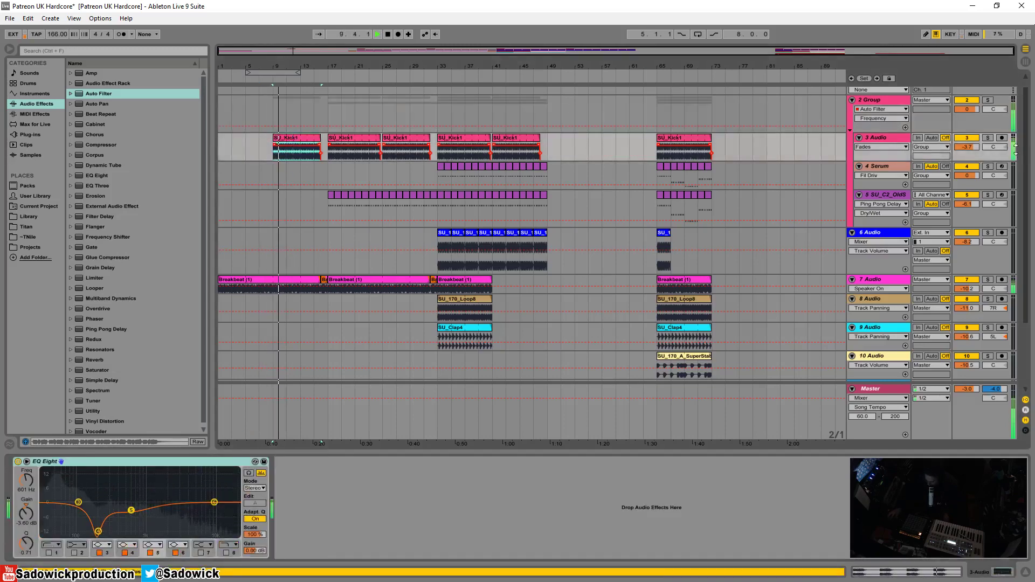
{"action": "left_click", "coordinate": [872, 99]}
{"action": "left_click_drag", "start_coordinate": [257, 489], "coordinate": [257, 537]}
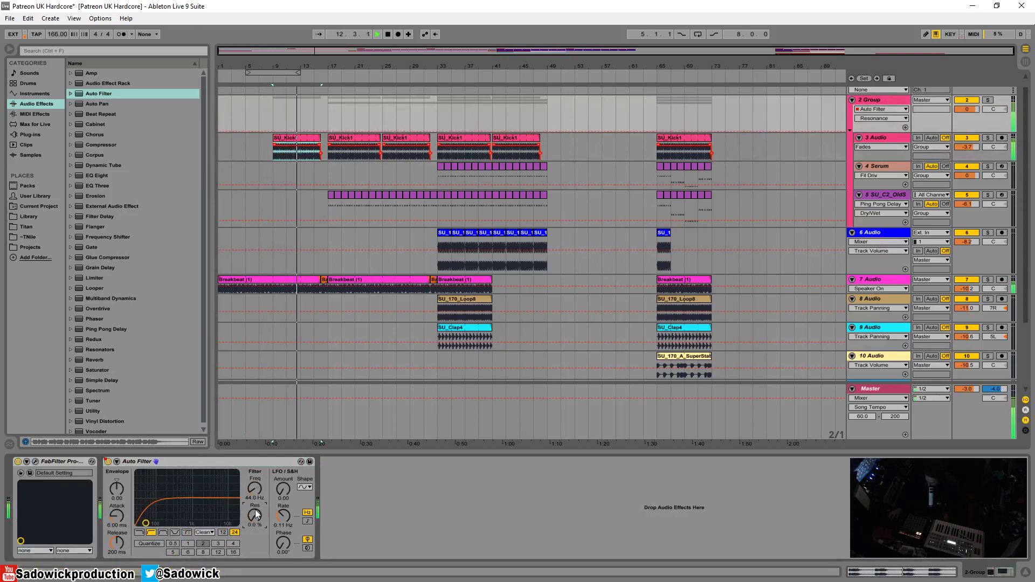
{"action": "left_click_drag", "start_coordinate": [255, 490], "coordinate": [255, 500]}
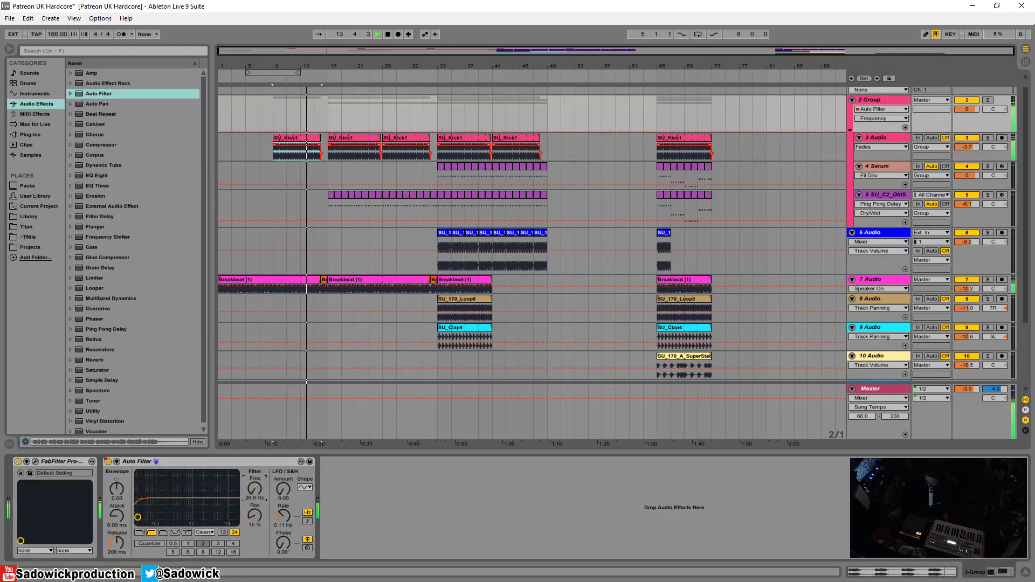
Replace the group's Auto Filter with an EQ Eight, enable its band 1 low cut at 48.1 Hz and start playback
{"action": "right_click", "coordinate": [247, 462]}
{"action": "left_click", "coordinate": [271, 350]}
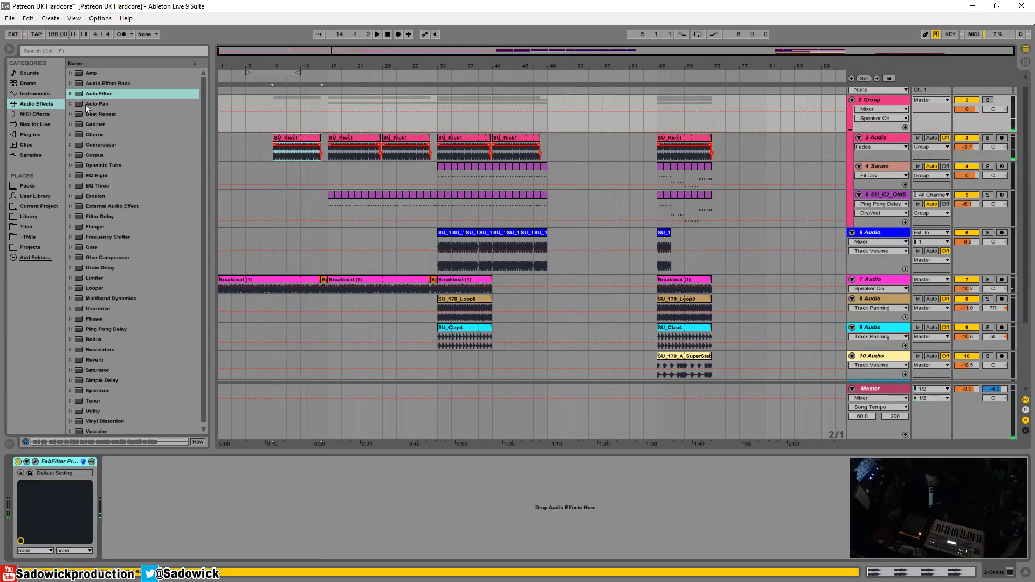
{"action": "left_click", "coordinate": [95, 175]}
{"action": "left_click_drag", "start_coordinate": [174, 488], "coordinate": [173, 503]}
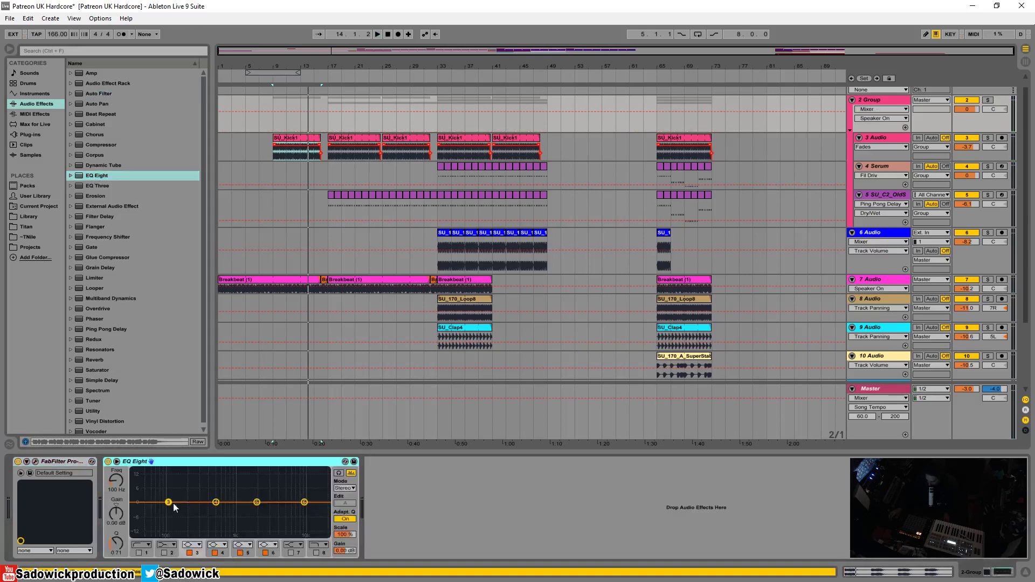
{"action": "left_click", "coordinate": [140, 553]}
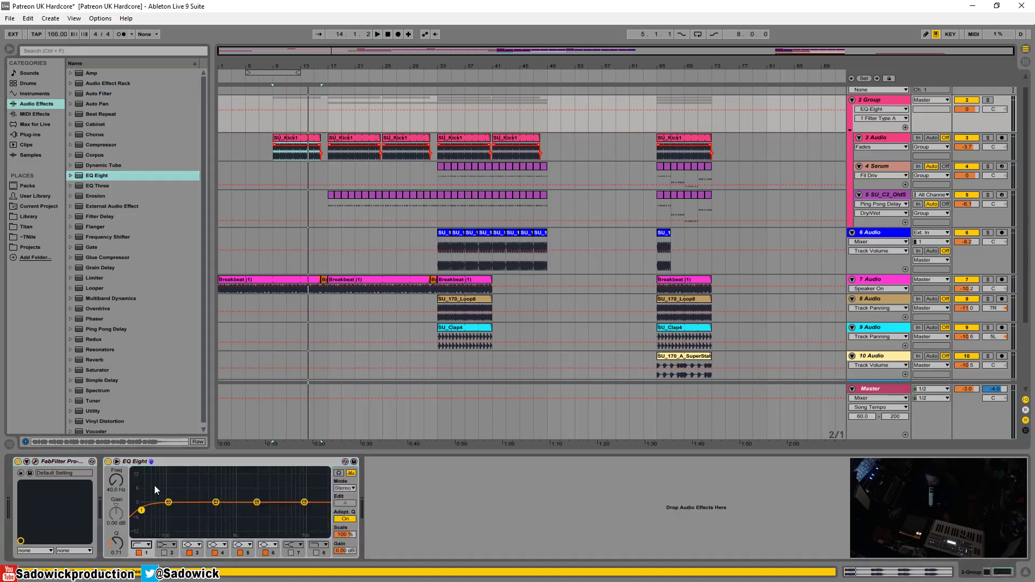
{"action": "mouse_move", "coordinate": [142, 511]}
{"action": "left_mouse_down"}
{"action": "mouse_move", "coordinate": [133, 510]}
{"action": "mouse_move", "coordinate": [147, 510]}
{"action": "left_mouse_up"}
{"action": "key", "text": "space"}
Make the group track taller and raise the EQ Eight's band 1 low cut to 178 Hz
{"action": "right_click", "coordinate": [873, 100]}
{"action": "left_click", "coordinate": [912, 232]}
{"action": "left_click_drag", "start_coordinate": [879, 133], "coordinate": [880, 142]}
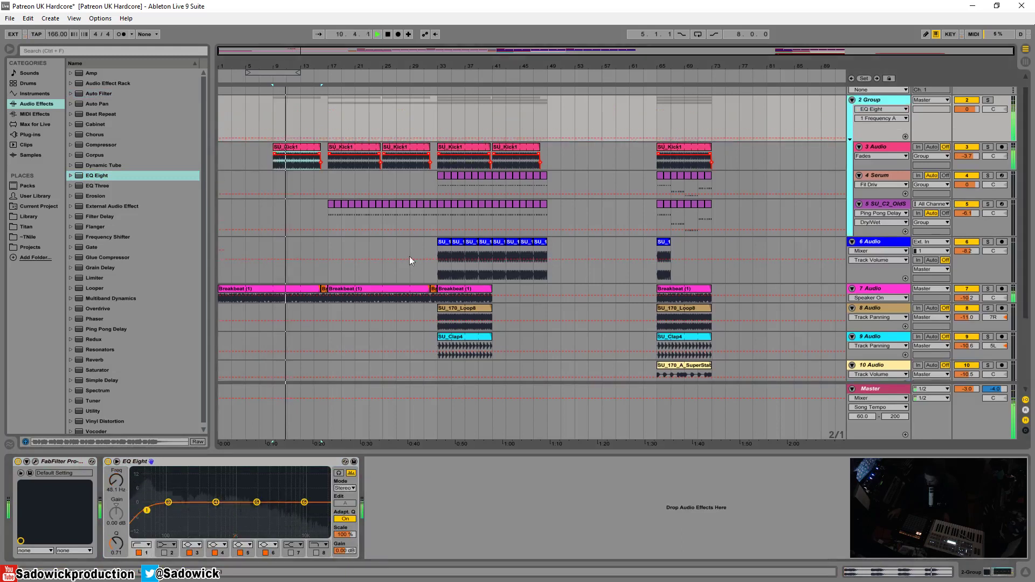
{"action": "key", "text": "ctrl+z"}
{"action": "left_click_drag", "start_coordinate": [147, 510], "coordinate": [185, 510]}
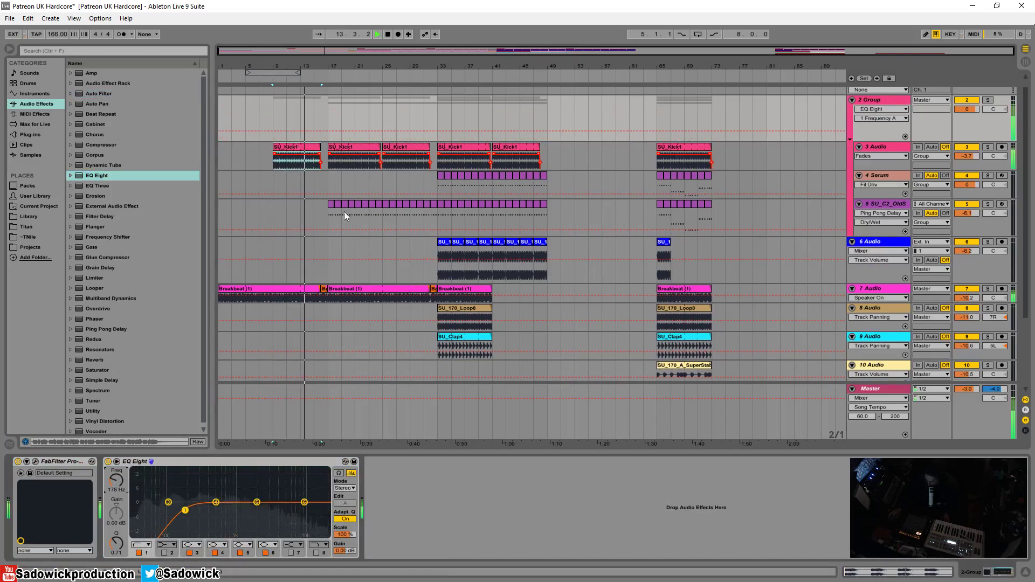
Automate the EQ Eight's 1 Frequency A to rise slightly from bar 25 into bar 32, dropping to its minimum at bar 33
{"action": "key", "text": "b"}
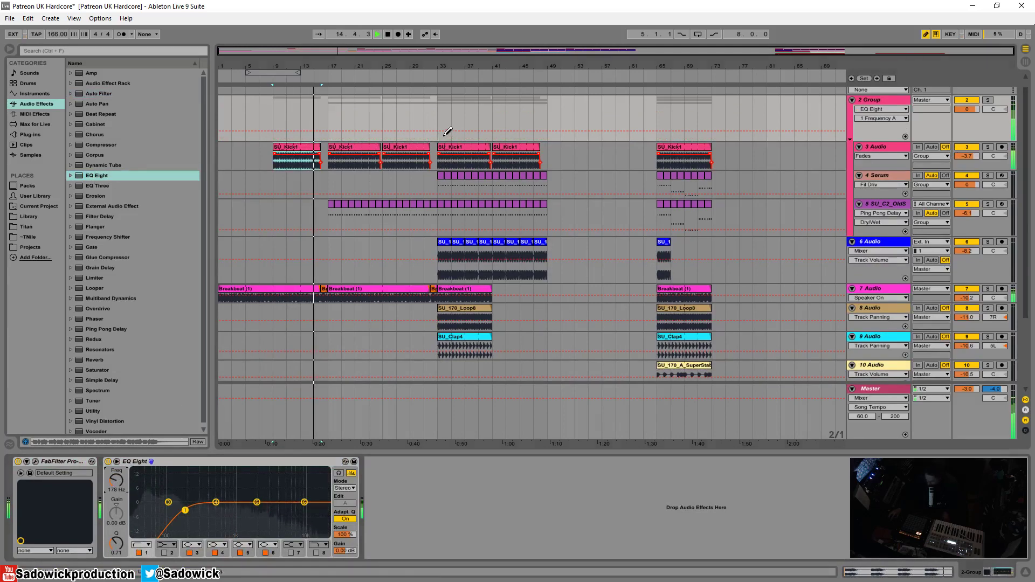
{"action": "left_click_drag", "start_coordinate": [446, 133], "coordinate": [537, 170]}
{"action": "left_click", "coordinate": [548, 130]}
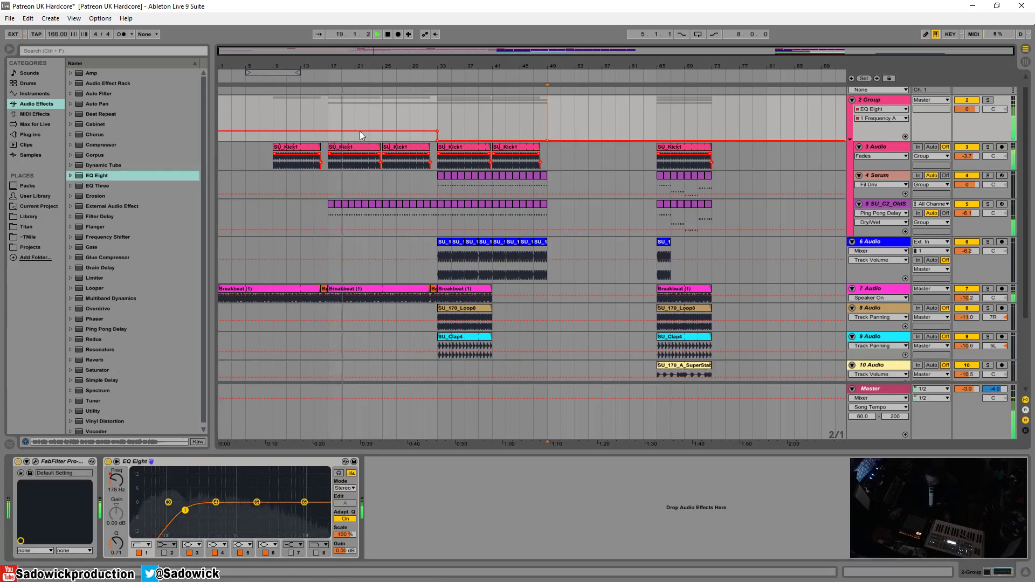
{"action": "left_click", "coordinate": [383, 130]}
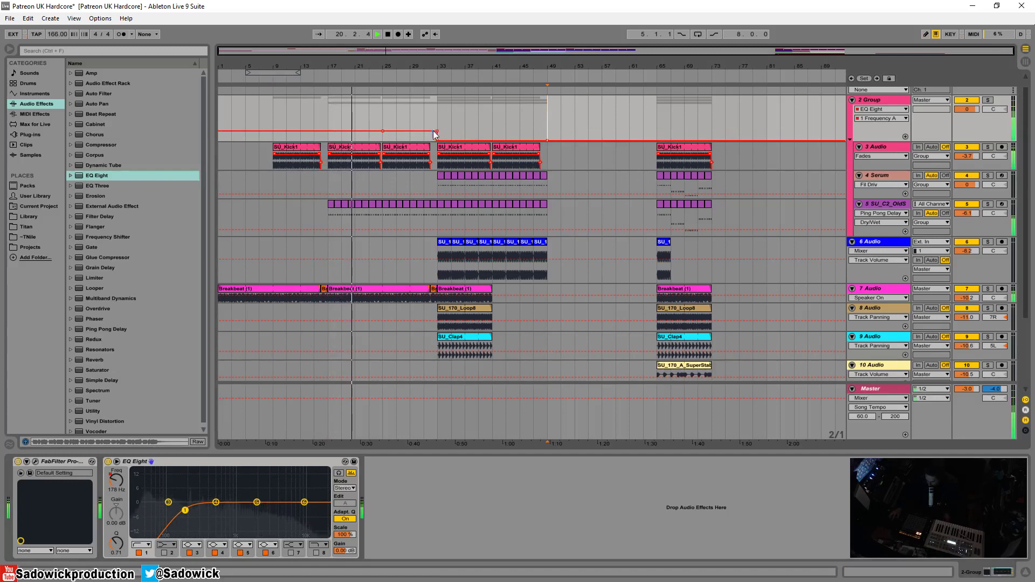
{"action": "left_click_drag", "start_coordinate": [438, 130], "coordinate": [433, 125]}
Delete the bass clip on track 5 between bars 32 and 33
{"action": "left_click_drag", "start_coordinate": [439, 67], "coordinate": [447, 209]}
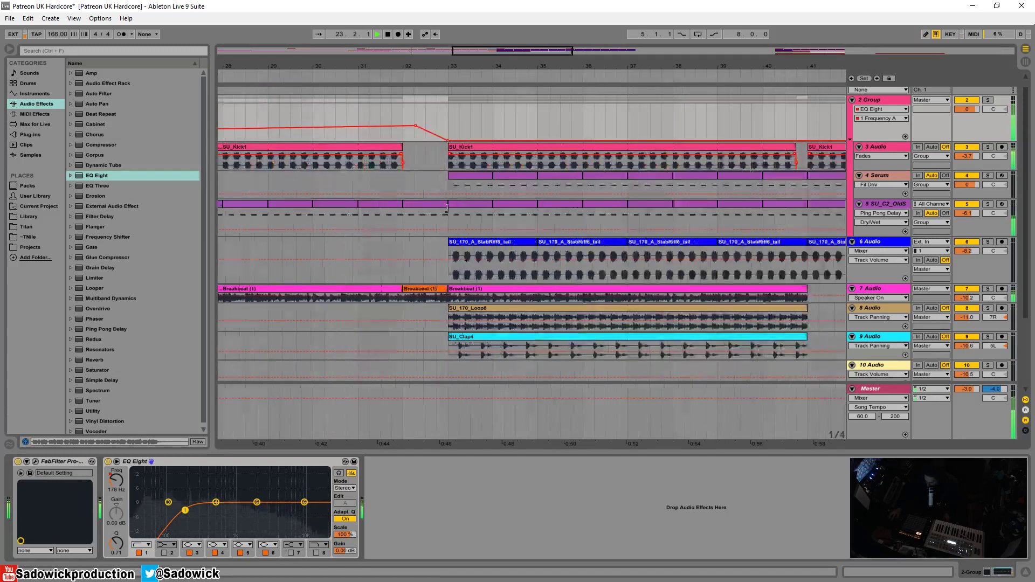
{"action": "left_click", "coordinate": [430, 205]}
{"action": "key", "text": "Delete"}
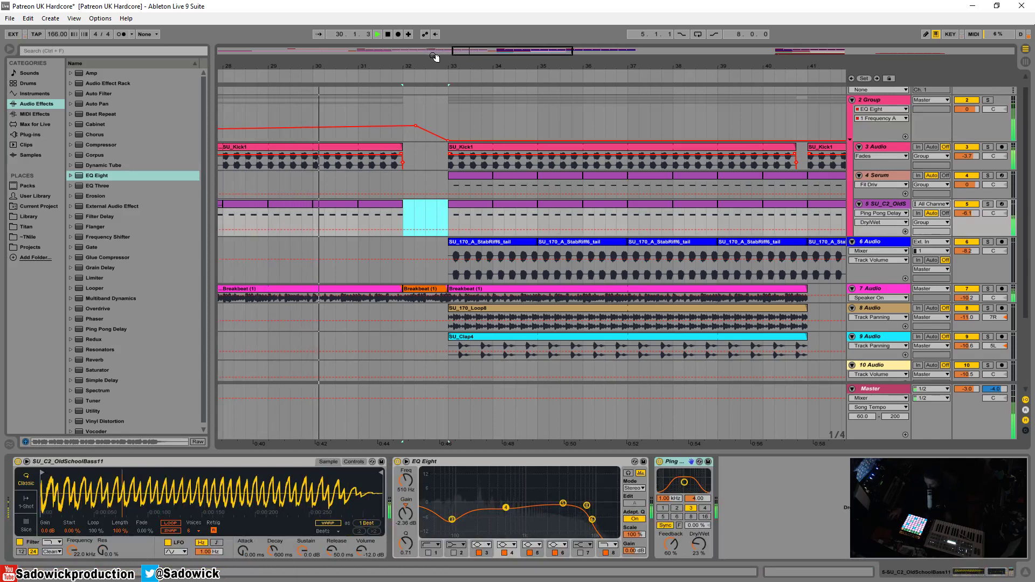
Lower track 6's volume to -11.5, turn off tracks 8 and 9, and replay the transition into bar 33
{"action": "left_click_drag", "start_coordinate": [435, 61], "coordinate": [435, 32]}
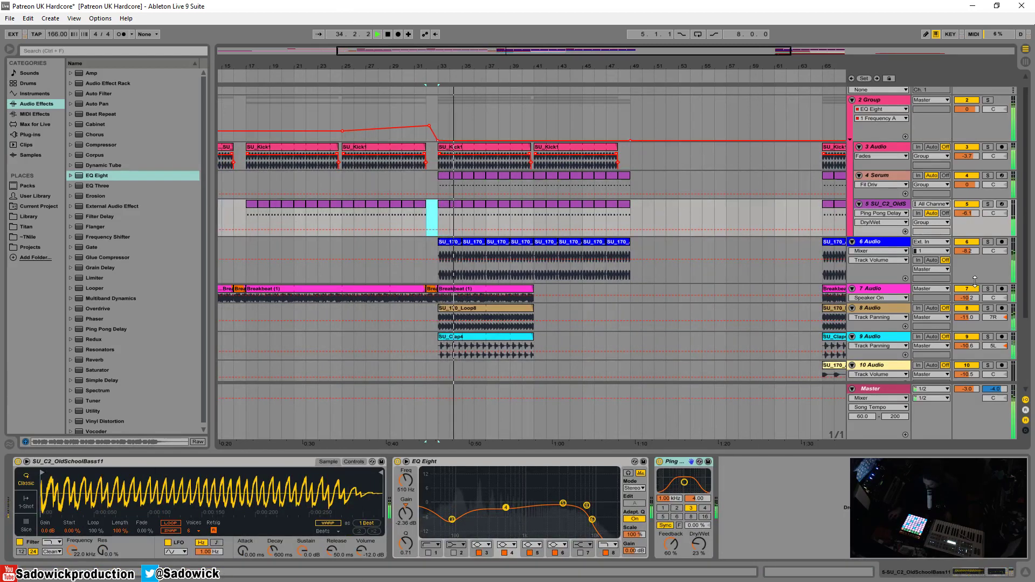
{"action": "scroll", "coordinate": [968, 206], "scroll_direction": "down", "scroll_amount": 2}
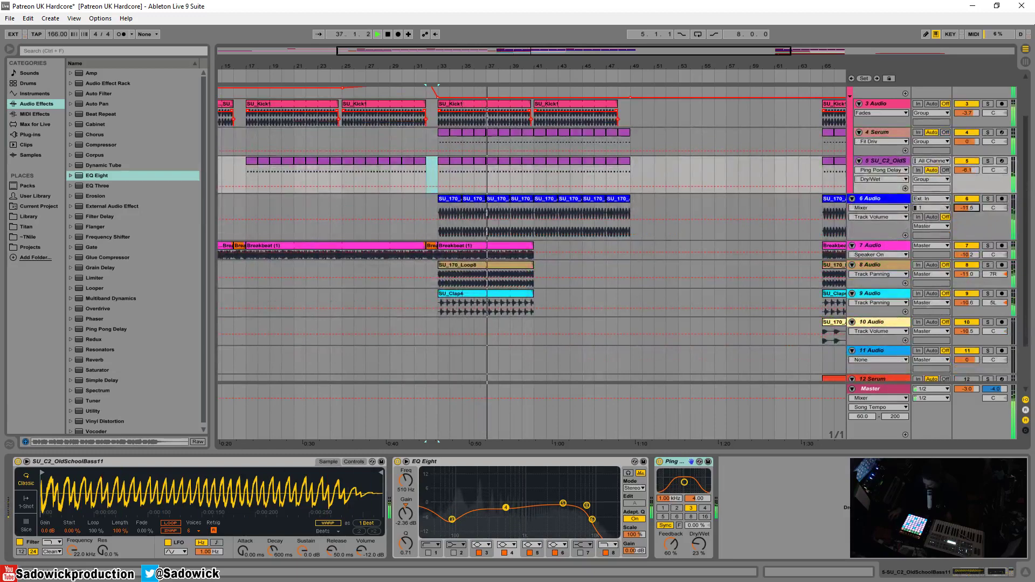
{"action": "left_click", "coordinate": [968, 266]}
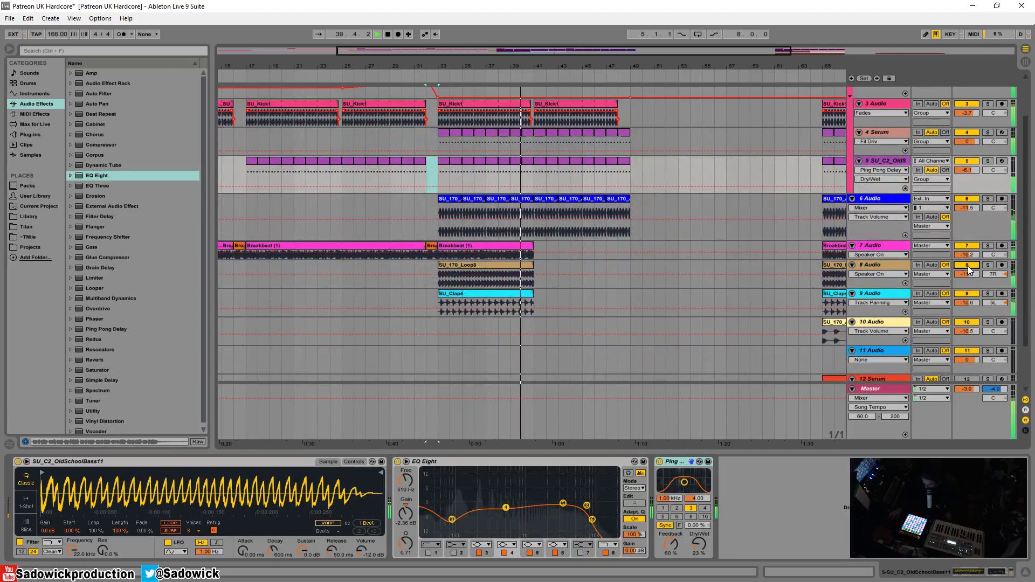
{"action": "left_click", "coordinate": [966, 295]}
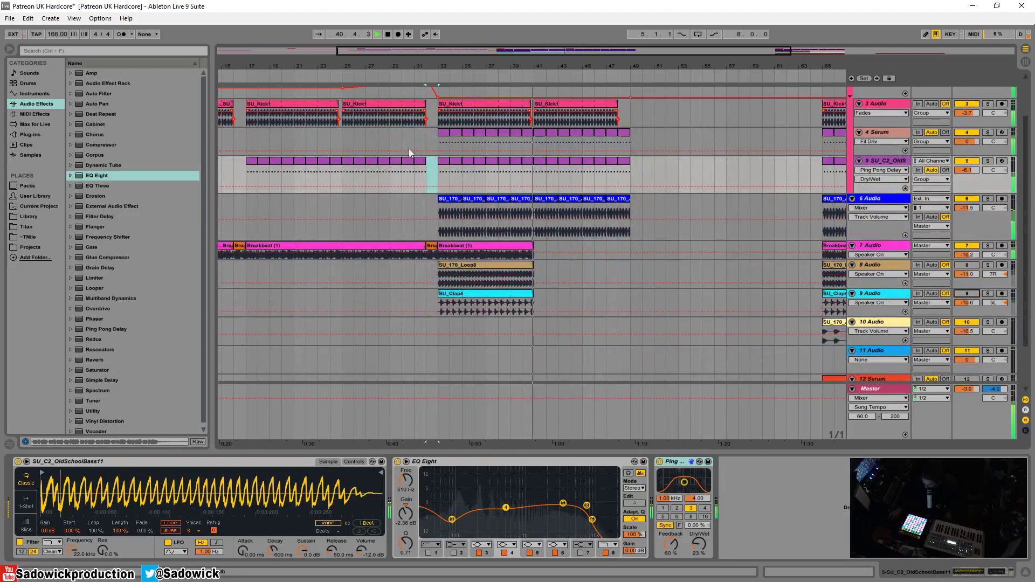
{"action": "left_click", "coordinate": [416, 81]}
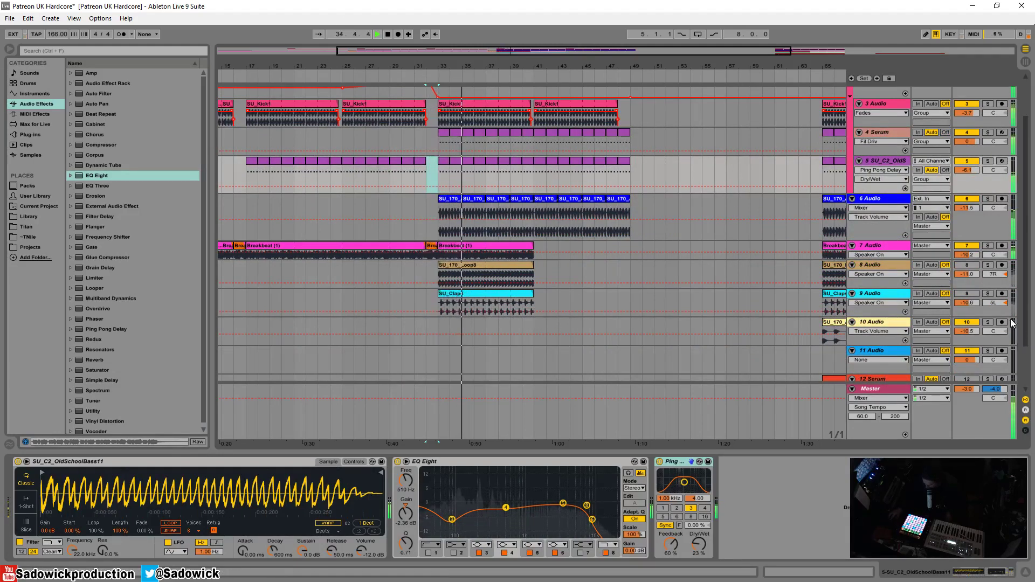
Turn the SU_Clap4 track back on and restart playback just before bar 33
{"action": "left_click", "coordinate": [969, 293]}
{"action": "key", "text": "space"}
{"action": "key", "text": "space"}
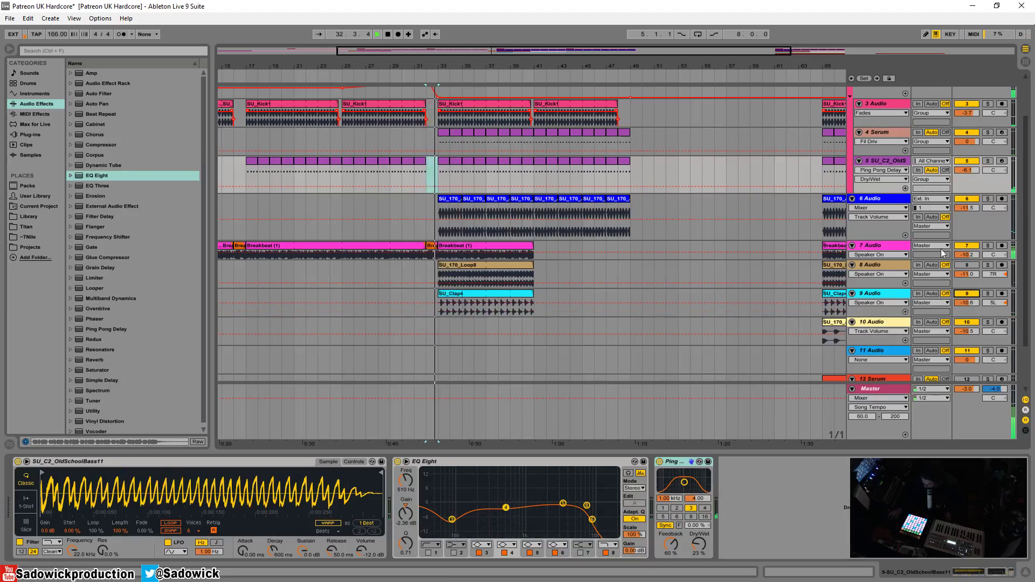
Solo the SU_Clap4 track and add a Reverb to it with Dry/Wet at 36%
{"action": "left_click", "coordinate": [988, 294]}
{"action": "left_click", "coordinate": [92, 361]}
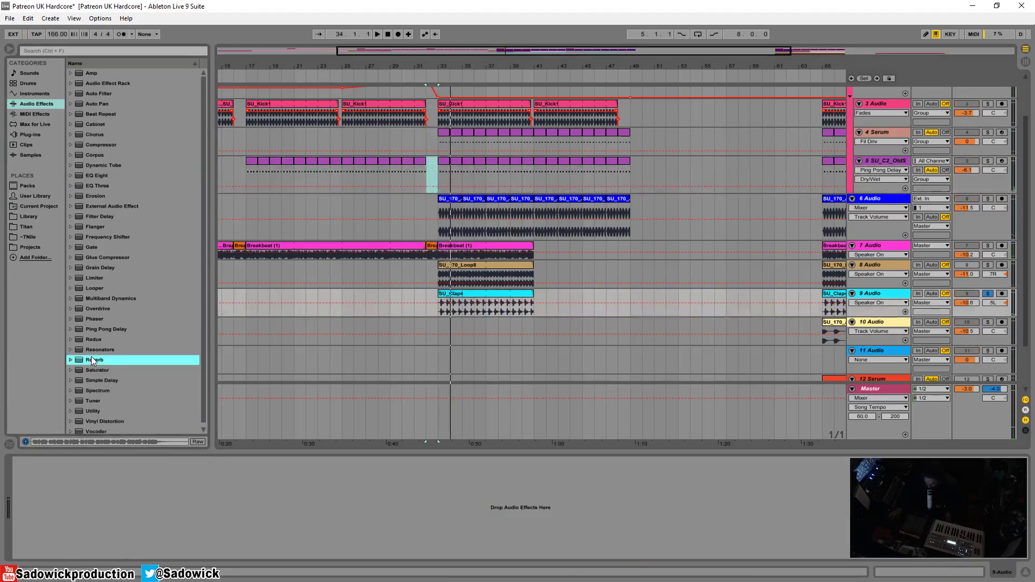
{"action": "left_click_drag", "start_coordinate": [258, 547], "coordinate": [258, 562]}
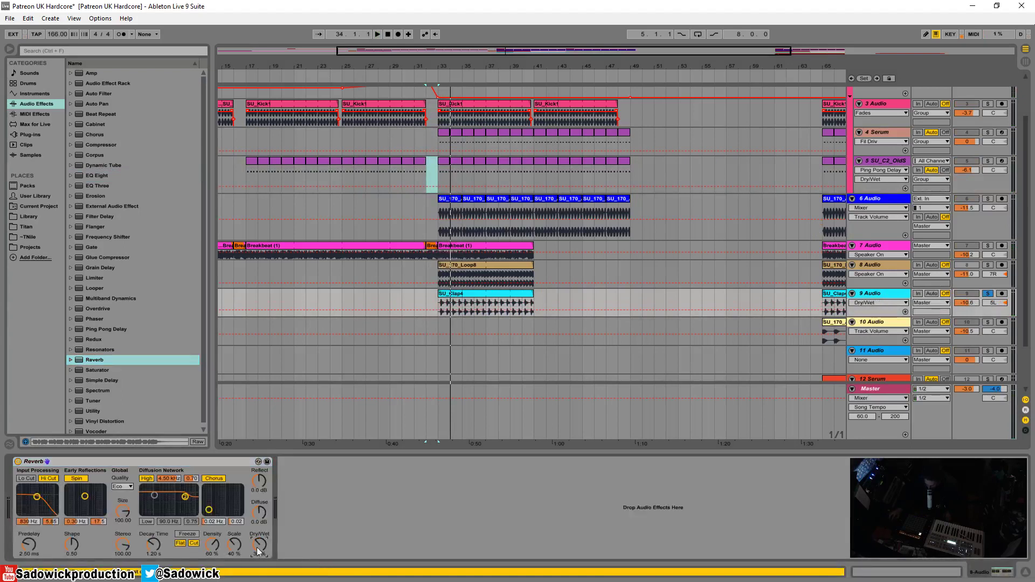
Turn off the Reverb's Flat and Cut options and set its decay time to 2.01 s while playing the claps
{"action": "left_click", "coordinate": [195, 543]}
{"action": "left_click", "coordinate": [181, 543]}
{"action": "key", "text": "space"}
{"action": "left_click_drag", "start_coordinate": [151, 547], "coordinate": [151, 538]}
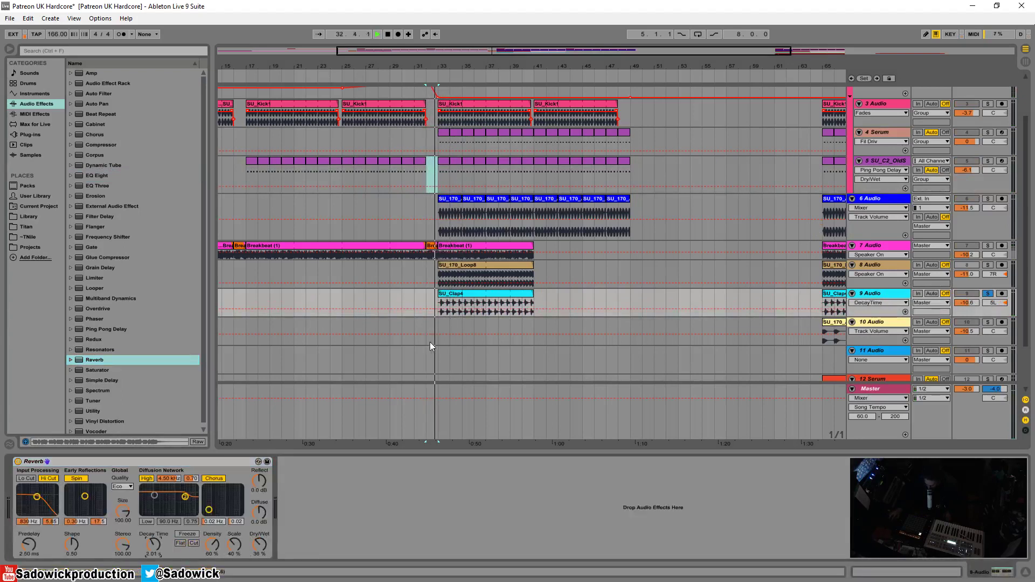
Unsolo the SU_Clap4 track and lower its volume to -11.1, and lower track 8's volume to -12.4
{"action": "left_click", "coordinate": [459, 294]}
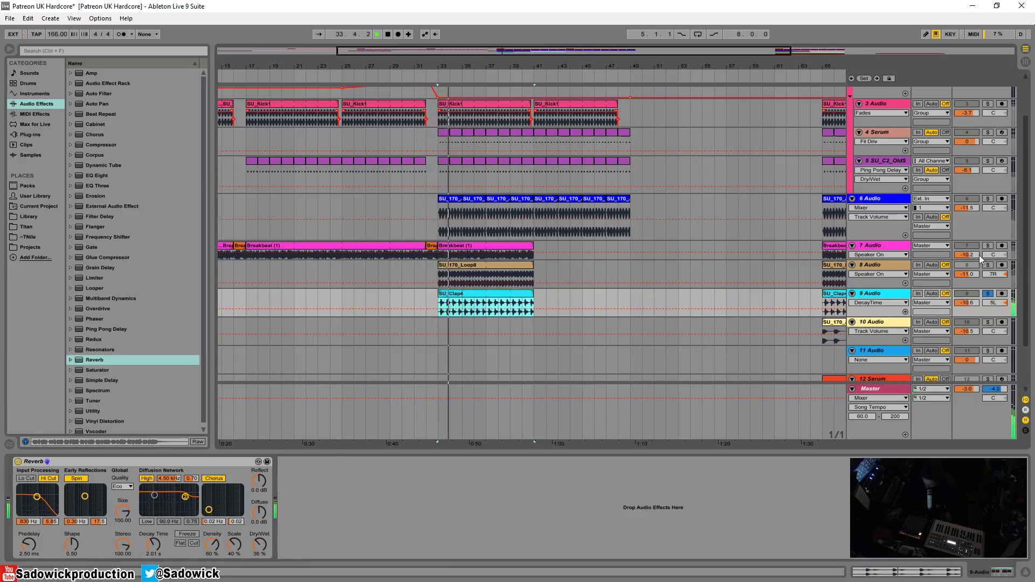
{"action": "left_click", "coordinate": [989, 294]}
{"action": "left_click_drag", "start_coordinate": [967, 303], "coordinate": [967, 310]}
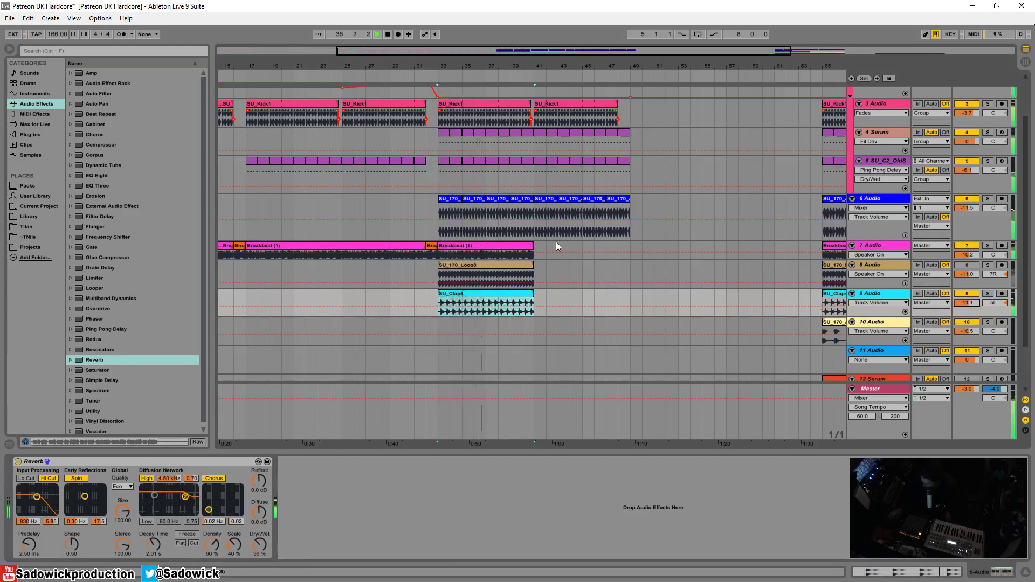
{"action": "left_click", "coordinate": [969, 264]}
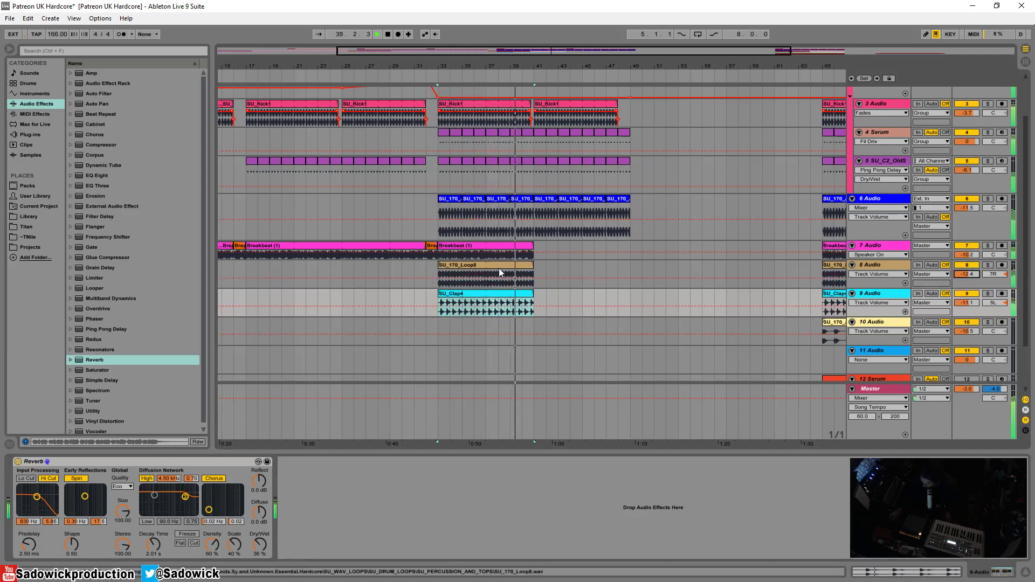
Move the SU_170_Loop8 clip to bar 41 and duplicate the Breakbeat and SU_Clap4 clips into bars 41 to 49
{"action": "left_click_drag", "start_coordinate": [496, 265], "coordinate": [584, 271]}
{"action": "left_click", "coordinate": [506, 247]}
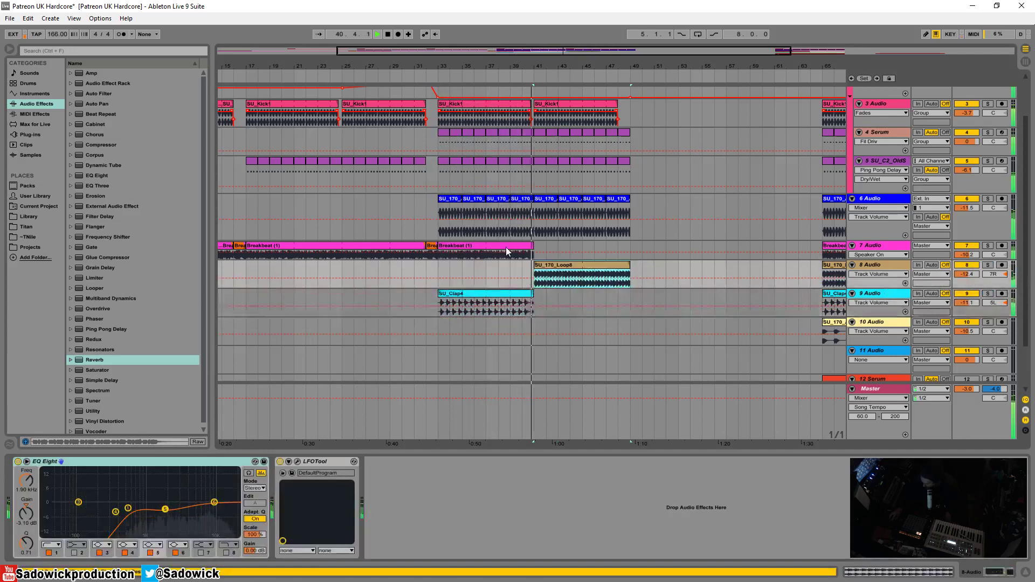
{"action": "key", "text": "ctrl+d"}
{"action": "left_click", "coordinate": [501, 290]}
{"action": "key", "text": "ctrl+d"}
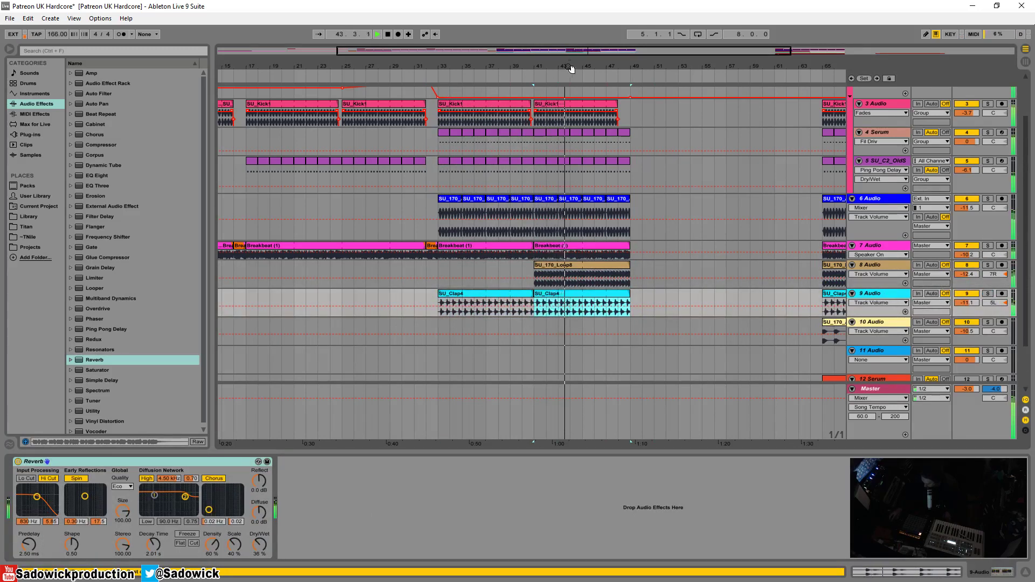
Compare the mix with track 7 off and on, and replay the lead-in to bar 33
{"action": "left_click_drag", "start_coordinate": [570, 67], "coordinate": [503, 50]}
{"action": "left_click", "coordinate": [972, 248]}
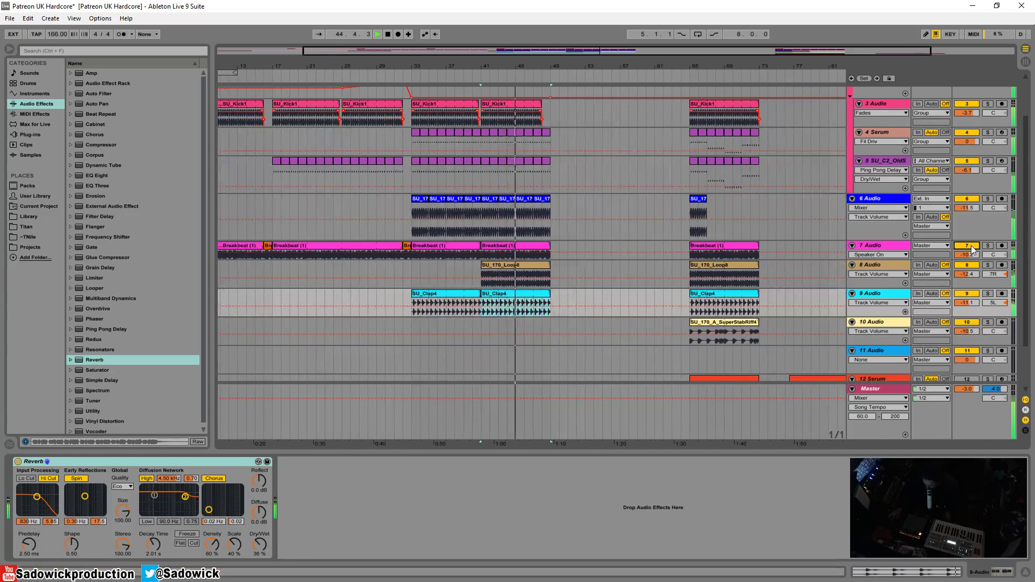
{"action": "left_click", "coordinate": [972, 248]}
{"action": "key", "text": "space"}
{"action": "key", "text": "space"}
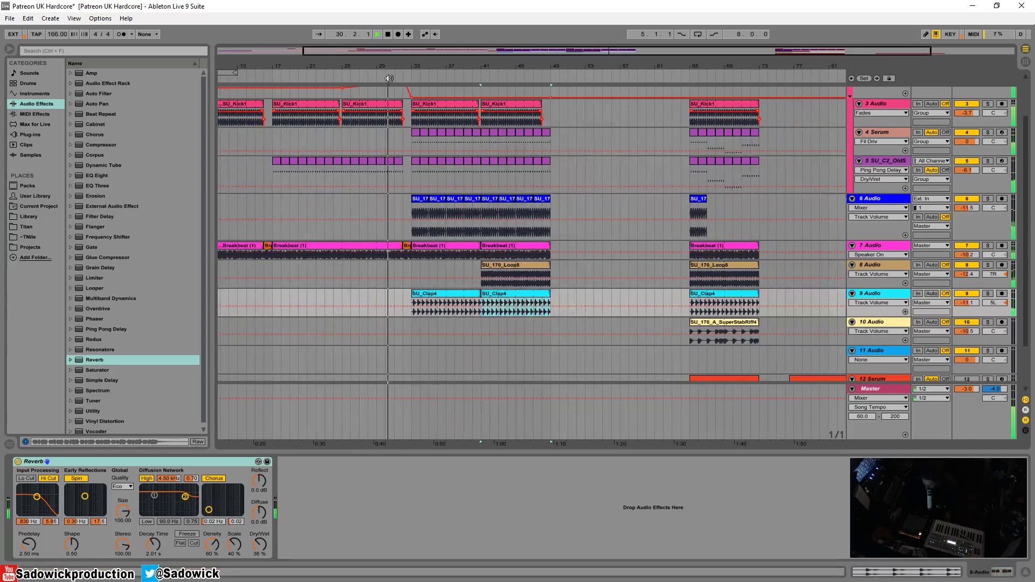
Enlarge the Breakbeat track and set band 4 of its EQ Eight to 417 Hz with a gain of -3.84 dB
{"action": "left_click_drag", "start_coordinate": [890, 260], "coordinate": [890, 277]}
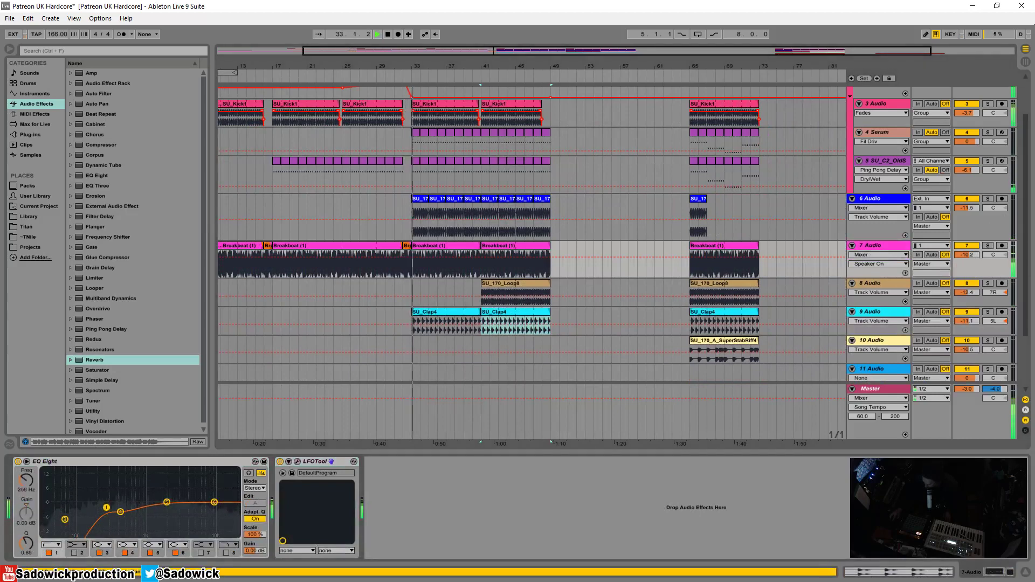
{"action": "left_click", "coordinate": [118, 512]}
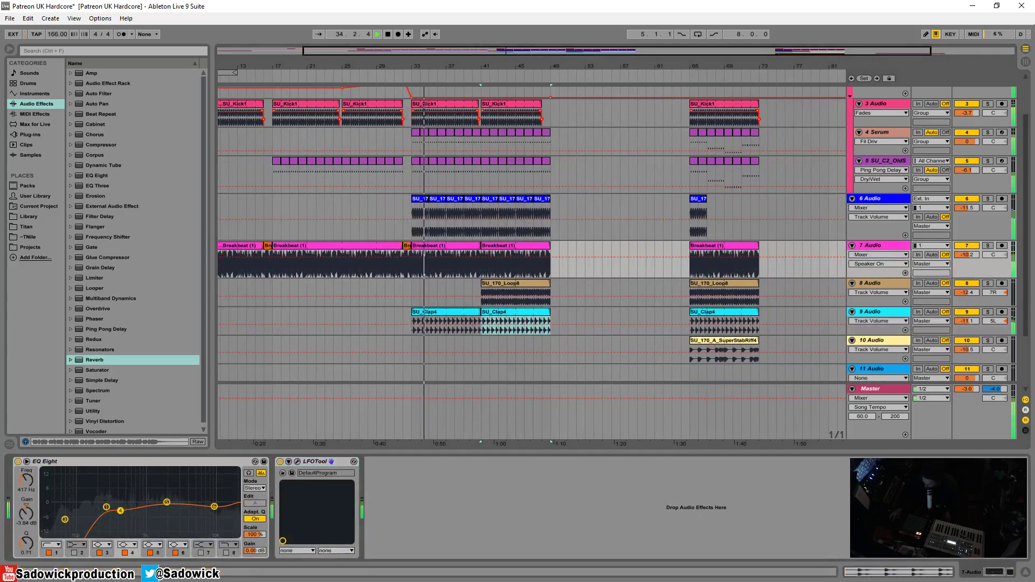
{"action": "left_click", "coordinate": [975, 186]}
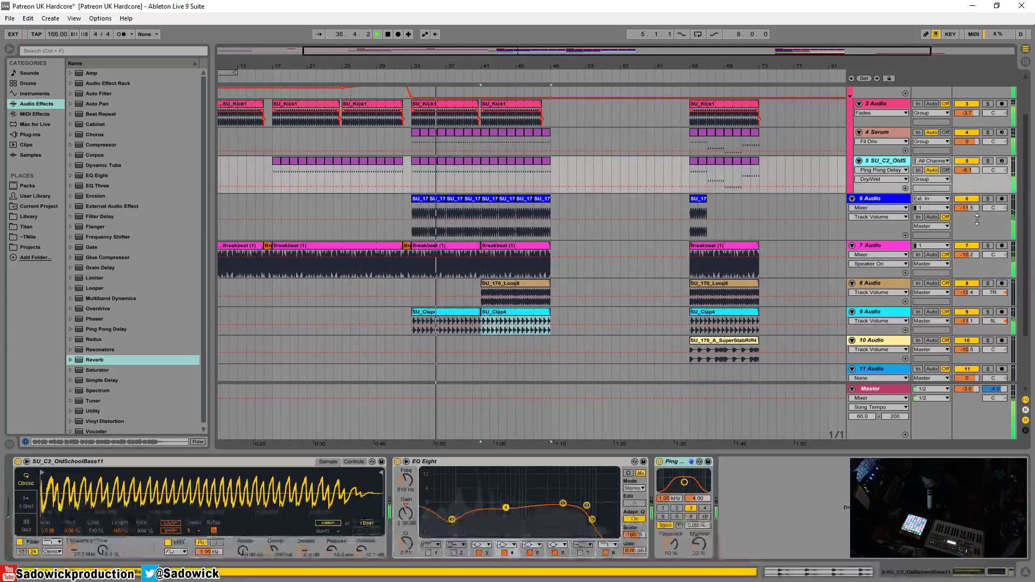
{"action": "key", "text": "Down"}
Copy the first two bars of the Spire clip at bar 65 to bar 49 and duplicate them three times up to bar 57
{"action": "left_click_drag", "start_coordinate": [620, 67], "coordinate": [621, 49]}
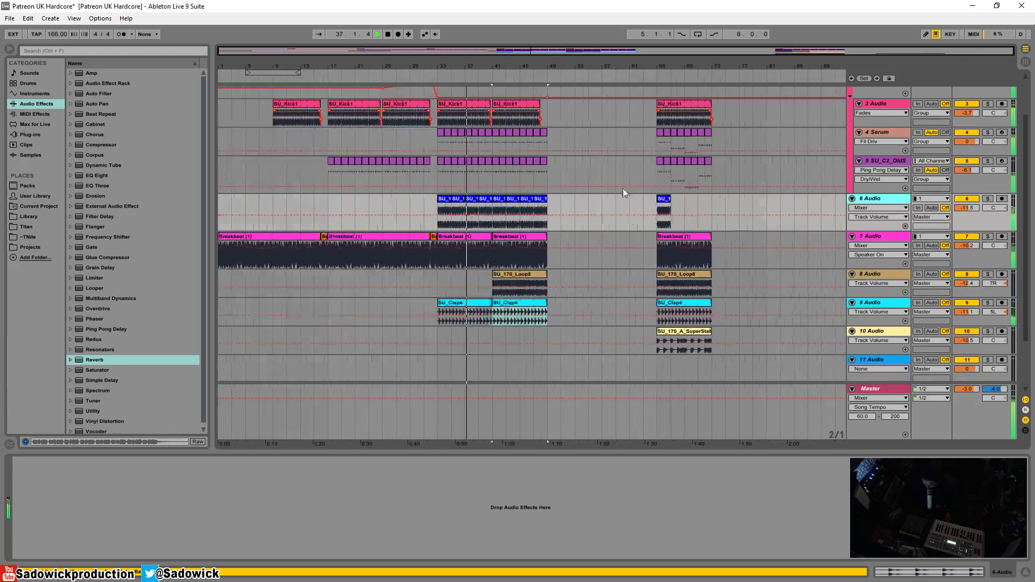
{"action": "scroll", "coordinate": [625, 215], "scroll_direction": "down", "scroll_amount": 2}
{"action": "scroll", "coordinate": [629, 225], "scroll_direction": "up", "scroll_amount": 3}
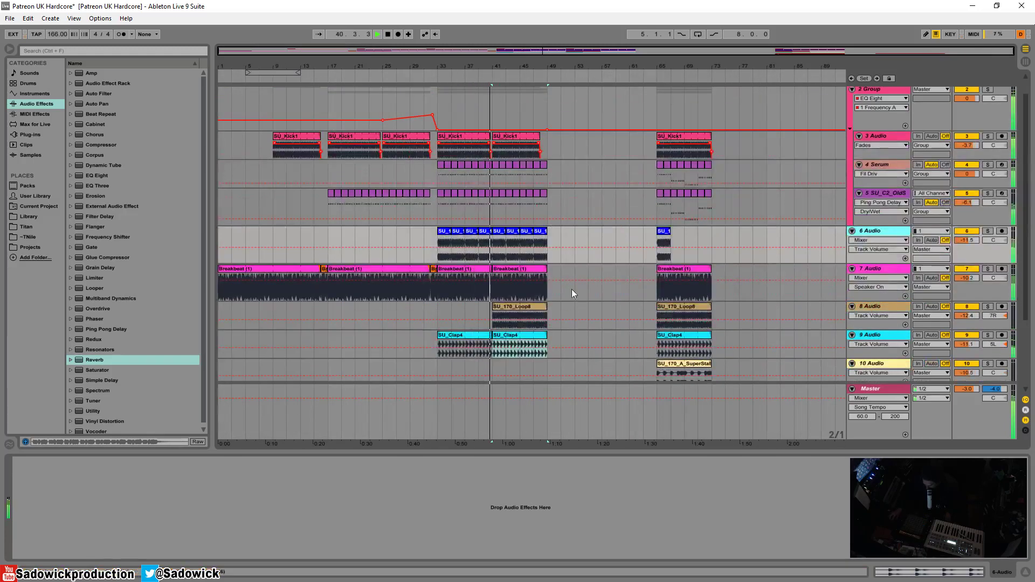
{"action": "left_click", "coordinate": [620, 272]}
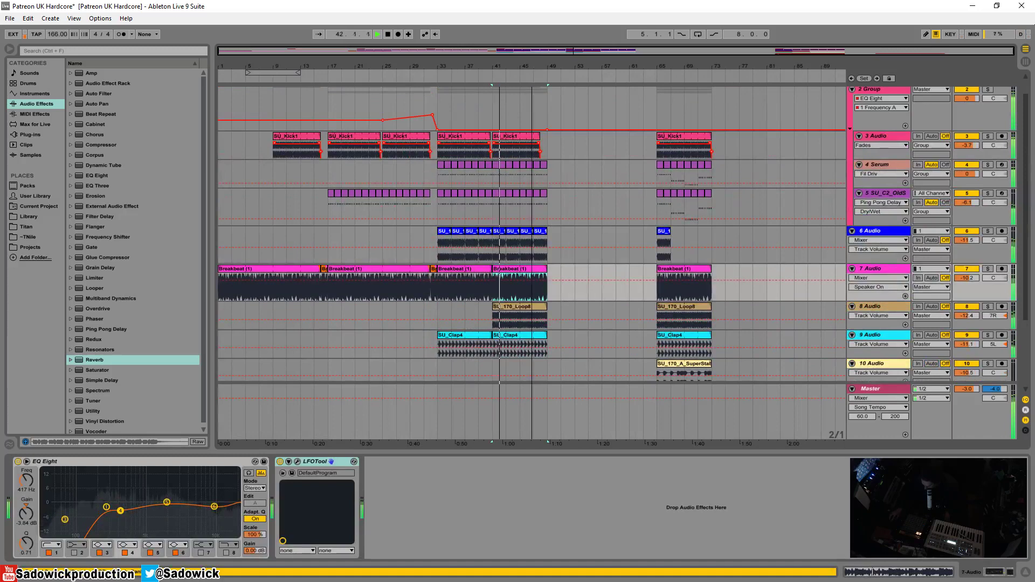
{"action": "scroll", "coordinate": [610, 312], "scroll_direction": "down", "scroll_amount": 4}
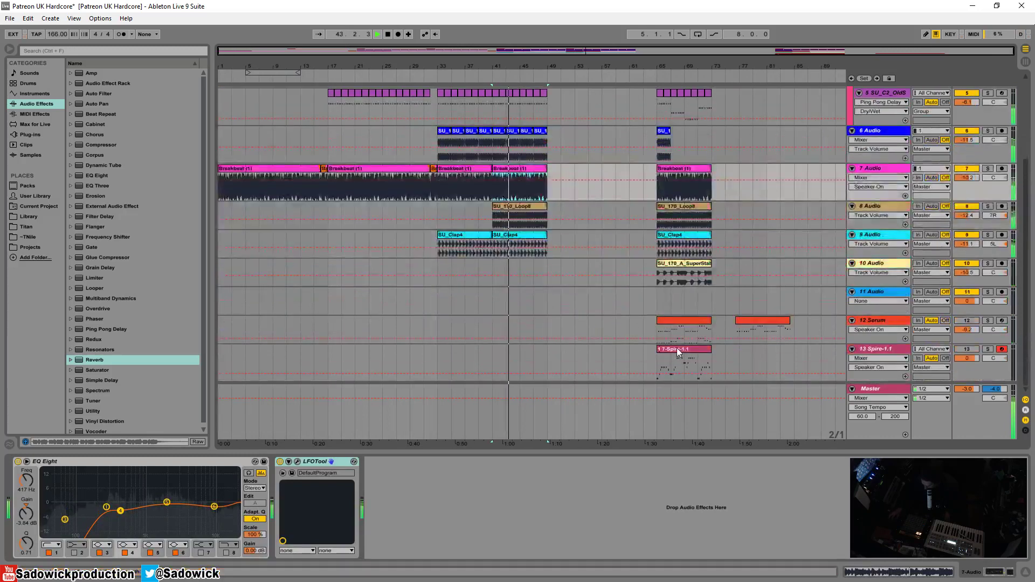
{"action": "left_click", "coordinate": [678, 349]}
{"action": "left_click", "coordinate": [548, 358]}
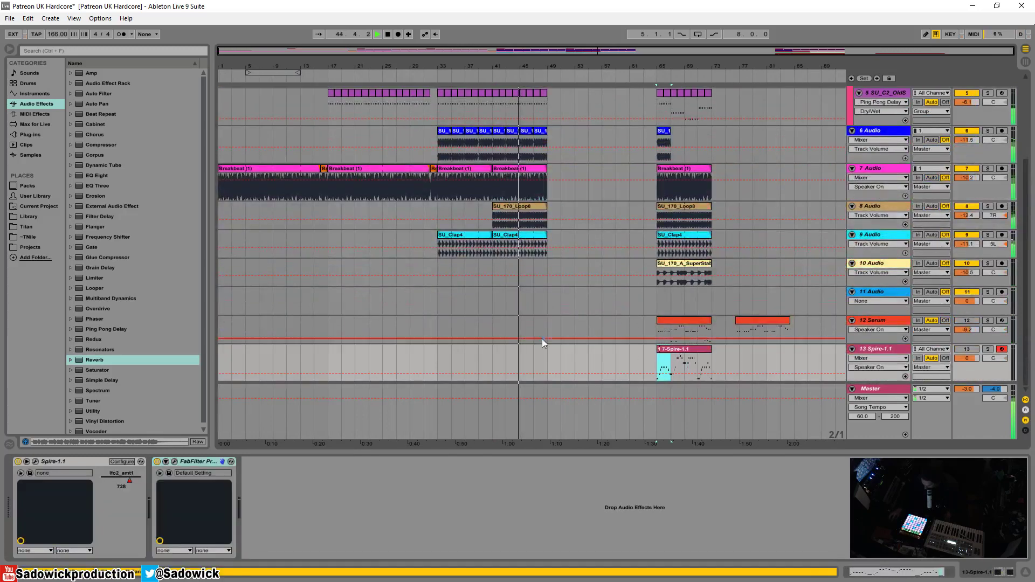
{"action": "key", "text": "ctrl+v"}
{"action": "key", "text": "ctrl+d"}
{"action": "key", "text": "ctrl+d"}
{"action": "key", "text": "ctrl+d"}
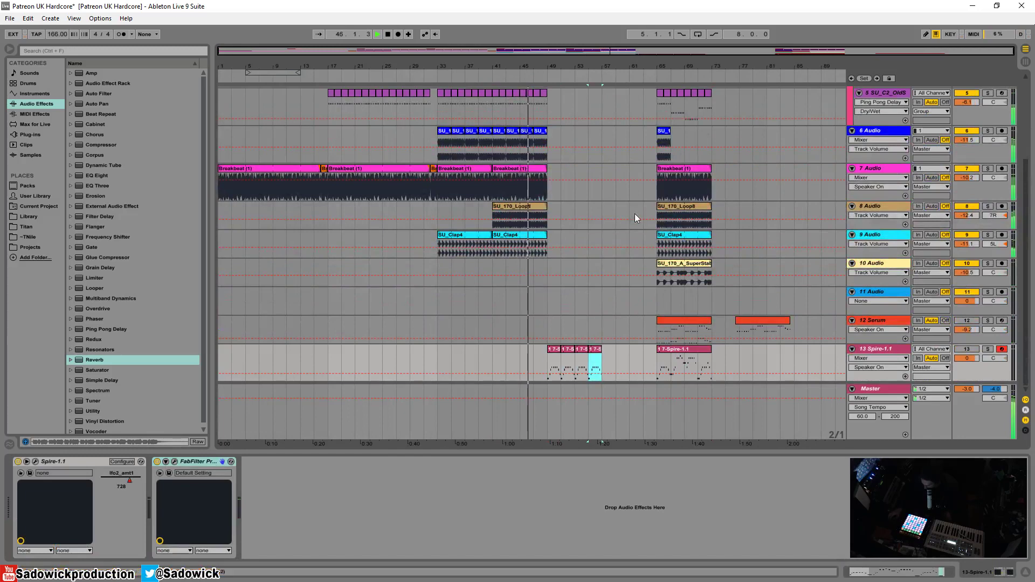
Move the whole multi-track section starting at bar 65 further along the timeline
{"action": "scroll", "coordinate": [653, 113], "scroll_direction": "up", "scroll_amount": 2}
{"action": "left_click_drag", "start_coordinate": [642, 93], "coordinate": [810, 366]}
{"action": "scroll", "coordinate": [769, 341], "scroll_direction": "down", "scroll_amount": 2}
{"action": "scroll", "coordinate": [755, 232], "scroll_direction": "up", "scroll_amount": 3}
{"action": "left_click_drag", "start_coordinate": [685, 158], "coordinate": [842, 164]}
Duplicate the clips in bars 41 to 49 on tracks 3 to 9 into bars 49 to 57
{"action": "left_click", "coordinate": [405, 76]}
{"action": "left_click_drag", "start_coordinate": [417, 66], "coordinate": [449, 108]}
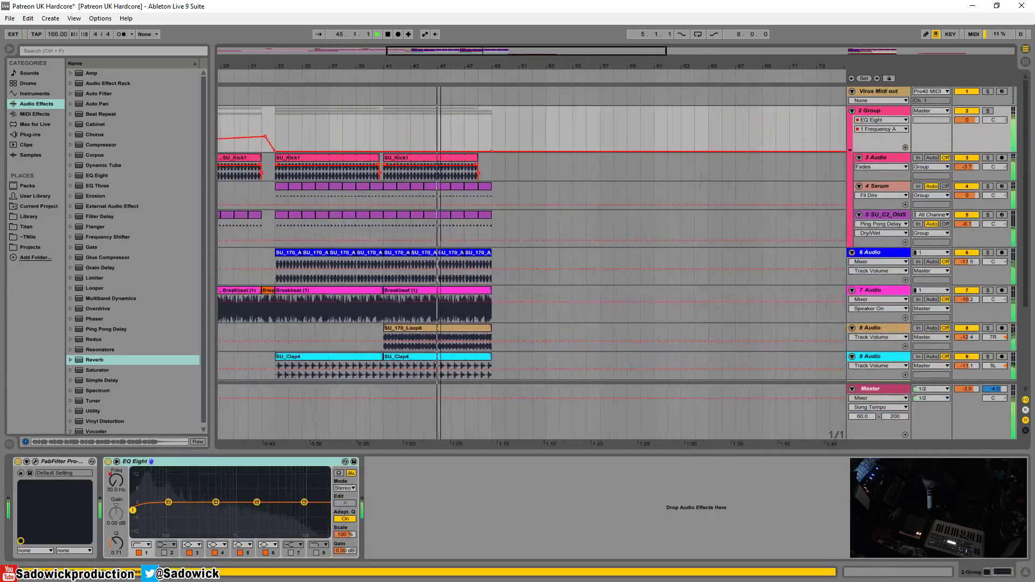
{"action": "scroll", "coordinate": [467, 283], "scroll_direction": "down", "scroll_amount": 3}
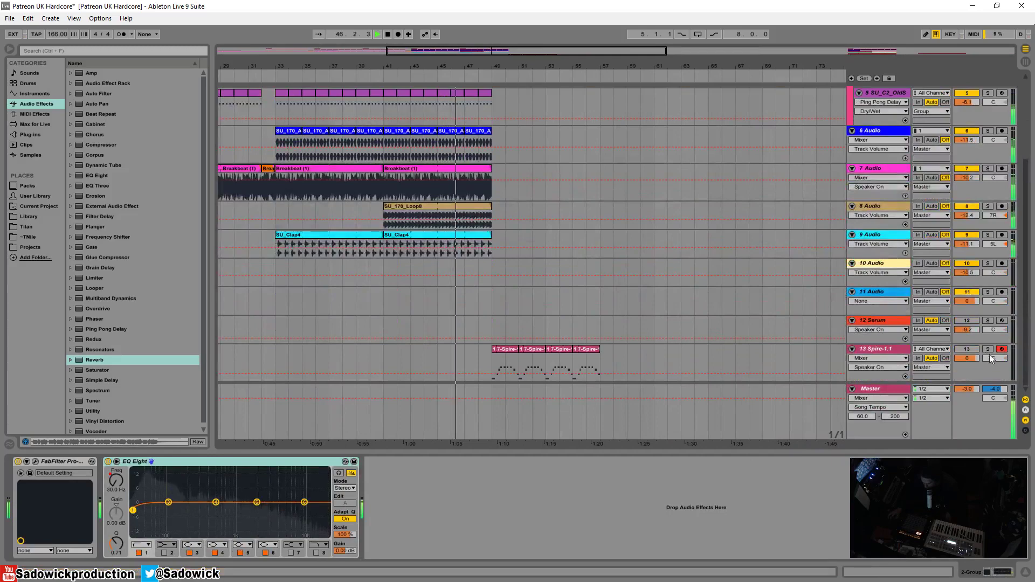
{"action": "scroll", "coordinate": [875, 330], "scroll_direction": "up", "scroll_amount": 2}
{"action": "left_click_drag", "start_coordinate": [489, 301], "coordinate": [387, 102]}
{"action": "key", "text": "ctrl+d"}
{"action": "scroll", "coordinate": [454, 199], "scroll_direction": "up", "scroll_amount": 2}
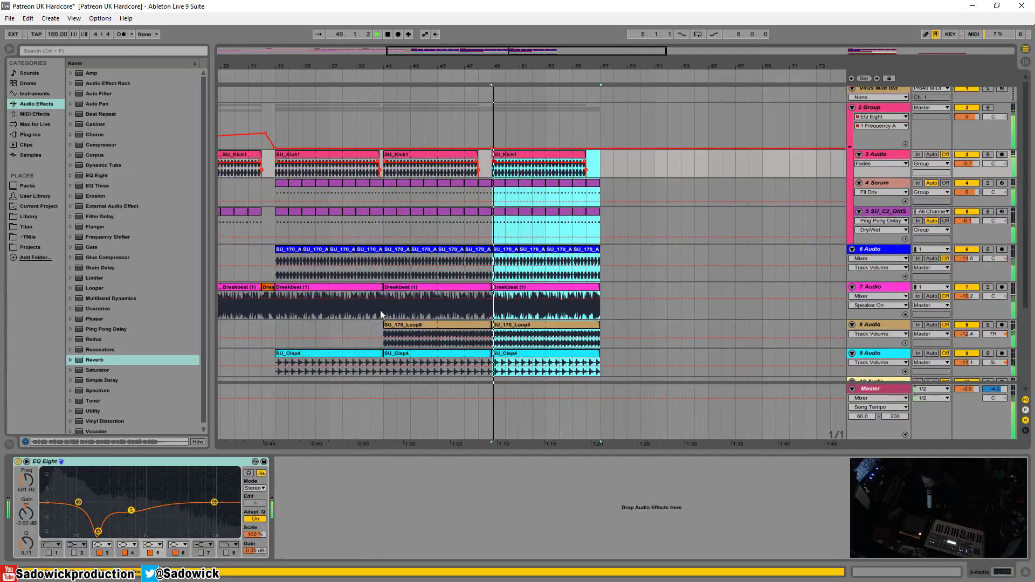
Turn on the Spire track, set its volume to -2.0, and show its lfo2_amt1 automation
{"action": "scroll", "coordinate": [608, 385], "scroll_direction": "down", "scroll_amount": 4}
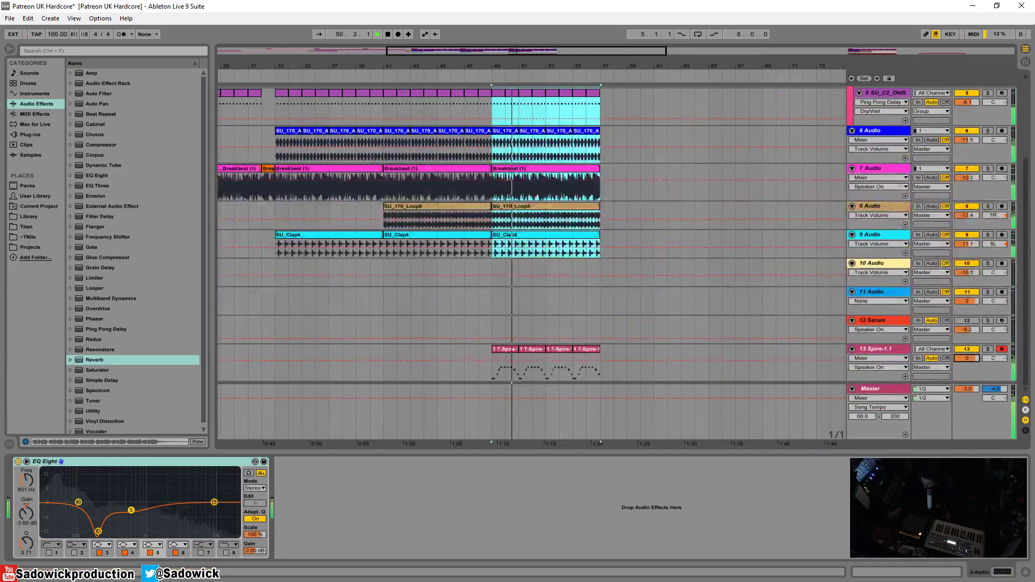
{"action": "left_click_drag", "start_coordinate": [968, 357], "coordinate": [970, 360]}
{"action": "left_click", "coordinate": [506, 352]}
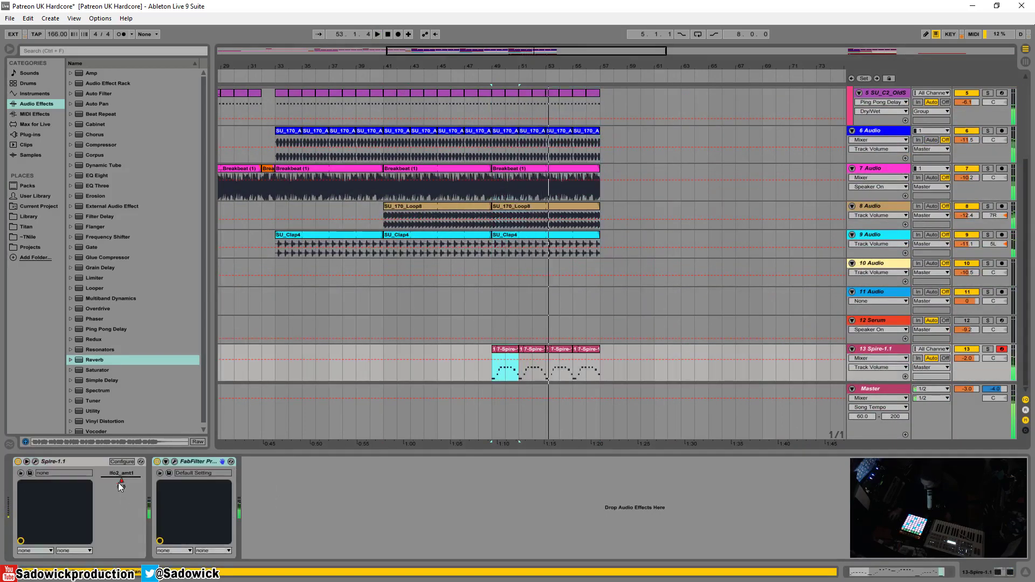
{"action": "left_click", "coordinate": [119, 483]}
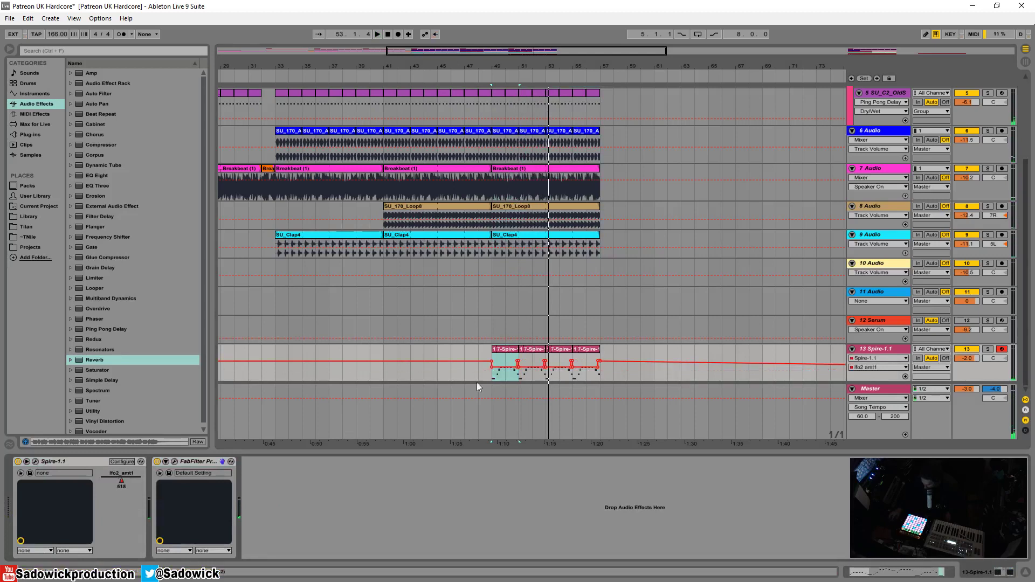
Try to clear the lfo2_amt1 automation across the copied Spire clips, and undo the deletion
{"action": "left_click_drag", "start_coordinate": [479, 375], "coordinate": [619, 369]}
{"action": "right_click", "coordinate": [610, 358]}
{"action": "left_click", "coordinate": [635, 377]}
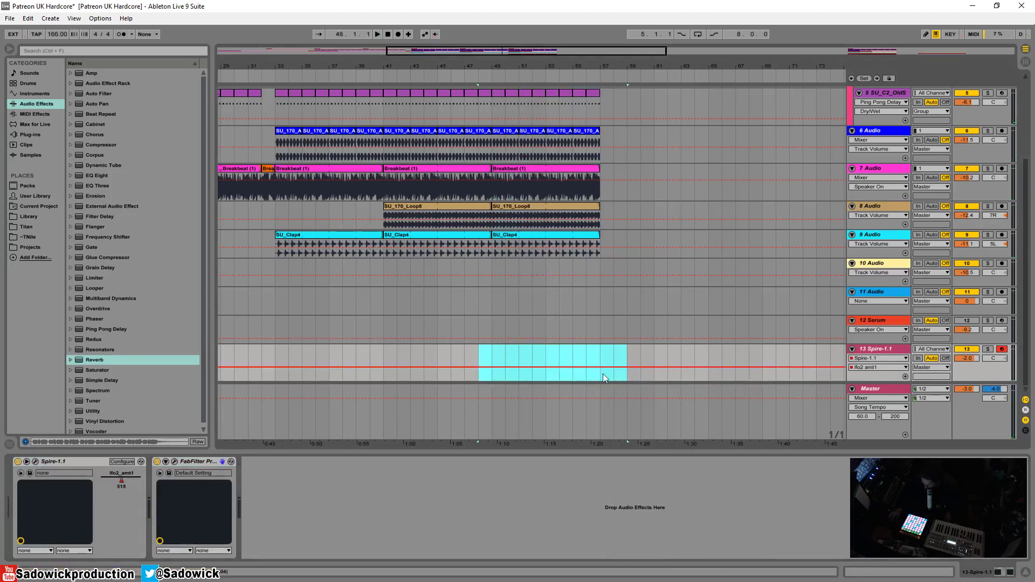
{"action": "key", "text": "ctrl+z"}
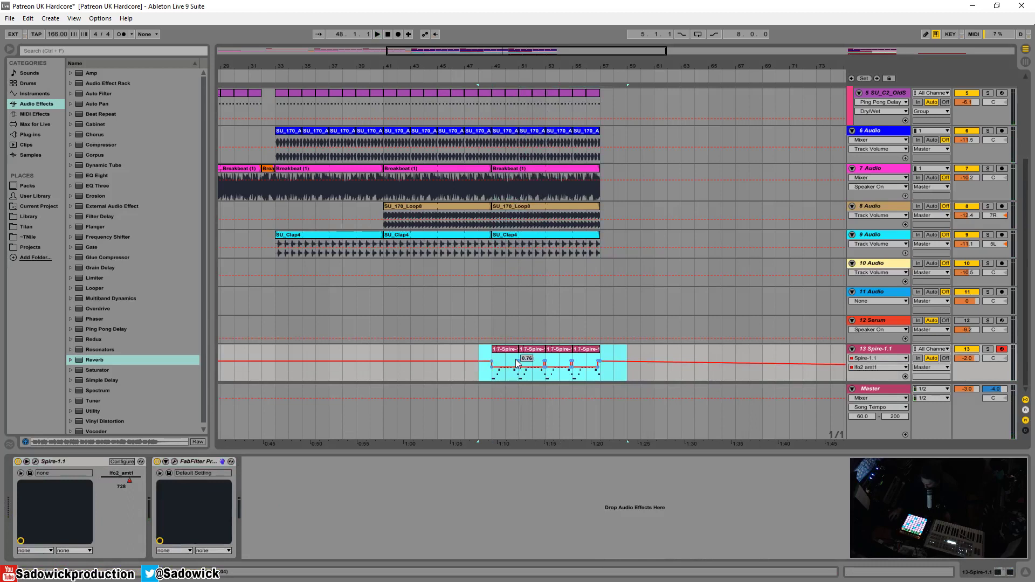
Flatten the lfo2_amt1 automation over the four Spire clips by deleting its raised breakpoints
{"action": "left_click_drag", "start_coordinate": [602, 361], "coordinate": [602, 361]}
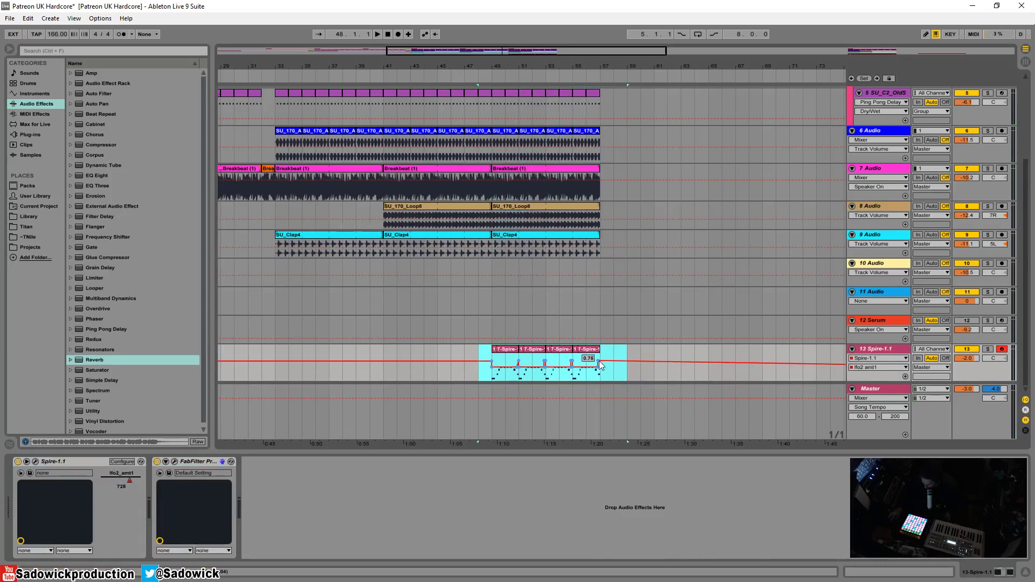
{"action": "left_click", "coordinate": [599, 361]}
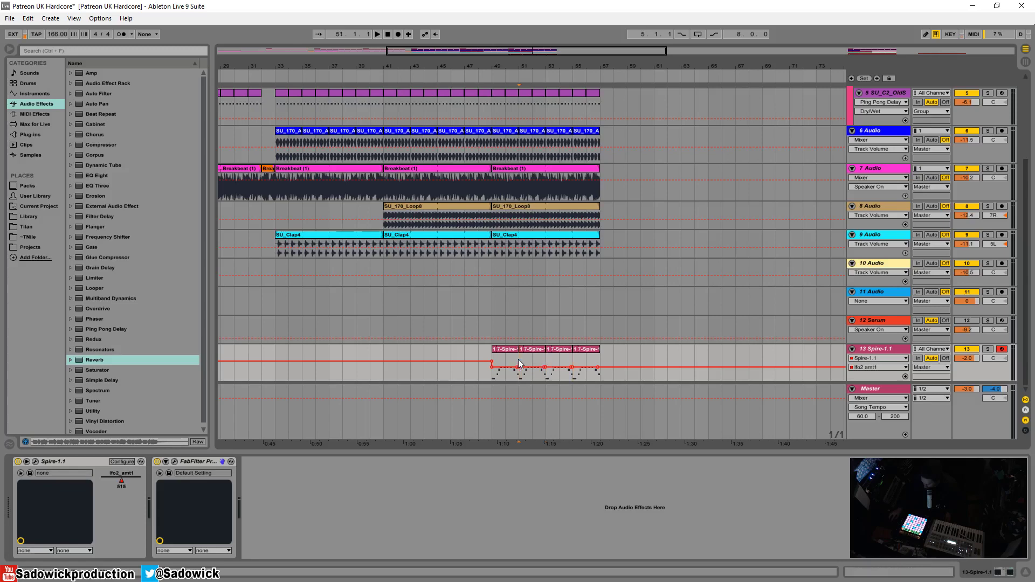
{"action": "left_click", "coordinate": [491, 362]}
Play the section from bar 49 and compare the mix with the Breakbeat track muted and unmuted
{"action": "left_click", "coordinate": [508, 347]}
{"action": "key", "text": "space"}
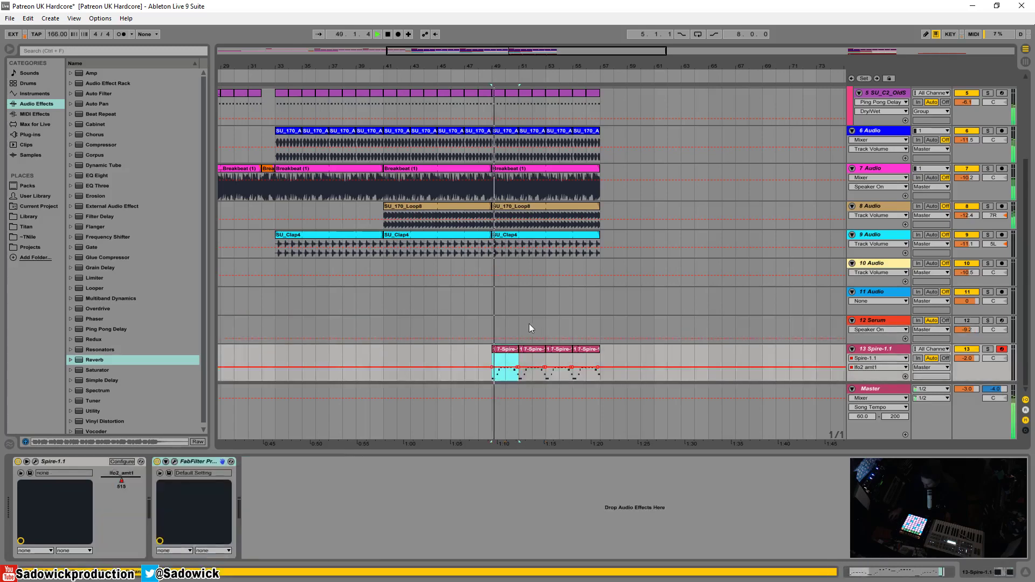
{"action": "scroll", "coordinate": [786, 205], "scroll_direction": "up", "scroll_amount": 2}
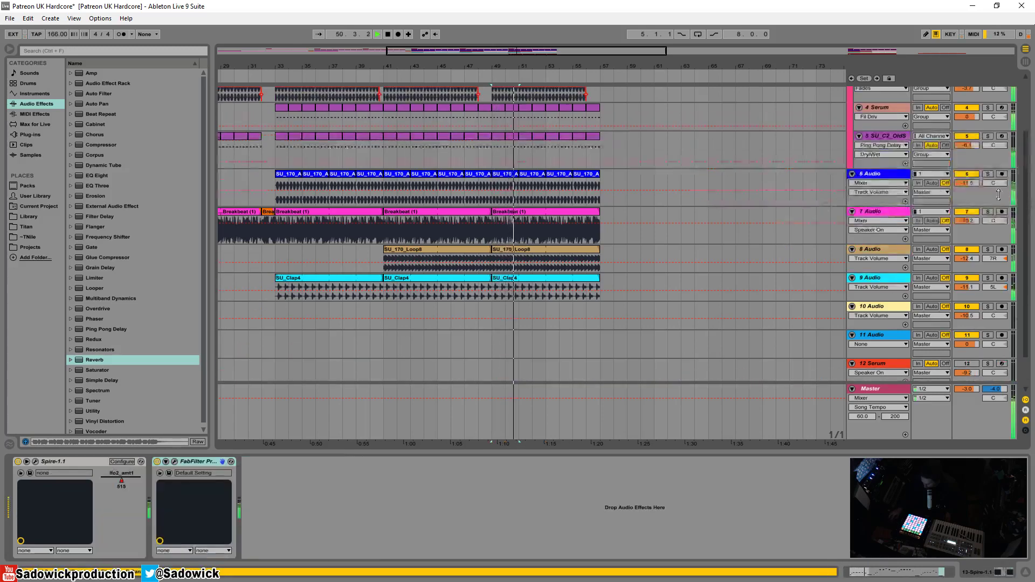
{"action": "left_click", "coordinate": [968, 212]}
{"action": "left_click", "coordinate": [968, 211]}
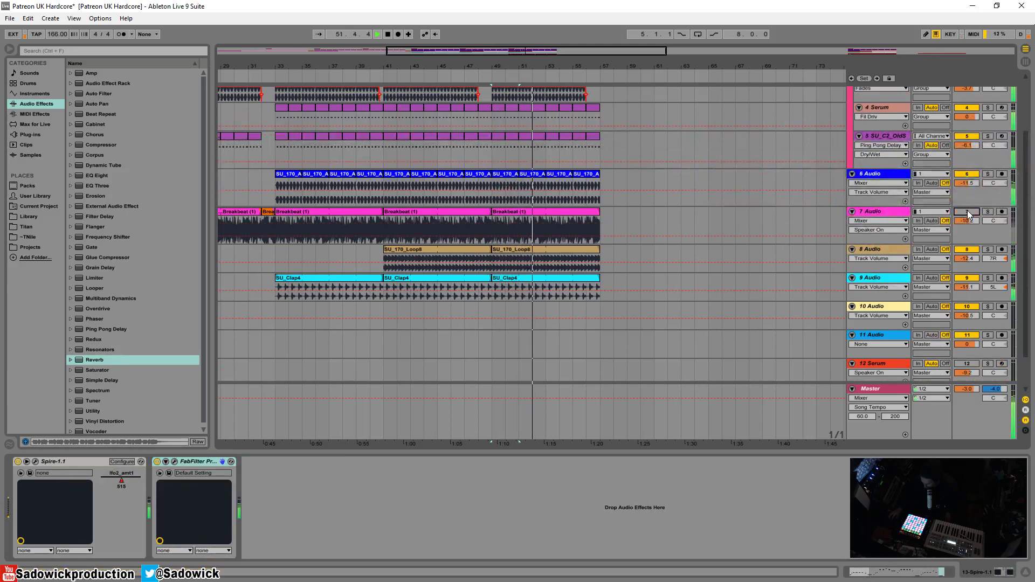
{"action": "scroll", "coordinate": [809, 243], "scroll_direction": "down", "scroll_amount": 2}
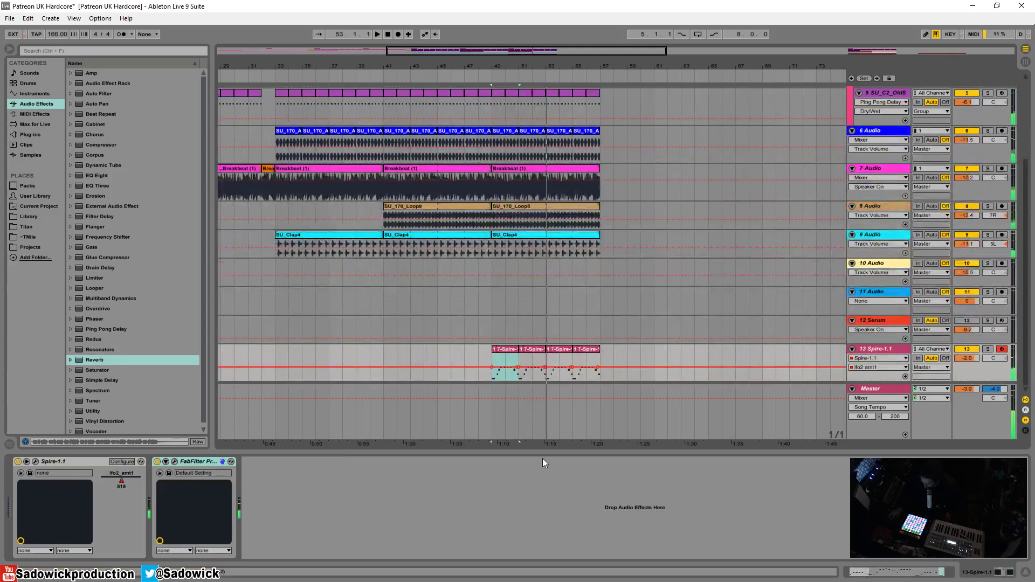
Adjust the filter 1 cutoff in the Spire synth while the section from bar 49 plays, and close the synth window
{"action": "left_click", "coordinate": [36, 462]}
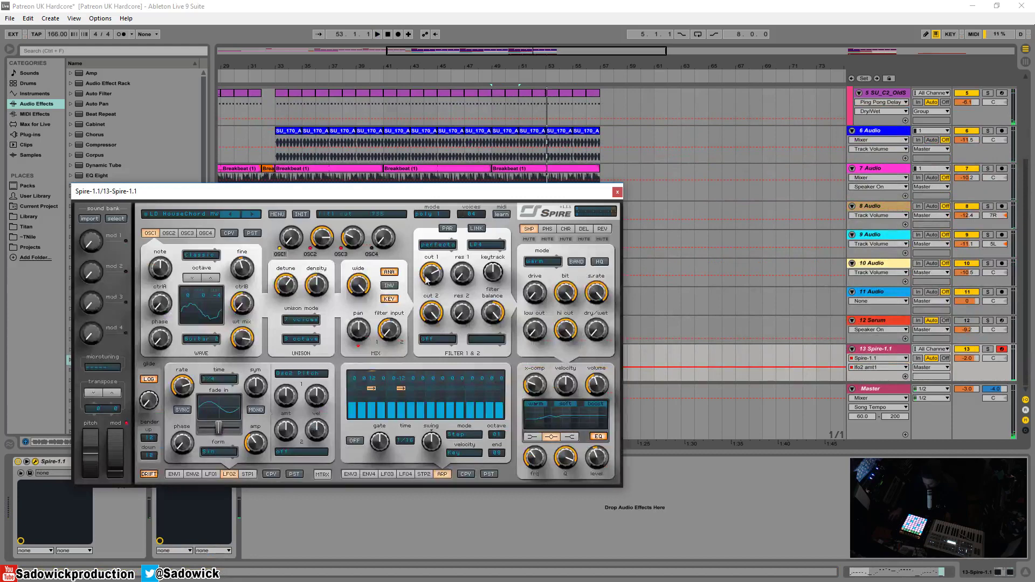
{"action": "key", "text": "space"}
{"action": "left_click_drag", "start_coordinate": [427, 280], "coordinate": [441, 332]}
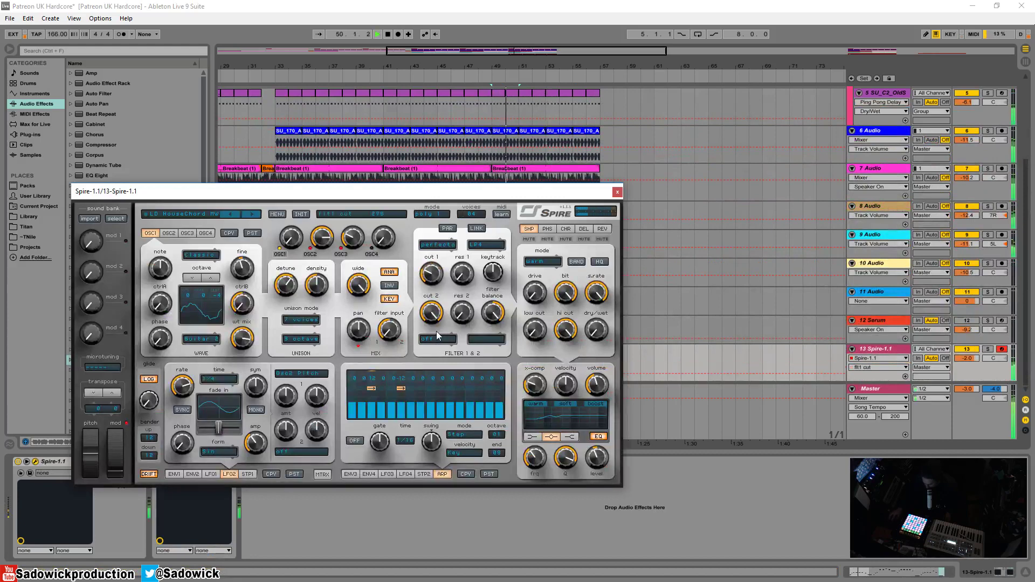
{"action": "left_click", "coordinate": [619, 193]}
Duplicate the four Spire clips from bars 49 to 57 into bars 57 to 65, and reduce the Spire track's height
{"action": "left_click_drag", "start_coordinate": [602, 359], "coordinate": [493, 362]}
{"action": "key", "text": "ctrl+d"}
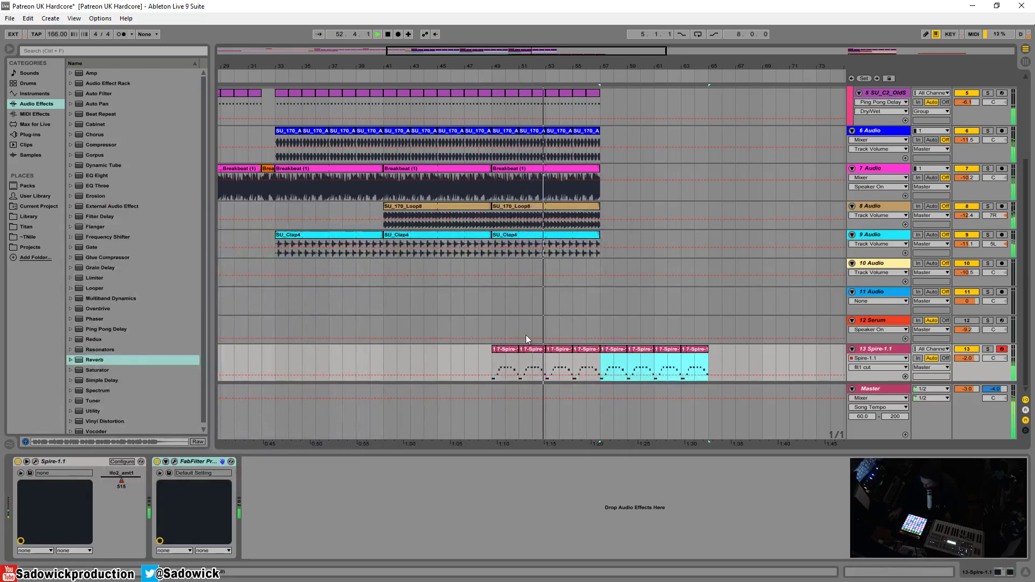
{"action": "left_click", "coordinate": [870, 349]}
{"action": "key", "text": "minus"}
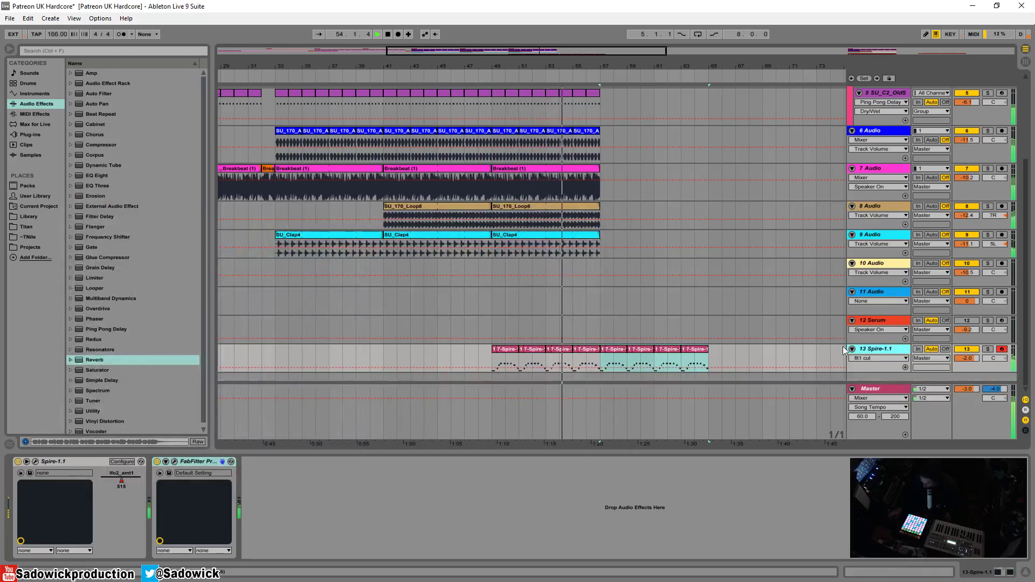
{"action": "left_click", "coordinate": [587, 367]}
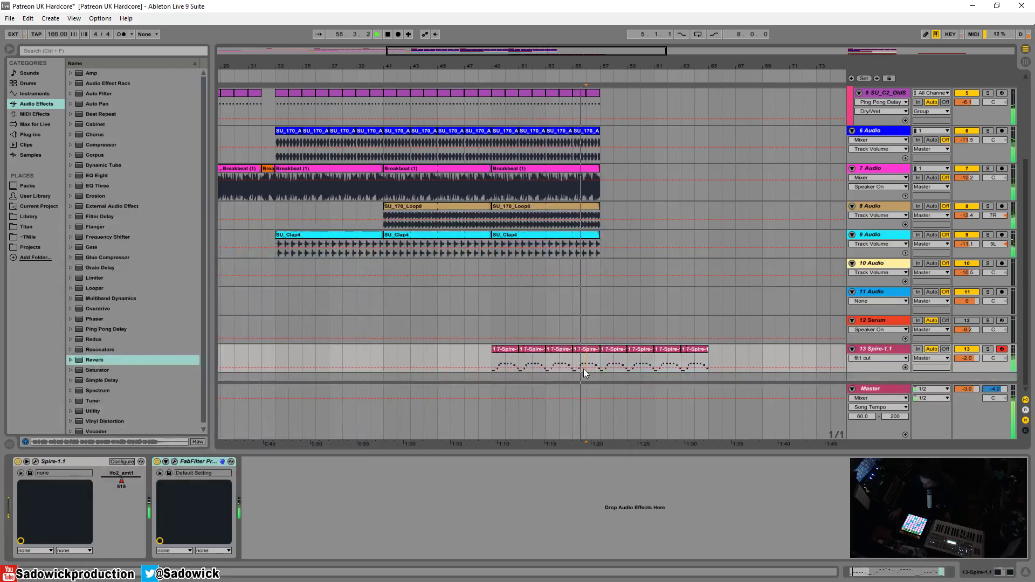
Automate the Spire's flt1 cut to rise steadily from about bar 55 to bar 65
{"action": "left_click", "coordinate": [584, 368]}
{"action": "left_click_drag", "start_coordinate": [653, 367], "coordinate": [711, 355]}
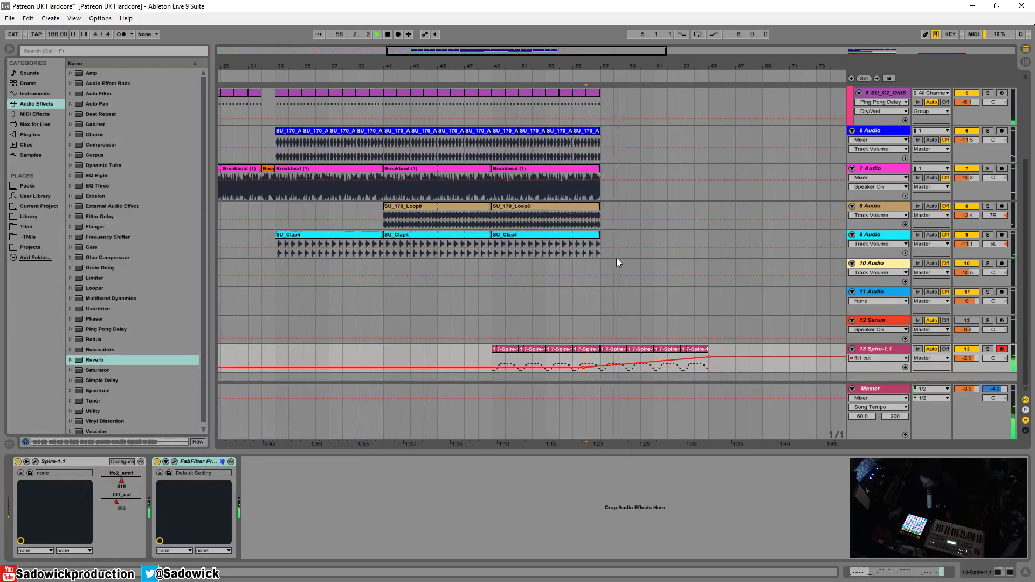
Duplicate the kick, bass, breakbeat, loop and clap clips from bars 49 to 57 into bars 57 to 65
{"action": "scroll", "coordinate": [616, 258], "scroll_direction": "up", "scroll_amount": 1}
{"action": "left_click_drag", "start_coordinate": [605, 259], "coordinate": [544, 147]}
{"action": "left_click_drag", "start_coordinate": [494, 75], "coordinate": [499, 150]}
{"action": "key", "text": "ctrl+d"}
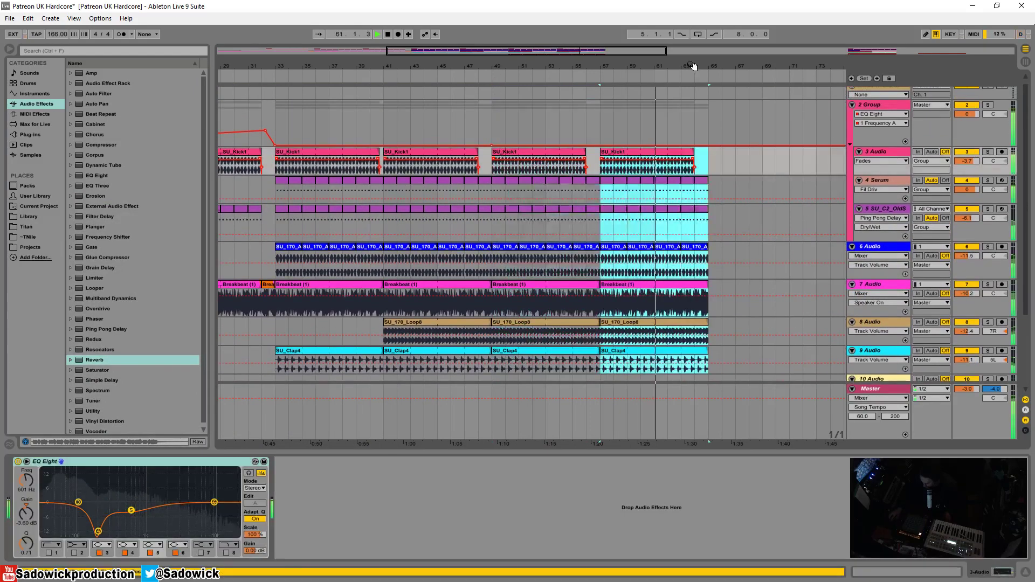
Automate the group's EQ Eight frequency to ramp up to a peak at bar 65 and fall back around bar 67
{"action": "left_click_drag", "start_coordinate": [694, 66], "coordinate": [642, 67]}
{"action": "left_click", "coordinate": [590, 145]}
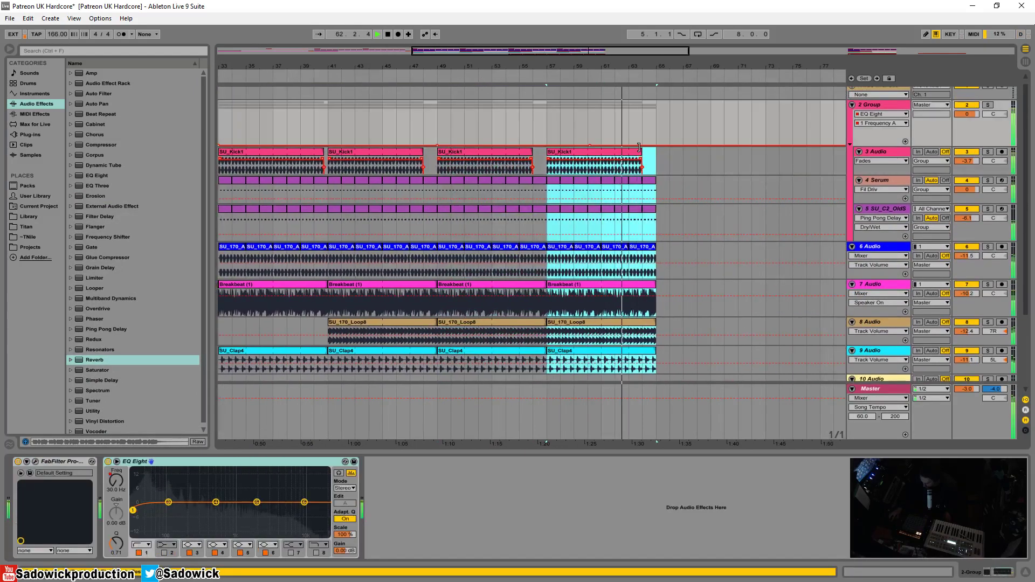
{"action": "left_click", "coordinate": [680, 147]}
{"action": "left_click_drag", "start_coordinate": [657, 145], "coordinate": [656, 129]}
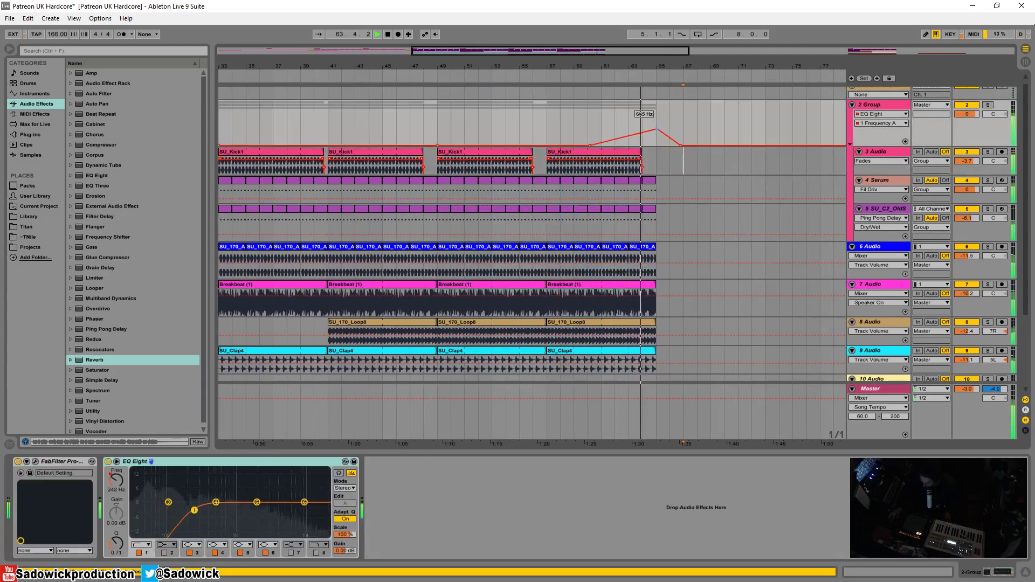
Duplicate the OldSchoolBass clips from bars 57 to 65 into bars 65 to 73
{"action": "scroll", "coordinate": [668, 178], "scroll_direction": "down", "scroll_amount": 2}
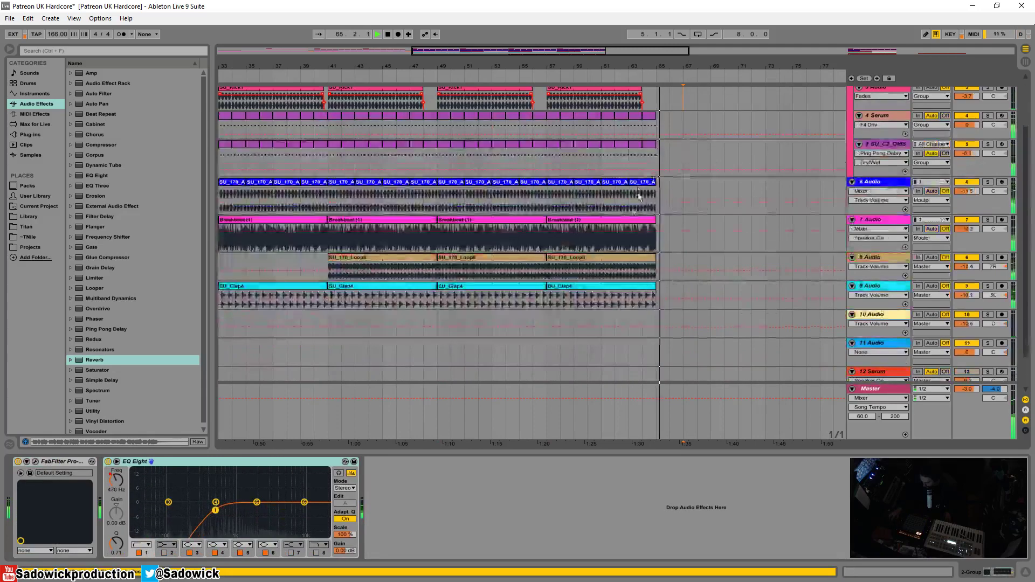
{"action": "key", "text": "space"}
{"action": "left_click_drag", "start_coordinate": [657, 152], "coordinate": [555, 156]}
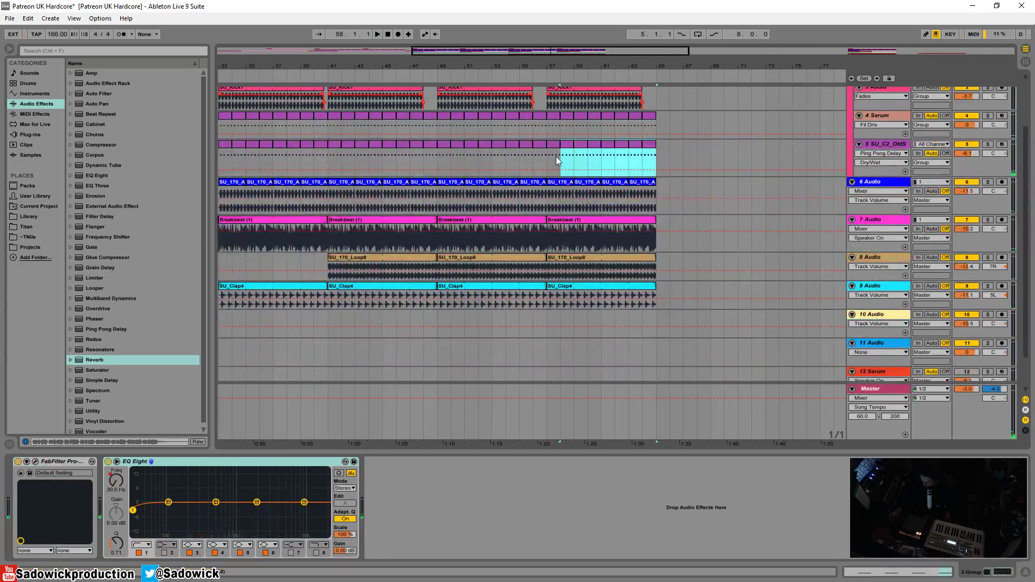
{"action": "key", "text": "ctrl+d"}
{"action": "key", "text": "space"}
Stretch the group's EQ frequency descent to end at bar 81, and duplicate the OldSchoolBass clips into bars 73 to 81
{"action": "scroll", "coordinate": [700, 209], "scroll_direction": "up", "scroll_amount": 2}
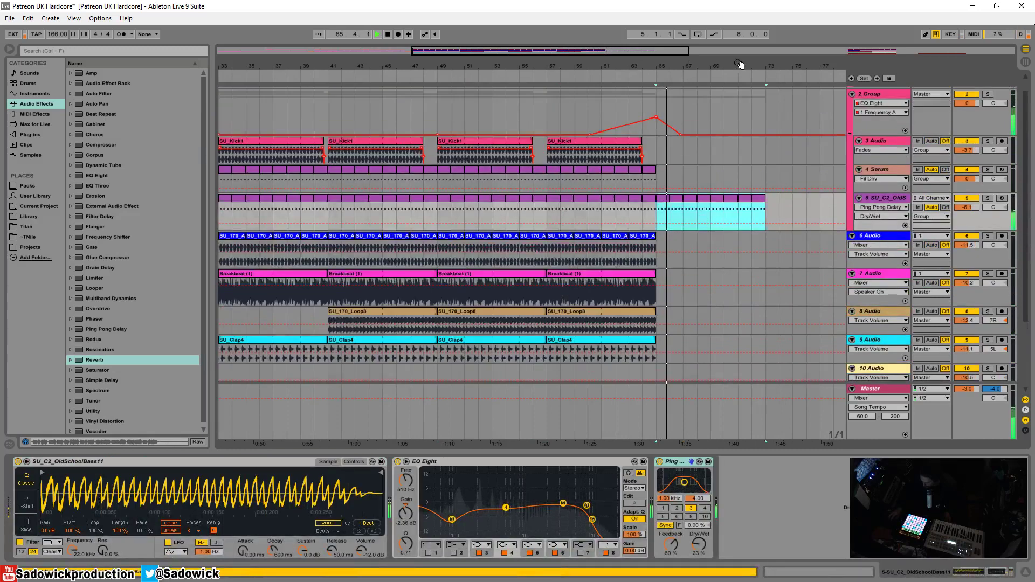
{"action": "left_click_drag", "start_coordinate": [468, 135], "coordinate": [655, 134]}
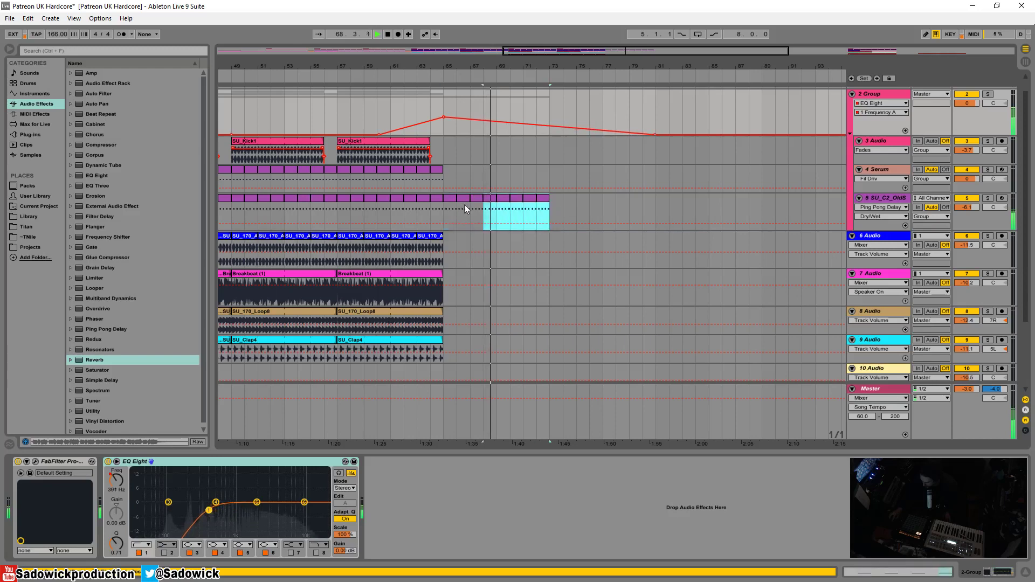
{"action": "key", "text": "ctrl+d"}
Duplicate the four Spire clips from bars 57 to 65 twice so they fill bars 65 to 81
{"action": "scroll", "coordinate": [438, 205], "scroll_direction": "down", "scroll_amount": 3}
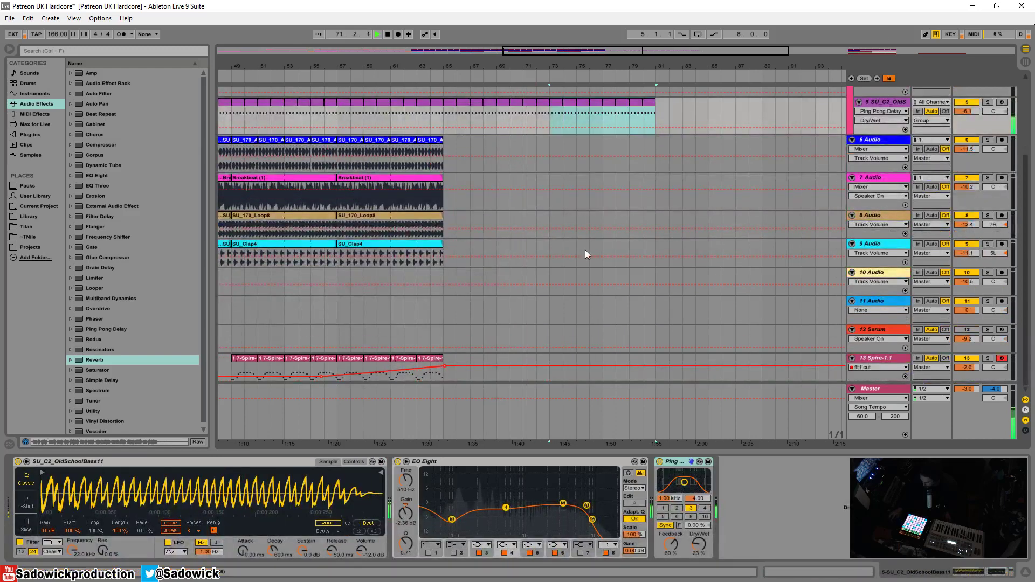
{"action": "left_click_drag", "start_coordinate": [445, 367], "coordinate": [337, 372]}
{"action": "key", "text": "ctrl+d"}
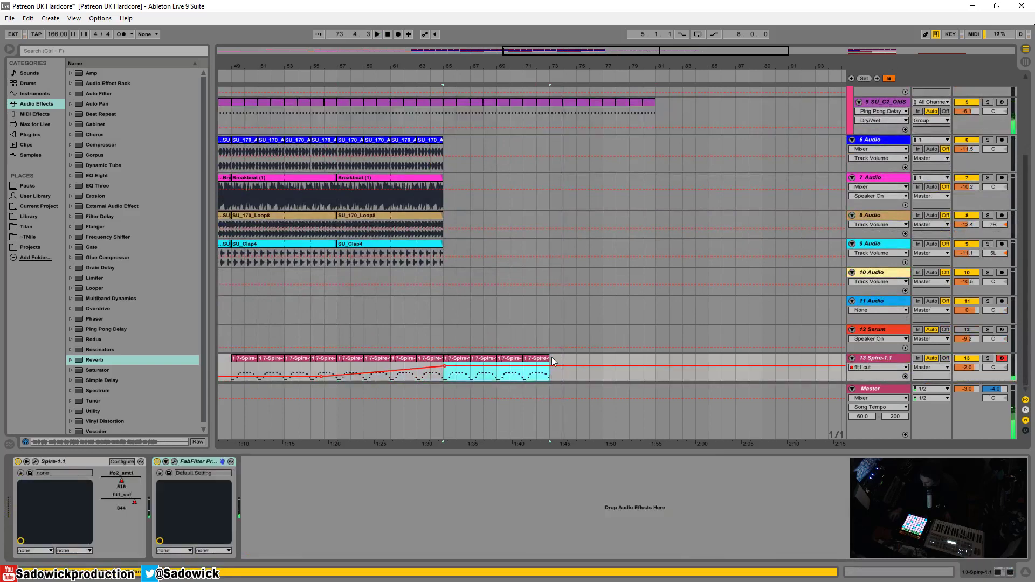
{"action": "key", "text": "space"}
{"action": "left_click_drag", "start_coordinate": [550, 364], "coordinate": [470, 363]}
{"action": "key", "text": "ctrl+d"}
{"action": "key", "text": "space"}
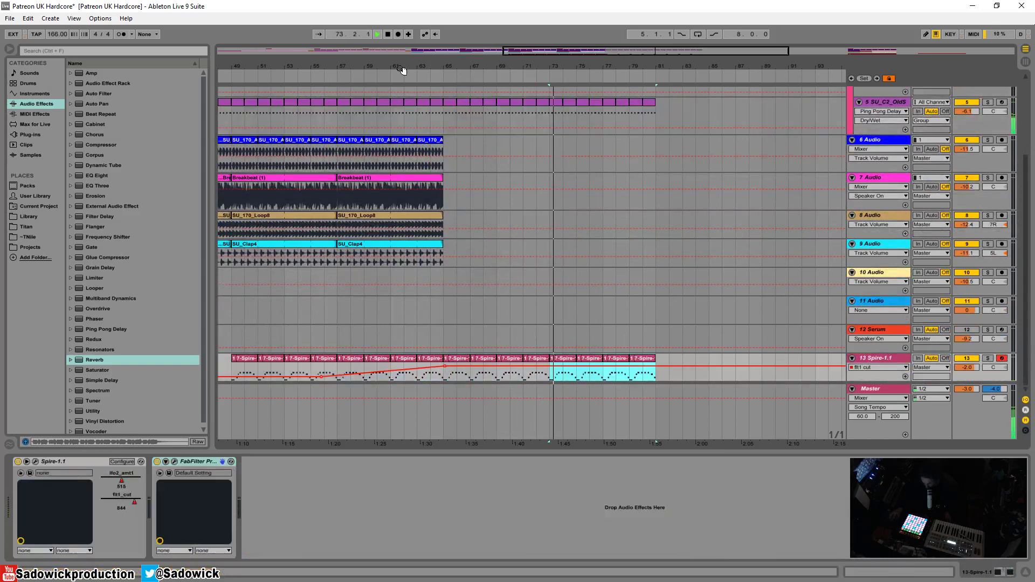
Copy the full eight-bar Spire clip from the source loop at bar 105 over bars 73 to 81
{"action": "left_click", "coordinate": [963, 319]}
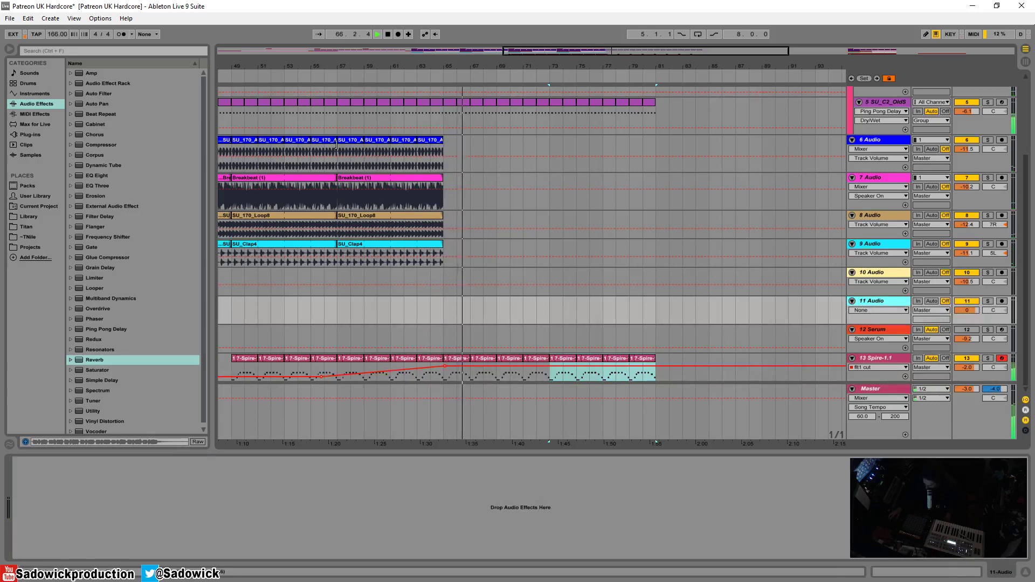
{"action": "left_click_drag", "start_coordinate": [457, 56], "coordinate": [481, 71]}
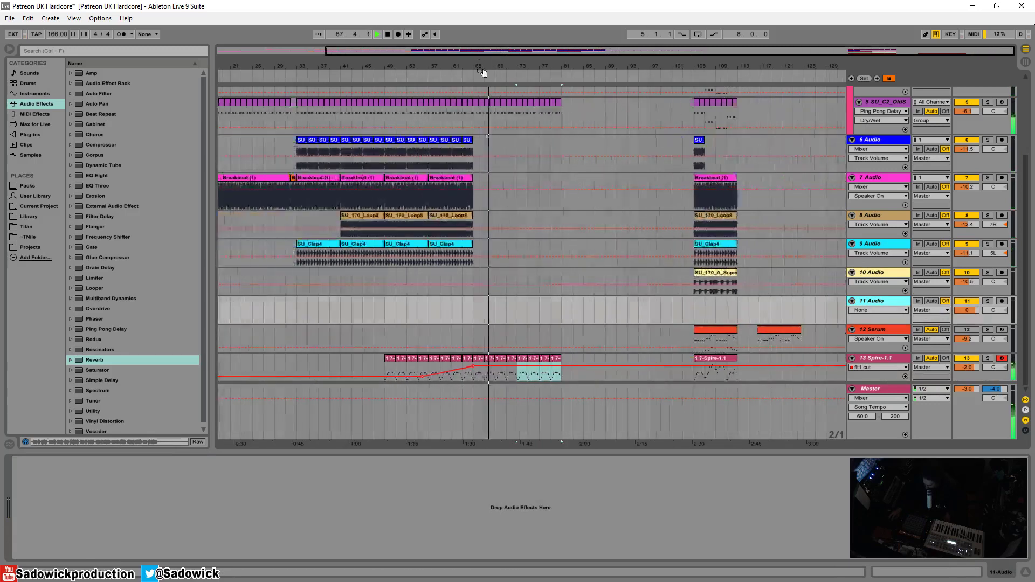
{"action": "left_click", "coordinate": [714, 360]}
{"action": "key", "text": "space"}
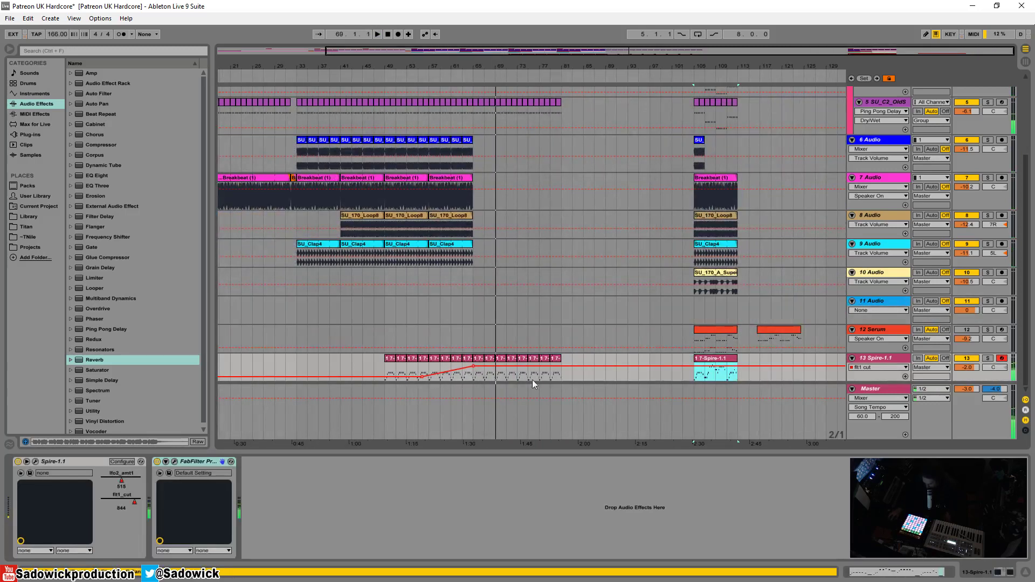
{"action": "left_click_drag", "start_coordinate": [518, 378], "coordinate": [561, 377]}
Copy the source loop's OldSchoolBass clips with their changing notes over bars 73 to 81
{"action": "scroll", "coordinate": [415, 158], "scroll_direction": "up", "scroll_amount": 3}
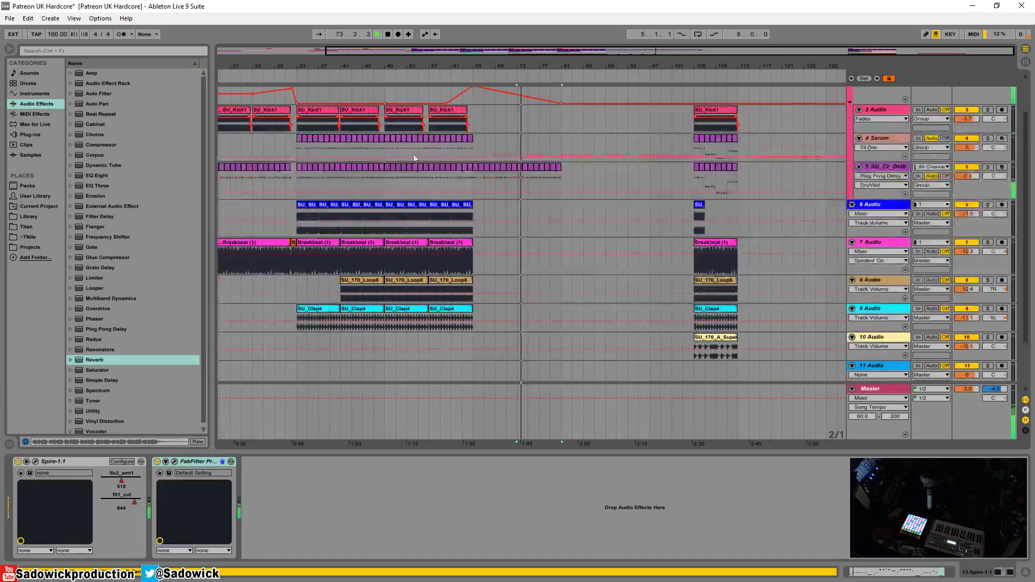
{"action": "left_click_drag", "start_coordinate": [738, 181], "coordinate": [695, 190]}
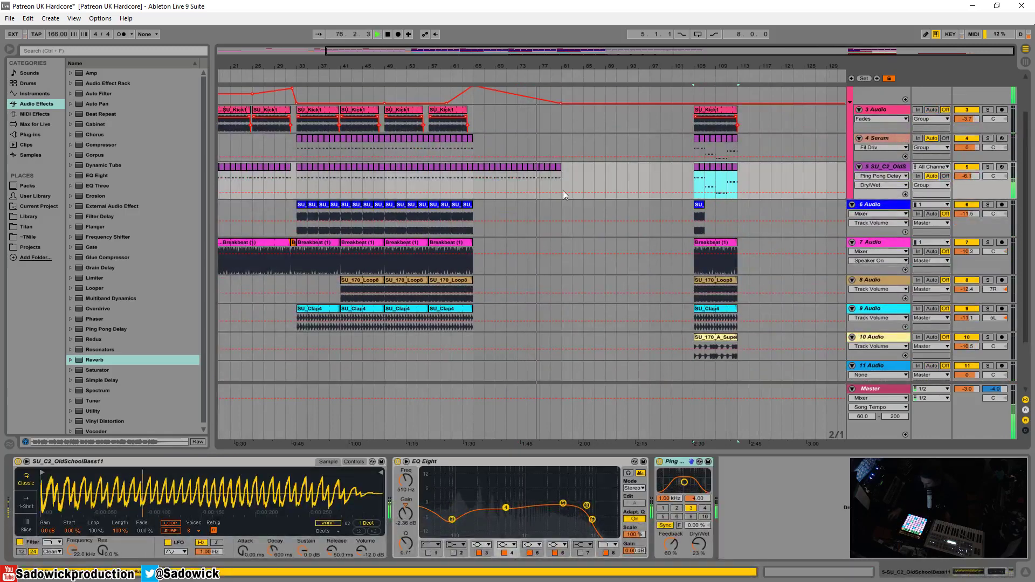
{"action": "left_click_drag", "start_coordinate": [521, 184], "coordinate": [562, 186]}
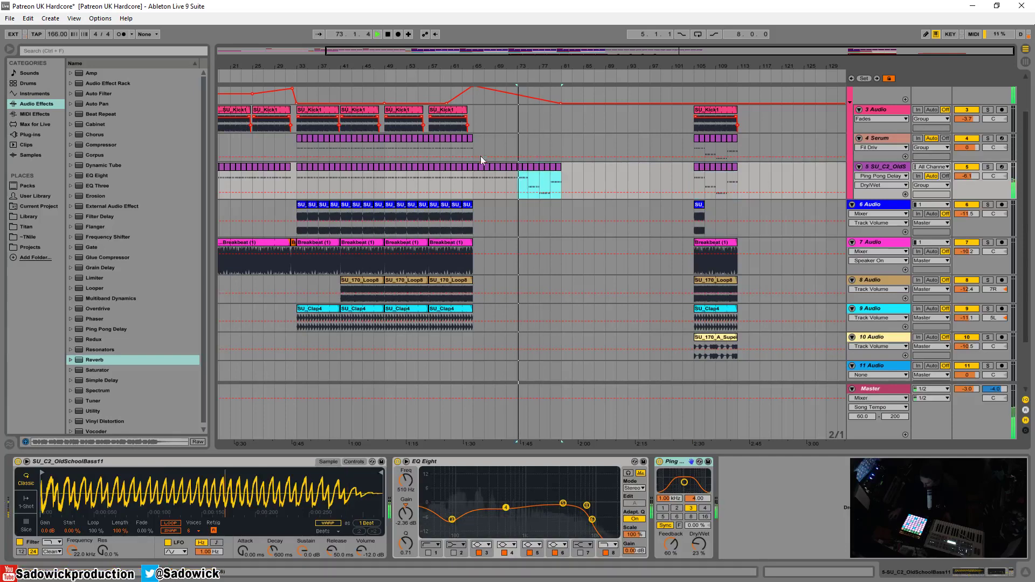
Select the source loop clips across all tracks from about bar 101 to 123 and move them out past bar 185
{"action": "scroll", "coordinate": [743, 131], "scroll_direction": "up", "scroll_amount": 3}
{"action": "scroll", "coordinate": [744, 141], "scroll_direction": "down", "scroll_amount": 4}
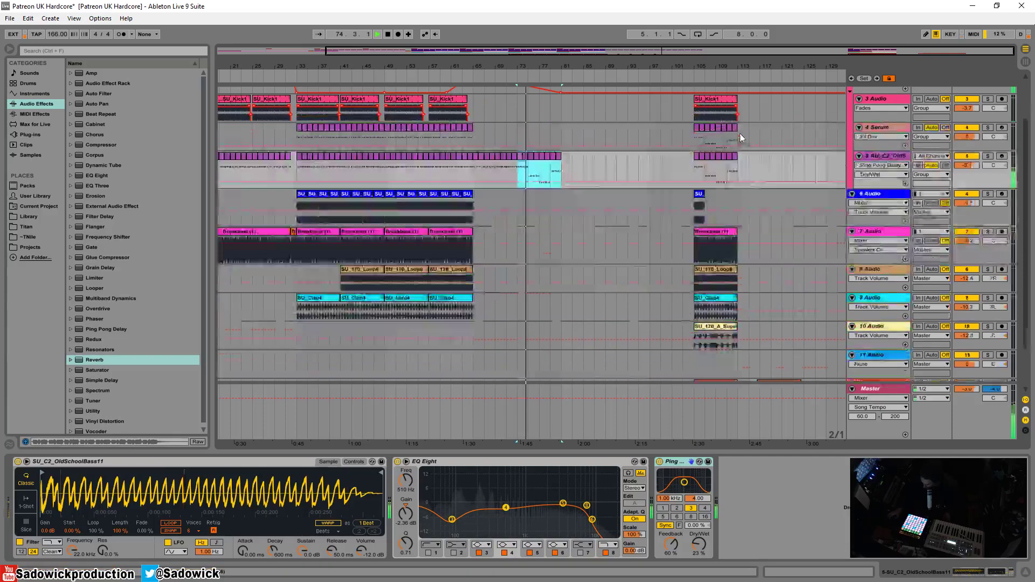
{"action": "scroll", "coordinate": [746, 152], "scroll_direction": "up", "scroll_amount": 5}
{"action": "left_click", "coordinate": [778, 114]}
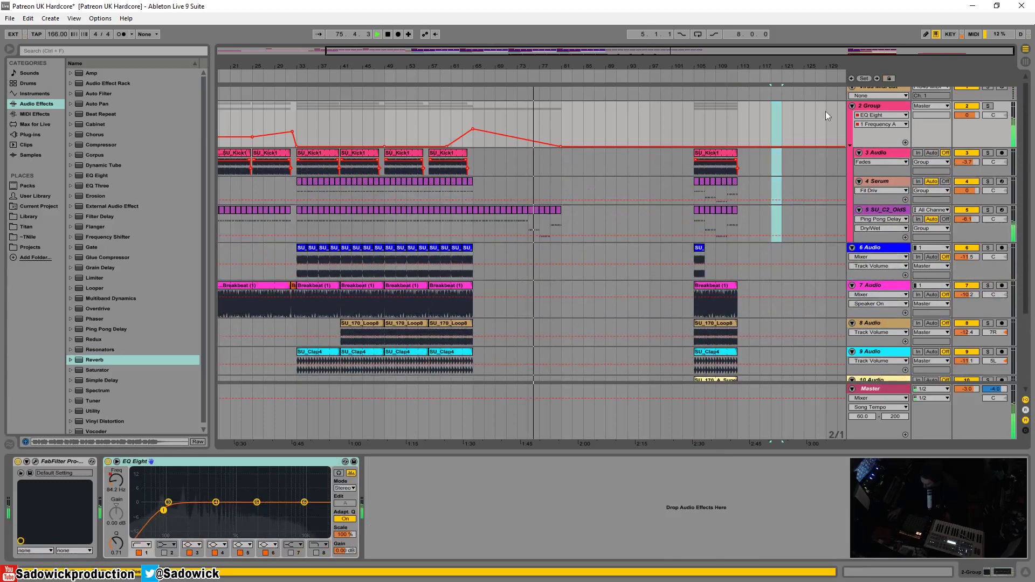
{"action": "left_click", "coordinate": [761, 105]}
{"action": "left_click_drag", "start_coordinate": [761, 105], "coordinate": [691, 370]}
{"action": "scroll", "coordinate": [664, 374], "scroll_direction": "down", "scroll_amount": 5}
{"action": "key", "text": "space"}
{"action": "scroll", "coordinate": [789, 148], "scroll_direction": "up", "scroll_amount": 5}
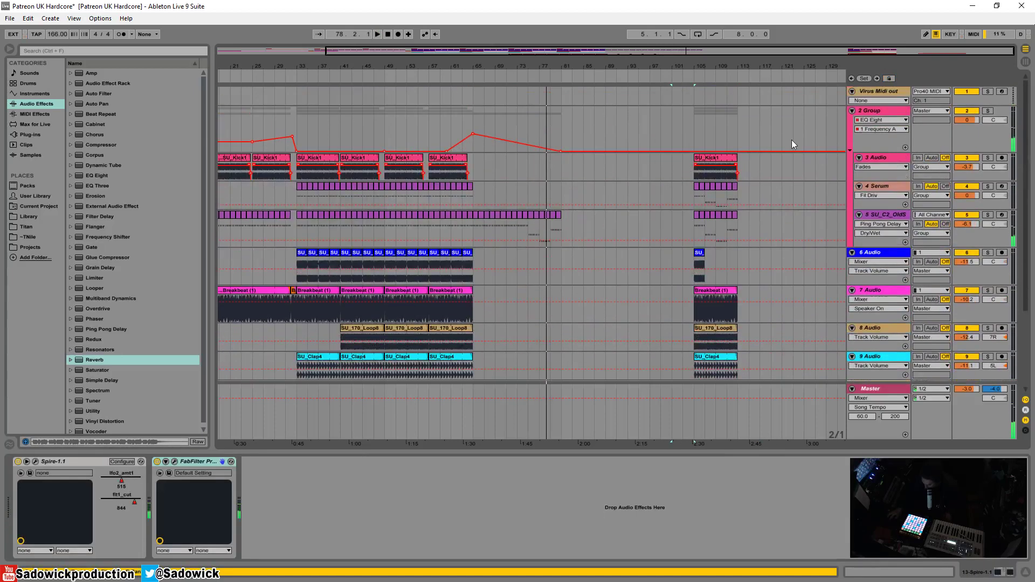
{"action": "left_click", "coordinate": [795, 122], "text": "shift"}
{"action": "scroll", "coordinate": [795, 124], "scroll_direction": "down", "scroll_amount": 5}
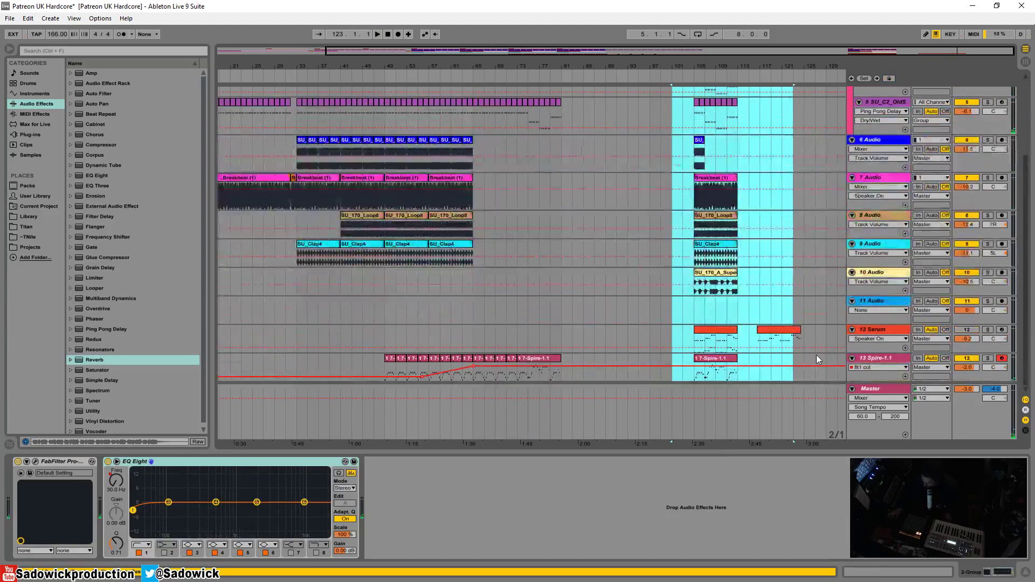
{"action": "left_click", "coordinate": [755, 351]}
{"action": "left_click_drag", "start_coordinate": [722, 334], "coordinate": [840, 342]}
{"action": "left_click_drag", "start_coordinate": [462, 64], "coordinate": [462, 33]}
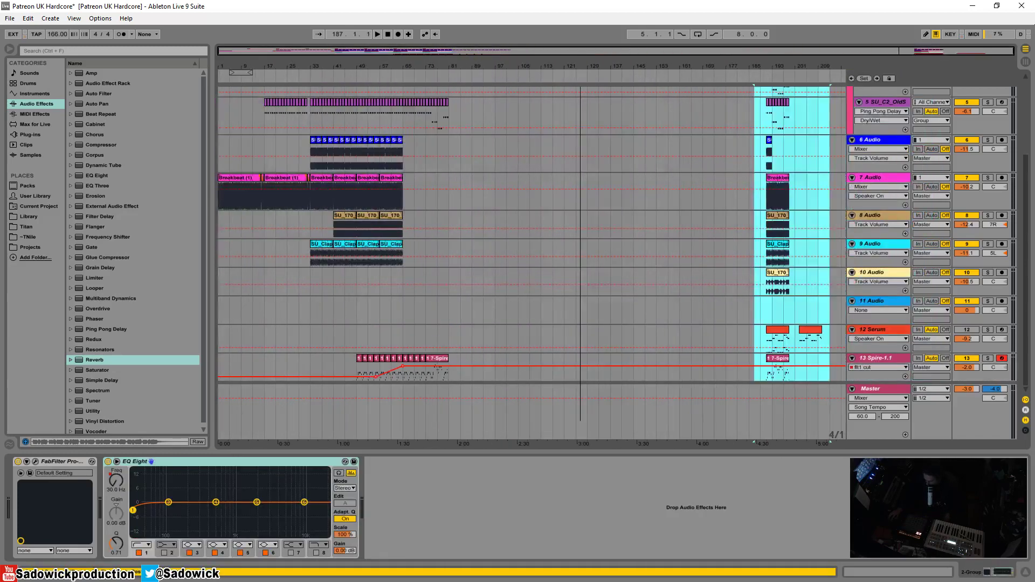
Reduce the height of audio tracks 6 and 7, enlarge the Spire track, and raise its flt1 cut automation to 1000 near bar 73
{"action": "left_click_drag", "start_coordinate": [428, 65], "coordinate": [526, 78]}
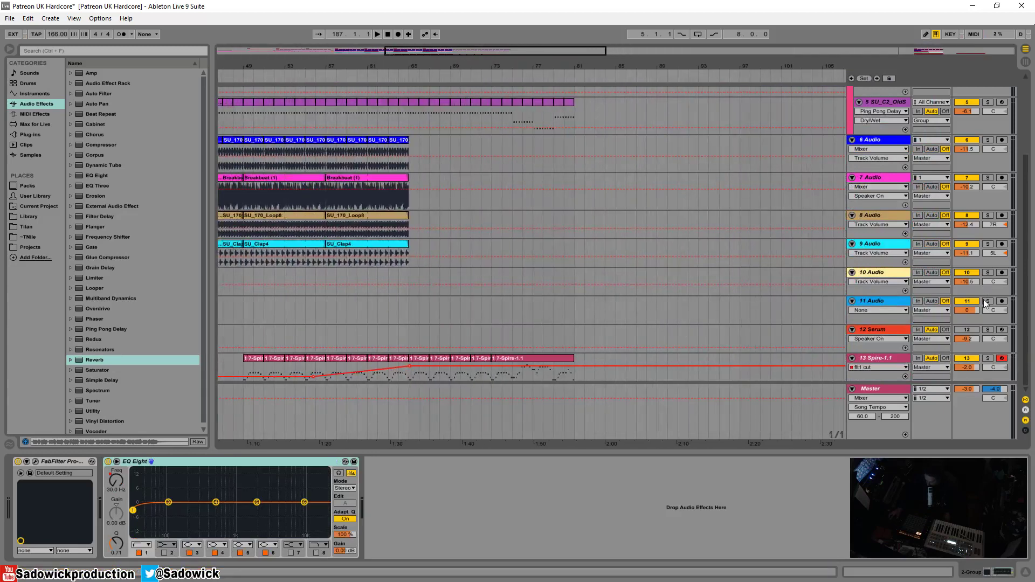
{"action": "left_click", "coordinate": [622, 163]}
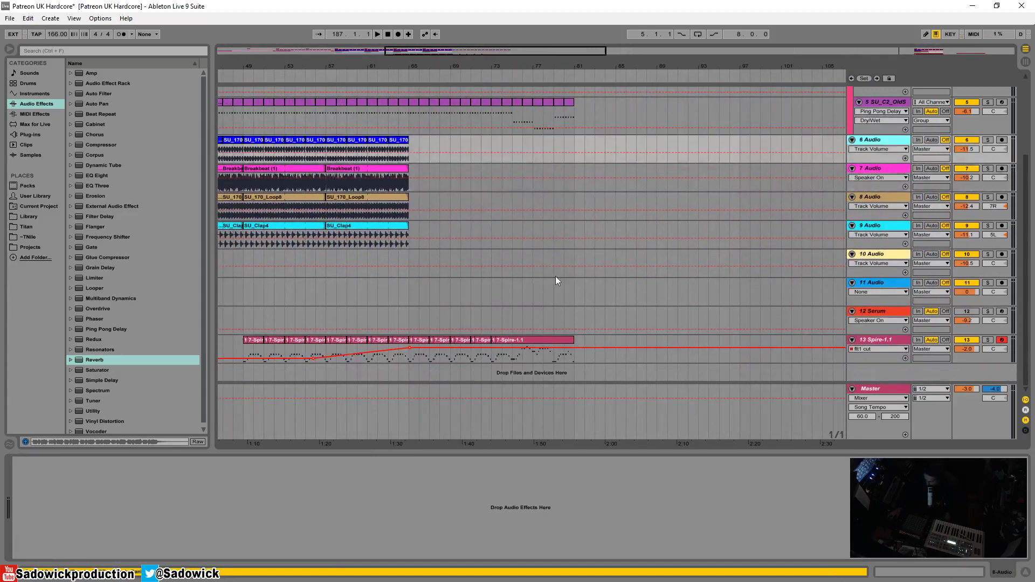
{"action": "left_click", "coordinate": [531, 339]}
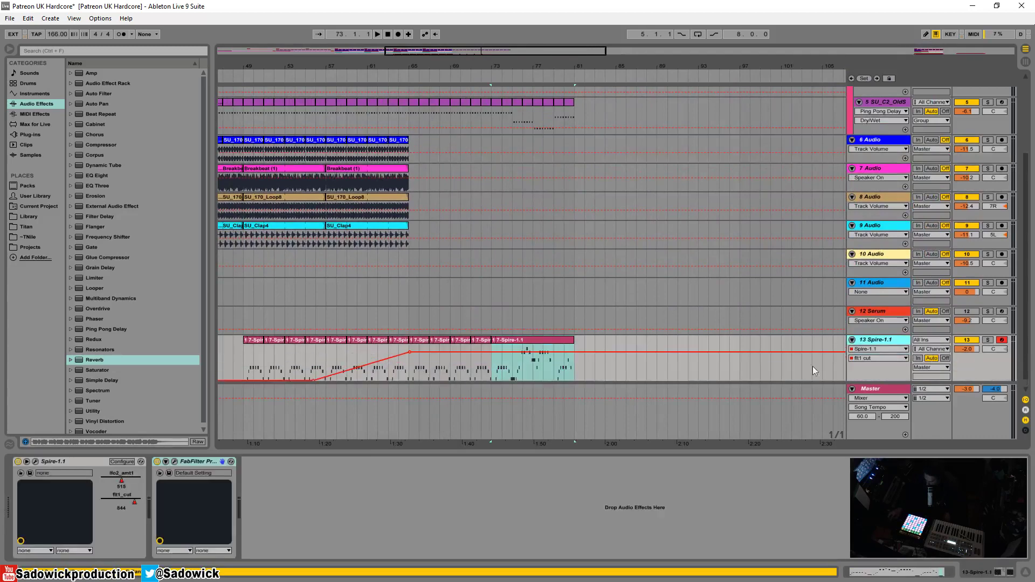
{"action": "left_click_drag", "start_coordinate": [460, 353], "coordinate": [460, 344]}
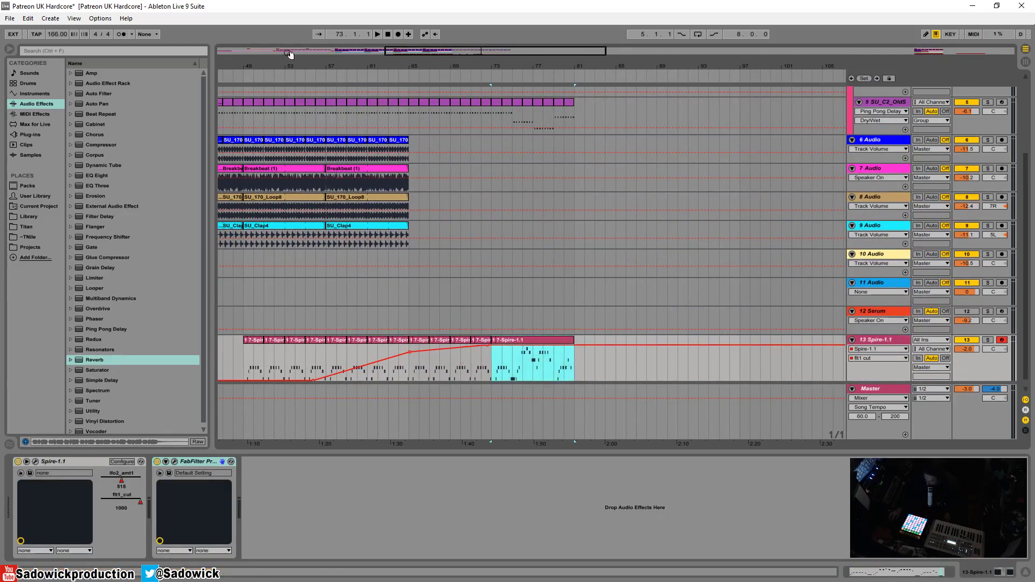
Insert a new audio track below the Spire track
{"action": "left_click_drag", "start_coordinate": [330, 65], "coordinate": [331, 64]}
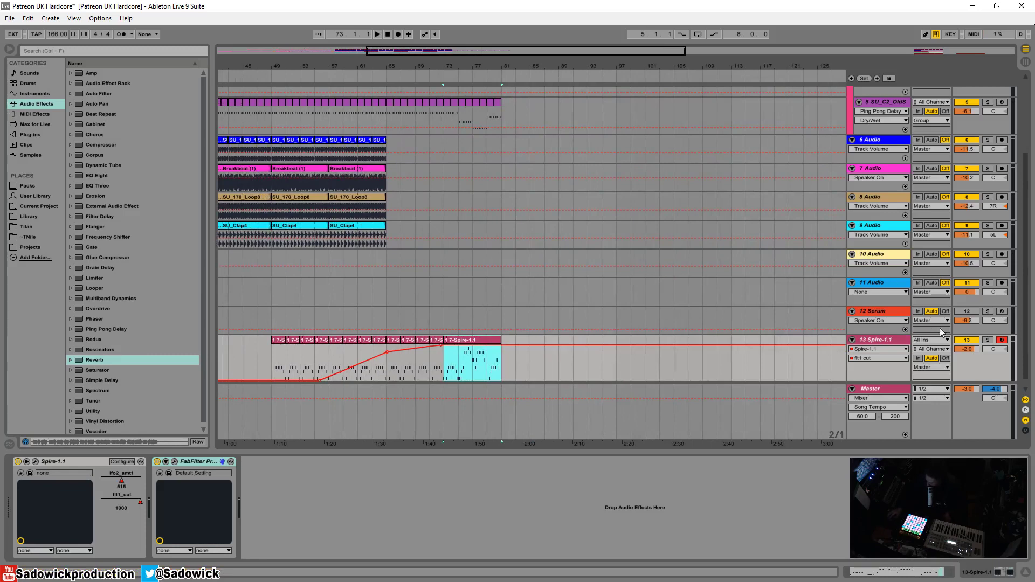
{"action": "left_click", "coordinate": [987, 362]}
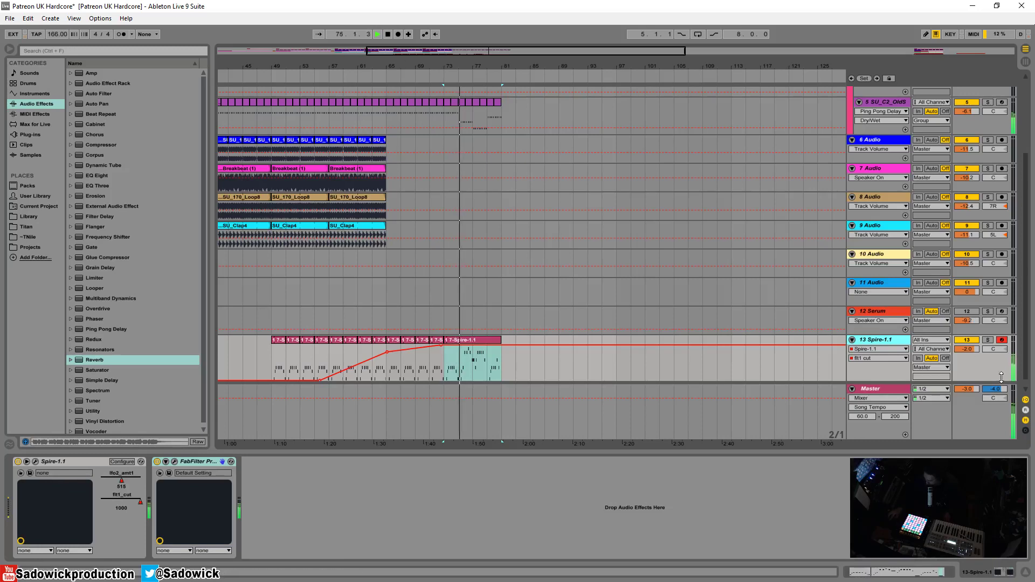
{"action": "right_click", "coordinate": [976, 365]}
{"action": "left_click", "coordinate": [930, 448]}
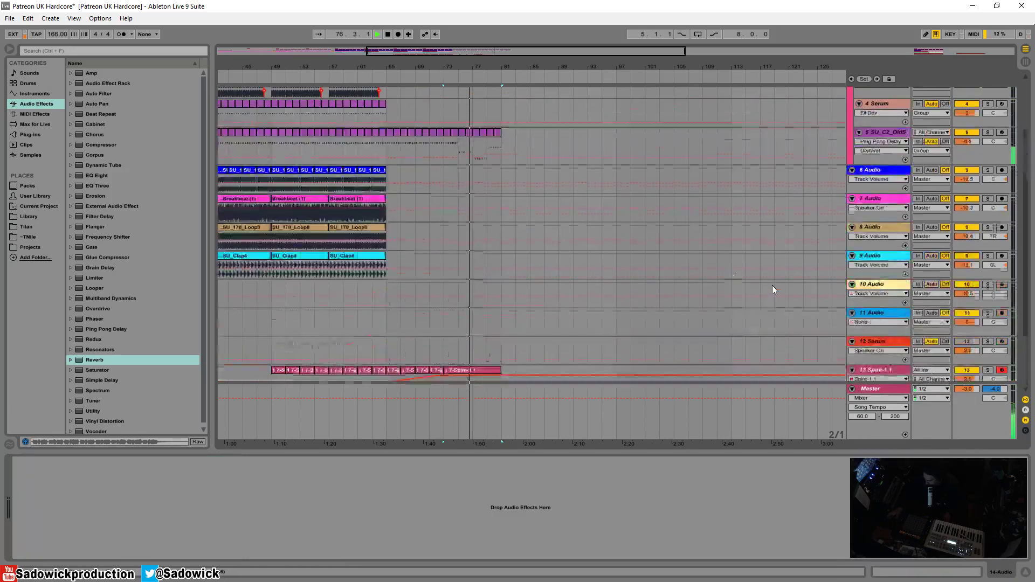
Copy the Breakbeat clip from bars 57 to 65 and paste it at bar 81
{"action": "key", "text": "minus"}
{"action": "left_click", "coordinate": [394, 201]}
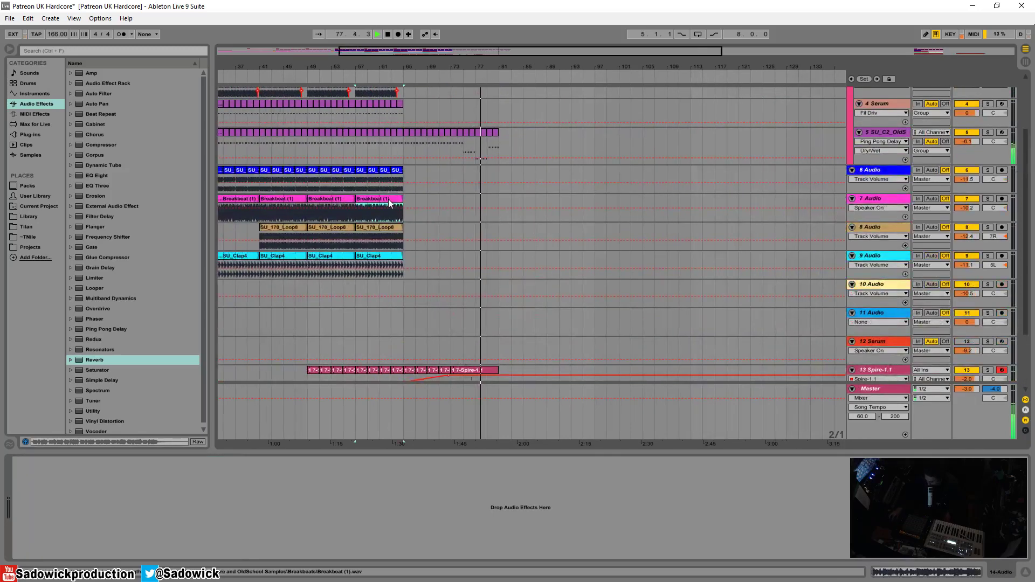
{"action": "key", "text": "ctrl+c"}
{"action": "left_click", "coordinate": [502, 202]}
{"action": "key", "text": "ctrl+v"}
Duplicate the eight-bar Spire clip from bars 73 to 81 into bars 81 to 89
{"action": "scroll", "coordinate": [529, 224], "scroll_direction": "down", "scroll_amount": 3}
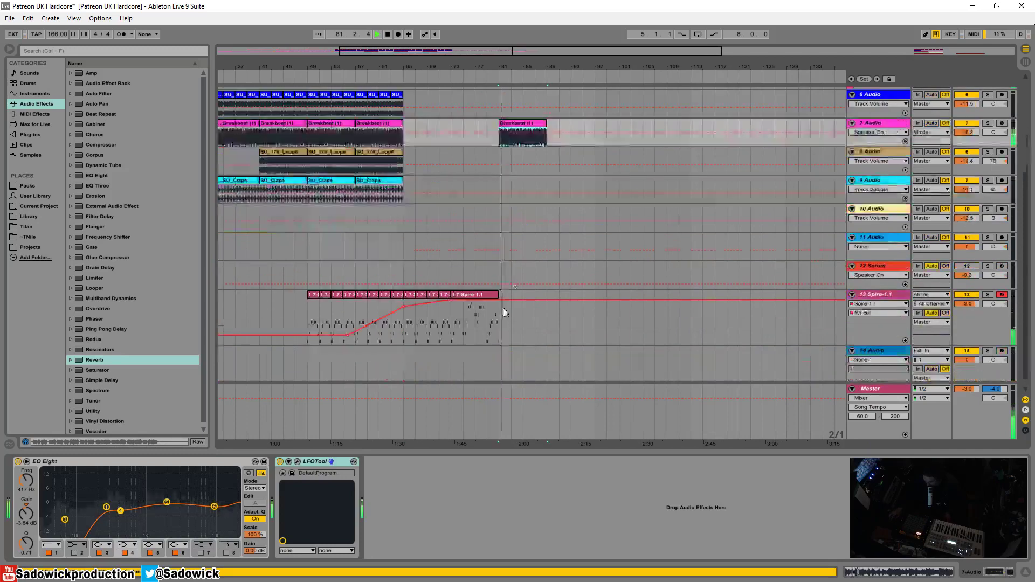
{"action": "left_click", "coordinate": [479, 294]}
{"action": "key", "text": "space"}
{"action": "key", "text": "ctrl+d"}
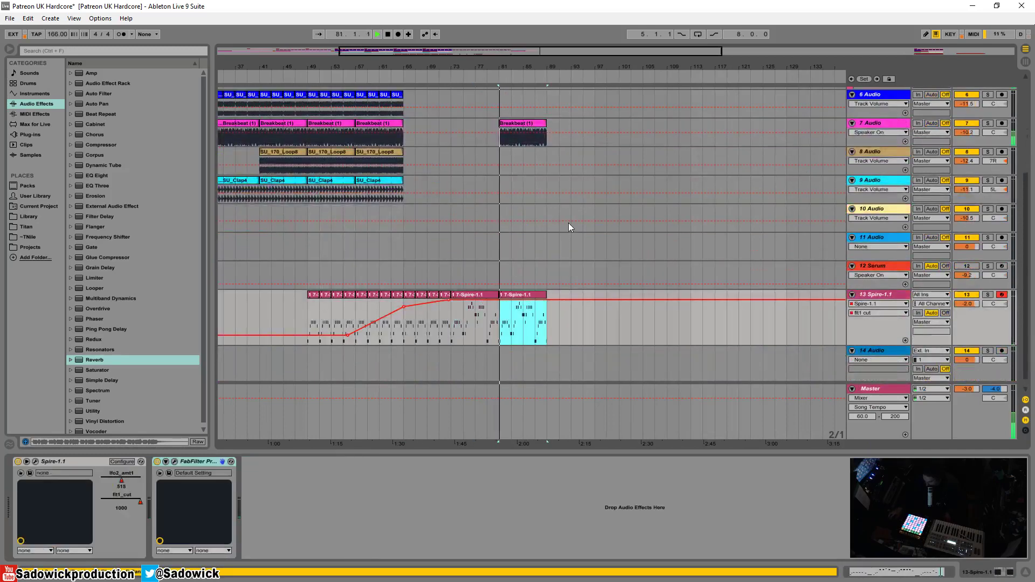
Duplicate the OldSchoolBass clips into bars 81 to 89, consolidate the copies into one clip, and repeat it into bars 89 to 97
{"action": "scroll", "coordinate": [570, 228], "scroll_direction": "up", "scroll_amount": 3}
{"action": "key", "text": "space"}
{"action": "left_click_drag", "start_coordinate": [500, 220], "coordinate": [451, 232]}
{"action": "key", "text": "ctrl+d"}
{"action": "right_click", "coordinate": [505, 220]}
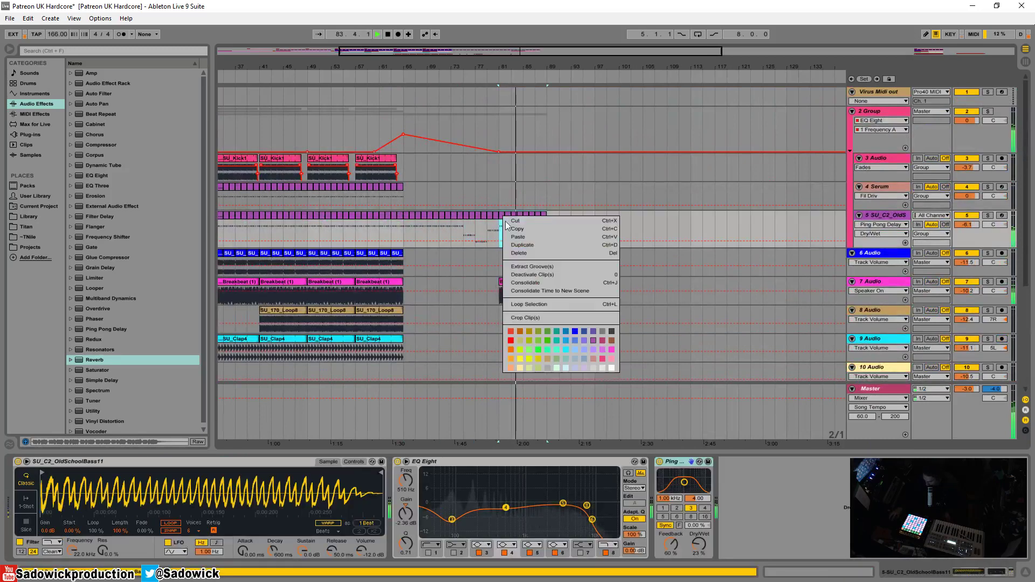
{"action": "left_click", "coordinate": [525, 283]}
{"action": "key", "text": "ctrl+d"}
Duplicate the Breakbeat clip from bars 81 to 89 into bars 89 to 97
{"action": "left_click", "coordinate": [528, 284]}
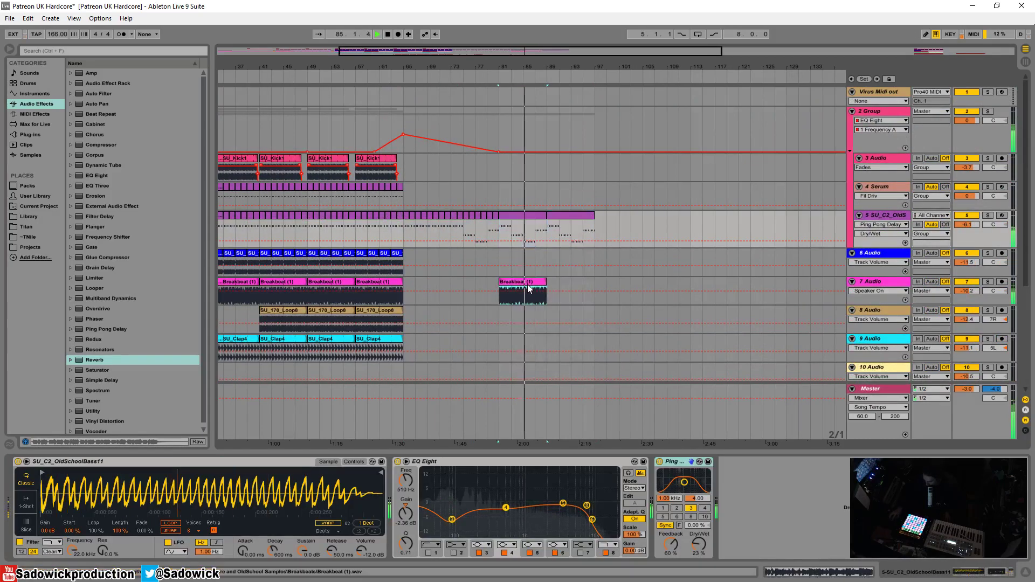
{"action": "key", "text": "ctrl+d"}
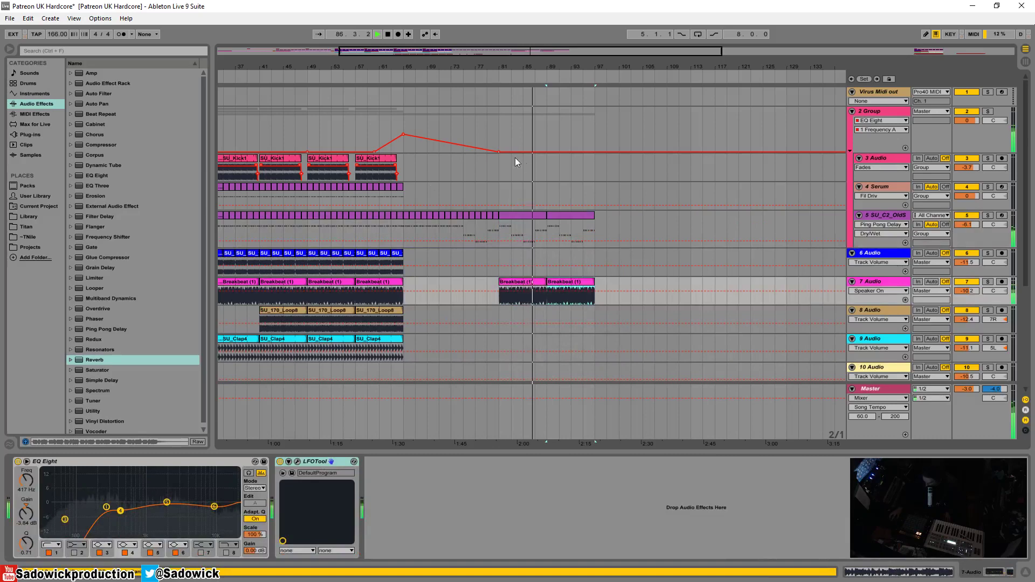
Duplicate the SU_Kick1 clip from bar 57 to bar 89 and raise the group's EQ frequency automation there to about 181 Hz
{"action": "left_click_drag", "start_coordinate": [544, 163], "coordinate": [357, 170]}
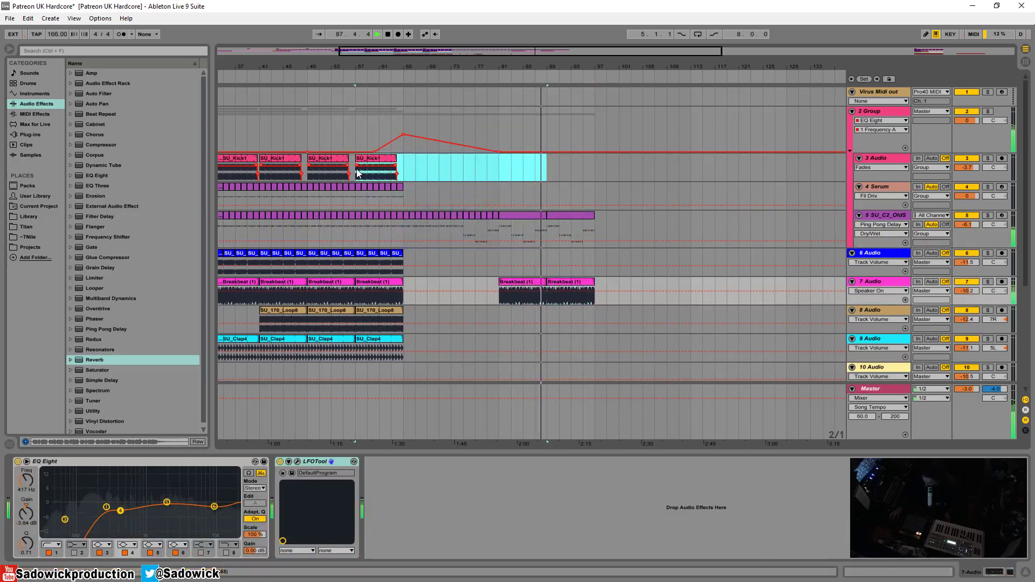
{"action": "key", "text": "ctrl+d"}
{"action": "left_click_drag", "start_coordinate": [537, 151], "coordinate": [539, 141]}
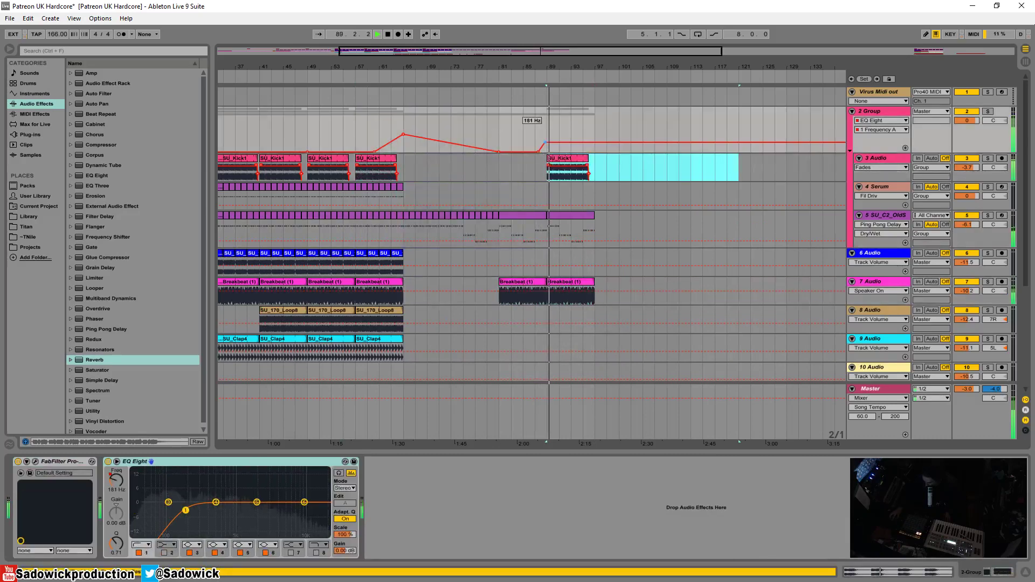
Duplicate the last eight-bar Spire and Breakbeat clips into bars 97 to 105
{"action": "scroll", "coordinate": [596, 245], "scroll_direction": "down", "scroll_amount": 6}
{"action": "left_click", "coordinate": [526, 285]}
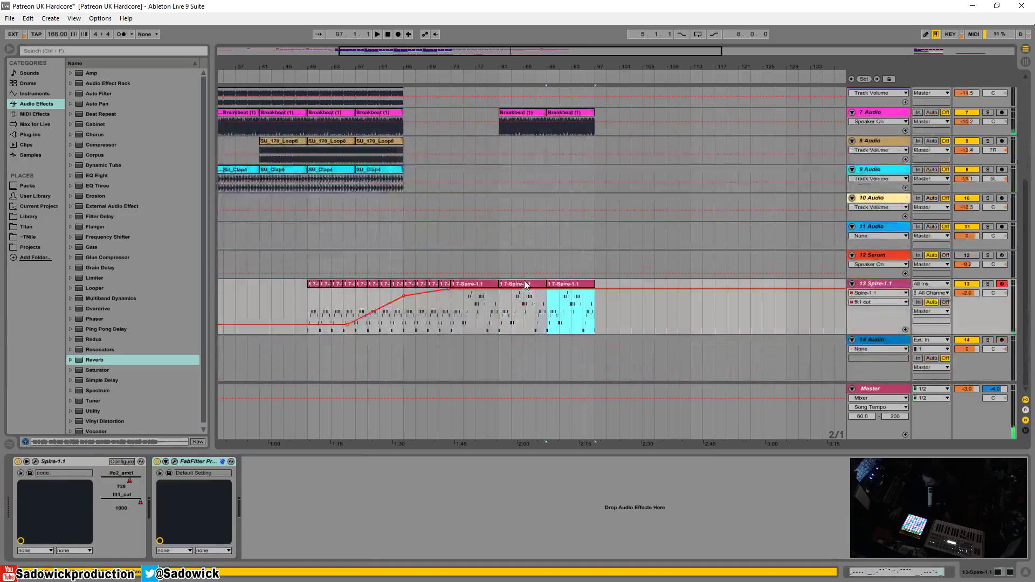
{"action": "key", "text": "ctrl+d"}
{"action": "scroll", "coordinate": [556, 267], "scroll_direction": "up", "scroll_amount": 3}
{"action": "left_click", "coordinate": [566, 200]}
{"action": "key", "text": "ctrl+d"}
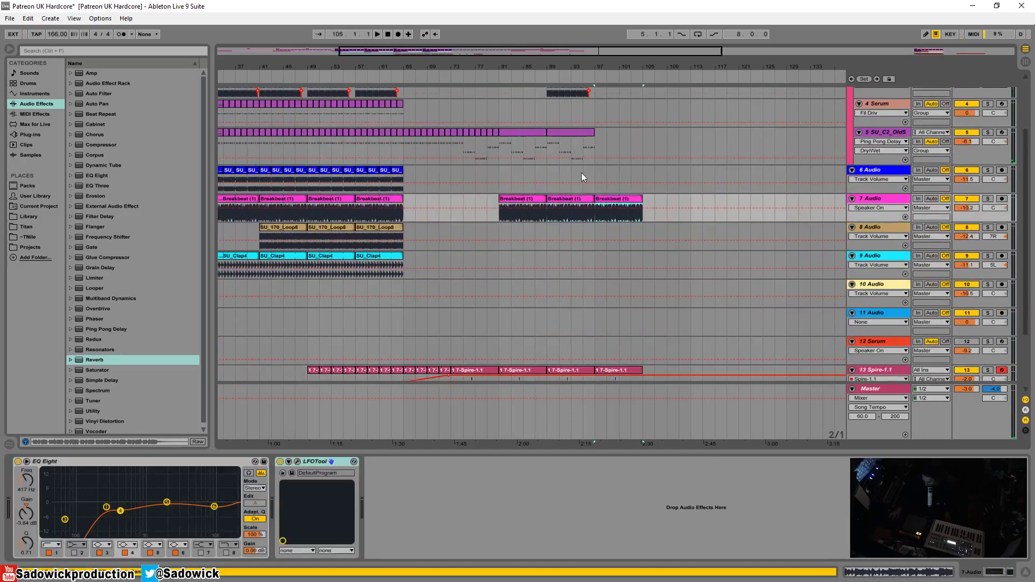
Duplicate the OldSchoolBass and SU_Kick1 clips into bars 97 to 105 and play from bar 97
{"action": "left_click", "coordinate": [574, 132]}
{"action": "key", "text": "ctrl+d"}
{"action": "scroll", "coordinate": [574, 131], "scroll_direction": "up", "scroll_amount": 3}
{"action": "left_click", "coordinate": [587, 157]}
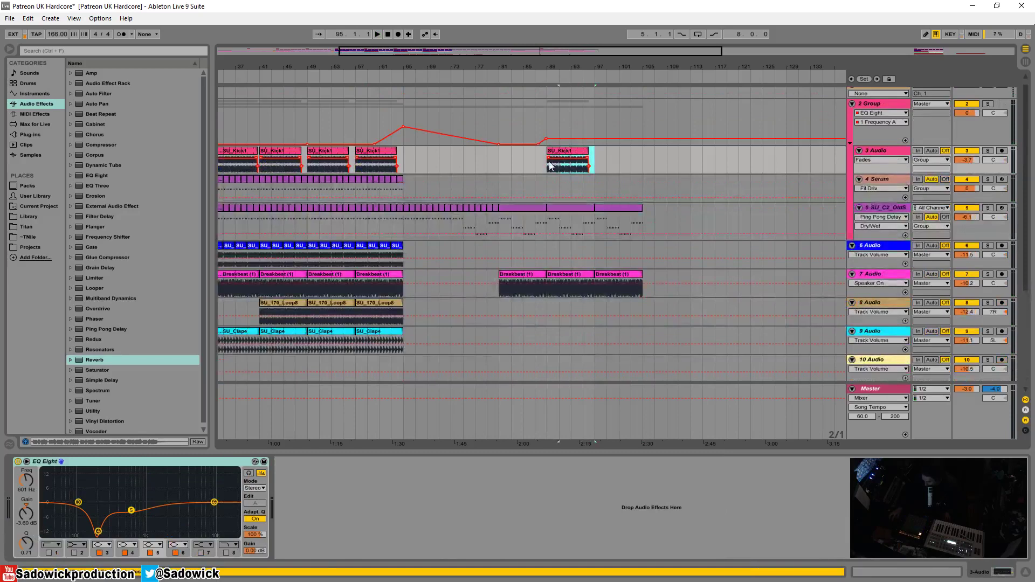
{"action": "key", "text": "ctrl+d"}
{"action": "key", "text": "space"}
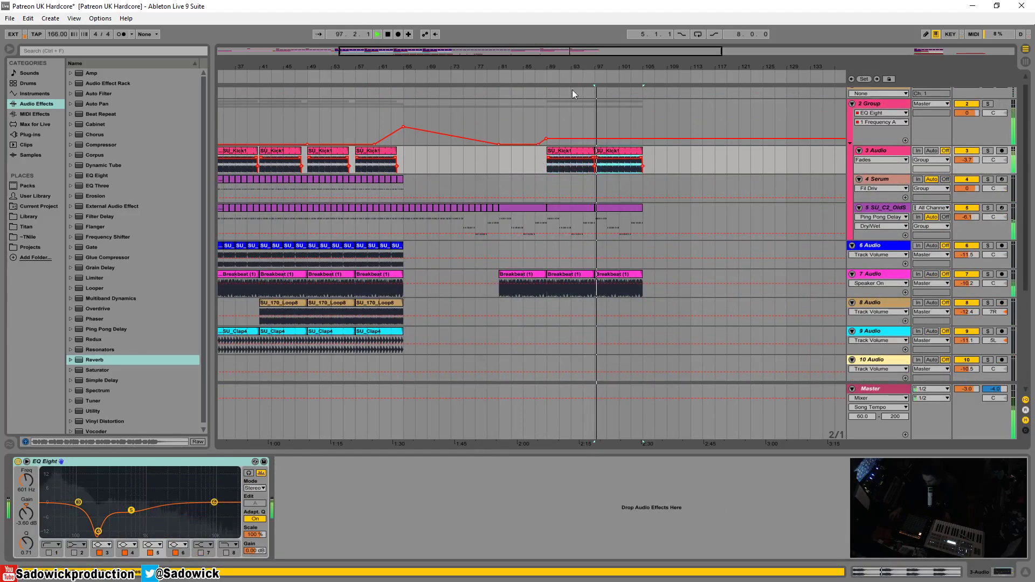
Ramp the group's EQ frequency automation up to about 1.48 kHz just before bar 105
{"action": "left_click_drag", "start_coordinate": [600, 139], "coordinate": [615, 111]}
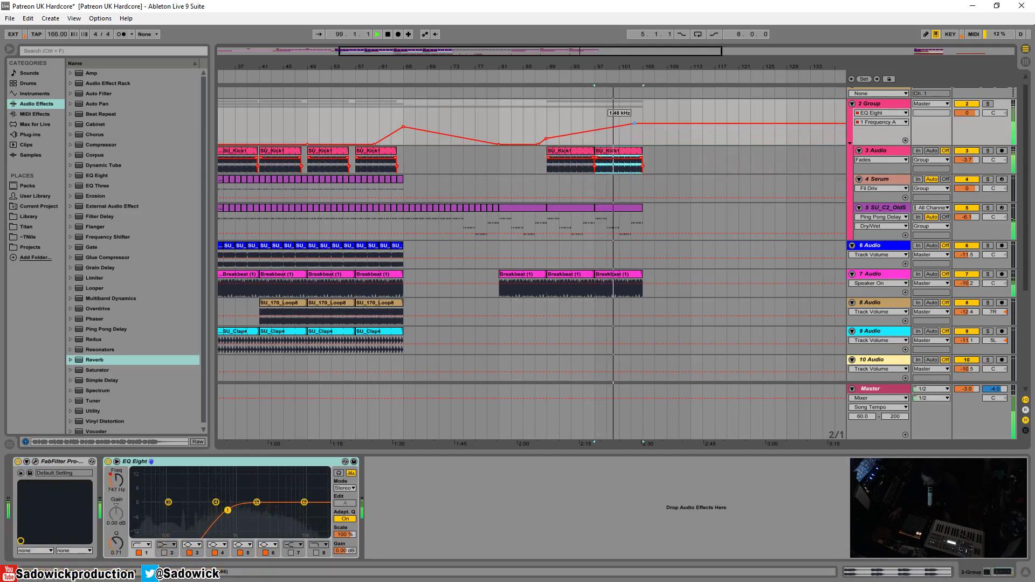
{"action": "left_click_drag", "start_coordinate": [649, 65], "coordinate": [516, 69]}
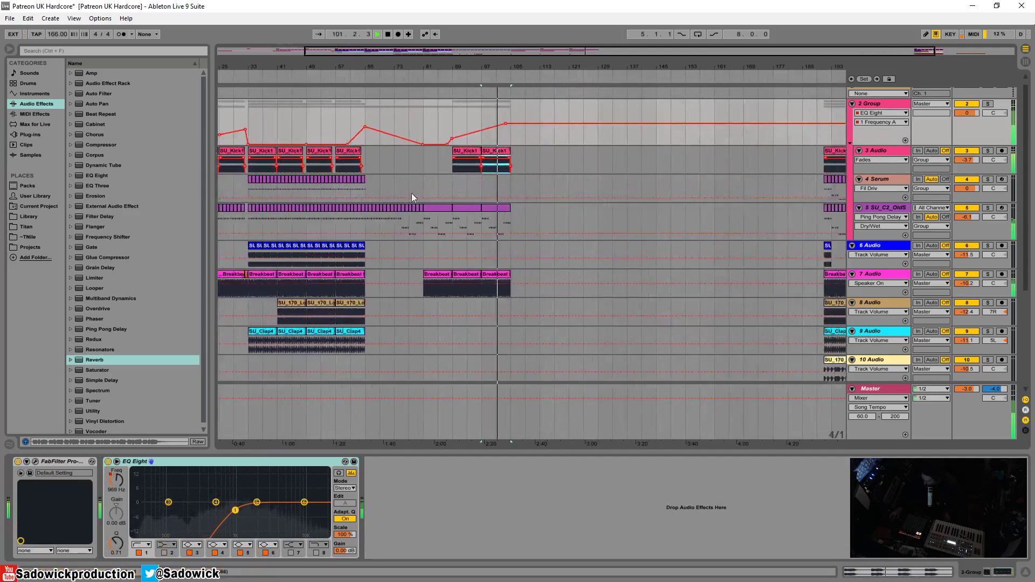
{"action": "key", "text": "space"}
Copy the kick, Serum and bass clips from bars 57 to 65 to bar 105 and duplicate the Spire clip into bars 105 to 113
{"action": "left_click_drag", "start_coordinate": [366, 163], "coordinate": [334, 227]}
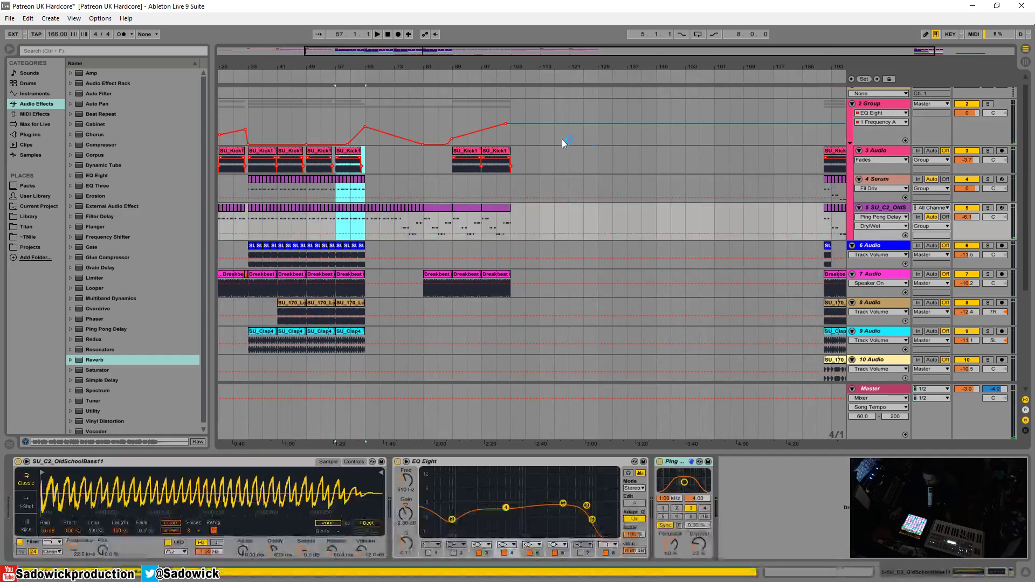
{"action": "left_click", "coordinate": [516, 153]}
{"action": "key", "text": "ctrl+v"}
{"action": "scroll", "coordinate": [547, 226], "scroll_direction": "down", "scroll_amount": 3}
{"action": "left_click", "coordinate": [493, 284]}
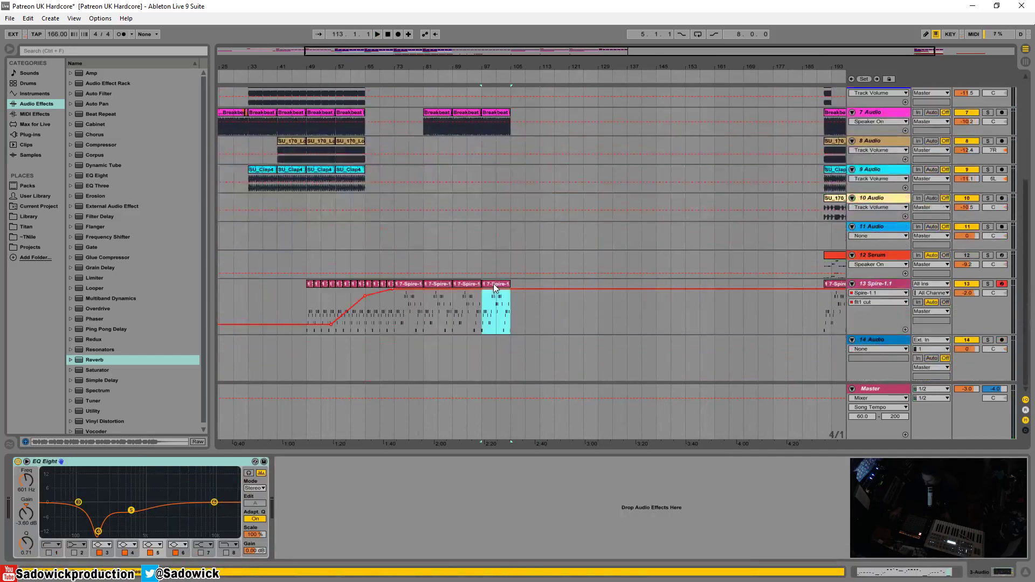
{"action": "key", "text": "ctrl+d"}
Drop the group's EQ frequency automation to 30 Hz from bar 105 onward and play back the transition
{"action": "scroll", "coordinate": [675, 243], "scroll_direction": "up", "scroll_amount": 2}
{"action": "scroll", "coordinate": [675, 243], "scroll_direction": "up", "scroll_amount": 1}
{"action": "left_click_drag", "start_coordinate": [513, 69], "coordinate": [506, 78]}
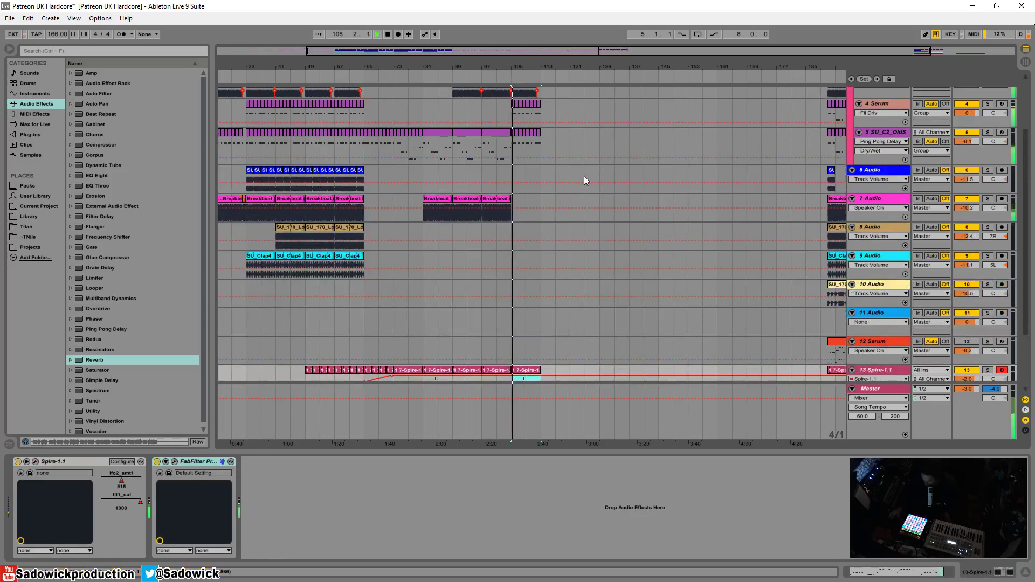
{"action": "scroll", "coordinate": [579, 170], "scroll_direction": "up", "scroll_amount": 3}
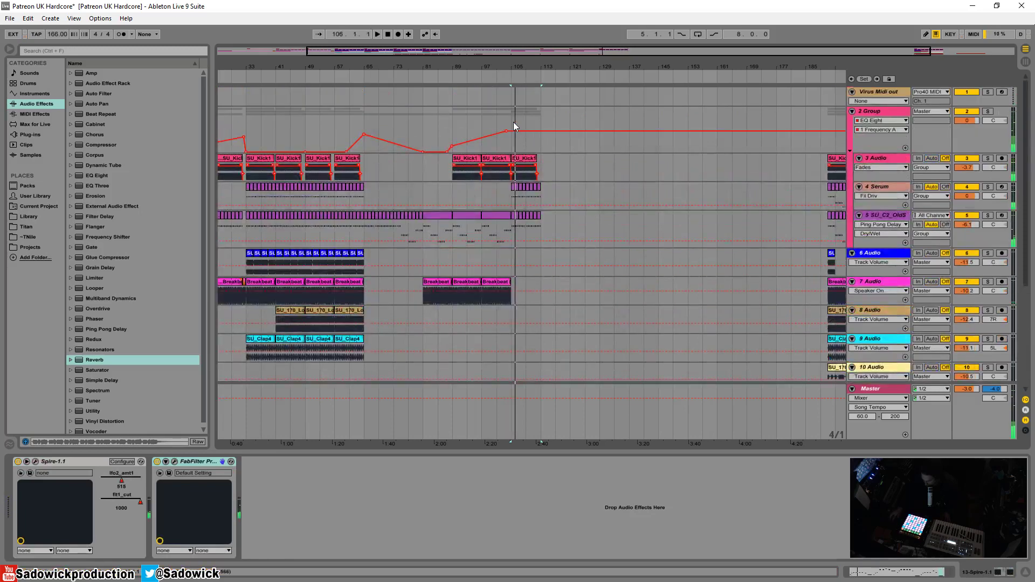
{"action": "mouse_move", "coordinate": [513, 124]}
{"action": "left_mouse_down"}
{"action": "mouse_move", "coordinate": [549, 125]}
{"action": "mouse_move", "coordinate": [544, 153]}
{"action": "left_mouse_up"}
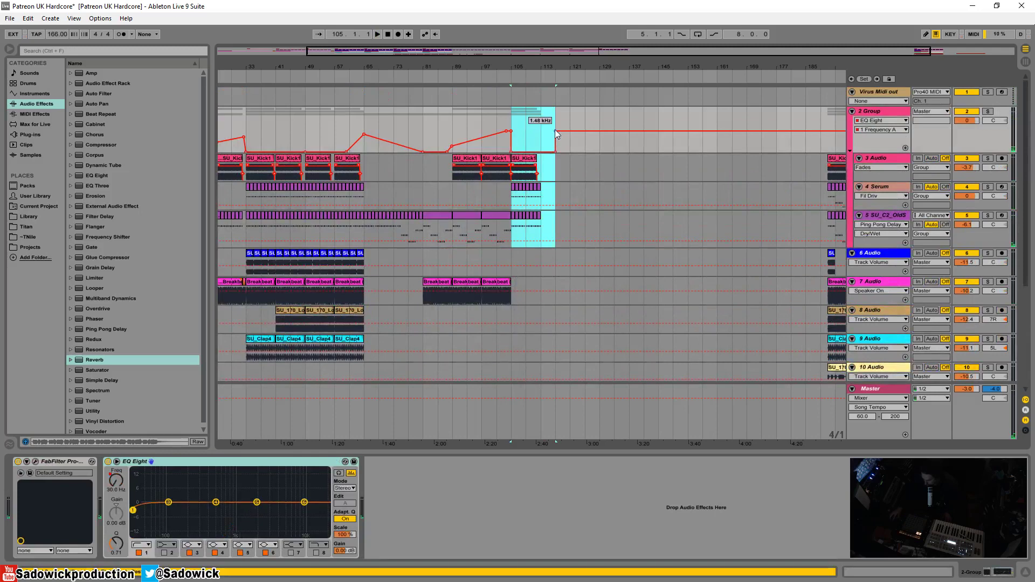
{"action": "left_click", "coordinate": [511, 65]}
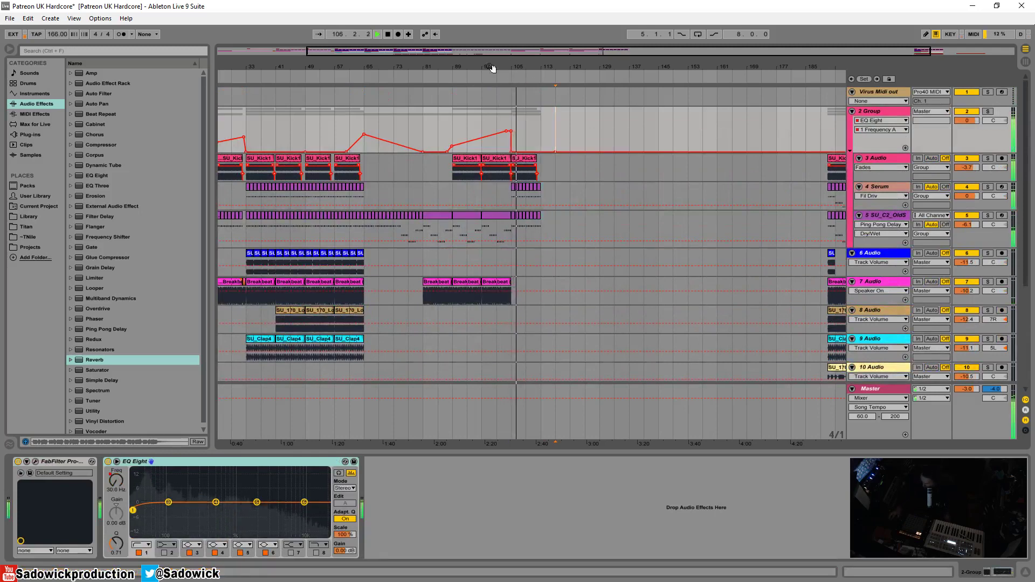
Add two new audio tracks below track 14 Audio
{"action": "scroll", "coordinate": [819, 181], "scroll_direction": "down", "scroll_amount": 5}
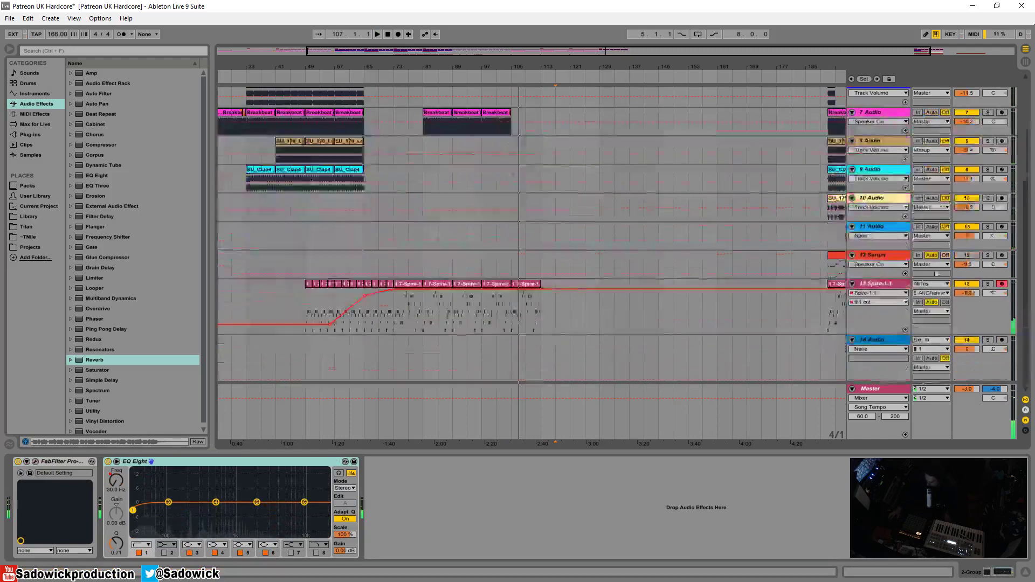
{"action": "left_click", "coordinate": [973, 300]}
{"action": "left_click", "coordinate": [971, 248]}
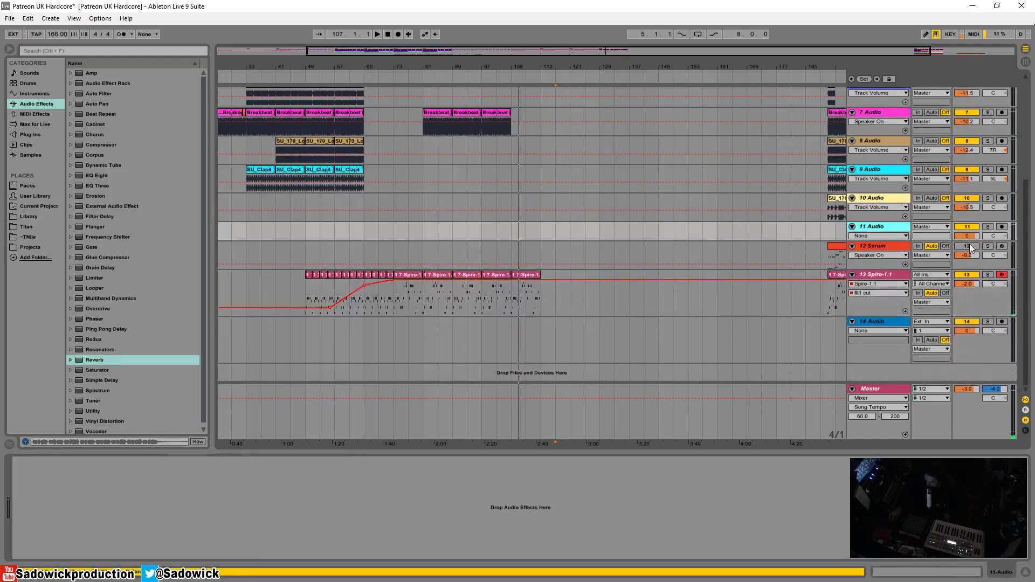
{"action": "left_click", "coordinate": [972, 343]}
{"action": "key", "text": "ctrl+t"}
{"action": "key", "text": "ctrl+t"}
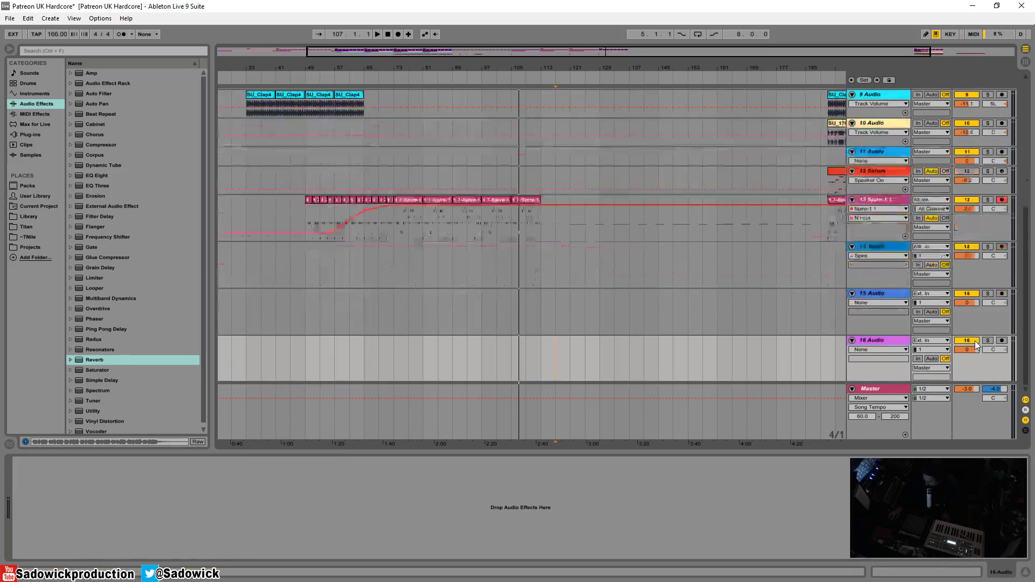
Browse the sample library to the SU_LONG_FX folder inside SU_SOUNDS_AND_FX and SU_SFX
{"action": "left_click", "coordinate": [34, 217]}
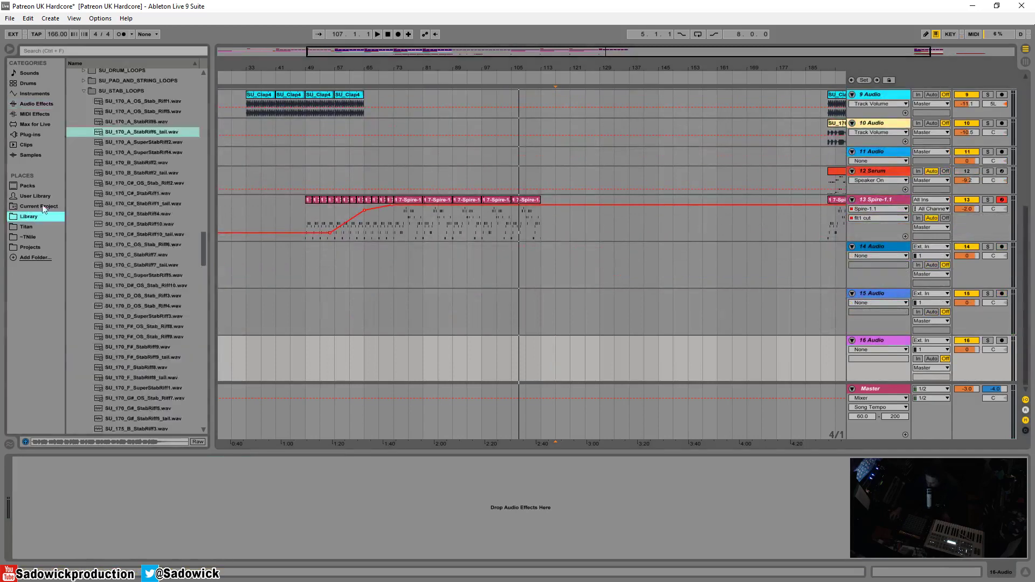
{"action": "left_click", "coordinate": [85, 91]}
{"action": "scroll", "coordinate": [92, 114], "scroll_direction": "up", "scroll_amount": 4}
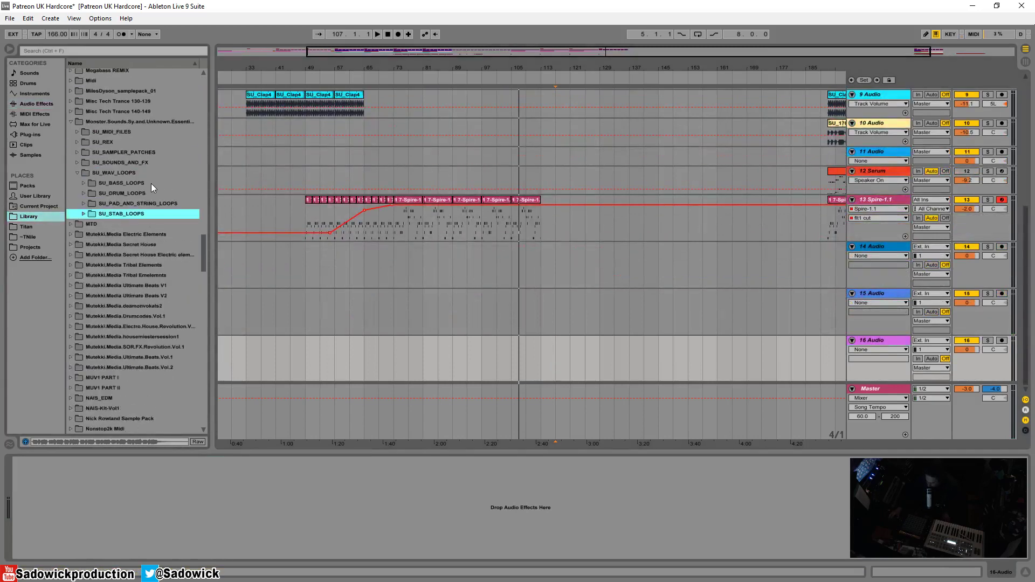
{"action": "left_click", "coordinate": [77, 173]}
{"action": "left_click", "coordinate": [77, 163]}
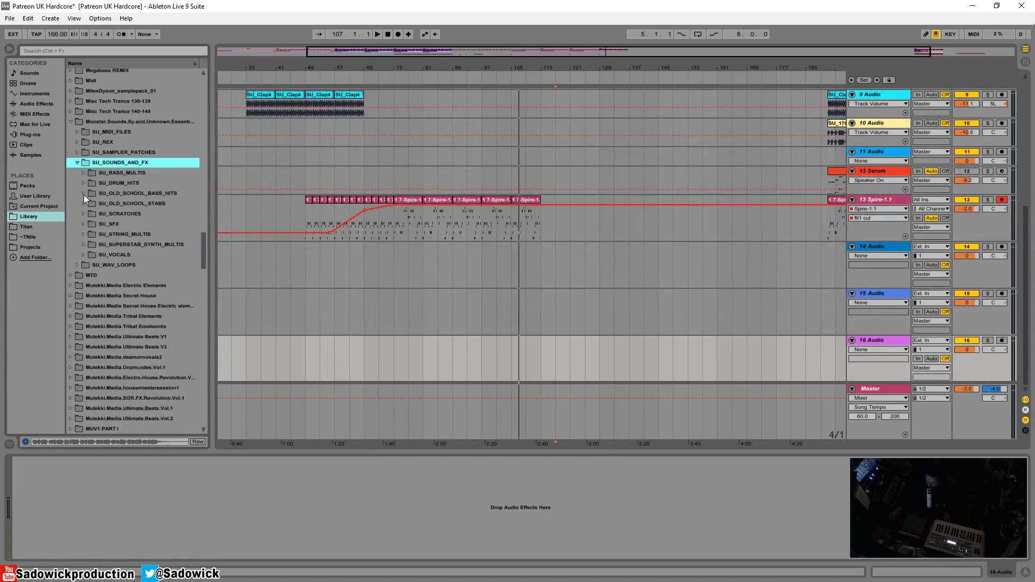
{"action": "left_click", "coordinate": [84, 224]}
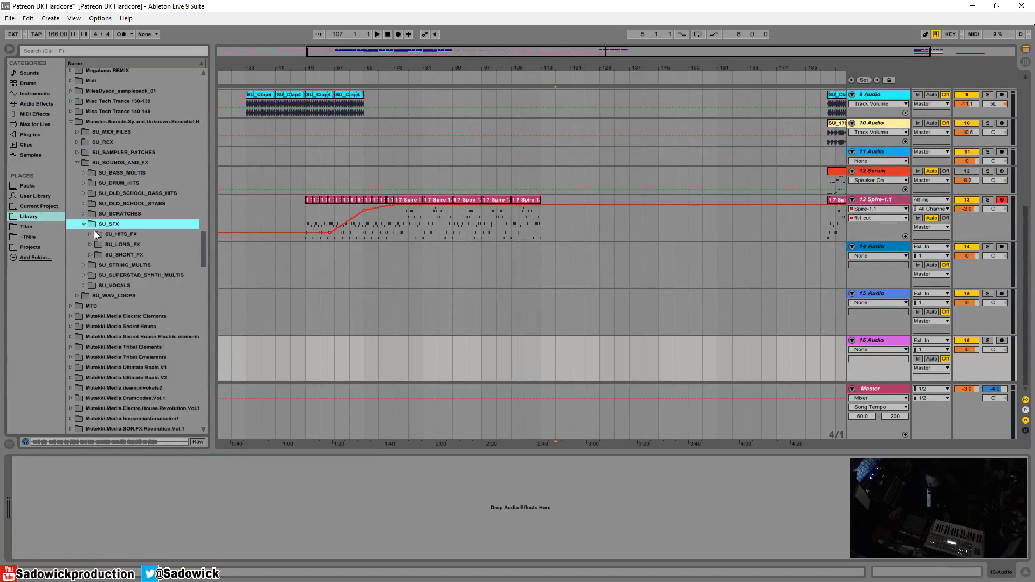
{"action": "left_click", "coordinate": [90, 245]}
Audition the long FX samples and place SU_LongFX10.wav on track 15 Audio at bar 97
{"action": "left_click", "coordinate": [131, 255]}
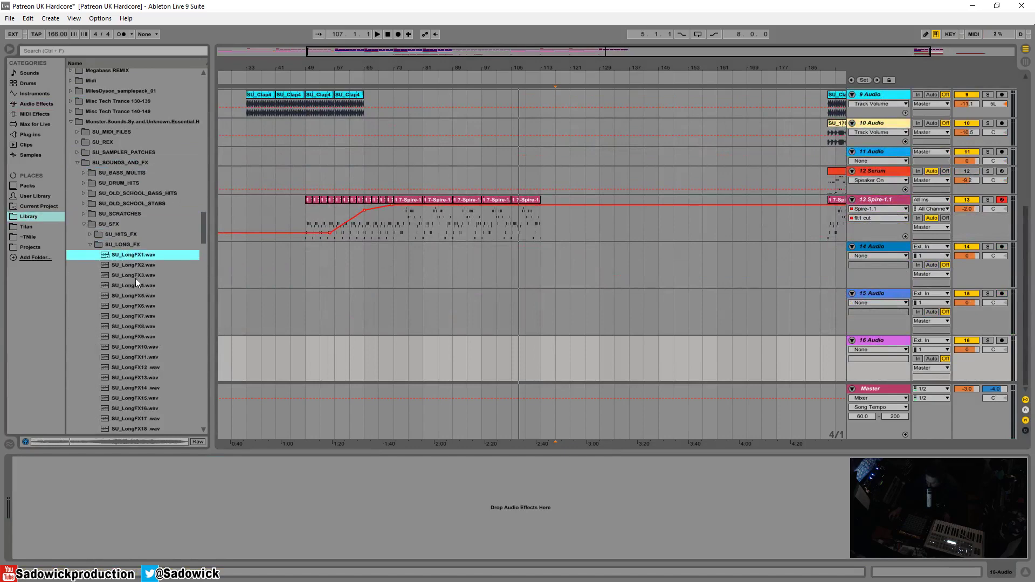
{"action": "left_click", "coordinate": [135, 277]}
{"action": "left_click", "coordinate": [131, 345]}
{"action": "scroll", "coordinate": [131, 334], "scroll_direction": "down", "scroll_amount": 2}
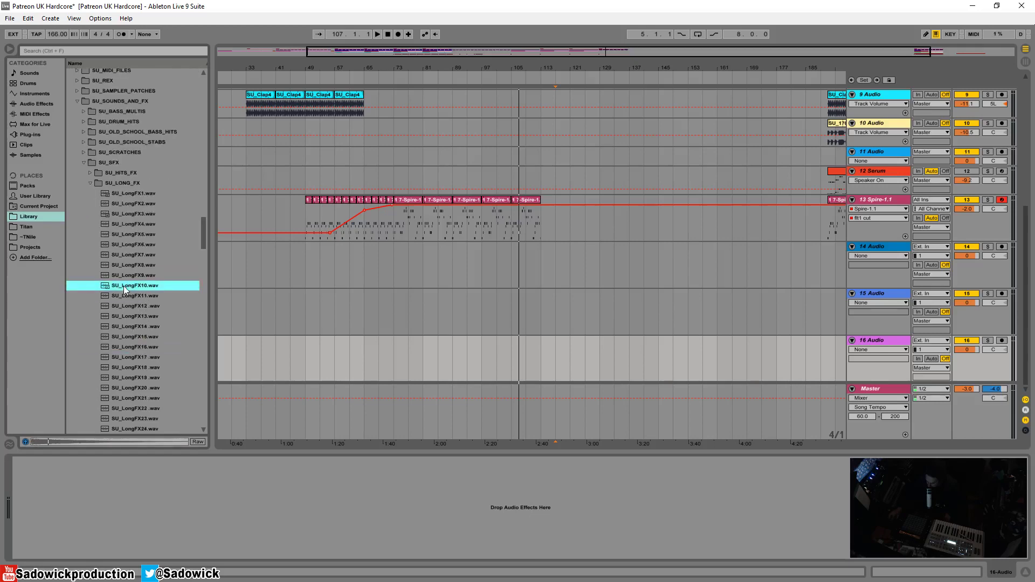
{"action": "mouse_move", "coordinate": [124, 286]}
{"action": "left_mouse_down"}
{"action": "mouse_move", "coordinate": [543, 364]}
{"action": "mouse_move", "coordinate": [464, 306]}
{"action": "mouse_move", "coordinate": [450, 313]}
{"action": "mouse_move", "coordinate": [502, 323]}
{"action": "left_mouse_up"}
Reverse the SU_LongFX10 clip and lower the volume of 15 Audio to -7.5 dB during playback
{"action": "scroll", "coordinate": [580, 313], "scroll_direction": "up", "scroll_amount": 5}
{"action": "scroll", "coordinate": [579, 310], "scroll_direction": "down", "scroll_amount": 4}
{"action": "left_click", "coordinate": [954, 576]}
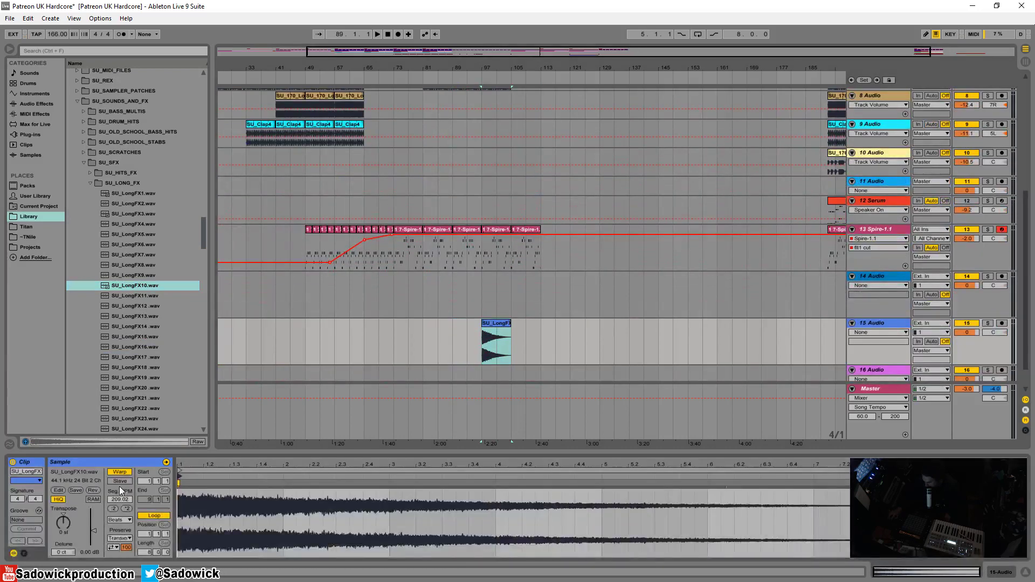
{"action": "left_click", "coordinate": [93, 489]}
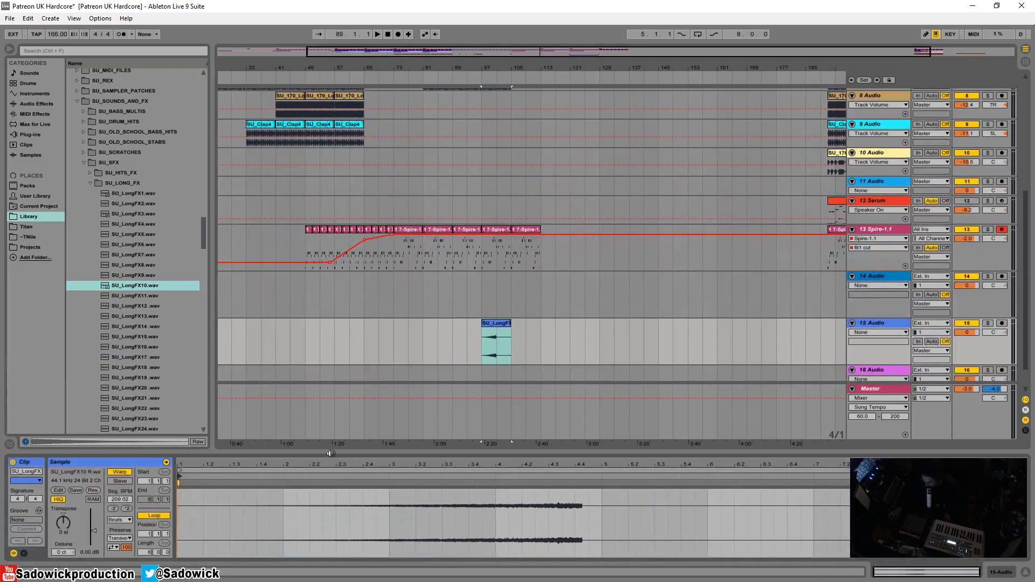
{"action": "mouse_move", "coordinate": [962, 332]}
{"action": "left_mouse_down"}
{"action": "mouse_move", "coordinate": [962, 350]}
{"action": "mouse_move", "coordinate": [967, 330]}
{"action": "left_mouse_up"}
{"action": "key", "text": "space"}
{"action": "left_click_drag", "start_coordinate": [885, 317], "coordinate": [885, 308]}
{"action": "left_click_drag", "start_coordinate": [884, 355], "coordinate": [885, 347]}
{"action": "scroll", "coordinate": [480, 264], "scroll_direction": "down", "scroll_amount": 1}
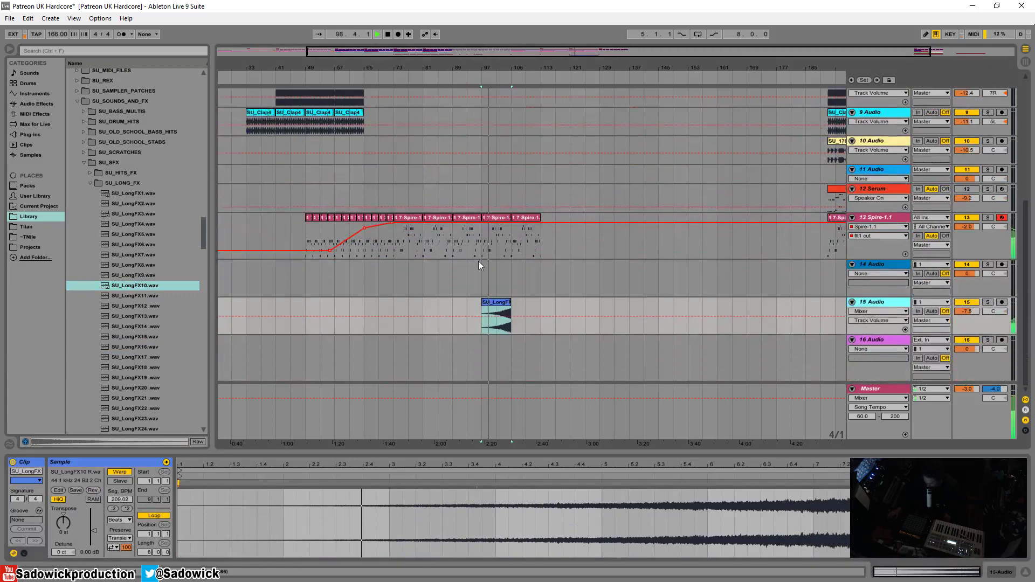
Audition more long FX, place SU_LongFX23.wav on track 16 Audio and double its segment BPM to 318.91, spanning bars 89 to 105
{"action": "left_click", "coordinate": [137, 325]}
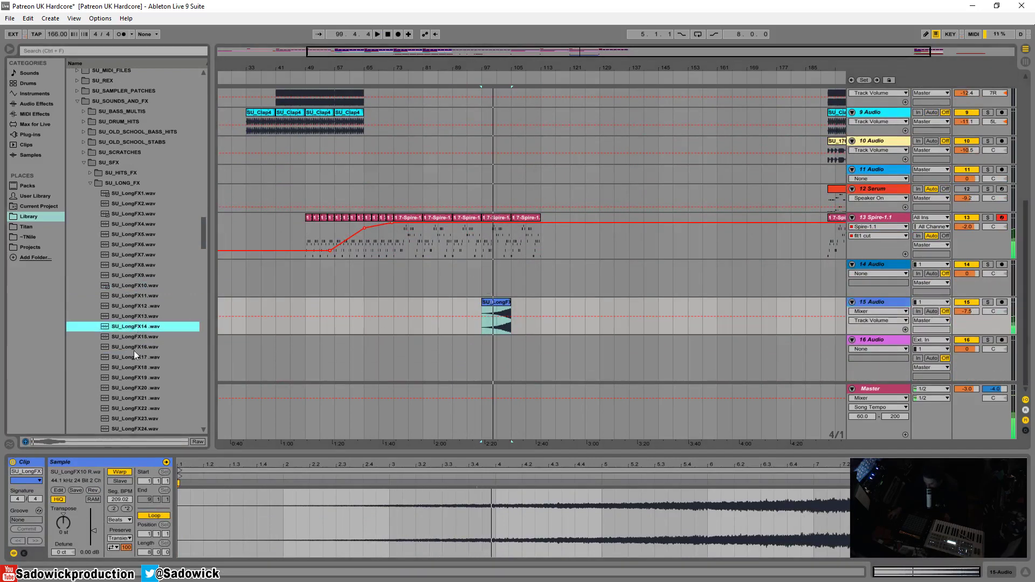
{"action": "scroll", "coordinate": [134, 348], "scroll_direction": "down", "scroll_amount": 3}
{"action": "left_click", "coordinate": [134, 338]}
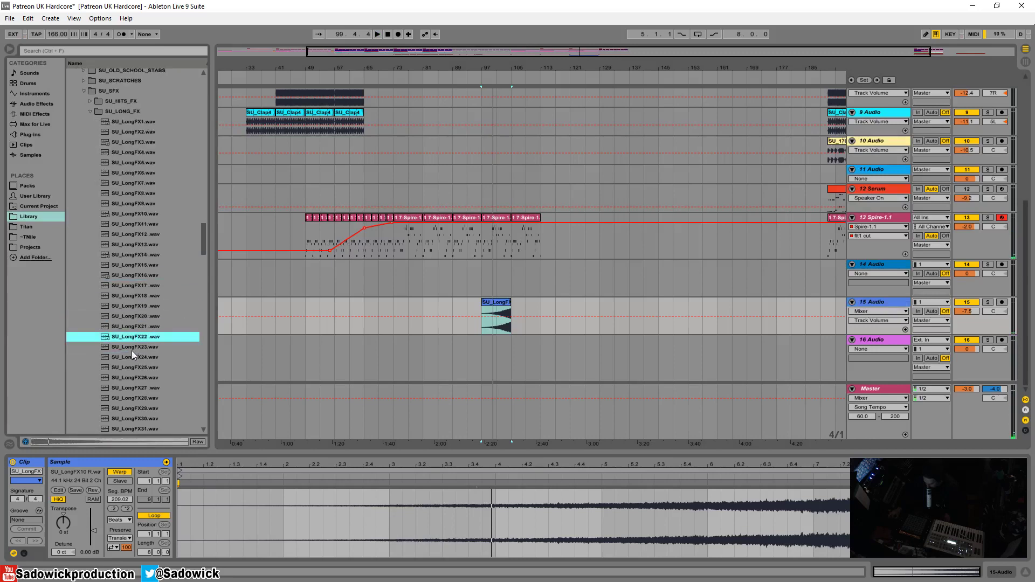
{"action": "left_click_drag", "start_coordinate": [132, 350], "coordinate": [526, 342]}
{"action": "left_click", "coordinate": [126, 509]}
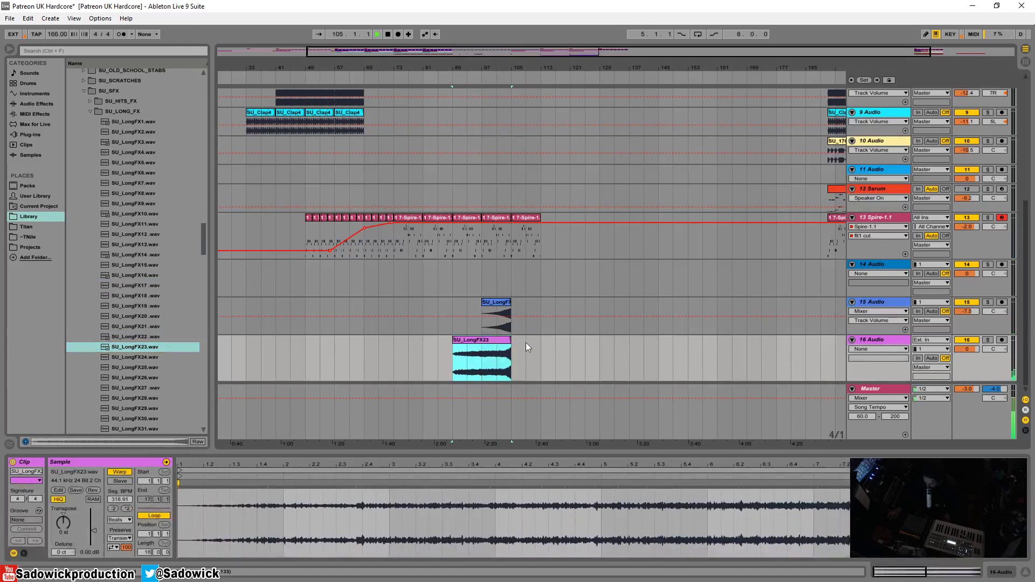
Set the SU_LongFX23 clip's warp mode to Tones while soloed and lower the volume of 16 Audio to -12.7 dB
{"action": "left_click_drag", "start_coordinate": [967, 349], "coordinate": [967, 363]}
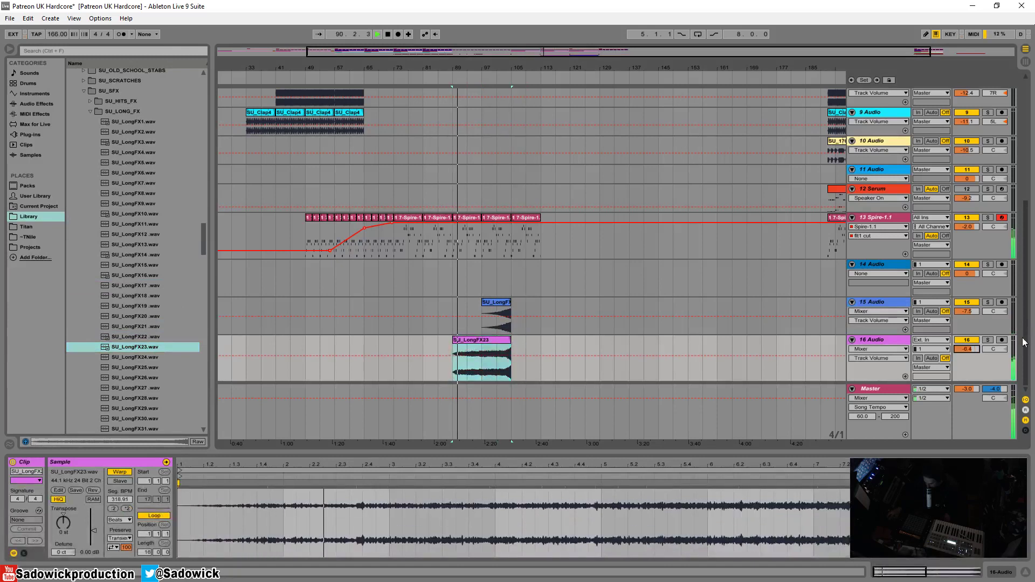
{"action": "left_click", "coordinate": [988, 339]}
{"action": "left_click", "coordinate": [120, 520]}
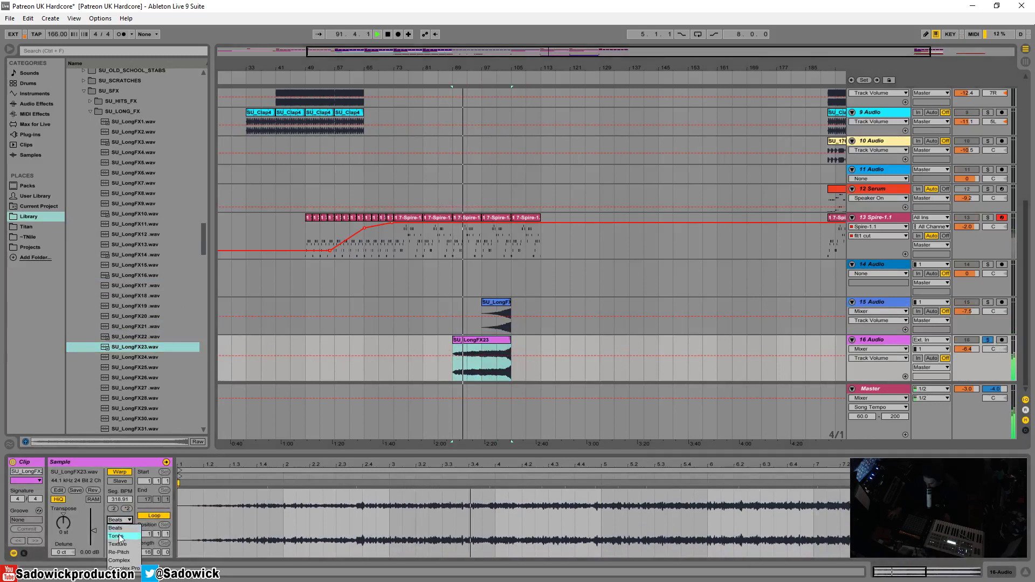
{"action": "left_click", "coordinate": [117, 536]}
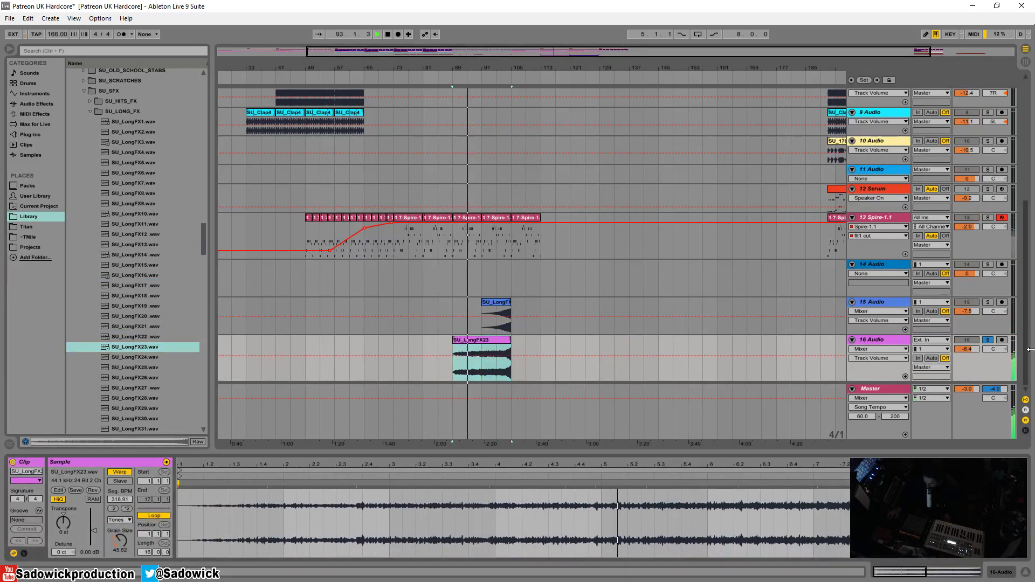
{"action": "left_click", "coordinate": [988, 339]}
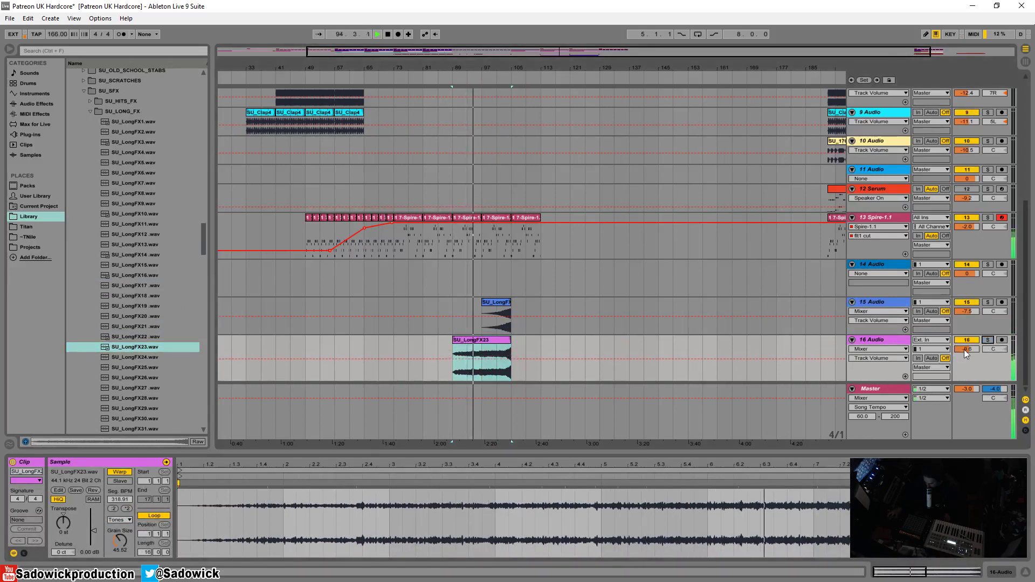
{"action": "left_click_drag", "start_coordinate": [967, 349], "coordinate": [974, 356]}
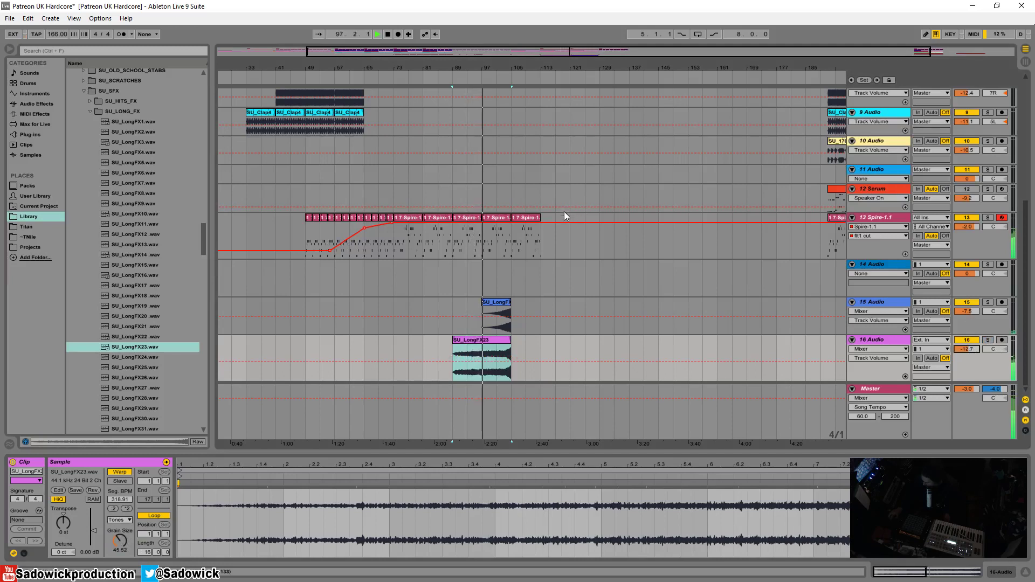
{"action": "scroll", "coordinate": [565, 173], "scroll_direction": "up", "scroll_amount": 5}
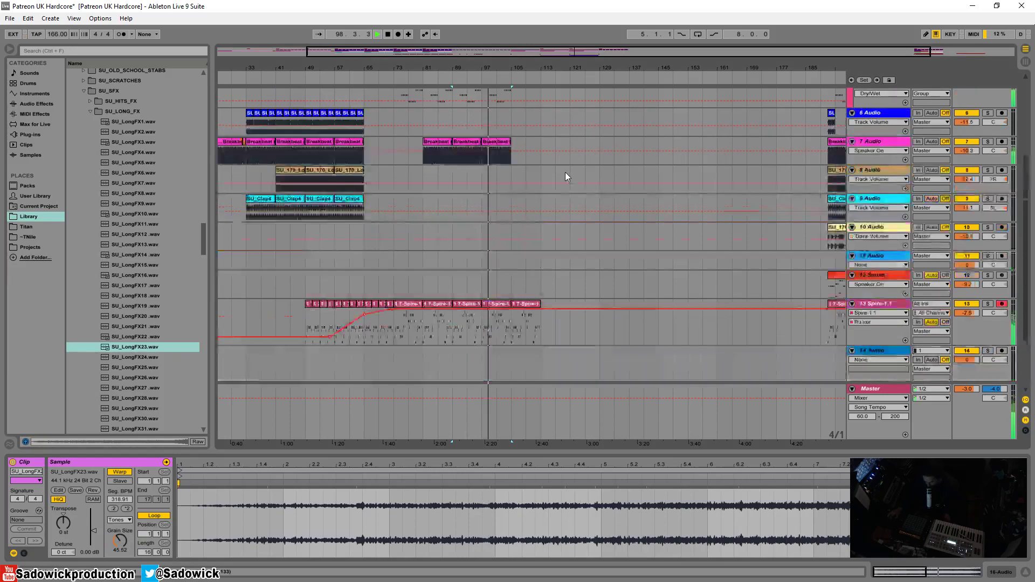
Solo and audition the endings of the SU_LongFX23 and SU_LongFX10 risers in turn, just before bar 105
{"action": "left_click_drag", "start_coordinate": [512, 68], "coordinate": [519, 160]}
{"action": "scroll", "coordinate": [520, 160], "scroll_direction": "down", "scroll_amount": 5}
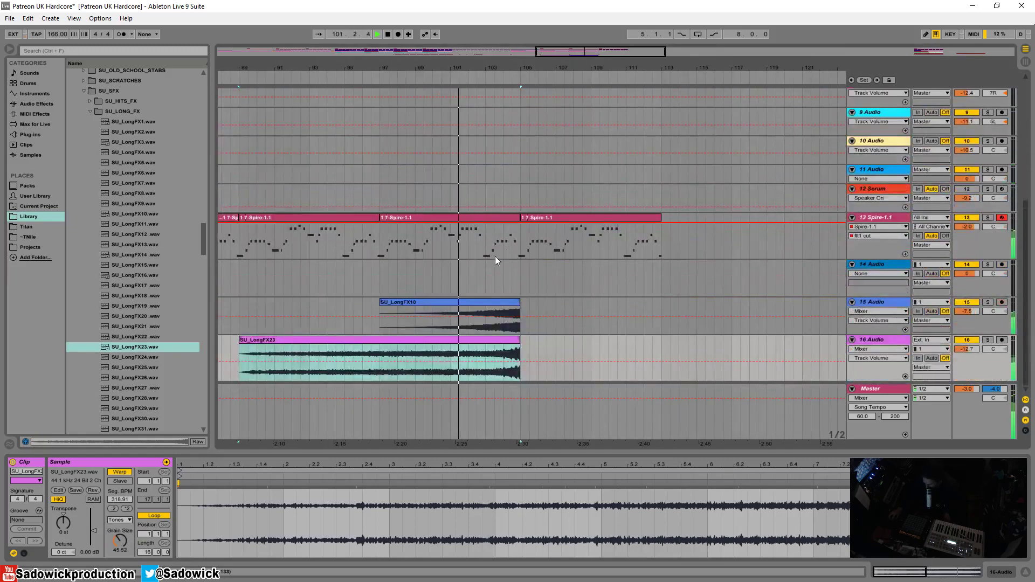
{"action": "left_click_drag", "start_coordinate": [486, 70], "coordinate": [419, 102]}
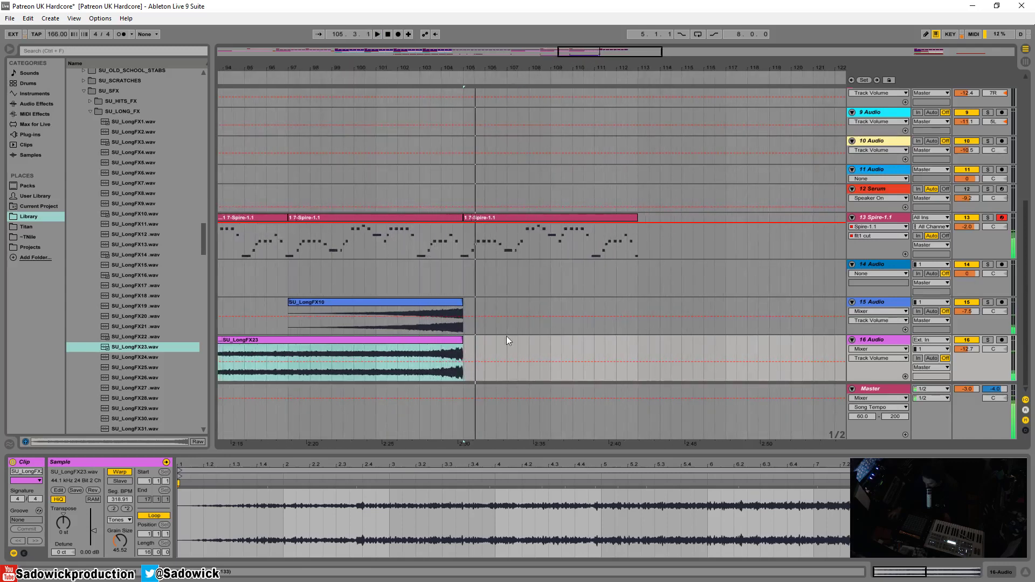
{"action": "left_click", "coordinate": [397, 351]}
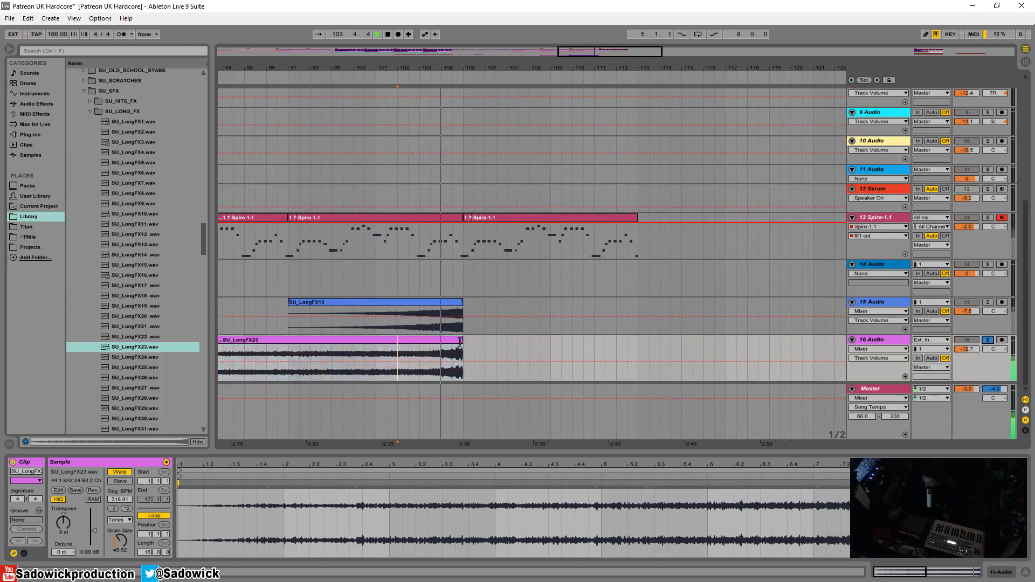
{"action": "key", "text": "space"}
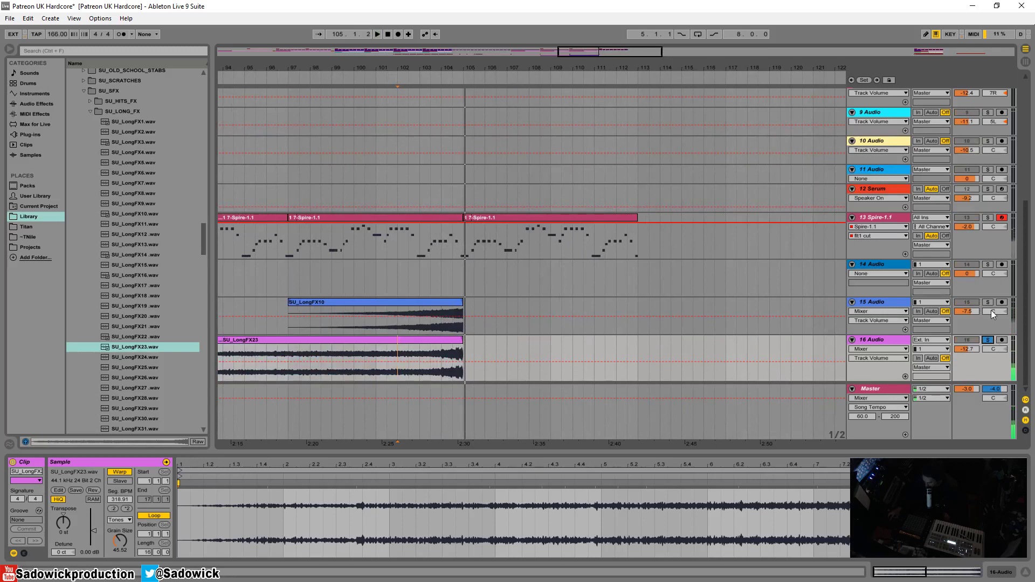
{"action": "left_click", "coordinate": [422, 325]}
{"action": "key", "text": "space"}
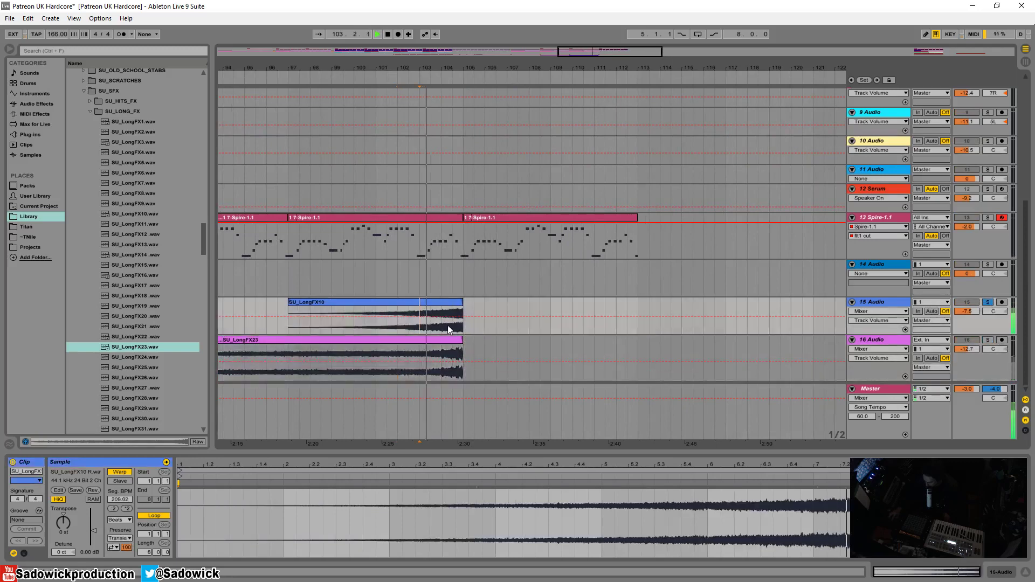
Shorten the SU_LongFX10 clip to span bars 98 to 105, check it in playback and unsolo 15 Audio
{"action": "key", "text": "space"}
{"action": "mouse_move", "coordinate": [462, 302]}
{"action": "left_mouse_down"}
{"action": "mouse_move", "coordinate": [441, 303]}
{"action": "mouse_move", "coordinate": [450, 306]}
{"action": "left_mouse_up"}
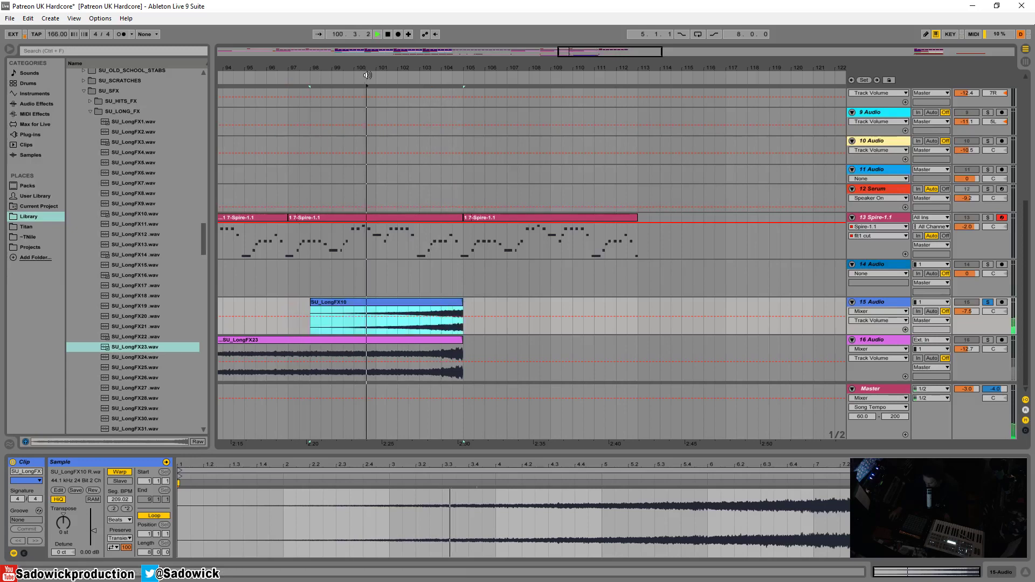
{"action": "left_click_drag", "start_coordinate": [383, 69], "coordinate": [383, 16]}
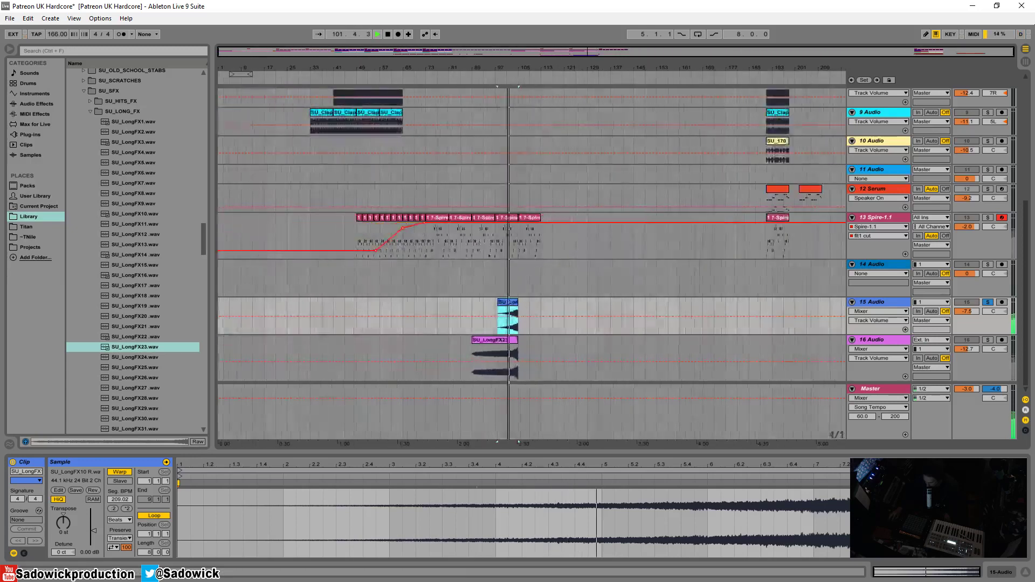
{"action": "left_click_drag", "start_coordinate": [988, 260], "coordinate": [989, 241]}
{"action": "left_click", "coordinate": [987, 285]}
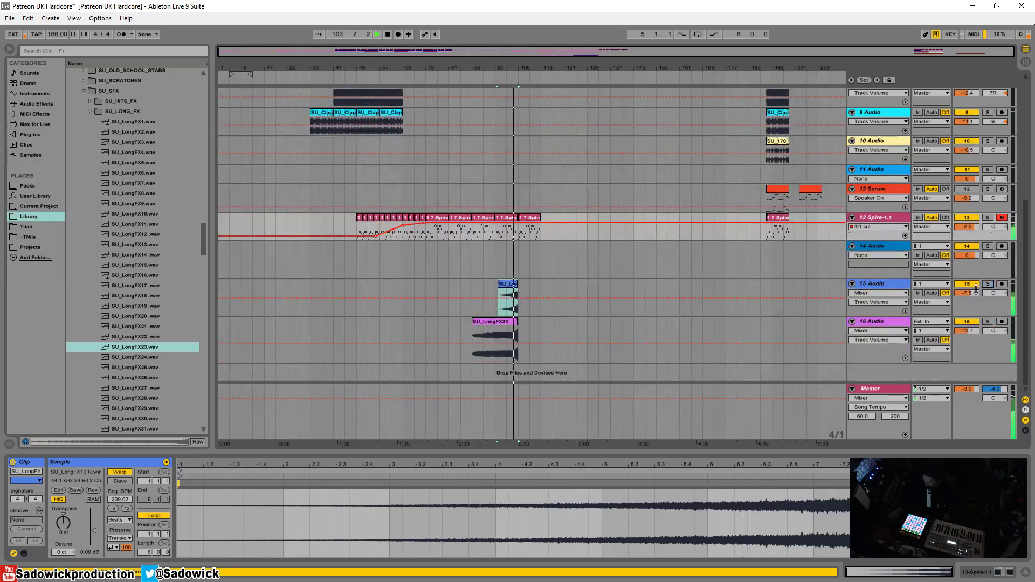
Group the two riser tracks, 15 Audio and 16 Audio
{"action": "scroll", "coordinate": [685, 248], "scroll_direction": "up", "scroll_amount": 3}
{"action": "scroll", "coordinate": [688, 249], "scroll_direction": "down", "scroll_amount": 2}
{"action": "left_click", "coordinate": [894, 304]}
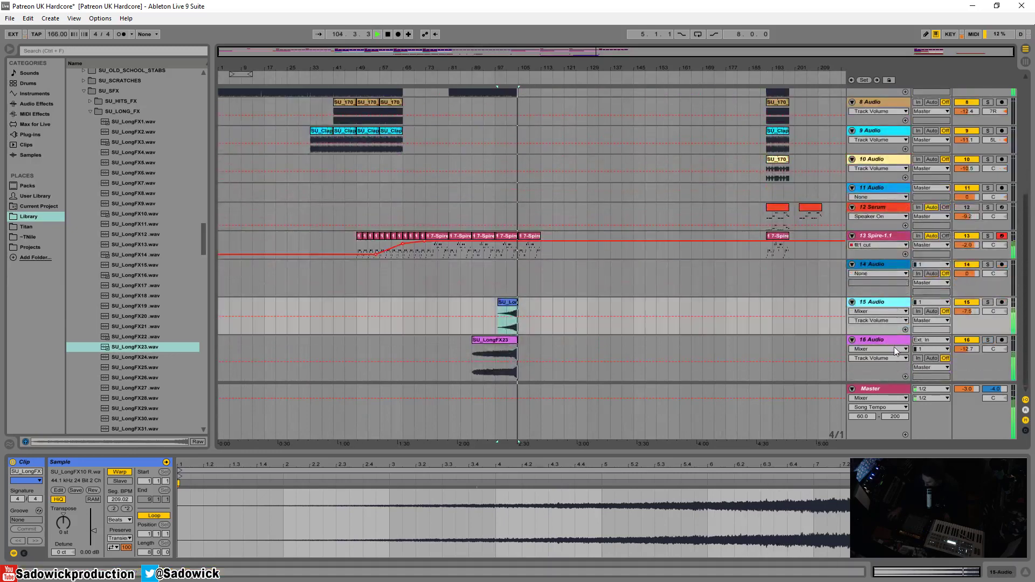
{"action": "left_click", "coordinate": [882, 341], "text": "shift"}
{"action": "right_click", "coordinate": [882, 341]}
{"action": "left_click", "coordinate": [916, 422]}
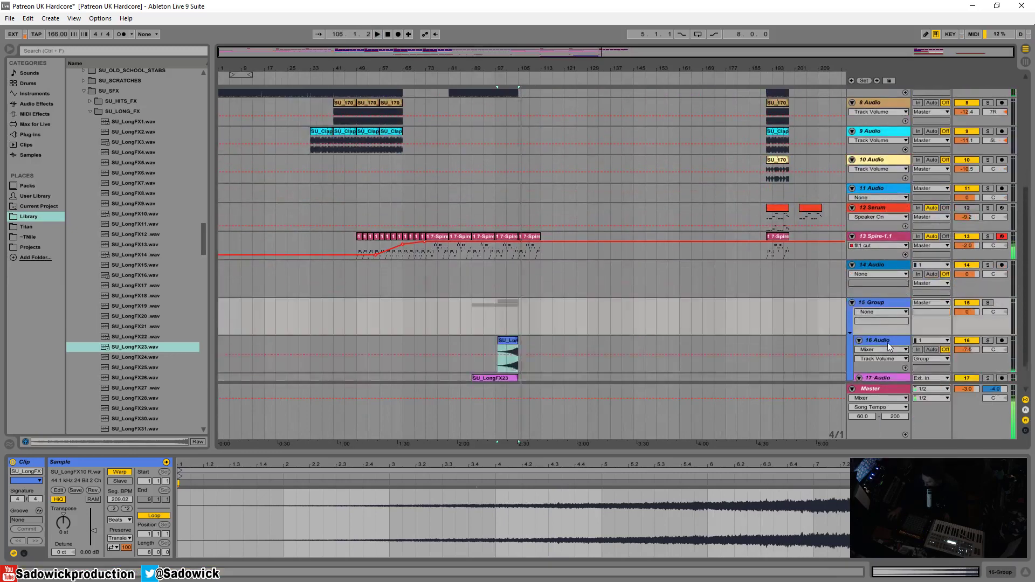
Insert FabFilter Pro-R on 15 Group with a Space of 3.59 s and close its window
{"action": "left_click", "coordinate": [885, 306]}
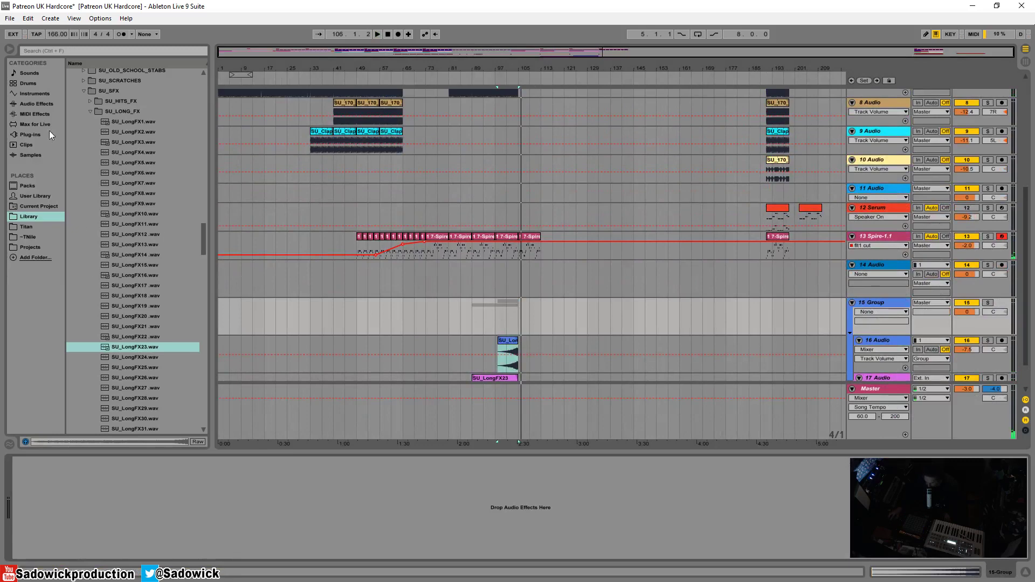
{"action": "left_click", "coordinate": [29, 135]}
{"action": "scroll", "coordinate": [116, 291], "scroll_direction": "down", "scroll_amount": 2}
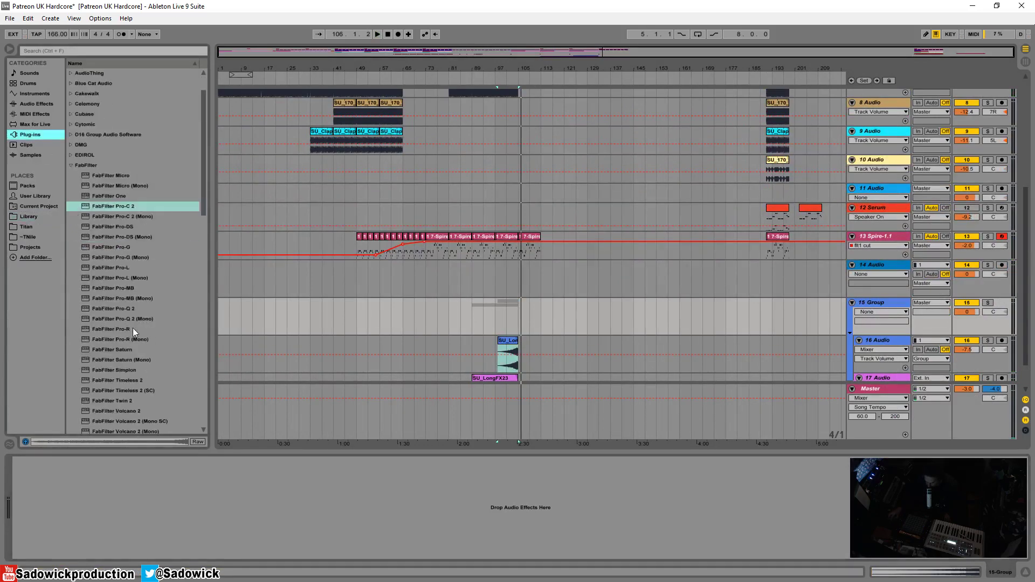
{"action": "left_click", "coordinate": [119, 329]}
{"action": "key", "text": "space"}
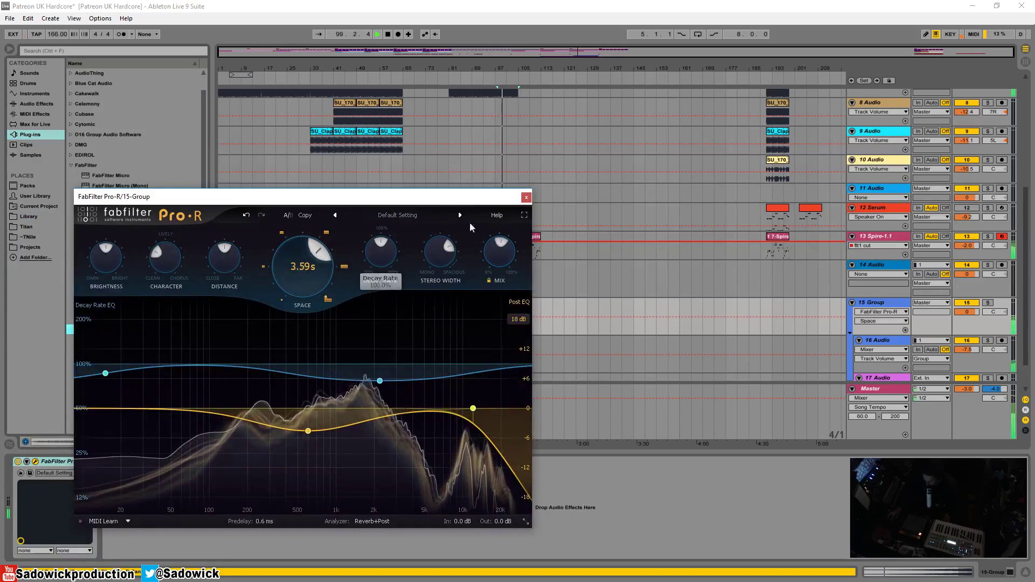
{"action": "left_click", "coordinate": [526, 198]}
{"action": "left_click", "coordinate": [527, 198]}
Add a Compressor with a -21.3 dB threshold to 15 Group and lower the group's volume to -5.0 dB
{"action": "left_click", "coordinate": [34, 103]}
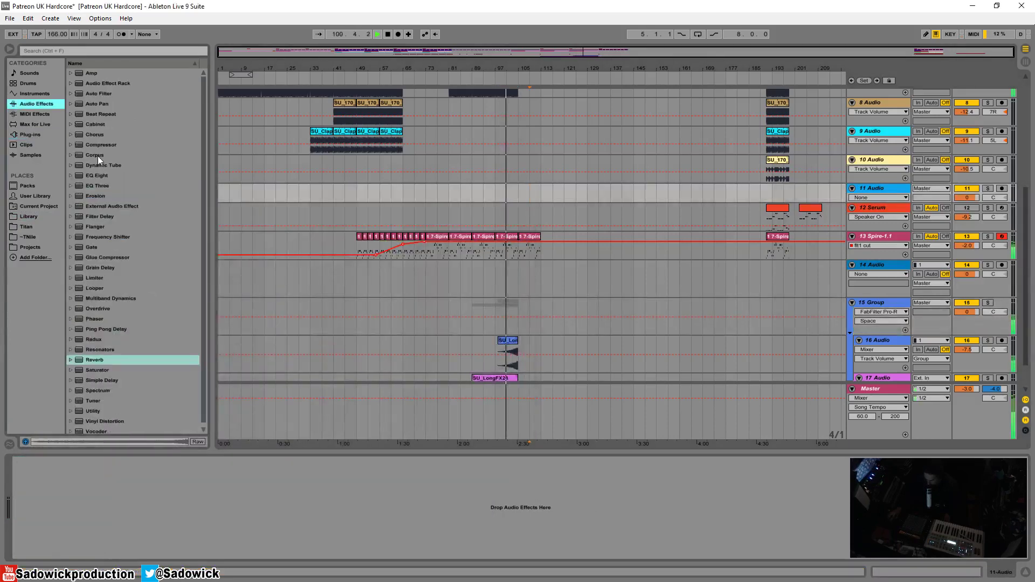
{"action": "left_click_drag", "start_coordinate": [100, 145], "coordinate": [205, 496]}
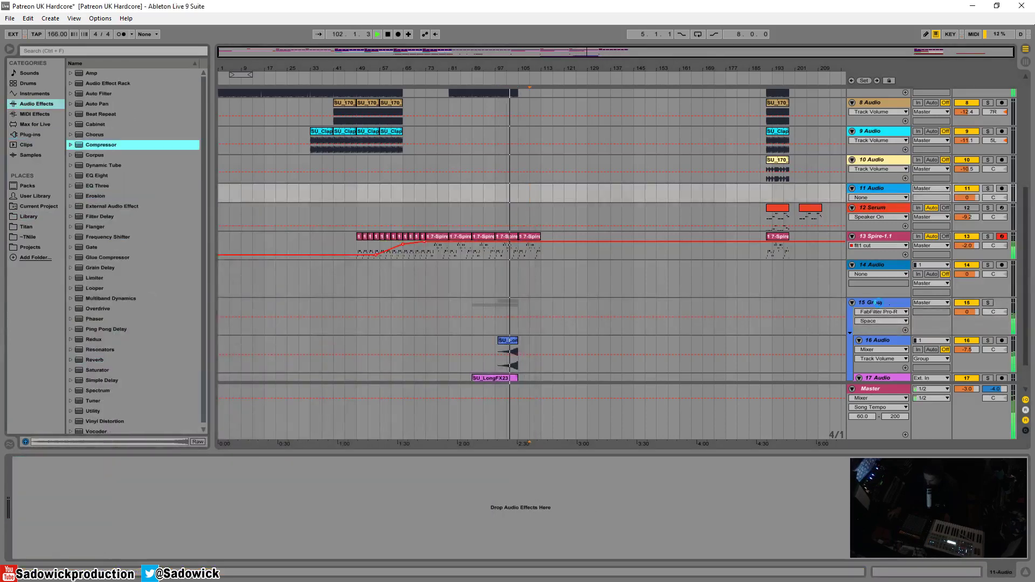
{"action": "left_click_drag", "start_coordinate": [890, 302], "coordinate": [890, 302]}
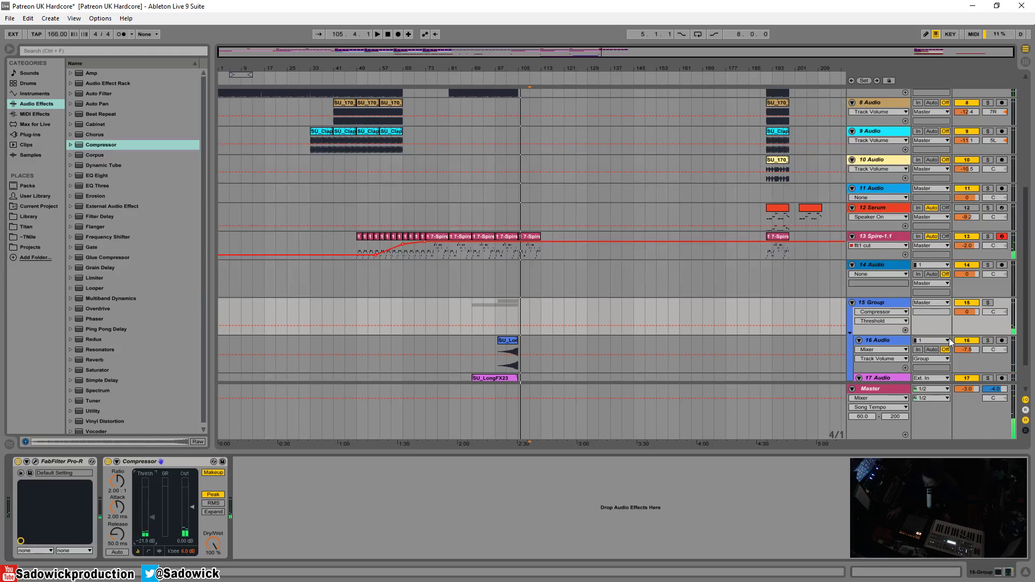
{"action": "left_click_drag", "start_coordinate": [972, 314], "coordinate": [972, 323]}
{"action": "key", "text": "space"}
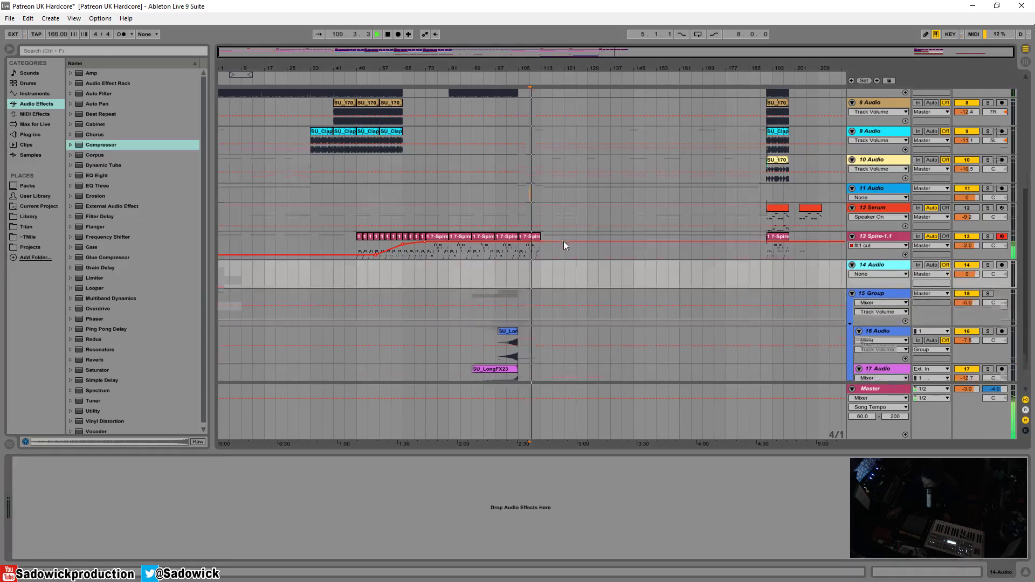
Duplicate the kick, Serum and bass clips of bars 105 to 113 so they repeat over bars 113 to 121
{"action": "scroll", "coordinate": [564, 241], "scroll_direction": "up", "scroll_amount": 5}
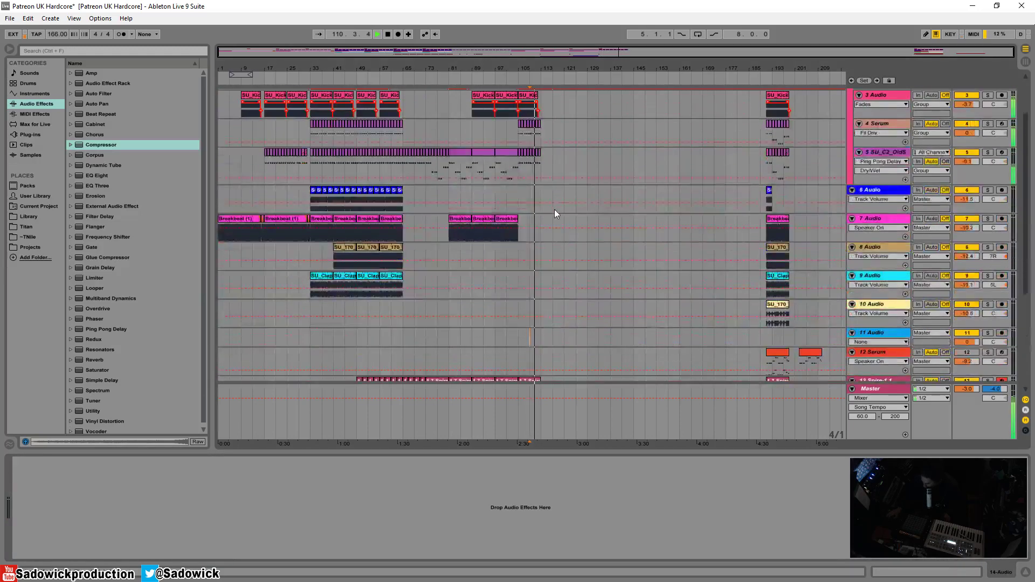
{"action": "left_click_drag", "start_coordinate": [537, 55], "coordinate": [448, 132]}
{"action": "key", "text": "space"}
{"action": "key", "text": "ctrl+d"}
{"action": "left_click_drag", "start_coordinate": [459, 60], "coordinate": [442, 190]}
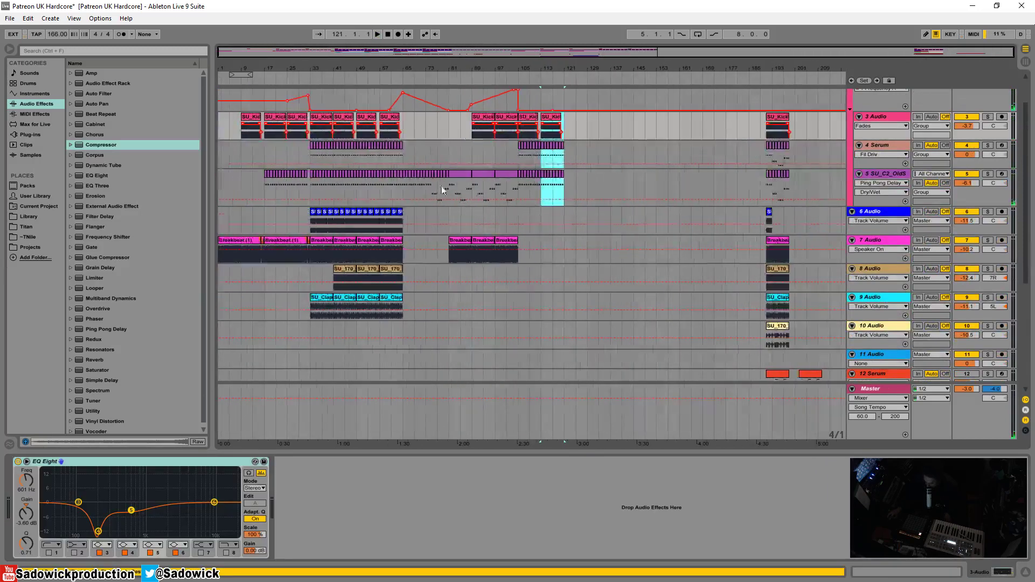
Copy an eight-bar SU_Clap4 clip on 9 Audio to bar 113 and play it back
{"action": "left_click", "coordinate": [399, 299]}
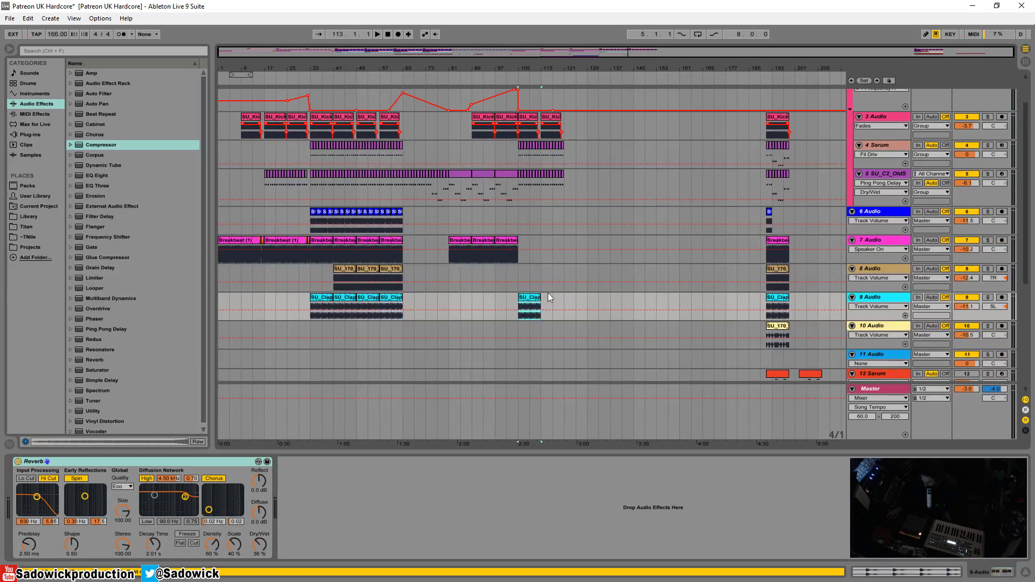
{"action": "left_click_drag", "start_coordinate": [558, 303], "coordinate": [560, 303]}
{"action": "key", "text": "space"}
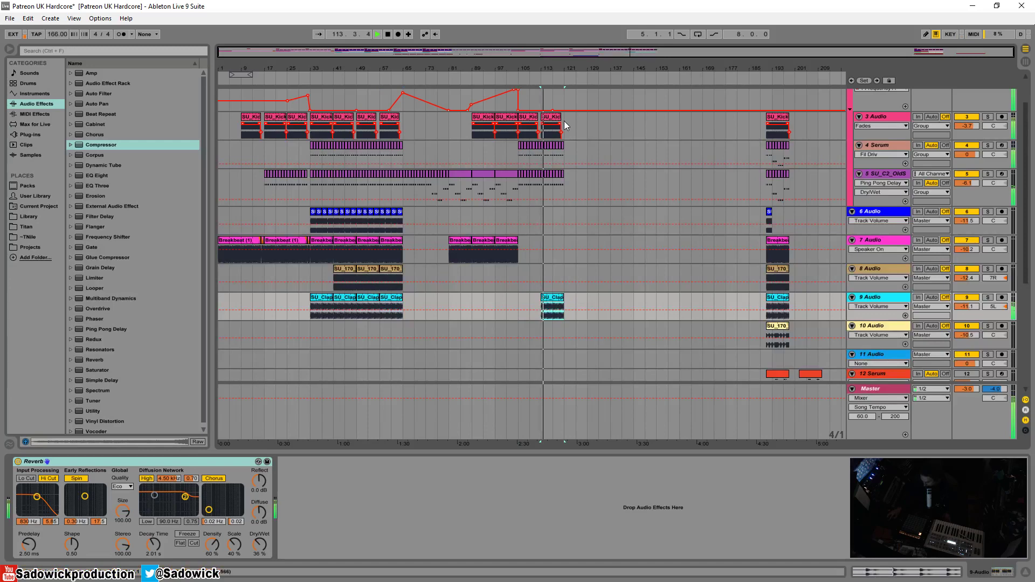
{"action": "key", "text": "space"}
Duplicate the last Spire clip on 13 Spire-1.1 until the part reaches bar 145
{"action": "left_click_drag", "start_coordinate": [564, 125], "coordinate": [543, 203]}
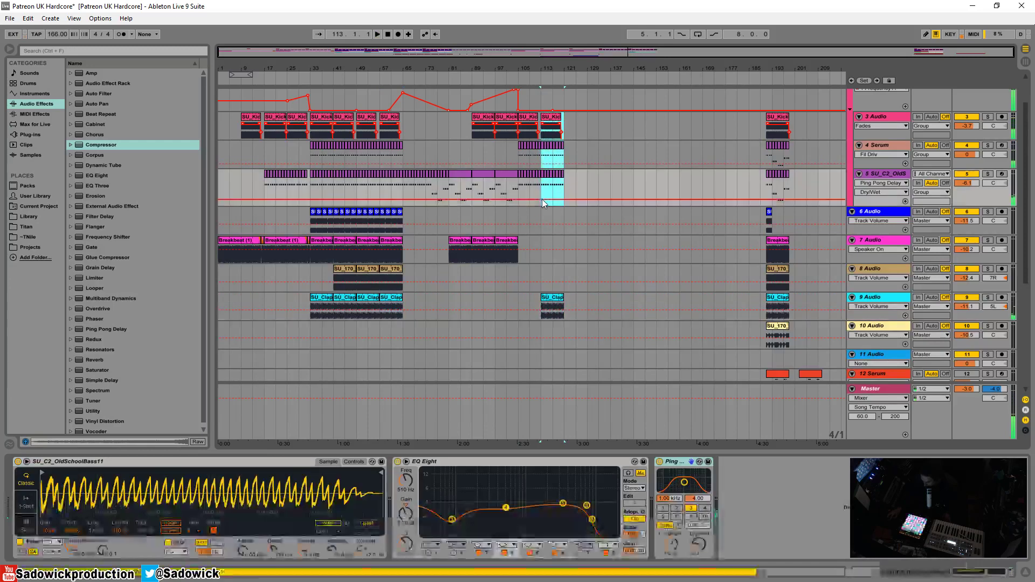
{"action": "scroll", "coordinate": [542, 199], "scroll_direction": "down", "scroll_amount": 5}
{"action": "left_click", "coordinate": [536, 210]}
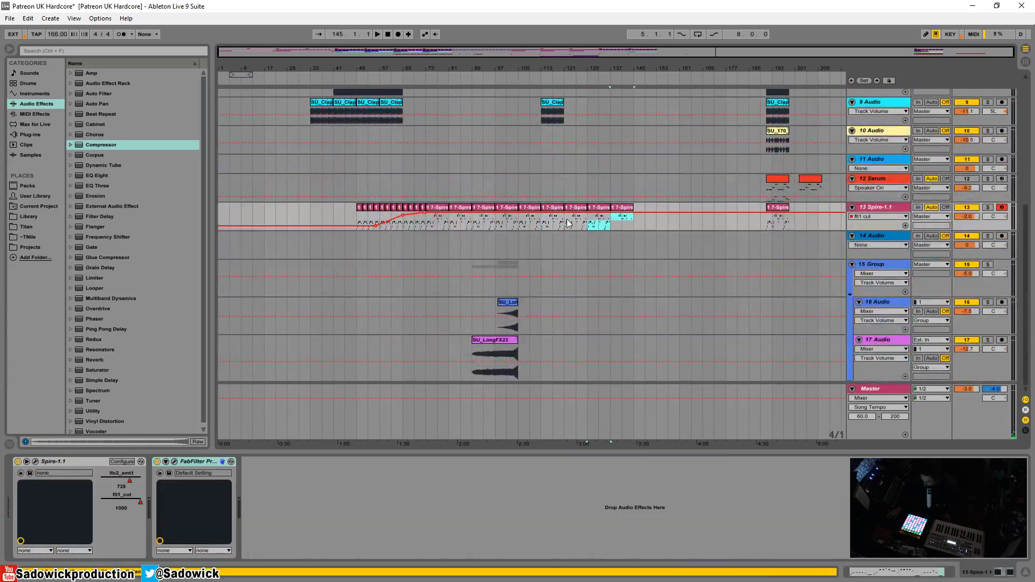
{"action": "scroll", "coordinate": [568, 221], "scroll_direction": "up", "scroll_amount": 6}
{"action": "key", "text": "space"}
Play from bar 113 and copy eight bars of stab clips on 6 Audio to bar 121
{"action": "left_click", "coordinate": [544, 139]}
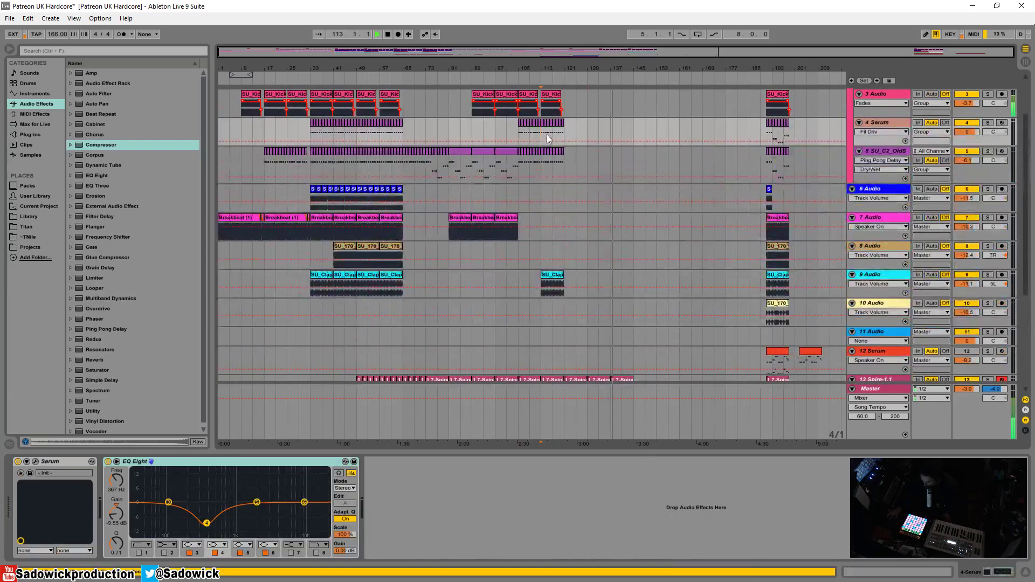
{"action": "scroll", "coordinate": [582, 148], "scroll_direction": "up", "scroll_amount": 3}
{"action": "left_click_drag", "start_coordinate": [551, 52], "coordinate": [550, 46]}
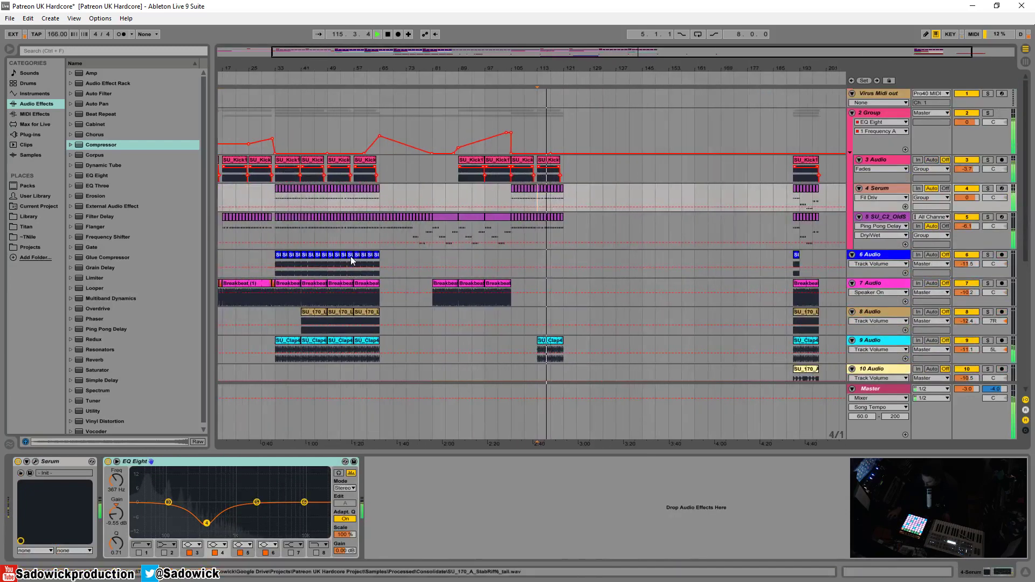
{"action": "left_click", "coordinate": [370, 264]}
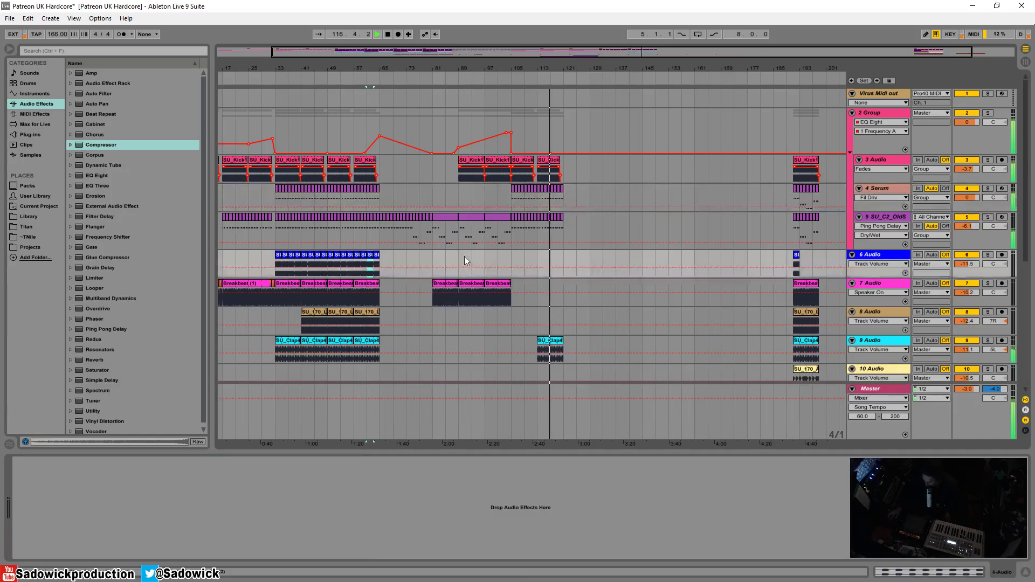
{"action": "left_click", "coordinate": [564, 260]}
{"action": "key", "text": "ctrl+v"}
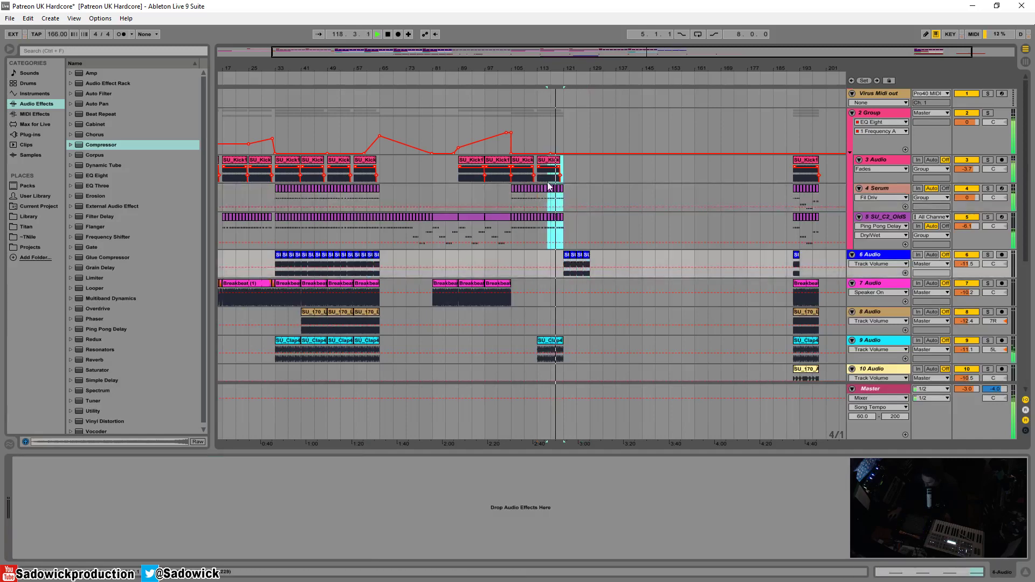
Duplicate the kick, Serum, bass and SU_Clap4 clips of bars 113 to 121 so they repeat from bar 121
{"action": "left_click_drag", "start_coordinate": [548, 183], "coordinate": [539, 180]}
{"action": "key", "text": "ctrl+d"}
{"action": "scroll", "coordinate": [541, 216], "scroll_direction": "down", "scroll_amount": 2}
{"action": "left_click", "coordinate": [555, 278]}
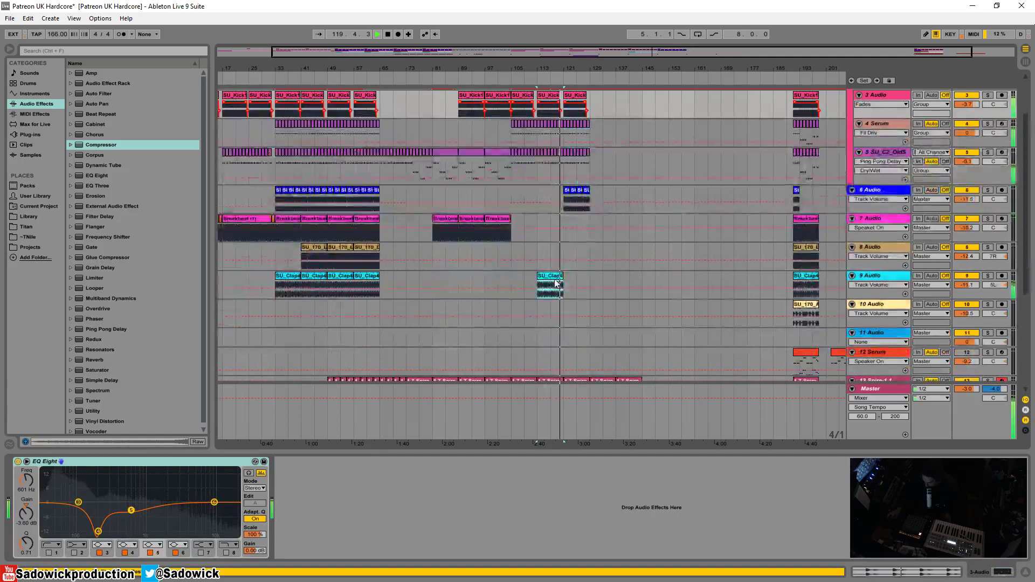
{"action": "key", "text": "ctrl+d"}
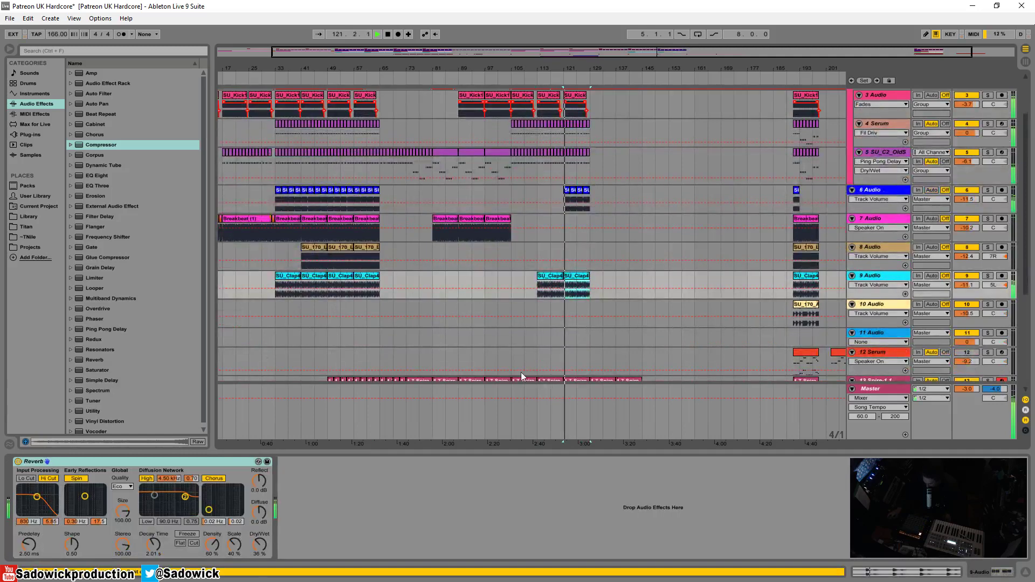
Stop playback and delete the copied stab clips on 6 Audio at bars 121 to 129
{"action": "scroll", "coordinate": [521, 372], "scroll_direction": "down", "scroll_amount": 1}
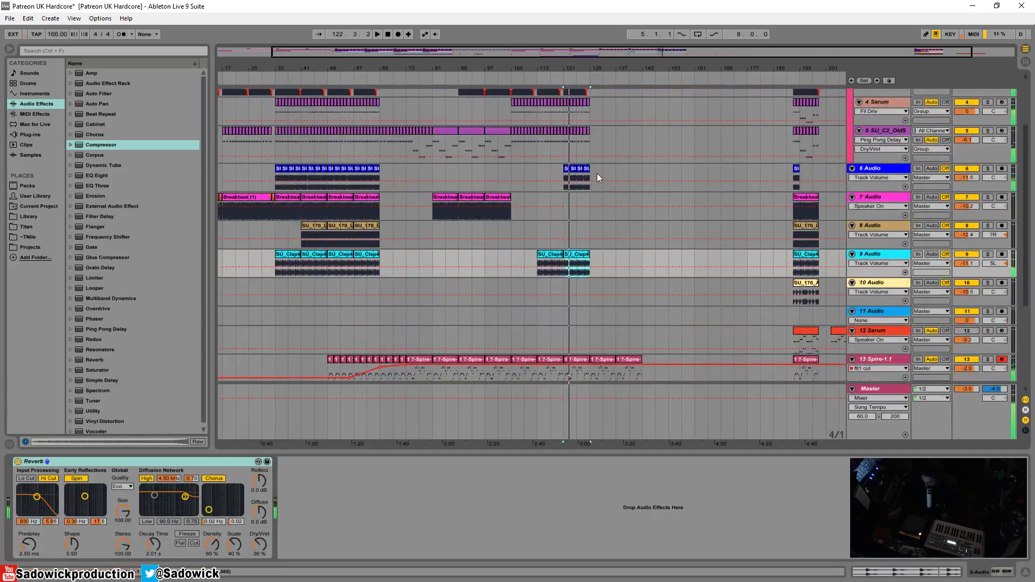
{"action": "key", "text": "space"}
{"action": "left_click_drag", "start_coordinate": [599, 179], "coordinate": [563, 181]}
{"action": "key", "text": "Delete"}
Copy the last SU_170_Loop8 clip on 8 Audio to bar 121 and play from there
{"action": "left_click", "coordinate": [366, 229]}
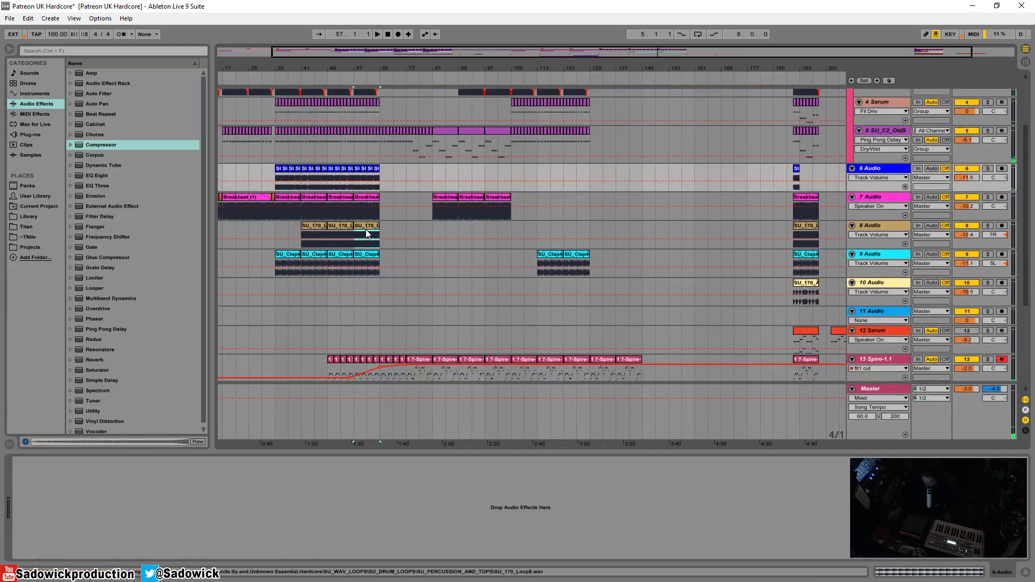
{"action": "key", "text": "ctrl+c"}
{"action": "left_click", "coordinate": [565, 231]}
{"action": "key", "text": "ctrl+v"}
{"action": "key", "text": "space"}
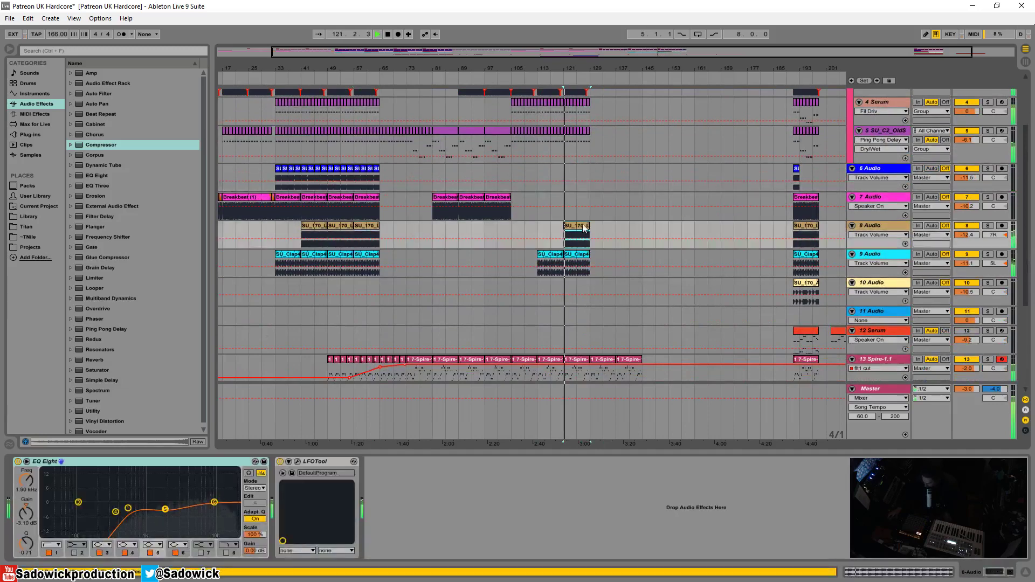
Automate the EQ Eight's 1 Frequency A on 2 Group to rise from bar 119 to a peak at bar 121, then drop back
{"action": "scroll", "coordinate": [561, 169], "scroll_direction": "up", "scroll_amount": 4}
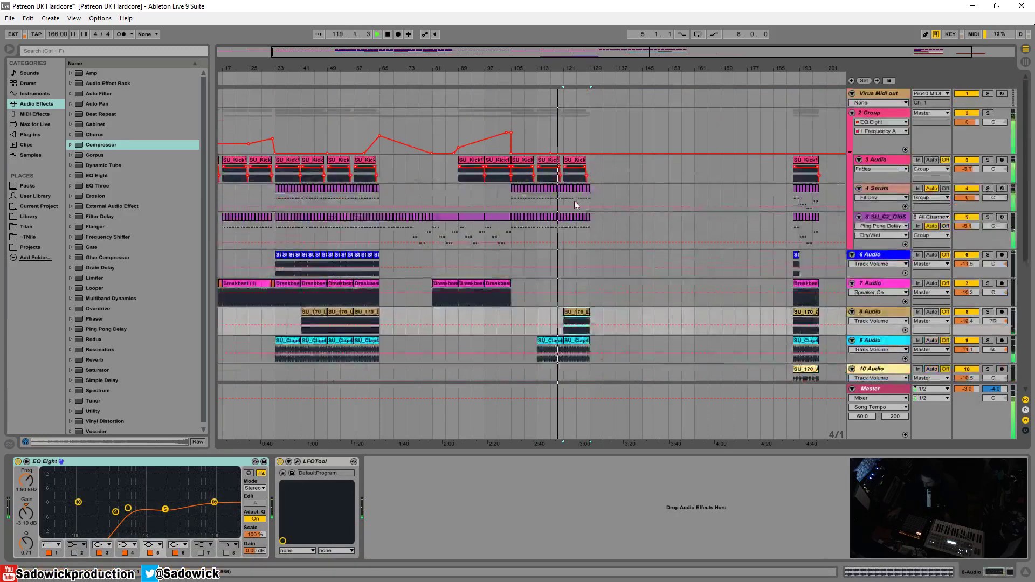
{"action": "left_click_drag", "start_coordinate": [568, 69], "coordinate": [554, 137]}
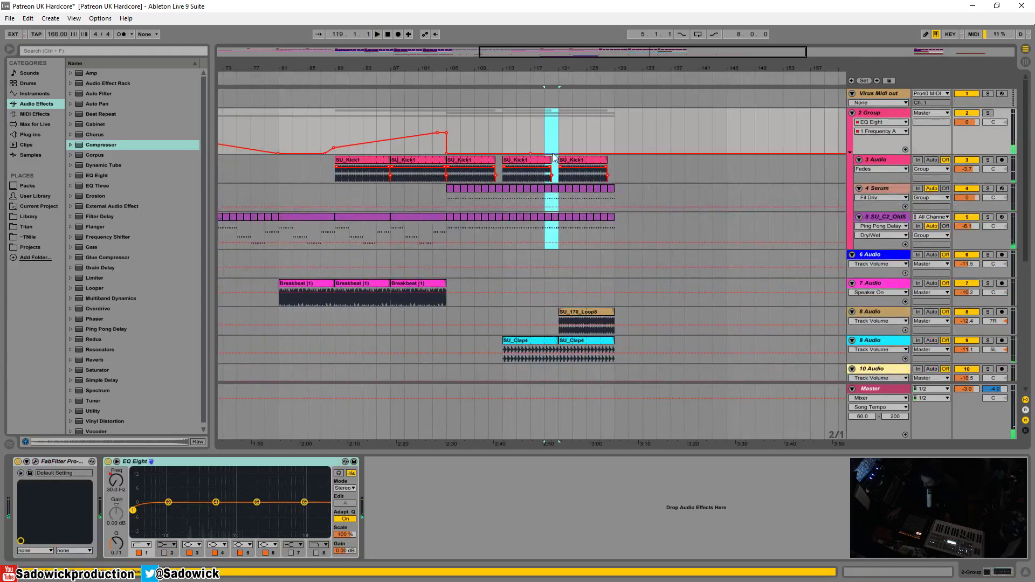
{"action": "left_click", "coordinate": [544, 138]}
{"action": "key", "text": "space"}
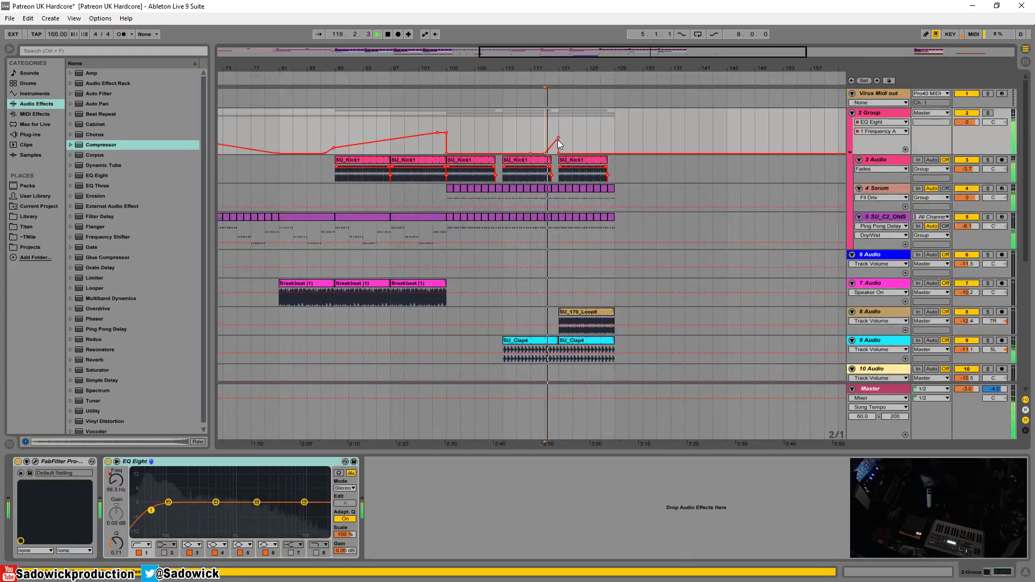
{"action": "left_click_drag", "start_coordinate": [559, 137], "coordinate": [558, 130]}
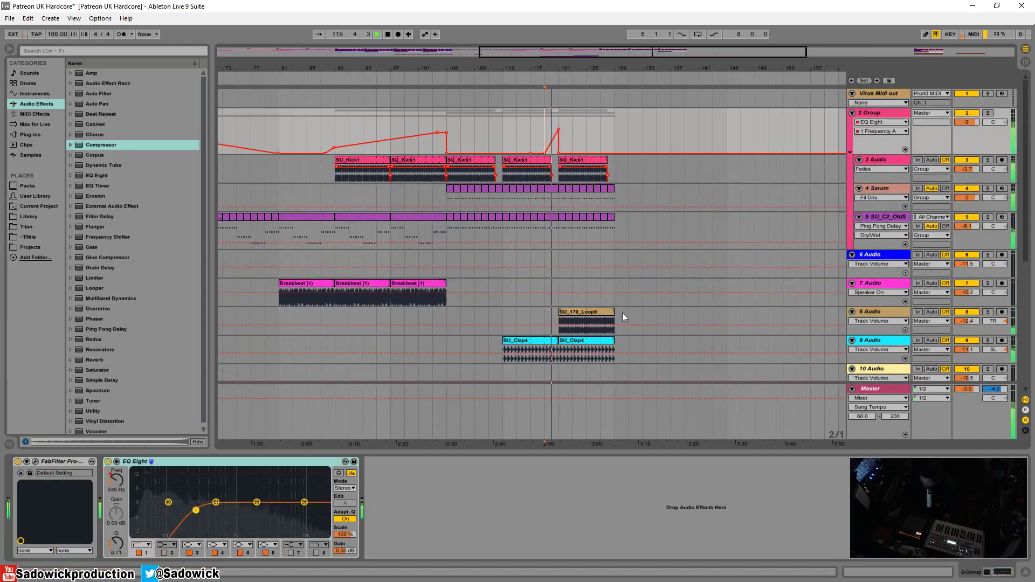
{"action": "scroll", "coordinate": [623, 313], "scroll_direction": "down", "scroll_amount": 5}
{"action": "scroll", "coordinate": [626, 290], "scroll_direction": "down", "scroll_amount": 2}
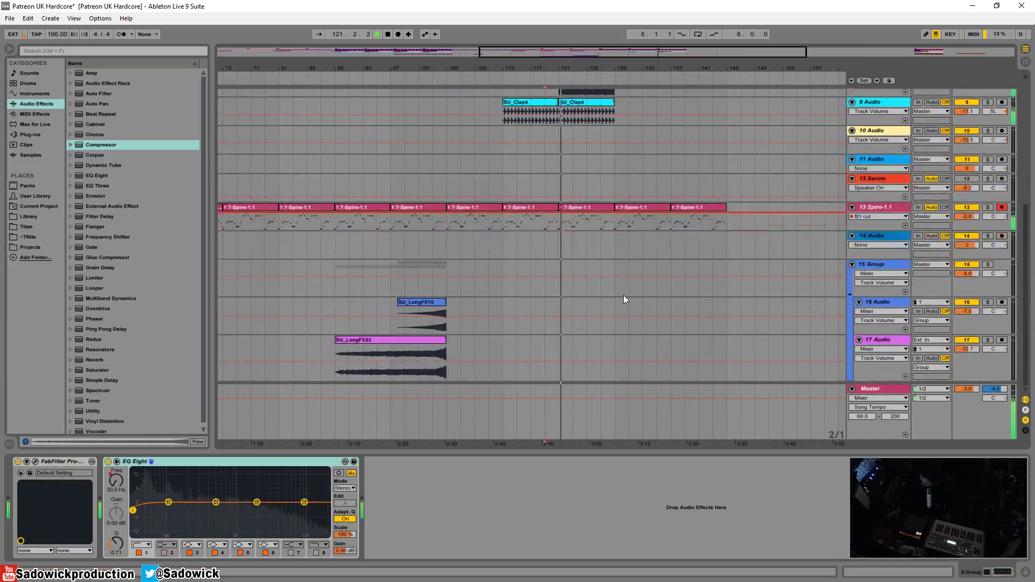
{"action": "scroll", "coordinate": [623, 296], "scroll_direction": "up", "scroll_amount": 5}
{"action": "scroll", "coordinate": [647, 317], "scroll_direction": "up", "scroll_amount": 2}
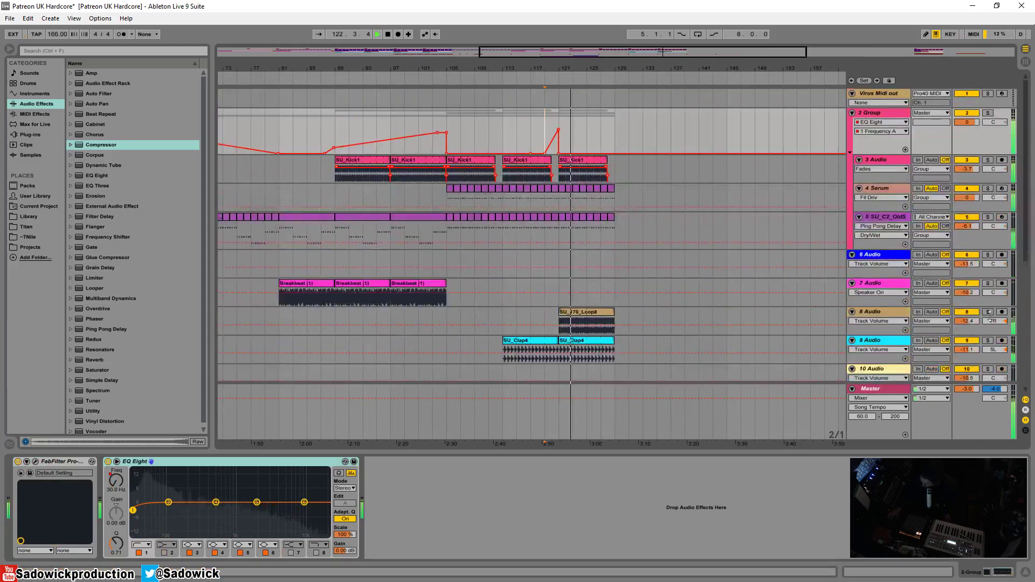
Copy a breakbeat clip to bar 129 on track 7, and duplicate the last kick, Serum and bass clips to start at bar 129
{"action": "left_click_drag", "start_coordinate": [539, 49], "coordinate": [540, 12]}
{"action": "left_click", "coordinate": [389, 284]}
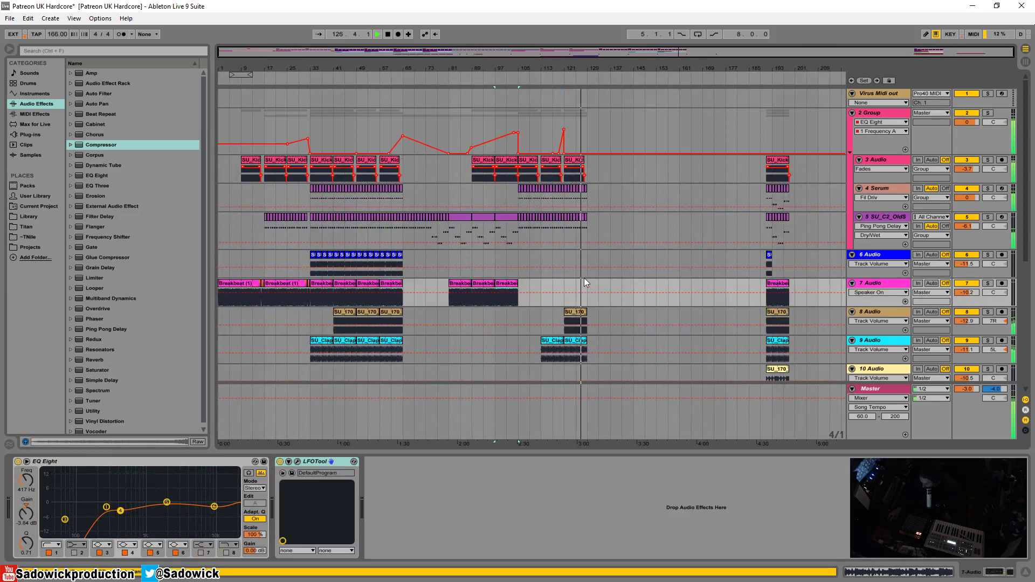
{"action": "left_click_drag", "start_coordinate": [587, 286], "coordinate": [567, 168]}
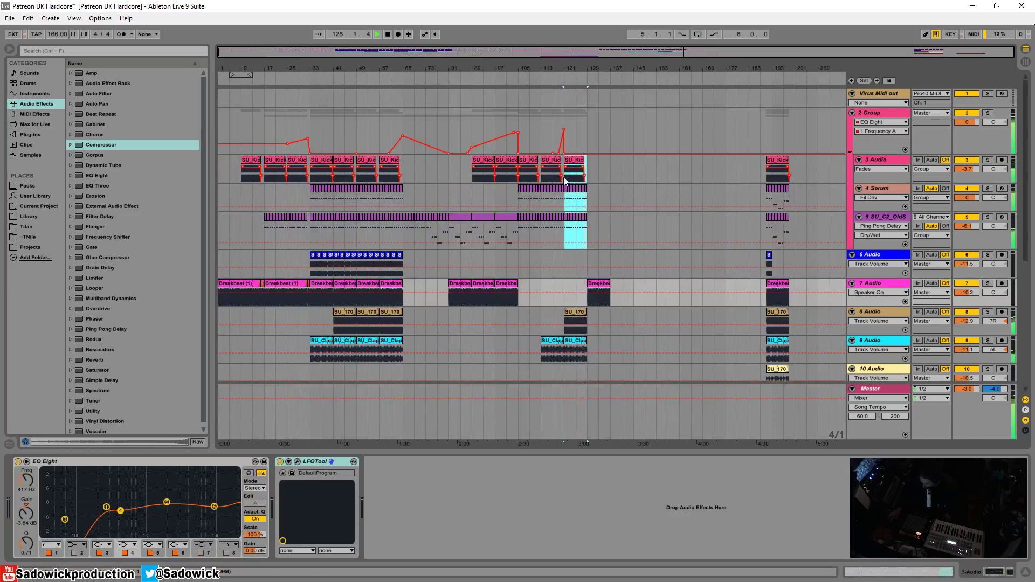
{"action": "key", "text": "ctrl+d"}
{"action": "key", "text": "ctrl+z"}
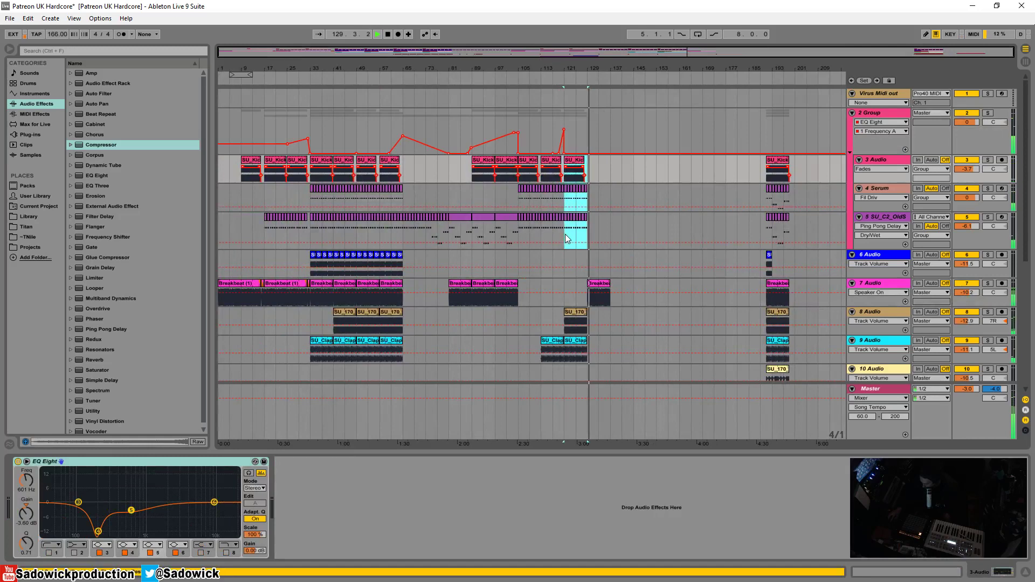
{"action": "key", "text": "ctrl+d"}
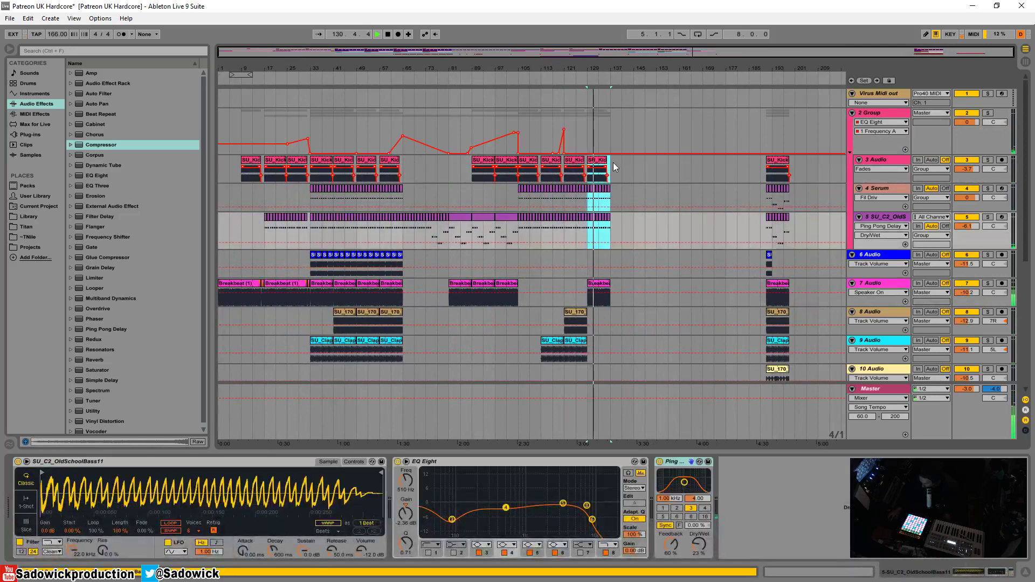
Duplicate the last clap clip on track 9 and the last loop clip on track 8 to bar 129
{"action": "scroll", "coordinate": [602, 297], "scroll_direction": "down", "scroll_amount": 3}
{"action": "left_click", "coordinate": [579, 169]}
{"action": "key", "text": "ctrl+d"}
{"action": "key", "text": "space"}
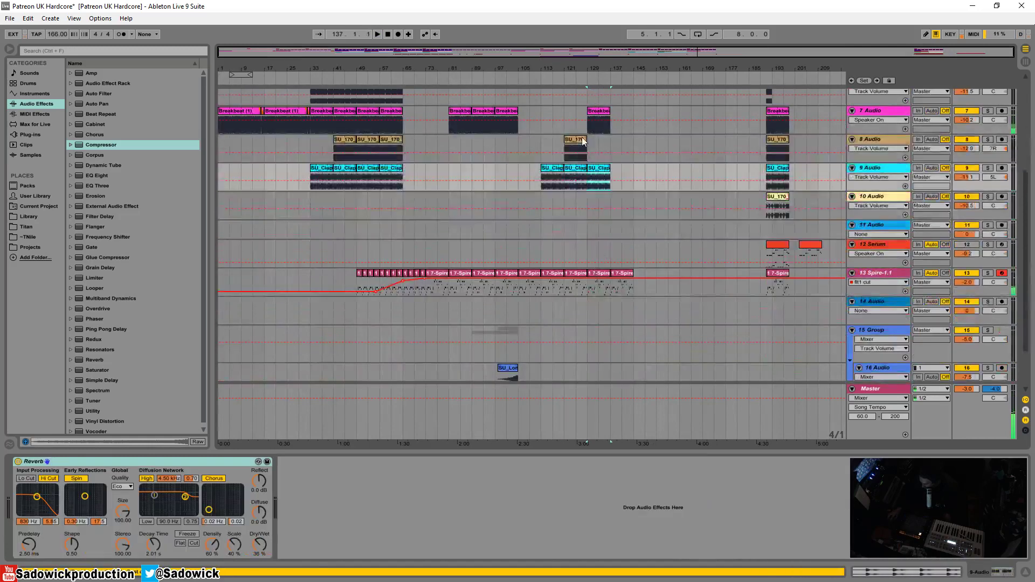
{"action": "left_click", "coordinate": [581, 139]}
{"action": "key", "text": "ctrl+d"}
{"action": "scroll", "coordinate": [601, 188], "scroll_direction": "up", "scroll_amount": 2}
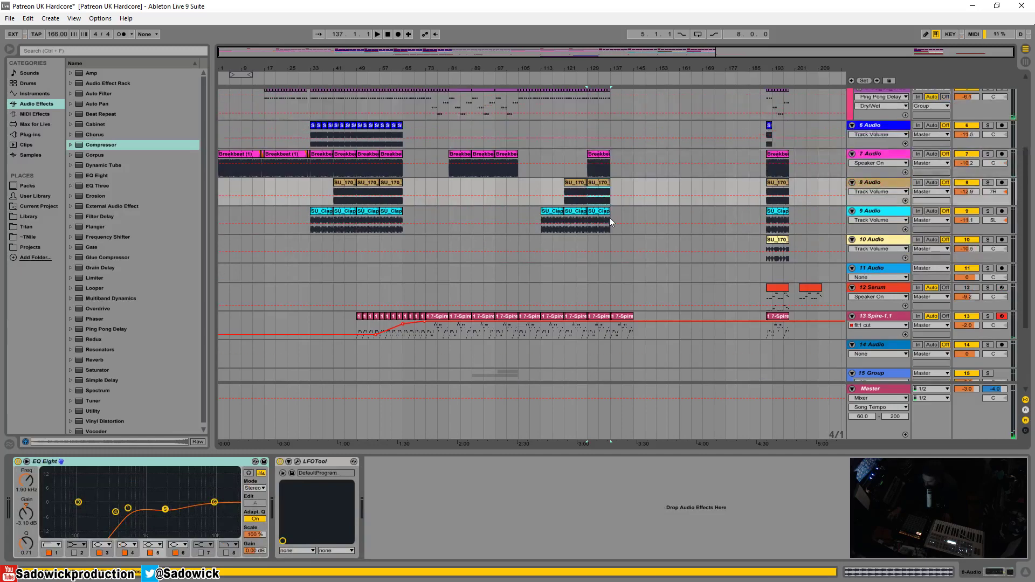
Duplicate the breakbeat, loop and clap clips of the section starting at bar 129 to bar 137
{"action": "key", "text": "space"}
{"action": "left_click_drag", "start_coordinate": [611, 221], "coordinate": [590, 141]}
{"action": "key", "text": "ctrl+d"}
Solo track 12 Serum, play its clip at bar 191 and raise Serum's oscillator A octave to +1
{"action": "scroll", "coordinate": [593, 144], "scroll_direction": "down", "scroll_amount": 4}
{"action": "key", "text": "space"}
{"action": "left_click", "coordinate": [778, 199]}
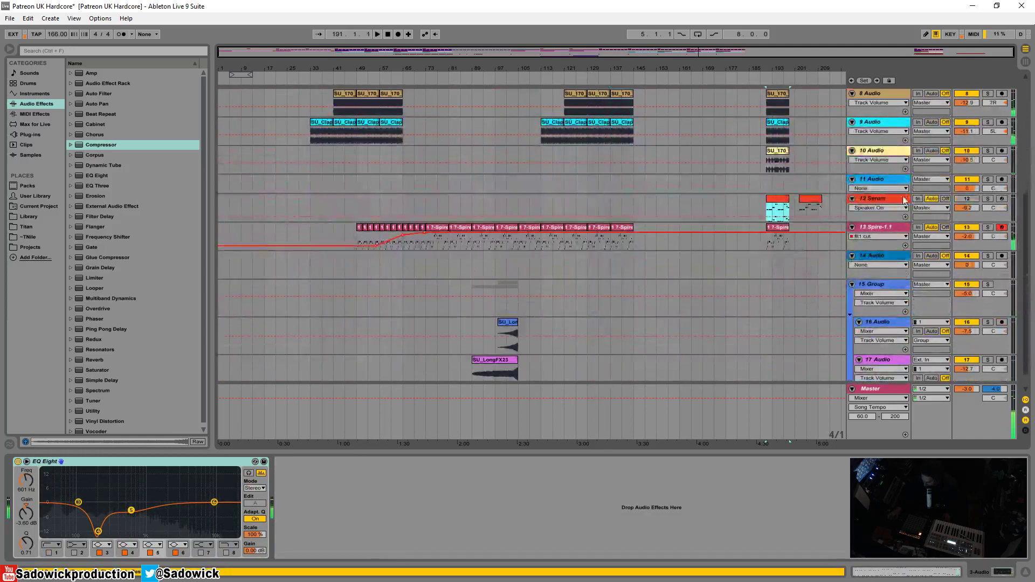
{"action": "left_click", "coordinate": [906, 199]}
{"action": "left_click", "coordinate": [988, 198]}
{"action": "key", "text": "space"}
{"action": "left_click_drag", "start_coordinate": [989, 222], "coordinate": [989, 246]}
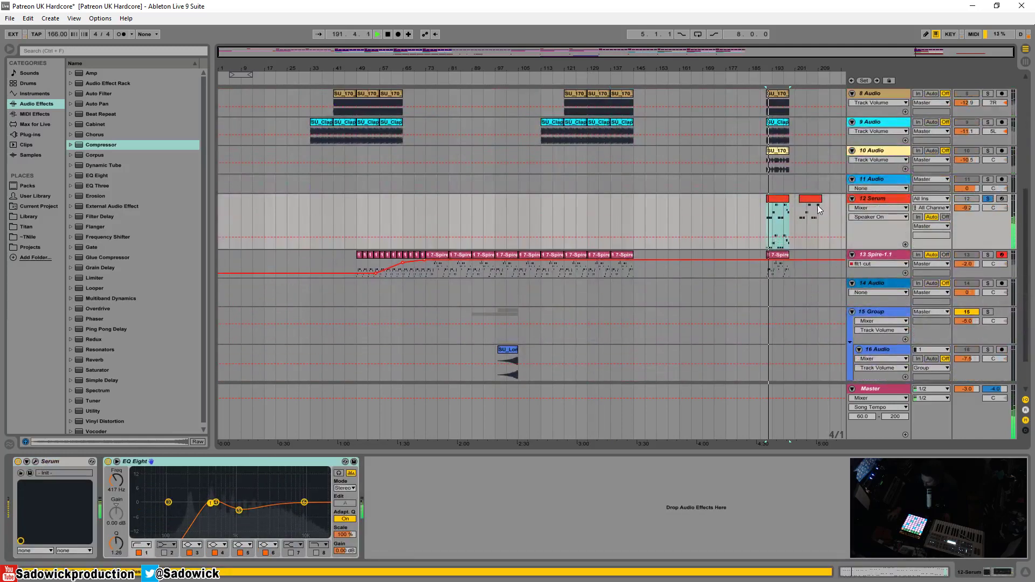
{"action": "left_click", "coordinate": [35, 462]}
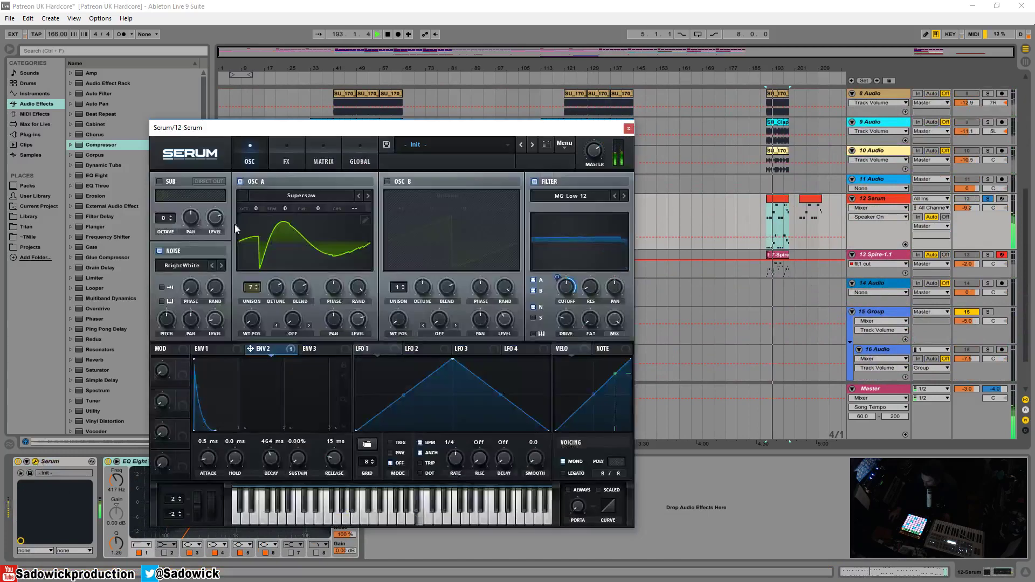
{"action": "left_click", "coordinate": [629, 128]}
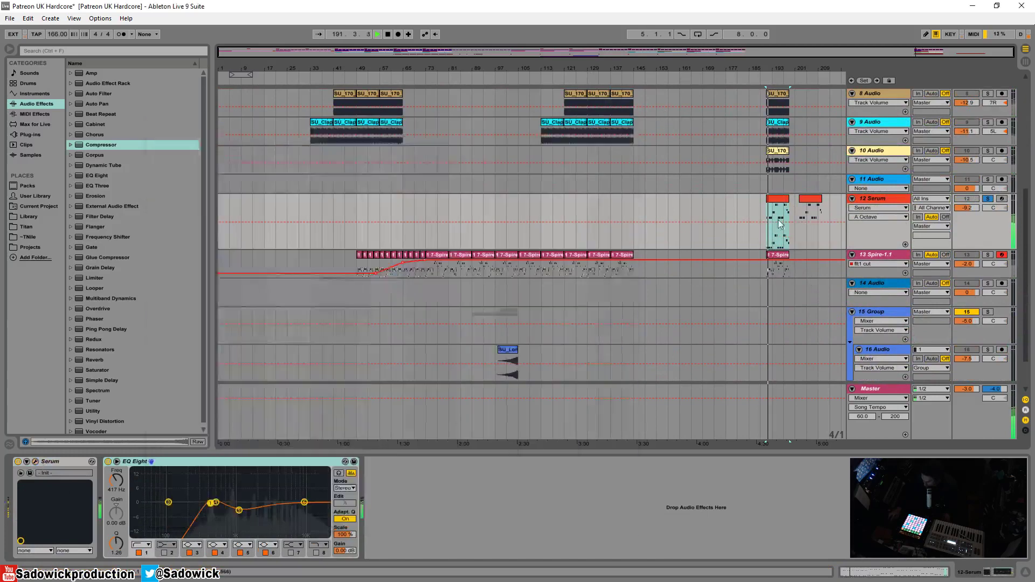
Move the Serum clip from bar 191 to bar 137, unsolo the track and set its volume to -13.3 dB
{"action": "left_click_drag", "start_coordinate": [779, 202], "coordinate": [622, 203]}
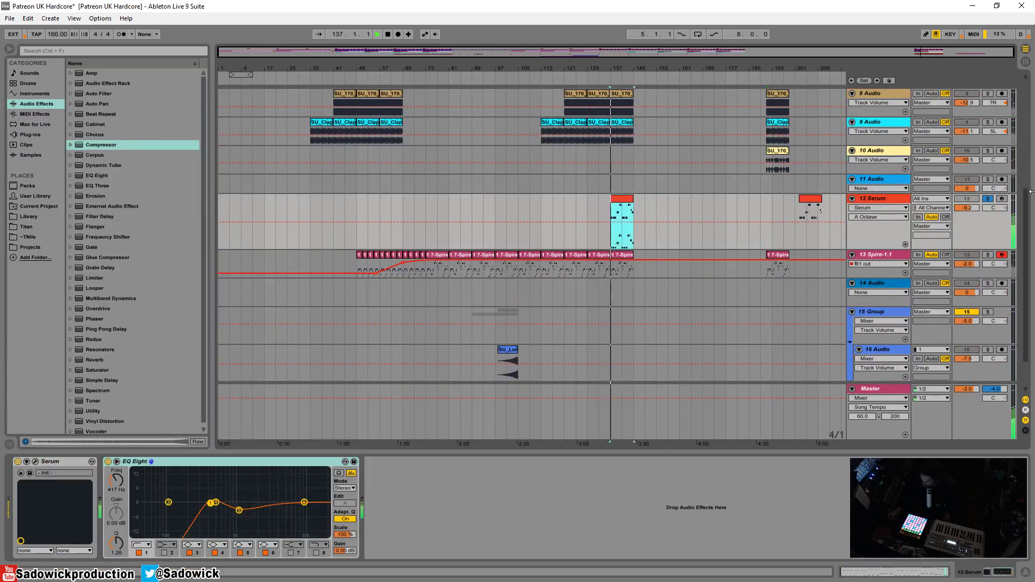
{"action": "left_click", "coordinate": [988, 198]}
{"action": "mouse_move", "coordinate": [969, 209]}
{"action": "left_mouse_down"}
{"action": "mouse_move", "coordinate": [969, 219]}
{"action": "mouse_move", "coordinate": [970, 209]}
{"action": "left_mouse_up"}
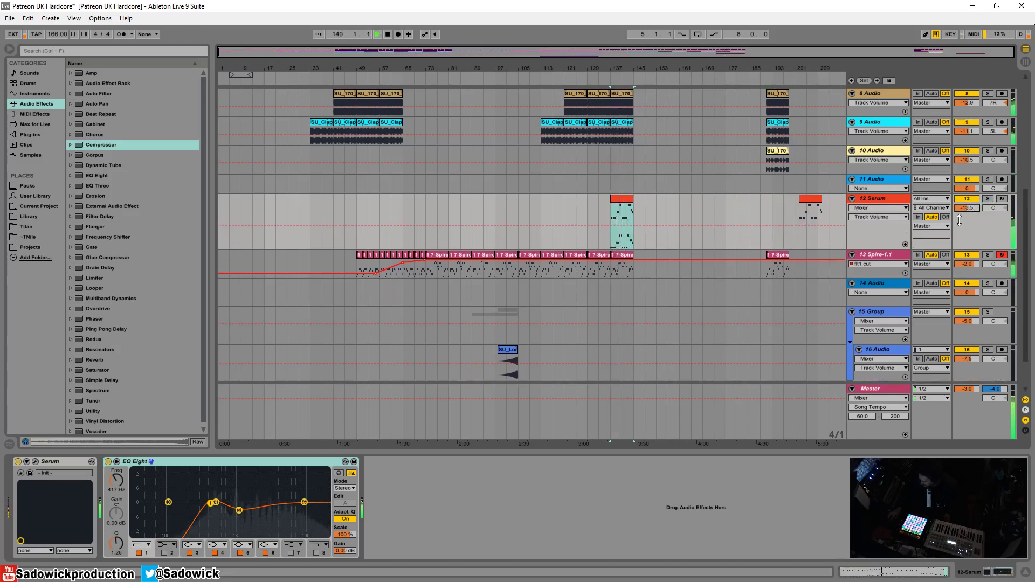
Replace the Serum clip at bar 137 with a copy of the Spire clip from the track below
{"action": "left_click", "coordinate": [626, 258]}
{"action": "left_click", "coordinate": [609, 225]}
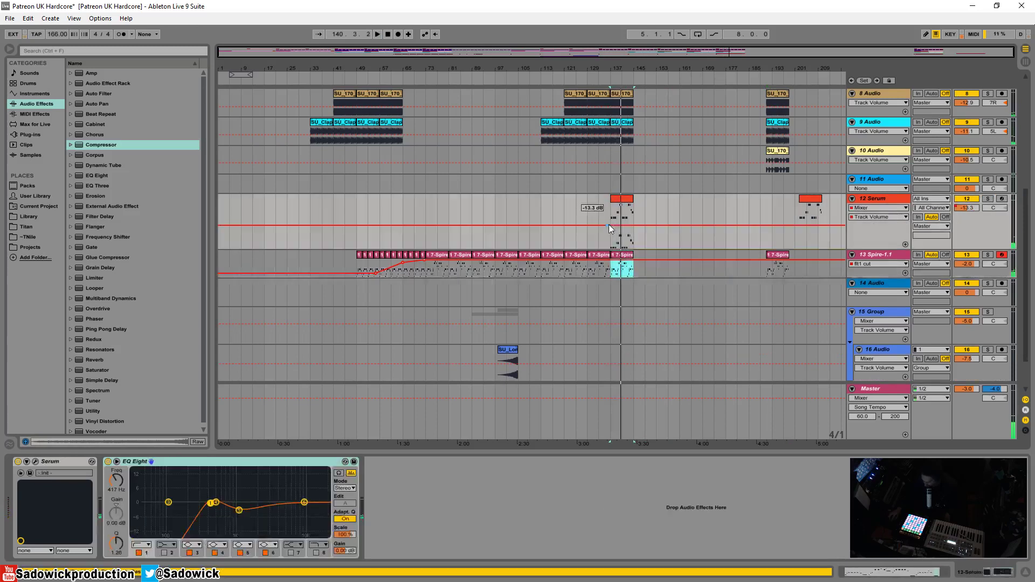
{"action": "left_click", "coordinate": [613, 215]}
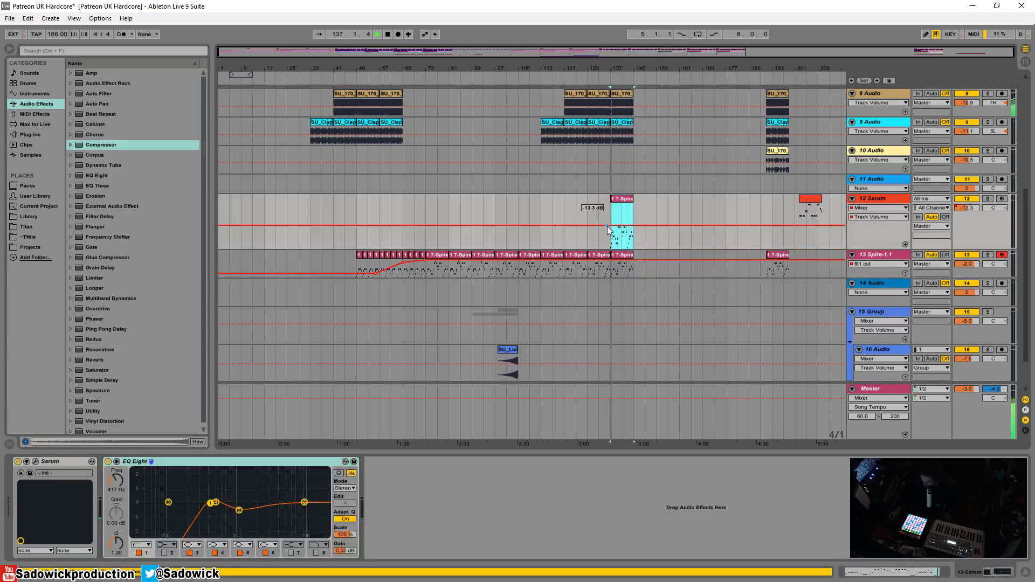
Play the copied Serum clip soloed, set the track's volume to -9.4 dB and unsolo it
{"action": "key", "text": "space"}
{"action": "left_click", "coordinate": [988, 199]}
{"action": "mouse_move", "coordinate": [969, 209]}
{"action": "left_mouse_down"}
{"action": "mouse_move", "coordinate": [973, 201]}
{"action": "mouse_move", "coordinate": [968, 212]}
{"action": "left_mouse_up"}
{"action": "left_click", "coordinate": [989, 198]}
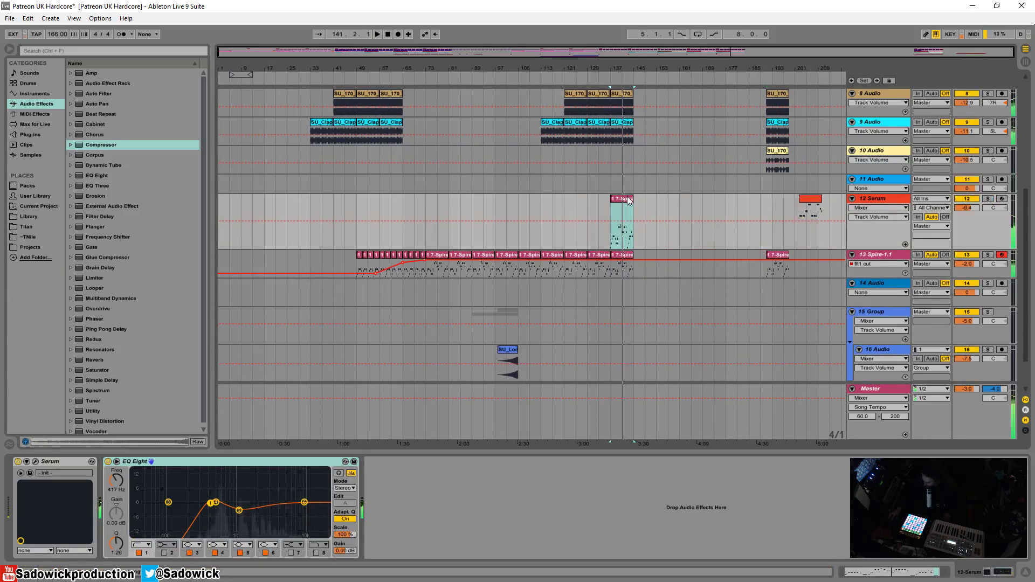
Remove the bar 137 clip from the Serum track, copy the two-bar Spire clip at bar 65 onto it and duplicate it nine times
{"action": "left_click_drag", "start_coordinate": [628, 200], "coordinate": [440, 154]}
{"action": "left_click_drag", "start_coordinate": [513, 199], "coordinate": [436, 205]}
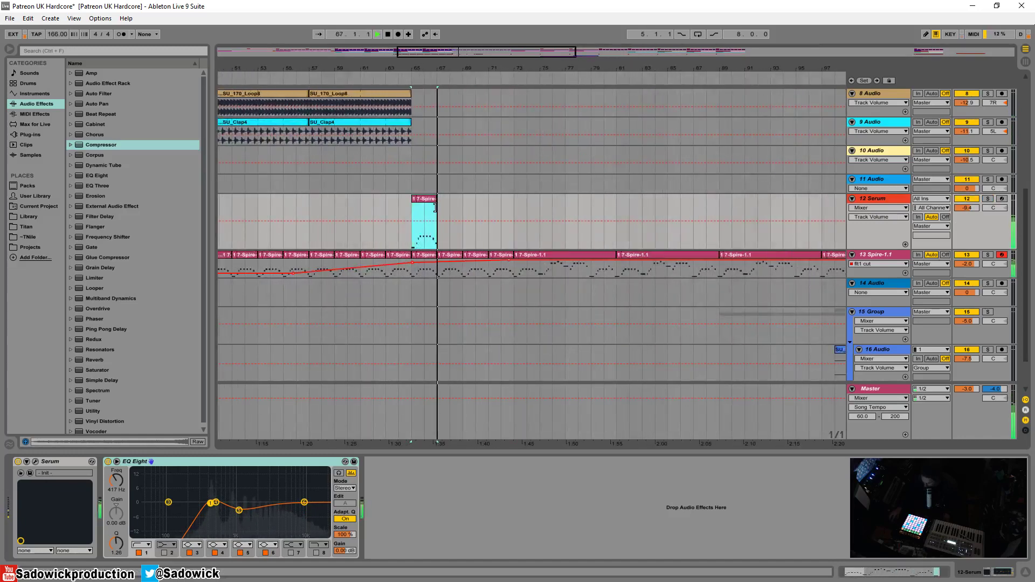
{"action": "key", "text": "ctrl+d"}
{"action": "key", "text": "ctrl+d"}
{"action": "key", "text": "ctrl+d"}
{"action": "key", "text": "ctrl+d"}
{"action": "key", "text": "ctrl+d"}
{"action": "key", "text": "ctrl+d"}
{"action": "key", "text": "ctrl+d"}
{"action": "key", "text": "ctrl+d"}
{"action": "key", "text": "ctrl+d"}
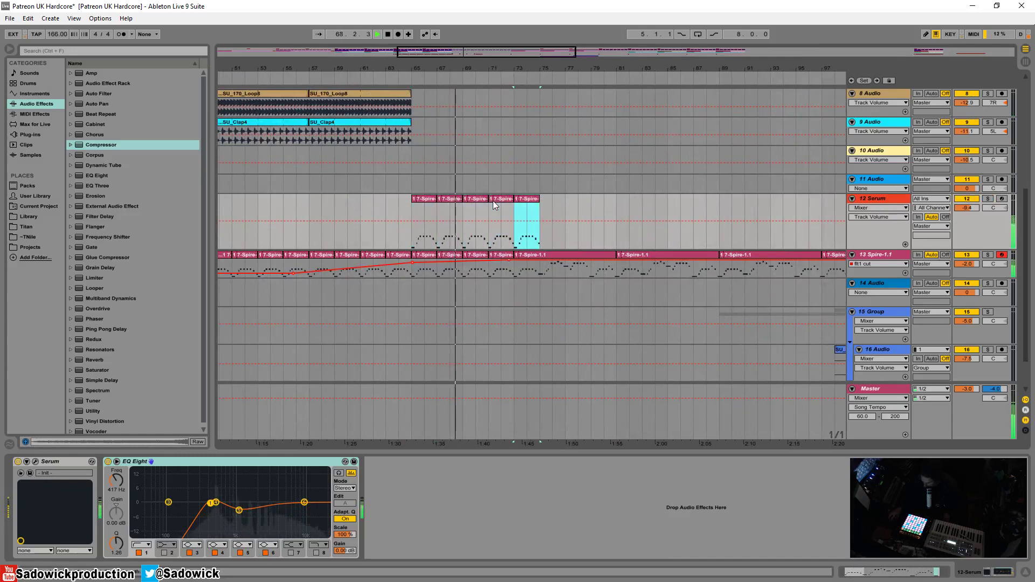
Solo Serum, adjust its filter cutoff and set envelope 1 to 722 ms decay, -11.8 dB sustain and 876 ms release
{"action": "left_click", "coordinate": [990, 199]}
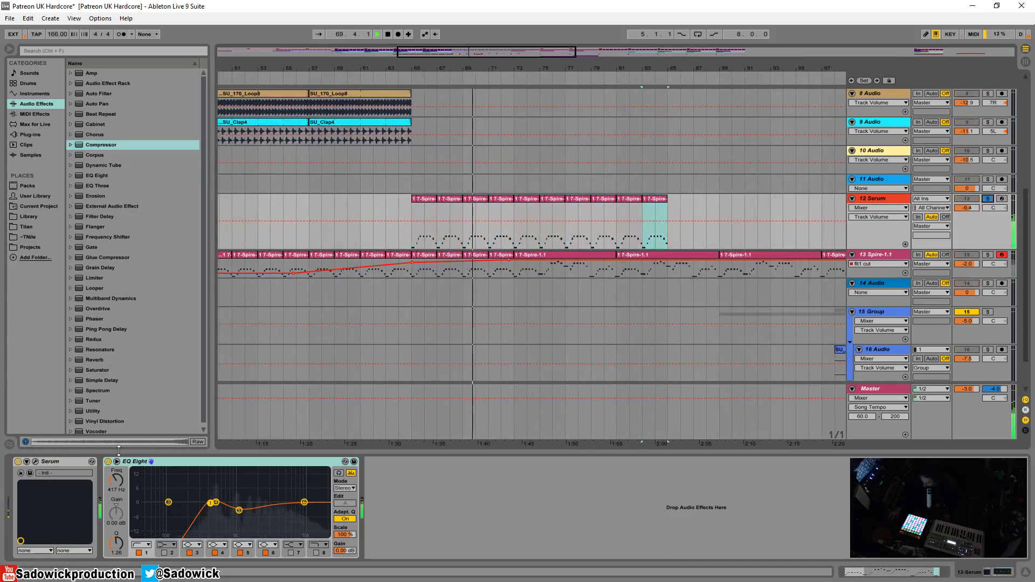
{"action": "left_click", "coordinate": [36, 462]}
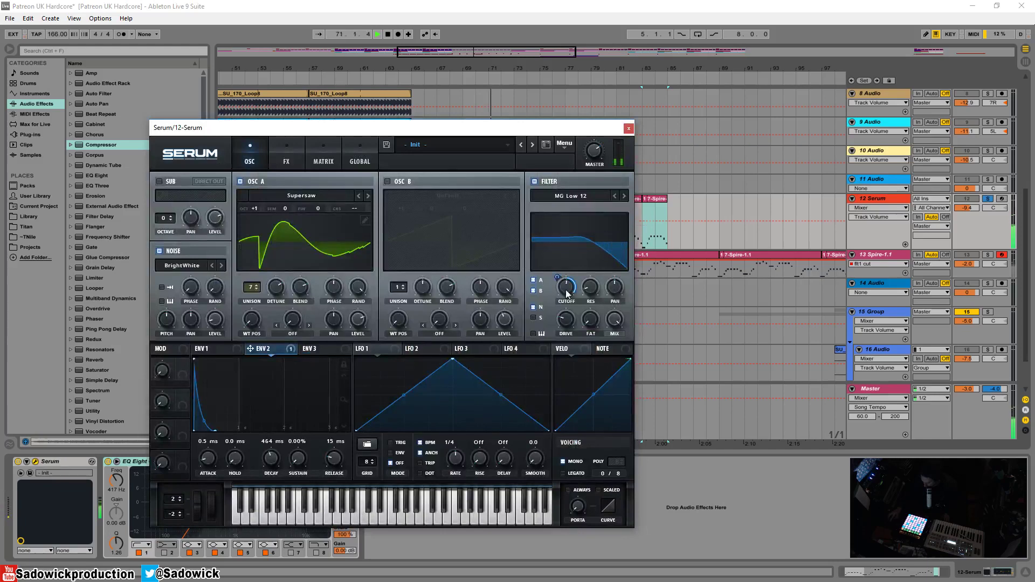
{"action": "mouse_move", "coordinate": [567, 294]}
{"action": "left_mouse_down"}
{"action": "mouse_move", "coordinate": [564, 319]}
{"action": "mouse_move", "coordinate": [569, 224]}
{"action": "mouse_move", "coordinate": [552, 282]}
{"action": "left_mouse_up"}
{"action": "left_click", "coordinate": [209, 349]}
{"action": "left_click_drag", "start_coordinate": [334, 459], "coordinate": [335, 429]}
{"action": "left_click_drag", "start_coordinate": [238, 359], "coordinate": [225, 394]}
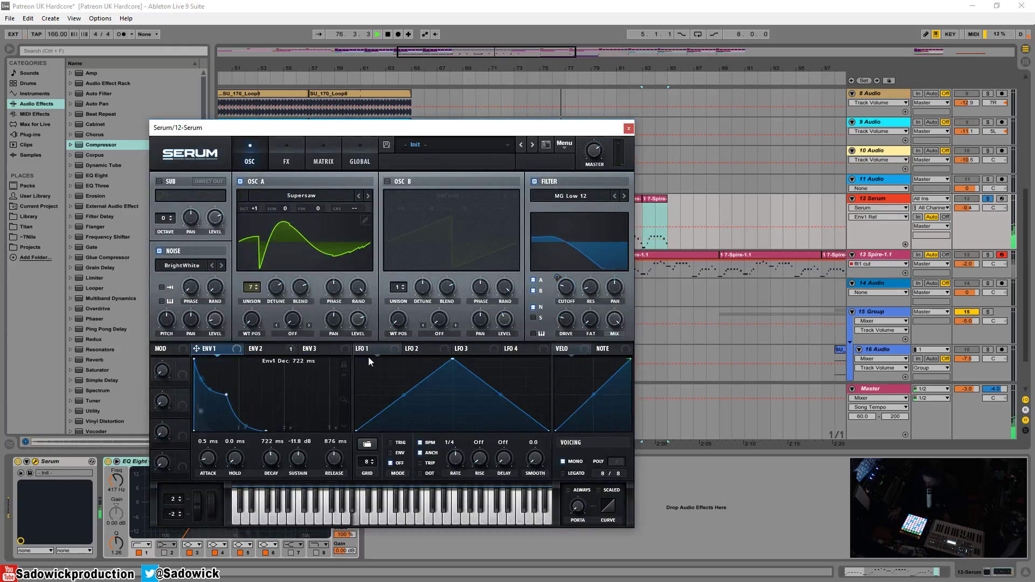
Add a multiband compressor after the reverb in Serum's effects chain and adjust its threshold and gain
{"action": "left_click", "coordinate": [295, 157]}
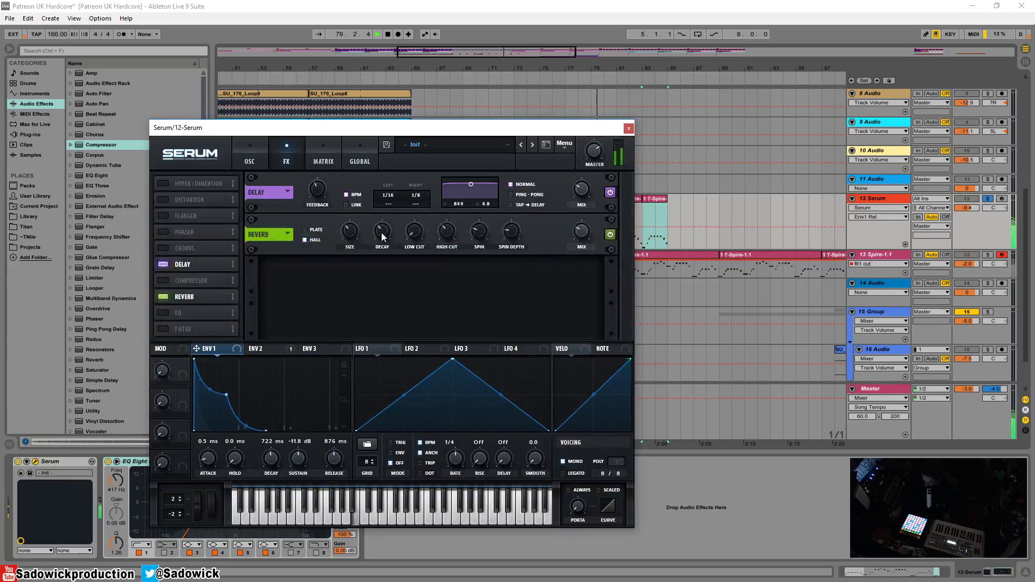
{"action": "left_click", "coordinate": [355, 227]}
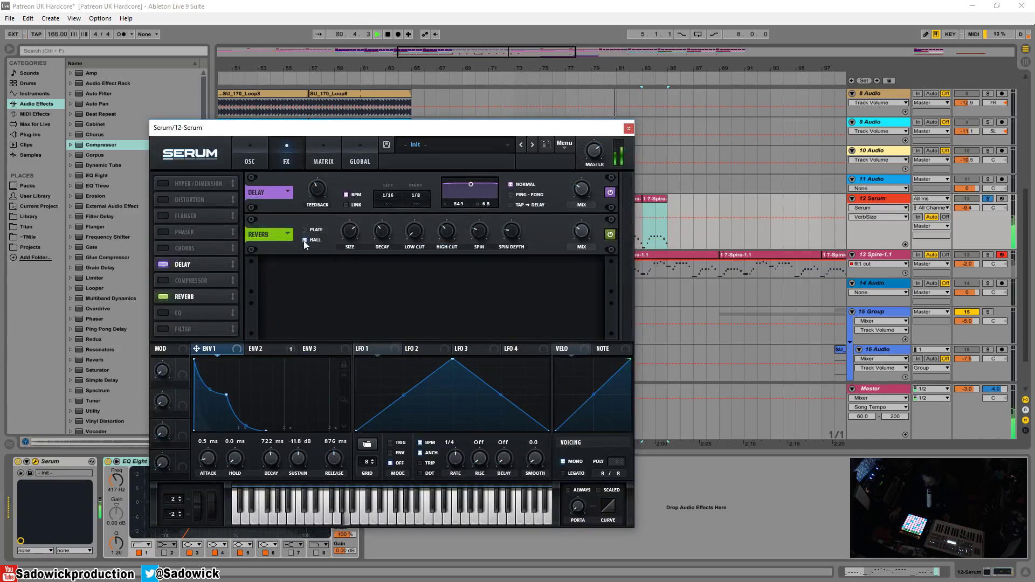
{"action": "left_click", "coordinate": [161, 281]}
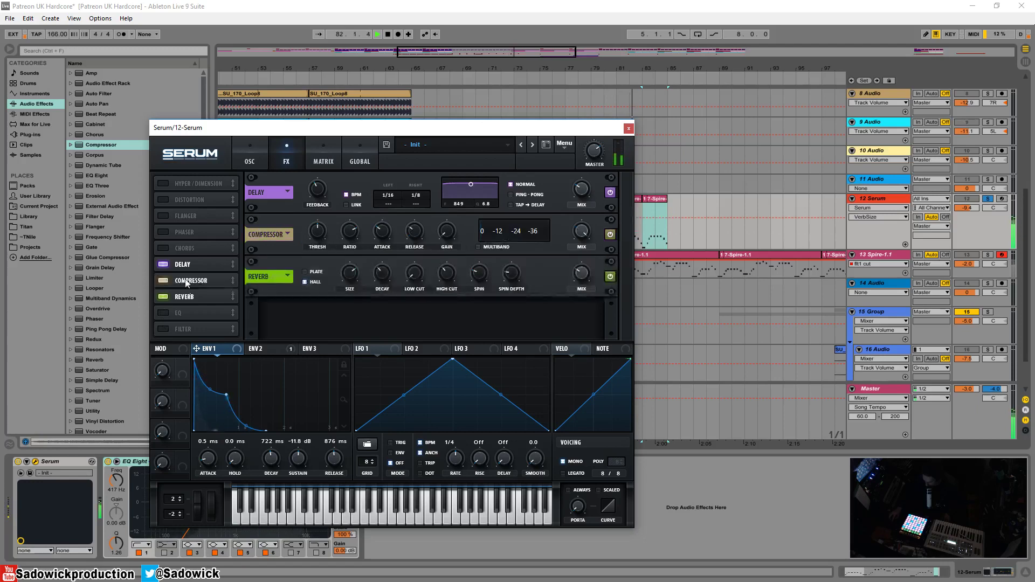
{"action": "left_click_drag", "start_coordinate": [162, 280], "coordinate": [167, 297]}
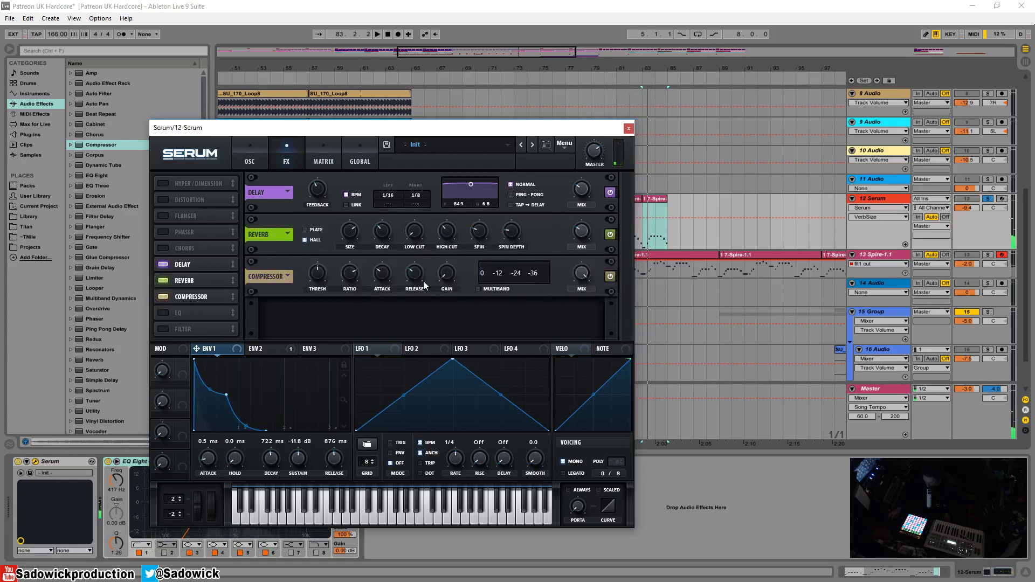
{"action": "left_click", "coordinate": [478, 289]}
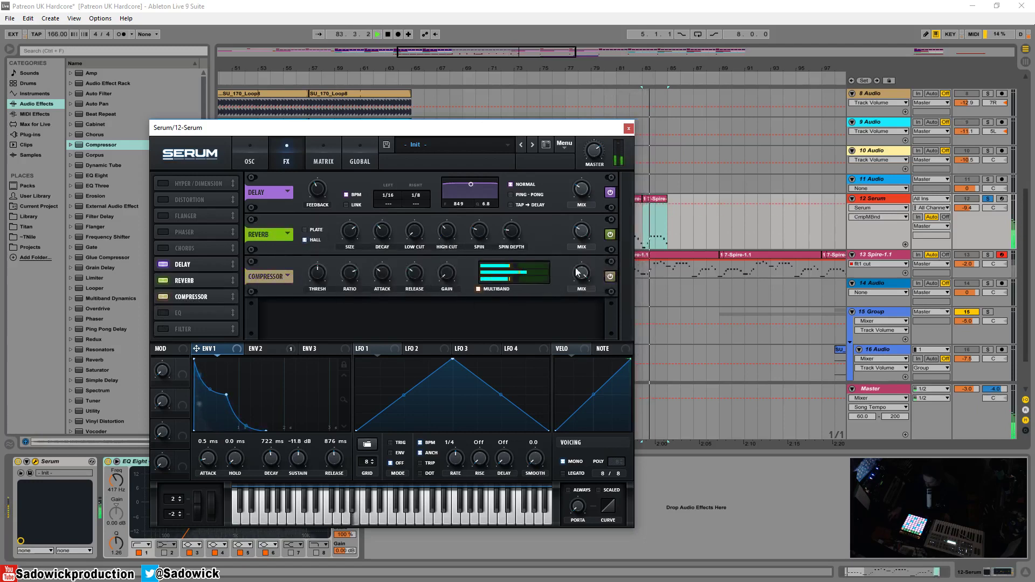
{"action": "mouse_move", "coordinate": [322, 273]}
{"action": "left_mouse_down"}
{"action": "mouse_move", "coordinate": [327, 254]}
{"action": "mouse_move", "coordinate": [326, 289]}
{"action": "left_mouse_up"}
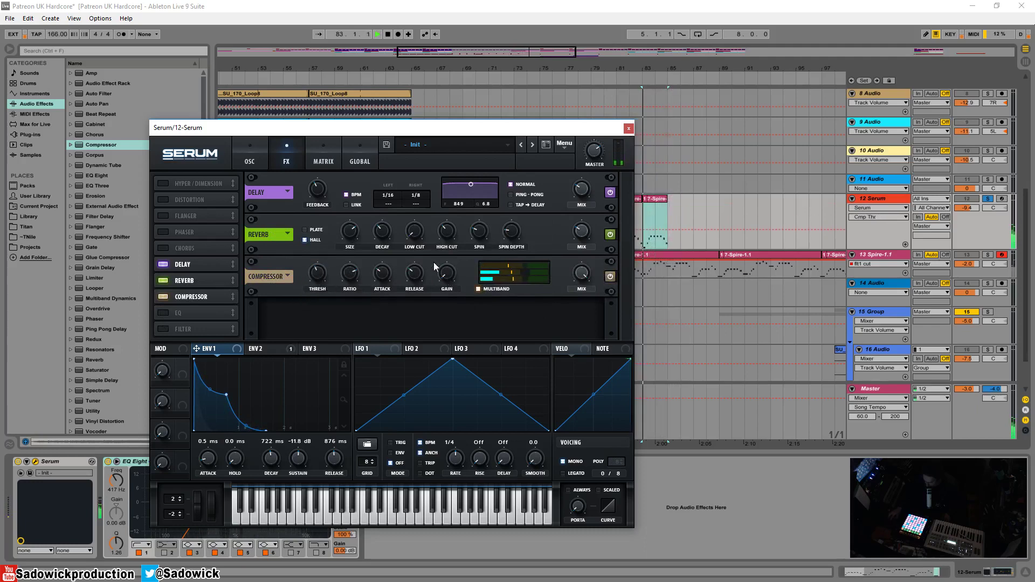
{"action": "left_click", "coordinate": [448, 274]}
Change Serum's filter type to MG Low 24 and close the plug-in window
{"action": "left_click", "coordinate": [250, 156]}
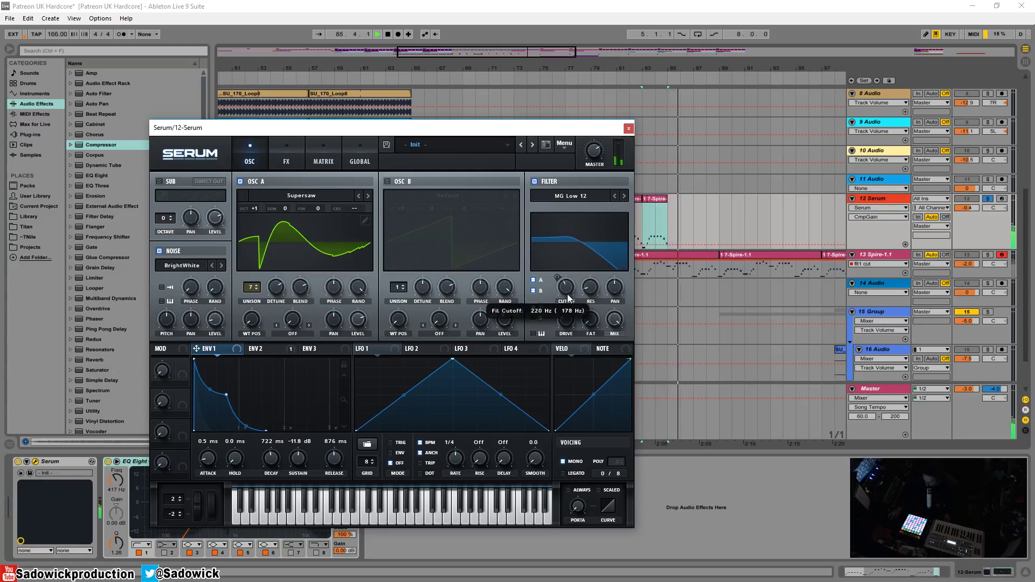
{"action": "left_click", "coordinate": [625, 196]}
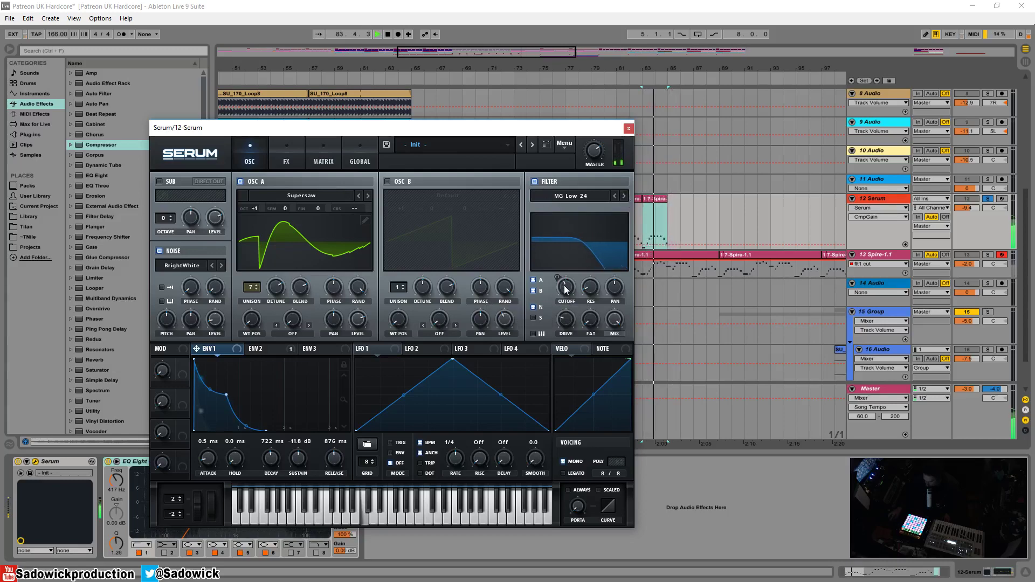
{"action": "left_click", "coordinate": [629, 128]}
Unsolo Serum, play the lead-in to its clips at bar 65, set its volume to -9.5 dB and enlarge the Spire track
{"action": "key", "text": "minus"}
{"action": "key", "text": "minus"}
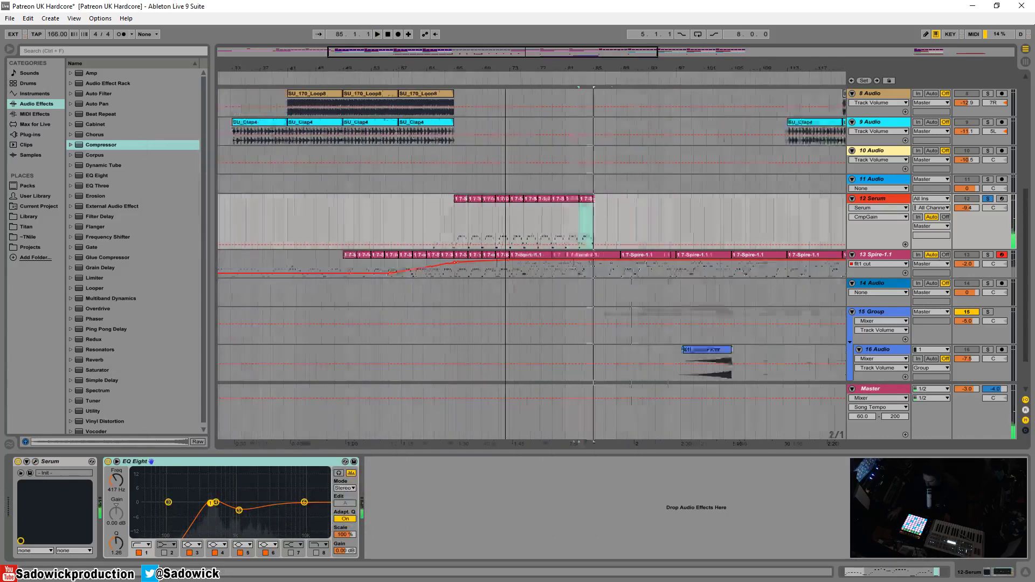
{"action": "left_click", "coordinate": [402, 75]}
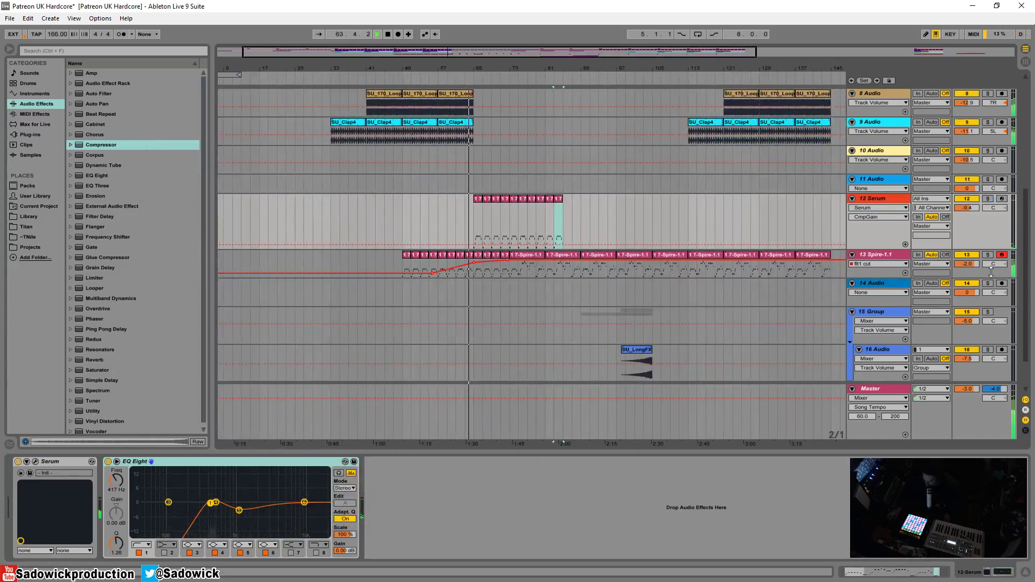
{"action": "left_click_drag", "start_coordinate": [991, 273], "coordinate": [992, 309]}
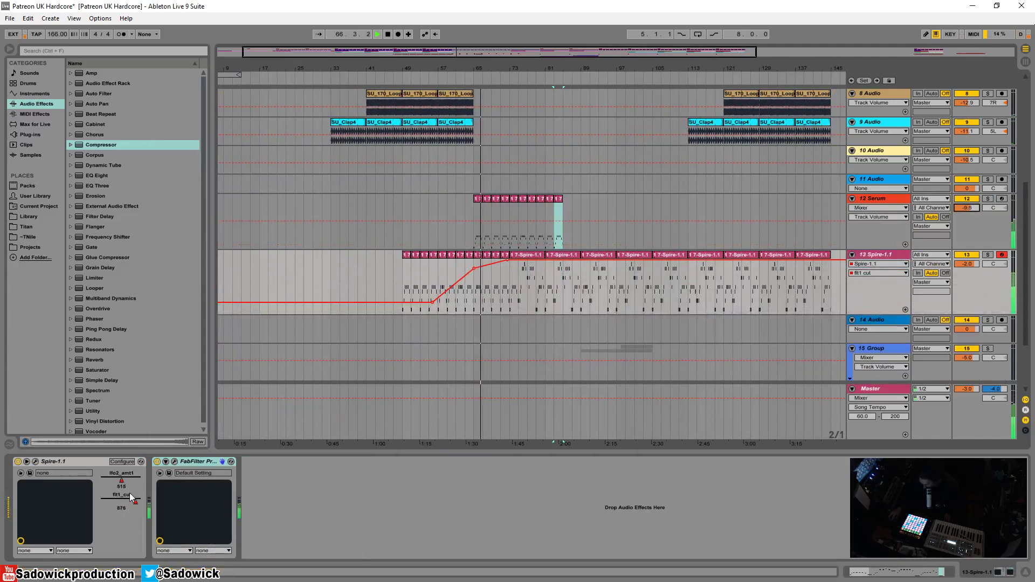
Automate Serum's filter cutoff on track 12 with a ramp rising from about bar 68 to about bar 83
{"action": "left_click", "coordinate": [875, 199]}
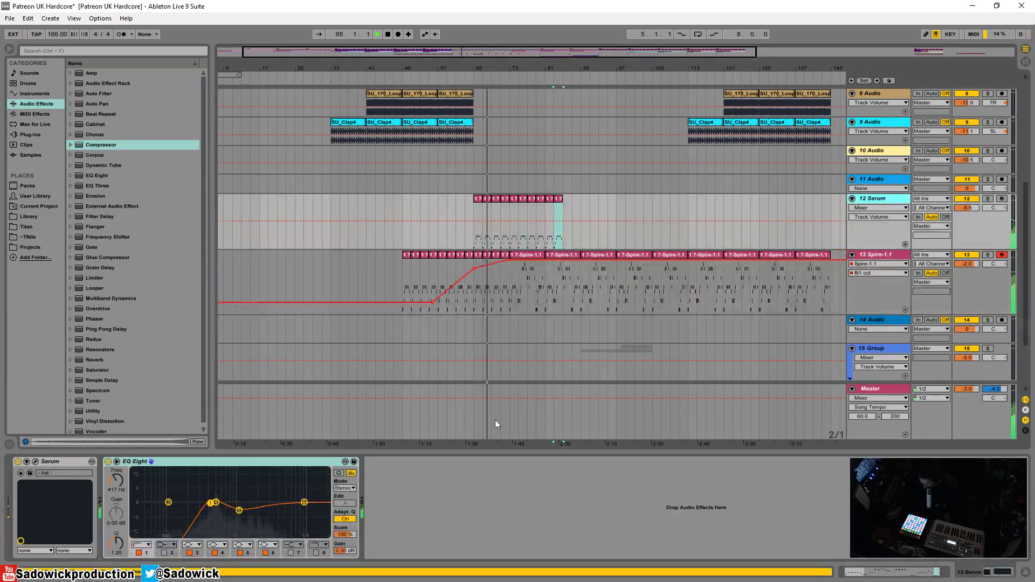
{"action": "left_click", "coordinate": [35, 462]}
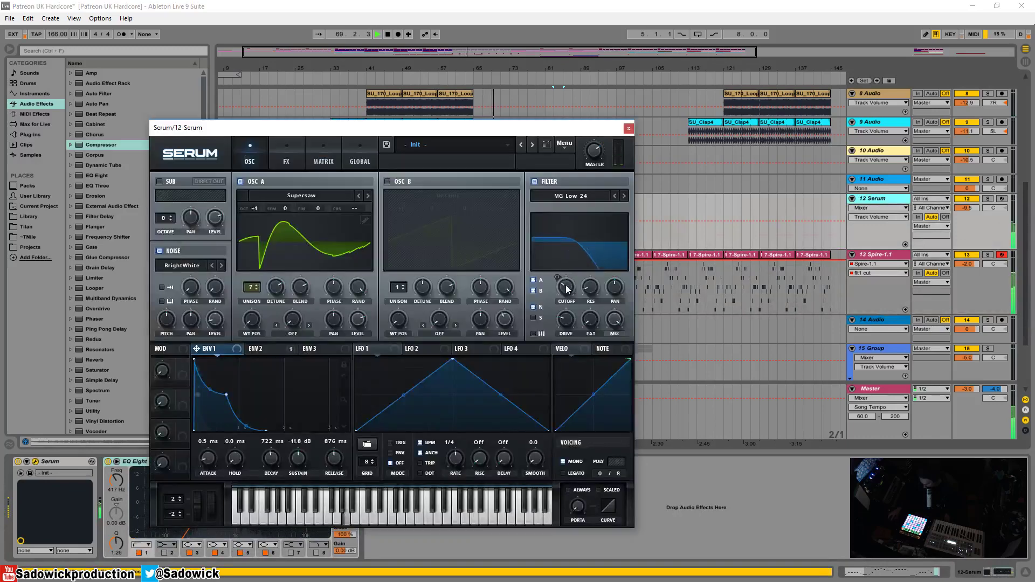
{"action": "left_click", "coordinate": [629, 128]}
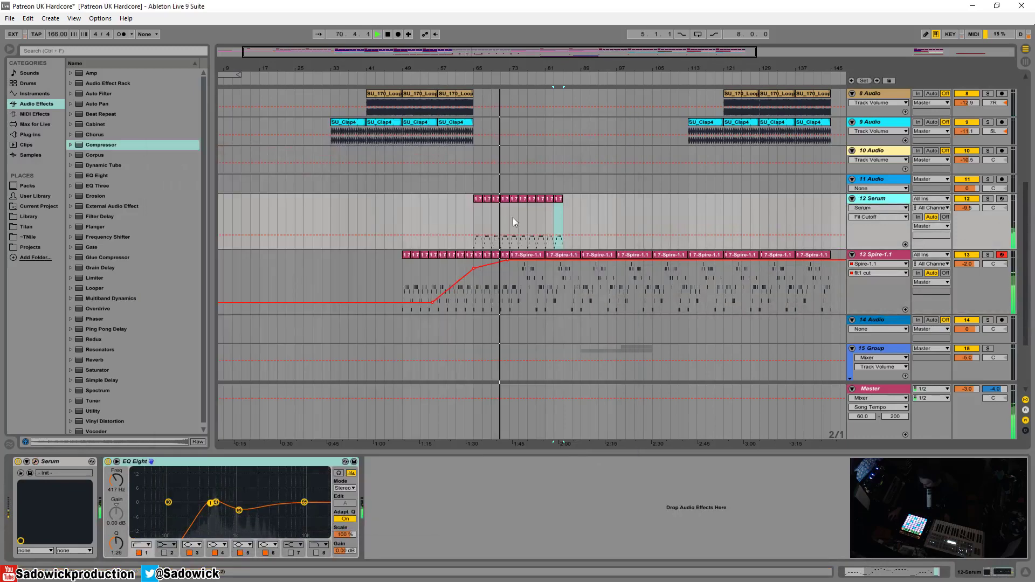
{"action": "left_click", "coordinate": [486, 235]}
{"action": "left_click_drag", "start_coordinate": [537, 225], "coordinate": [553, 218]}
{"action": "scroll", "coordinate": [570, 244], "scroll_direction": "up", "scroll_amount": 3}
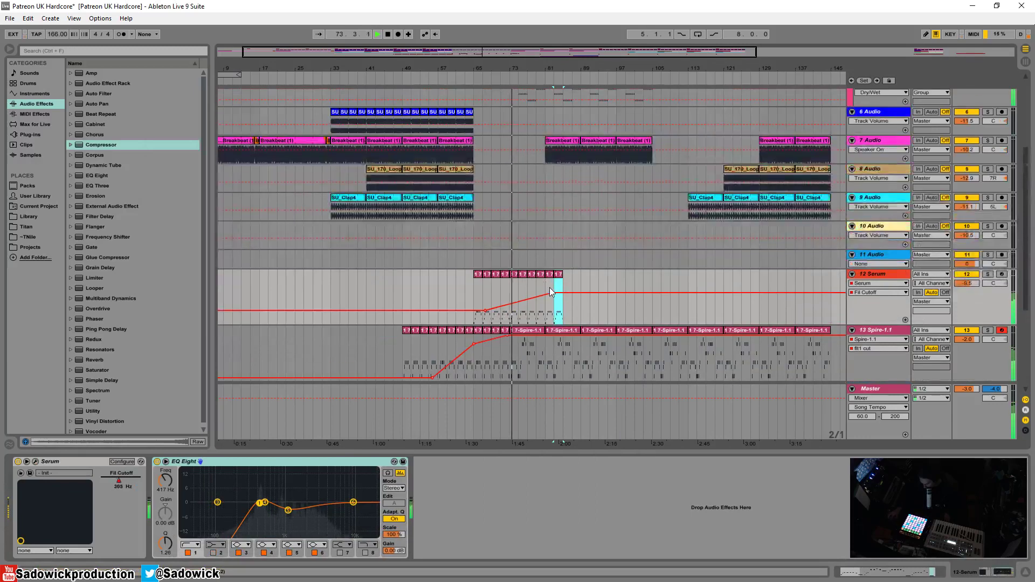
Remove Serum's clips past bar 81 and replace its clips from bar 73 with a copy of the Spire clip
{"action": "left_click_drag", "start_coordinate": [553, 293], "coordinate": [545, 289]}
{"action": "key", "text": "Delete"}
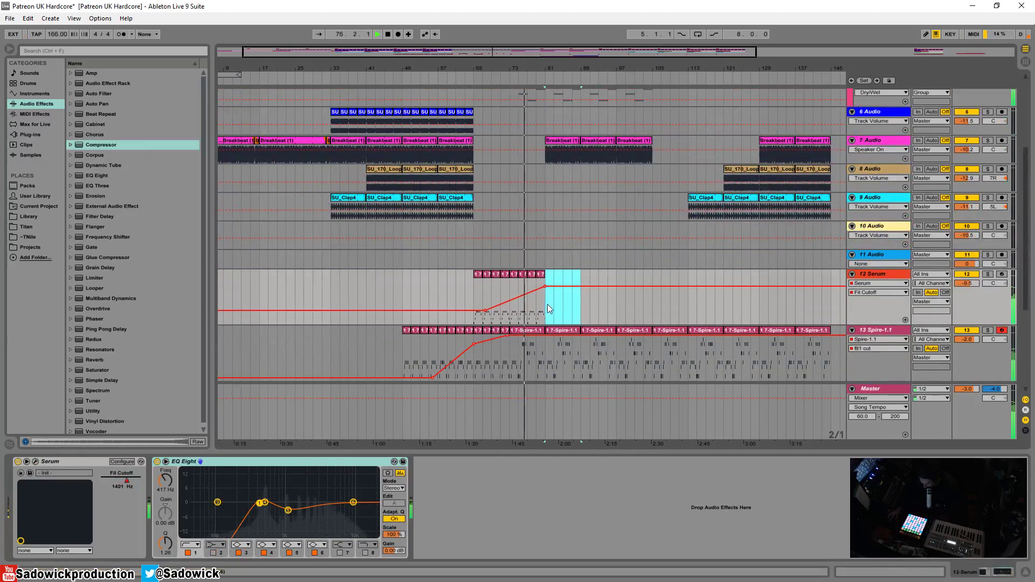
{"action": "right_click", "coordinate": [535, 334]}
{"action": "left_click", "coordinate": [548, 344]}
{"action": "left_click", "coordinate": [512, 291]}
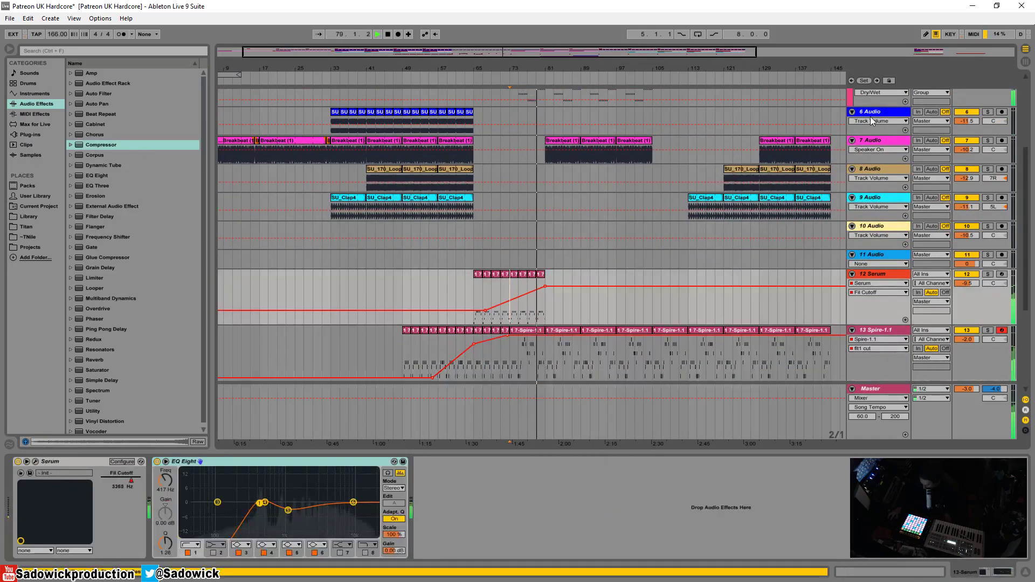
{"action": "right_click", "coordinate": [512, 289]}
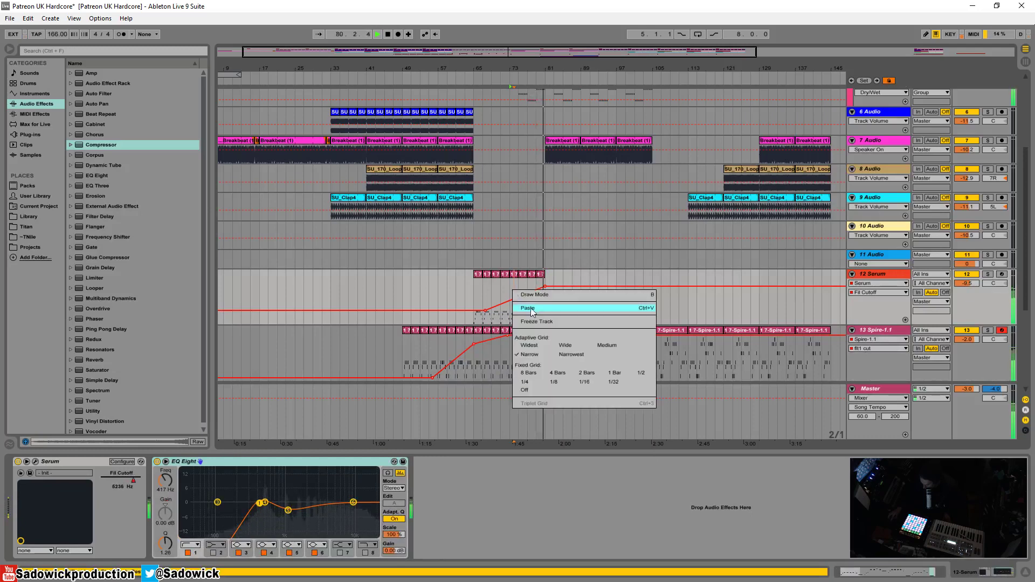
{"action": "left_click", "coordinate": [545, 310]}
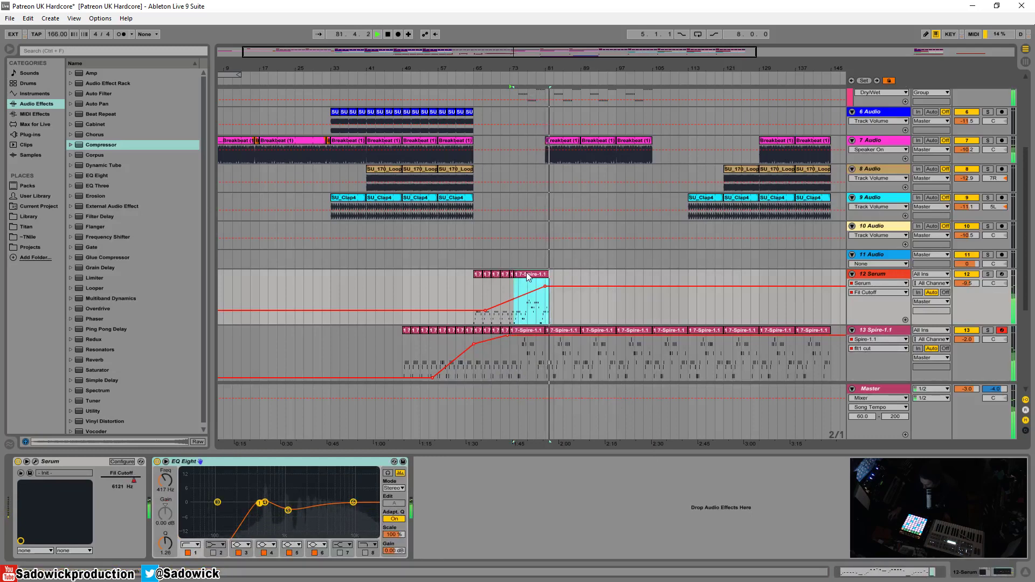
Play the arrangement from bar 73 to hear the Serum layer against the Spire melody
{"action": "left_click_drag", "start_coordinate": [526, 70], "coordinate": [527, 87]}
{"action": "key", "text": "space"}
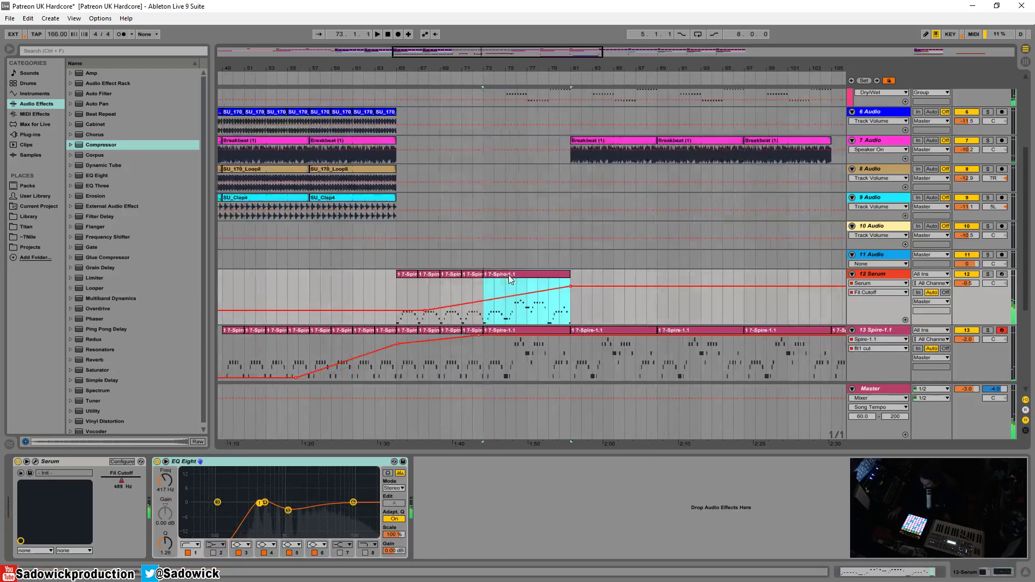
{"action": "left_click", "coordinate": [524, 302]}
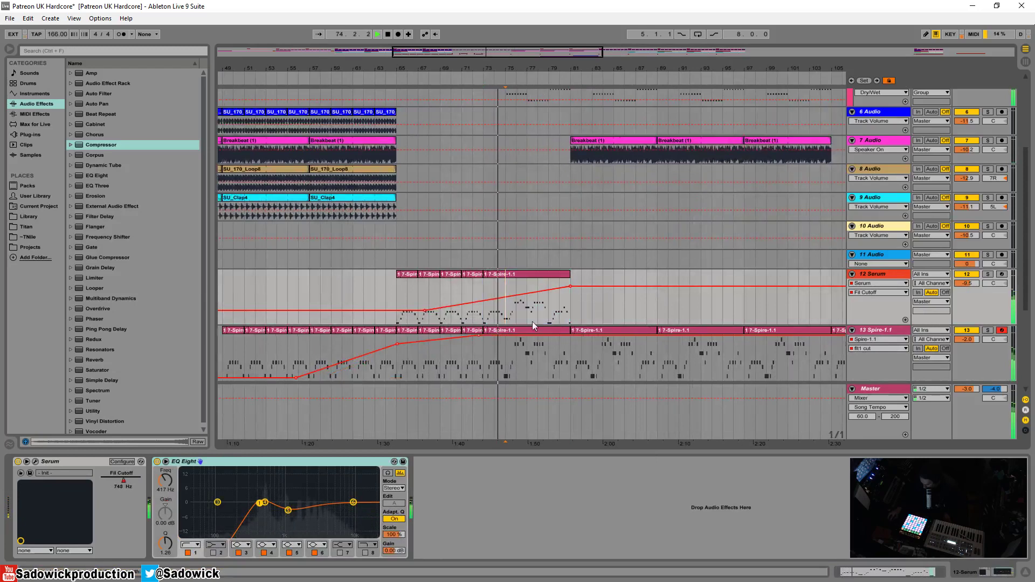
{"action": "left_click", "coordinate": [533, 238]}
{"action": "scroll", "coordinate": [536, 232], "scroll_direction": "up", "scroll_amount": 2}
{"action": "scroll", "coordinate": [537, 226], "scroll_direction": "down", "scroll_amount": 2}
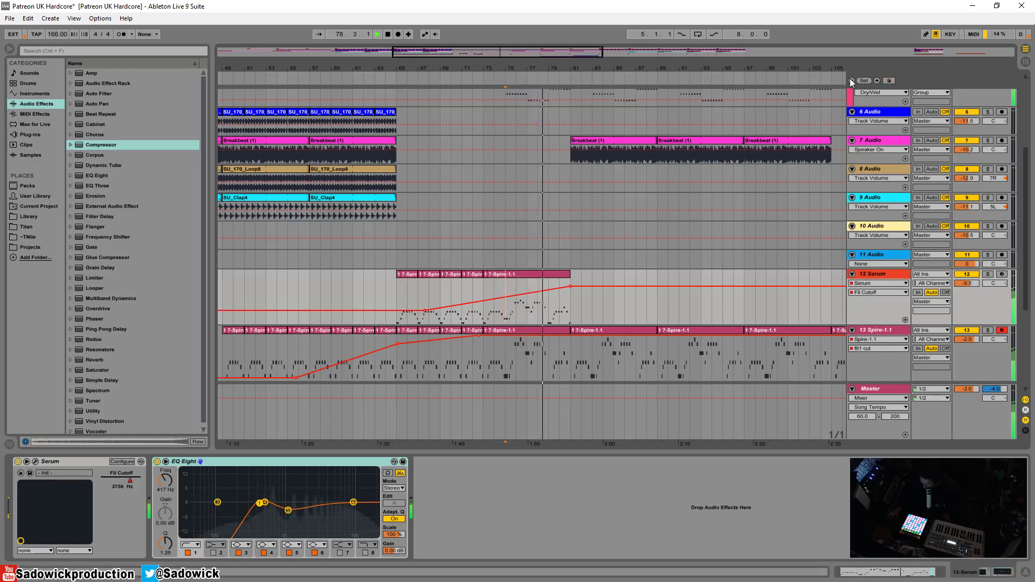
{"action": "key", "text": "minus"}
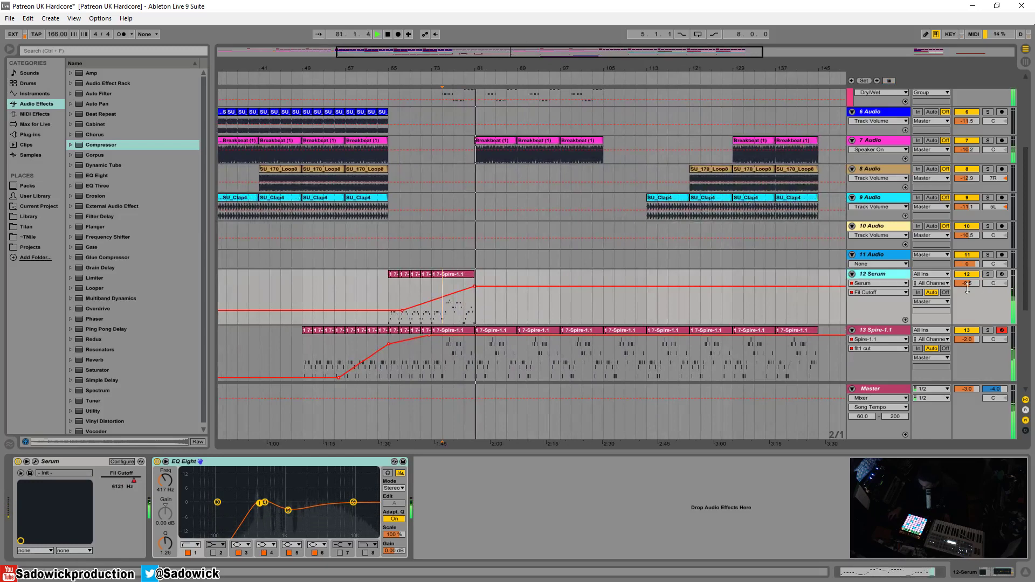
Solo the Serum layer from bar 73, remove its clip there and delete the whole Serum track
{"action": "left_click", "coordinate": [988, 274]}
{"action": "left_click", "coordinate": [454, 276]}
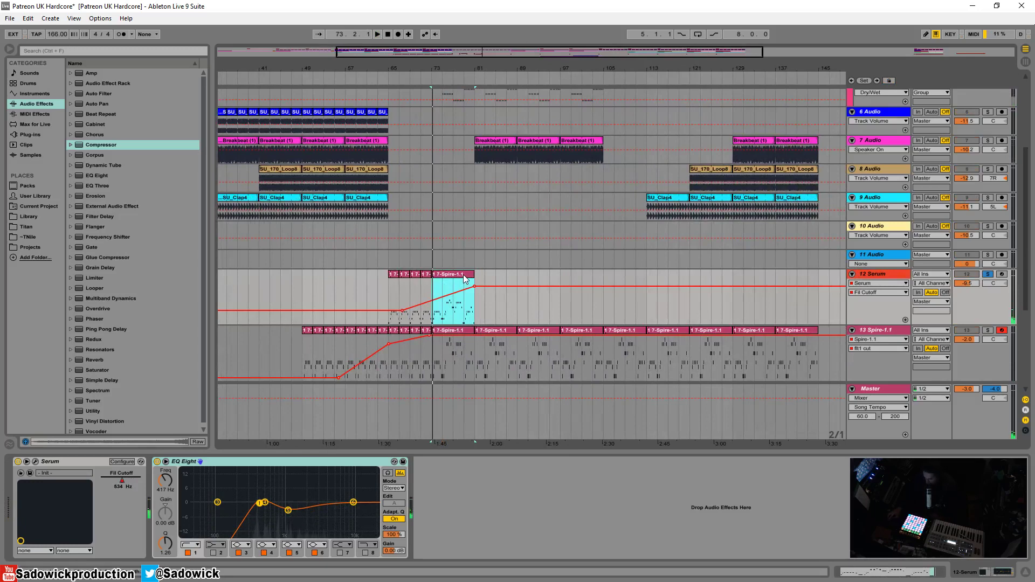
{"action": "key", "text": "Delete"}
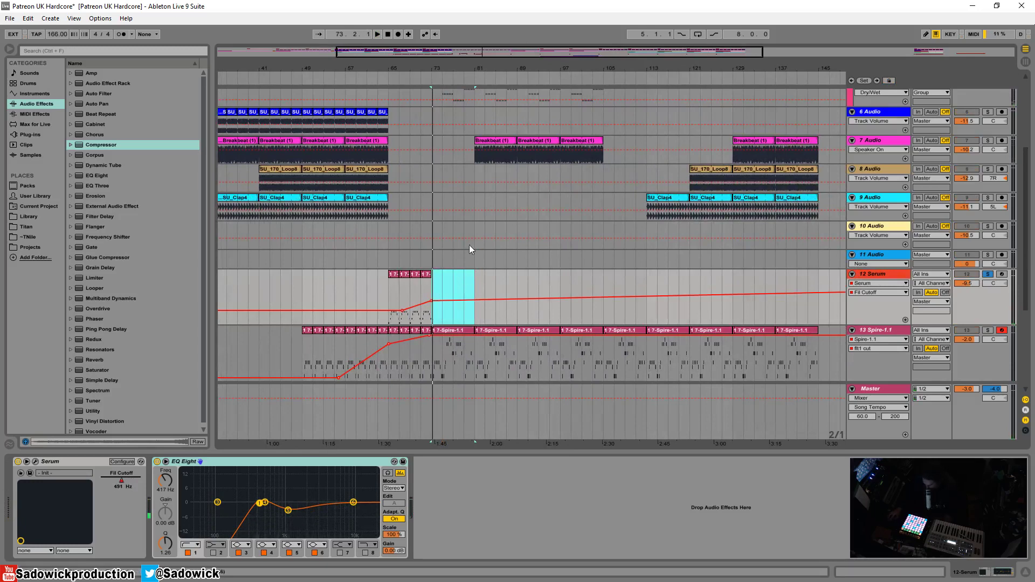
{"action": "right_click", "coordinate": [879, 269]}
{"action": "left_click", "coordinate": [906, 304]}
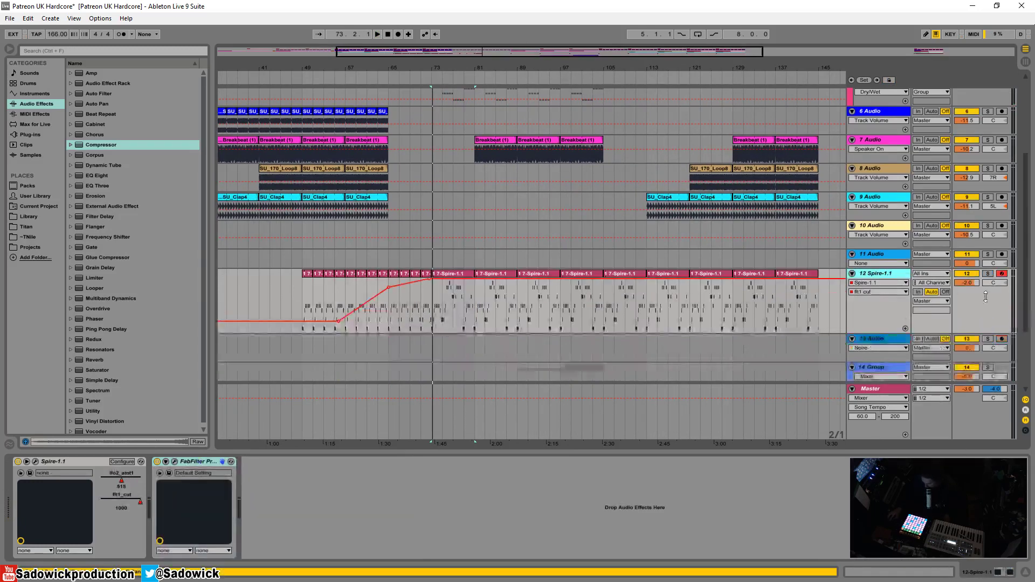
Copy the group section containing the SU_LongFX10 riser to bars 49 to 65 so the riser ends at bar 65, and play it
{"action": "scroll", "coordinate": [823, 319], "scroll_direction": "down", "scroll_amount": 3}
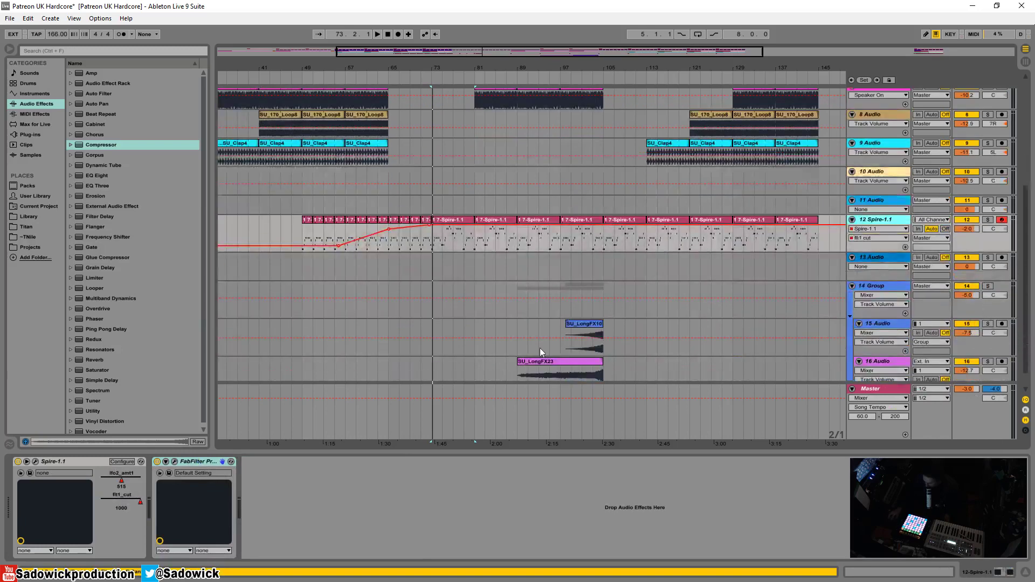
{"action": "left_click_drag", "start_coordinate": [516, 294], "coordinate": [604, 320]}
{"action": "left_click", "coordinate": [317, 270]}
{"action": "key", "text": "ctrl+v"}
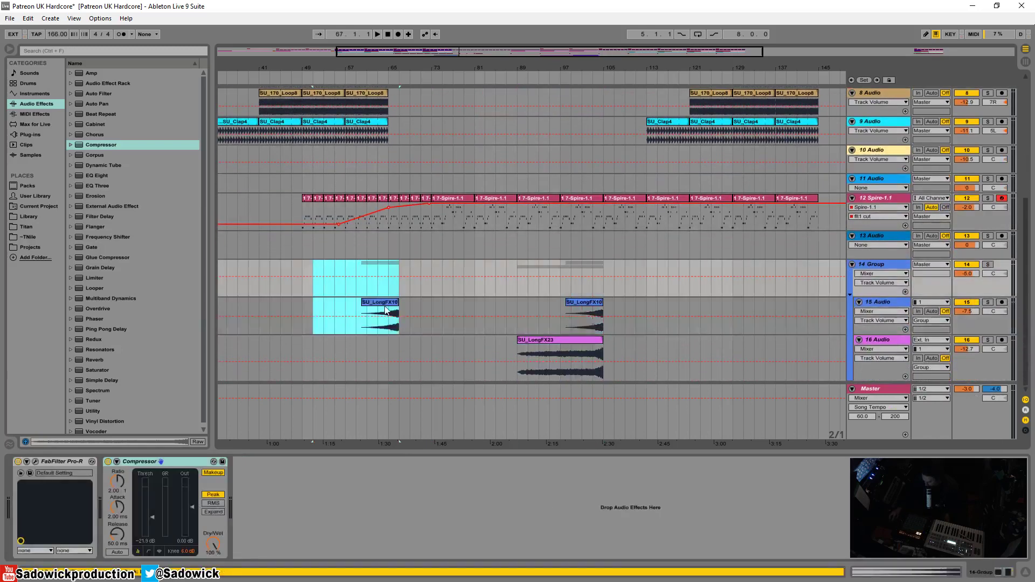
{"action": "mouse_move", "coordinate": [385, 305]}
{"action": "left_mouse_down"}
{"action": "mouse_move", "coordinate": [363, 304]}
{"action": "mouse_move", "coordinate": [375, 305]}
{"action": "left_mouse_up"}
{"action": "key", "text": "space"}
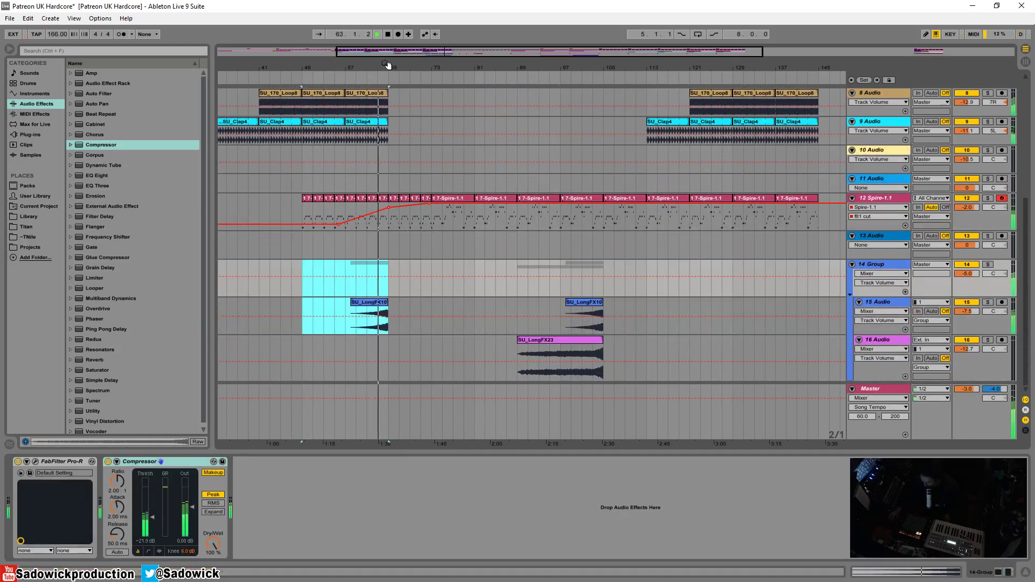
Add an EQ Eight after the 14 Group's compressor with a low cut at 539 Hz and a Q of 0.51
{"action": "left_click", "coordinate": [966, 289]}
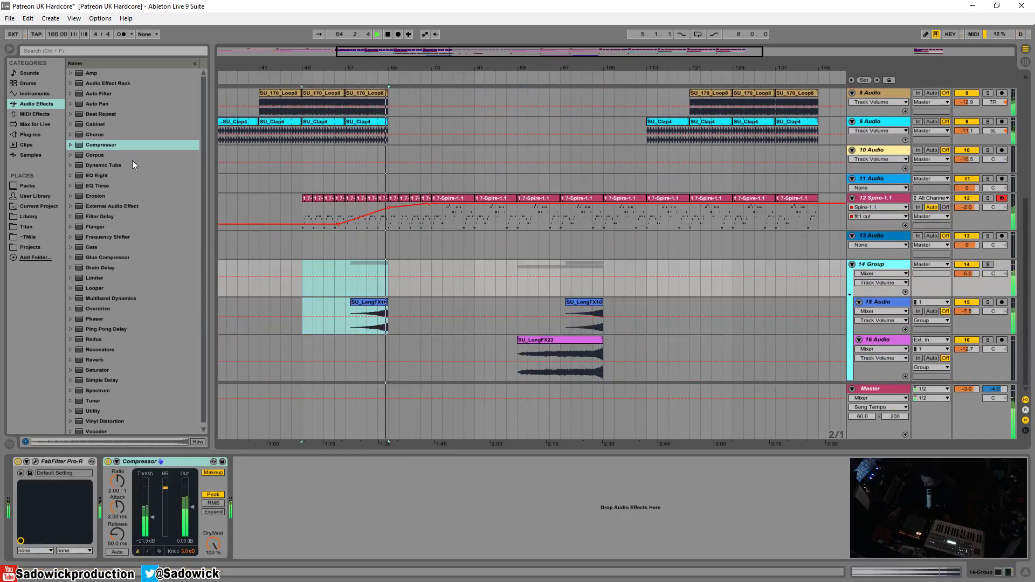
{"action": "mouse_move", "coordinate": [98, 176]}
{"action": "left_mouse_down"}
{"action": "mouse_move", "coordinate": [286, 511]}
{"action": "mouse_move", "coordinate": [356, 518]}
{"action": "left_mouse_up"}
{"action": "left_click", "coordinate": [373, 80]}
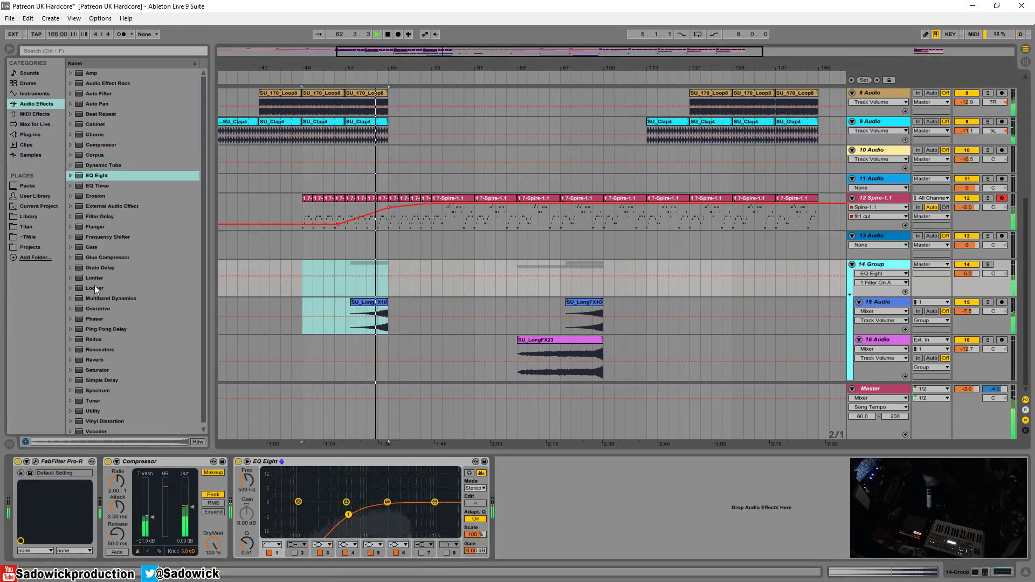
Add a Ping Pong Delay after the group's EQ, with dry/wet at 43% and its filter at 1.01 kHz and 6.17
{"action": "left_click_drag", "start_coordinate": [101, 330], "coordinate": [375, 287]}
{"action": "left_click_drag", "start_coordinate": [539, 544], "coordinate": [540, 546]}
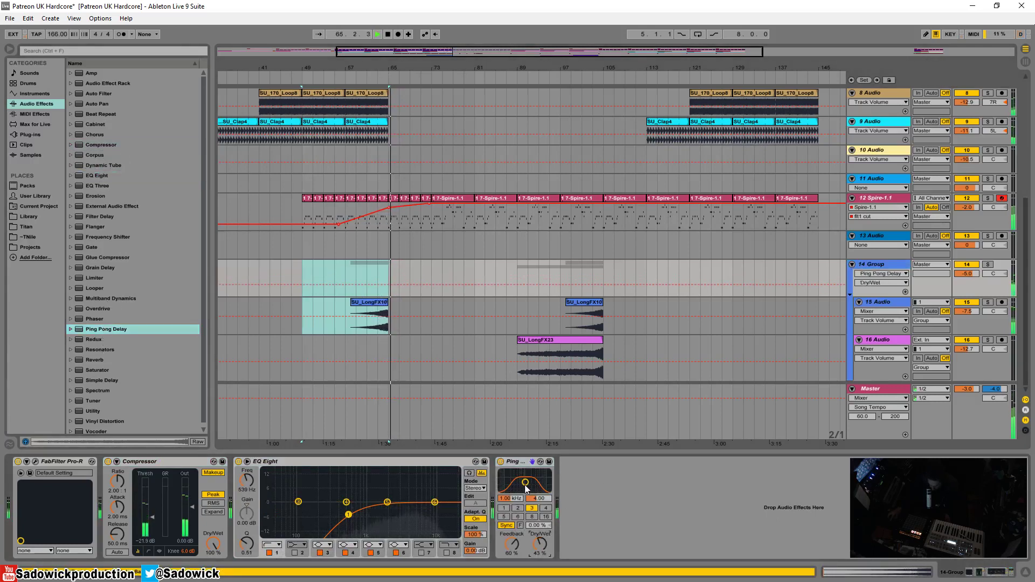
{"action": "left_click_drag", "start_coordinate": [526, 482], "coordinate": [525, 478]}
{"action": "key", "text": "space"}
{"action": "left_click", "coordinate": [379, 271]}
{"action": "key", "text": "space"}
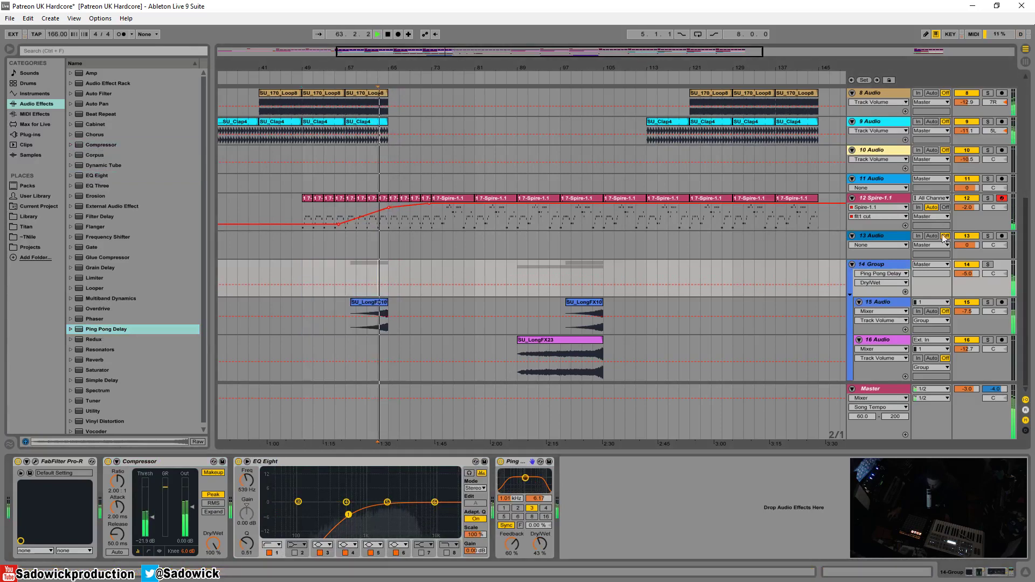
While soloing the group, set the delay's feedback to 72% and beat delay to 4, and its EQ low cut to 395 Hz
{"action": "left_click", "coordinate": [988, 264]}
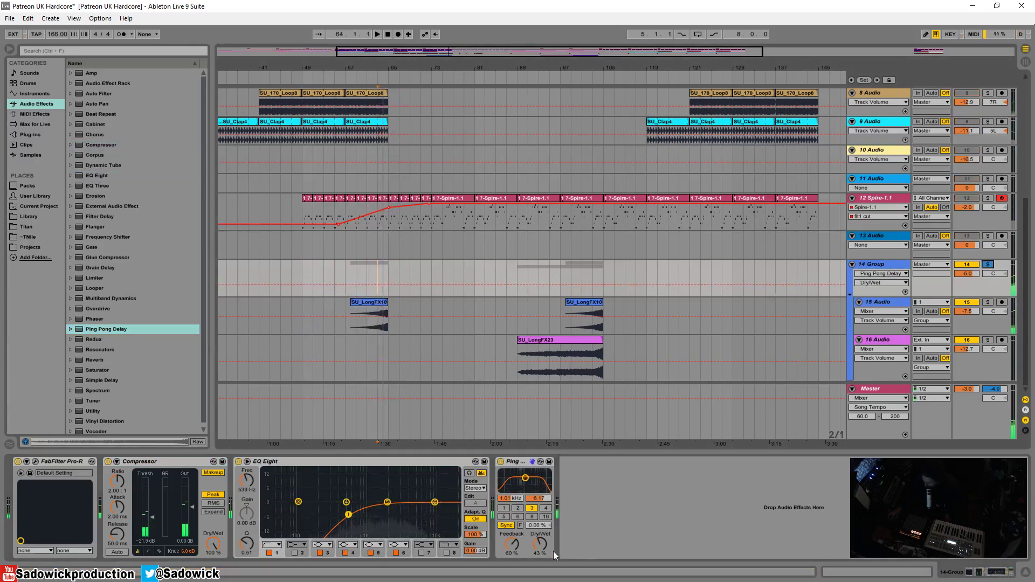
{"action": "left_click_drag", "start_coordinate": [518, 548], "coordinate": [518, 537]}
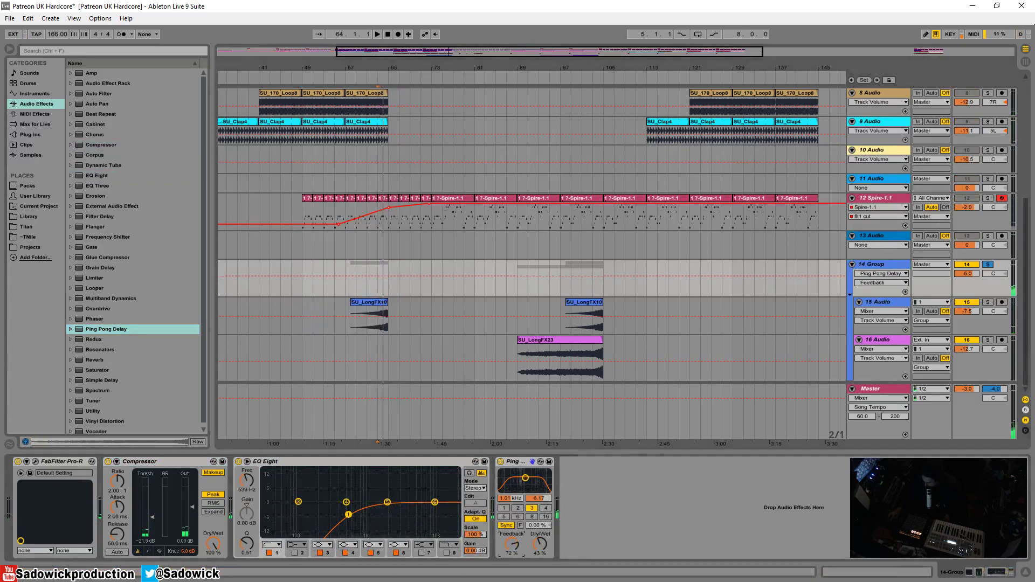
{"action": "left_click", "coordinate": [546, 508]}
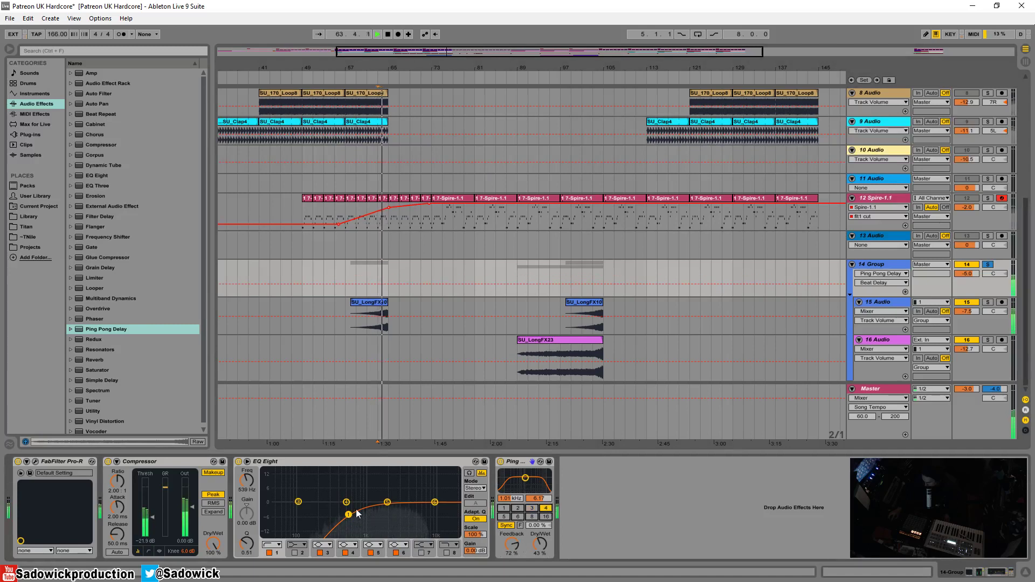
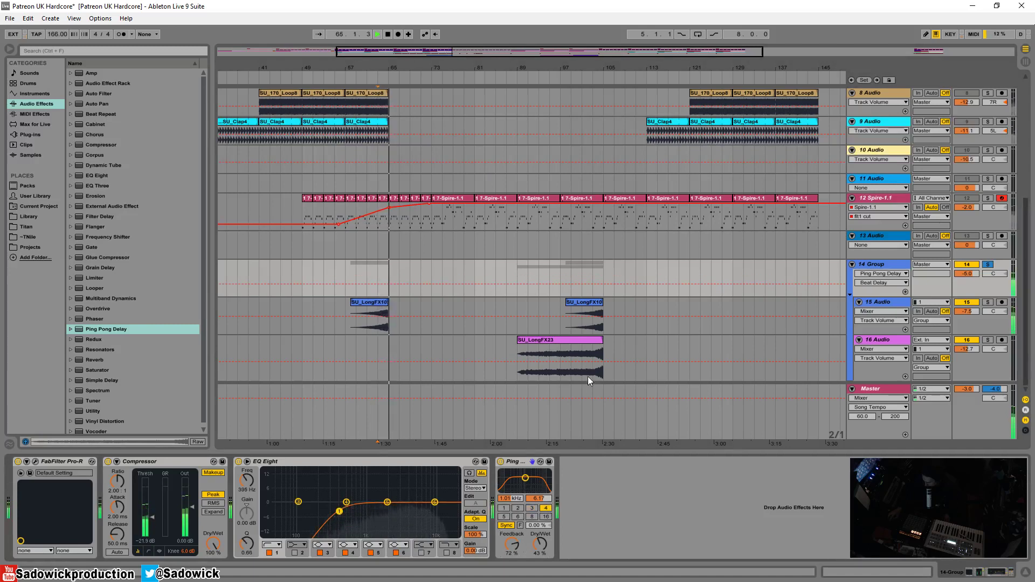
{"action": "left_click", "coordinate": [991, 268]}
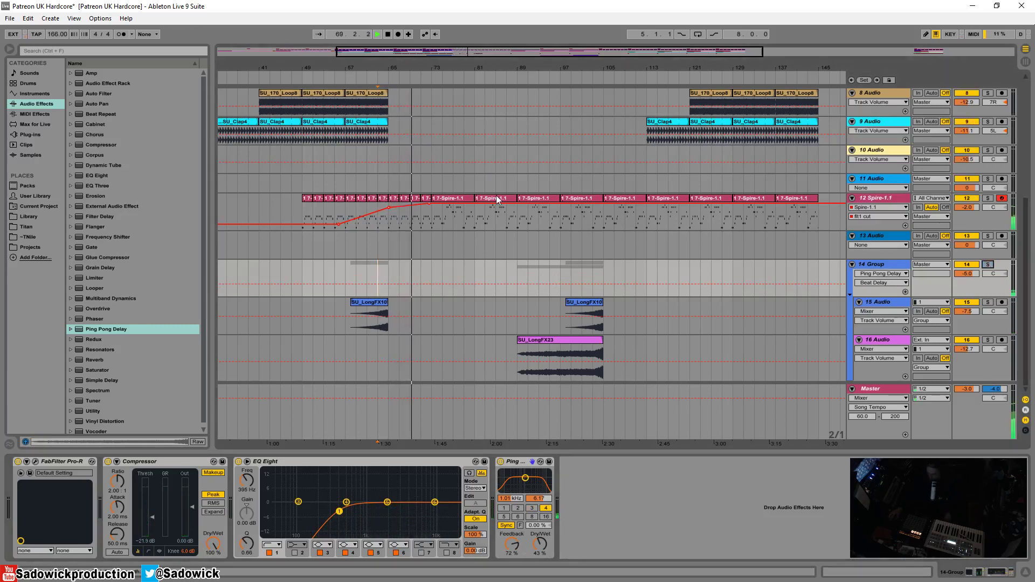
Show the whole arrangement and reduce the height of the Spire track
{"action": "left_click_drag", "start_coordinate": [488, 77], "coordinate": [487, 32]}
{"action": "scroll", "coordinate": [488, 215], "scroll_direction": "up", "scroll_amount": 3}
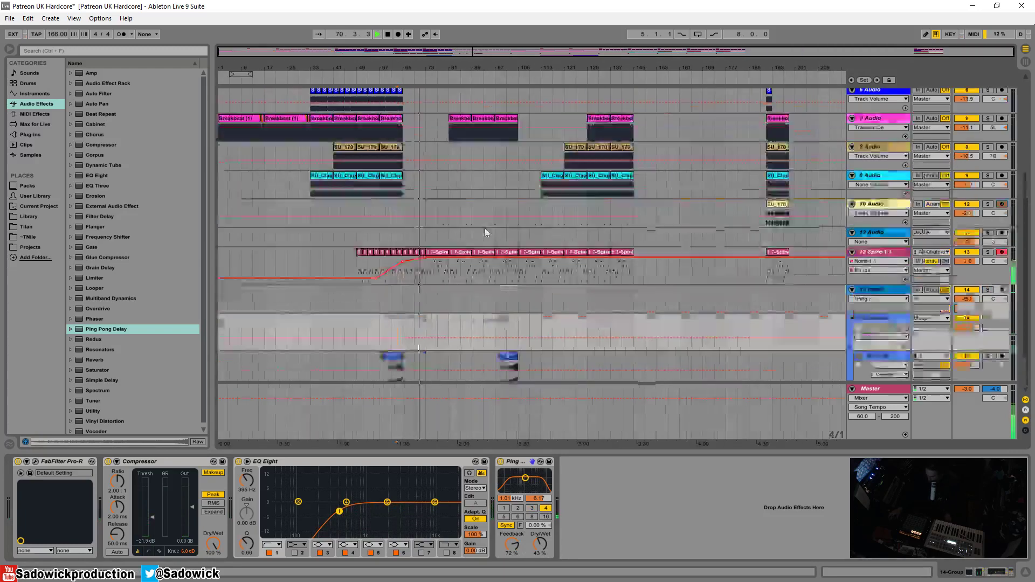
{"action": "scroll", "coordinate": [755, 216], "scroll_direction": "down", "scroll_amount": 2}
{"action": "left_click_drag", "start_coordinate": [989, 240], "coordinate": [989, 223]}
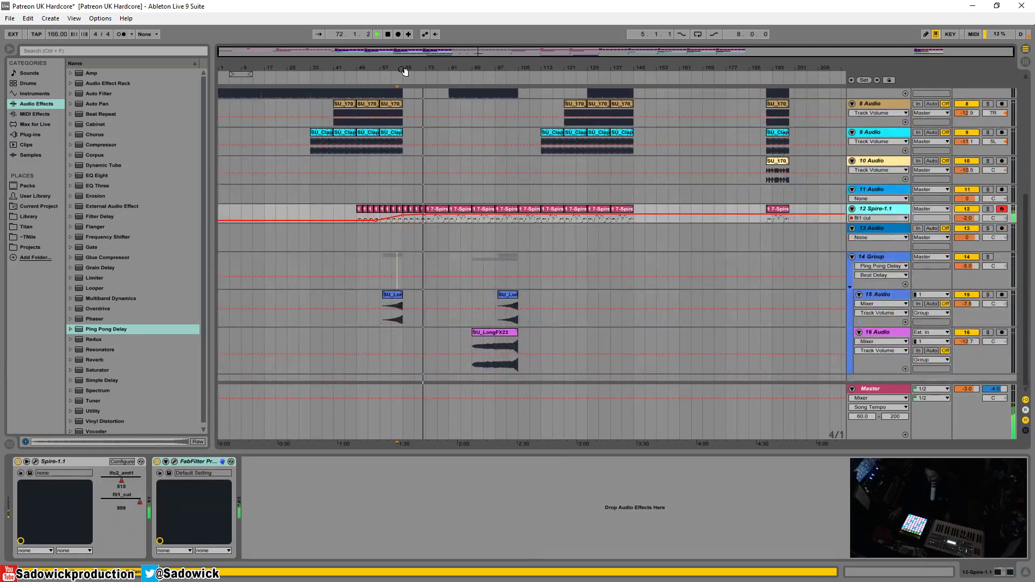
Copy the riser section at bars 49 to 65 on tracks 14 and 15 to bars 17 to 33
{"action": "left_click_drag", "start_coordinate": [362, 264], "coordinate": [406, 317]}
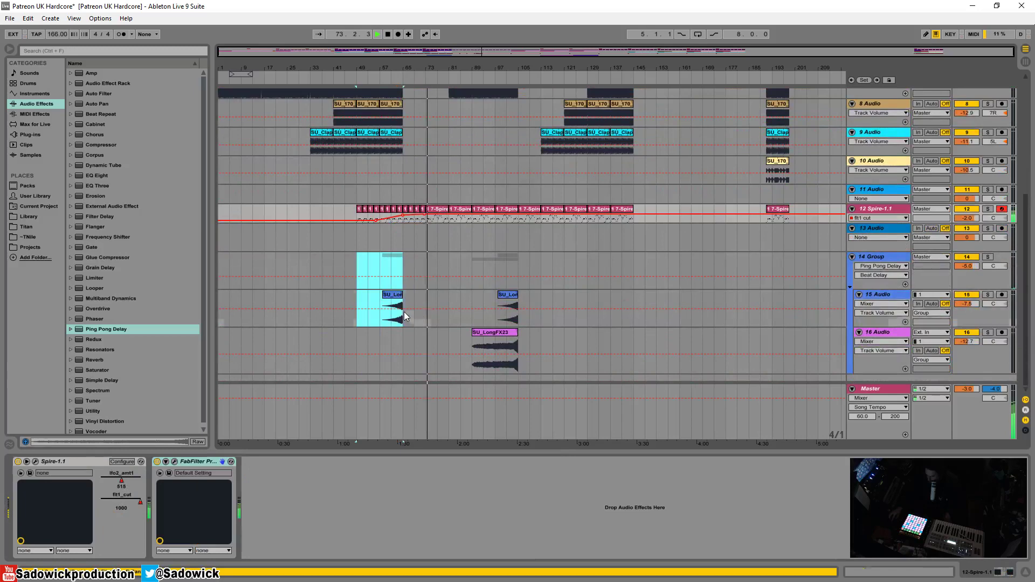
{"action": "left_click", "coordinate": [306, 70]}
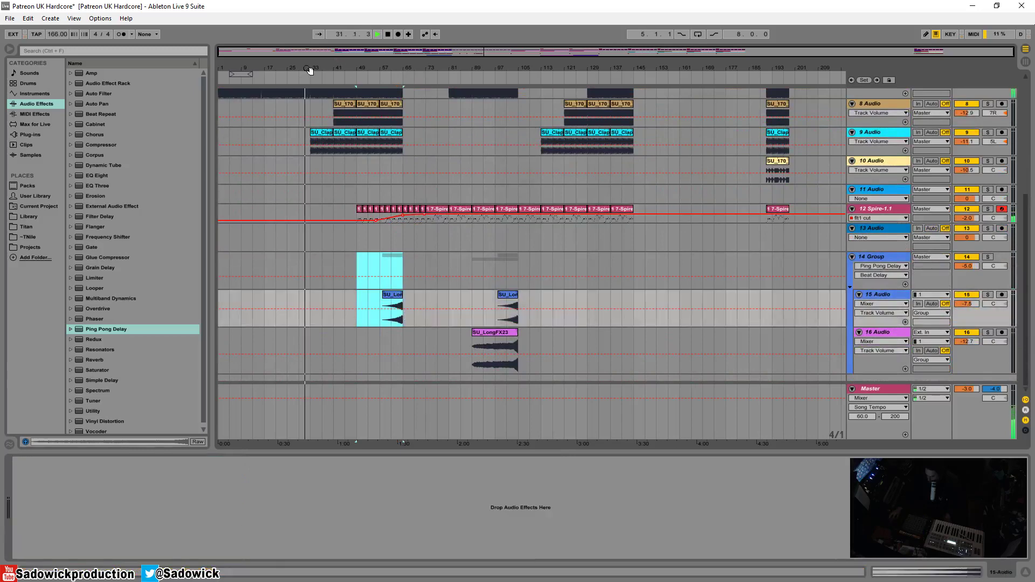
{"action": "left_click", "coordinate": [270, 260]}
{"action": "key", "text": "ctrl+v"}
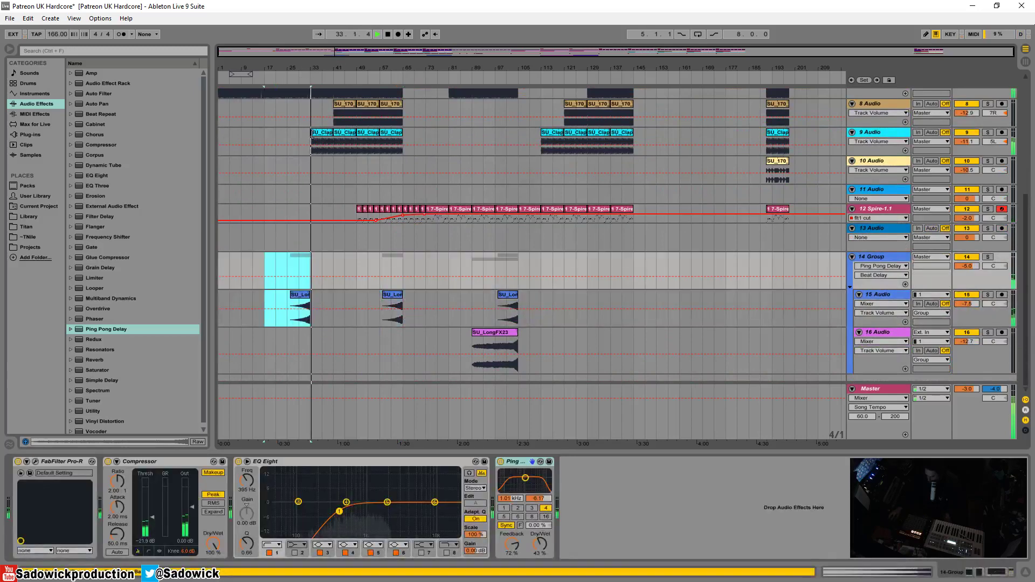
Play the riser into bar 33, set the 14 Group's volume to -6.7 dB and make tracks 13 and 14 more compact
{"action": "left_click", "coordinate": [301, 81]}
{"action": "scroll", "coordinate": [960, 328], "scroll_direction": "up", "scroll_amount": 1}
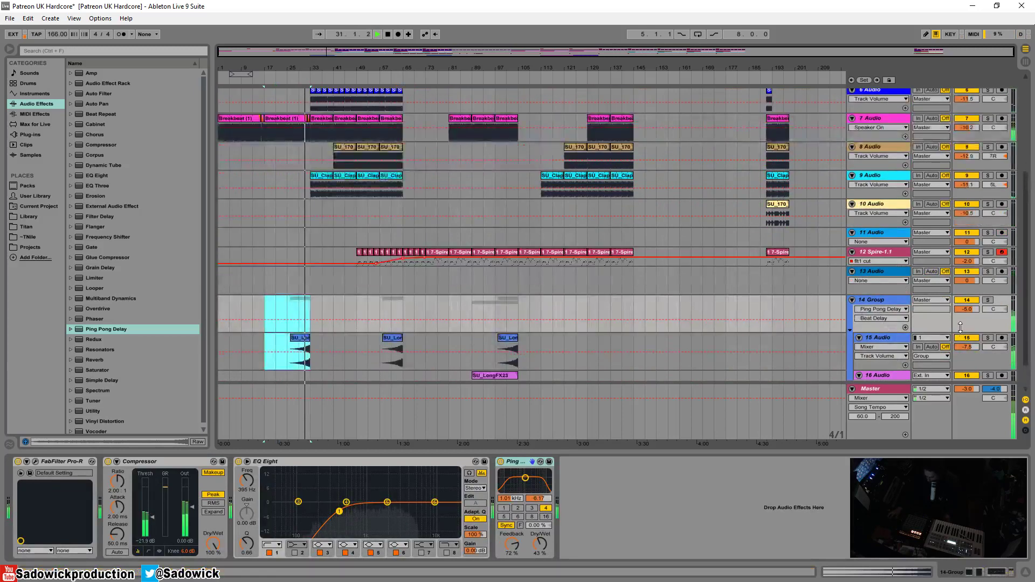
{"action": "left_click_drag", "start_coordinate": [960, 328], "coordinate": [961, 318]}
{"action": "left_click", "coordinate": [852, 272]}
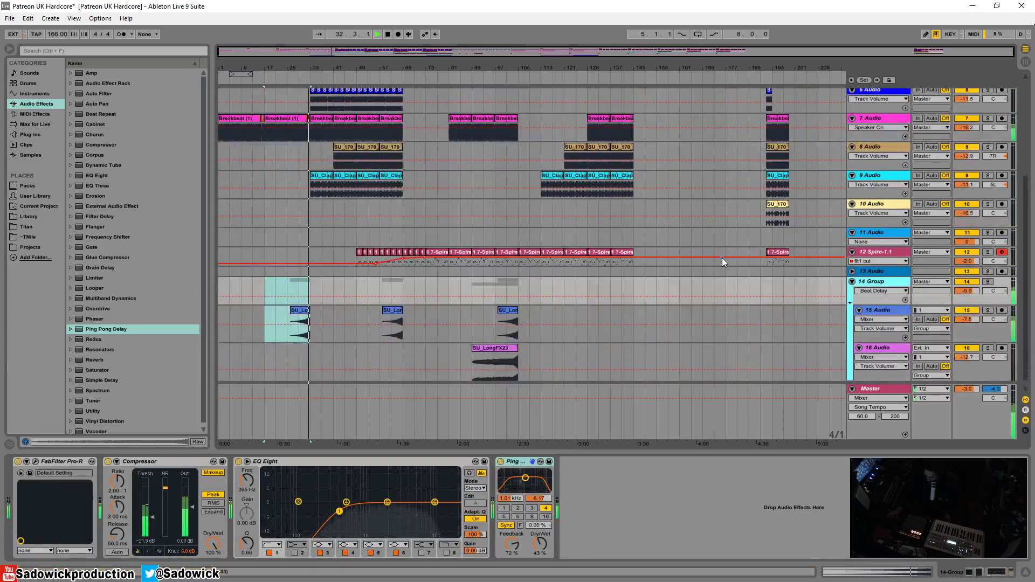
{"action": "key", "text": "ctrl+z"}
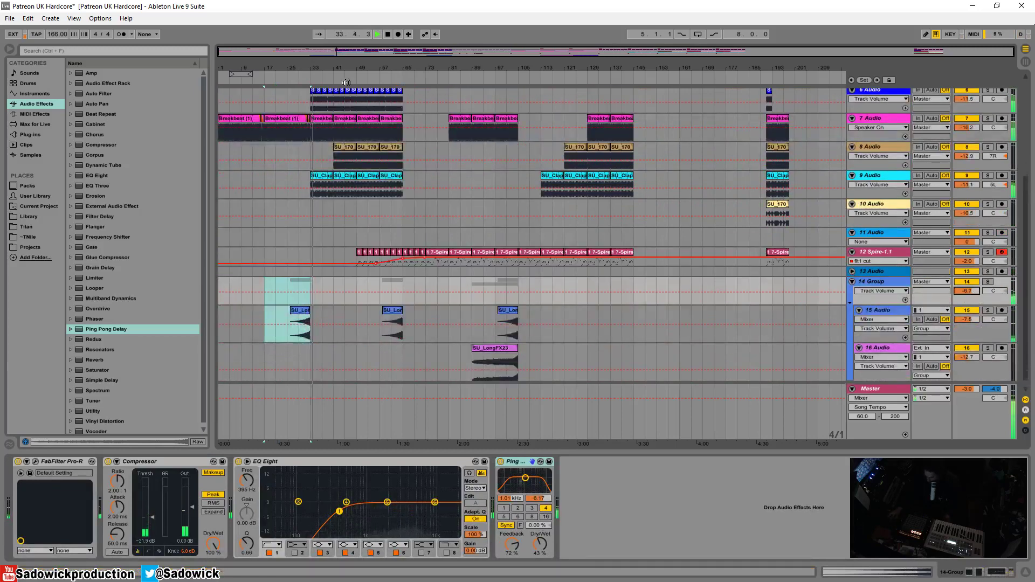
Play the riser's transition into bar 65 and fold the 14 Group track
{"action": "left_click", "coordinate": [378, 75]}
{"action": "scroll", "coordinate": [423, 241], "scroll_direction": "up", "scroll_amount": 3}
{"action": "left_click", "coordinate": [397, 75]}
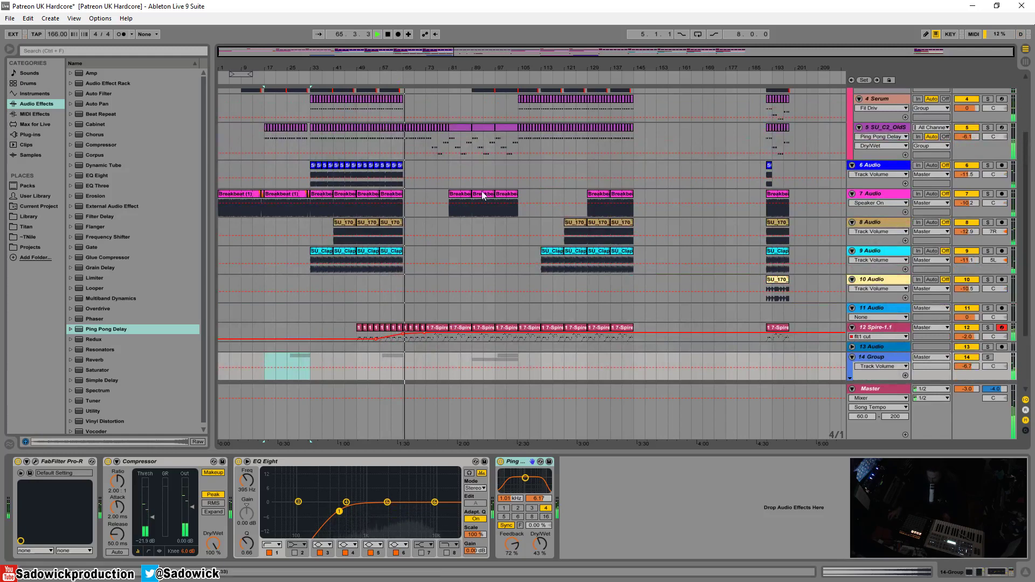
{"action": "scroll", "coordinate": [482, 193], "scroll_direction": "down", "scroll_amount": 3}
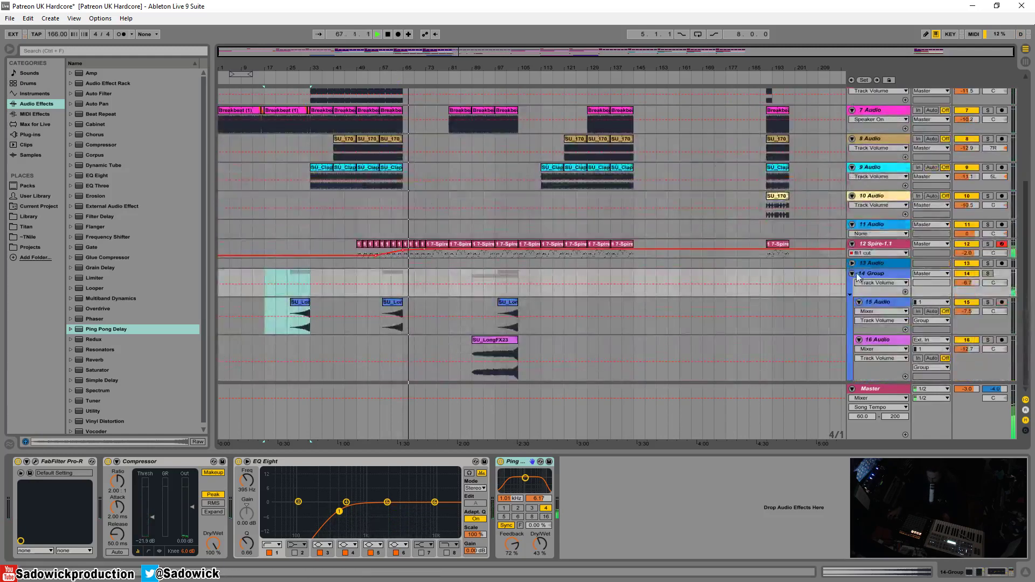
{"action": "left_click", "coordinate": [852, 273]}
{"action": "key", "text": "space"}
Browse the Library to the VEC5 Impacts folder inside VEC5 FX of club sounds 5
{"action": "left_click", "coordinate": [28, 216]}
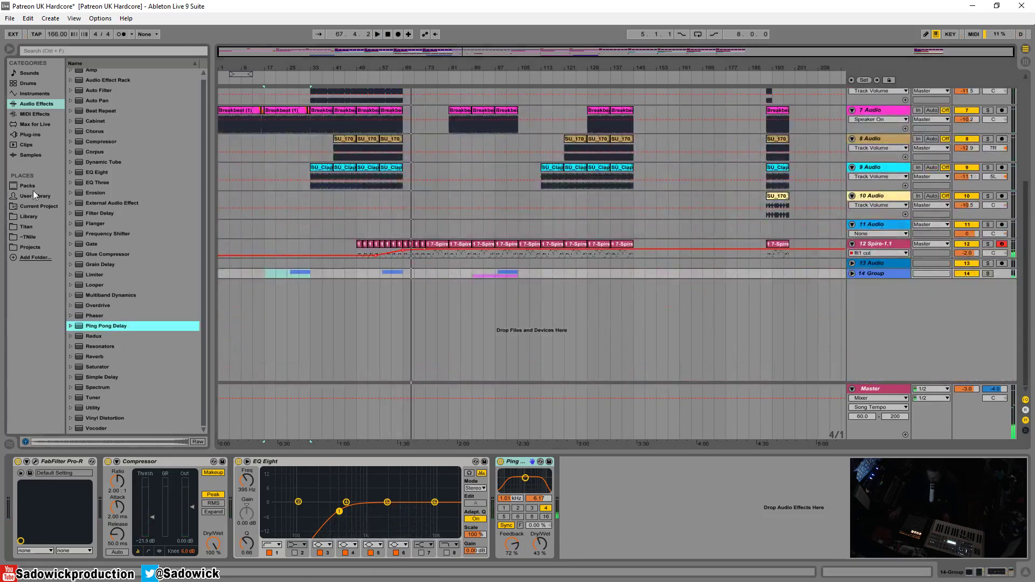
{"action": "scroll", "coordinate": [85, 81], "scroll_direction": "up", "scroll_amount": 4}
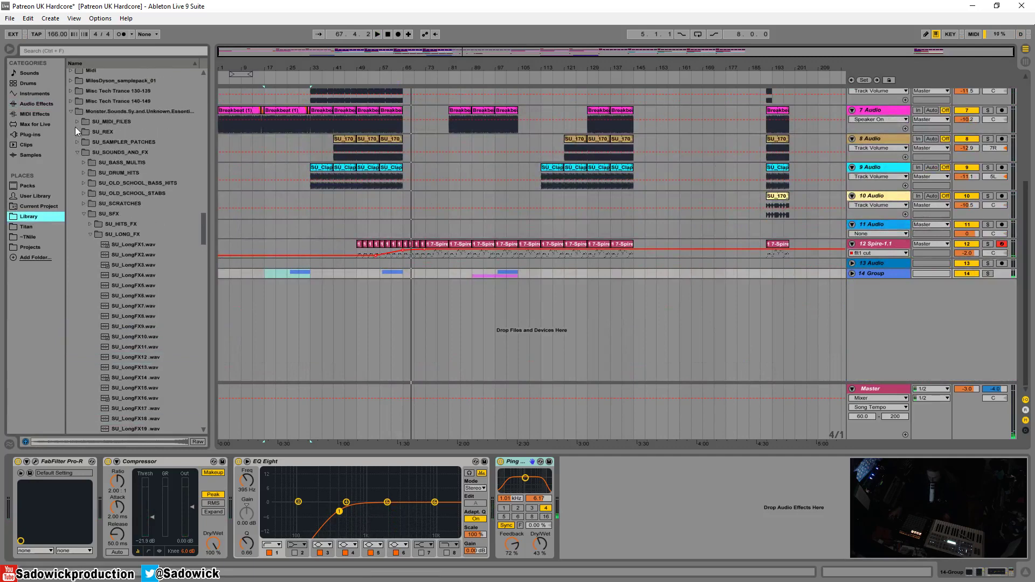
{"action": "left_click", "coordinate": [71, 111]}
{"action": "scroll", "coordinate": [77, 111], "scroll_direction": "up", "scroll_amount": 3}
{"action": "left_click_drag", "start_coordinate": [199, 251], "coordinate": [192, 147]}
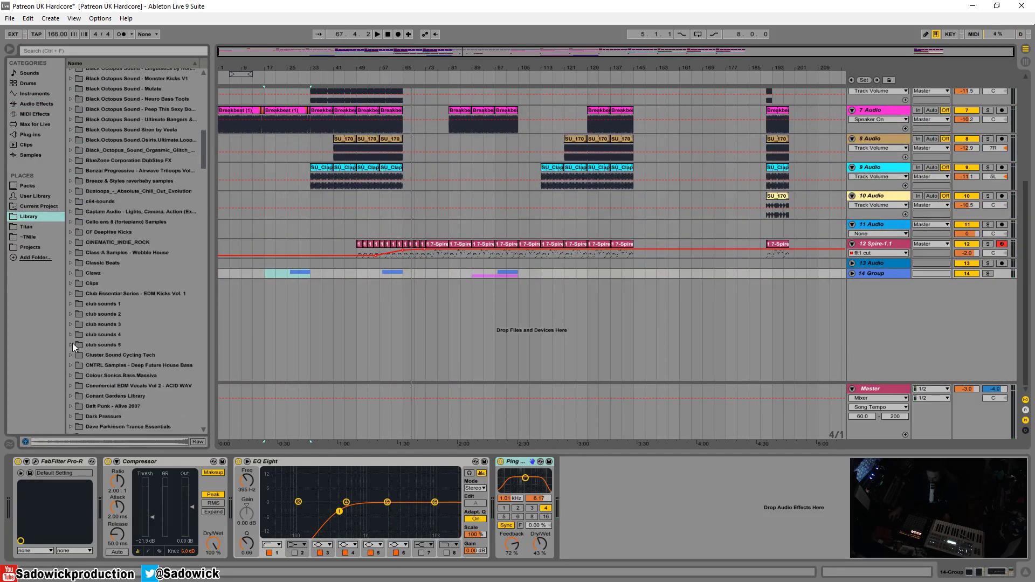
{"action": "left_click", "coordinate": [71, 345]}
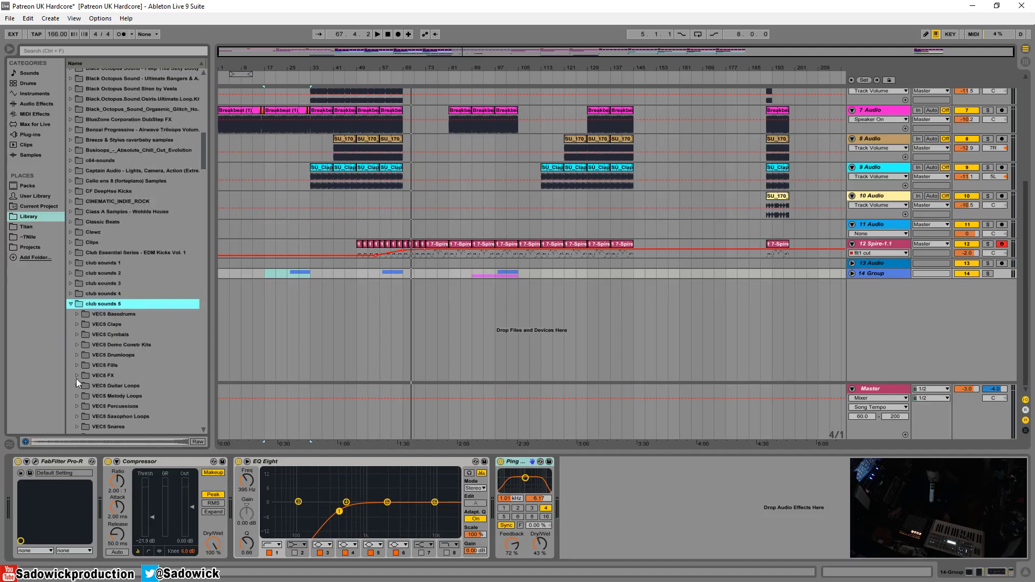
{"action": "left_click", "coordinate": [77, 375]}
{"action": "left_click", "coordinate": [79, 355]}
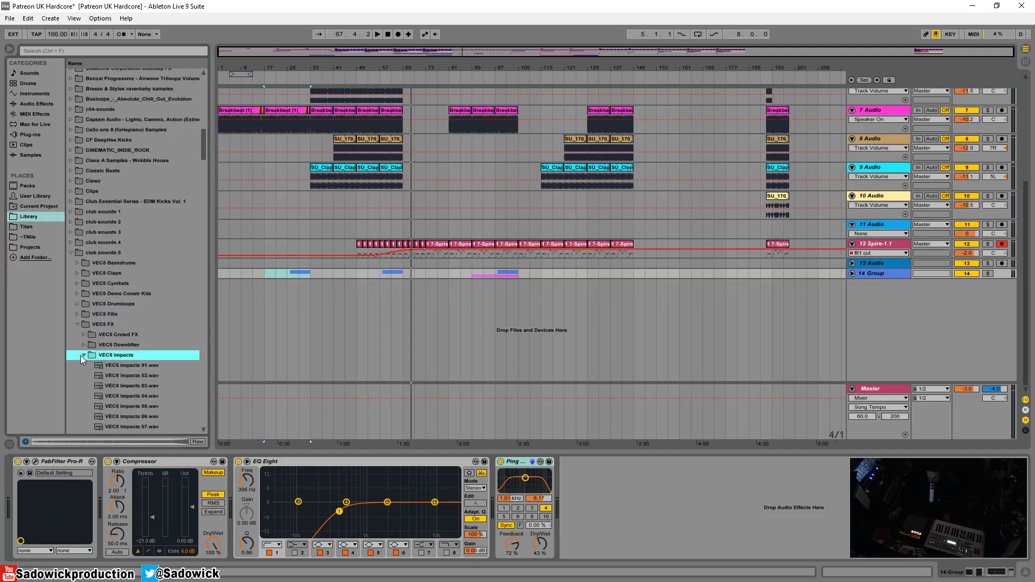
Audition the VEC5 Impacts samples one after another and select VEC5 Impacts 16.wav
{"action": "left_click", "coordinate": [118, 365]}
{"action": "left_click", "coordinate": [121, 377]}
{"action": "key", "text": "Down"}
{"action": "key", "text": "Down"}
{"action": "key", "text": "Down"}
{"action": "key", "text": "Down"}
{"action": "key", "text": "Down"}
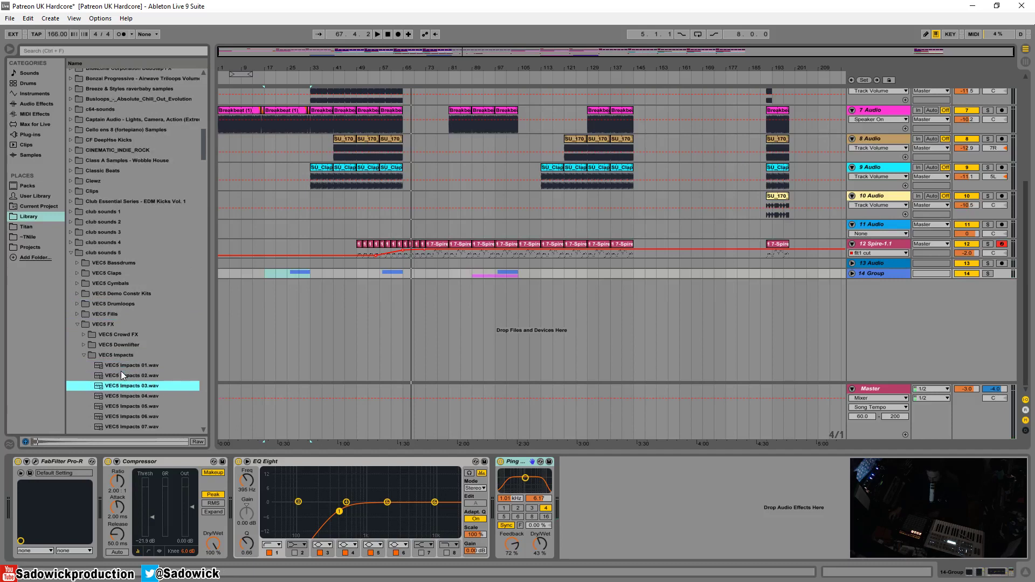
{"action": "key", "text": "Down"}
{"action": "key", "text": "Down"}
{"action": "key", "text": "Down"}
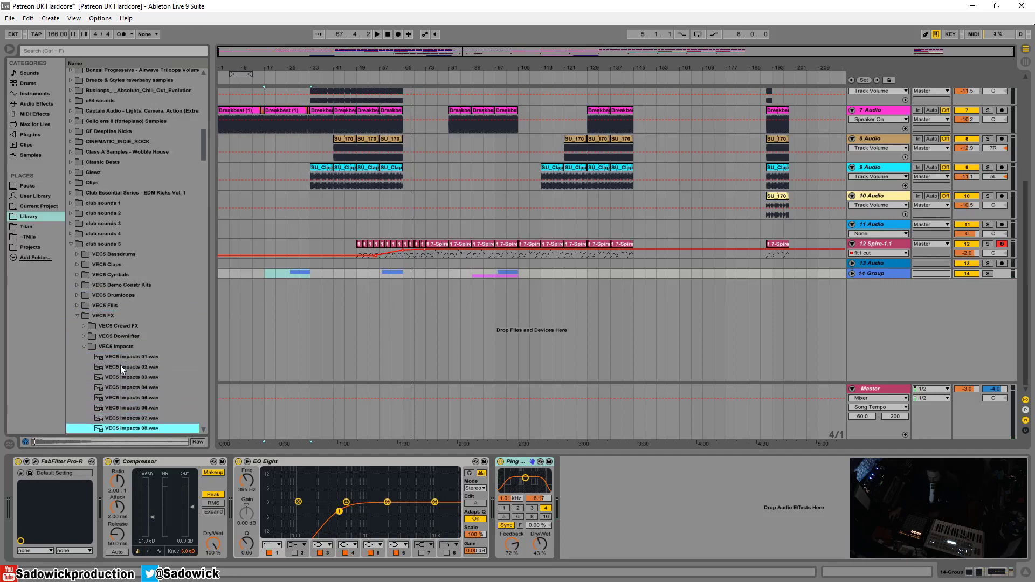
{"action": "key", "text": "Down"}
{"action": "key", "text": "Down"}
{"action": "key", "text": "Down"}
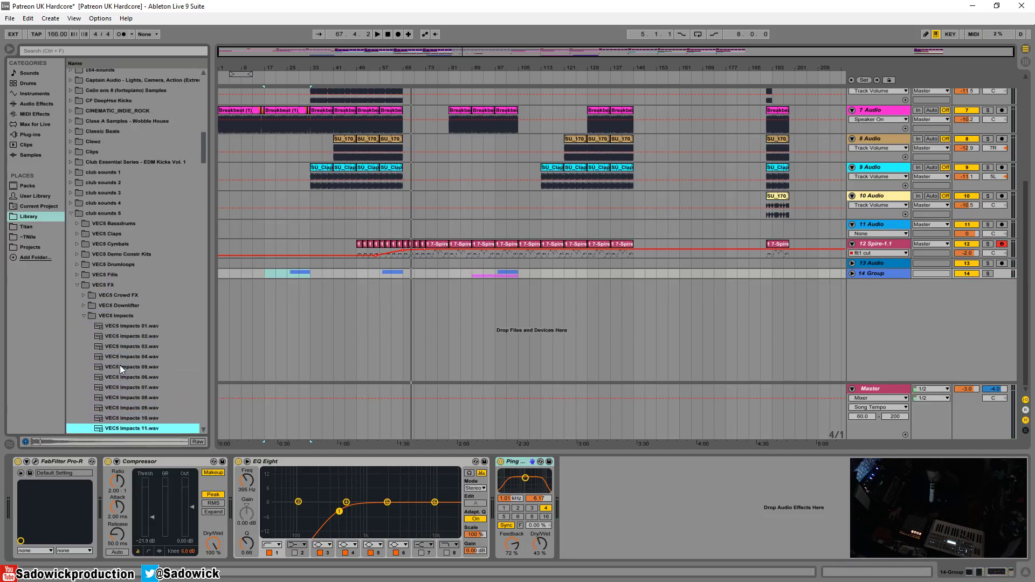
{"action": "key", "text": "Down"}
{"action": "key", "text": "Down"}
{"action": "key", "text": "Down"}
{"action": "key", "text": "Down"}
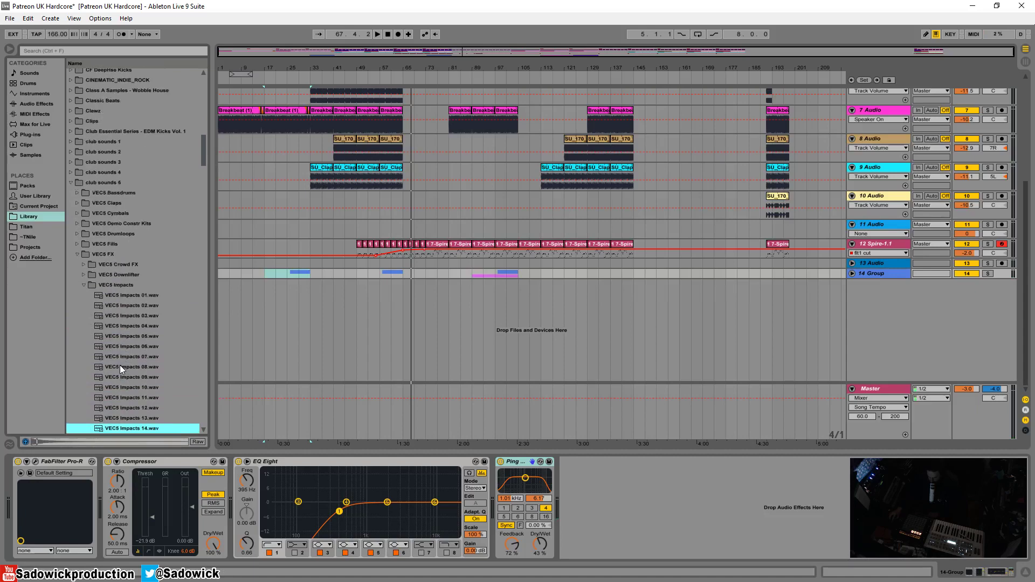
{"action": "key", "text": "Up"}
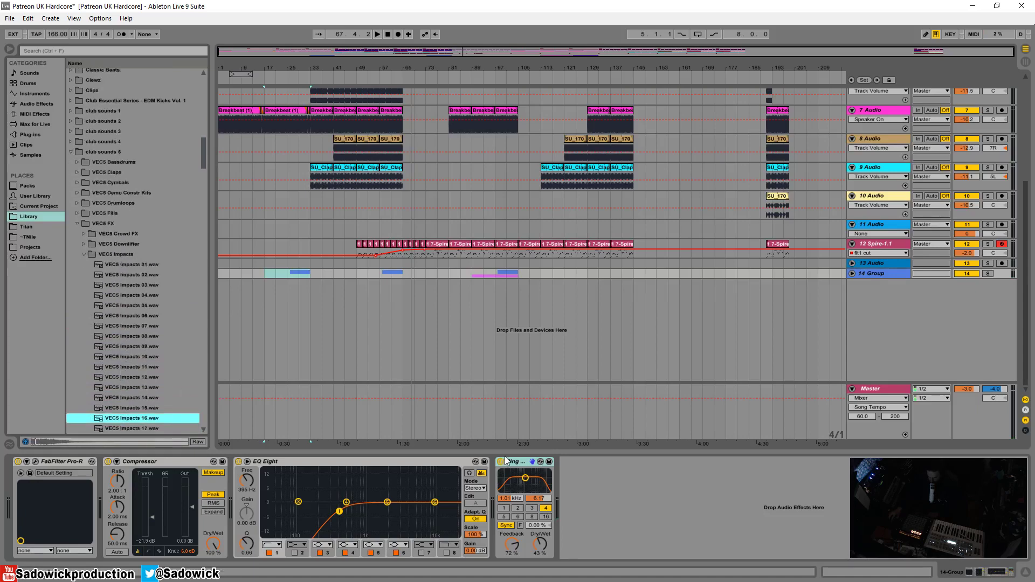
Insert an audio track below the 14 Group, place VEC5 Impacts 16.wav at bar 65 and start playback there
{"action": "right_click", "coordinate": [864, 316]}
{"action": "left_click", "coordinate": [885, 318]}
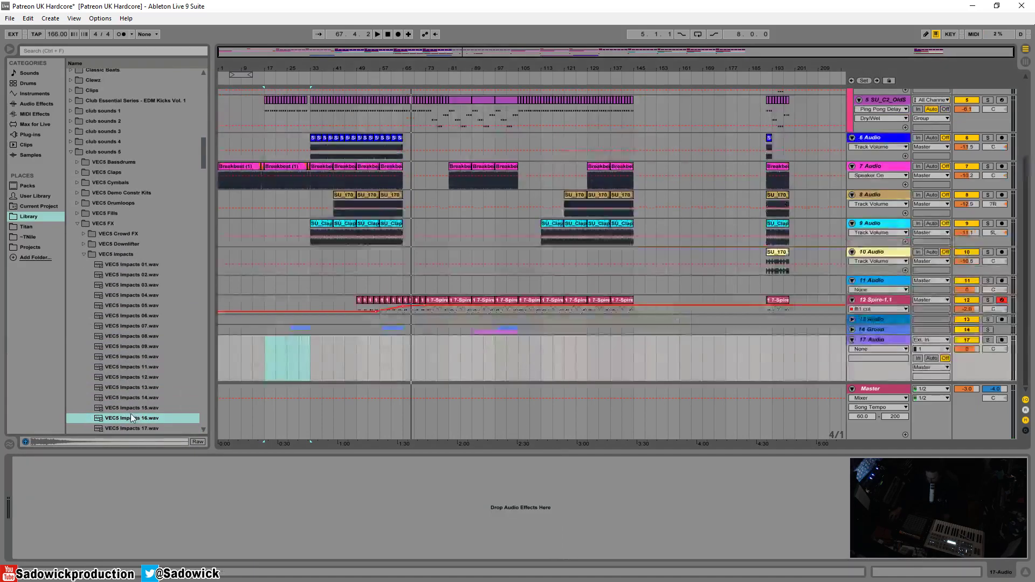
{"action": "left_click_drag", "start_coordinate": [131, 419], "coordinate": [406, 359]}
{"action": "key", "text": "space"}
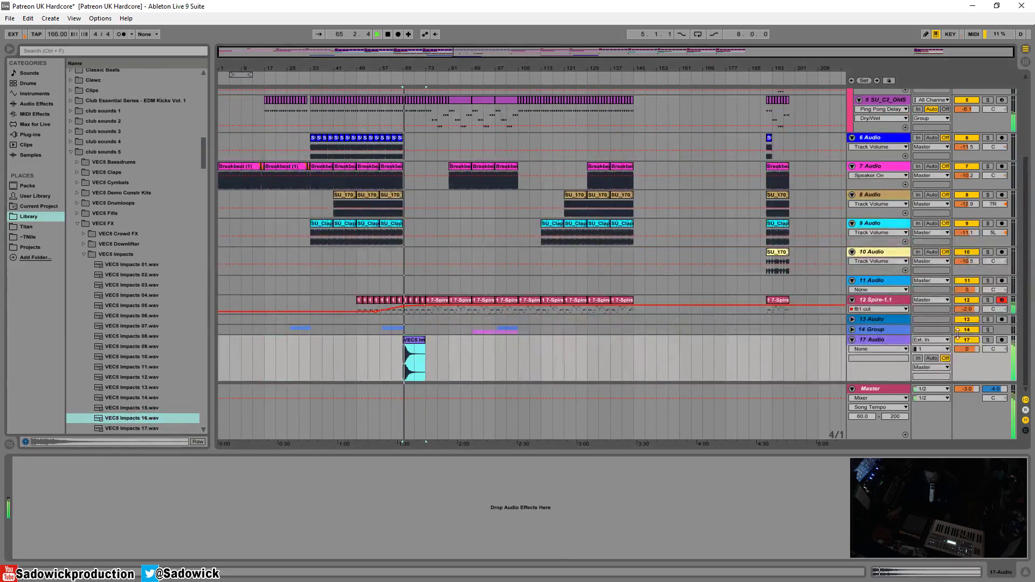
Set the impact track's volume to -11.6 dB and turn off Warp for its clip while playing the transition
{"action": "left_click_drag", "start_coordinate": [971, 351], "coordinate": [972, 356]}
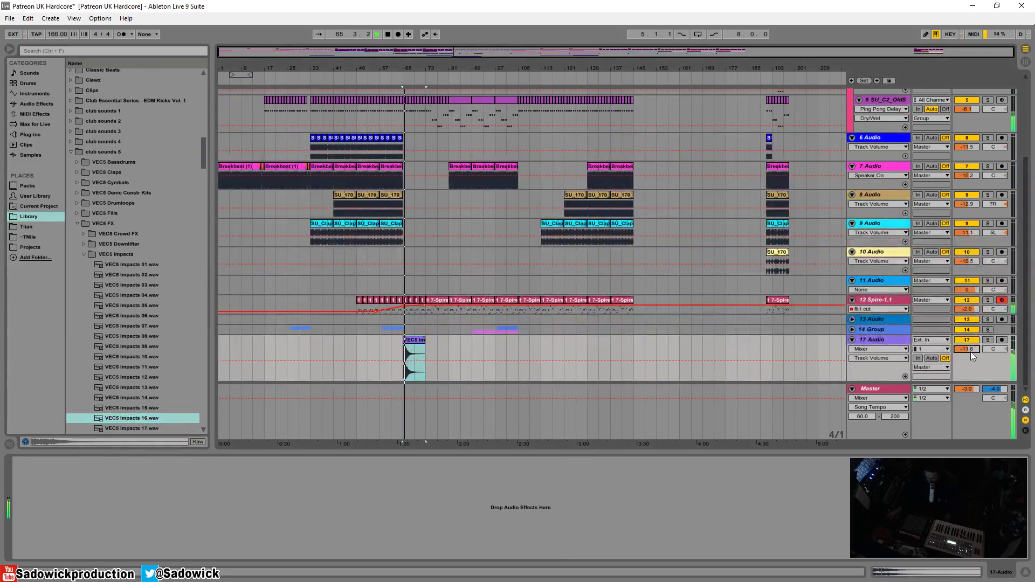
{"action": "left_click", "coordinate": [396, 84]}
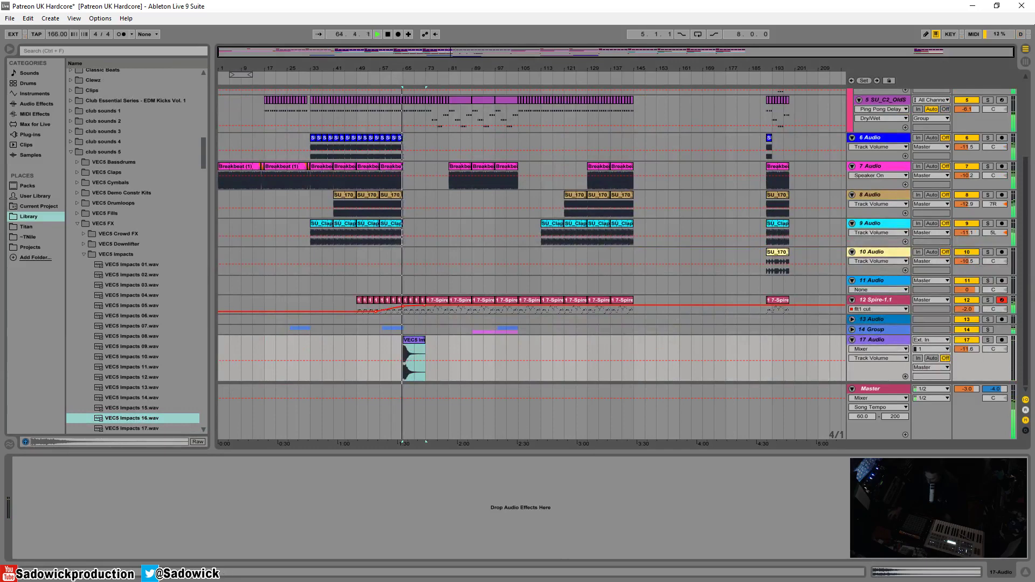
{"action": "left_click", "coordinate": [913, 572]}
{"action": "left_click", "coordinate": [119, 472]}
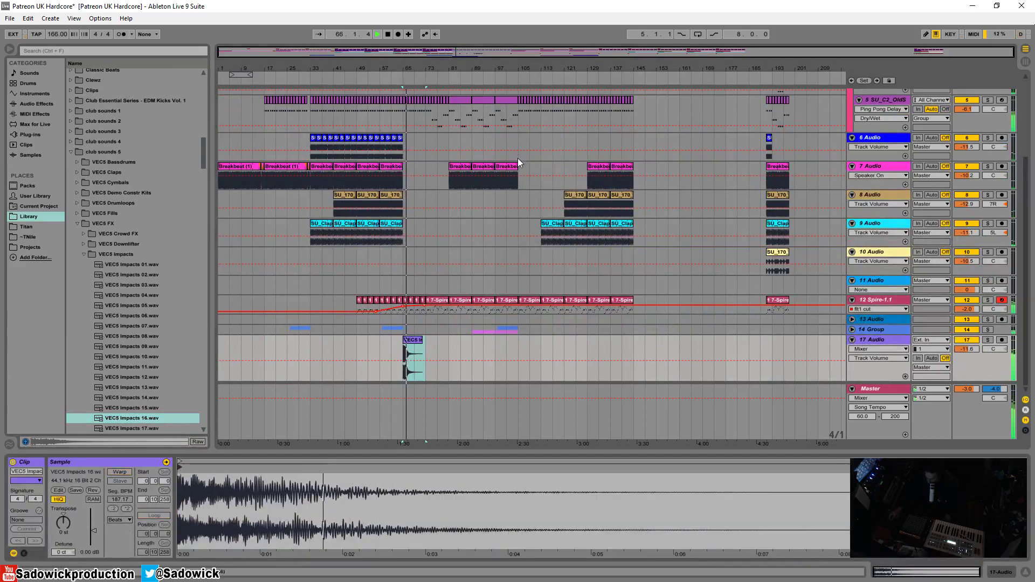
Duplicate the impact from bar 65 to bar 81 and set its track volume to -13.1 dB
{"action": "left_click", "coordinate": [451, 82]}
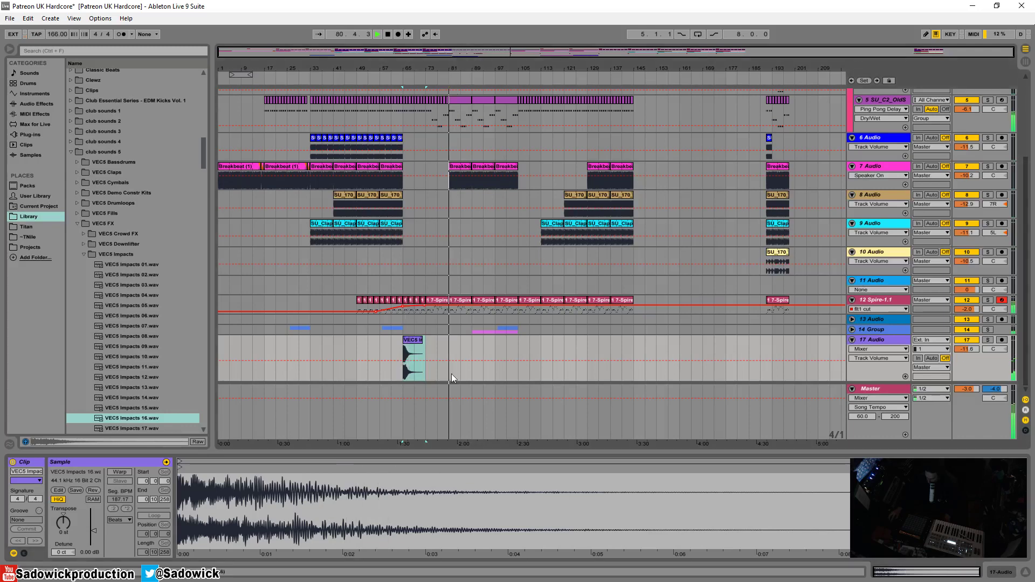
{"action": "left_click_drag", "start_coordinate": [453, 347], "coordinate": [400, 351]}
{"action": "key", "text": "ctrl+d"}
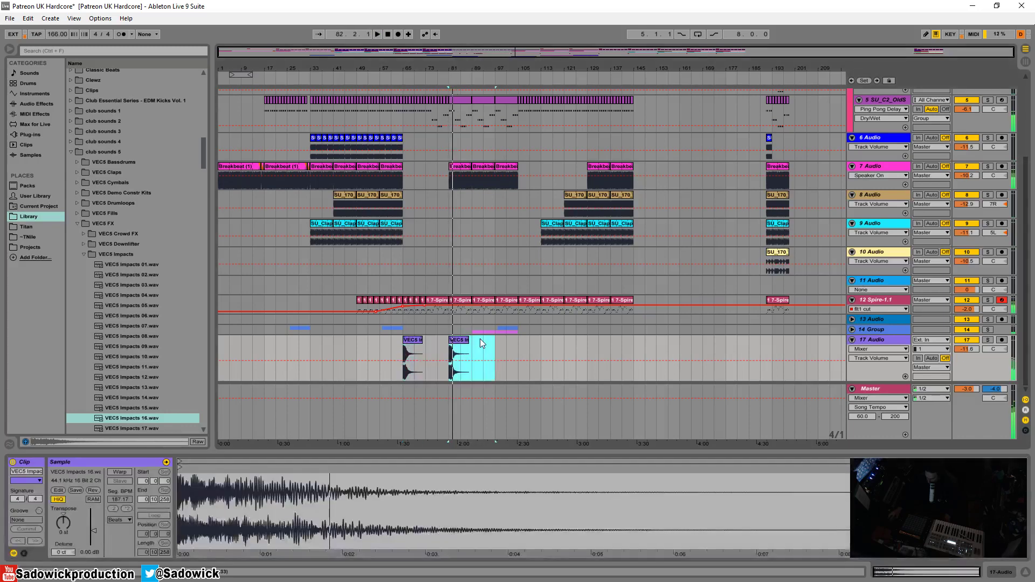
{"action": "left_click_drag", "start_coordinate": [970, 350], "coordinate": [970, 355]}
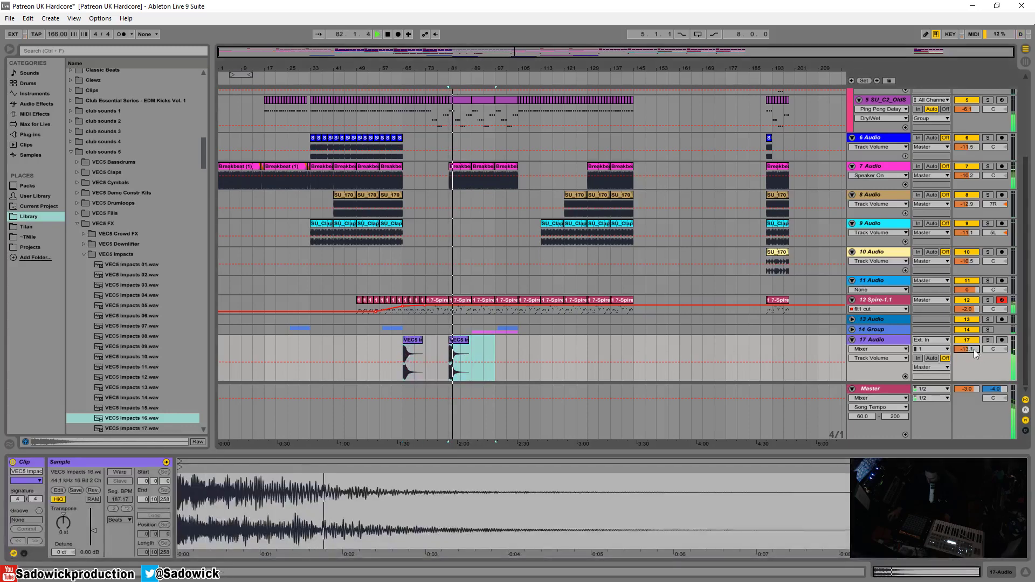
Copy the bass clip at bars 97 to 105 on track 5 to bar 113 on tracks 5 and 4 Serum
{"action": "left_click", "coordinate": [863, 183]}
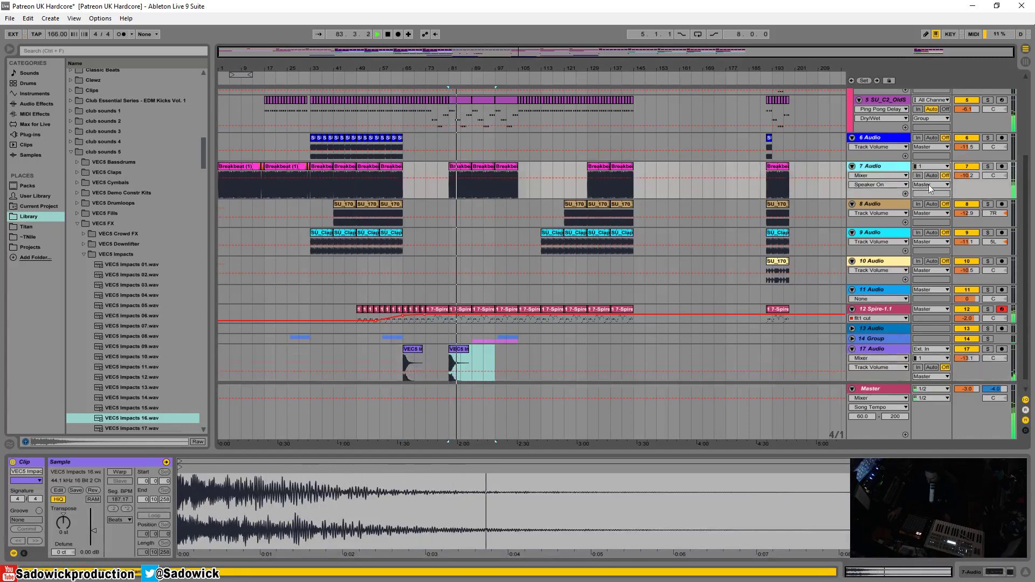
{"action": "scroll", "coordinate": [558, 323], "scroll_direction": "up", "scroll_amount": 3}
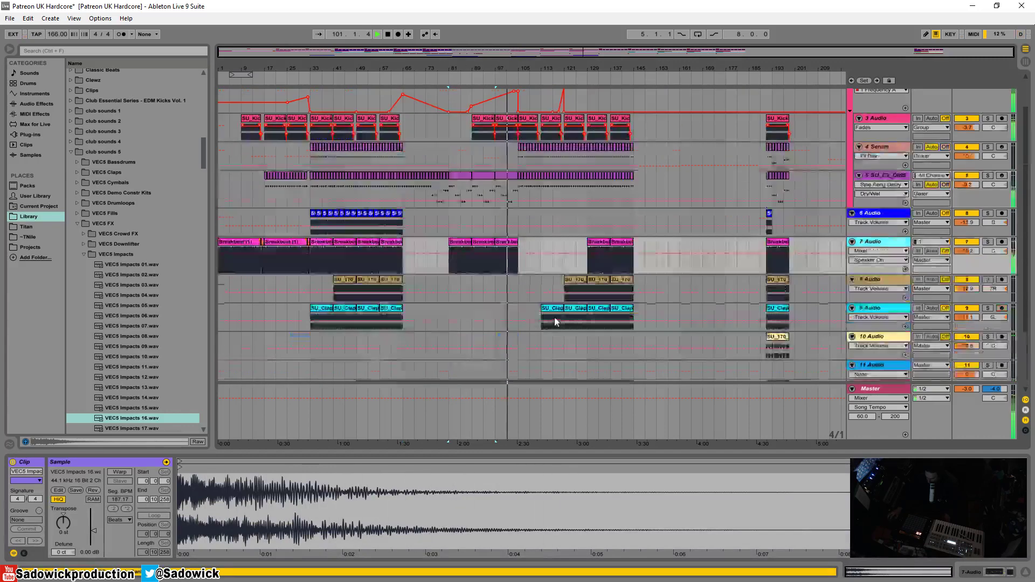
{"action": "left_click", "coordinate": [503, 192]}
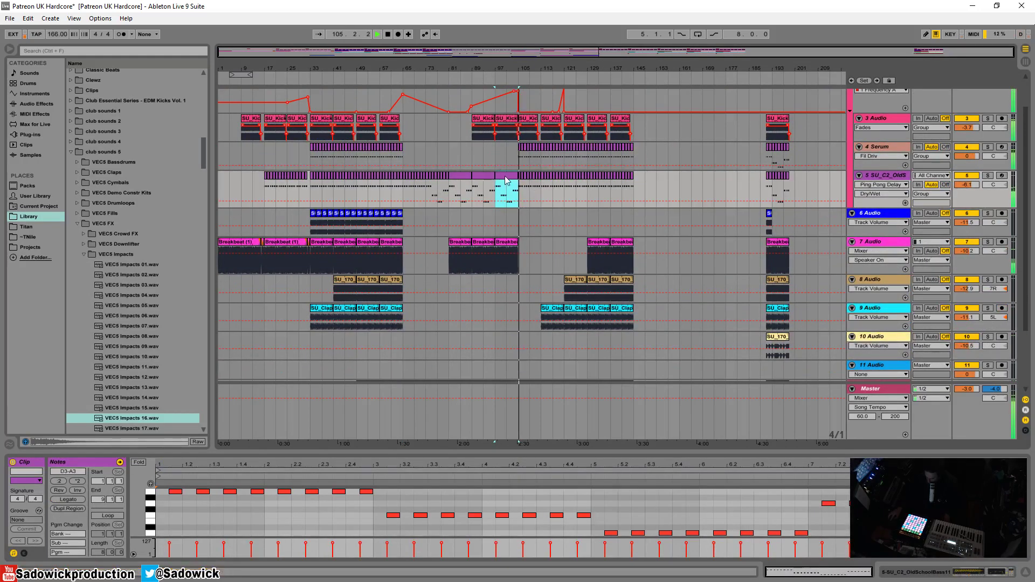
{"action": "left_click", "coordinate": [542, 189]}
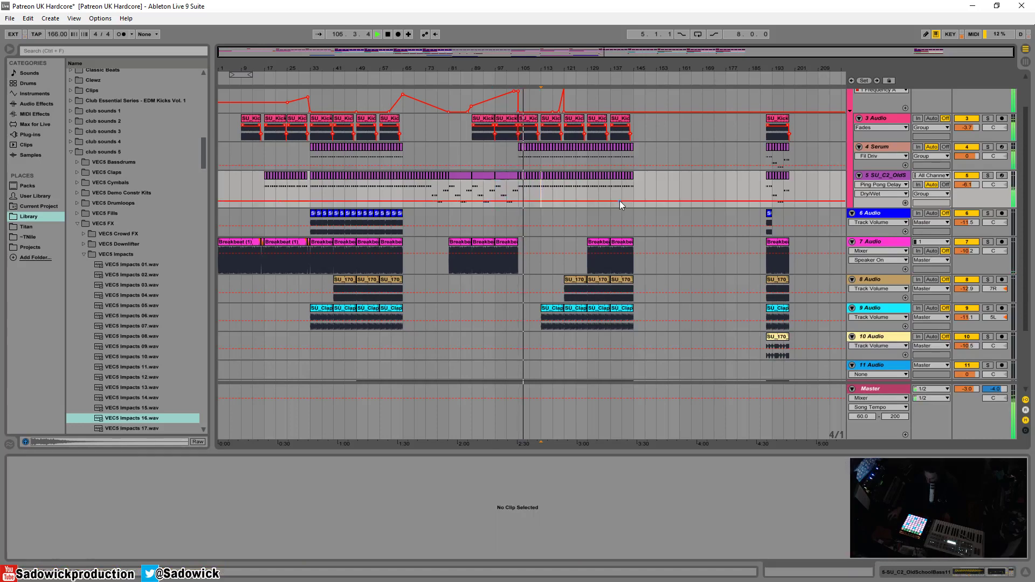
{"action": "key", "text": "ctrl+v"}
{"action": "left_click", "coordinate": [543, 158]}
{"action": "key", "text": "ctrl+v"}
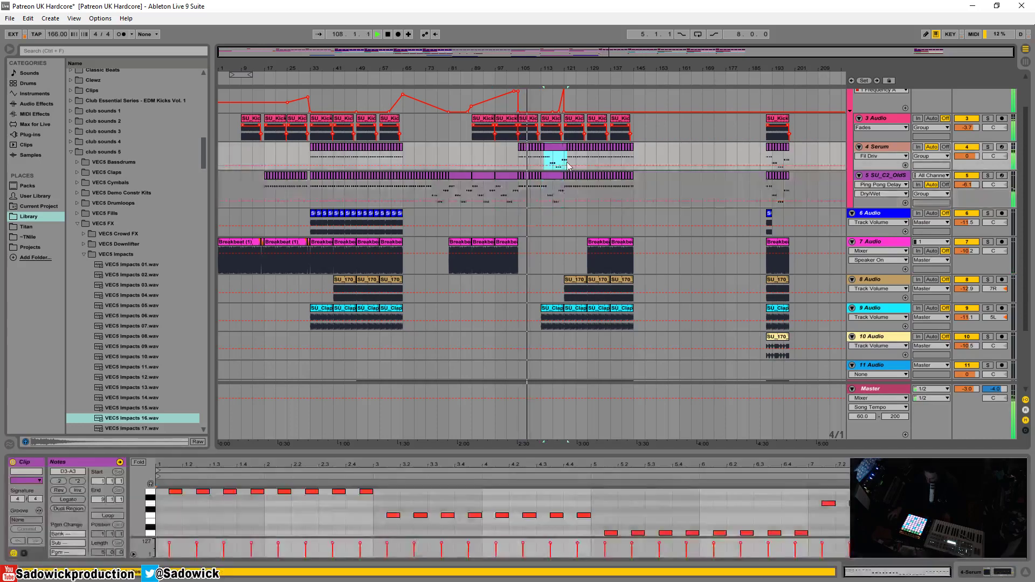
{"action": "left_click_drag", "start_coordinate": [567, 162], "coordinate": [565, 162]}
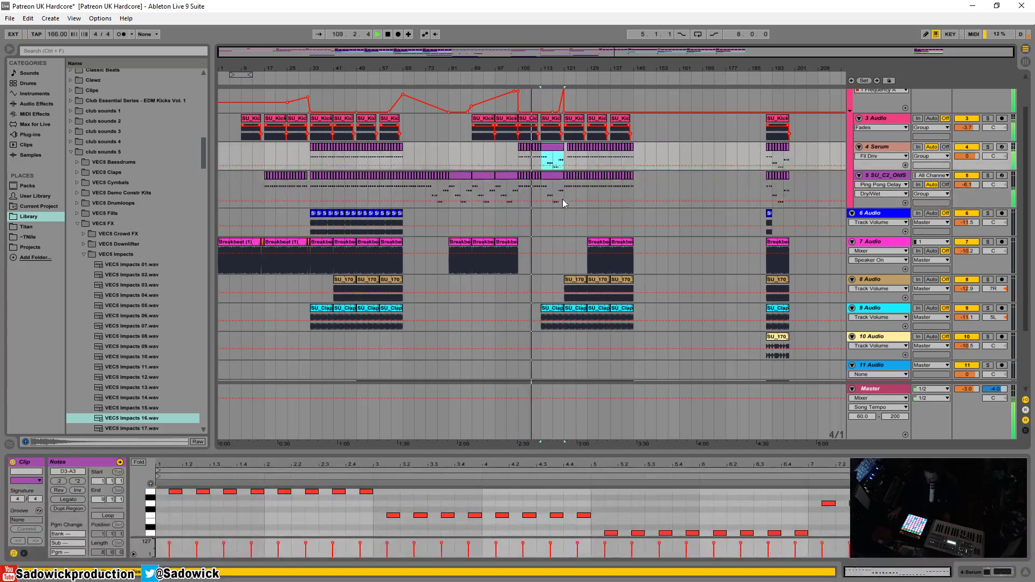
Duplicate the new clips on tracks 4 and 5 repeatedly to fill bars 121 to 145
{"action": "left_click", "coordinate": [562, 199], "text": "shift"}
{"action": "key", "text": "ctrl+d"}
{"action": "key", "text": "ctrl+d"}
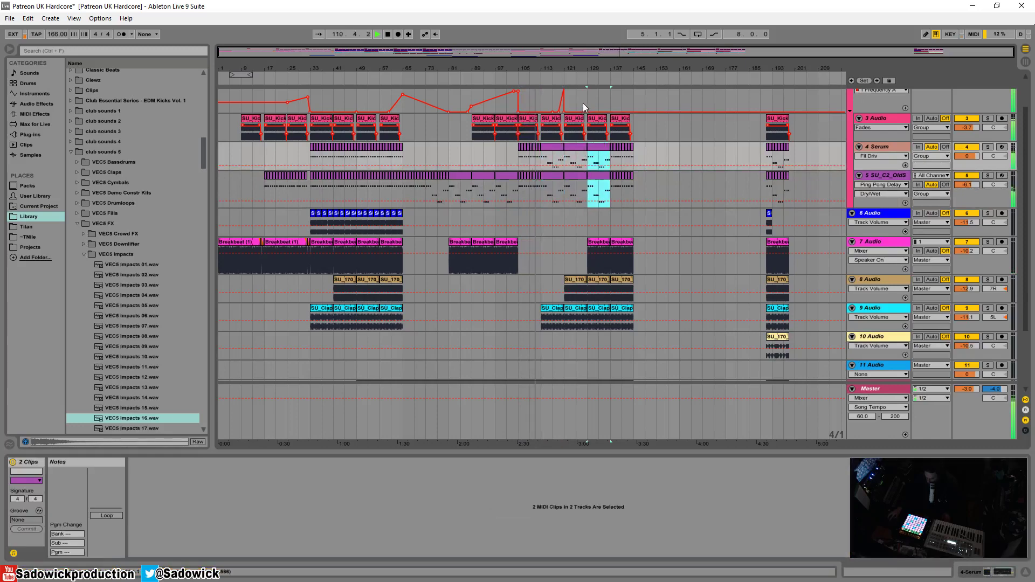
{"action": "left_click_drag", "start_coordinate": [549, 68], "coordinate": [447, 84]}
{"action": "key", "text": "space"}
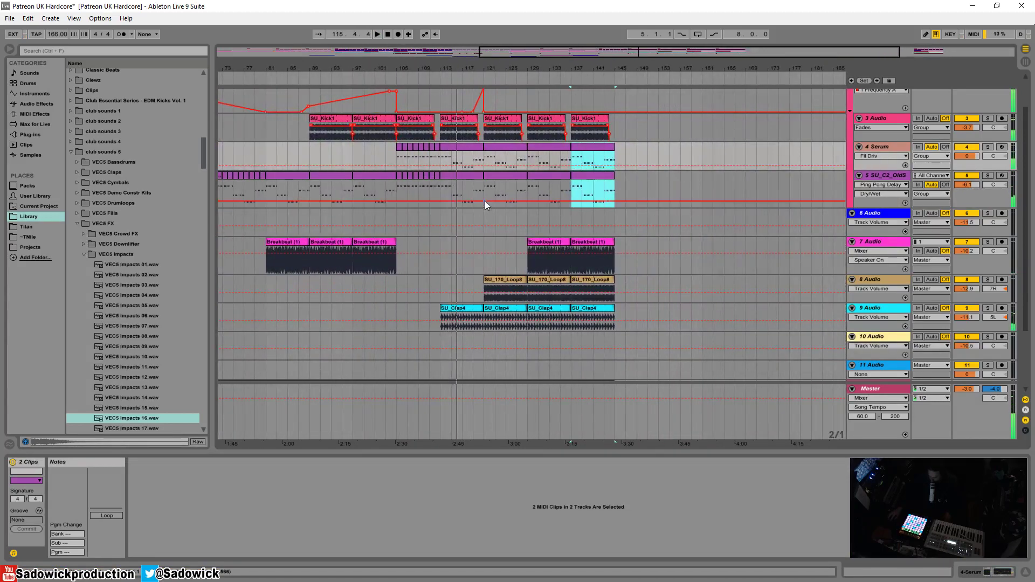
Copy the clips at bars 113 to 121 on tracks 4 and 5 to bar 105 and play from there
{"action": "left_click_drag", "start_coordinate": [485, 200], "coordinate": [442, 160]}
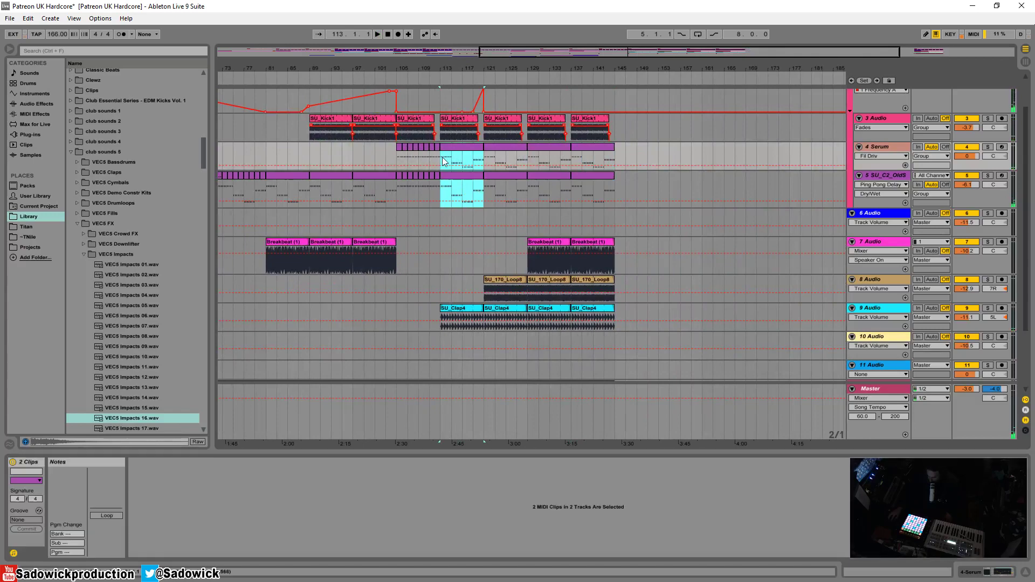
{"action": "left_click", "coordinate": [394, 164]}
{"action": "key", "text": "ctrl+v"}
{"action": "key", "text": "space"}
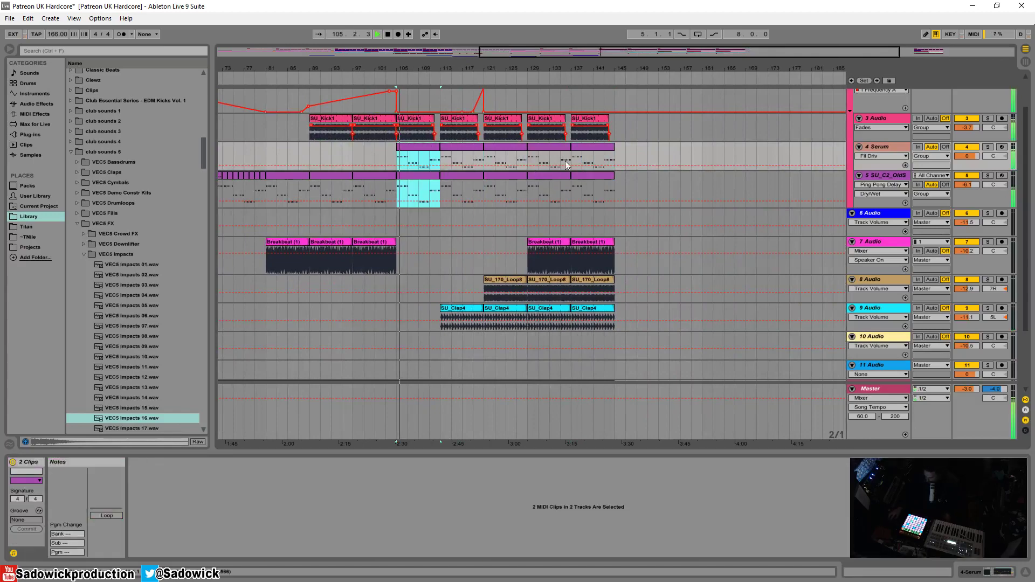
Duplicate the impact from bar 81 to bar 97 on track 17
{"action": "left_click_drag", "start_coordinate": [594, 55], "coordinate": [590, 36]}
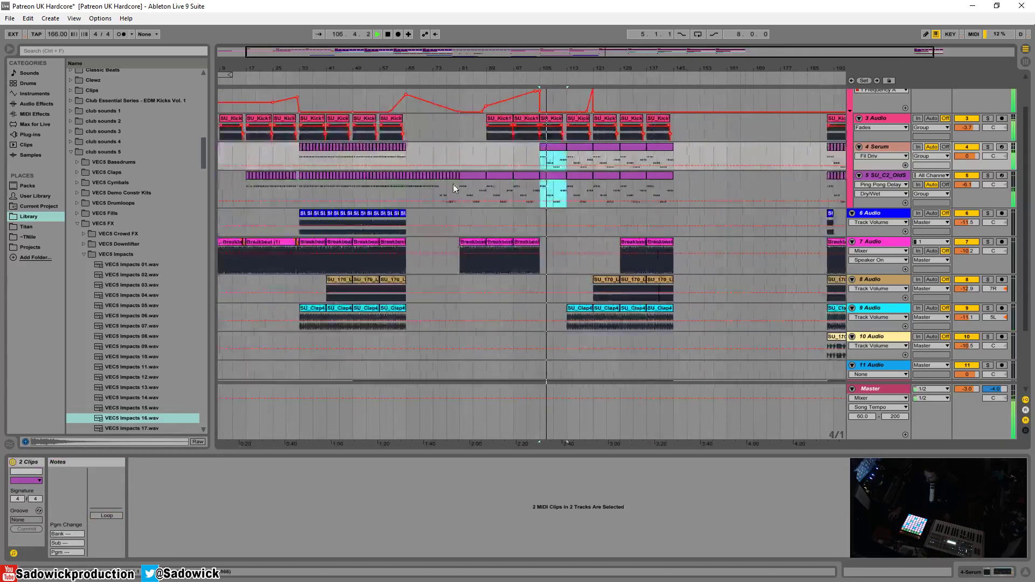
{"action": "scroll", "coordinate": [456, 210], "scroll_direction": "down", "scroll_amount": 3}
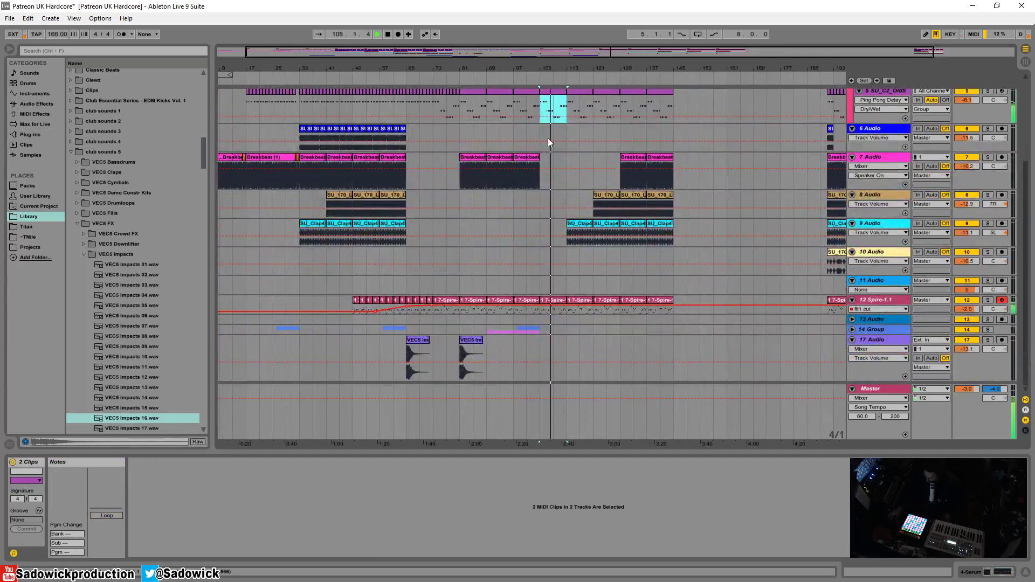
{"action": "left_click", "coordinate": [510, 76]}
{"action": "left_click_drag", "start_coordinate": [513, 352], "coordinate": [461, 349]}
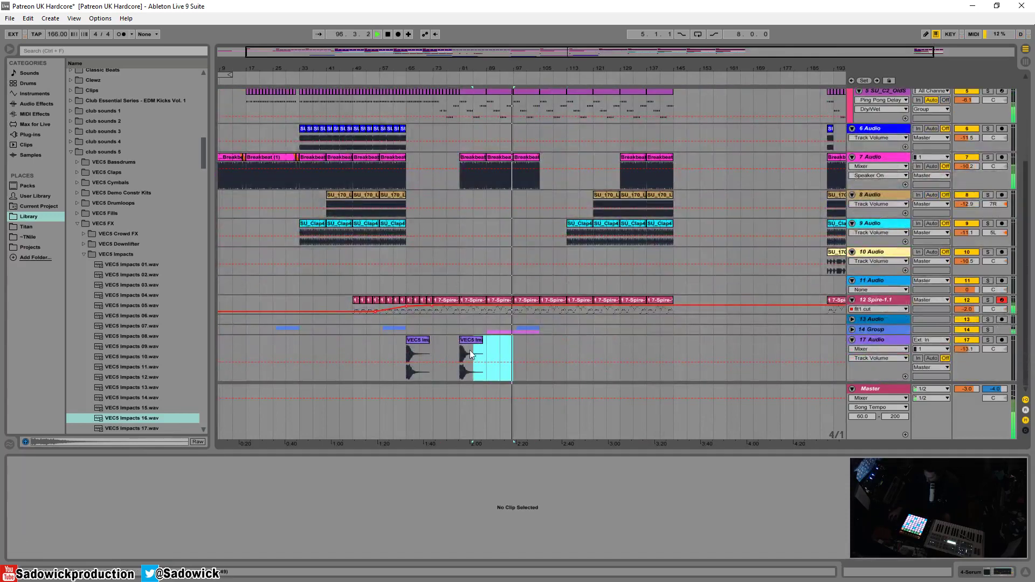
{"action": "key", "text": "ctrl+d"}
Reduce the height of the impact track and insert another audio track below it
{"action": "left_click_drag", "start_coordinate": [975, 382], "coordinate": [968, 333]}
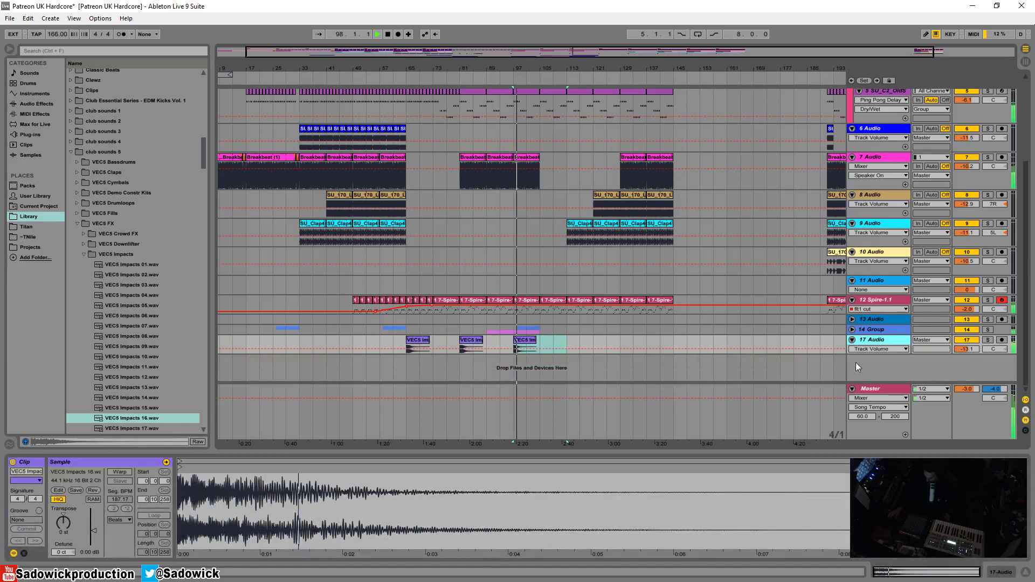
{"action": "key", "text": "ctrl+t"}
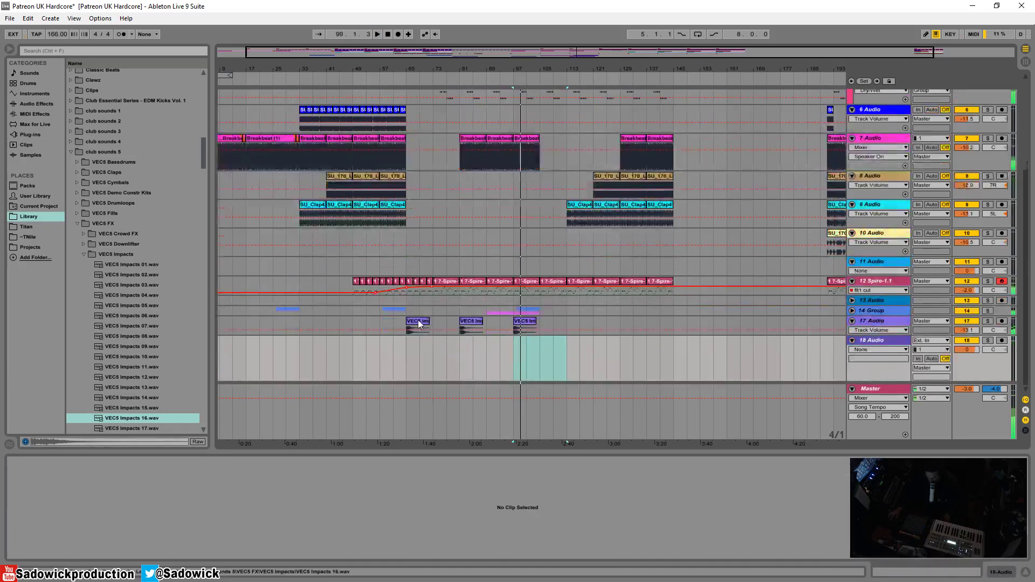
Copy the impact clip at bar 65 on track 17 to bar 1
{"action": "left_click", "coordinate": [418, 321]}
{"action": "key", "text": "space"}
{"action": "left_click_drag", "start_coordinate": [318, 55], "coordinate": [289, 54]}
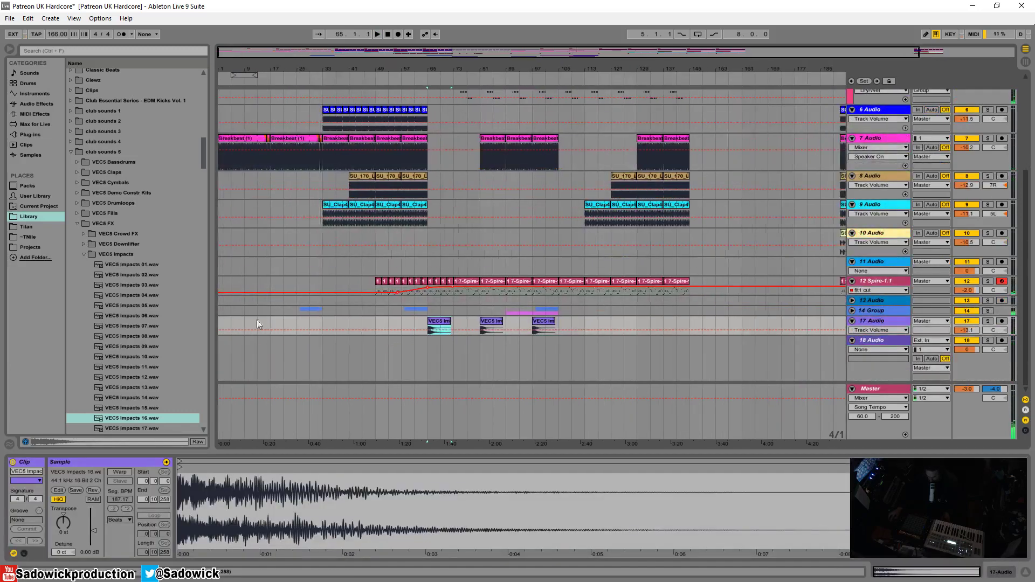
{"action": "left_click", "coordinate": [221, 320]}
{"action": "key", "text": "ctrl+v"}
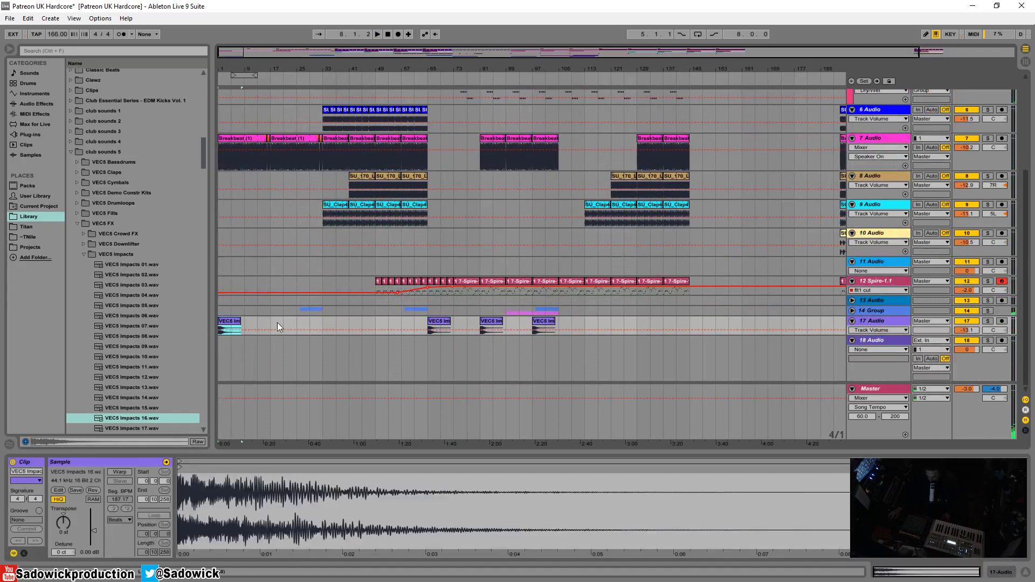
Duplicate bars 1 to 17 of the impact track so the impact at bar 1 repeats at bar 17
{"action": "left_click_drag", "start_coordinate": [274, 324], "coordinate": [215, 328]}
{"action": "key", "text": "ctrl+d"}
Place VEC5 Uplifter 10 B-Ray A 140BPM 4Bars.wav on track 18 at bars 29 to 33
{"action": "scroll", "coordinate": [146, 390], "scroll_direction": "down", "scroll_amount": 2}
{"action": "left_click", "coordinate": [148, 381]}
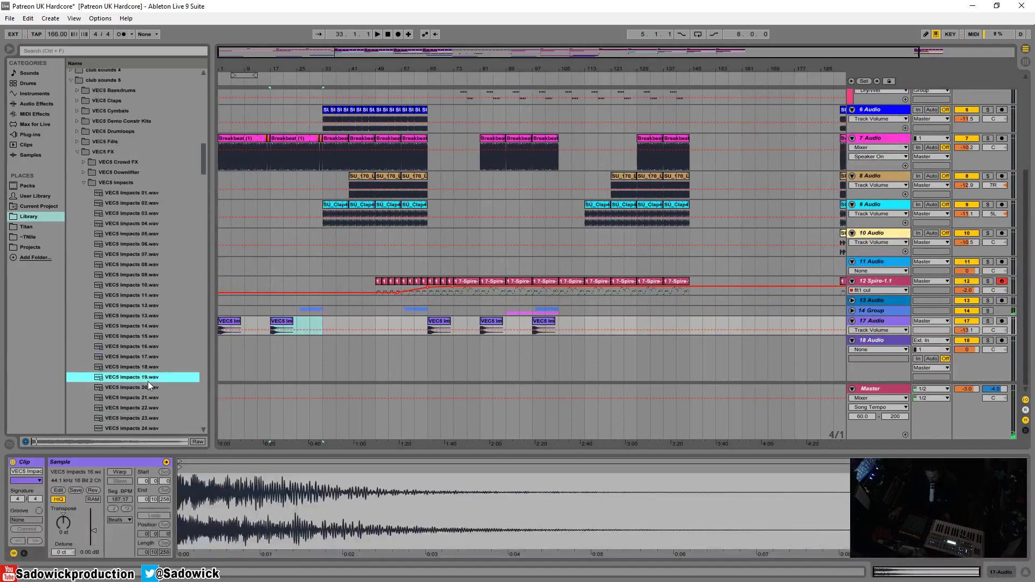
{"action": "left_click", "coordinate": [139, 397]}
{"action": "left_click", "coordinate": [85, 183]}
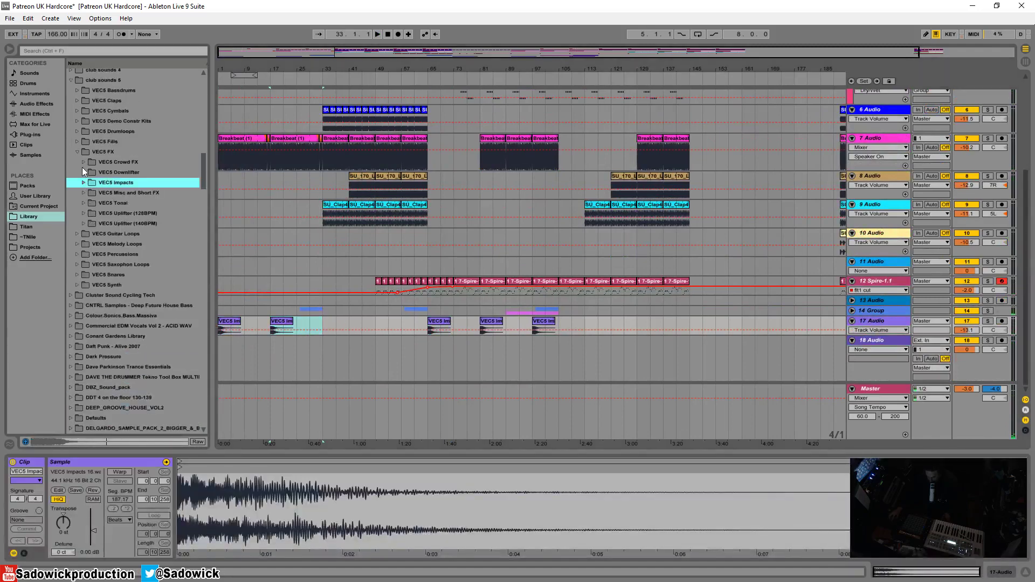
{"action": "left_click", "coordinate": [84, 224]}
{"action": "left_click", "coordinate": [149, 233]}
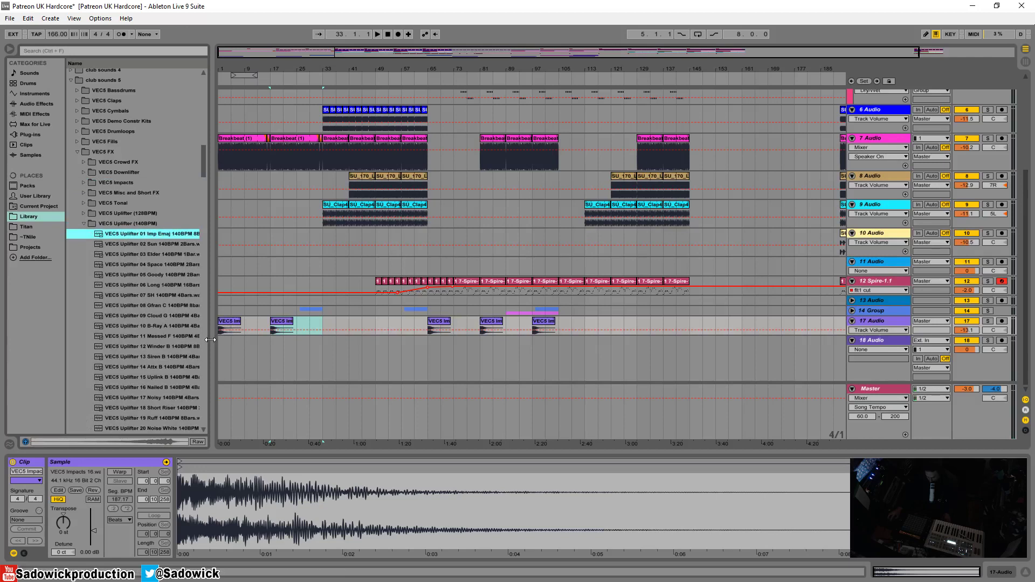
{"action": "left_click_drag", "start_coordinate": [210, 340], "coordinate": [263, 339]}
{"action": "left_click", "coordinate": [178, 328]}
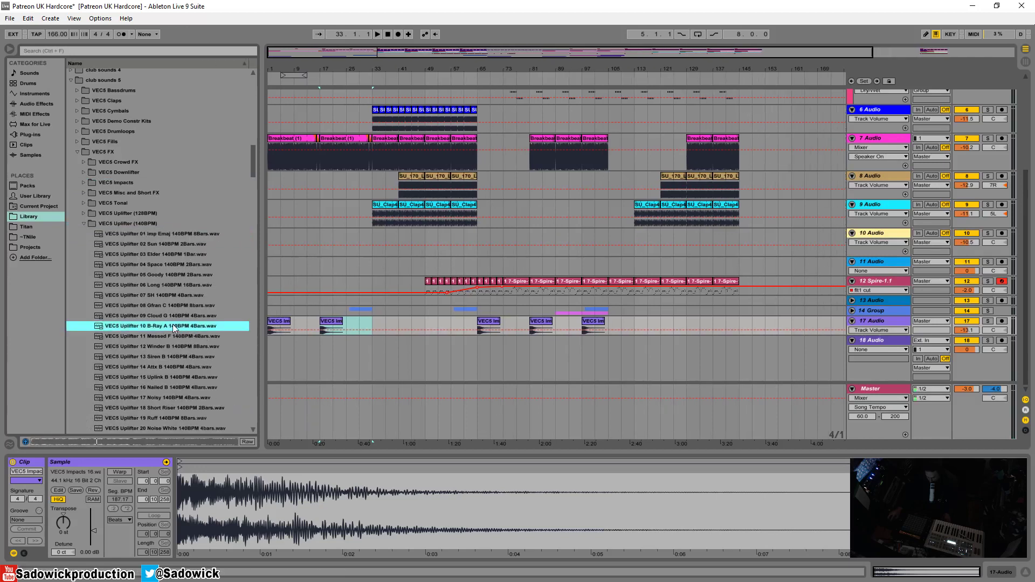
{"action": "left_click_drag", "start_coordinate": [348, 348], "coordinate": [356, 352]}
Lower track 18's volume to -13.0 and set the uplifter clip's warp mode to Complex while playing it back
{"action": "left_click_drag", "start_coordinate": [978, 364], "coordinate": [984, 405]}
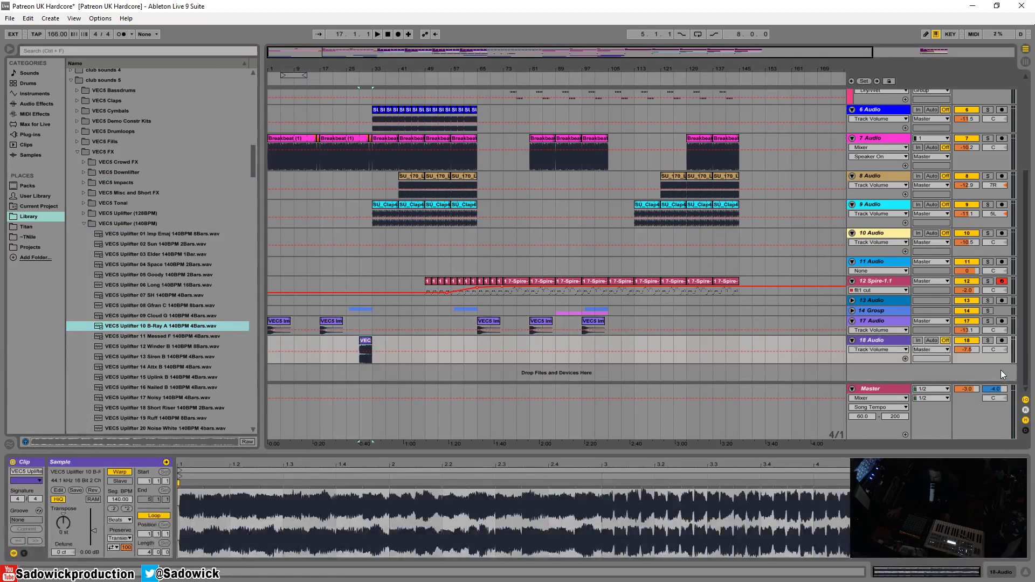
{"action": "key", "text": "space"}
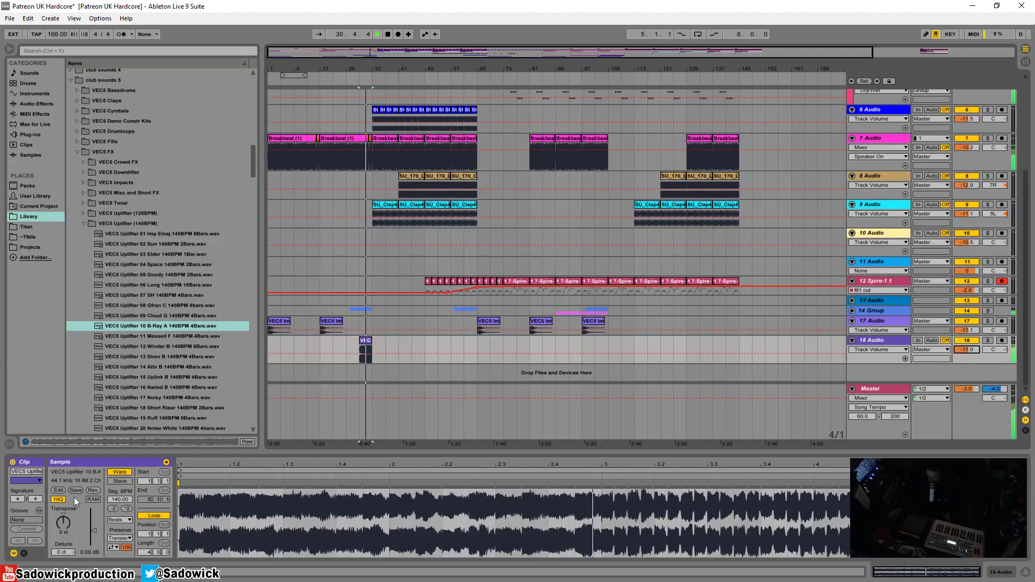
{"action": "left_click", "coordinate": [121, 521]}
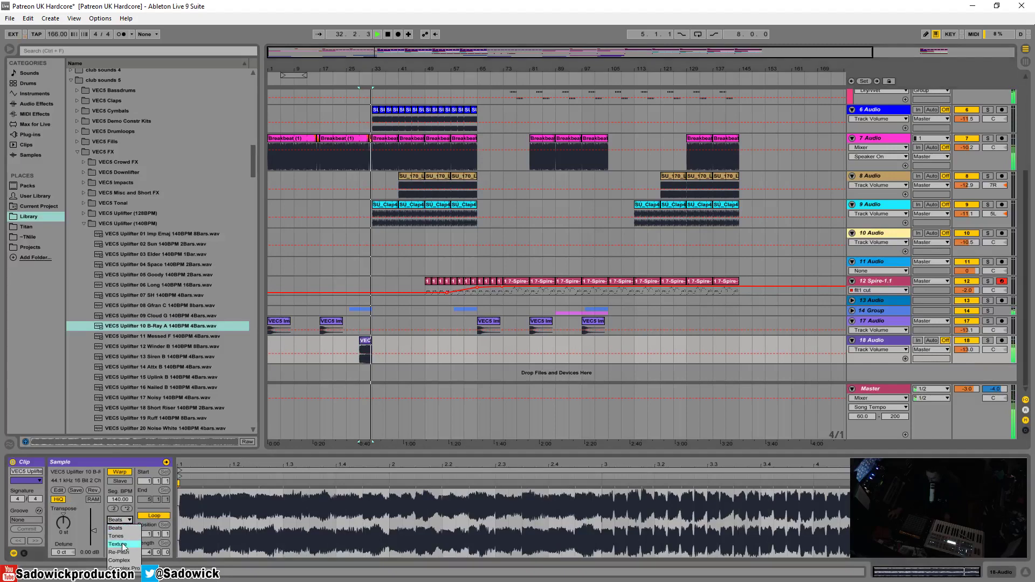
{"action": "left_click", "coordinate": [119, 561]}
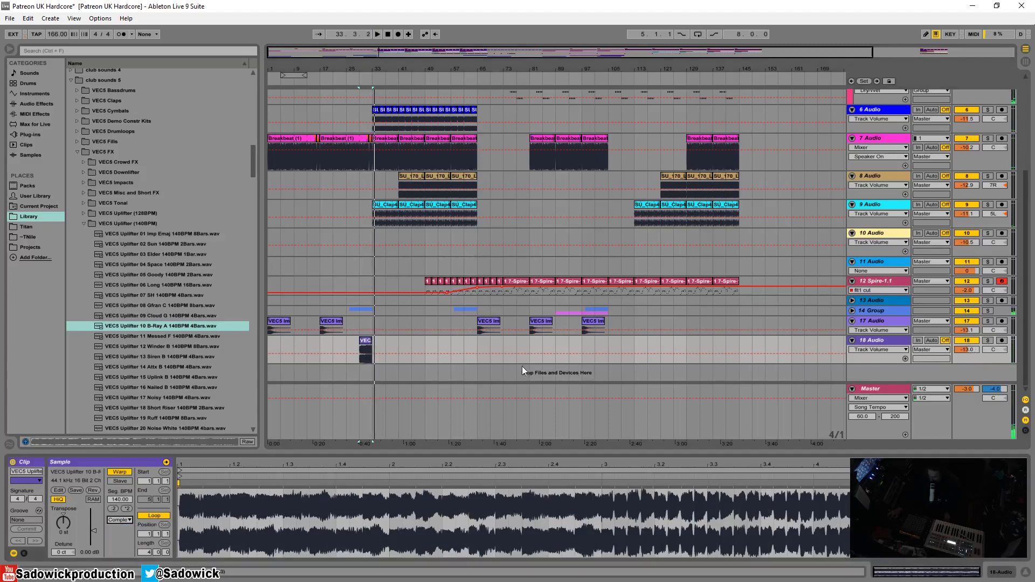
{"action": "key", "text": "space"}
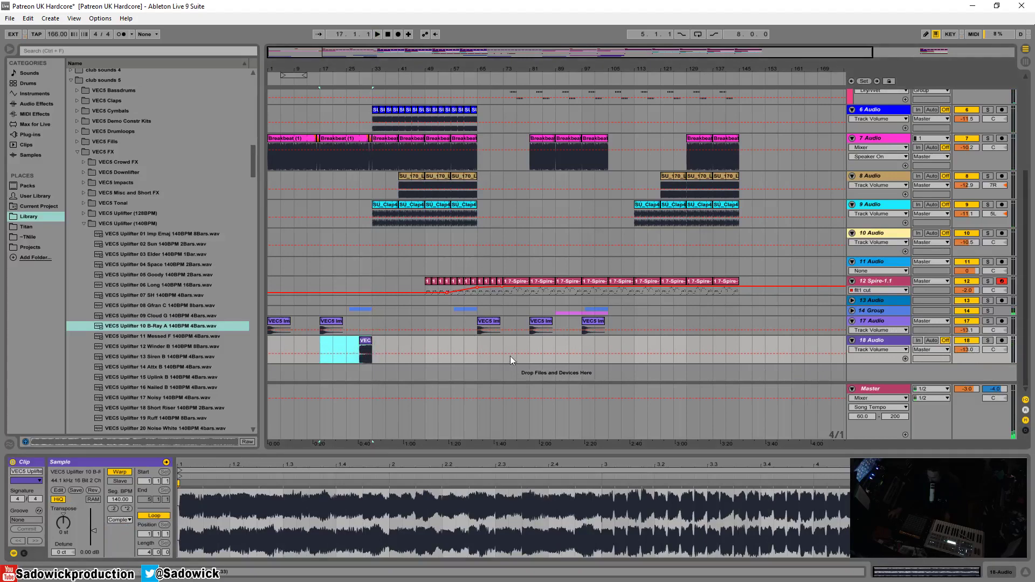
Copy bars 17 to 33 of track 18, including the uplifter, to bar 89 and play from there
{"action": "left_click", "coordinate": [559, 342]}
{"action": "key", "text": "ctrl+v"}
{"action": "key", "text": "space"}
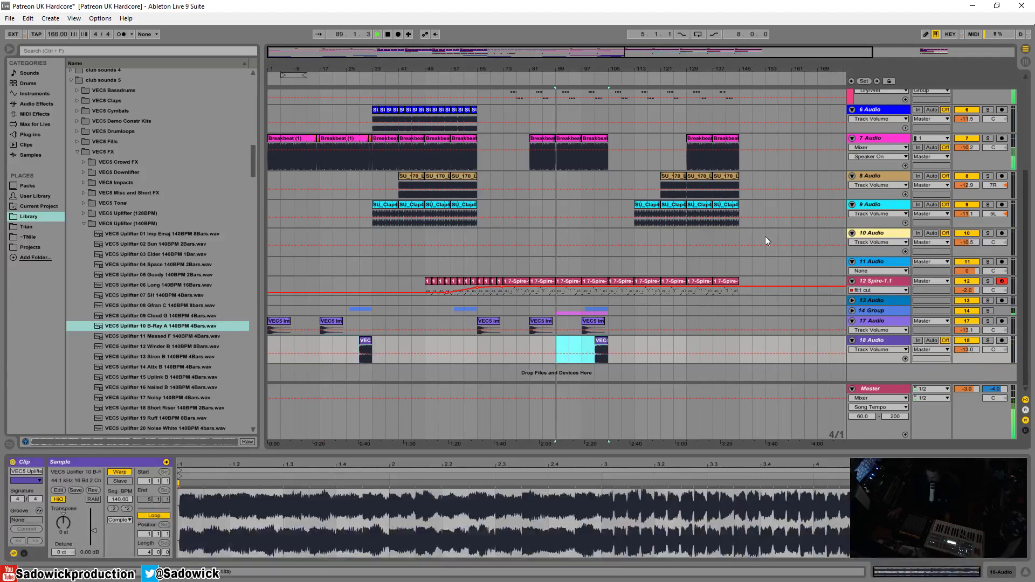
Lower track 18's volume to -16.5 and insert three audio tracks below it
{"action": "mouse_move", "coordinate": [968, 348]}
{"action": "left_mouse_down"}
{"action": "mouse_move", "coordinate": [966, 337]}
{"action": "mouse_move", "coordinate": [965, 356]}
{"action": "left_mouse_up"}
{"action": "right_click", "coordinate": [968, 376]}
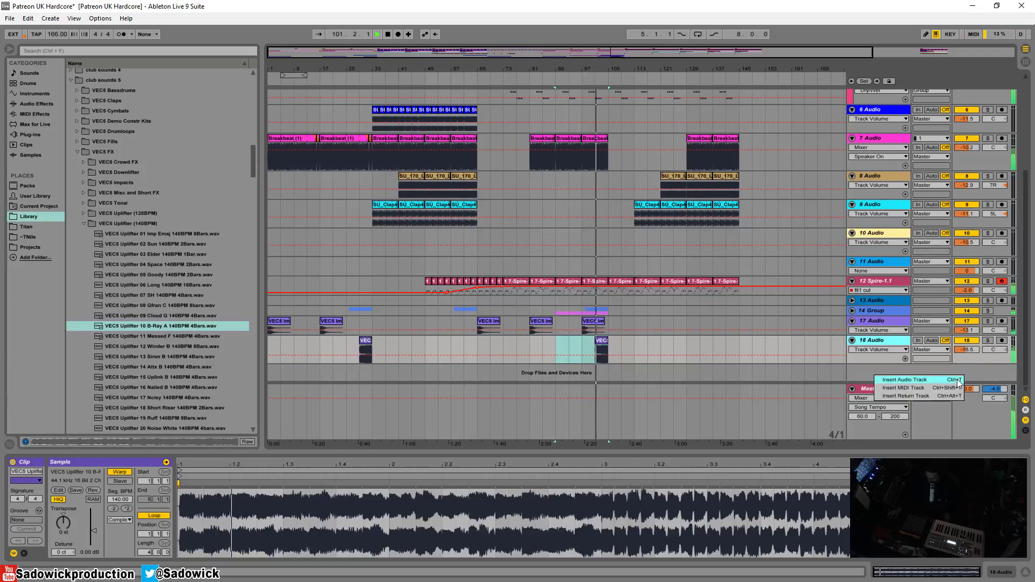
{"action": "left_click", "coordinate": [937, 382]}
{"action": "key", "text": "ctrl+t"}
{"action": "key", "text": "ctrl+t"}
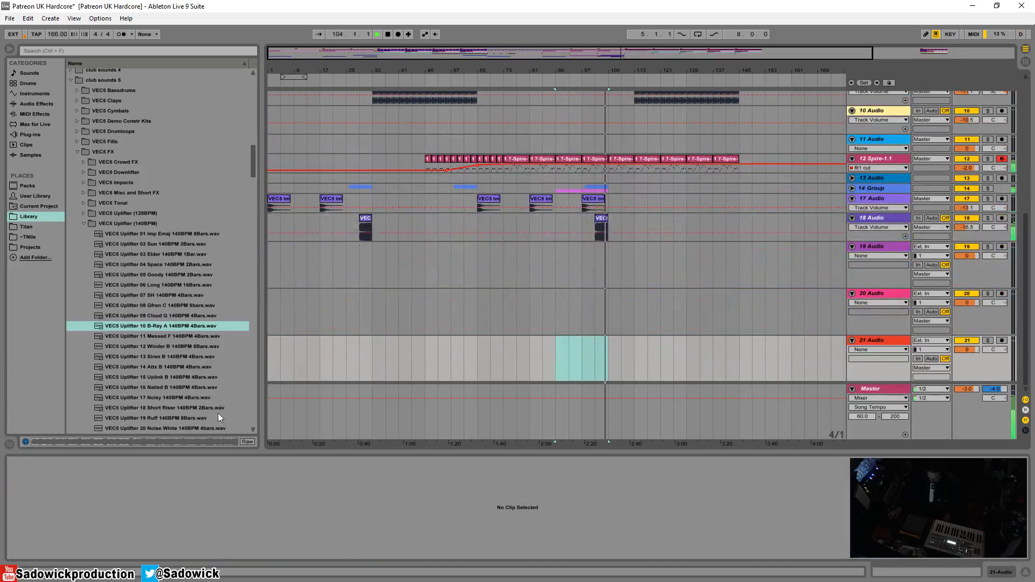
Audition samples in the VEC5 Uplifter (140BPM) folder, including 18 Short Riser, 20 Noise White, 25 Noise Epic and 32 Hinge
{"action": "scroll", "coordinate": [190, 348], "scroll_direction": "down", "scroll_amount": 1}
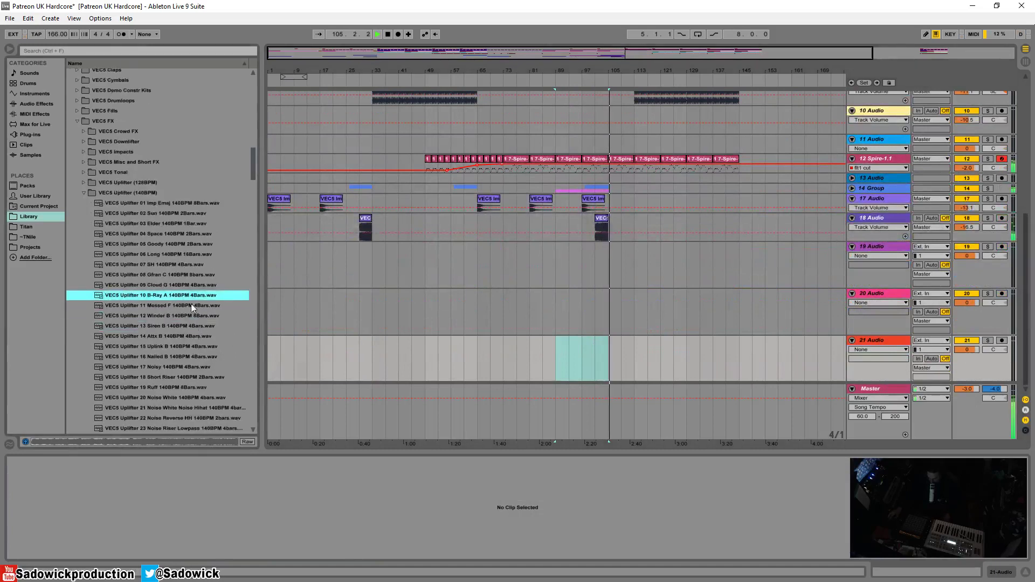
{"action": "left_click", "coordinate": [163, 376]}
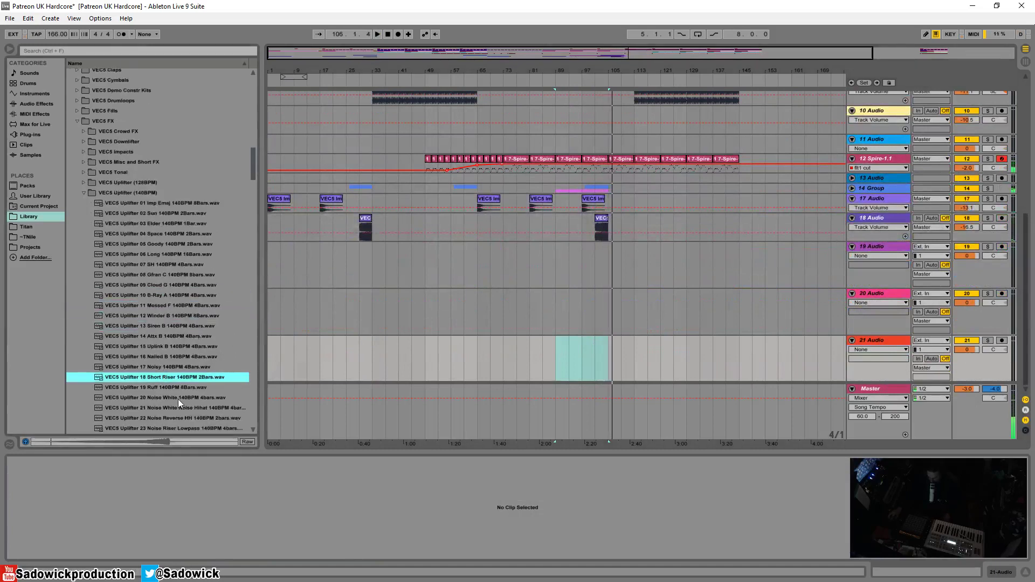
{"action": "scroll", "coordinate": [205, 389], "scroll_direction": "down", "scroll_amount": 2}
{"action": "left_click", "coordinate": [191, 354]}
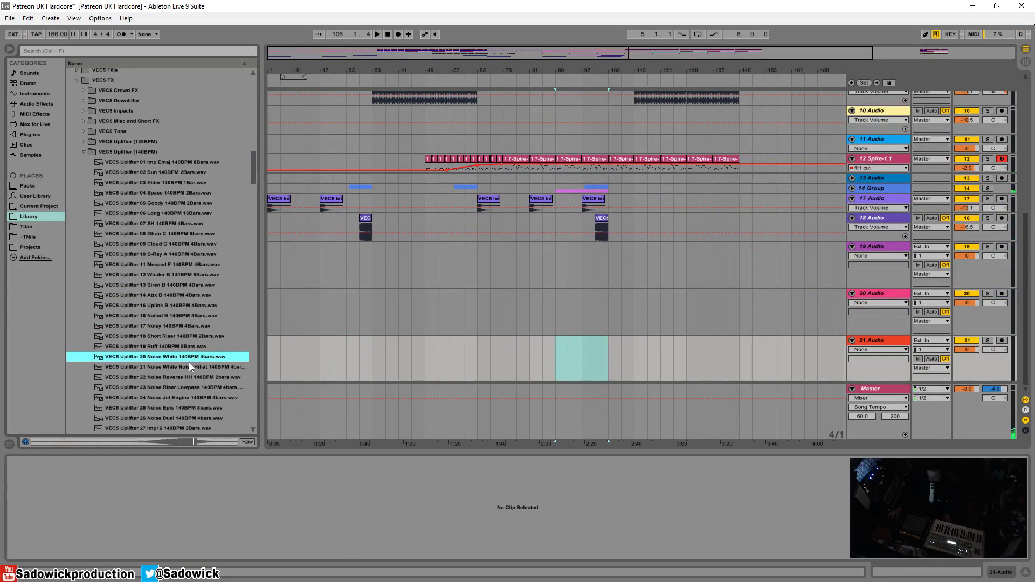
{"action": "scroll", "coordinate": [199, 350], "scroll_direction": "down", "scroll_amount": 1}
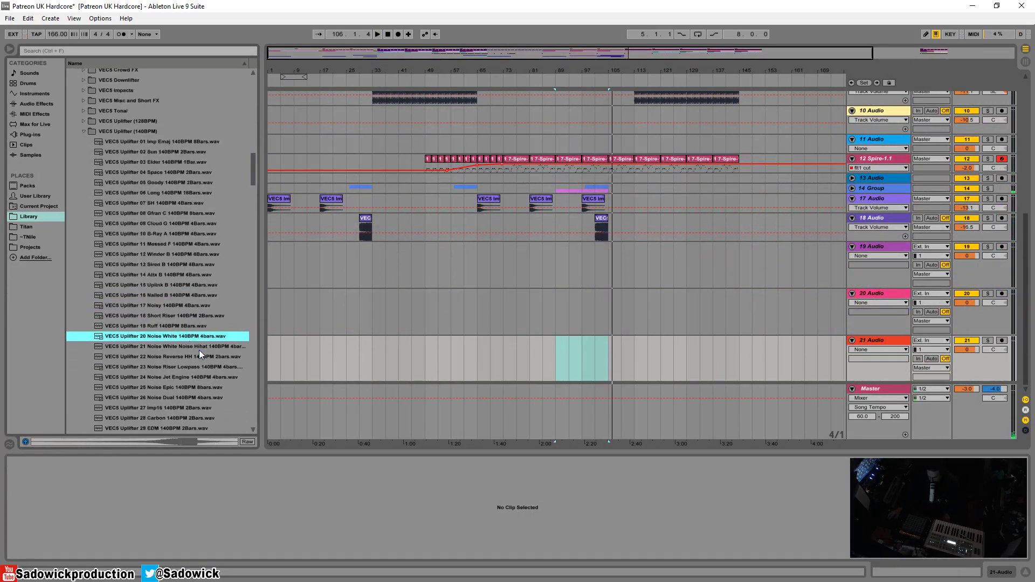
{"action": "scroll", "coordinate": [241, 389], "scroll_direction": "down", "scroll_amount": 1}
{"action": "left_click", "coordinate": [177, 360]}
{"action": "left_click", "coordinate": [177, 367]}
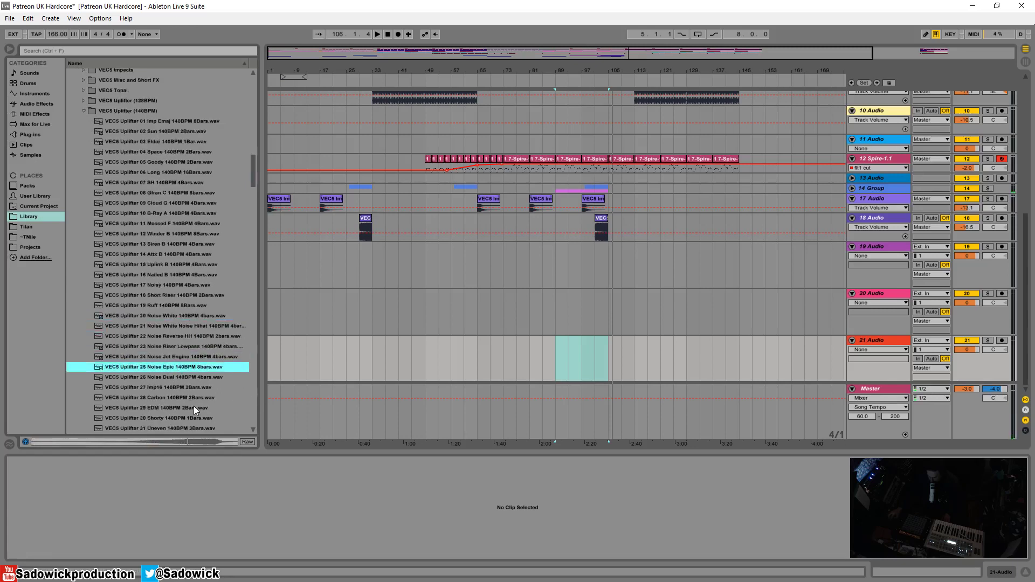
{"action": "scroll", "coordinate": [195, 404], "scroll_direction": "down", "scroll_amount": 3}
{"action": "left_click", "coordinate": [185, 379]}
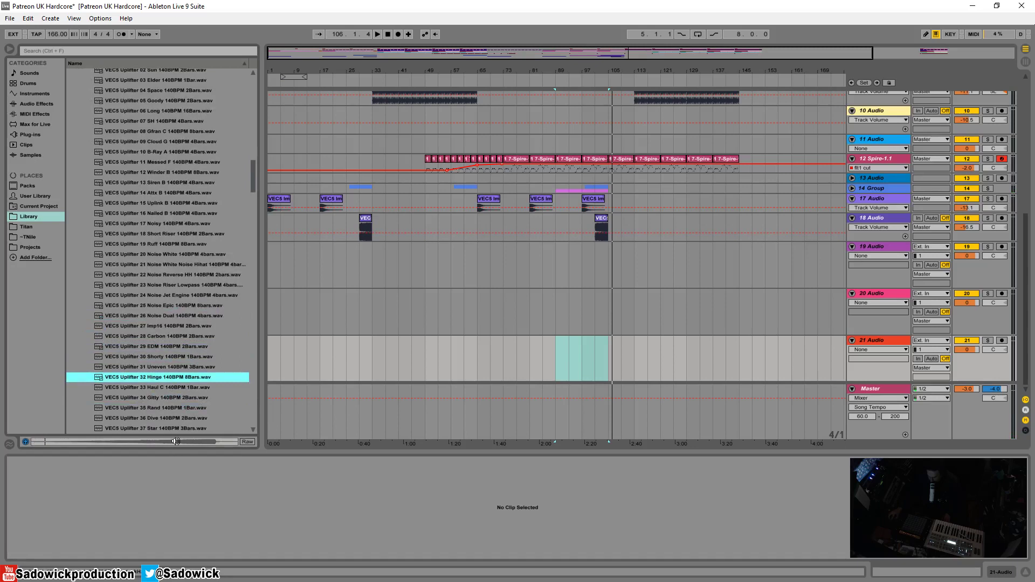
{"action": "scroll", "coordinate": [186, 369], "scroll_direction": "down", "scroll_amount": 2}
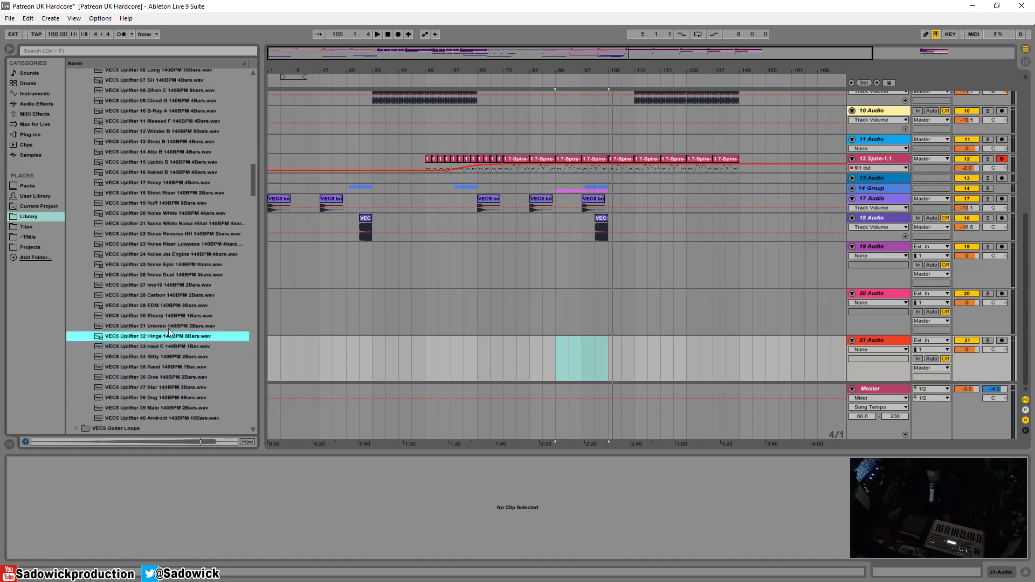
{"action": "scroll", "coordinate": [181, 392], "scroll_direction": "down", "scroll_amount": 3}
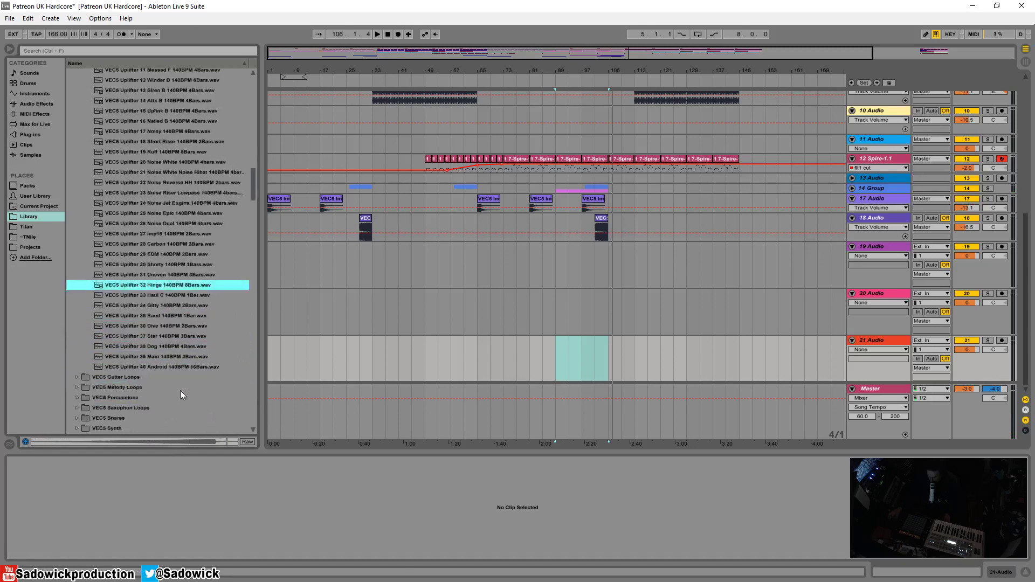
{"action": "left_click_drag", "start_coordinate": [252, 188], "coordinate": [252, 155]}
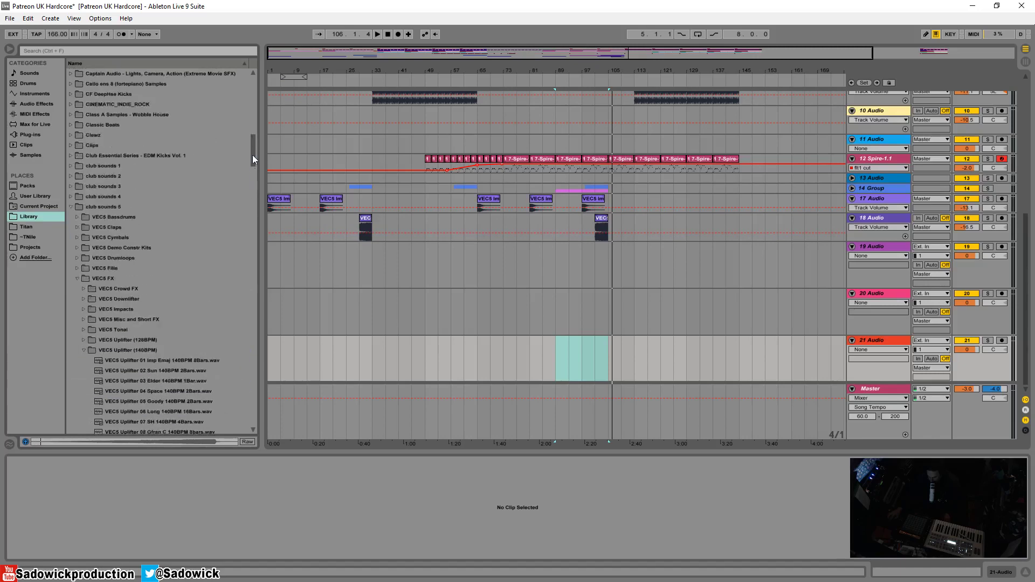
Audition VEC5 Tonal FX 03 A and 19 A from the VEC5 Tonal folder
{"action": "left_click", "coordinate": [84, 351]}
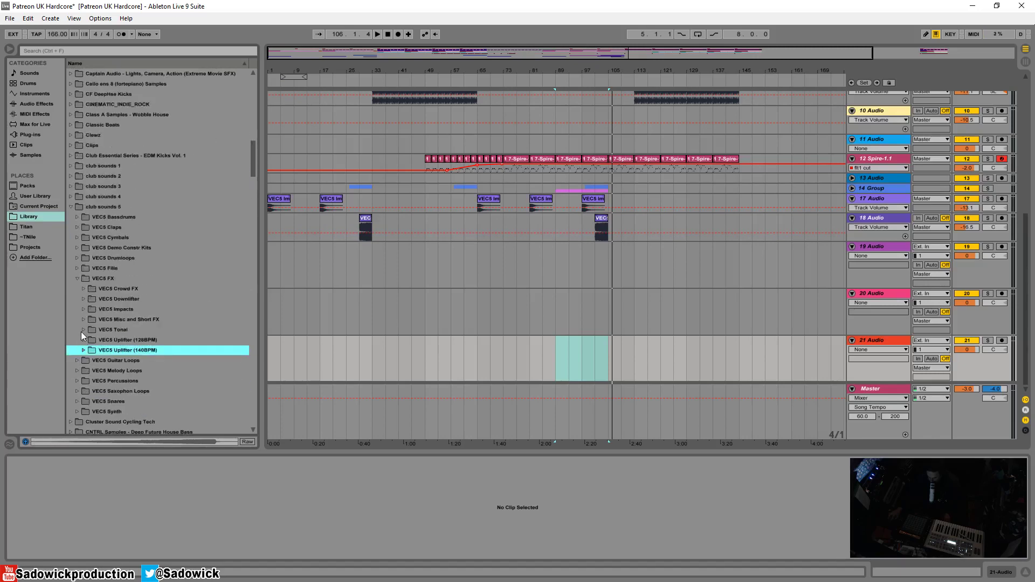
{"action": "left_click", "coordinate": [82, 331]}
{"action": "left_click", "coordinate": [141, 359]}
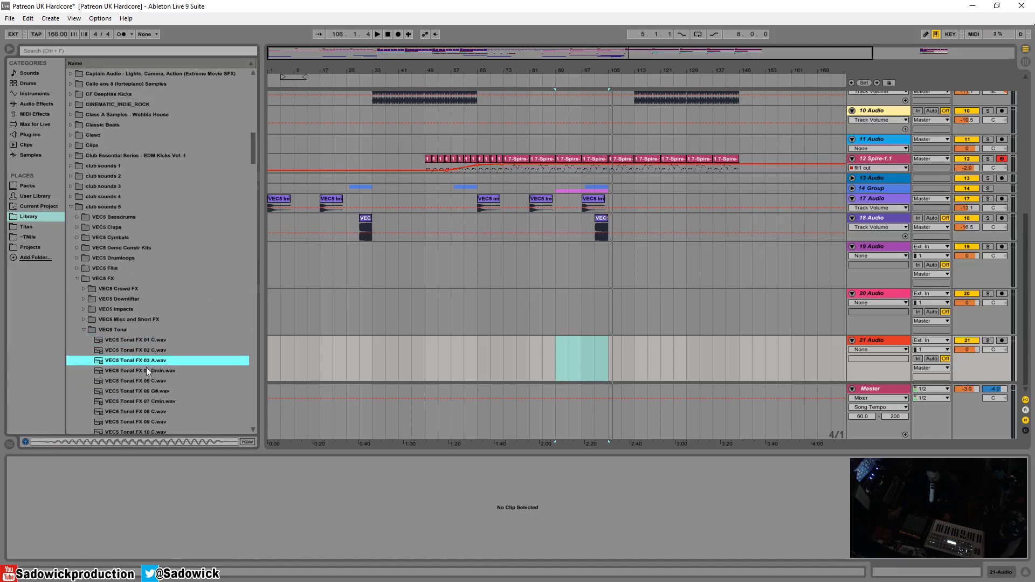
{"action": "scroll", "coordinate": [157, 360], "scroll_direction": "down", "scroll_amount": 3}
{"action": "scroll", "coordinate": [151, 353], "scroll_direction": "down", "scroll_amount": 3}
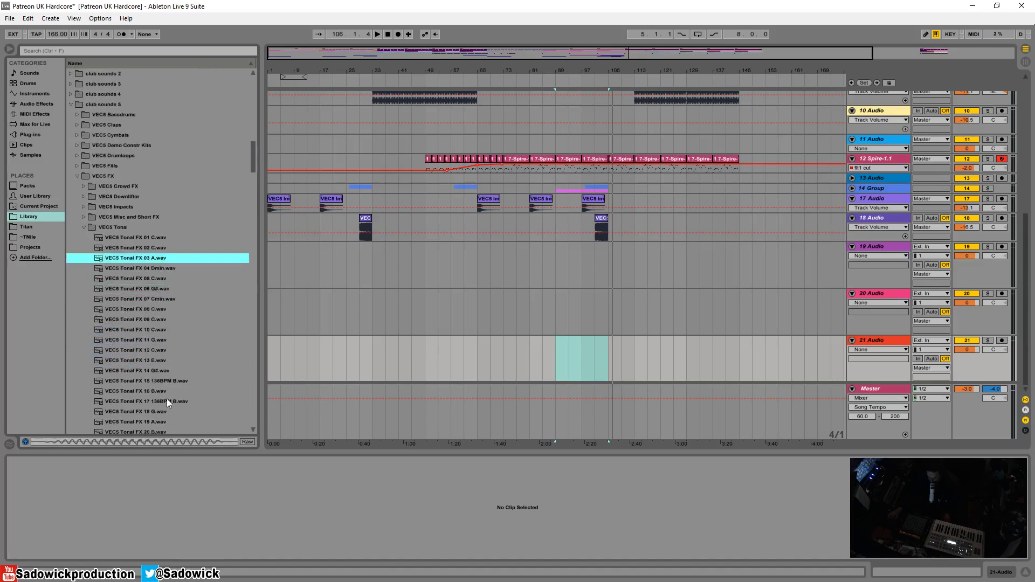
{"action": "left_click", "coordinate": [156, 371]}
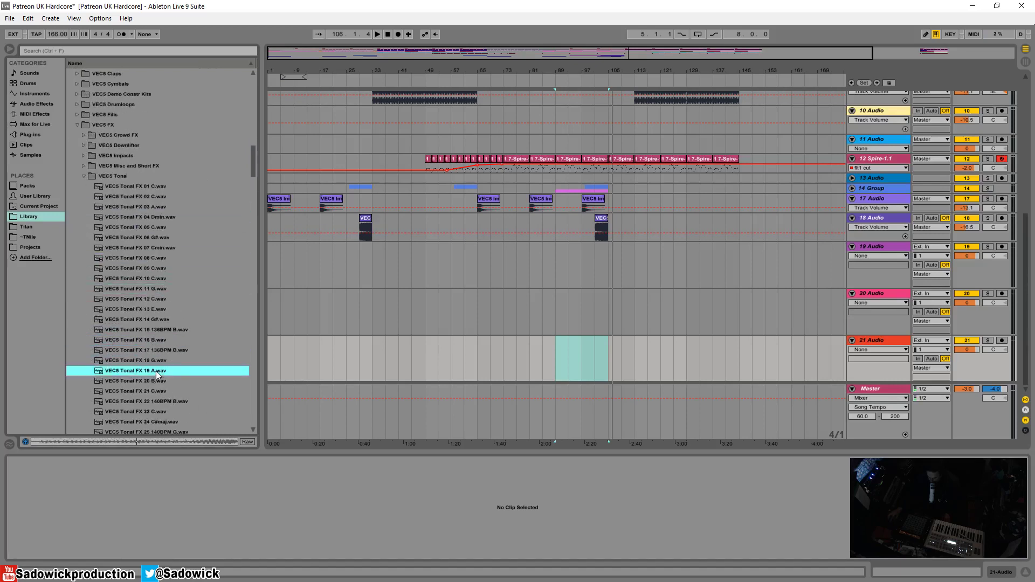
Audition samples in the VEC5 Downlifter folder, including 001, 019, 046 and 053
{"action": "left_click", "coordinate": [85, 177]}
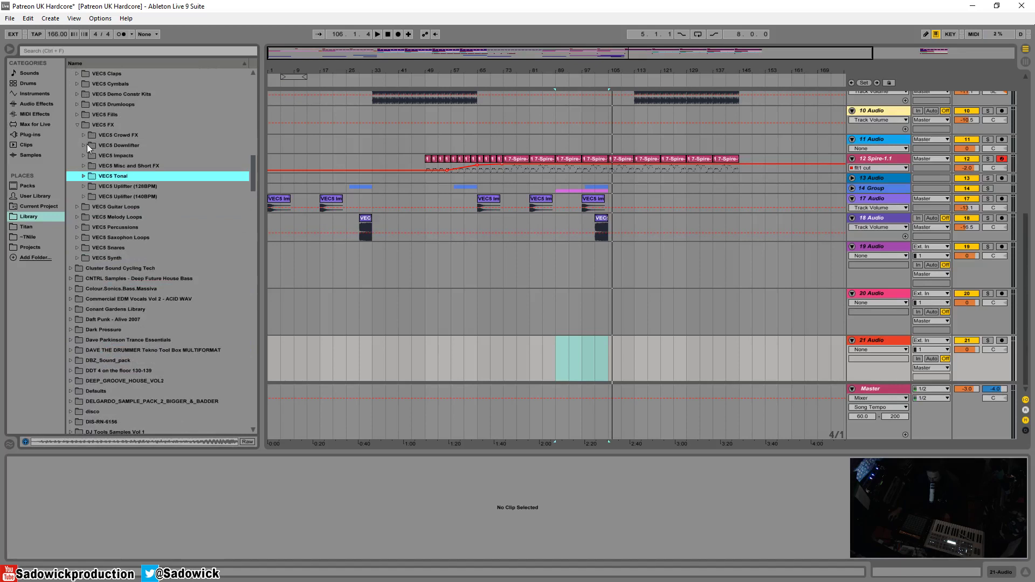
{"action": "left_click", "coordinate": [87, 145]}
{"action": "left_click", "coordinate": [115, 157]}
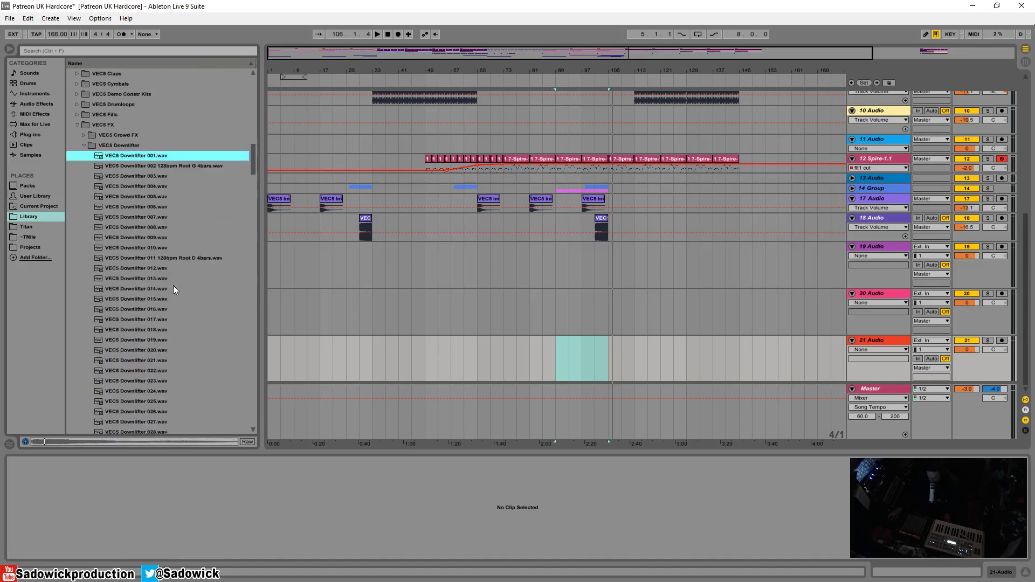
{"action": "scroll", "coordinate": [145, 285], "scroll_direction": "down", "scroll_amount": 3}
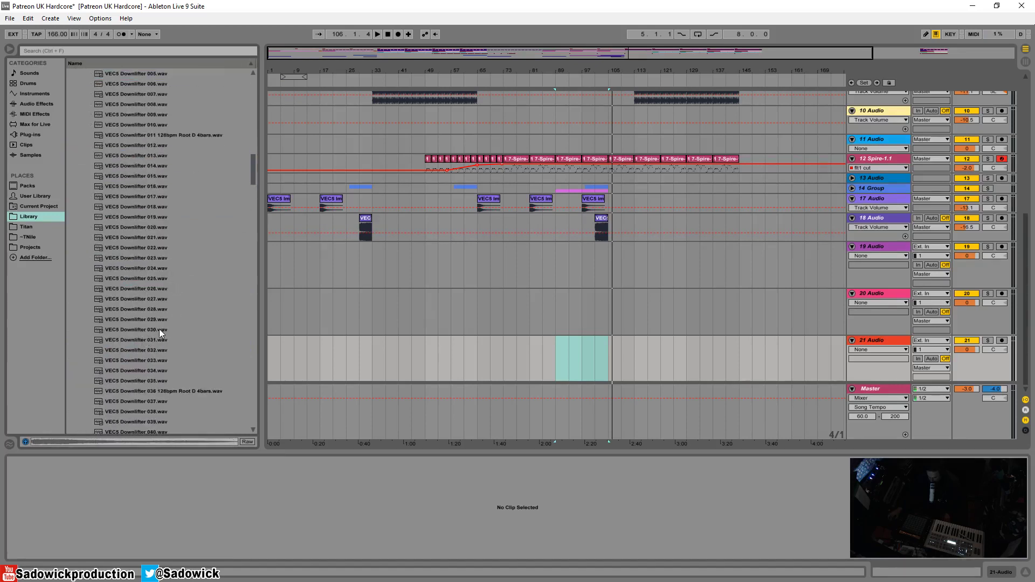
{"action": "scroll", "coordinate": [166, 314], "scroll_direction": "up", "scroll_amount": 4}
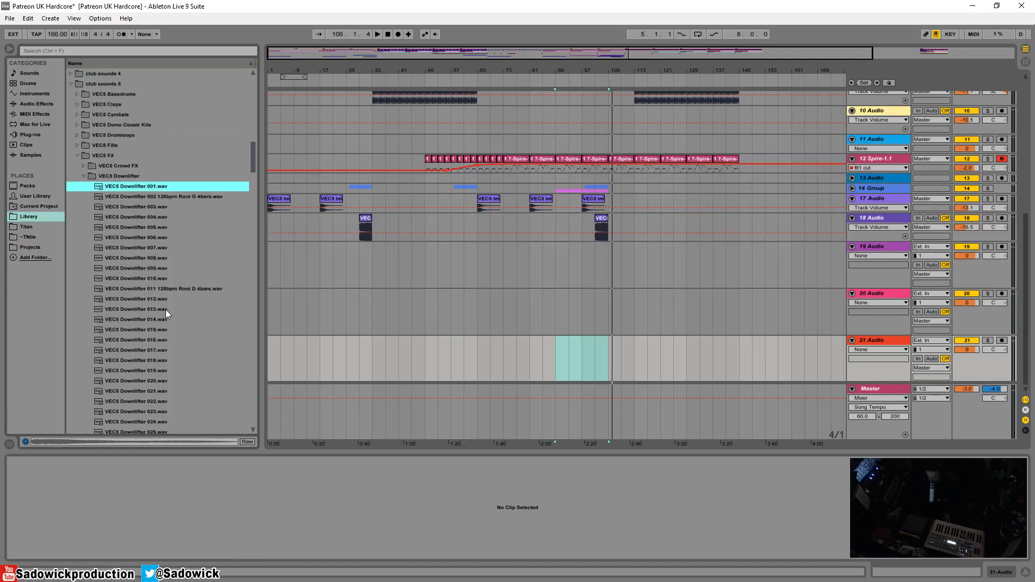
{"action": "scroll", "coordinate": [166, 314], "scroll_direction": "down", "scroll_amount": 2}
{"action": "left_click", "coordinate": [150, 303]}
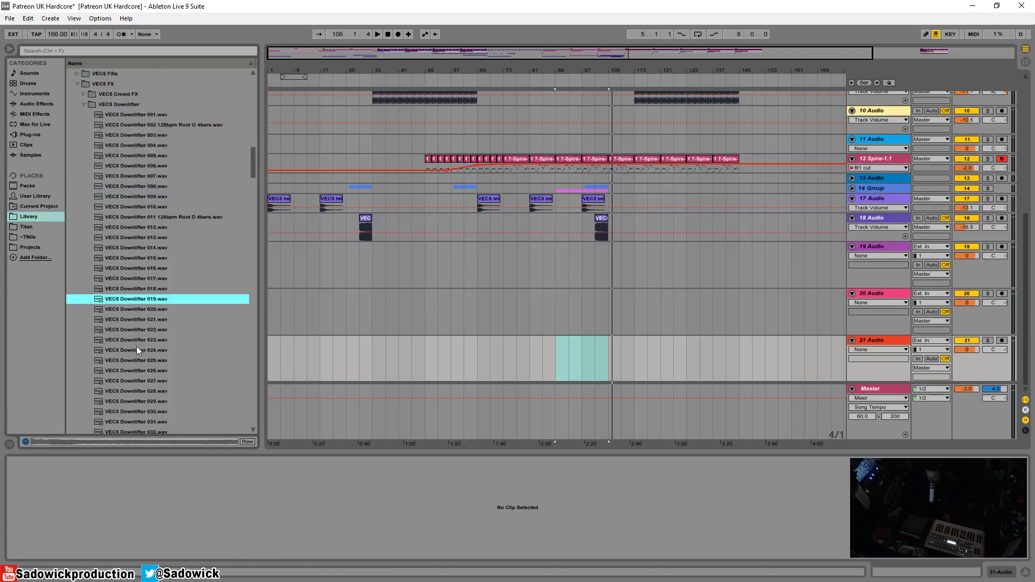
{"action": "scroll", "coordinate": [137, 346], "scroll_direction": "down", "scroll_amount": 5}
{"action": "scroll", "coordinate": [161, 328], "scroll_direction": "down", "scroll_amount": 2}
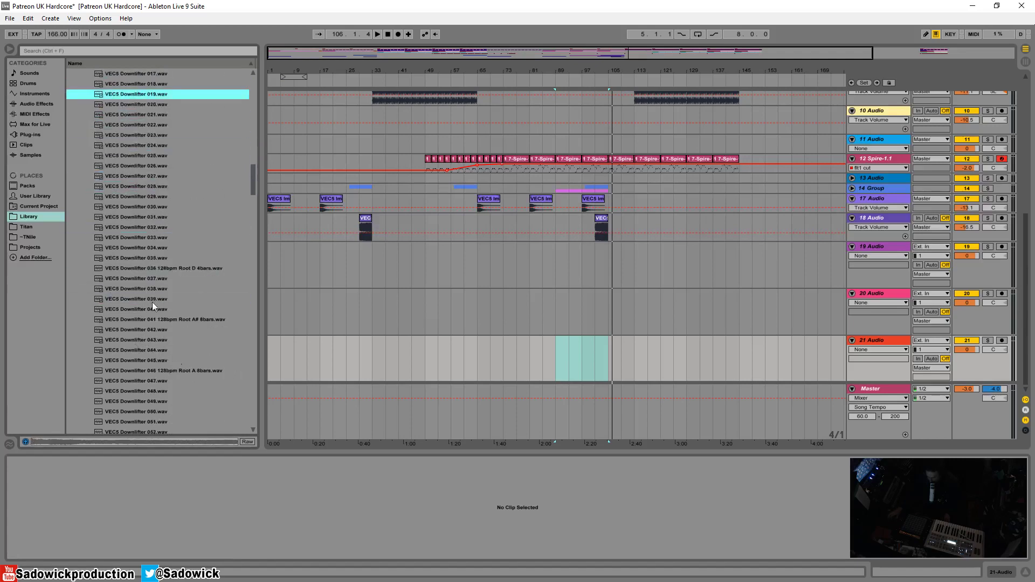
{"action": "left_click", "coordinate": [160, 371]}
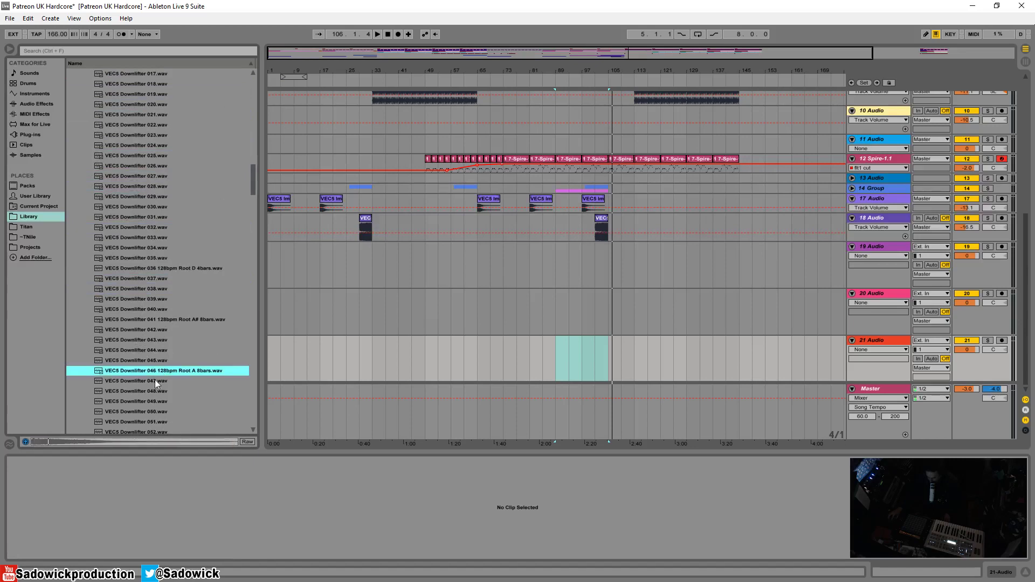
{"action": "scroll", "coordinate": [157, 380], "scroll_direction": "down", "scroll_amount": 2}
{"action": "left_click", "coordinate": [187, 371]}
{"action": "scroll", "coordinate": [187, 384], "scroll_direction": "down", "scroll_amount": 2}
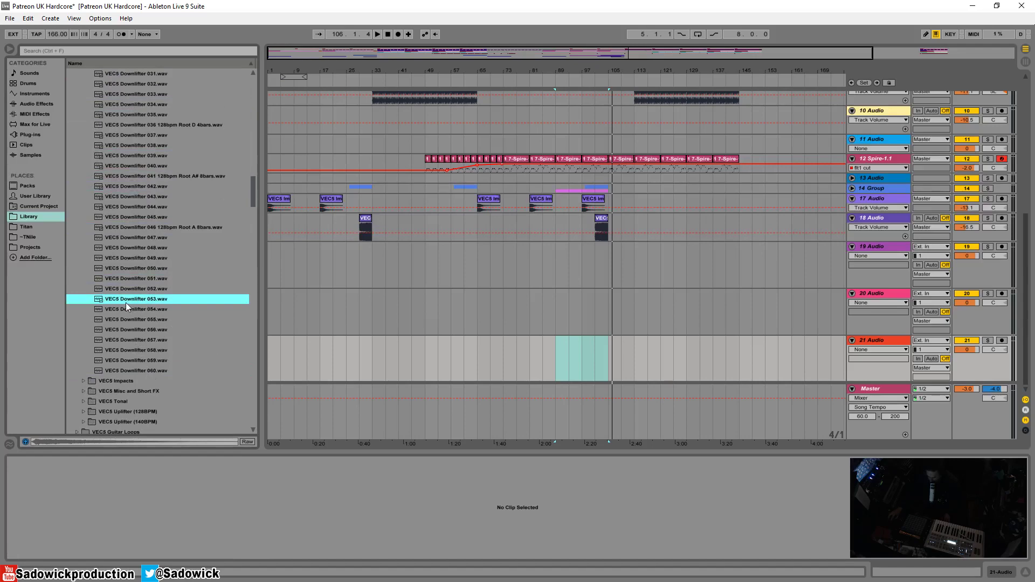
Play the arrangement from the impact clip at bar 1 and reduce the height of track 19
{"action": "left_click_drag", "start_coordinate": [391, 71], "coordinate": [388, 67]}
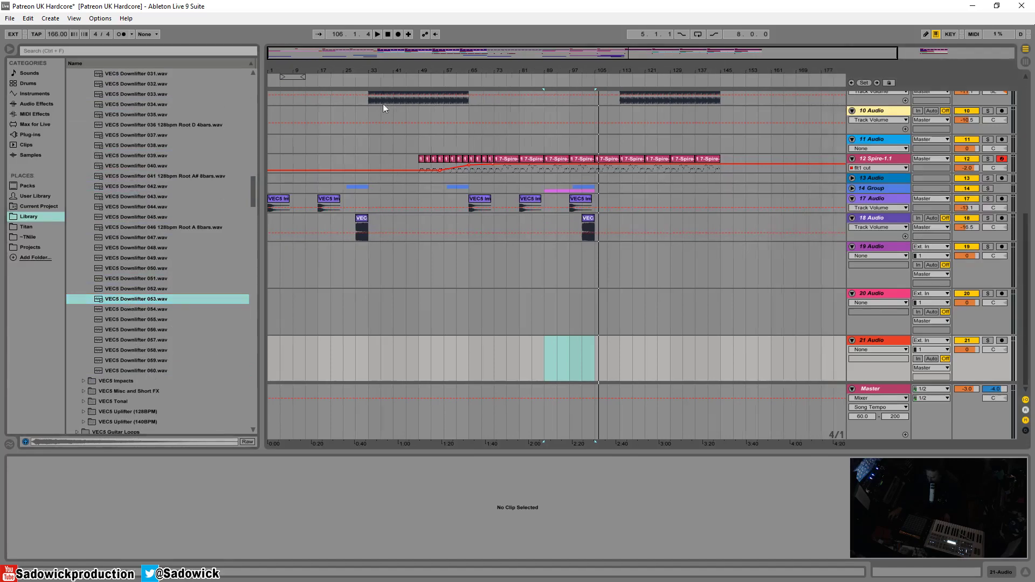
{"action": "left_click", "coordinate": [272, 198]}
{"action": "key", "text": "space"}
{"action": "scroll", "coordinate": [921, 322], "scroll_direction": "up", "scroll_amount": 2}
{"action": "left_click", "coordinate": [973, 320]}
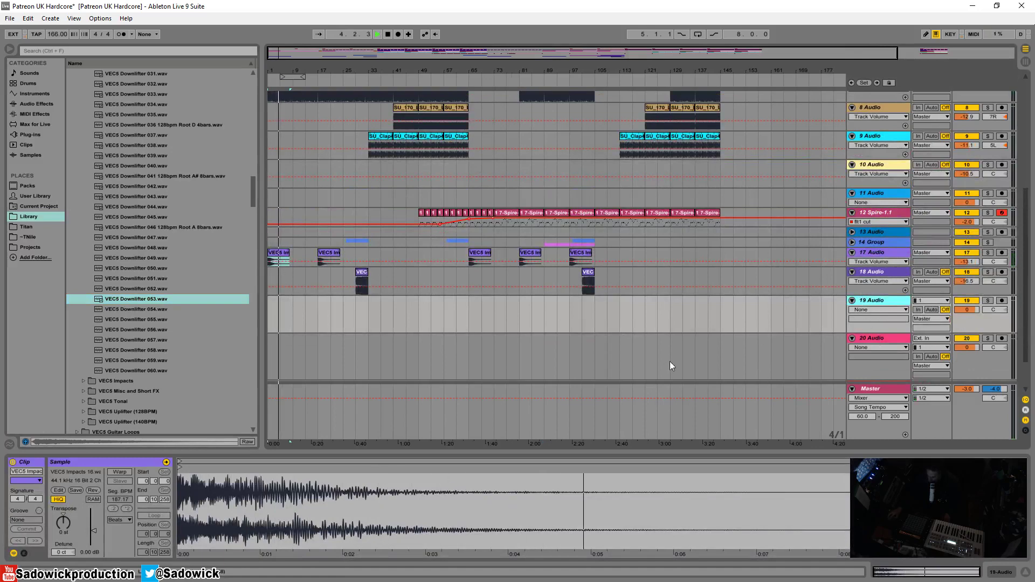
Play the intro around bars 5 to 17 and review the layers from the kick group down to the effects tracks
{"action": "key", "text": "space"}
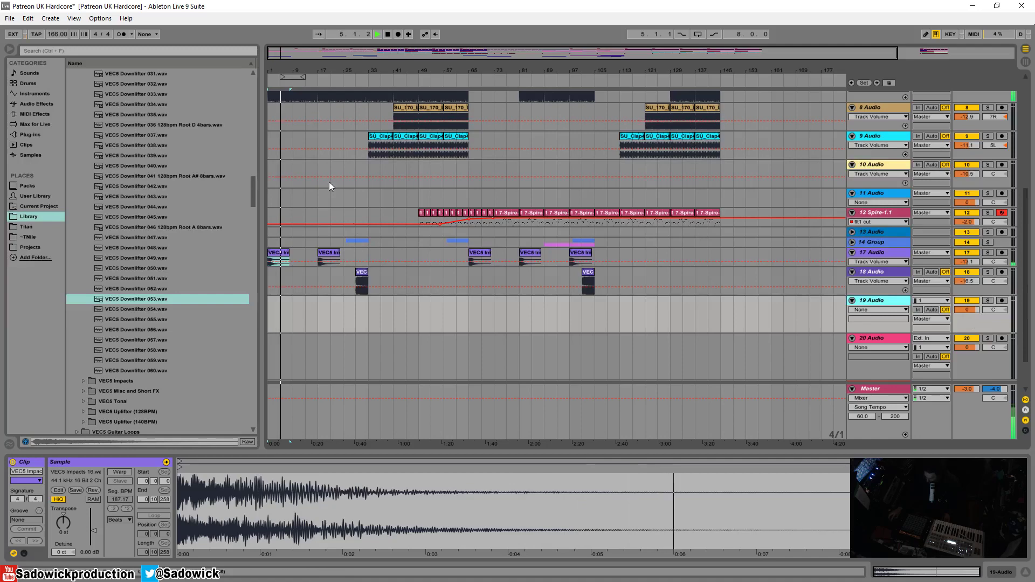
{"action": "scroll", "coordinate": [350, 208], "scroll_direction": "up", "scroll_amount": 4}
{"action": "left_click_drag", "start_coordinate": [726, 72], "coordinate": [722, 51]}
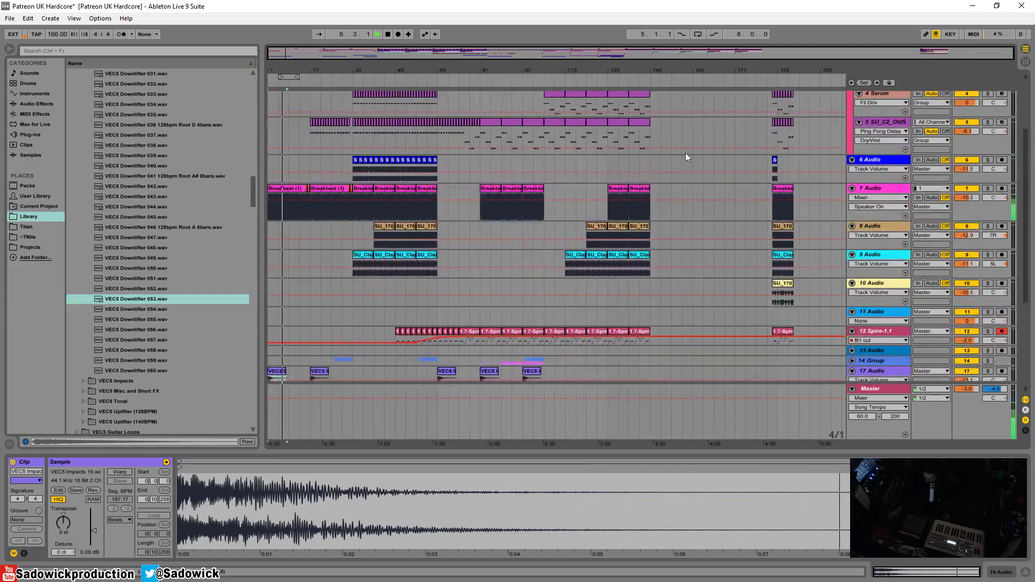
{"action": "scroll", "coordinate": [701, 162], "scroll_direction": "up", "scroll_amount": 3}
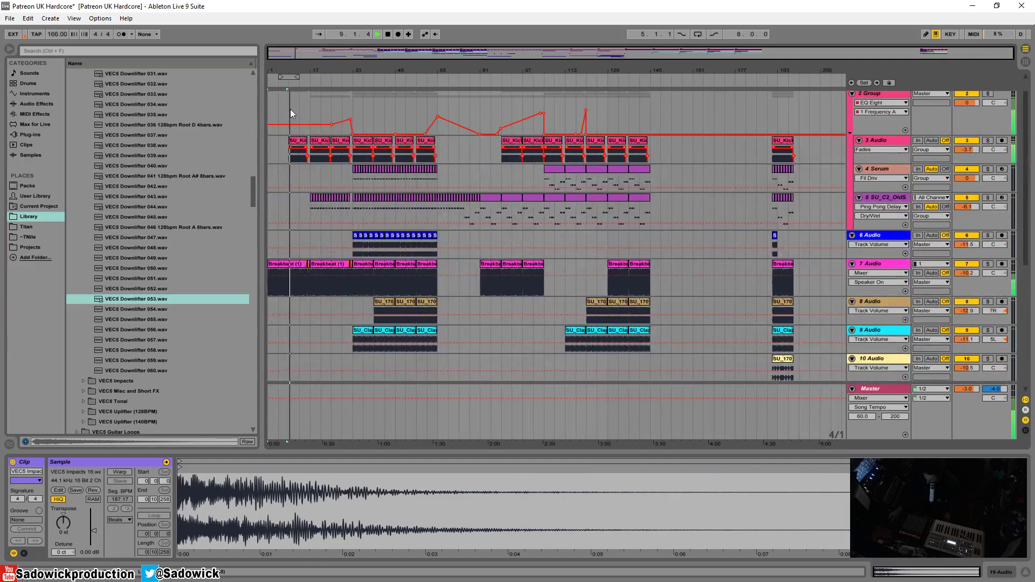
{"action": "left_click_drag", "start_coordinate": [290, 109], "coordinate": [312, 108]}
{"action": "left_click", "coordinate": [312, 102]}
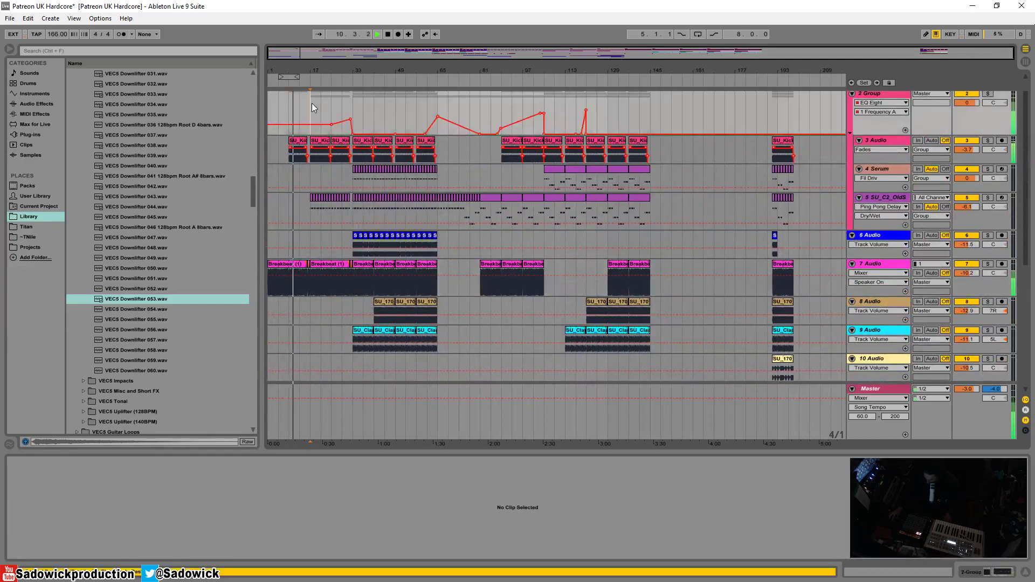
{"action": "scroll", "coordinate": [464, 280], "scroll_direction": "down", "scroll_amount": 3}
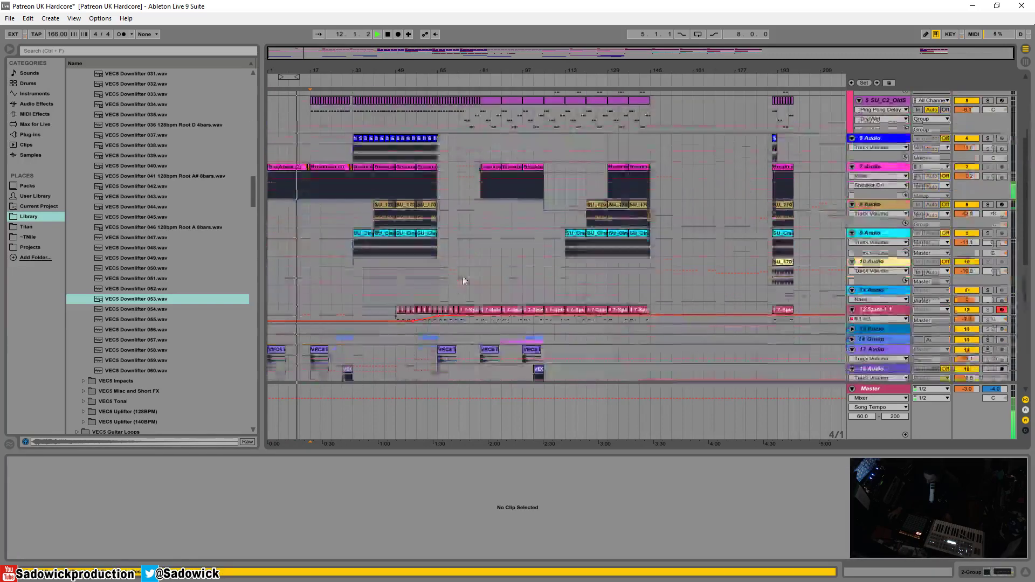
Reduce the height of audio tracks 8 and 9, and group drum tracks 6 to 10 together
{"action": "left_click_drag", "start_coordinate": [980, 199], "coordinate": [867, 235]}
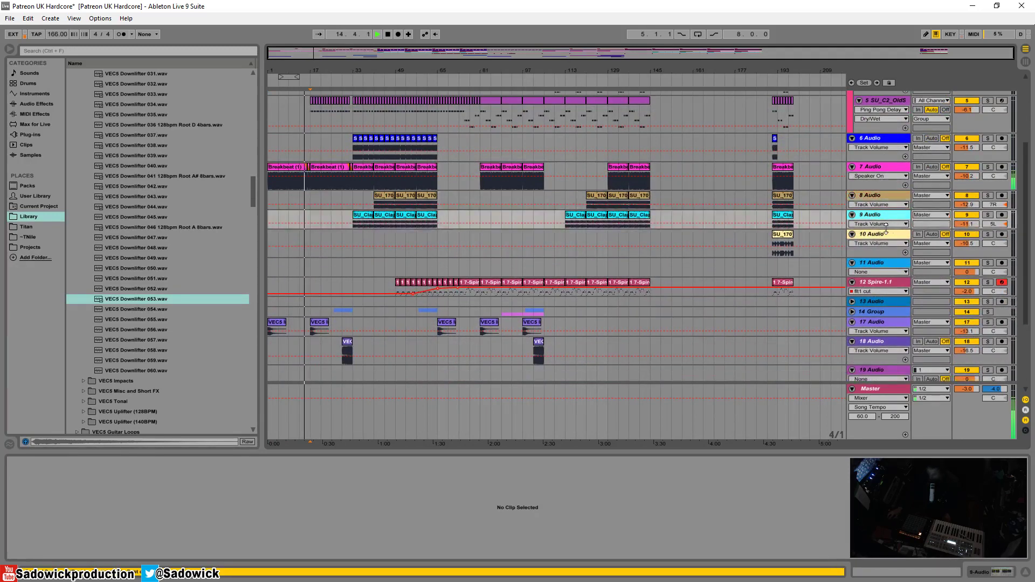
{"action": "left_click", "coordinate": [879, 148]}
{"action": "left_click", "coordinate": [892, 215], "text": "shift"}
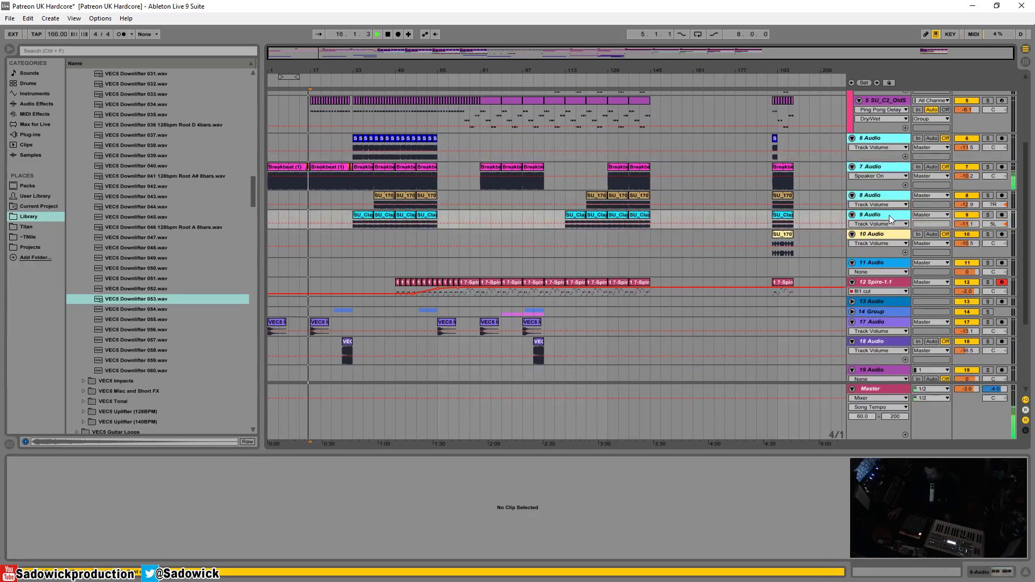
{"action": "right_click", "coordinate": [889, 215]}
{"action": "left_click", "coordinate": [871, 232]}
{"action": "left_click", "coordinate": [872, 233], "text": "shift"}
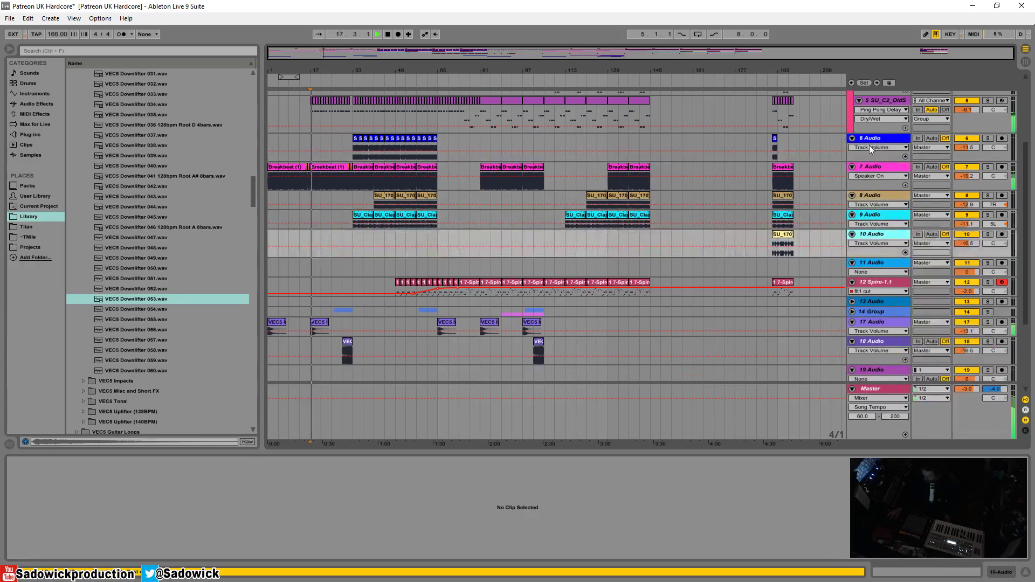
{"action": "right_click", "coordinate": [872, 139]}
{"action": "left_click", "coordinate": [904, 220]}
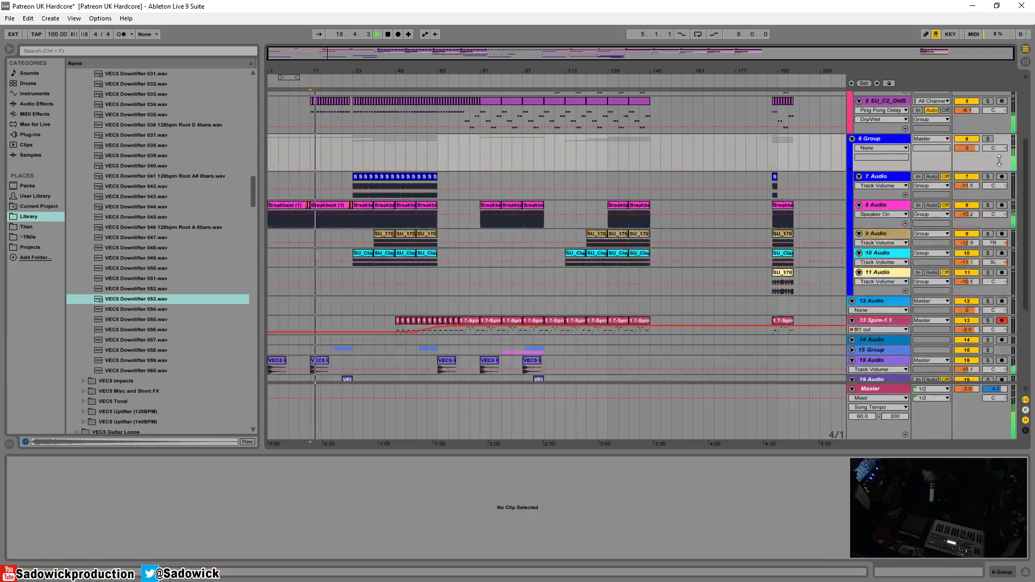
Add an Auto Filter to the new drum group and set it to high-pass with a low cutoff of about 27 Hz
{"action": "left_click", "coordinate": [35, 121]}
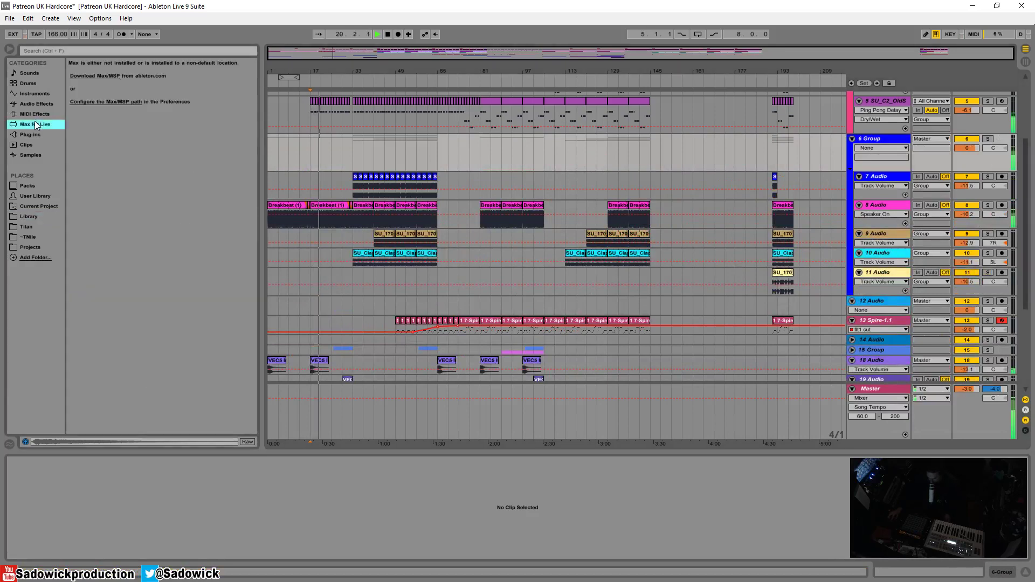
{"action": "left_click", "coordinate": [32, 107]}
{"action": "left_click", "coordinate": [92, 90]}
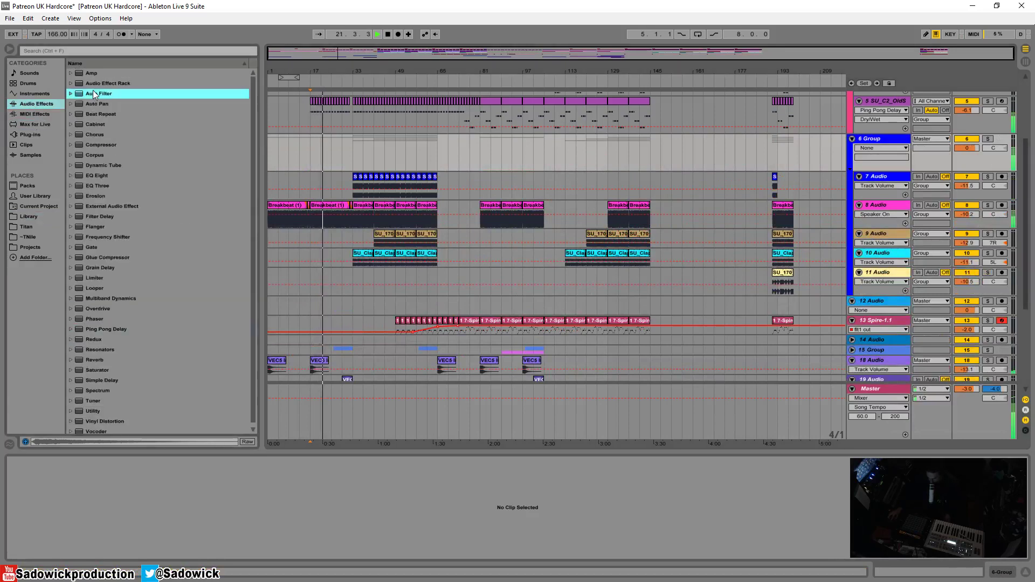
{"action": "left_click_drag", "start_coordinate": [146, 517], "coordinate": [167, 514]}
{"action": "left_click", "coordinate": [61, 533]}
{"action": "left_click_drag", "start_coordinate": [69, 518], "coordinate": [47, 500]}
{"action": "left_click_drag", "start_coordinate": [165, 489], "coordinate": [165, 522]}
{"action": "left_click", "coordinate": [168, 490]}
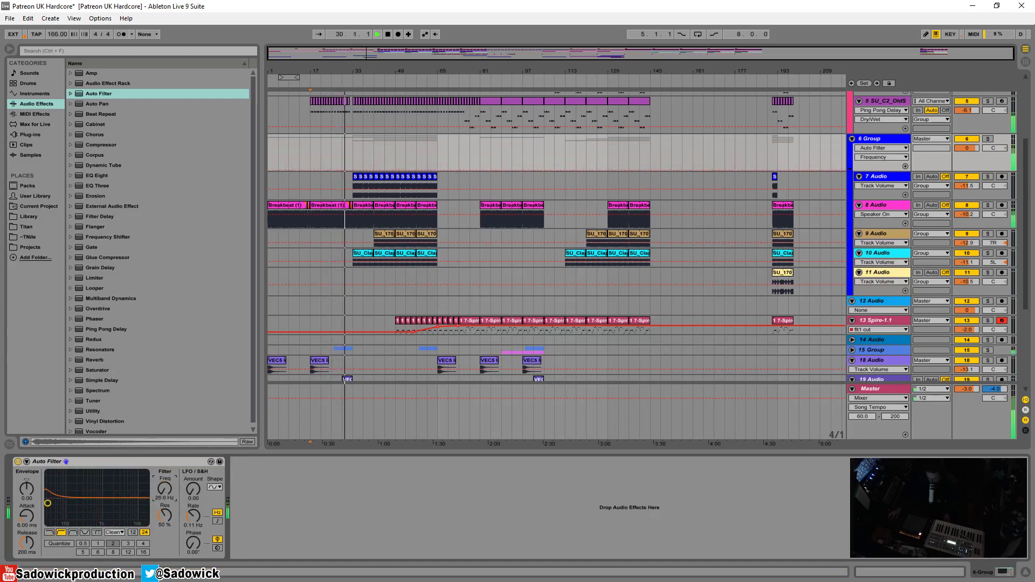
Add a Ping Pong Delay to the drum group and automate its Dry/Wet from 0% at about bar 25 up to 53% at bar 33
{"action": "left_click_drag", "start_coordinate": [99, 332], "coordinate": [271, 541]}
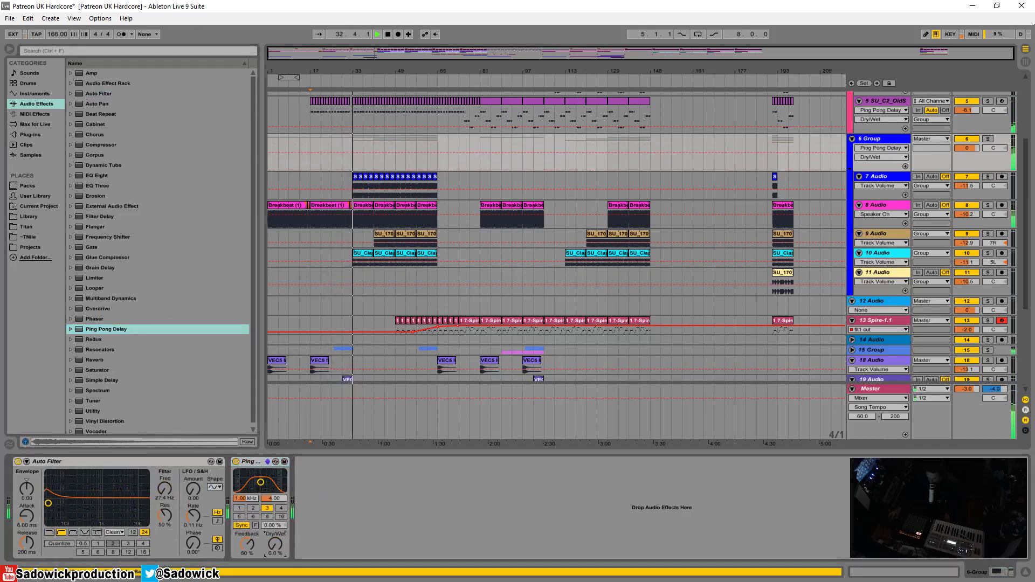
{"action": "left_click_drag", "start_coordinate": [345, 167], "coordinate": [351, 161]}
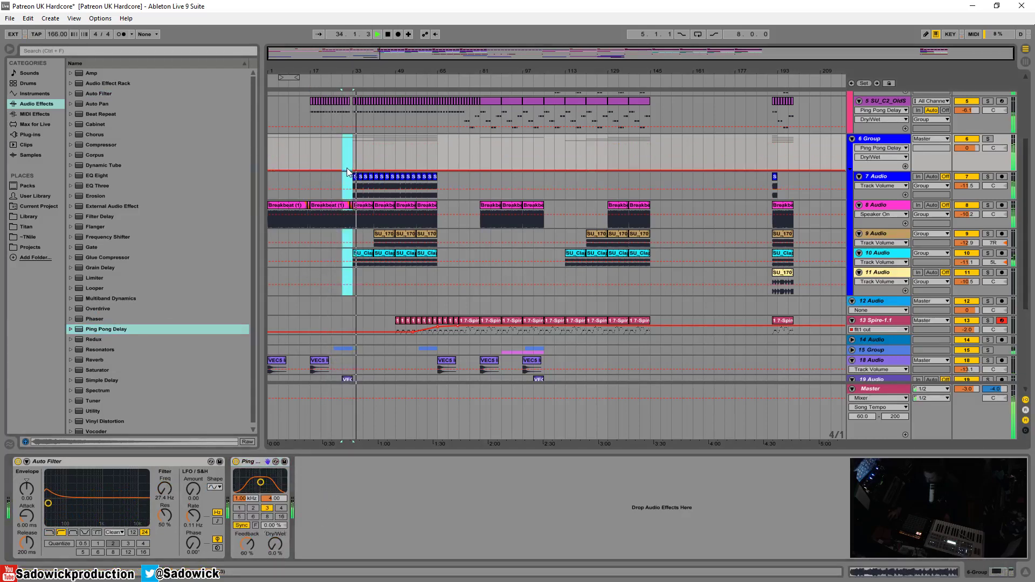
{"action": "left_click", "coordinate": [346, 164]}
{"action": "key", "text": "space"}
{"action": "key", "text": "space"}
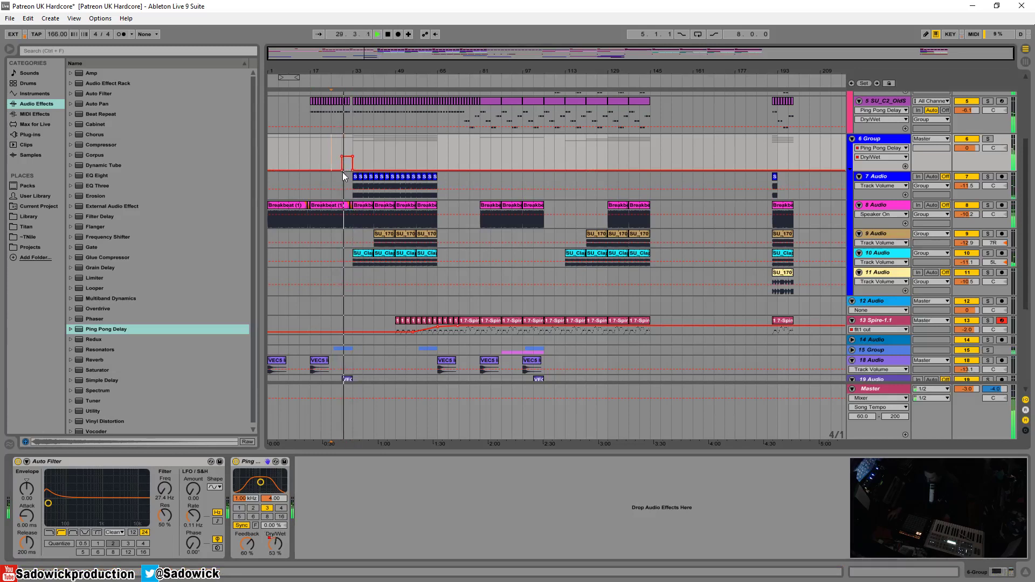
{"action": "left_click_drag", "start_coordinate": [343, 171], "coordinate": [334, 171]}
{"action": "left_click", "coordinate": [342, 156]}
{"action": "key", "text": "space"}
{"action": "key", "text": "space"}
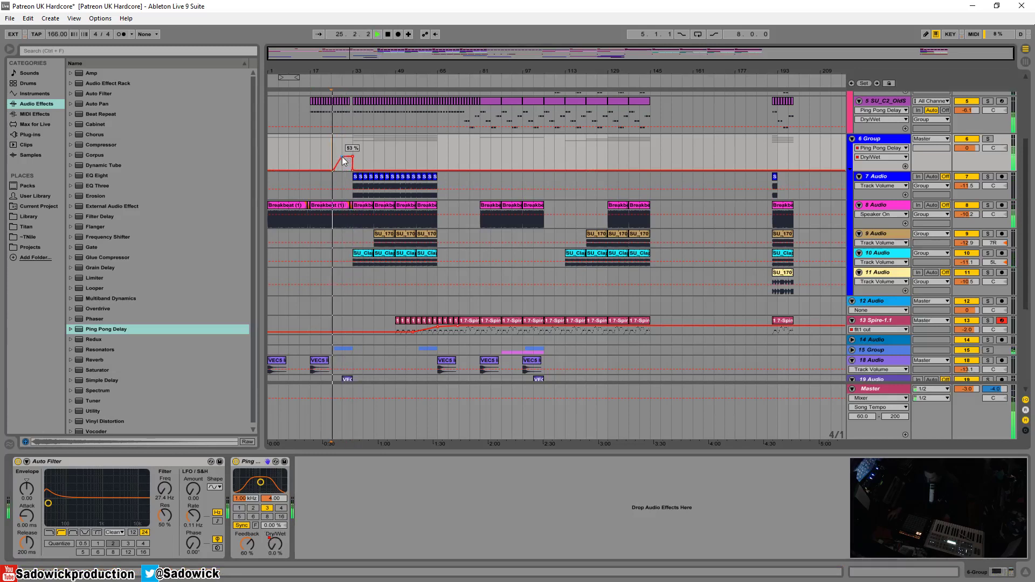
{"action": "left_click", "coordinate": [348, 160]}
Automate the drum group's delay Dry/Wet to rise from about bar 61 to a peak at bar 65 and fade to 0% by about bar 83
{"action": "left_click_drag", "start_coordinate": [432, 160], "coordinate": [437, 157]}
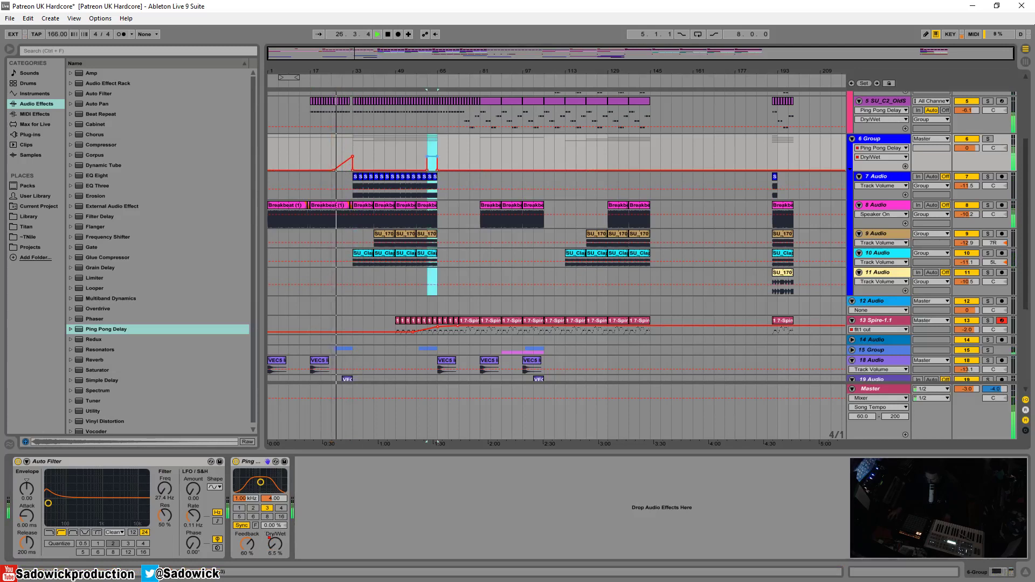
{"action": "left_click", "coordinate": [426, 157]}
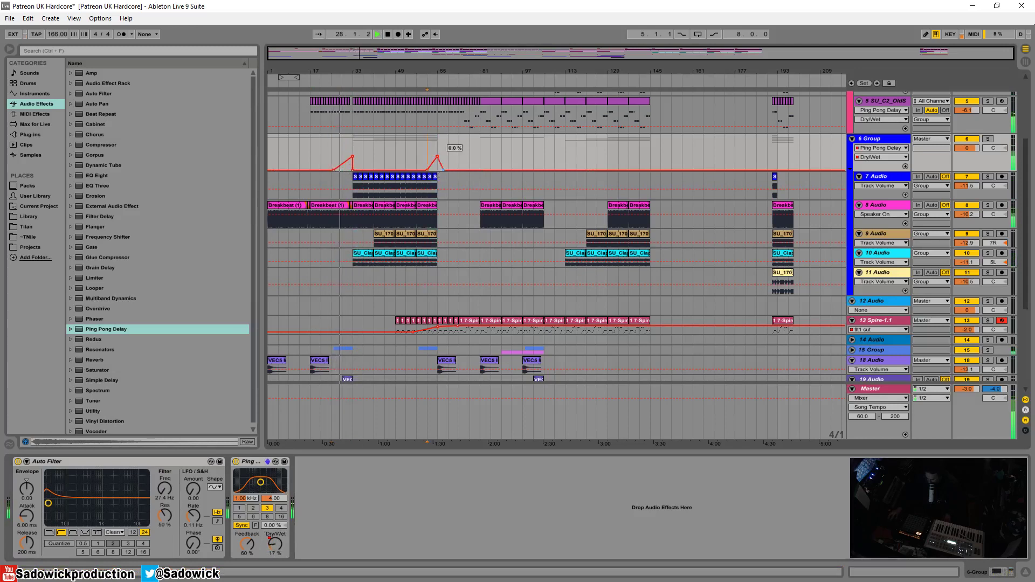
{"action": "left_click_drag", "start_coordinate": [443, 170], "coordinate": [487, 170]}
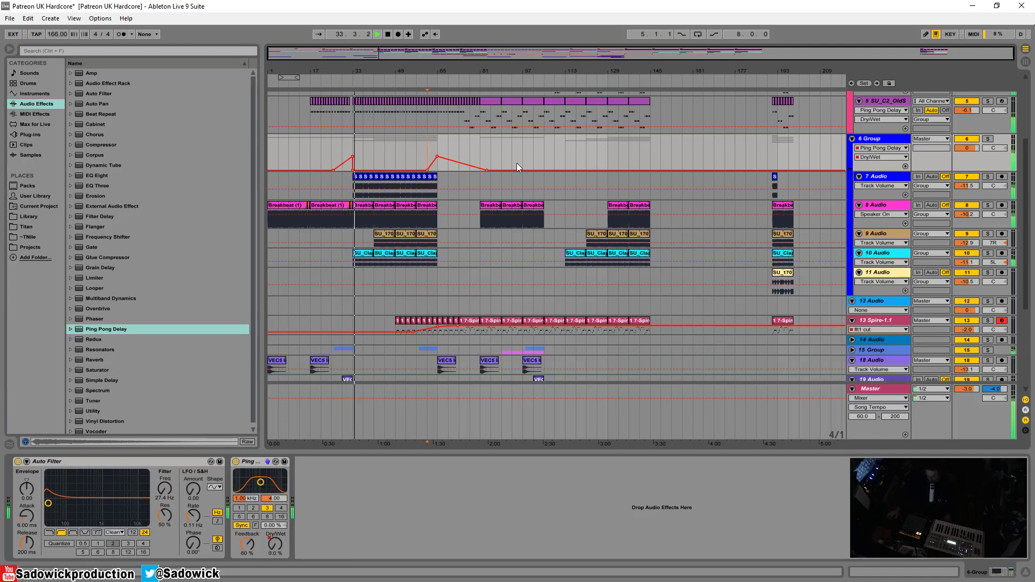
Open the VEC5 Crash folder within VEC5 Cymbals of club sounds 5 in the sample library
{"action": "left_click", "coordinate": [27, 216]}
{"action": "scroll", "coordinate": [112, 183], "scroll_direction": "up", "scroll_amount": 5}
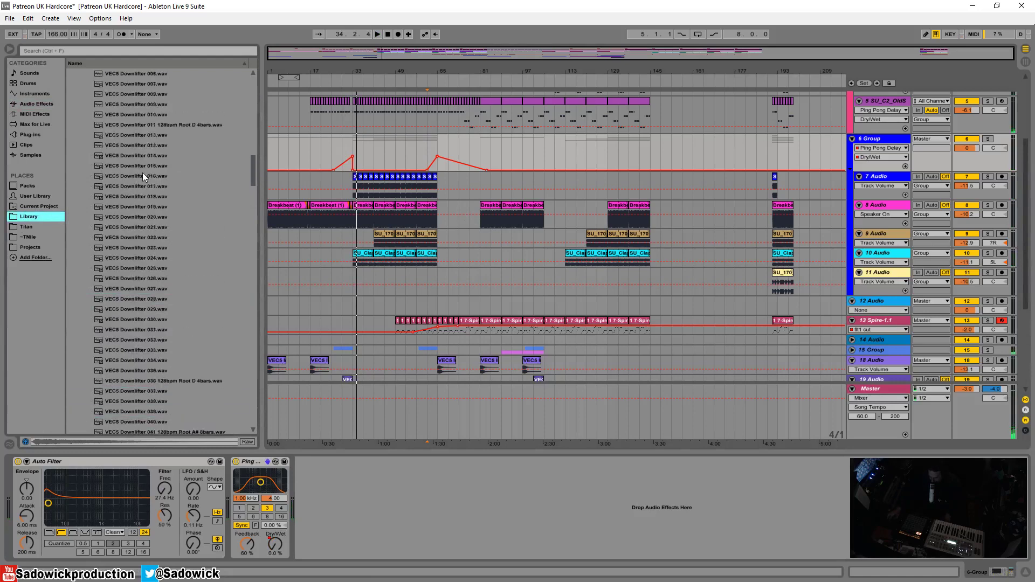
{"action": "scroll", "coordinate": [132, 184], "scroll_direction": "up", "scroll_amount": 6}
{"action": "left_click", "coordinate": [79, 176]}
{"action": "left_click", "coordinate": [77, 134]}
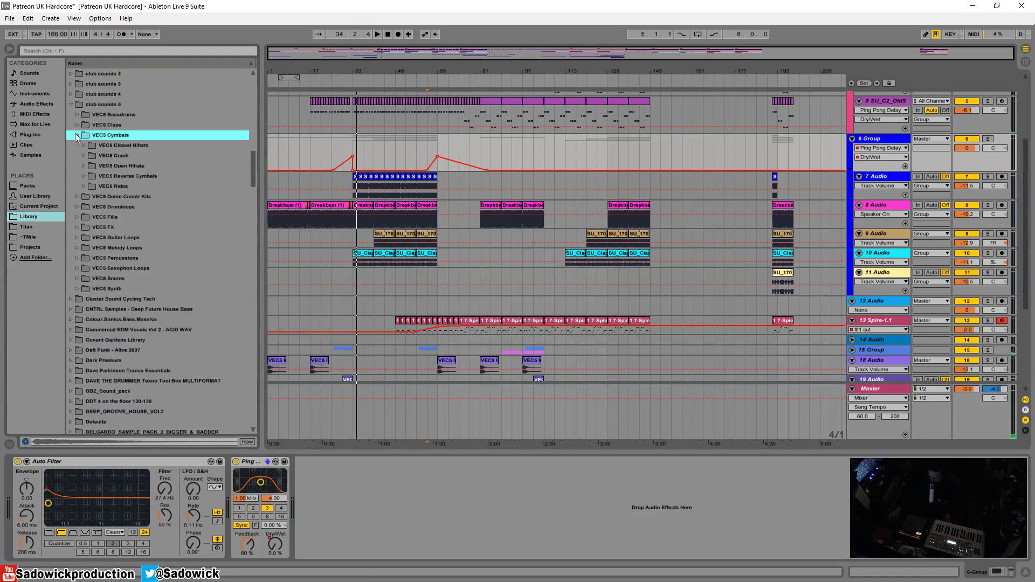
{"action": "left_click", "coordinate": [83, 155]}
Insert a new audio track directly below the Virus Midi out track
{"action": "scroll", "coordinate": [1019, 168], "scroll_direction": "up", "scroll_amount": 5}
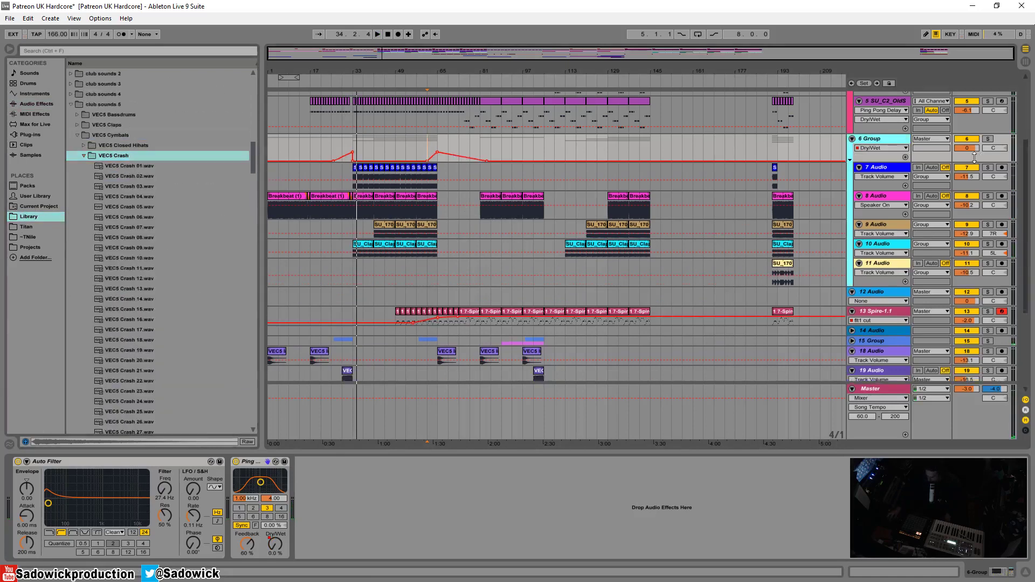
{"action": "right_click", "coordinate": [982, 151]}
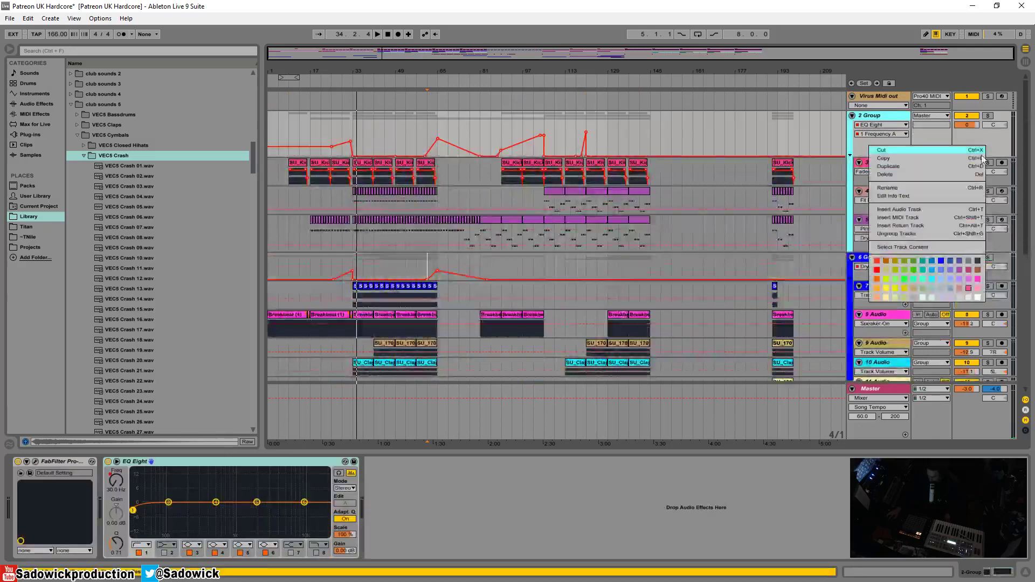
{"action": "left_click", "coordinate": [889, 99]}
{"action": "right_click", "coordinate": [889, 99]}
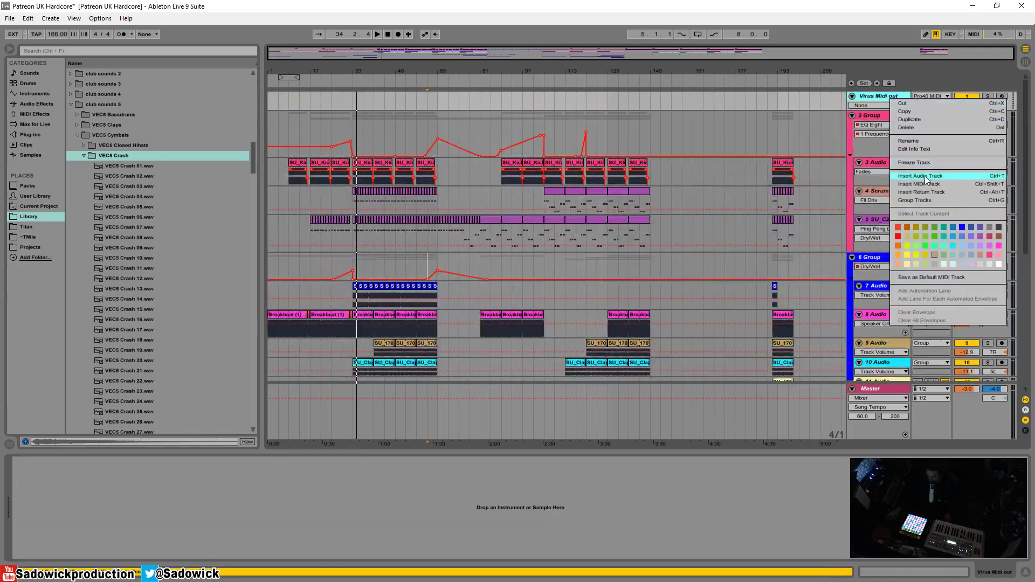
{"action": "left_click", "coordinate": [928, 178]}
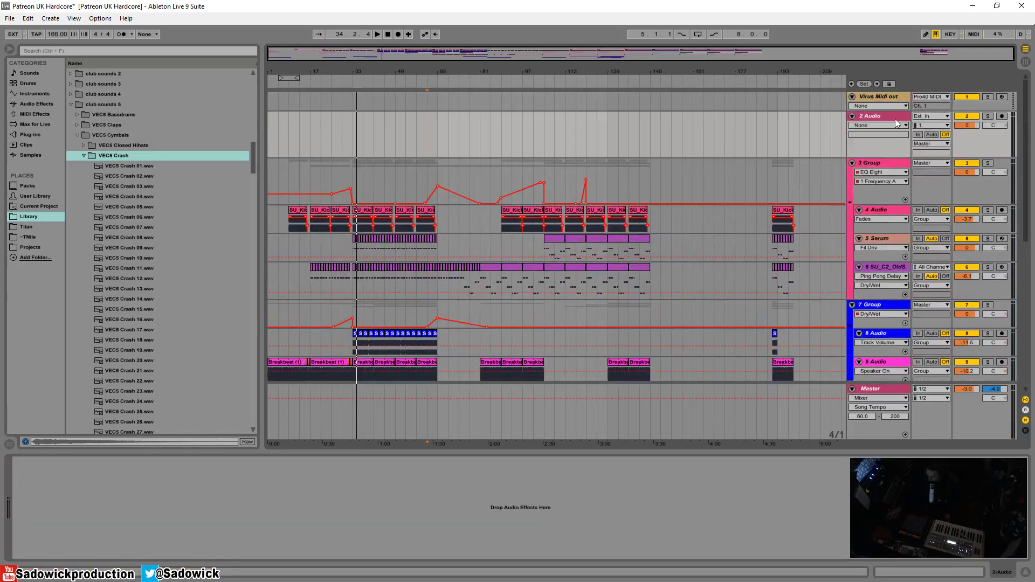
Audition the samples VEC5 Crash 01 through VEC5 Crash 21
{"action": "left_click", "coordinate": [111, 174]}
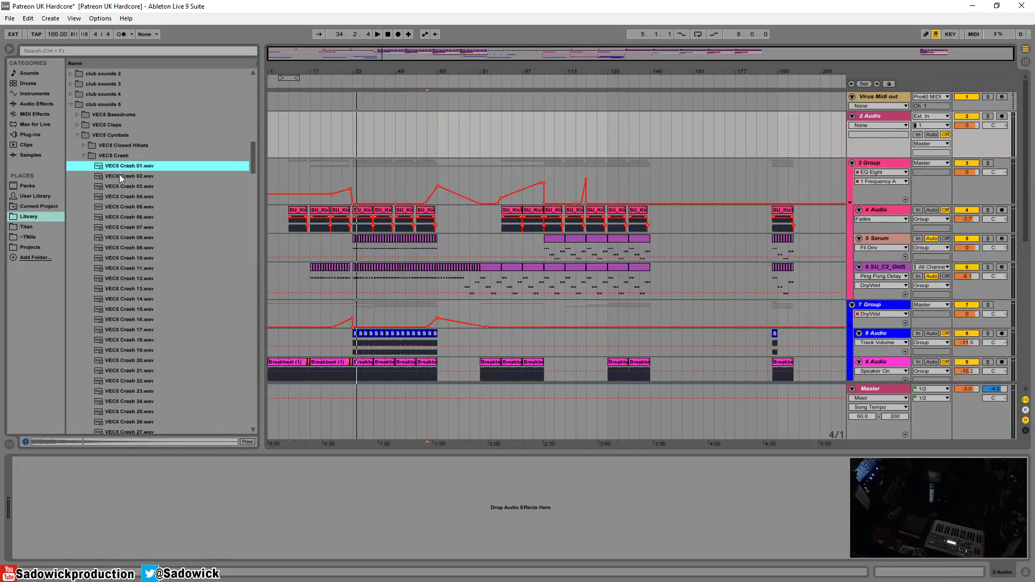
{"action": "key", "text": "Down"}
{"action": "key", "text": "Down"}
{"action": "key", "text": "Down"}
{"action": "key", "text": "Down"}
{"action": "key", "text": "Down"}
{"action": "key", "text": "Down"}
{"action": "key", "text": "Down"}
{"action": "key", "text": "Down"}
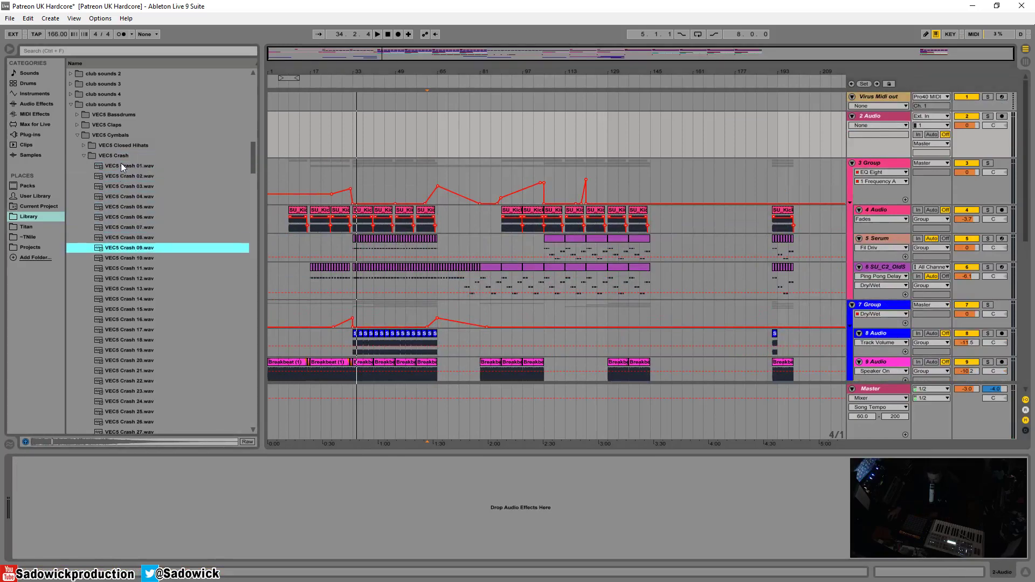
{"action": "key", "text": "Down"}
{"action": "key", "text": "Down"}
{"action": "key", "text": "Down"}
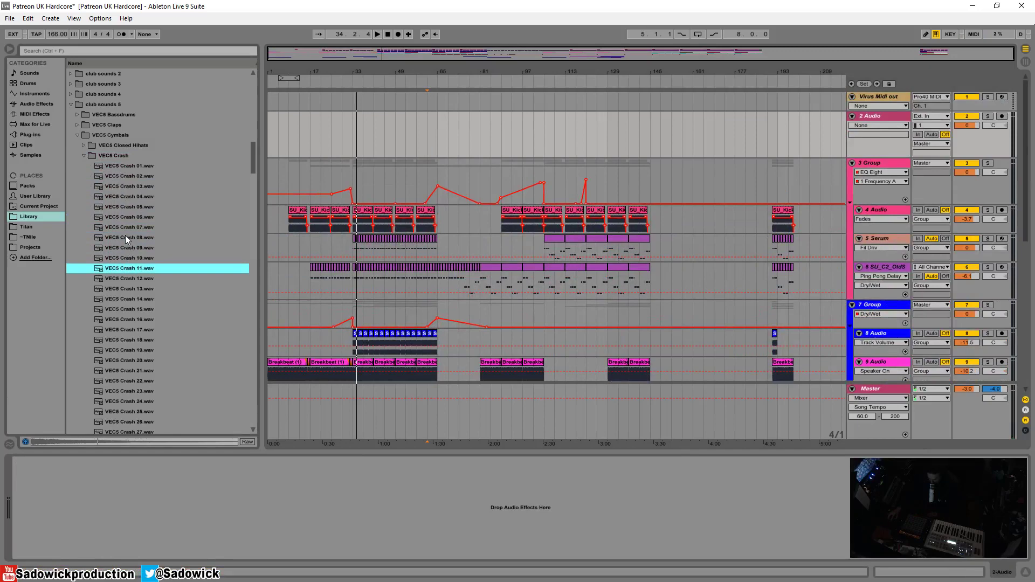
{"action": "key", "text": "Down"}
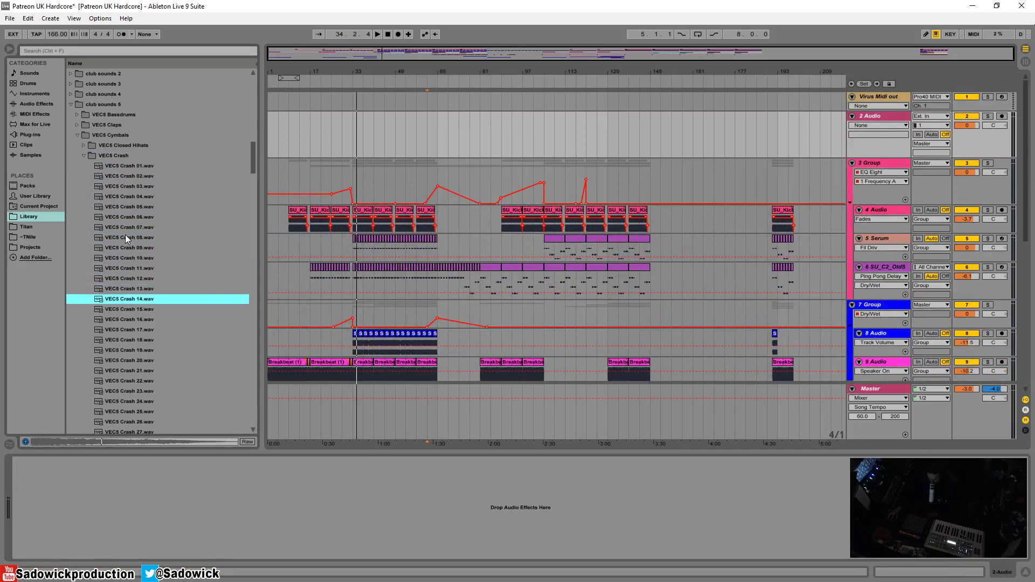
{"action": "key", "text": "Down"}
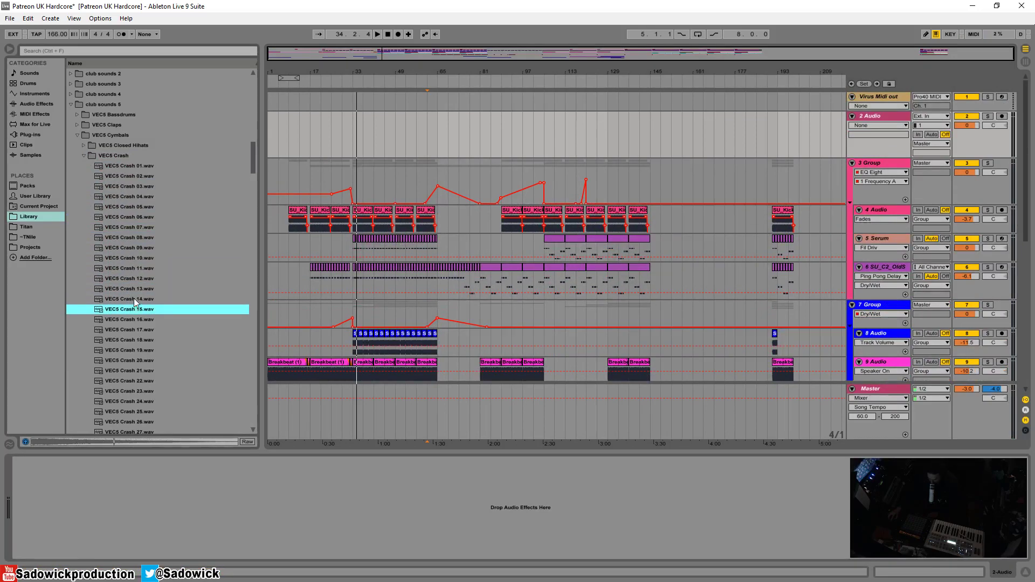
{"action": "key", "text": "Down"}
{"action": "key", "text": "Down"}
{"action": "key", "text": "Down"}
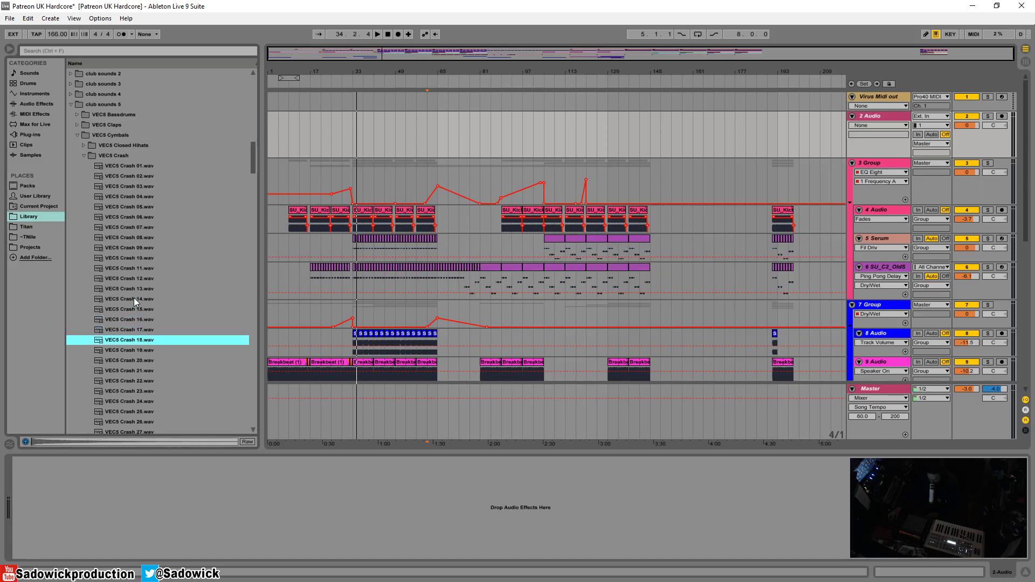
{"action": "key", "text": "Down"}
{"action": "key", "text": "Down"}
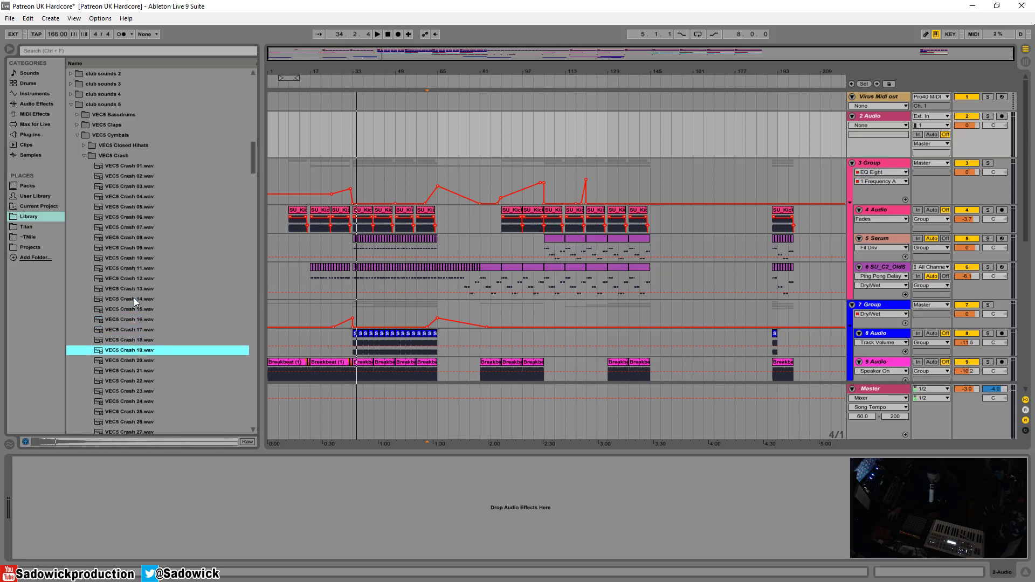
{"action": "key", "text": "Down"}
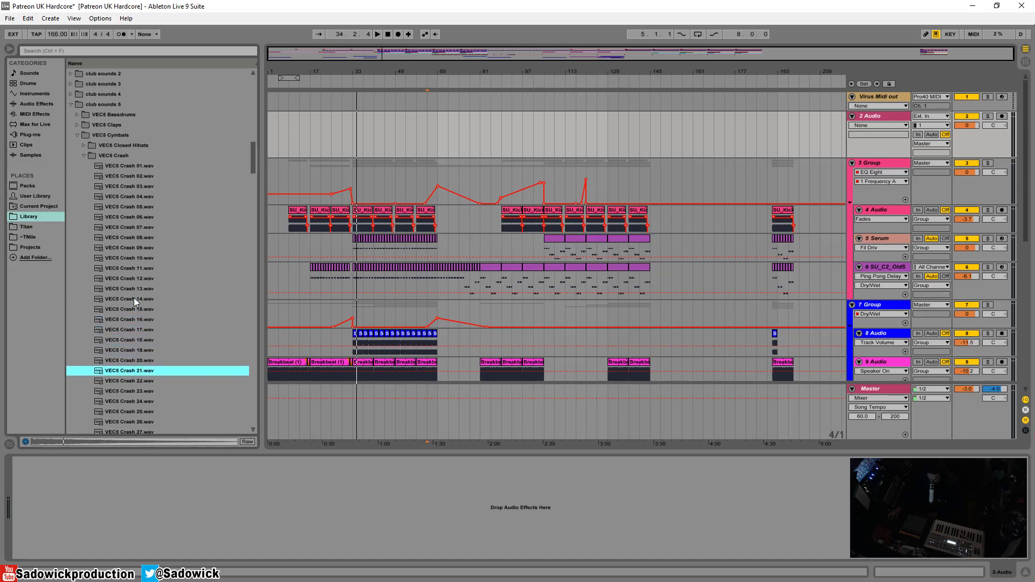
Place a VEC5 crash at bar 33 on the new audio track, lower the track volume to about -11.8 dB and play it in context
{"action": "left_click", "coordinate": [374, 98]}
{"action": "mouse_move", "coordinate": [374, 98]}
{"action": "left_mouse_down"}
{"action": "mouse_move", "coordinate": [290, 143]}
{"action": "mouse_move", "coordinate": [364, 141]}
{"action": "mouse_move", "coordinate": [308, 141]}
{"action": "mouse_move", "coordinate": [349, 146]}
{"action": "left_mouse_up"}
{"action": "mouse_move", "coordinate": [967, 125]}
{"action": "left_mouse_down"}
{"action": "mouse_move", "coordinate": [967, 144]}
{"action": "mouse_move", "coordinate": [984, 117]}
{"action": "left_mouse_up"}
{"action": "key", "text": "space"}
{"action": "left_click_drag", "start_coordinate": [354, 71], "coordinate": [433, 108]}
{"action": "key", "text": "space"}
Add a Reverb to the crash track and play the song from the crash at bar 33
{"action": "left_click", "coordinate": [36, 104]}
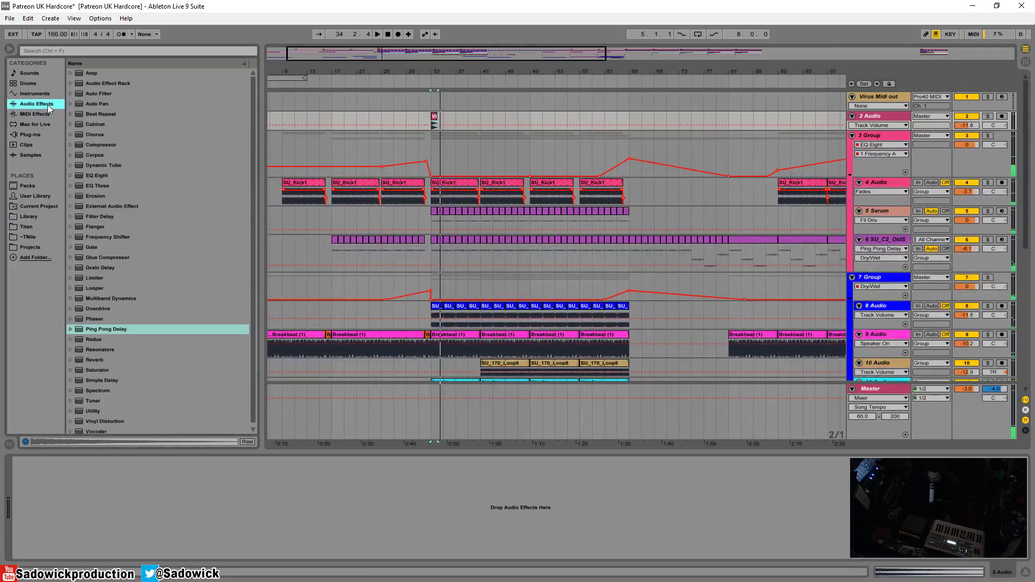
{"action": "left_click_drag", "start_coordinate": [100, 359], "coordinate": [304, 276]}
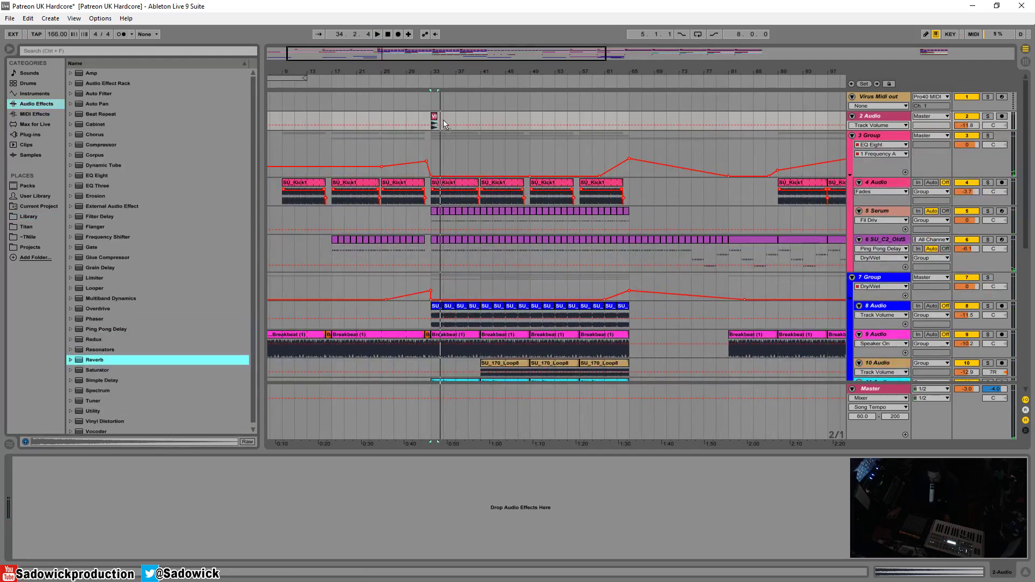
{"action": "left_click_drag", "start_coordinate": [443, 120], "coordinate": [443, 120]}
{"action": "key", "text": "space"}
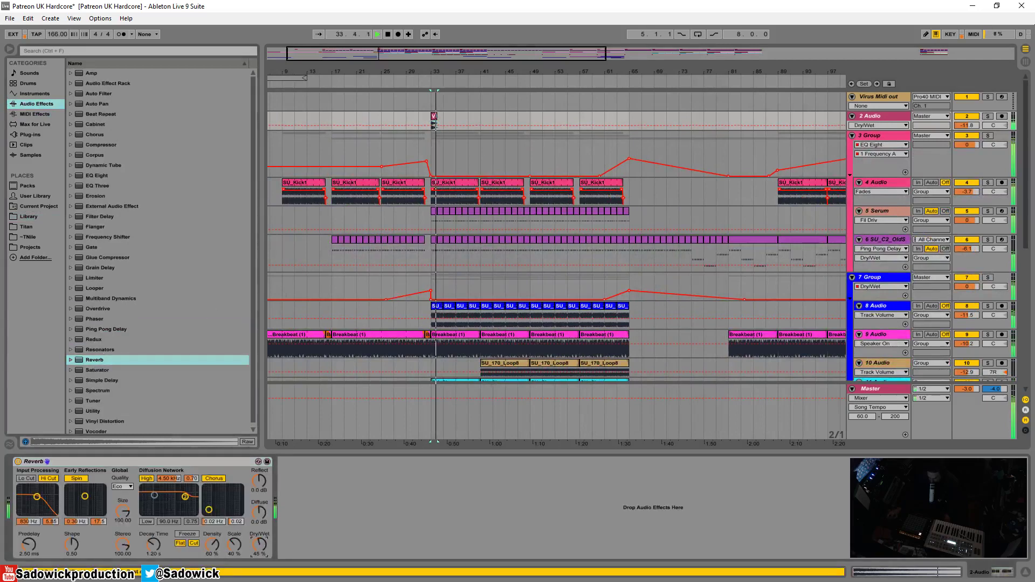
Solo the crash track and set its Reverb decay time to 9.38 s while it plays
{"action": "key", "text": "space"}
{"action": "left_click", "coordinate": [988, 117]}
{"action": "key", "text": "space"}
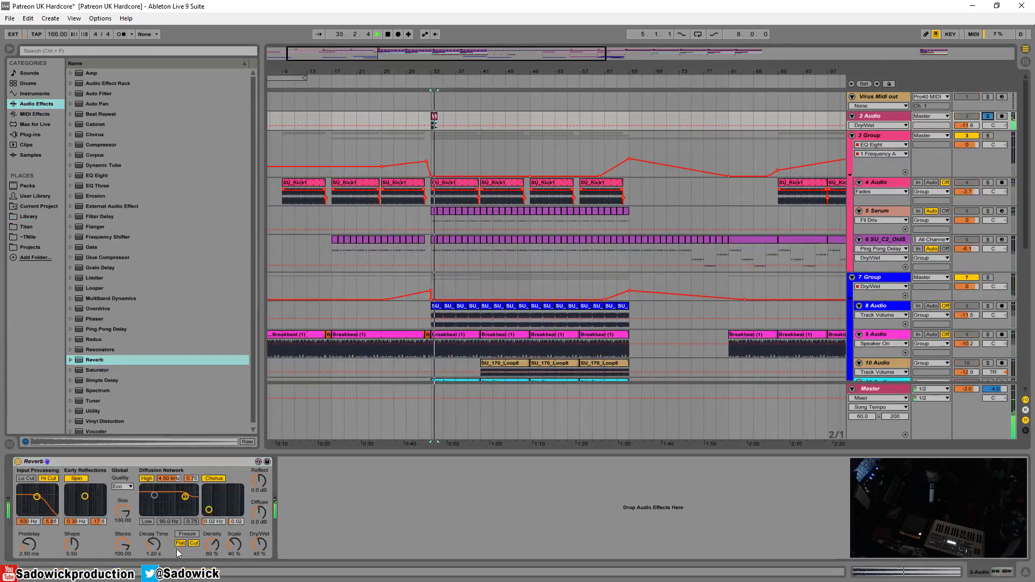
{"action": "left_click_drag", "start_coordinate": [154, 545], "coordinate": [154, 566]}
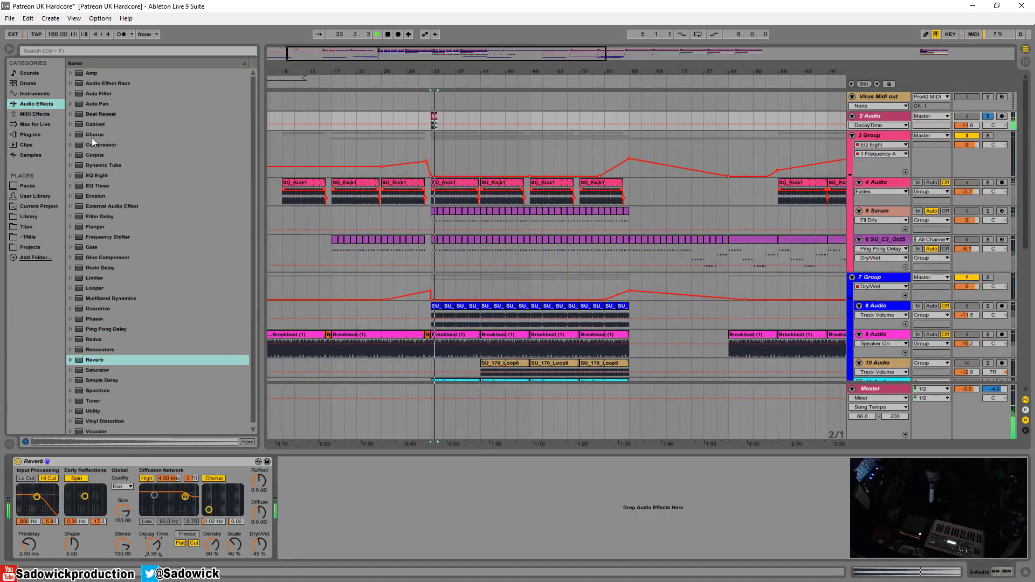
Add a Compressor and an EQ Eight with a 6.57 dB cut at 425 Hz after the Reverb, unsolo the track and lower its volume to -15.0 dB
{"action": "left_click_drag", "start_coordinate": [93, 142], "coordinate": [356, 487]}
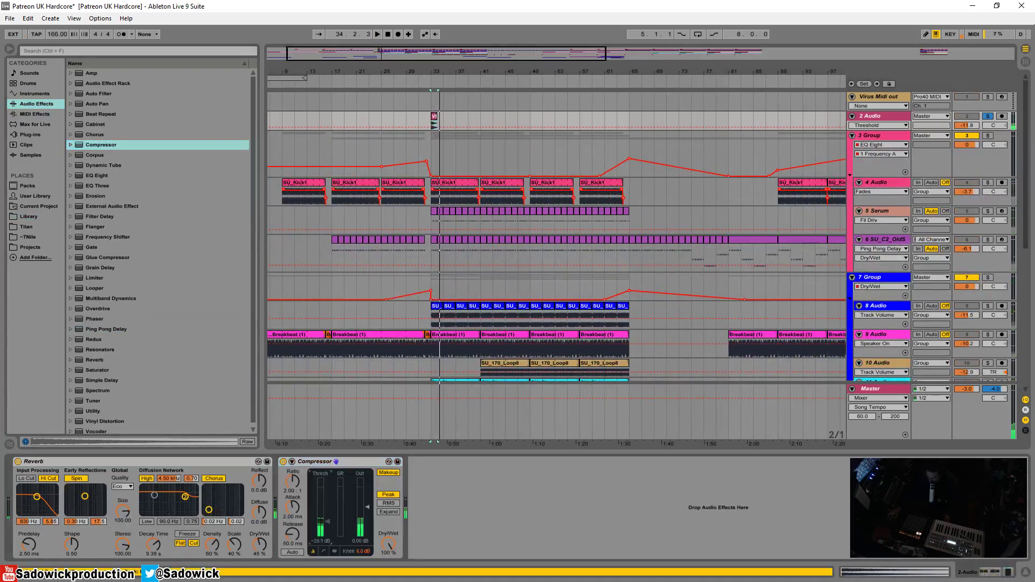
{"action": "key", "text": "space"}
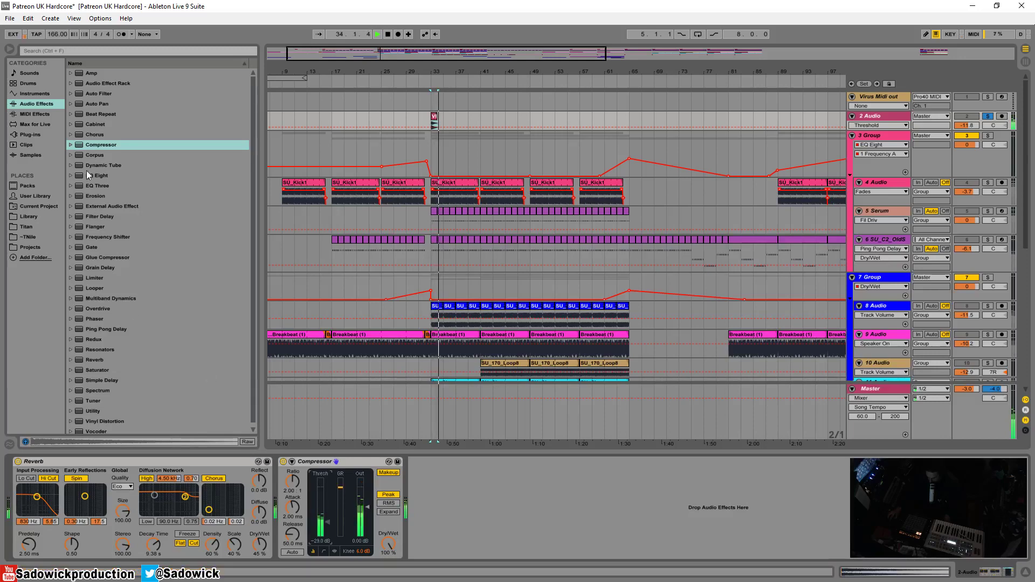
{"action": "left_click_drag", "start_coordinate": [96, 175], "coordinate": [512, 522]}
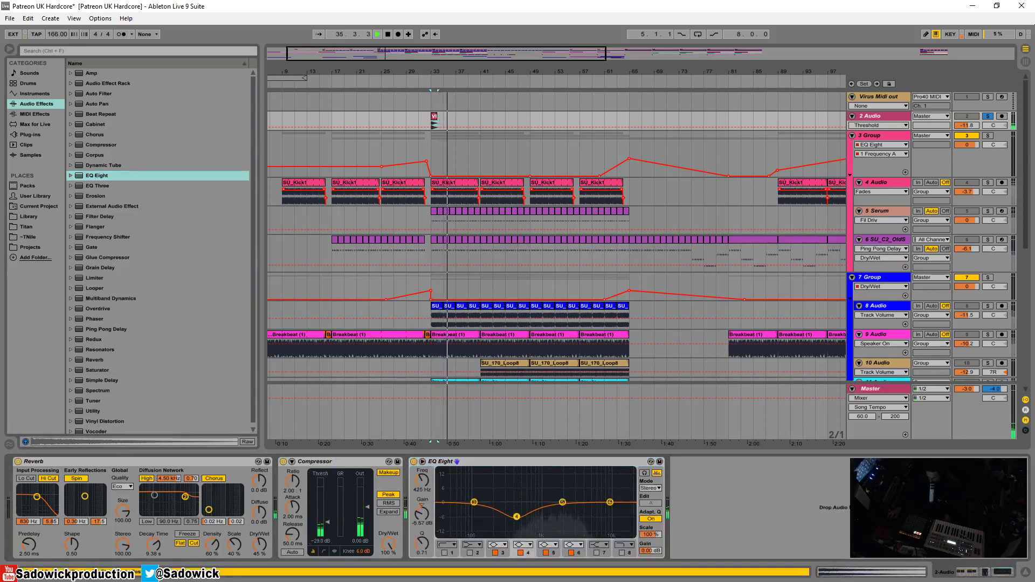
{"action": "left_click", "coordinate": [989, 116]}
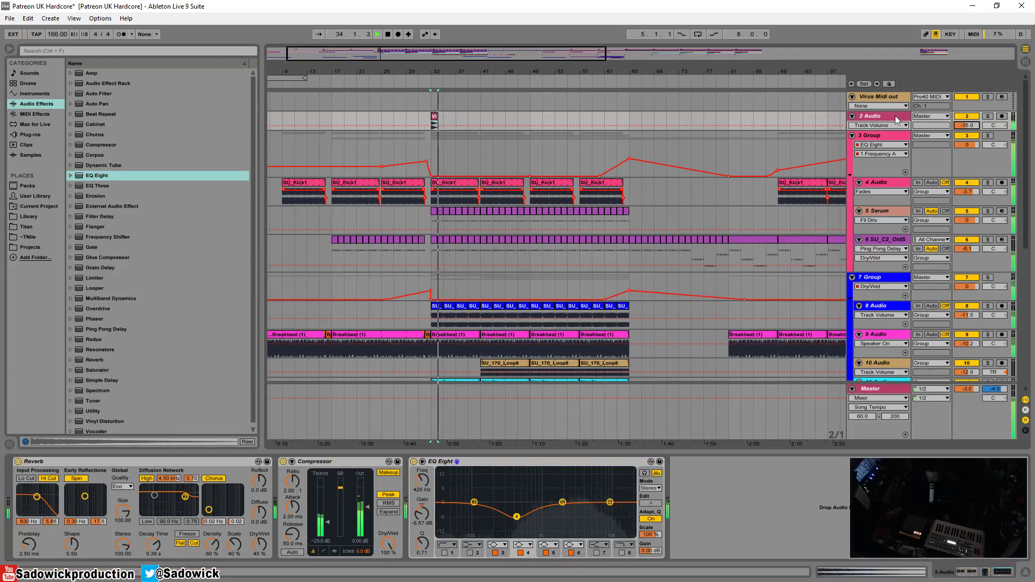
Duplicate the 16-bar section holding the crash so that crashes also fall at bars 49 and 65
{"action": "left_click_drag", "start_coordinate": [533, 115], "coordinate": [440, 124]}
{"action": "key", "text": "ctrl+d"}
{"action": "key", "text": "ctrl+d"}
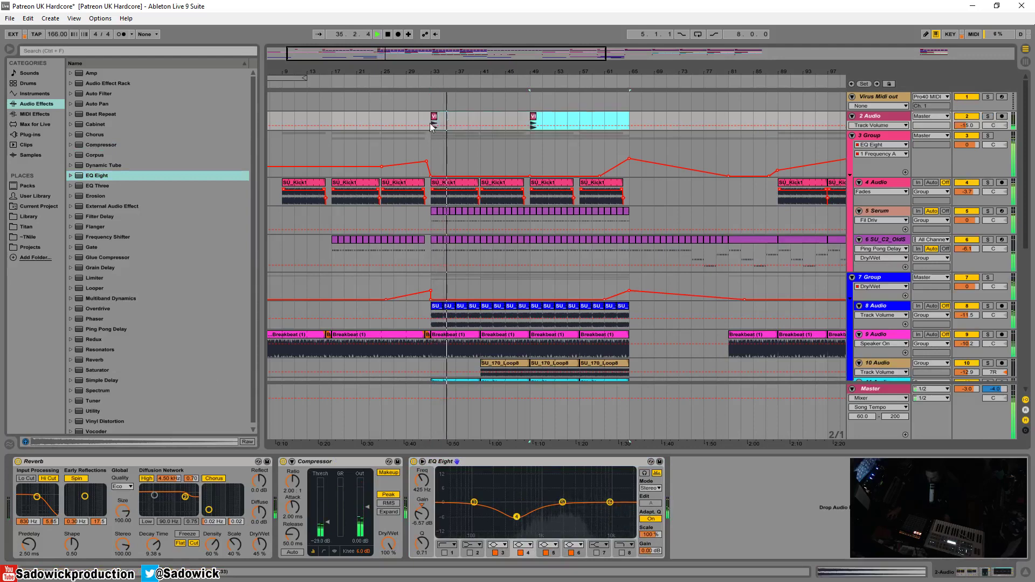
{"action": "left_click", "coordinate": [628, 77]}
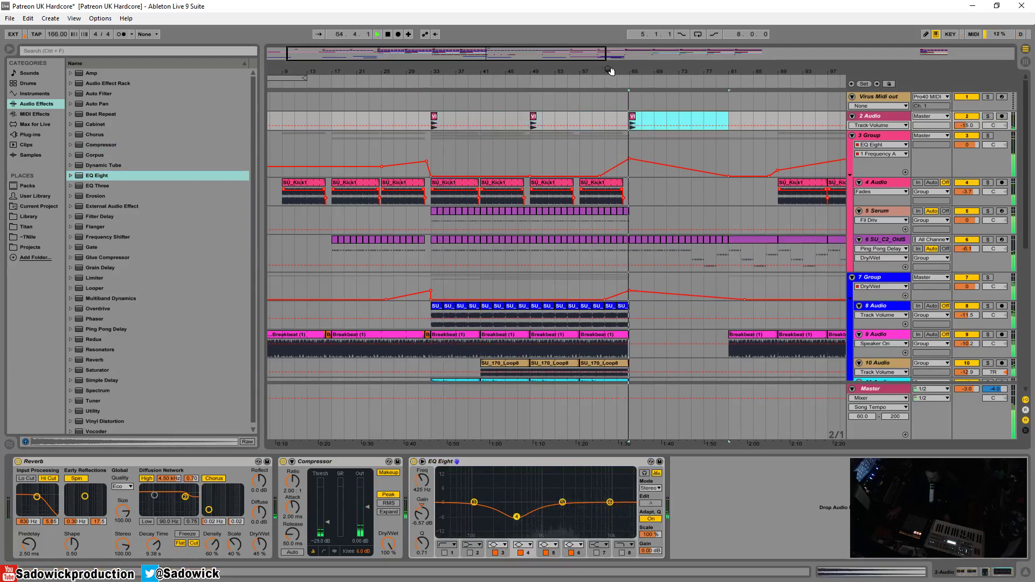
Copy the 16-bar crash section from bar 65 and paste it at bars 1 and 17 of the crash track
{"action": "left_click_drag", "start_coordinate": [612, 70], "coordinate": [520, 70]}
{"action": "left_click_drag", "start_coordinate": [594, 121], "coordinate": [531, 126]}
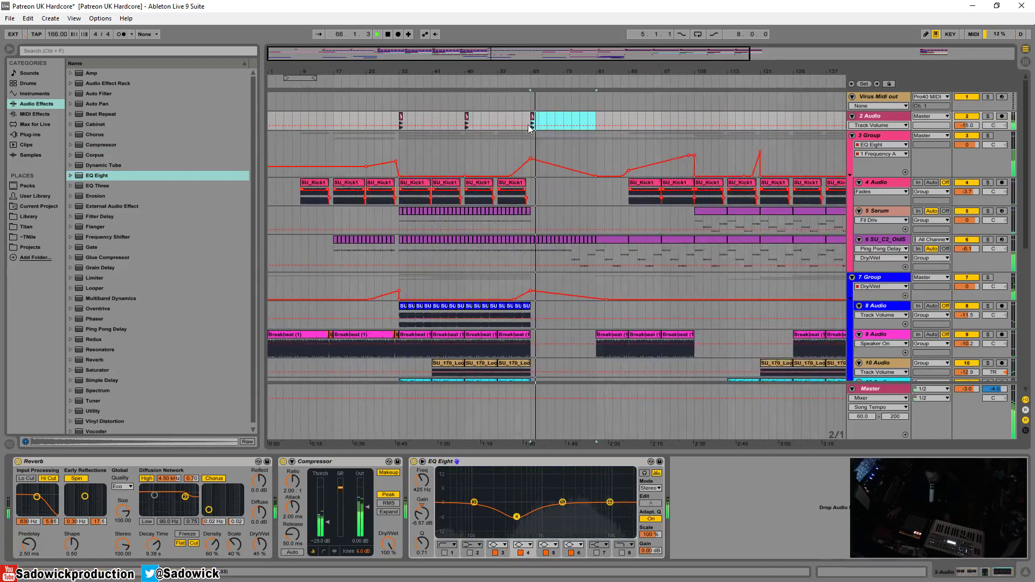
{"action": "key", "text": "ctrl+c"}
{"action": "left_click", "coordinate": [271, 117]}
{"action": "key", "text": "ctrl+v"}
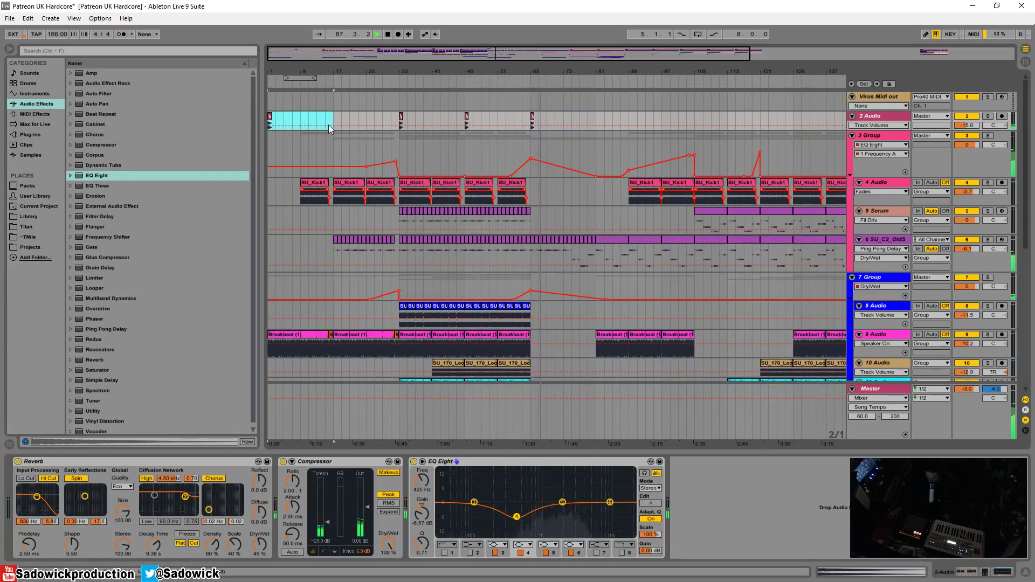
{"action": "key", "text": "ctrl+v"}
Play the song from the start and duplicate the first eight bars of the crash track to add a crash at bar 9
{"action": "left_click", "coordinate": [388, 34]}
{"action": "left_click", "coordinate": [388, 34]}
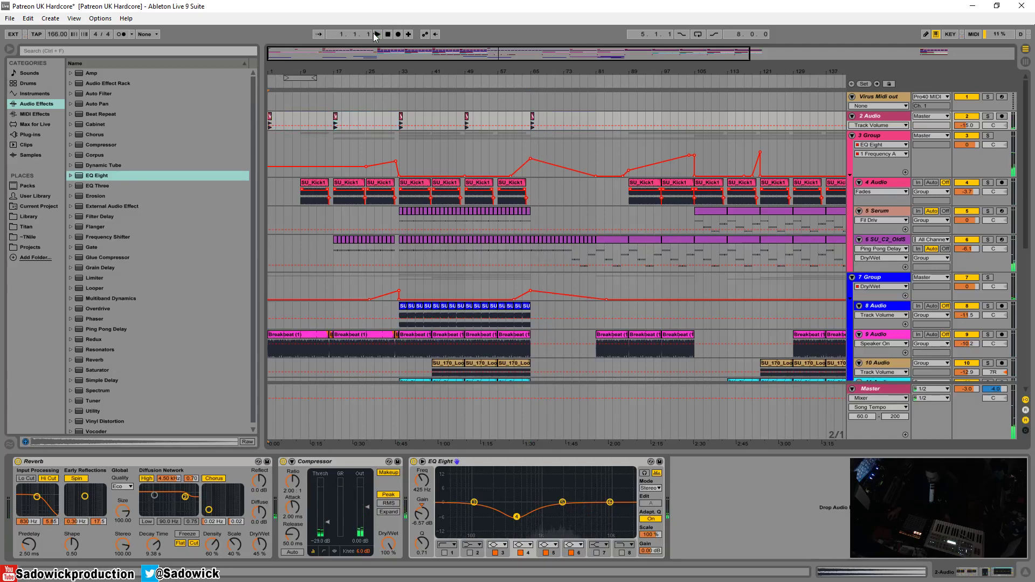
{"action": "left_click", "coordinate": [376, 34]}
{"action": "left_click_drag", "start_coordinate": [303, 123], "coordinate": [240, 113]}
{"action": "key", "text": "ctrl+d"}
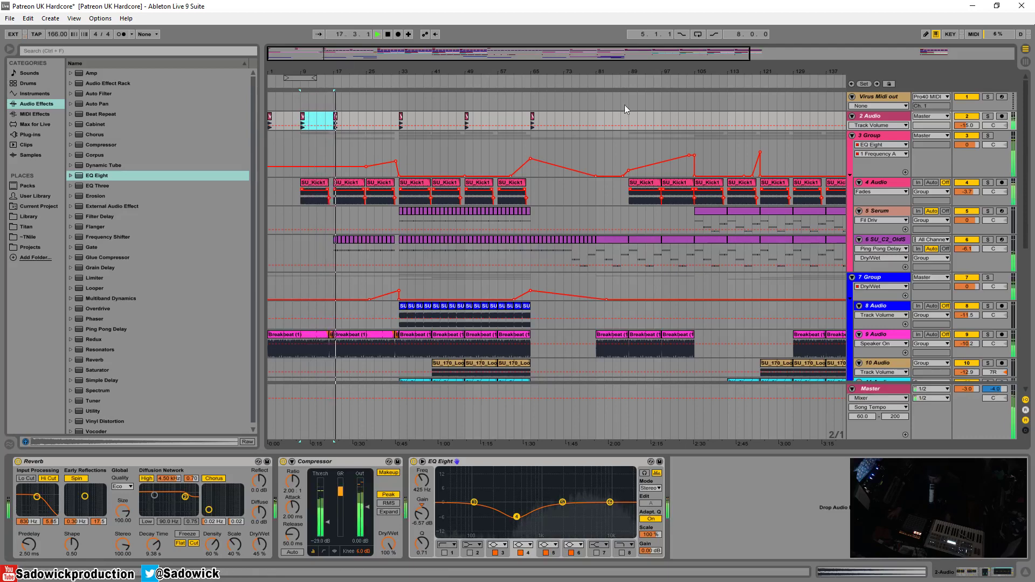
Draw a short Ping Pong Delay dry/wet rise on the drum group leading into bar 17, dropping back to zero there
{"action": "left_click", "coordinate": [556, 156]}
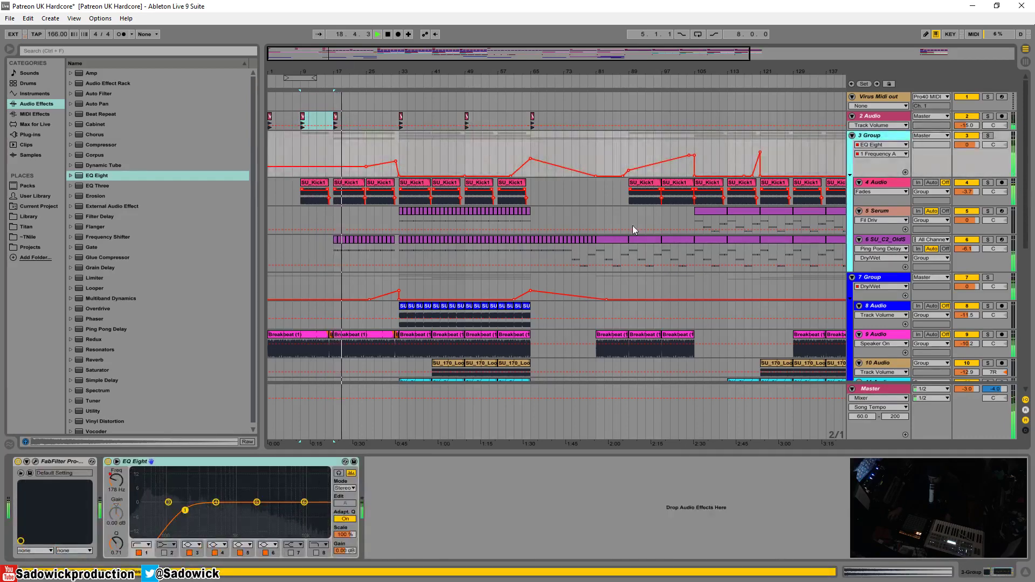
{"action": "left_click", "coordinate": [485, 286]}
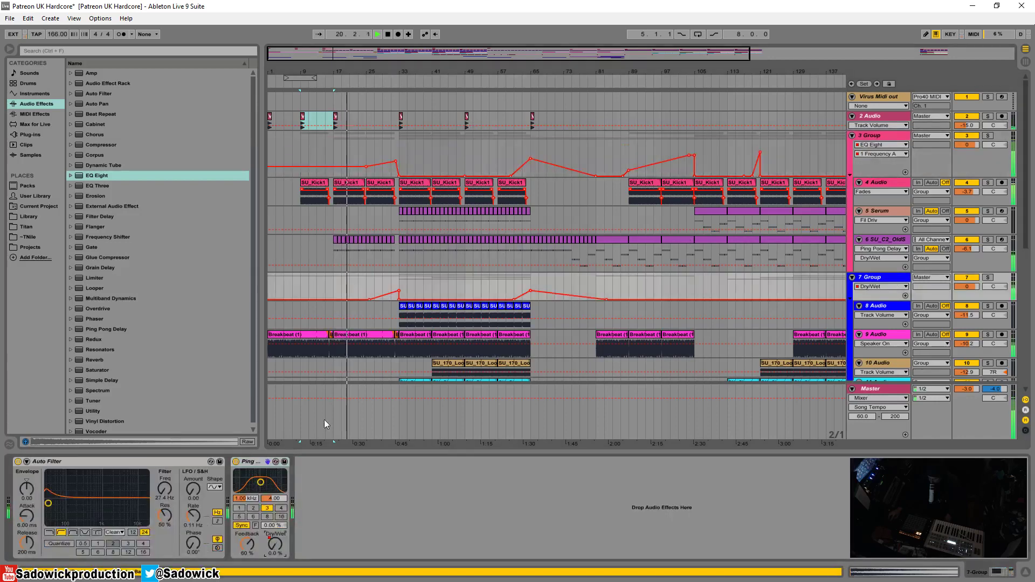
{"action": "left_click", "coordinate": [331, 290]}
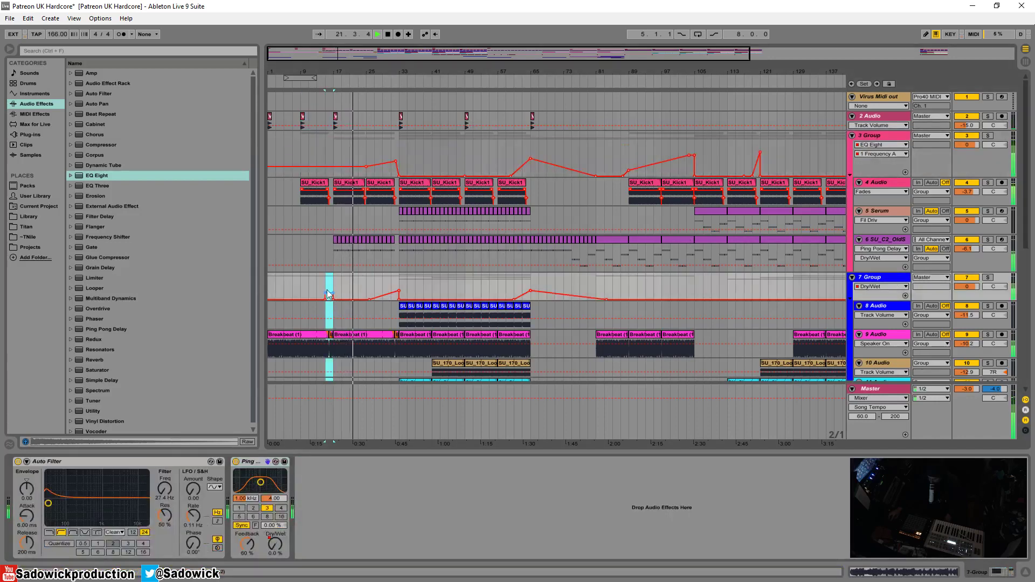
{"action": "left_click", "coordinate": [327, 296]}
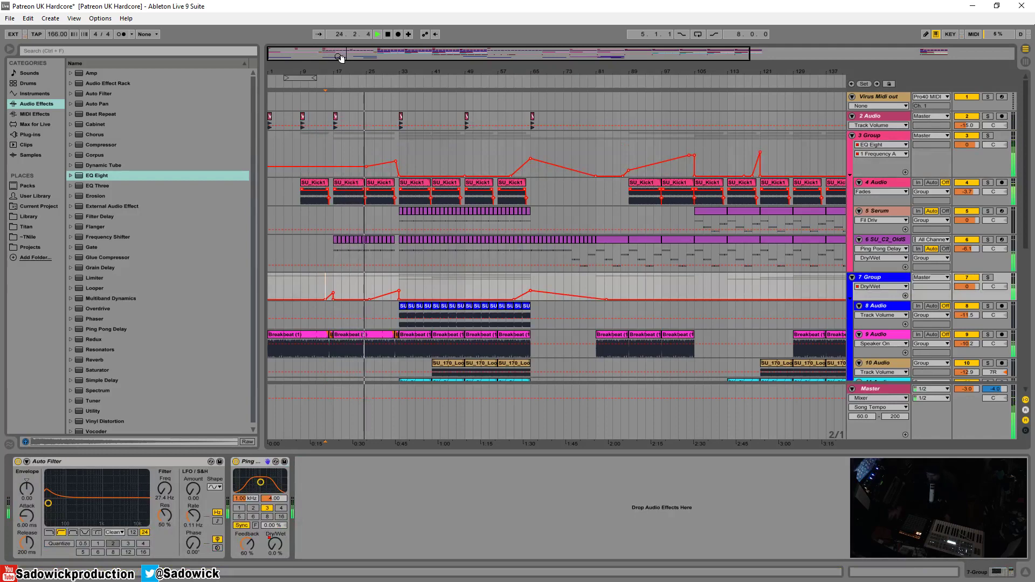
Reduce the height of the 3 Group and 7 Group tracks in the arrangement
{"action": "left_click_drag", "start_coordinate": [380, 70], "coordinate": [381, 81]}
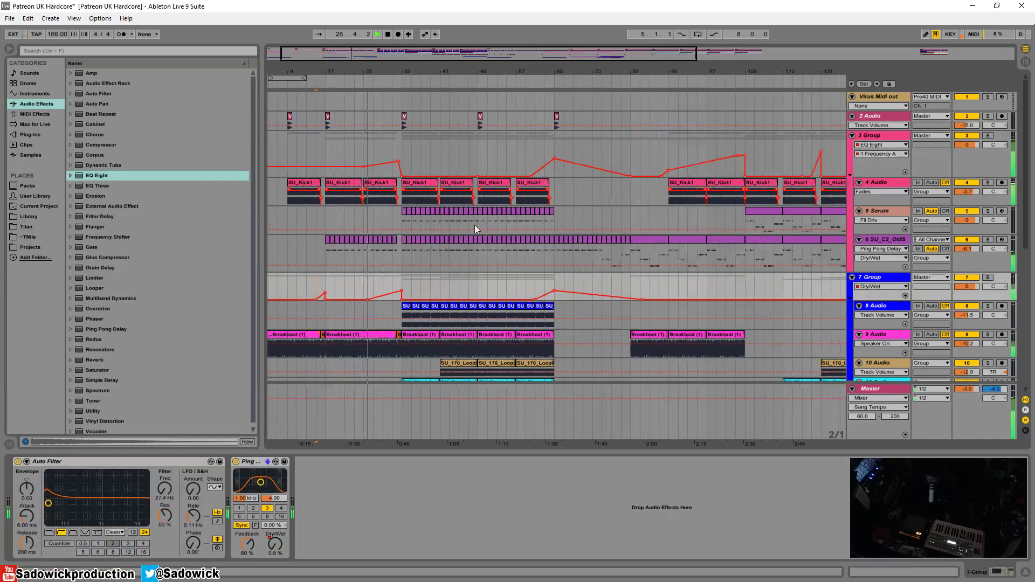
{"action": "scroll", "coordinate": [981, 239], "scroll_direction": "down", "scroll_amount": 3}
{"action": "scroll", "coordinate": [980, 239], "scroll_direction": "up", "scroll_amount": 3}
{"action": "left_click", "coordinate": [981, 150]}
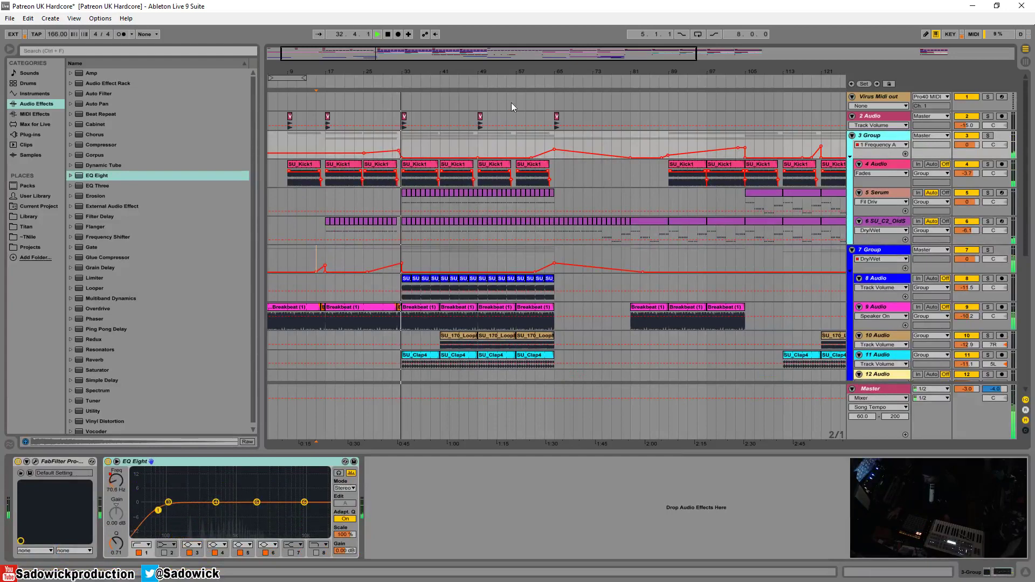
{"action": "left_click_drag", "start_coordinate": [431, 74], "coordinate": [431, 58]}
{"action": "scroll", "coordinate": [949, 147], "scroll_direction": "down", "scroll_amount": 2}
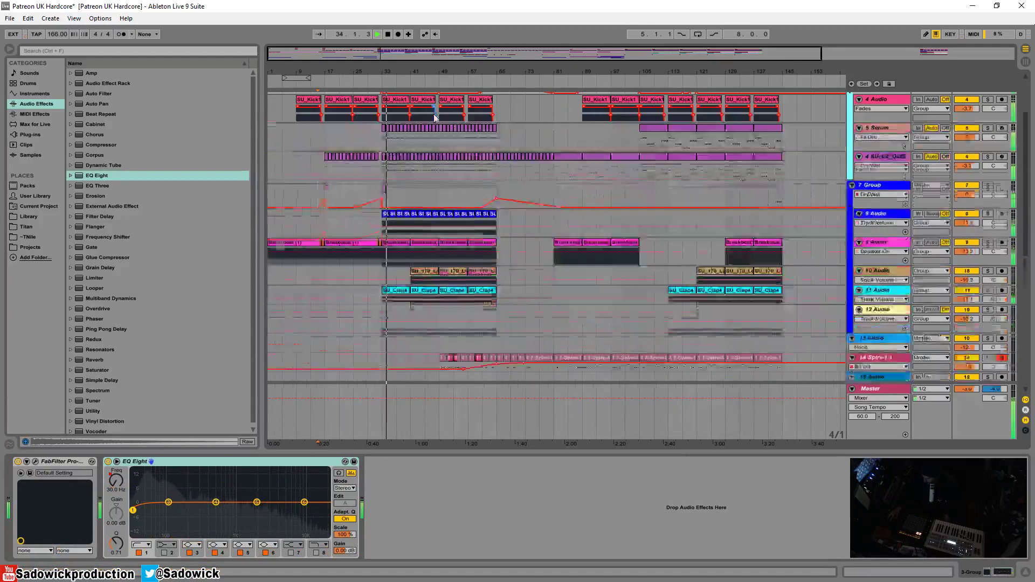
{"action": "left_click_drag", "start_coordinate": [911, 209], "coordinate": [911, 200]}
{"action": "scroll", "coordinate": [911, 218], "scroll_direction": "up", "scroll_amount": 2}
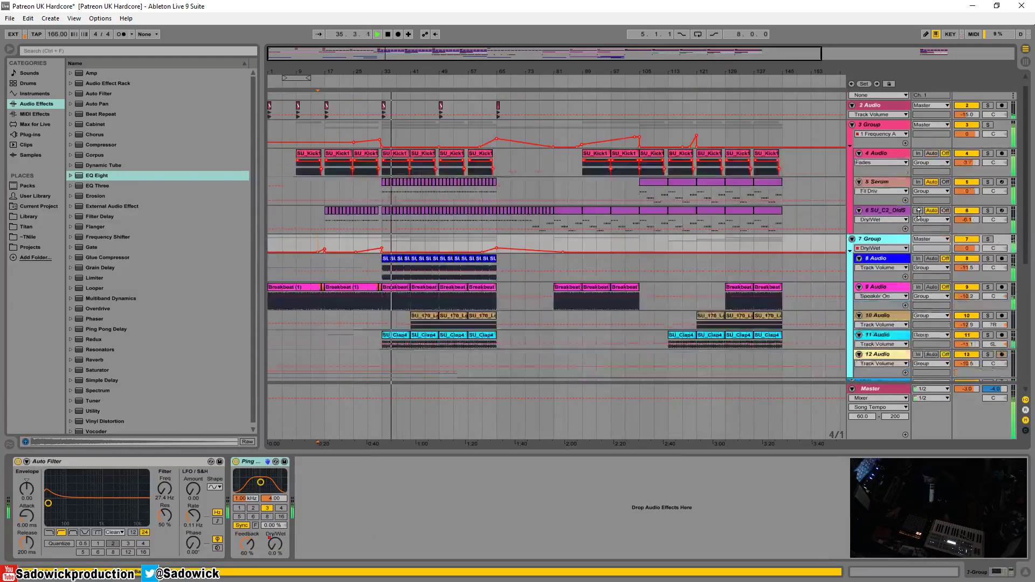
Play the arrangement from bar 65 and enlarge the Spire-1.1 track to show its notes and filter cutoff automation
{"action": "left_click", "coordinate": [487, 79]}
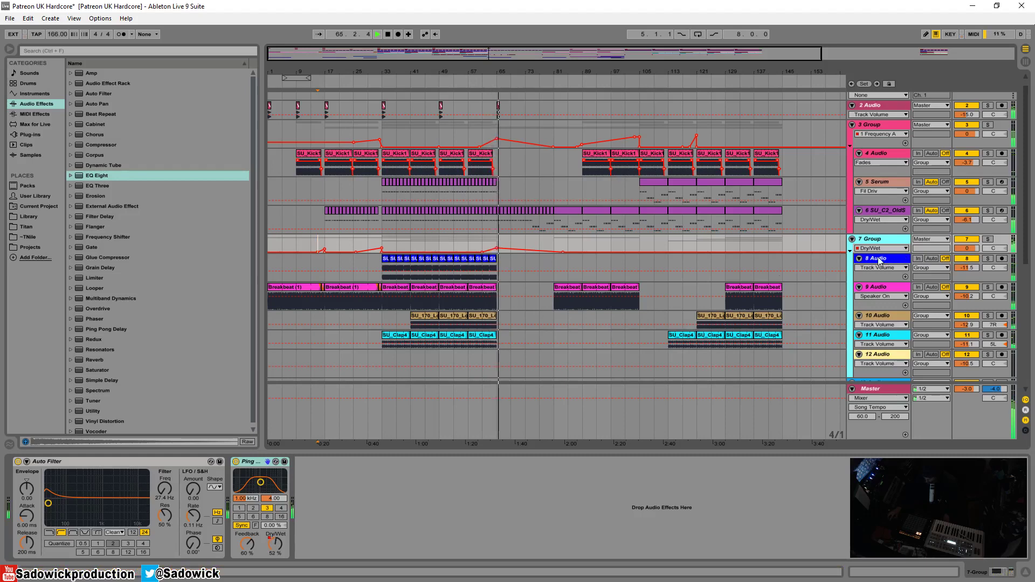
{"action": "scroll", "coordinate": [667, 271], "scroll_direction": "down", "scroll_amount": 2}
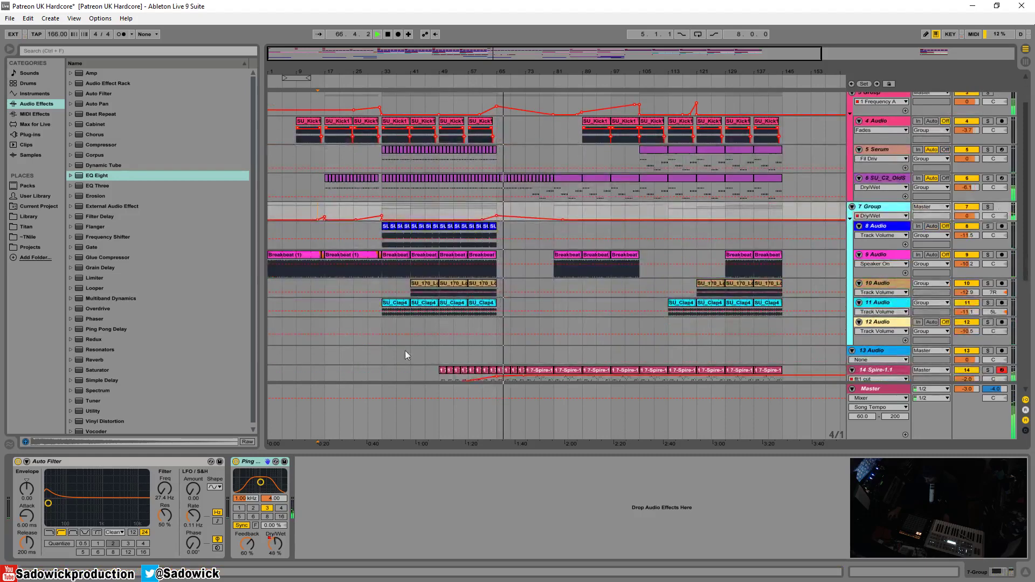
{"action": "scroll", "coordinate": [625, 203], "scroll_direction": "down", "scroll_amount": 6}
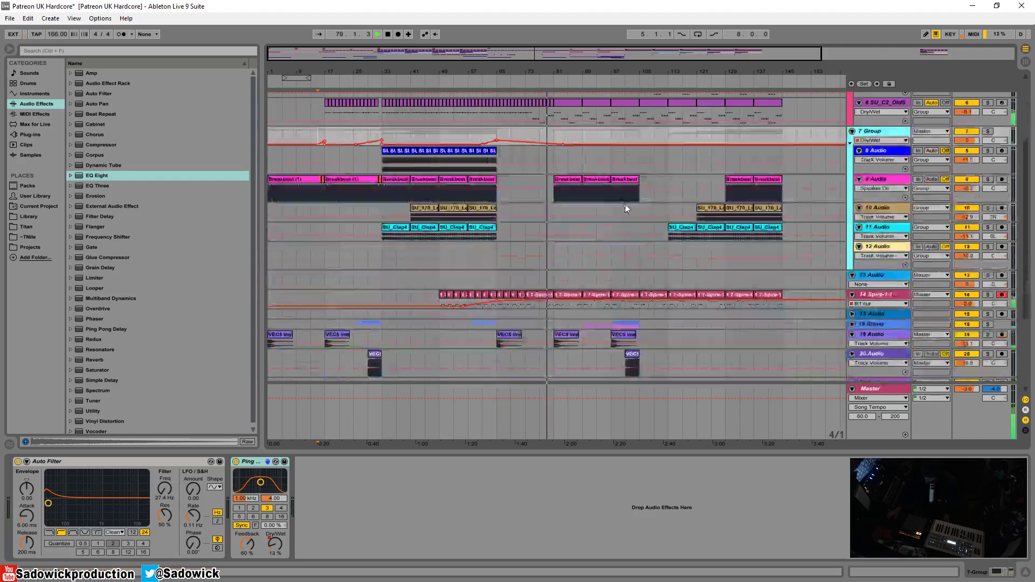
{"action": "left_click", "coordinate": [885, 243]}
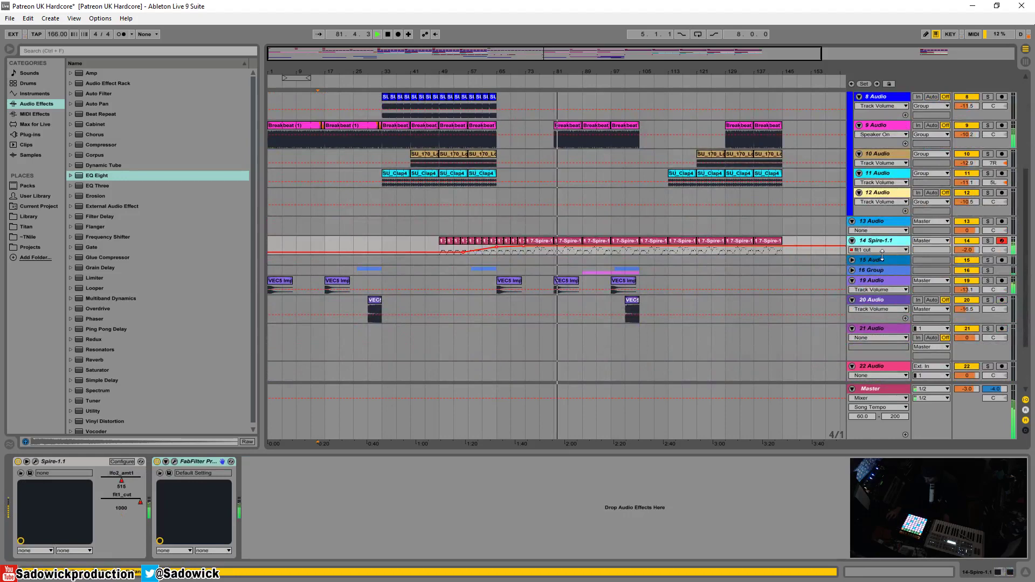
{"action": "left_click_drag", "start_coordinate": [882, 255], "coordinate": [879, 292]}
{"action": "scroll", "coordinate": [613, 302], "scroll_direction": "up", "scroll_amount": 1}
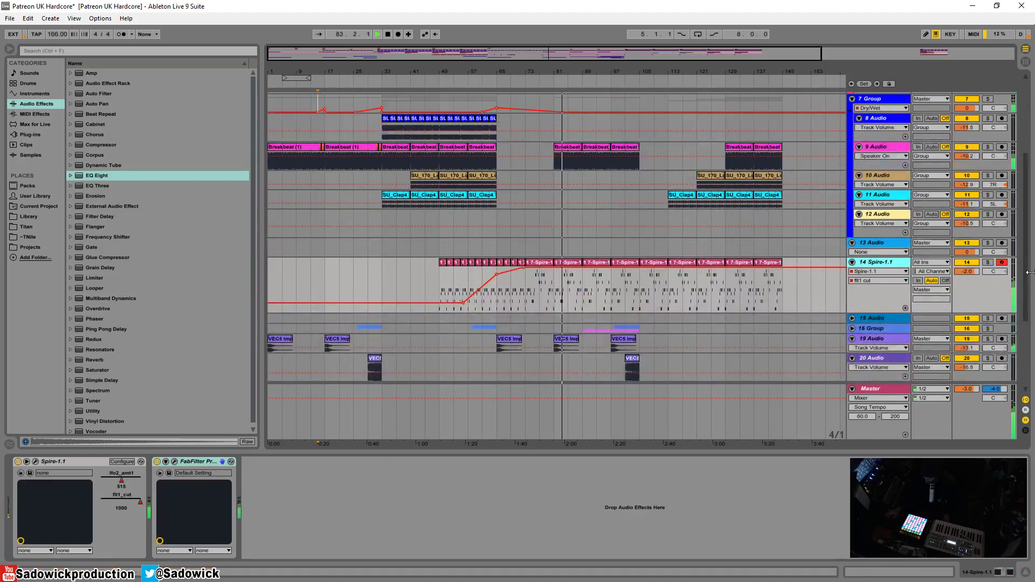
Try a longer Env 1 release in the Spire synth, return it to a short release and close the synth window
{"action": "left_click", "coordinate": [36, 462]}
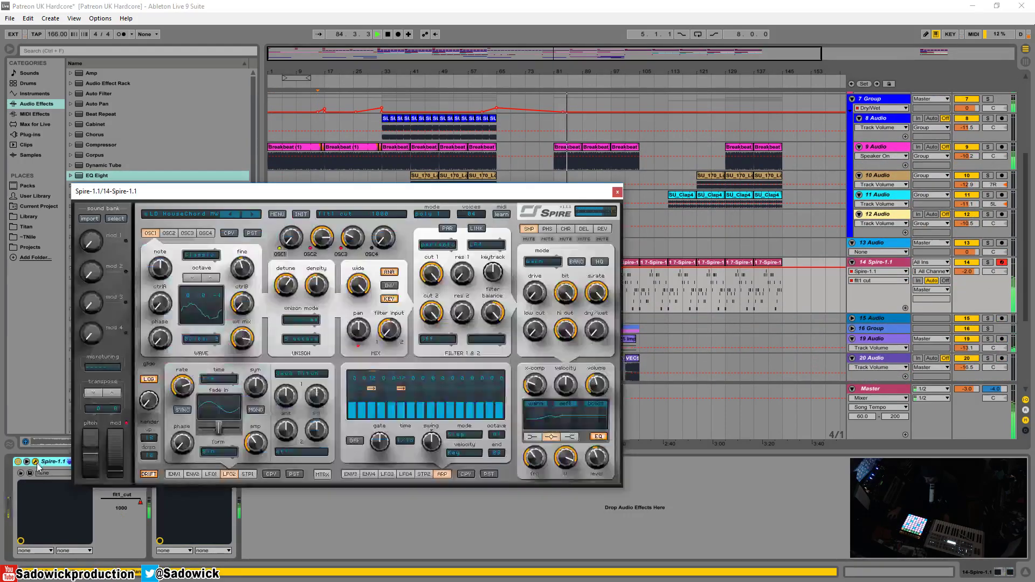
{"action": "left_click", "coordinate": [170, 476]}
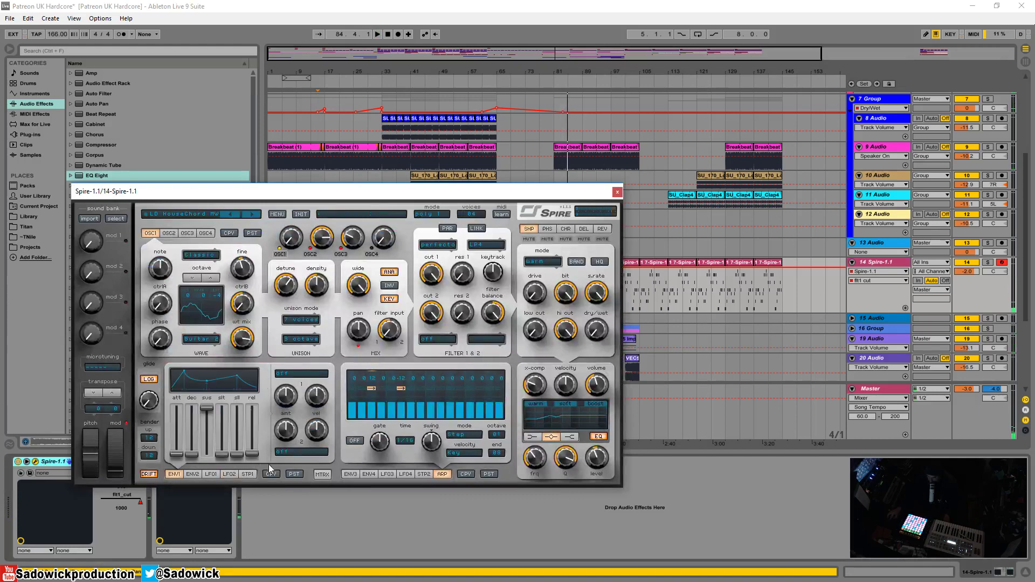
{"action": "left_click", "coordinate": [251, 438]}
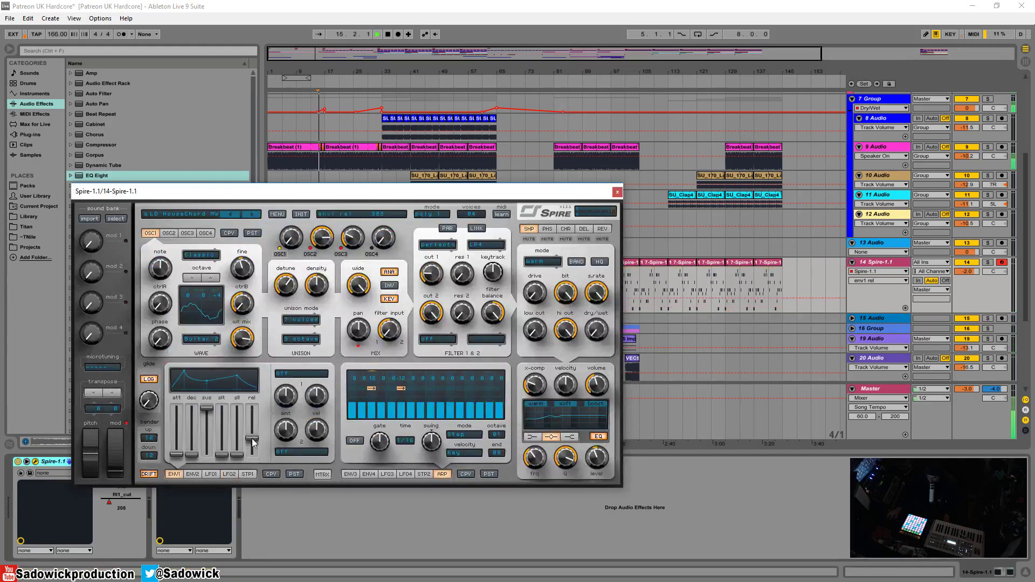
{"action": "left_click", "coordinate": [632, 266]}
{"action": "key", "text": "space"}
{"action": "left_click_drag", "start_coordinate": [252, 439], "coordinate": [250, 466]}
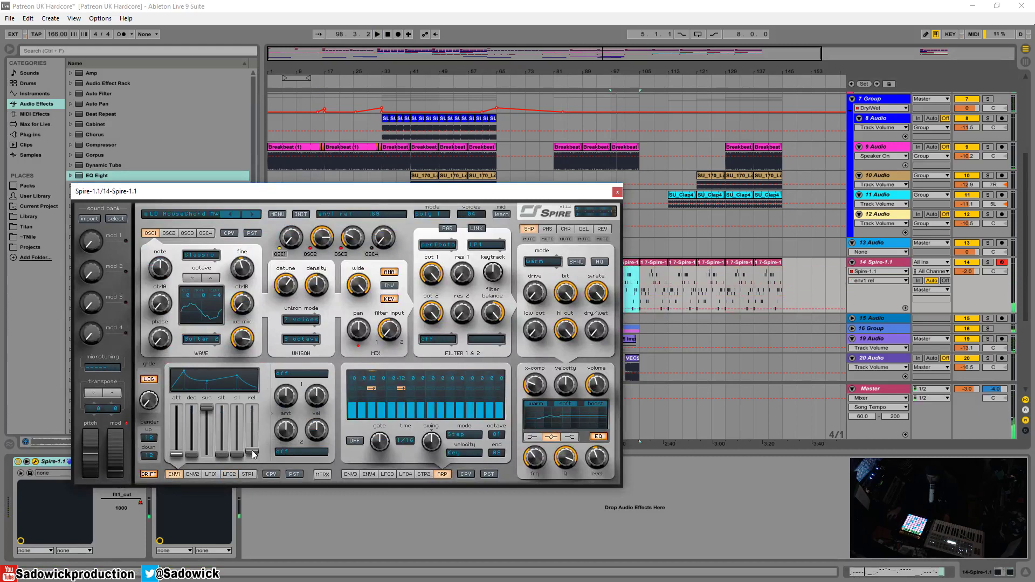
{"action": "left_click", "coordinate": [617, 193]}
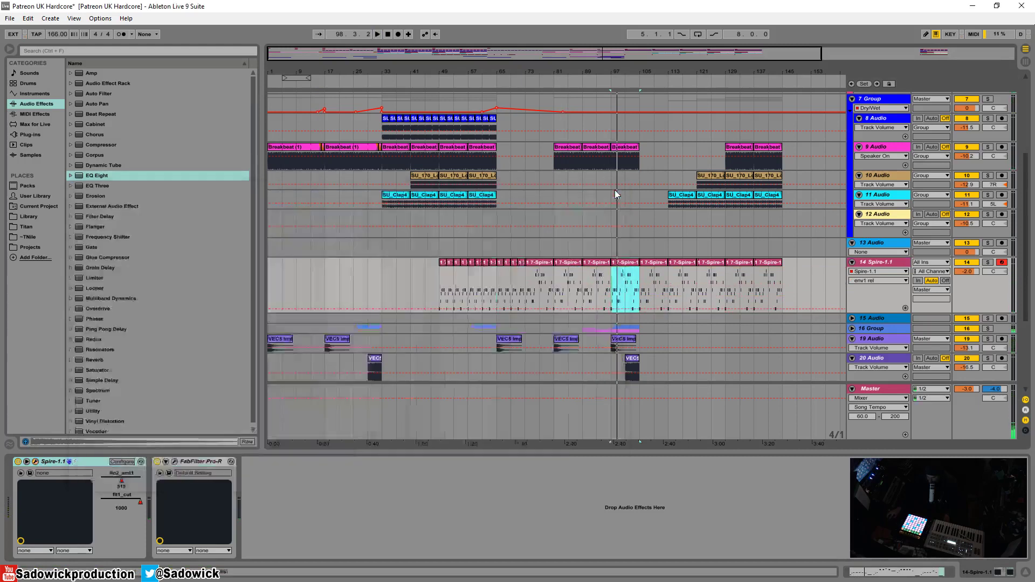
Draw an Env 1 release ramp on the Spire-1.1 track rising from bar 97 to bar 105 and dropping back at bar 105
{"action": "scroll", "coordinate": [775, 263], "scroll_direction": "up", "scroll_amount": 3}
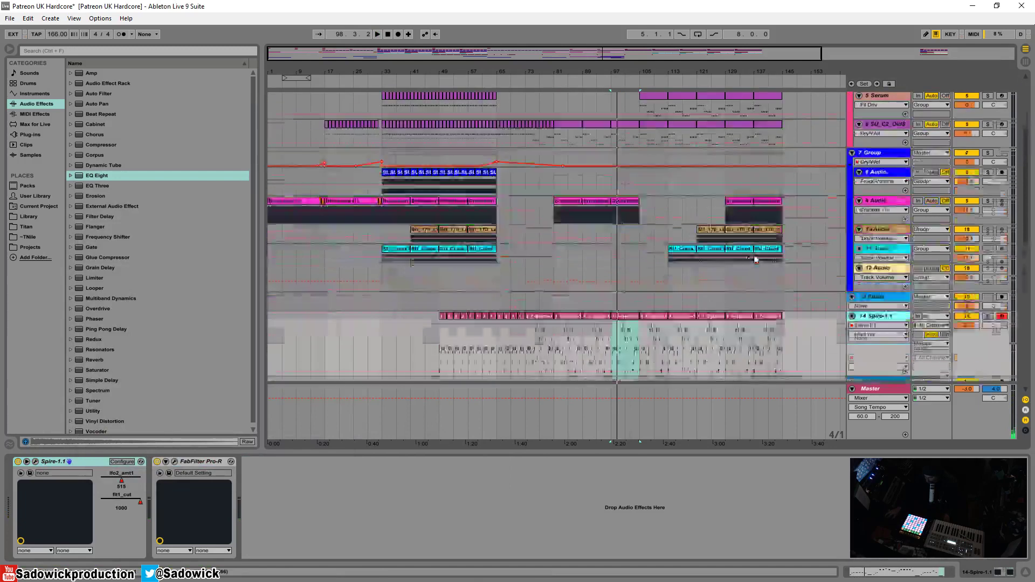
{"action": "mouse_move", "coordinate": [623, 330]}
{"action": "left_mouse_down"}
{"action": "mouse_move", "coordinate": [624, 360]}
{"action": "mouse_move", "coordinate": [644, 356]}
{"action": "left_mouse_up"}
{"action": "left_click", "coordinate": [623, 373]}
{"action": "left_click", "coordinate": [610, 339]}
{"action": "key", "text": "ctrl+z"}
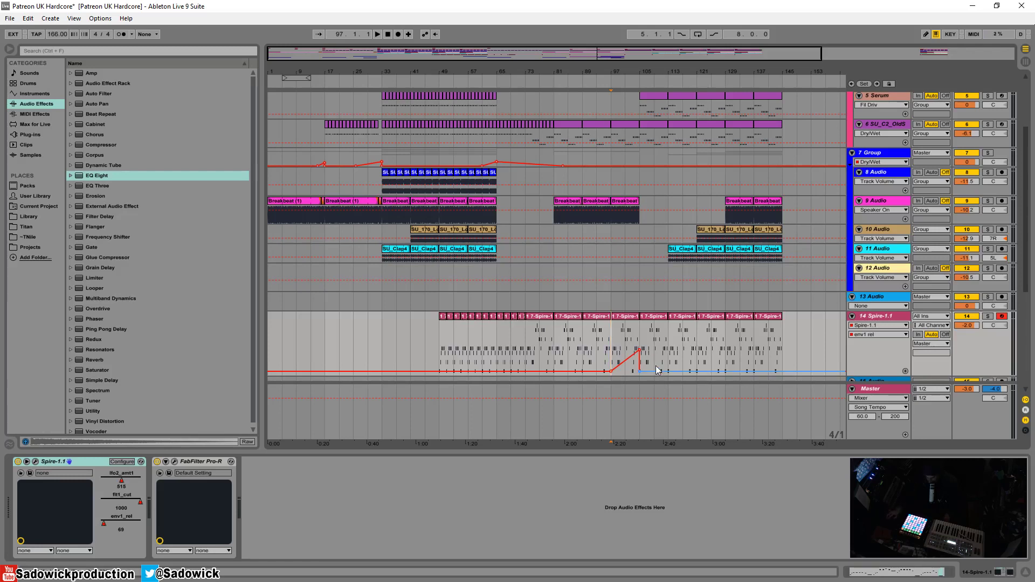
Play from bar 97 and raise the peak of the Env 1 release ramp at bar 105 on the Spire-1.1 track
{"action": "key", "text": "space"}
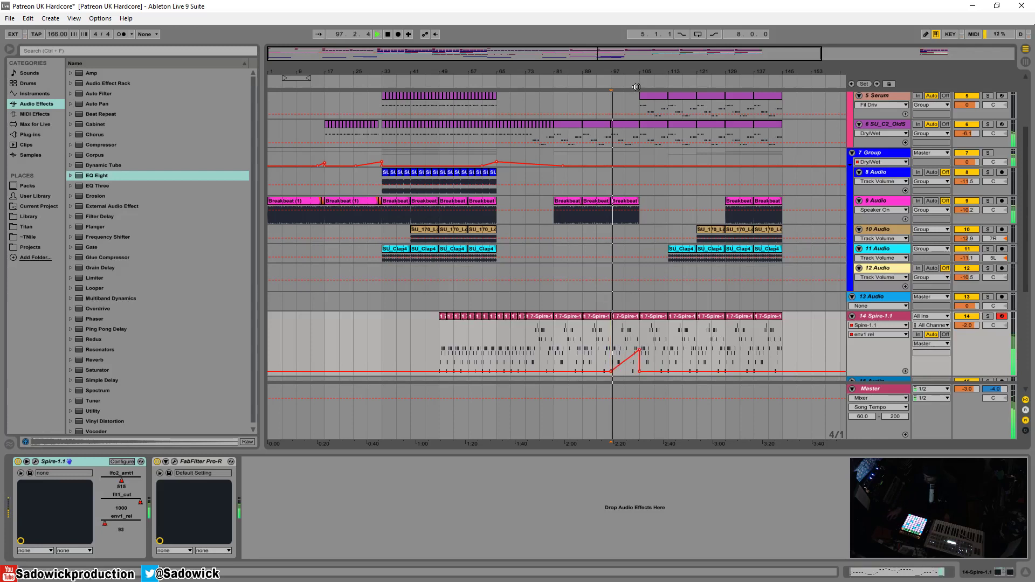
{"action": "left_click_drag", "start_coordinate": [639, 352], "coordinate": [639, 334]}
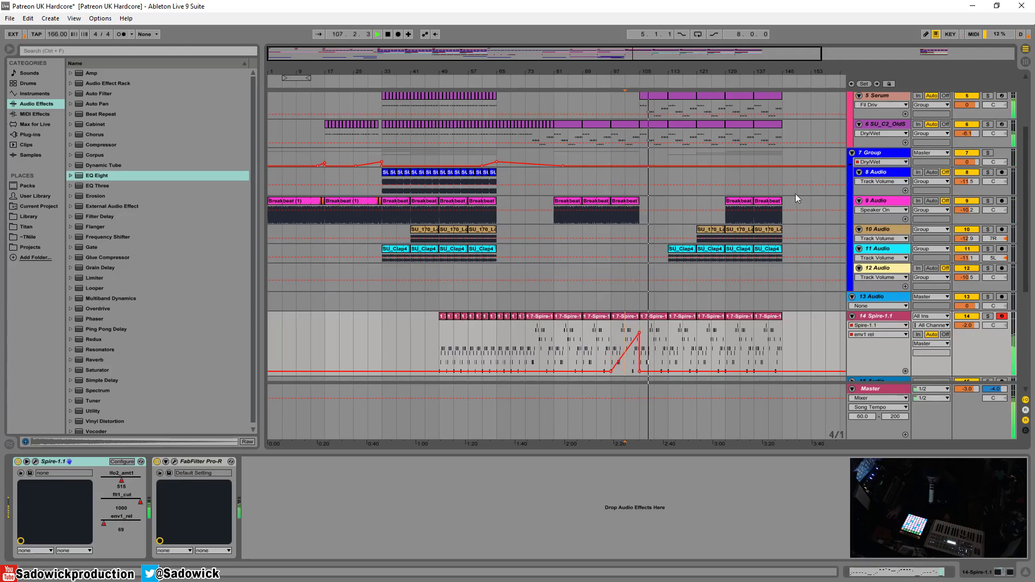
Enlarge the 7 Group track and draw a Ping Pong Delay Dry/Wet automation peak at bar 105, starting around bar 102 and ending around bar 110
{"action": "scroll", "coordinate": [795, 196], "scroll_direction": "up", "scroll_amount": 2}
{"action": "left_click_drag", "start_coordinate": [780, 71], "coordinate": [597, 69]}
{"action": "scroll", "coordinate": [633, 212], "scroll_direction": "up", "scroll_amount": 2}
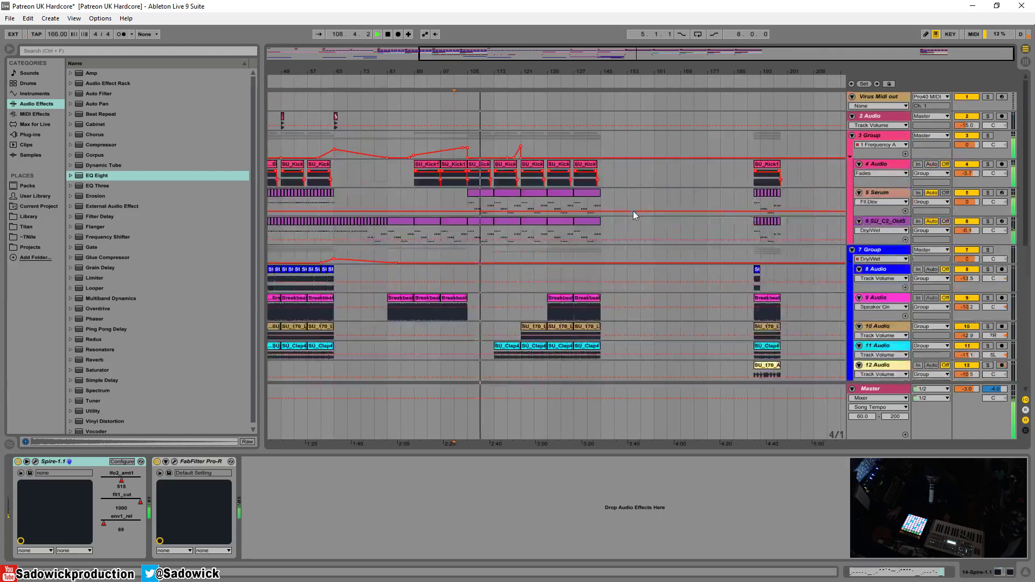
{"action": "left_click_drag", "start_coordinate": [885, 263], "coordinate": [883, 291]}
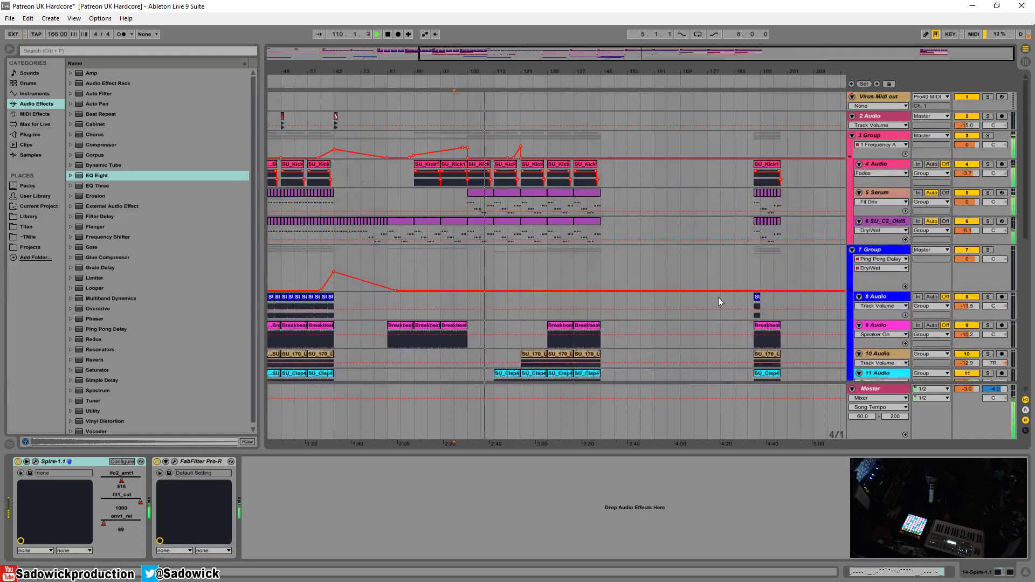
{"action": "scroll", "coordinate": [593, 294], "scroll_direction": "down", "scroll_amount": 3}
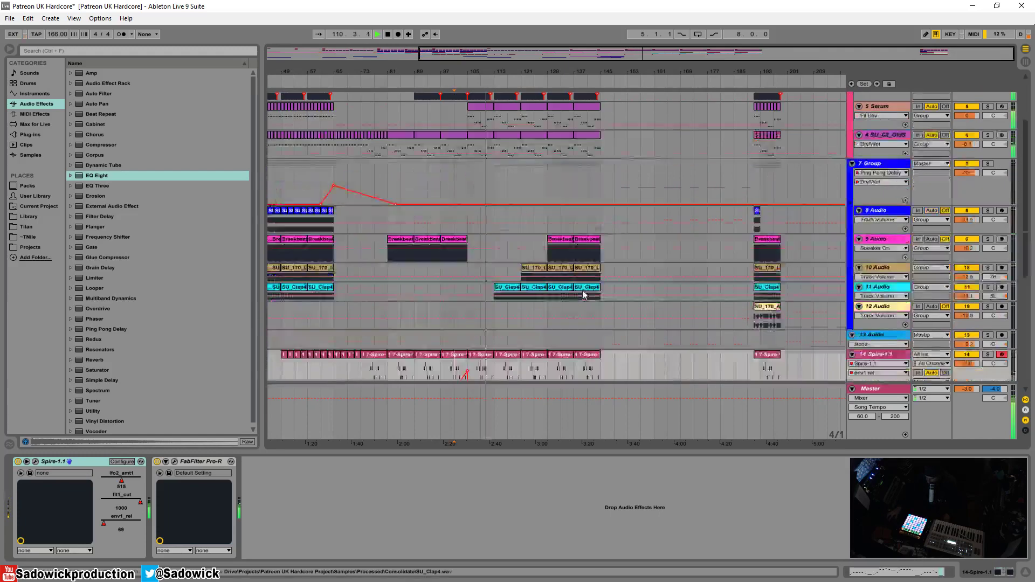
{"action": "left_click", "coordinate": [484, 204]}
{"action": "left_click", "coordinate": [457, 205]}
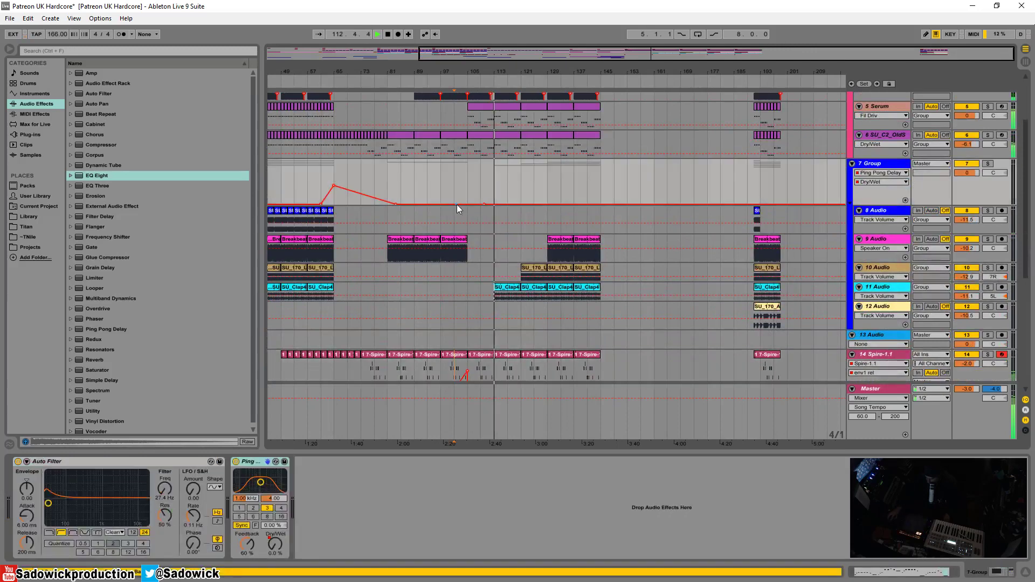
{"action": "left_click_drag", "start_coordinate": [466, 204], "coordinate": [468, 190]}
Play the transition from about bar 101 and raise the 7 Group delay Dry/Wet peak at bar 105
{"action": "key", "text": "space"}
{"action": "key", "text": "space"}
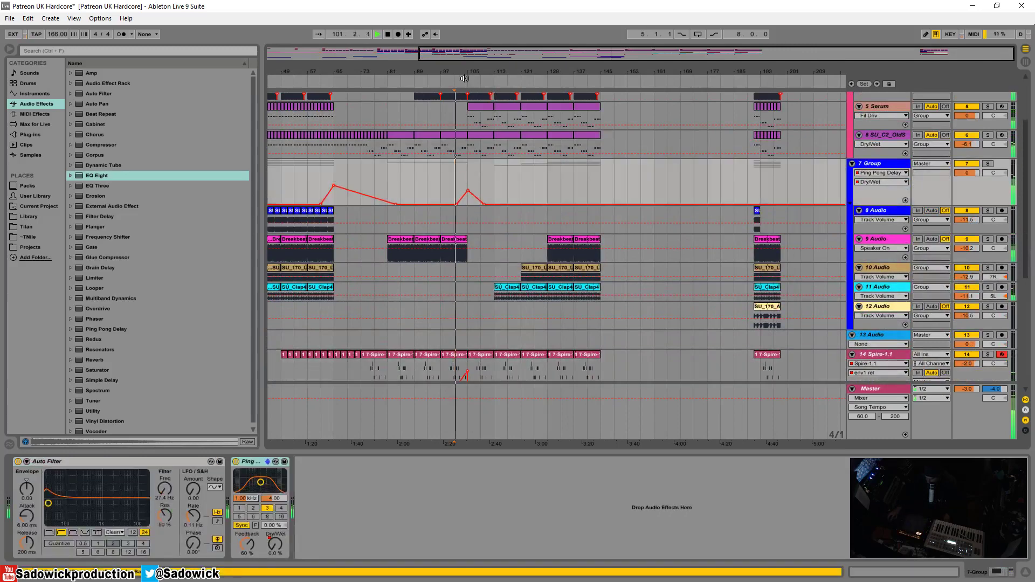
{"action": "left_click", "coordinate": [461, 80]}
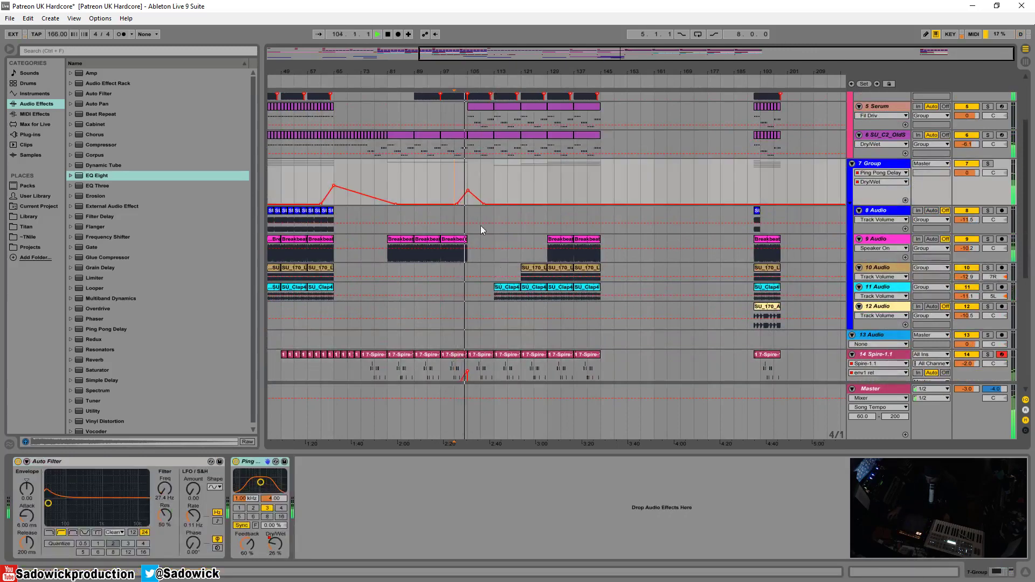
{"action": "left_click_drag", "start_coordinate": [468, 192], "coordinate": [467, 184]}
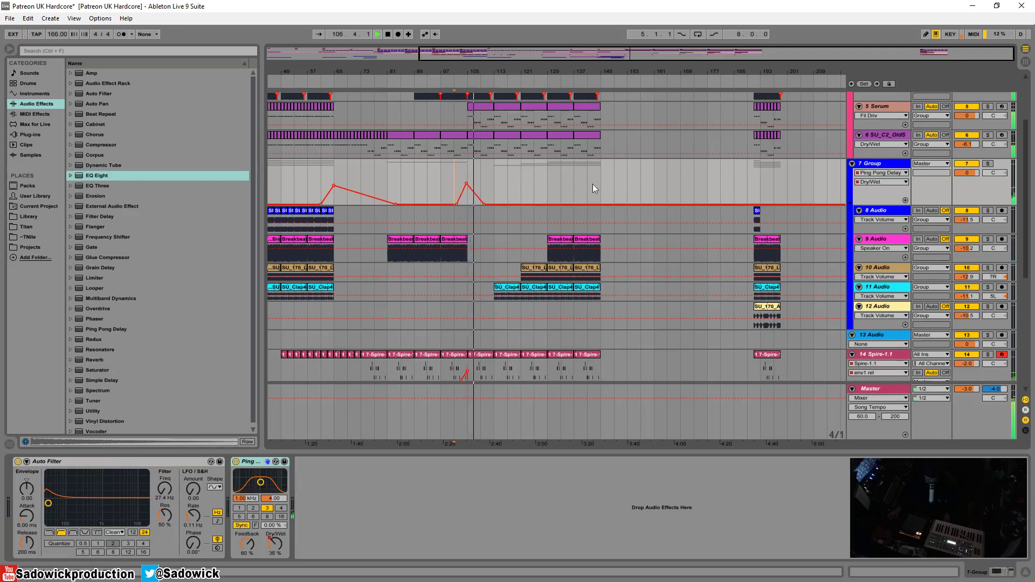
Draw another Ping Pong Delay Dry/Wet peak of 64 % on the 7 Group track at bar 145 and play into it
{"action": "left_click", "coordinate": [585, 205]}
{"action": "left_click", "coordinate": [621, 205]}
{"action": "left_click_drag", "start_coordinate": [602, 204], "coordinate": [601, 182]}
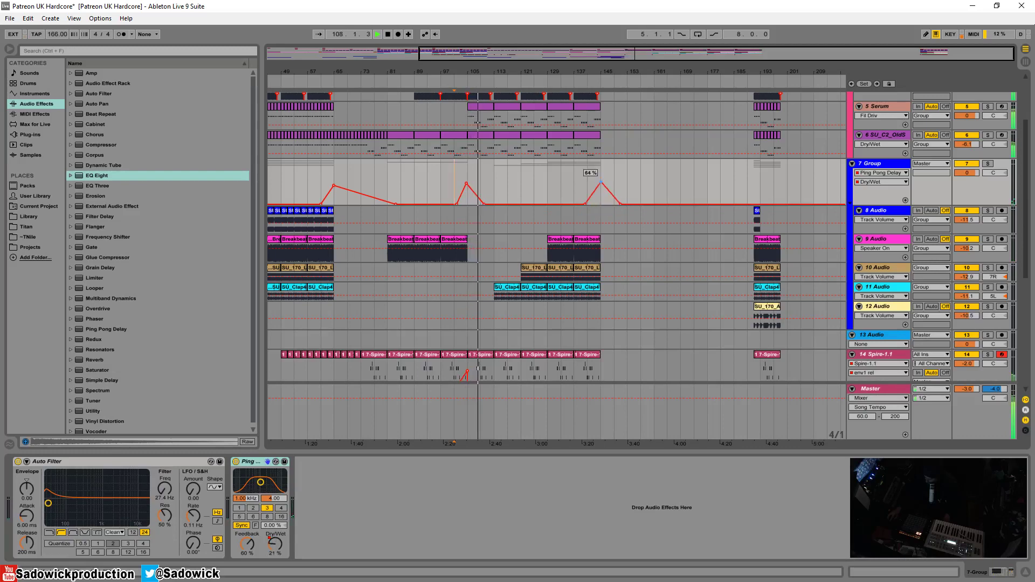
{"action": "left_click", "coordinate": [588, 82]}
Duplicate the crash on the 2 Audio track to bars 89 and 105 and play the bar 105 section change
{"action": "scroll", "coordinate": [623, 216], "scroll_direction": "up", "scroll_amount": 5}
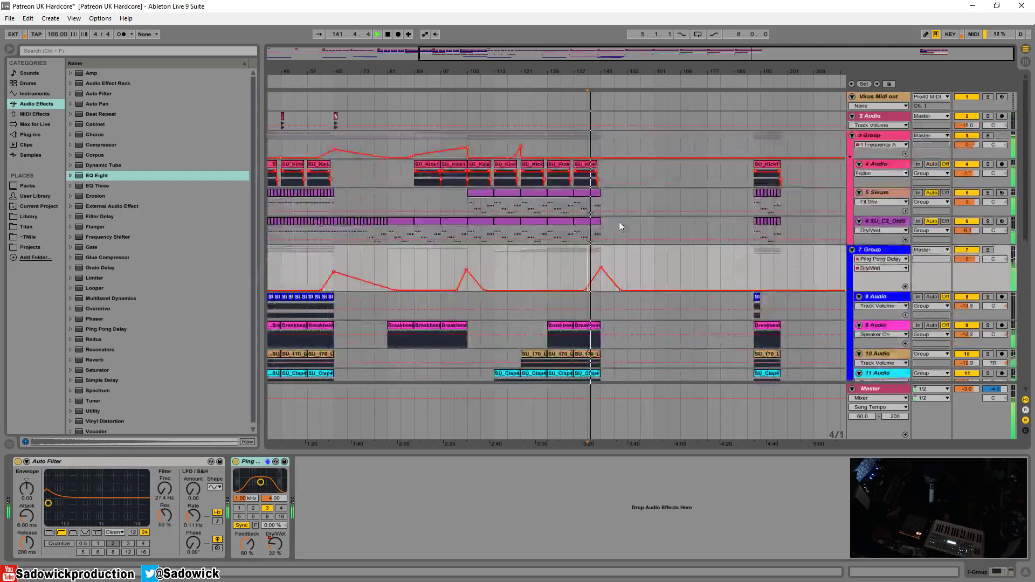
{"action": "left_click_drag", "start_coordinate": [413, 125], "coordinate": [320, 116]}
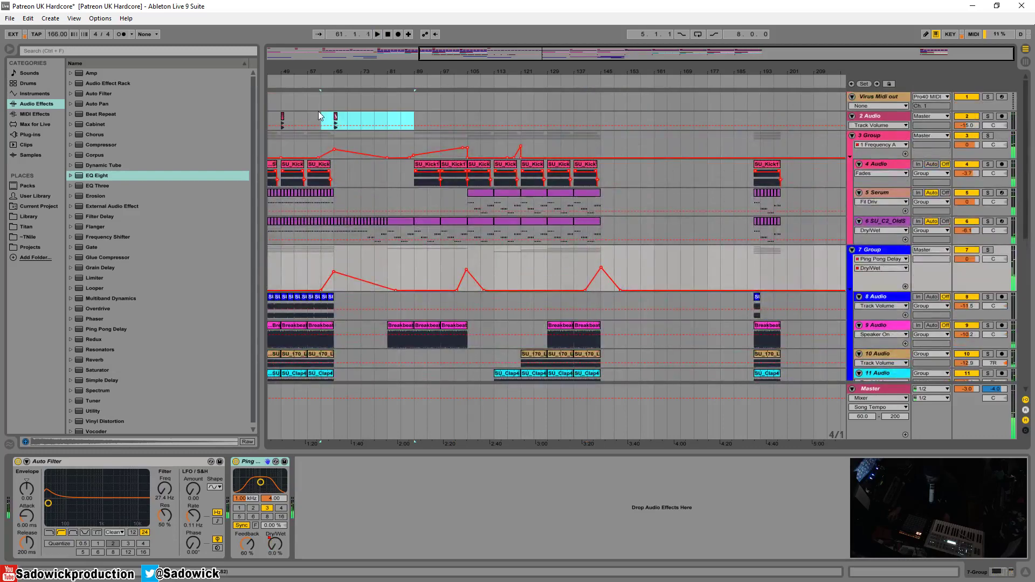
{"action": "key", "text": "ctrl+d"}
{"action": "key", "text": "ctrl+d"}
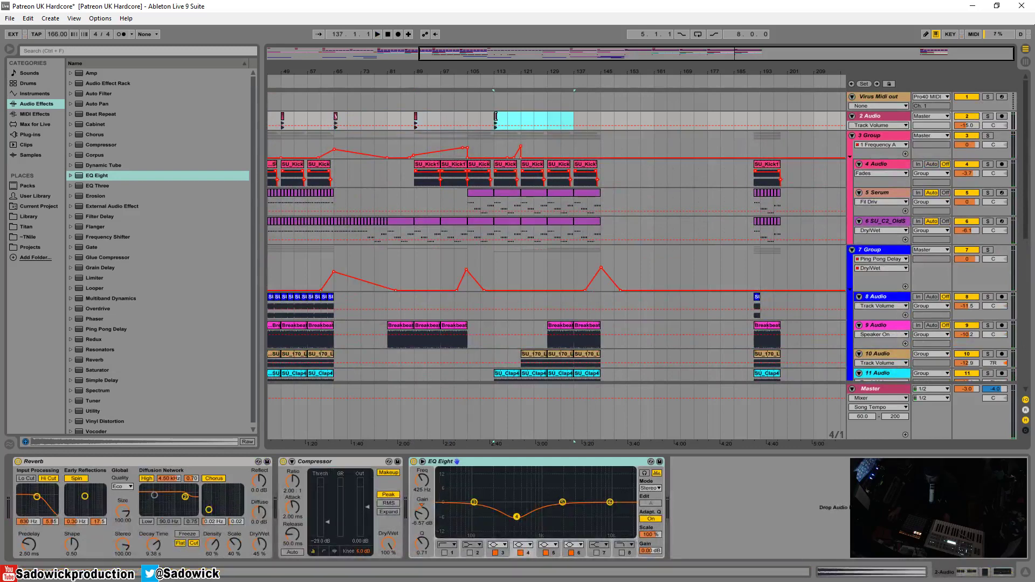
{"action": "left_click_drag", "start_coordinate": [507, 120], "coordinate": [402, 123]}
{"action": "key", "text": "ctrl+d"}
{"action": "key", "text": "space"}
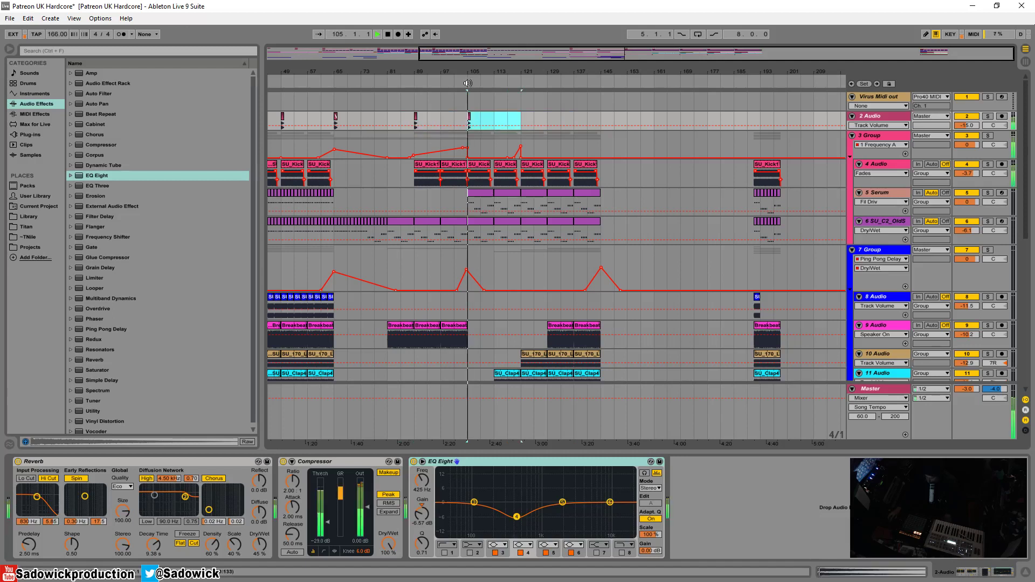
{"action": "left_click", "coordinate": [462, 80]}
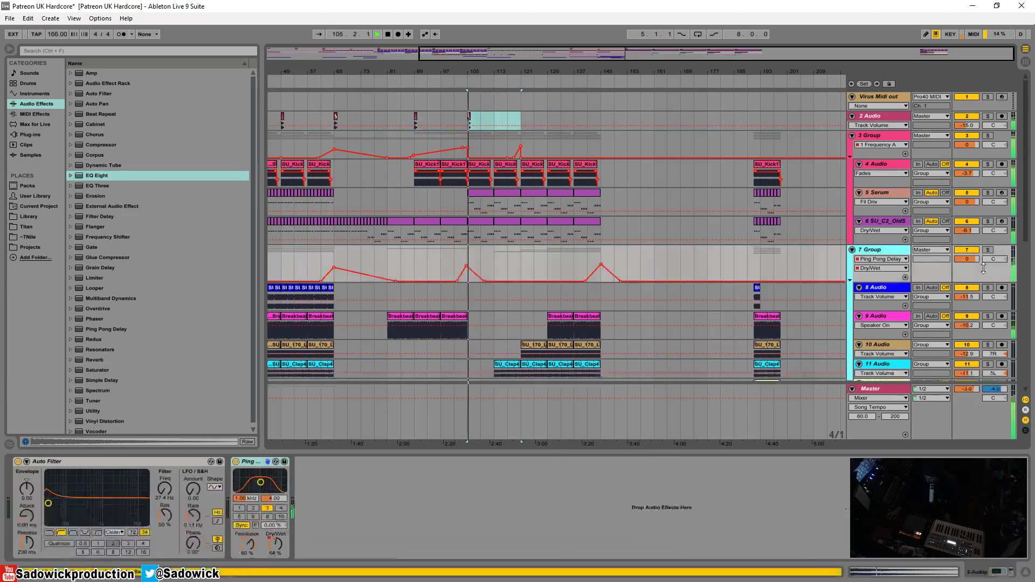
Reduce the height of the 7 Group track and show the whole arrangement
{"action": "left_click", "coordinate": [1006, 268]}
{"action": "key", "text": "minus"}
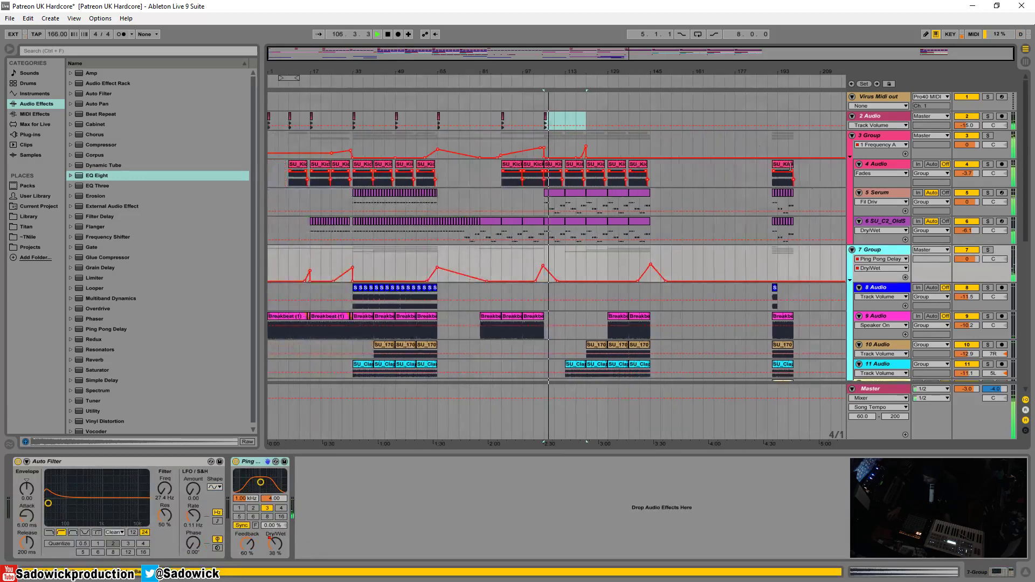
{"action": "left_click_drag", "start_coordinate": [970, 282], "coordinate": [969, 269]}
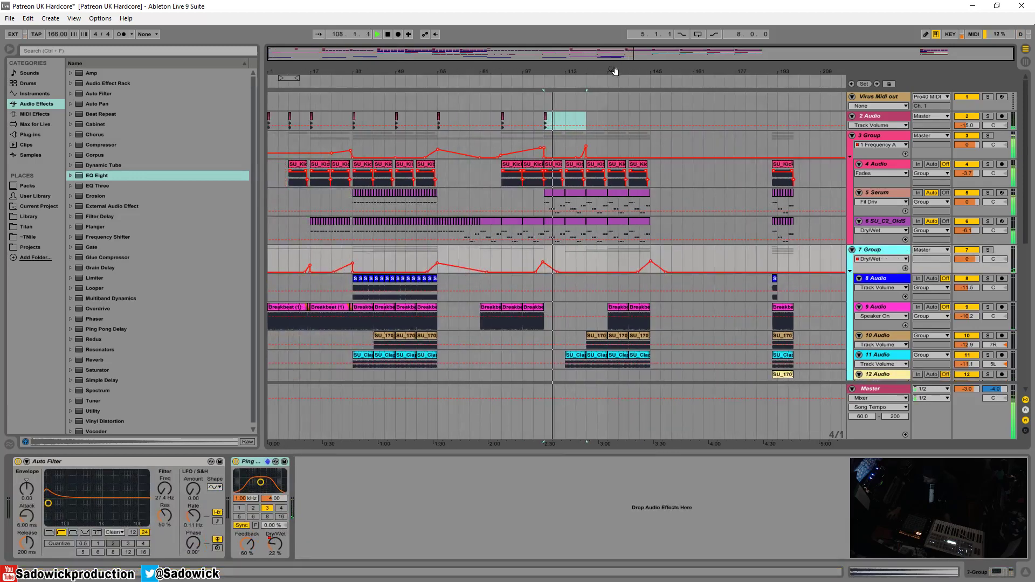
Play from about bar 126 and duplicate the 2 Audio crash from bar 105 to bars 121 and 145
{"action": "left_click", "coordinate": [601, 79]}
{"action": "left_click", "coordinate": [611, 115]}
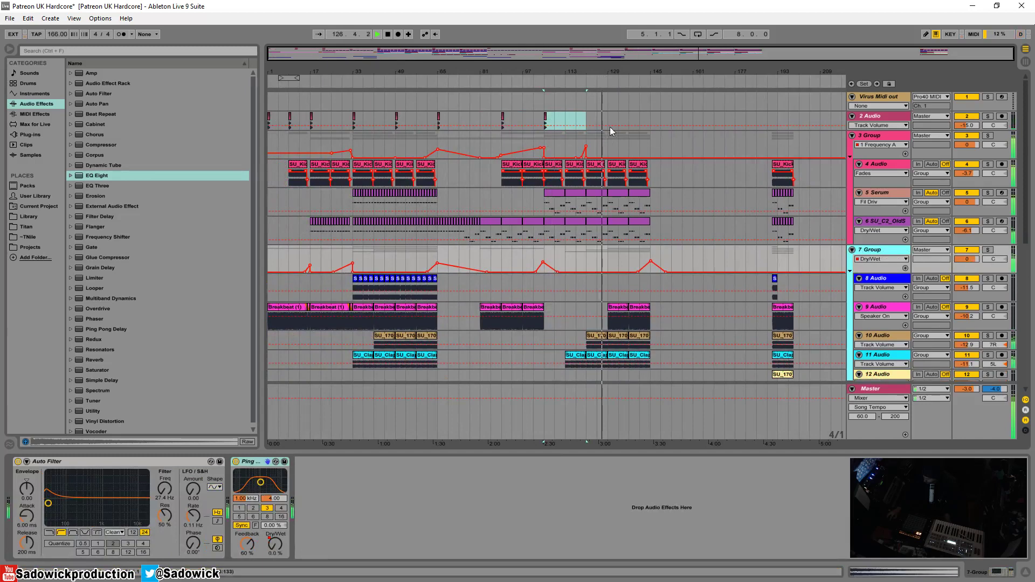
{"action": "left_click_drag", "start_coordinate": [588, 119], "coordinate": [542, 125]}
{"action": "key", "text": "ctrl+d"}
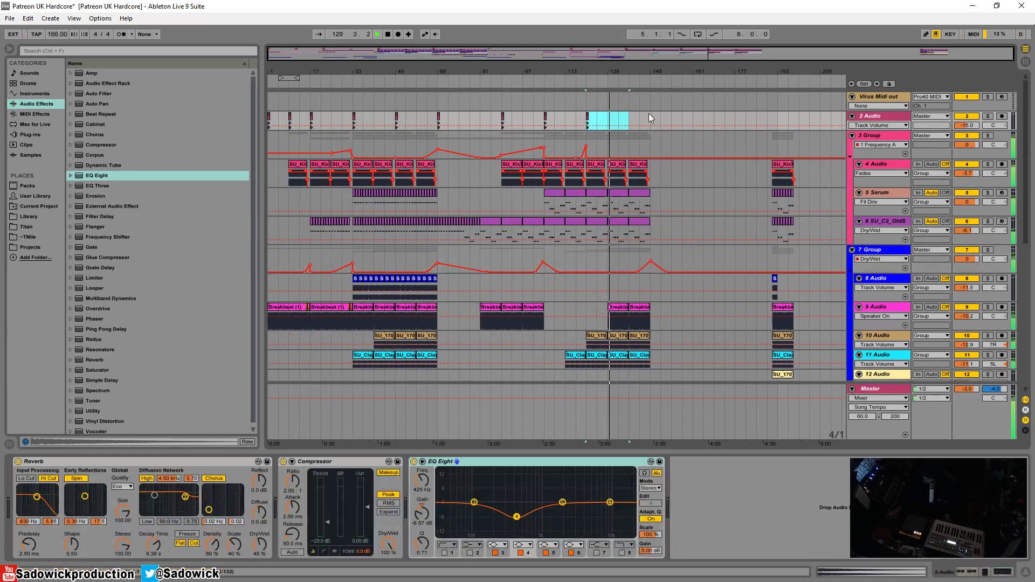
{"action": "key", "text": "Right"}
Duplicate the VECS impact clip at bar 97 on the 19 Audio track to bar 145
{"action": "scroll", "coordinate": [621, 219], "scroll_direction": "down", "scroll_amount": 10}
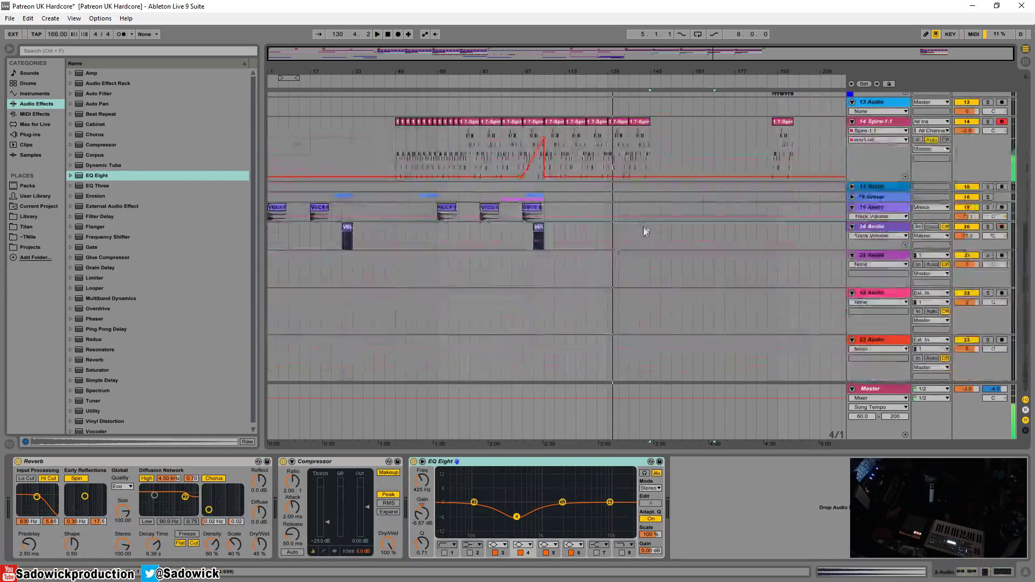
{"action": "left_click_drag", "start_coordinate": [652, 206], "coordinate": [545, 211]}
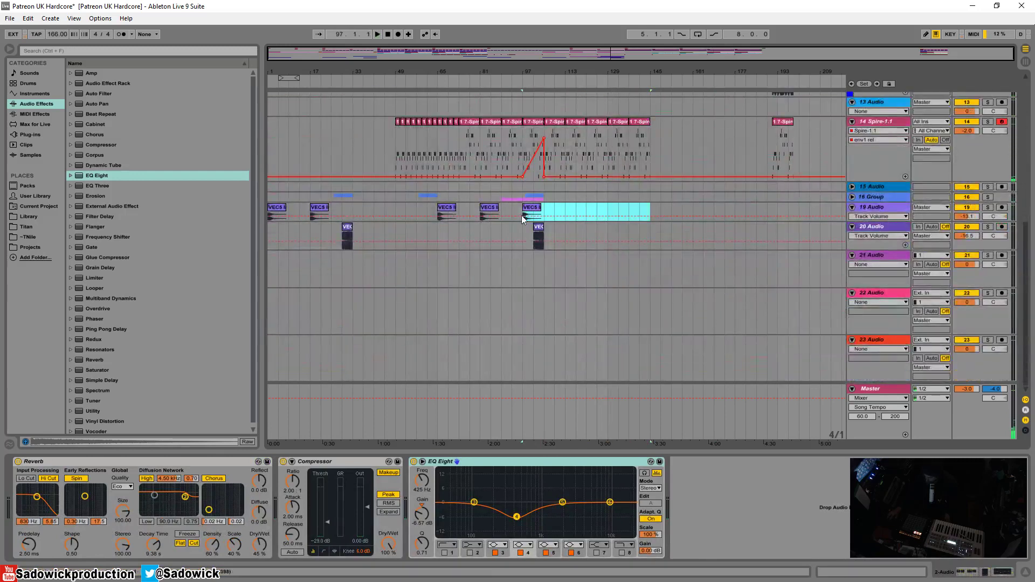
{"action": "key", "text": "ctrl+d"}
Play into bar 145 and draw an Env 1 release peak of 0.70 there on the Spire-1.1 track
{"action": "scroll", "coordinate": [598, 162], "scroll_direction": "up", "scroll_amount": 2}
{"action": "left_click", "coordinate": [645, 81]}
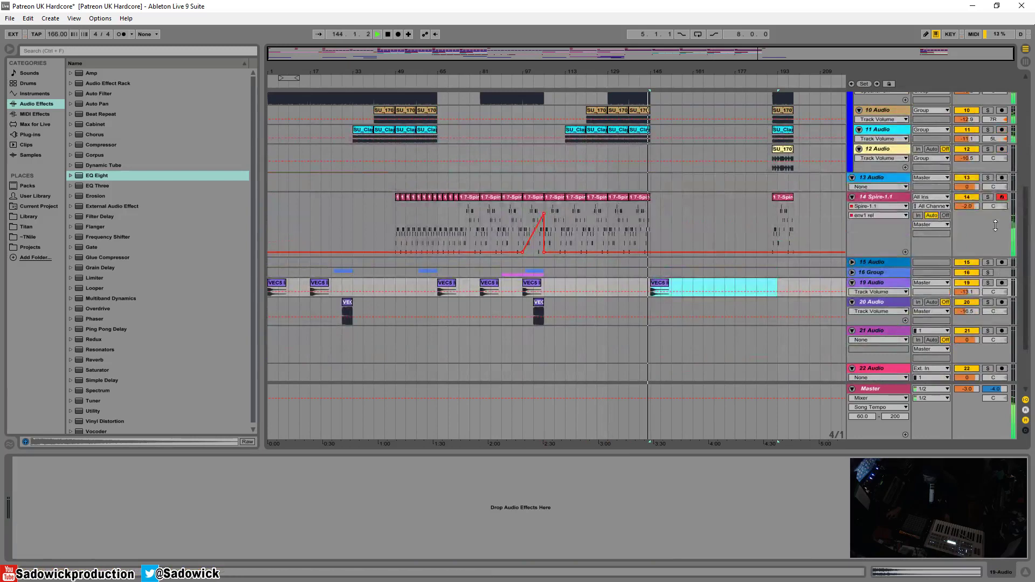
{"action": "left_click", "coordinate": [622, 252]}
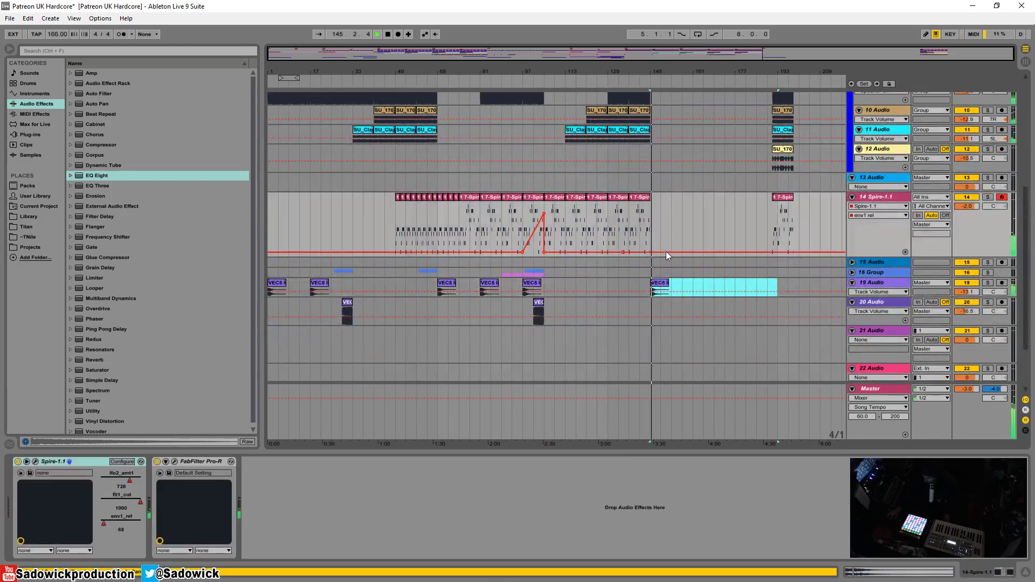
{"action": "left_click_drag", "start_coordinate": [649, 252], "coordinate": [649, 219]}
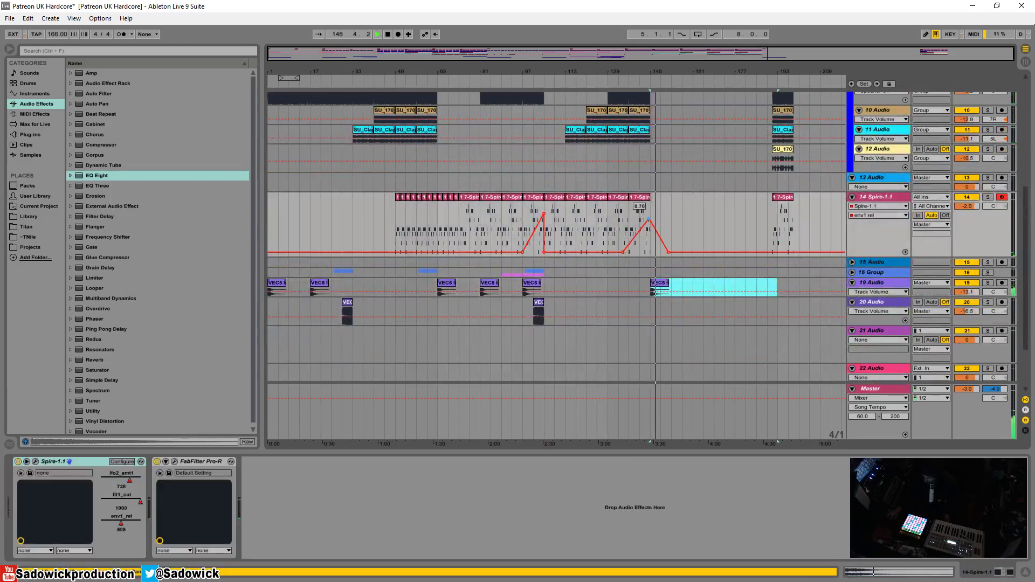
Copy the Spire-1.1 clip at bar 73 and paste it at bar 149
{"action": "left_click", "coordinate": [470, 198]}
{"action": "key", "text": "ctrl+c"}
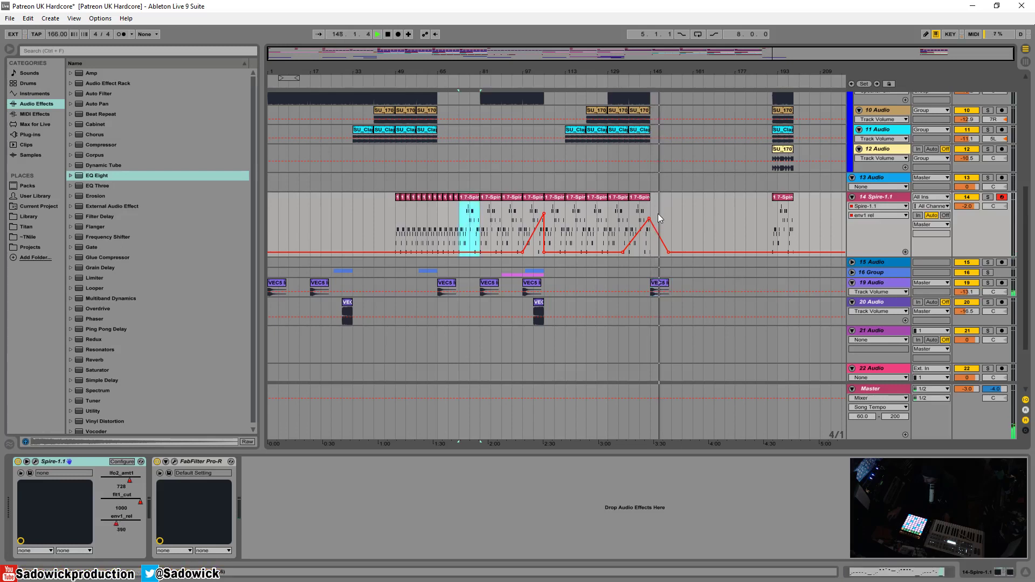
{"action": "left_click", "coordinate": [659, 214]}
{"action": "key", "text": "ctrl+v"}
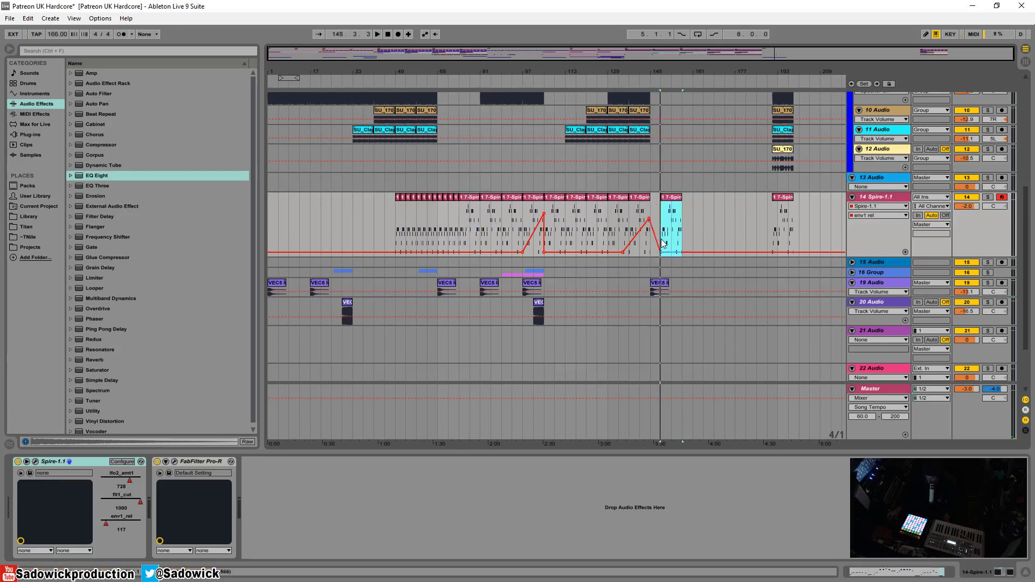
{"action": "left_click", "coordinate": [661, 240]}
Automate the Spire-1.1 filter cutoff to drop to 0 at bar 149, stay down until bar 157 and rise again just after
{"action": "left_click", "coordinate": [141, 505]}
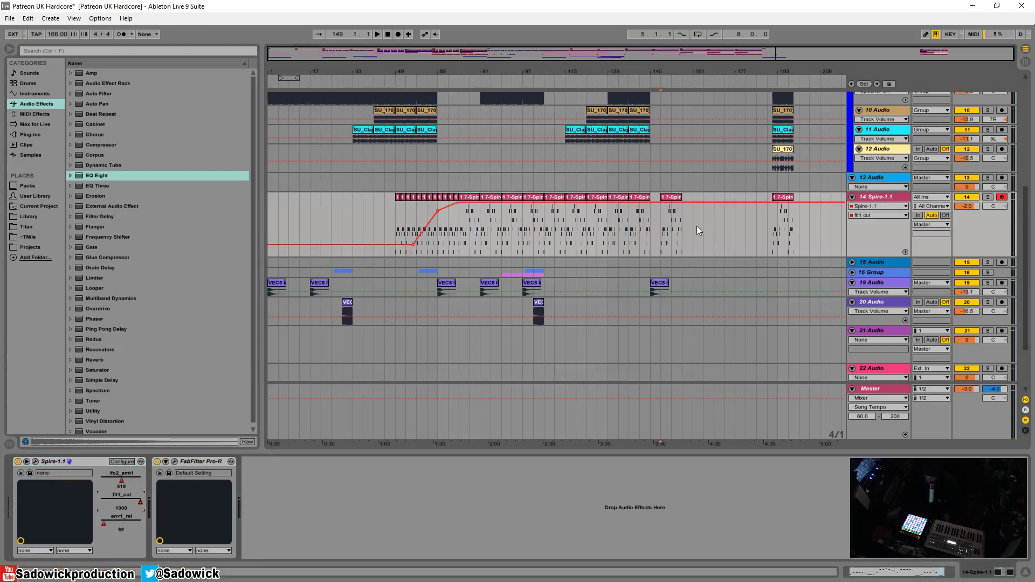
{"action": "left_click", "coordinate": [691, 203]}
{"action": "left_click_drag", "start_coordinate": [661, 202], "coordinate": [661, 255]}
{"action": "key", "text": "space"}
{"action": "left_click", "coordinate": [671, 197]}
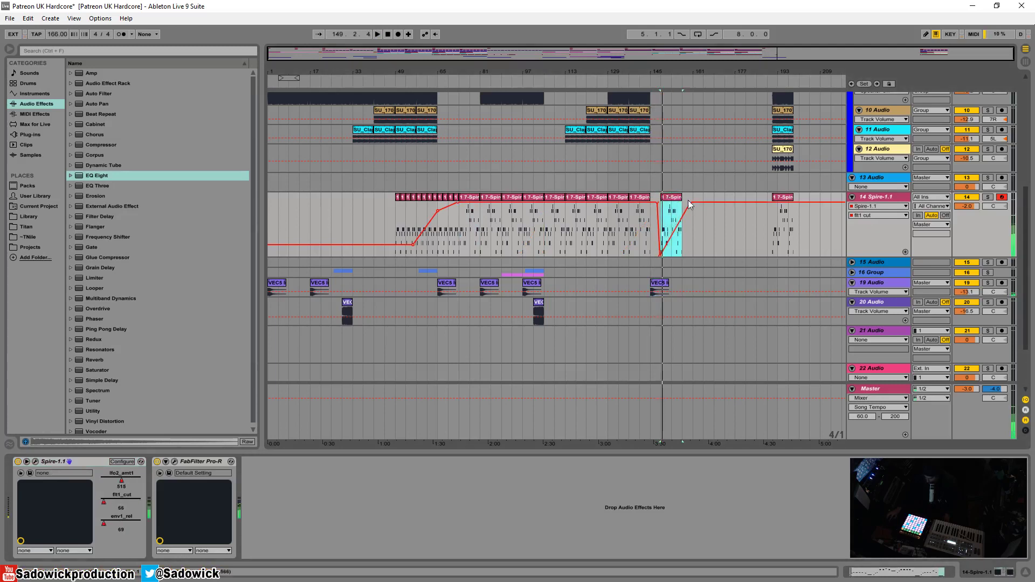
{"action": "left_click_drag", "start_coordinate": [683, 217], "coordinate": [683, 256]}
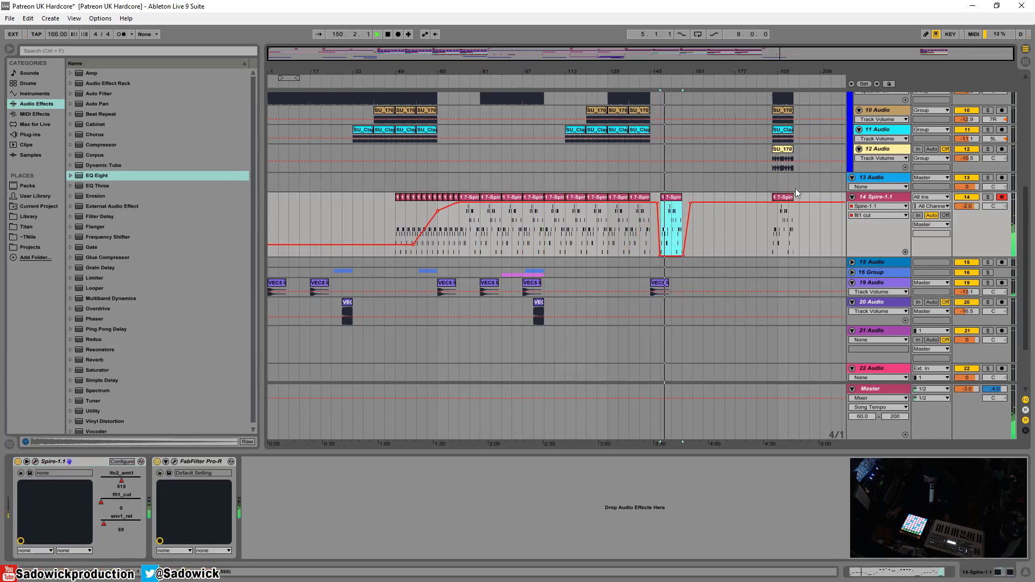
Delete the leftover kick, bass, drum and Spire clips near bar 190 and play the section change at bar 145
{"action": "scroll", "coordinate": [797, 161], "scroll_direction": "up", "scroll_amount": 3}
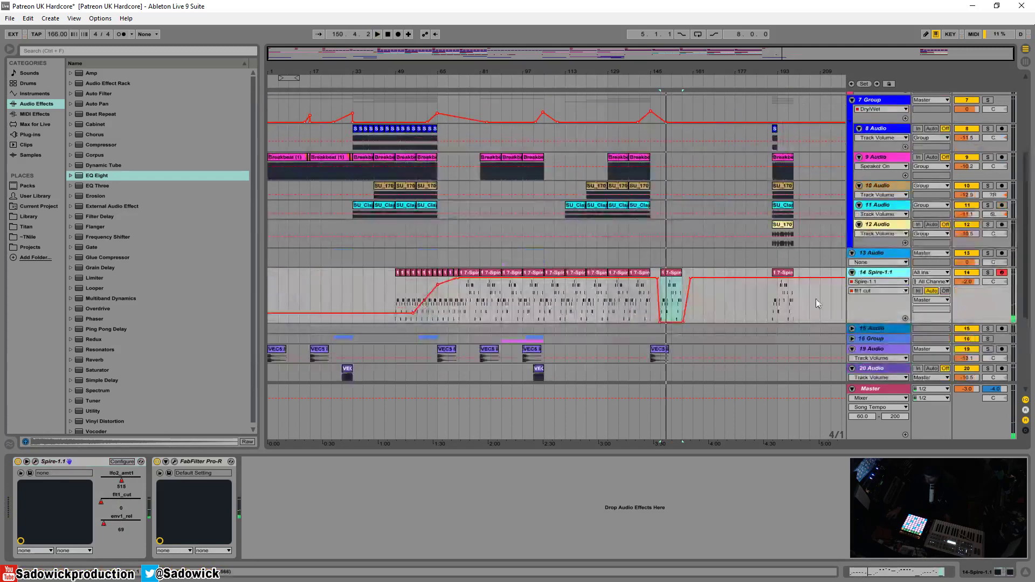
{"action": "left_click_drag", "start_coordinate": [811, 303], "coordinate": [744, 114]}
{"action": "key", "text": "Delete"}
{"action": "scroll", "coordinate": [781, 205], "scroll_direction": "up", "scroll_amount": 5}
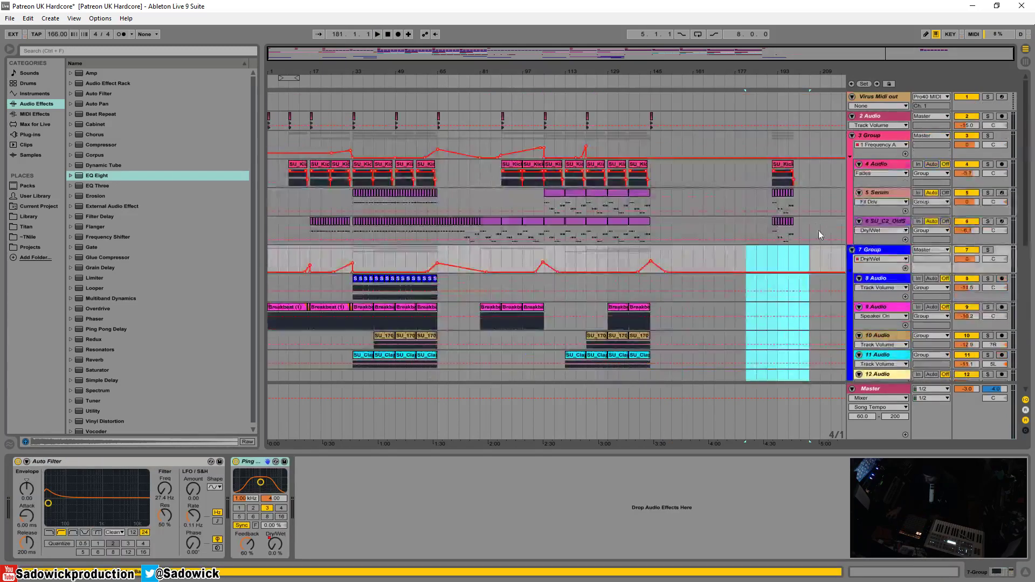
{"action": "left_click_drag", "start_coordinate": [820, 236], "coordinate": [757, 141]}
{"action": "left_click", "coordinate": [650, 90]}
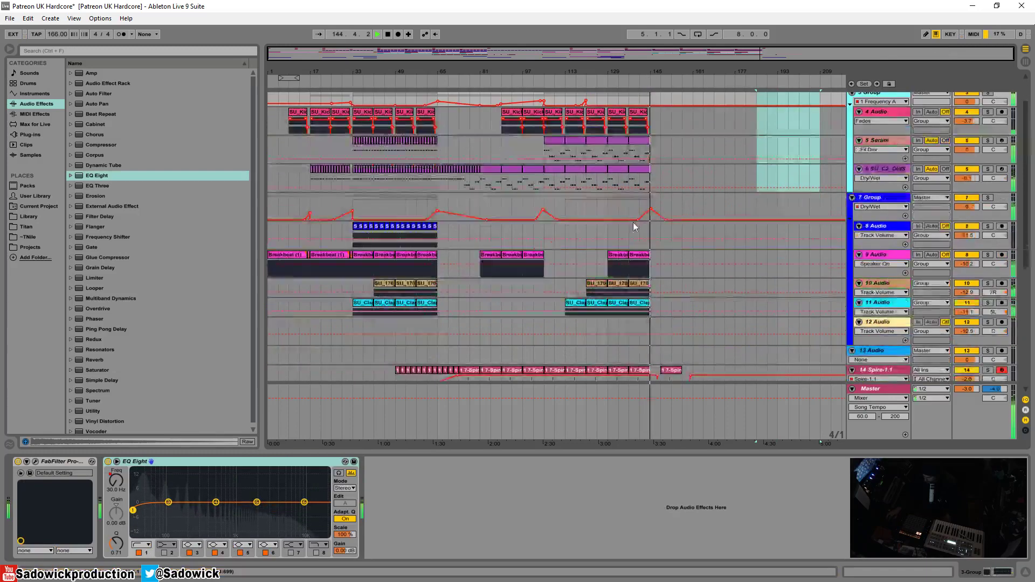
{"action": "scroll", "coordinate": [637, 232], "scroll_direction": "down", "scroll_amount": 3}
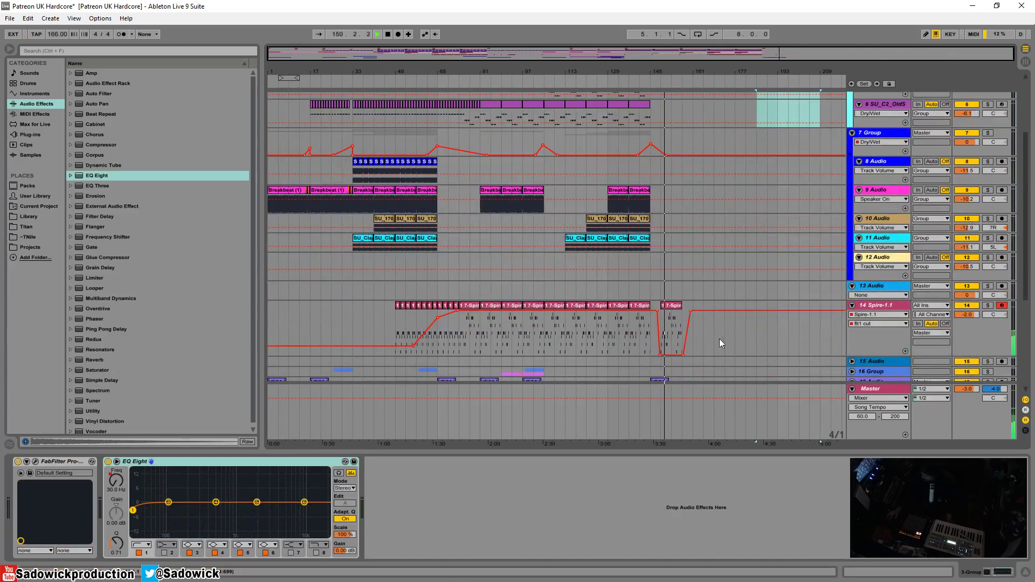
Duplicate the bar 149 Spire-1.1 clip three times and reshape its filter cutoff to rise from about bar 167 to bar 181
{"action": "left_click", "coordinate": [674, 308]}
{"action": "key", "text": "ctrl+d"}
{"action": "key", "text": "ctrl+d"}
{"action": "key", "text": "ctrl+d"}
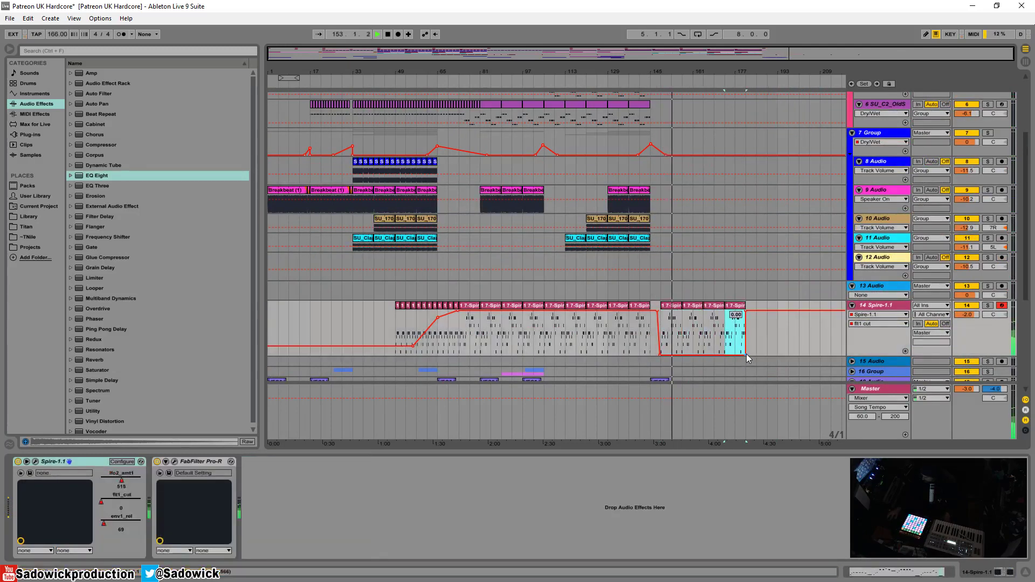
{"action": "left_click_drag", "start_coordinate": [746, 355], "coordinate": [708, 355]}
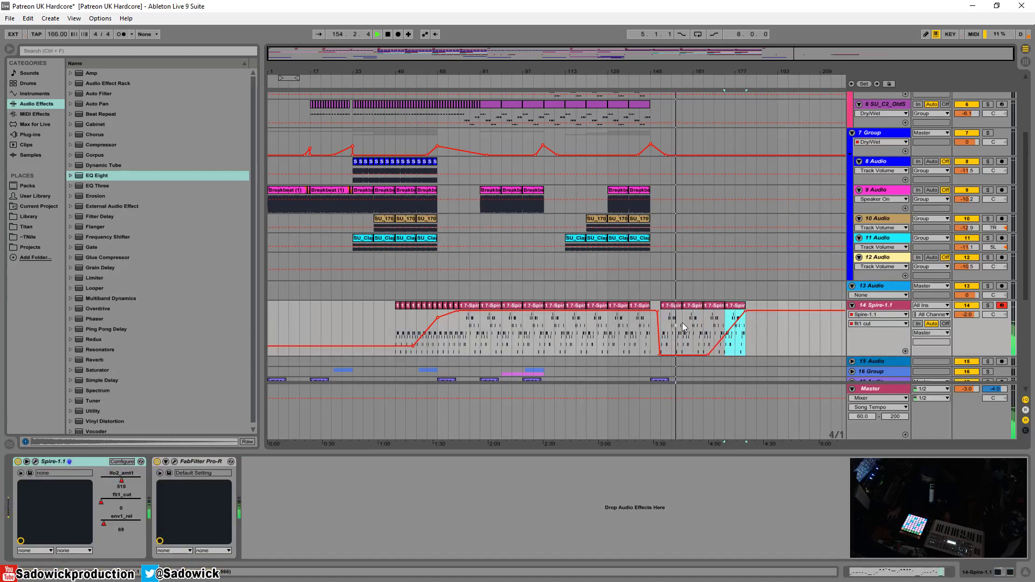
Reshape the Spire-1.1 filter cutoff to curve up from bar 149 to full by about bar 157, and play it
{"action": "left_click", "coordinate": [710, 356]}
{"action": "left_click_drag", "start_coordinate": [714, 348], "coordinate": [683, 314]}
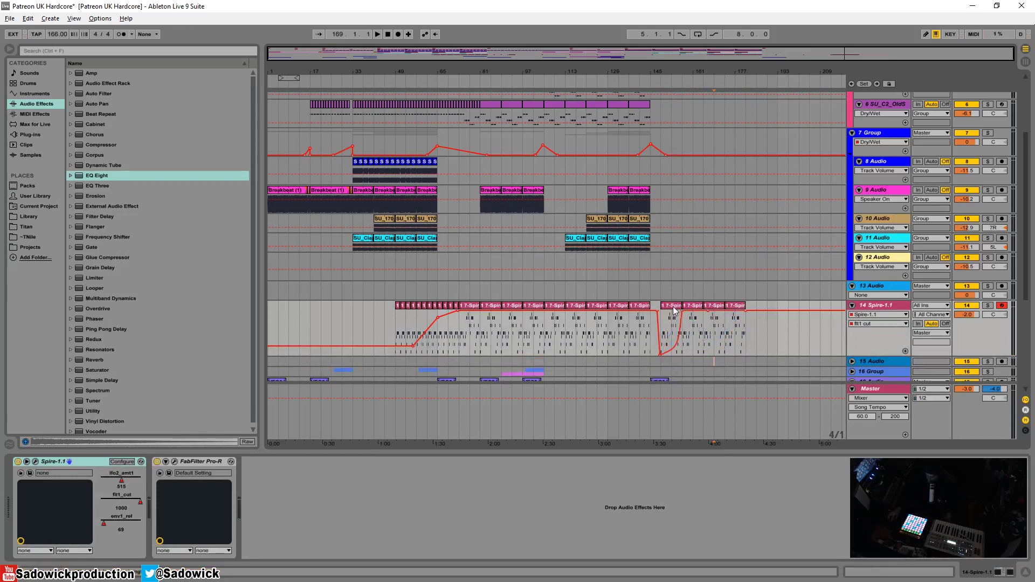
{"action": "left_click", "coordinate": [673, 307]}
{"action": "key", "text": "space"}
{"action": "left_click_drag", "start_coordinate": [676, 74], "coordinate": [676, 92]}
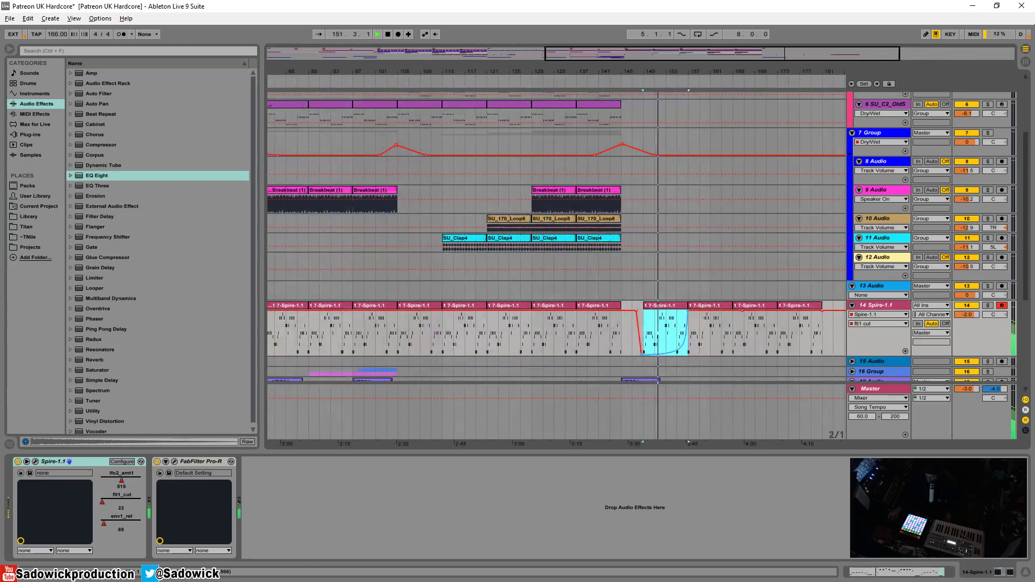
{"action": "left_click_drag", "start_coordinate": [674, 352], "coordinate": [660, 355]}
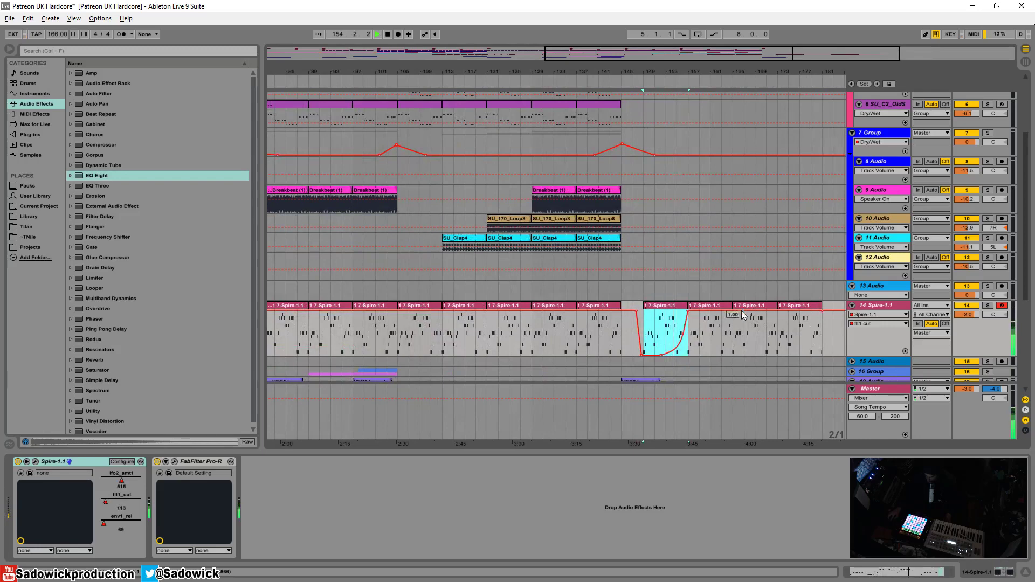
Add the Serum and SU_C2_OldSchoolBass clips at bar 157 and duplicate them up to bar 181
{"action": "left_click_drag", "start_coordinate": [688, 72], "coordinate": [688, 57]}
{"action": "scroll", "coordinate": [719, 156], "scroll_direction": "up", "scroll_amount": 2}
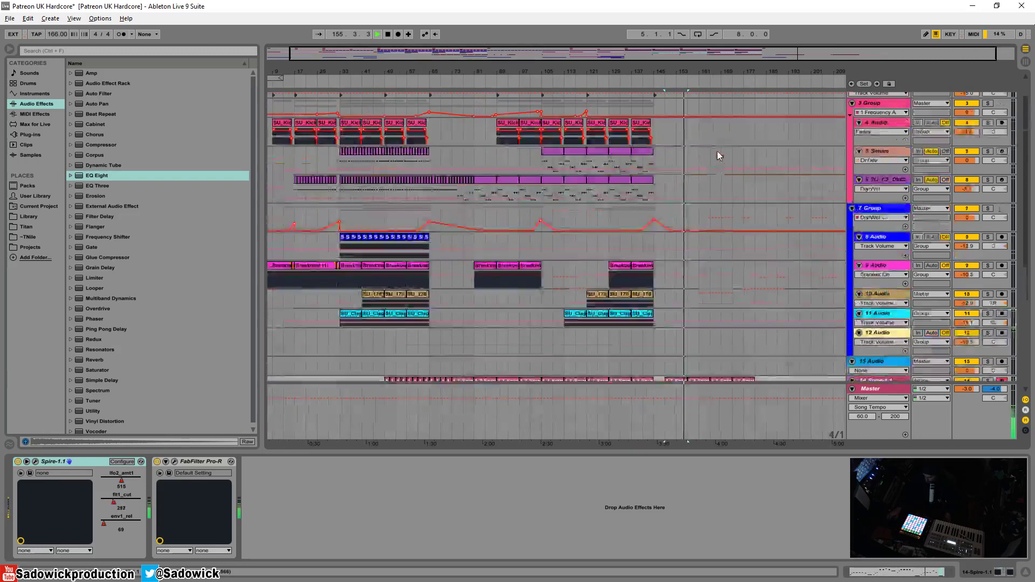
{"action": "left_click_drag", "start_coordinate": [688, 183], "coordinate": [743, 156]}
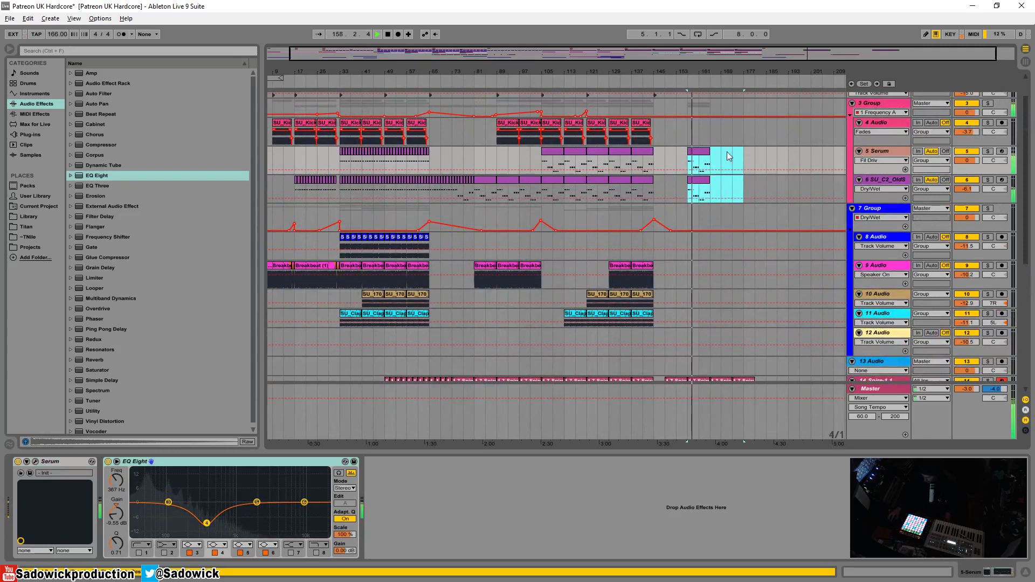
{"action": "key", "text": "ctrl+d"}
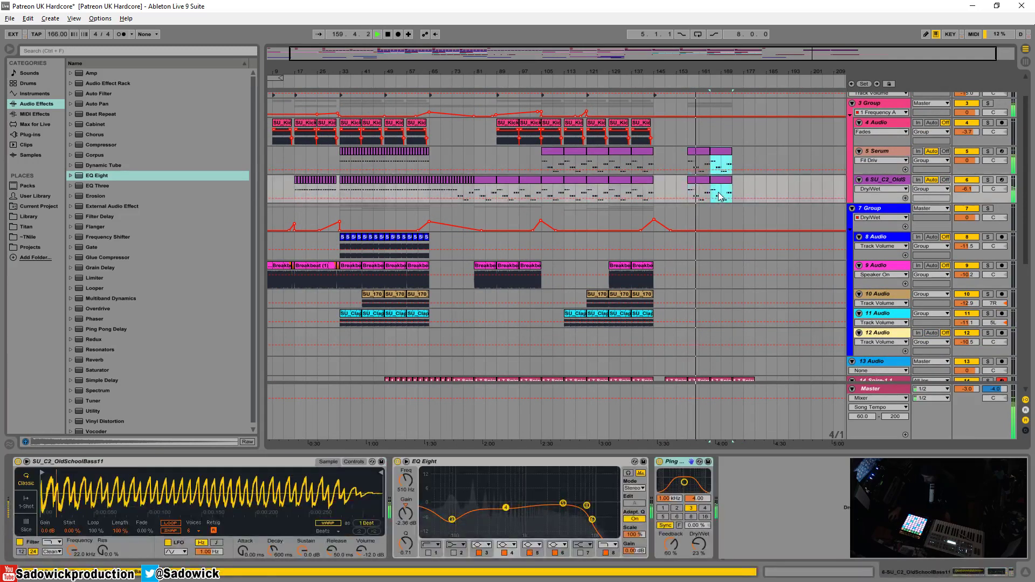
{"action": "key", "text": "ctrl+d"}
{"action": "scroll", "coordinate": [737, 211], "scroll_direction": "down", "scroll_amount": 3}
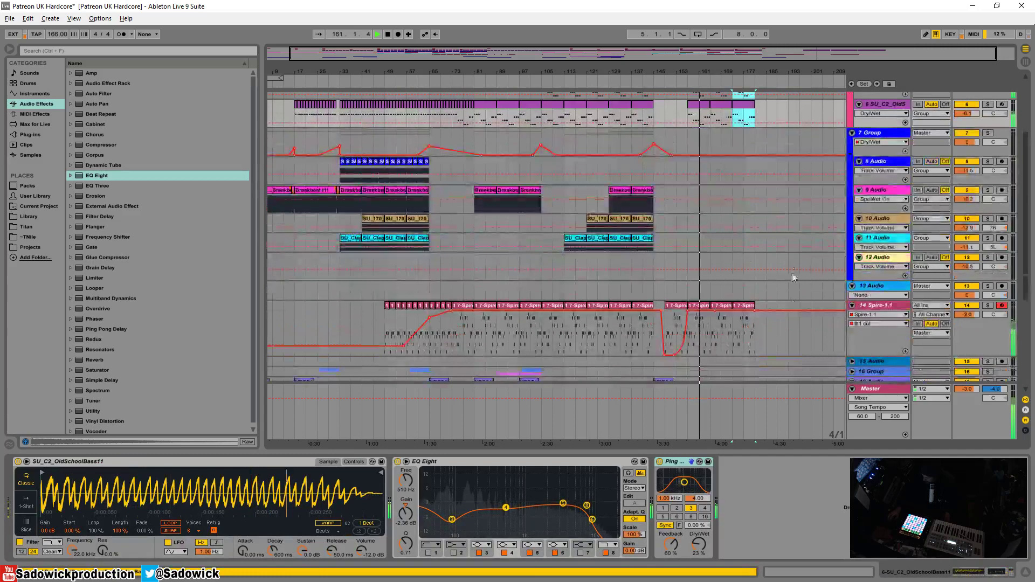
Paste the Breakbeat clip on track 9 at bar 165 and duplicate it up to bar 181
{"action": "scroll", "coordinate": [793, 277], "scroll_direction": "up", "scroll_amount": 3}
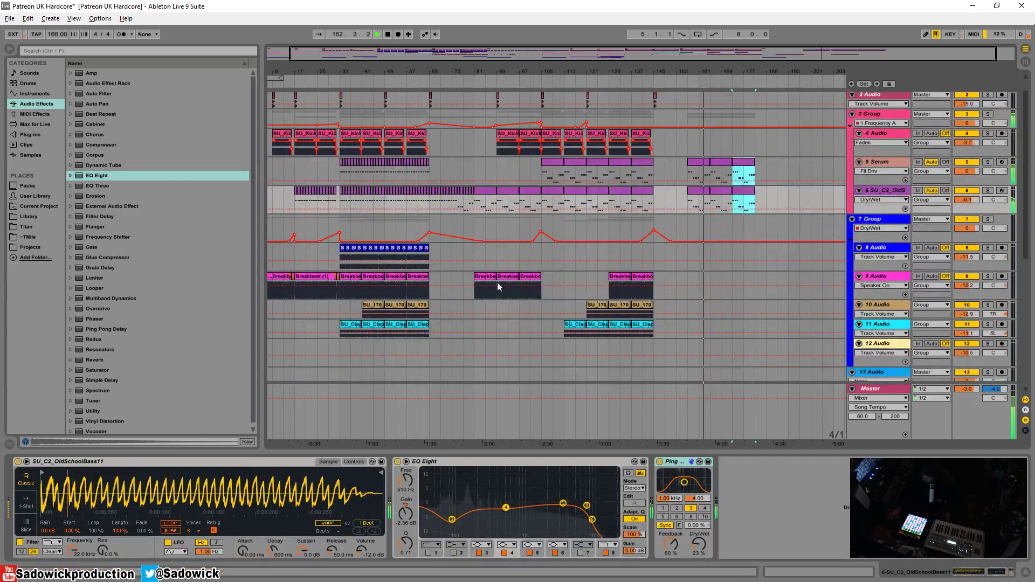
{"action": "left_click", "coordinate": [700, 281]}
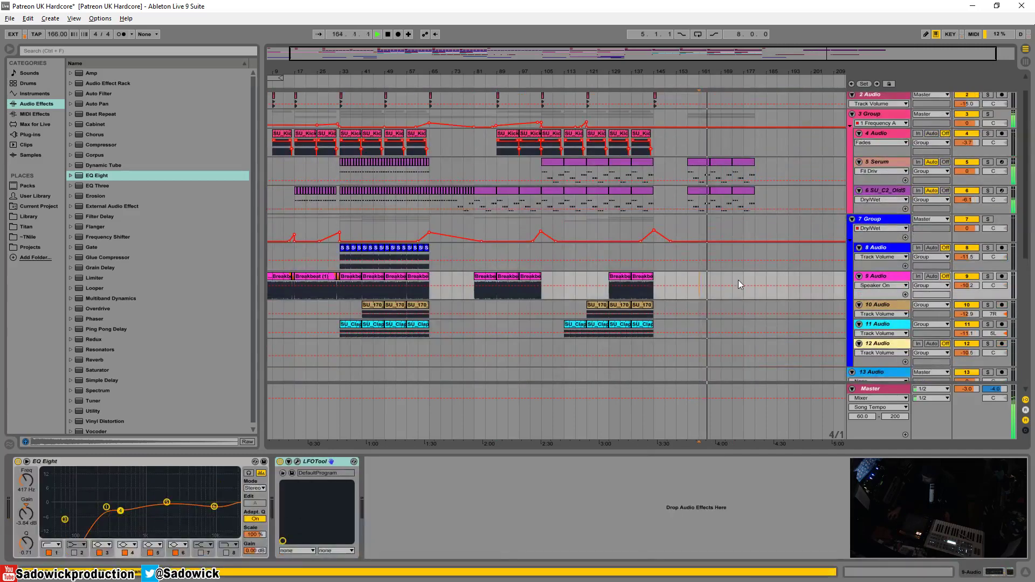
{"action": "key", "text": "ctrl+v"}
{"action": "left_click_drag", "start_coordinate": [711, 278], "coordinate": [728, 279]}
{"action": "key", "text": "ctrl+d"}
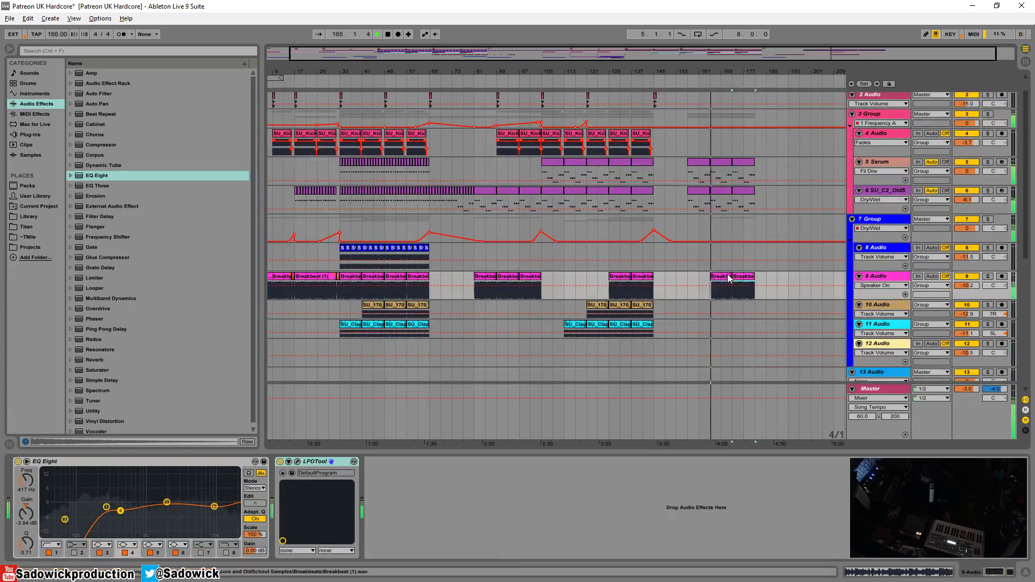
{"action": "left_click", "coordinate": [874, 220]}
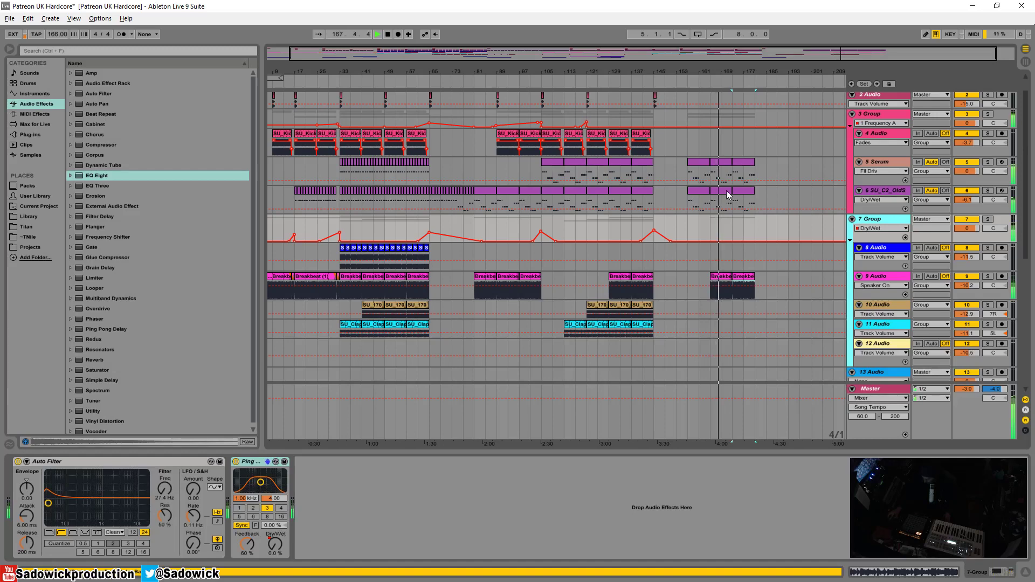
Stop playback and copy track 20's bar 89–105 section with its uplifter to bar 165
{"action": "scroll", "coordinate": [726, 194], "scroll_direction": "down", "scroll_amount": 2}
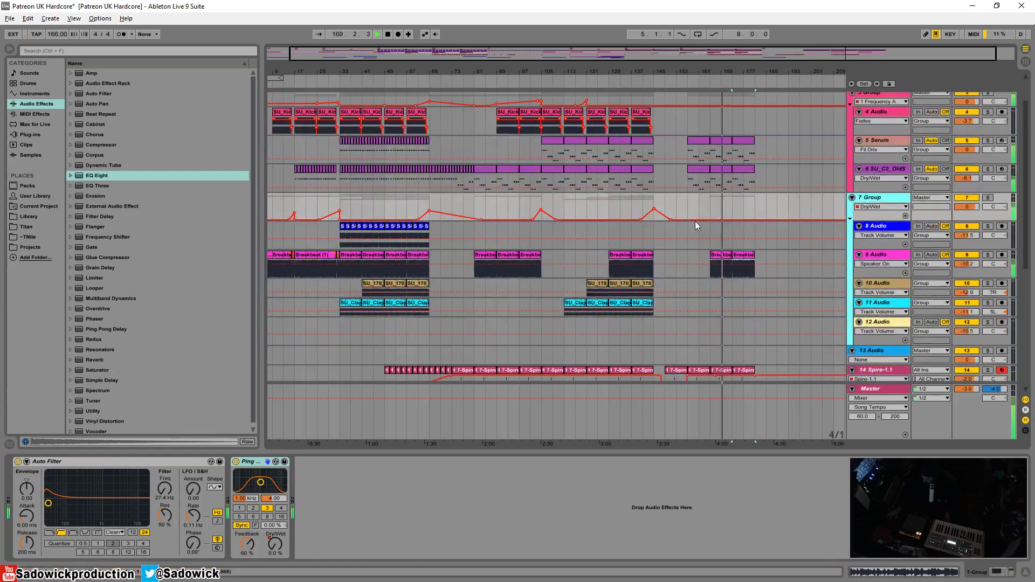
{"action": "scroll", "coordinate": [734, 237], "scroll_direction": "down", "scroll_amount": 9}
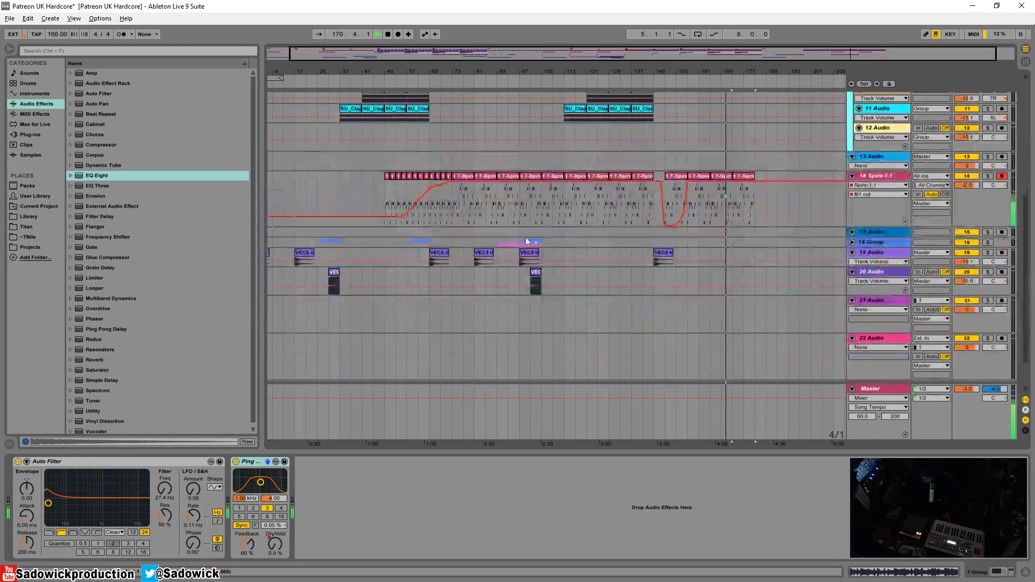
{"action": "key", "text": "space"}
{"action": "left_click_drag", "start_coordinate": [494, 231], "coordinate": [498, 279]}
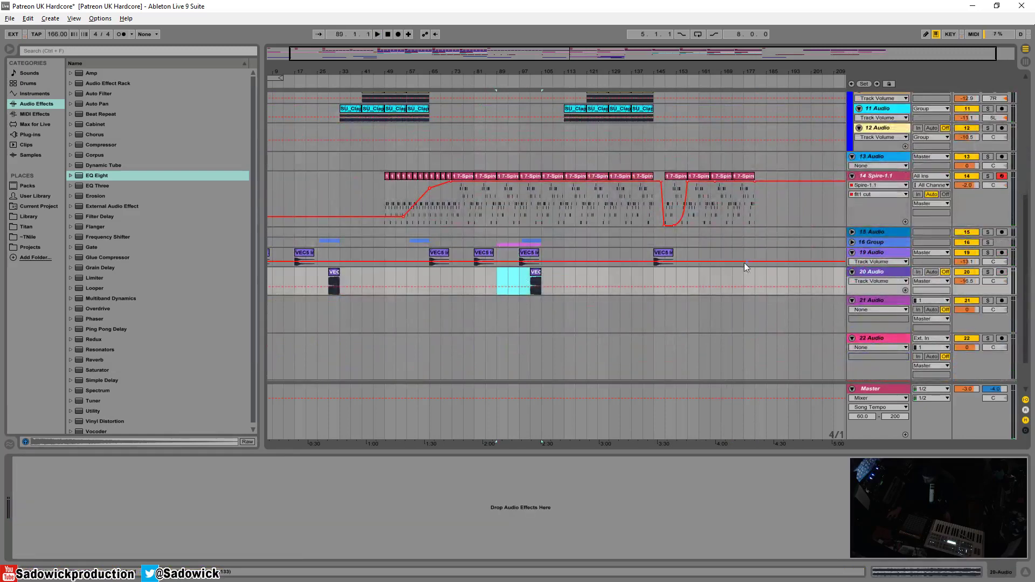
{"action": "left_click", "coordinate": [710, 280]}
{"action": "key", "text": "ctrl+v"}
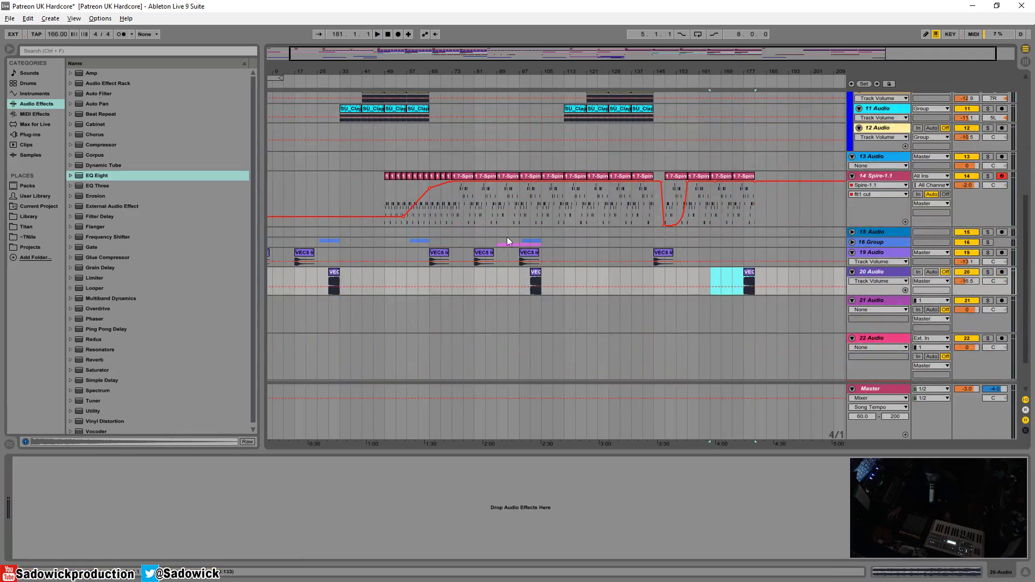
Copy the bar 89–105 clips of track 15 and the 16 Group to bar 165 and play from about bar 176
{"action": "left_click_drag", "start_coordinate": [498, 231], "coordinate": [540, 245]}
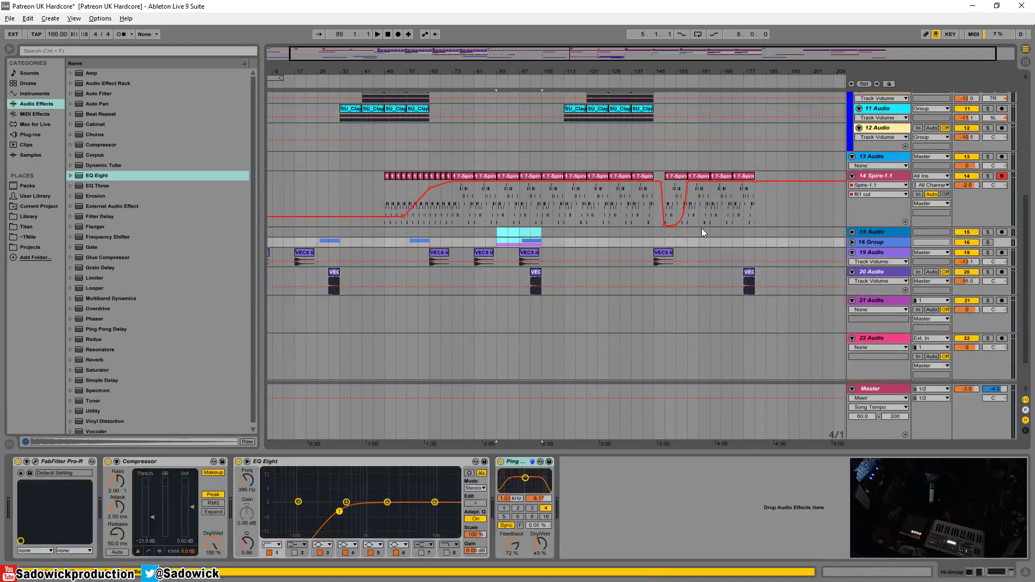
{"action": "left_click", "coordinate": [701, 232]}
{"action": "key", "text": "ctrl+v"}
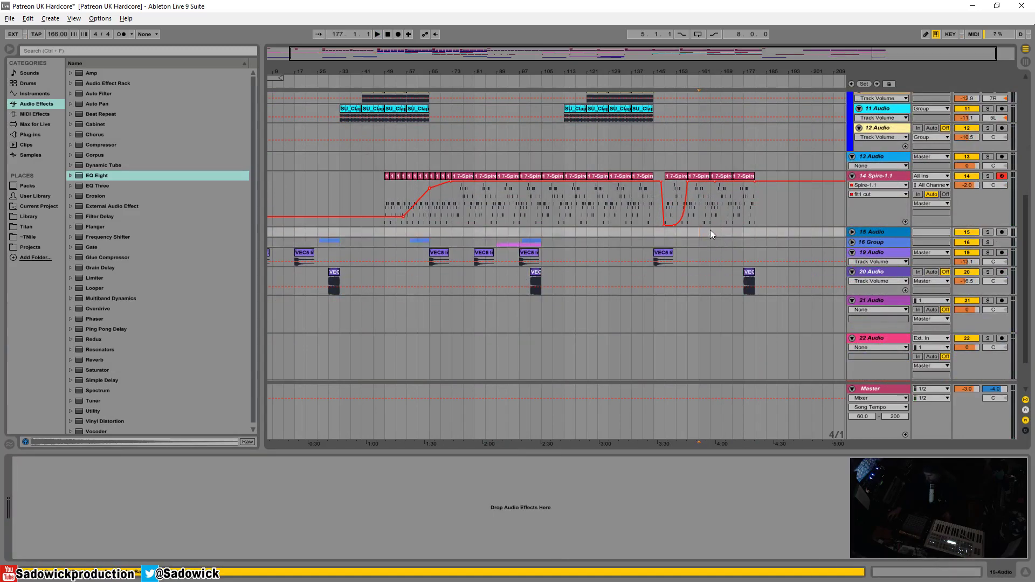
{"action": "key", "text": "ctrl+v"}
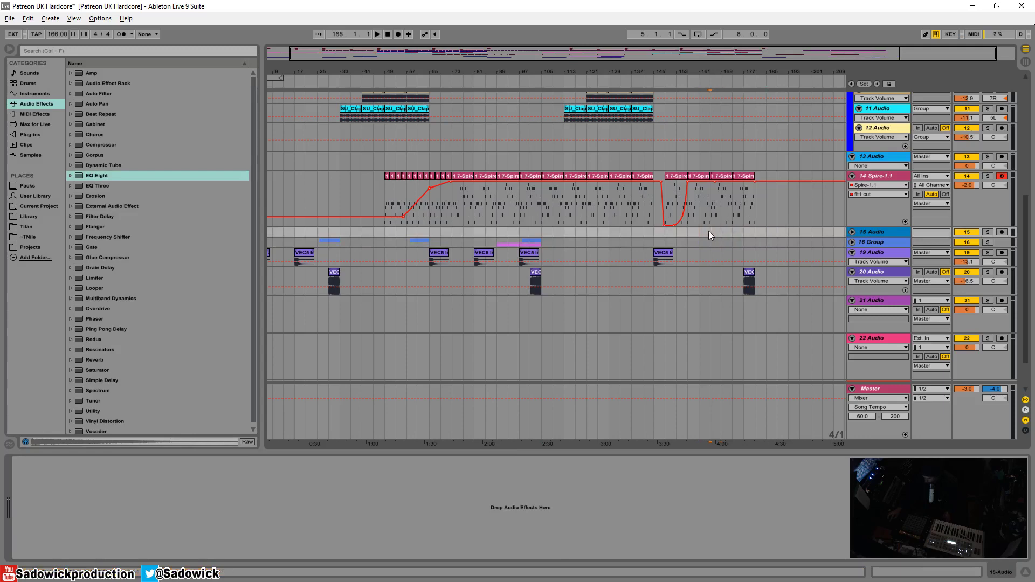
{"action": "left_click", "coordinate": [743, 75]}
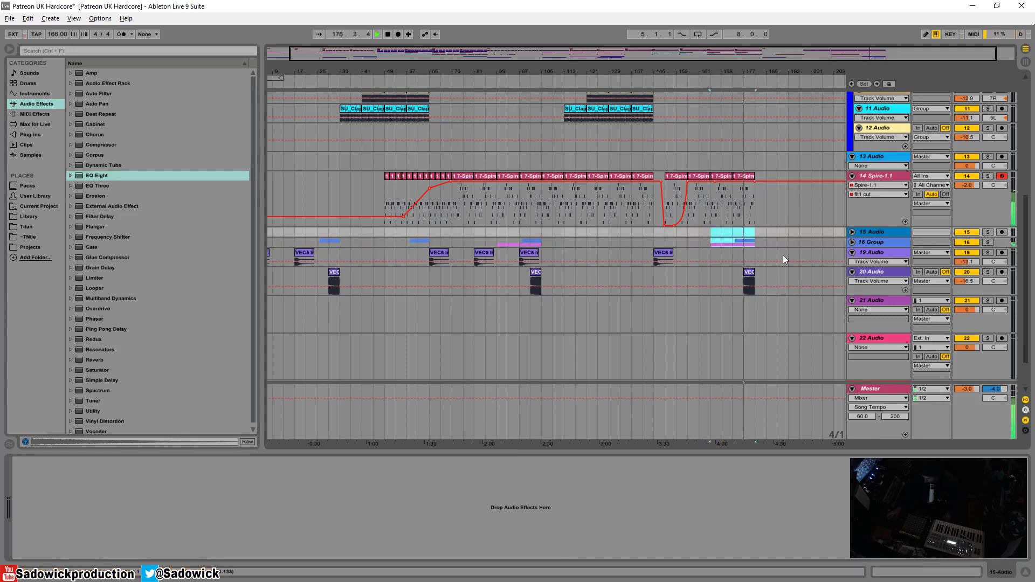
Shrink the Spire-1.1 track height and copy the kick, bass and drum clips of bars 129–145 to bar 181
{"action": "scroll", "coordinate": [783, 255], "scroll_direction": "up", "scroll_amount": 4}
{"action": "left_click_drag", "start_coordinate": [887, 313], "coordinate": [887, 294]}
{"action": "left_click_drag", "start_coordinate": [785, 74], "coordinate": [769, 73]}
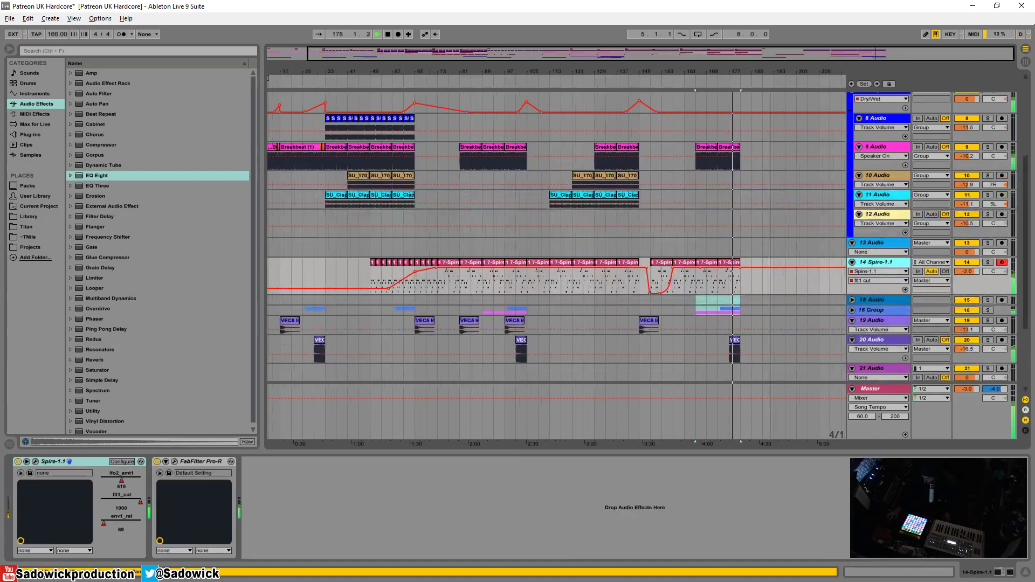
{"action": "scroll", "coordinate": [753, 163], "scroll_direction": "up", "scroll_amount": 3}
{"action": "scroll", "coordinate": [754, 161], "scroll_direction": "up", "scroll_amount": 5}
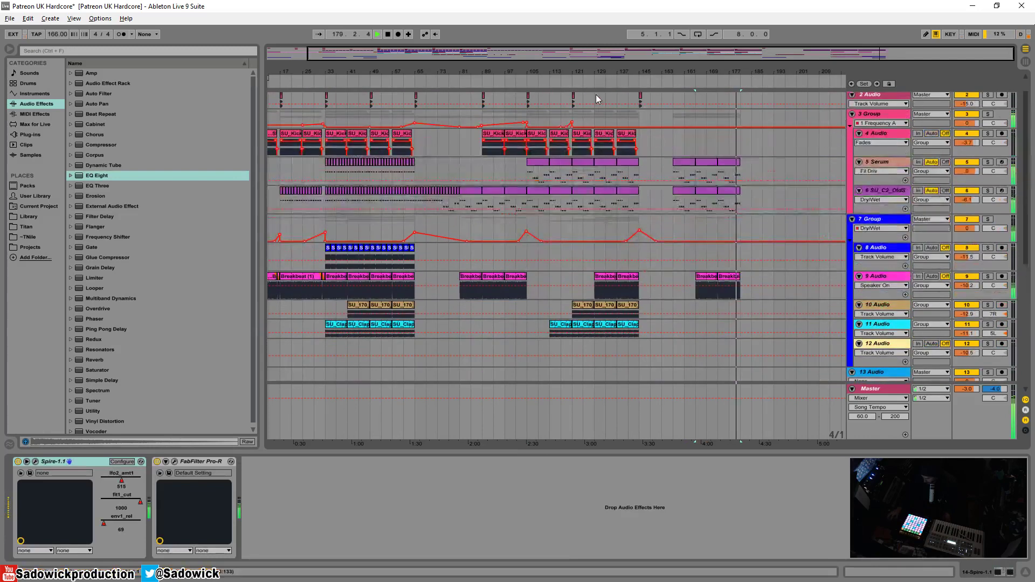
{"action": "left_click_drag", "start_coordinate": [593, 98], "coordinate": [640, 330]}
{"action": "left_click", "coordinate": [741, 99]}
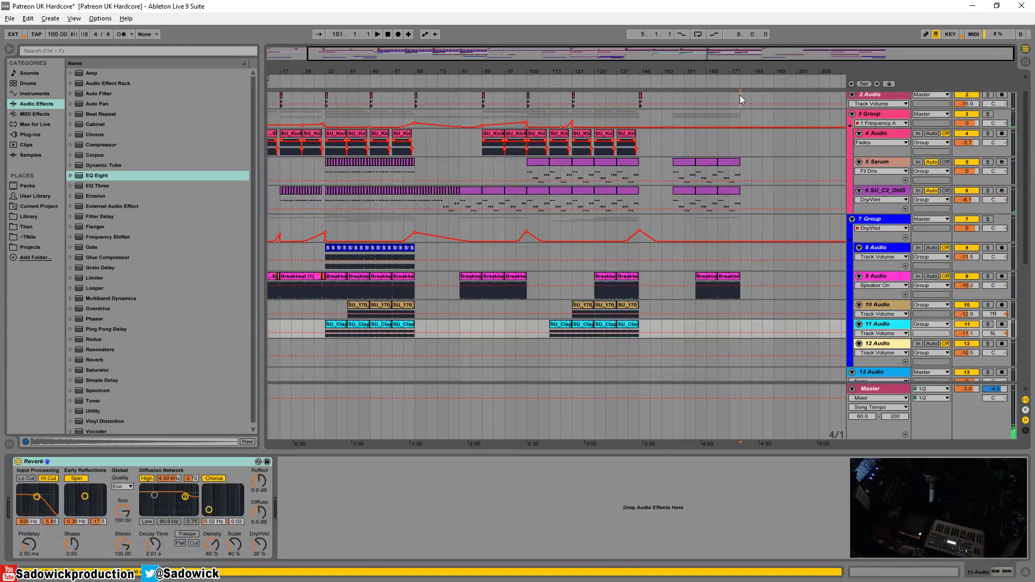
{"action": "key", "text": "ctrl+v"}
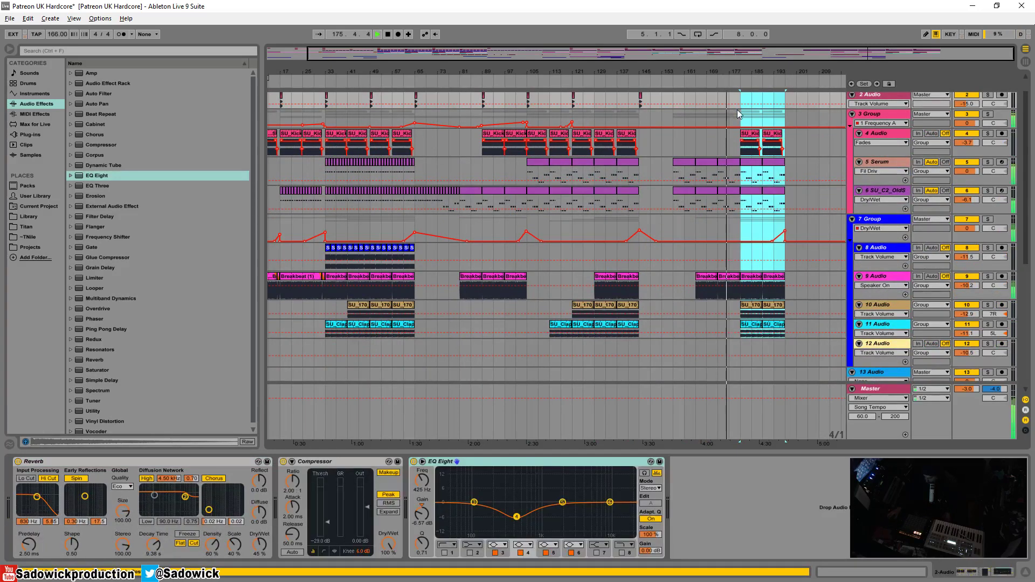
Duplicate the track 2 clip at bar 145 so it also plays at bar 181
{"action": "left_click_drag", "start_coordinate": [741, 98], "coordinate": [644, 130]}
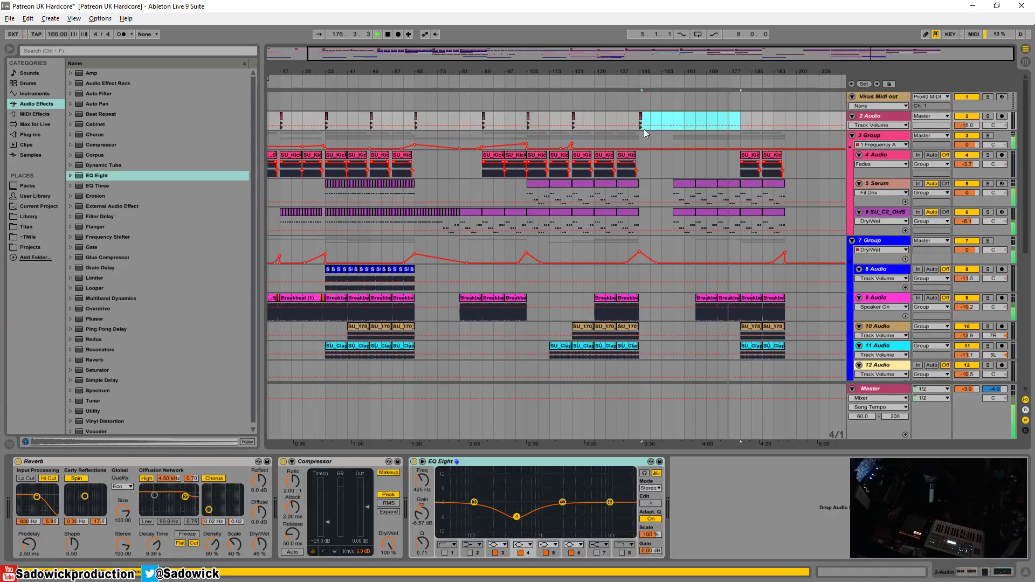
{"action": "key", "text": "ctrl+d"}
{"action": "scroll", "coordinate": [807, 135], "scroll_direction": "down", "scroll_amount": 7}
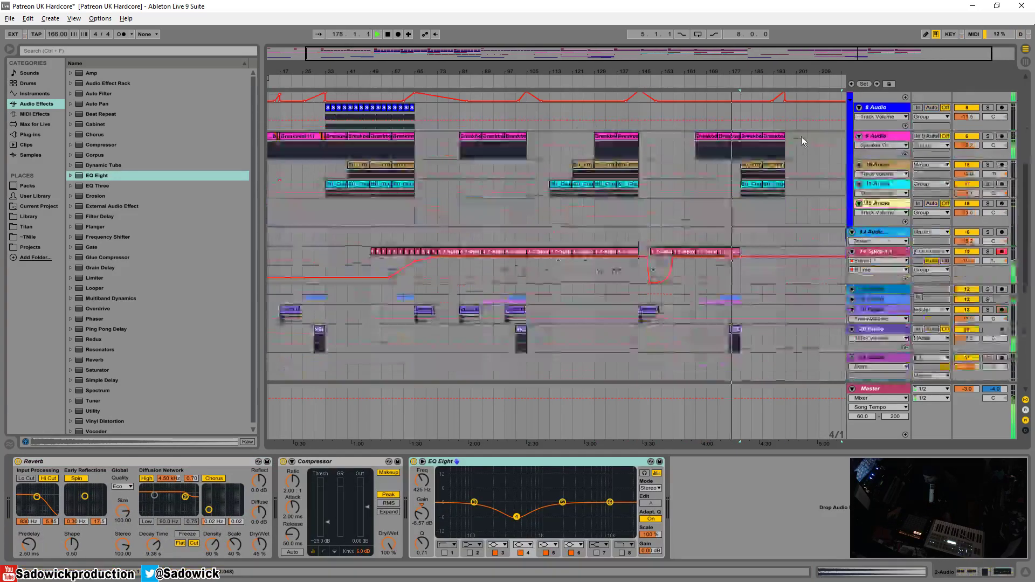
{"action": "scroll", "coordinate": [799, 142], "scroll_direction": "up", "scroll_amount": 8}
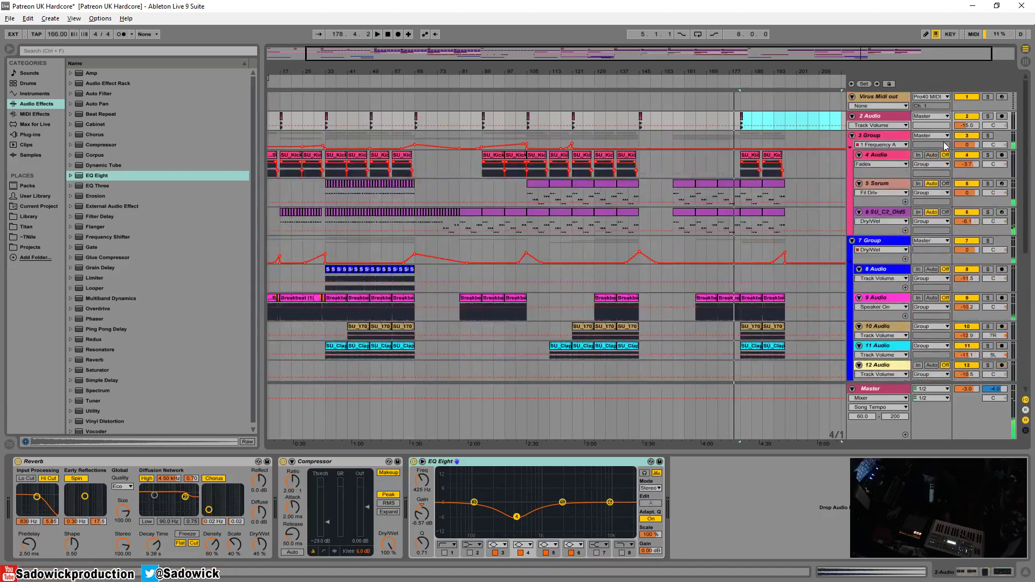
Automate the 3 Group's EQ Eight frequency to ramp up from bar 173 to bar 181, and play the transition
{"action": "left_click", "coordinate": [895, 138]}
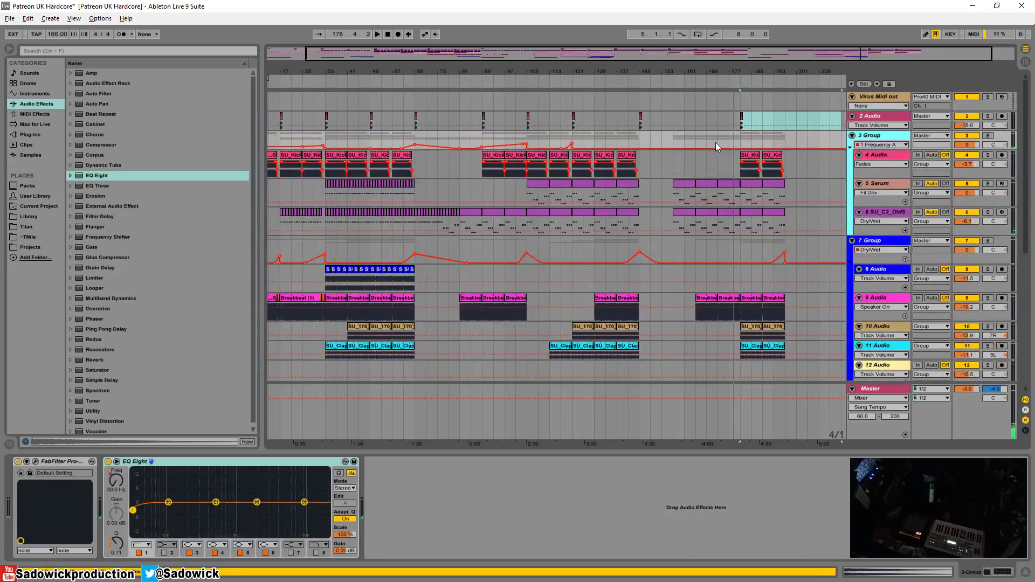
{"action": "mouse_move", "coordinate": [716, 142]}
{"action": "left_mouse_down"}
{"action": "mouse_move", "coordinate": [739, 143]}
{"action": "mouse_move", "coordinate": [730, 141]}
{"action": "left_mouse_up"}
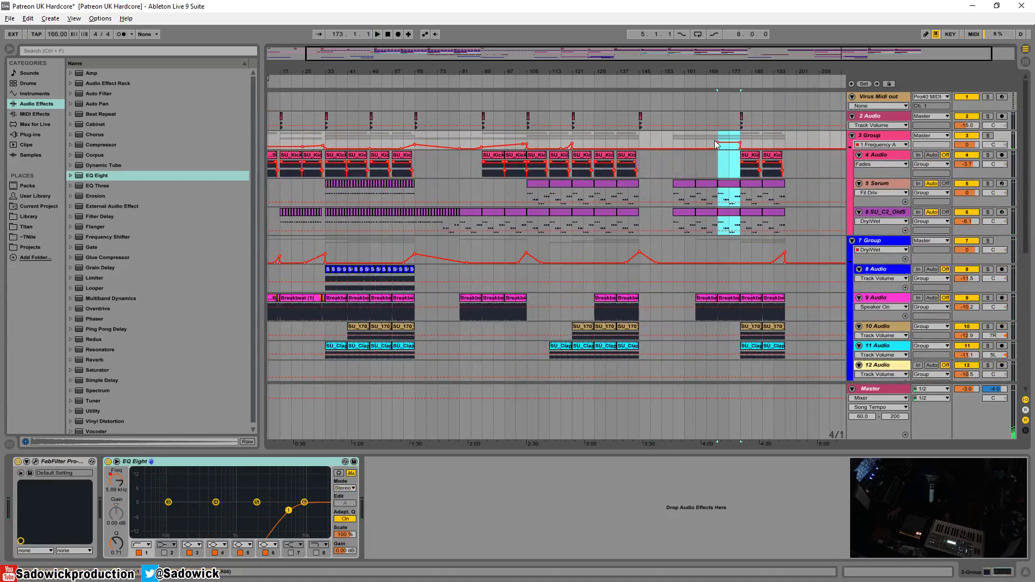
{"action": "left_click", "coordinate": [717, 142]}
{"action": "key", "text": "space"}
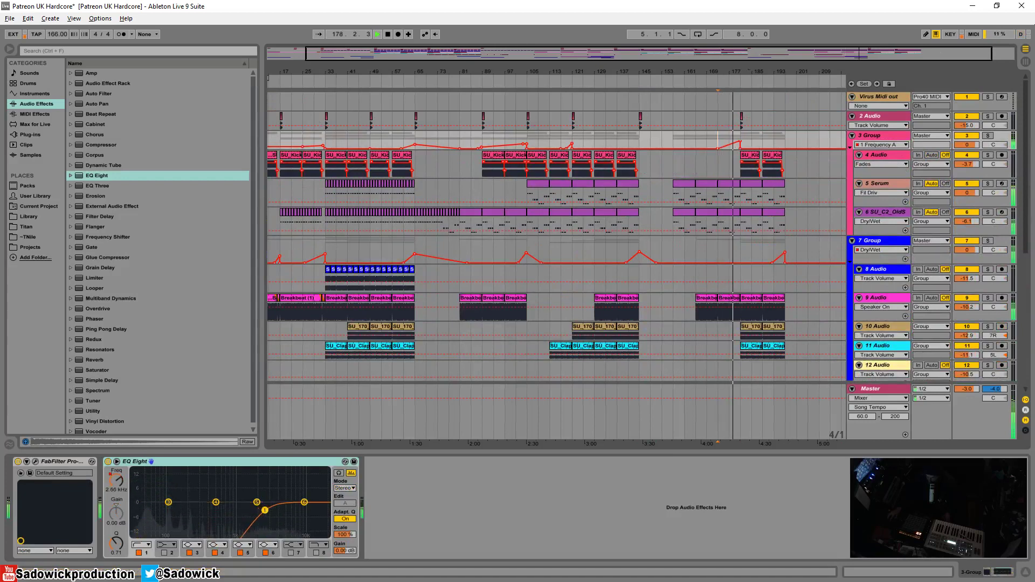
{"action": "left_click_drag", "start_coordinate": [750, 70], "coordinate": [737, 66]}
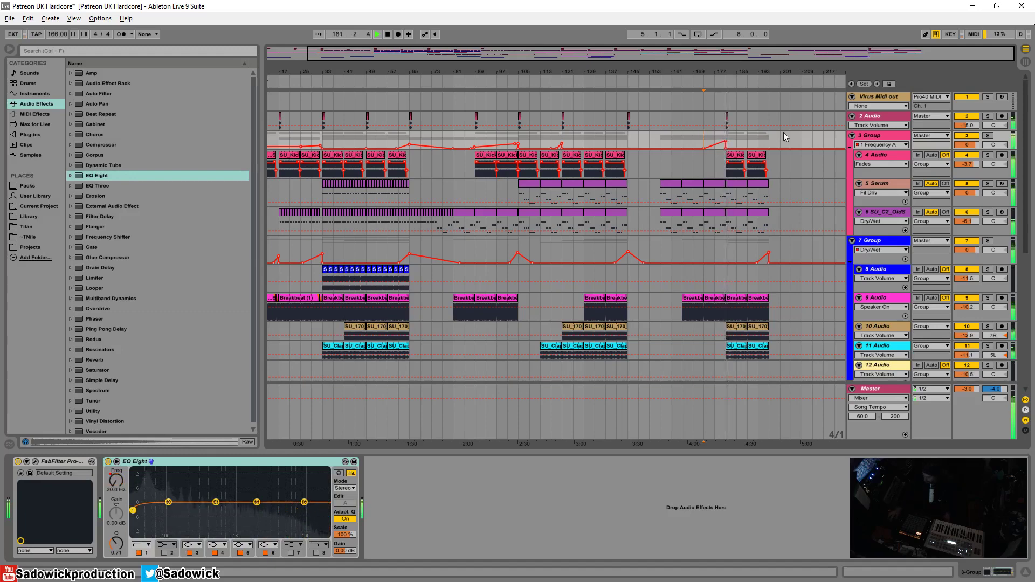
Duplicate the last Spire-1.1 clip twice to fill bars 181 to 197 and play from bar 181
{"action": "scroll", "coordinate": [744, 367], "scroll_direction": "down", "scroll_amount": 3}
{"action": "scroll", "coordinate": [742, 362], "scroll_direction": "down", "scroll_amount": 5}
{"action": "key", "text": "space"}
{"action": "left_click", "coordinate": [717, 241]}
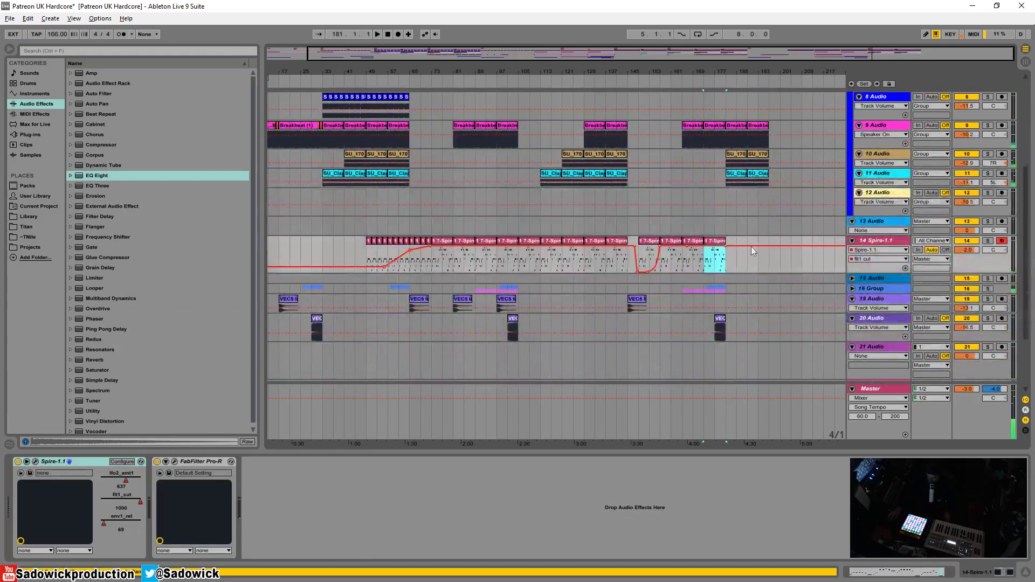
{"action": "key", "text": "ctrl+d"}
{"action": "key", "text": "ctrl+d"}
{"action": "left_click", "coordinate": [722, 76]}
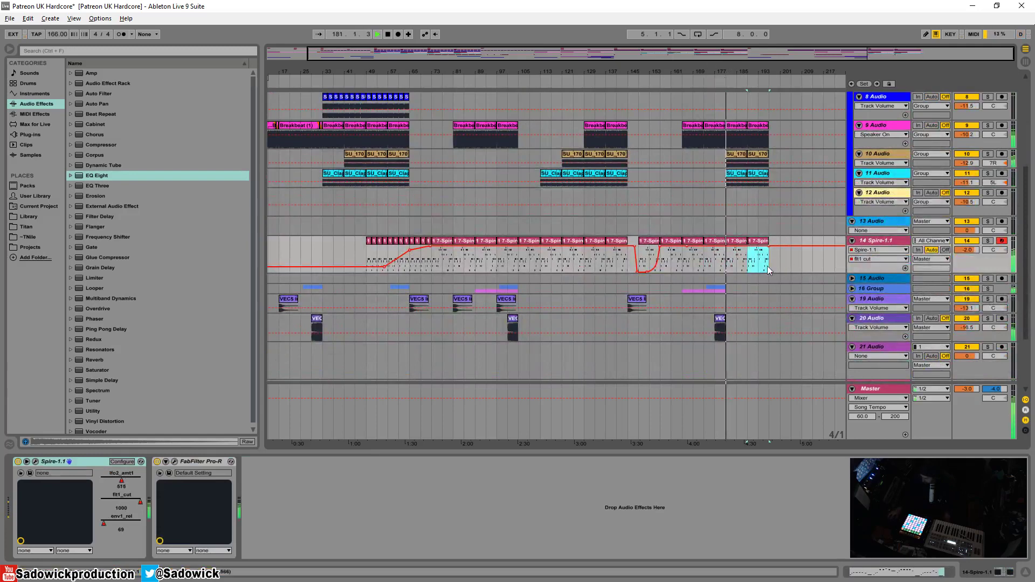
Duplicate the effects and uplifter clips ending at bar 181 twice, extending them through bar 213
{"action": "left_click_drag", "start_coordinate": [670, 277], "coordinate": [729, 337]}
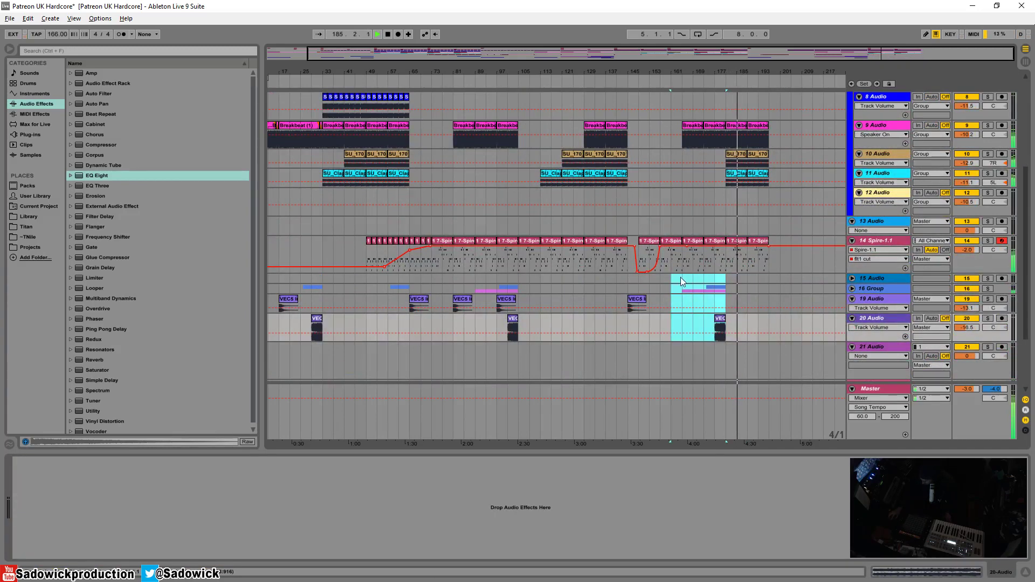
{"action": "key", "text": "ctrl+d"}
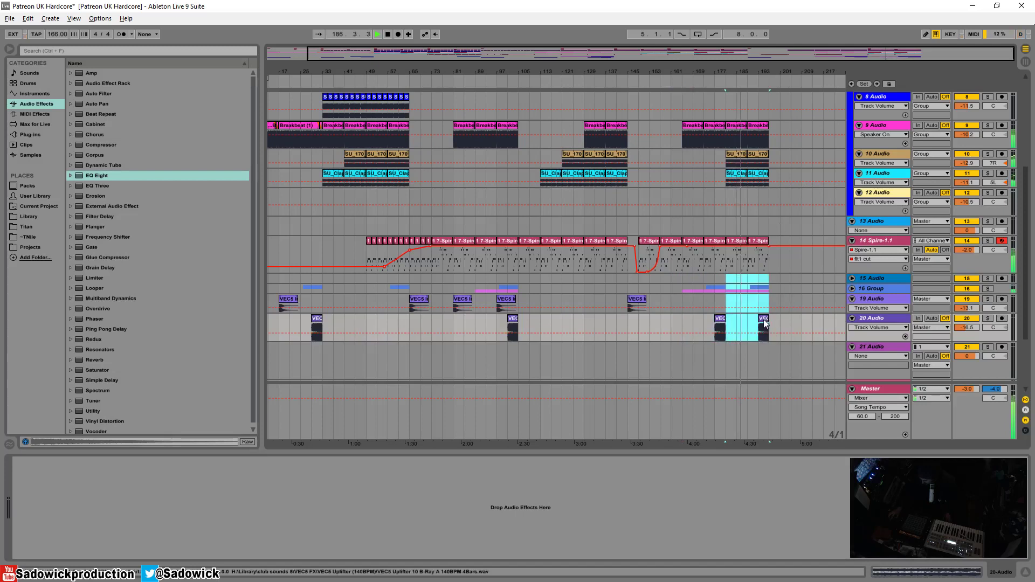
{"action": "key", "text": "ctrl+d"}
{"action": "left_click", "coordinate": [769, 325]}
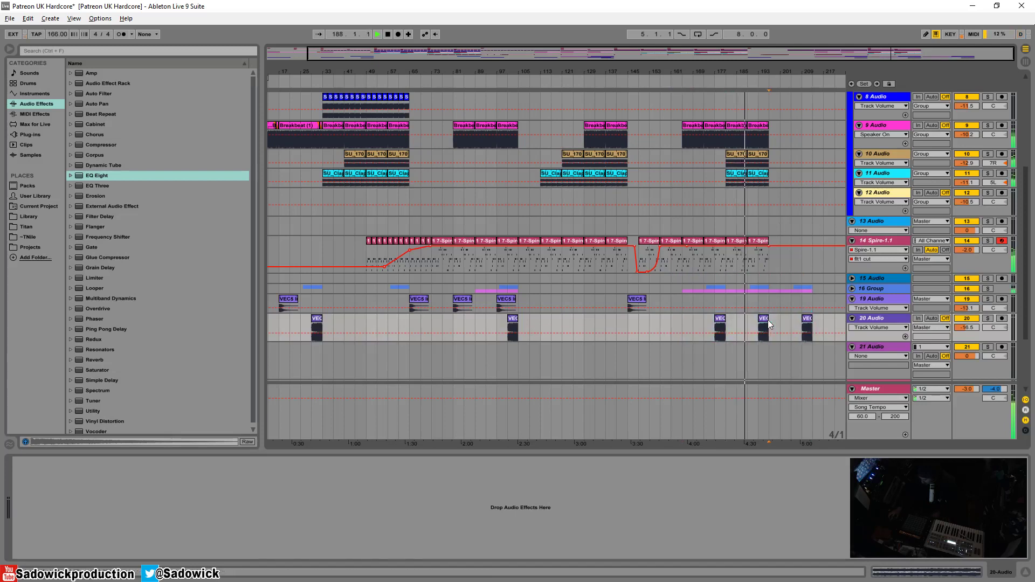
Delete the duplicated effects and uplifter clips between bars 181 and 197
{"action": "left_click_drag", "start_coordinate": [770, 324], "coordinate": [726, 151]}
{"action": "scroll", "coordinate": [747, 282], "scroll_direction": "up", "scroll_amount": 1}
{"action": "key", "text": "Delete"}
Duplicate bars 181 to 197 of tracks 2 Audio through 14 Spire-1.1 so they also play from bar 197 to 213
{"action": "scroll", "coordinate": [727, 135], "scroll_direction": "up", "scroll_amount": 5}
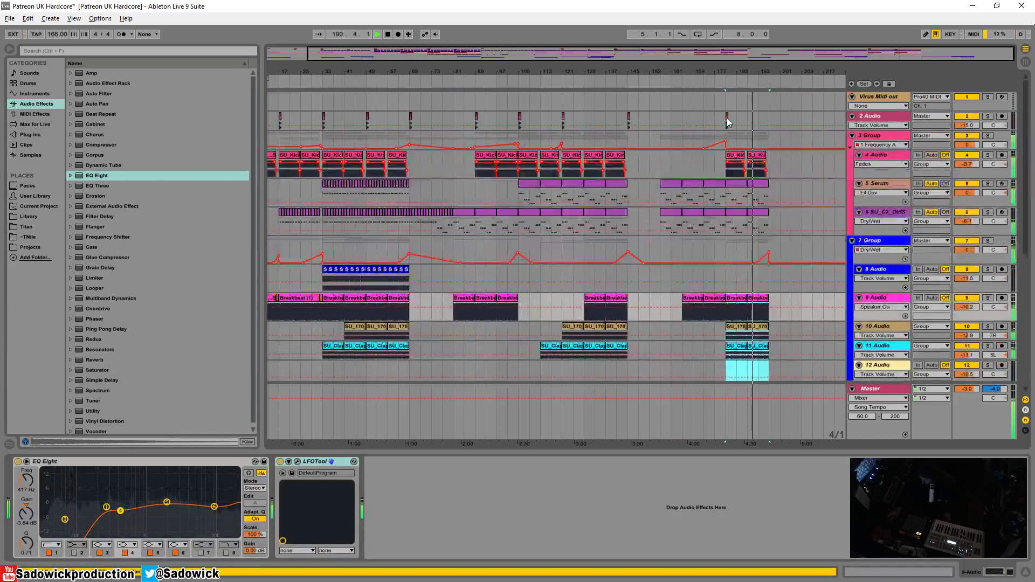
{"action": "left_click", "coordinate": [728, 122], "text": "shift"}
{"action": "key", "text": "ctrl+d"}
{"action": "scroll", "coordinate": [813, 131], "scroll_direction": "down", "scroll_amount": 3}
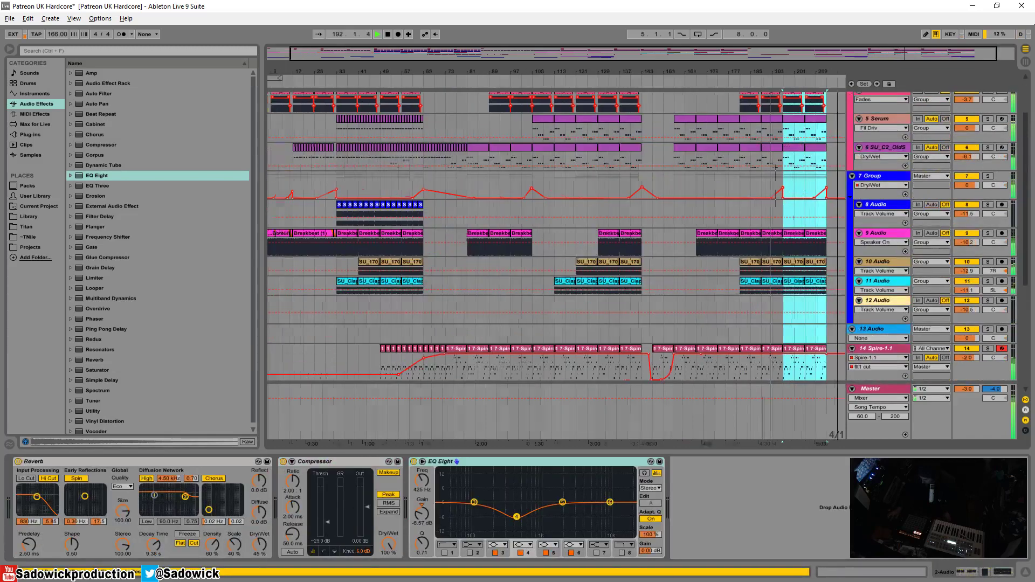
{"action": "scroll", "coordinate": [775, 167], "scroll_direction": "up", "scroll_amount": 2}
{"action": "scroll", "coordinate": [813, 144], "scroll_direction": "up", "scroll_amount": 3}
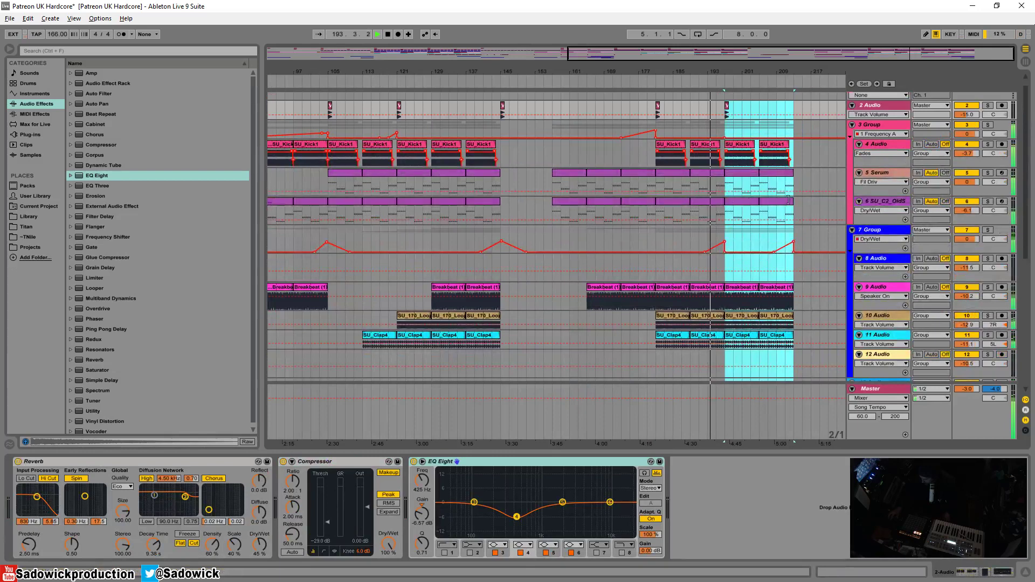
Duplicate bars 197 to 213 of the impact, kick, bass and drum loop tracks so they continue to bar 229
{"action": "left_click_drag", "start_coordinate": [788, 200], "coordinate": [729, 121]}
{"action": "key", "text": "ctrl+d"}
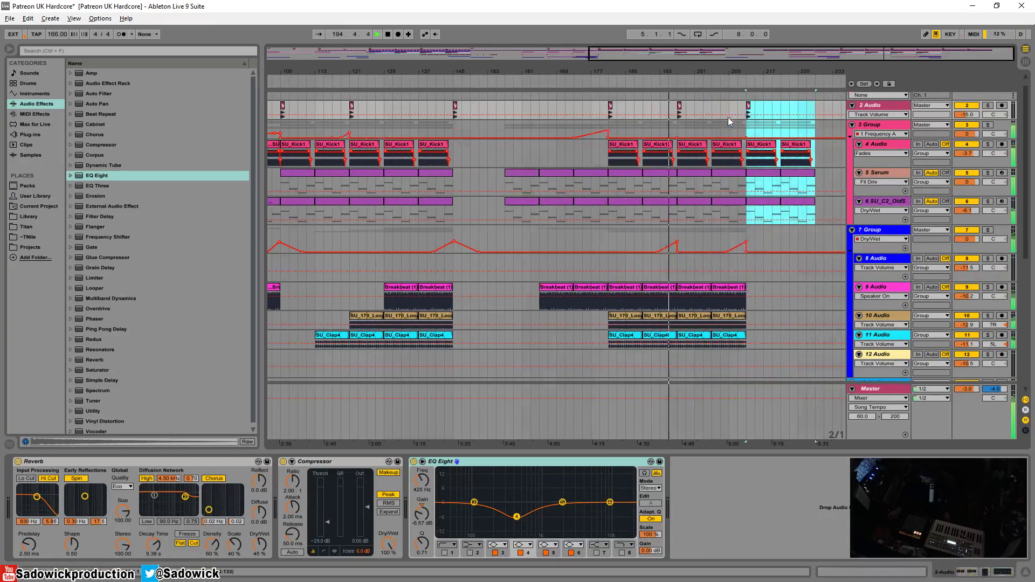
{"action": "scroll", "coordinate": [729, 121], "scroll_direction": "down", "scroll_amount": 3}
{"action": "left_click_drag", "start_coordinate": [746, 194], "coordinate": [675, 264]}
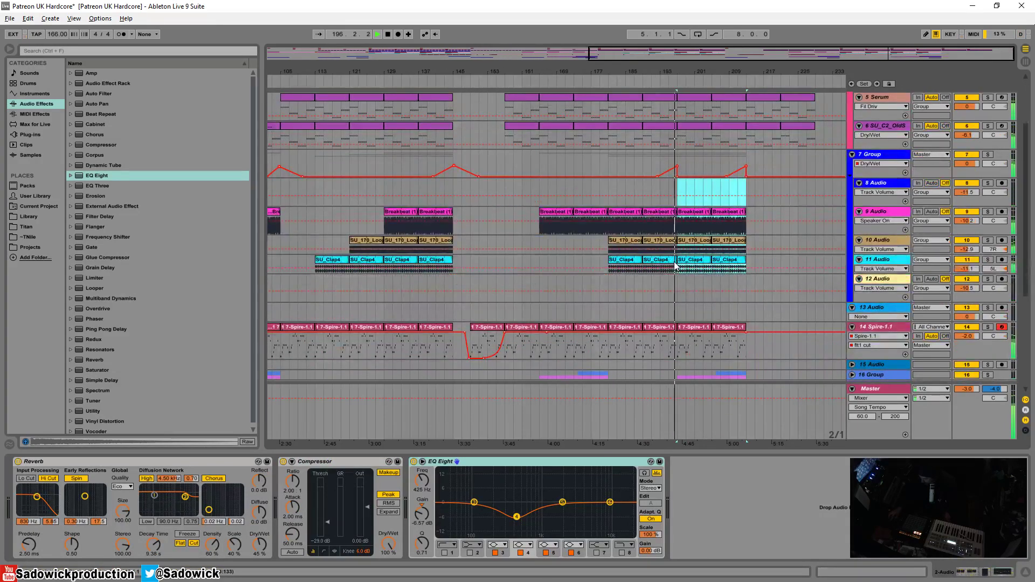
{"action": "key", "text": "ctrl+d"}
Remove the 7 Group's Dry/Wet automation peak at bar 197
{"action": "left_click", "coordinate": [677, 172]}
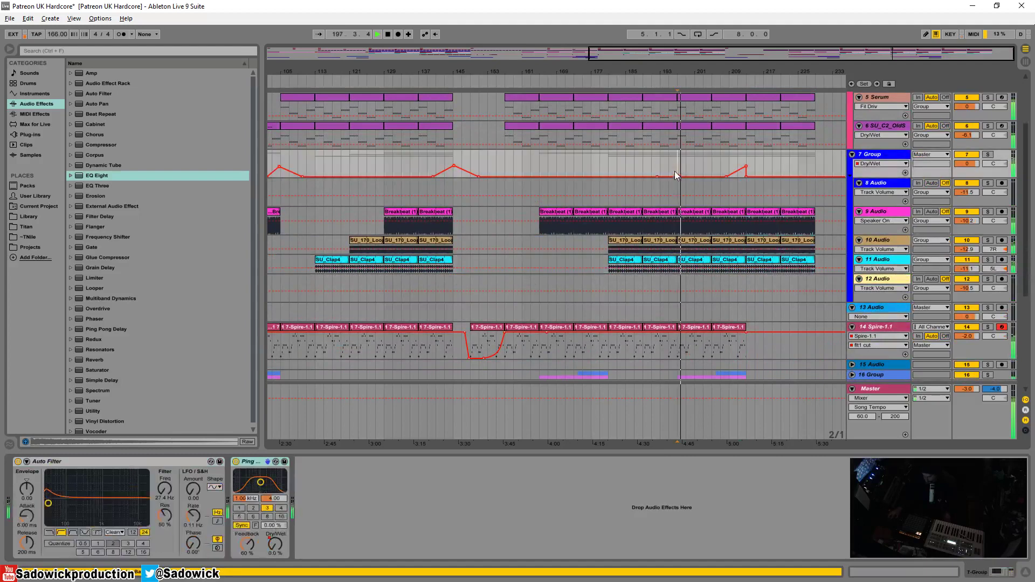
{"action": "scroll", "coordinate": [732, 236], "scroll_direction": "down", "scroll_amount": 3}
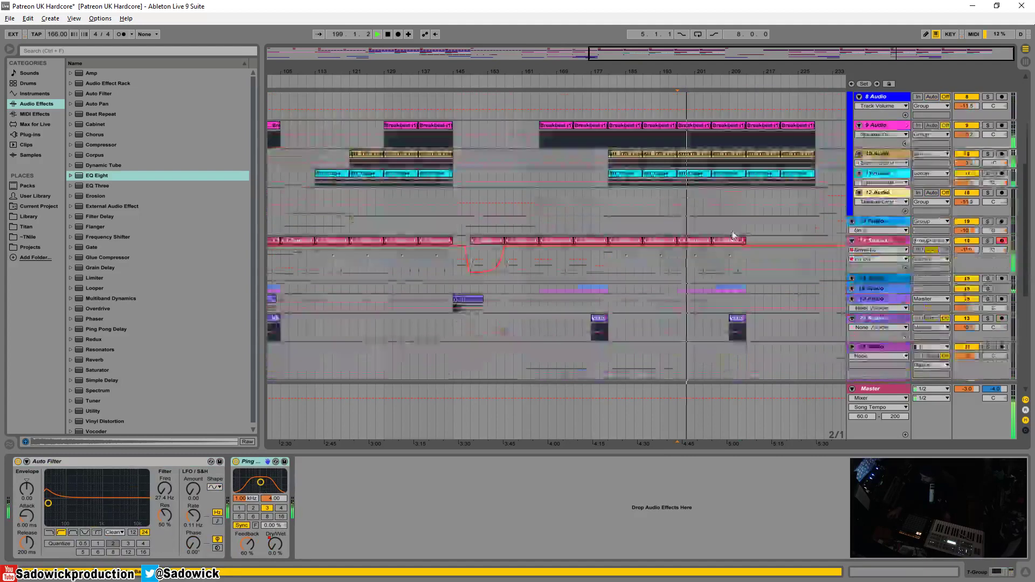
{"action": "scroll", "coordinate": [733, 235], "scroll_direction": "down", "scroll_amount": 2}
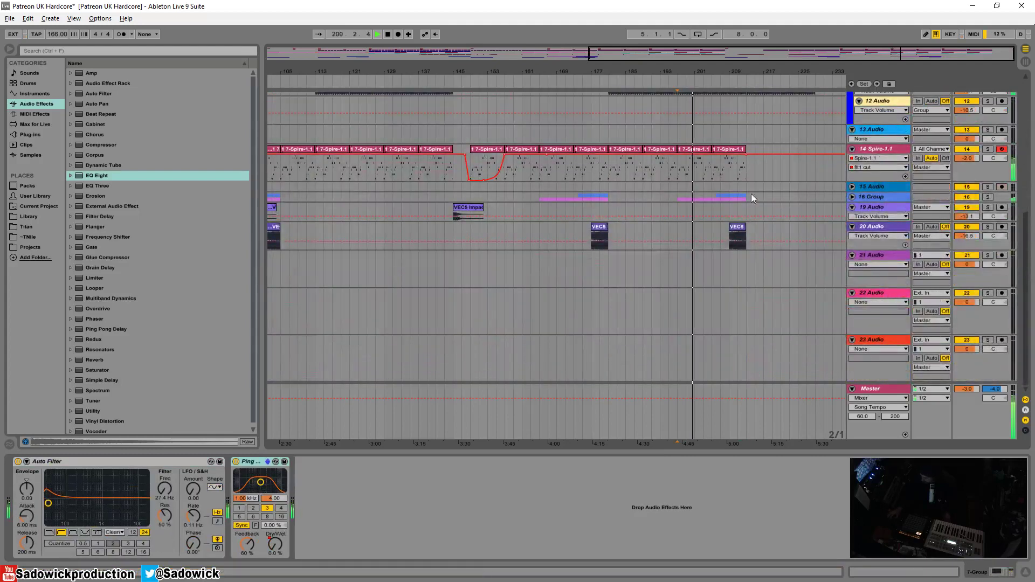
{"action": "scroll", "coordinate": [740, 176], "scroll_direction": "up", "scroll_amount": 5}
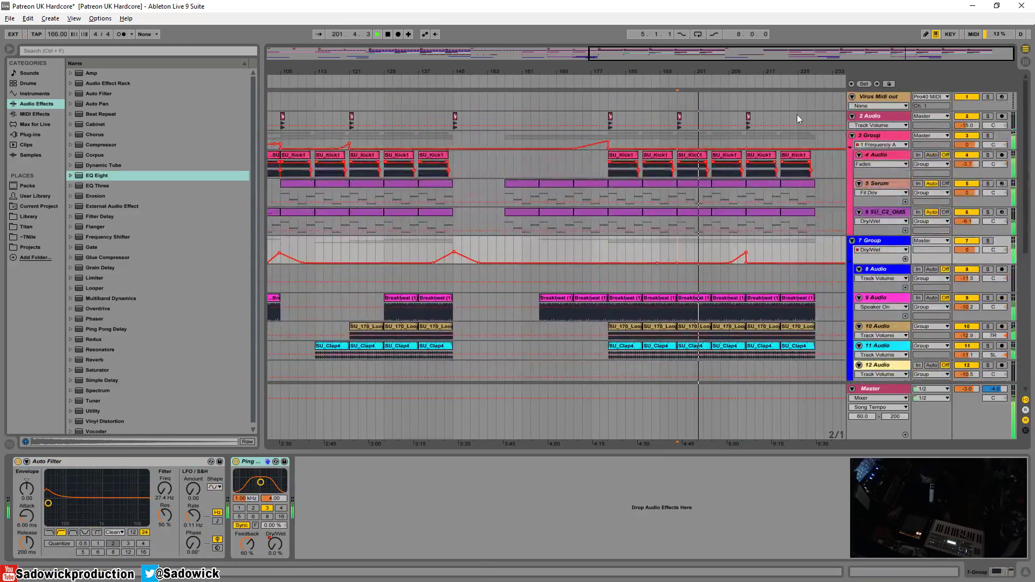
Copy bars 17 to 33 of tracks 2 Audio through 9 Audio and place the copy at bar 221 as an outro
{"action": "left_click_drag", "start_coordinate": [833, 72], "coordinate": [814, 110]}
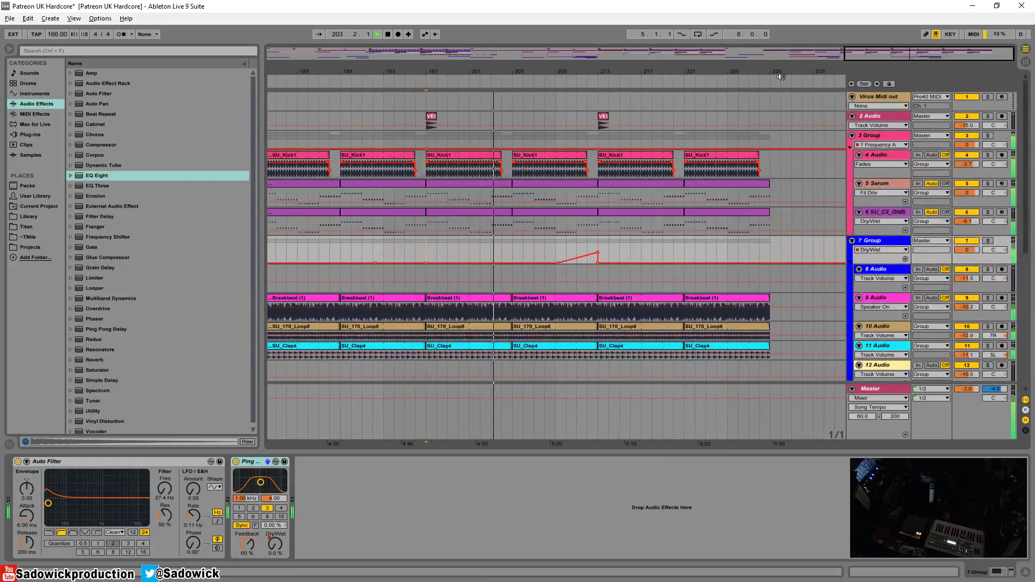
{"action": "left_click_drag", "start_coordinate": [782, 73], "coordinate": [833, 69]}
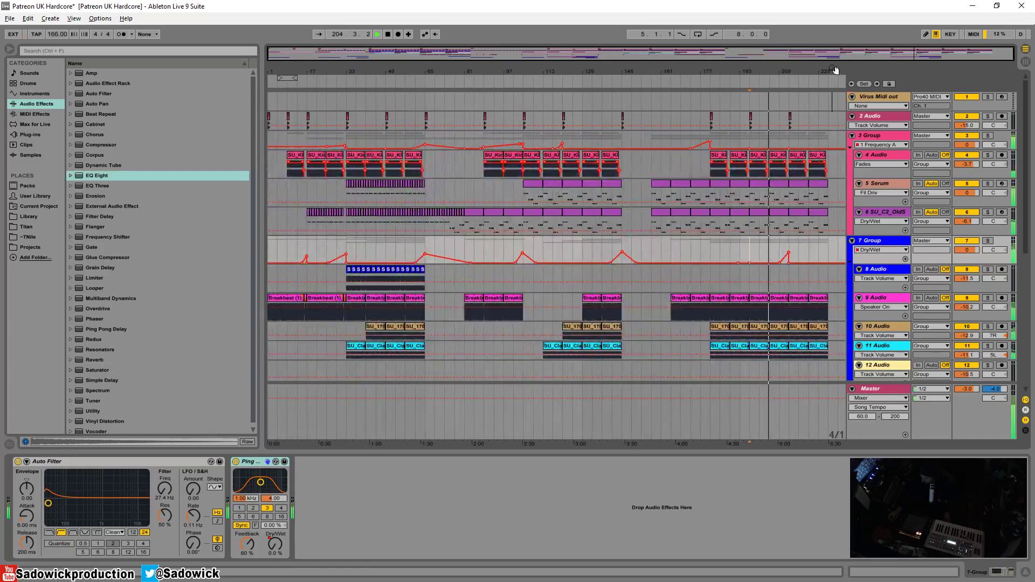
{"action": "left_click_drag", "start_coordinate": [308, 120], "coordinate": [345, 300]}
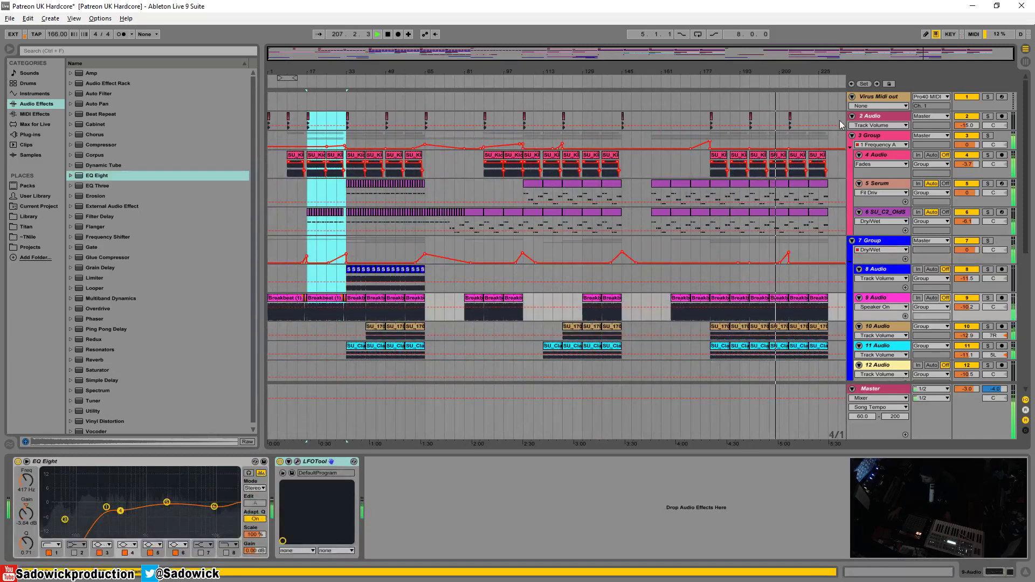
{"action": "left_click_drag", "start_coordinate": [829, 119], "coordinate": [716, 73]}
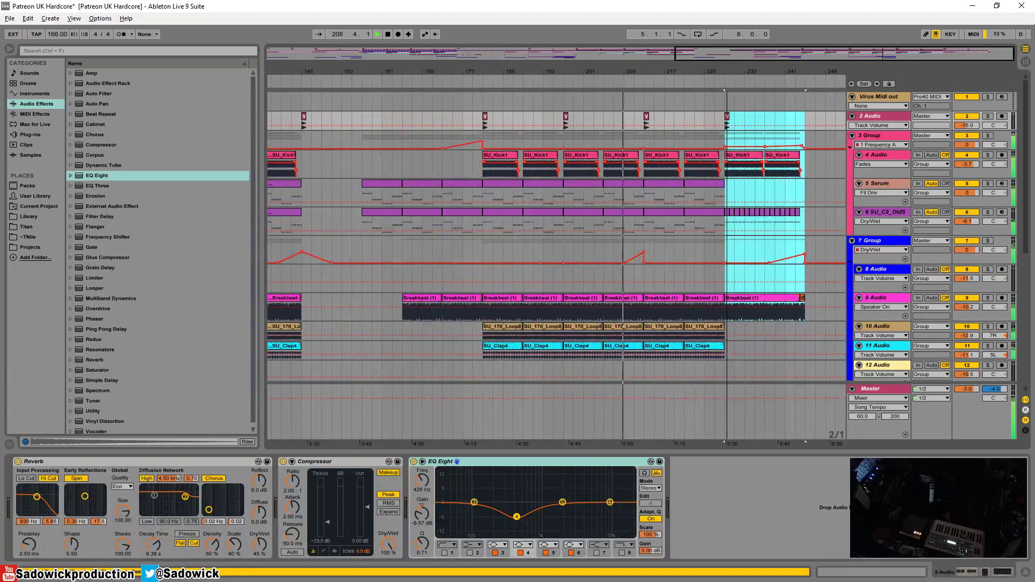
{"action": "scroll", "coordinate": [739, 173], "scroll_direction": "down", "scroll_amount": 5}
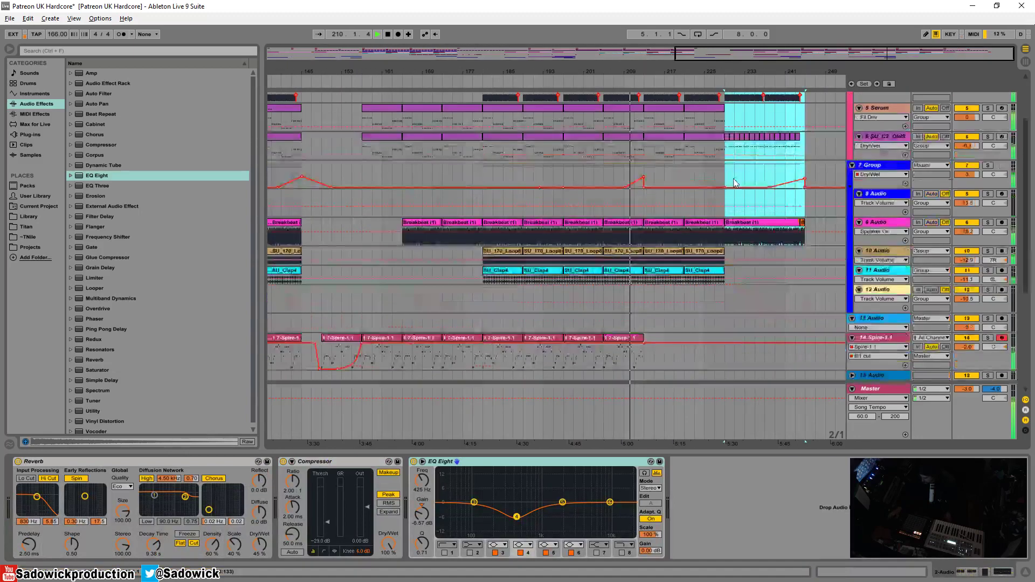
{"action": "scroll", "coordinate": [742, 177], "scroll_direction": "up", "scroll_amount": 4}
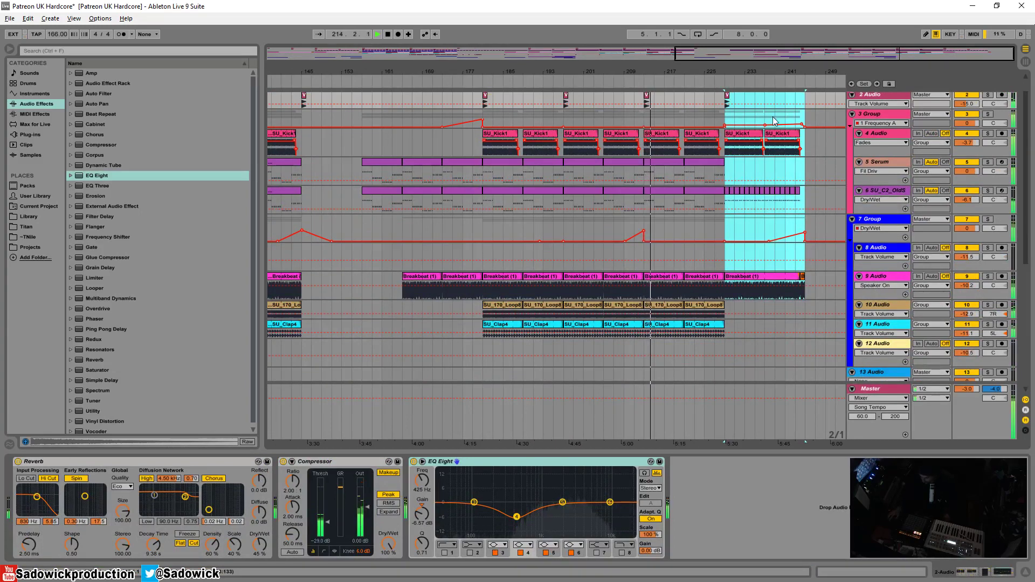
{"action": "left_click_drag", "start_coordinate": [742, 136], "coordinate": [701, 135]}
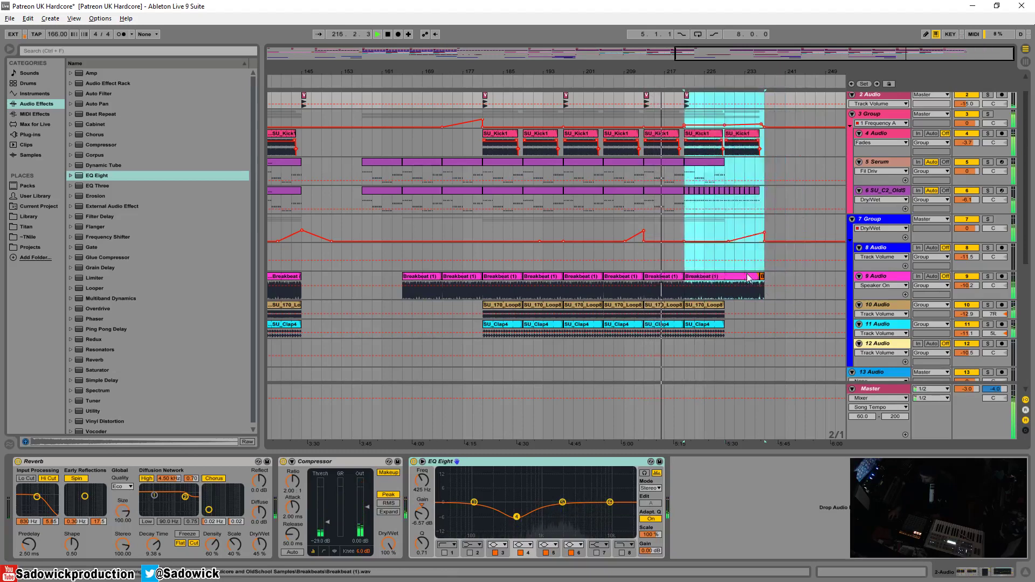
Try deleting the SU_170_Loop8 and SU_Clap4 clips at bar 221, and undo both deletions
{"action": "left_click", "coordinate": [711, 309]}
{"action": "key", "text": "Delete"}
{"action": "left_click", "coordinate": [701, 329]}
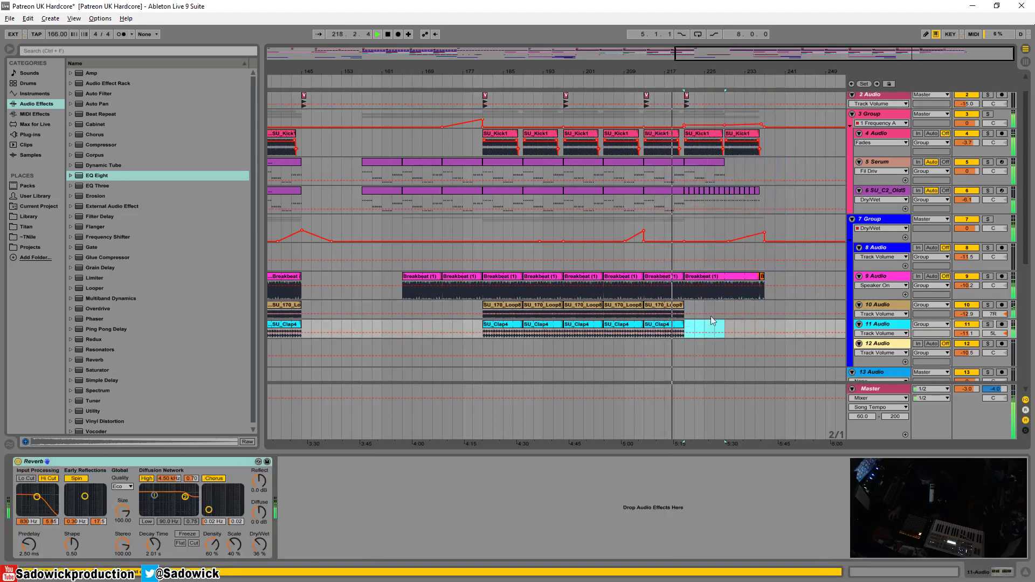
{"action": "key", "text": "Delete"}
{"action": "key", "text": "ctrl+z"}
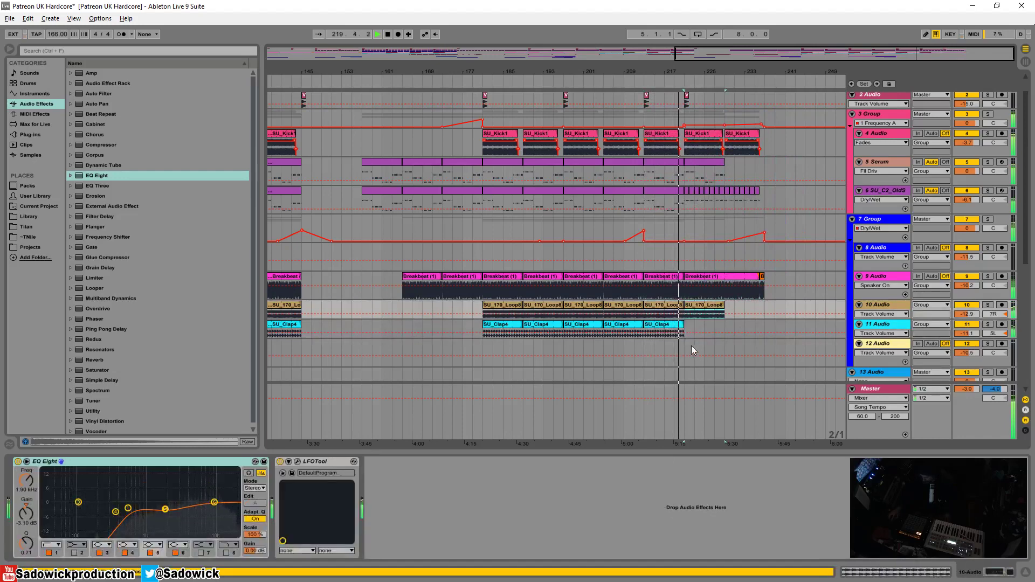
{"action": "key", "text": "ctrl+z"}
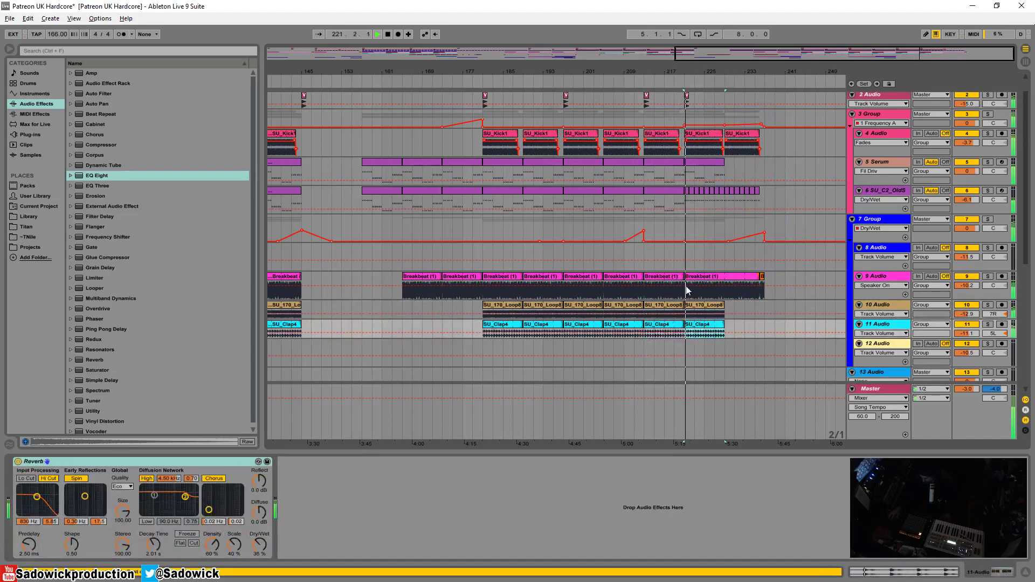
Duplicate the last SU_170_Loop8 and SU_Clap4 clips so they also play from bar 229 to 237
{"action": "left_click", "coordinate": [719, 305]}
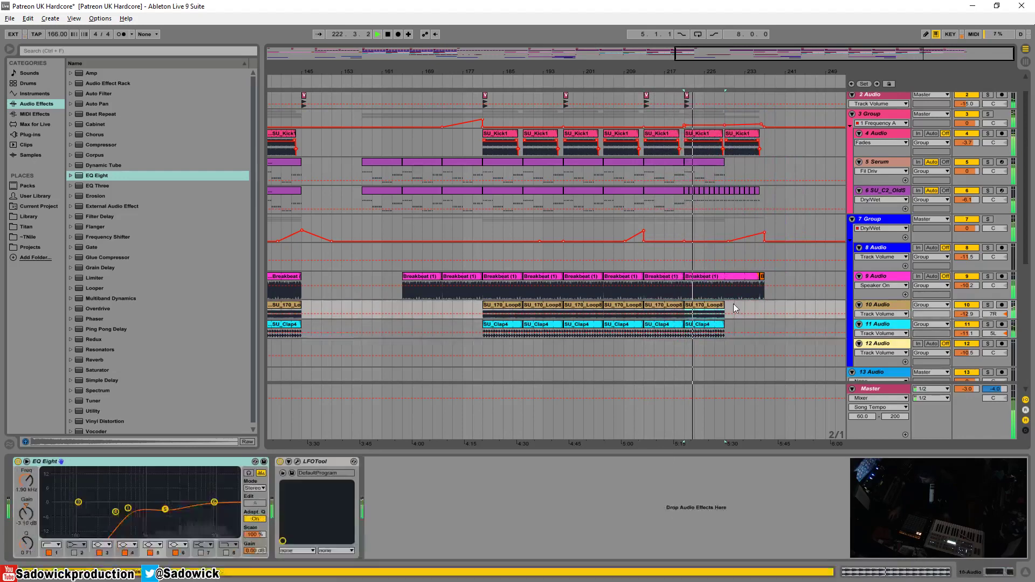
{"action": "key", "text": "ctrl+d"}
{"action": "left_click", "coordinate": [720, 324]}
{"action": "key", "text": "ctrl+d"}
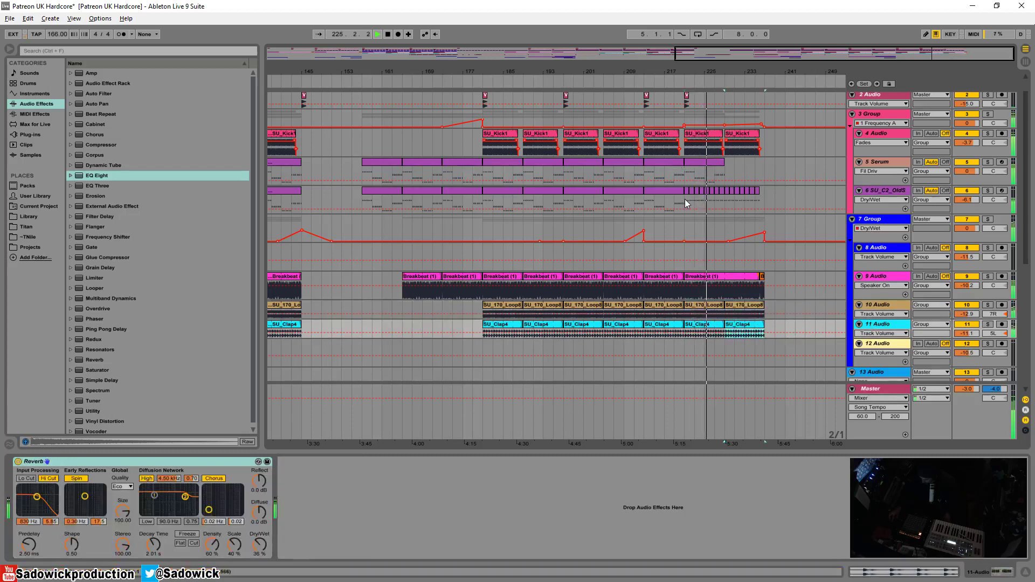
Delete the Serum clip from bar 221 onward and duplicate the track 2 impact clip to bar 229
{"action": "left_click_drag", "start_coordinate": [687, 203], "coordinate": [689, 170]}
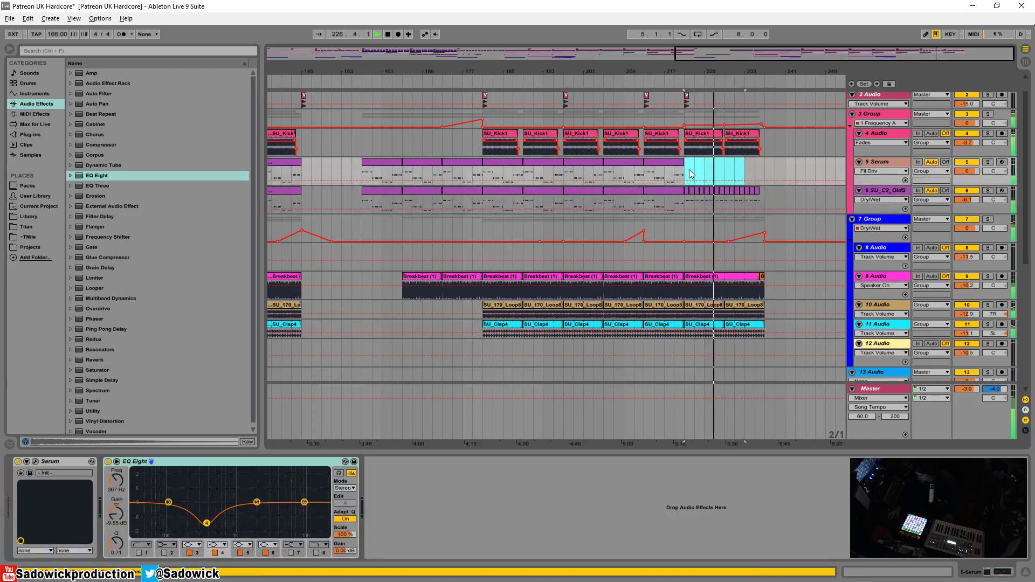
{"action": "left_click_drag", "start_coordinate": [682, 100], "coordinate": [724, 113]}
{"action": "key", "text": "ctrl+d"}
Delete the SU_170_Loop8 and SU_Clap4 clips that start at bar 229
{"action": "scroll", "coordinate": [768, 210], "scroll_direction": "down", "scroll_amount": 3}
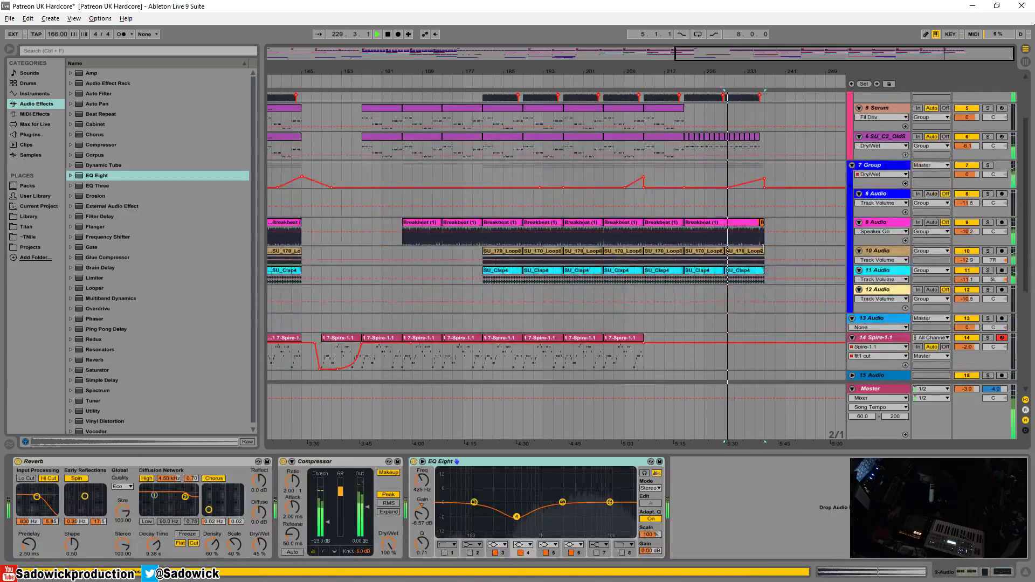
{"action": "left_click", "coordinate": [750, 251]}
{"action": "key", "text": "Delete"}
{"action": "left_click", "coordinate": [748, 271]}
{"action": "key", "text": "Delete"}
Remove the lower Dry/Wet breakpoint at bar 237 on the 7 Group so the automation holds its raised level
{"action": "scroll", "coordinate": [749, 269], "scroll_direction": "up", "scroll_amount": 3}
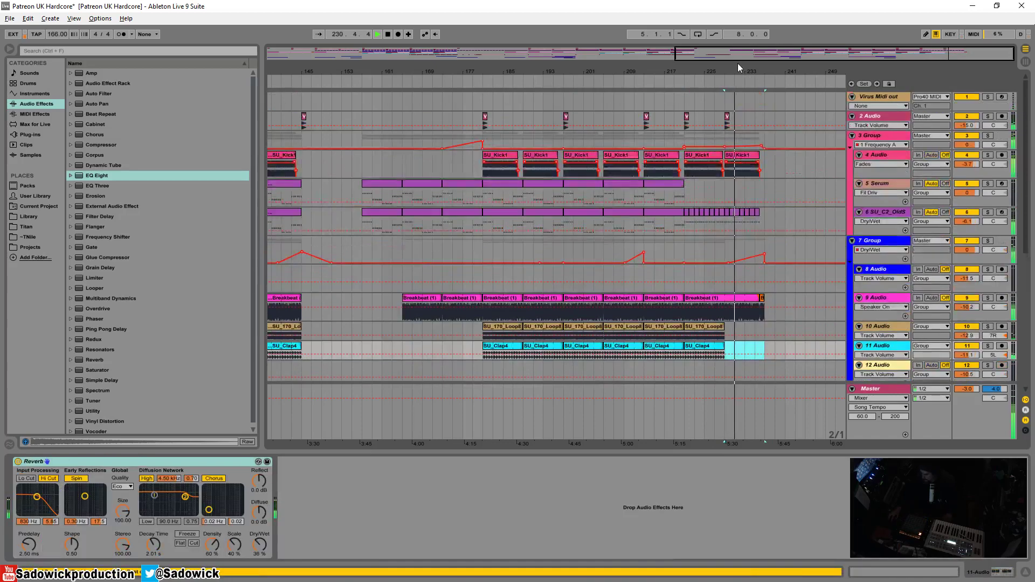
{"action": "left_click_drag", "start_coordinate": [738, 71], "coordinate": [777, 72]}
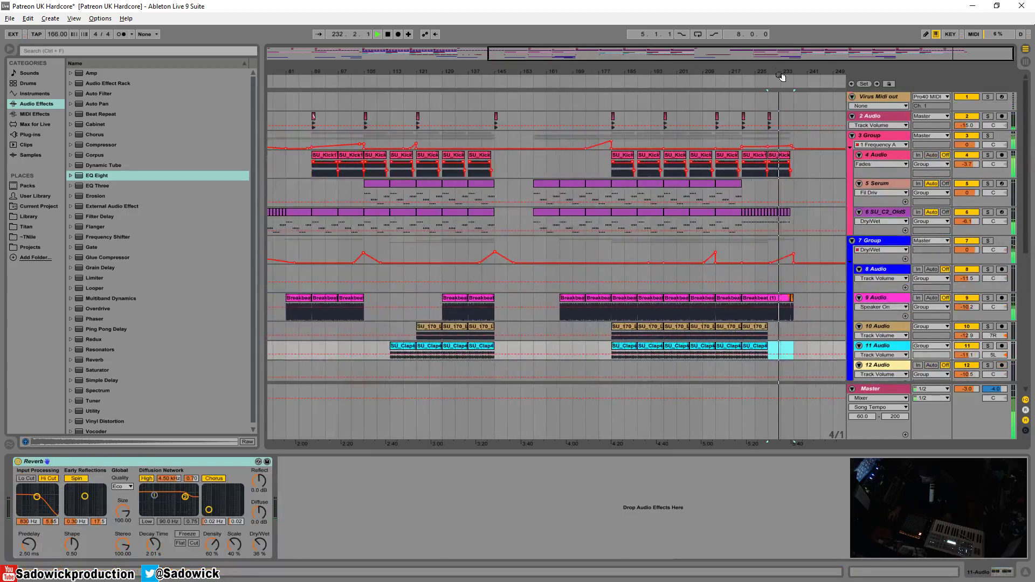
{"action": "left_click", "coordinate": [793, 264]}
Copy the 19 Audio impact clip from bar 145 to bar 237 and stop playback
{"action": "scroll", "coordinate": [793, 263], "scroll_direction": "down", "scroll_amount": 6}
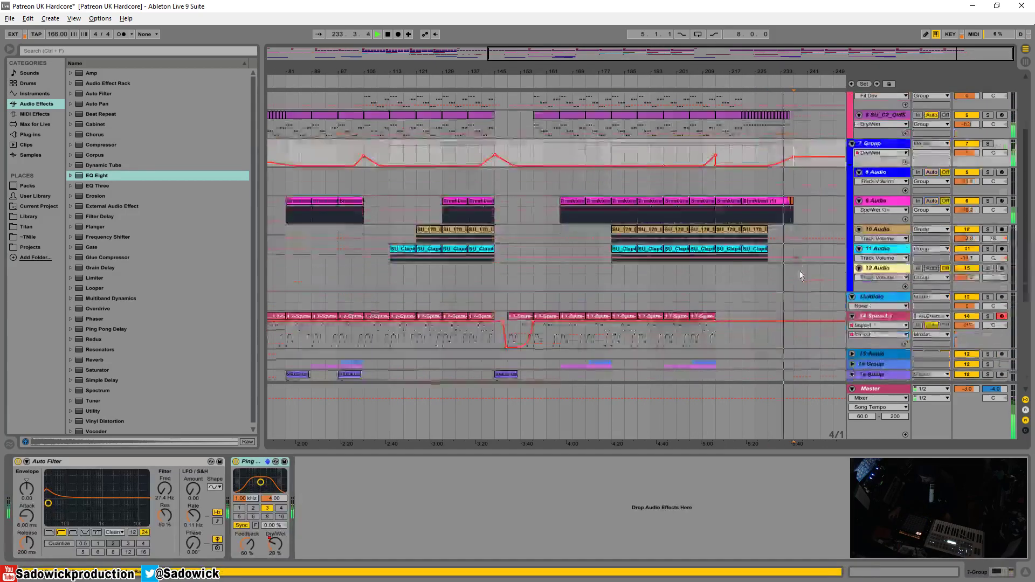
{"action": "left_click_drag", "start_coordinate": [789, 280], "coordinate": [510, 290]}
{"action": "key", "text": "ctrl+d"}
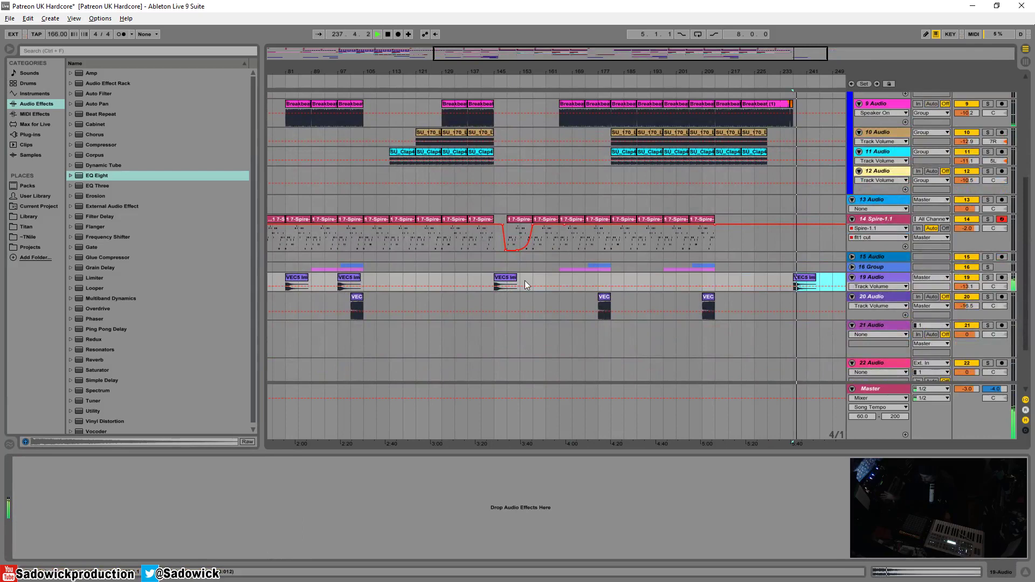
{"action": "scroll", "coordinate": [521, 309], "scroll_direction": "up", "scroll_amount": 2}
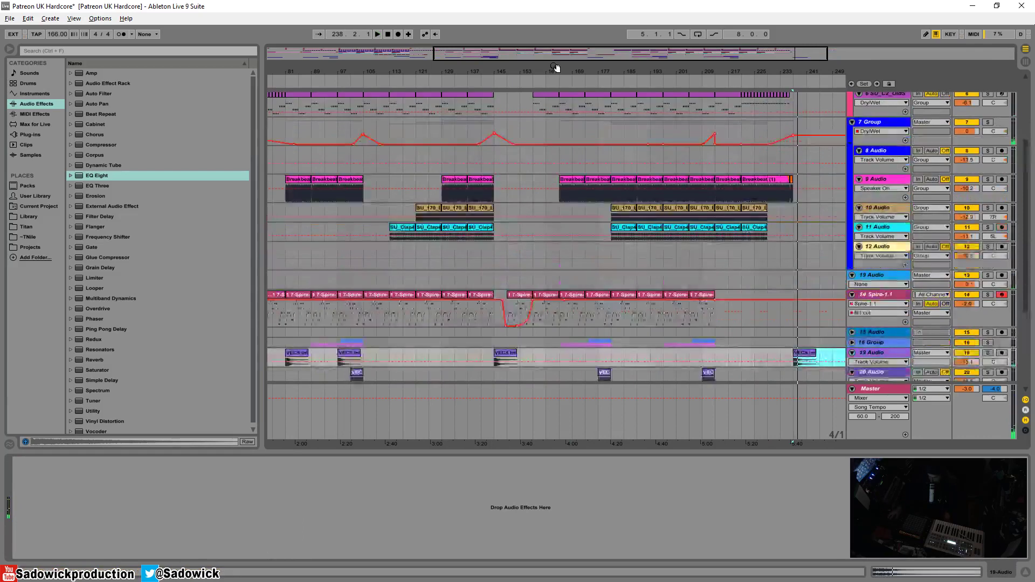
Show the full arrangement length and save the project
{"action": "left_click_drag", "start_coordinate": [555, 69], "coordinate": [554, 43]}
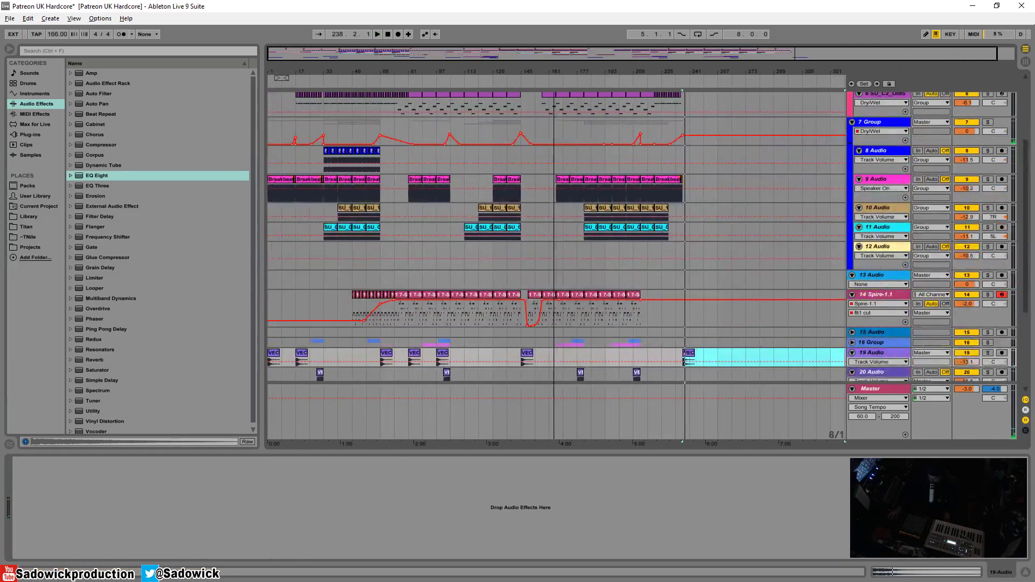
{"action": "left_click", "coordinate": [9, 18]}
{"action": "left_click", "coordinate": [32, 114]}
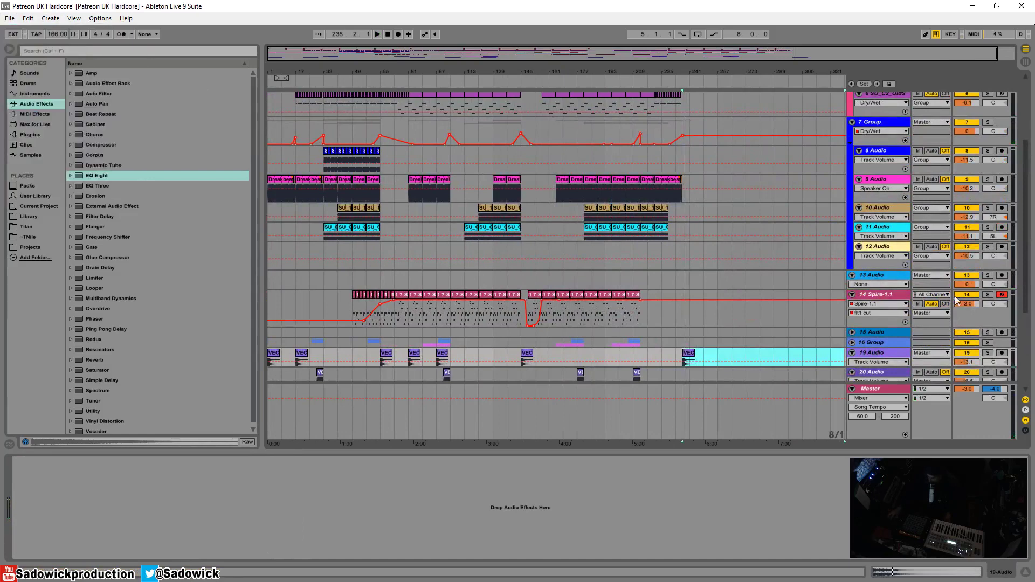
Reduce the heights of the 14 Spire-1.1, 5 Serum and 6 SU_C2_OldS tracks
{"action": "left_click", "coordinate": [957, 300]}
{"action": "scroll", "coordinate": [931, 235], "scroll_direction": "up", "scroll_amount": 3}
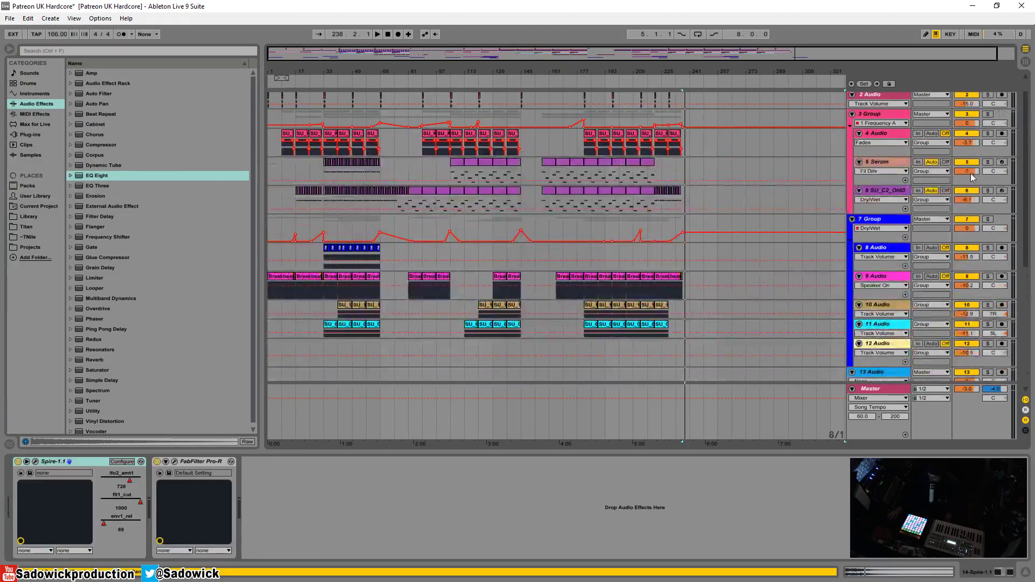
{"action": "left_click", "coordinate": [972, 174]}
{"action": "left_click", "coordinate": [980, 199]}
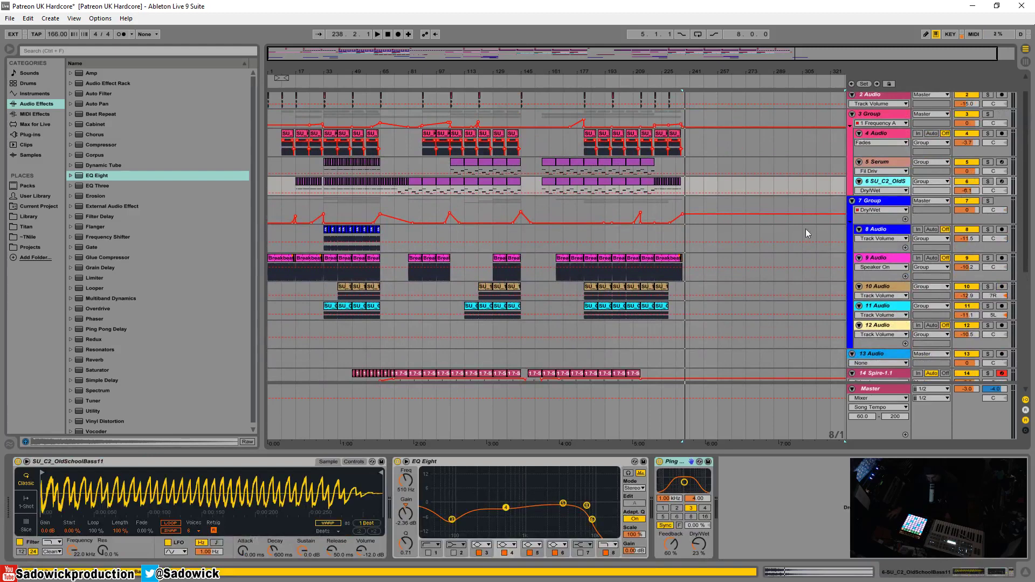
Review the whole arrangement across all tracks, from the intro to the closing impact at bar 237
{"action": "left_click_drag", "start_coordinate": [301, 71], "coordinate": [301, 77]}
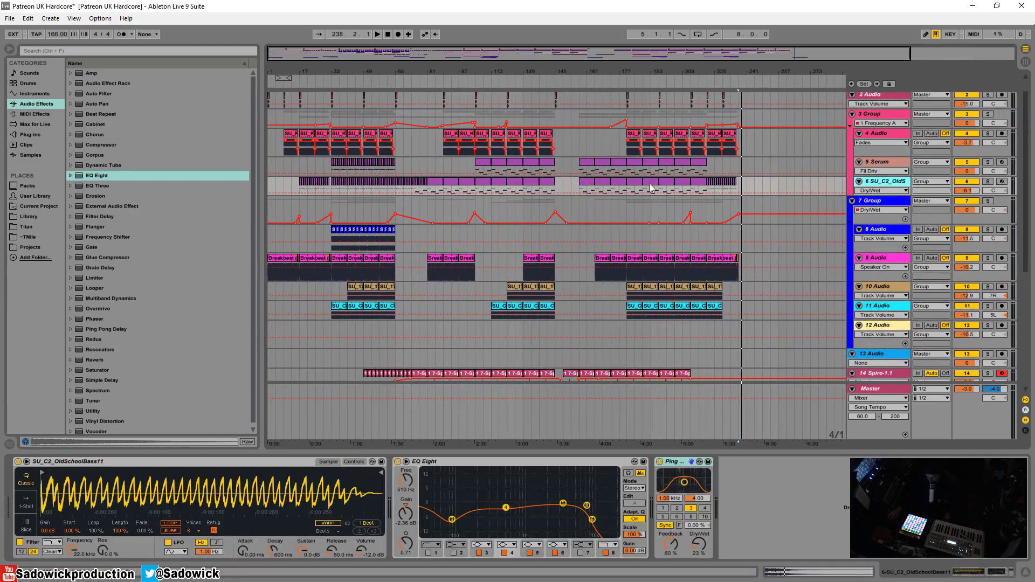
{"action": "scroll", "coordinate": [453, 226], "scroll_direction": "down", "scroll_amount": 5}
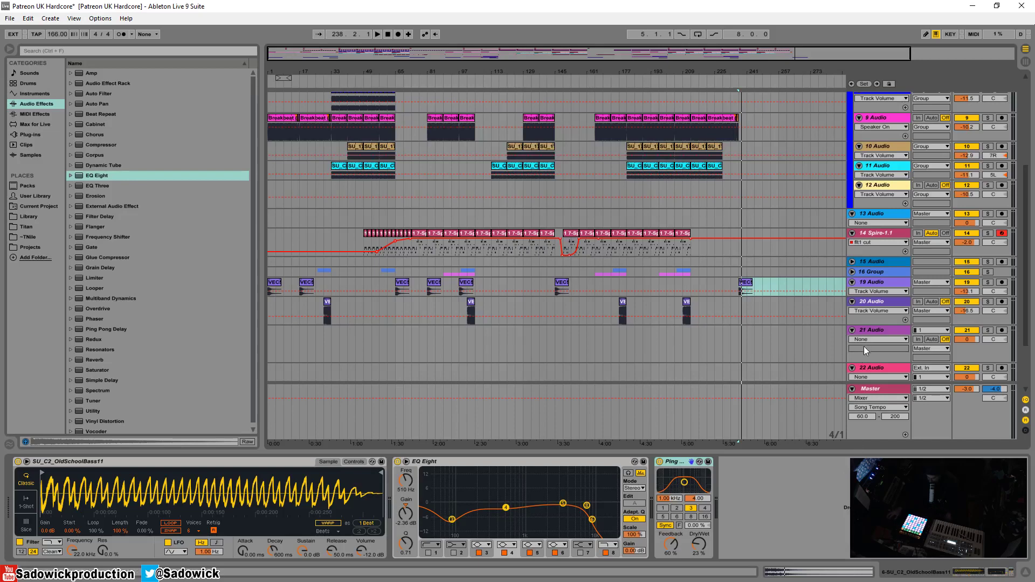
{"action": "left_click_drag", "start_coordinate": [392, 70], "coordinate": [378, 70]}
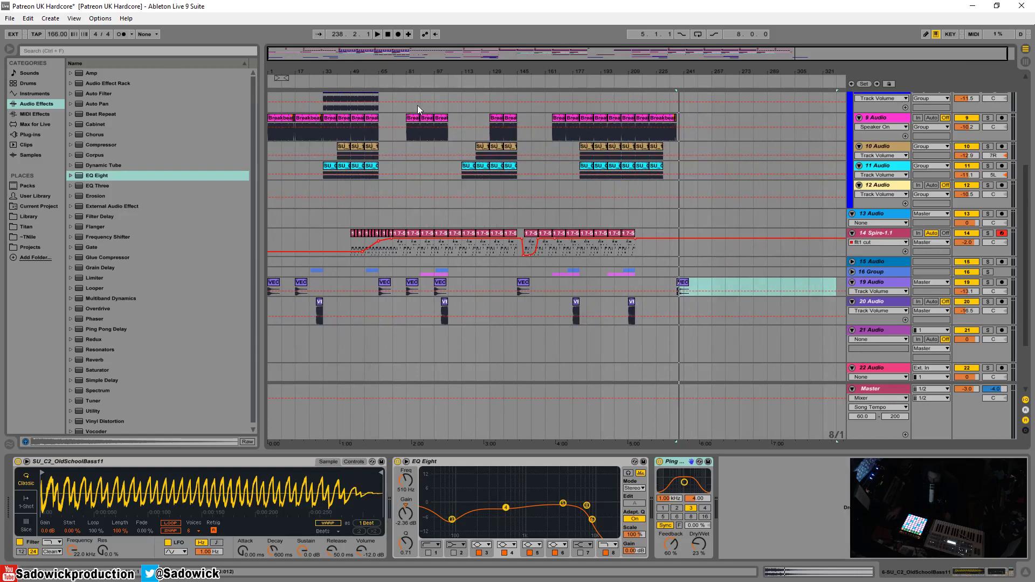
{"action": "scroll", "coordinate": [474, 146], "scroll_direction": "up", "scroll_amount": 5}
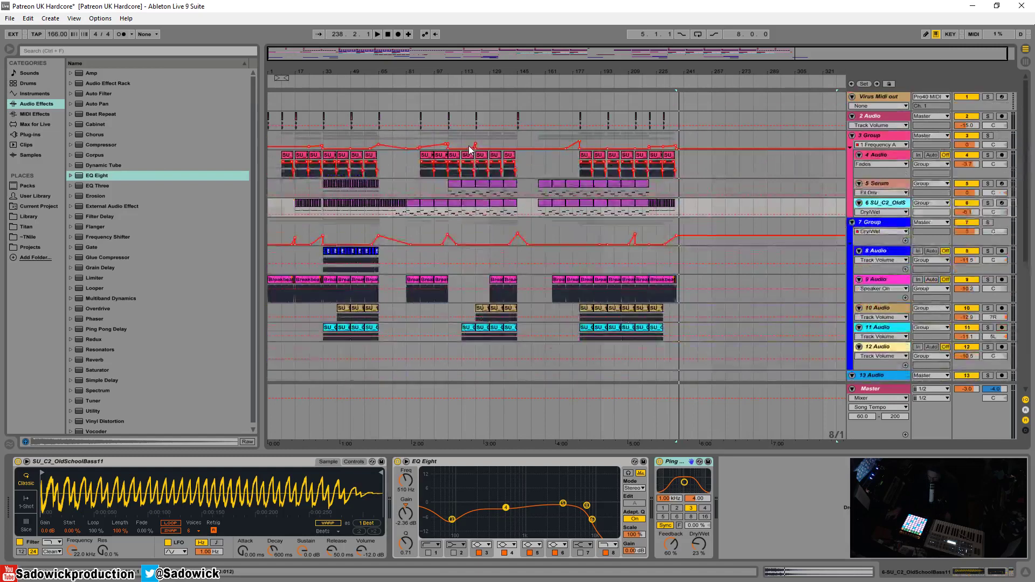
{"action": "double_click", "coordinate": [533, 71]}
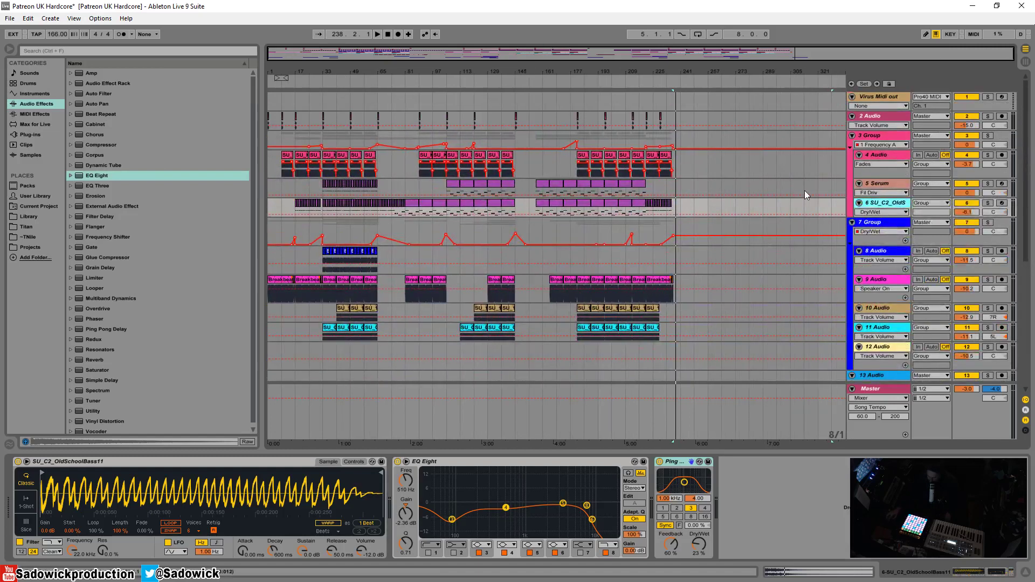
{"action": "scroll", "coordinate": [583, 96], "scroll_direction": "down", "scroll_amount": 5}
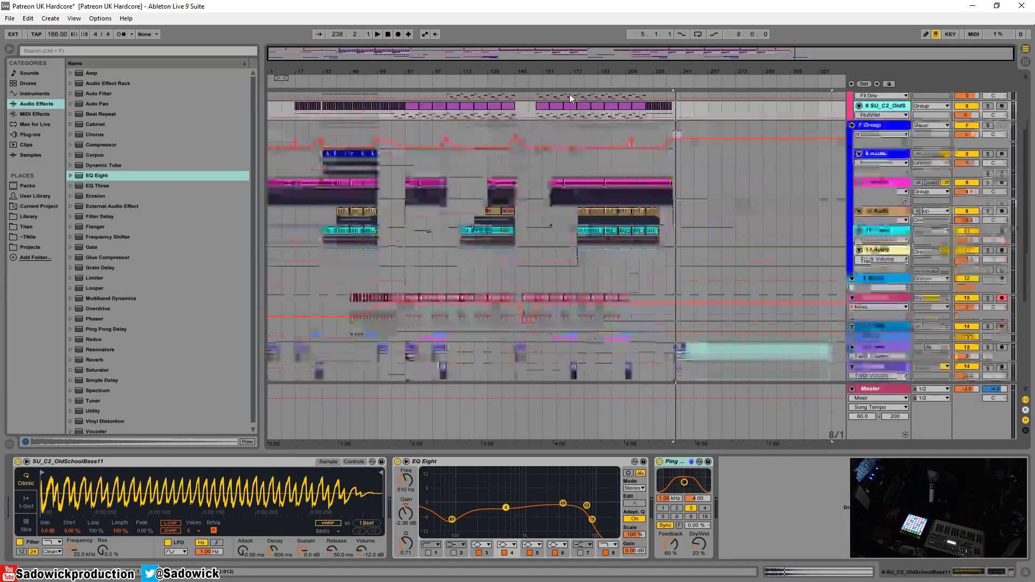
{"action": "scroll", "coordinate": [582, 94], "scroll_direction": "up", "scroll_amount": 5}
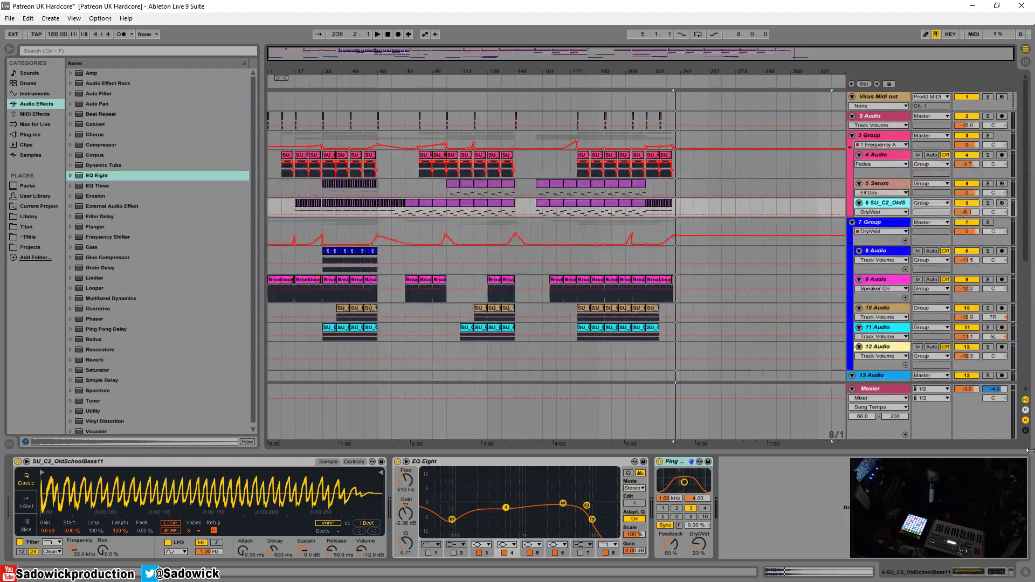
Shrink the Master track so more of the arrangement's tracks fit in view
{"action": "left_click_drag", "start_coordinate": [984, 383], "coordinate": [985, 429]}
{"action": "scroll", "coordinate": [763, 381], "scroll_direction": "down", "scroll_amount": 3}
{"action": "scroll", "coordinate": [721, 312], "scroll_direction": "up", "scroll_amount": 3}
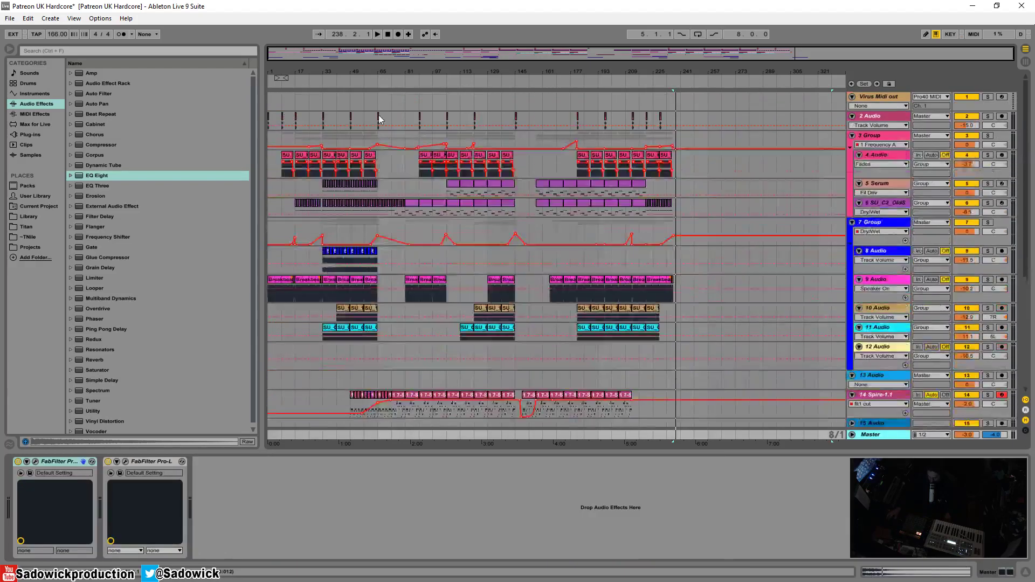